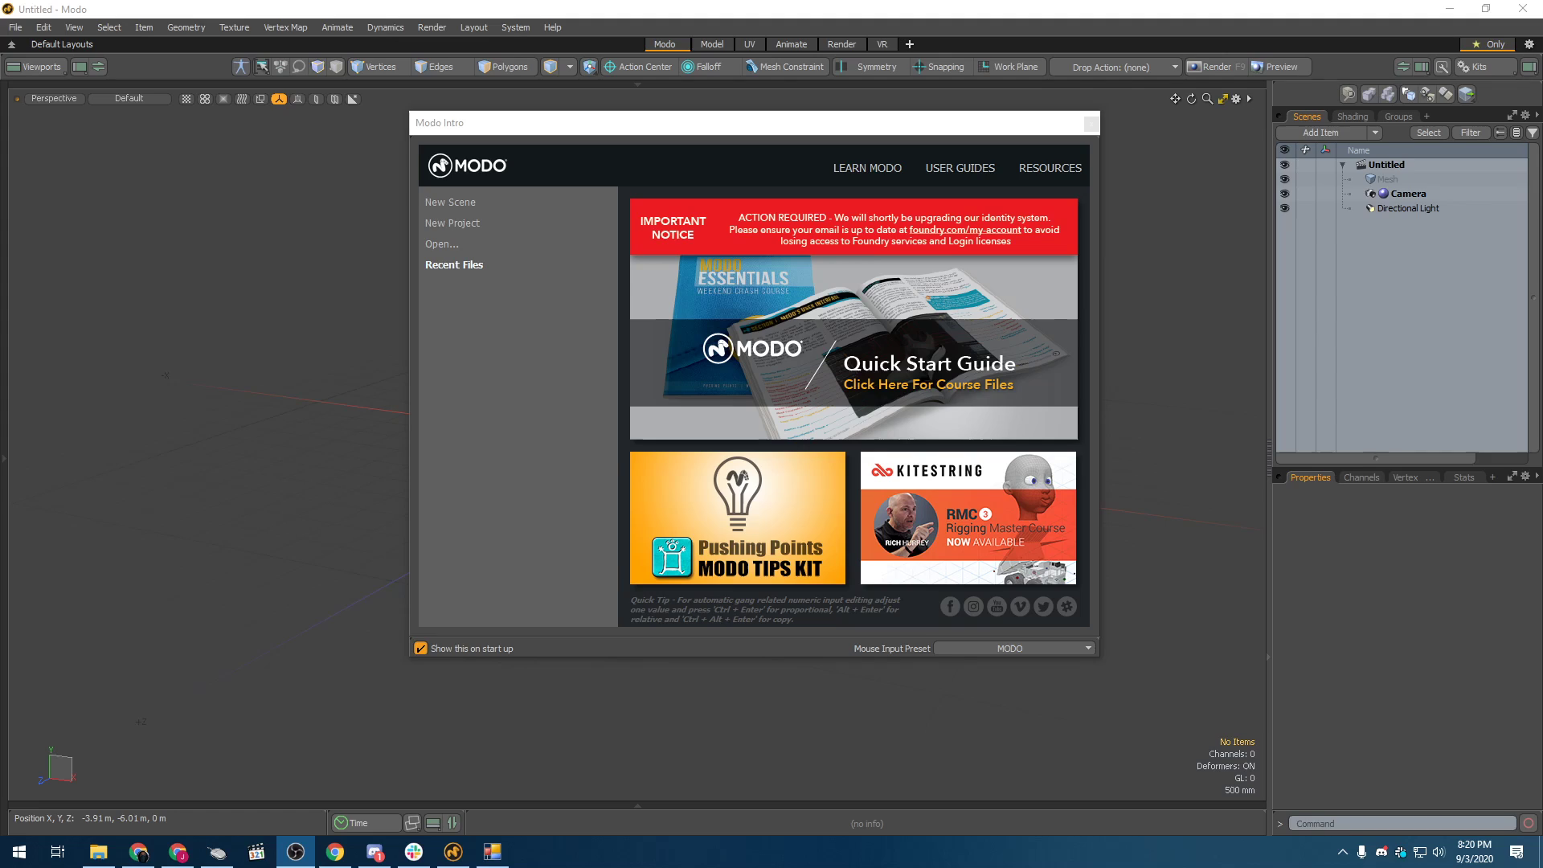
left_click(492, 851)
left_click_drag(1511, 608, 839, 677)
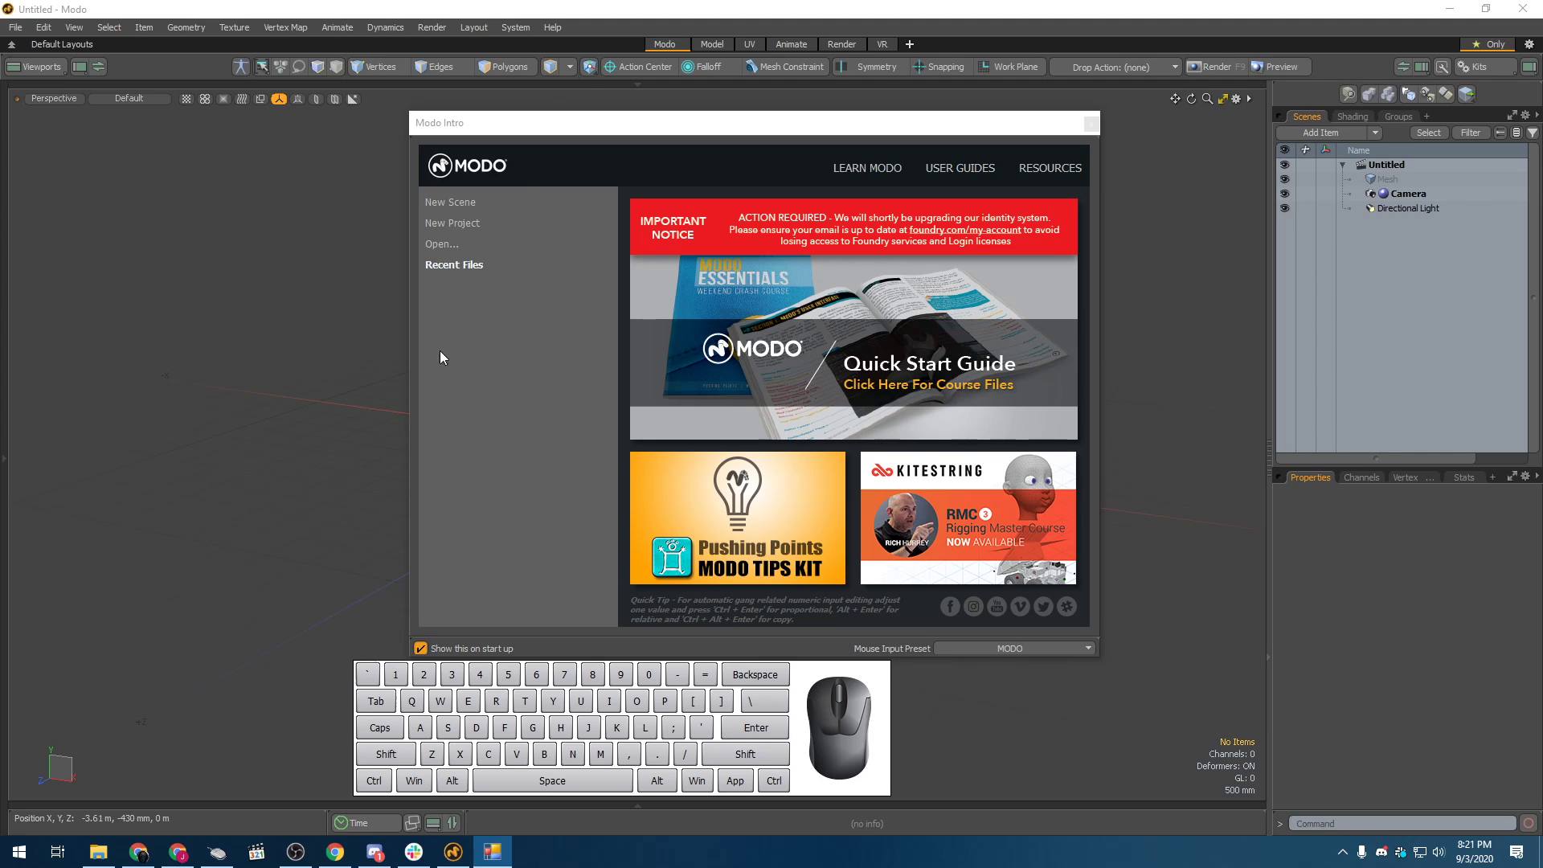
- Open the Quick Start Guide course from the intro window and look through the Modo Essentials course page
left_click_drag(467, 122, 509, 102)
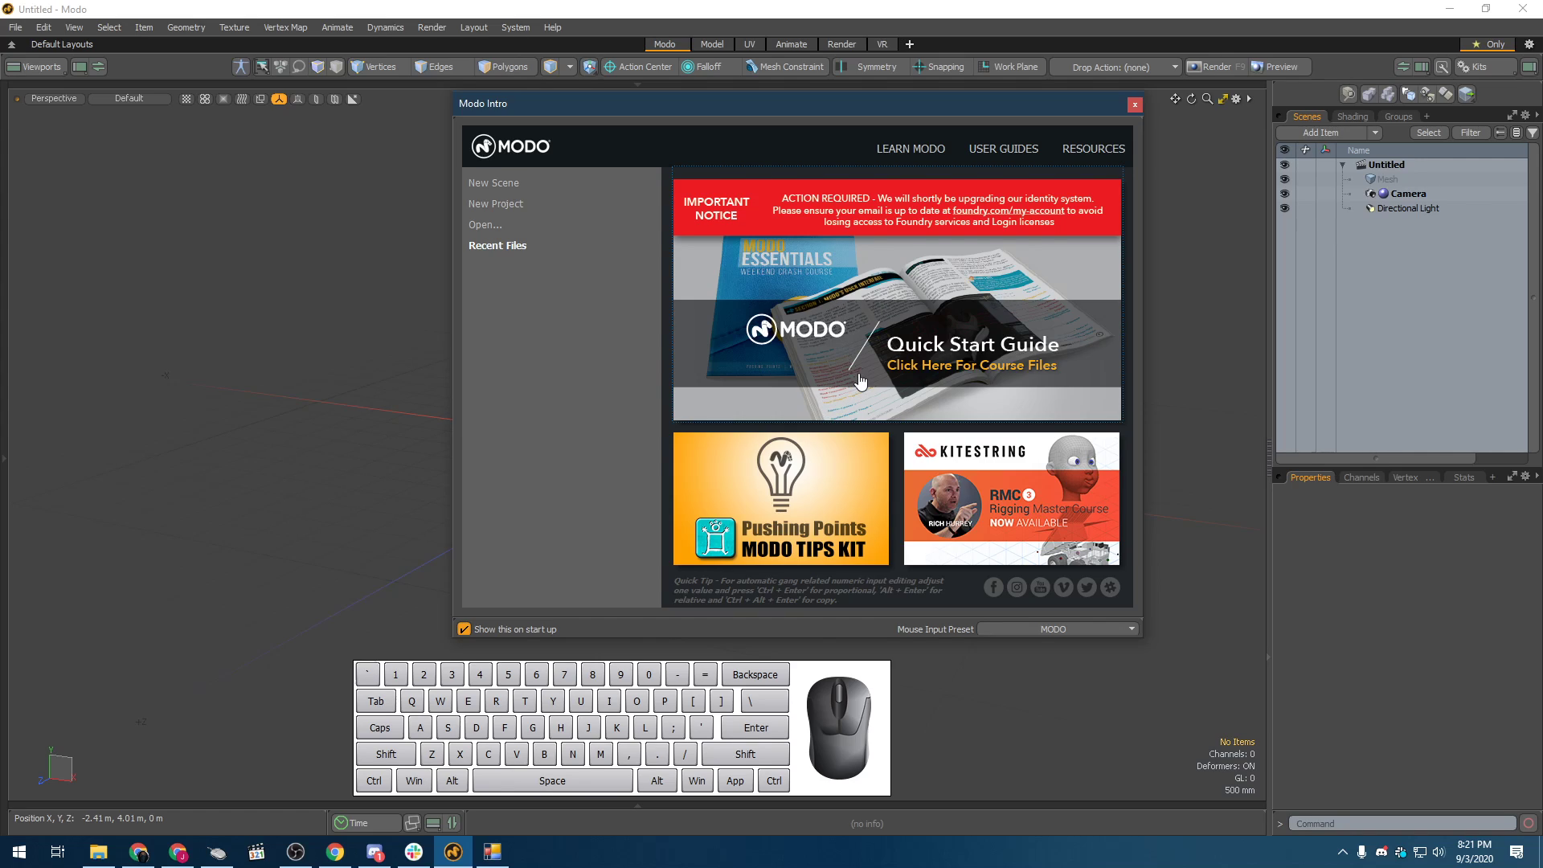
left_click(949, 330)
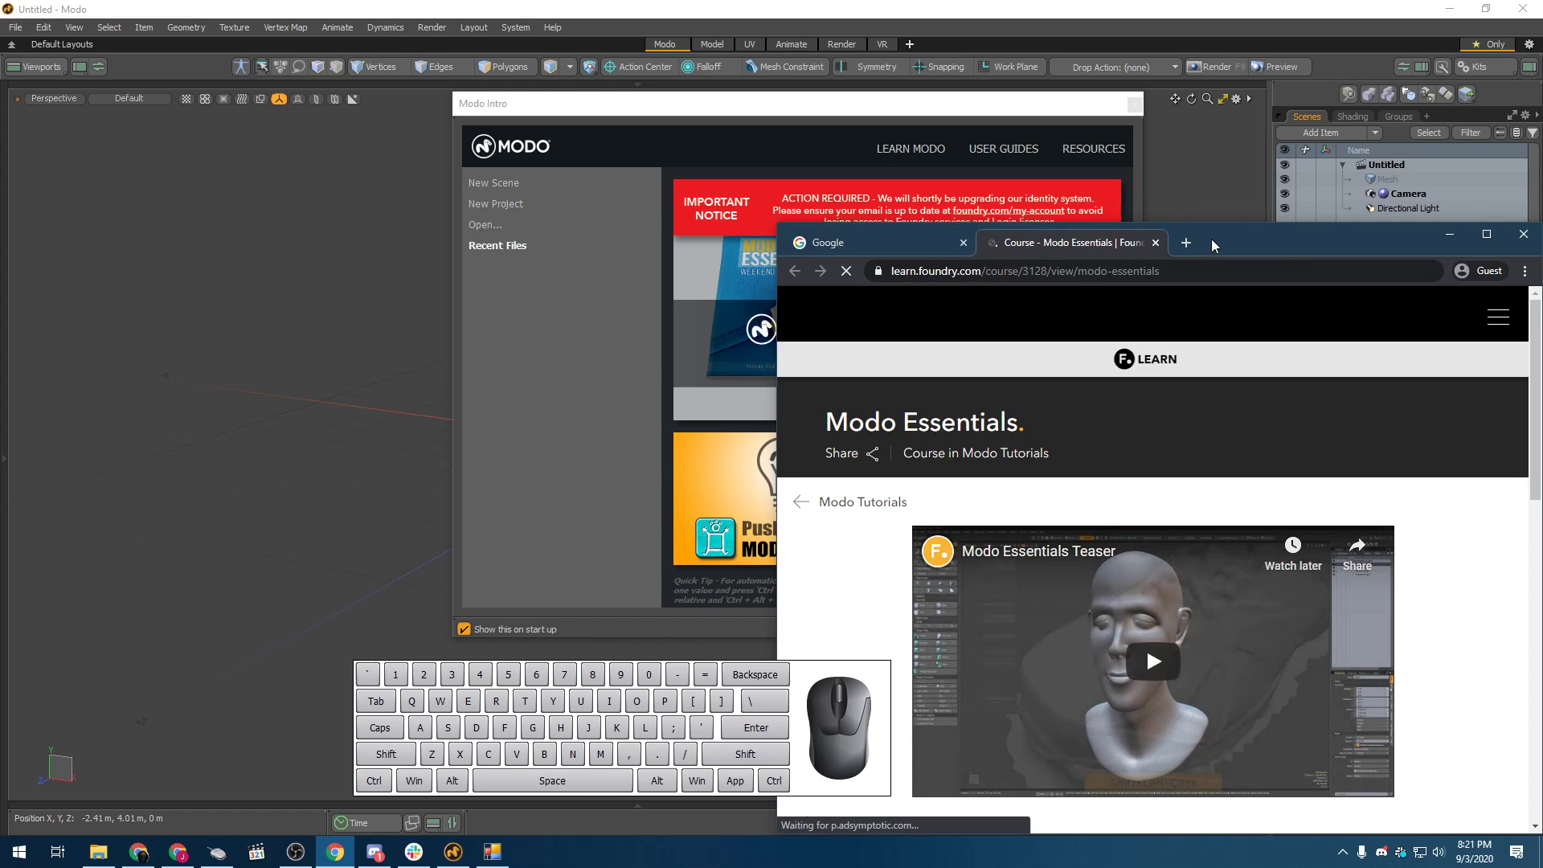
scroll(1323, 452, "down", 1)
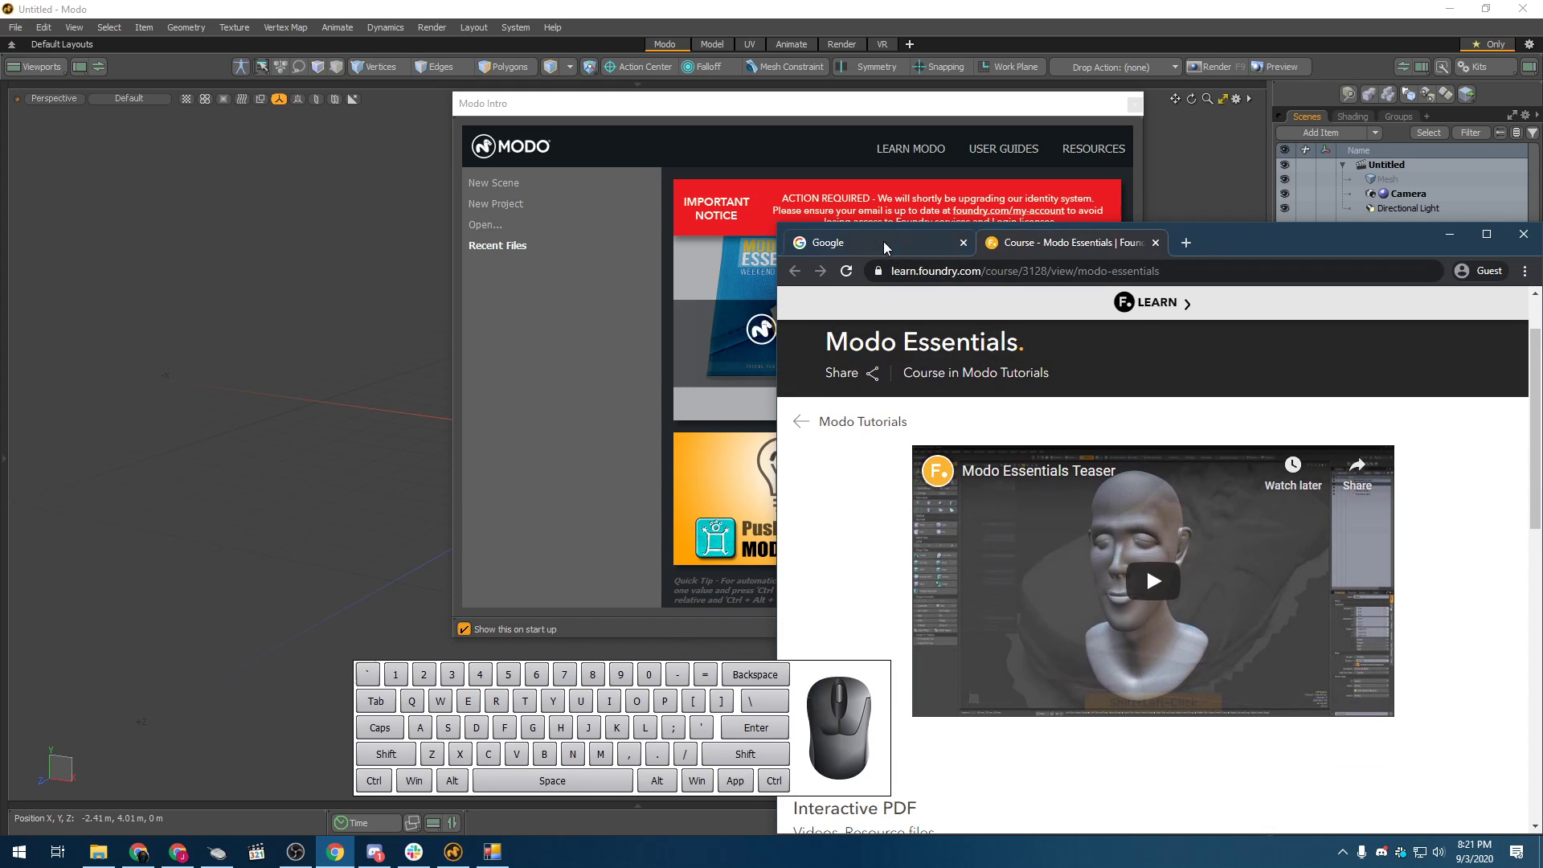
scroll(1260, 532, "down", 4)
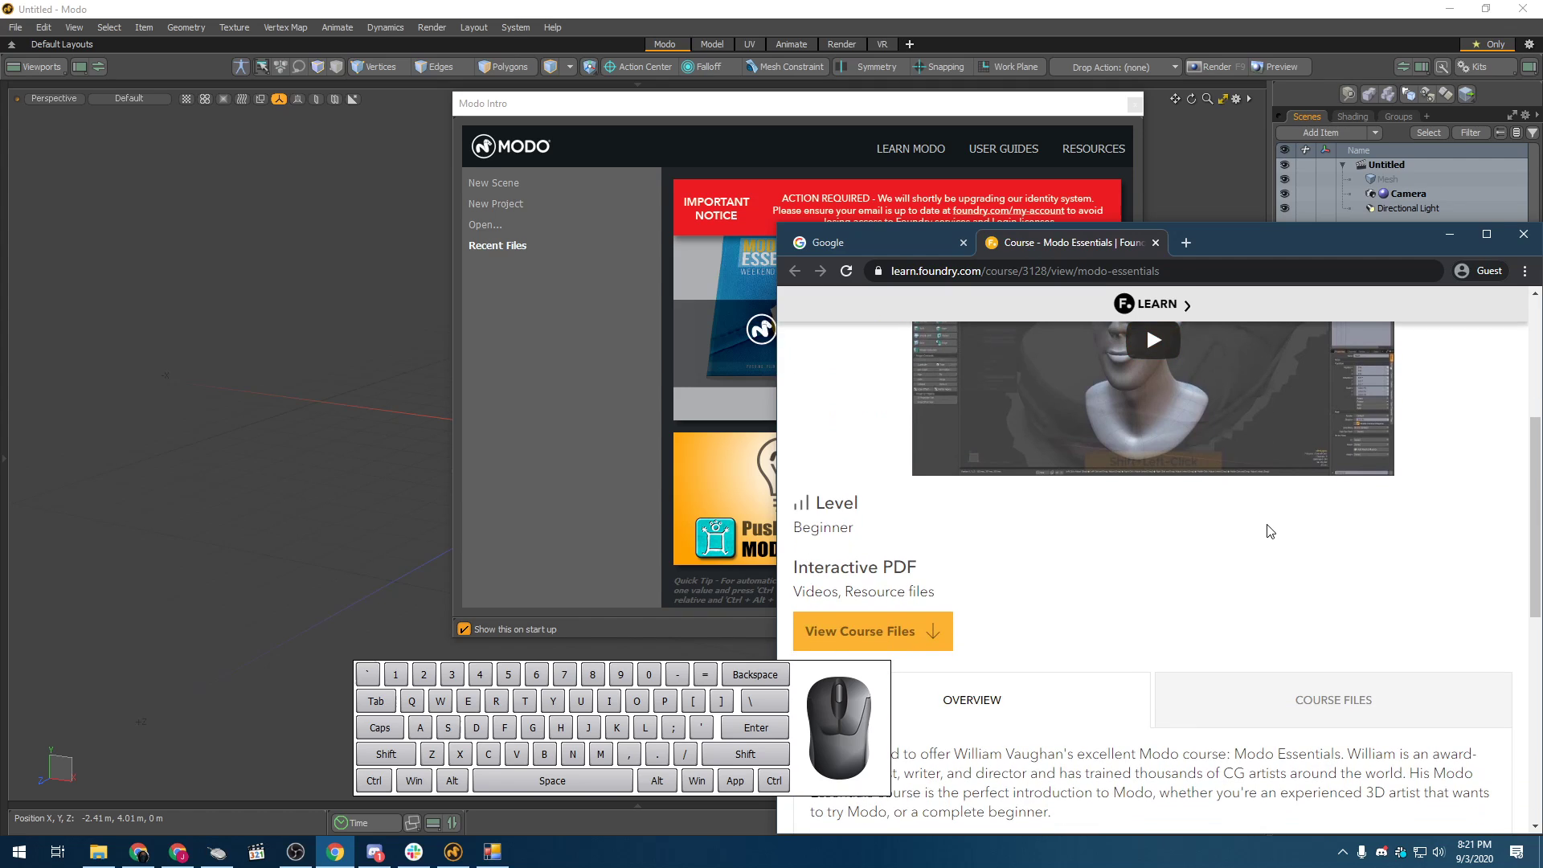
scroll(1269, 537, "down", 3)
scroll(1263, 543, "up", 5)
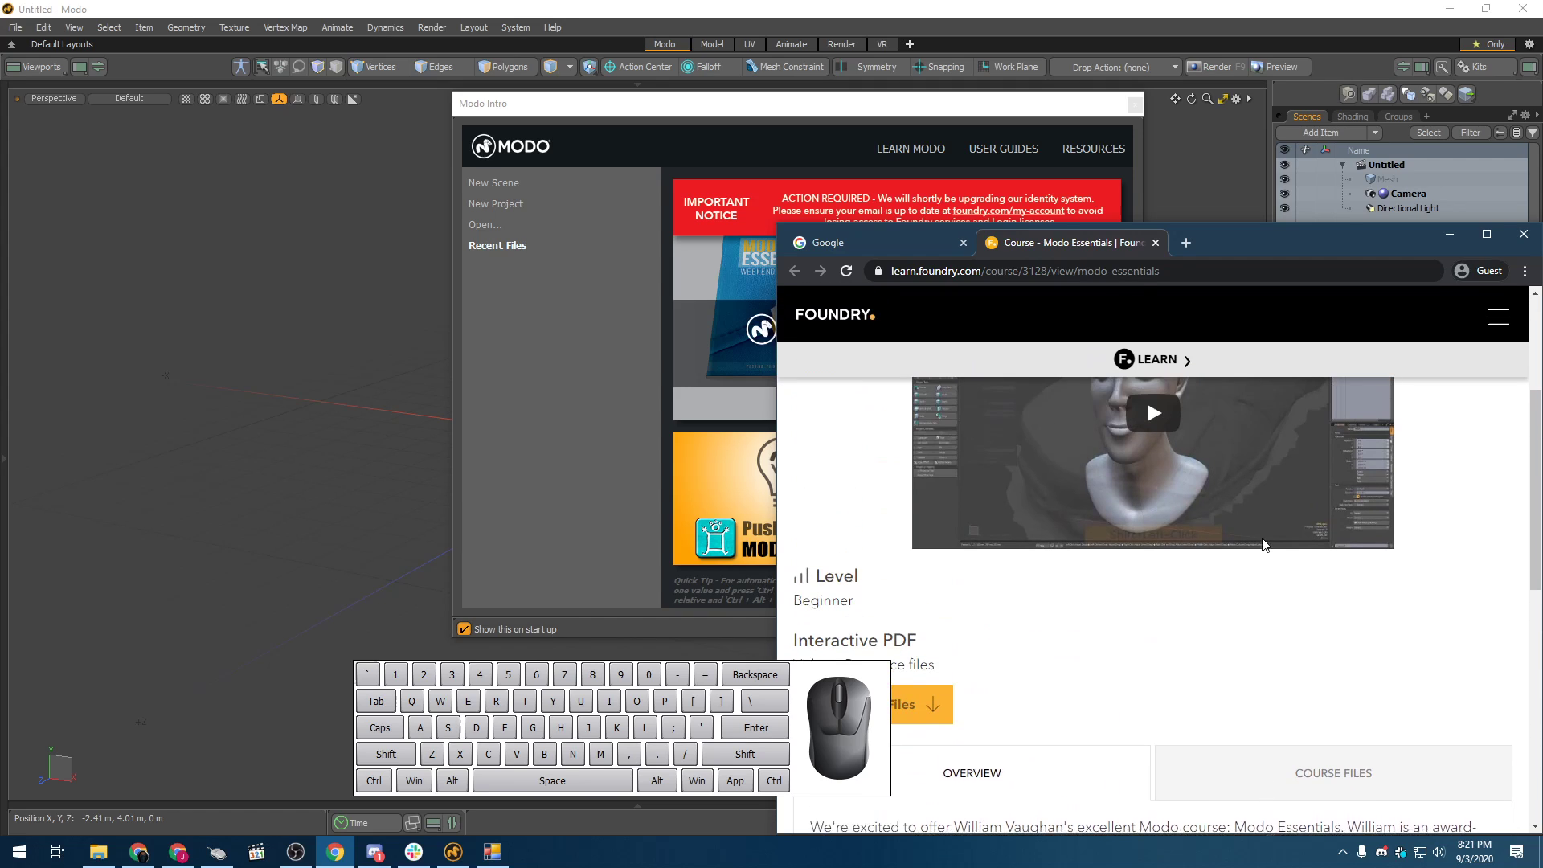
scroll(1262, 544, "up", 3)
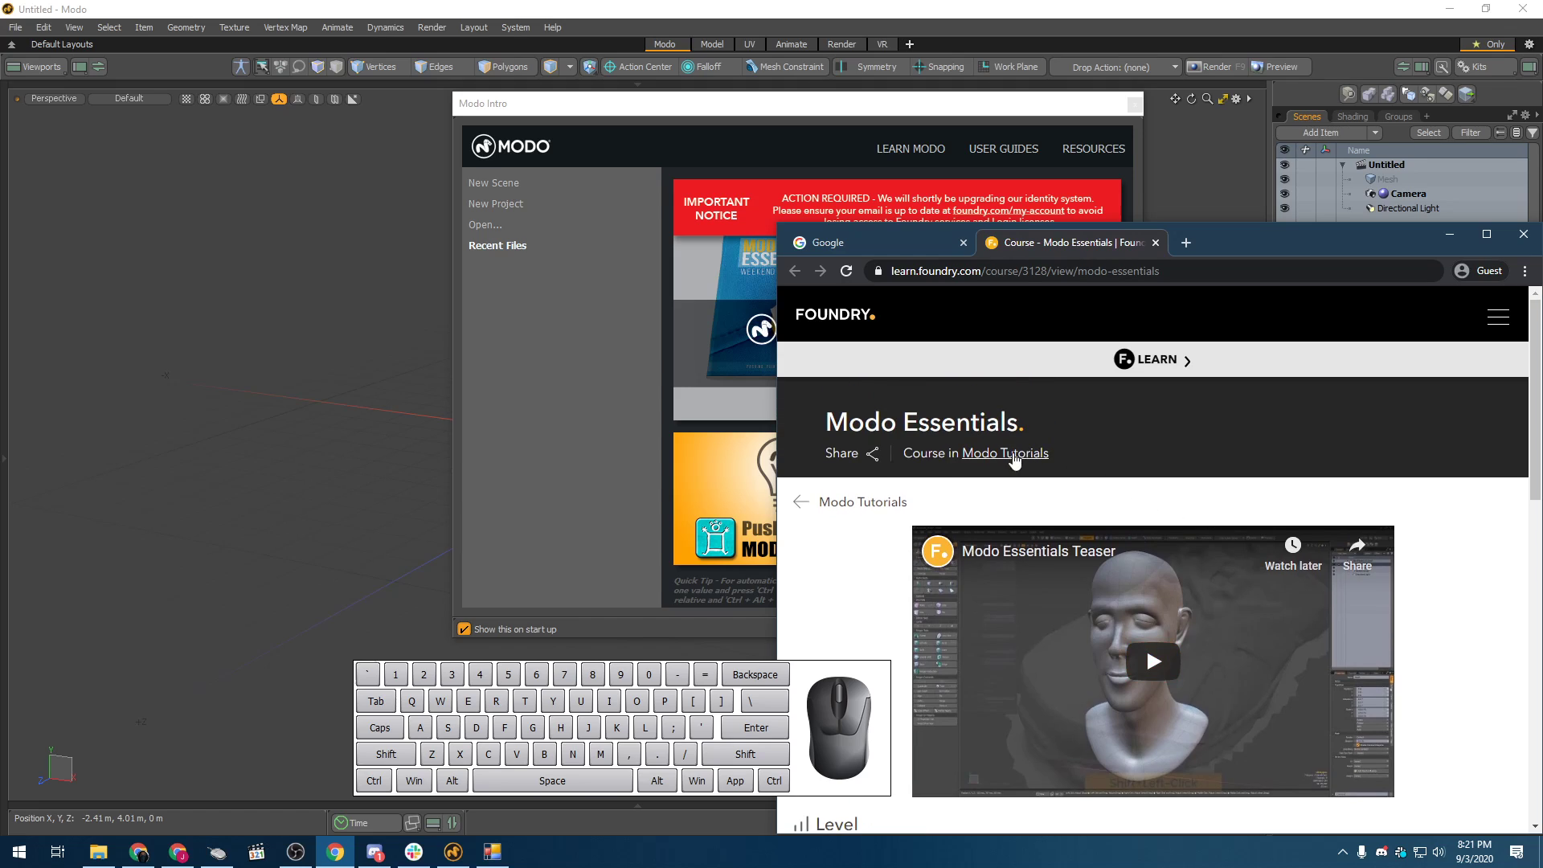
- Go to the Modo Tutorials page and browse its Getting Started and Footwear Design courses
left_click(846, 513)
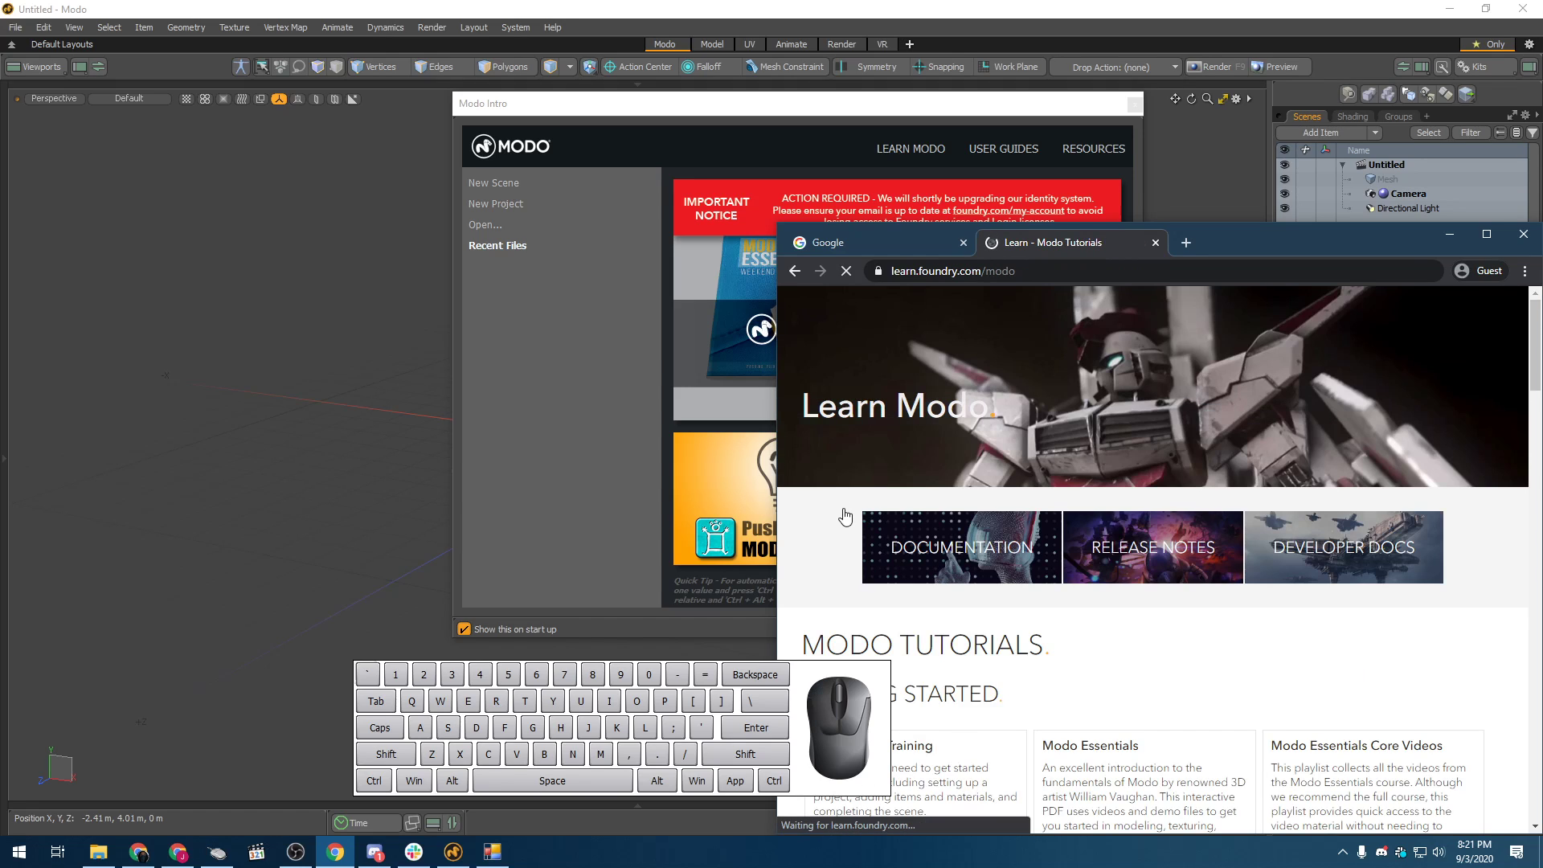
scroll(1070, 572, "down", 6)
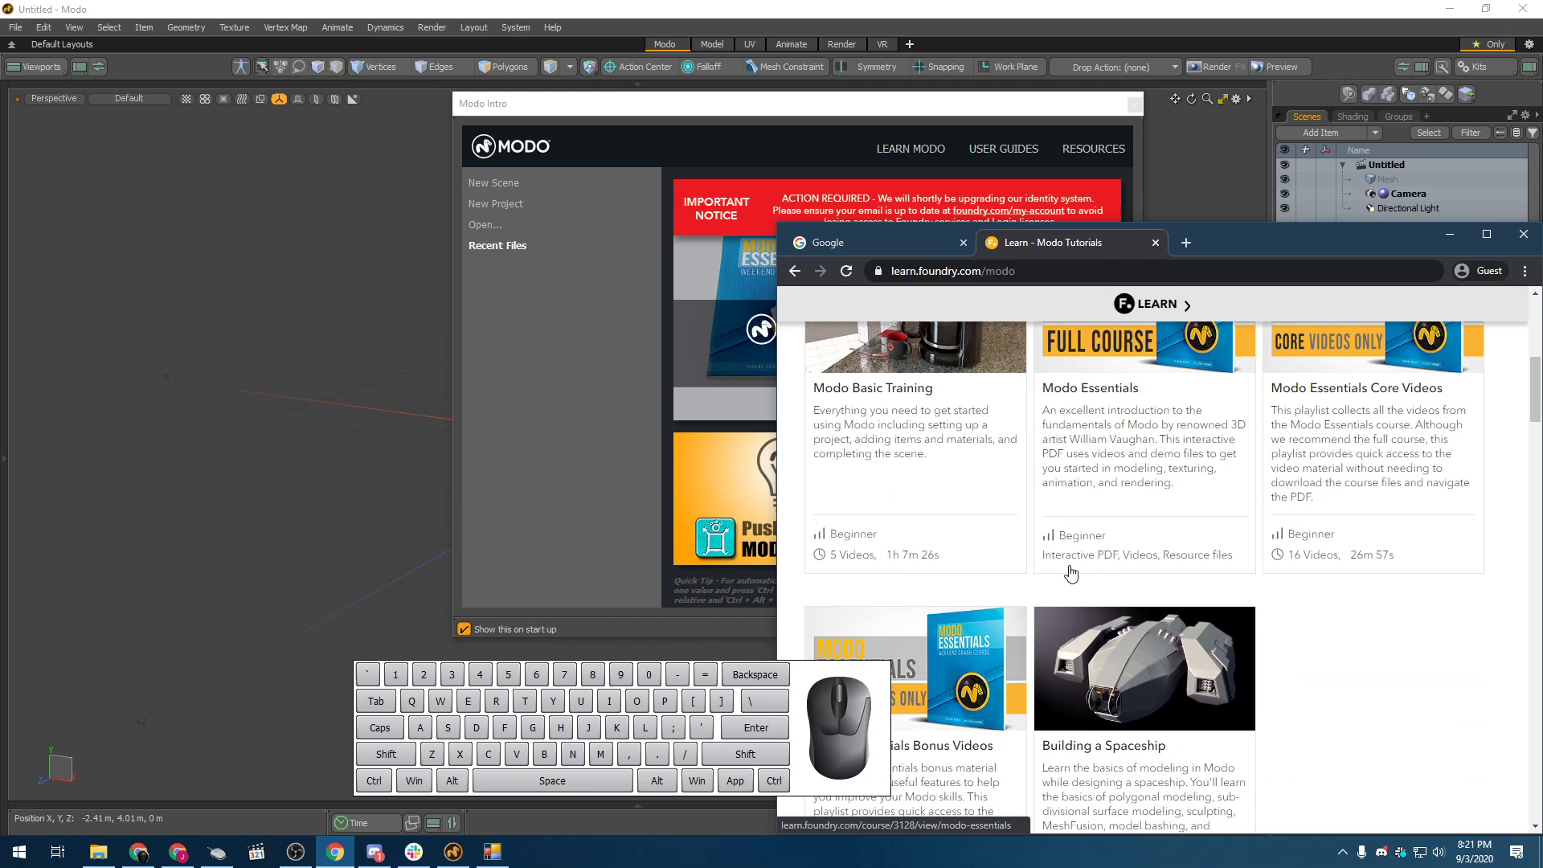
scroll(1352, 712, "down", 3)
scroll(1350, 710, "down", 3)
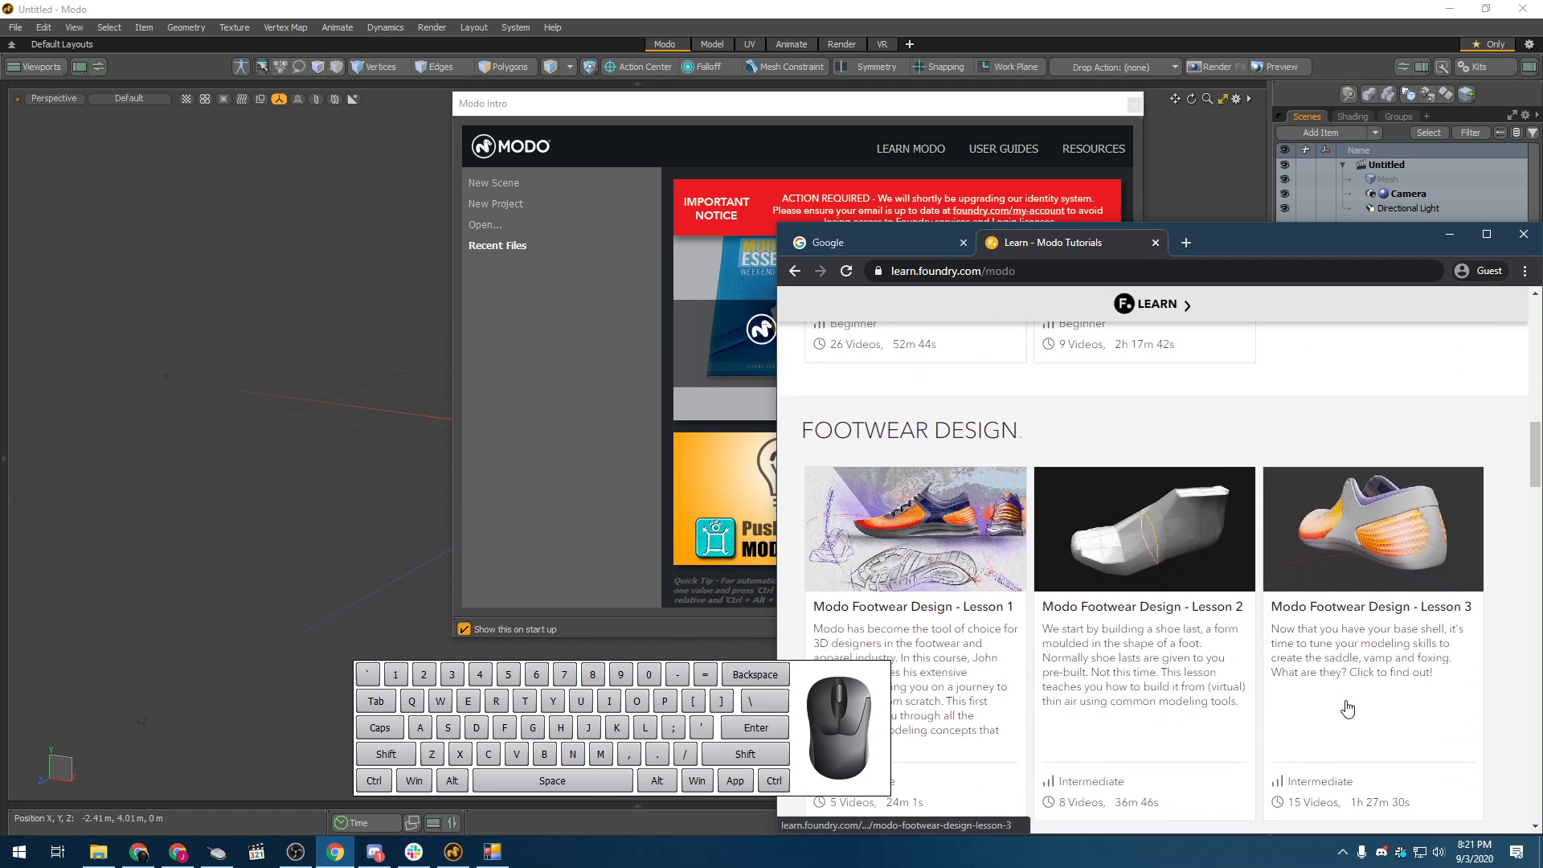
scroll(1347, 708, "down", 1)
scroll(1342, 706, "up", 4)
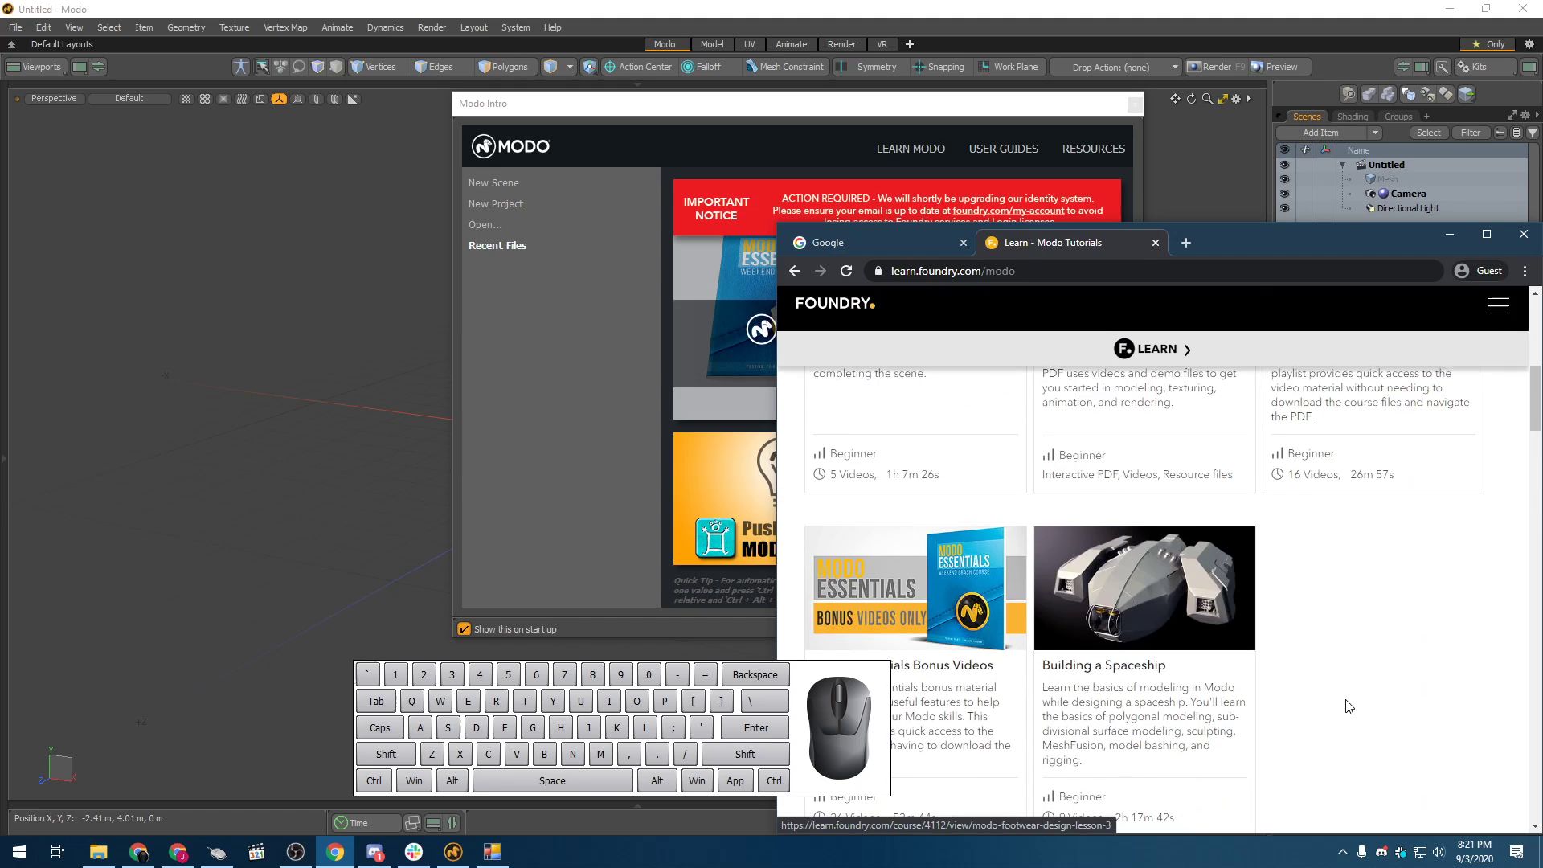
scroll(1338, 702, "up", 5)
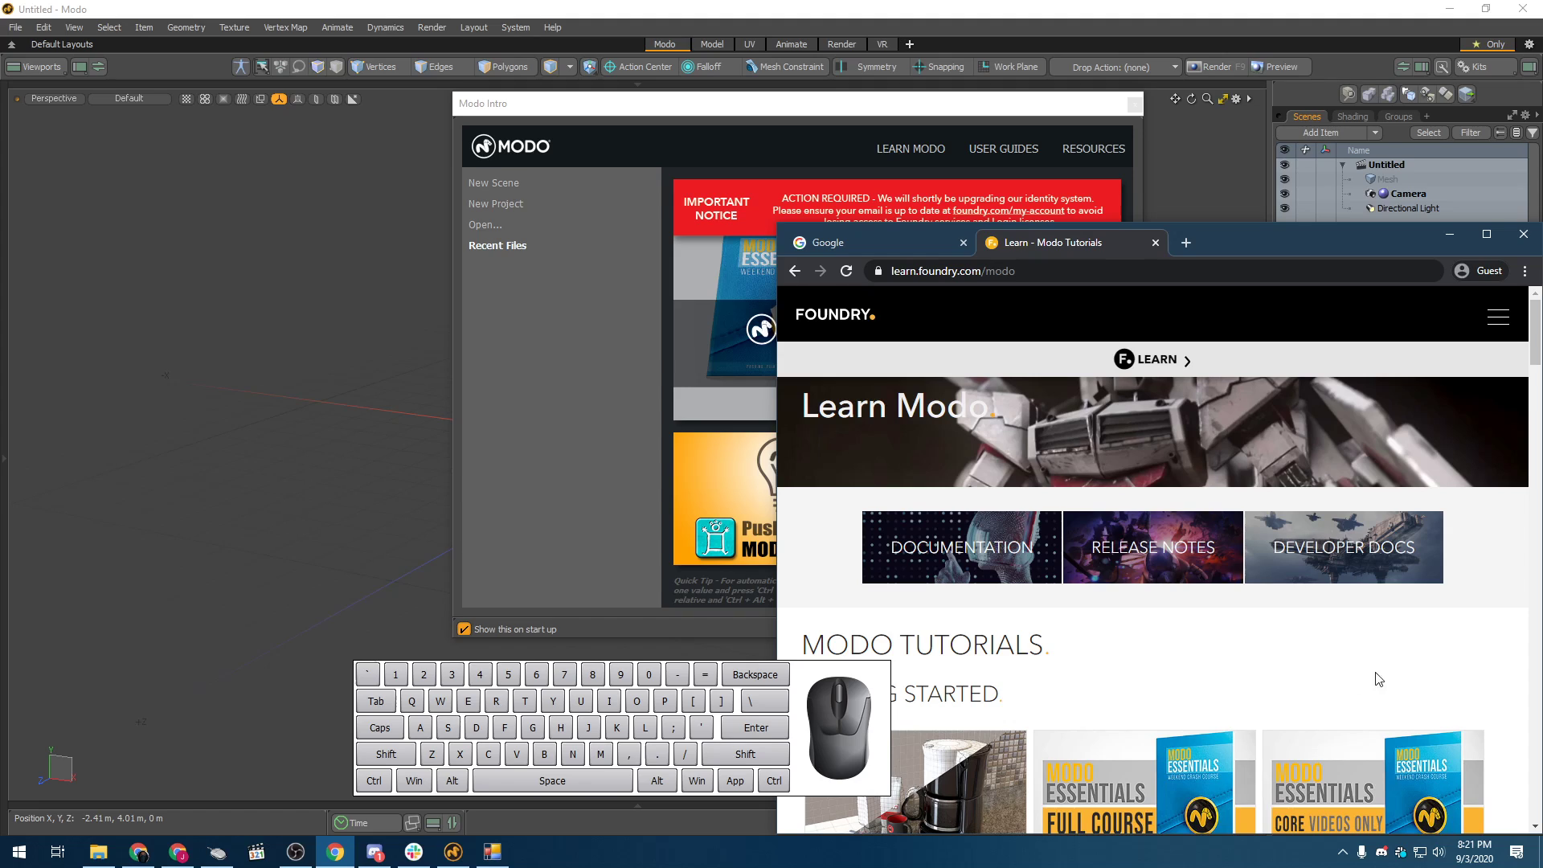
scroll(1279, 762, "down", 2)
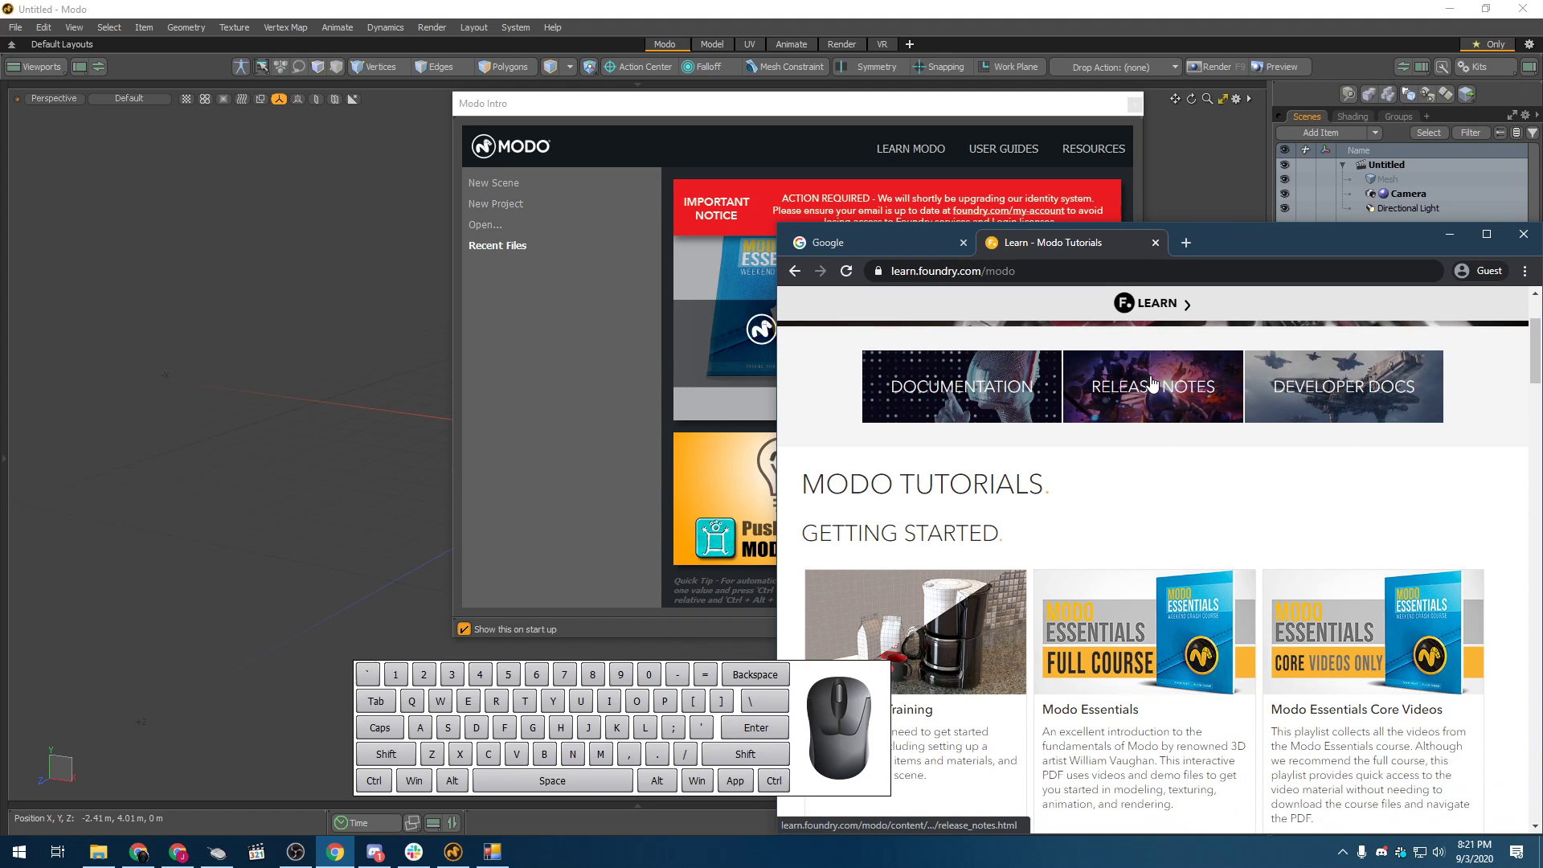
- Close the Modo Tutorials web page, return to Modo and dismiss its intro window
middle_click(1071, 242)
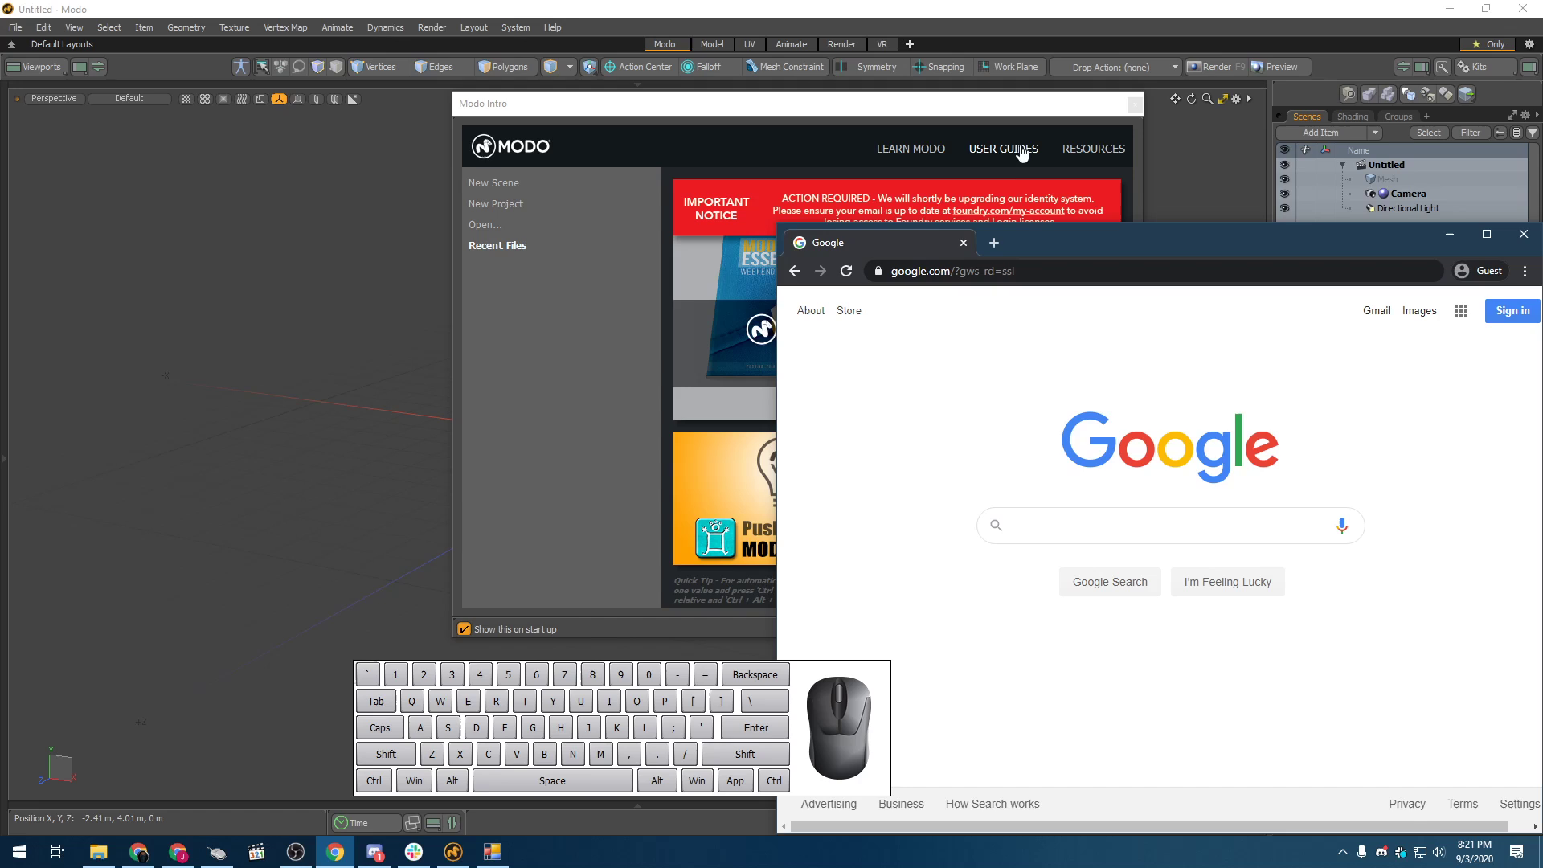
left_click(1001, 113)
mouse_move(1001, 113)
left_mouse_down()
mouse_move(1103, 40)
mouse_move(1025, 109)
left_mouse_up()
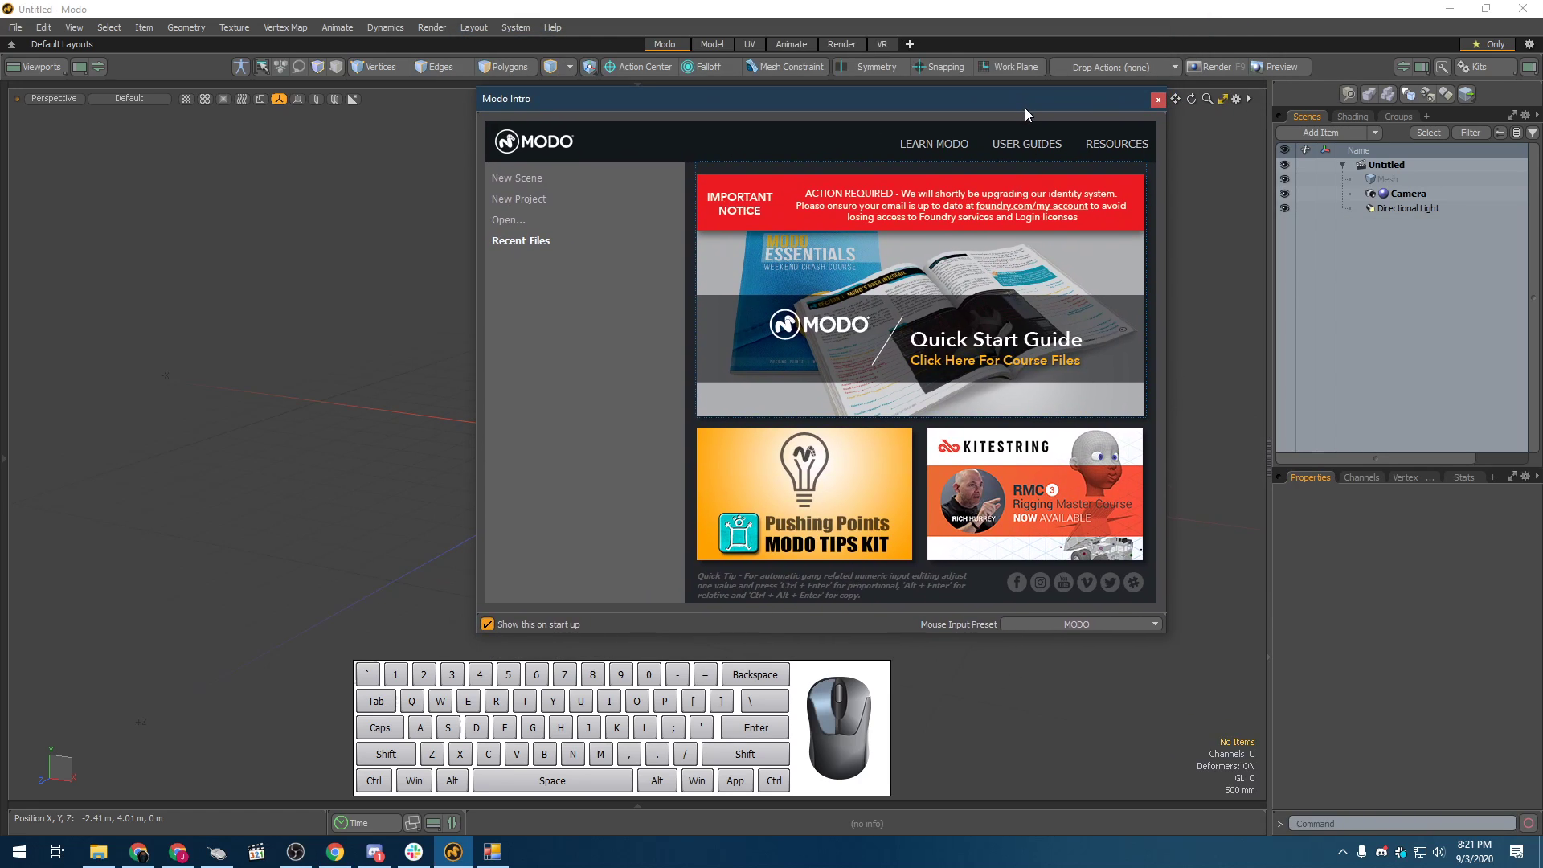
left_click(1157, 100)
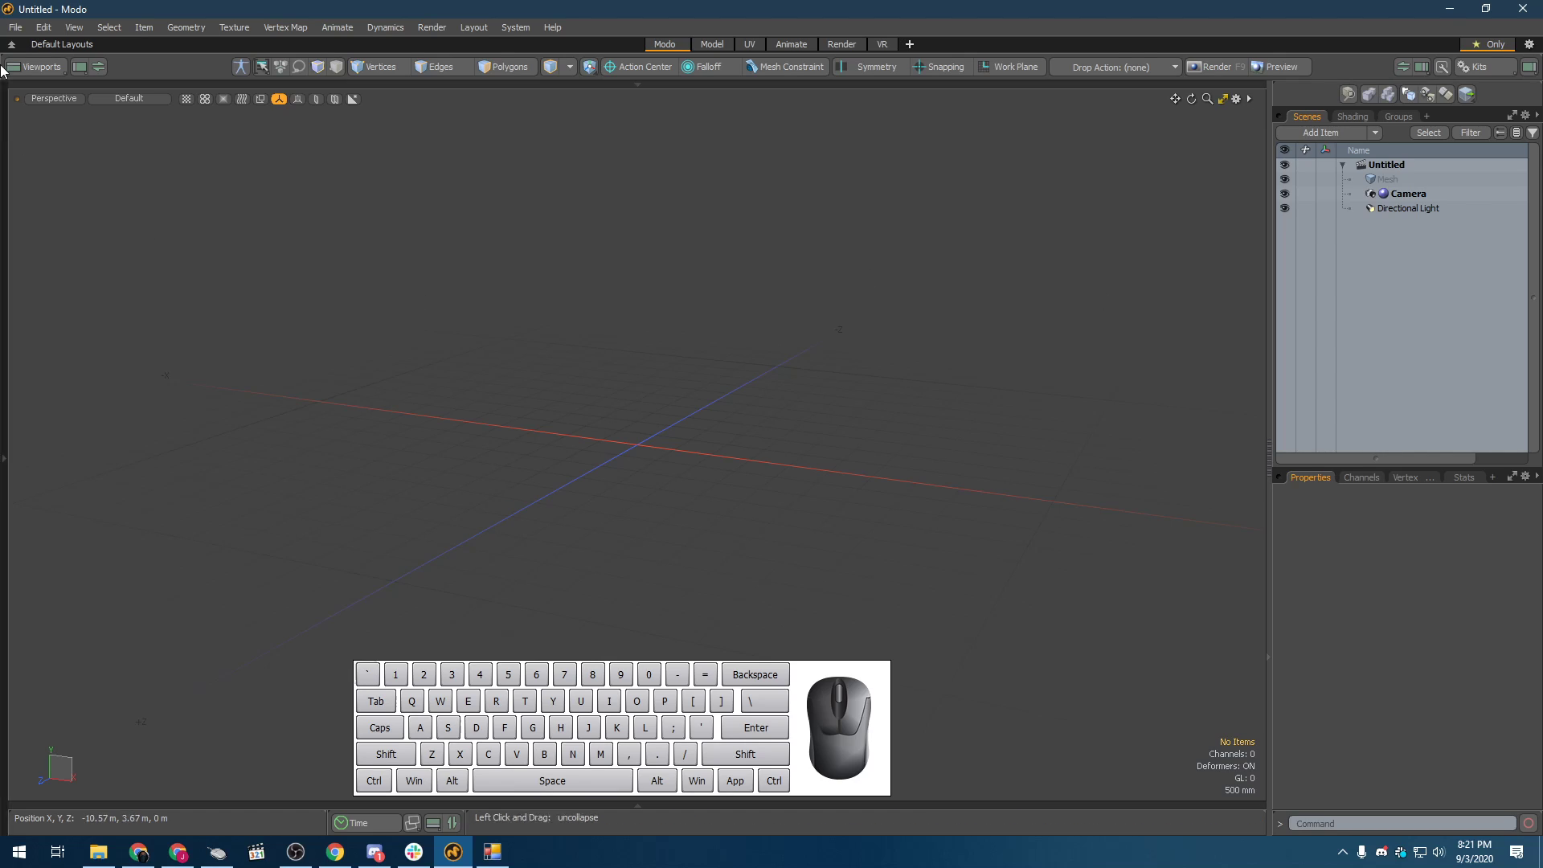
- Look through the Modo, Model, UV and Animate interface layouts in turn
left_click(15, 26)
left_click(78, 554)
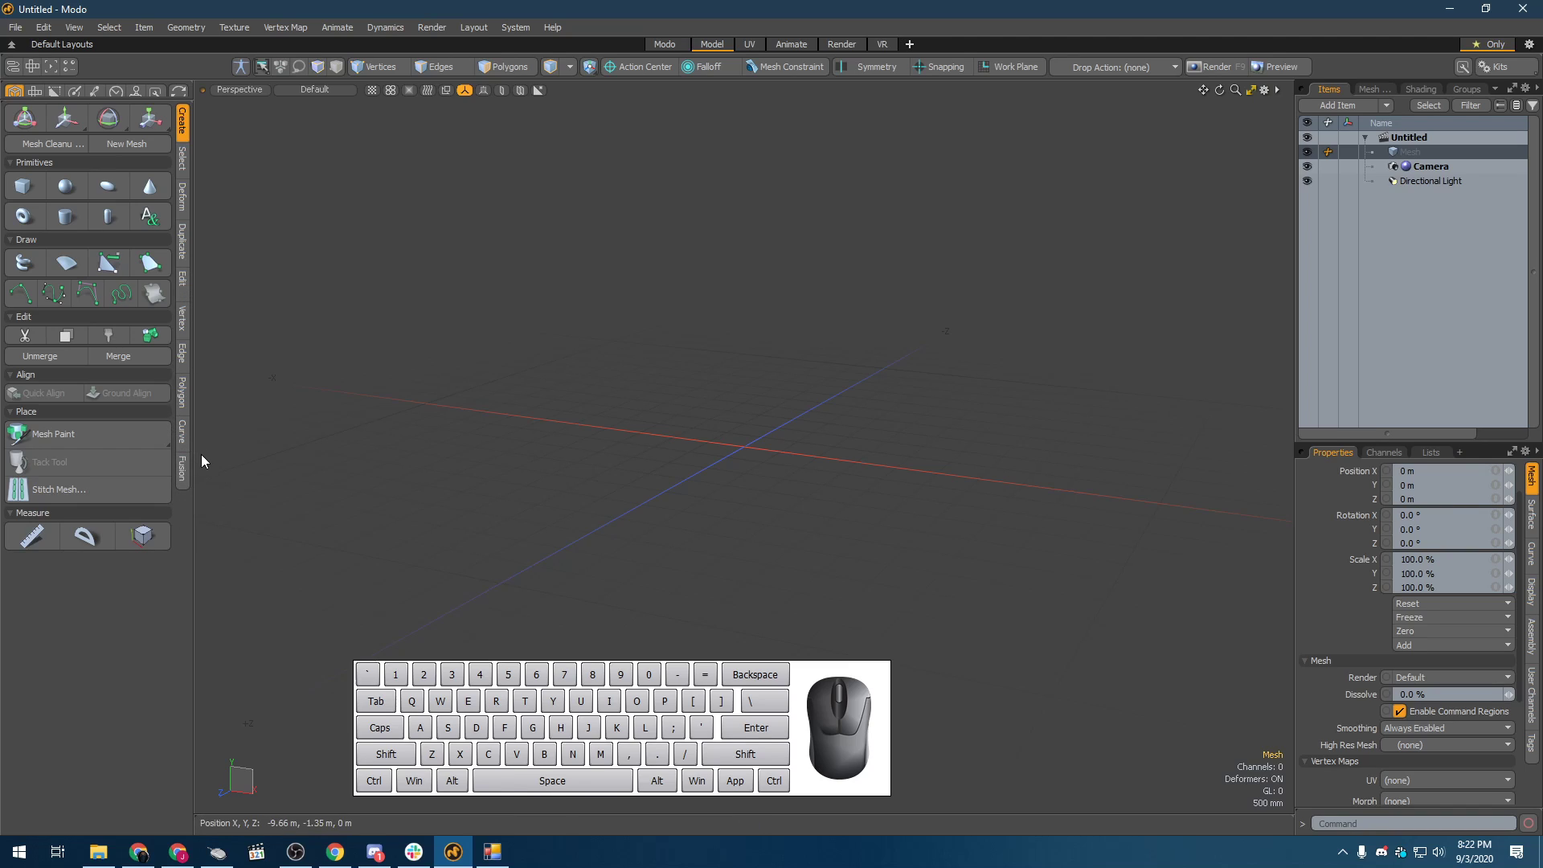
left_click(672, 44)
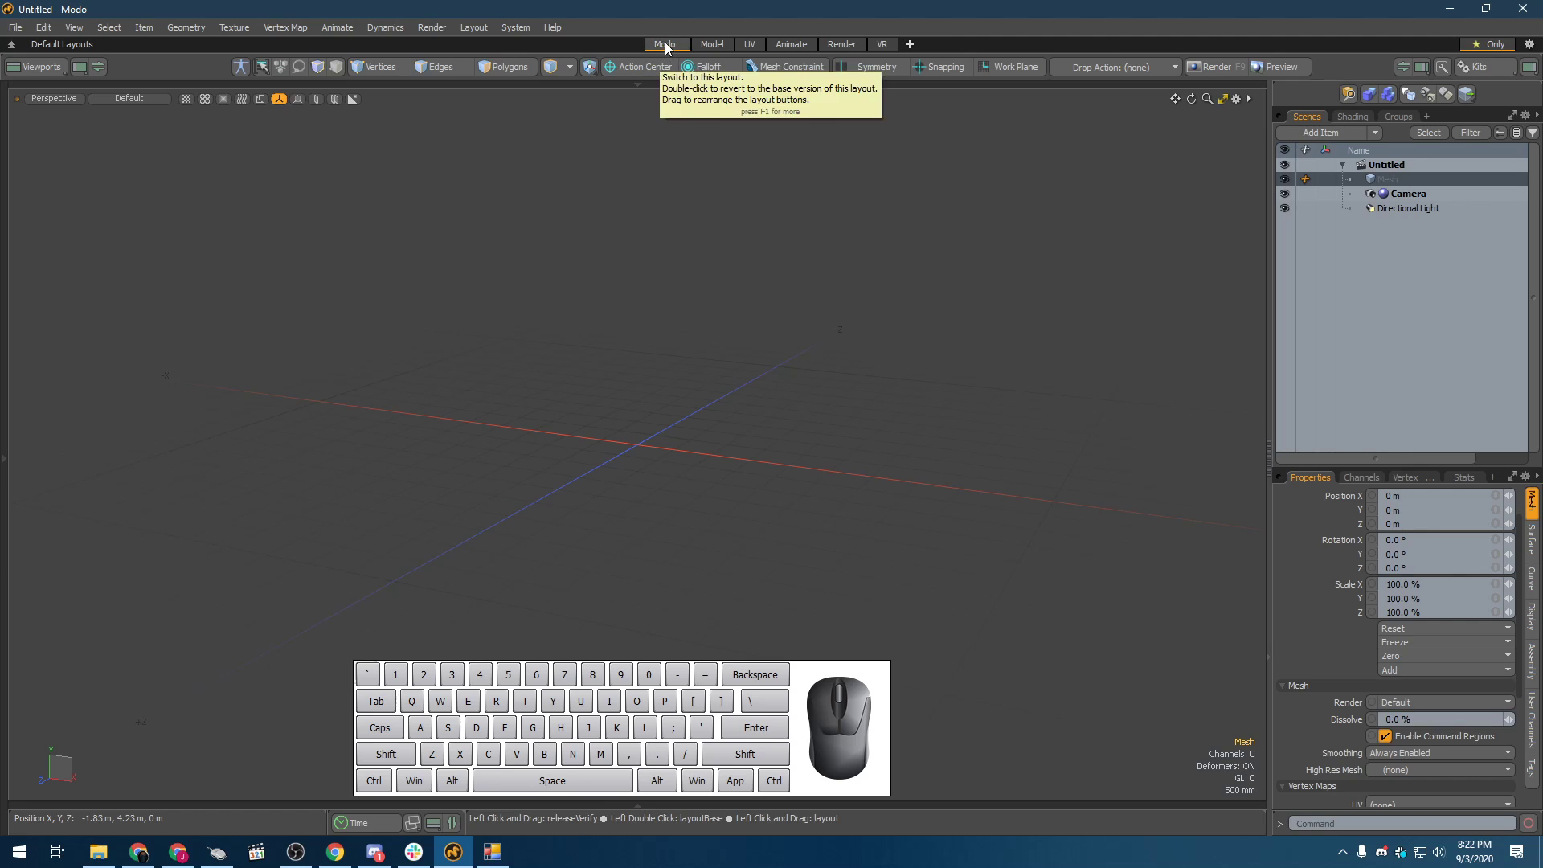
left_click(710, 45)
left_click(749, 45)
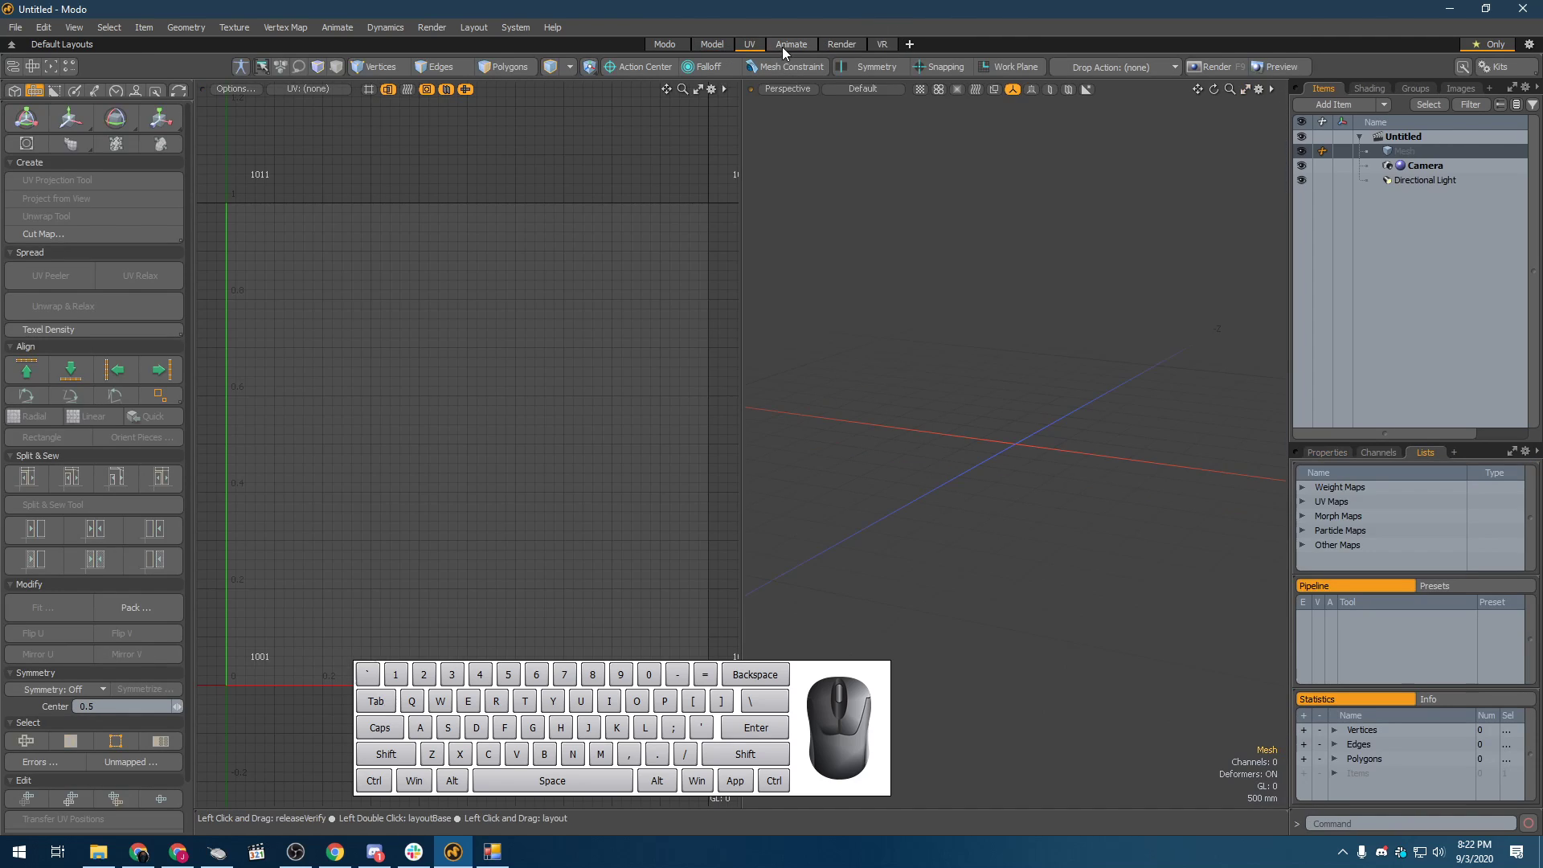
left_click(787, 45)
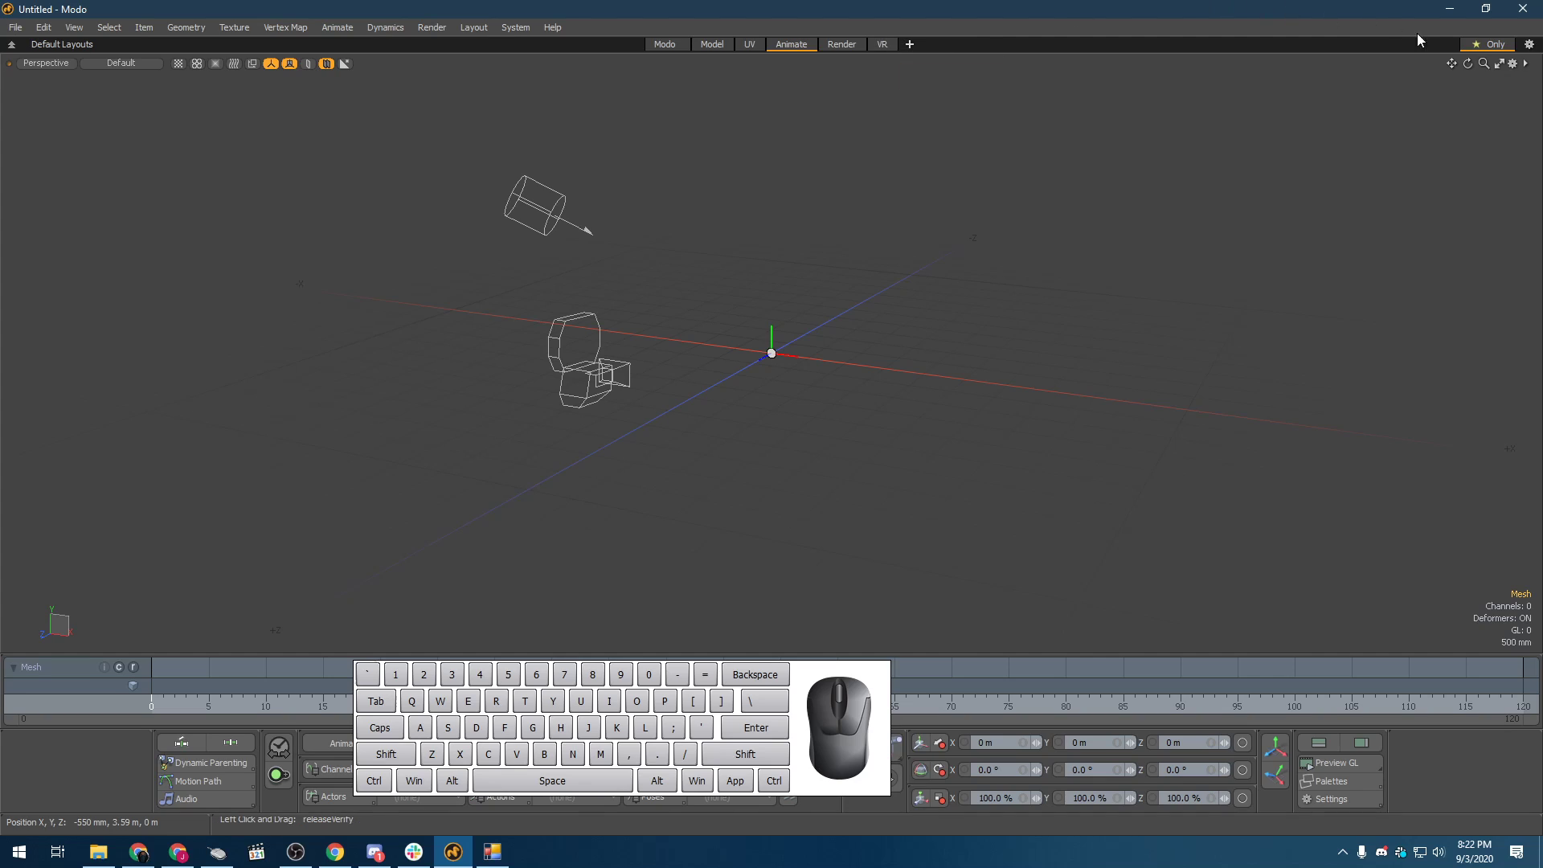
- List all layouts instead of only the favourites, view the Modo and Model layouts, and restore the favourites-only list
left_click(1485, 47)
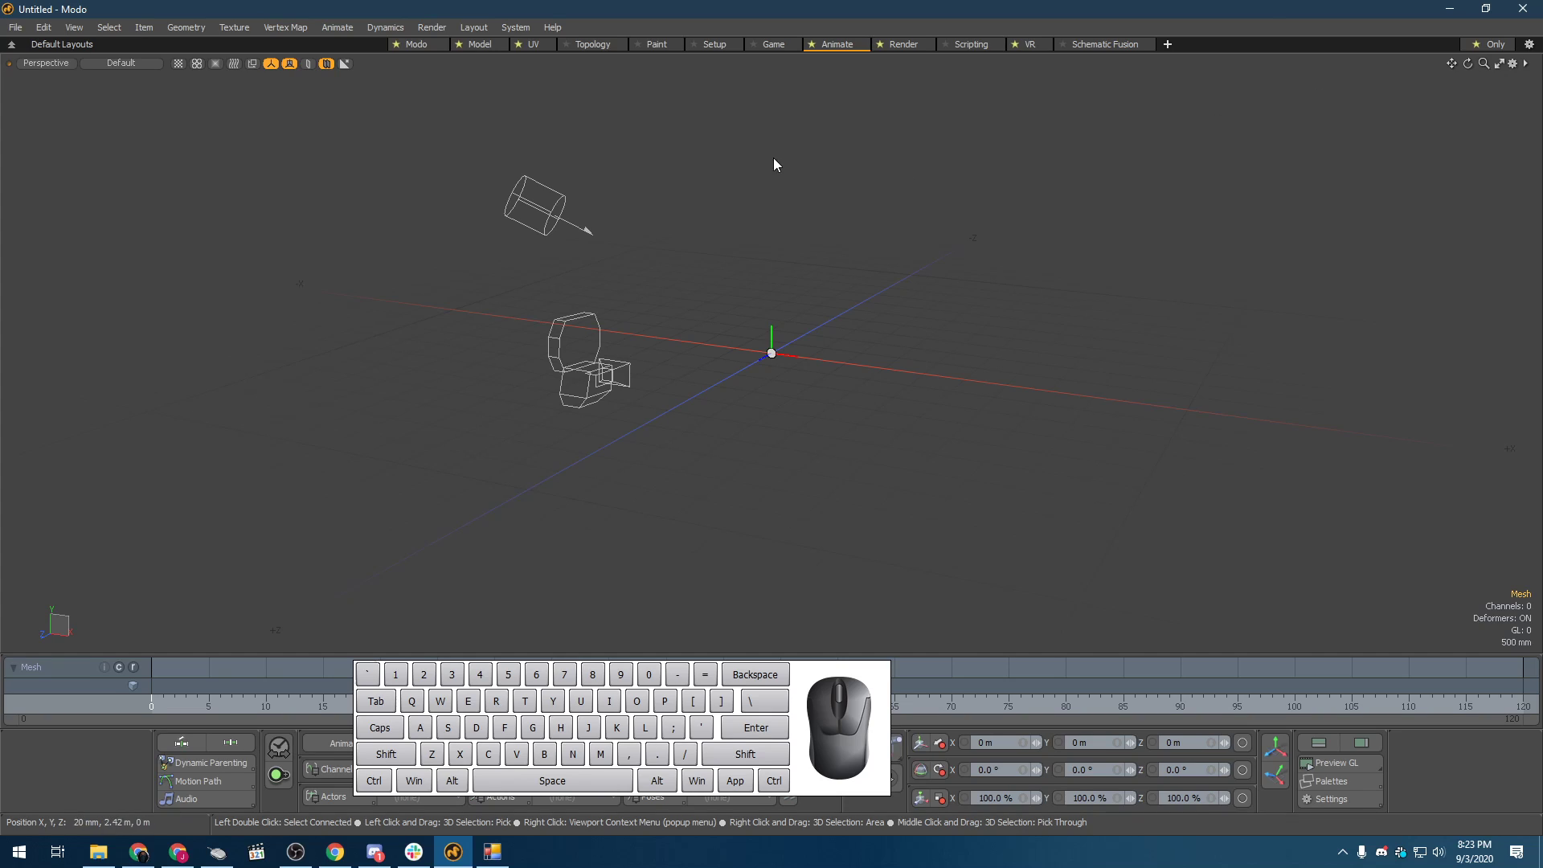
left_click(426, 46)
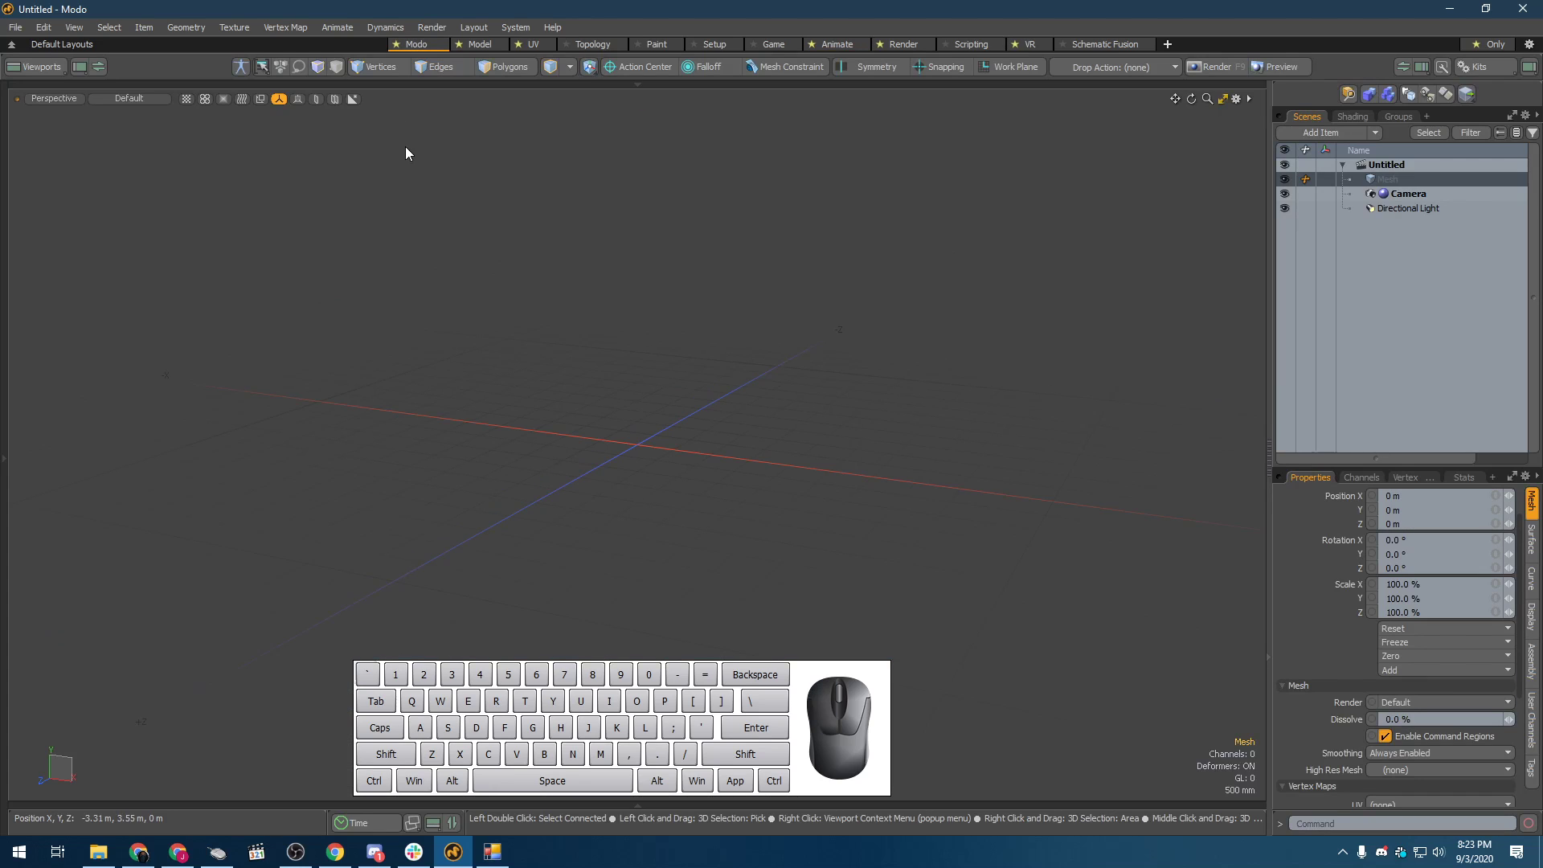
left_click(477, 46)
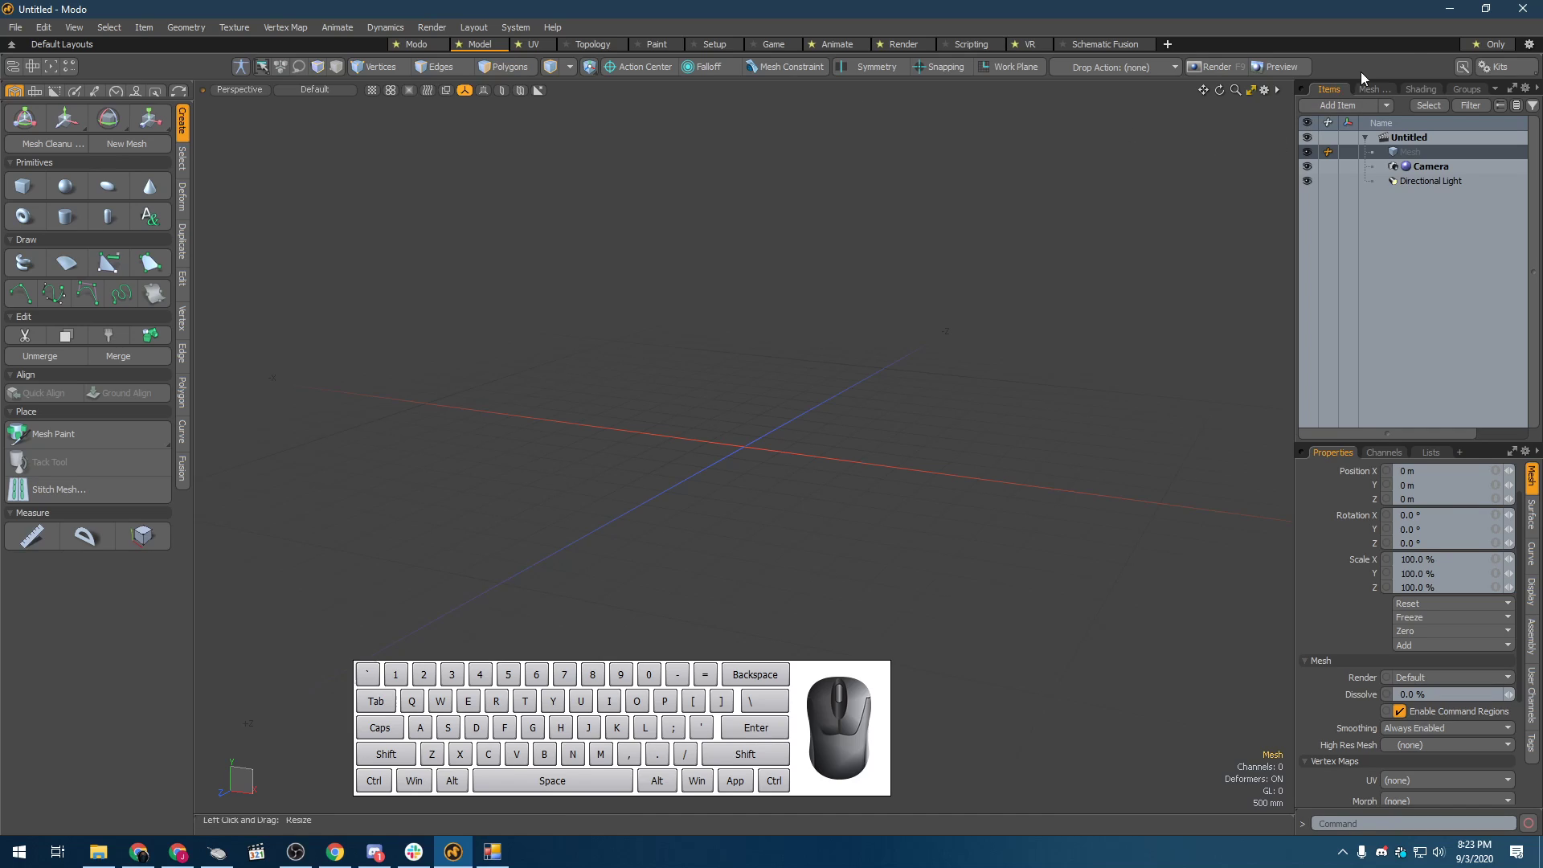
left_click(1500, 44)
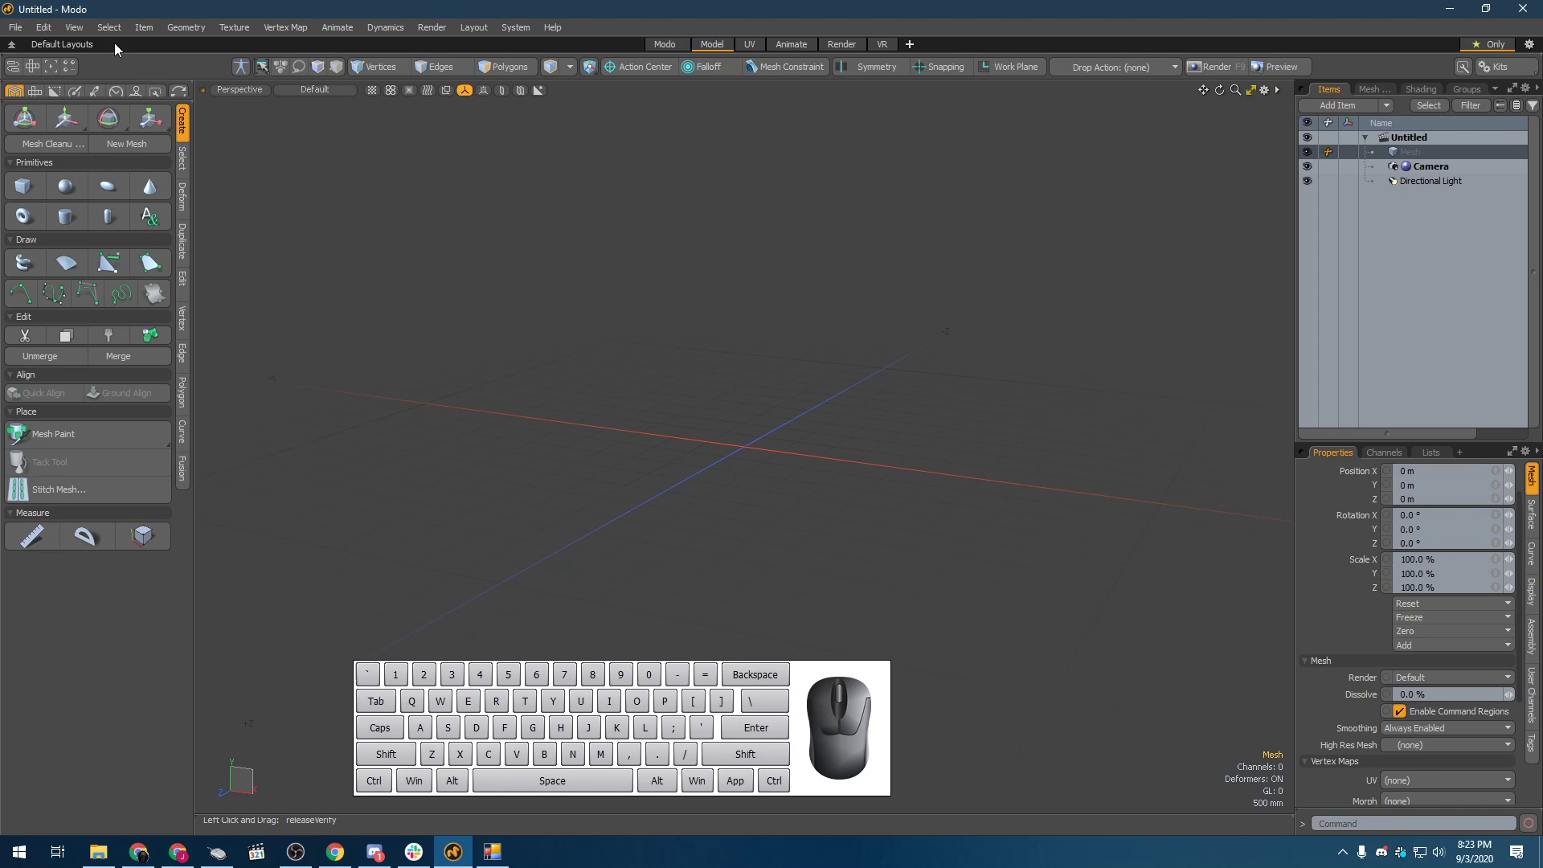
- Hide the layout switcher bar and show it again
left_click(275, 45)
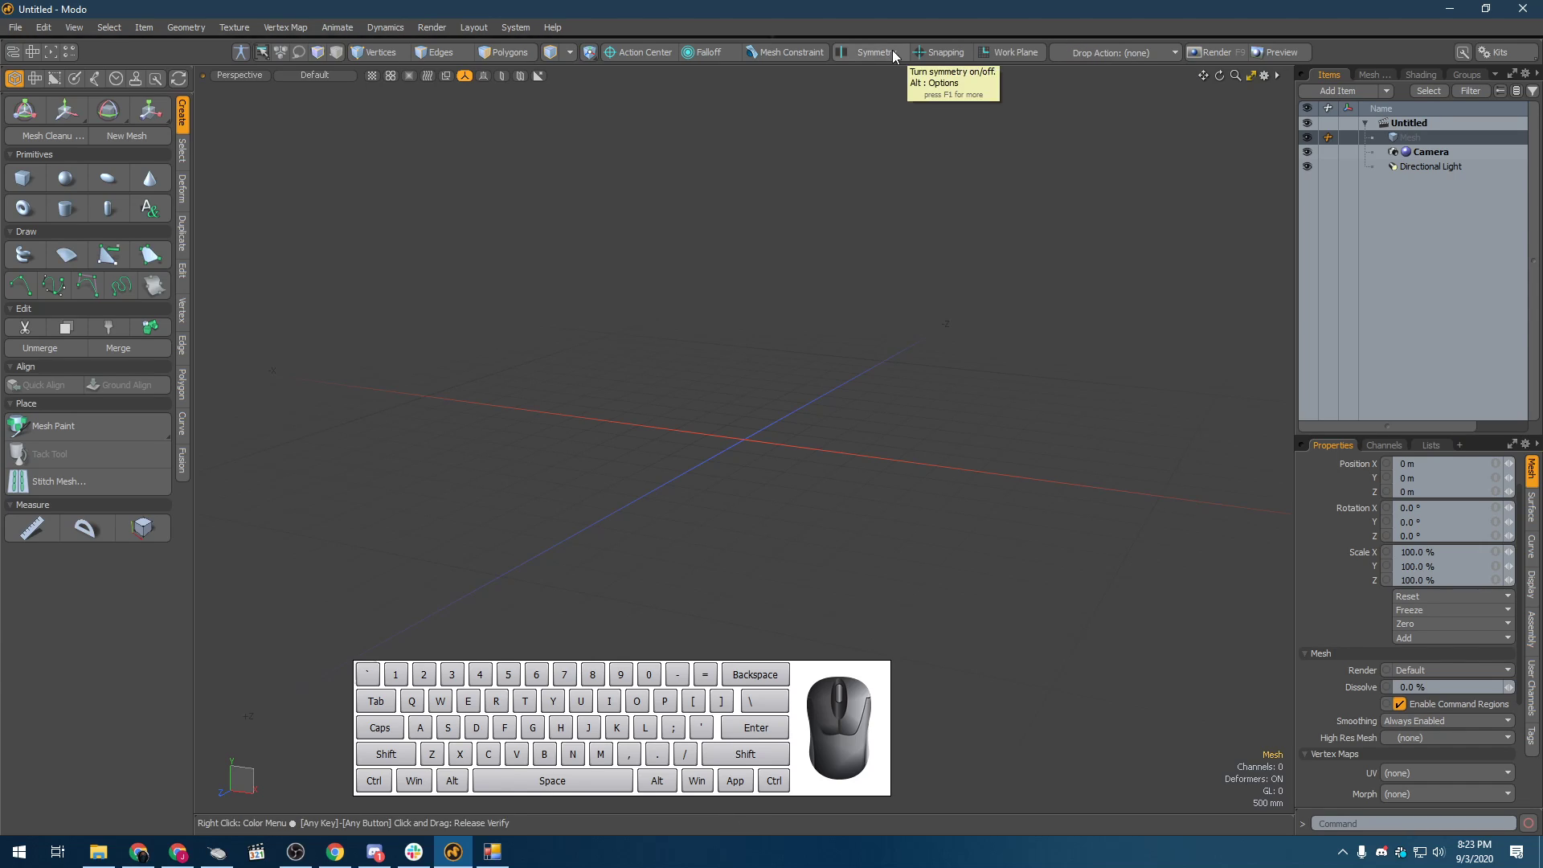
left_click(794, 37)
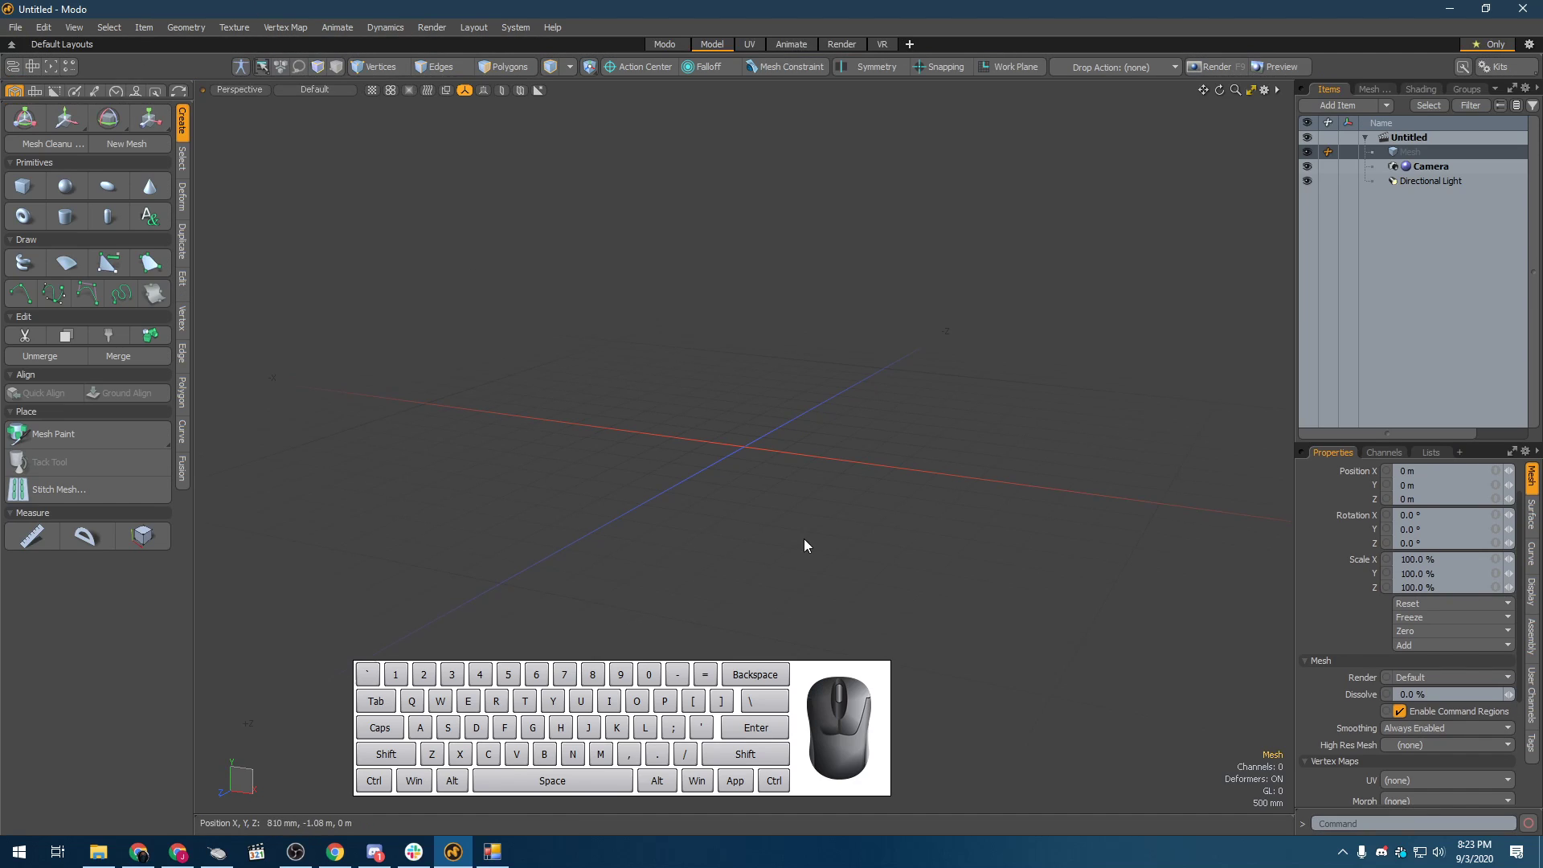
- Compare the Modo and Model layouts, settle on the Modo layout and expand its collapsed modeling toolbox
left_click(667, 45)
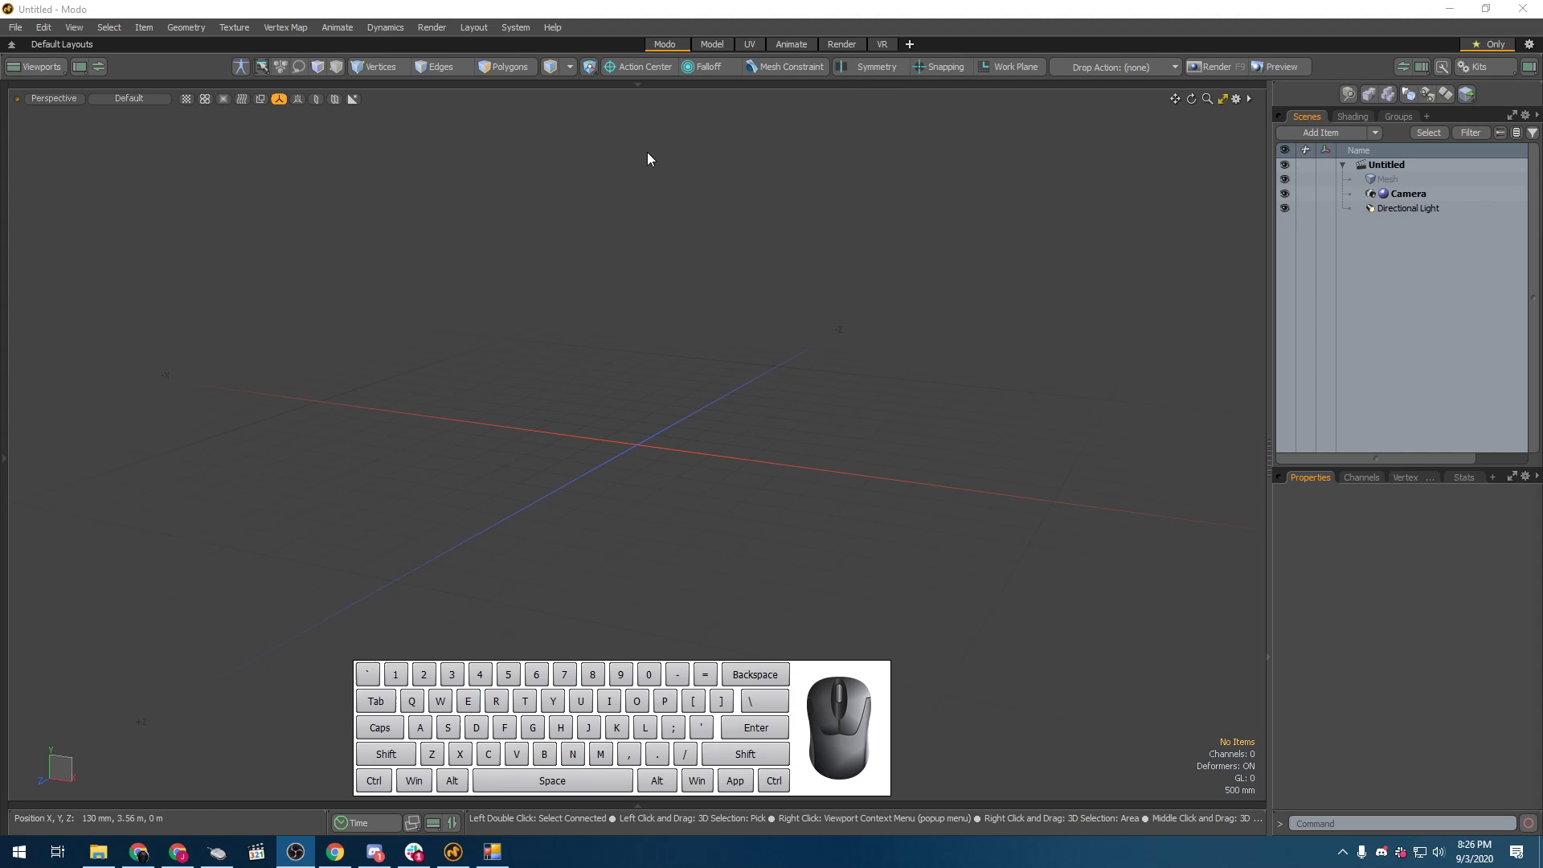
left_click(712, 45)
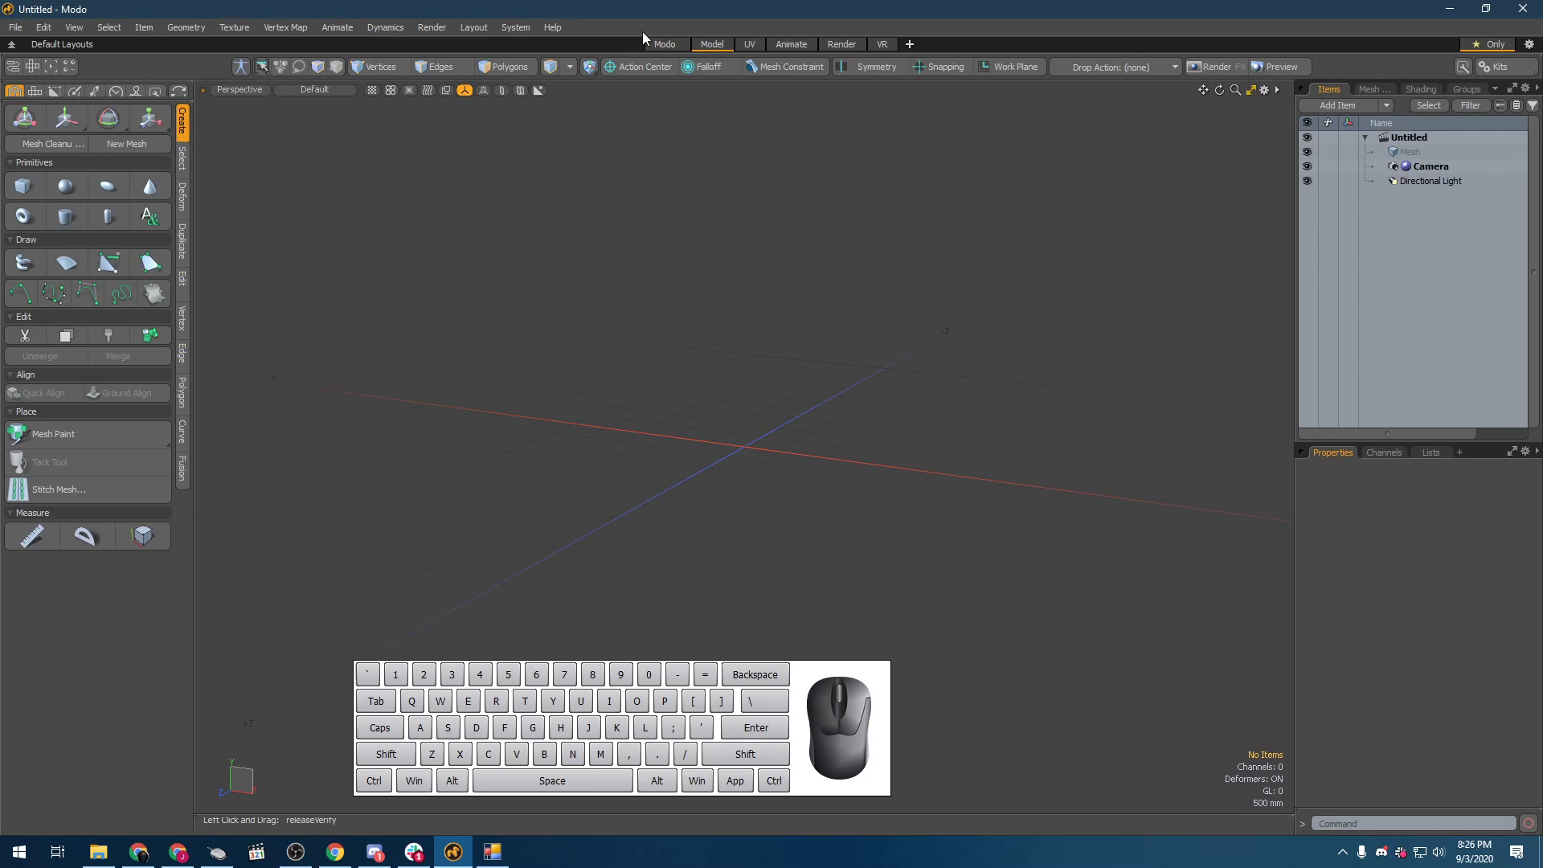
left_click(665, 44)
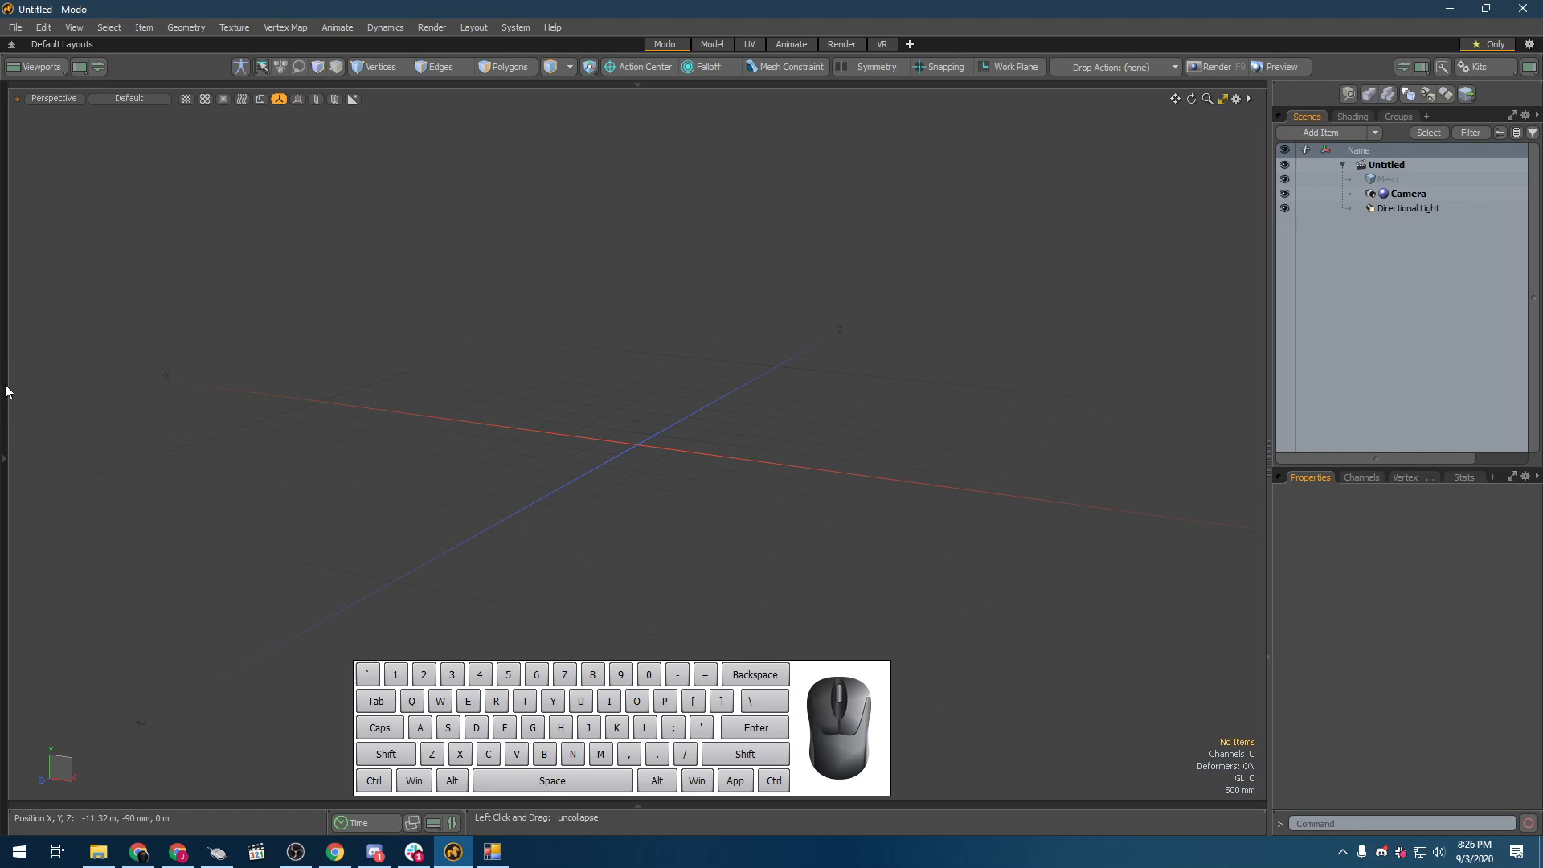
left_click(10, 468)
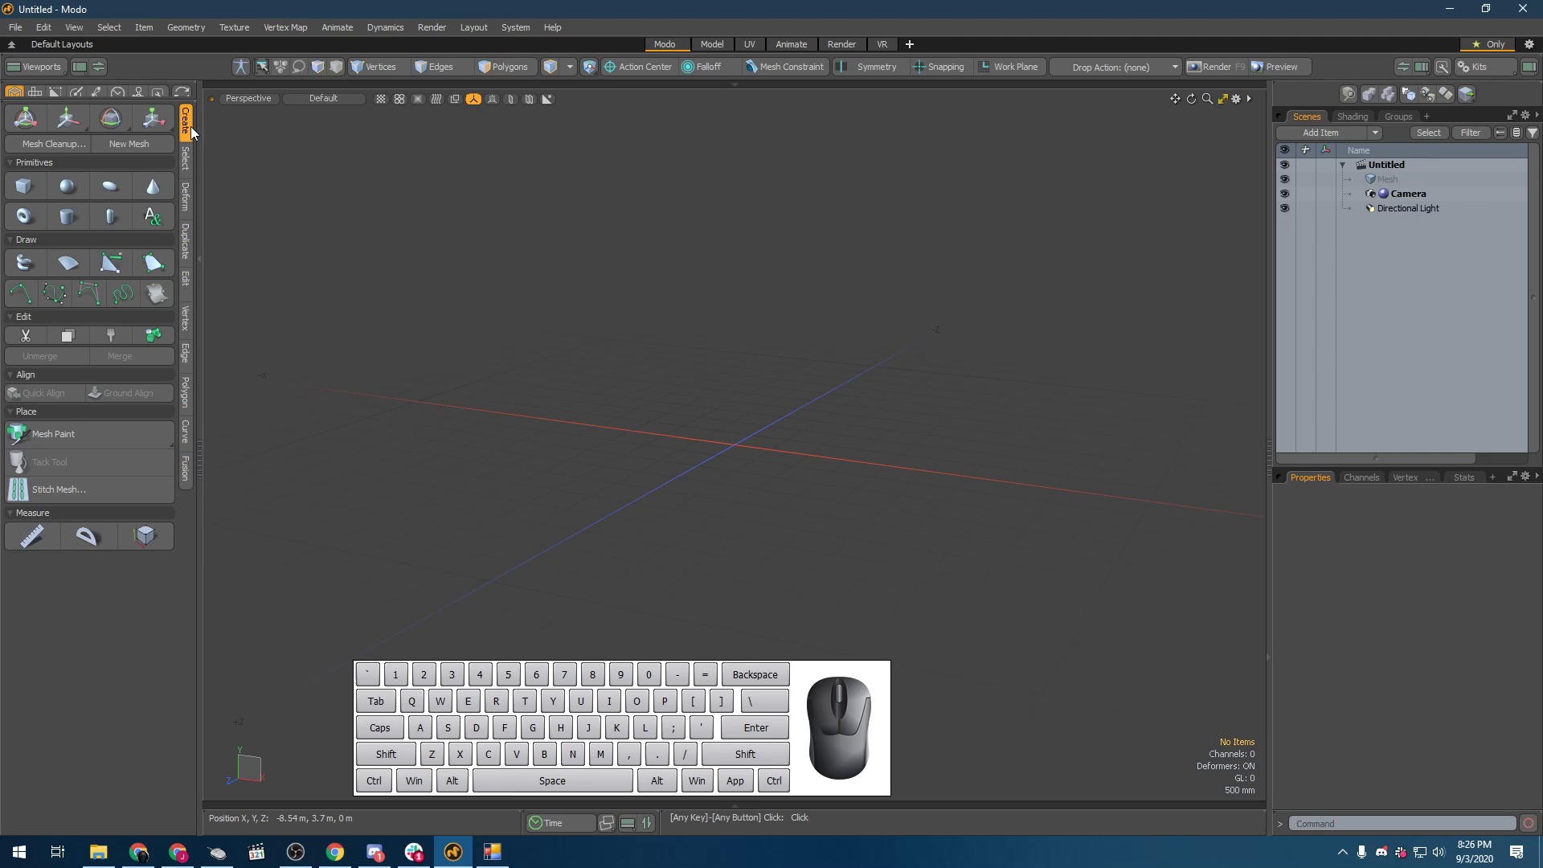
- Review the modeling toolbox categories from Select through Polygon and return to the Create tools
left_click(186, 158)
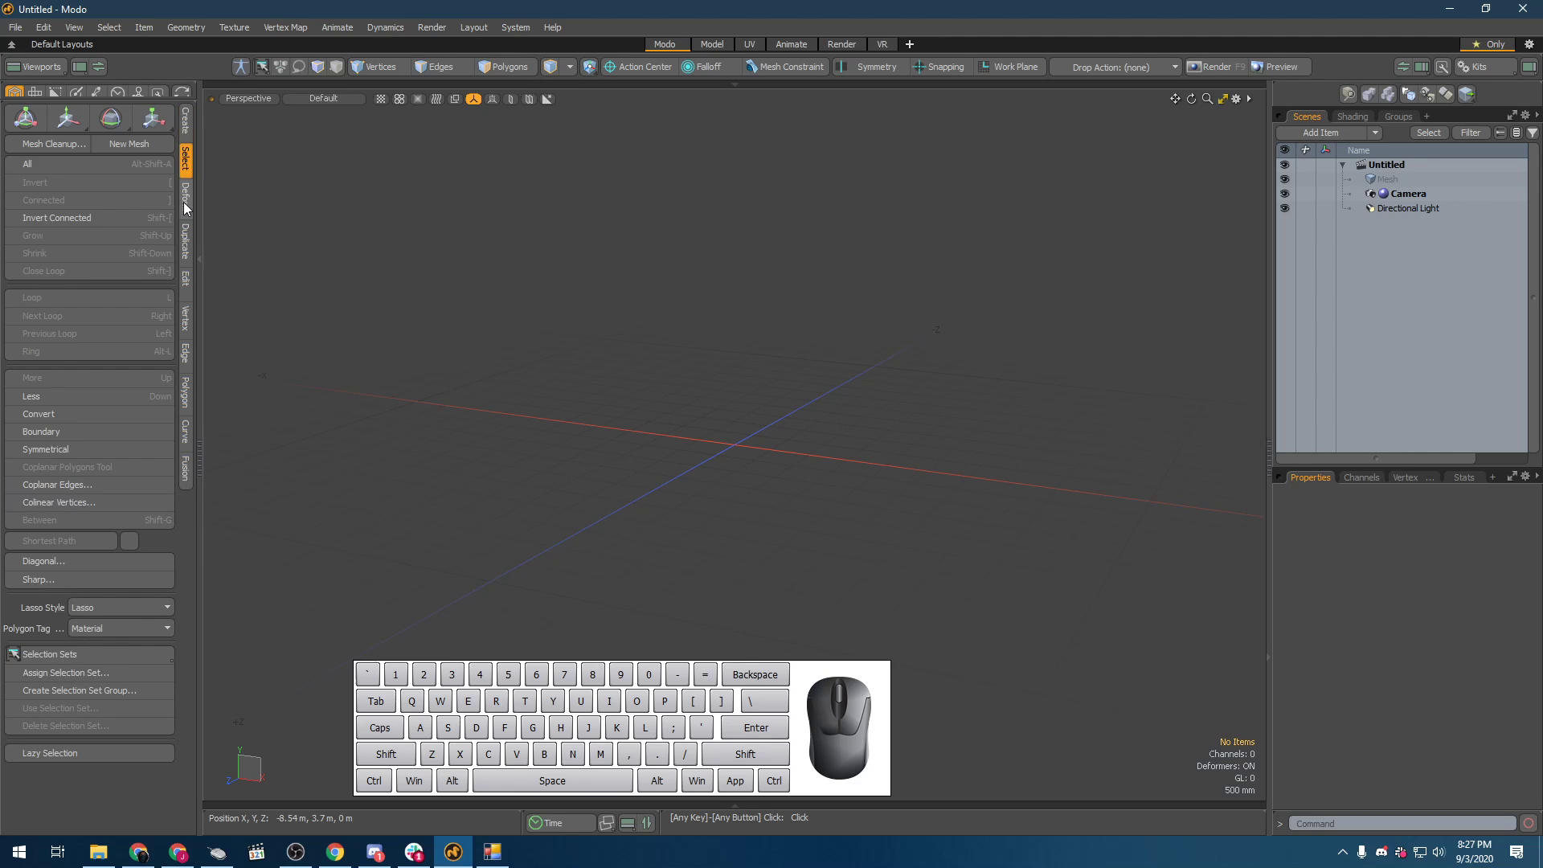
left_click(185, 205)
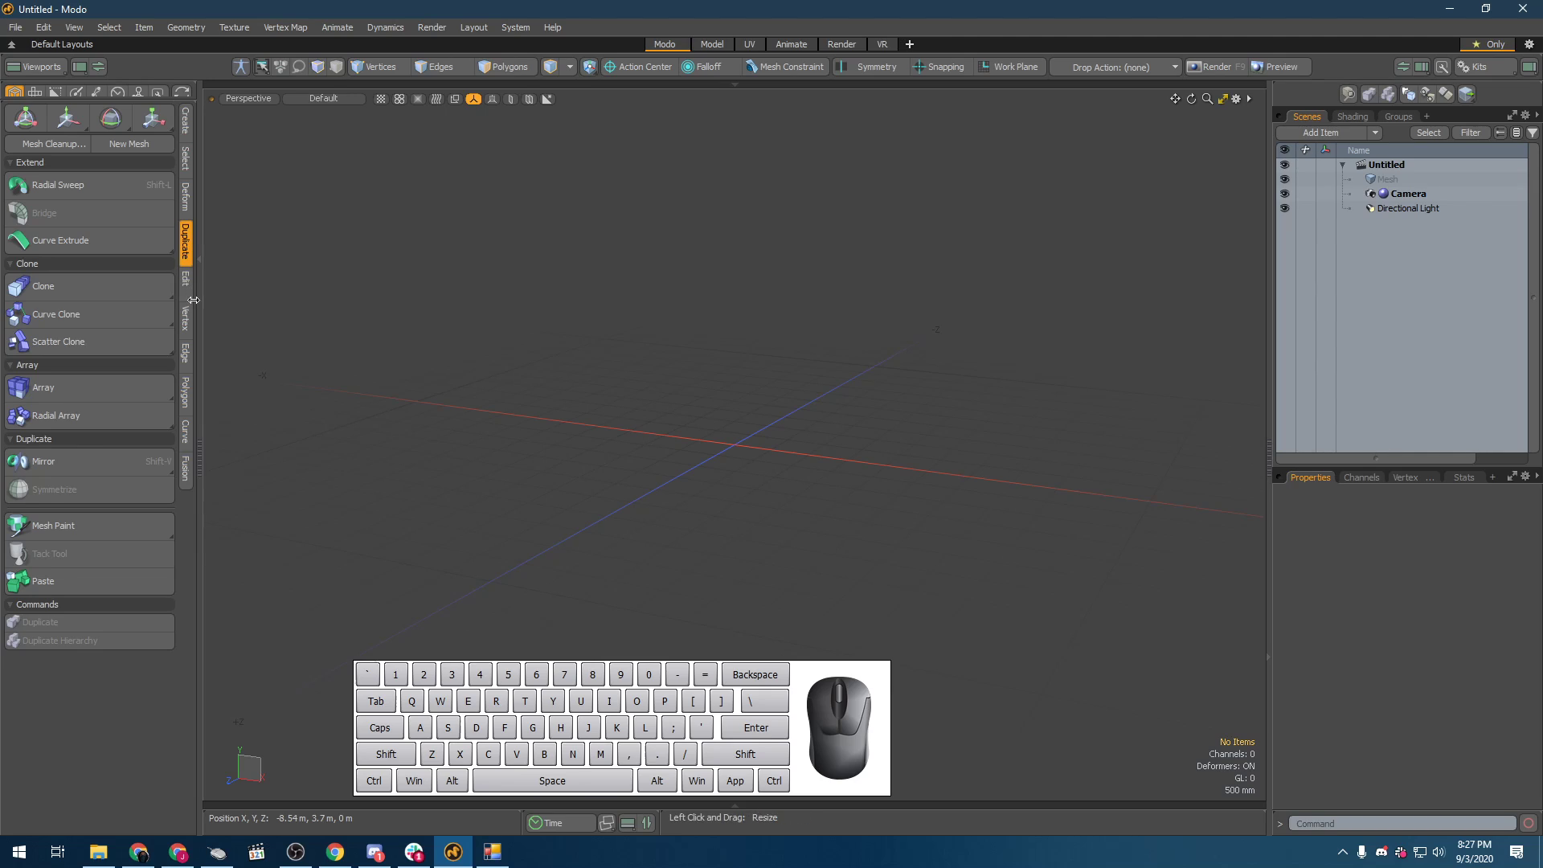
left_click(186, 297)
left_click(186, 322)
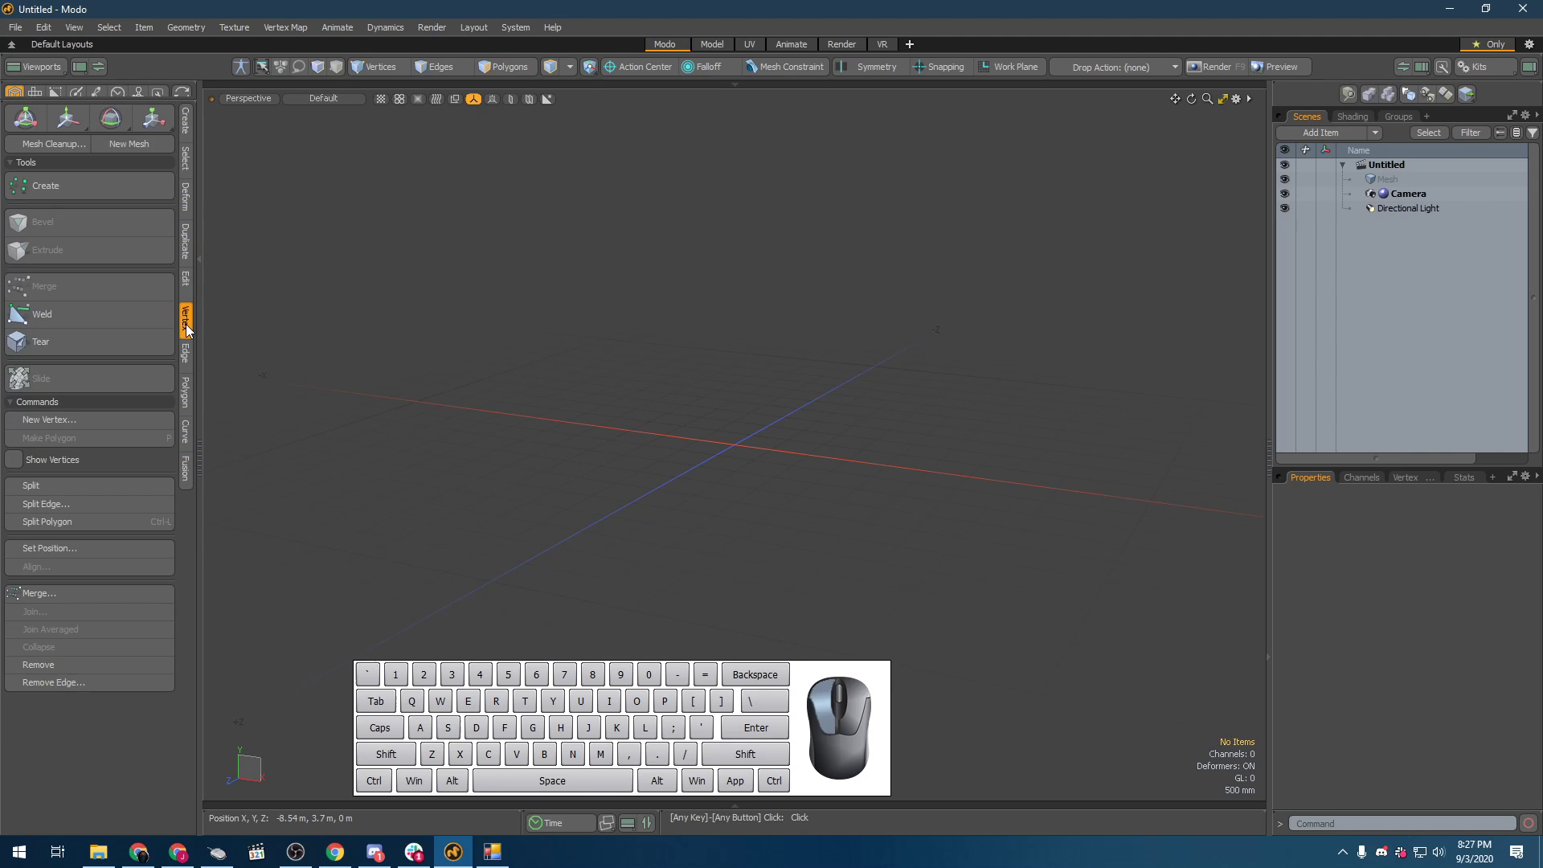
left_click(187, 363)
left_click(190, 397)
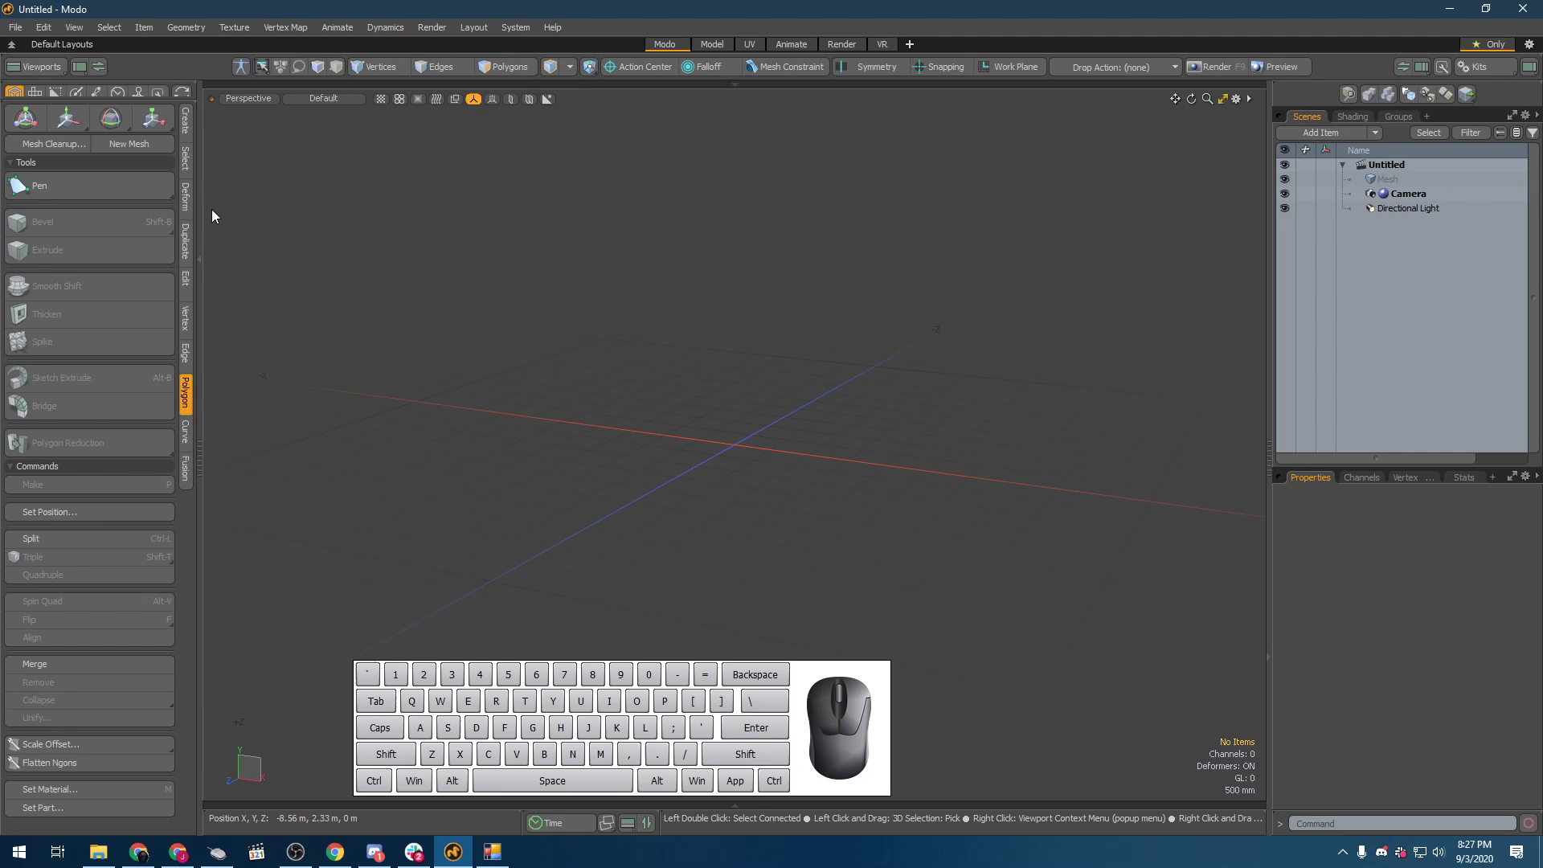
left_click(188, 125)
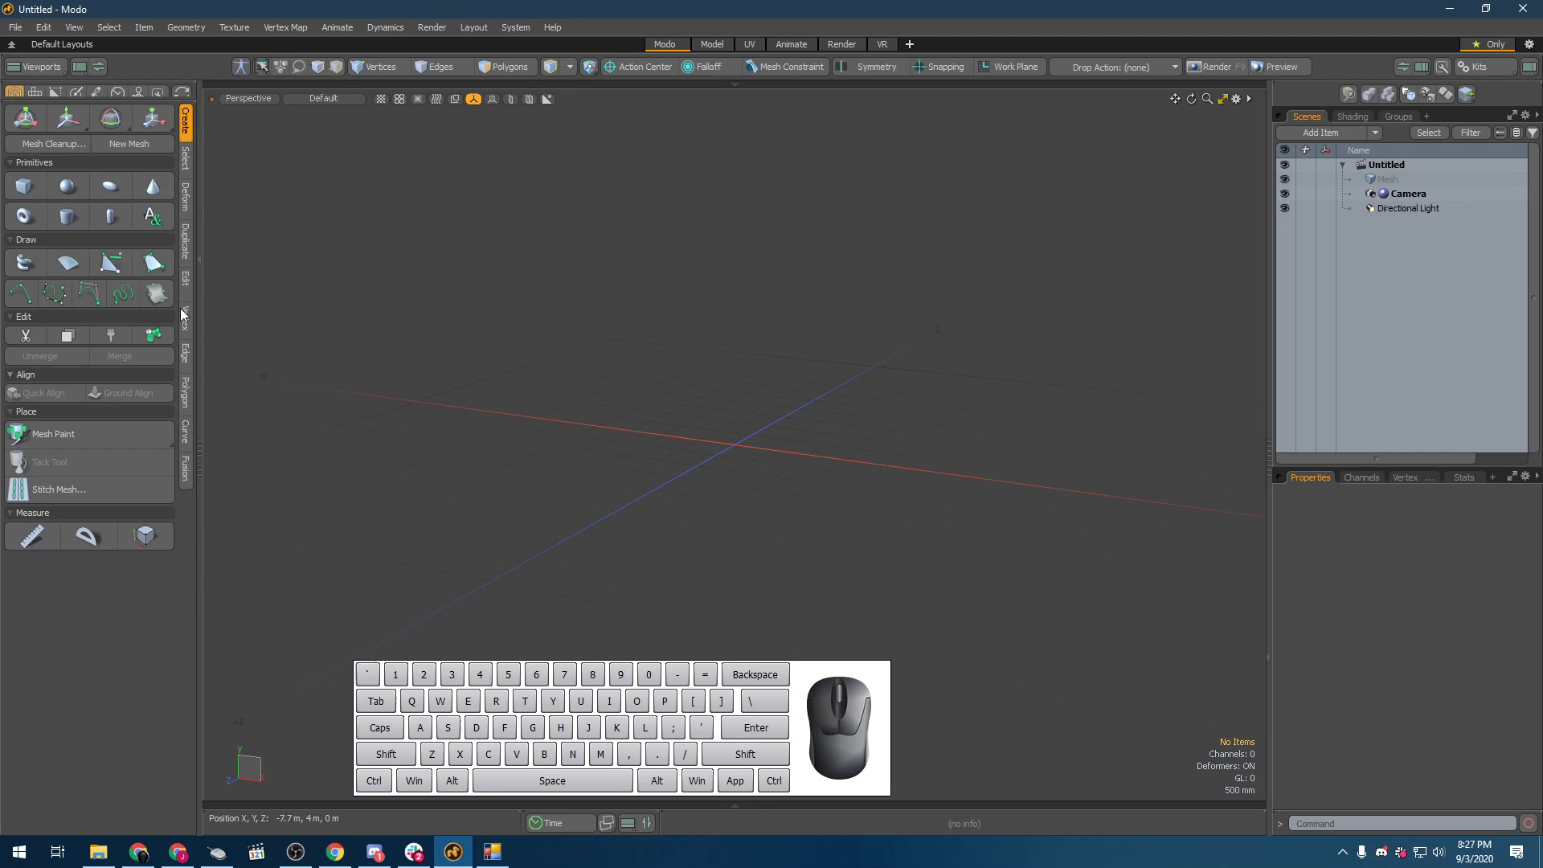
- Enlarge the row of toolbox switchers, review the toolboxes through the animation tools, and return to the Model toolbox
left_click(94, 95)
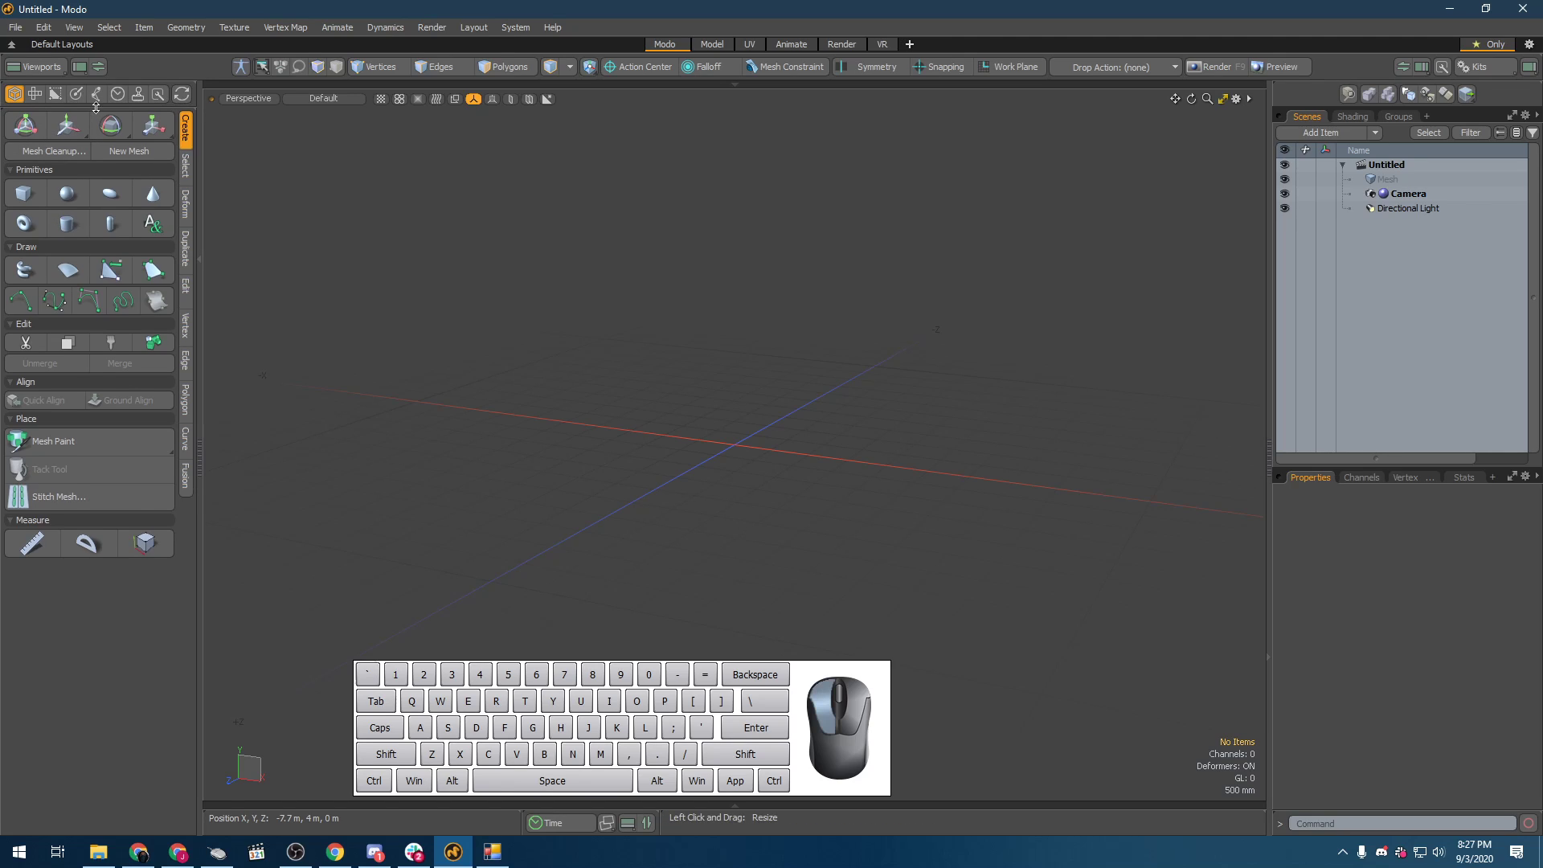
left_click(35, 96)
left_click(55, 95)
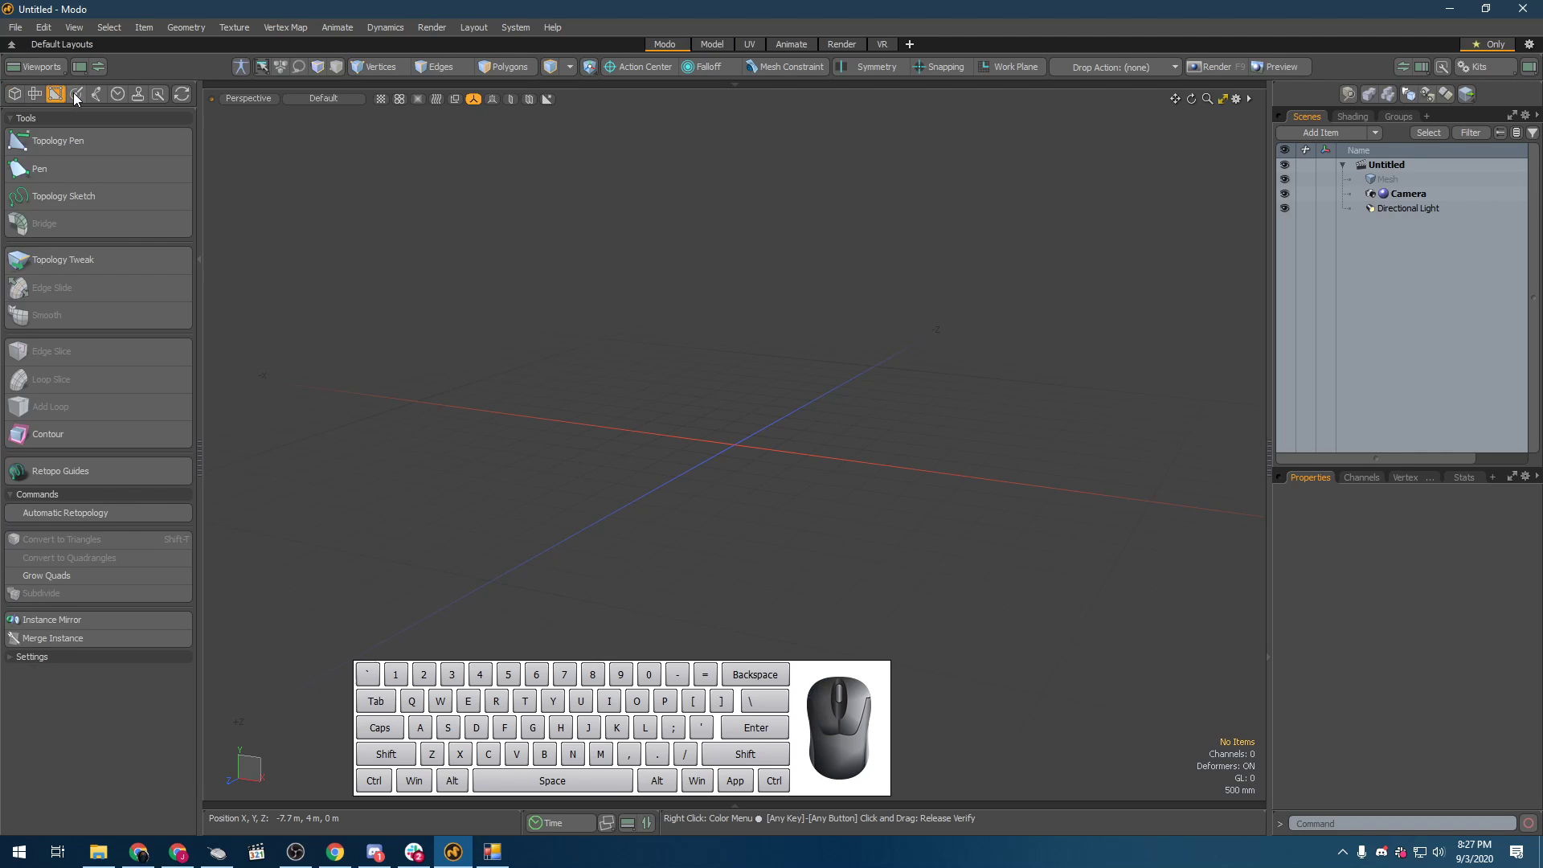
left_click(77, 95)
left_click(96, 95)
left_click(118, 95)
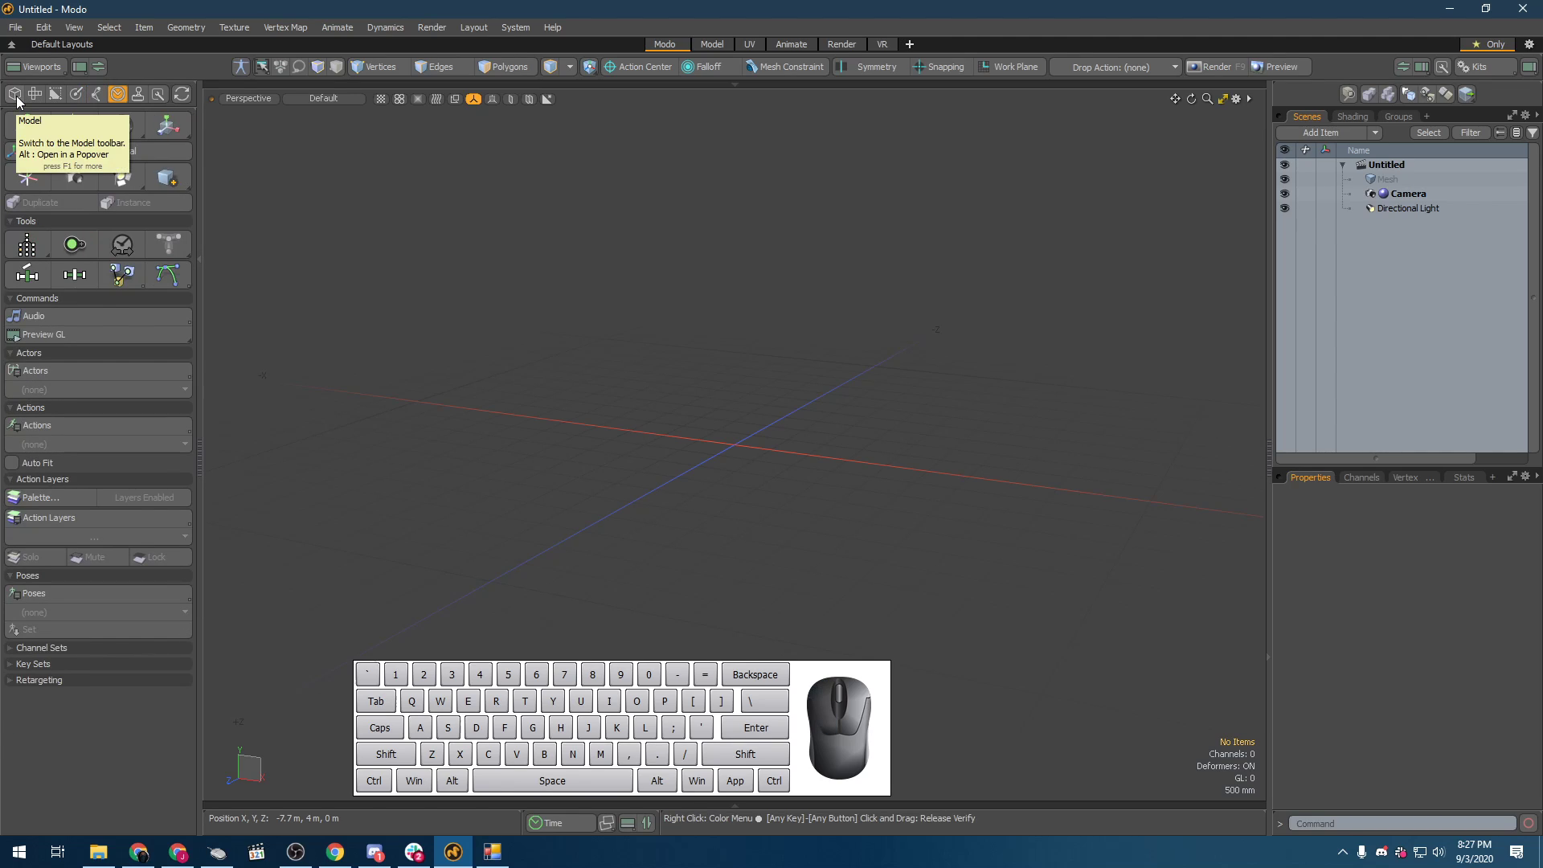
left_click(16, 98)
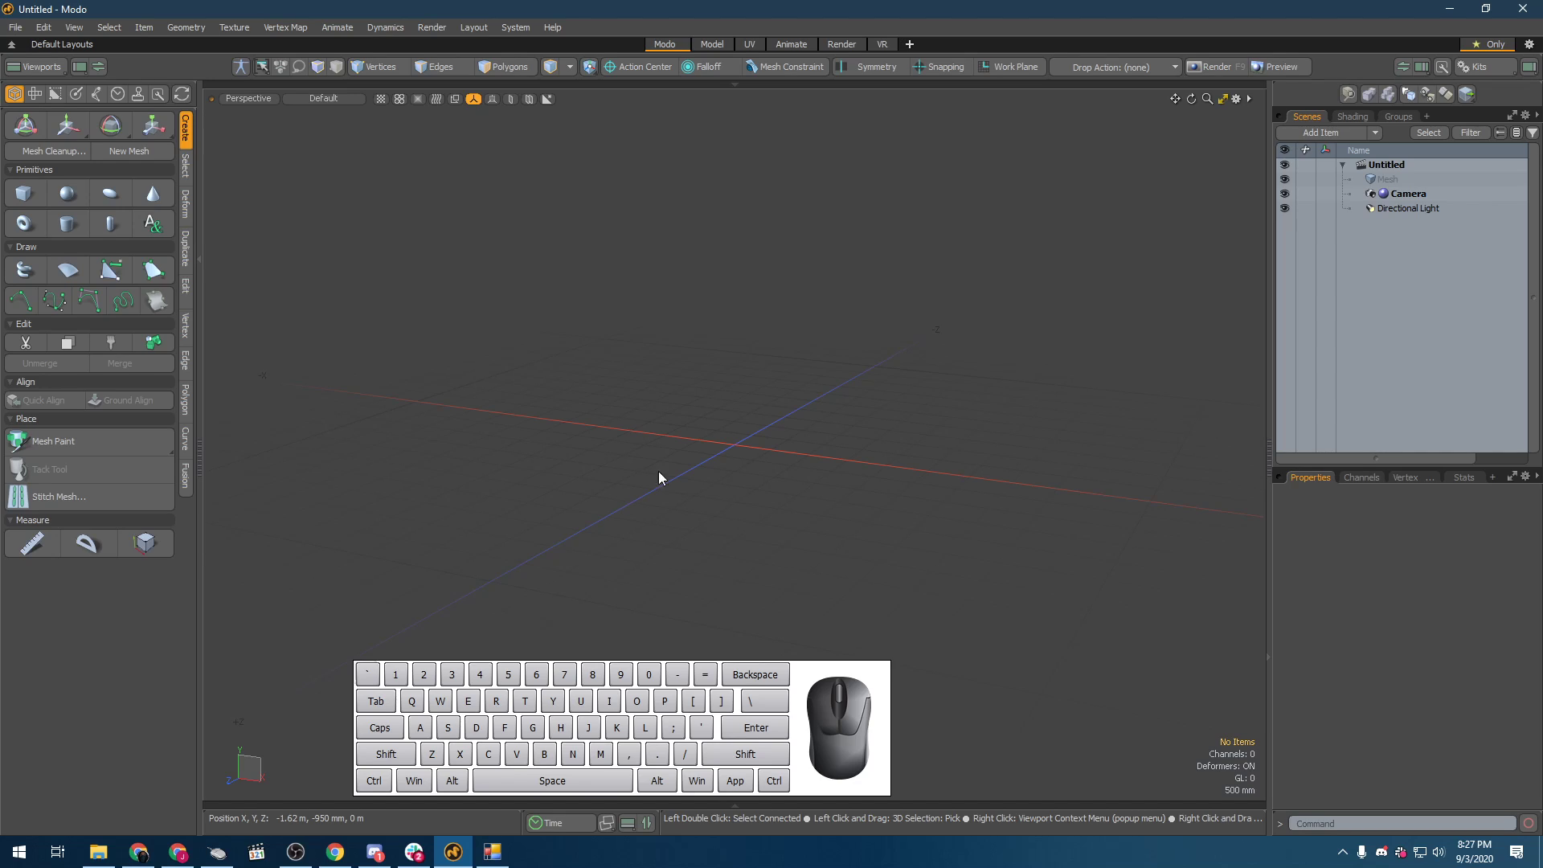
- View the properties of the scene, Mesh, Camera and Directional Light, enlarging the Properties area temporarily while comparing them
left_click(1375, 165)
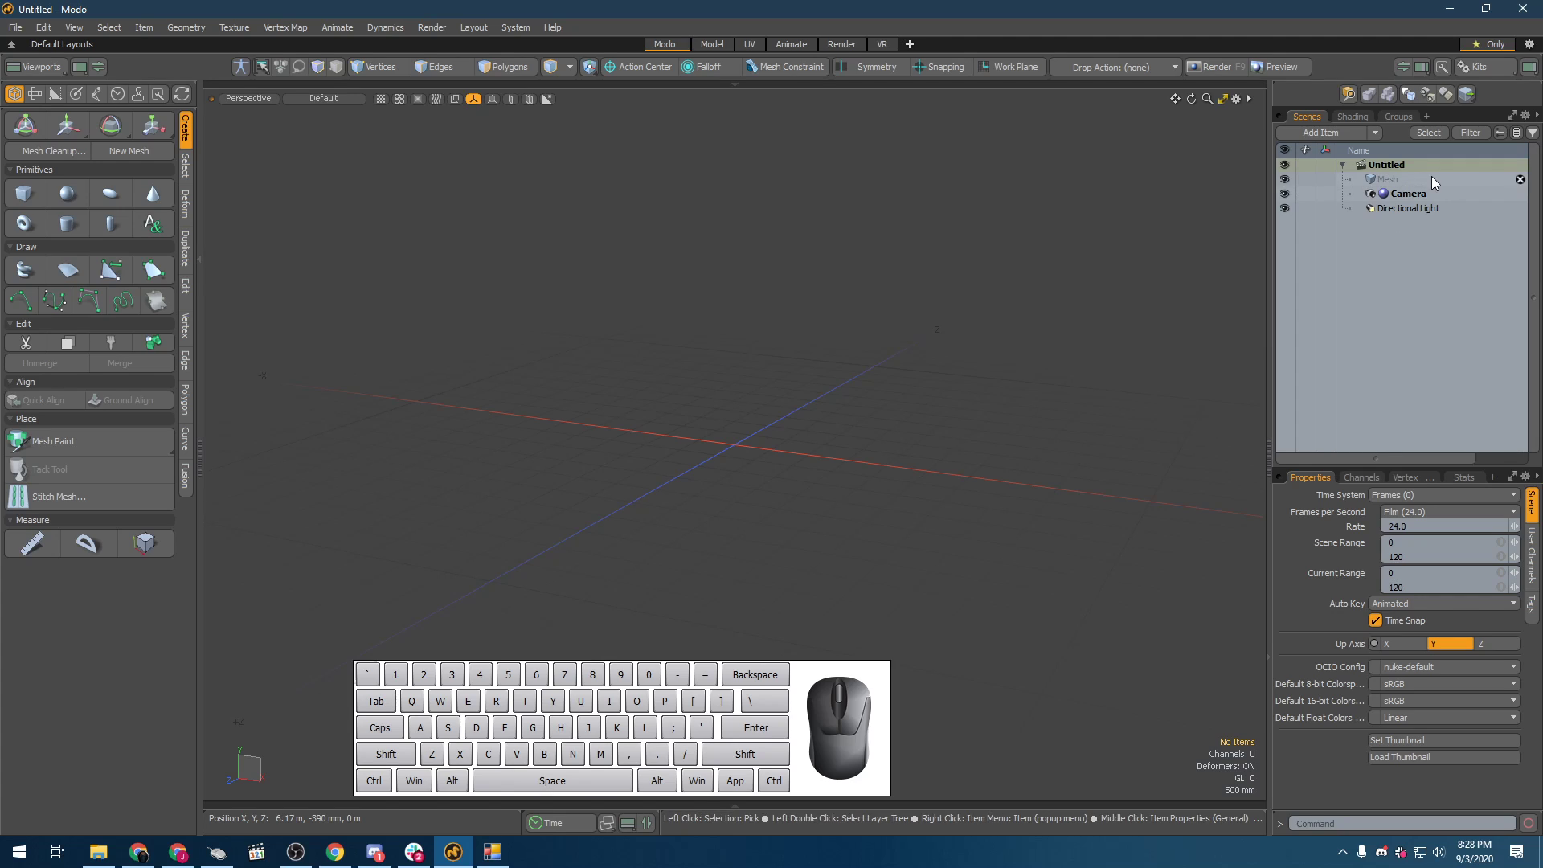
left_click(1406, 193)
left_click(1404, 178)
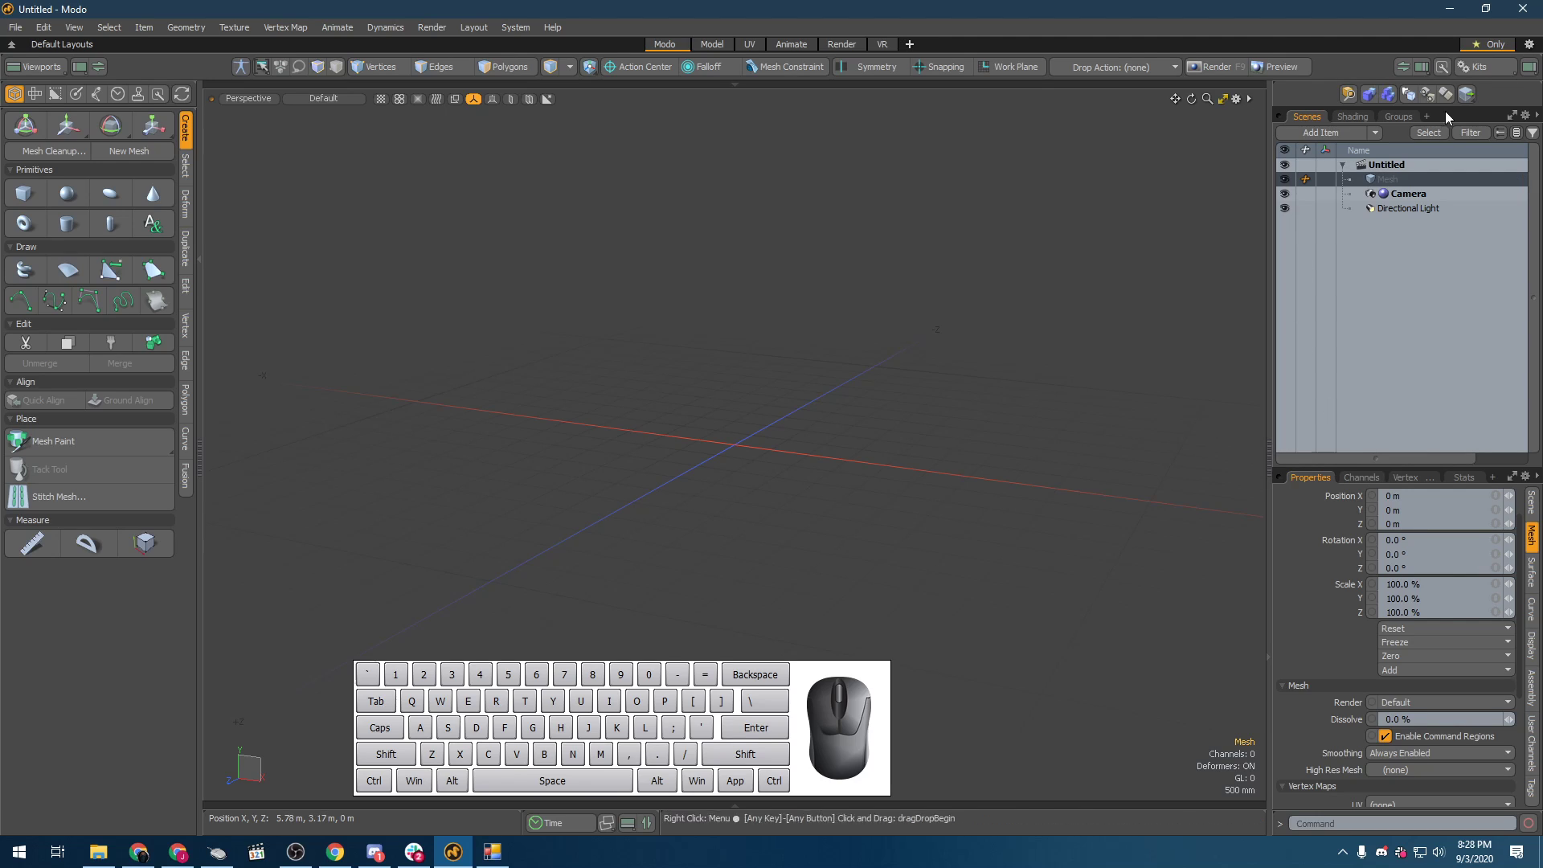
left_click_drag(1378, 469, 1314, 389)
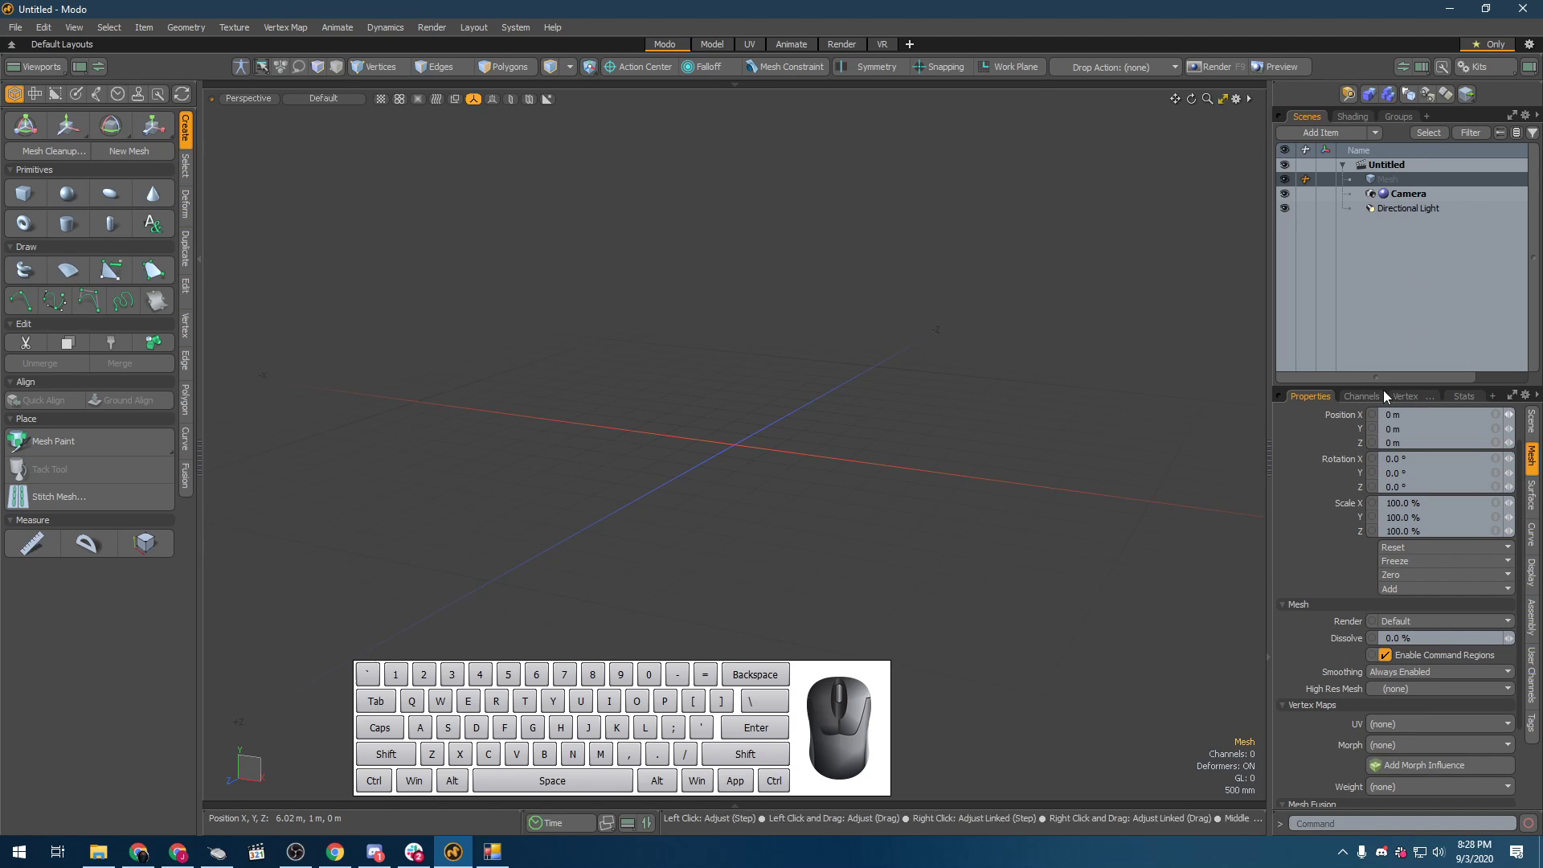
left_click(1414, 196)
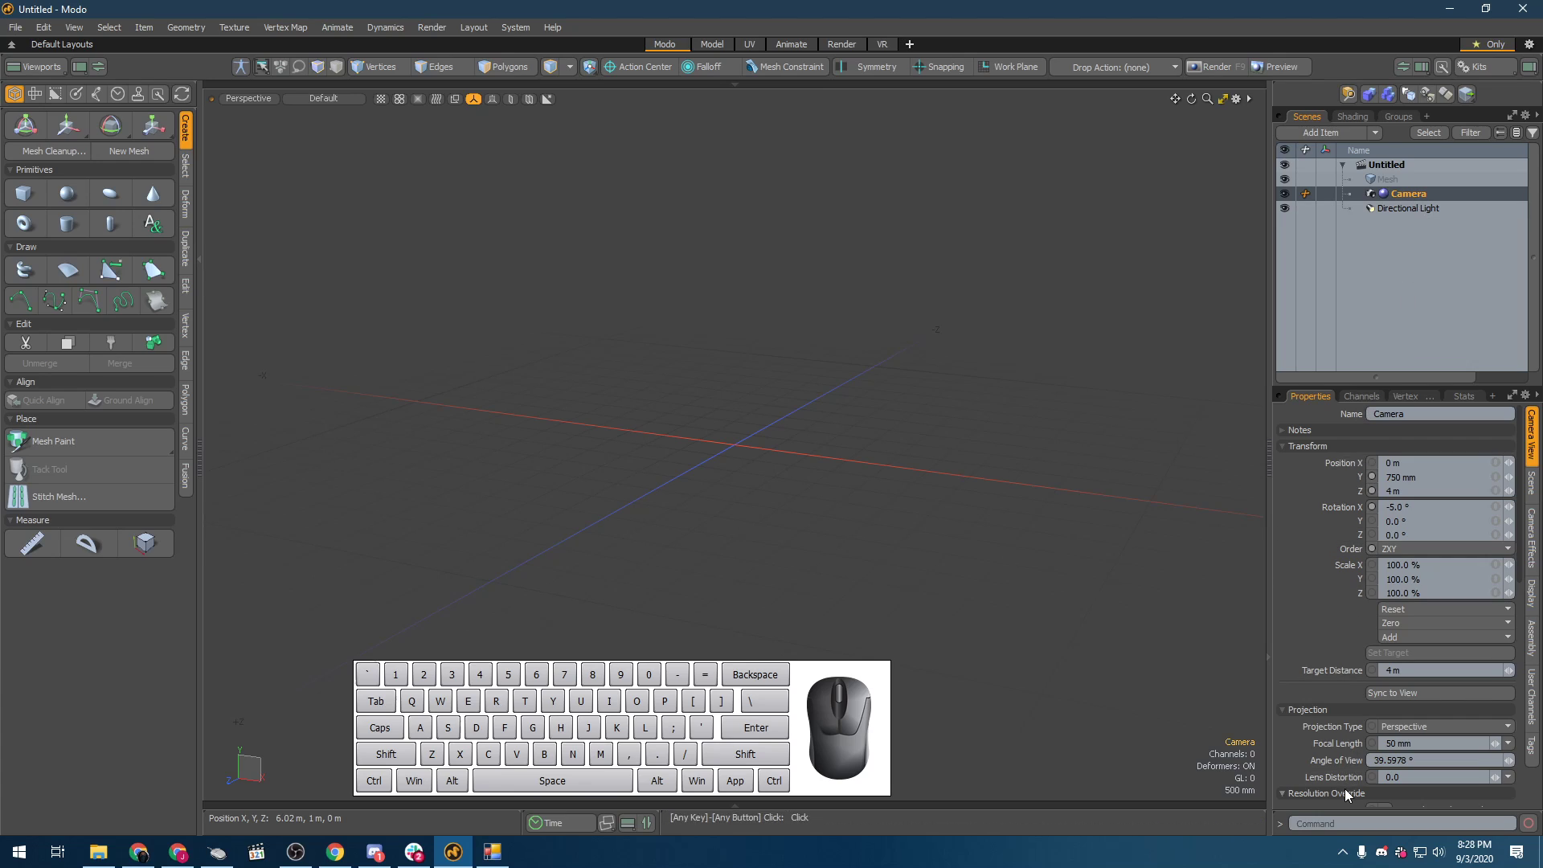
left_click(1386, 207)
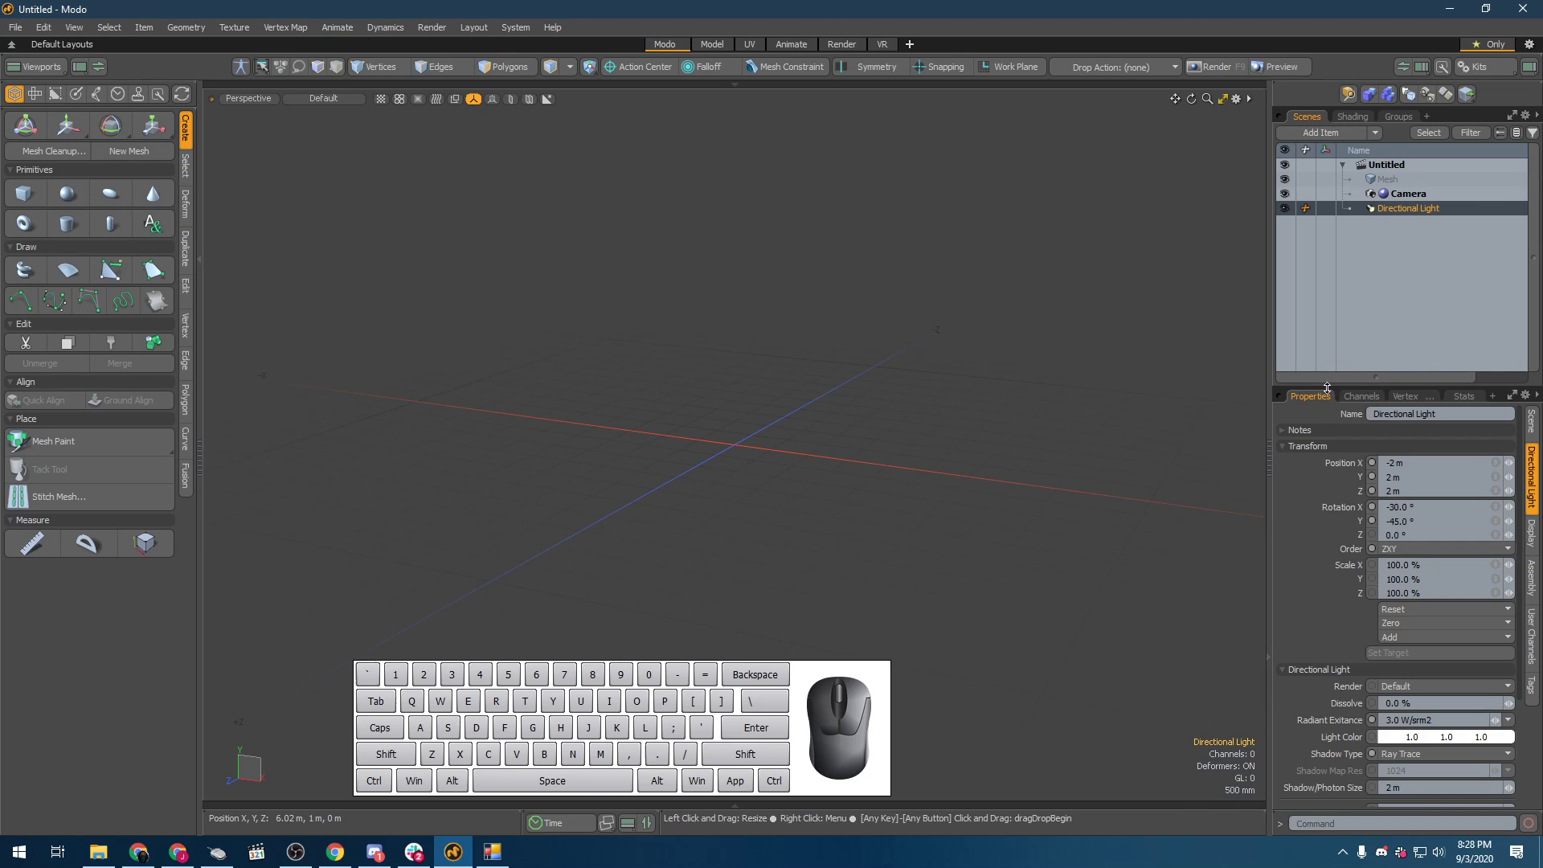
left_click_drag(1316, 389, 1322, 463)
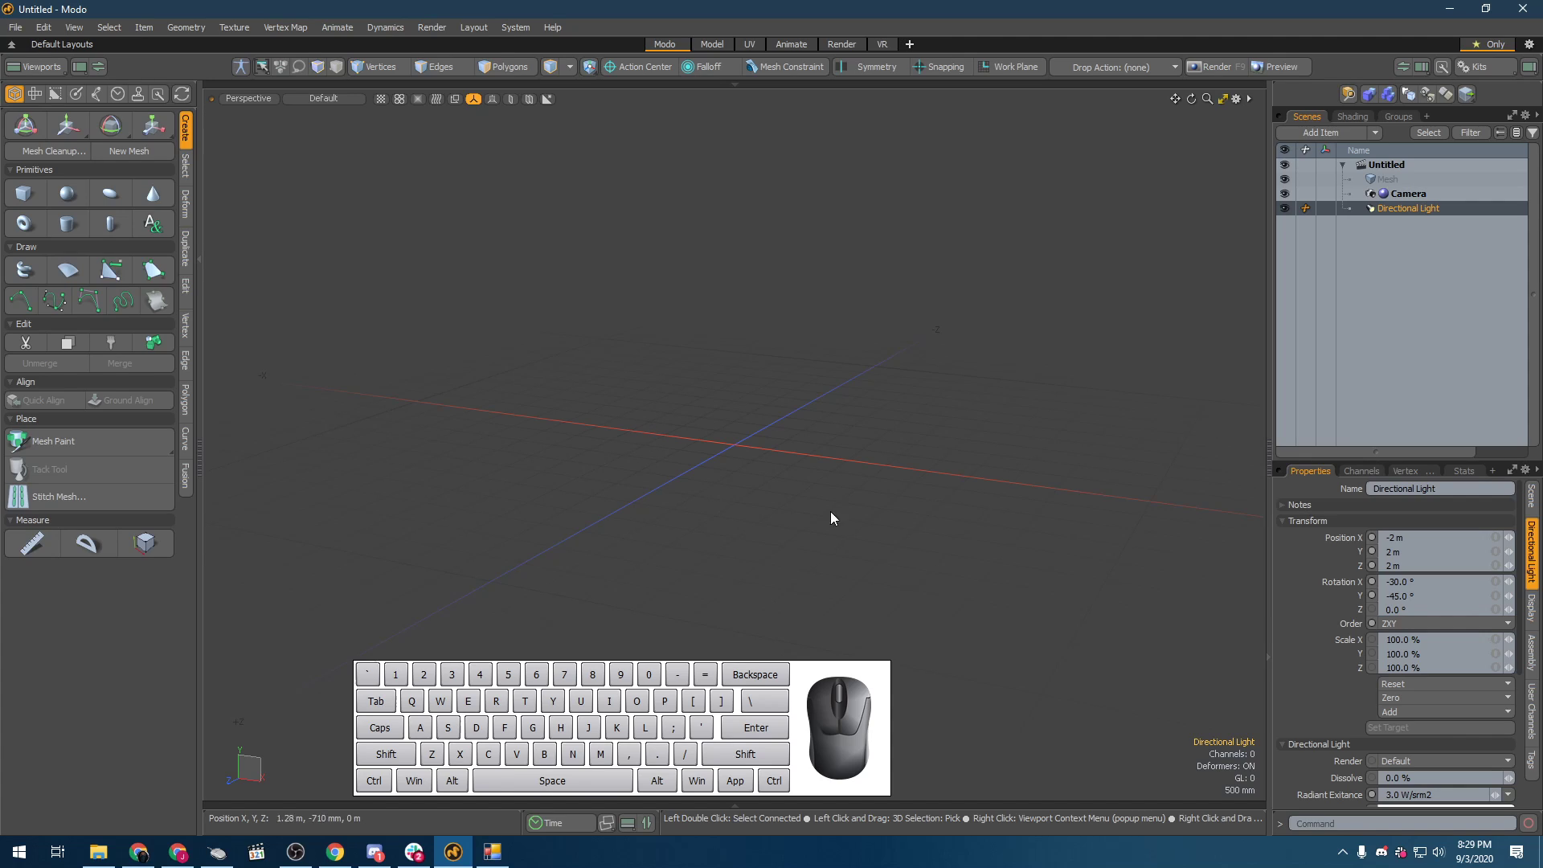
- Compare the Shading and Groups views with the Scenes item list, return to Scenes and clear the item selection
right_click(847, 492)
left_click(1352, 116)
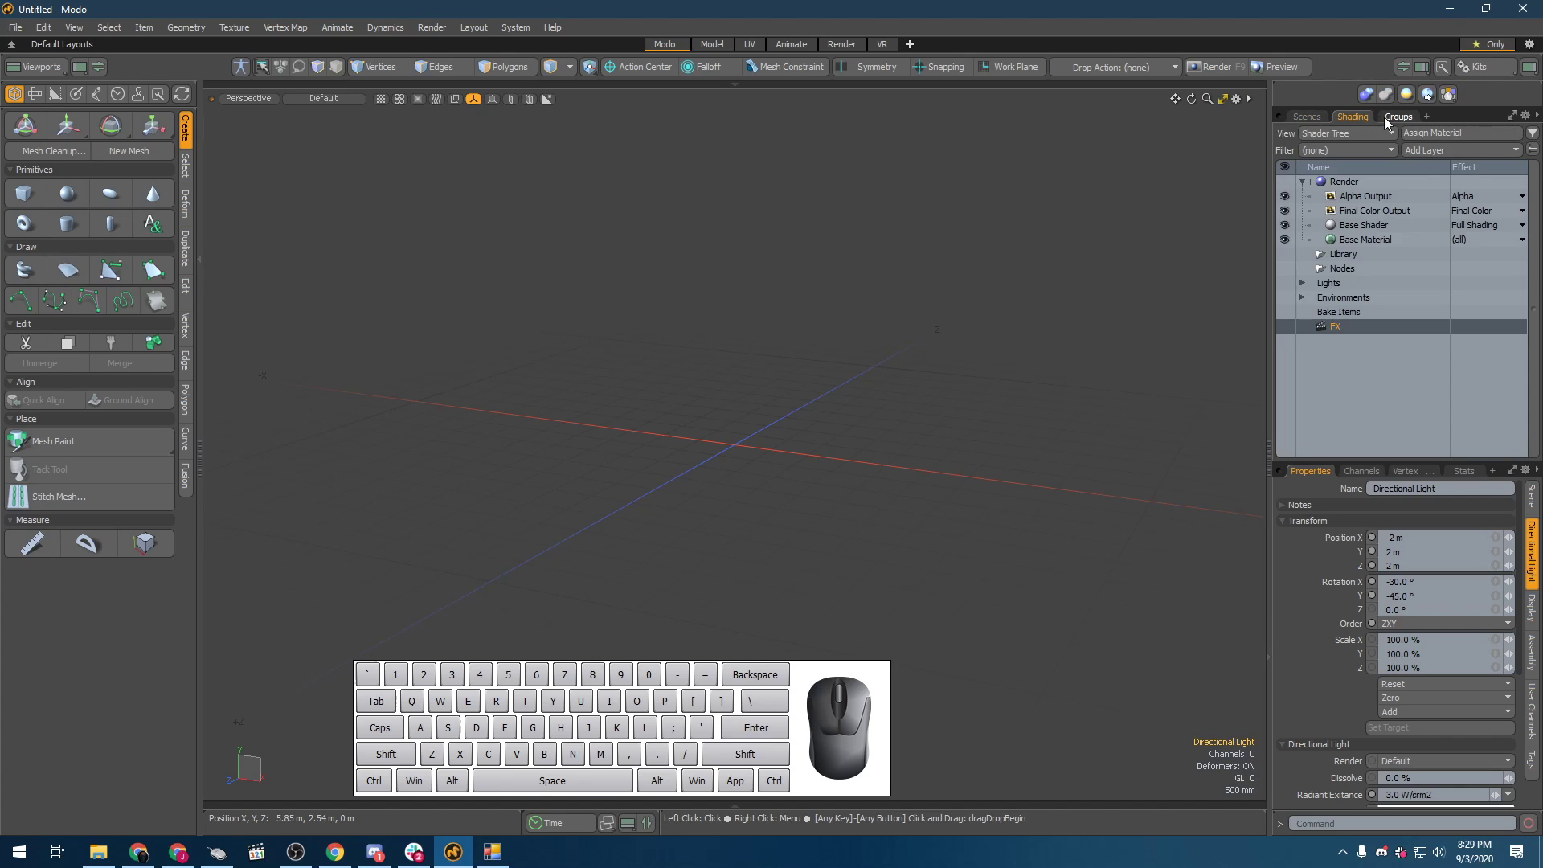
left_click(1398, 117)
left_click(1303, 118)
left_click(1356, 117)
left_click(1394, 117)
left_click(1305, 117)
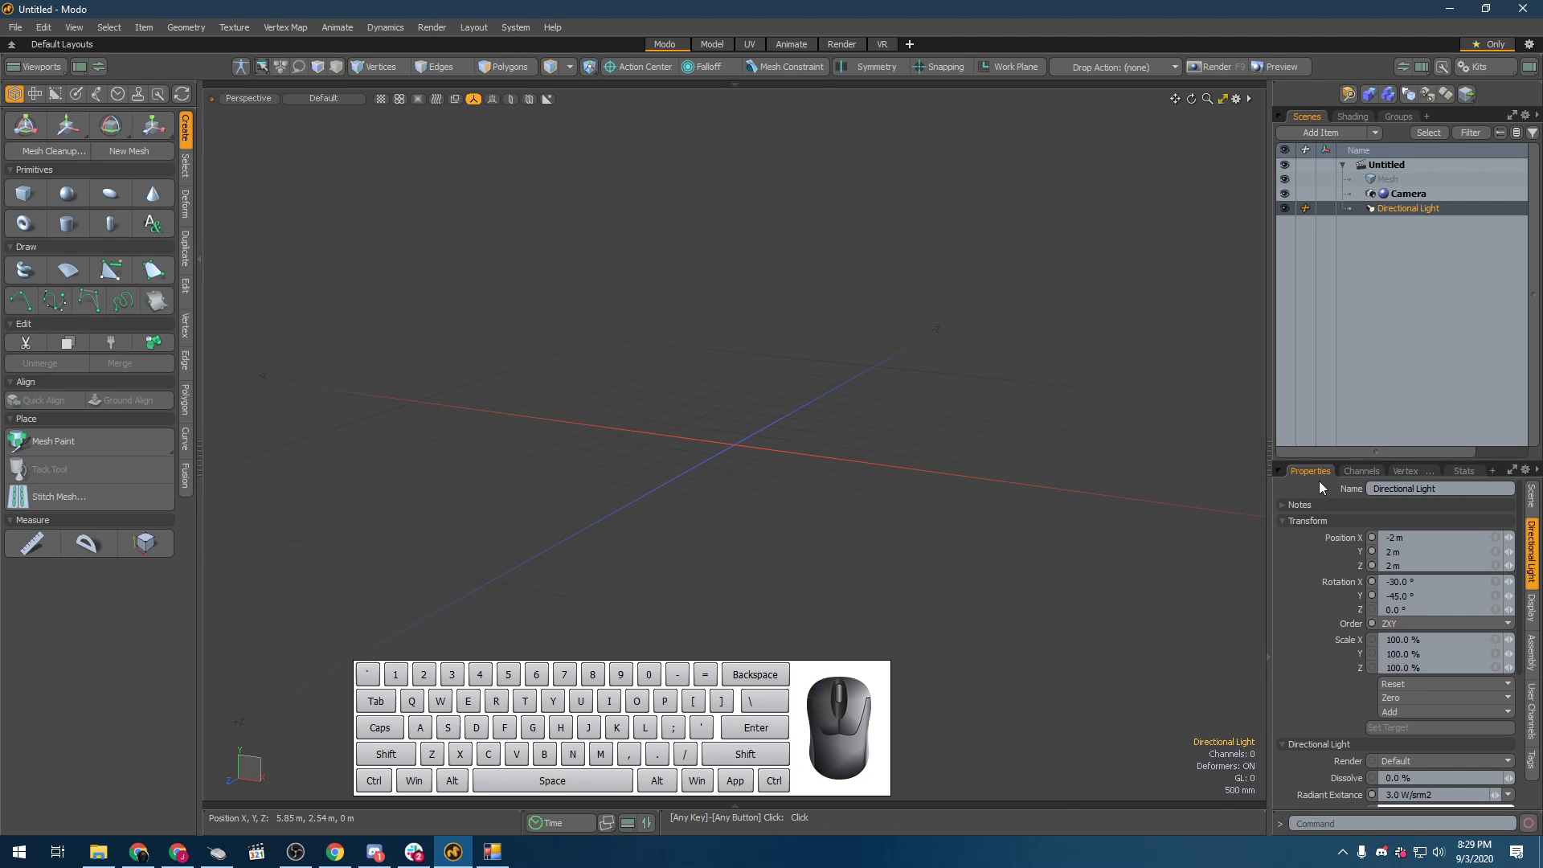
left_click(961, 474)
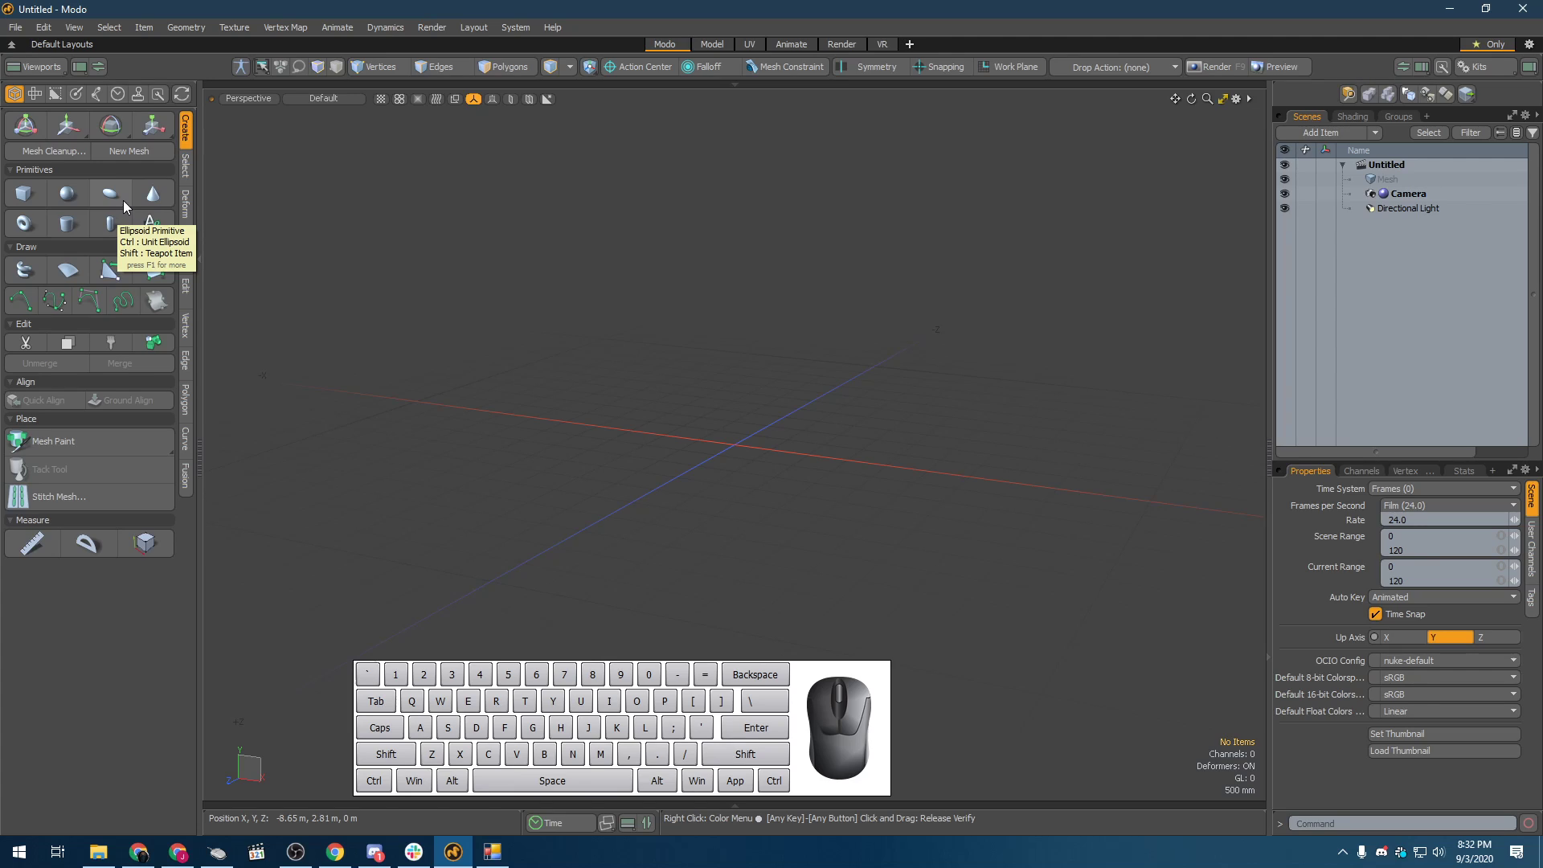
- Compare the primitive tools with their new-item variants and add a unit cube as a new item at the origin
key("shift")
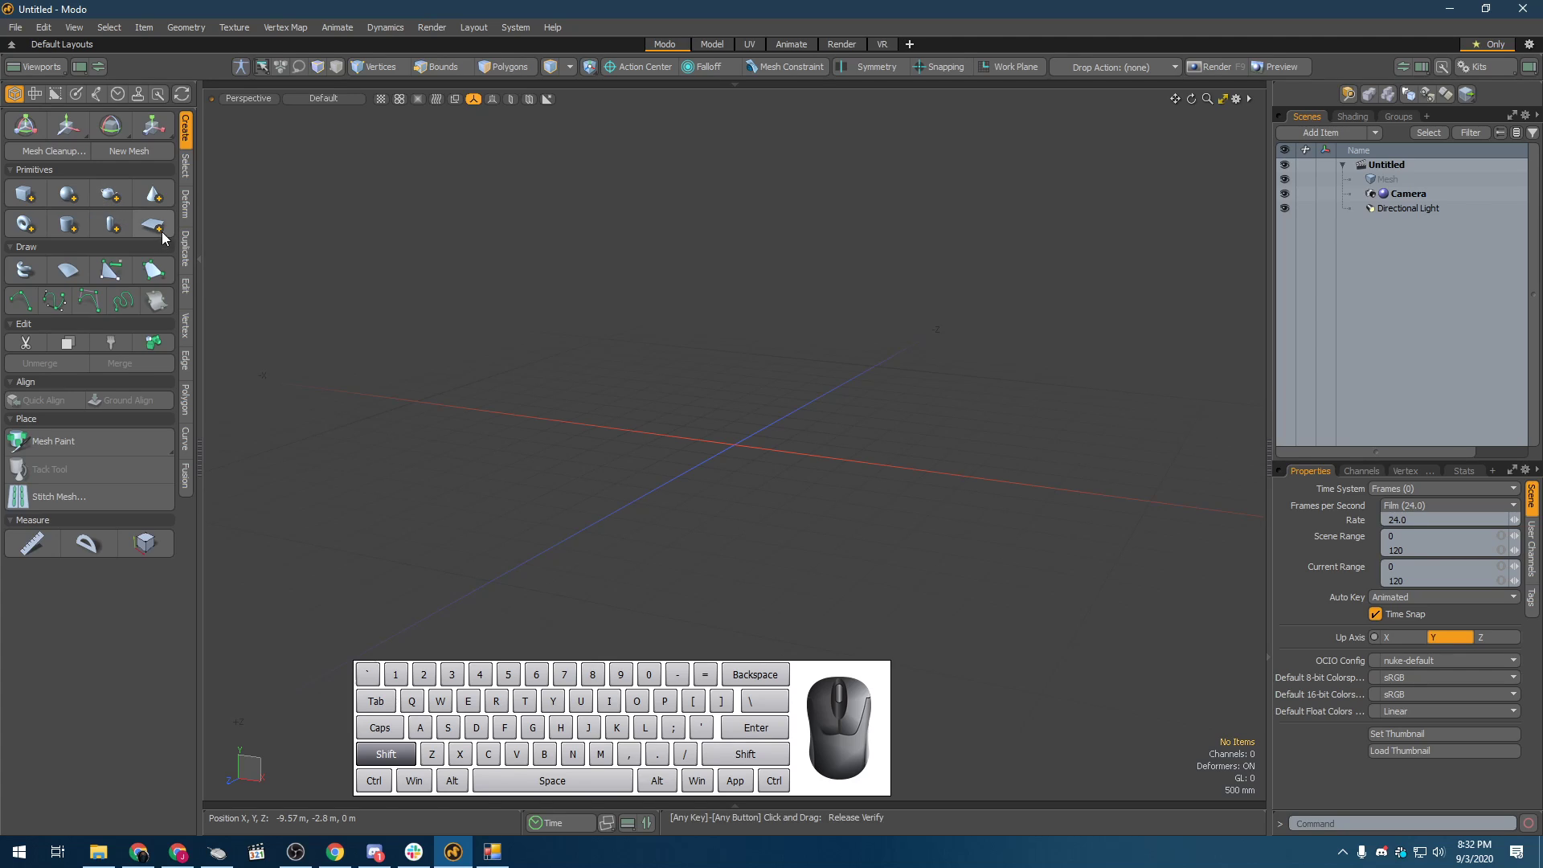
key("shift")
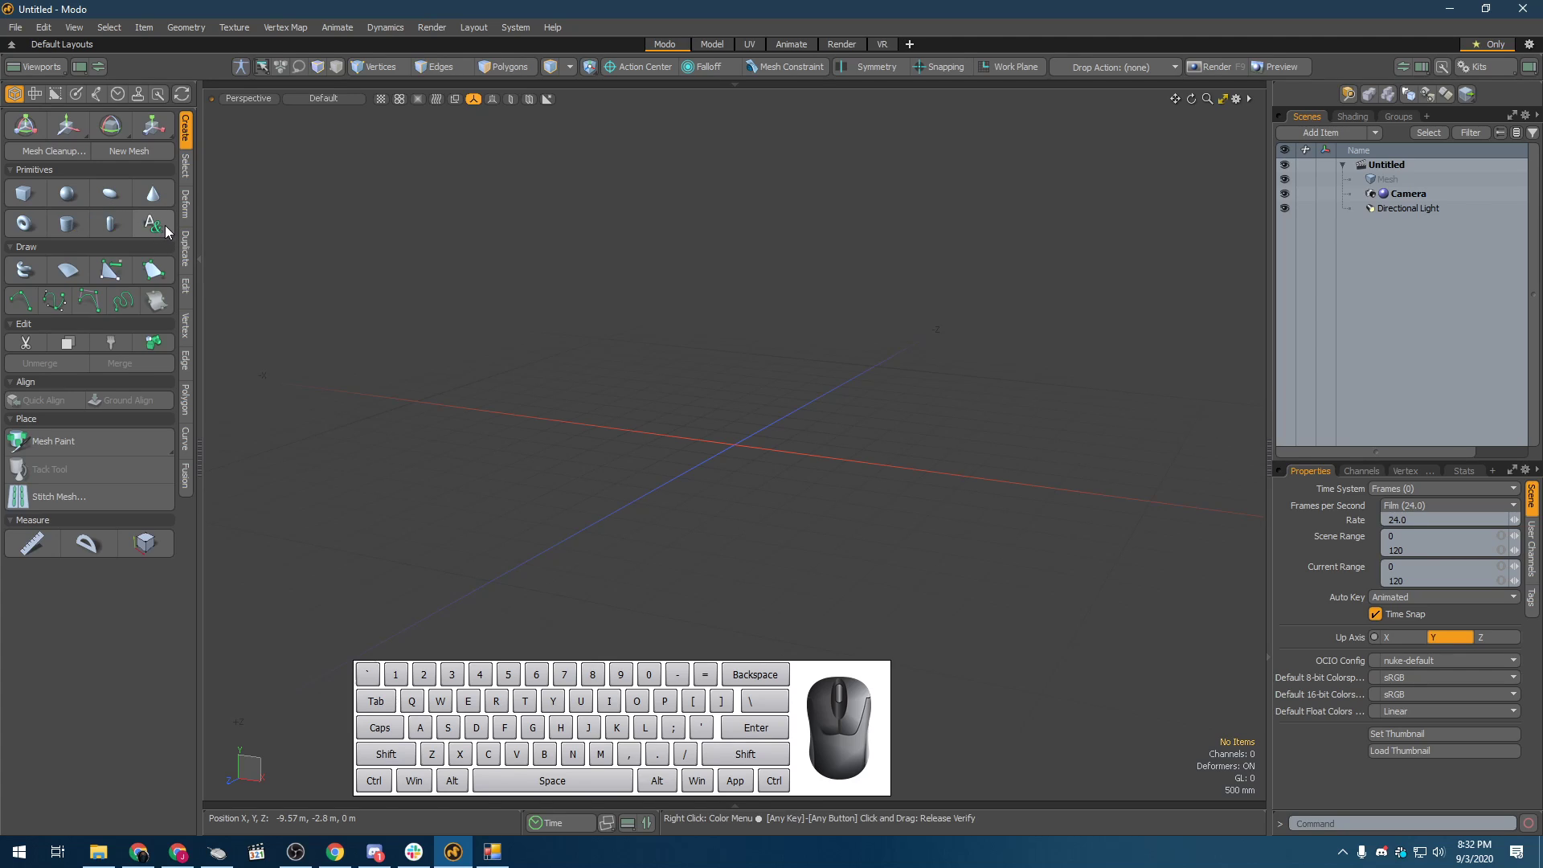
key("shift")
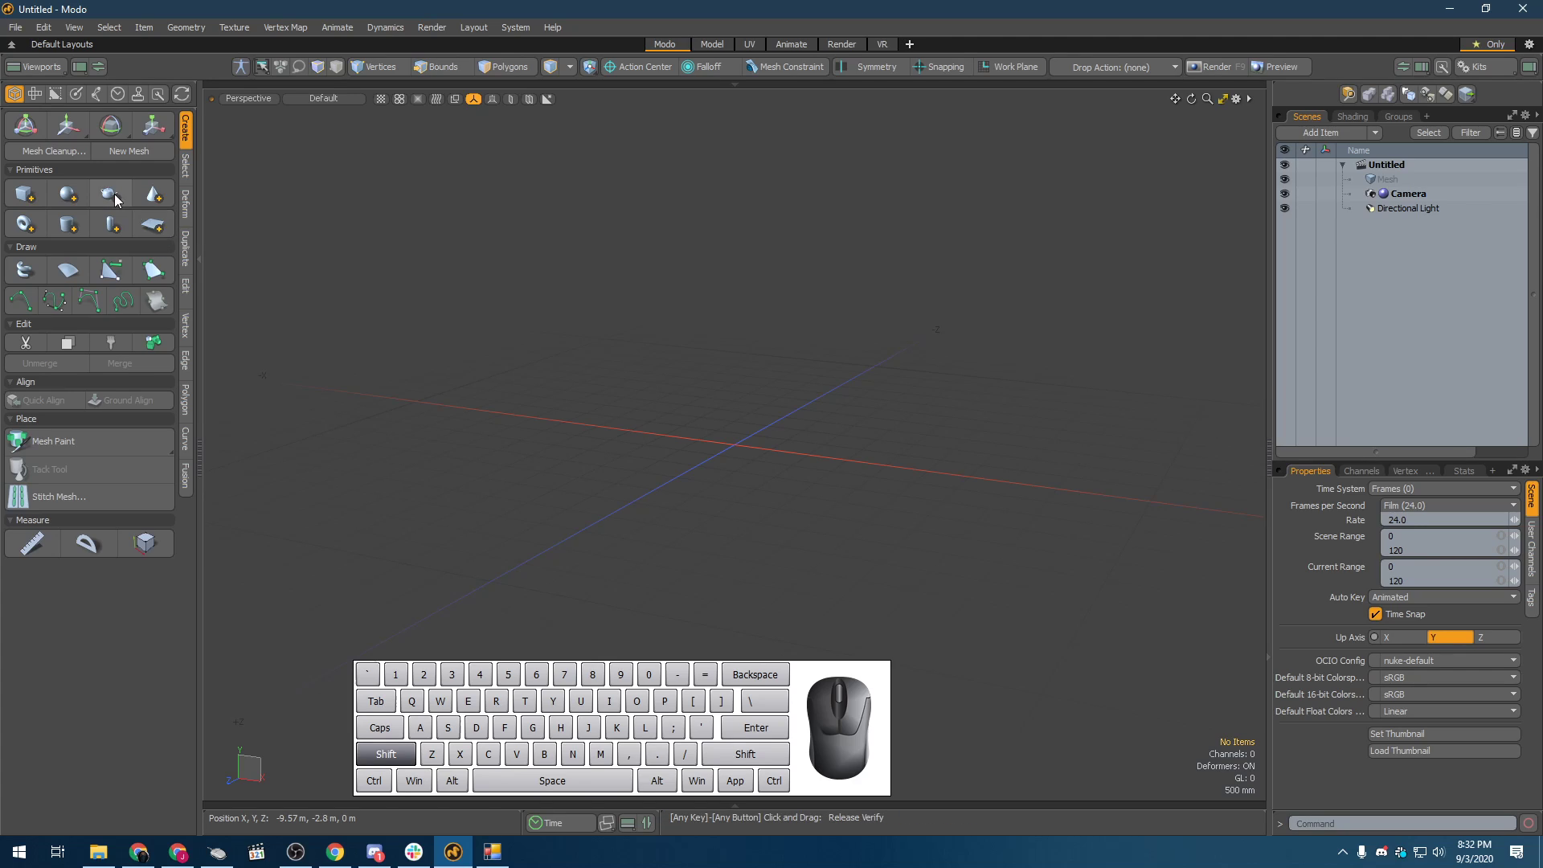
key("shift")
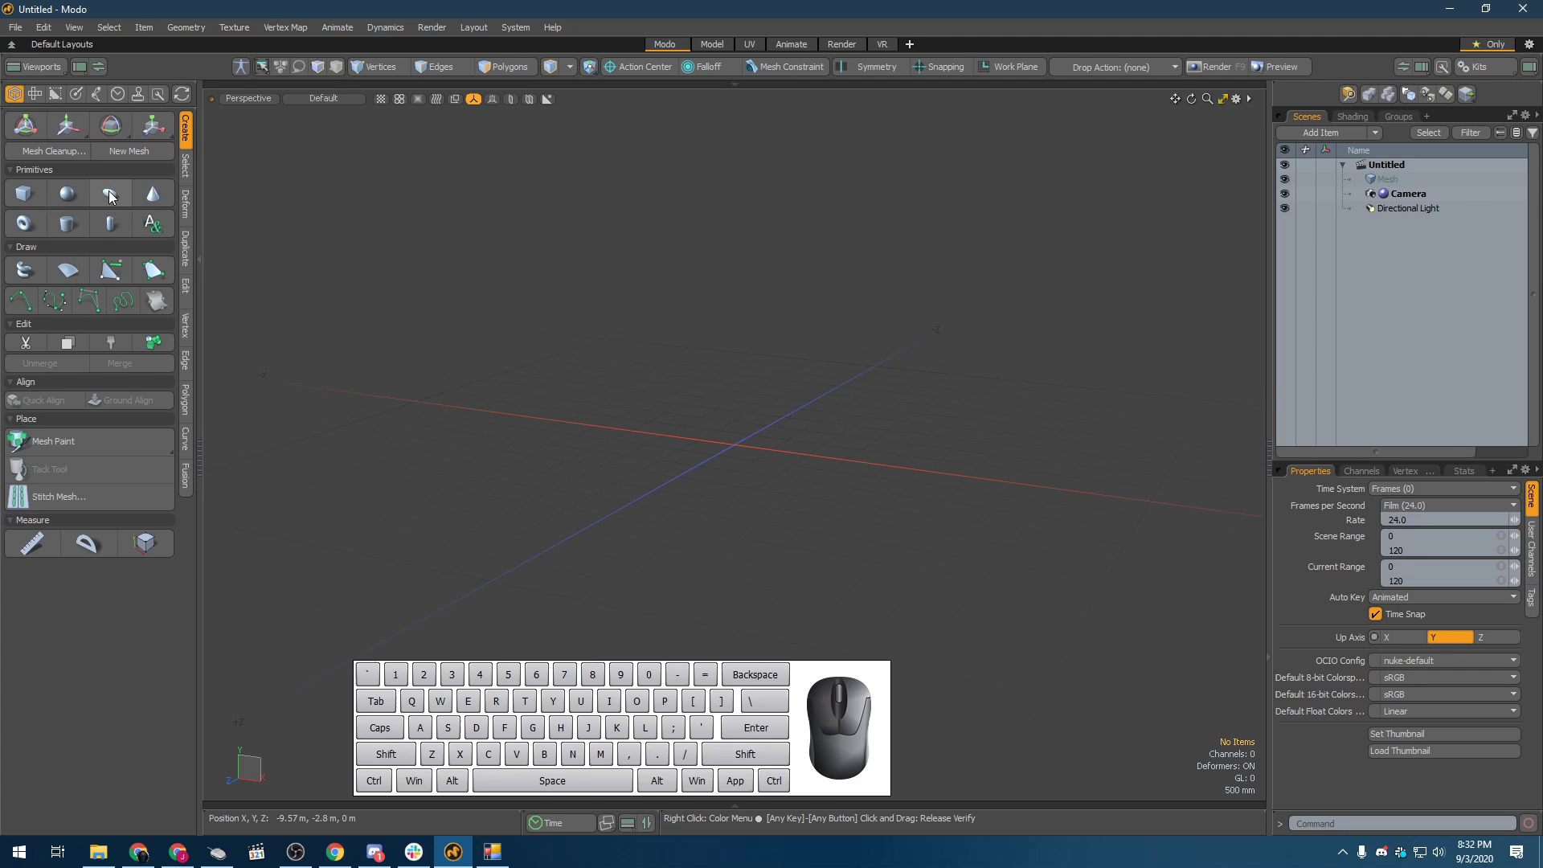
key("shift")
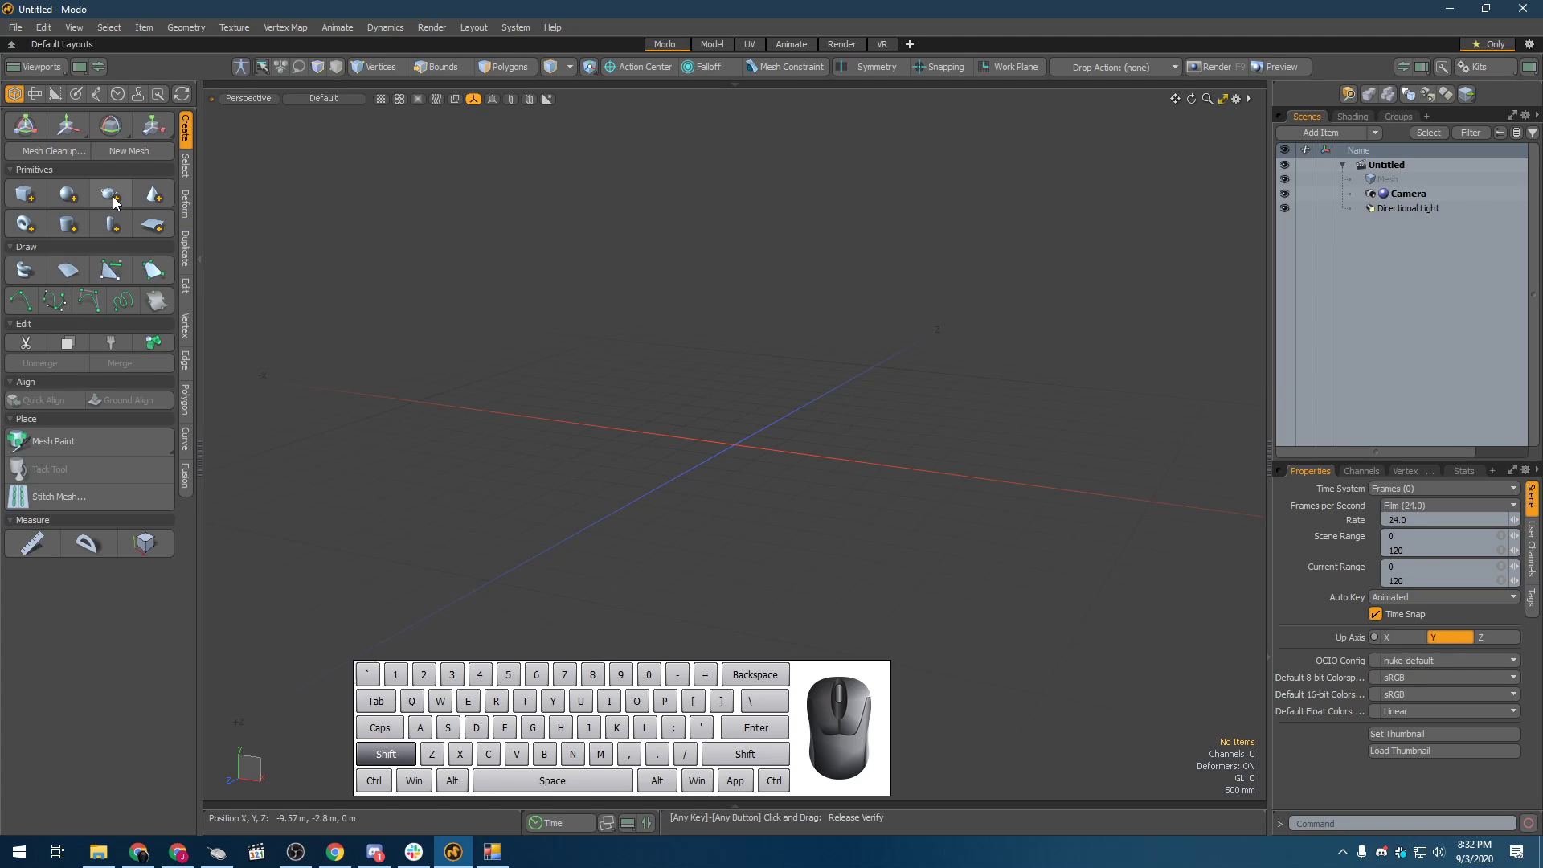
left_click(25, 199, "shift")
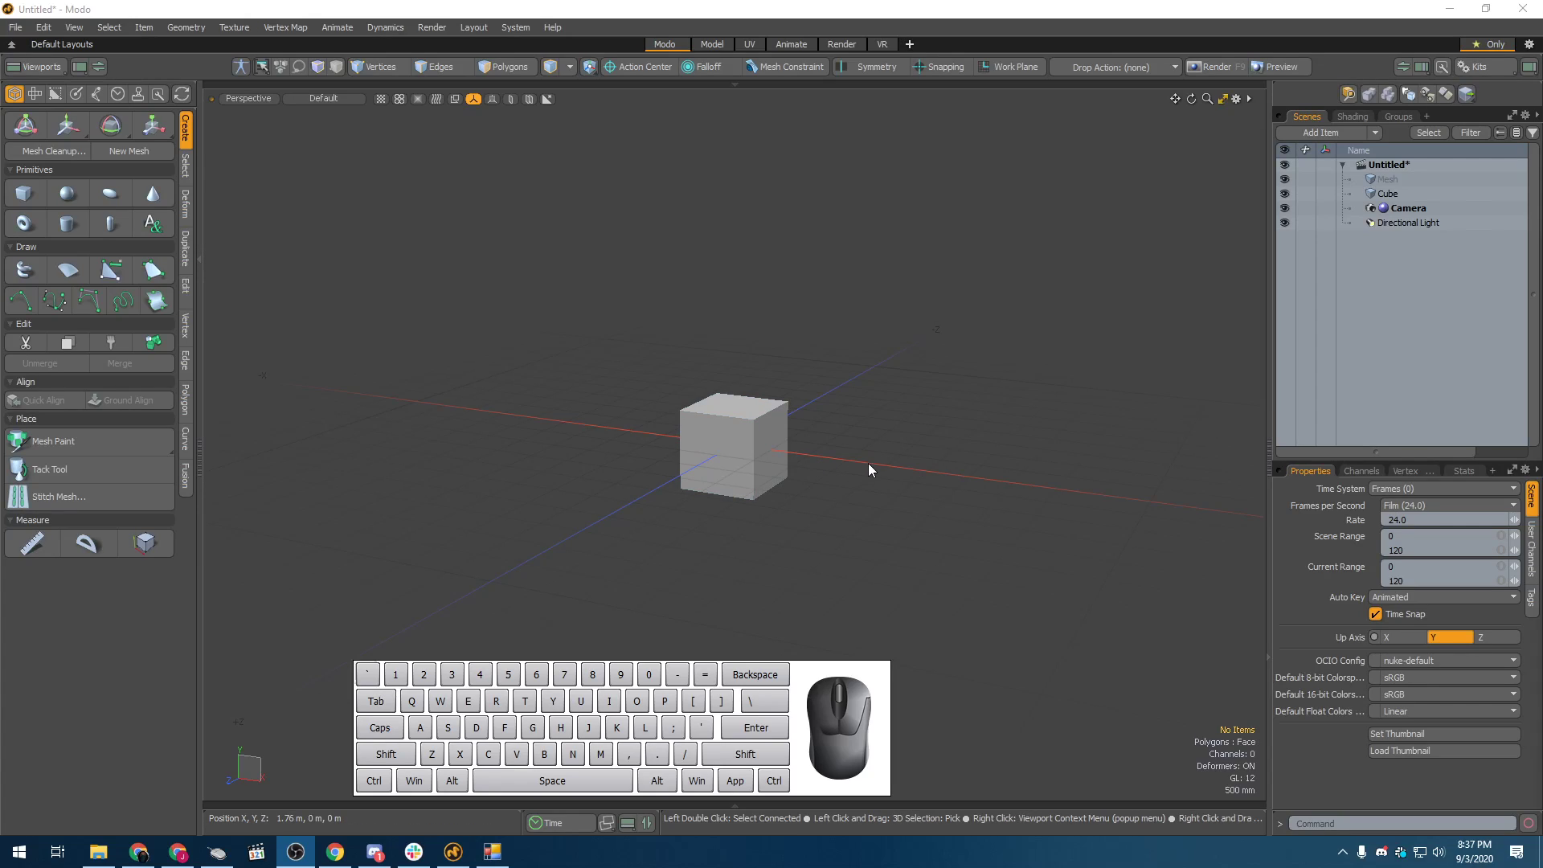
- Select the cube in the viewport, clear the selection, and select the Cube item from the item list
left_click(869, 465)
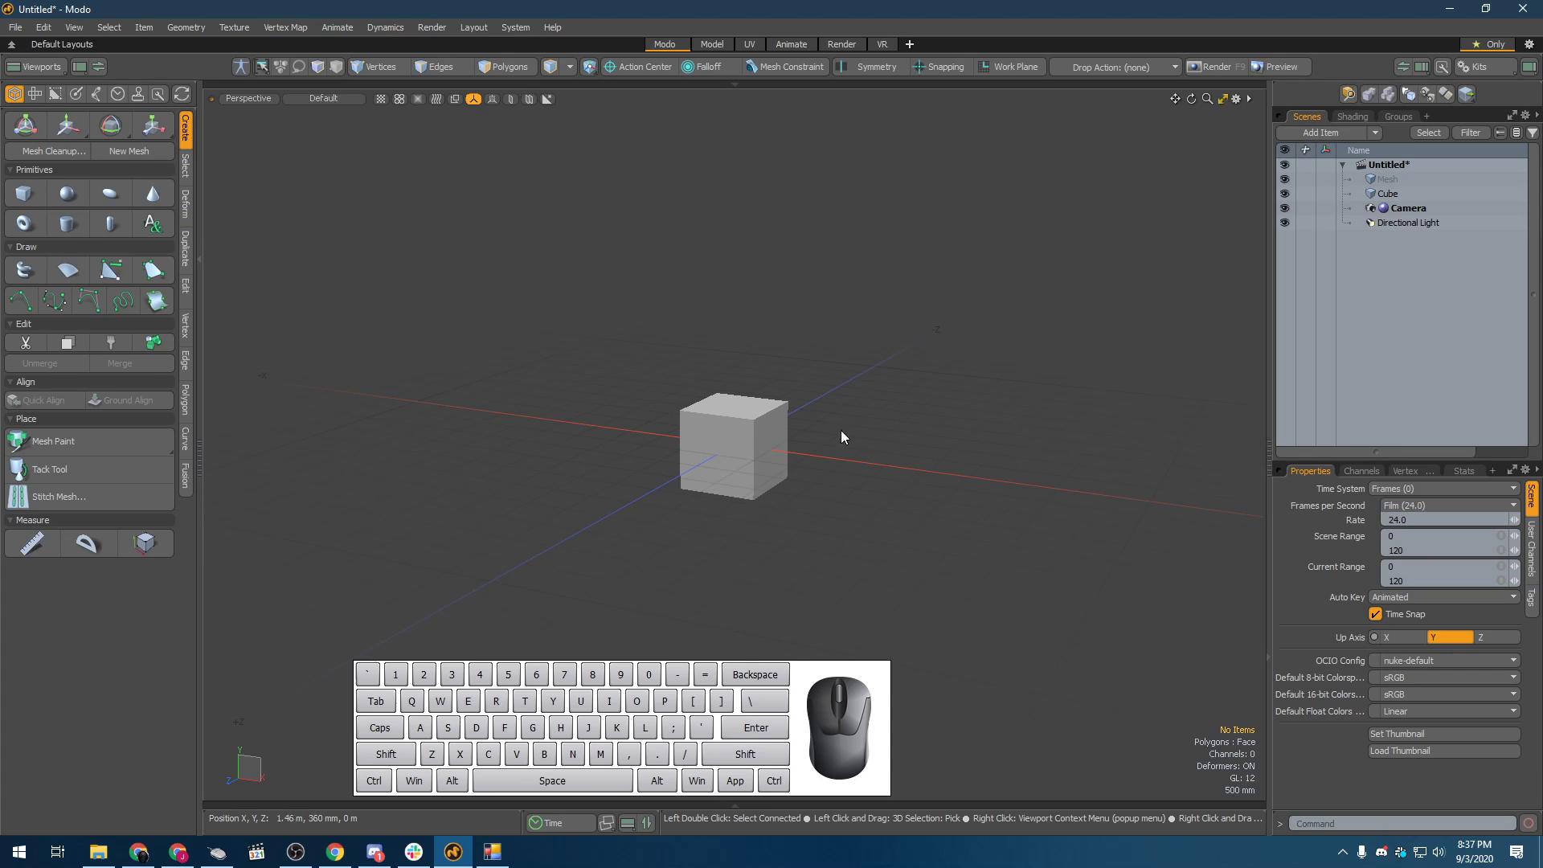
left_click(754, 438)
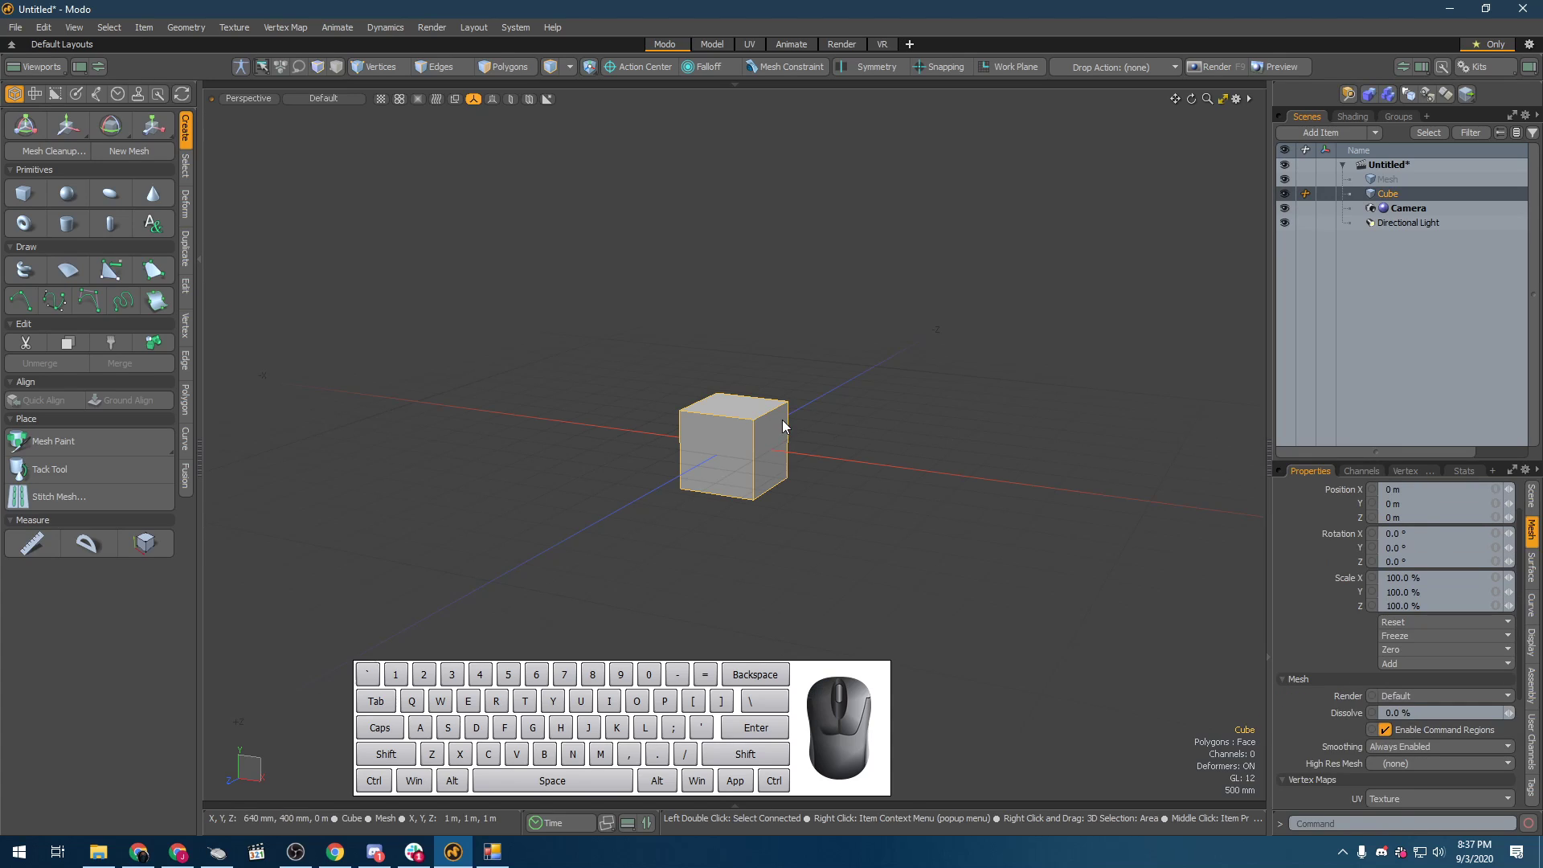
left_click(900, 392)
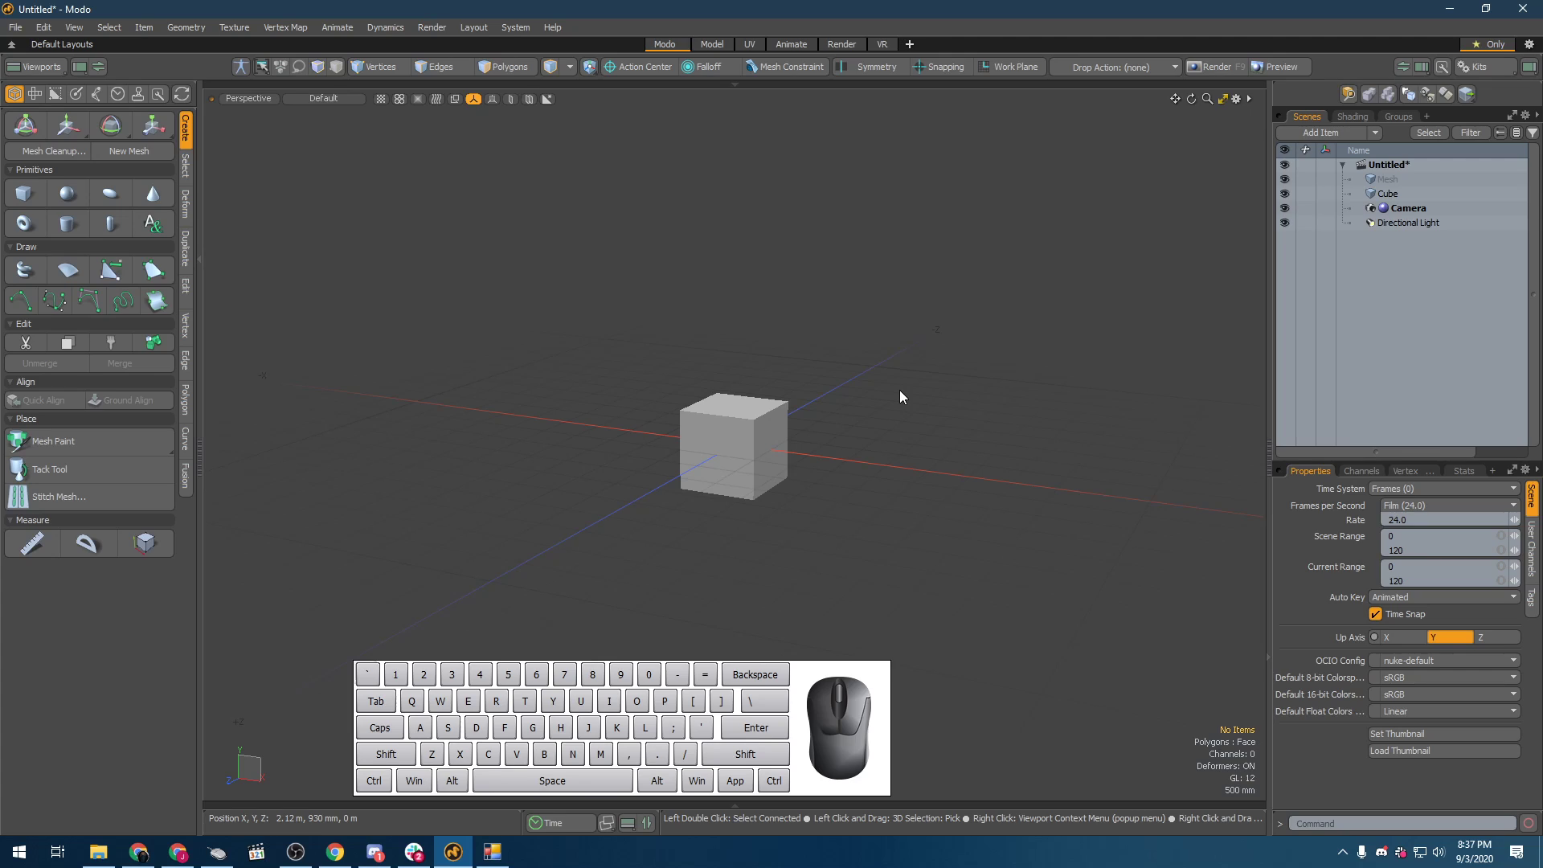
left_click(1388, 193)
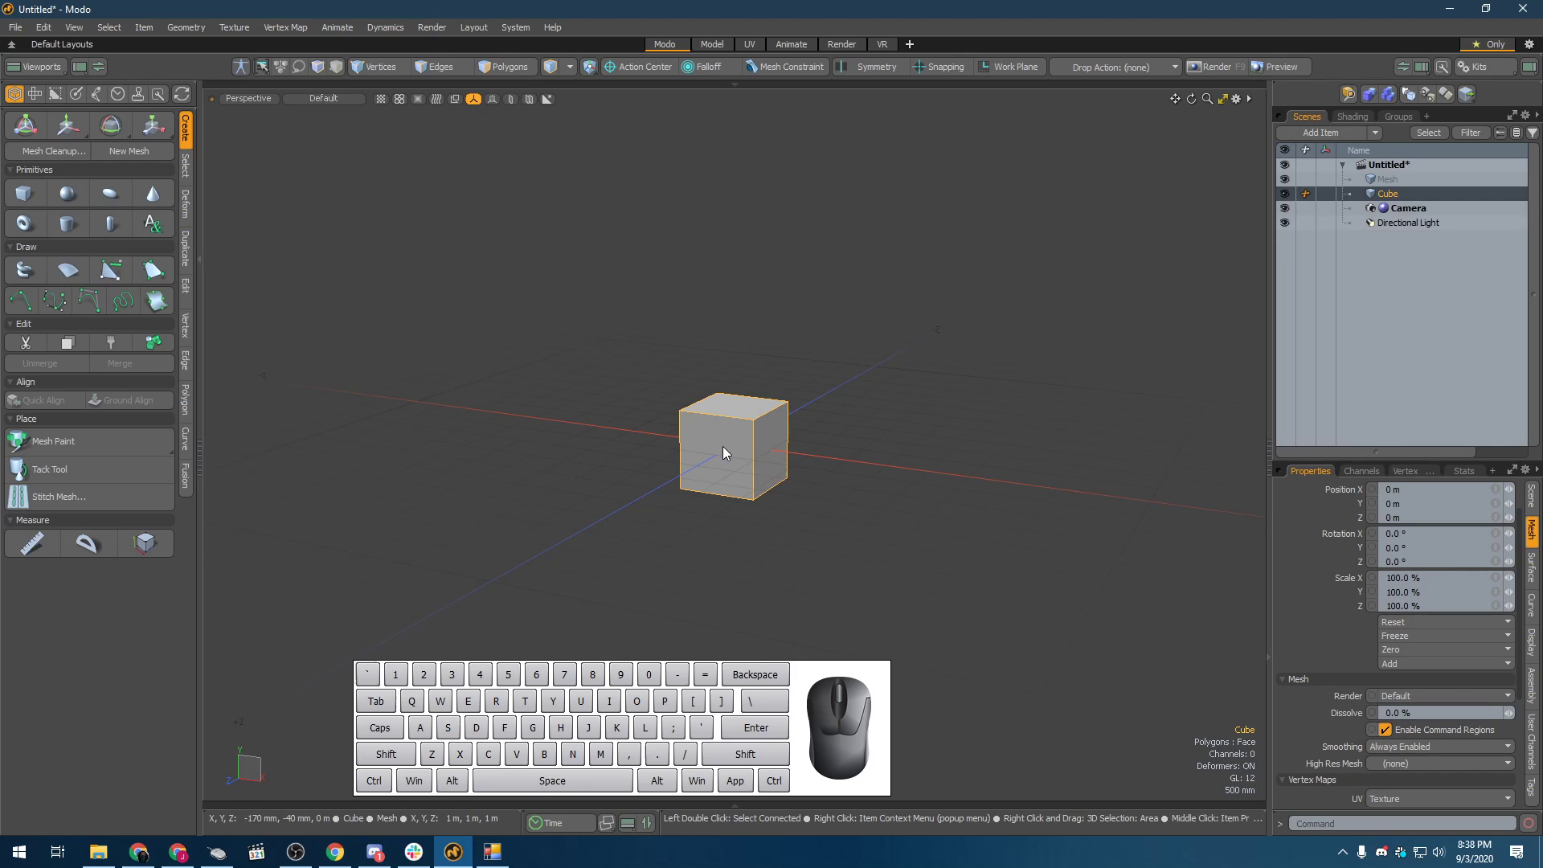
- Compare how the cube displays with the empty Mesh item active and with Cube active, clearing the selection after each
mouse_move(1361, 181)
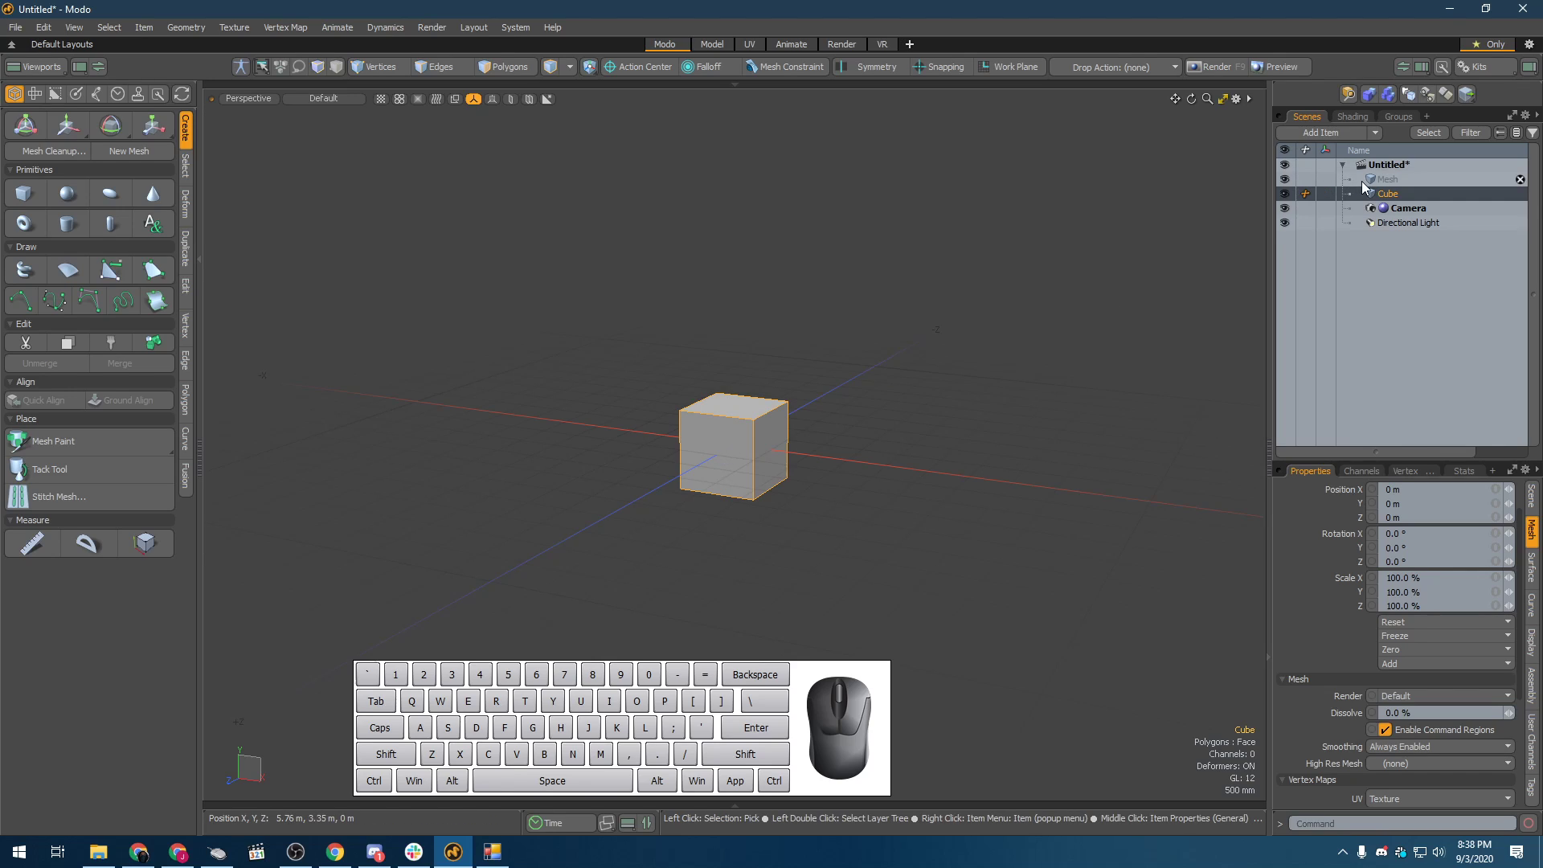
left_click(1409, 180)
left_click(1105, 310)
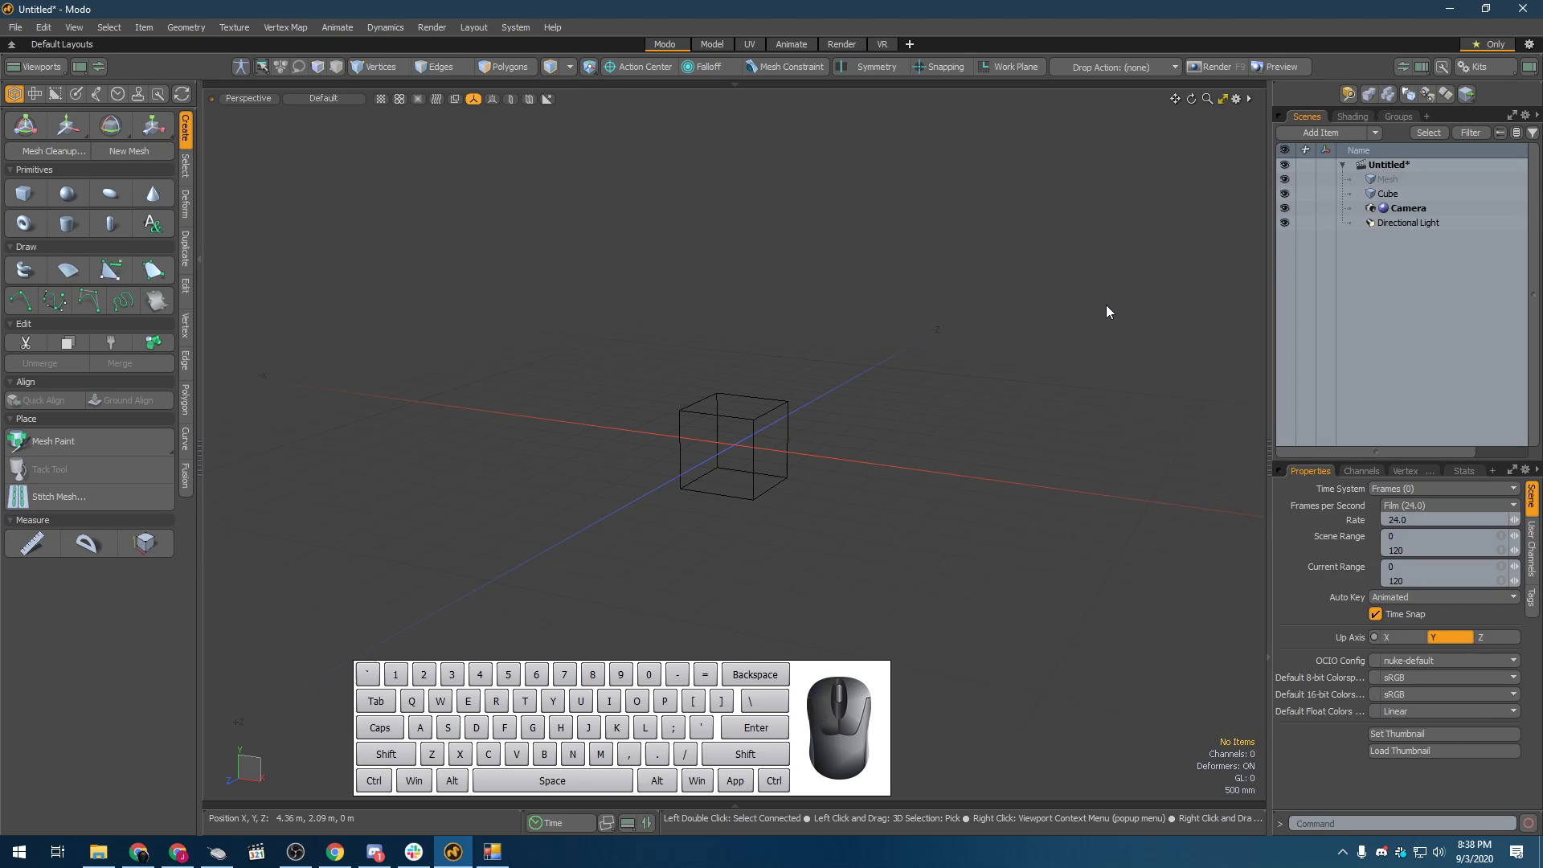
left_click(1370, 291)
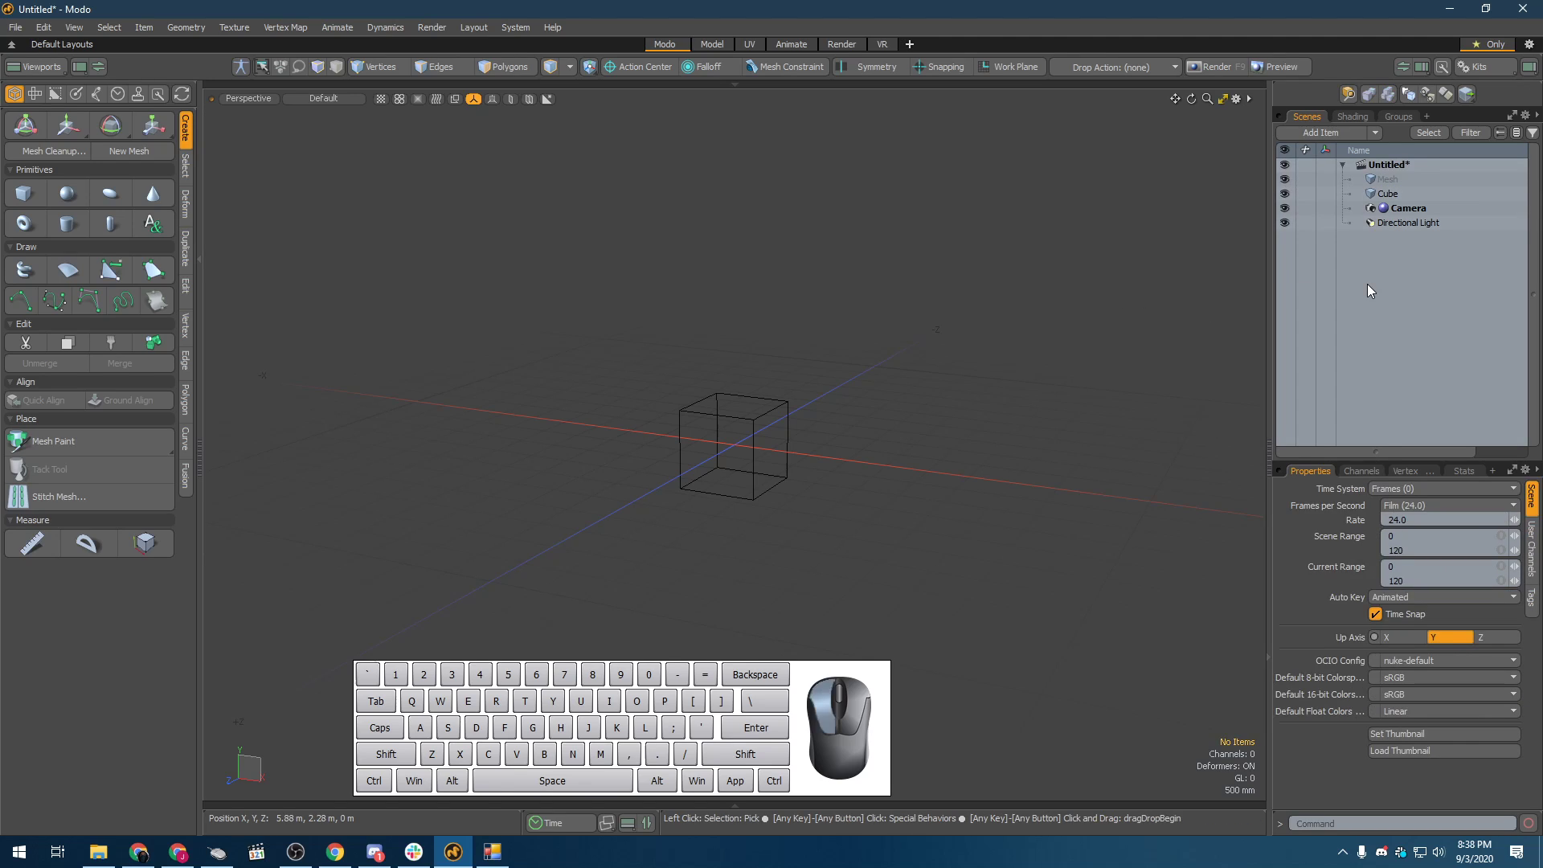
left_click(1387, 193)
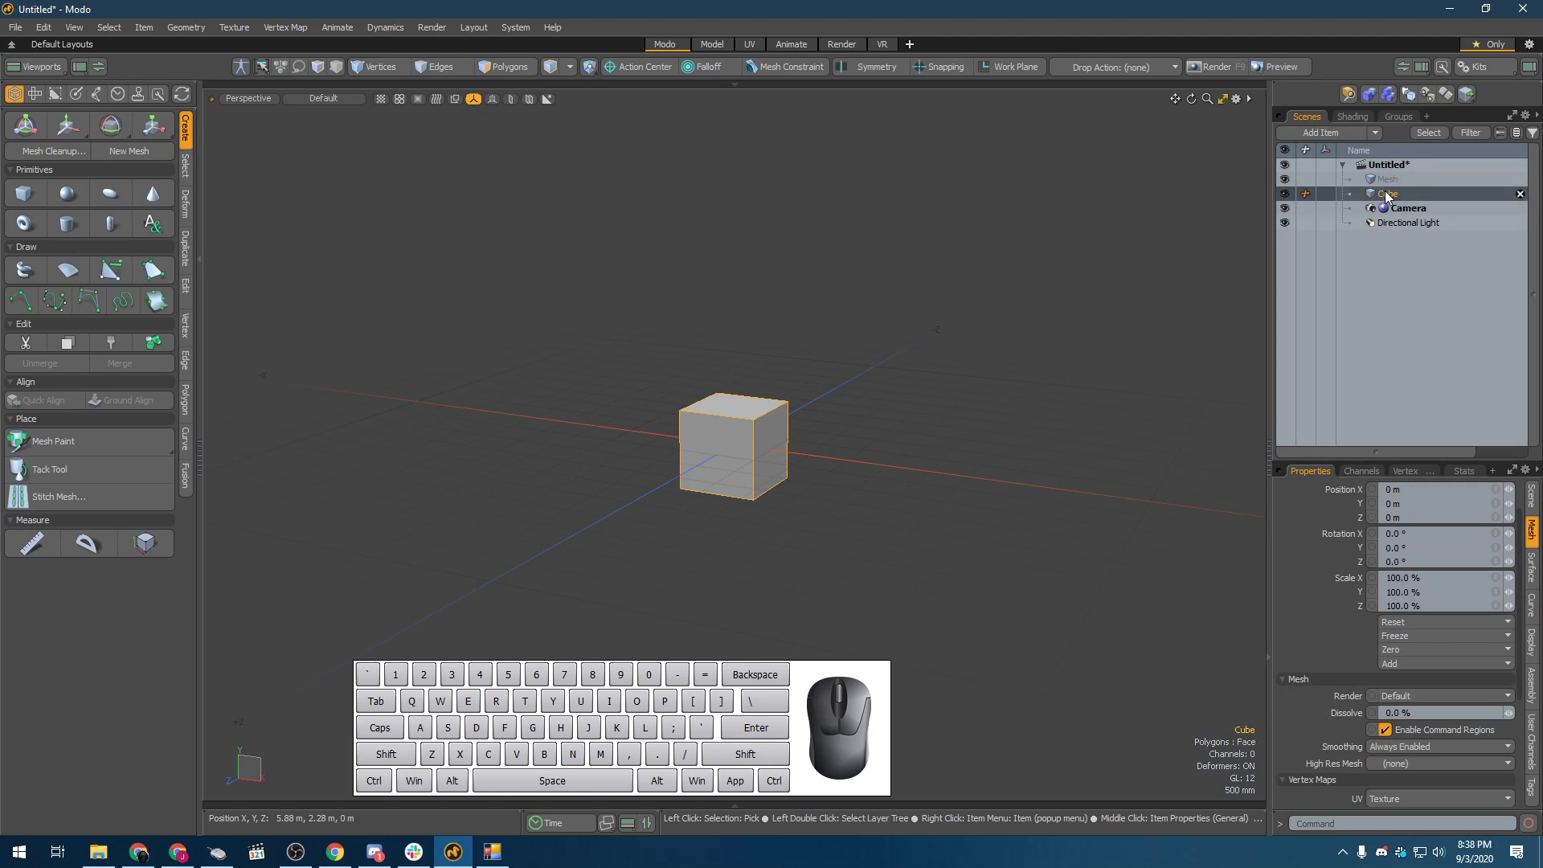
left_click(1101, 276)
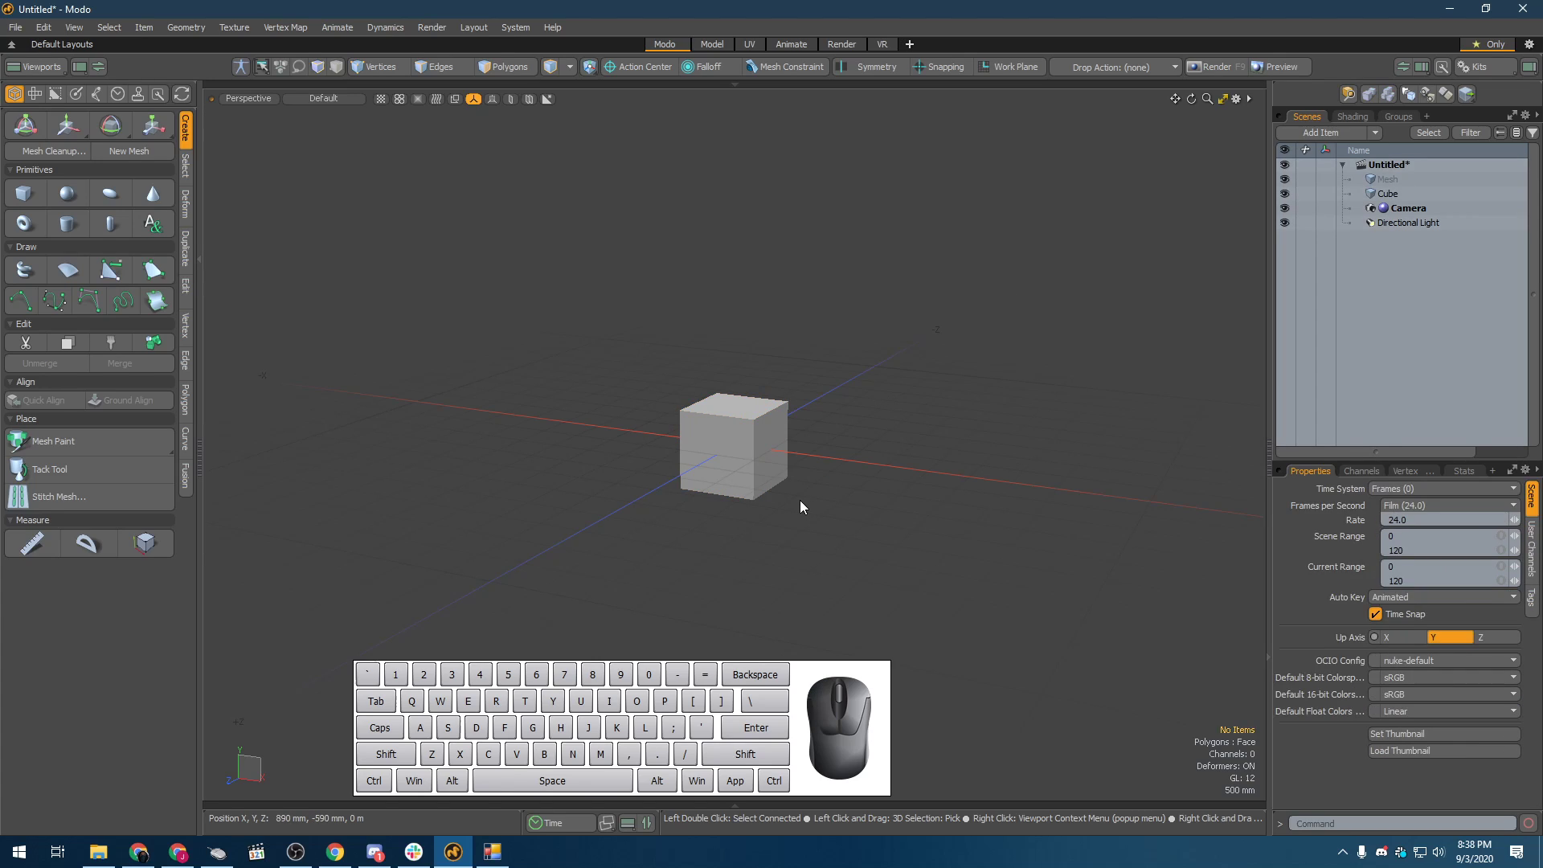
- Select the cube in the viewport and practise orbiting, panning and zooming, finishing with a closer view of it
left_click(746, 442)
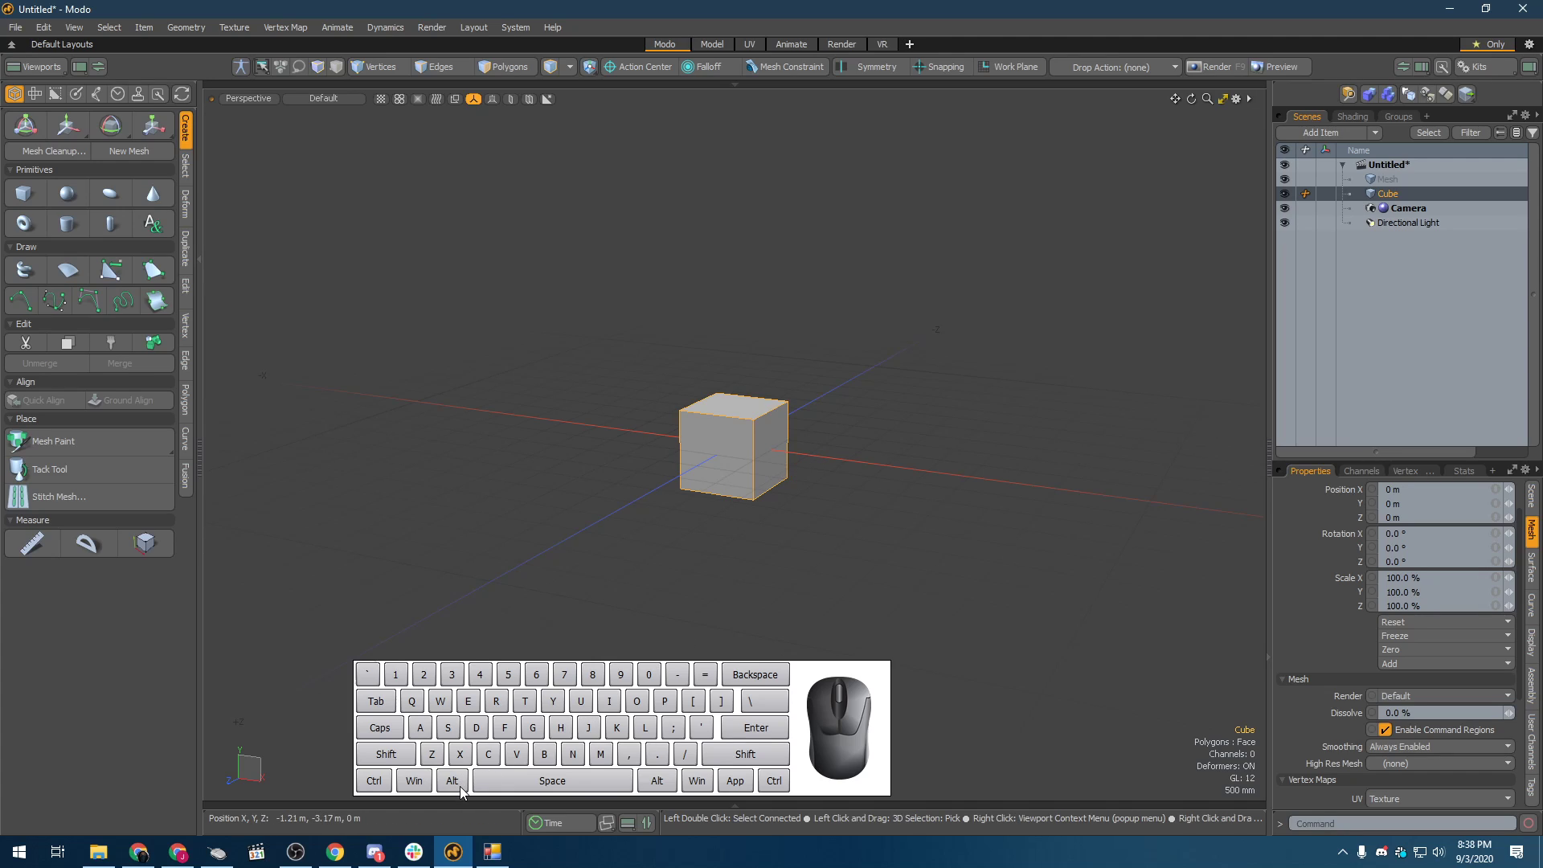
key("alt")
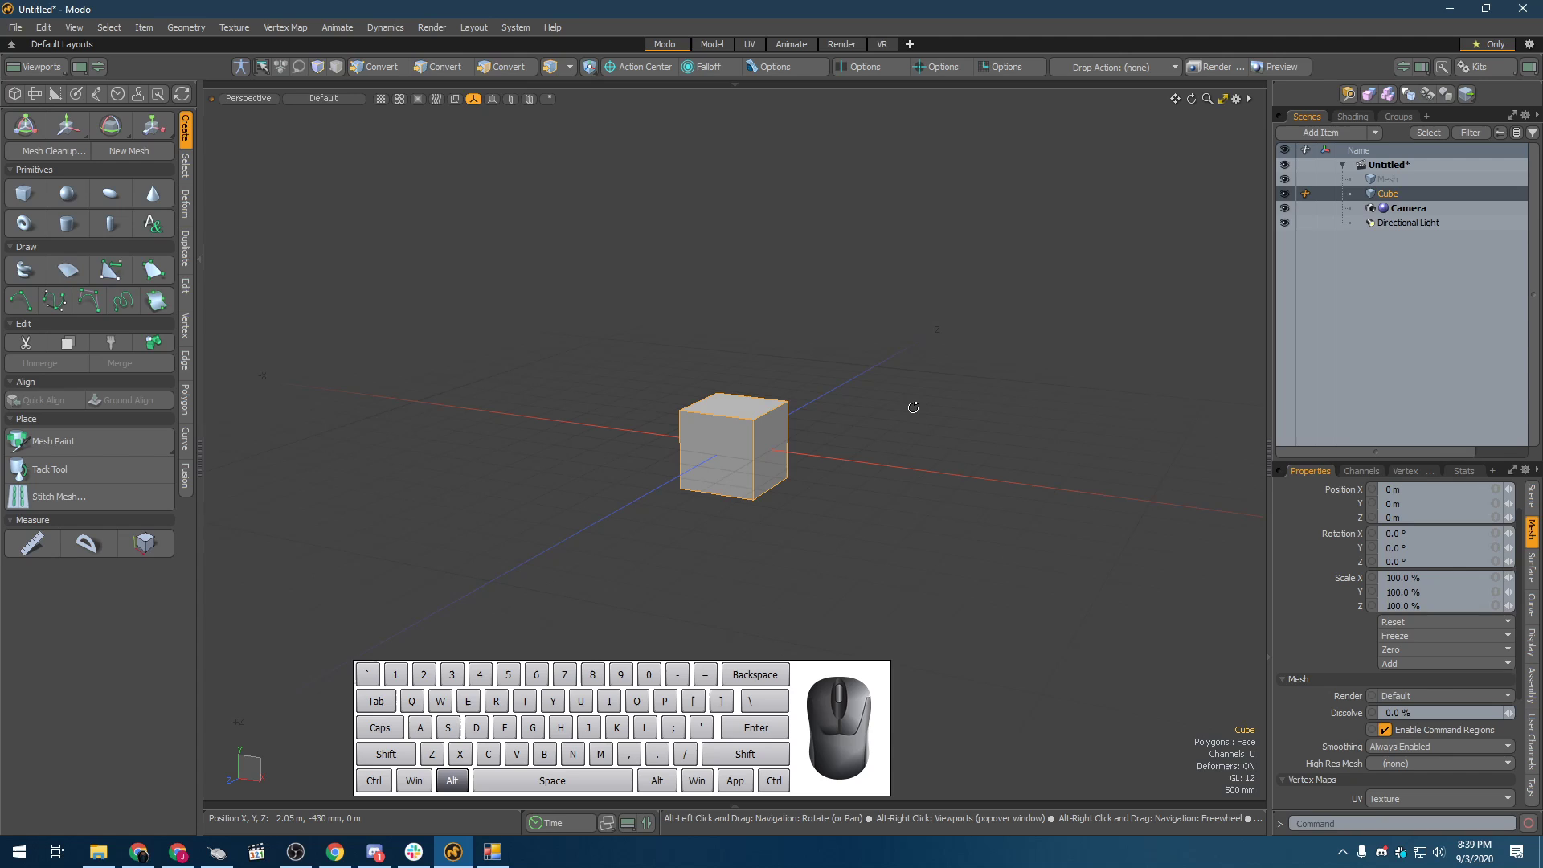
left_click_drag(912, 407, 803, 421, "alt")
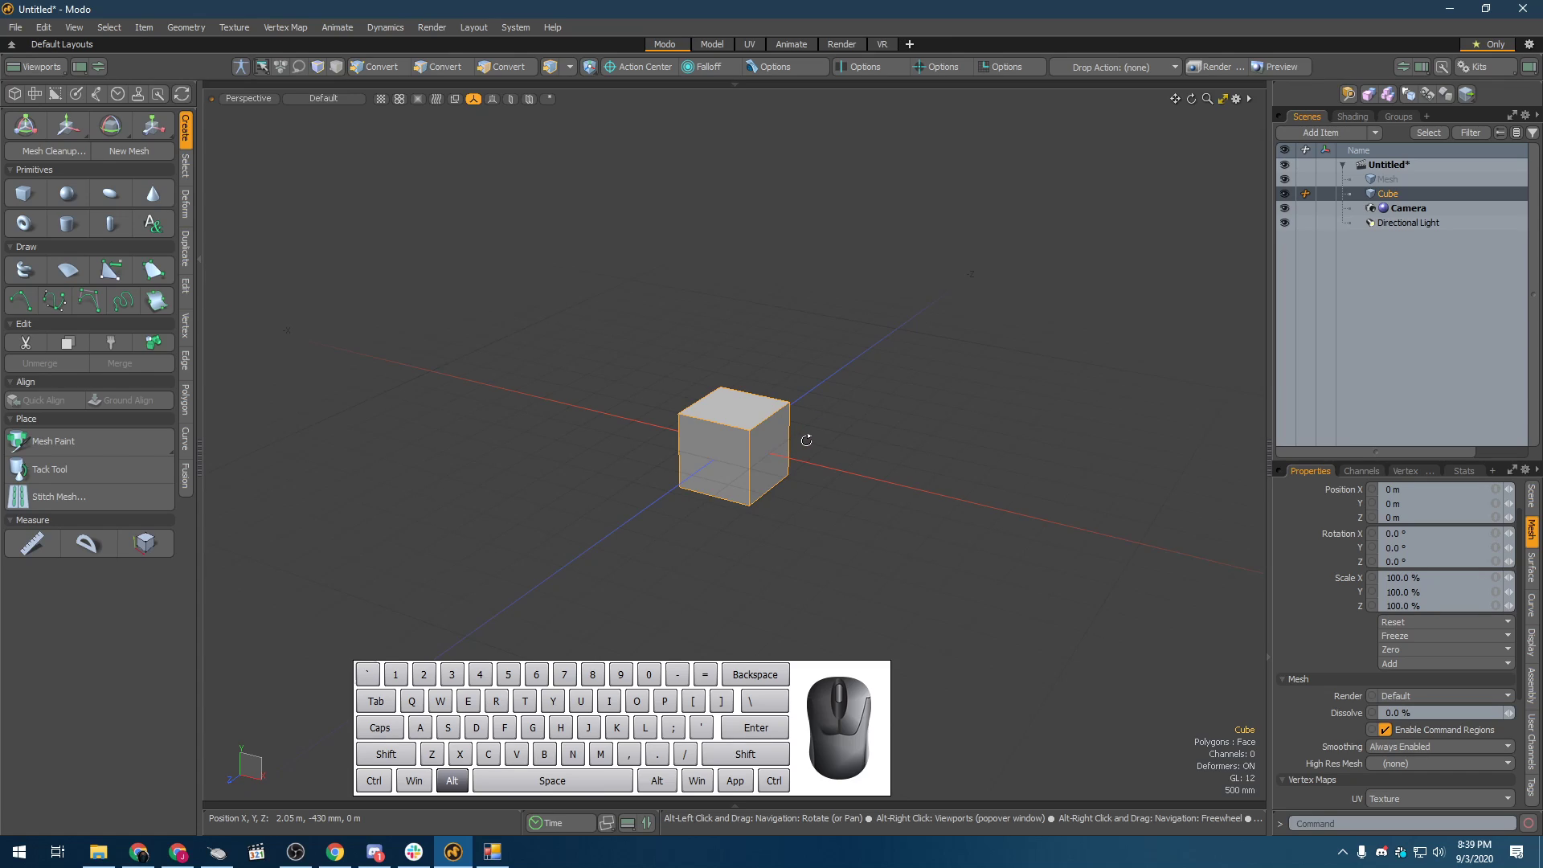
key("shift")
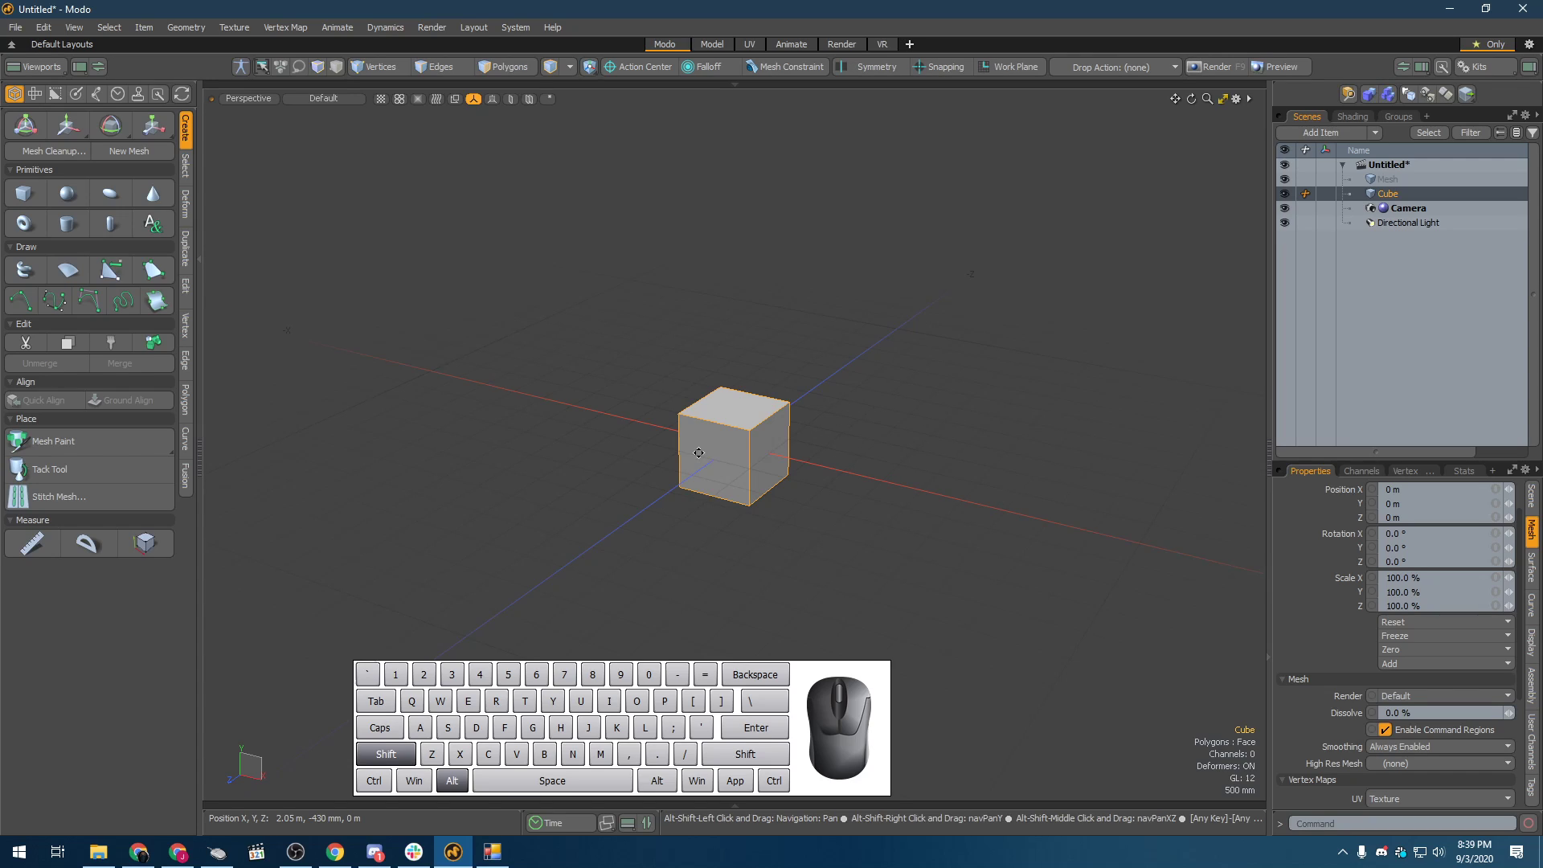
left_click_drag(696, 454, 642, 470, "alt+shift")
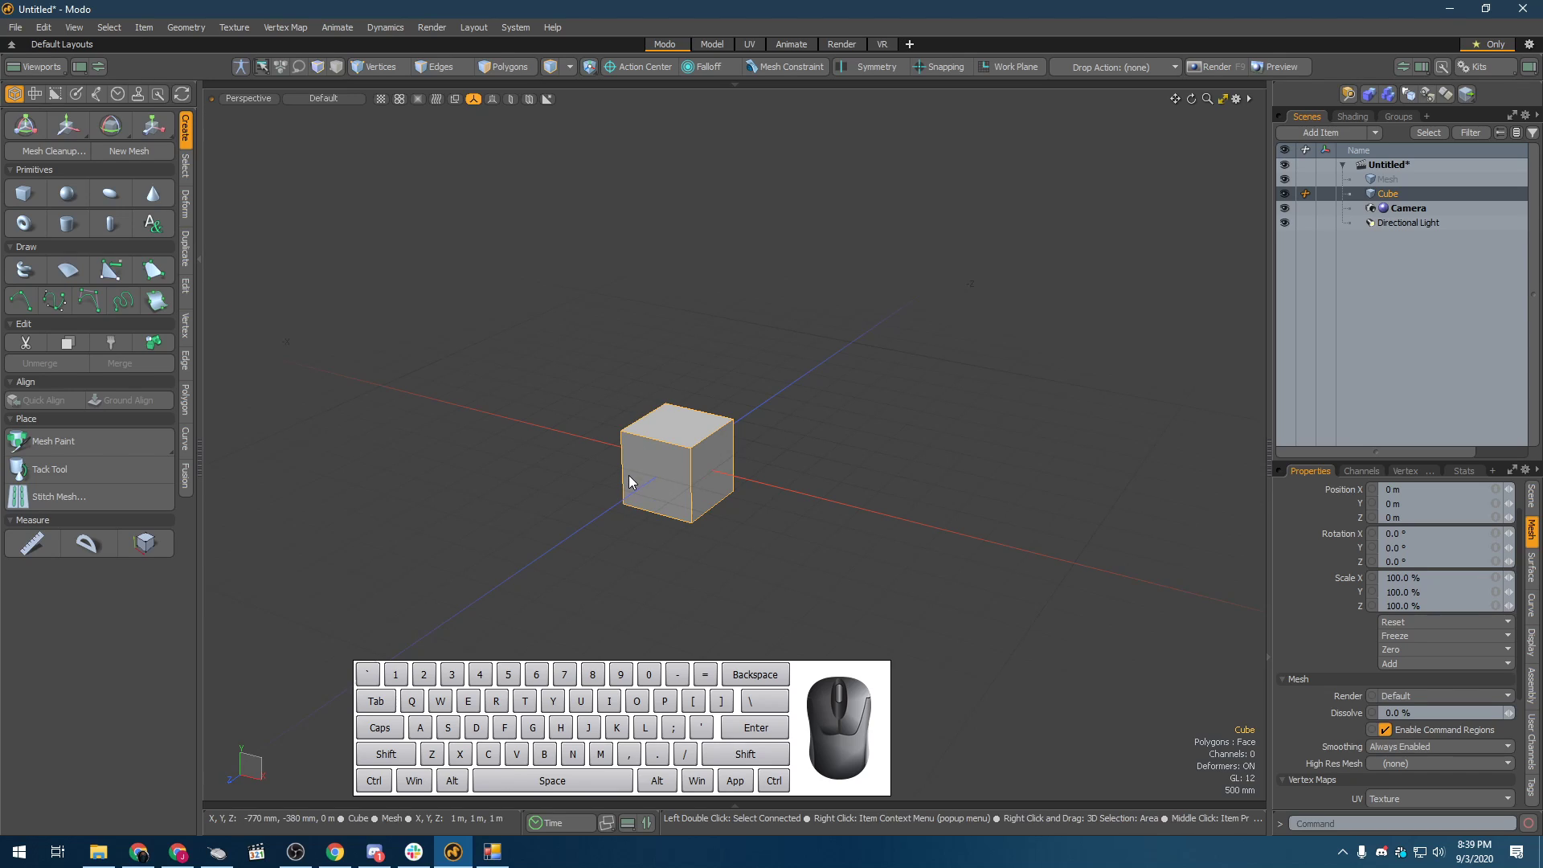
scroll(629, 475, "up", 3)
scroll(629, 475, "down", 3)
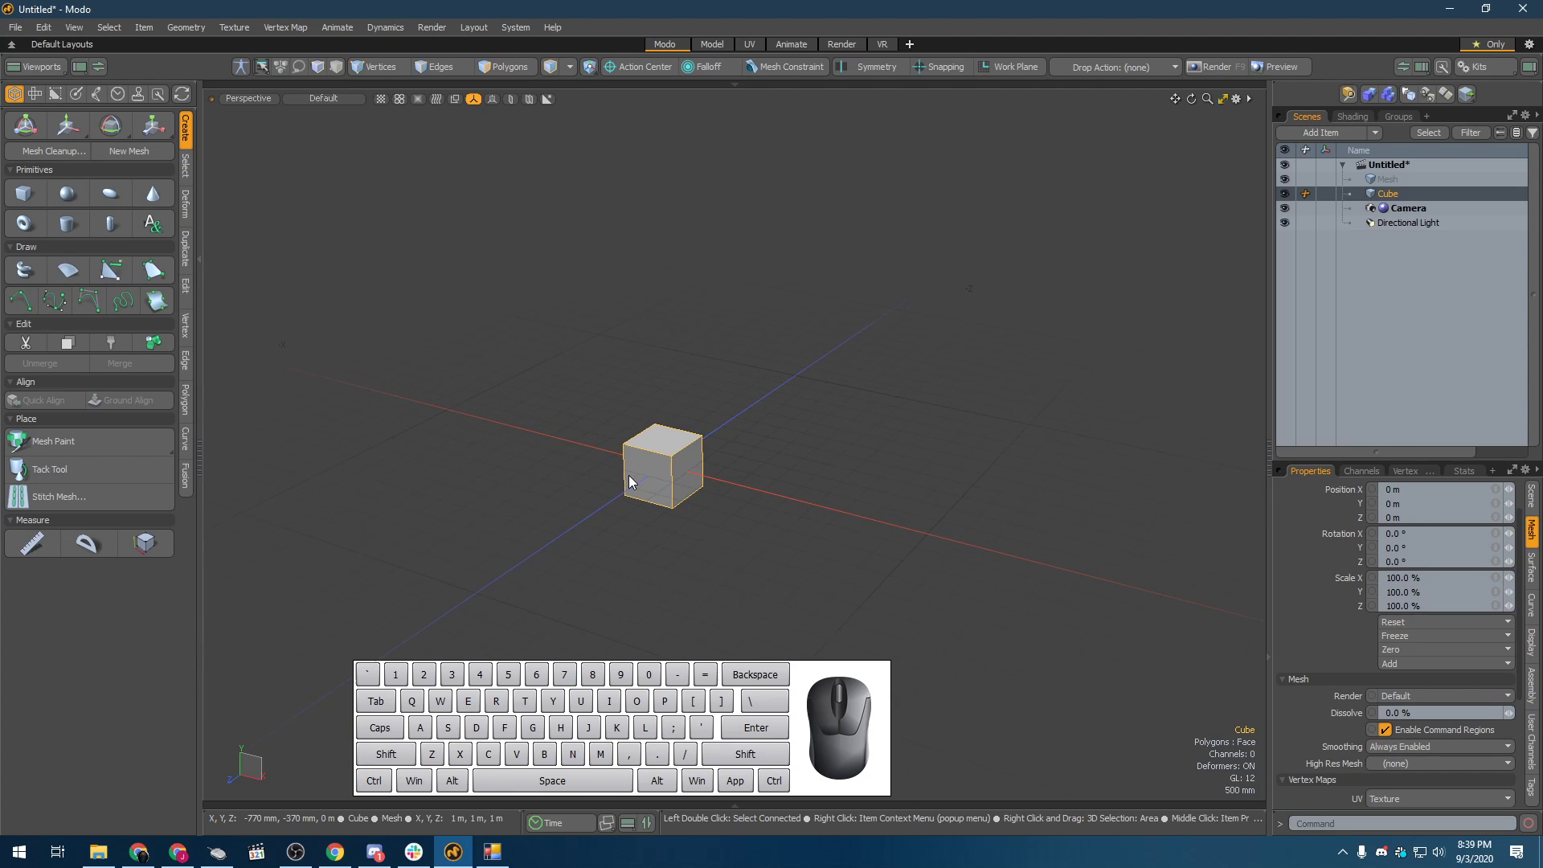
scroll(629, 468, "up", 5)
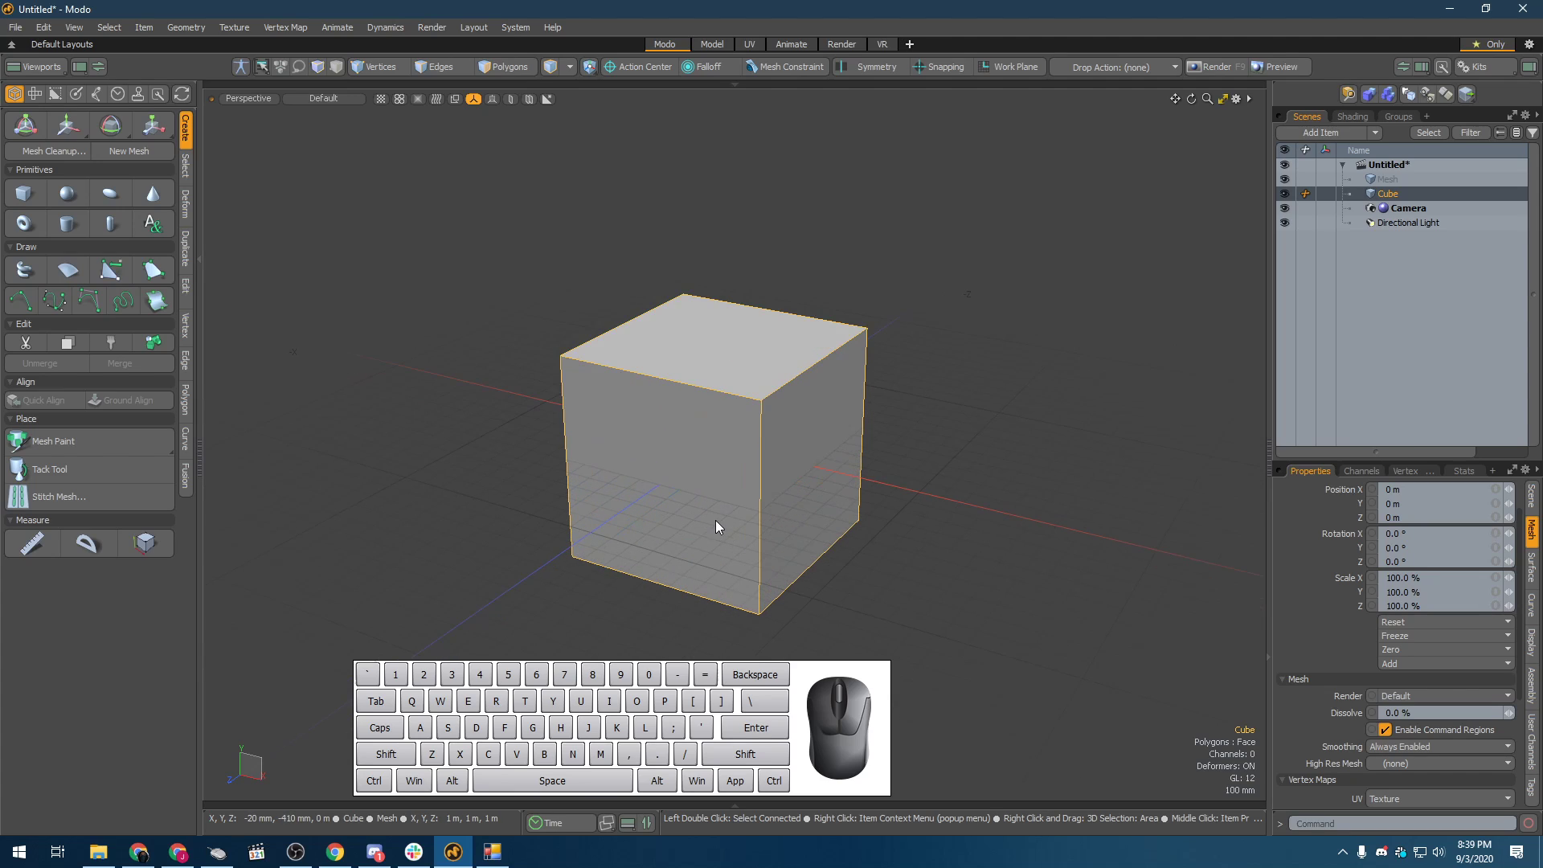
- Practise zooming out and in and orbiting around the cube to view it from several angles
scroll(715, 519, "down", 5)
scroll(719, 513, "up", 7)
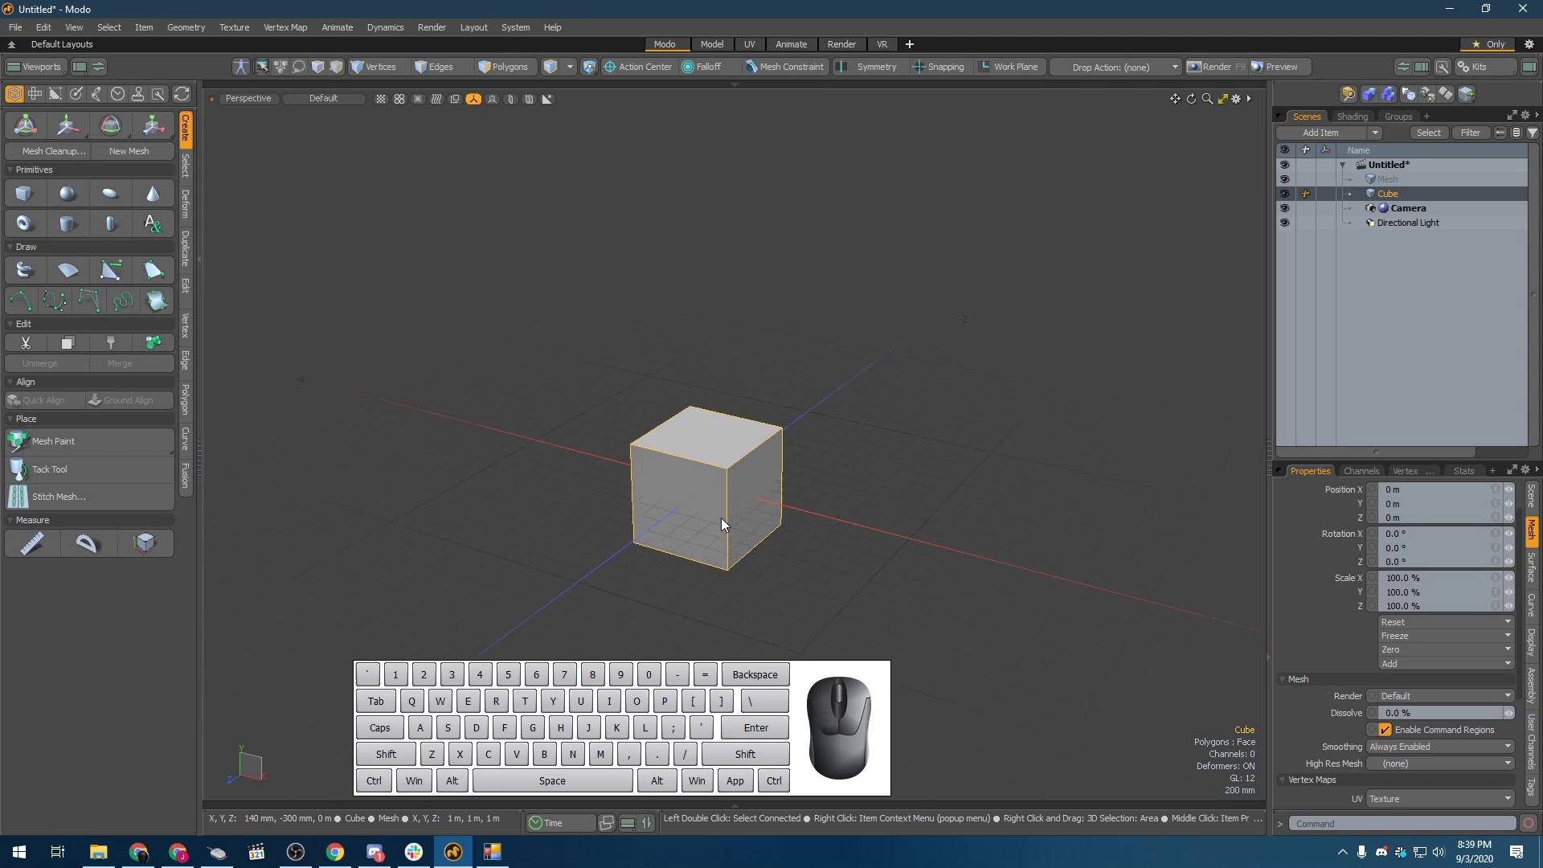
left_click_drag(712, 491, 824, 503, "alt")
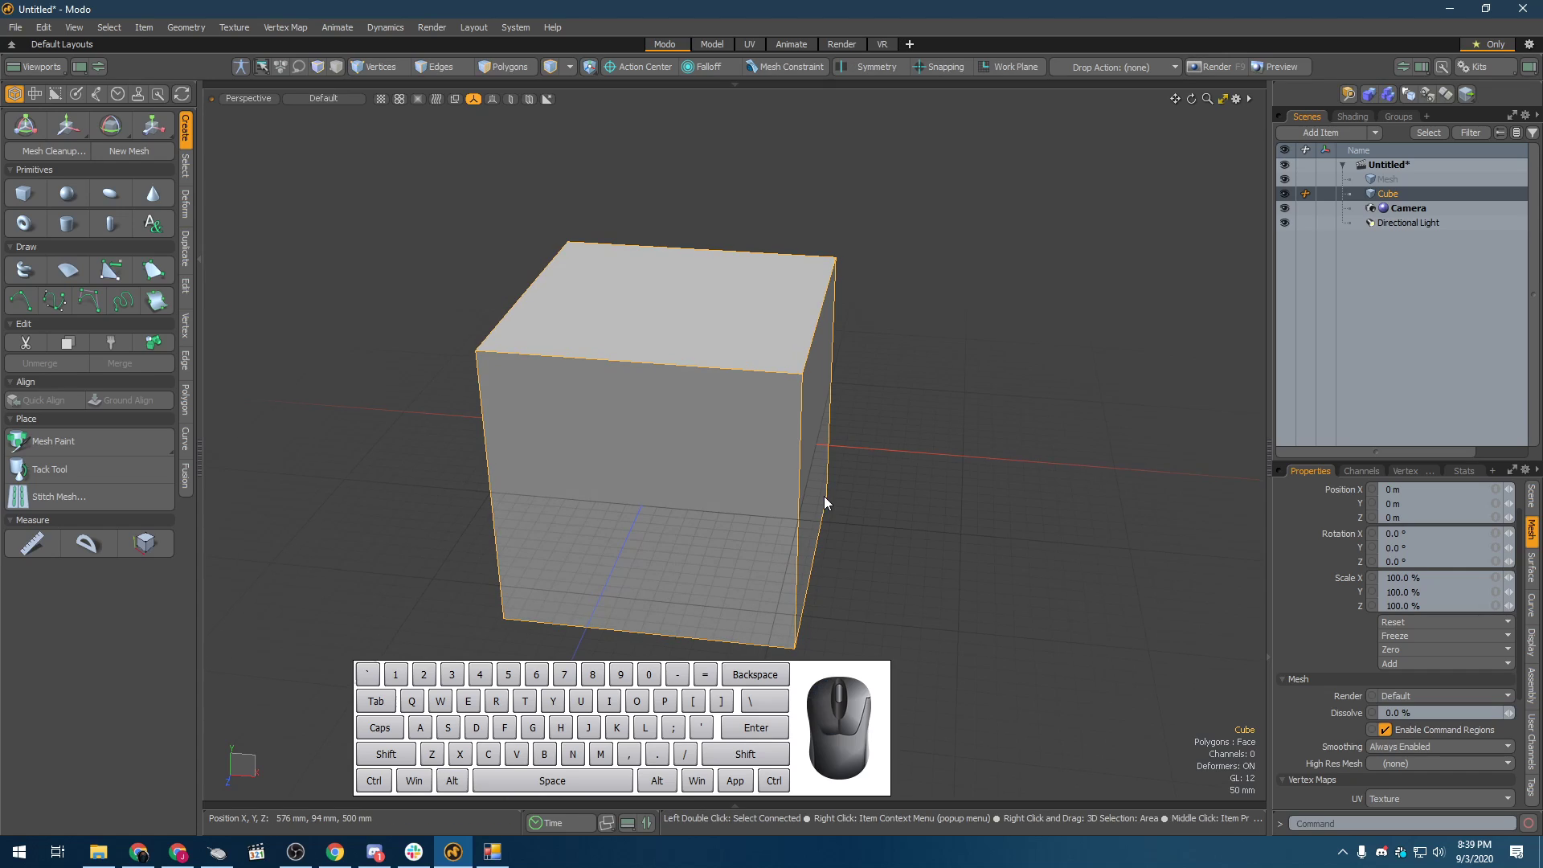
scroll(823, 495, "down", 3)
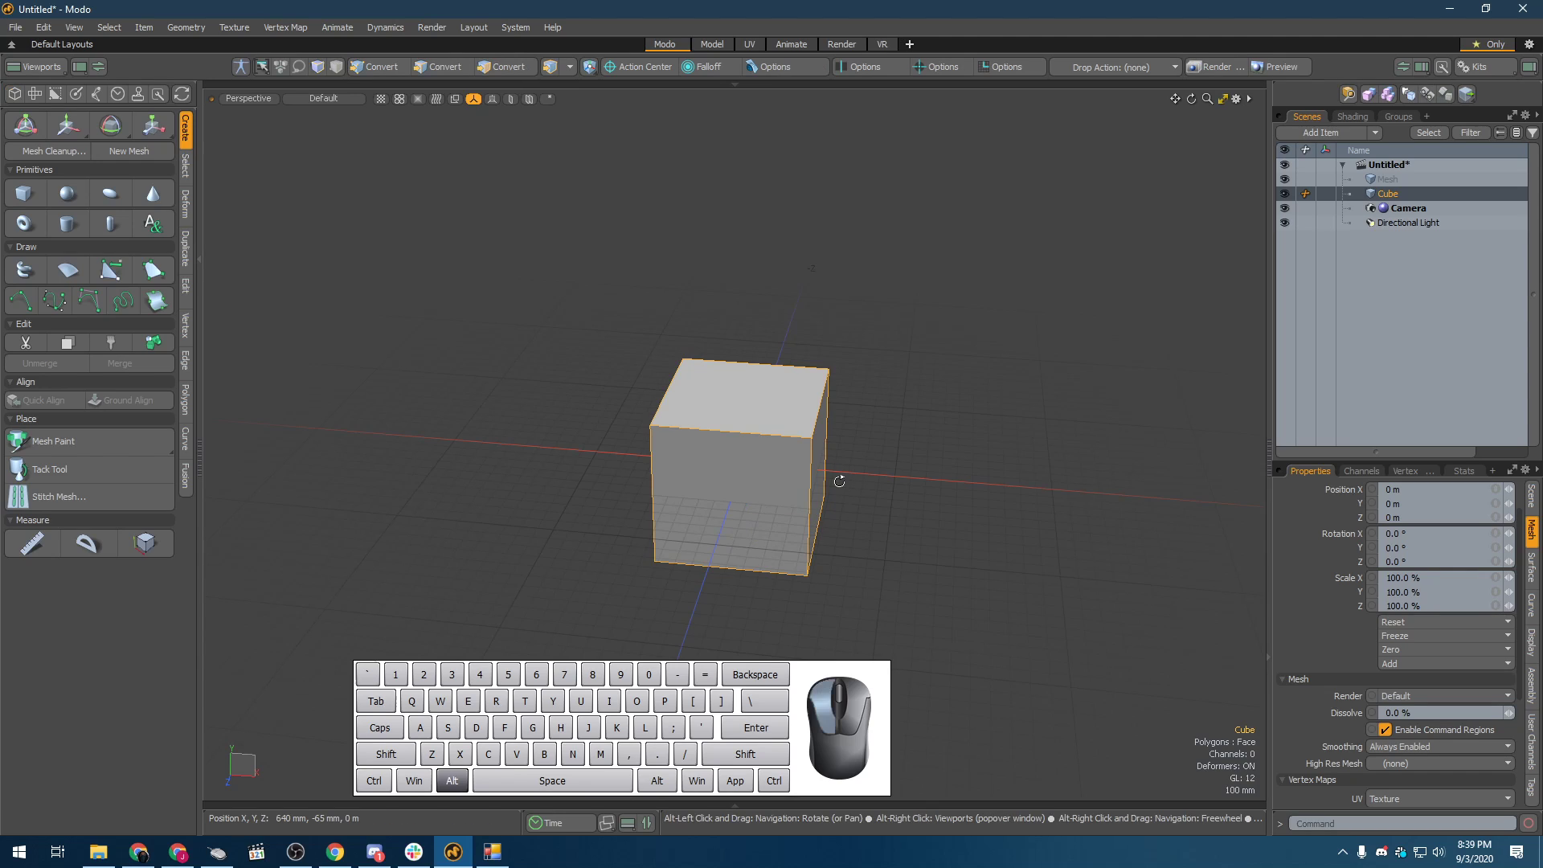
left_click_drag(837, 479, 834, 403, "alt")
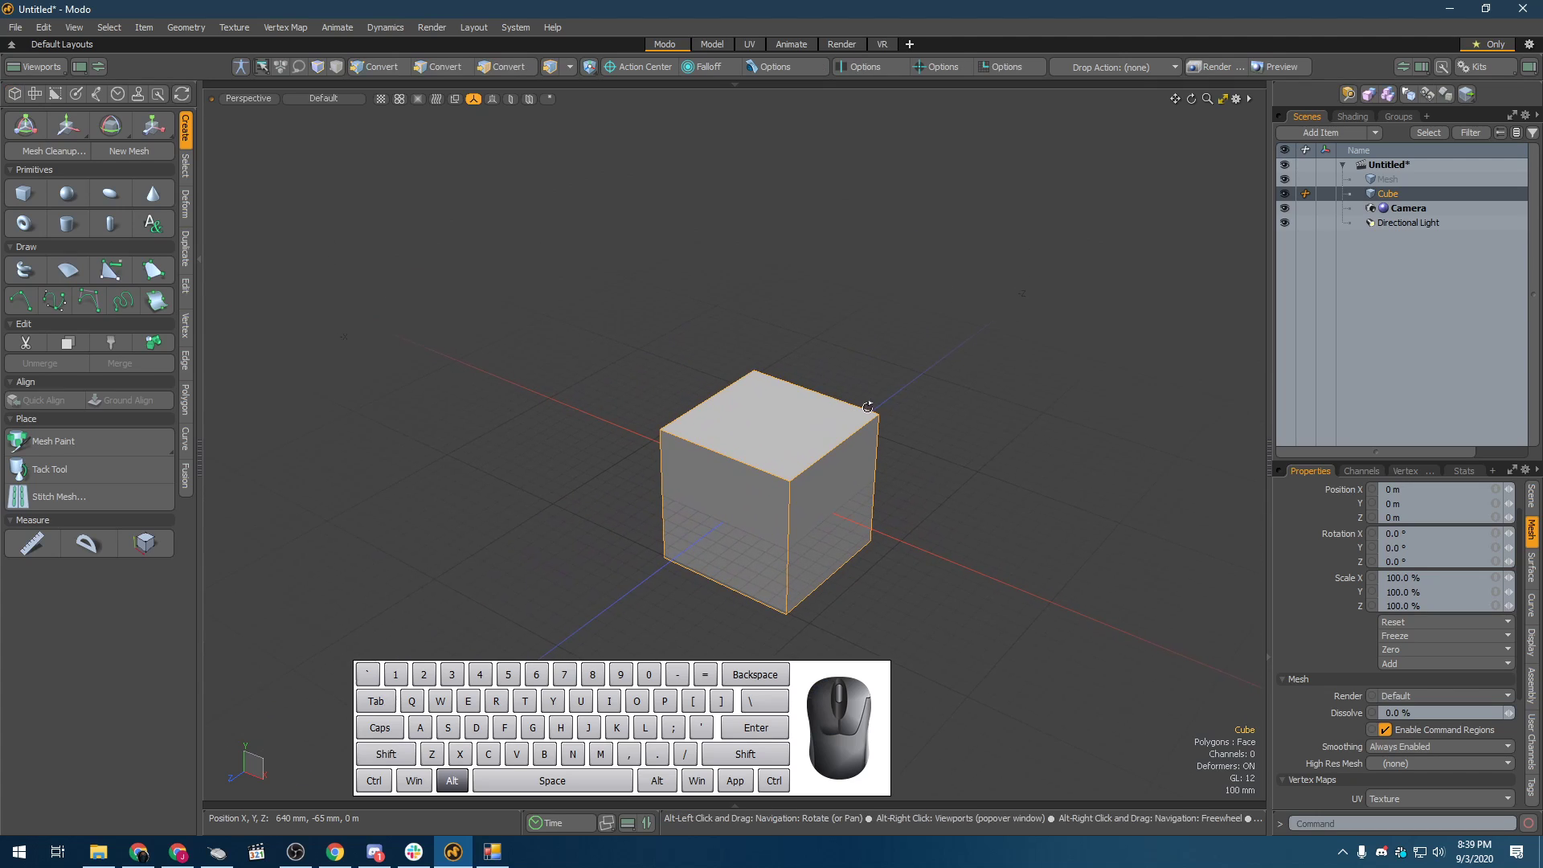
scroll(858, 450, "down", 2)
scroll(805, 468, "up", 2)
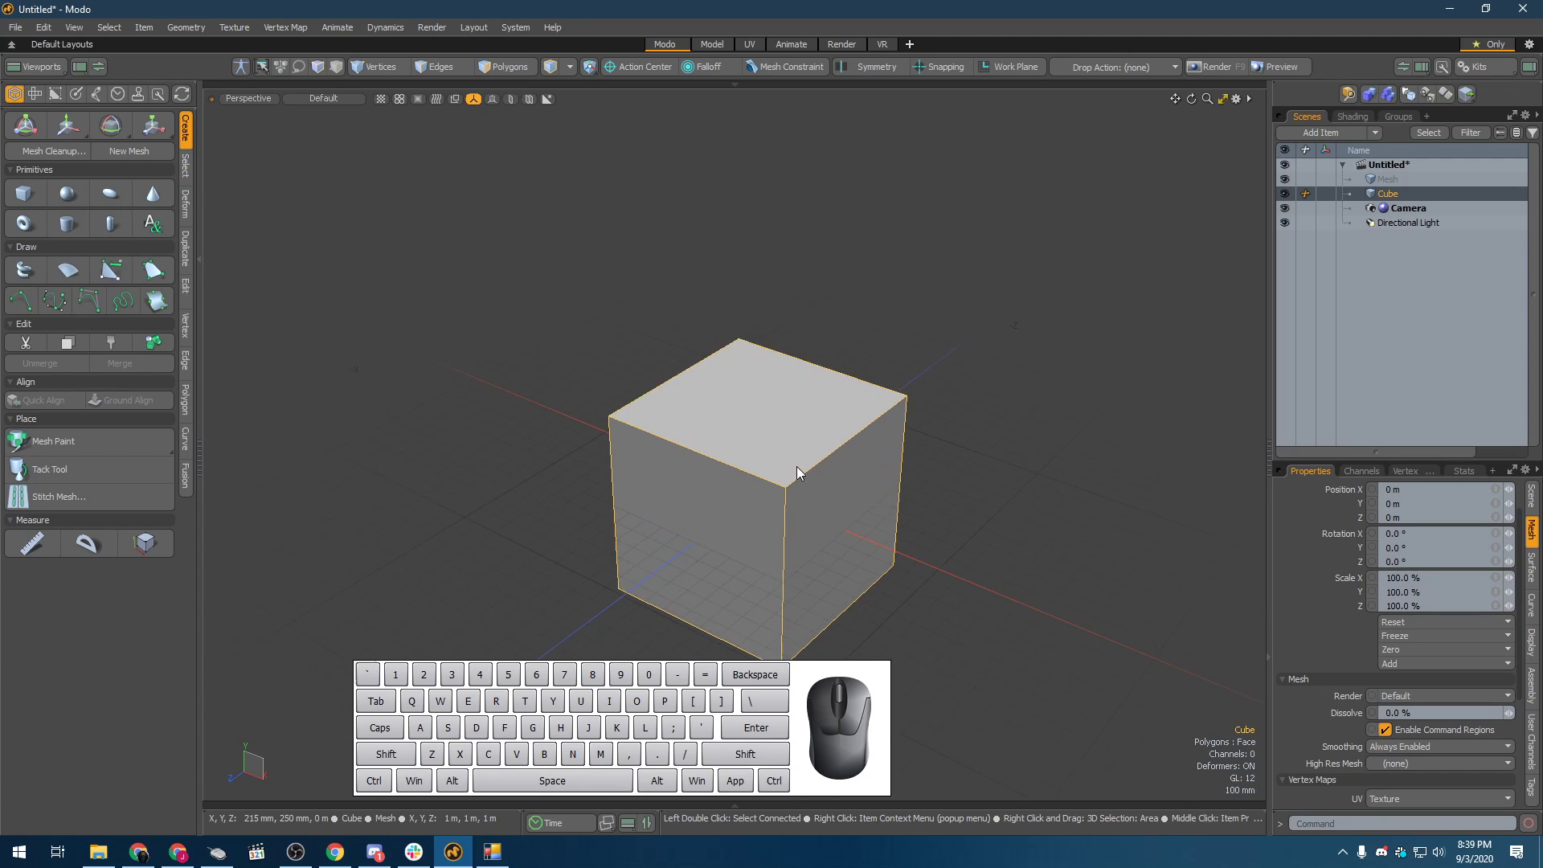
left_click_drag(797, 466, 916, 482, "alt")
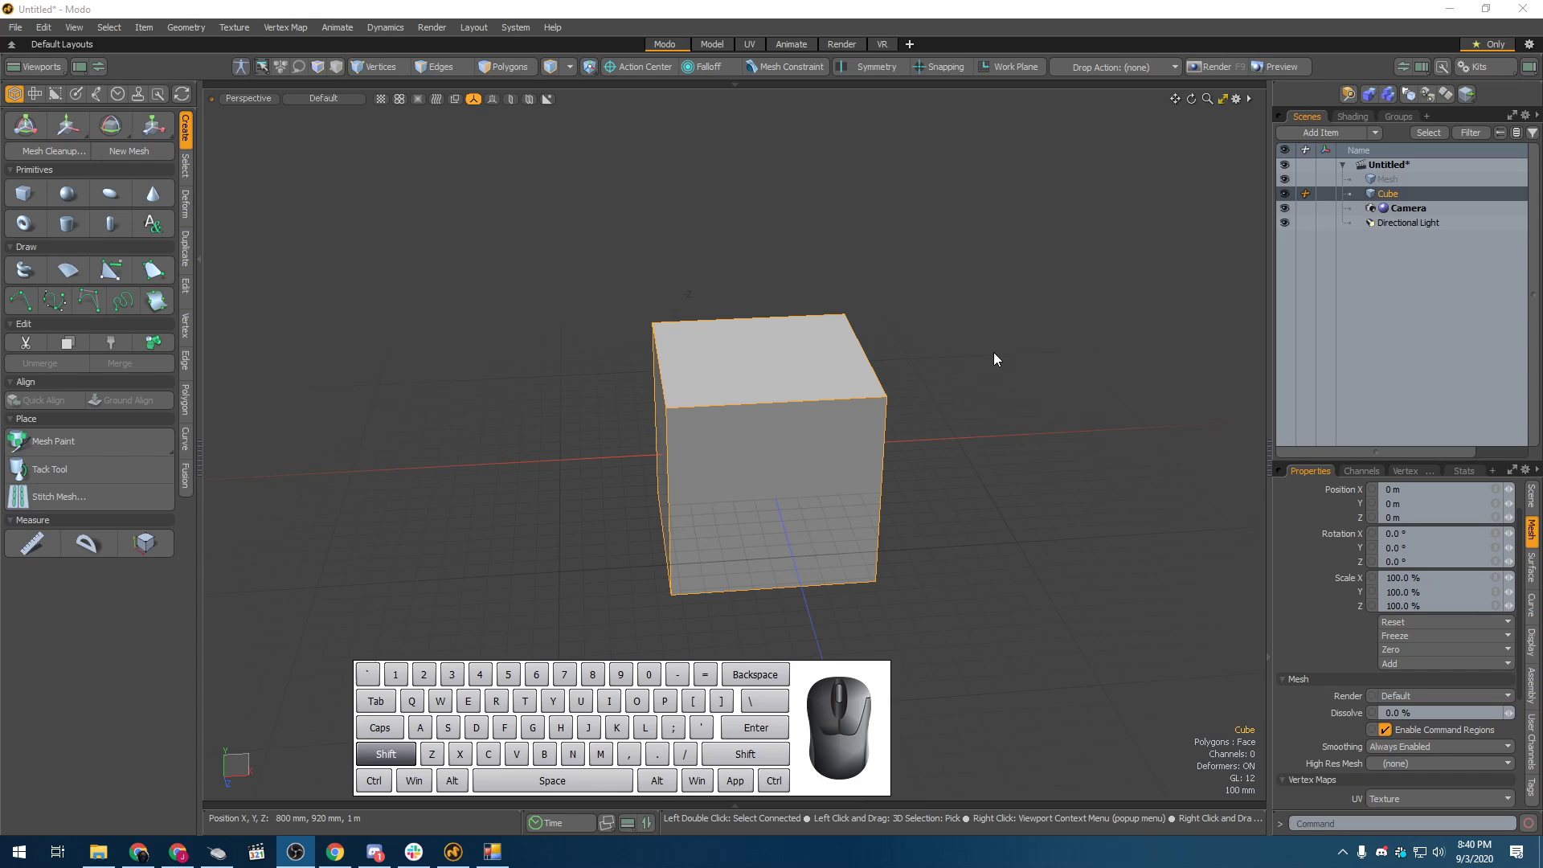
- Add a sphere, a toroid, a cylinder and a capsule as new items at the origin
left_click(496, 12)
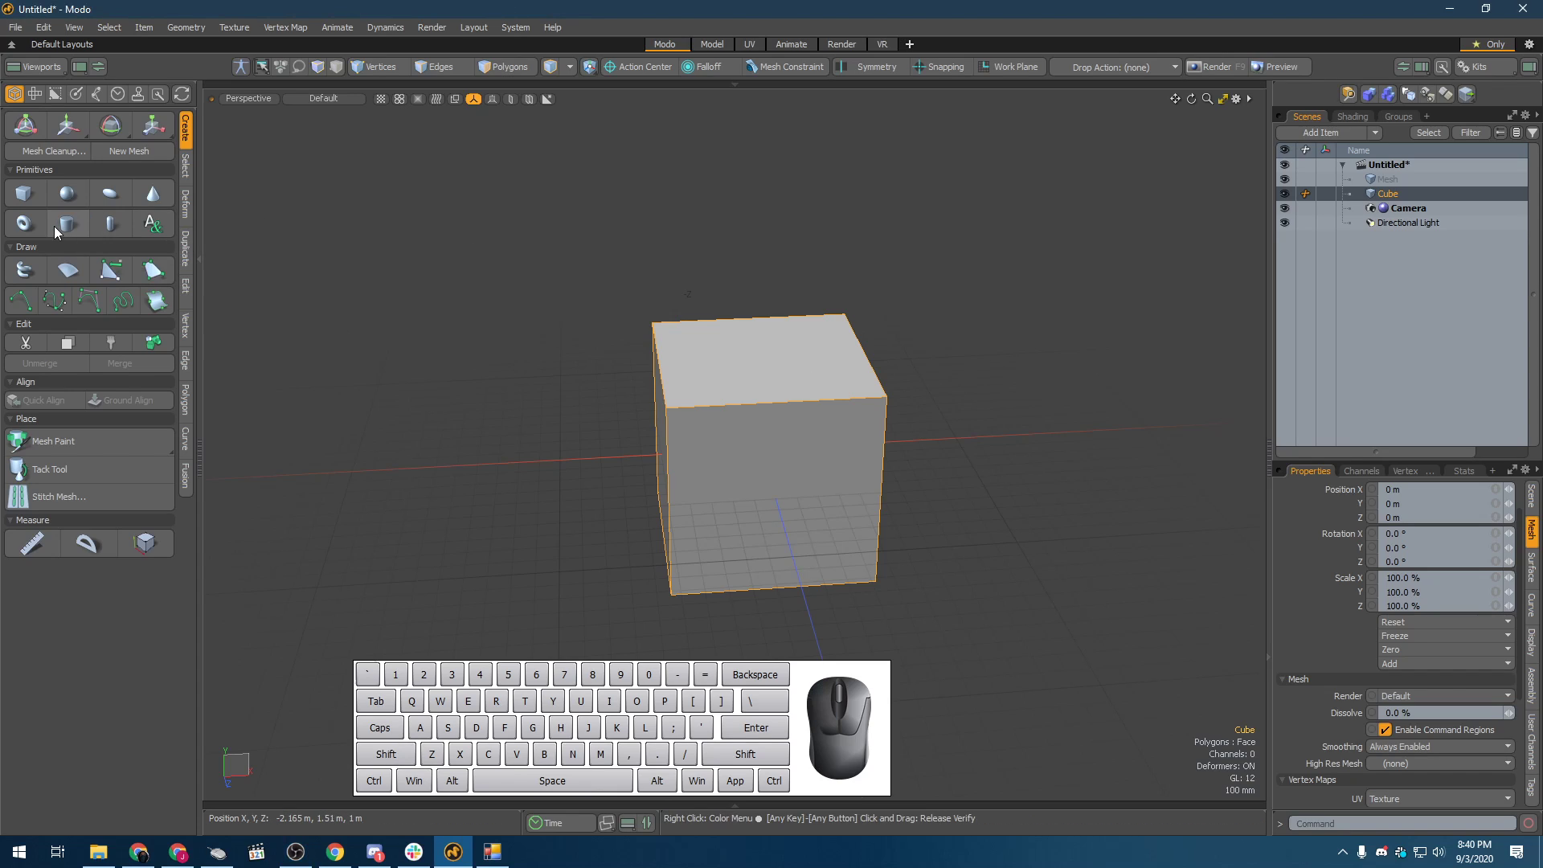
key("shift")
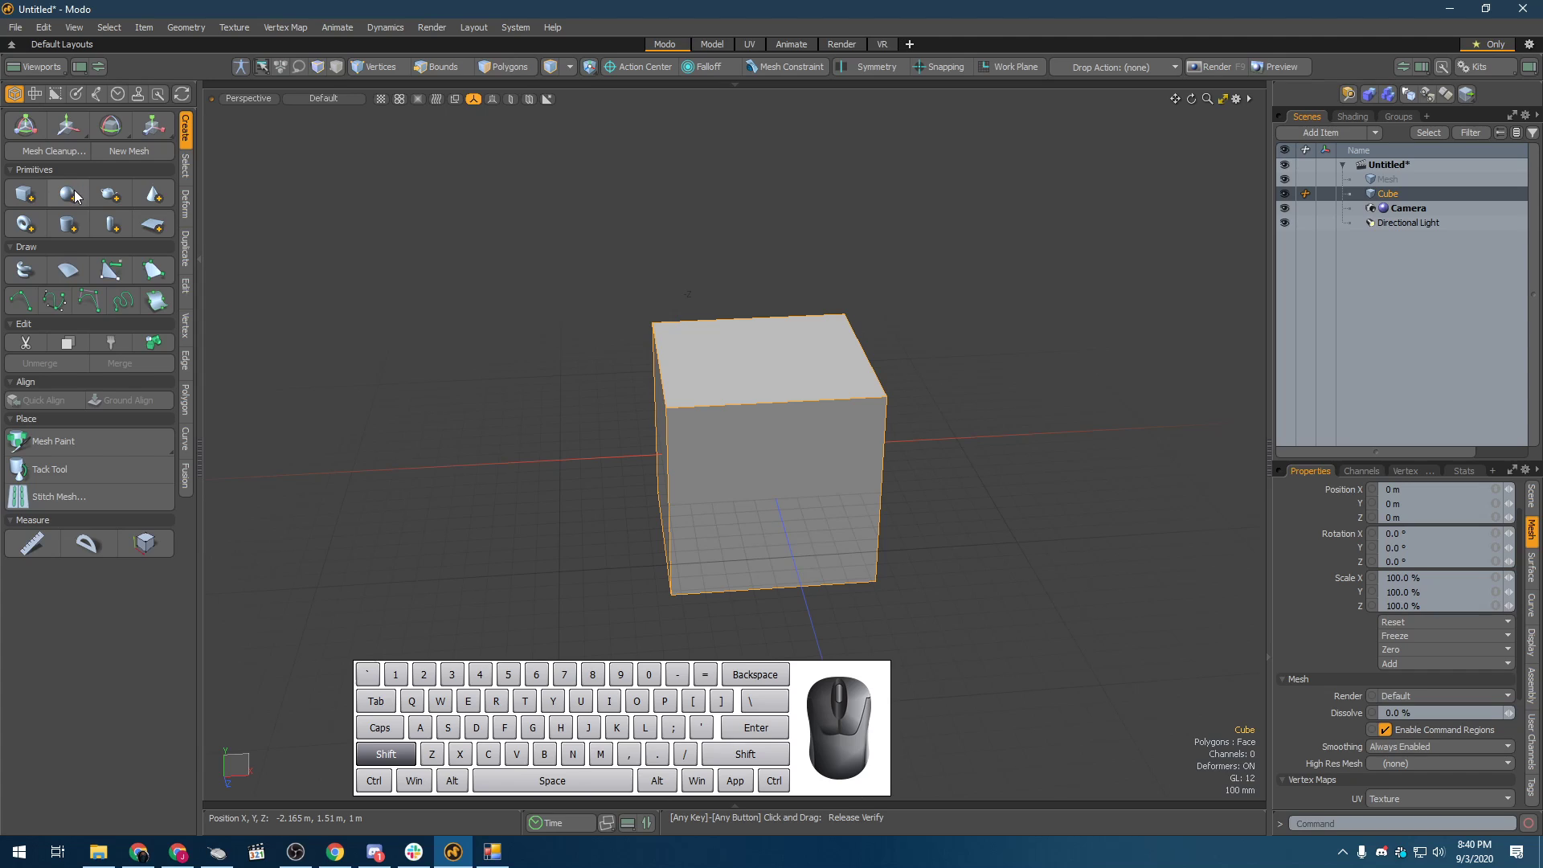
left_click(71, 195)
left_click(25, 224)
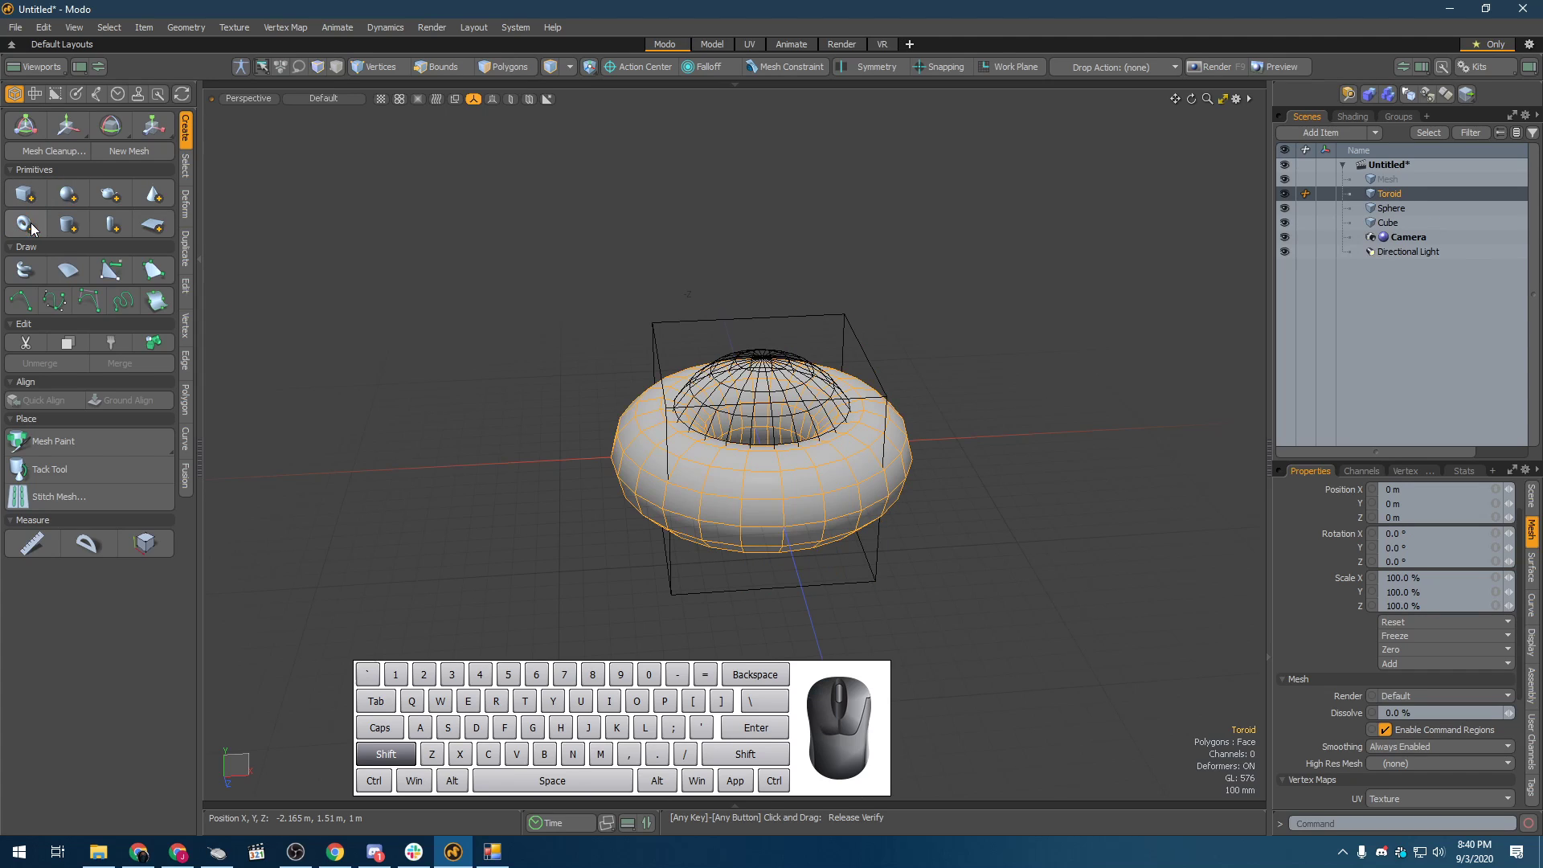
left_click(69, 225)
left_click(111, 225)
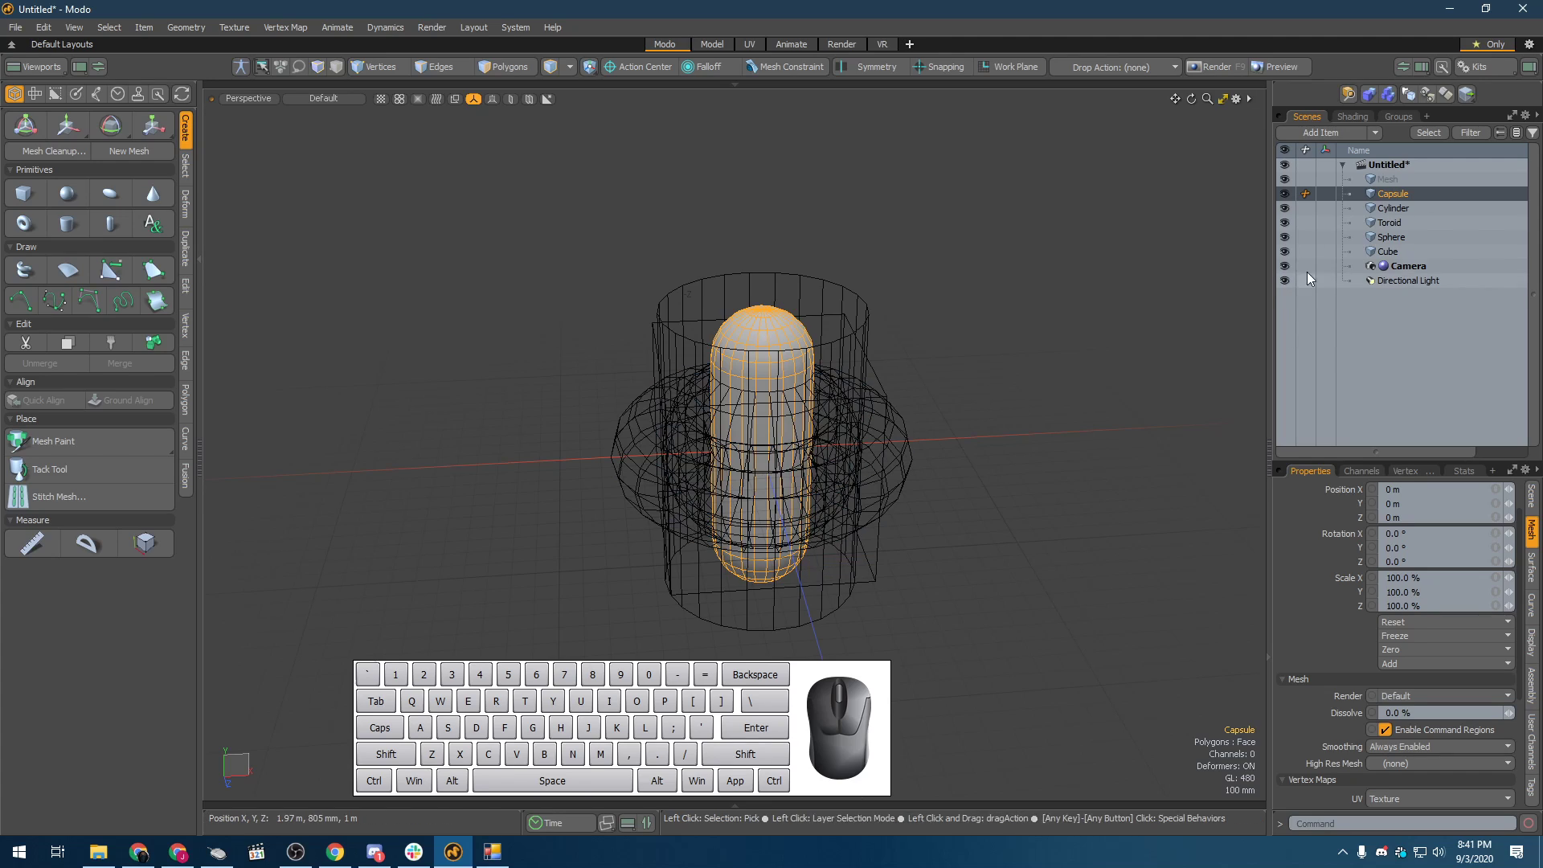
- Switch the active item between the primitives and the empty Mesh in the item list, finishing with Capsule selected
left_click(1397, 208)
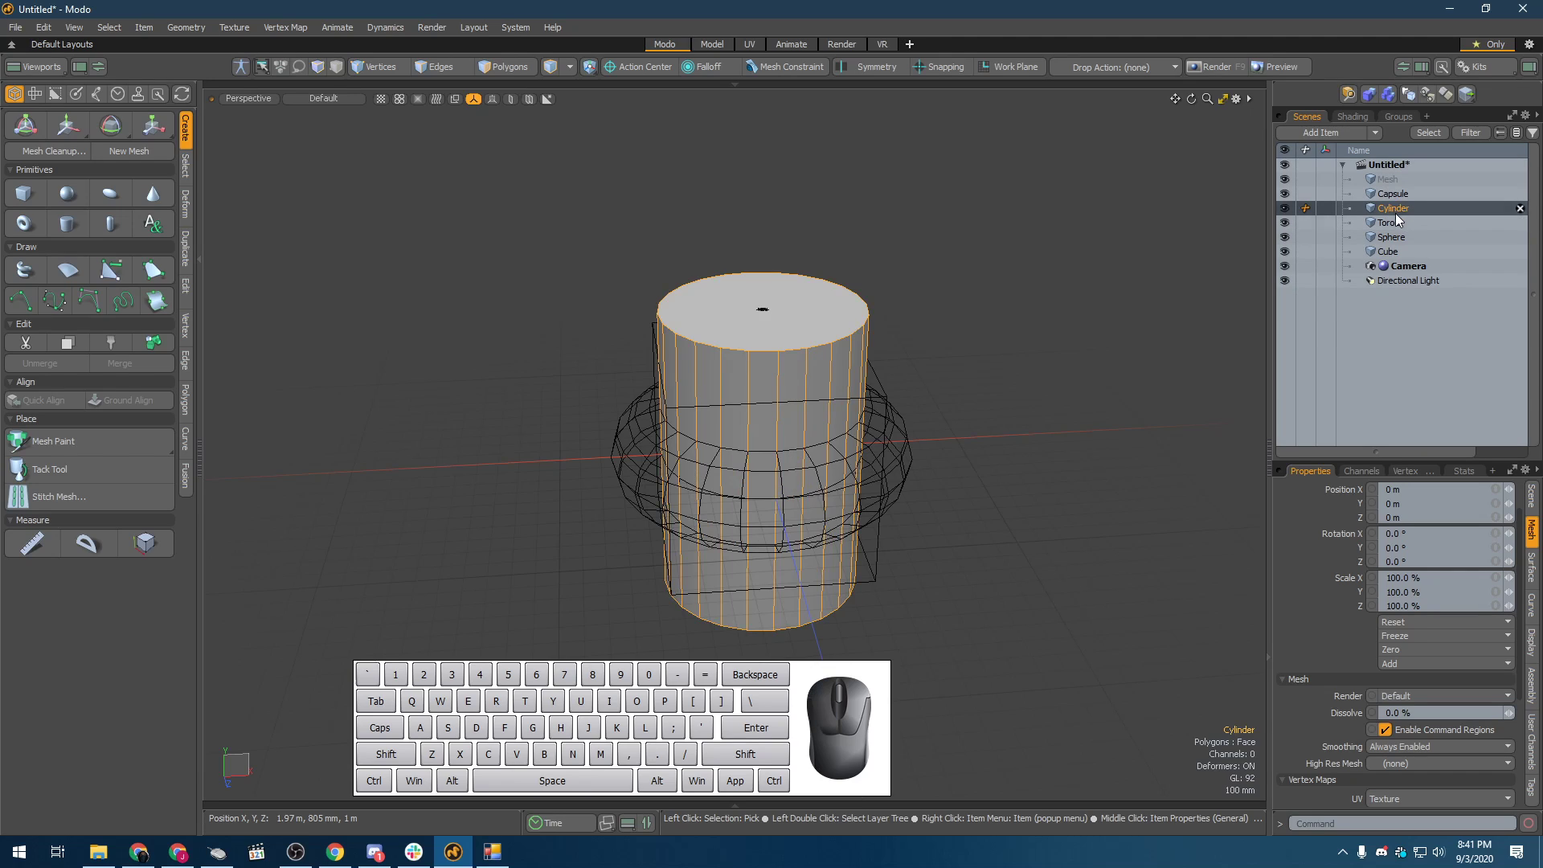
left_click(1388, 223)
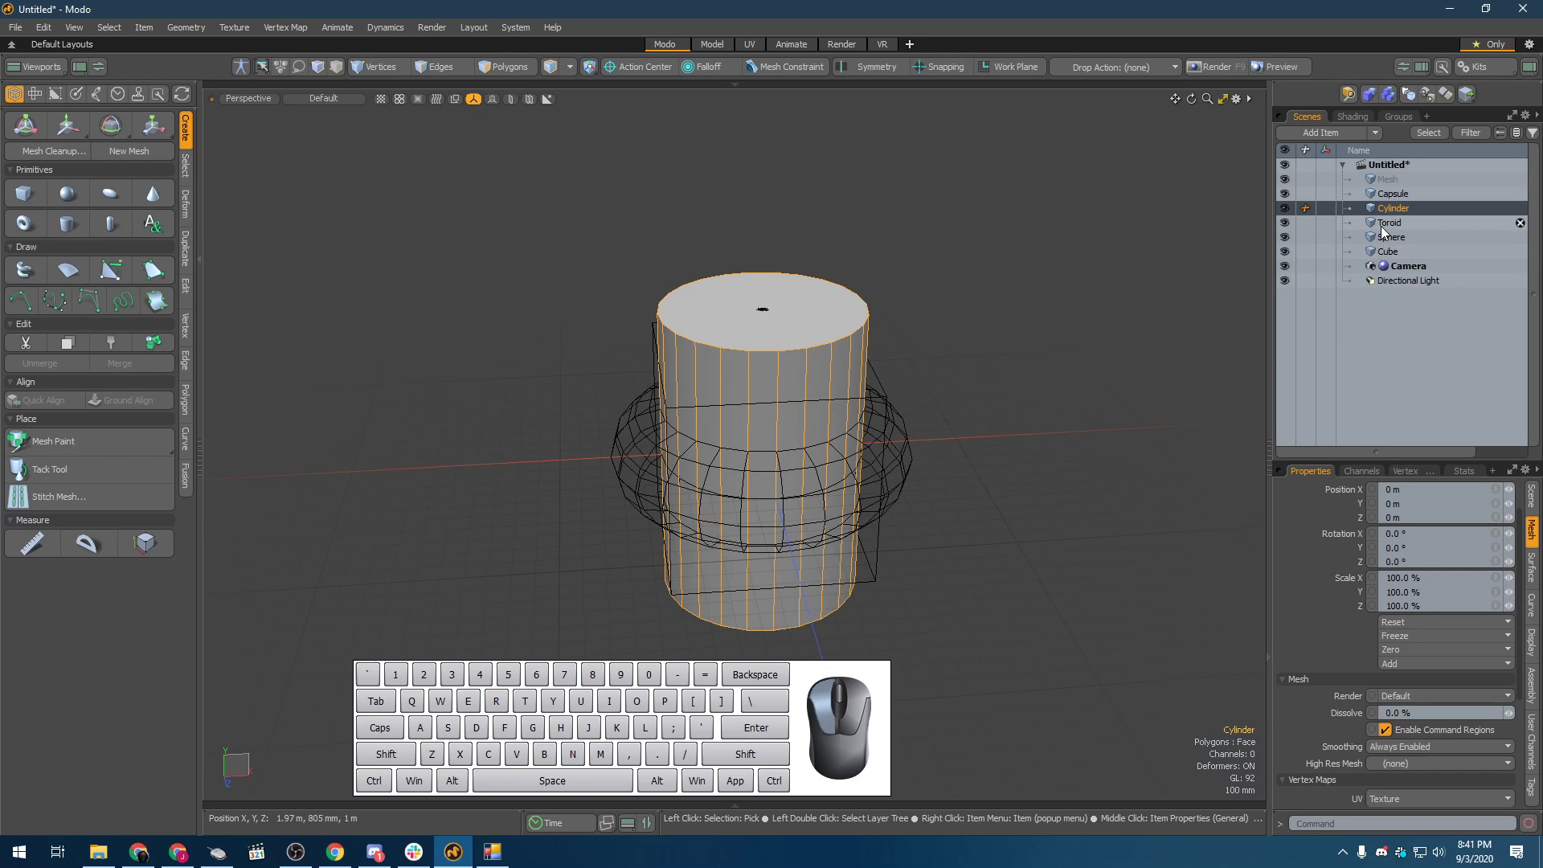
left_click(1387, 252)
left_click(1387, 209)
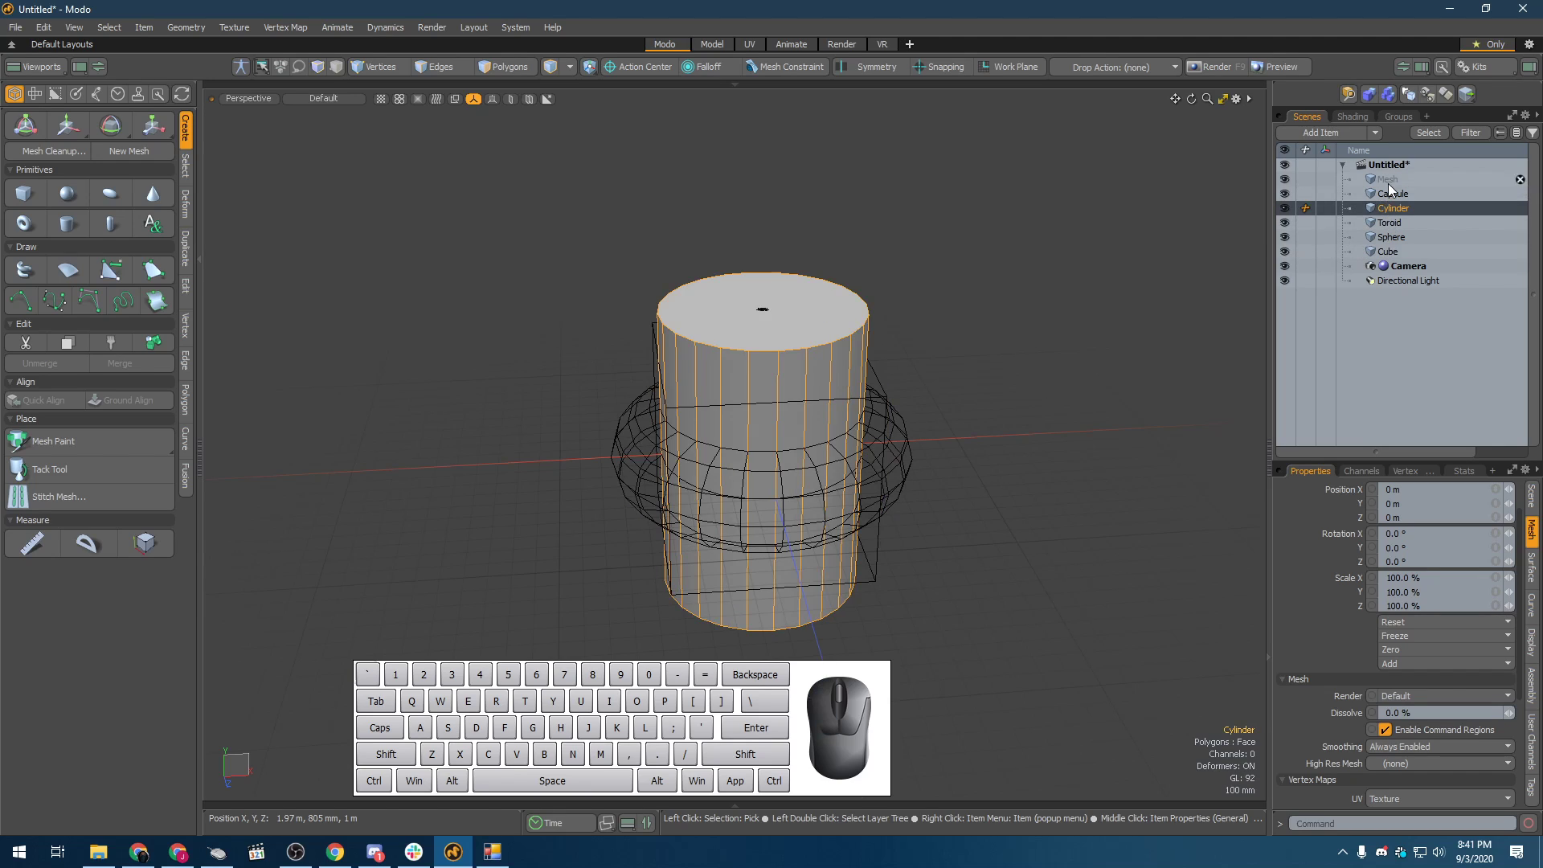
left_click(1387, 180)
left_click(1388, 195)
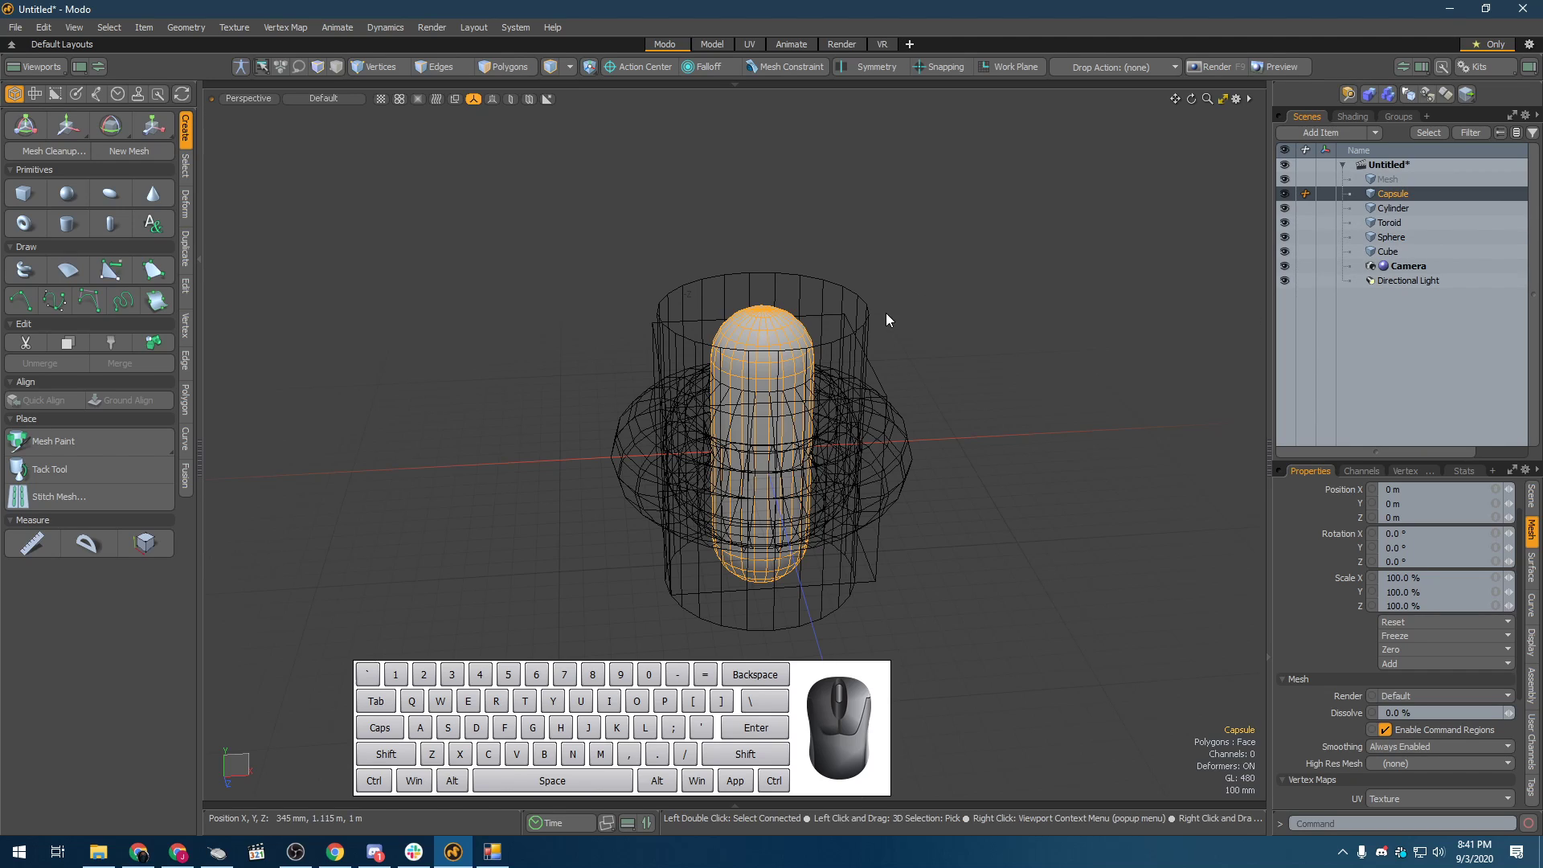
- Add the cylinder, toroid and cube to the capsule selection in the viewport
left_click(855, 304, "shift")
left_click(901, 443, "shift")
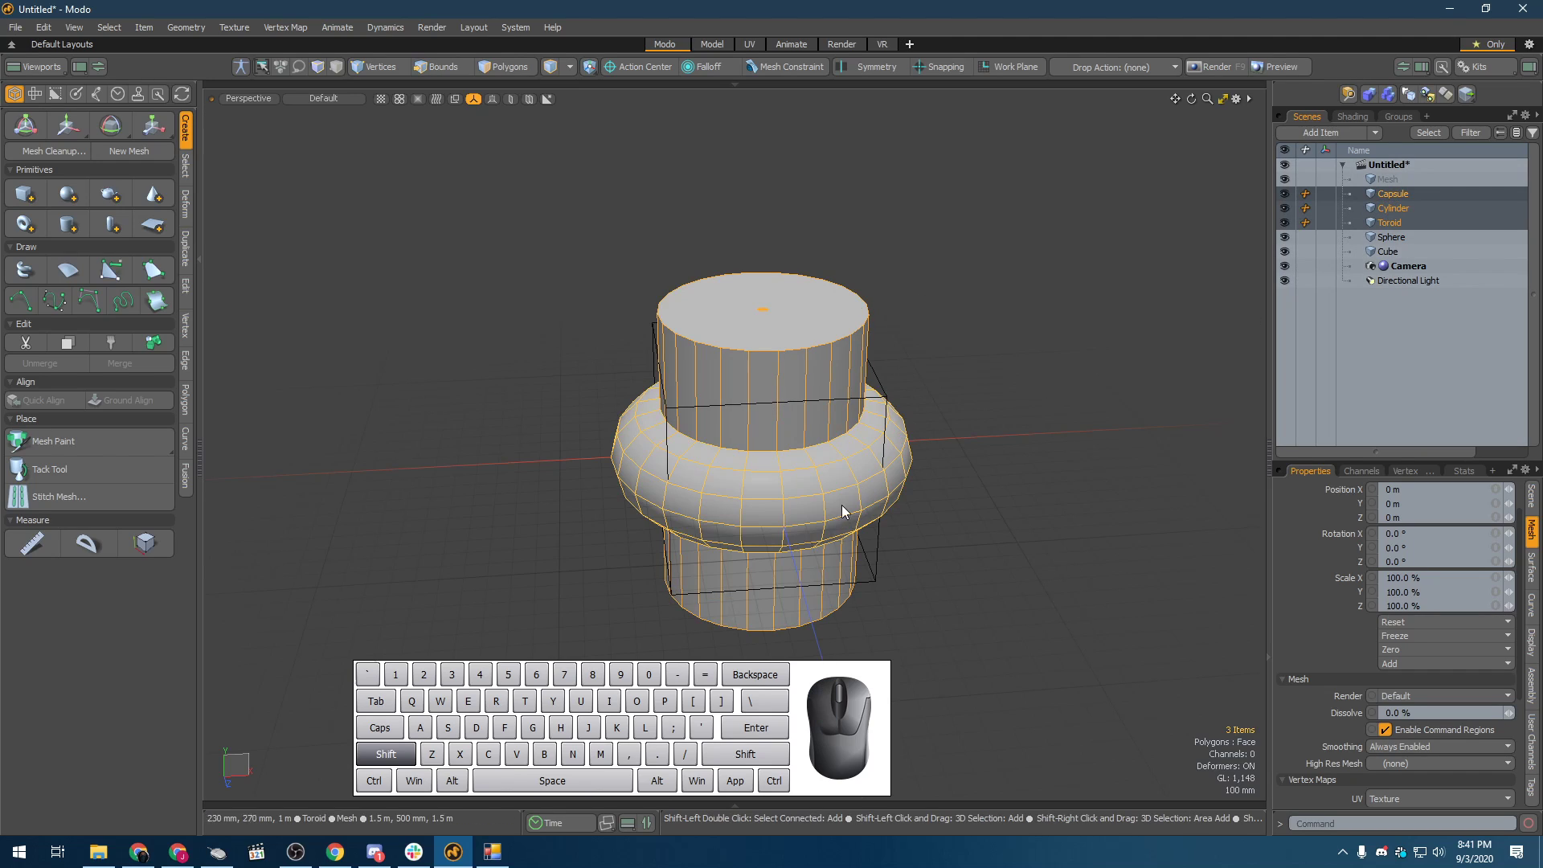
left_click(872, 547, "shift")
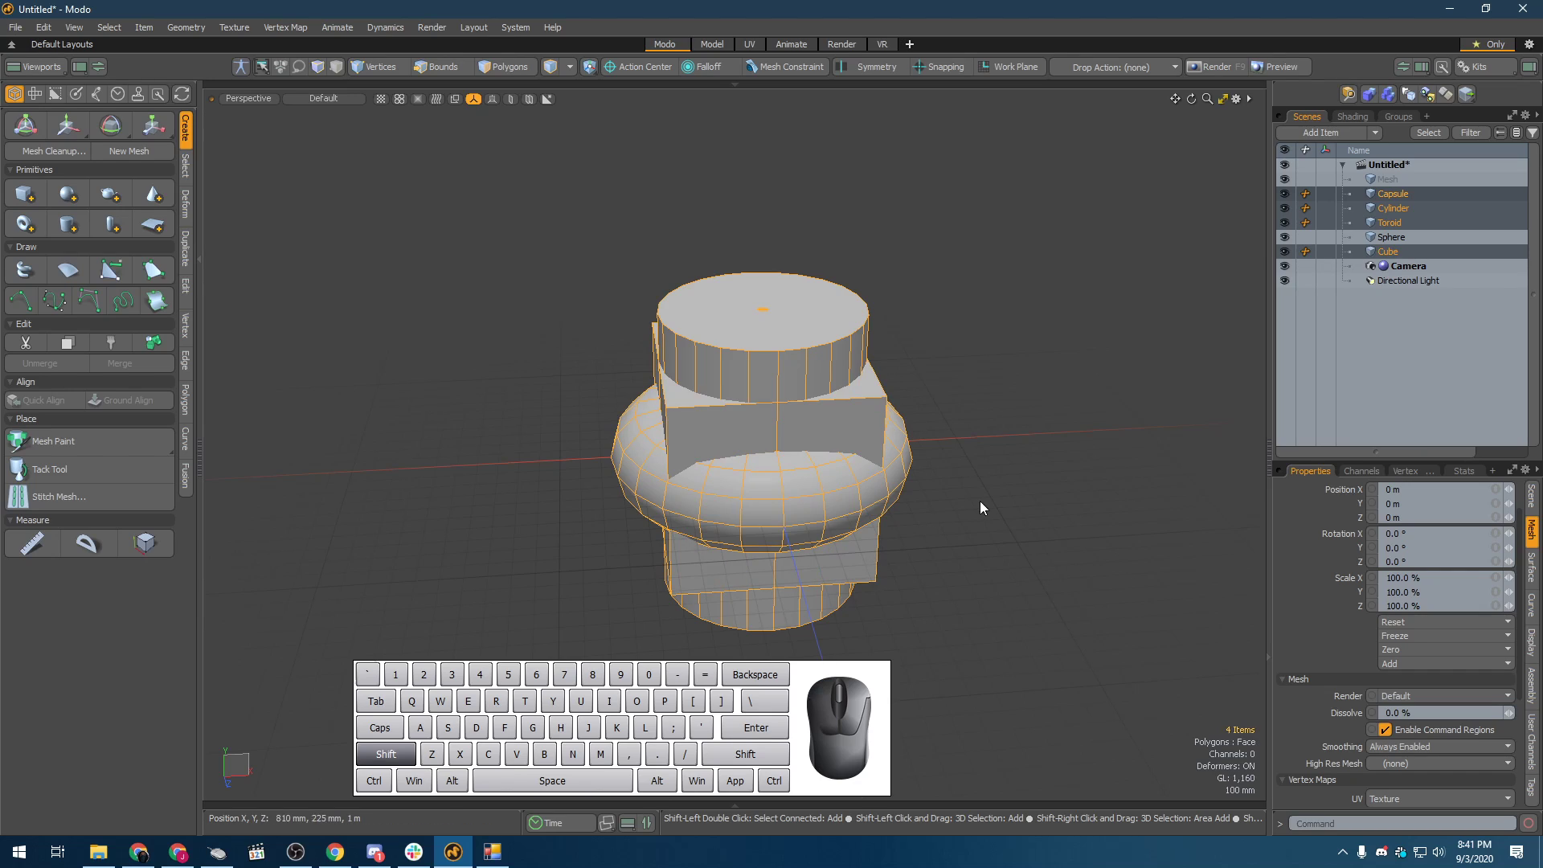
- Select only Cube in the item list and extend the selection as a range up to Cylinder
left_click(1394, 250)
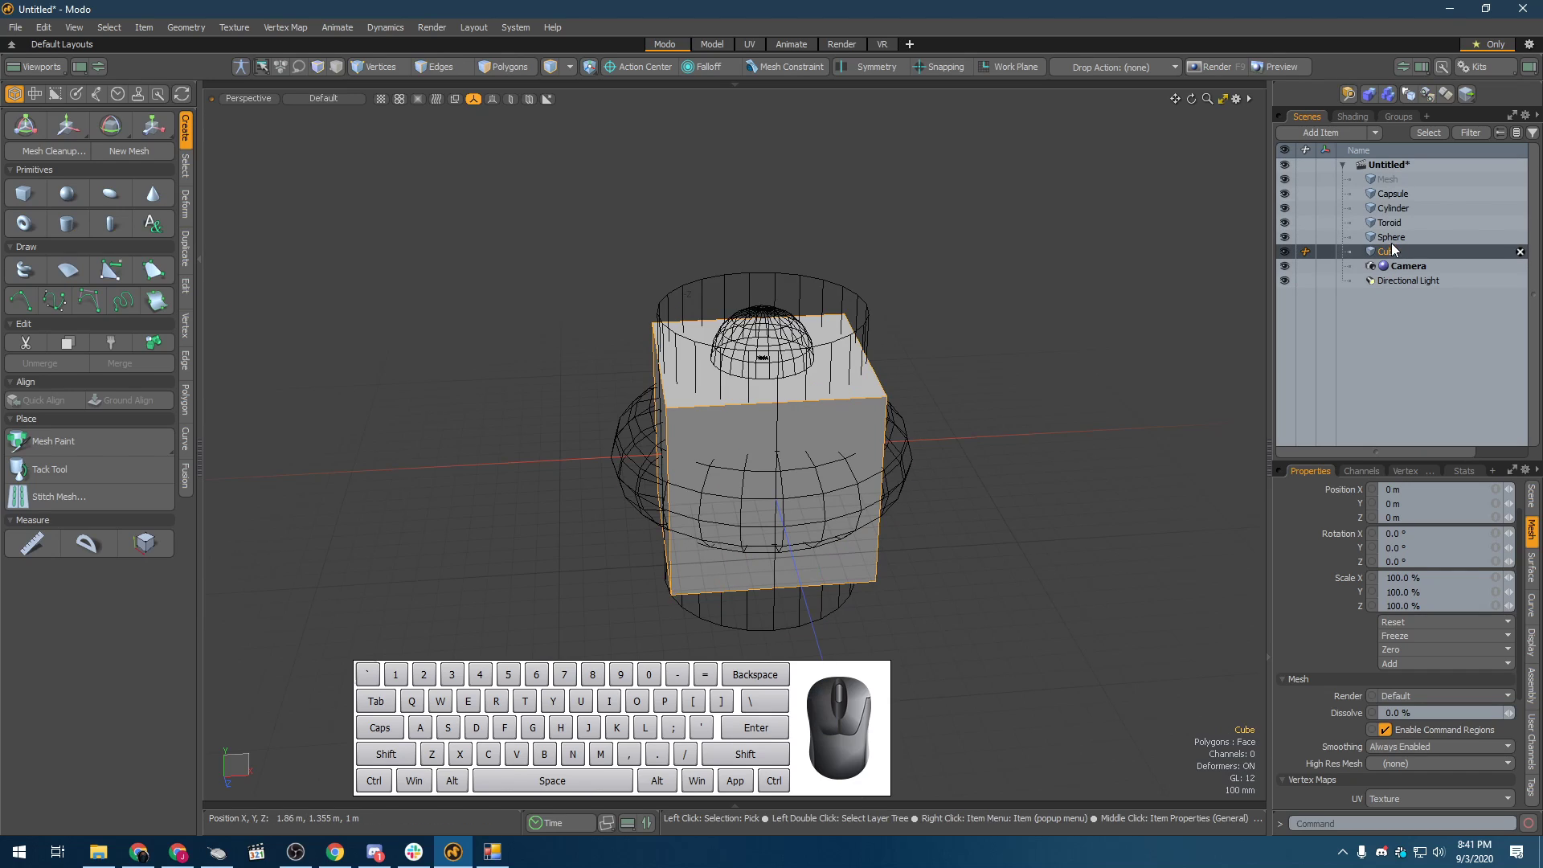
key("shift")
key("shift")
left_click(1396, 209, "shift")
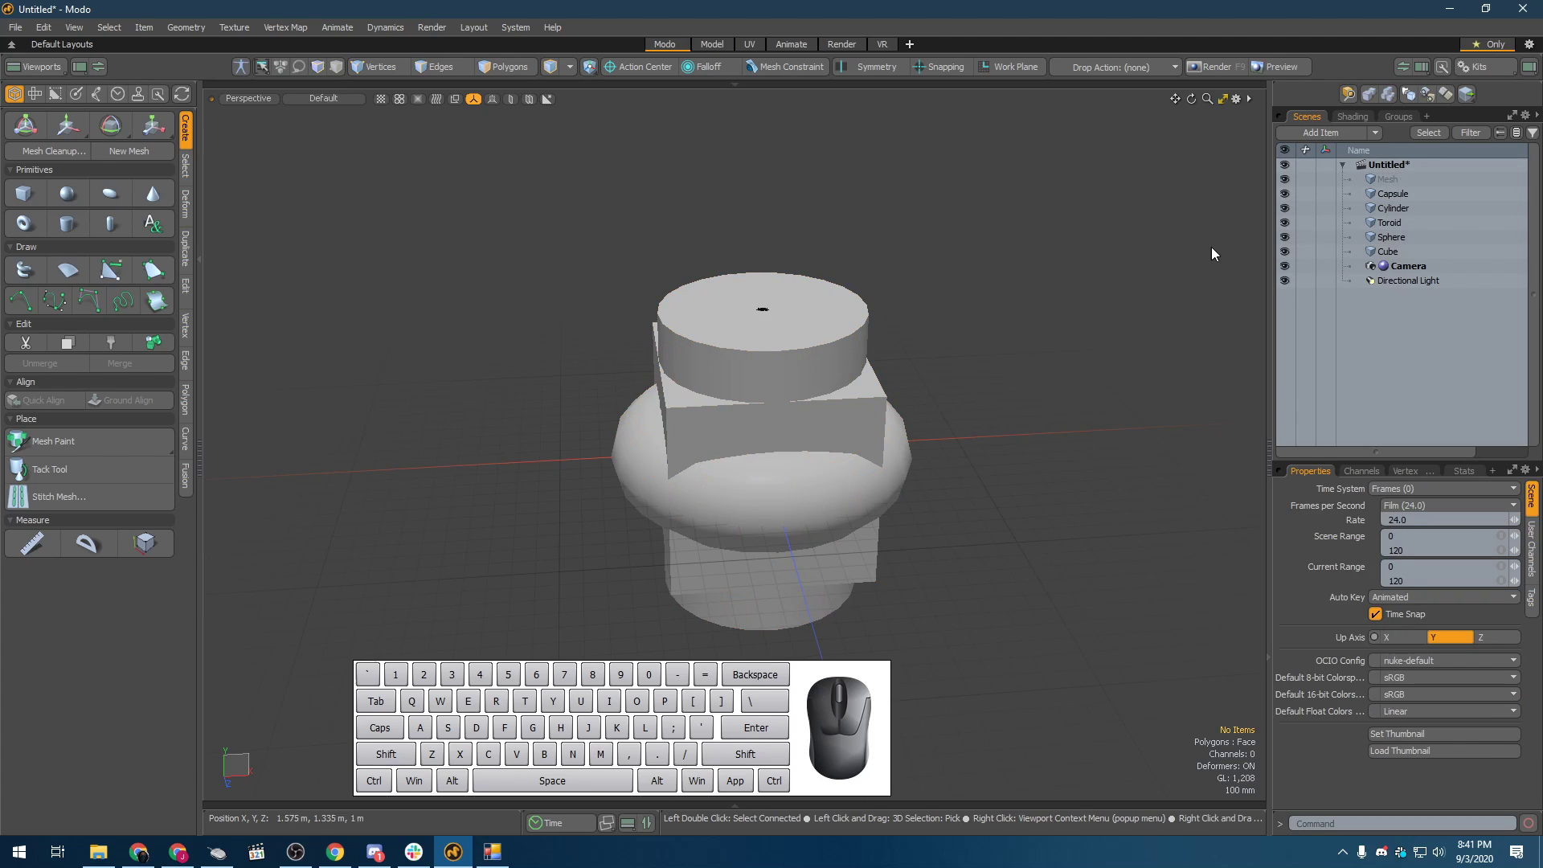
- Select Cube in the item list and add the non-adjacent Toroid and Capsule items individually
left_click(1398, 251)
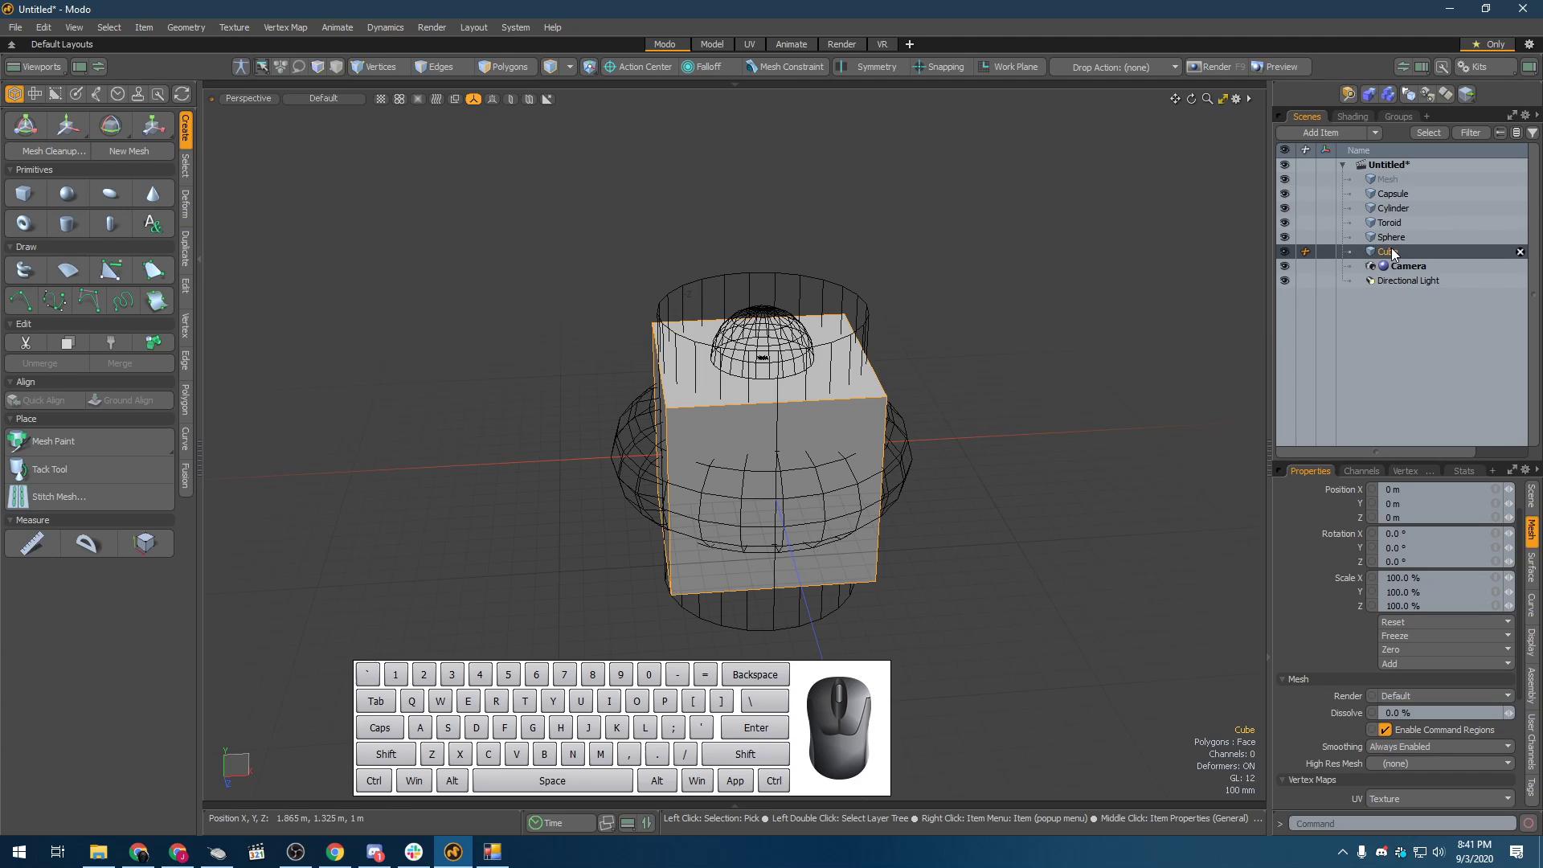
key("ctrl")
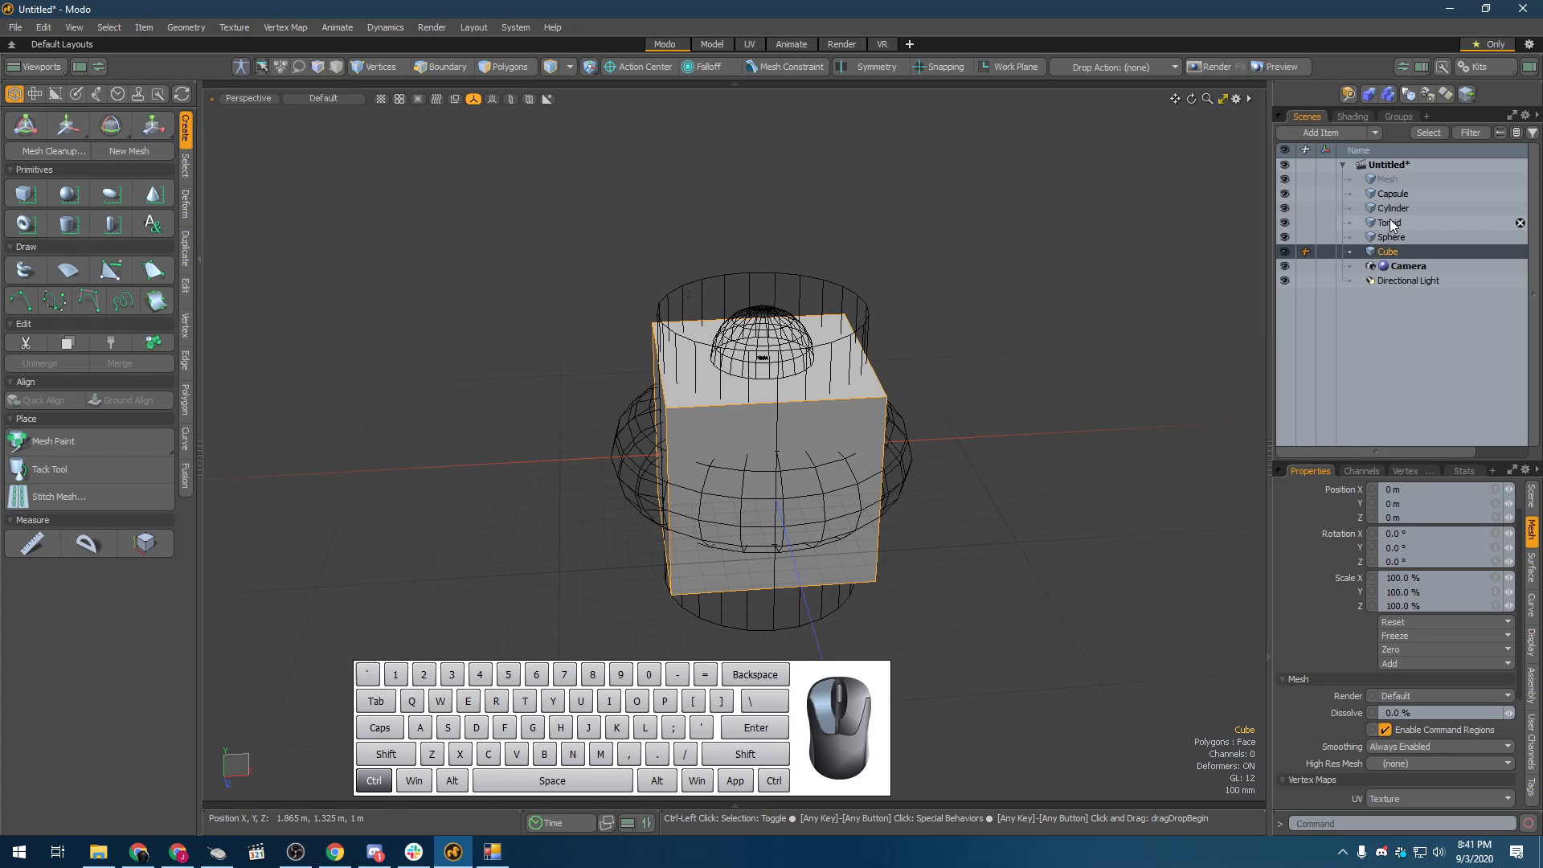
left_click(1389, 223, "ctrl")
left_click(1393, 194, "ctrl")
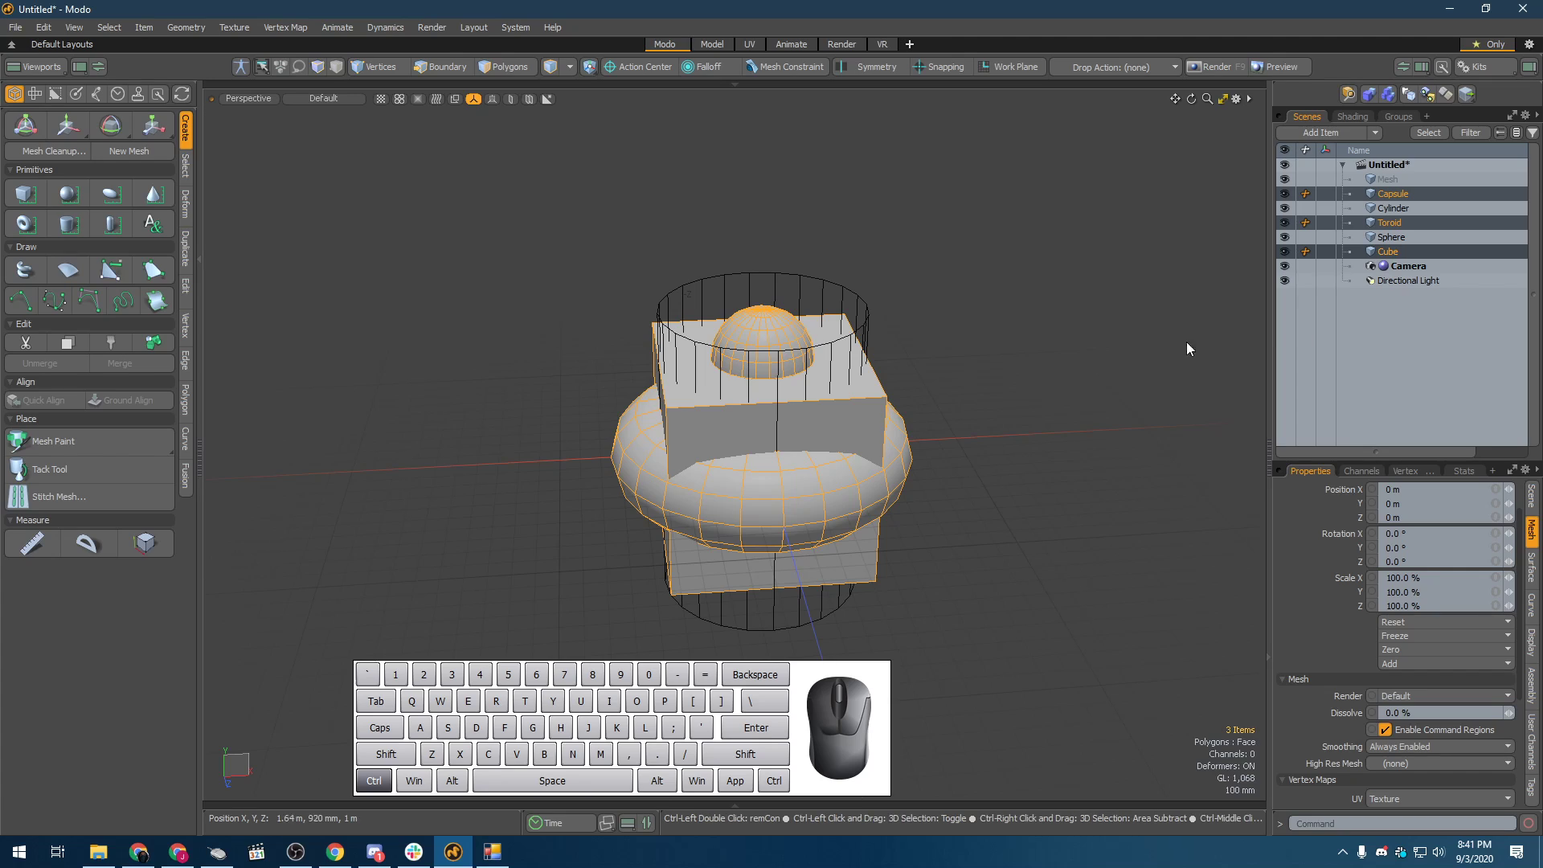
- Toggle the cube, cylinder and toroid in and out of the selection in the viewport, finishing by clearing the selection
left_click(860, 416, "ctrl")
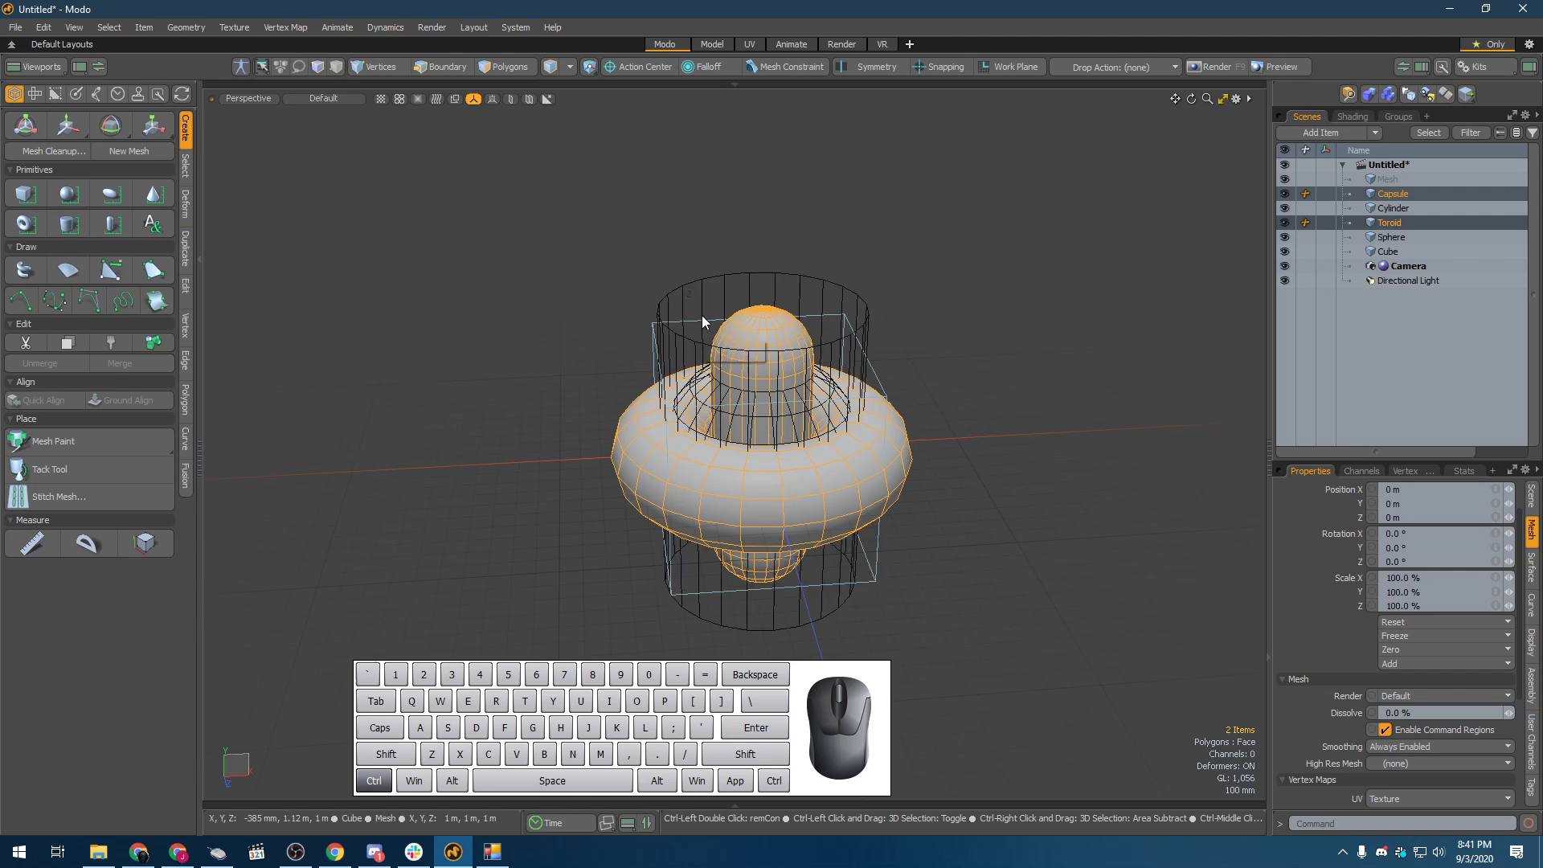
left_click(738, 275, "ctrl")
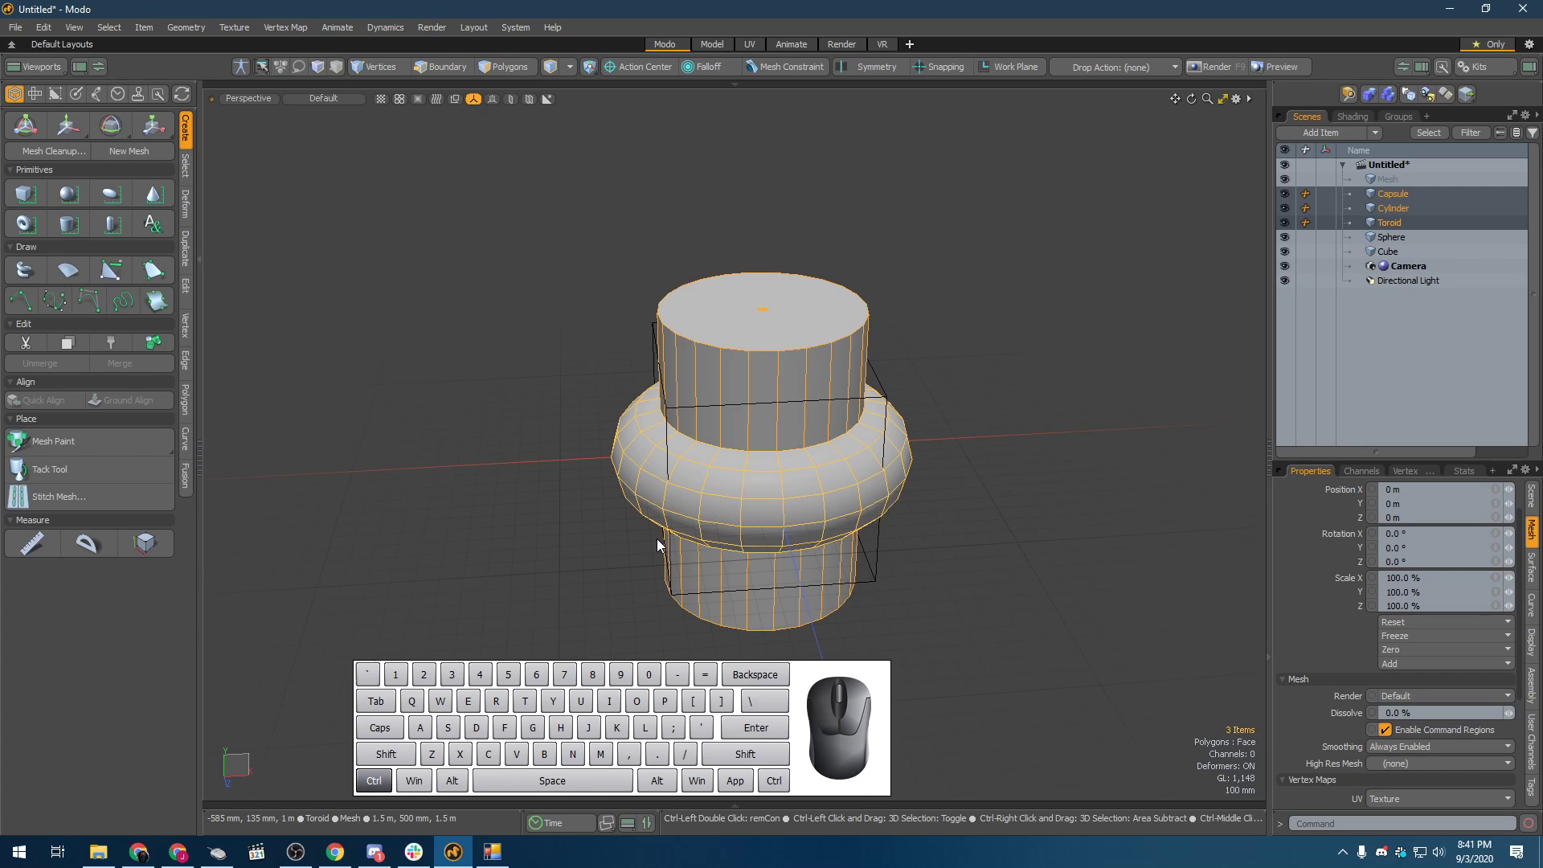
left_click(908, 454, "ctrl")
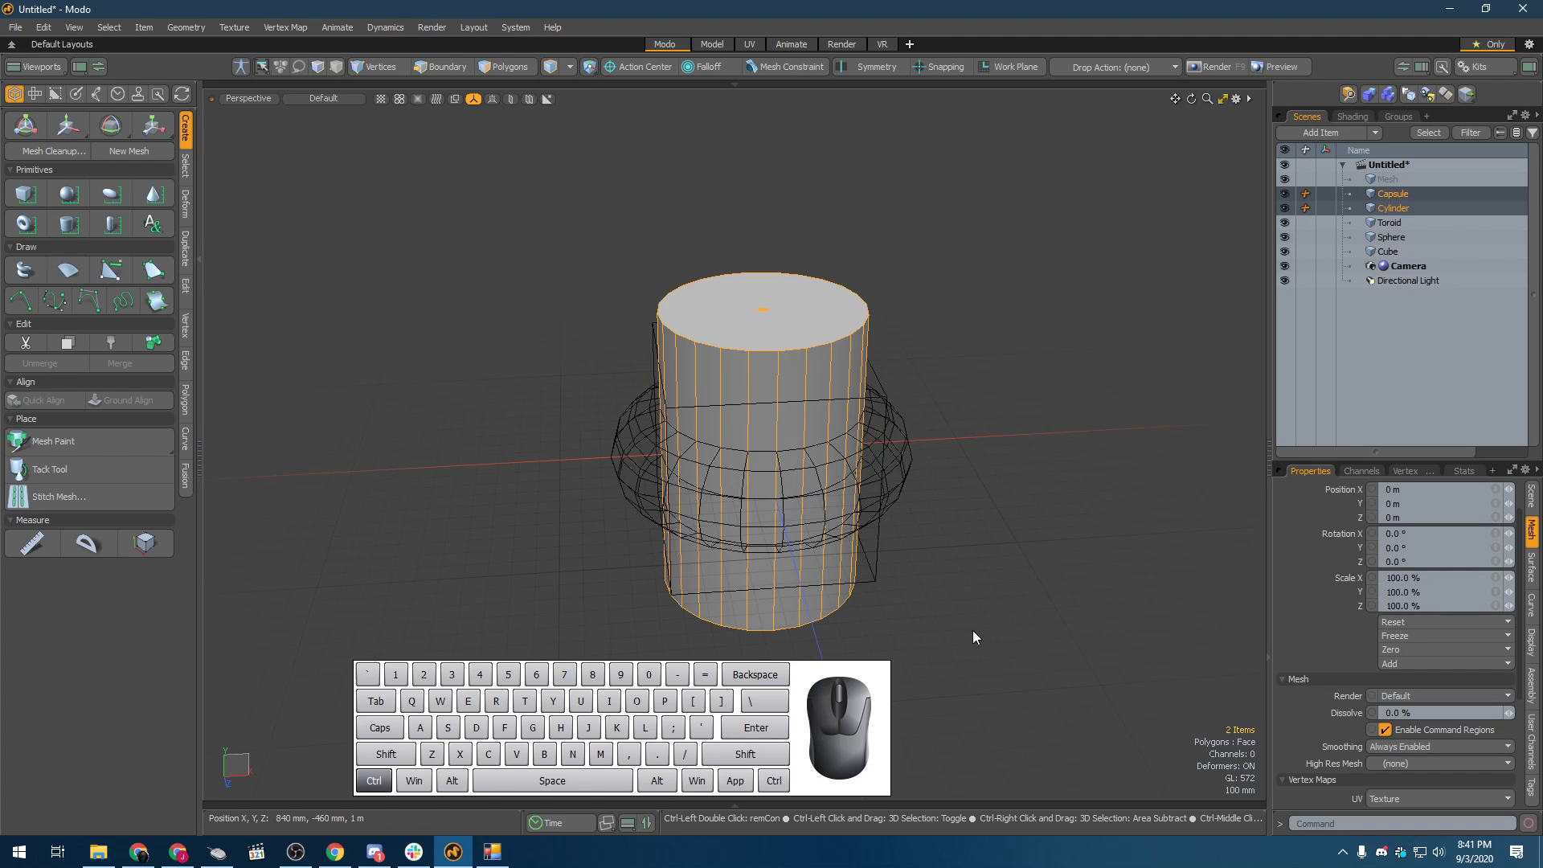
left_click(875, 572, "ctrl")
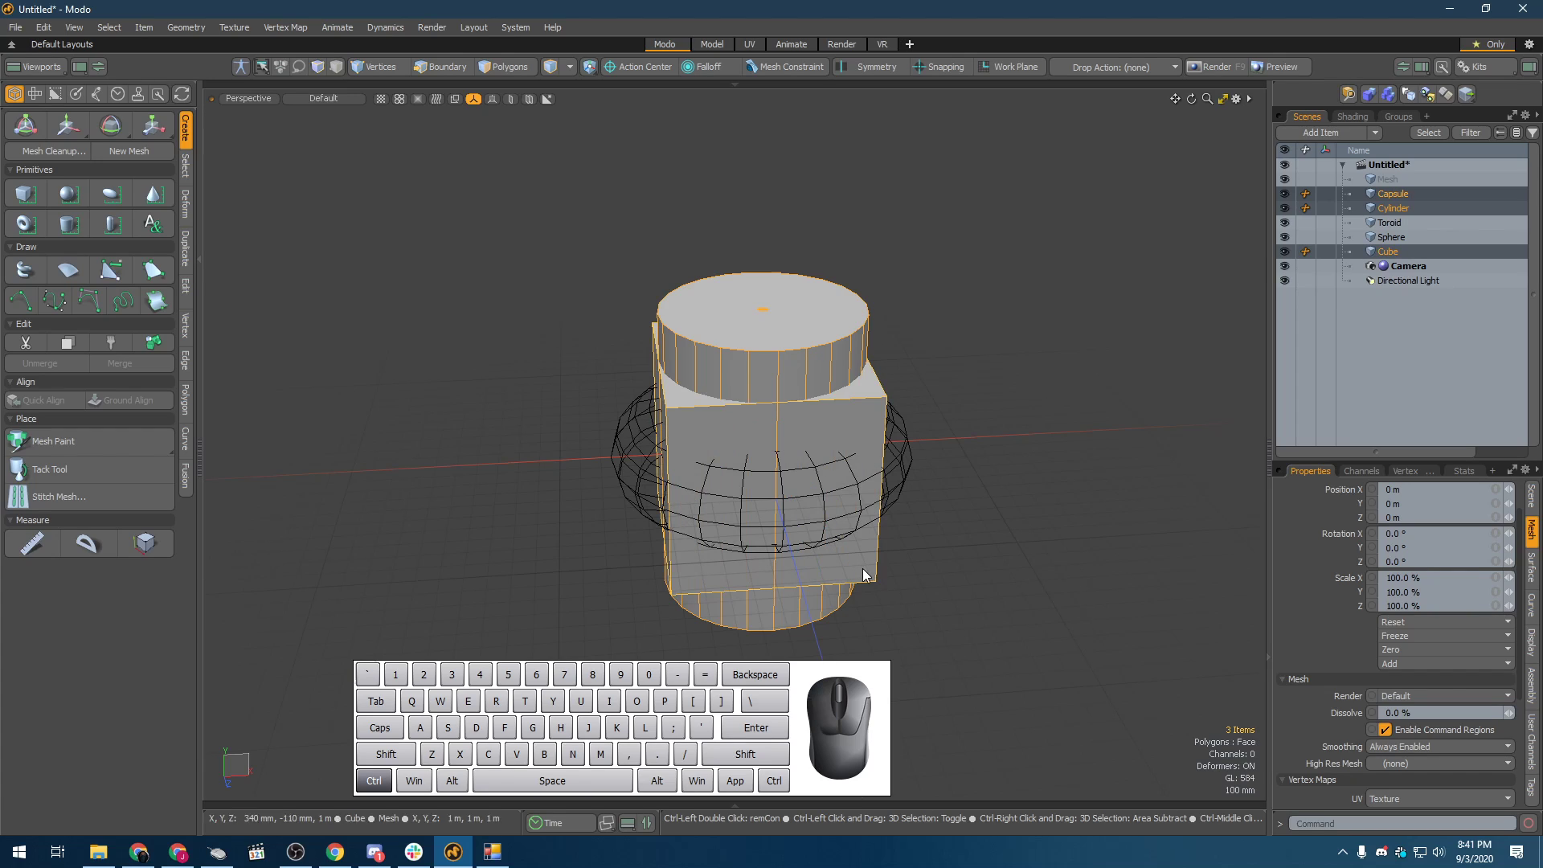
left_click(751, 522, "ctrl")
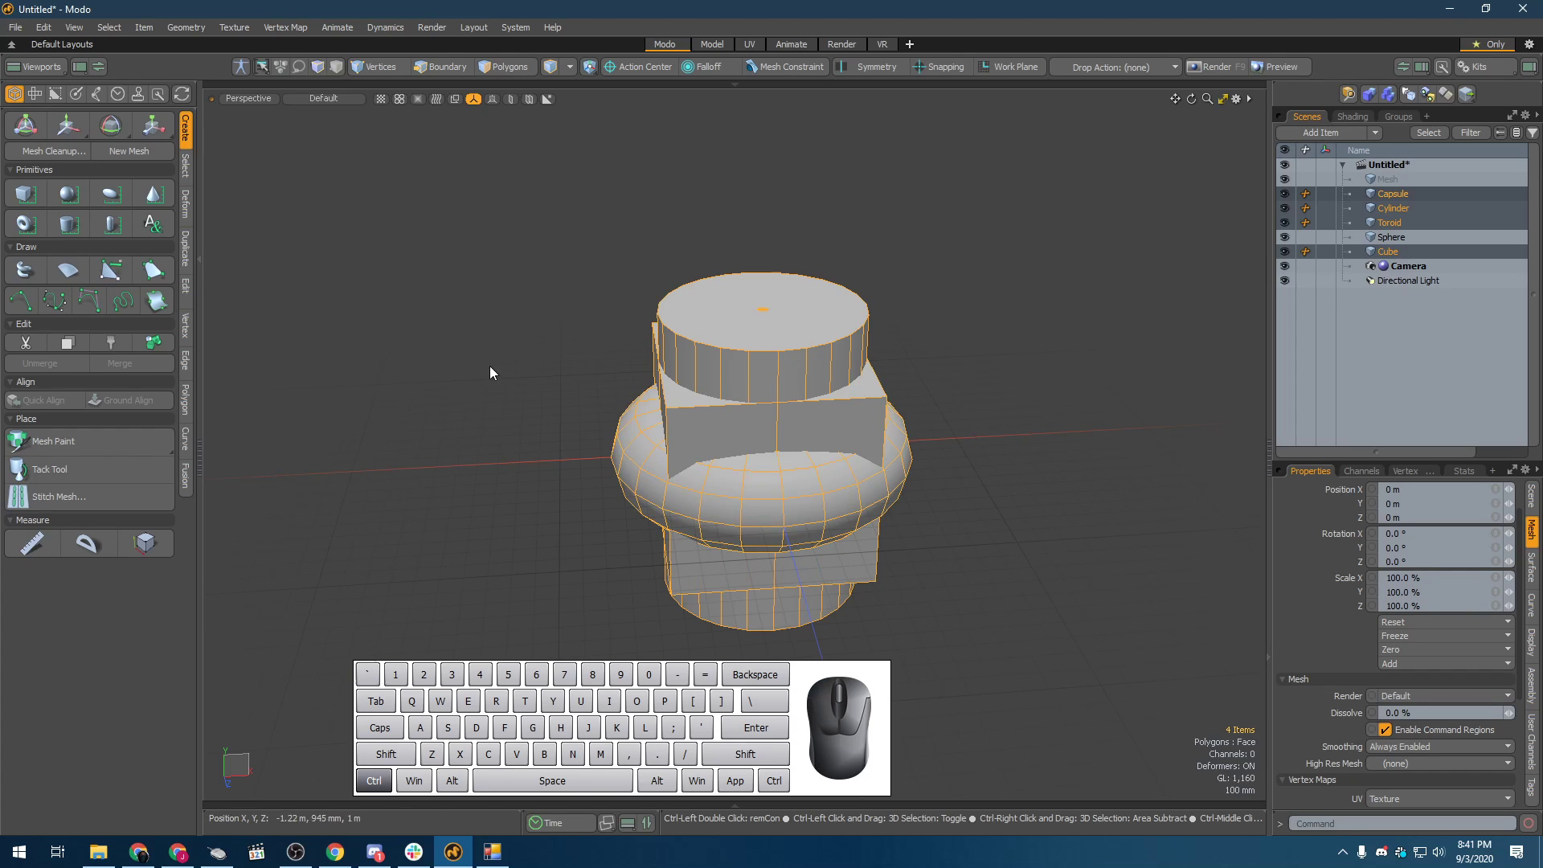
left_click(1051, 453)
left_click_drag(1051, 453, 1008, 441, "alt")
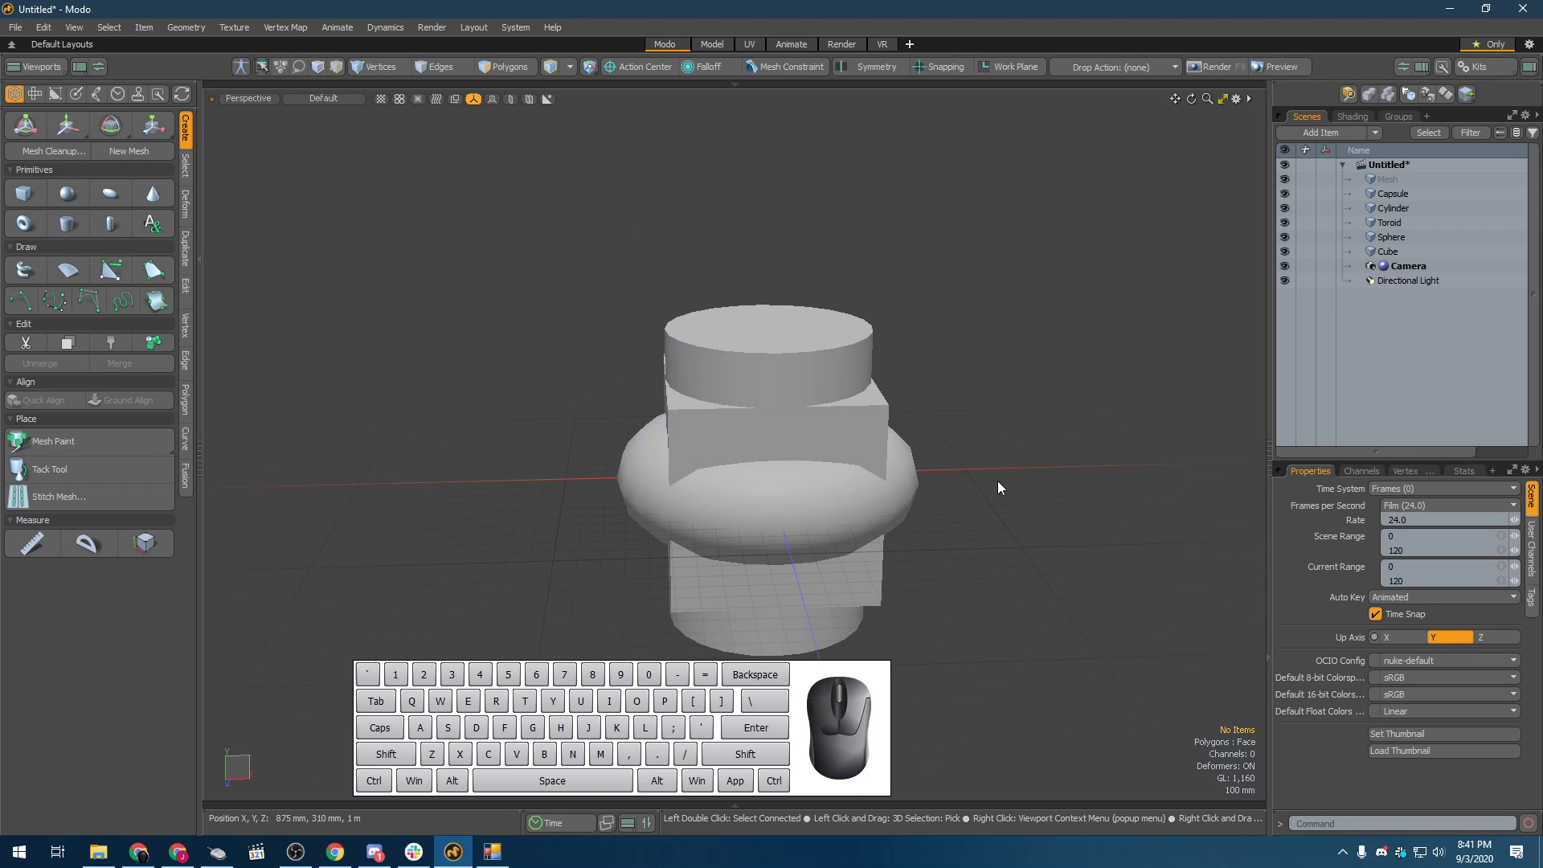
- Select the cube, the toroid and the cylinder one at a time in the viewport, clearing the selection in between
left_click(872, 467)
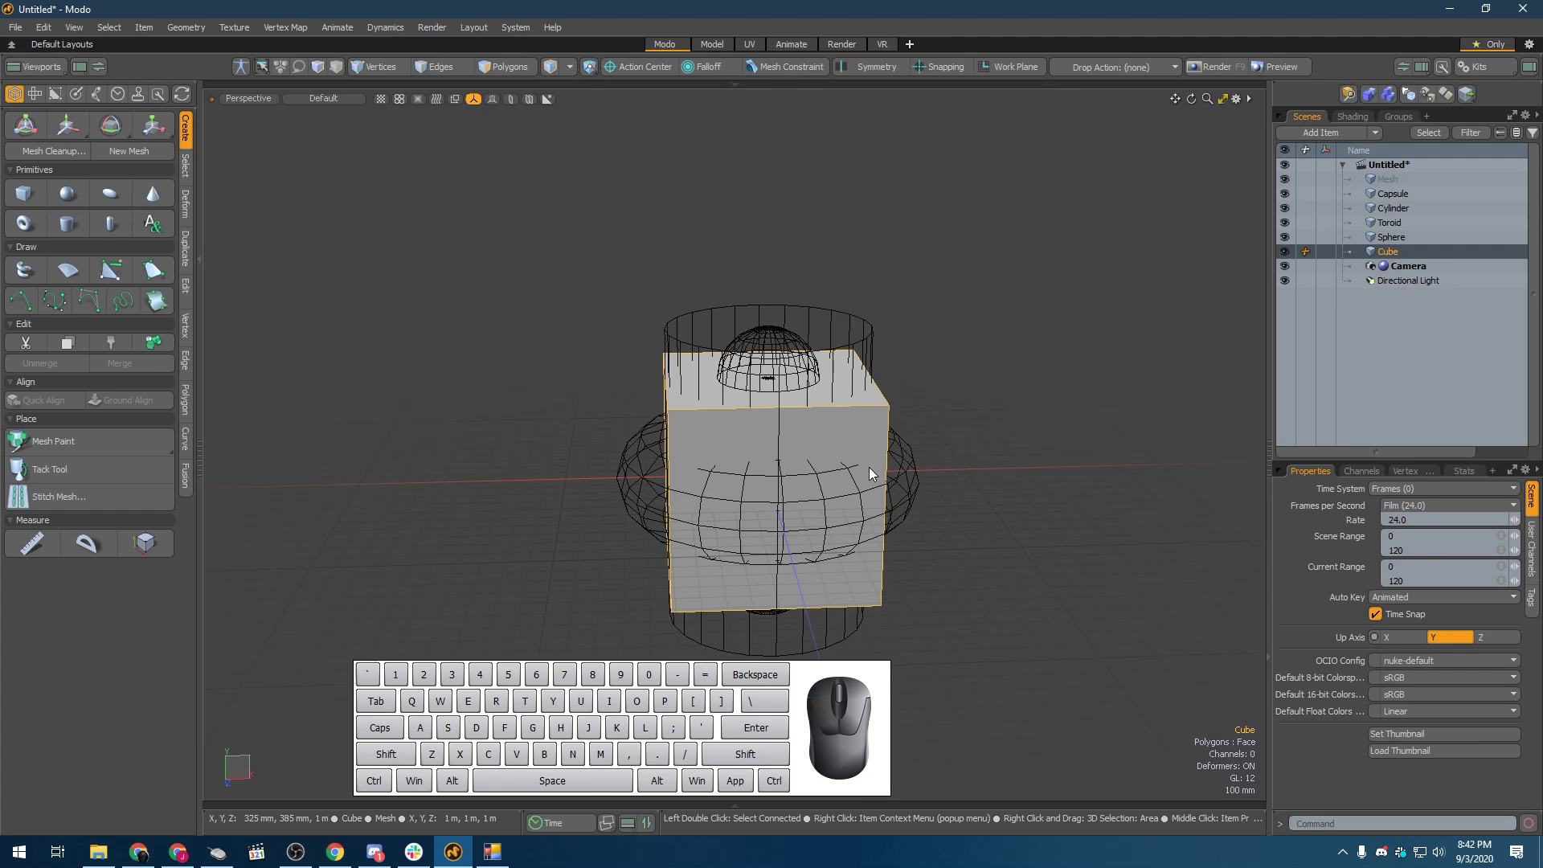
left_click(942, 451)
left_click(740, 471)
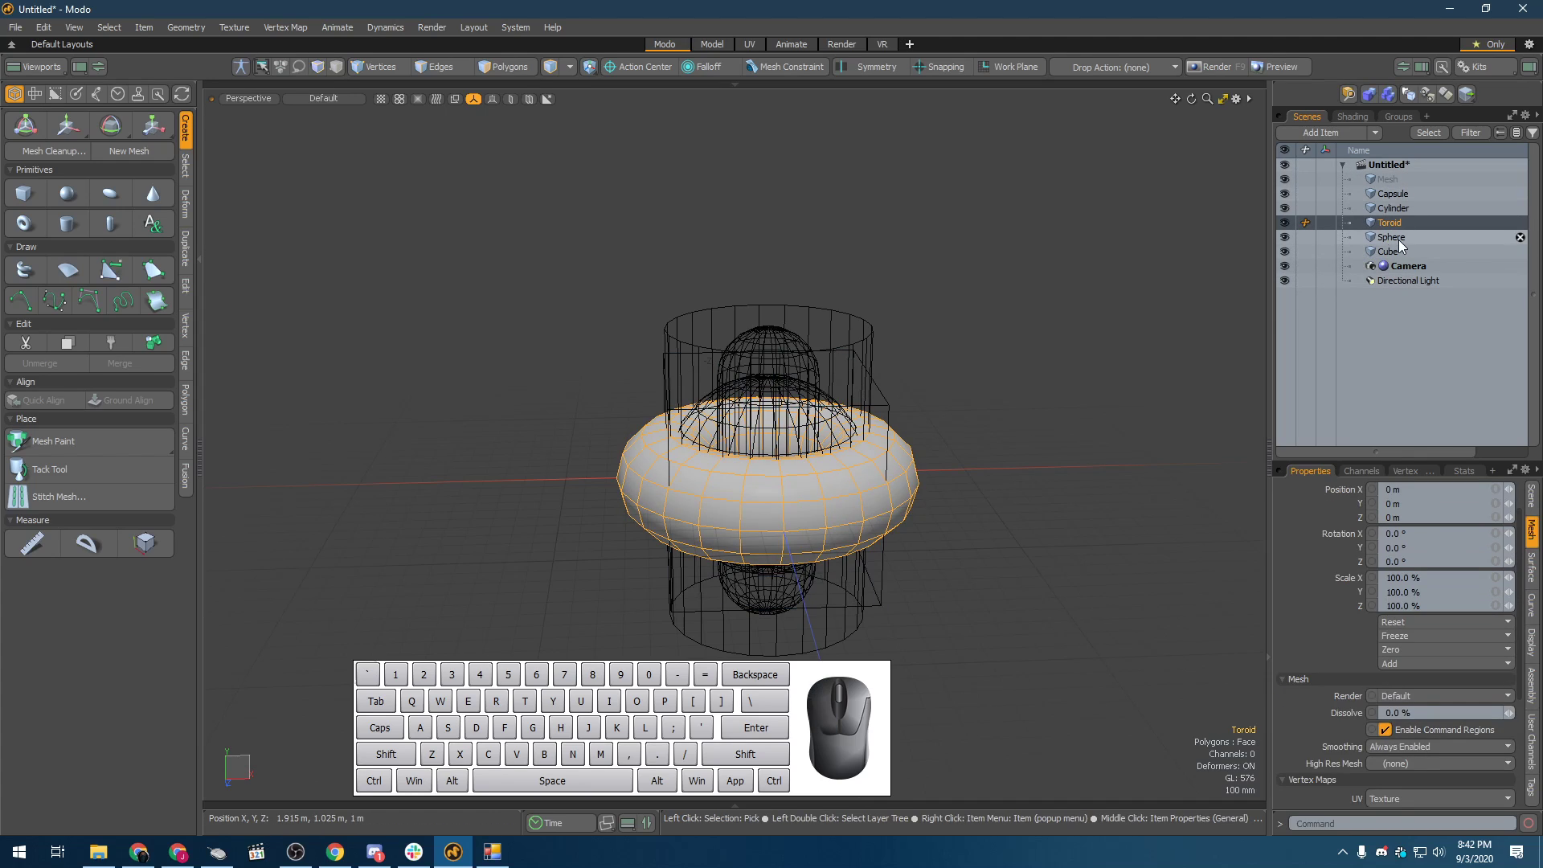
left_click(921, 247)
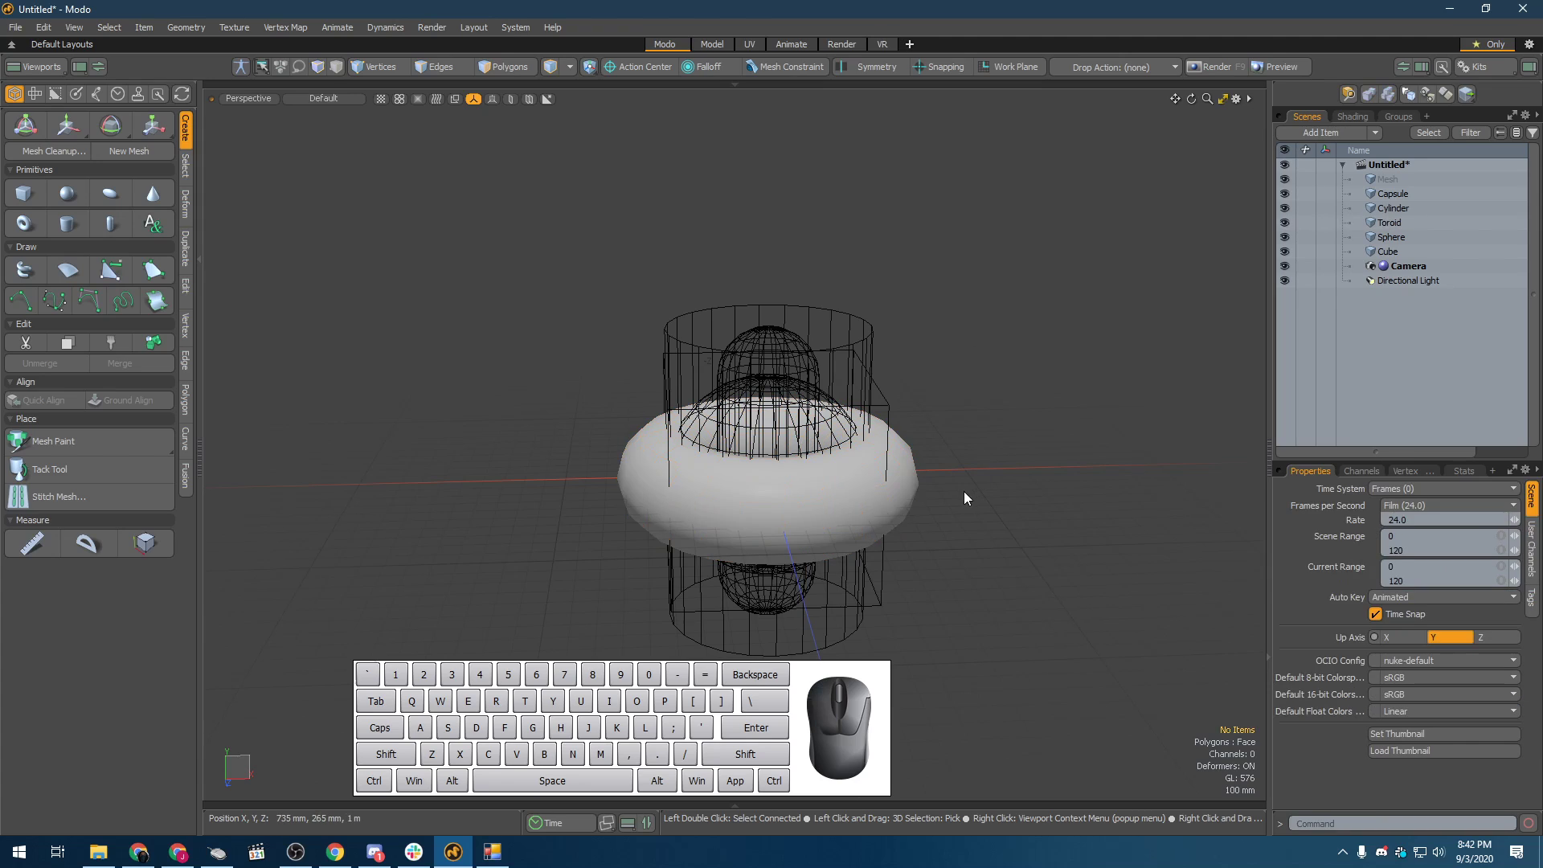
left_click_drag(985, 300, 966, 358, "alt")
left_click(860, 340)
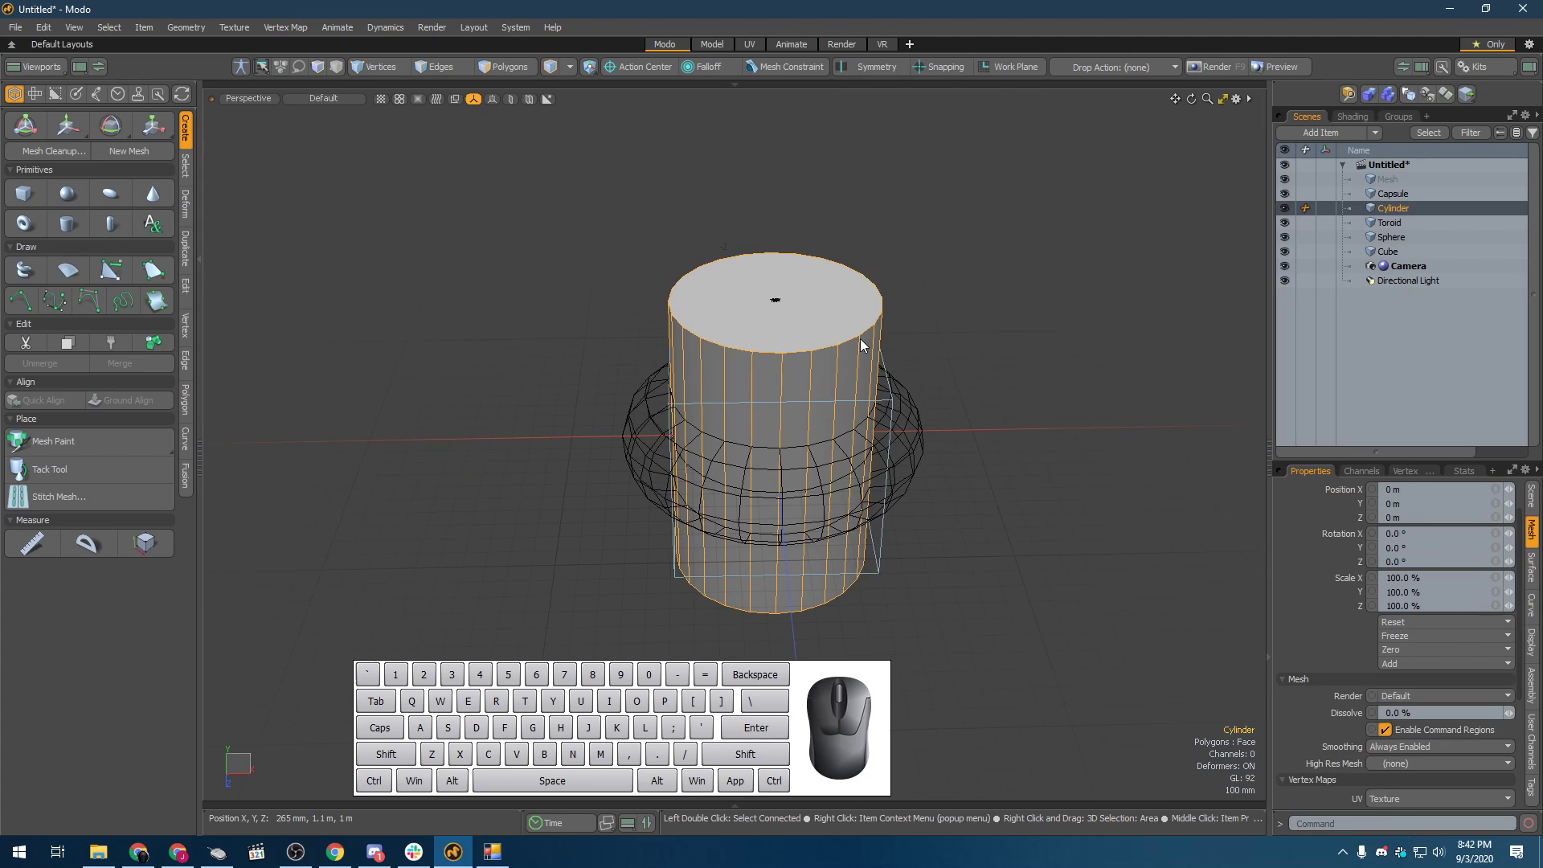
- Select the toroid in the viewport, clear the selection and select the toroid again
scroll(897, 411, "up", 4)
left_click_drag(896, 411, 924, 466, "alt")
scroll(924, 466, "down", 3)
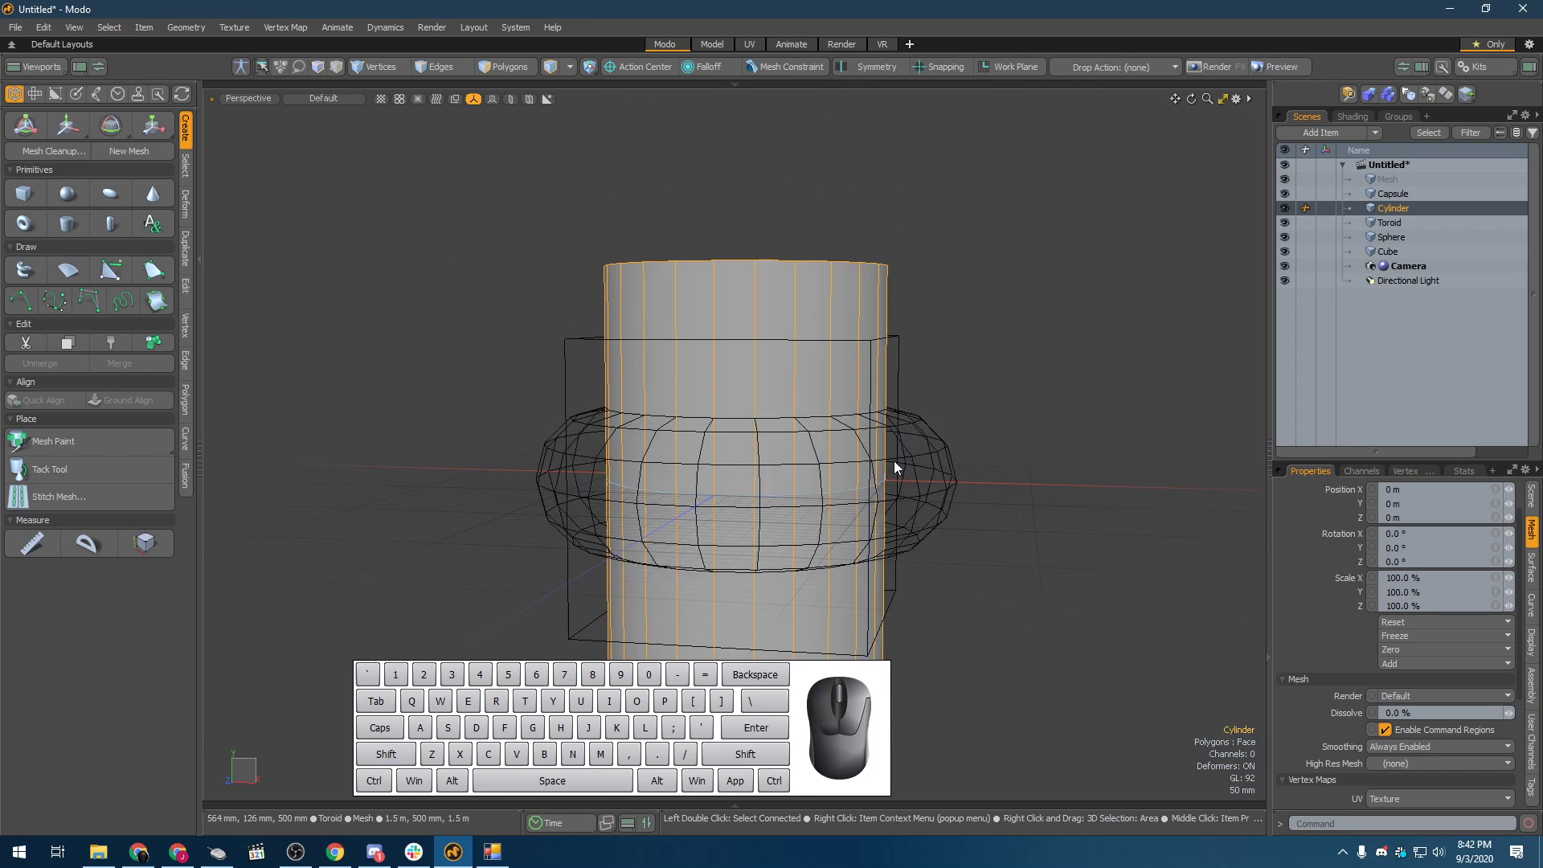
left_click(897, 377)
left_click(915, 406)
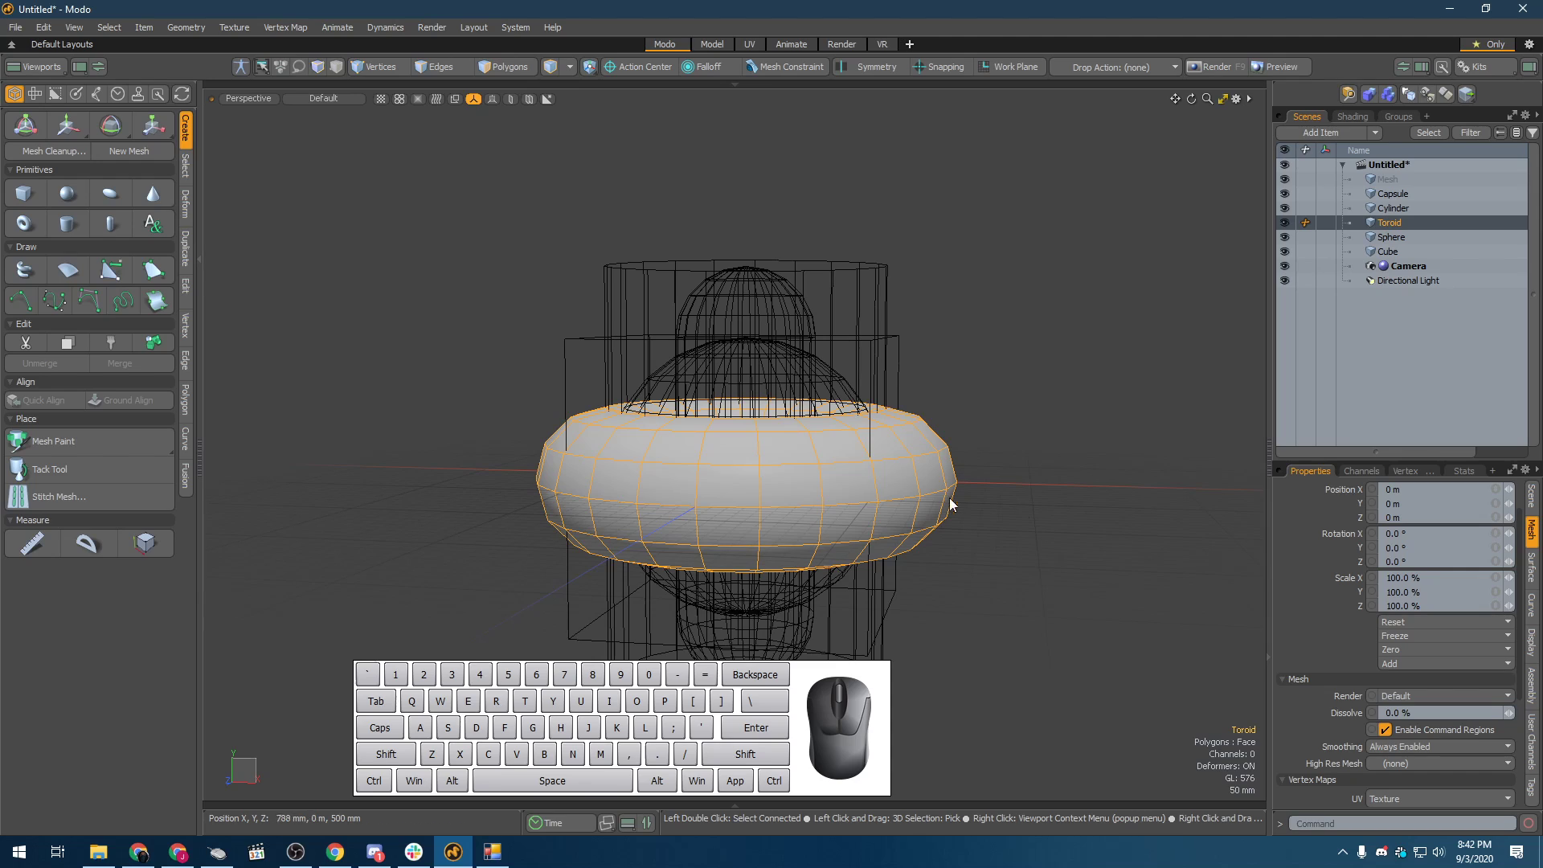
left_click(1056, 292)
left_click(921, 471)
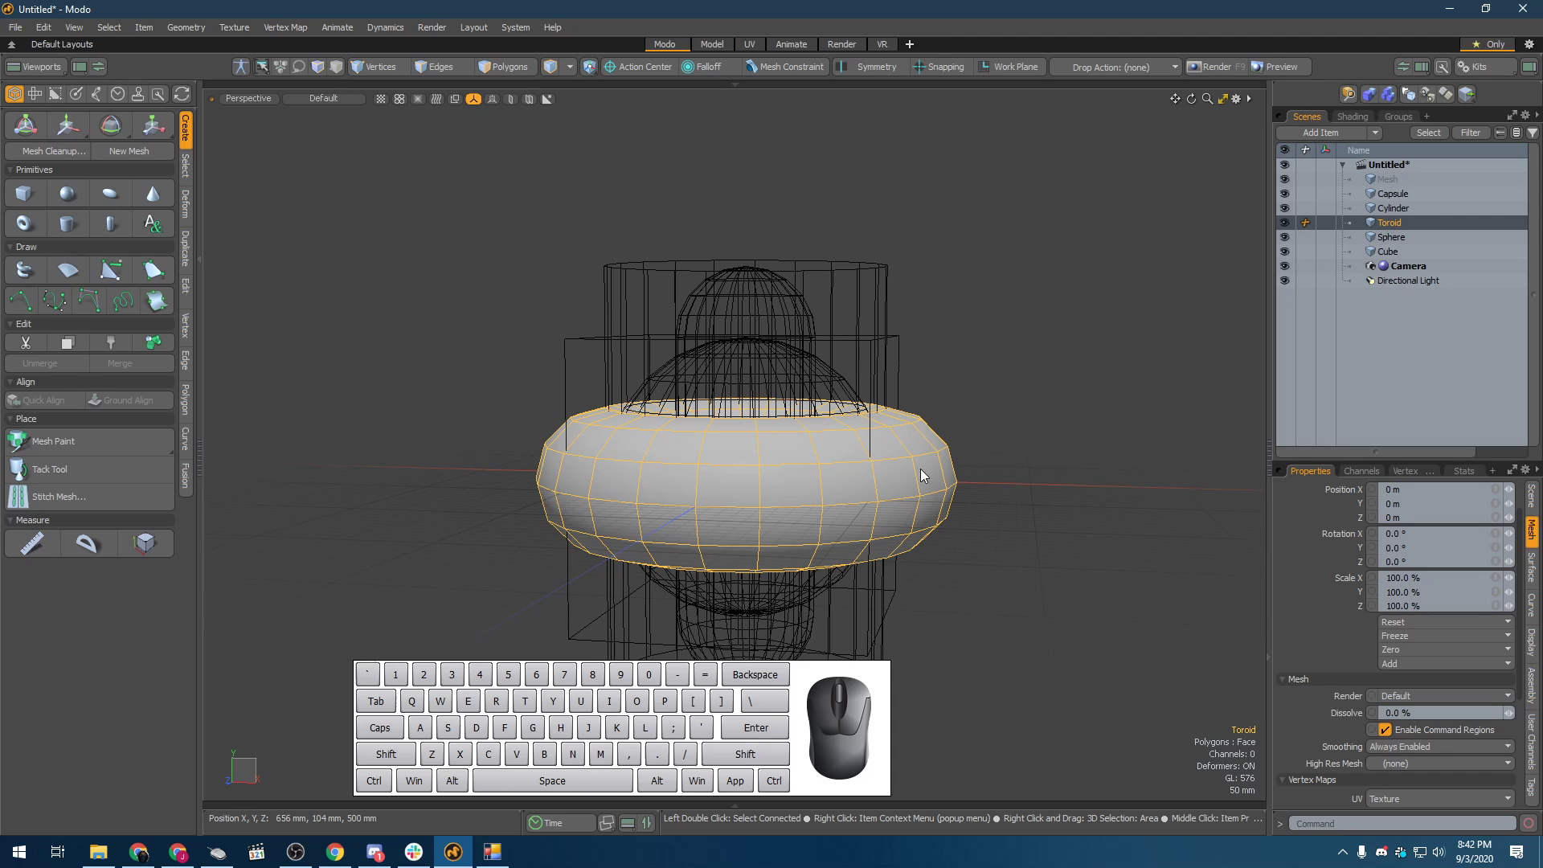
- Switch the perspective viewport's shading style to Wireframe and then to Solid
left_click(326, 98)
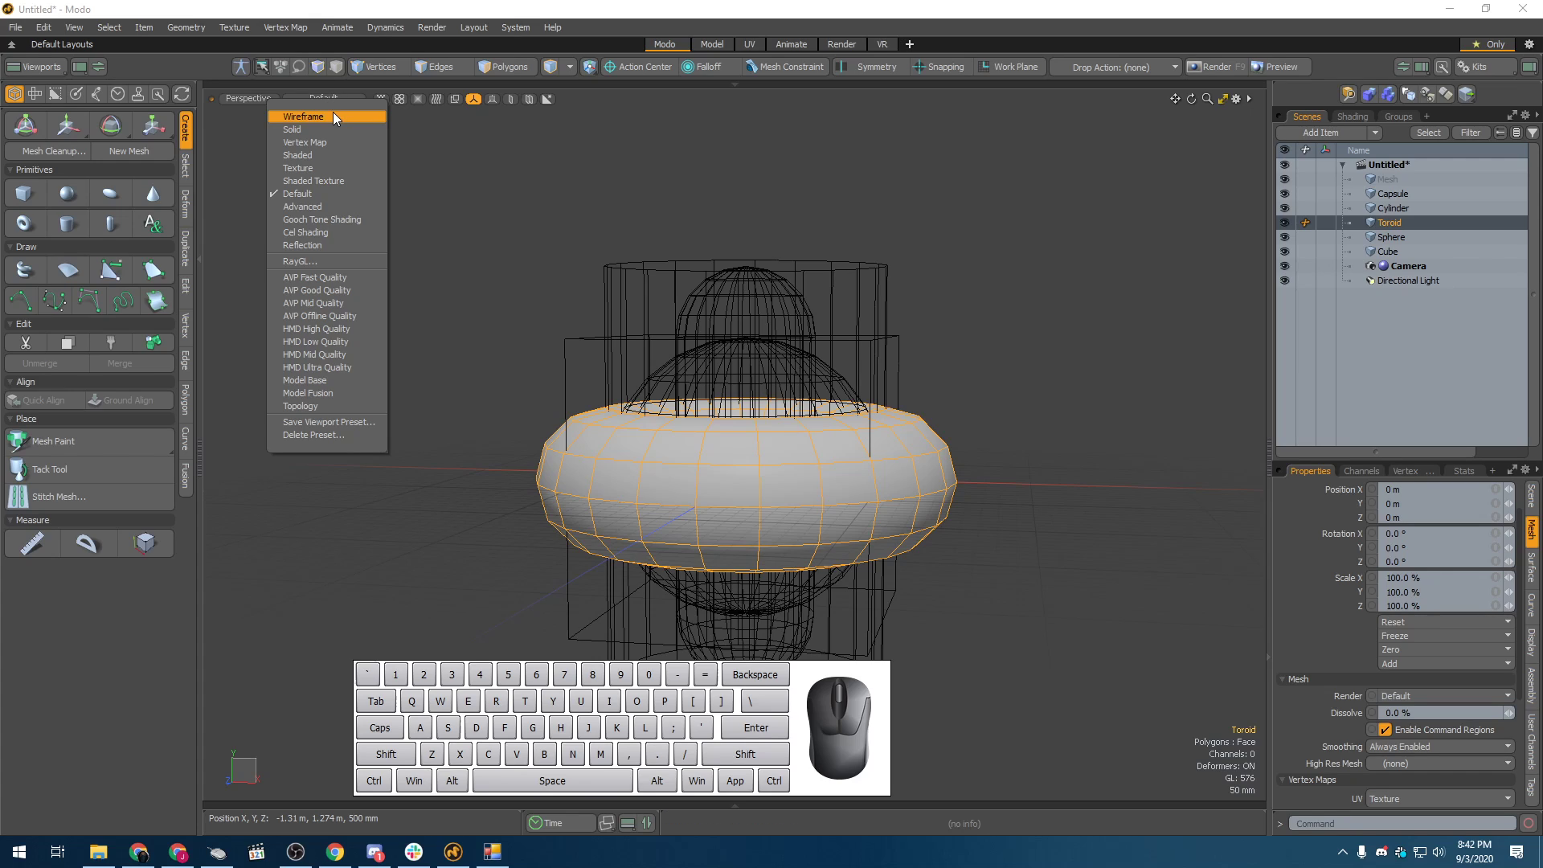
left_click(335, 115)
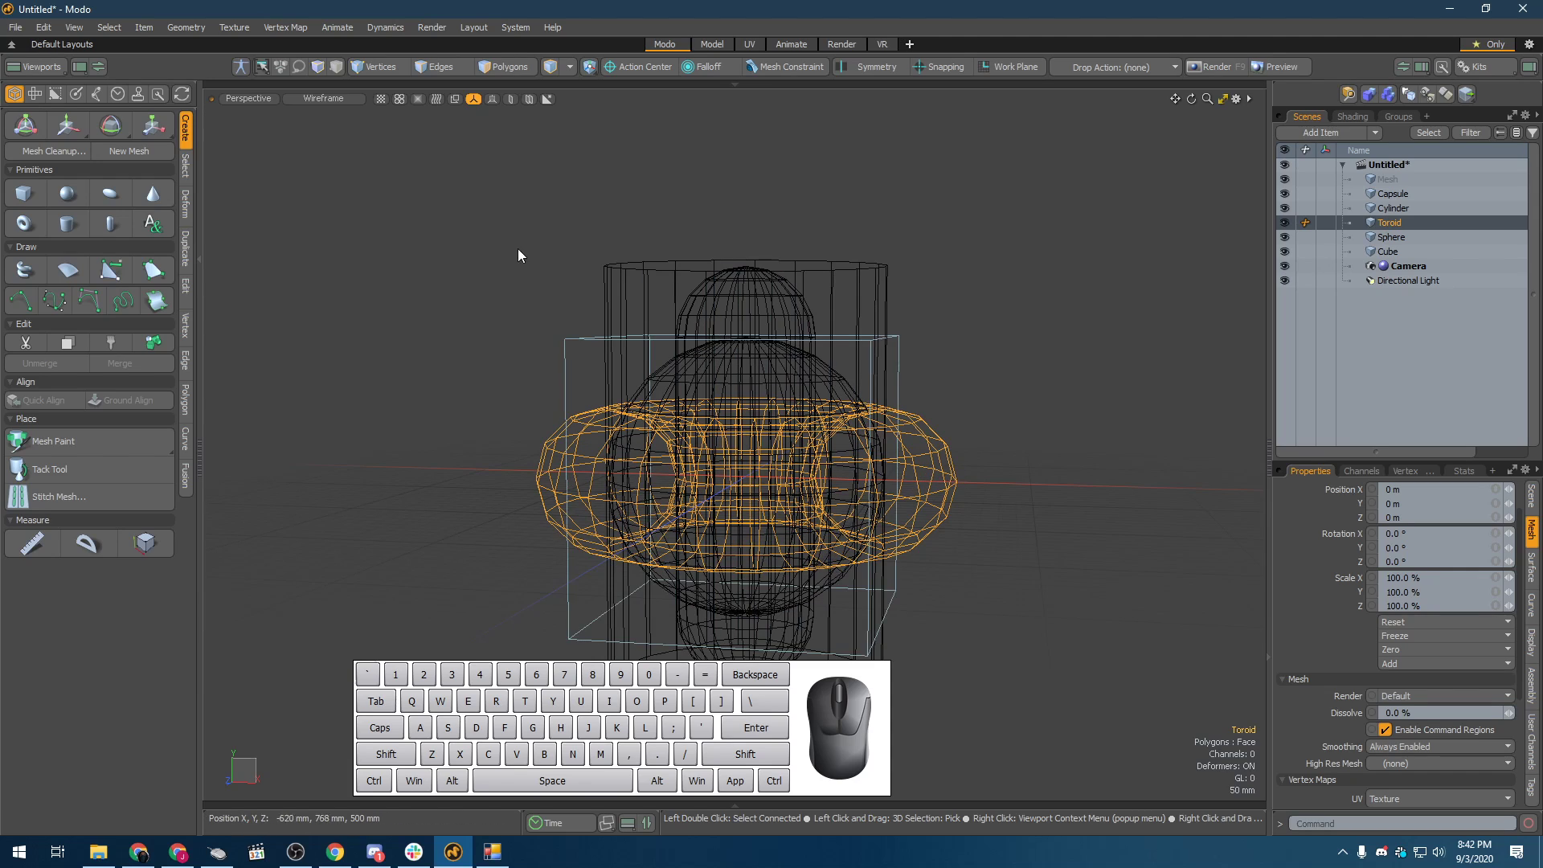
left_click(338, 96)
left_click(337, 129)
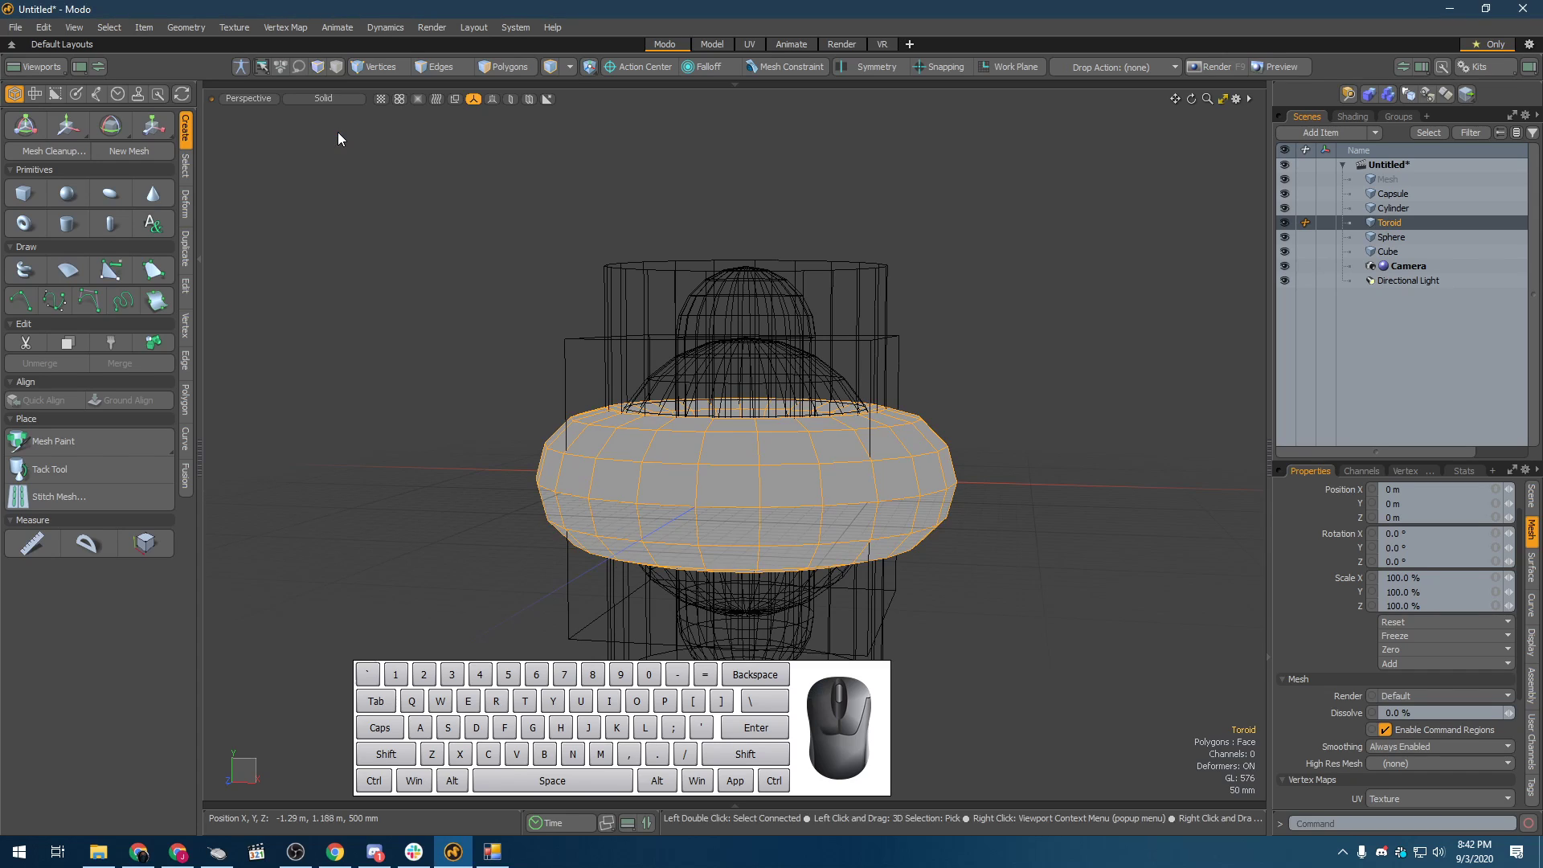
- Clear the toroid's selection and orbit the perspective view to look down on the solid-shaded toroid
left_click(1021, 359)
left_click(933, 519)
left_click(961, 566)
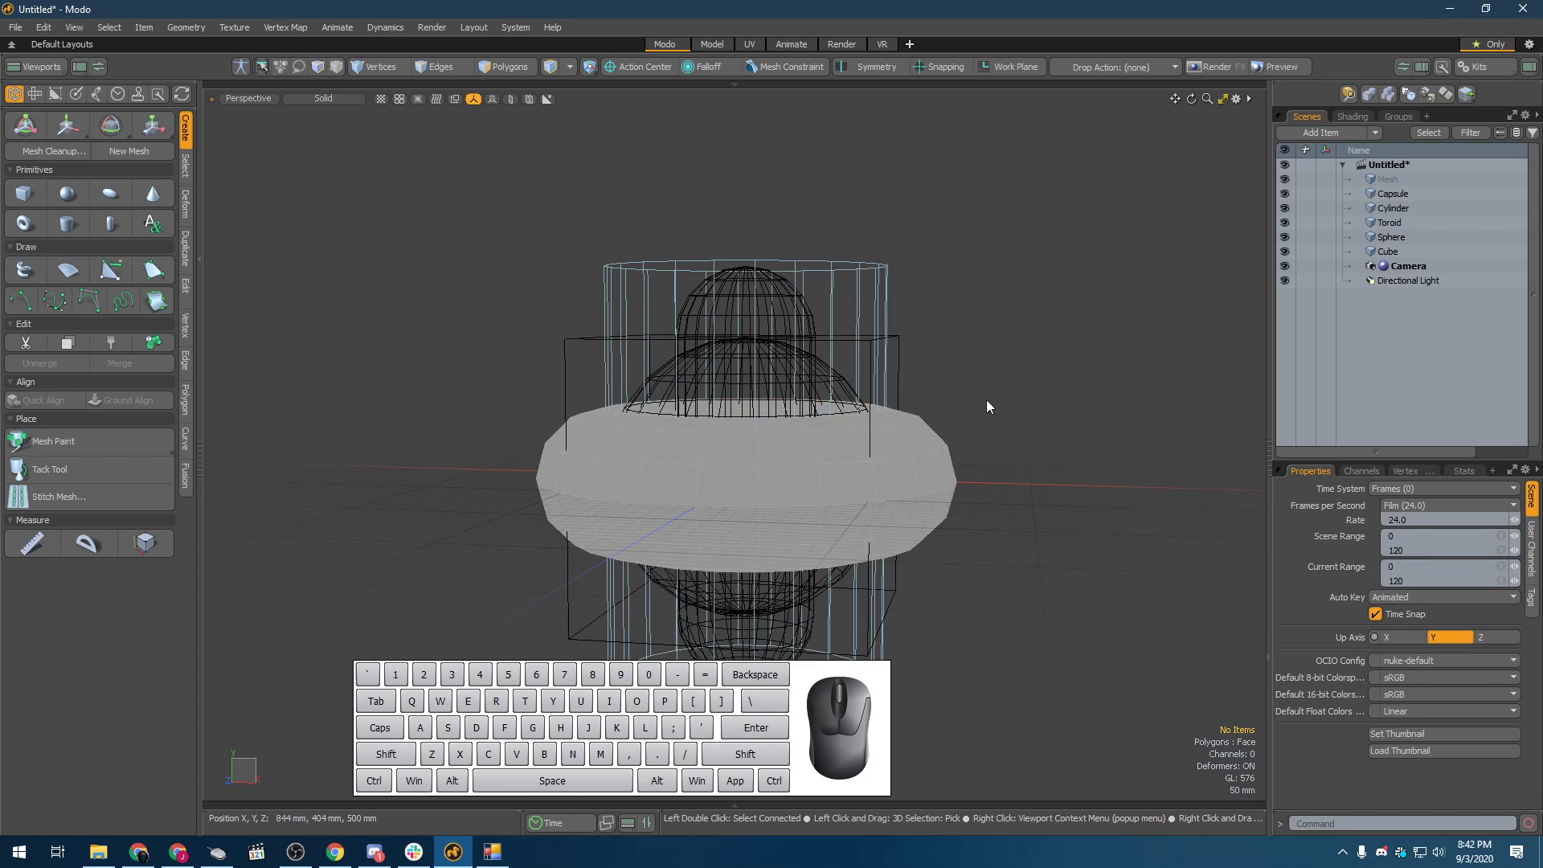
left_click_drag(978, 389, 993, 495, "alt")
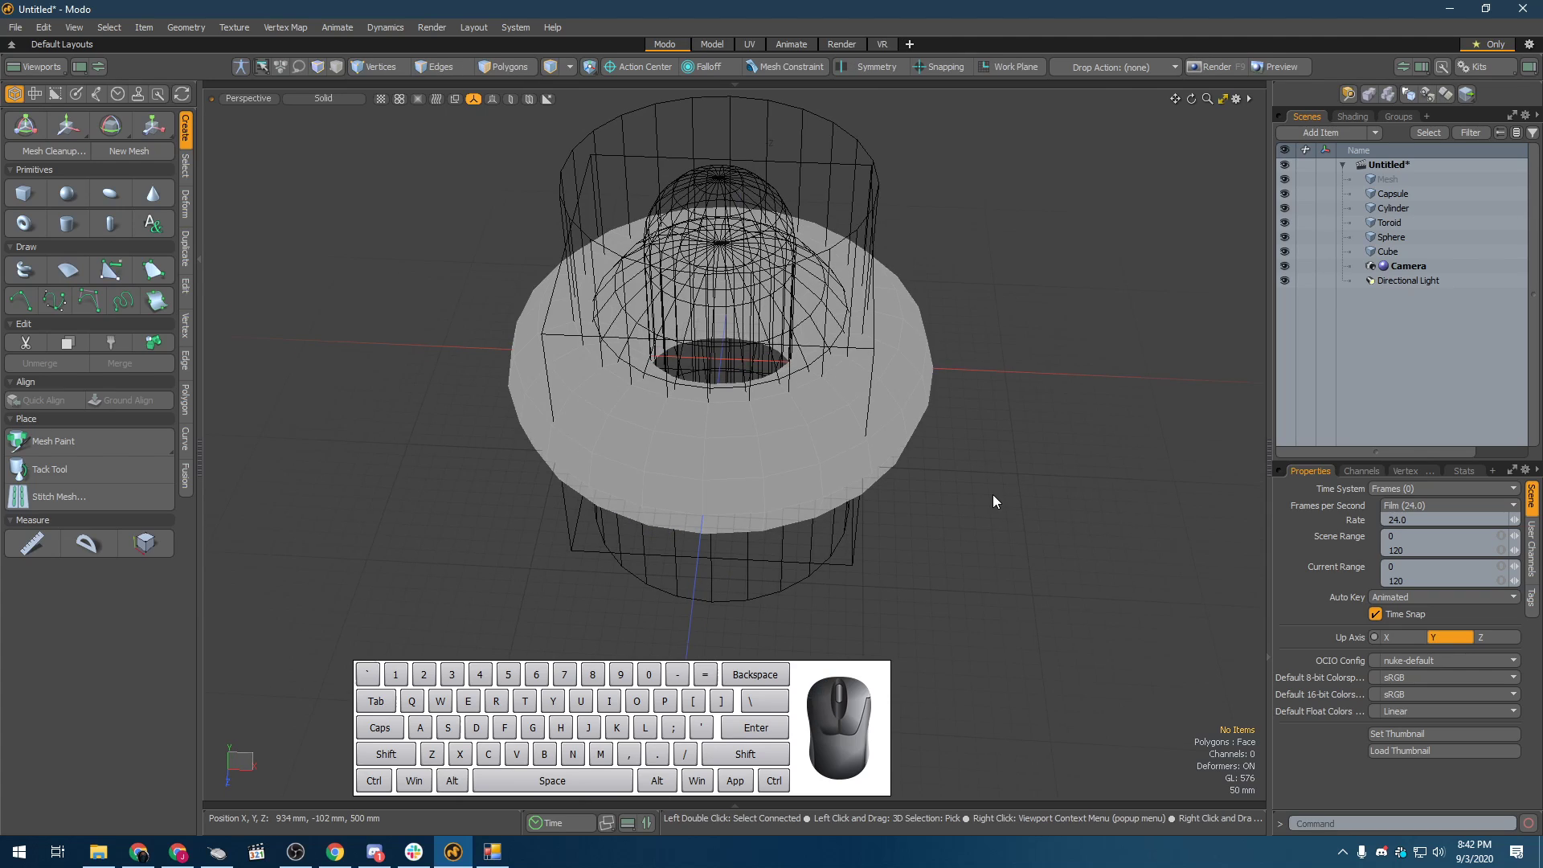
- Cycle the viewport's shading style through Vertex Map, Shaded, Texture and Shaded Texture to compare them
left_click(297, 98)
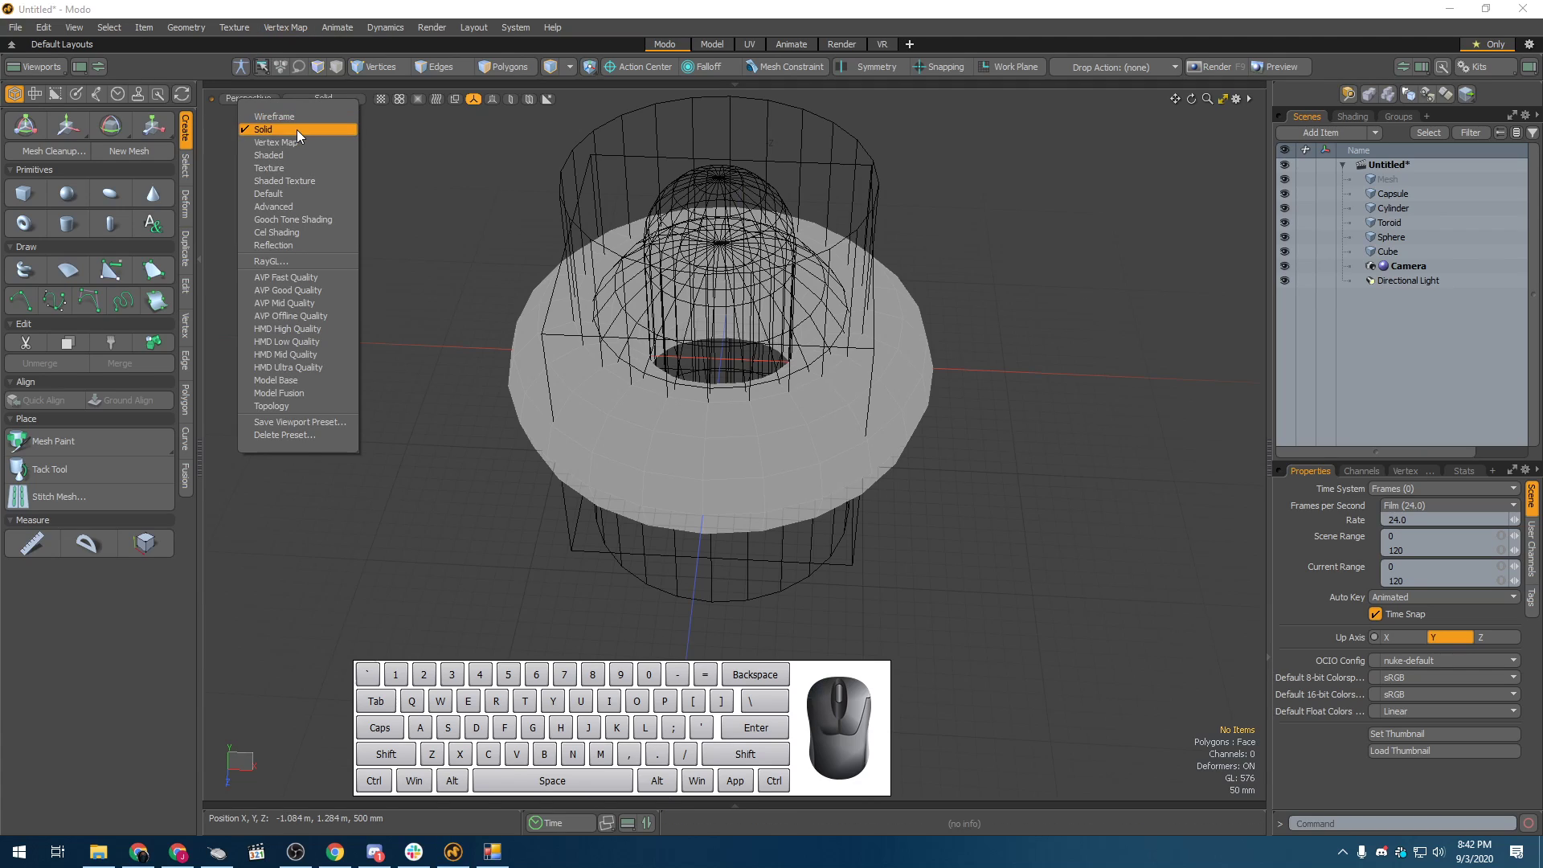
left_click(296, 141)
left_click(318, 98)
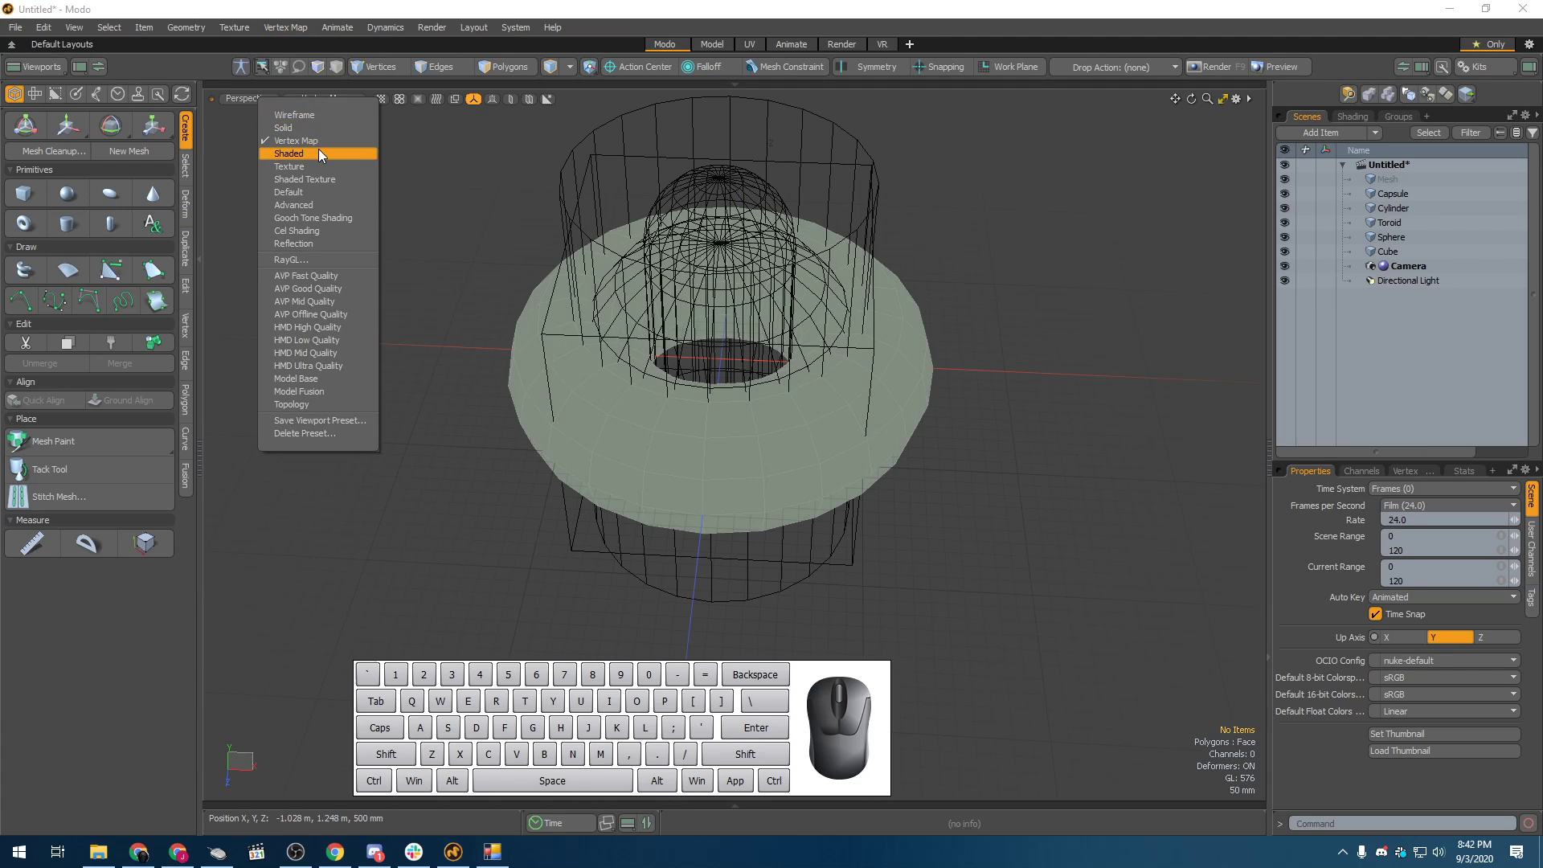
left_click(319, 152)
left_click(321, 98)
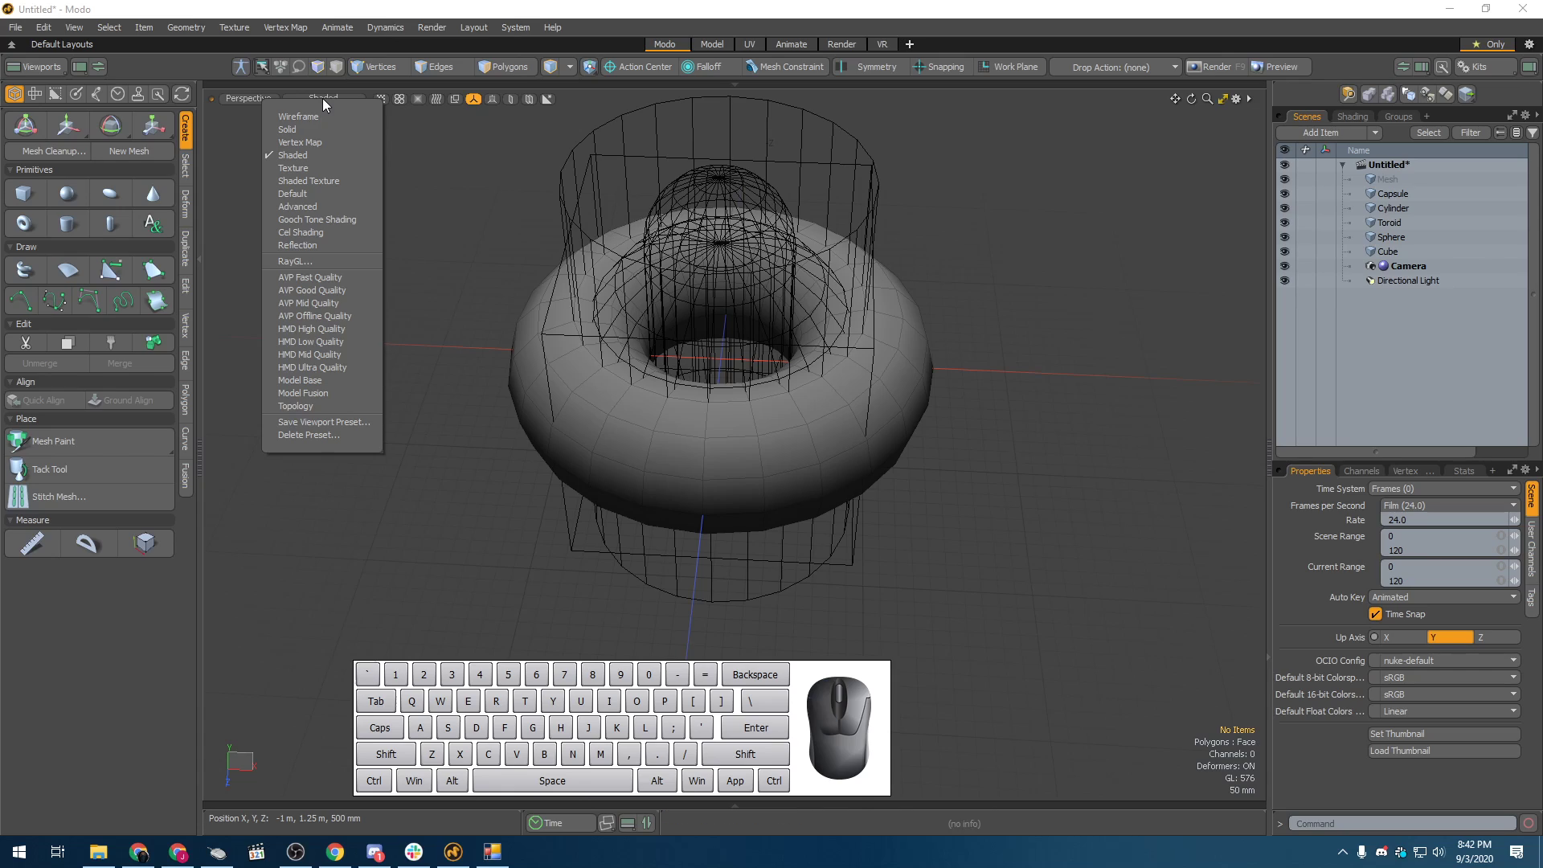
left_click(315, 169)
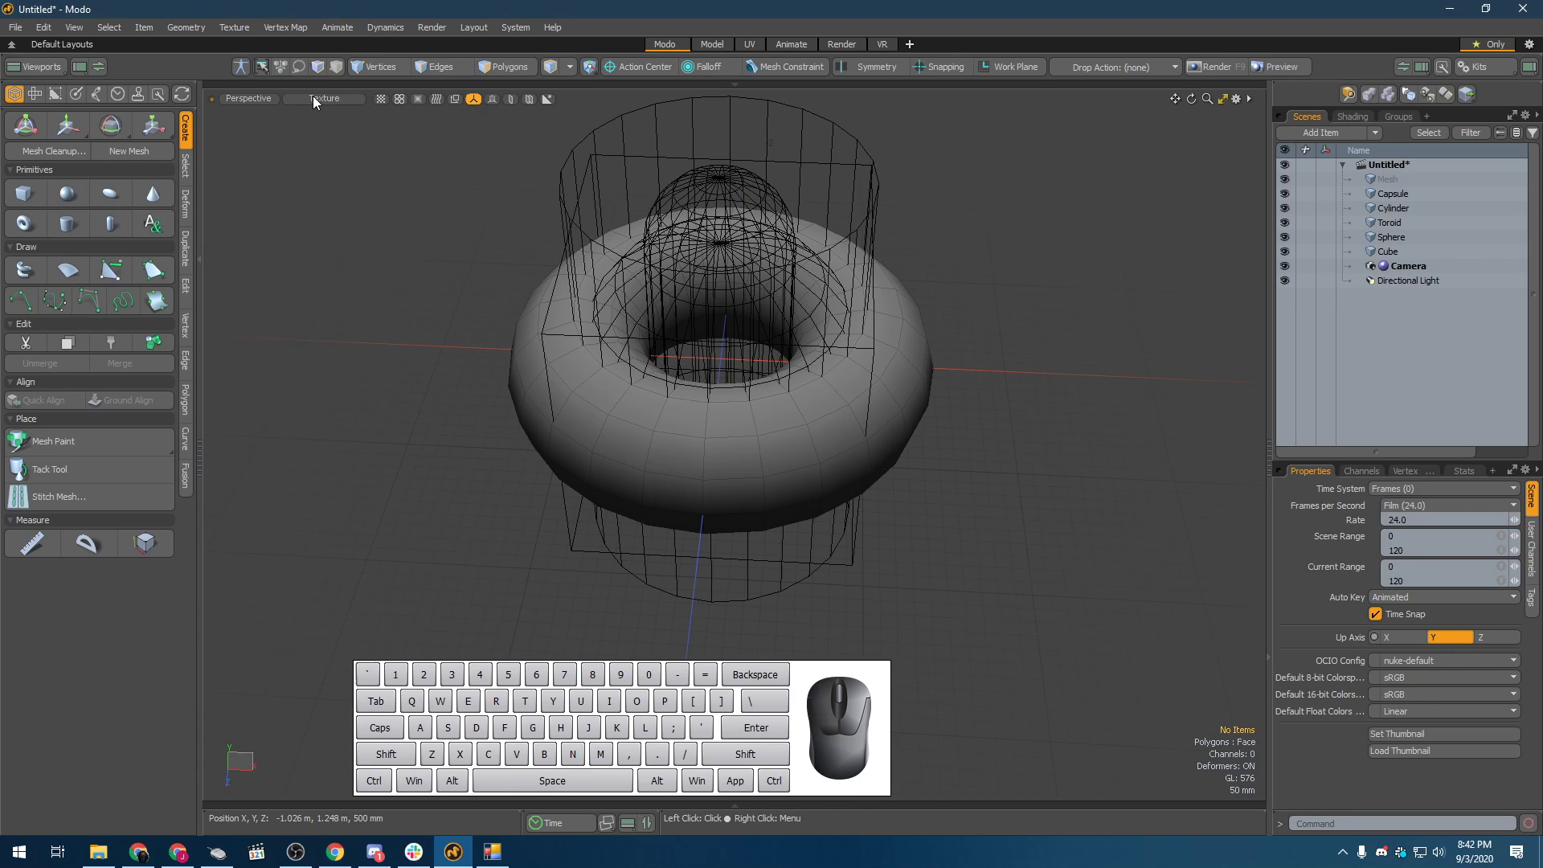
left_click(312, 96)
left_click(311, 178)
- Preview the Advanced shading style in the viewport and return it to Default
left_click(299, 99)
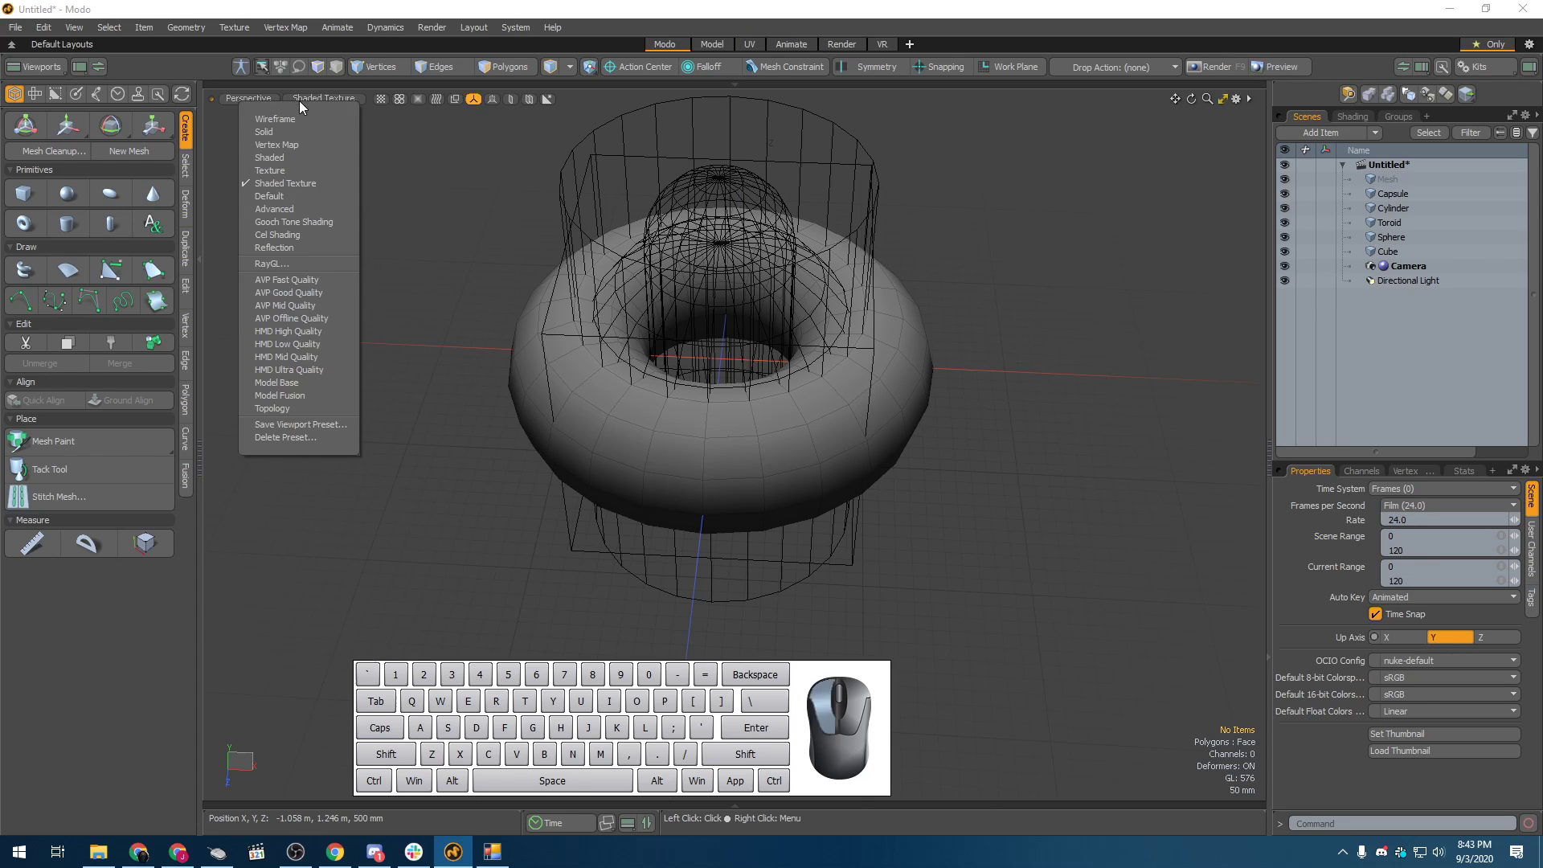
left_click(271, 210)
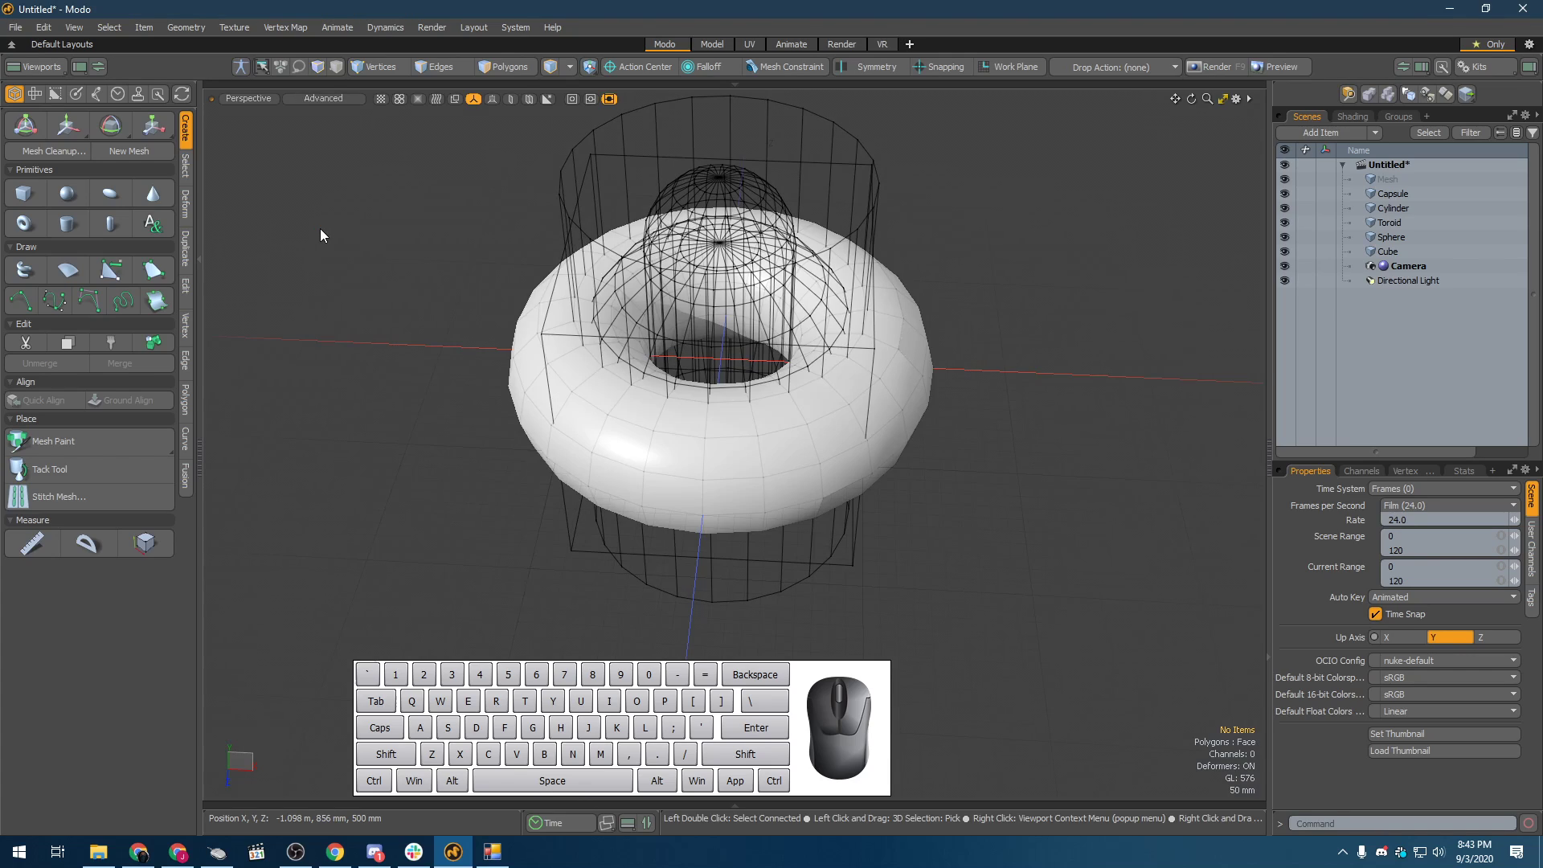
left_click(334, 95)
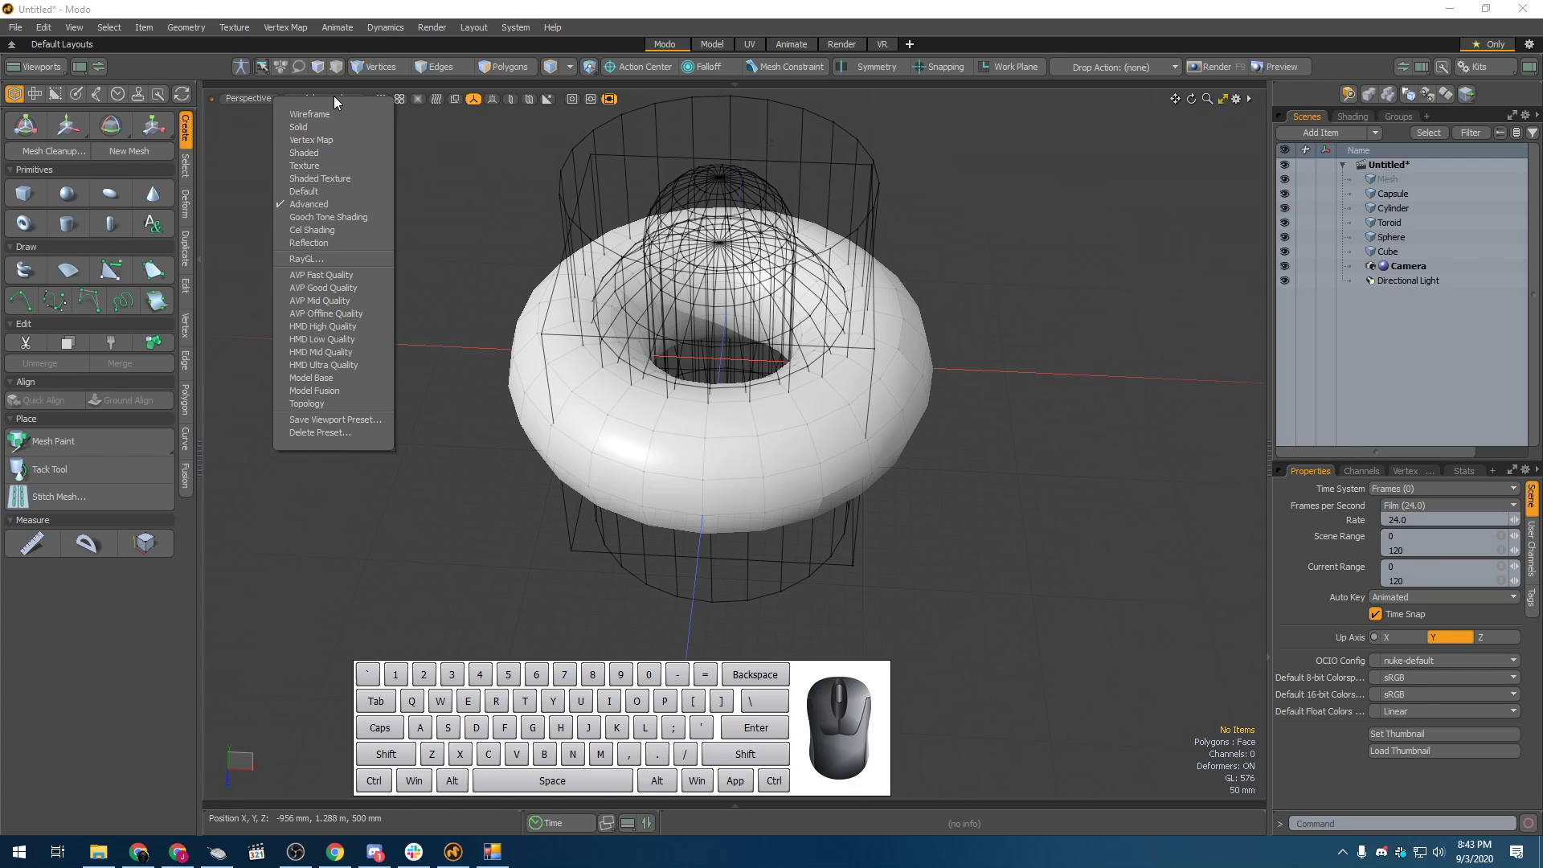
left_click(331, 188)
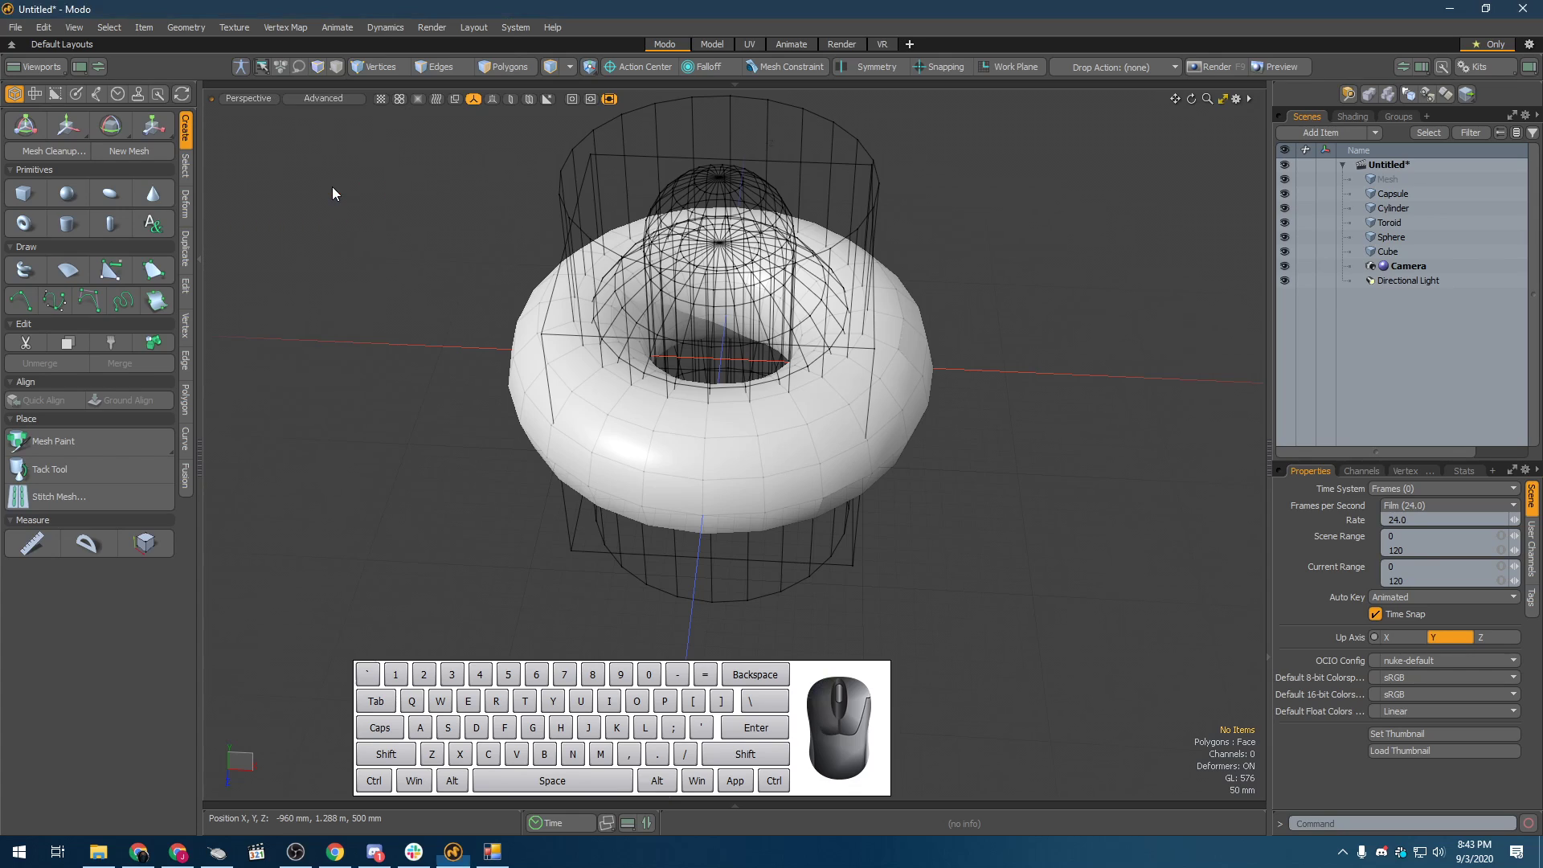
- Select the capsule in the viewport, view it from another angle and clear the selection
left_click_drag(422, 406, 673, 336, "alt")
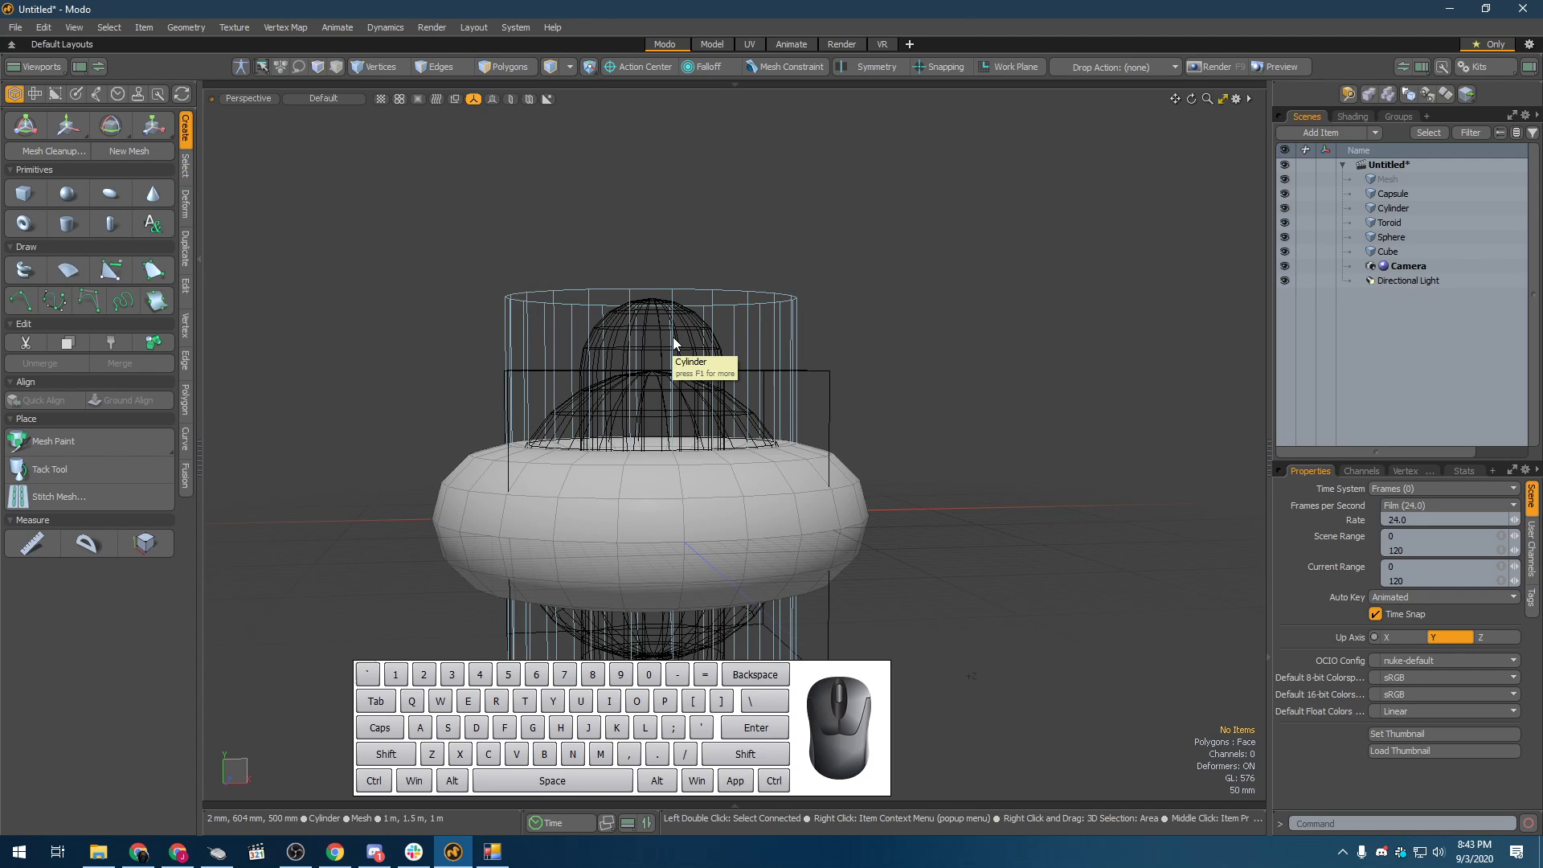
left_click(673, 336)
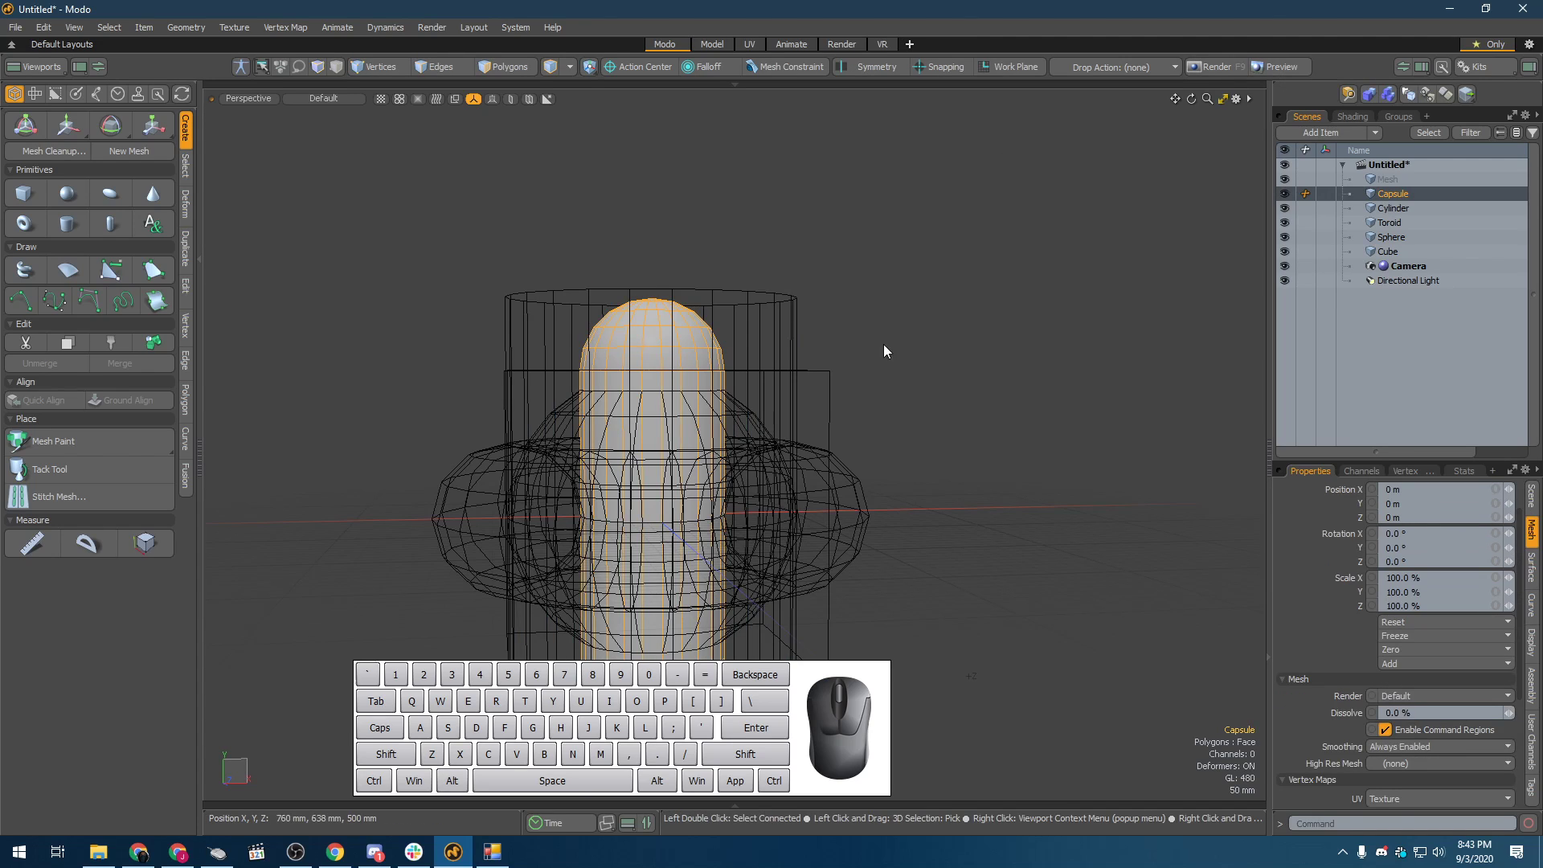
left_click_drag(884, 344, 1088, 360, "alt")
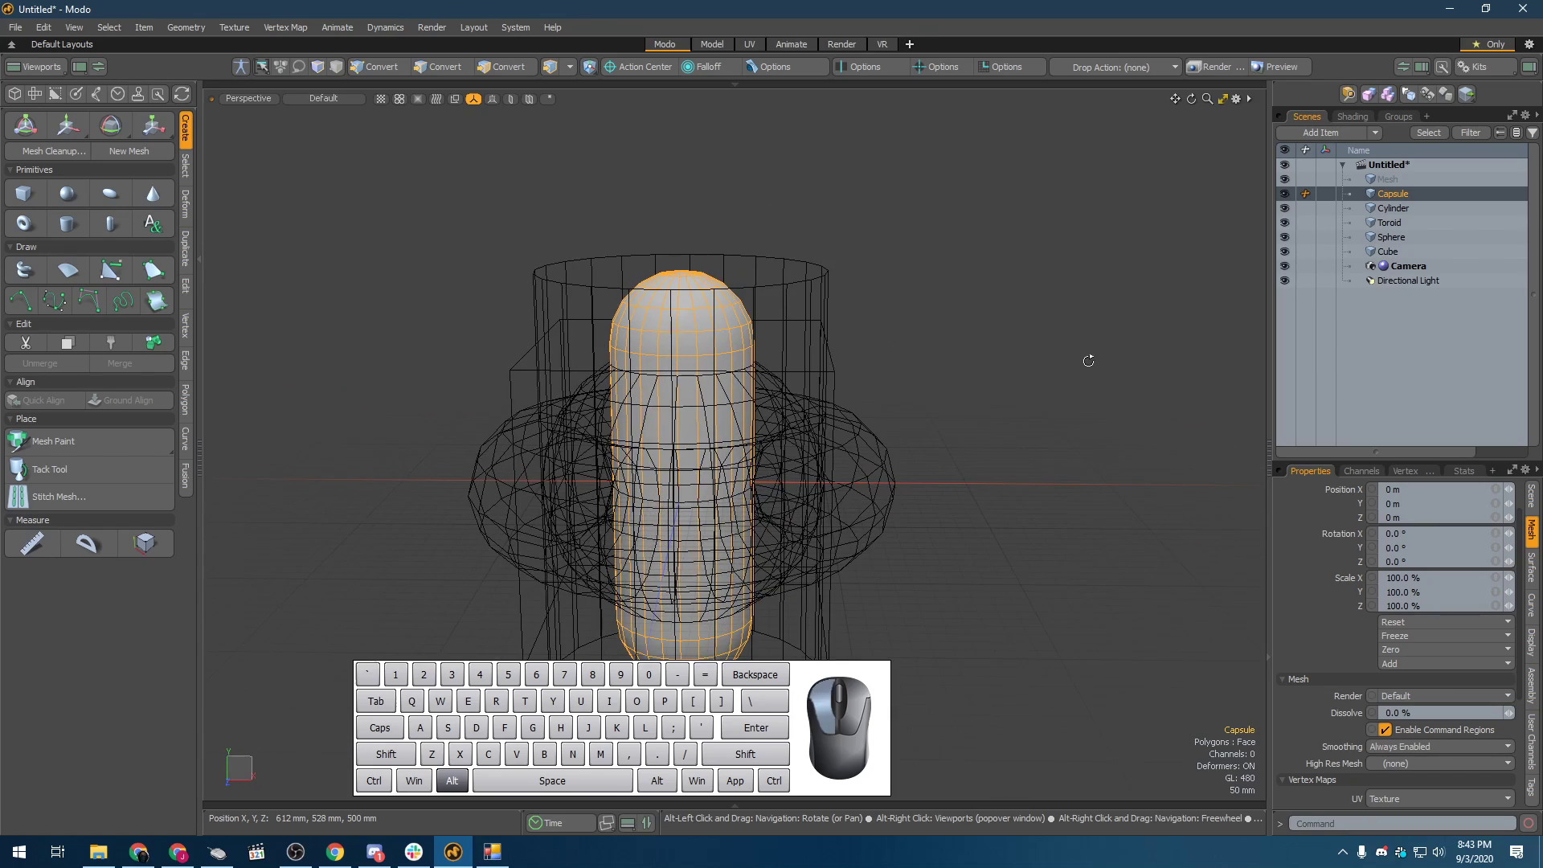
left_click(603, 166)
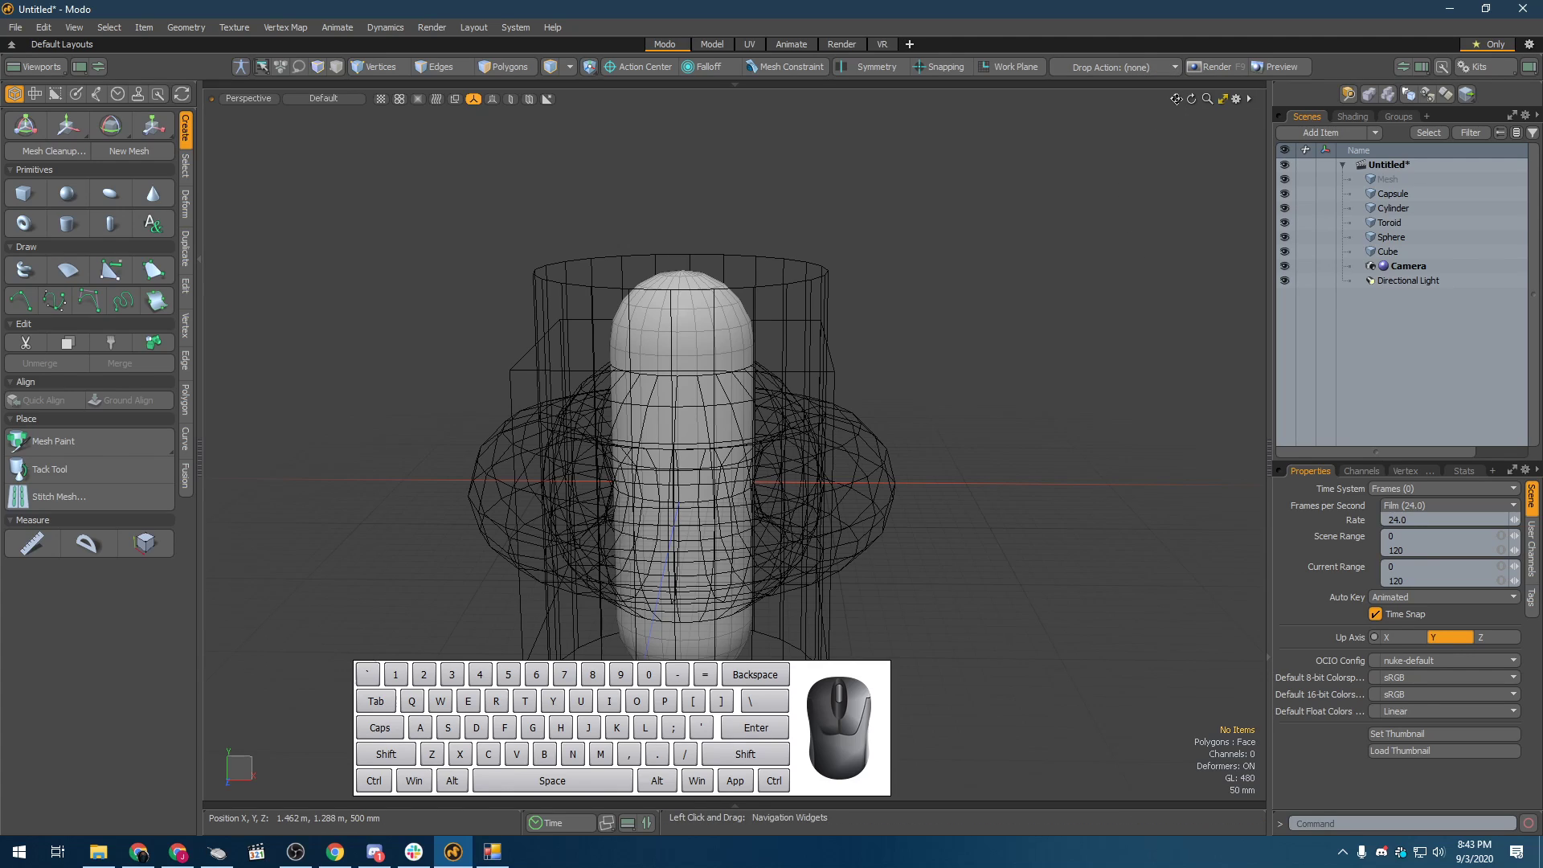
- Pan, orbit and zoom the perspective view, trying the viewport's navigation widgets
mouse_move(1176, 98)
left_mouse_down()
mouse_move(1176, 83)
mouse_move(1176, 105)
left_mouse_up()
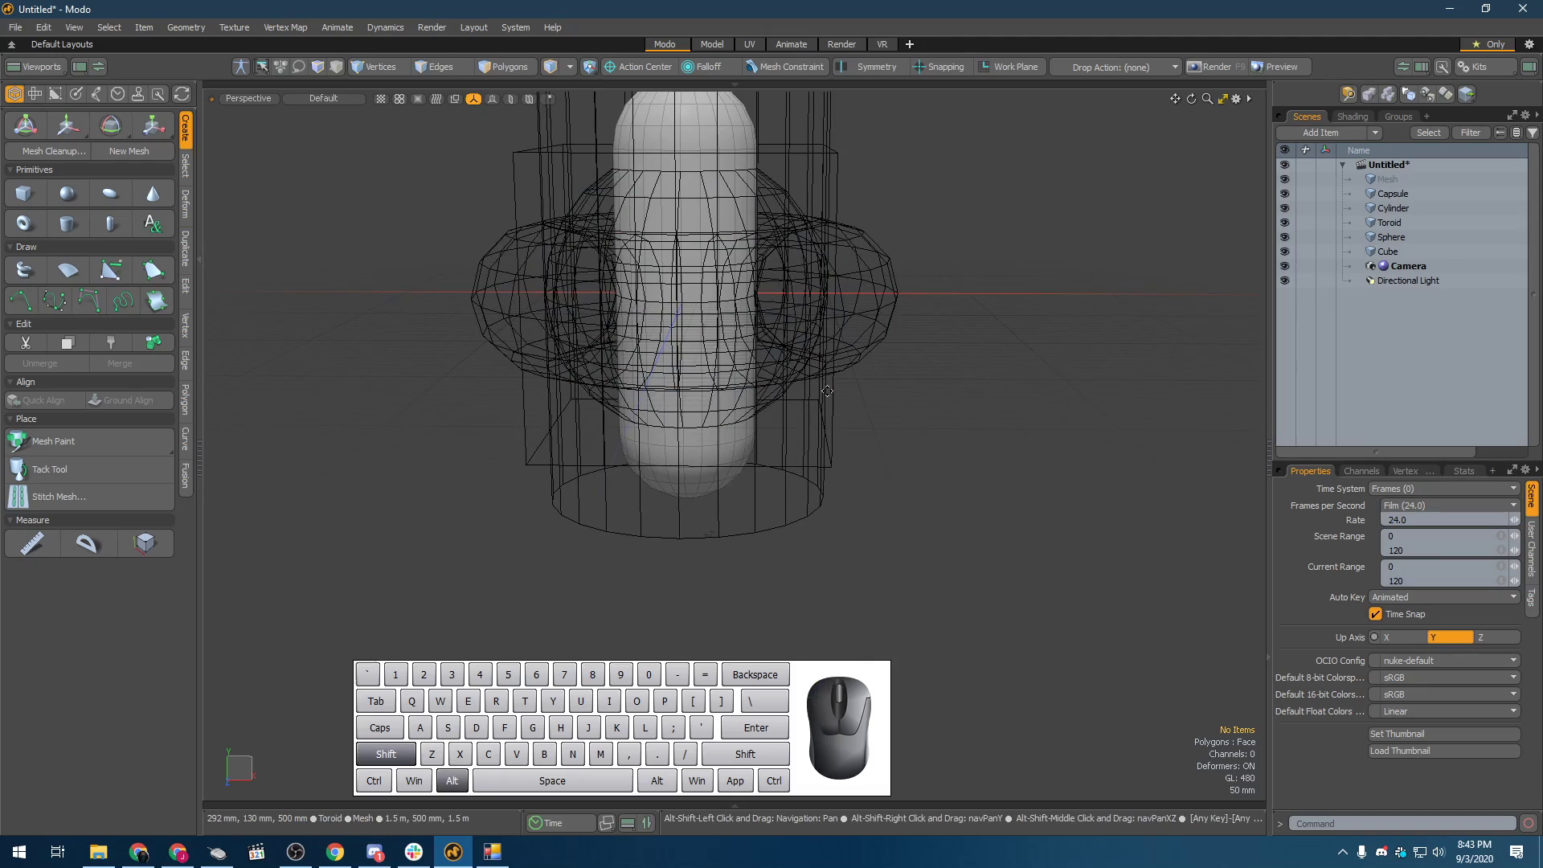
left_click_drag(843, 363, 895, 449, "alt+shift")
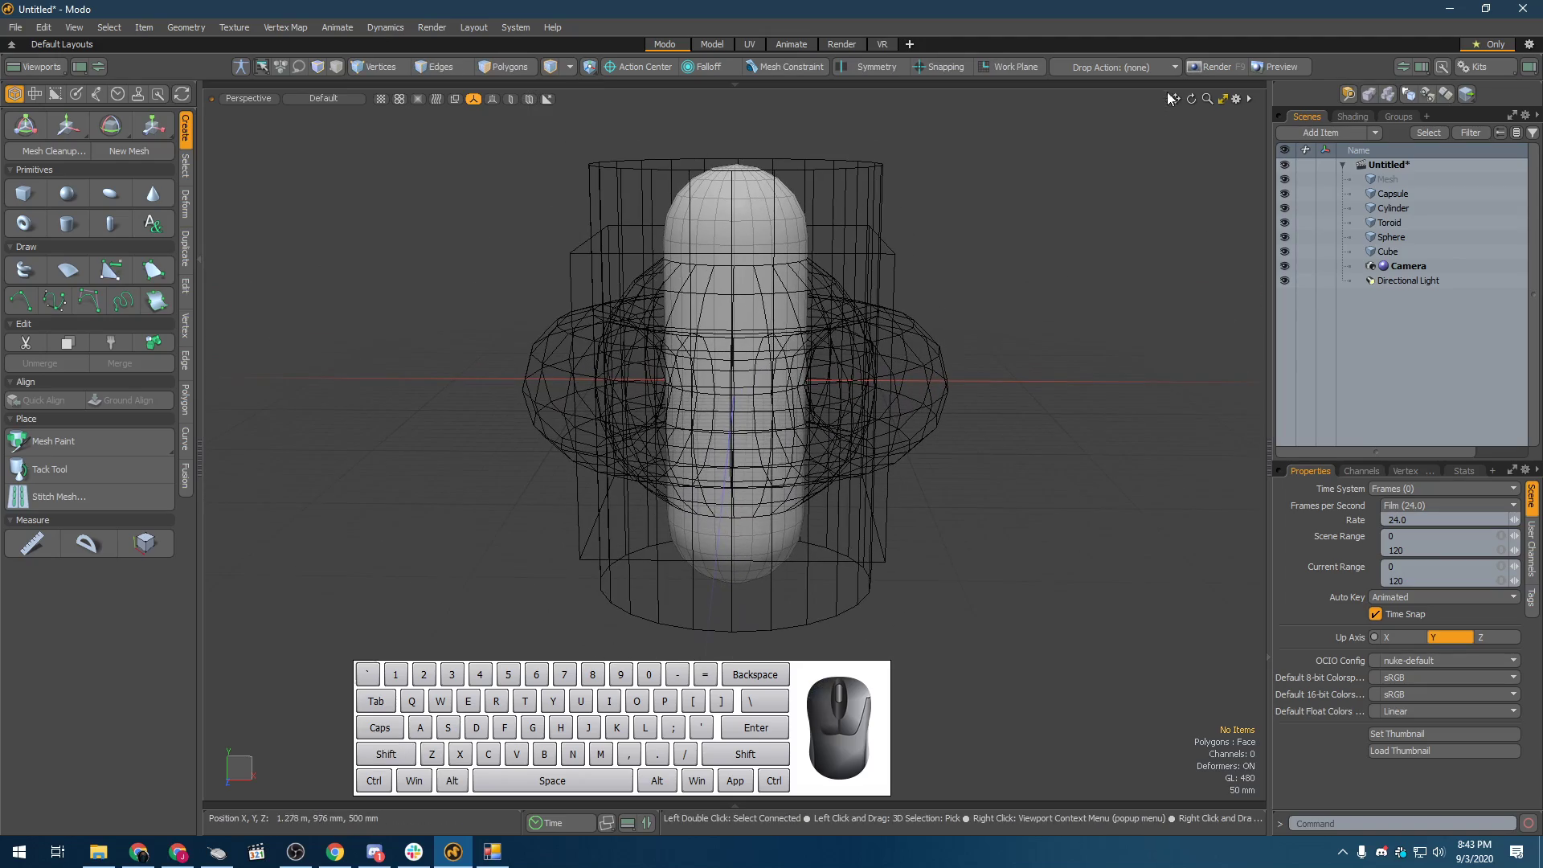
left_click_drag(1190, 98, 852, 311)
left_click_drag(1206, 98, 1243, 102)
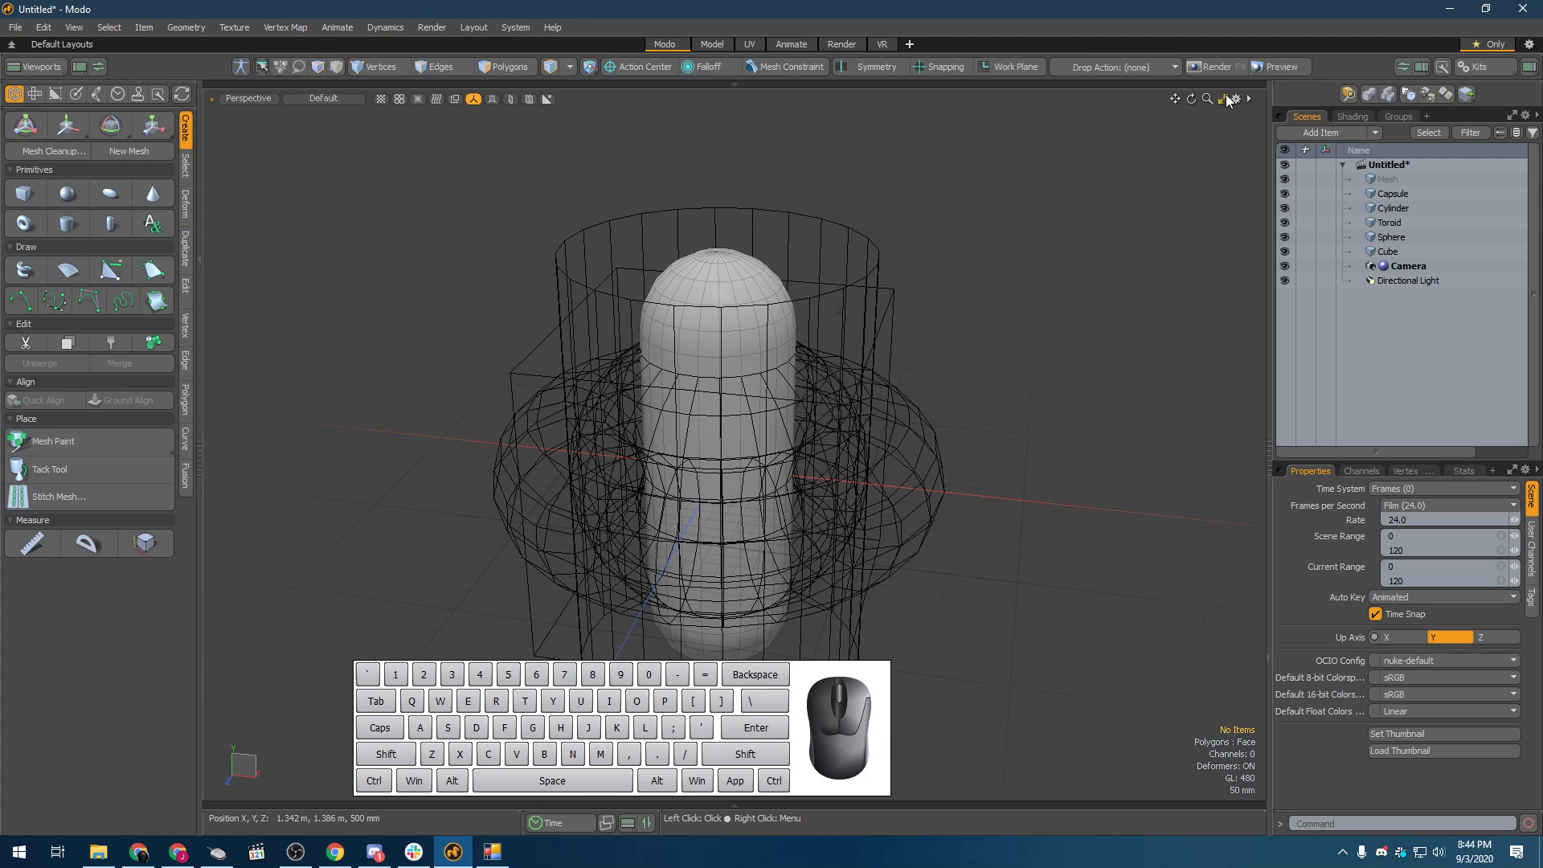
- Restore the four-view layout, then select the sphere in the Top view and clear the selection
left_click(1224, 99)
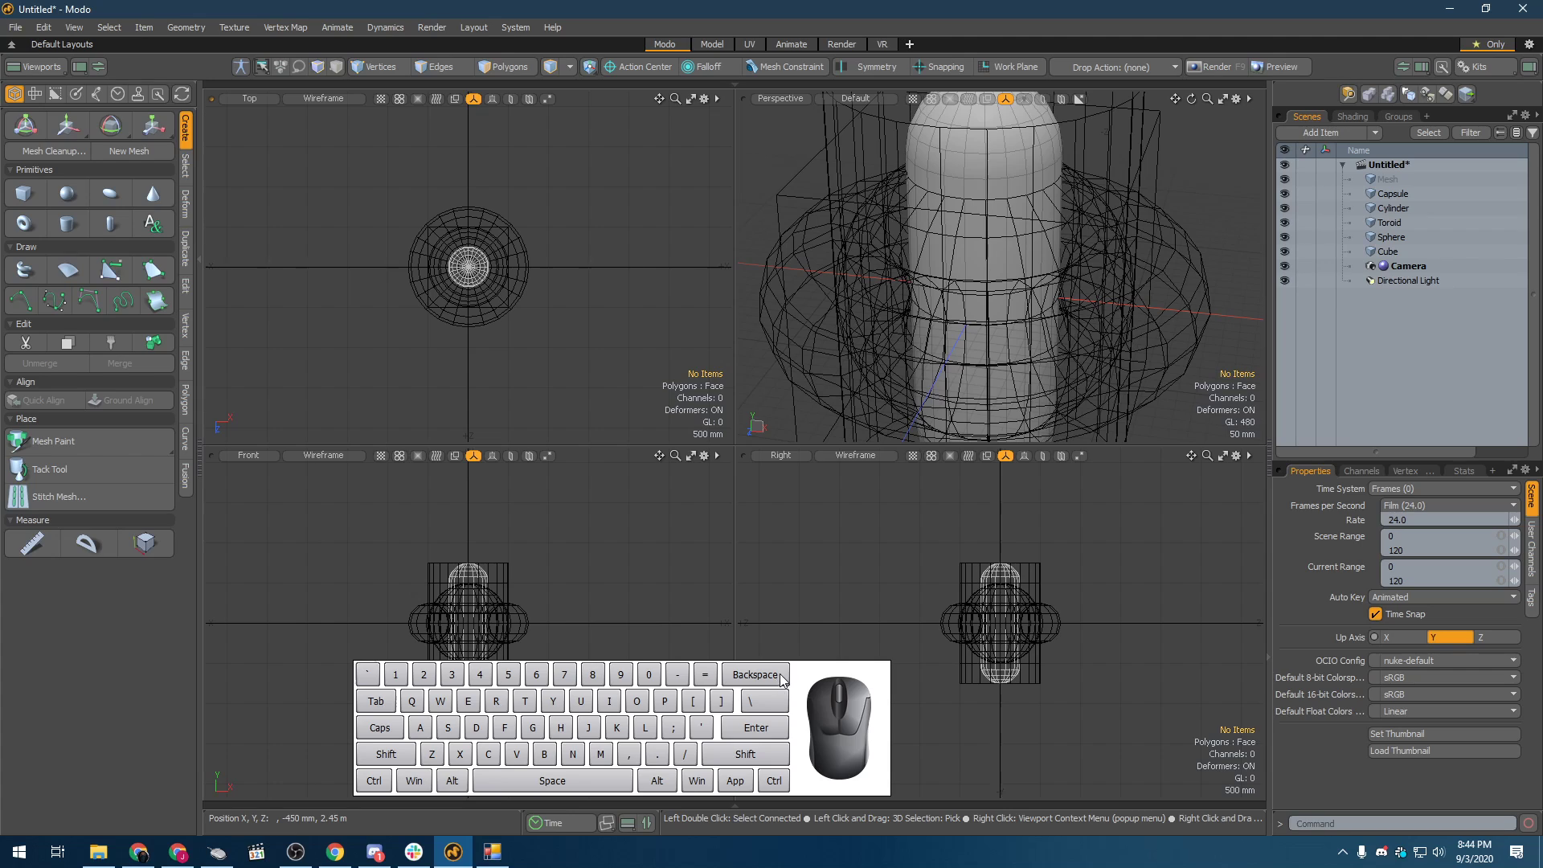
left_click_drag(784, 679, 1419, 836)
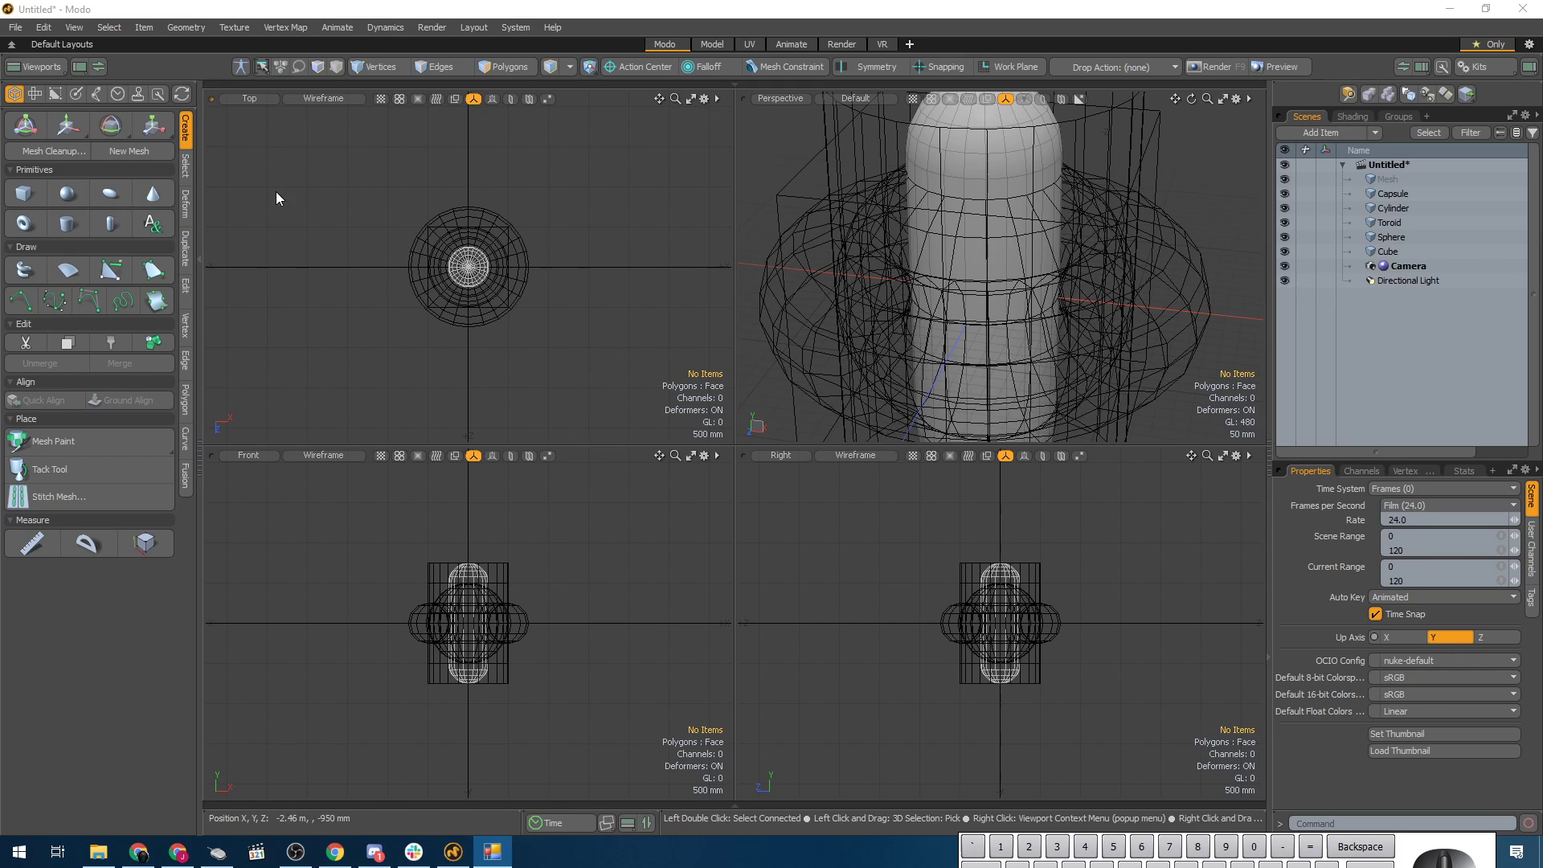
left_click(490, 289)
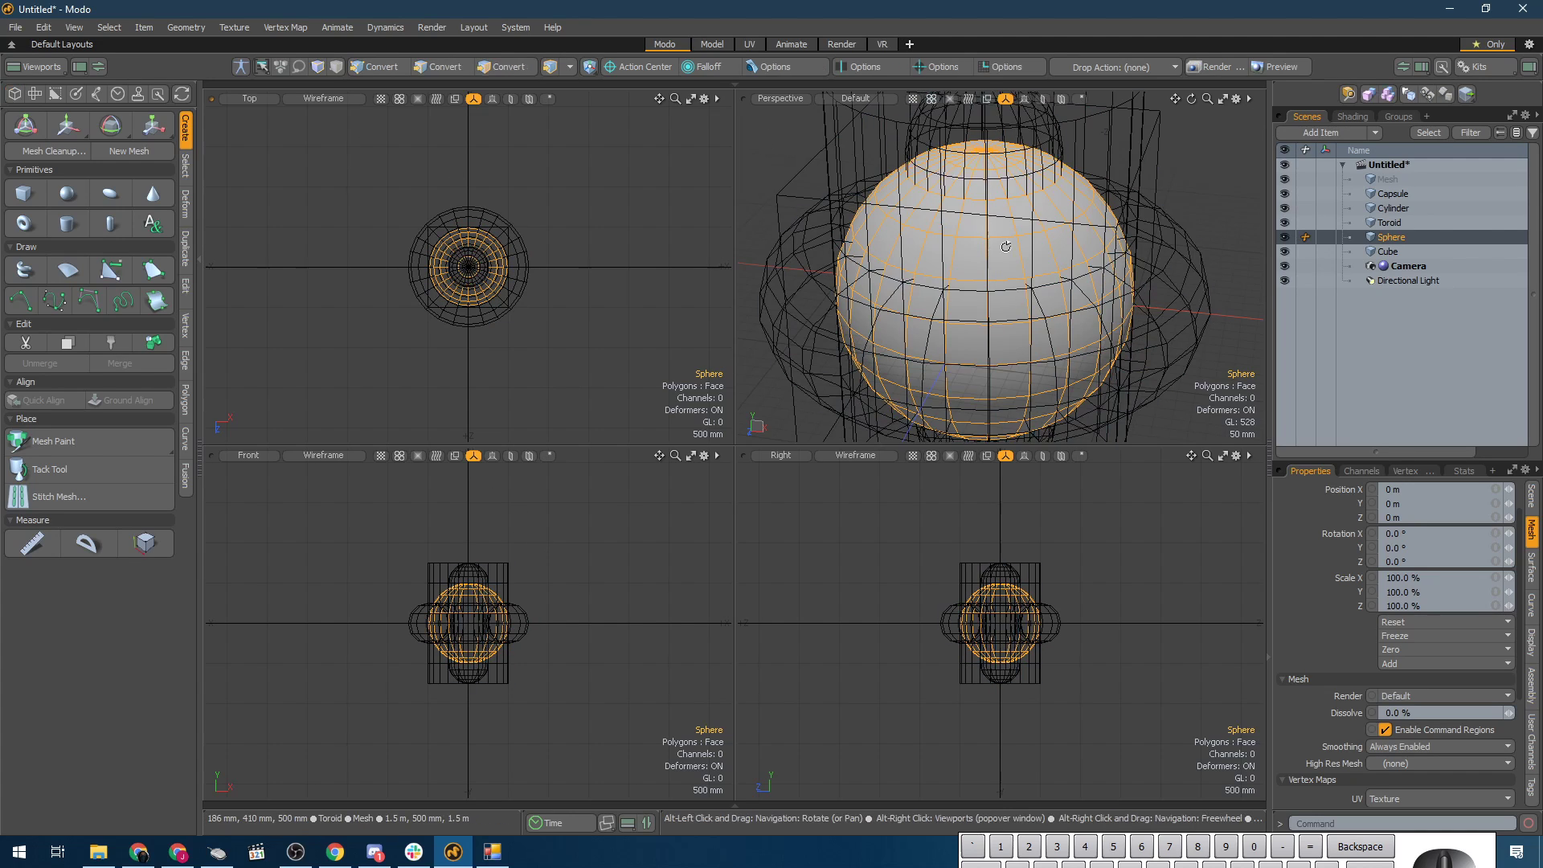
left_click_drag(946, 212, 950, 239, "alt")
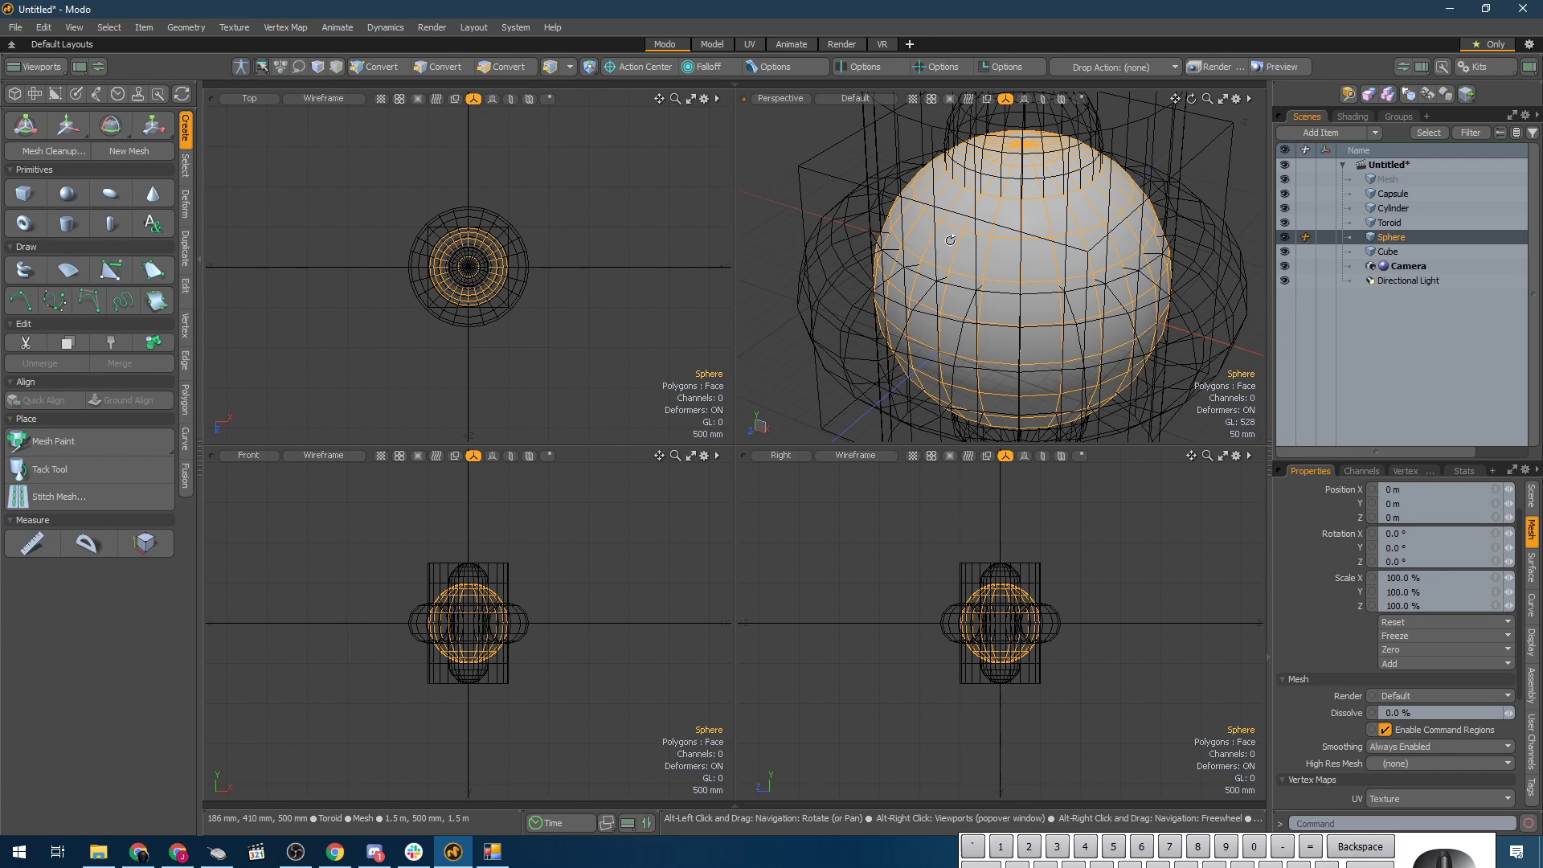
left_click(257, 482)
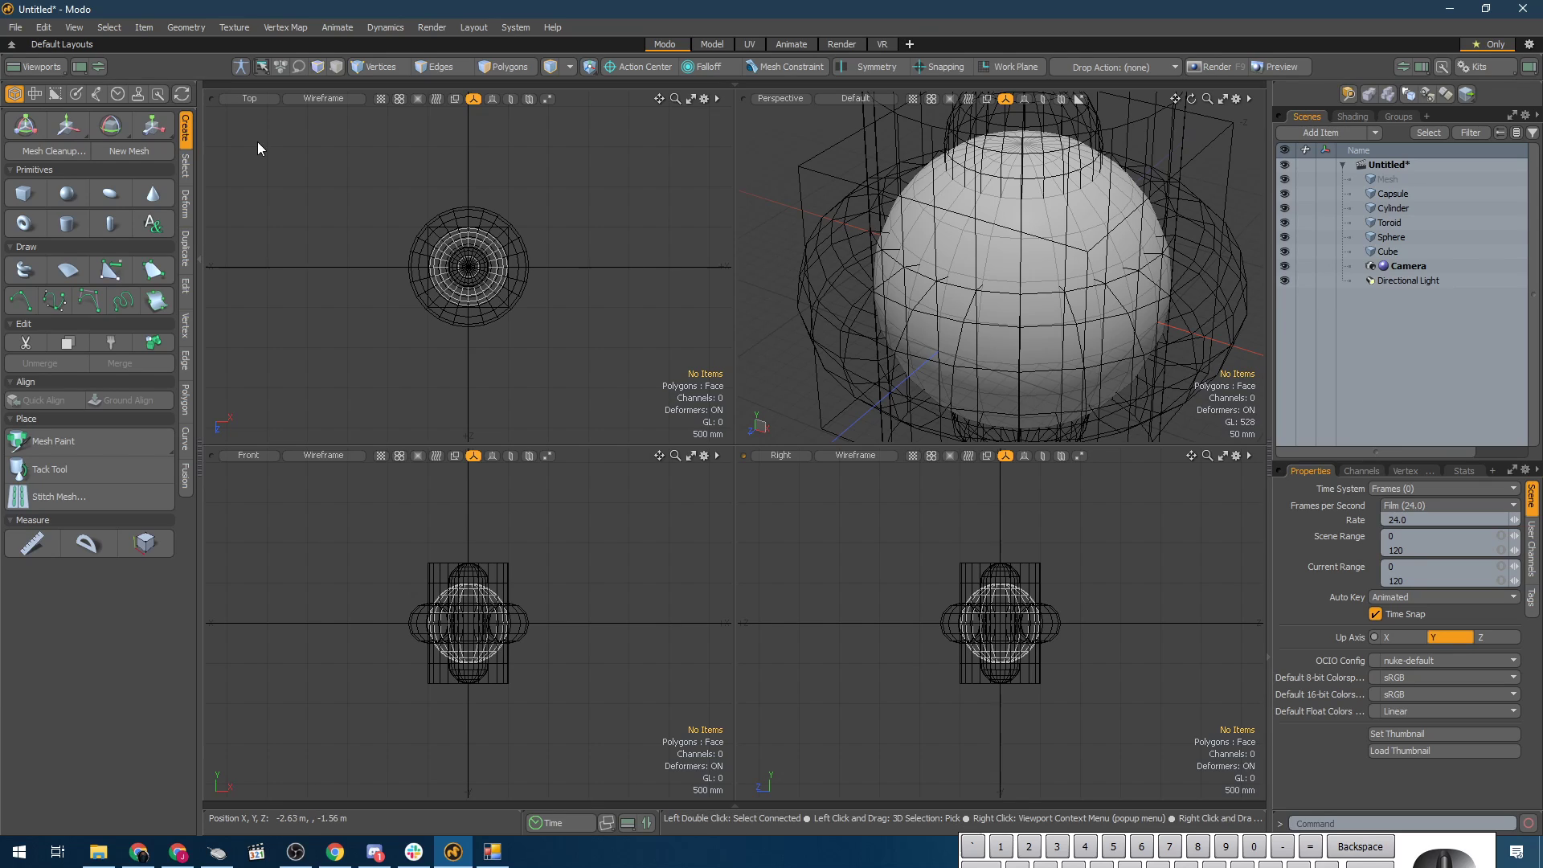
- Change the Top viewport to the Left view, then to Bottom, and return it to Top
left_click(264, 101)
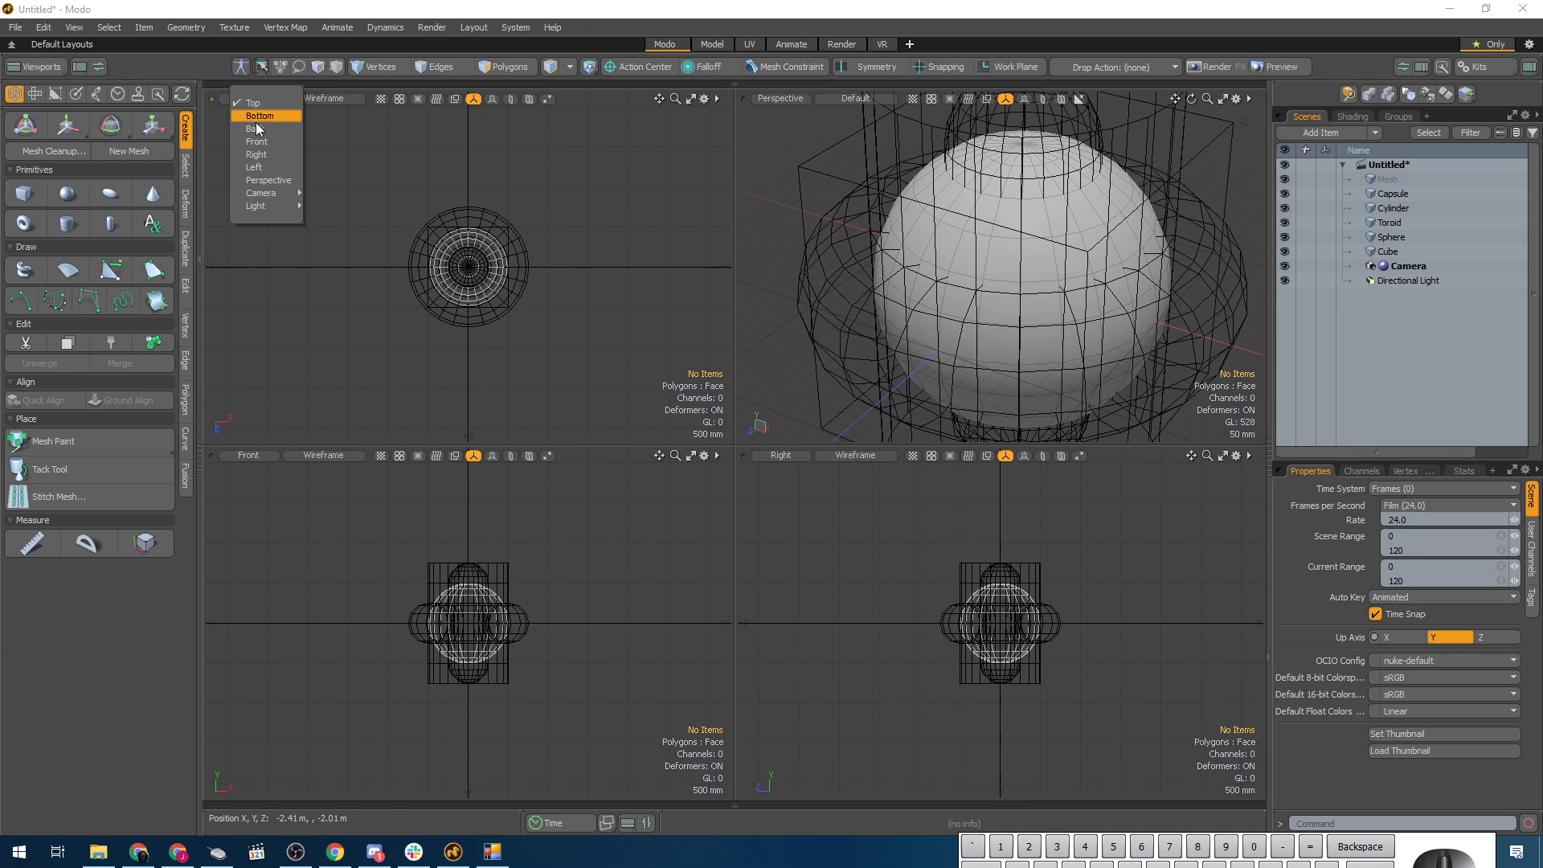
left_click(257, 167)
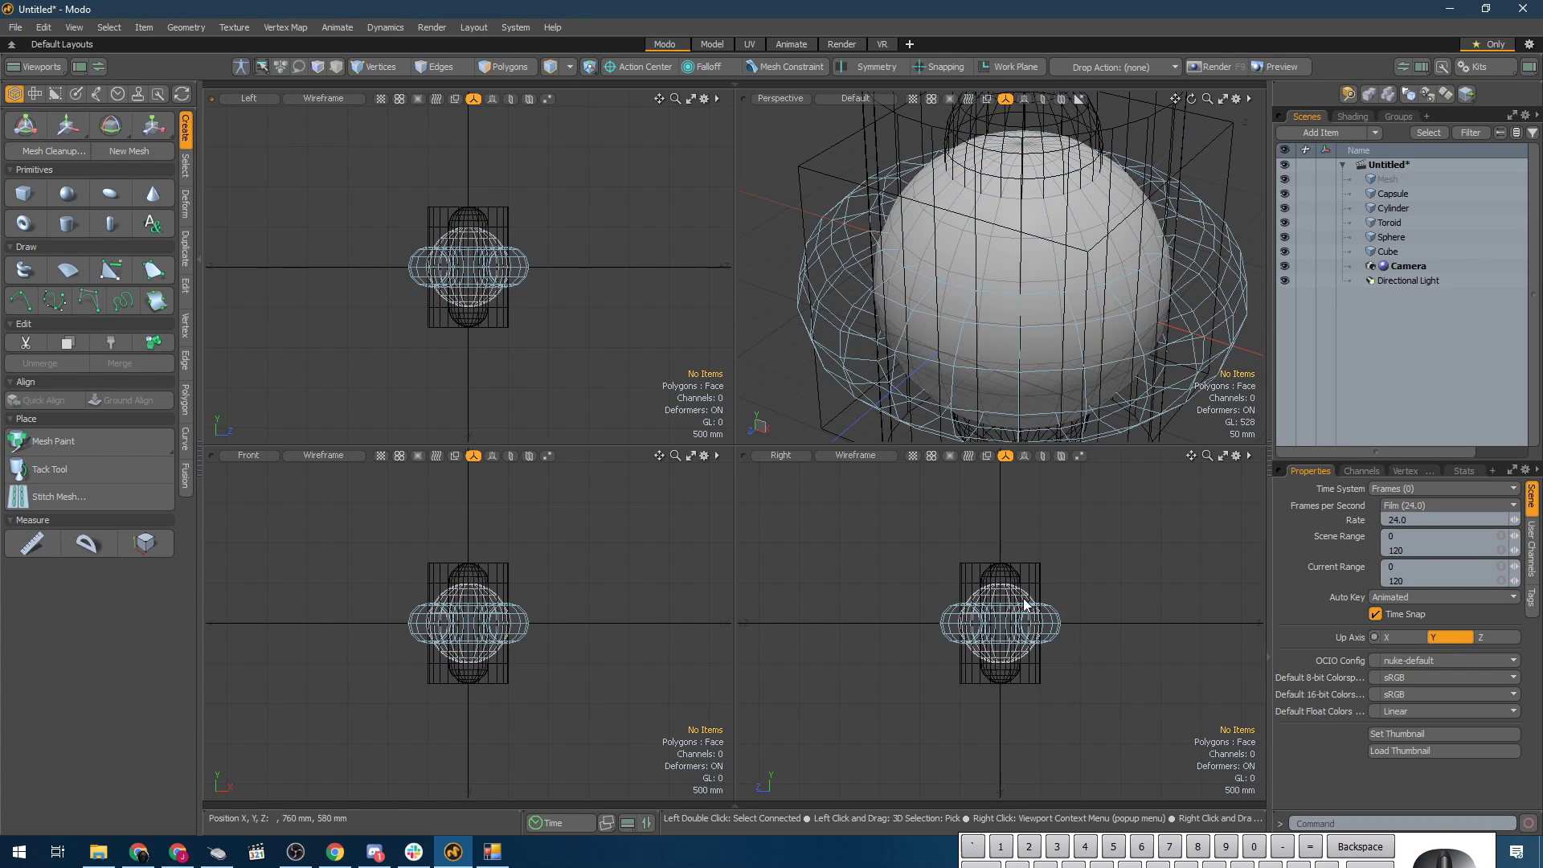
left_click(260, 99)
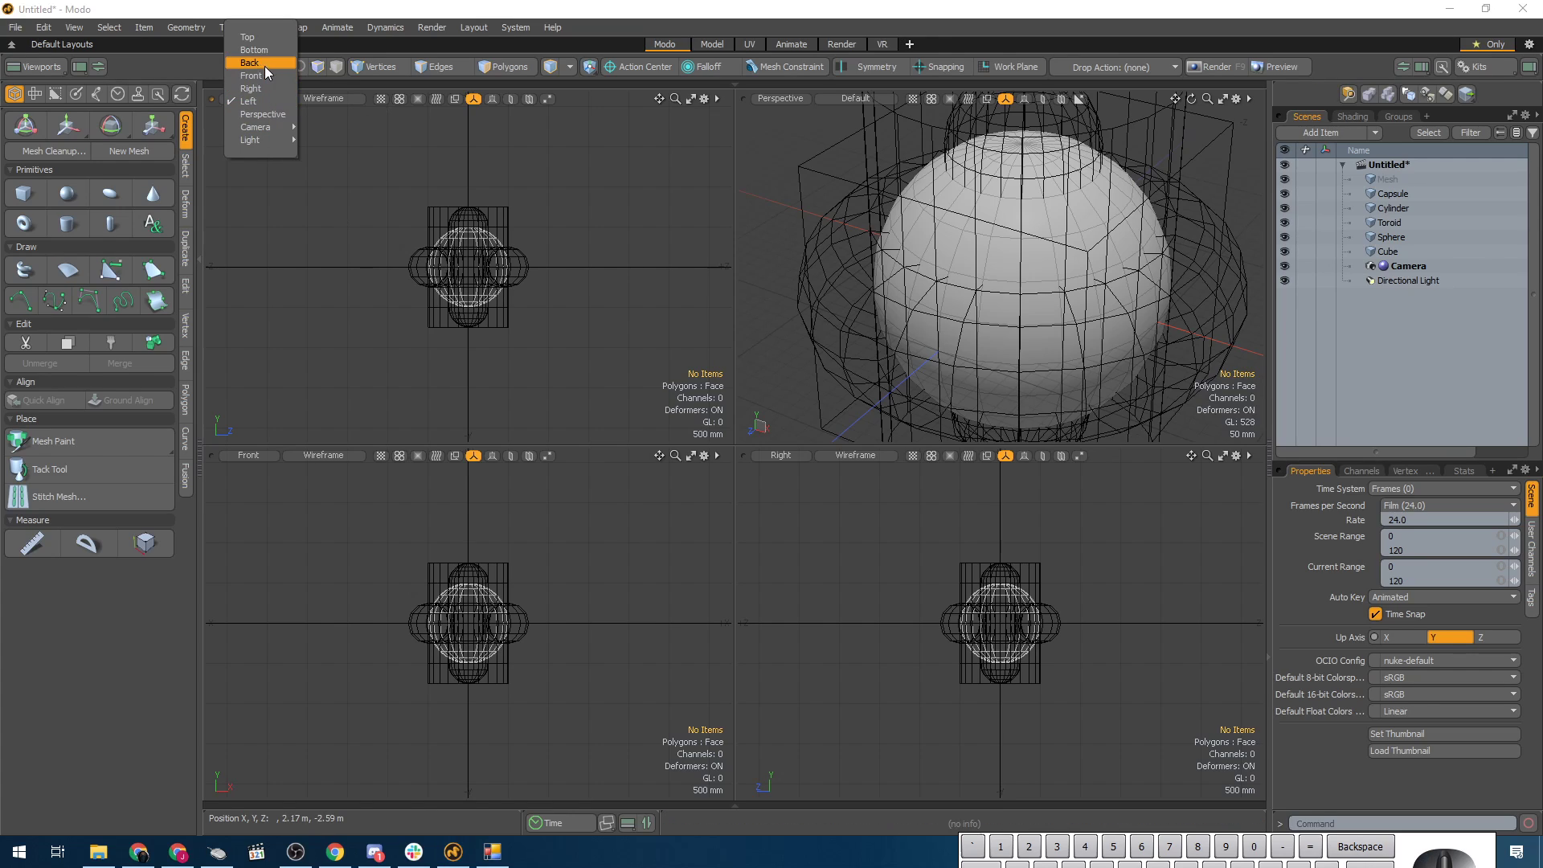
left_click(264, 49)
left_click(248, 96)
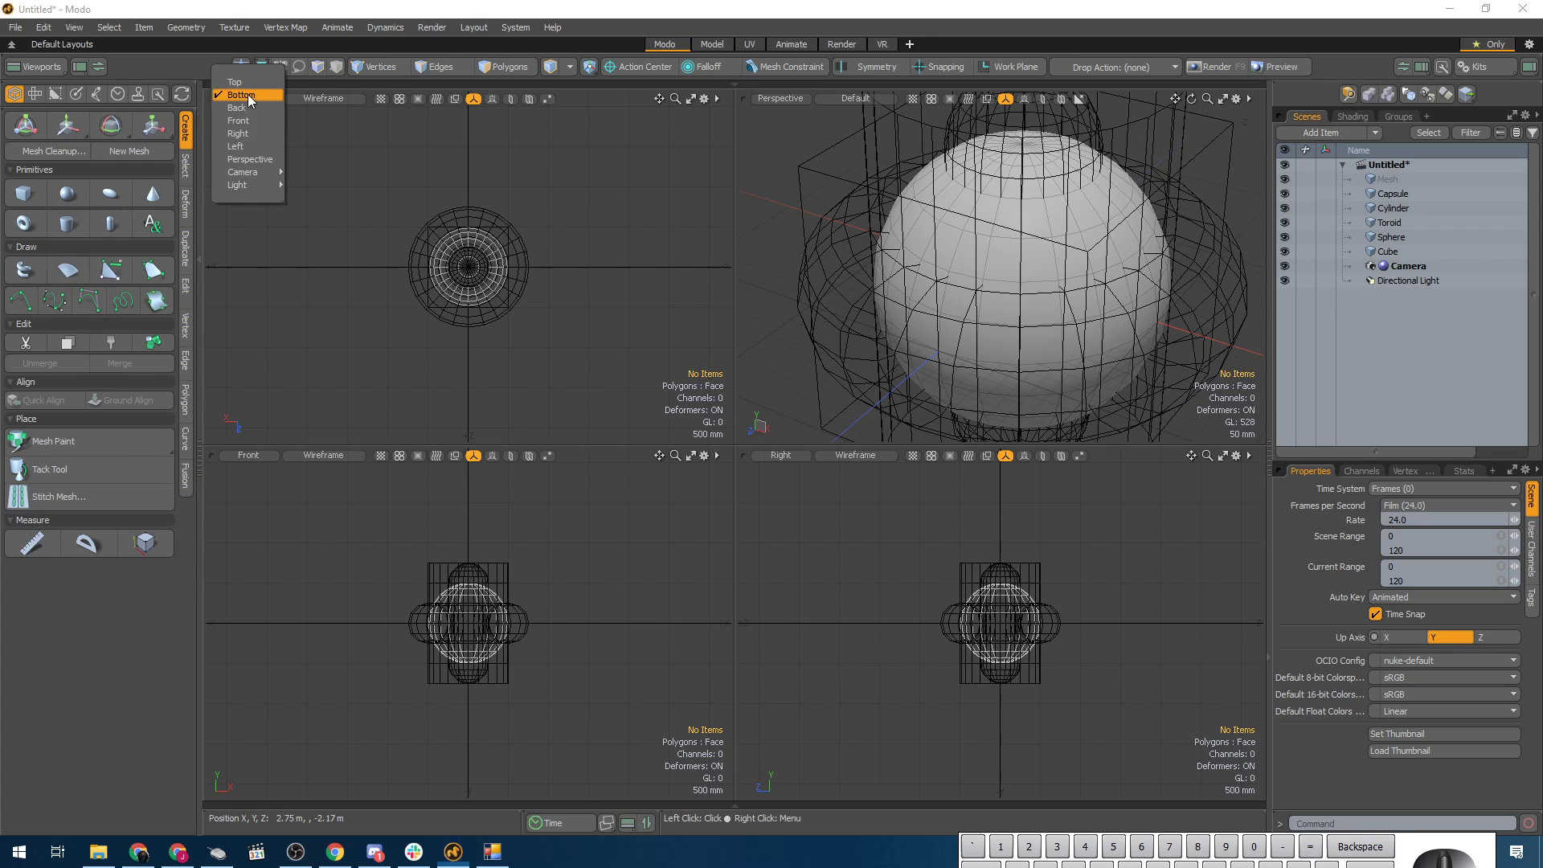
left_click(244, 83)
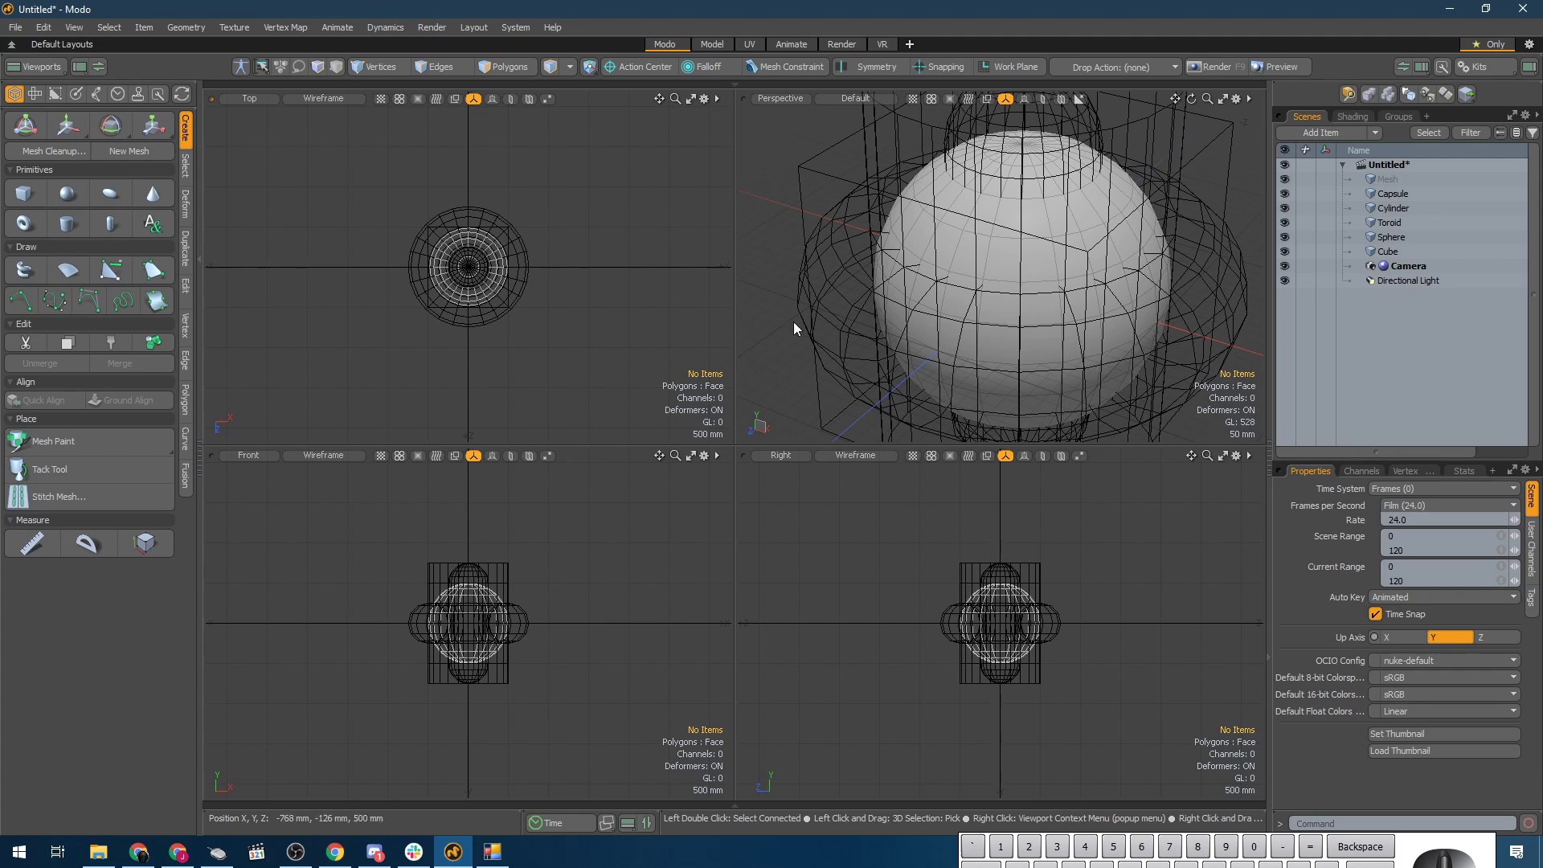
- Maximize the Front view and frame the overlapping primitives large and centered in it
scroll(1017, 299, "down", 6)
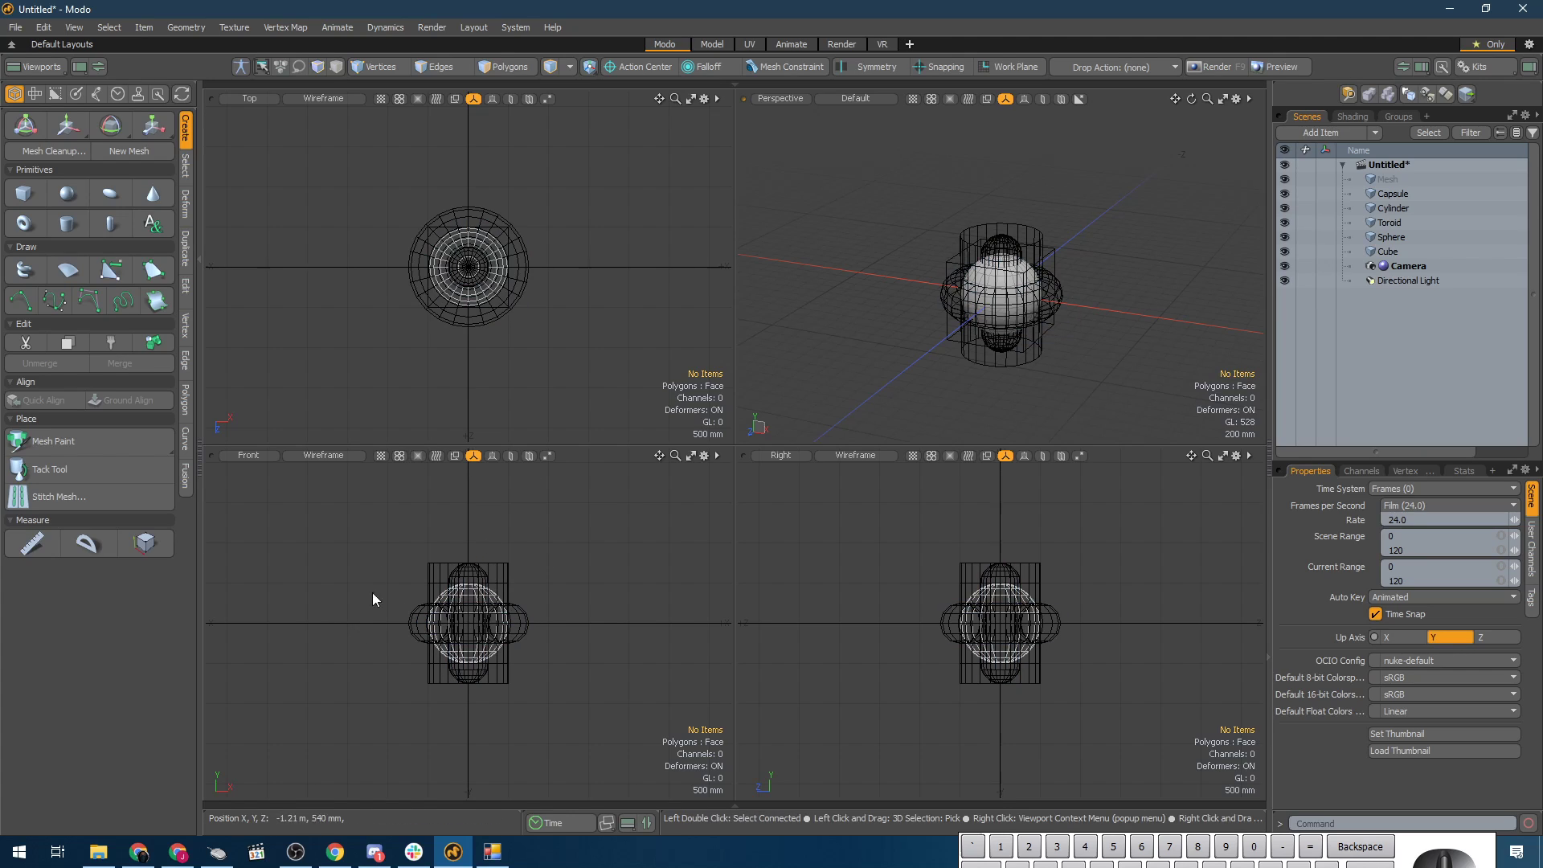
left_click(691, 456)
scroll(645, 509, "up", 4)
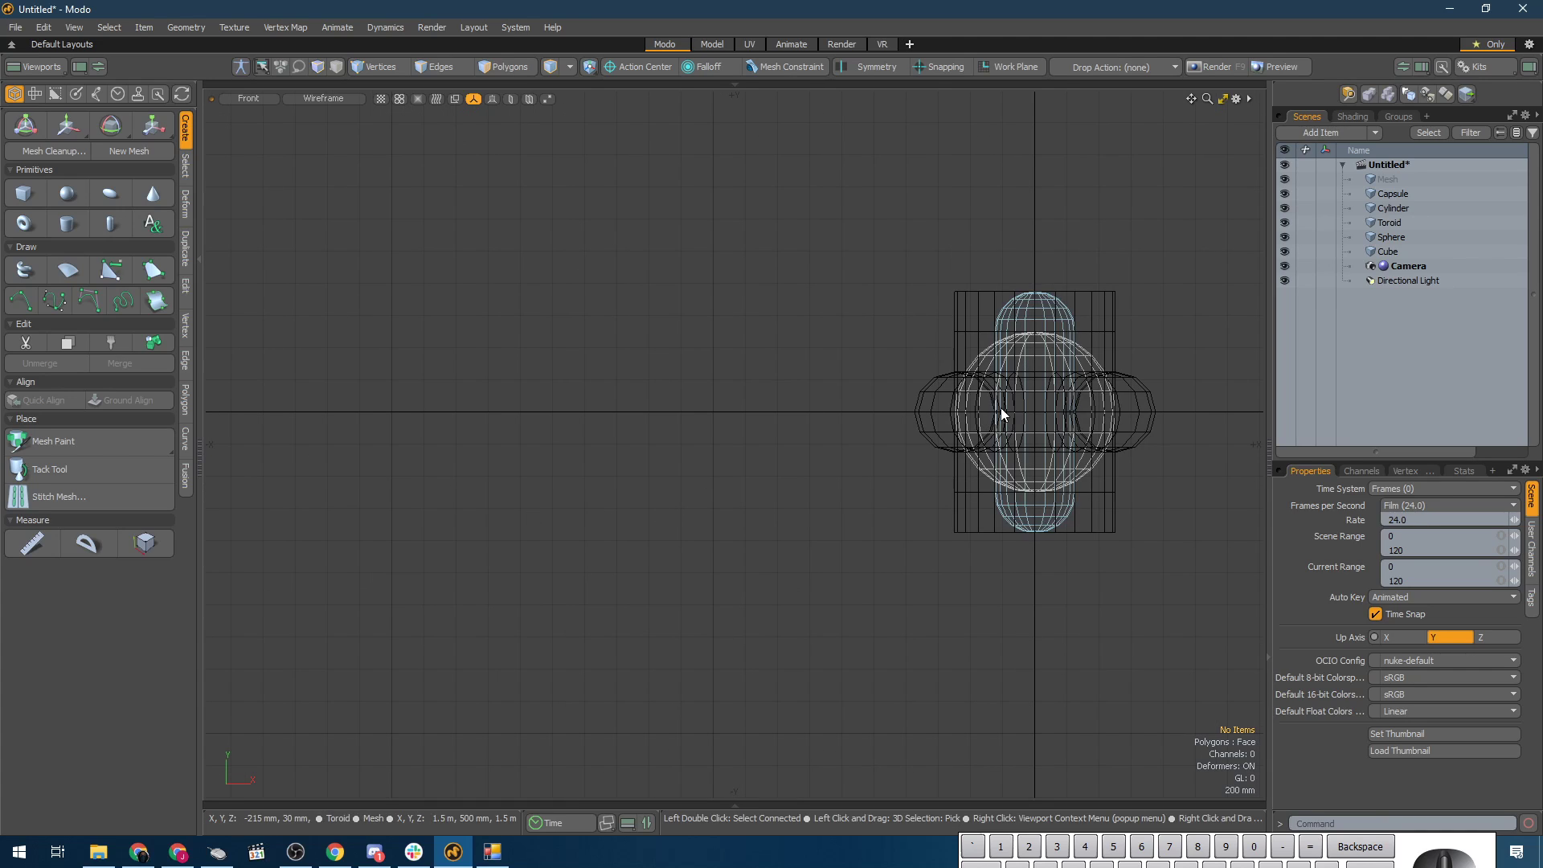
left_click_drag(961, 423, 693, 511, "alt")
scroll(693, 510, "up", 3)
left_click_drag(806, 517, 679, 493, "alt+shift")
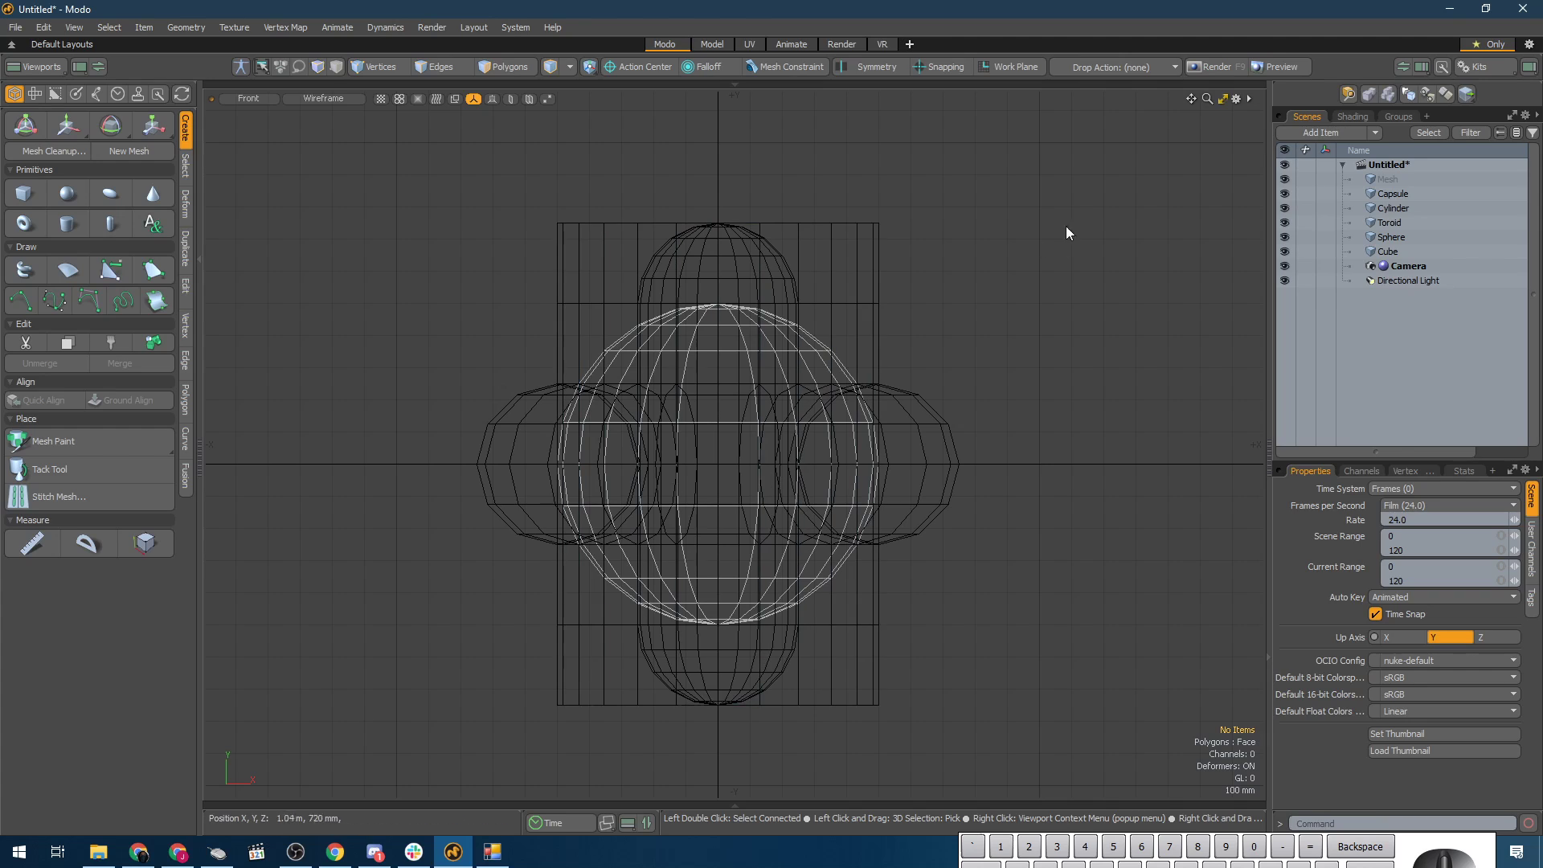
- Return to the four-view layout and pan the Right view to see how the orthographic views follow
key("ctrl+space")
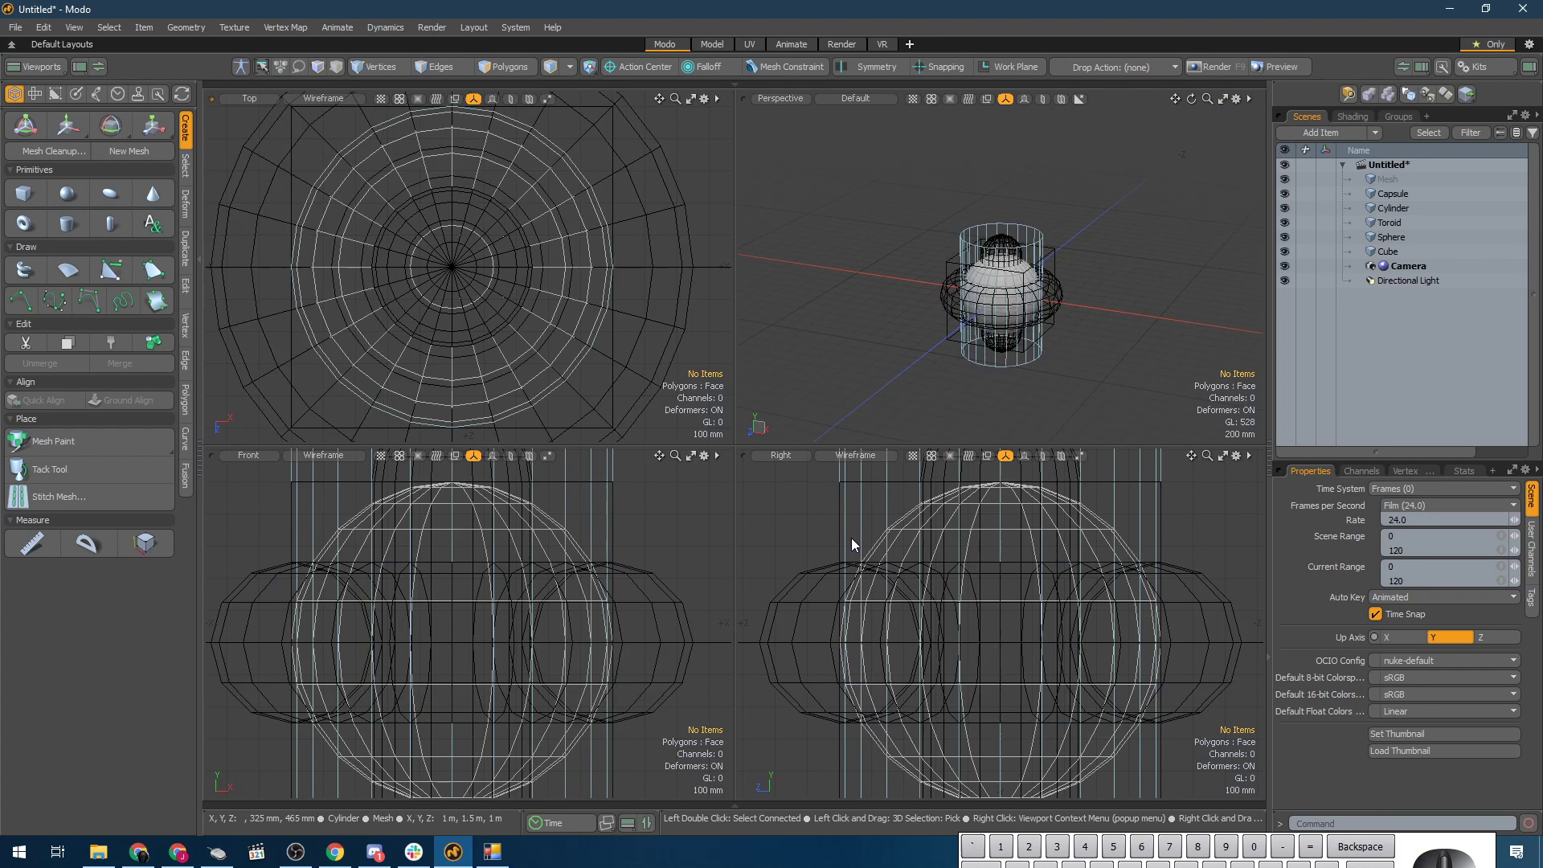
left_click_drag(858, 704, 905, 631, "alt+shift")
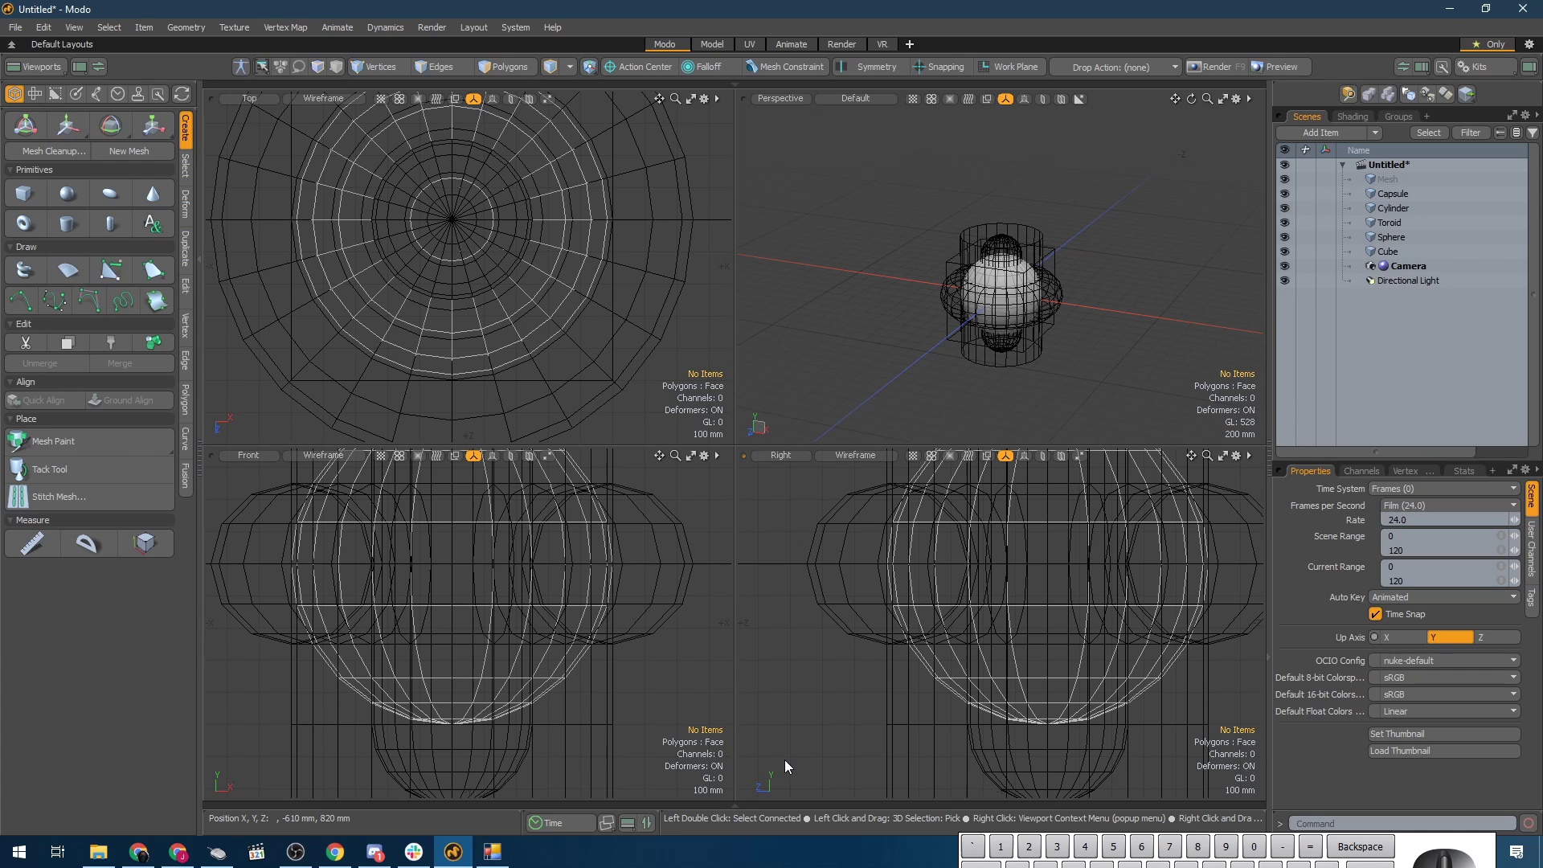
- Orbit the Perspective view and pan the Top view to compare how the linked orthographic views follow
left_click_drag(924, 306, 998, 342, "alt")
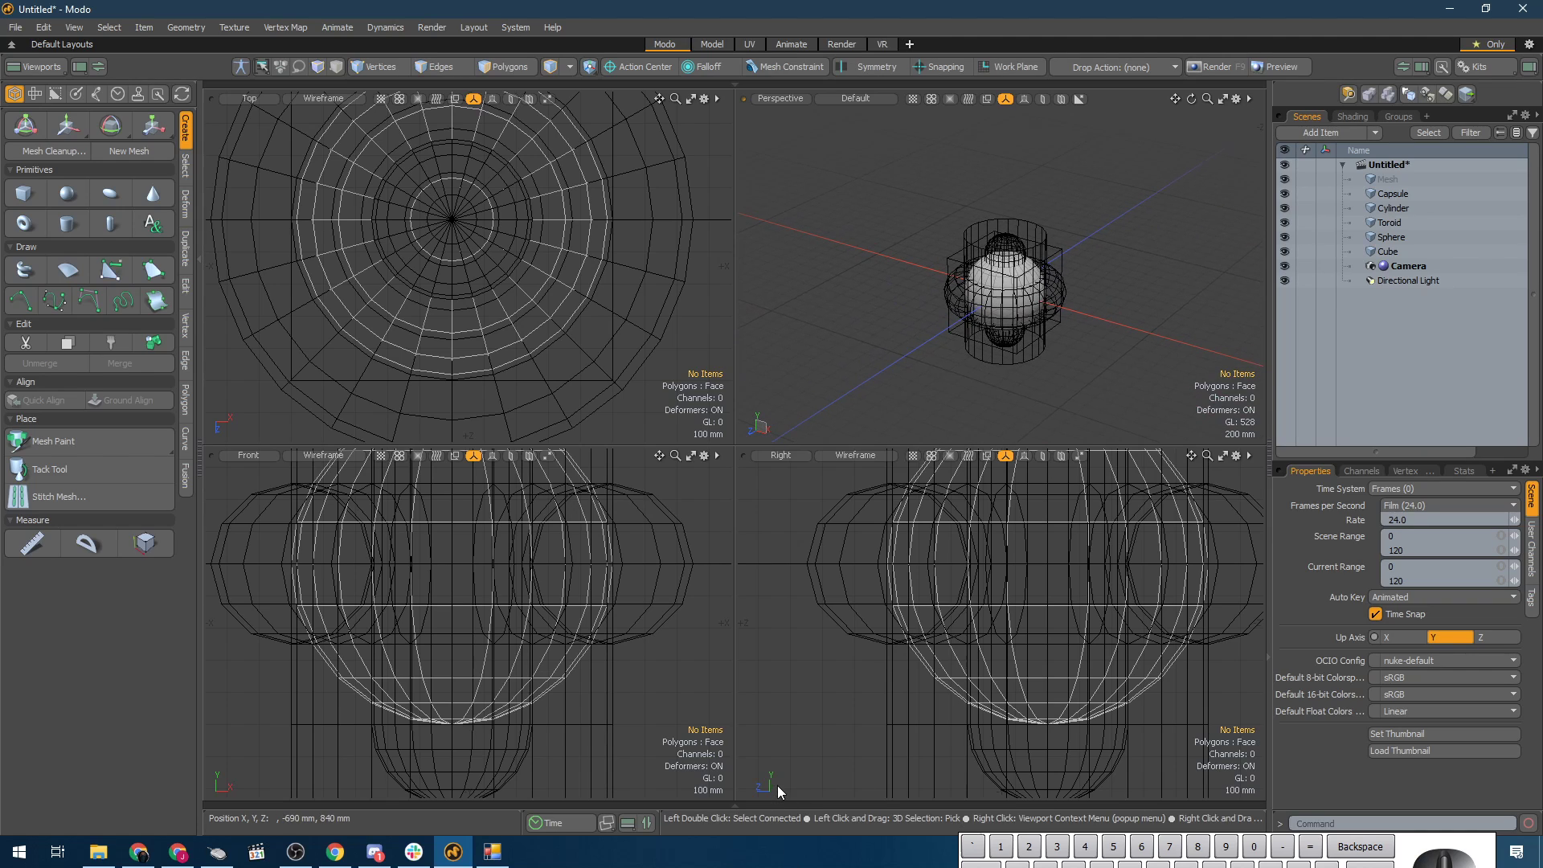
left_click_drag(220, 357, 310, 326, "alt+shift")
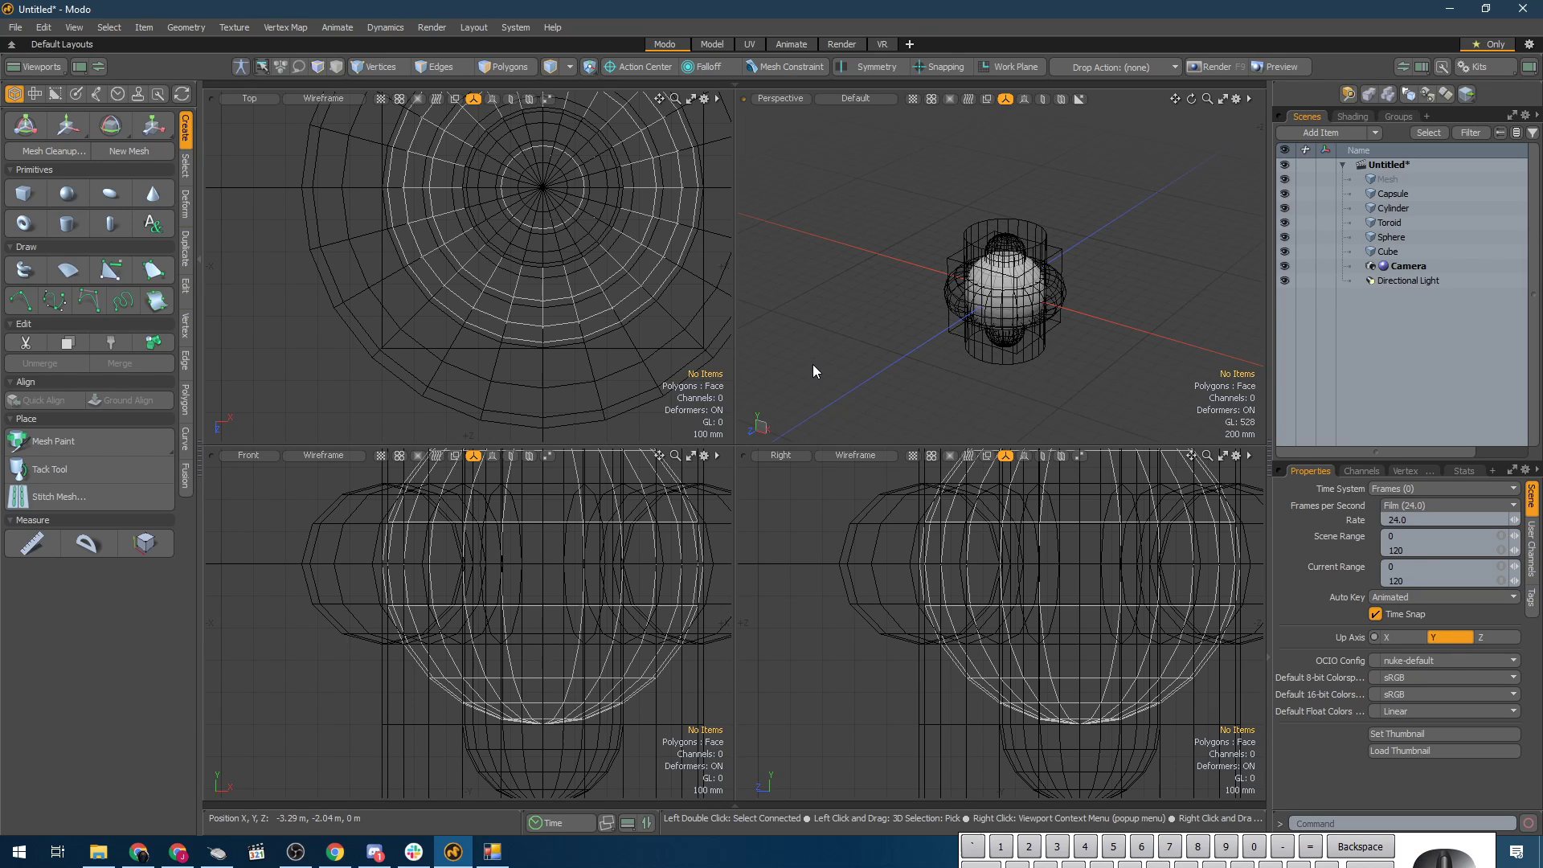
left_click_drag(1456, 850, 1058, 657)
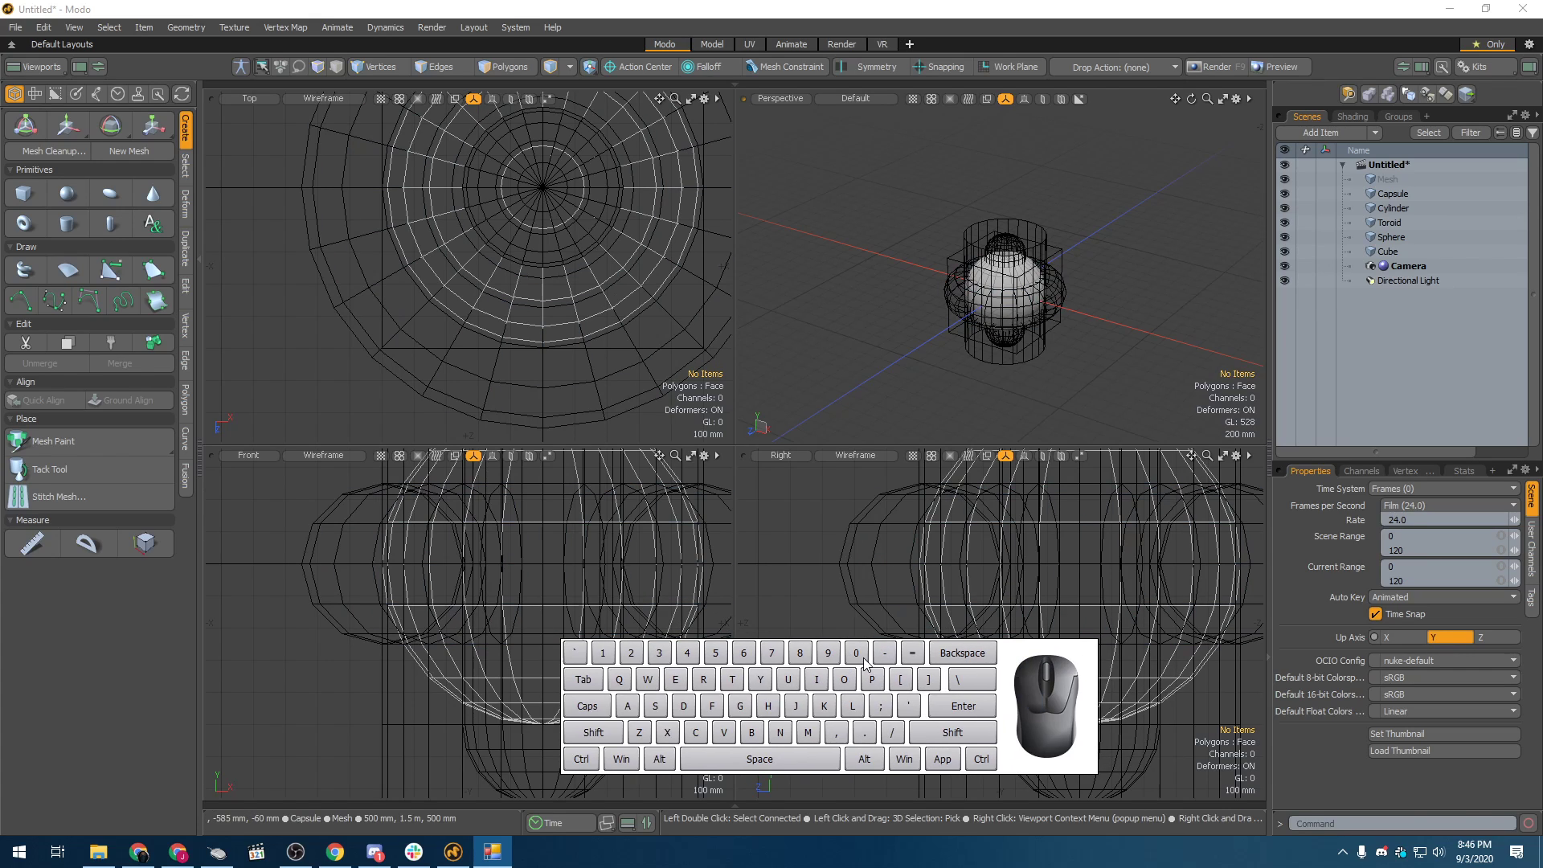
left_click(845, 418)
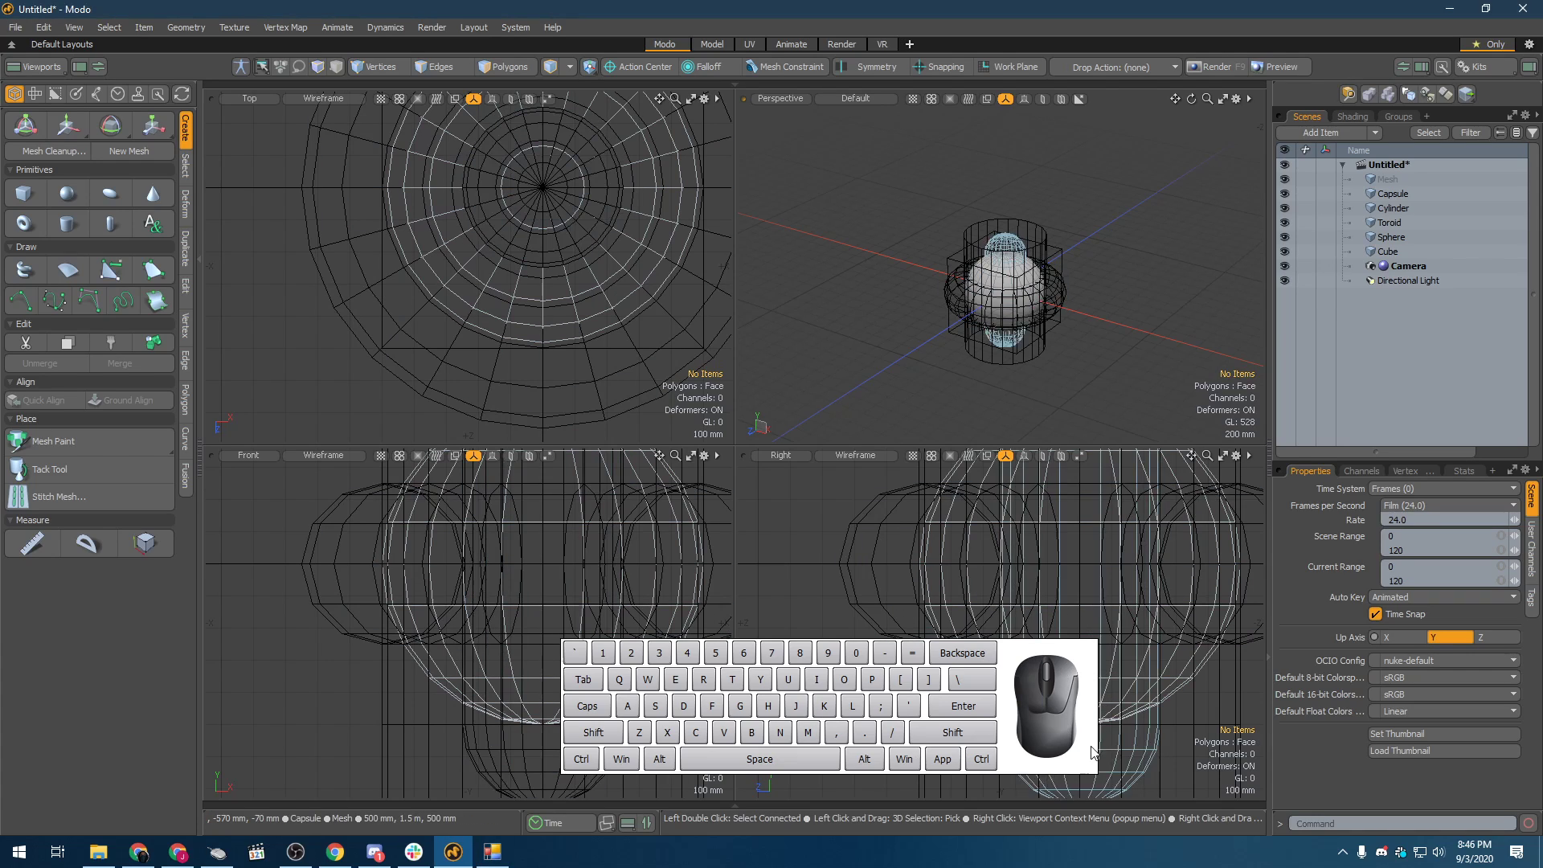
left_click_drag(1092, 751, 965, 790)
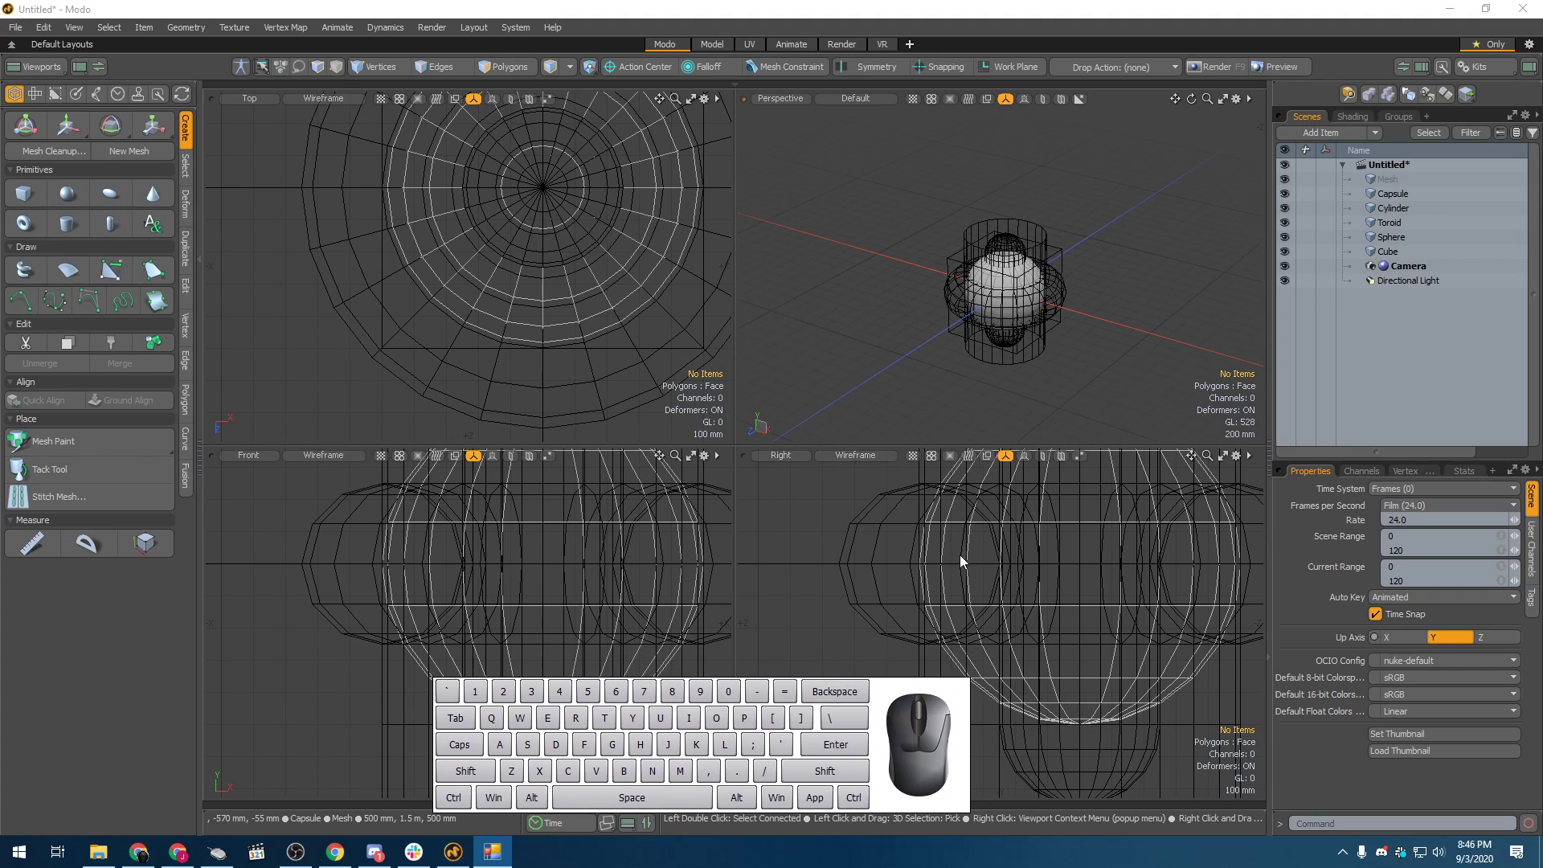
left_click(785, 299)
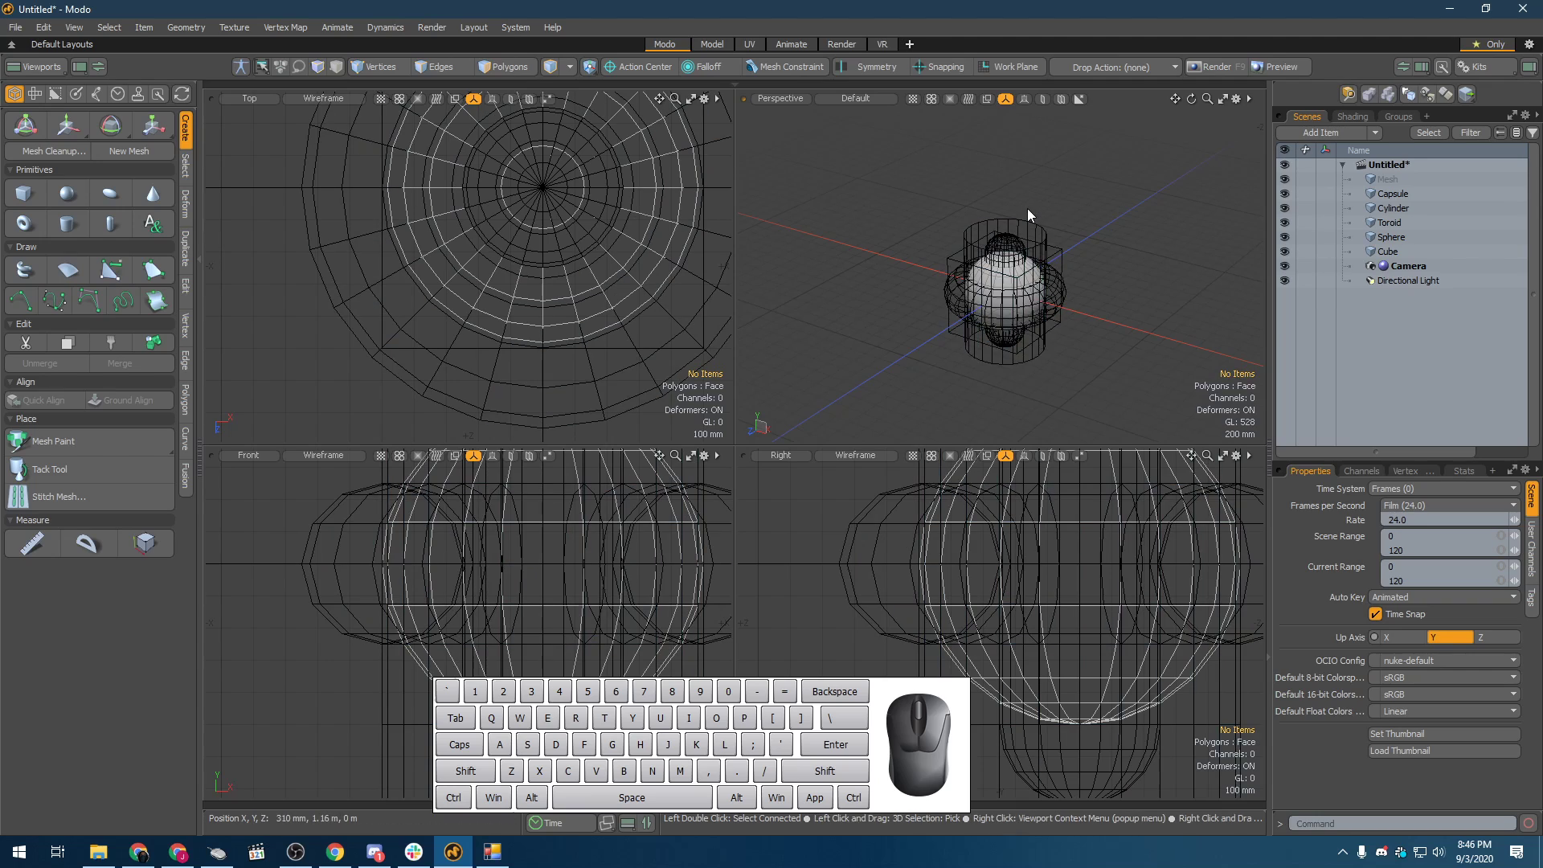
- Maximize individual viewports, including the Front view, and return to the four-view layout
key("ctrl+space")
key("ctrl+space")
key("ctrl+space")
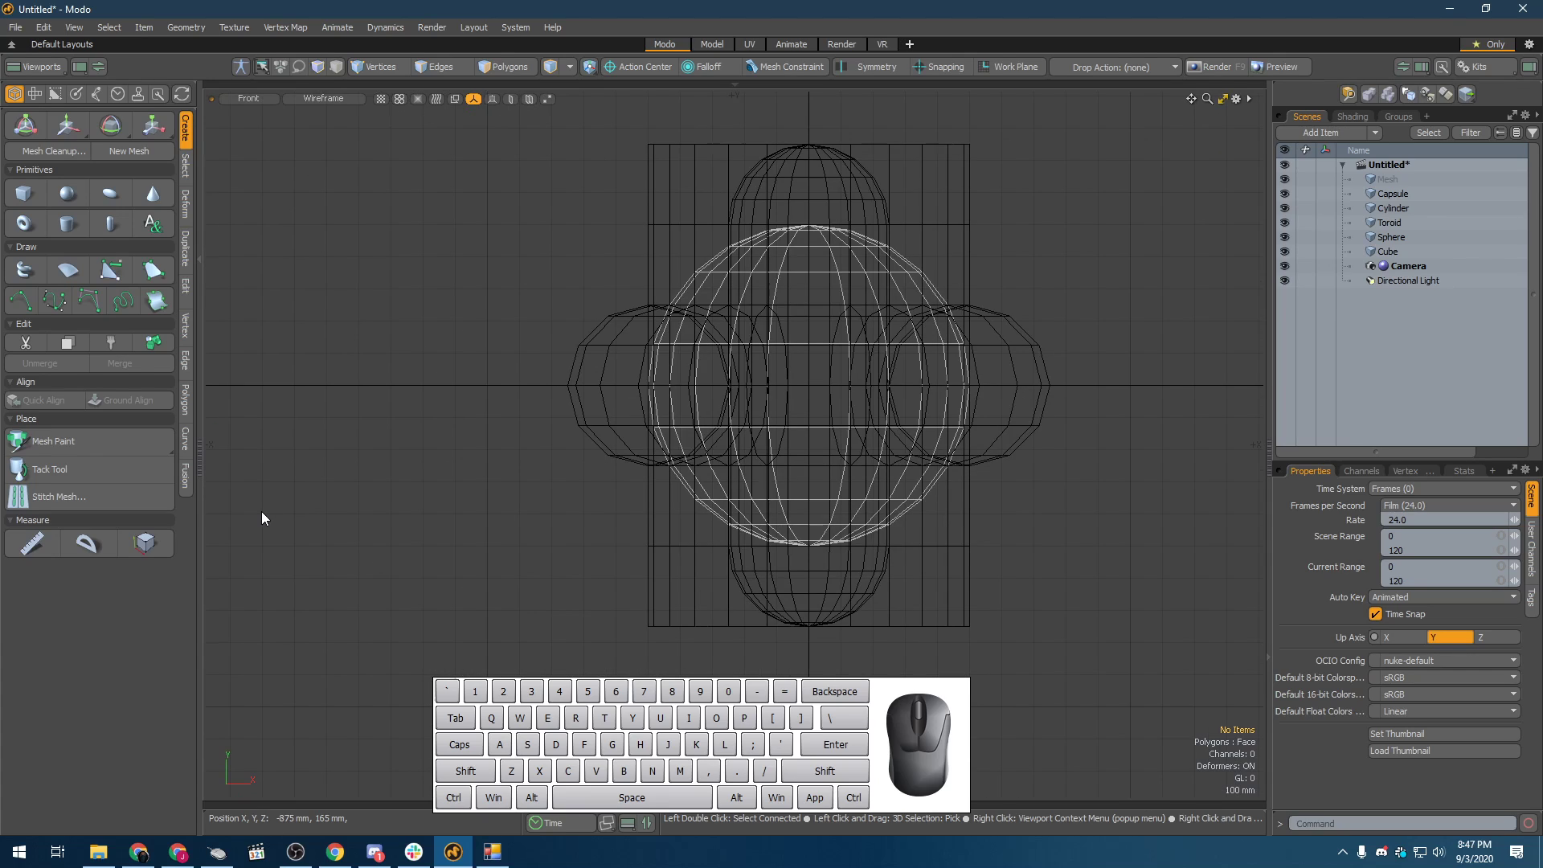
key("ctrl+space")
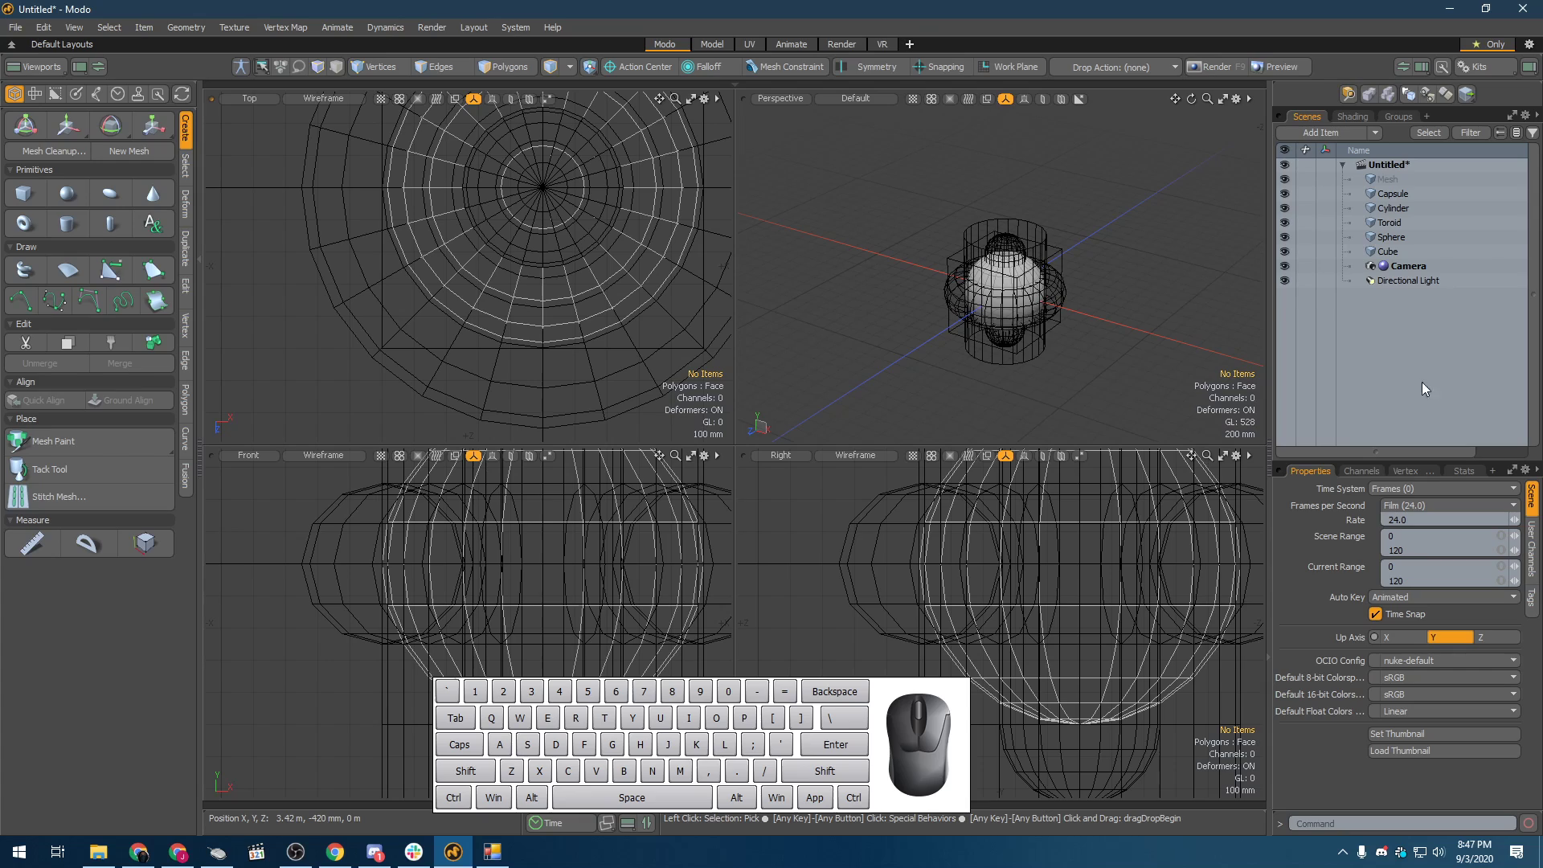
- Expand the scene item list to full height and restore it, and do the same with the Properties area
key("ctrl+space")
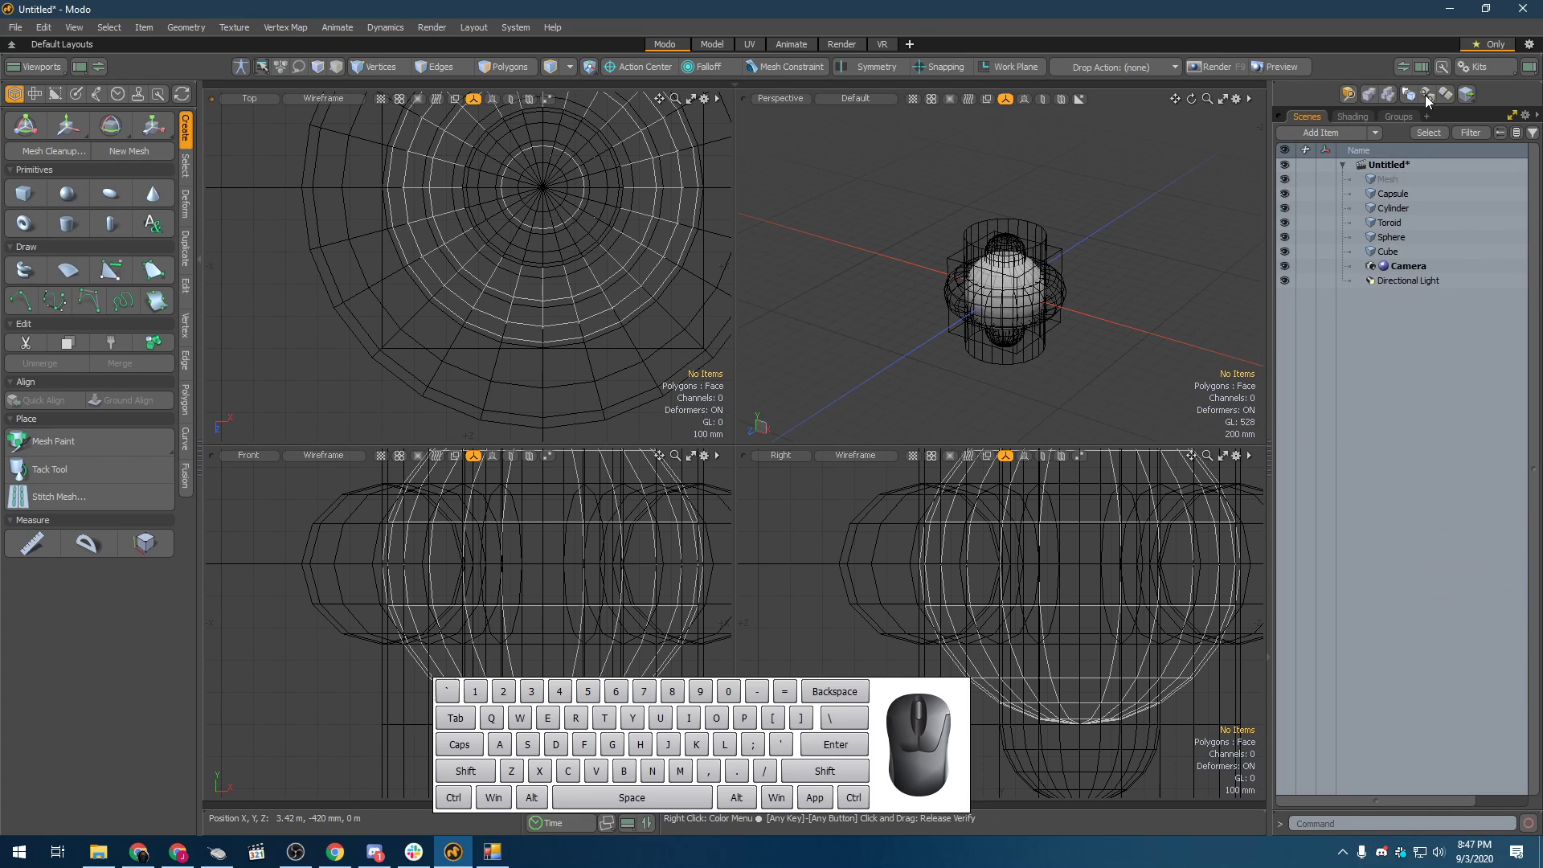
key("ctrl+space")
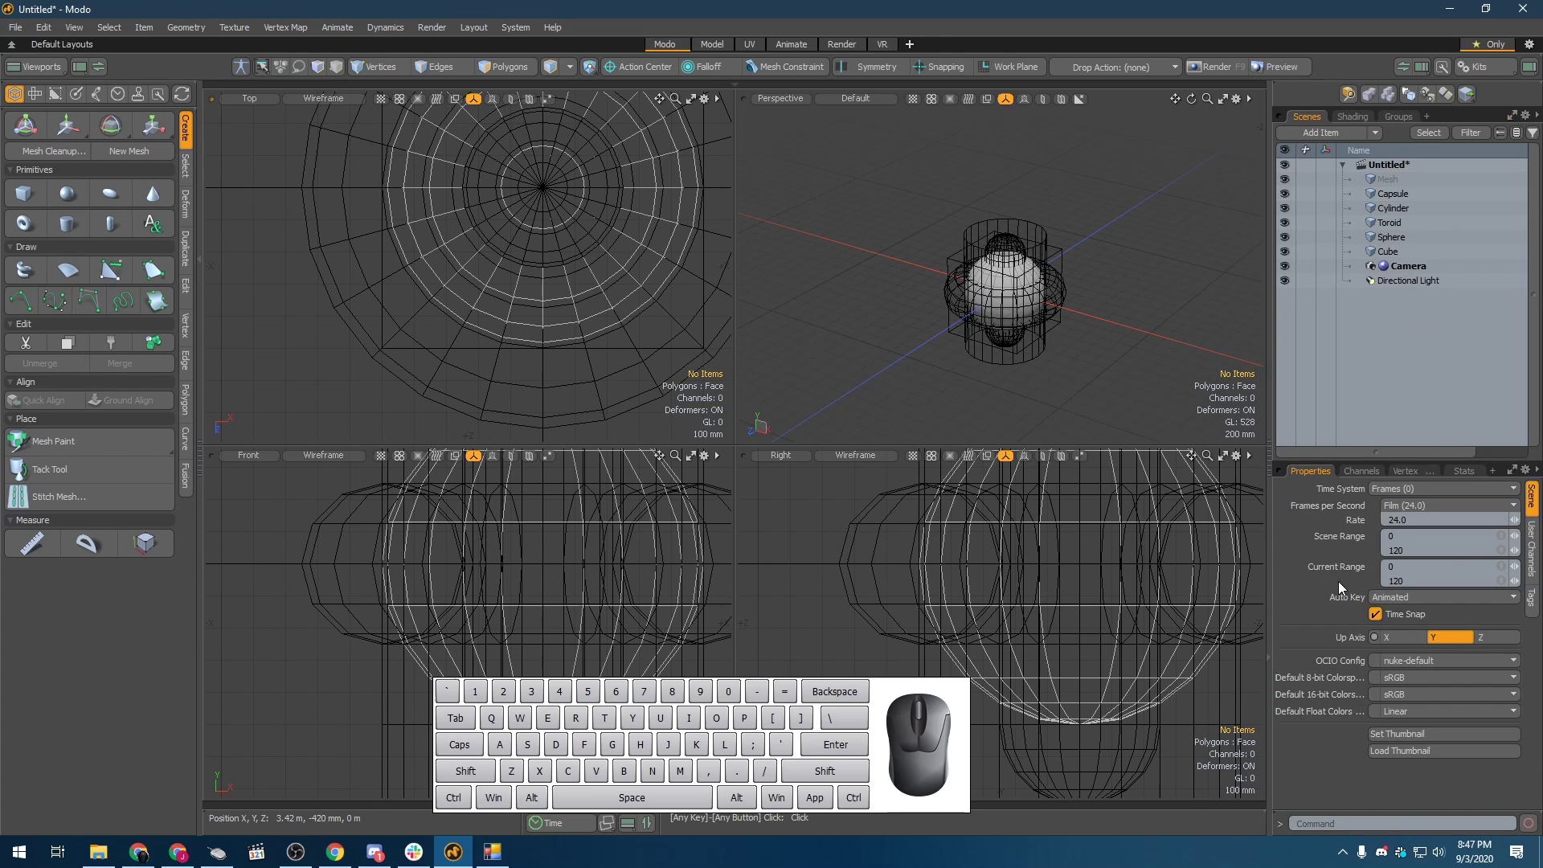
key("ctrl+space")
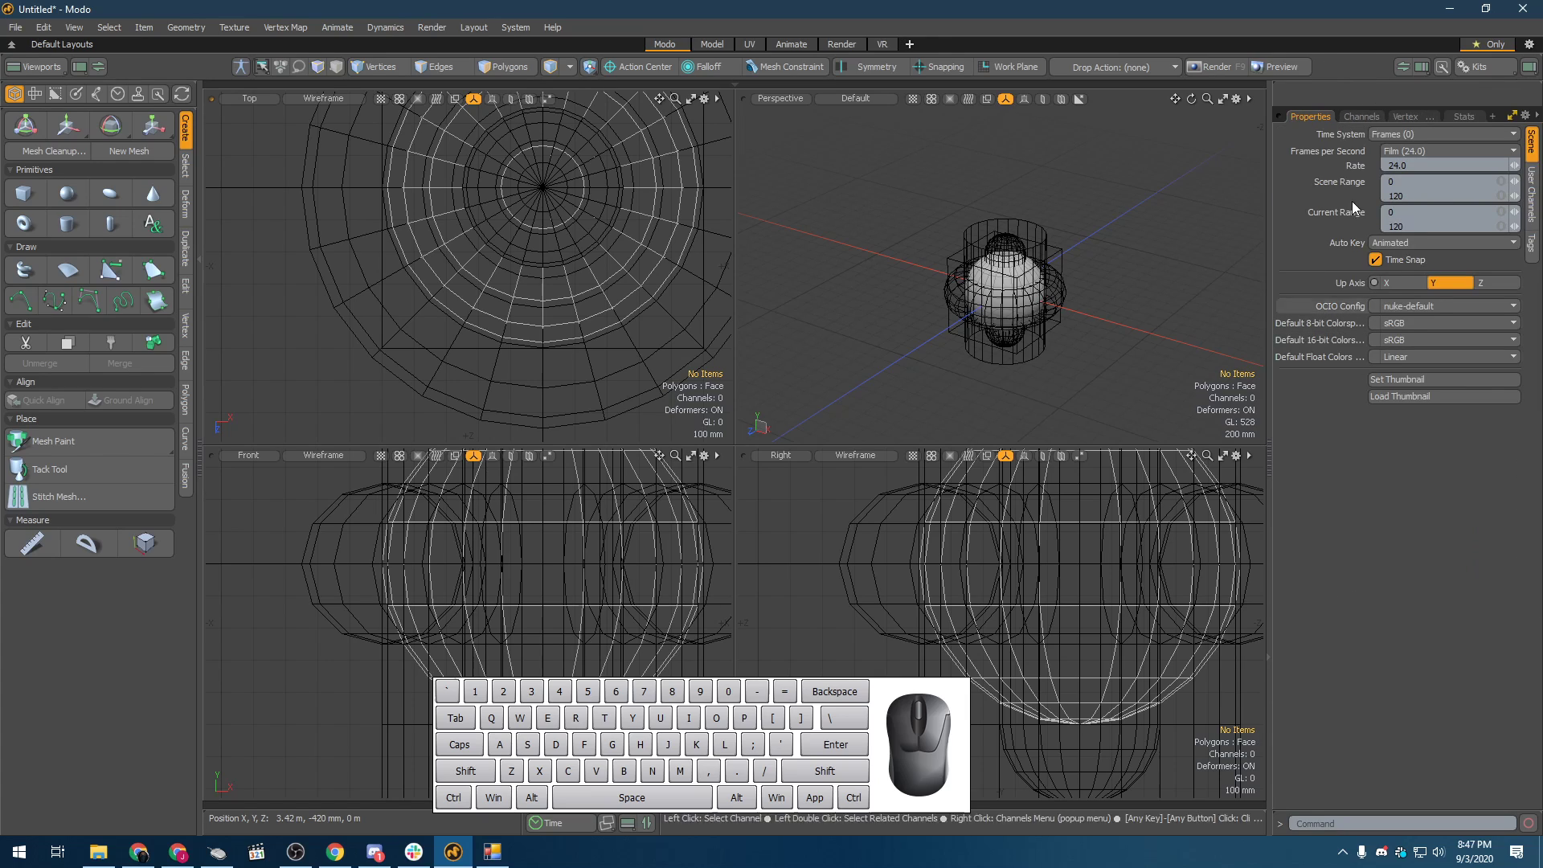
key("ctrl+space")
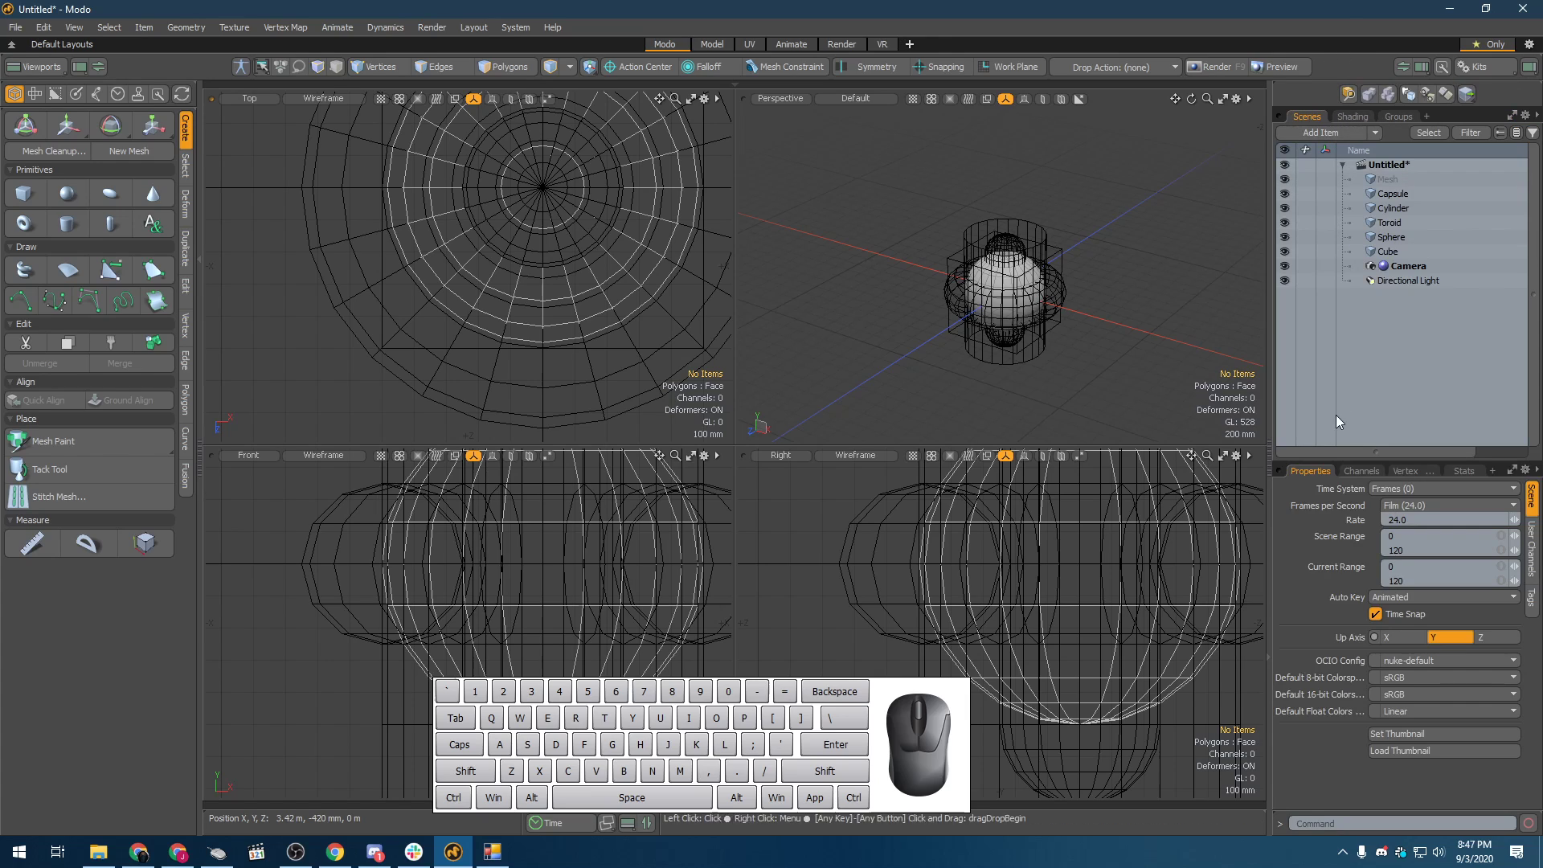
key("ctrl+space")
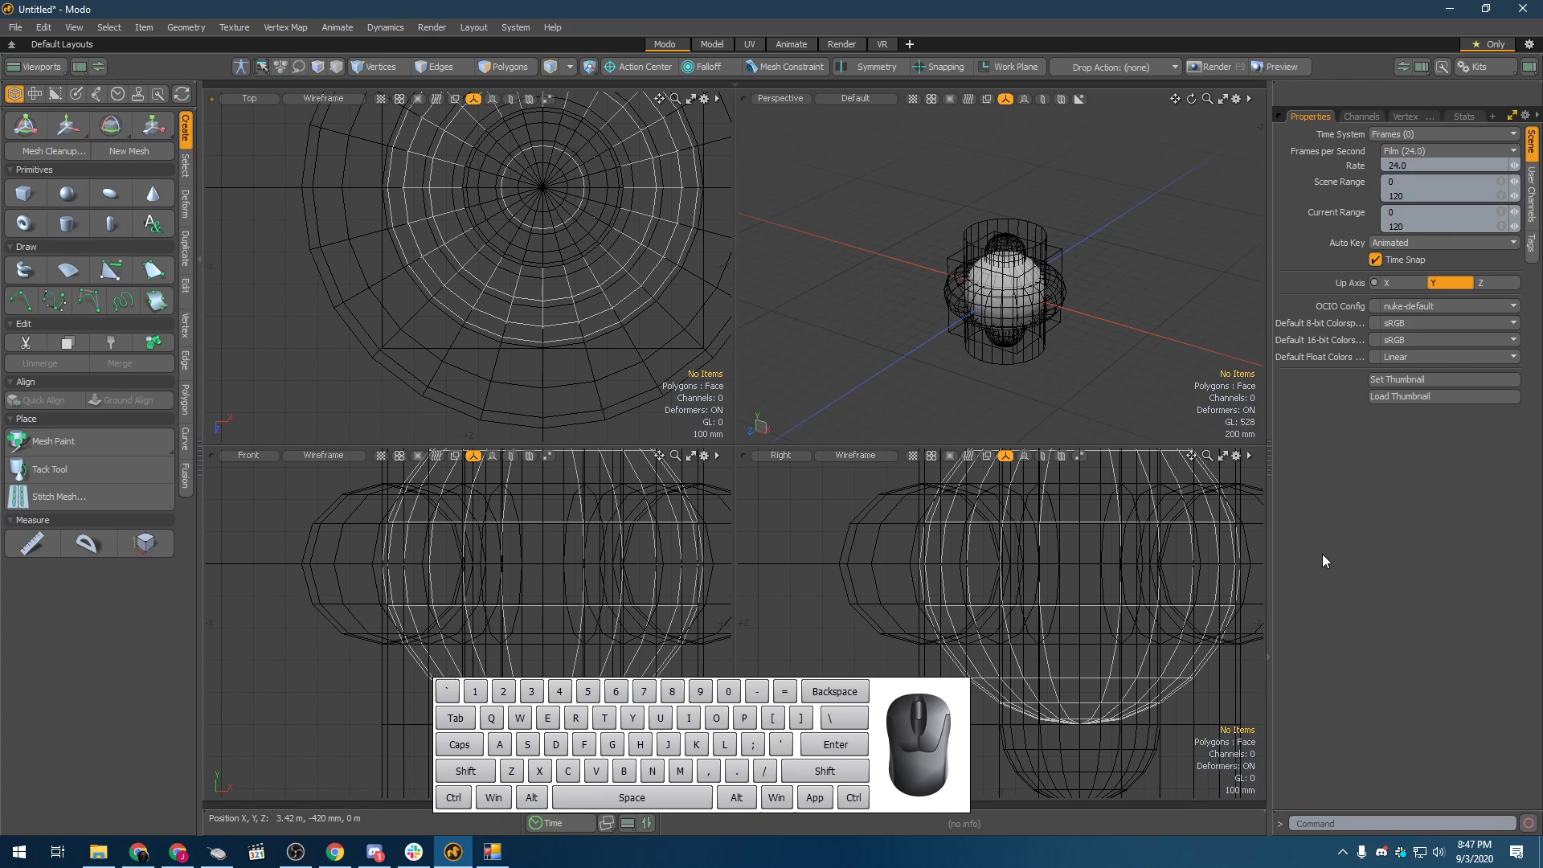
key("ctrl+space")
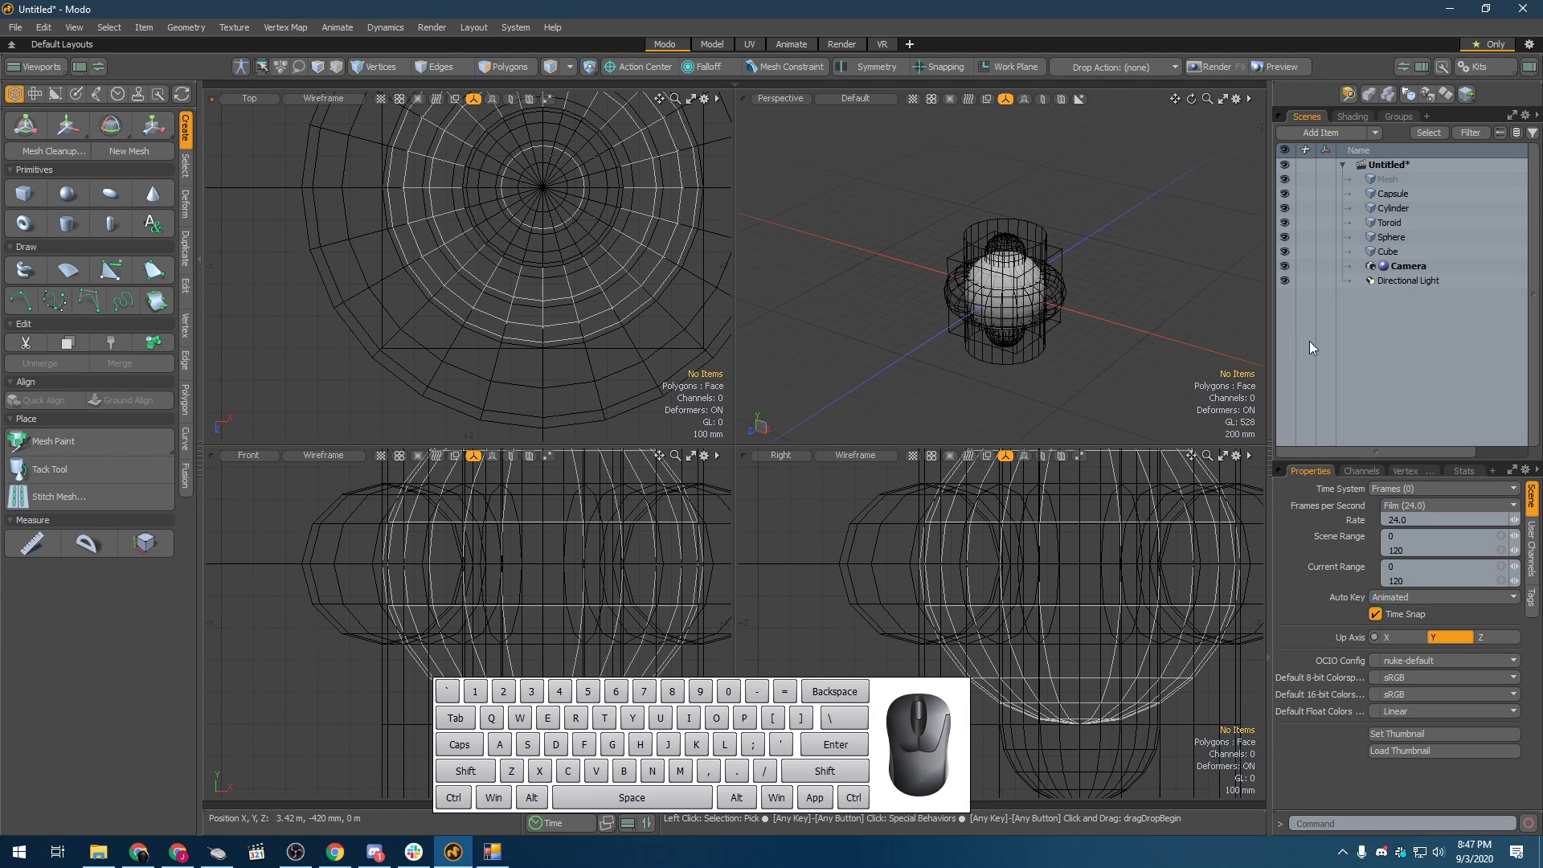
scroll(57, 591, "down", 1)
scroll(57, 592, "up", 1)
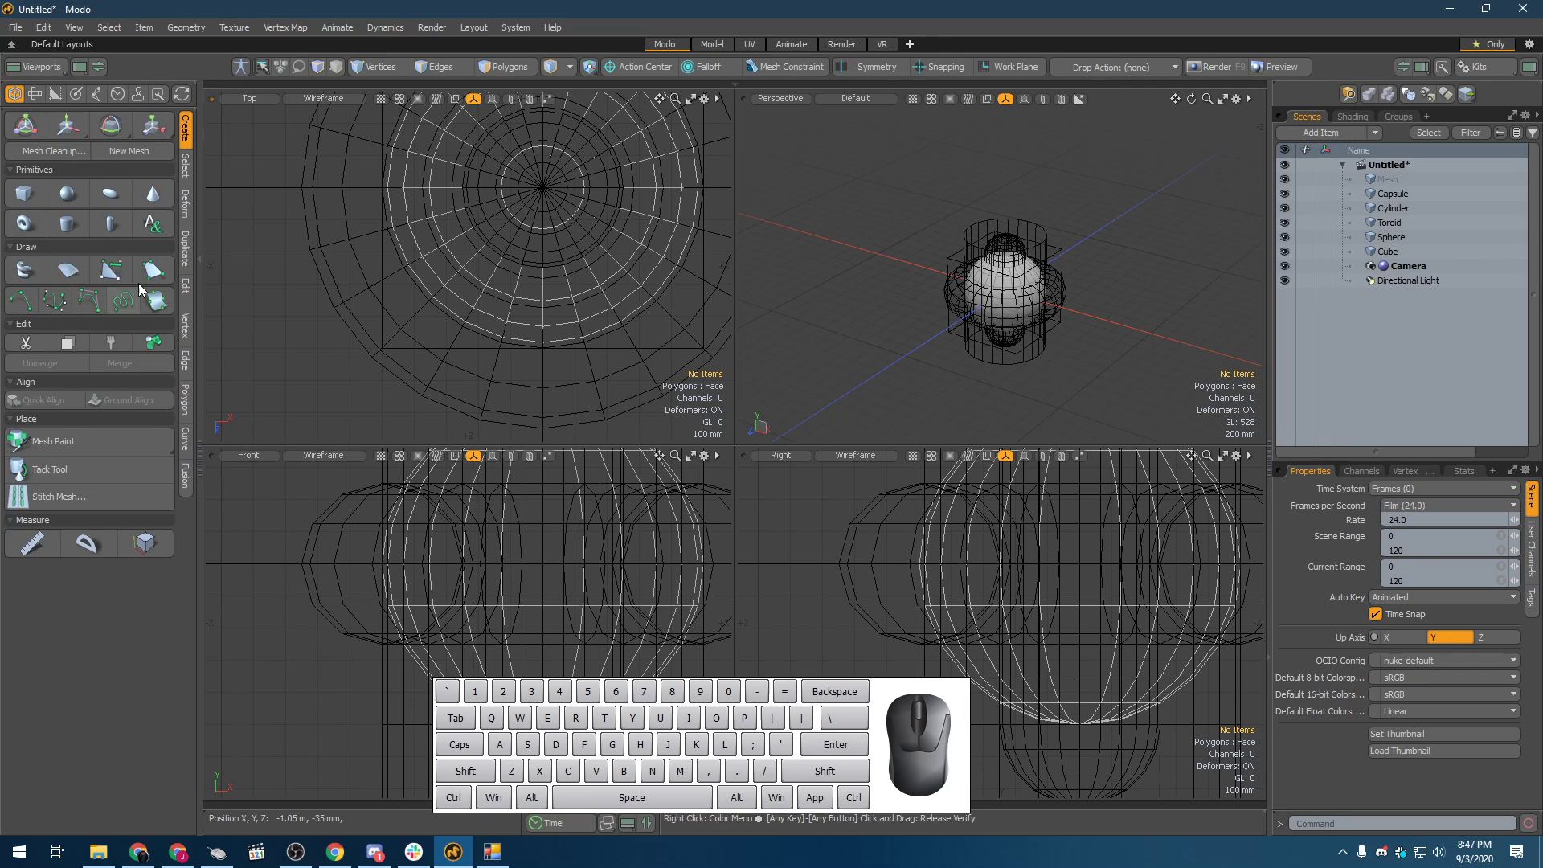
scroll(64, 149, "down", 1)
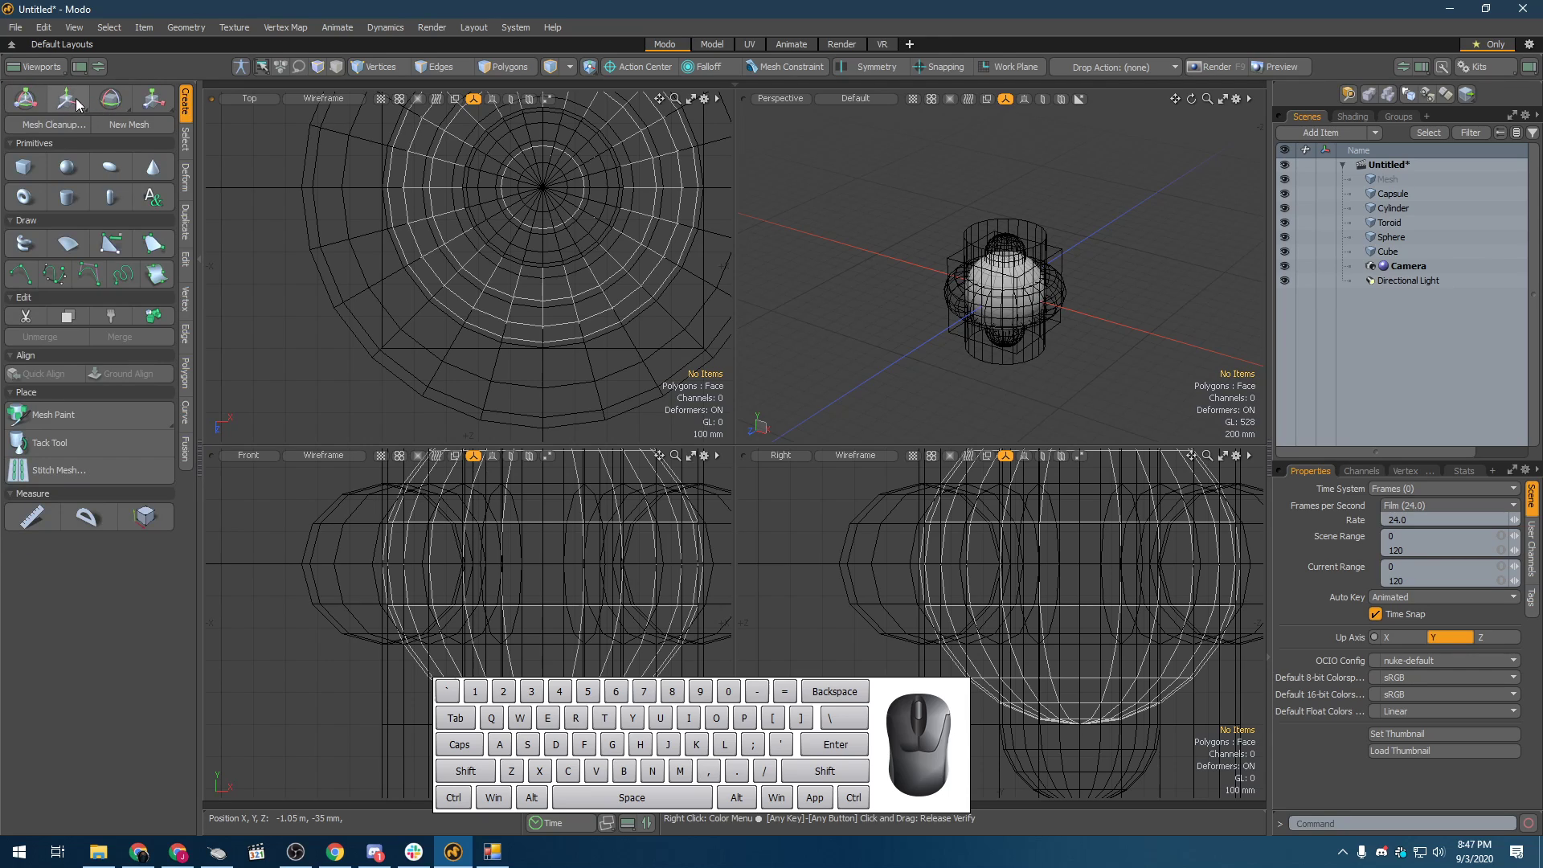
scroll(77, 102, "up", 1)
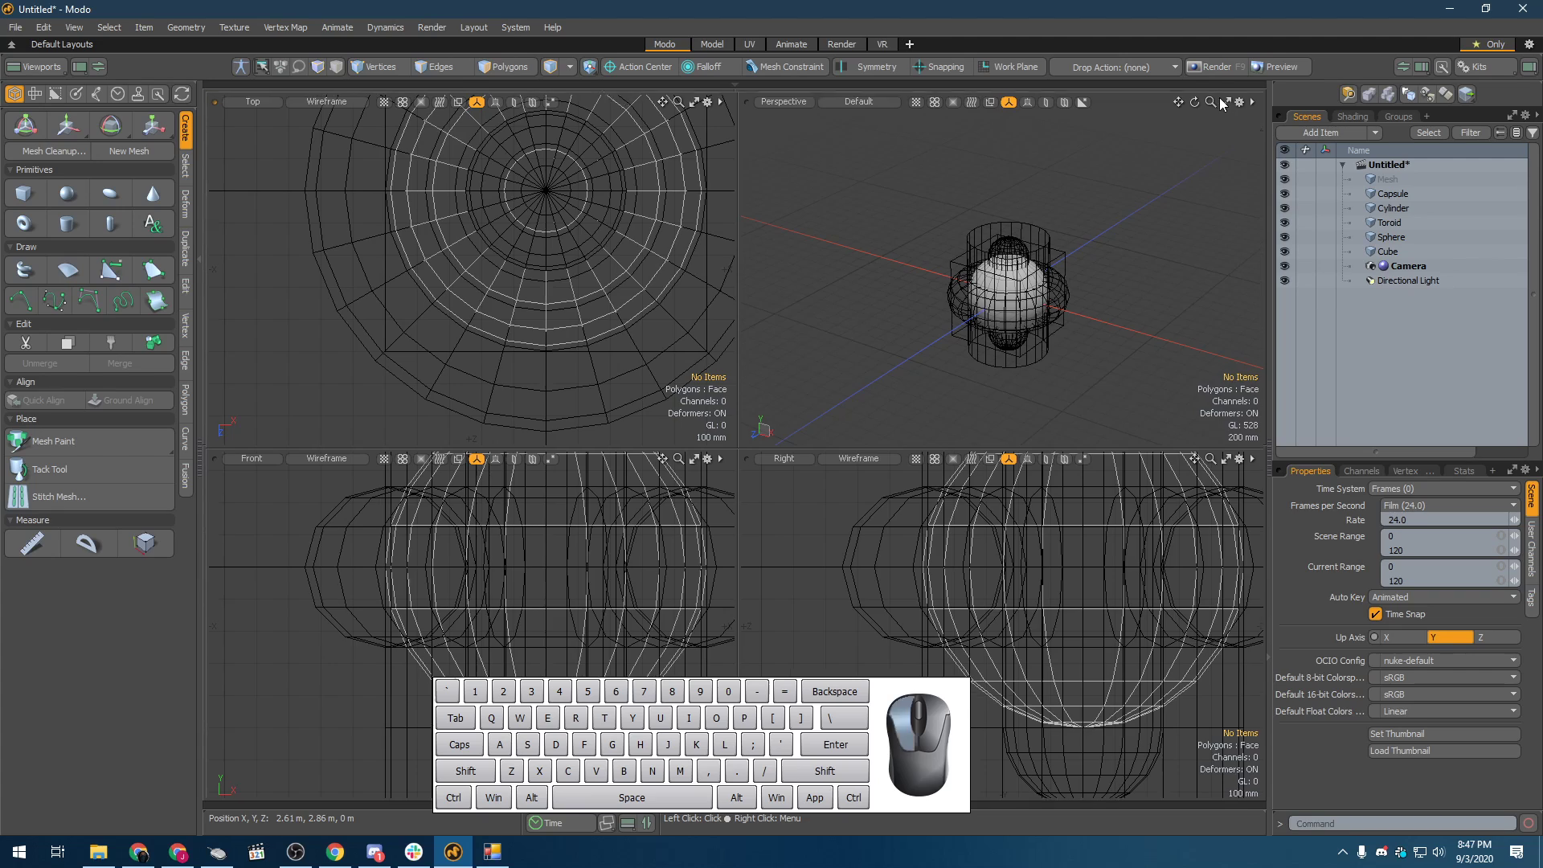
- Maximize the Perspective view and frame the overlapping primitives large from a lower angle
left_click(1220, 98)
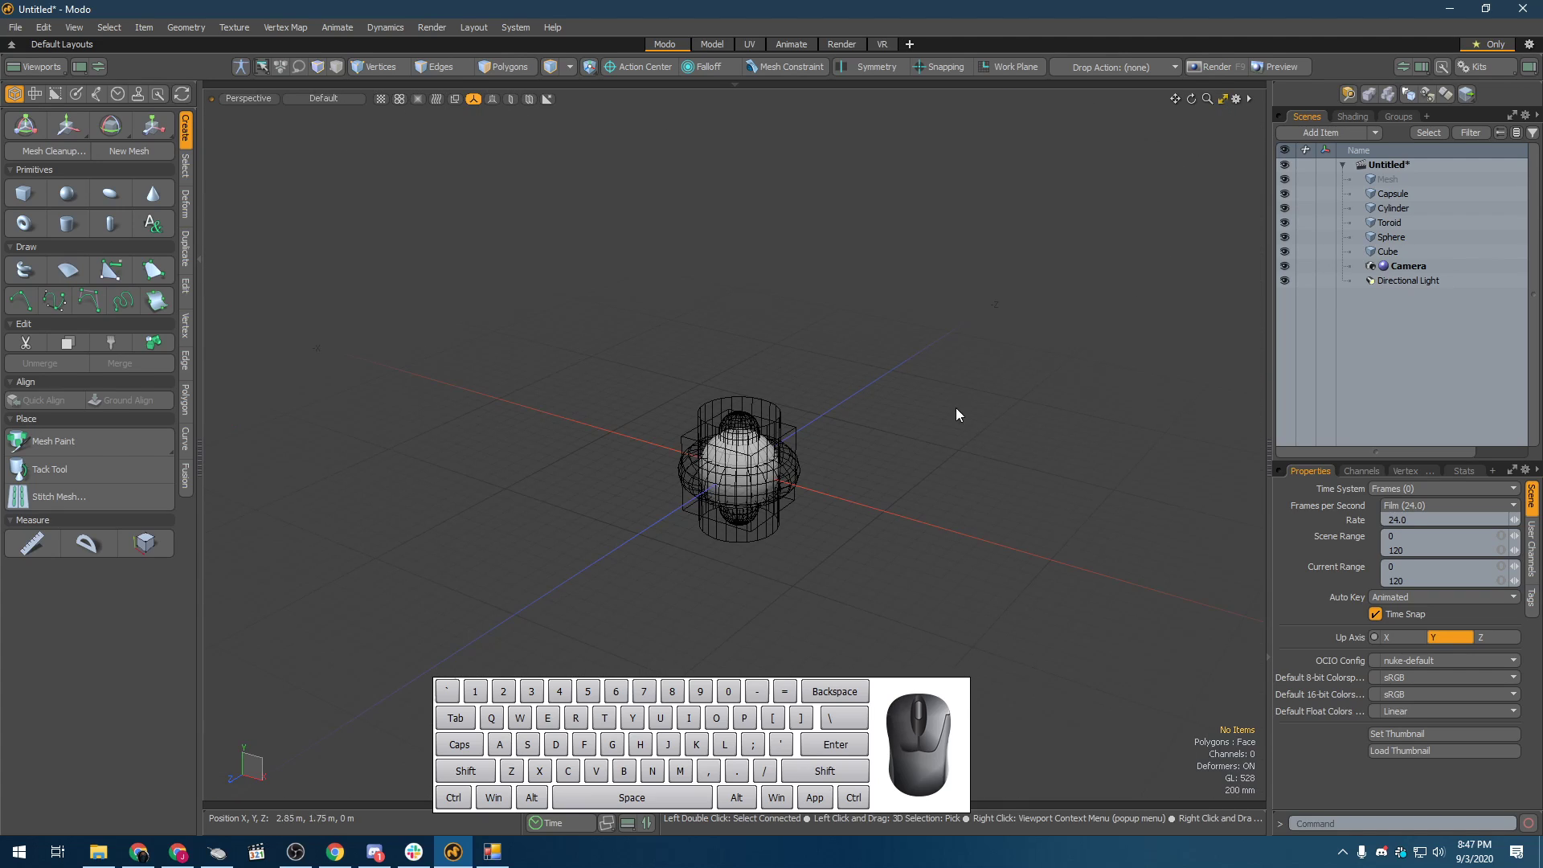
scroll(682, 548, "up", 2)
scroll(818, 370, "up", 5)
left_click_drag(658, 388, 817, 336, "alt")
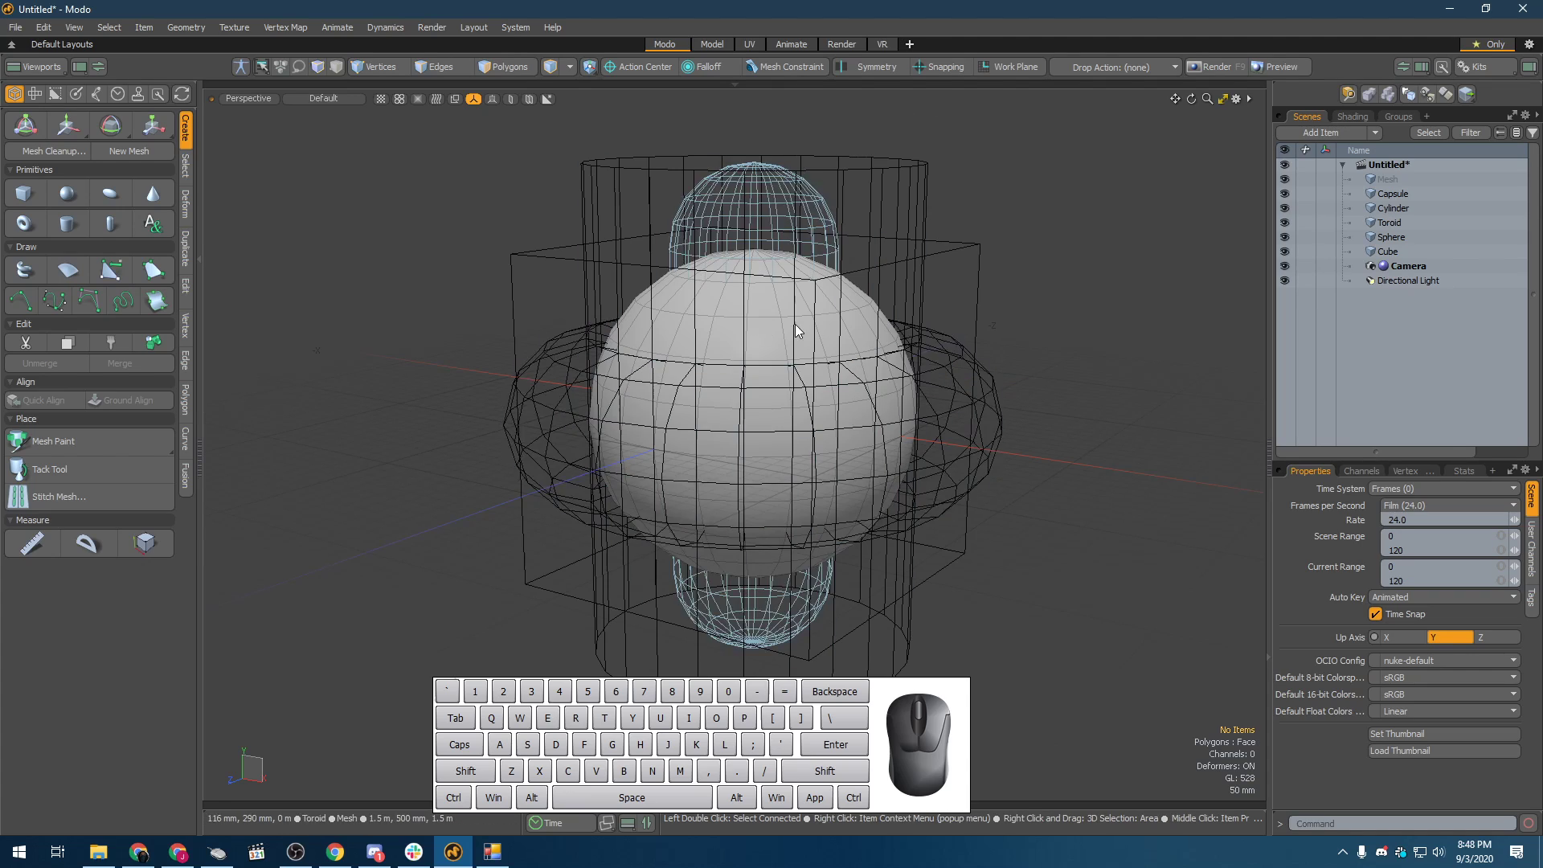
- Show the inactive meshes in the Perspective view as shaded surfaces, and return them to wireframe
left_click(528, 99)
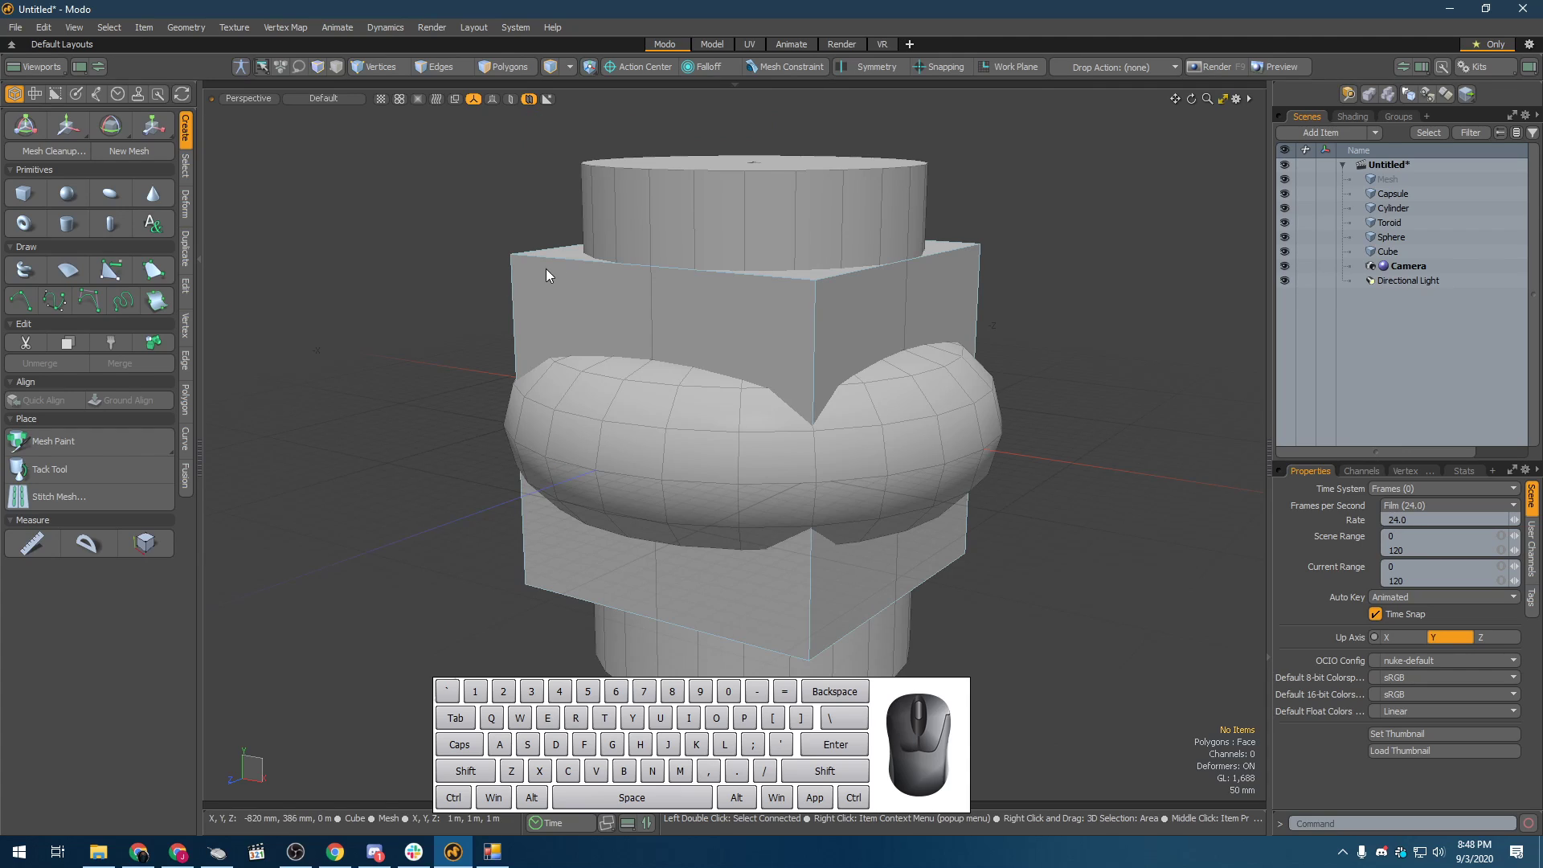
left_click(1087, 480)
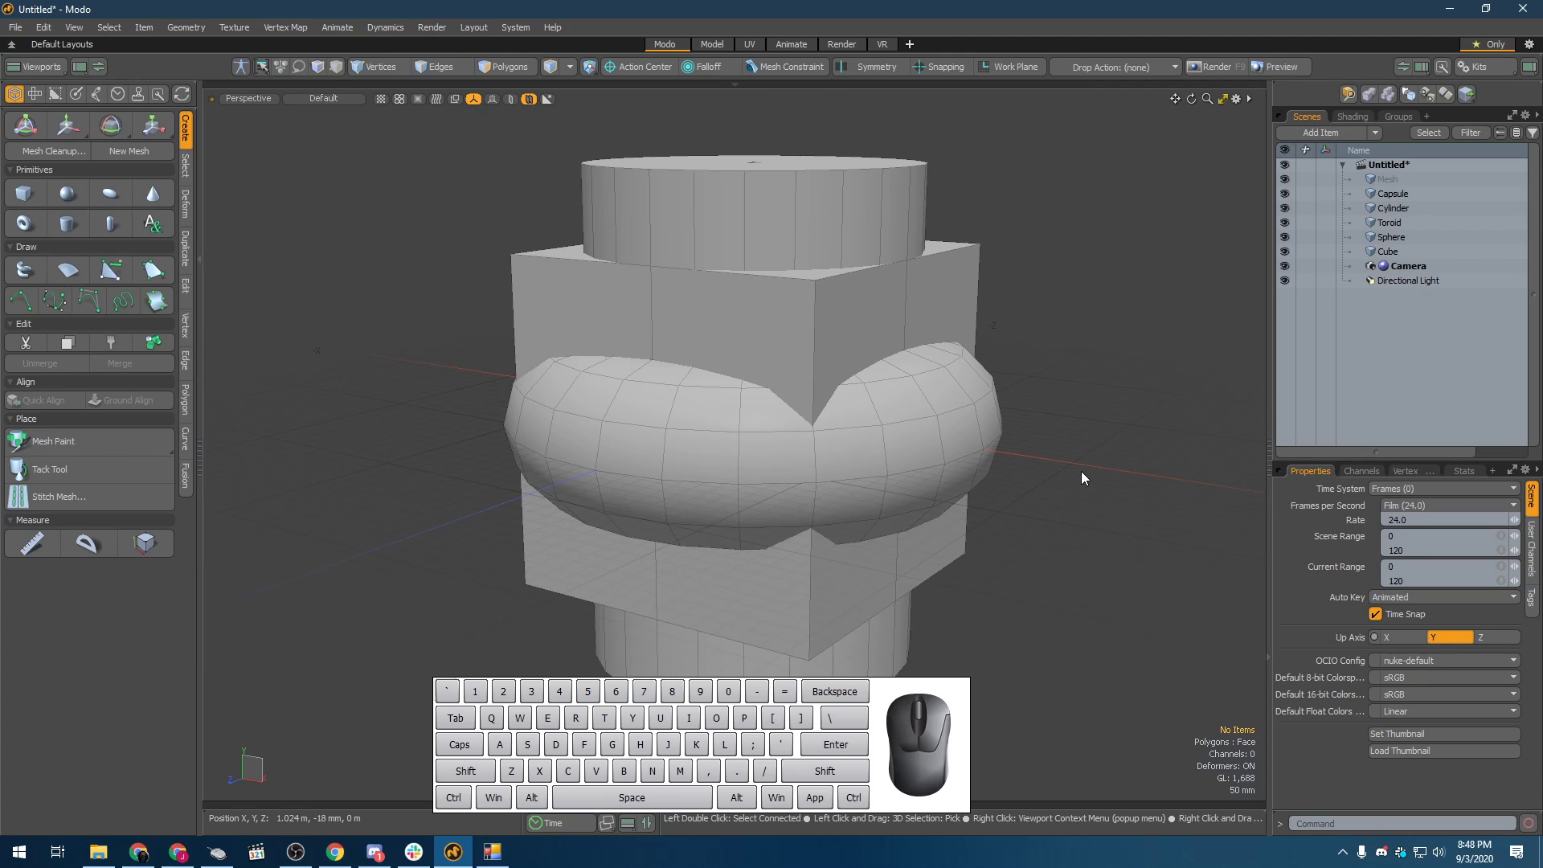
scroll(1082, 468, "down", 2)
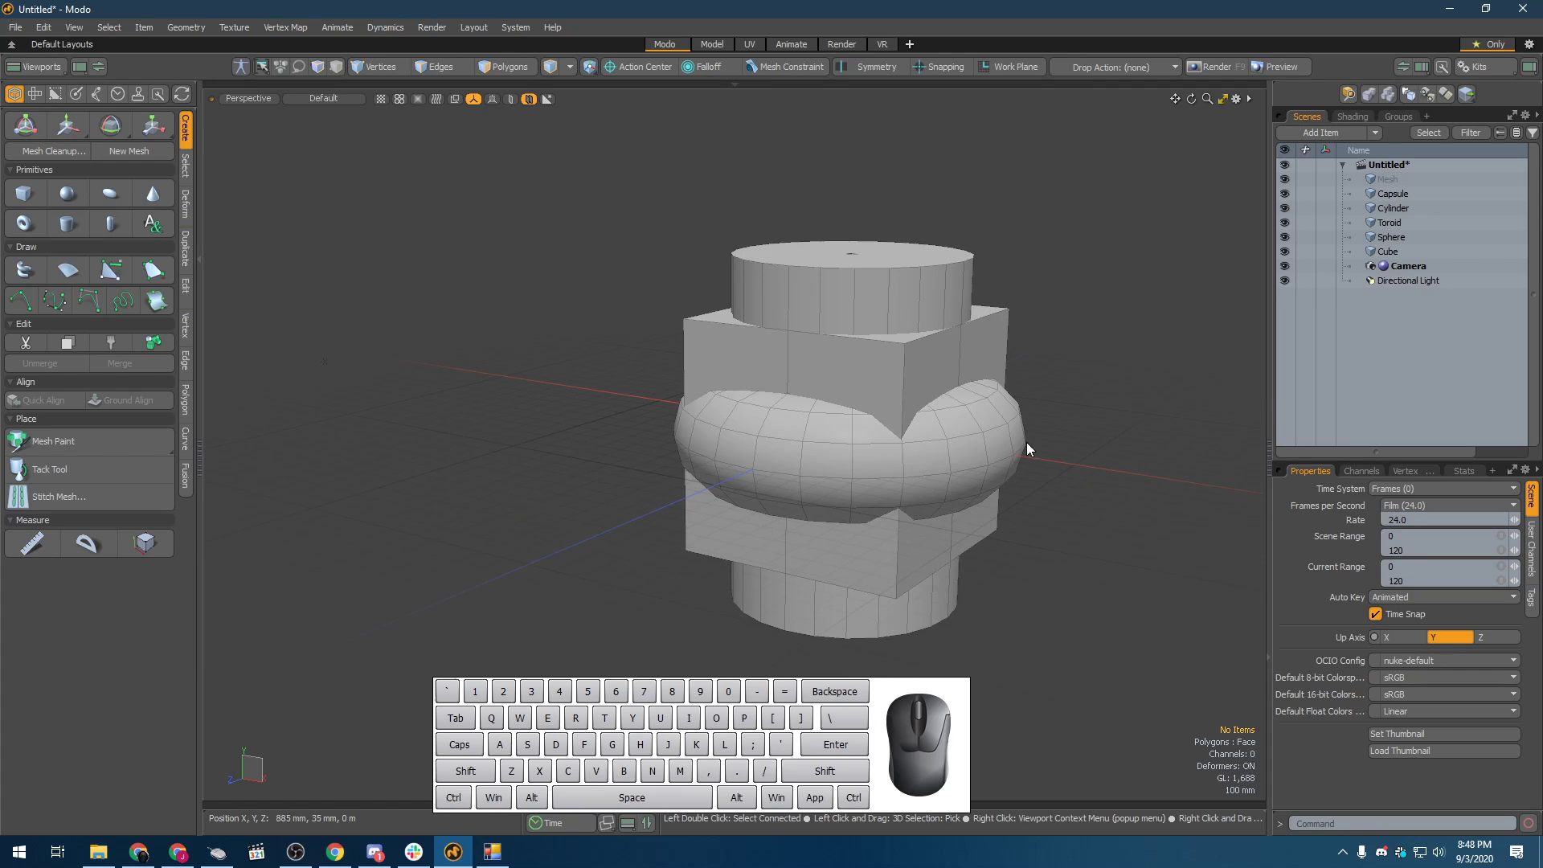
left_click(528, 99)
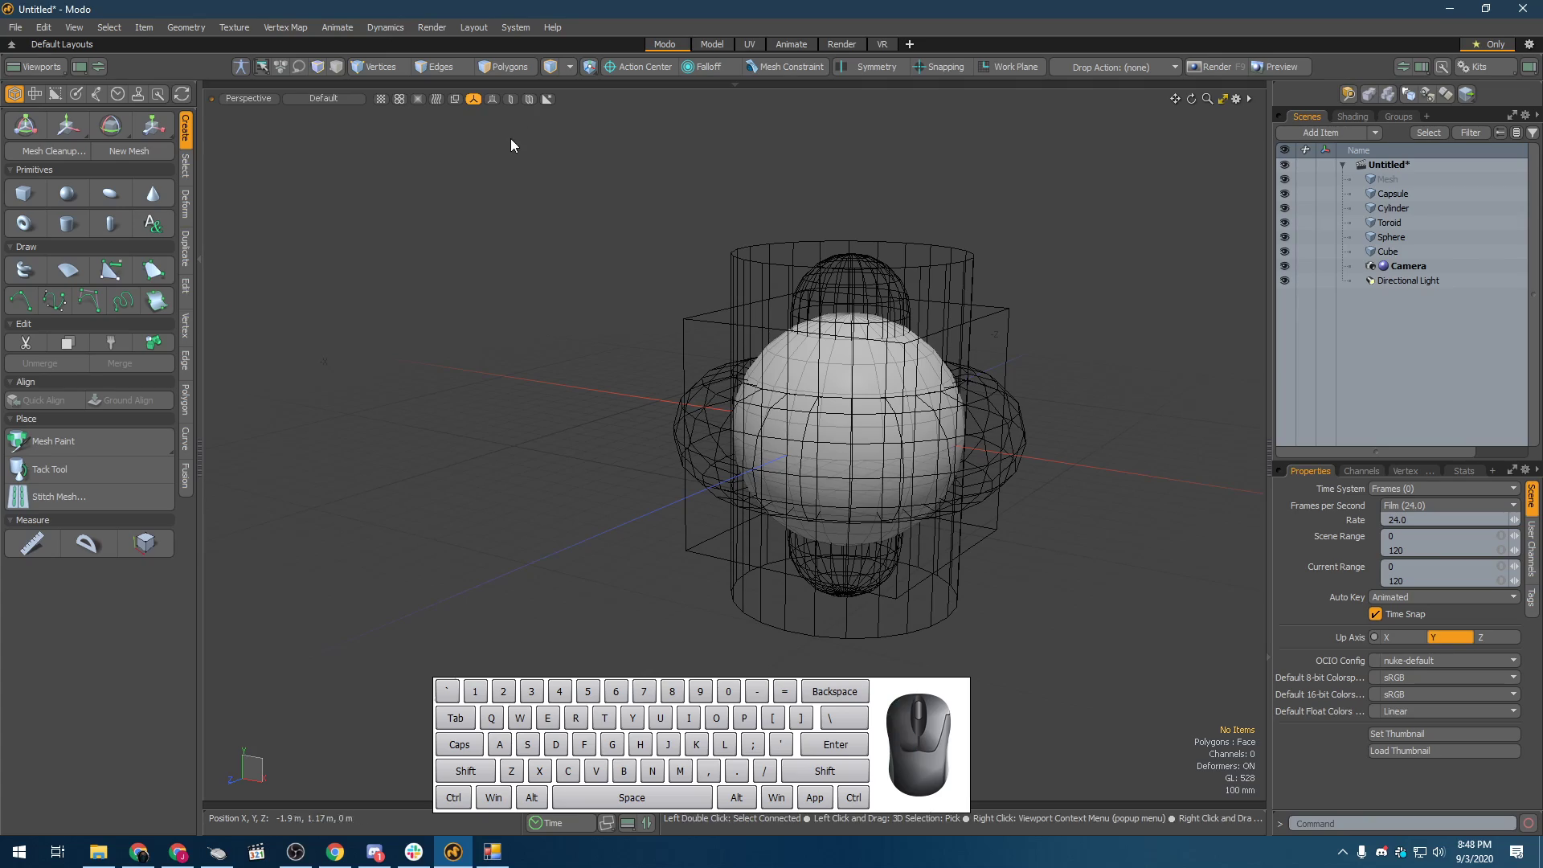
mouse_move(510, 139)
left_mouse_down("alt")
mouse_move(565, 221)
mouse_move(580, 203)
mouse_move(800, 318)
left_mouse_up("alt")
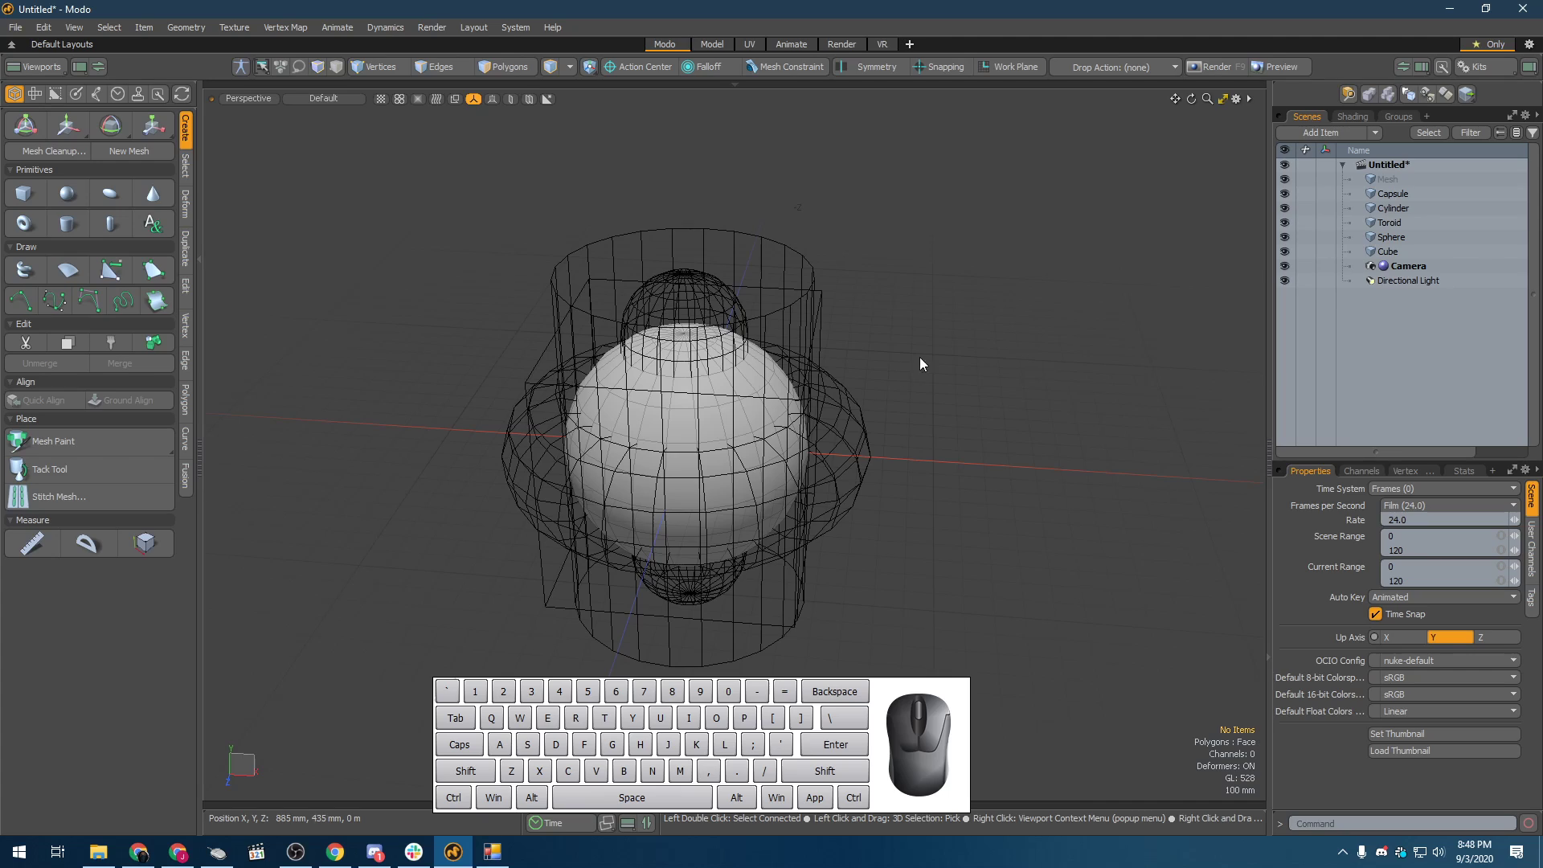
- Open the 3D Viewport Properties for the Perspective view, reposition them over the viewport and dismiss them
left_click(1236, 99)
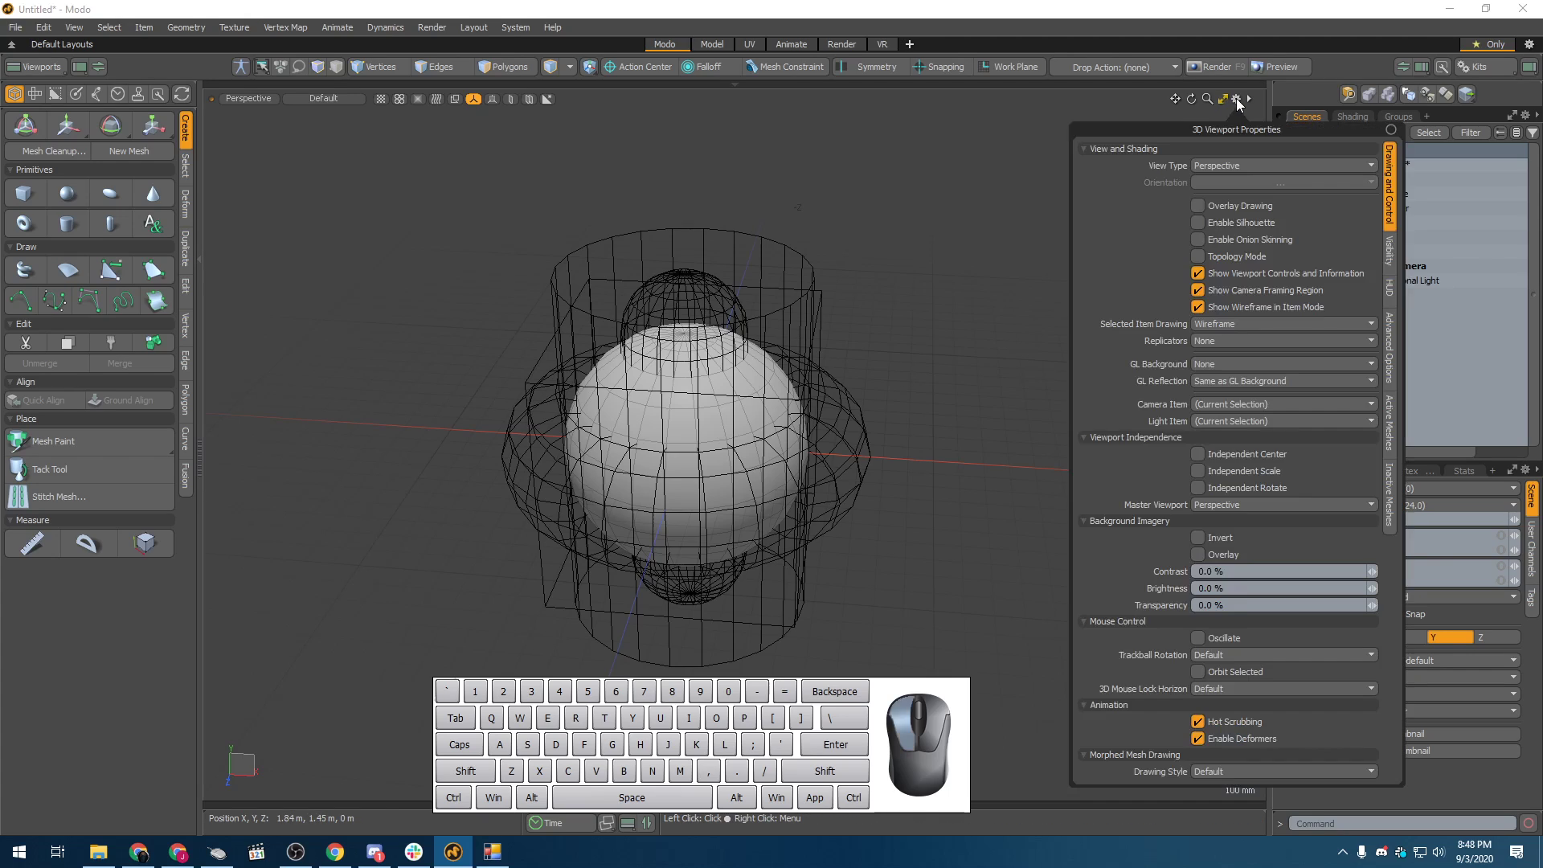
left_click(923, 291)
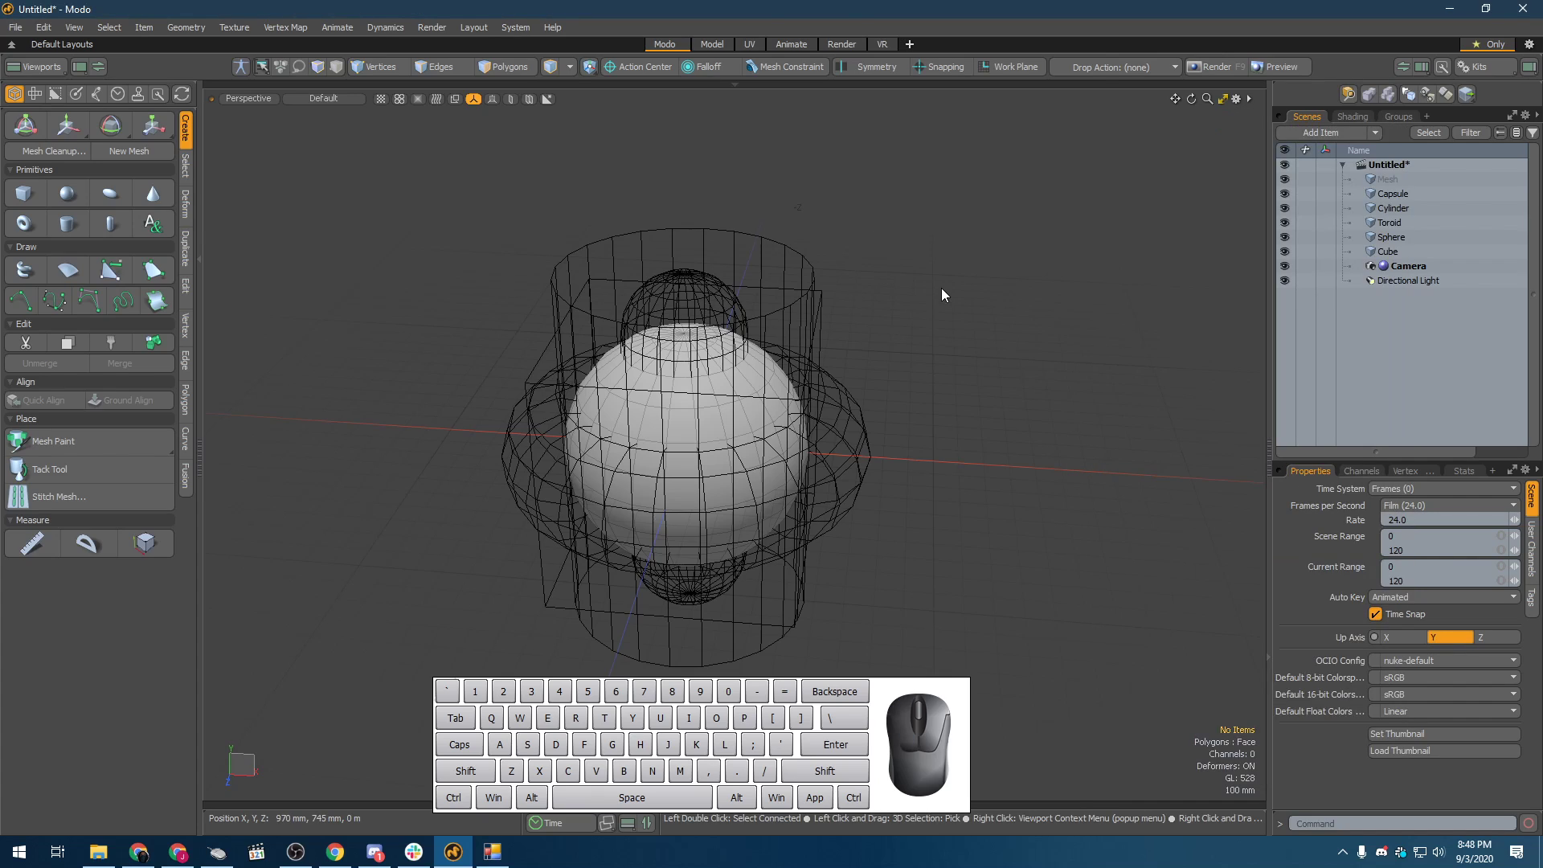
key("o")
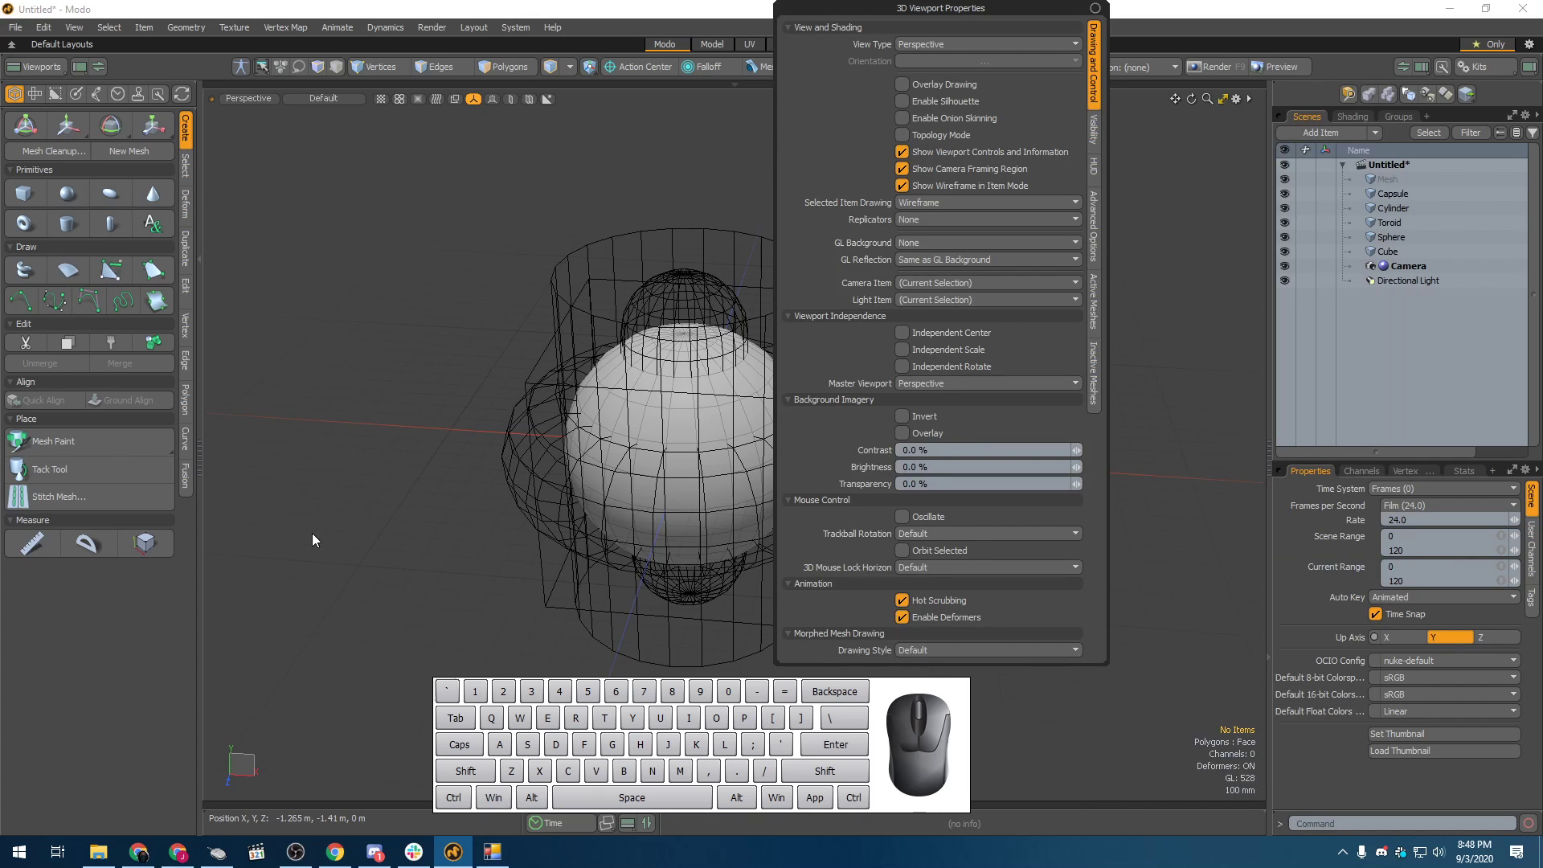
left_click_drag(941, 10, 1121, 111)
left_click(910, 672)
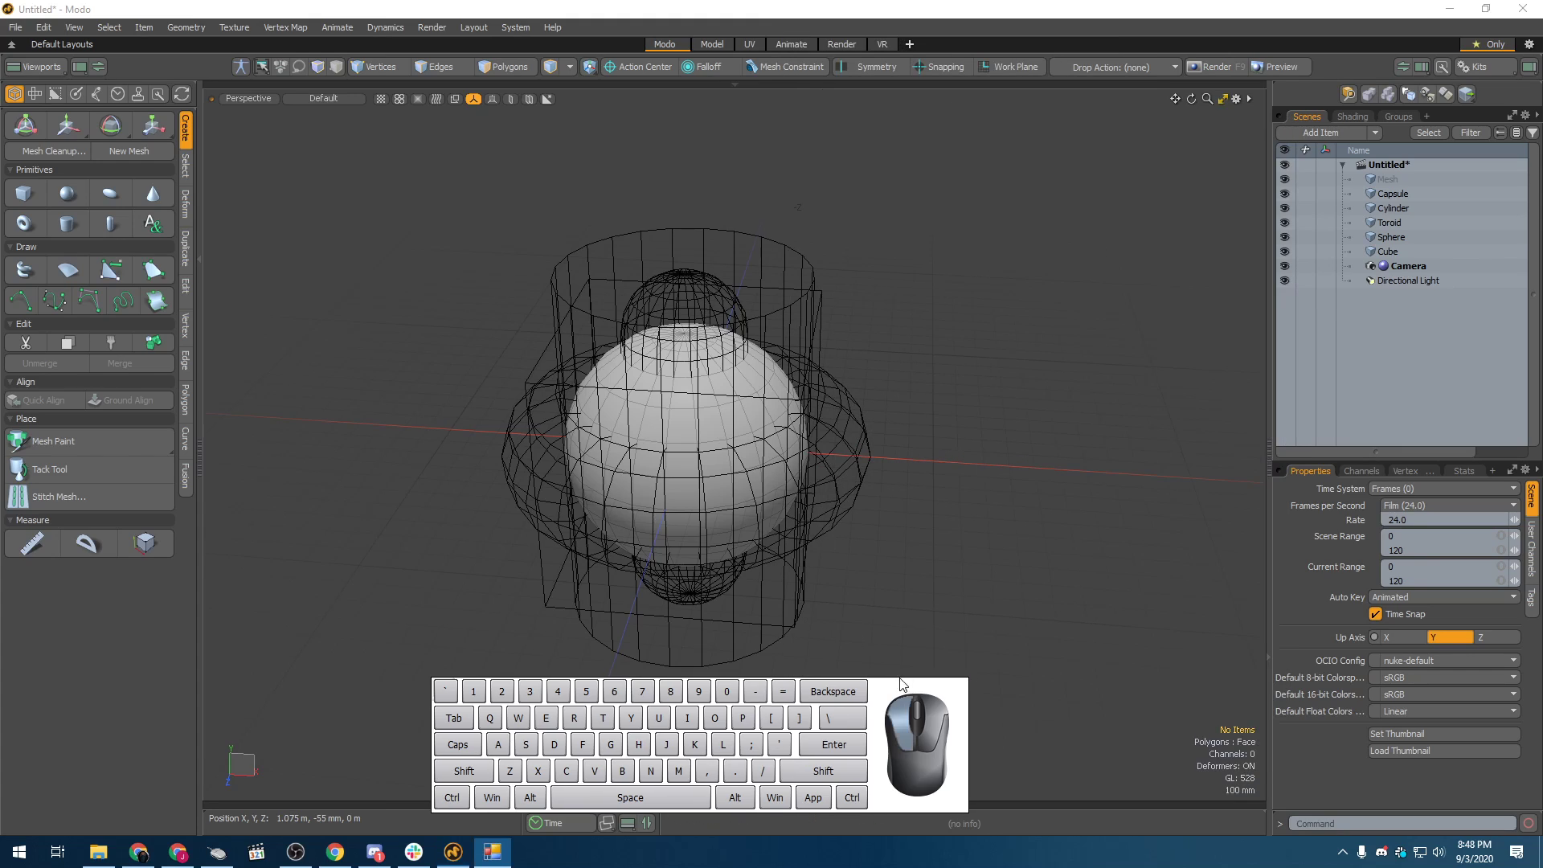
key("o")
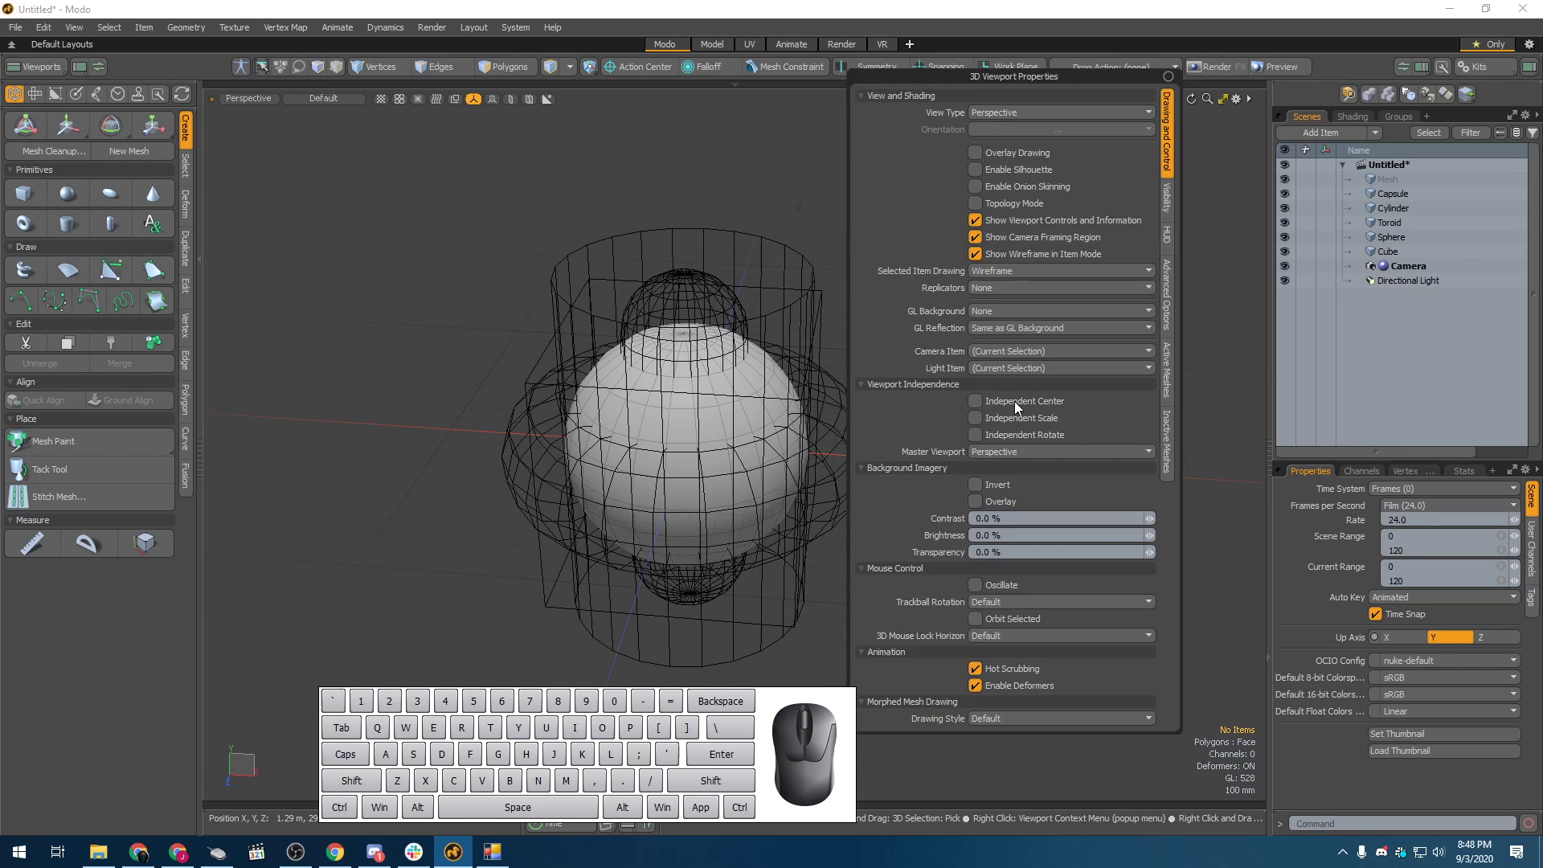
left_click_drag(1084, 83, 1091, 123)
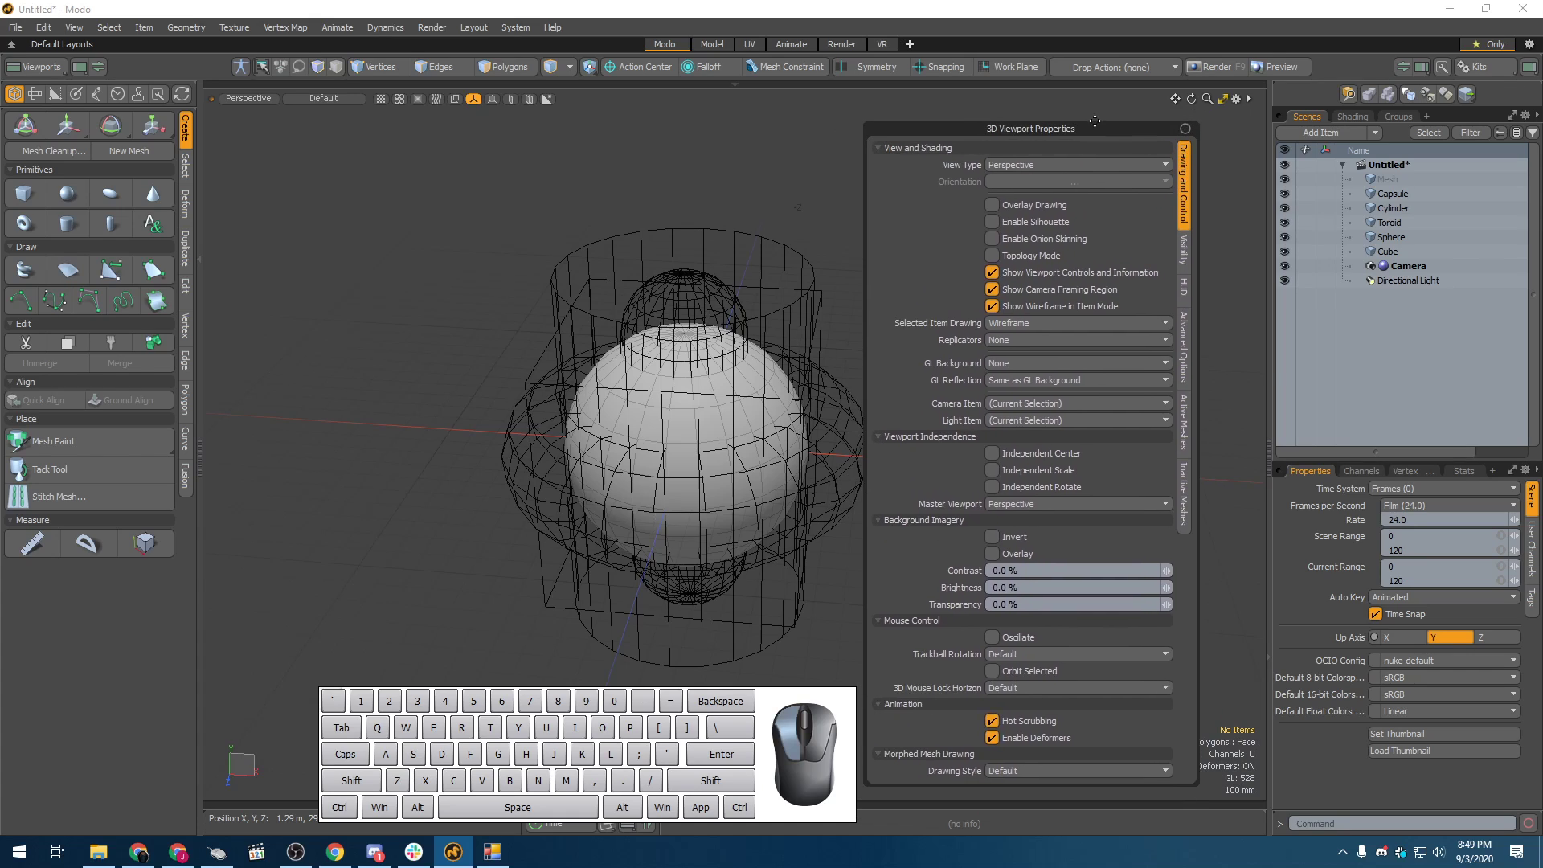
left_click(760, 135)
- Open the 3D Viewport Properties beside the primitives and pin them so they stay open
key("o")
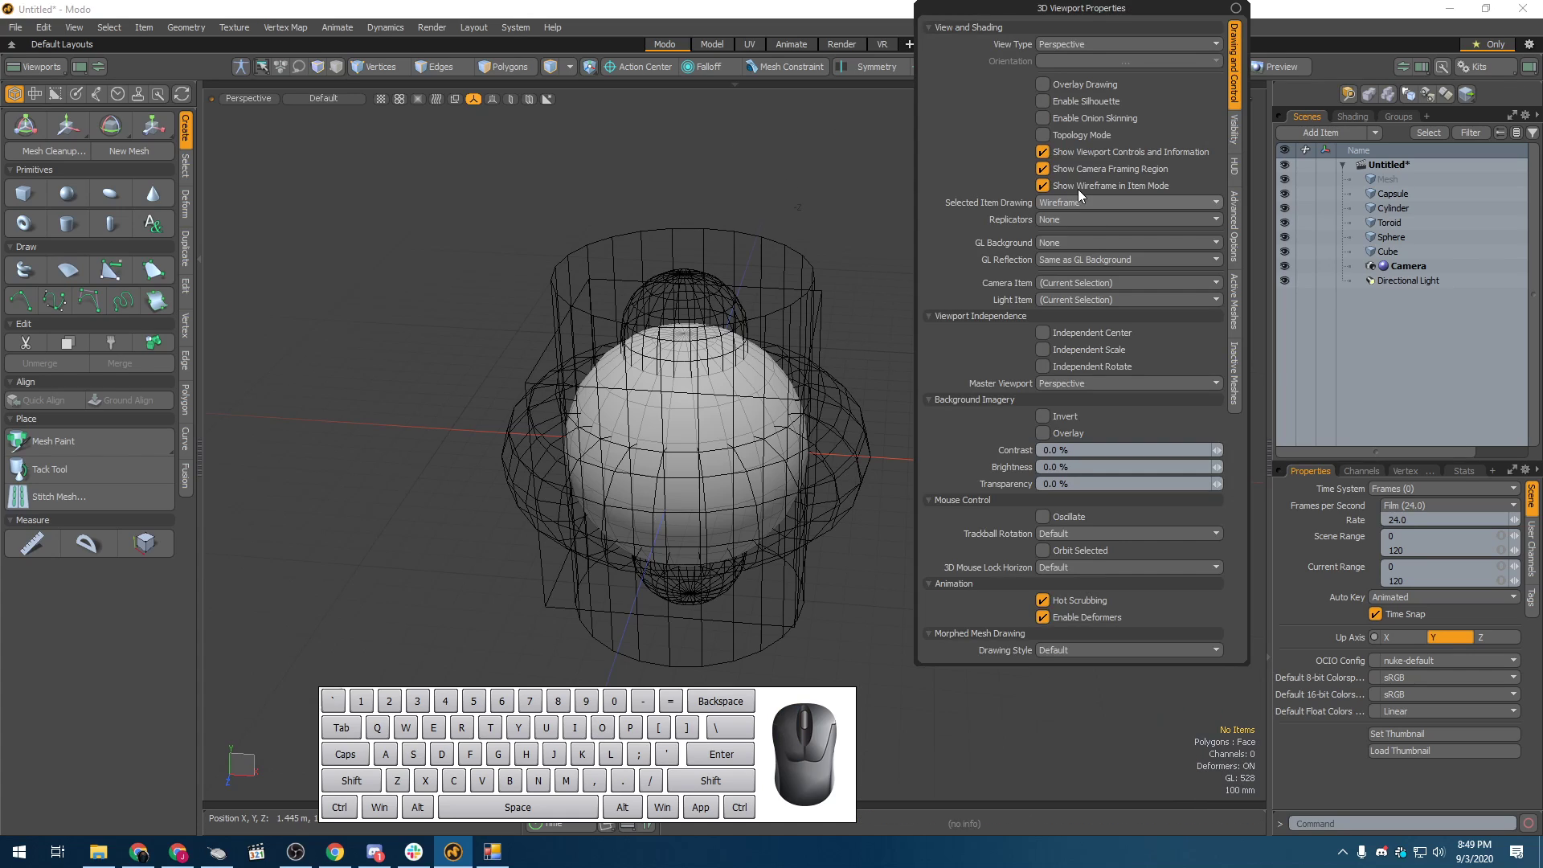
left_click_drag(1100, 14, 1063, 130)
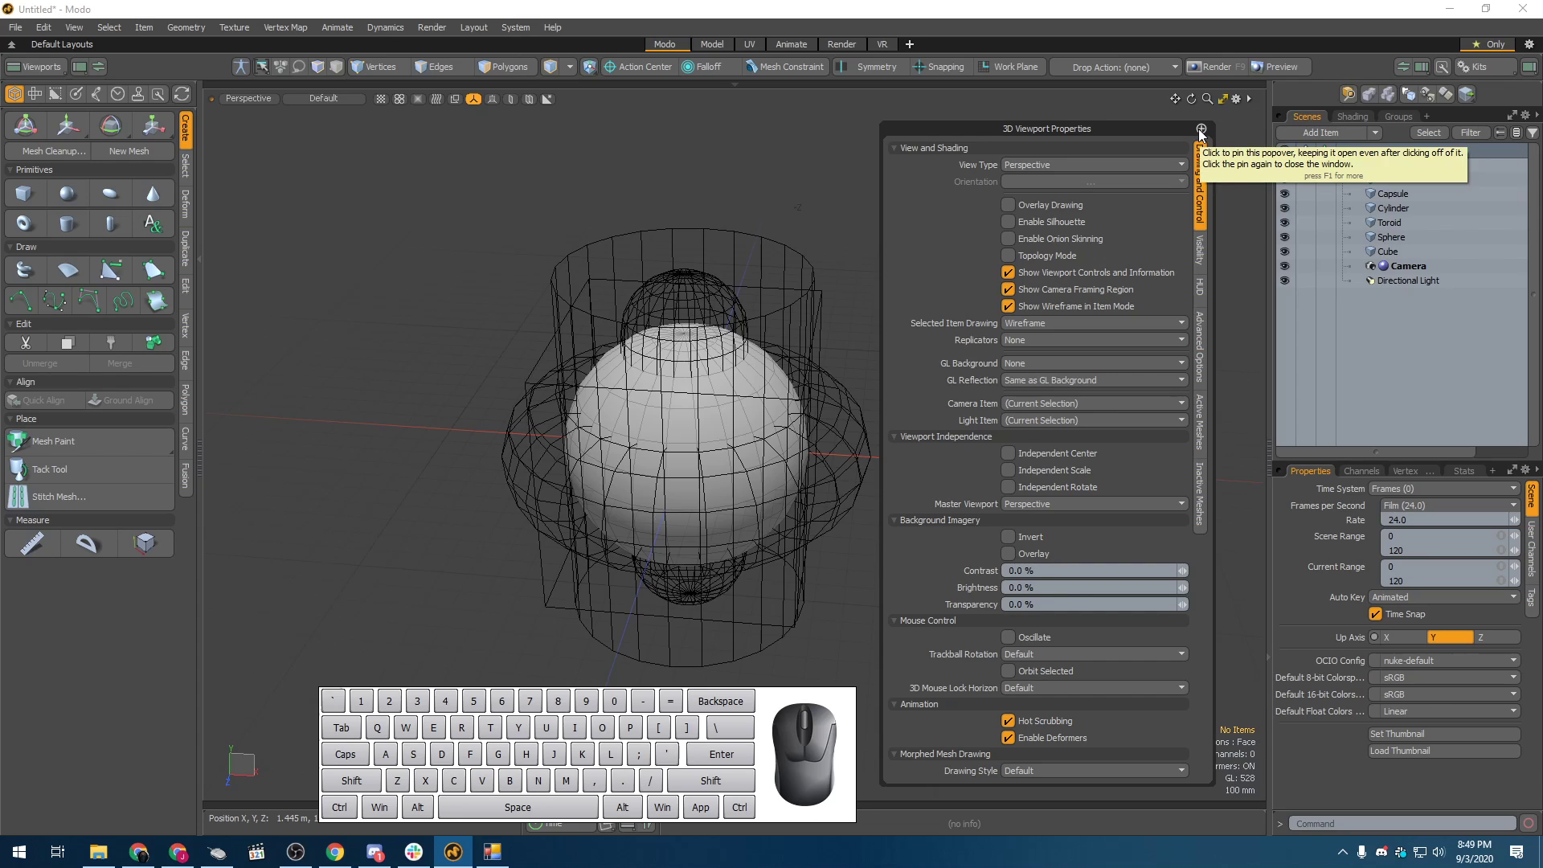
left_click_drag(1201, 130, 1250, 130)
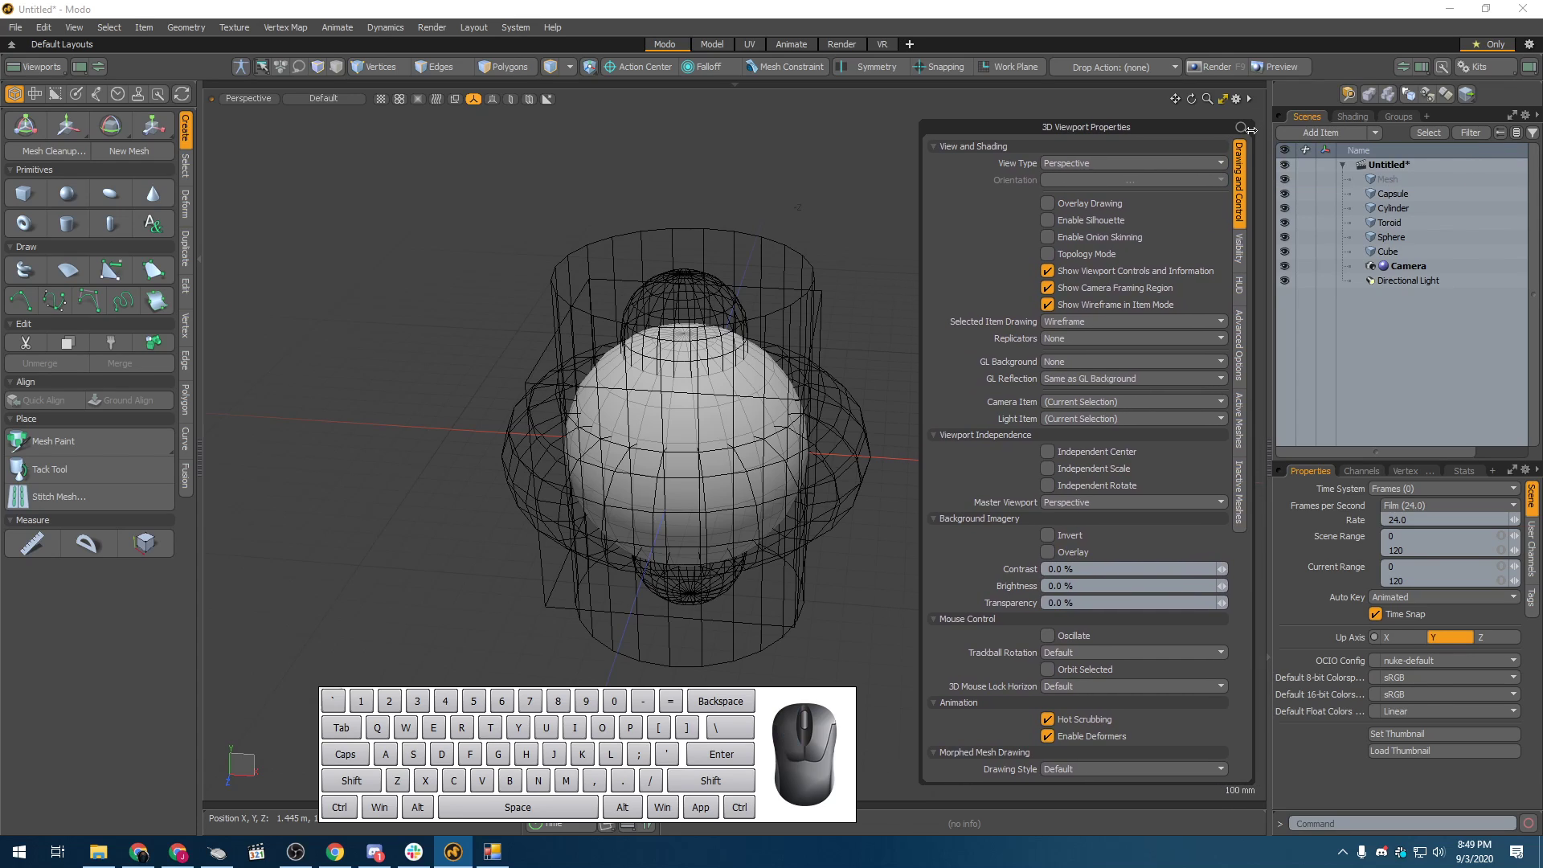
left_click(1242, 128)
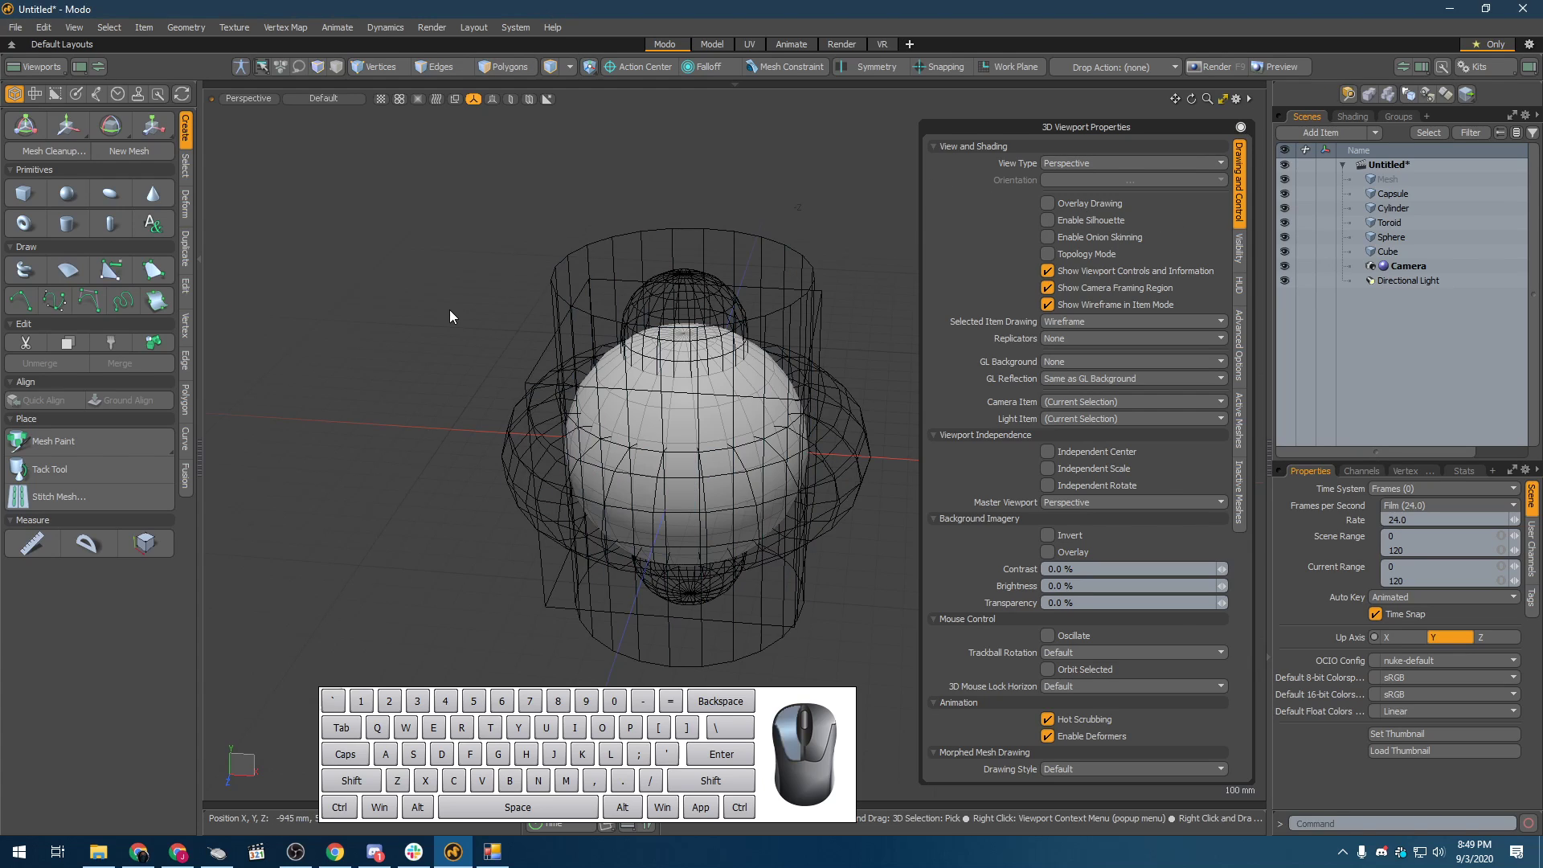
- Select meshes in the Perspective view with the properties pinned, ending with the capsule, and clear the selection
left_click(593, 508)
left_click(643, 345)
left_click(655, 342)
left_click(861, 283)
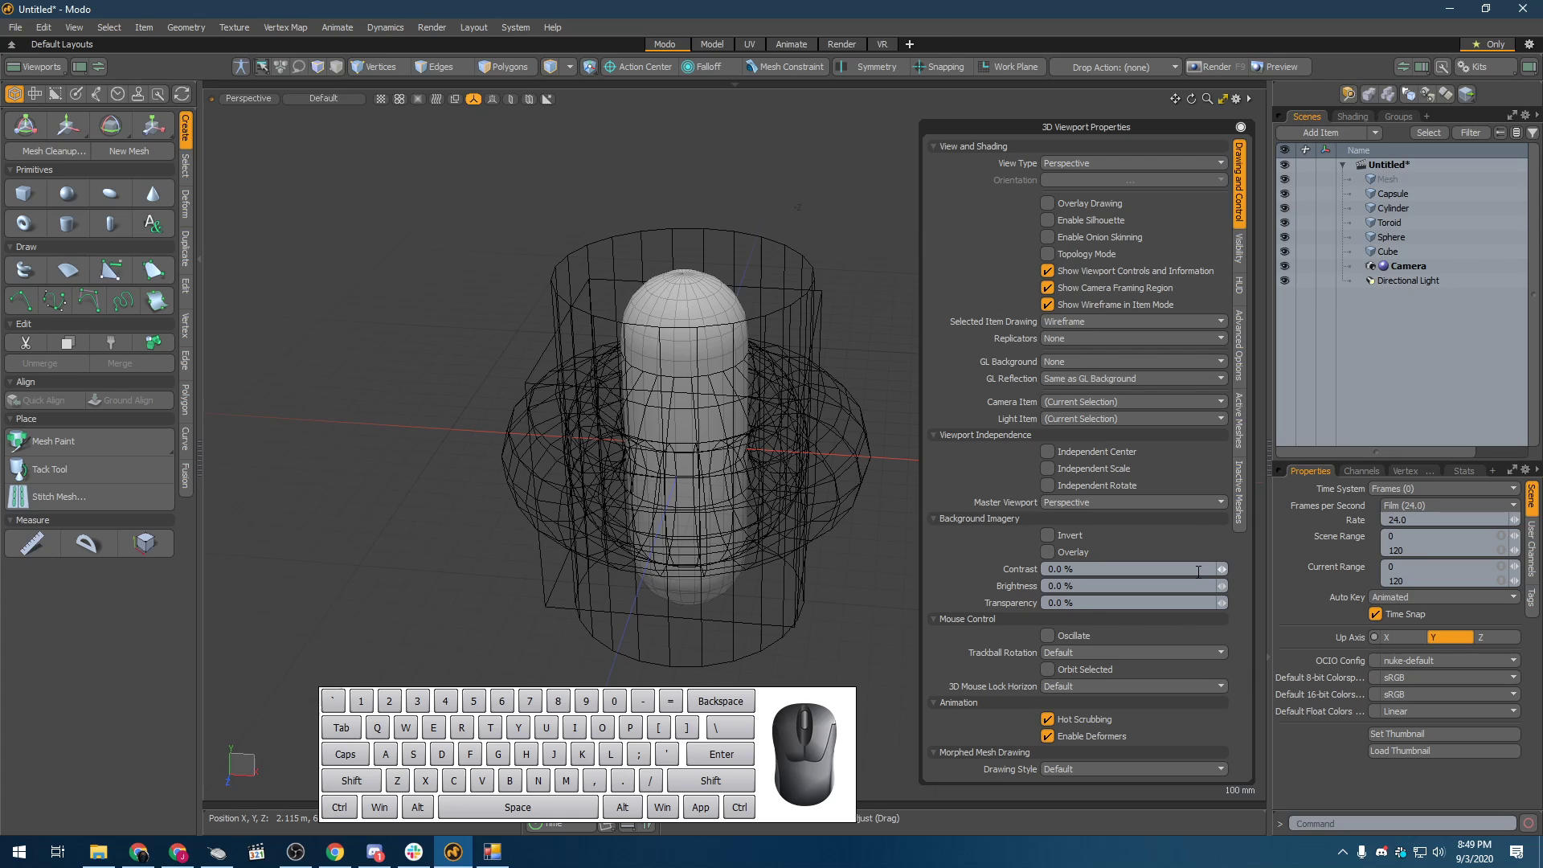
- Try the inactive mesh overrides, first Make Inactive Same as Active and then Make Inactive Invisible, and return the inactive meshes to wireframe
left_click(1240, 411)
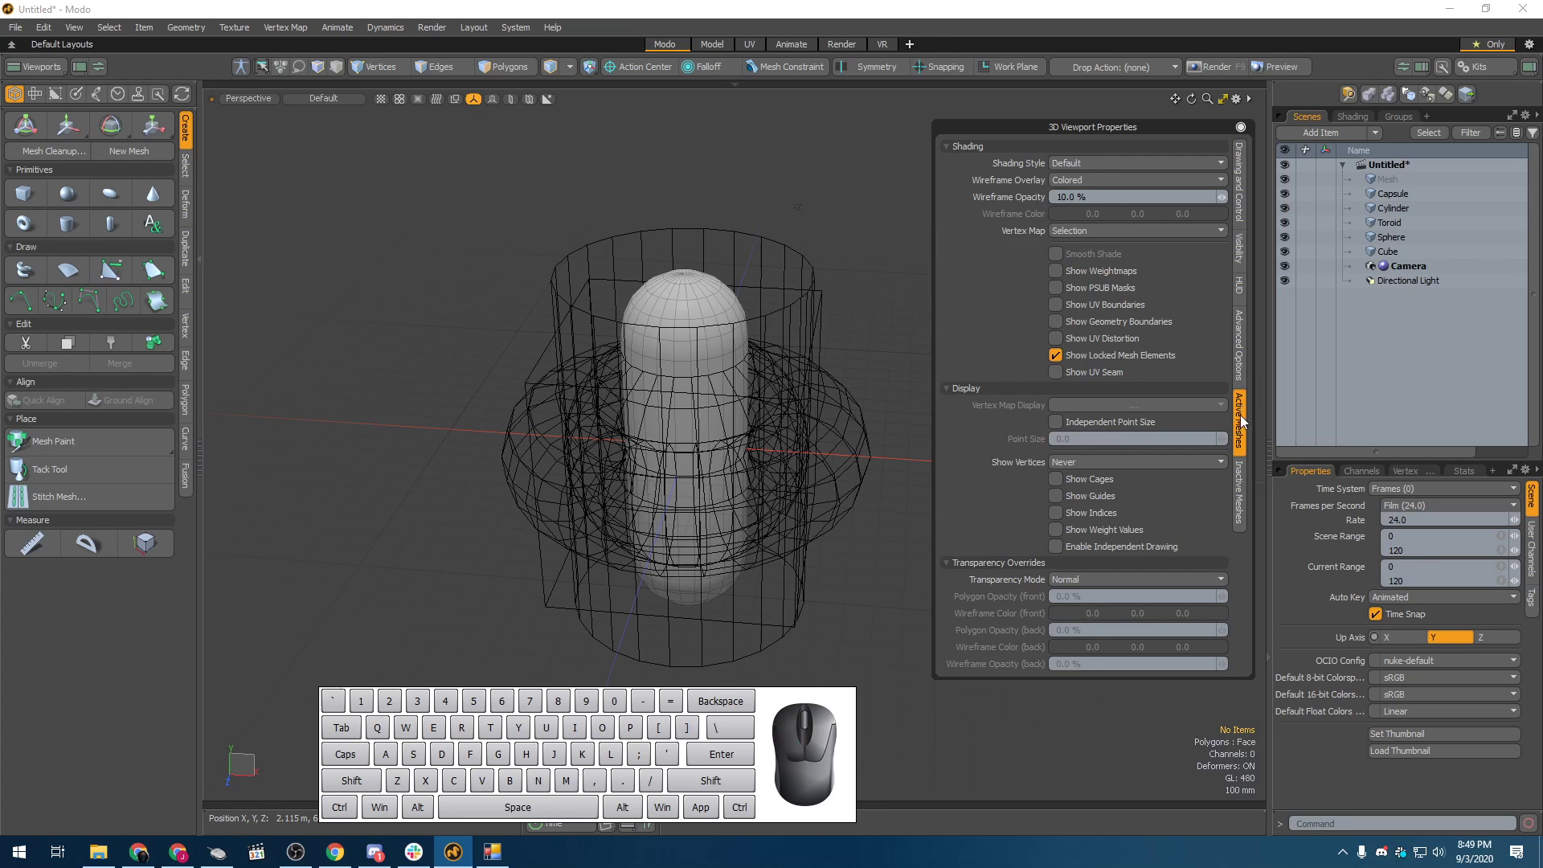
left_click(1239, 491)
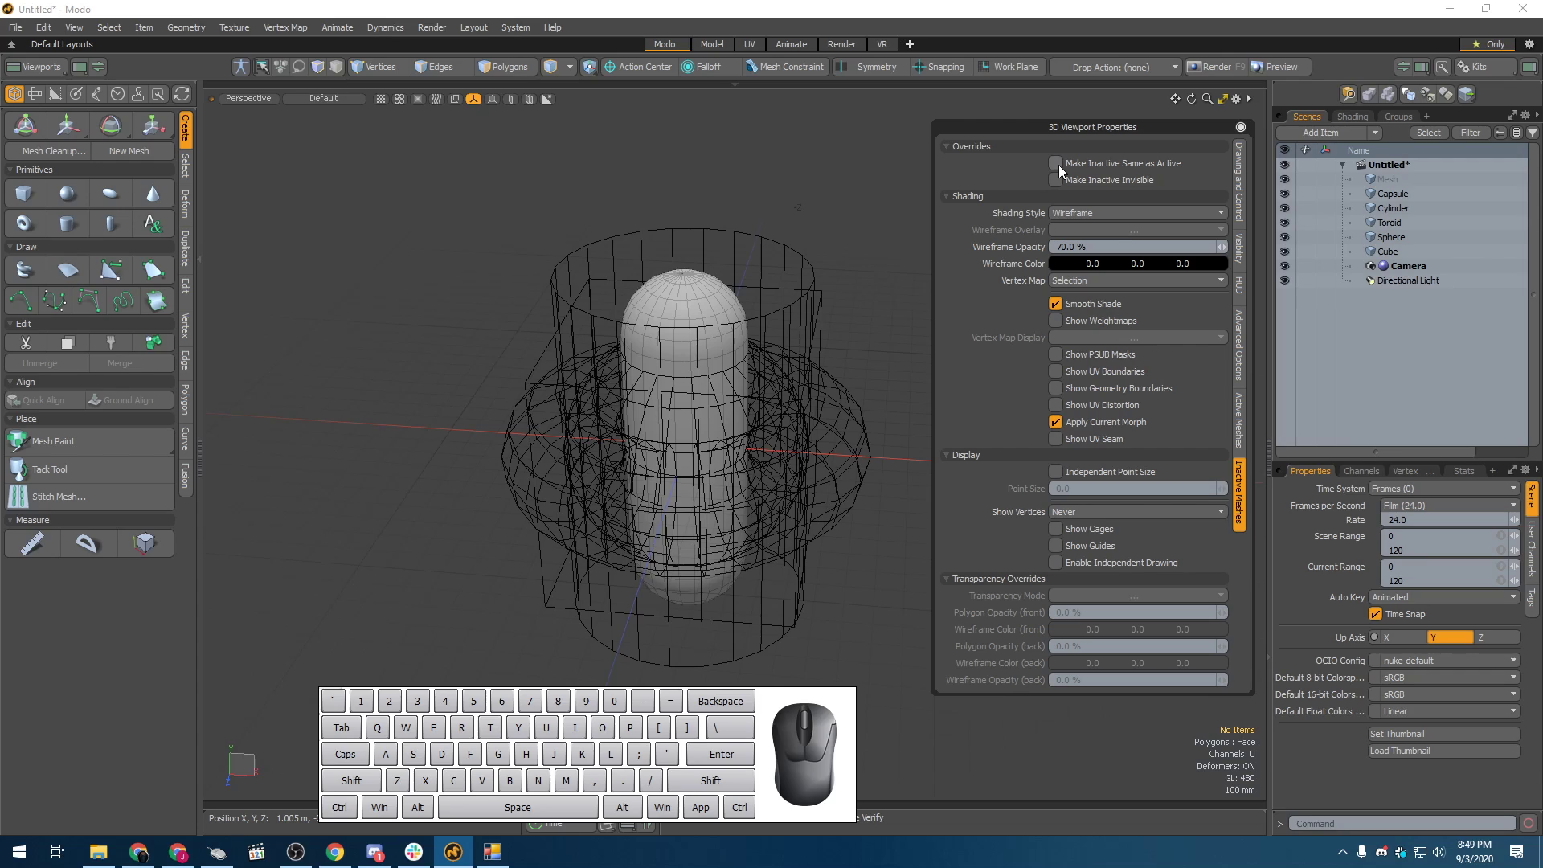
left_click(1127, 163)
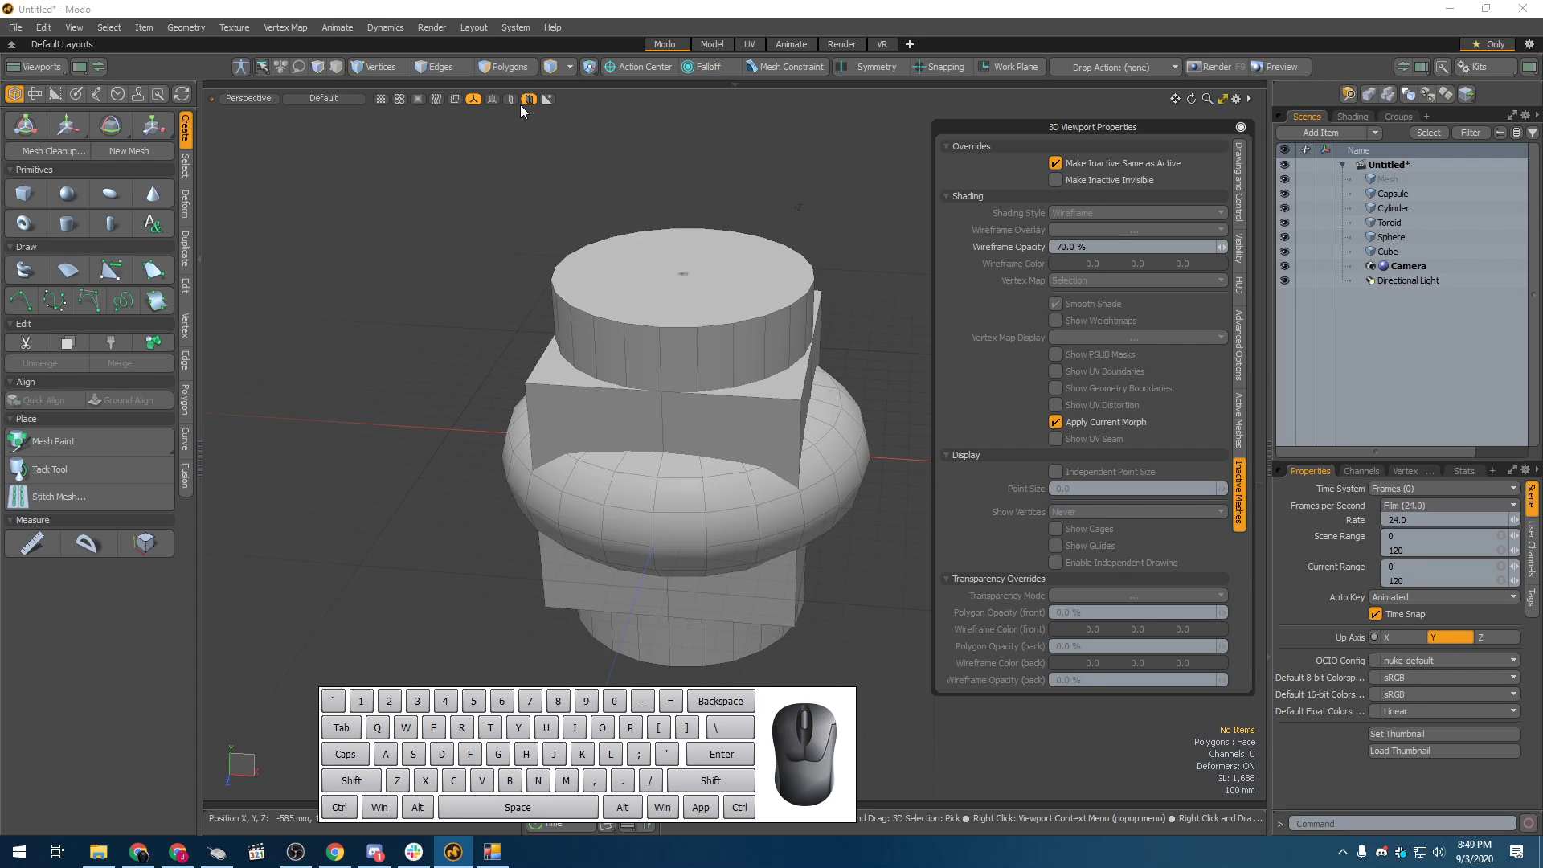
left_click(1085, 163)
left_click(1101, 180)
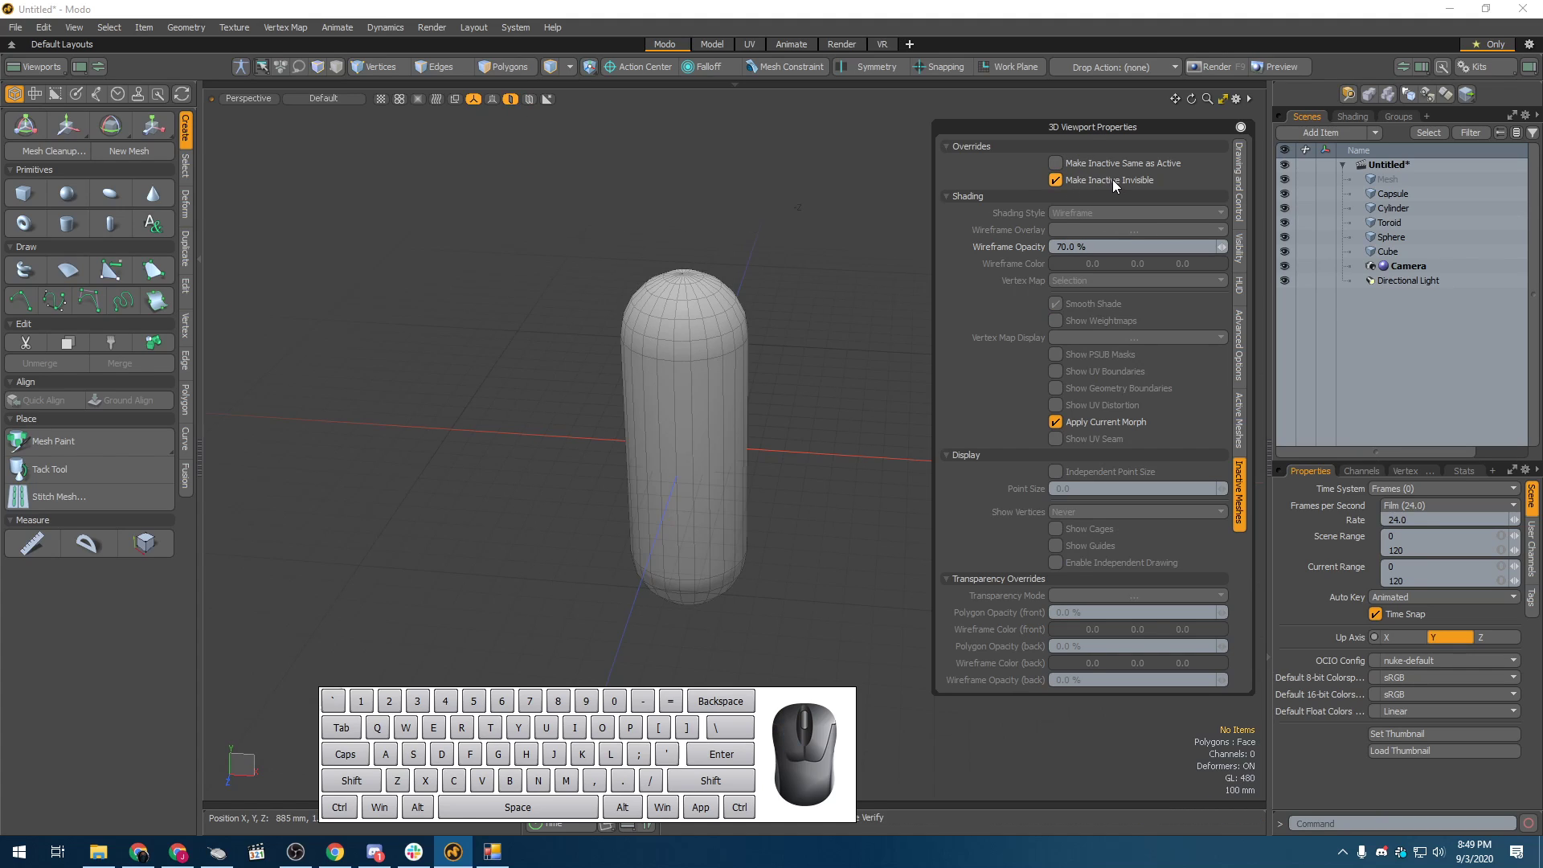
left_click(512, 99)
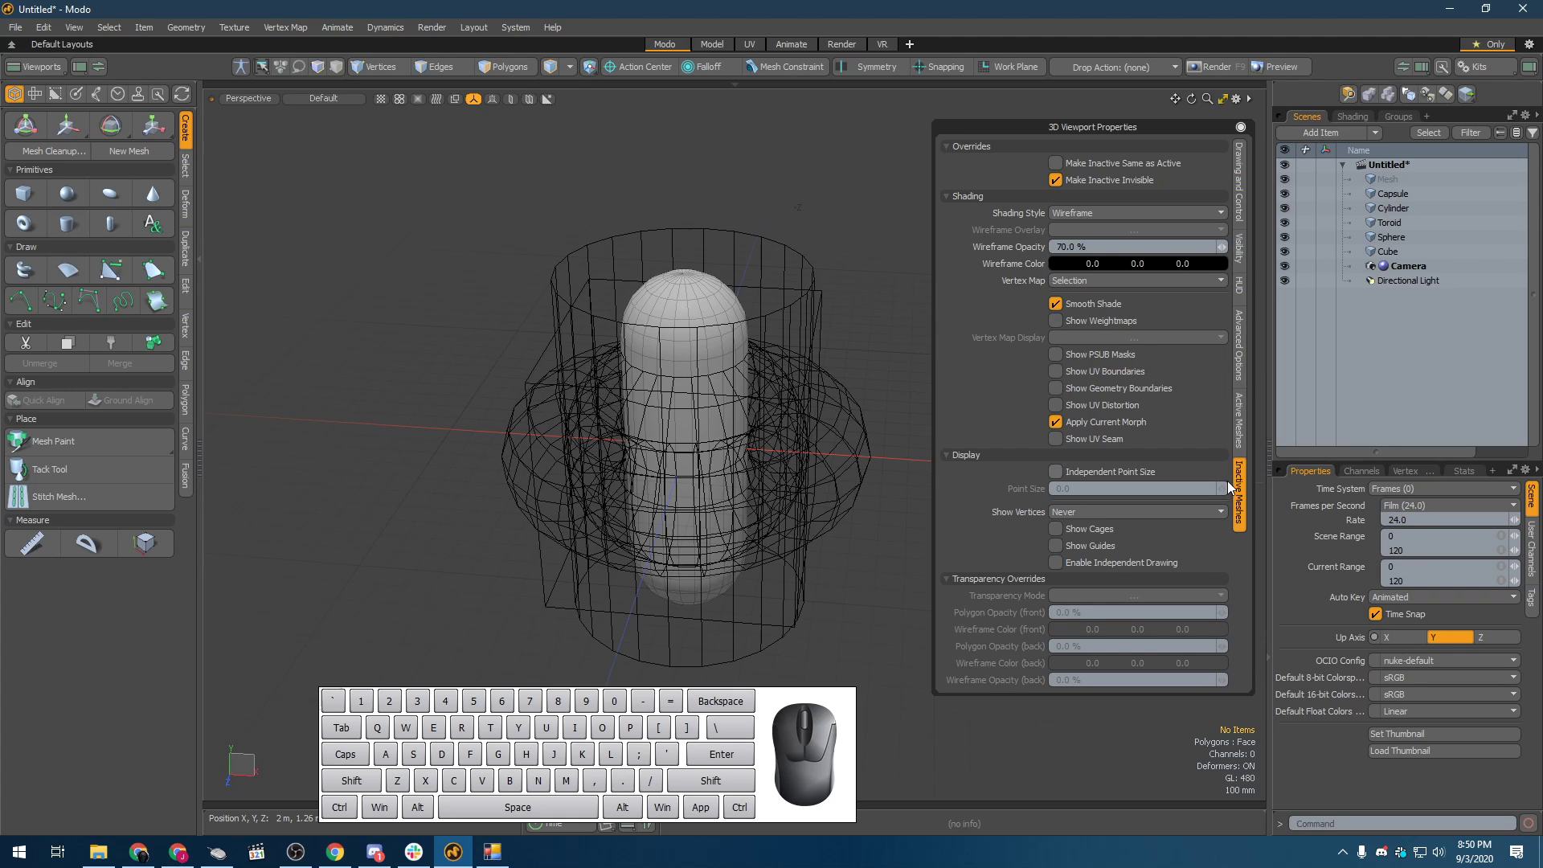
- Select the cylinder and set Show Vertices to Always for the active meshes
scroll(656, 297, "up", 5)
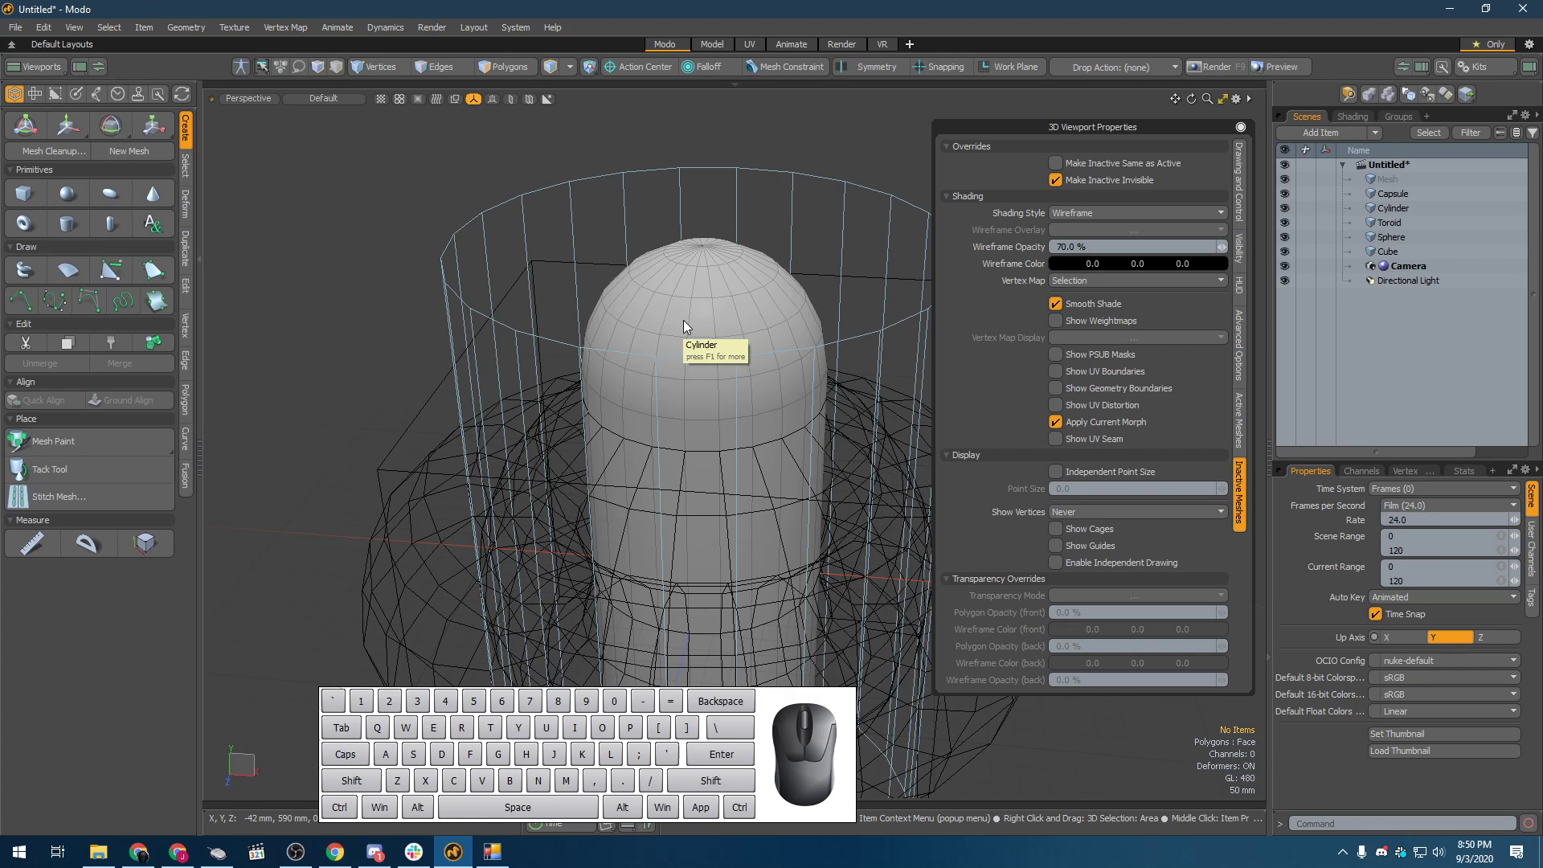
left_click(737, 163)
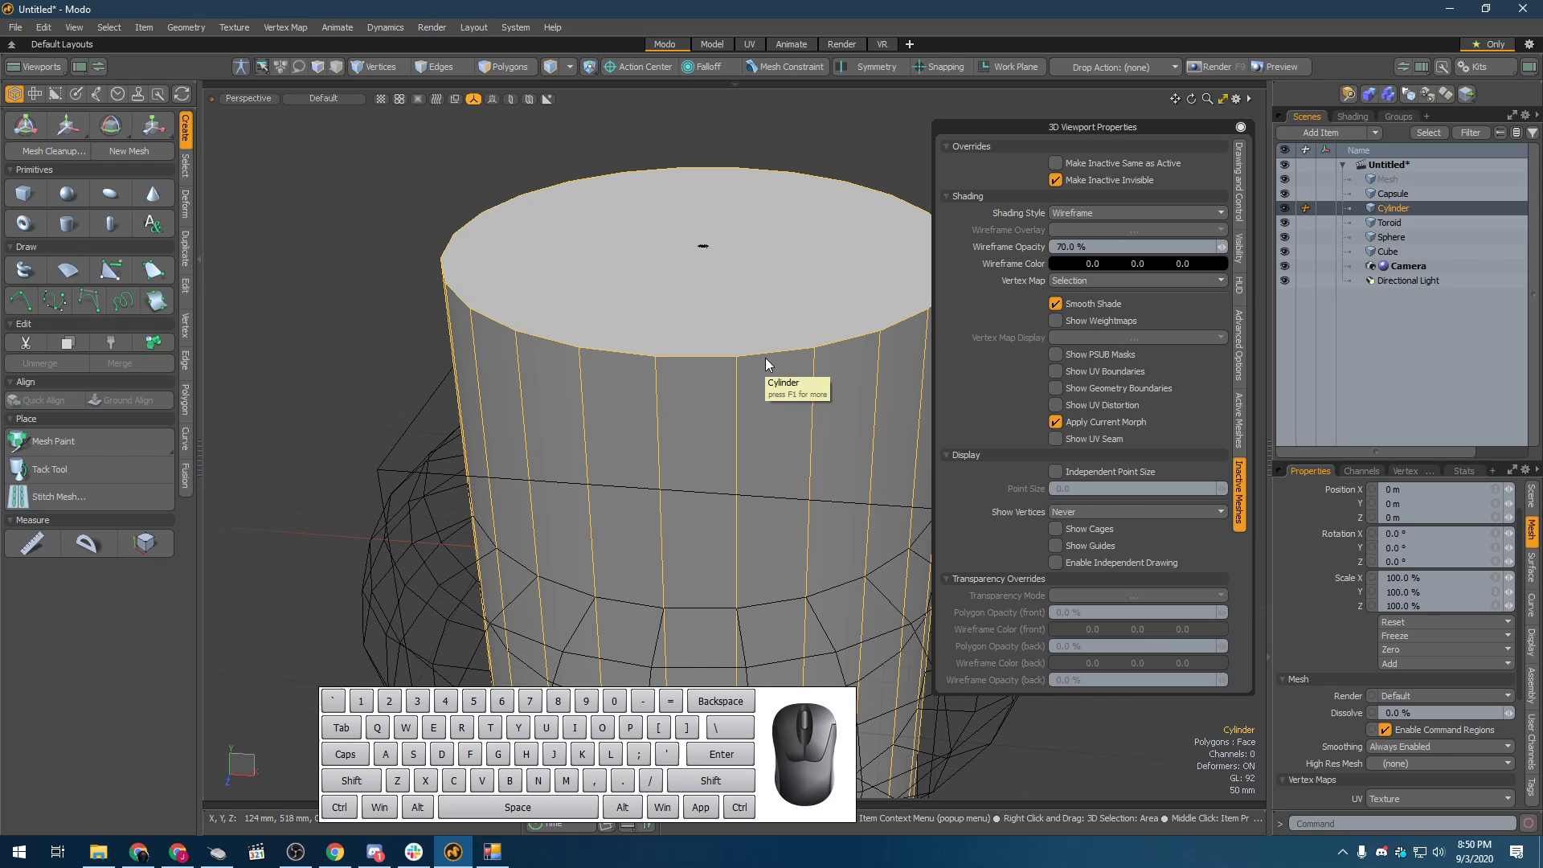
left_click(1242, 434)
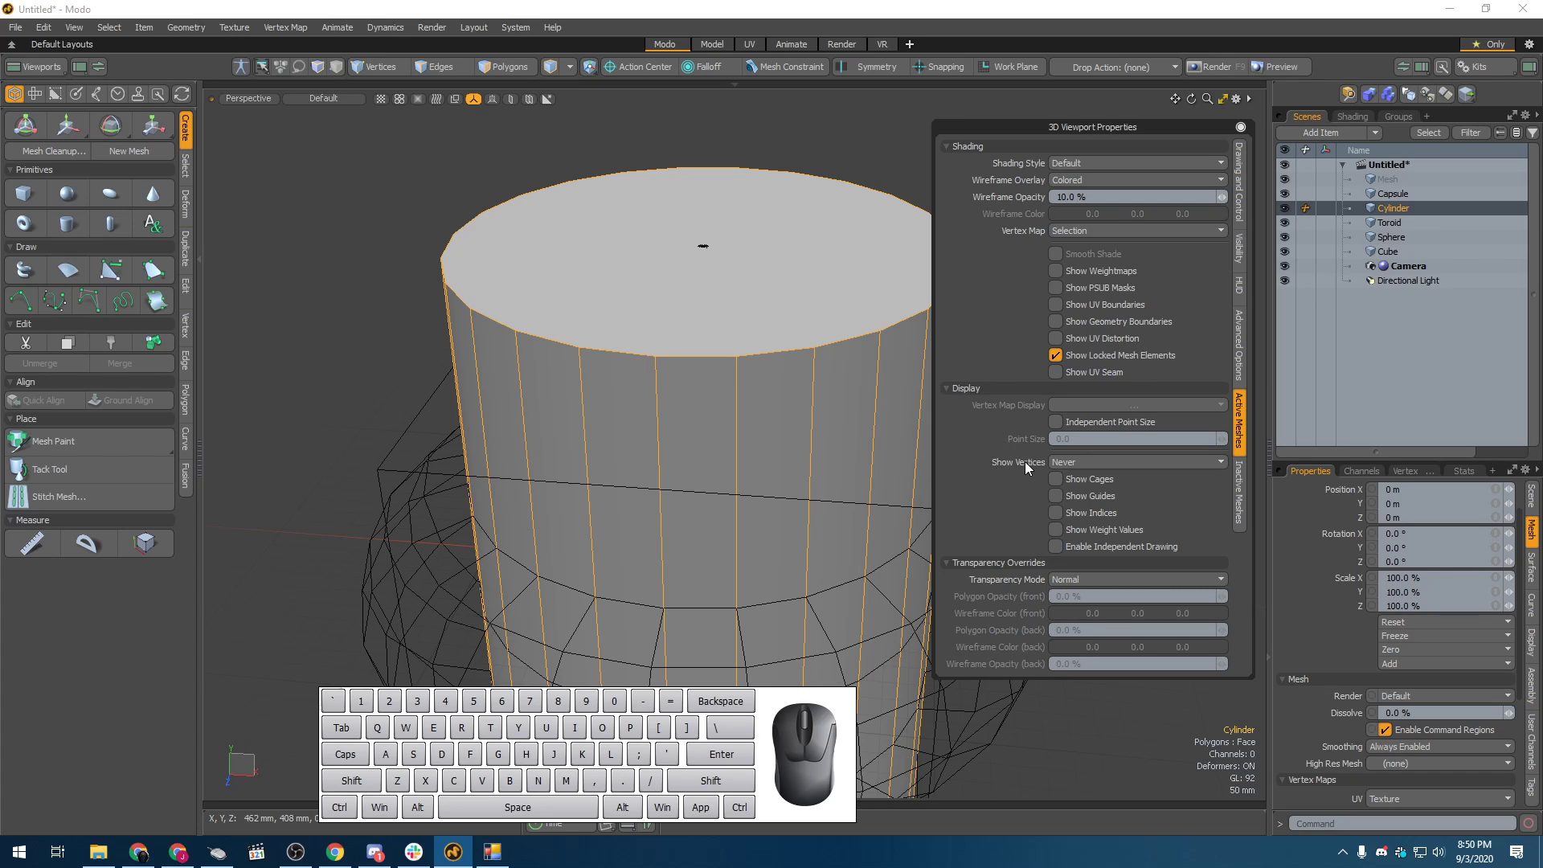
left_click(1059, 460)
left_click(1070, 418)
scroll(754, 315, "up", 10)
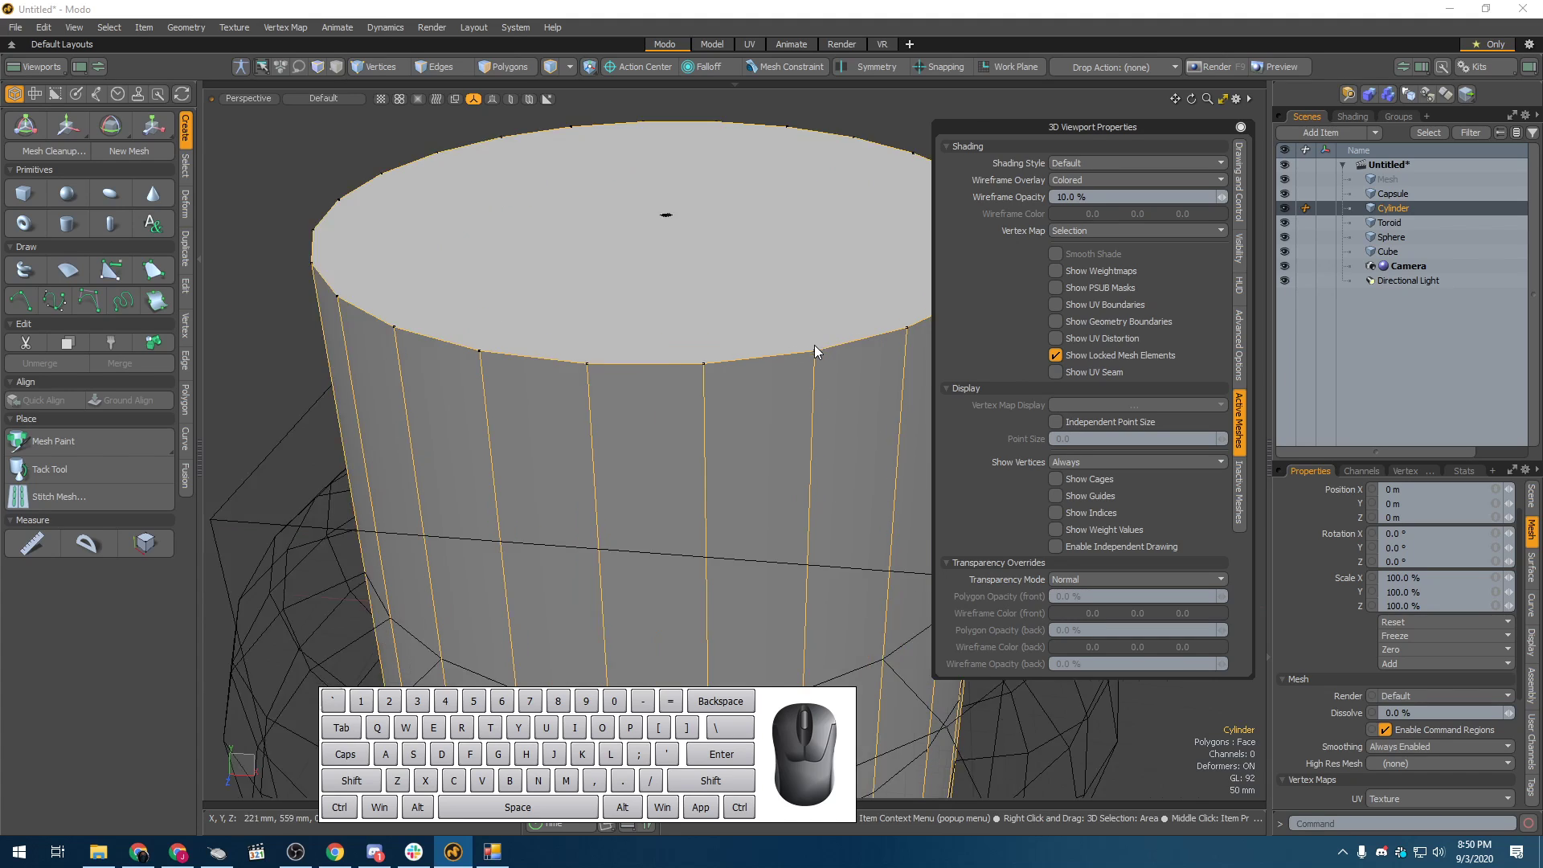
scroll(671, 365, "down", 10)
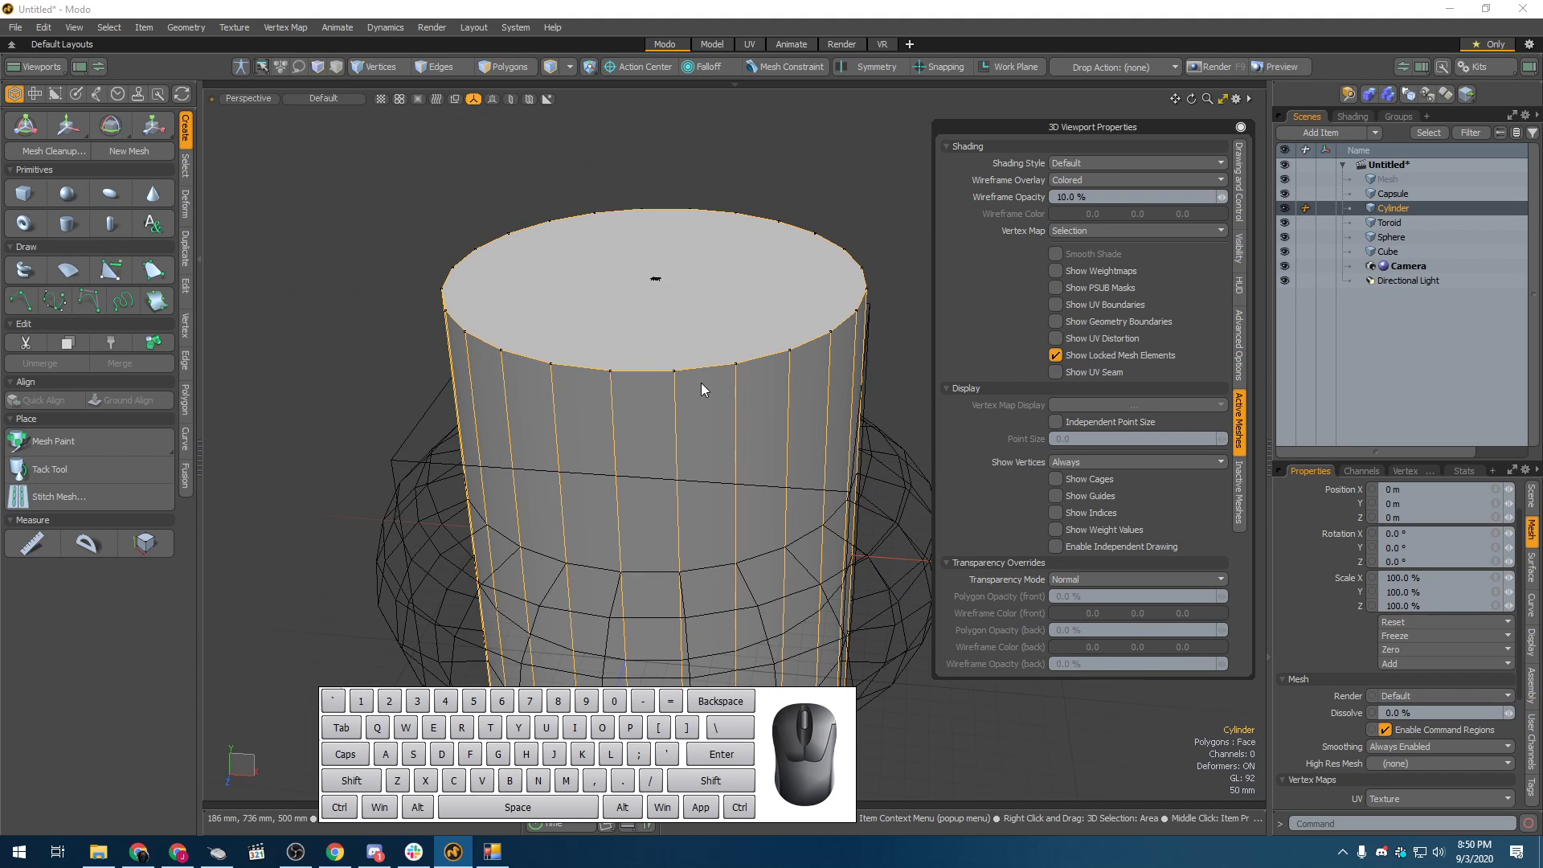
scroll(678, 373, "up", 4)
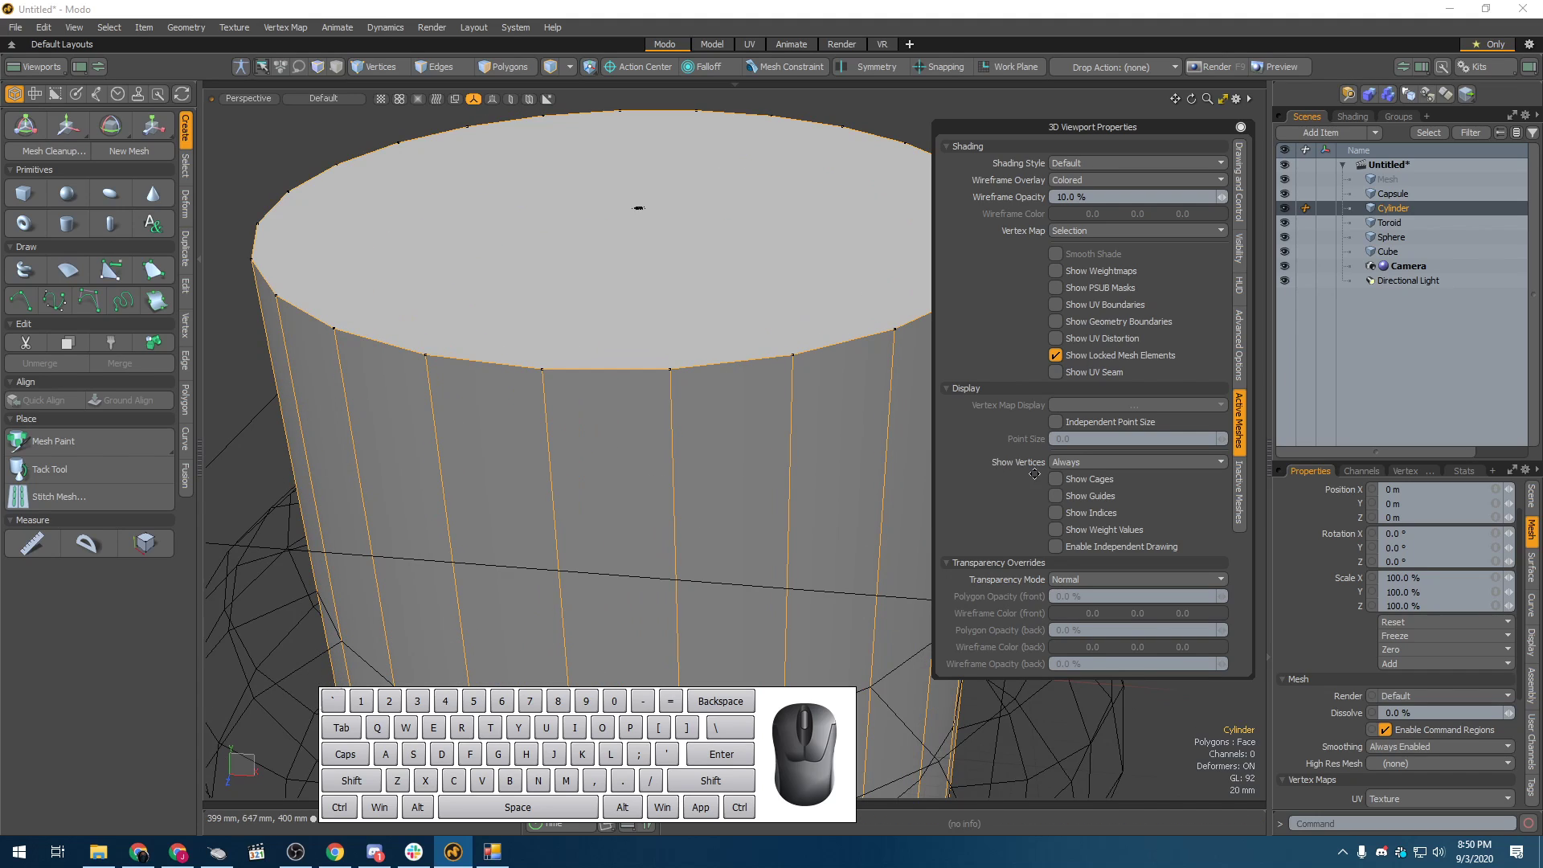
- Try another Show Vertices option for the active meshes and set it back to Always
left_click(1095, 463)
left_click(1077, 500)
left_click(1081, 464)
left_click(1069, 431)
- Enable Independent Point Size for the active meshes and set the Point Size to 6.0
left_click(1090, 426)
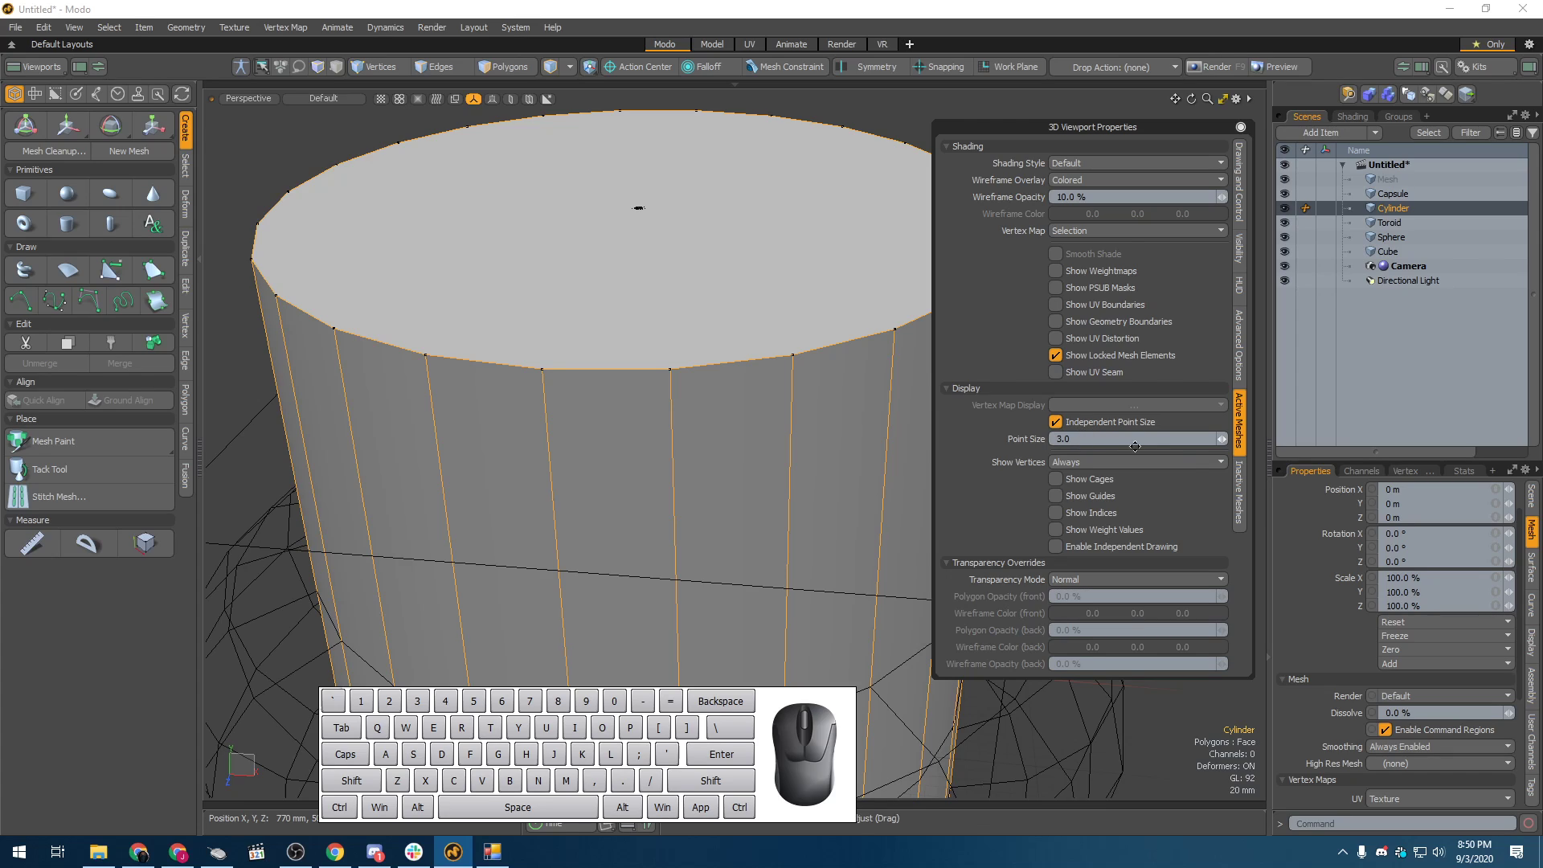
left_click(1222, 438)
left_click_drag(1222, 438, 1240, 438)
left_click_drag(1222, 438, 1220, 438)
left_click_drag(1076, 440, 1054, 438)
type("6")
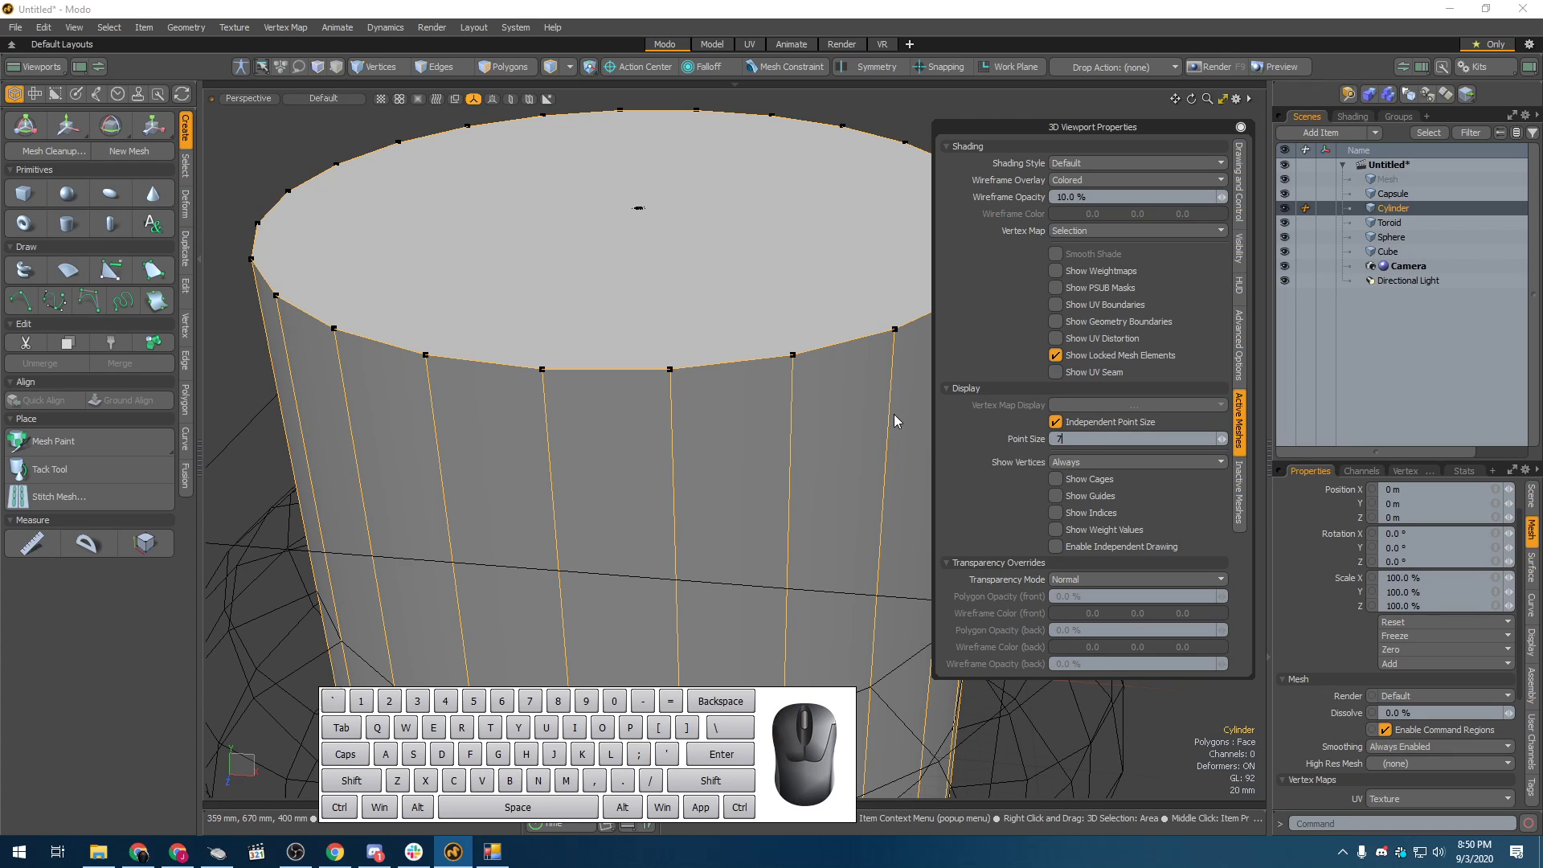
key("Tab")
left_click_drag(786, 418, 761, 394, "alt")
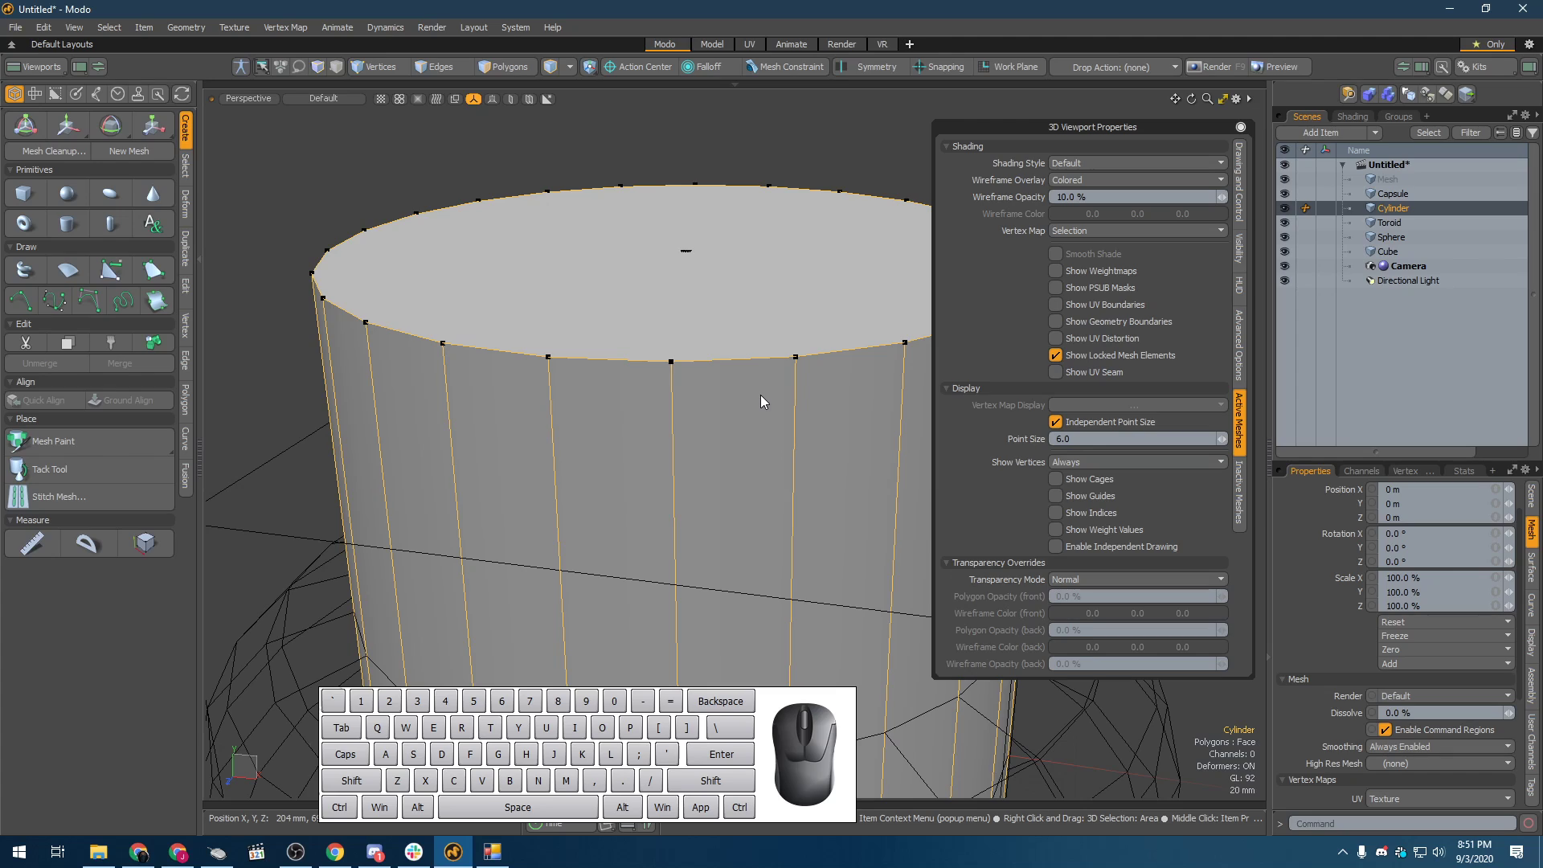
- Unpin and dismiss the 3D Viewport Properties, and clear the cylinder selection
left_click(1242, 128)
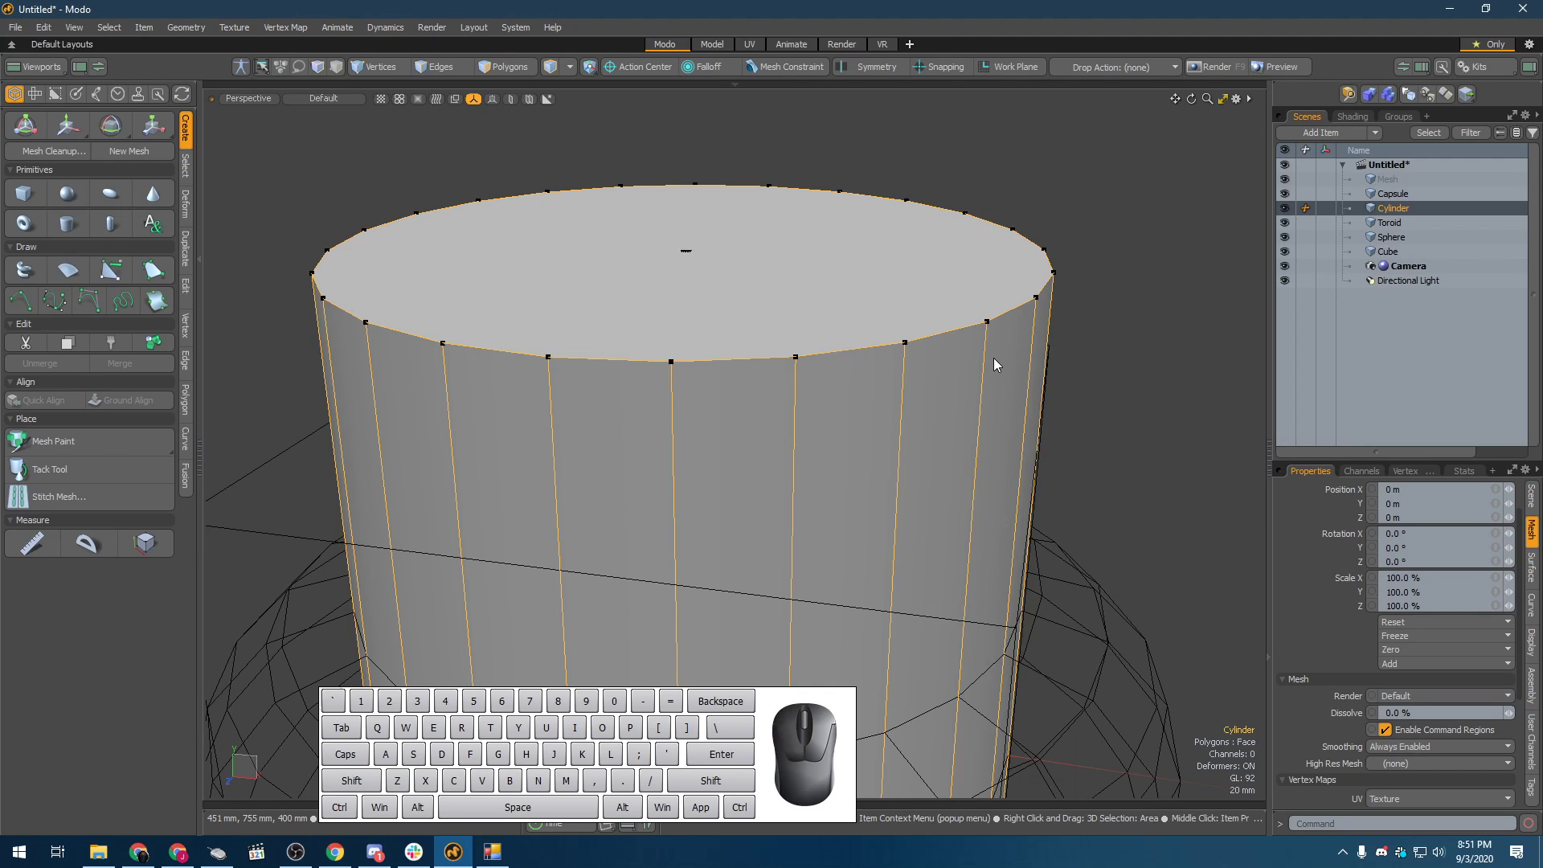
left_click(1108, 312)
scroll(1087, 442, "down", 3)
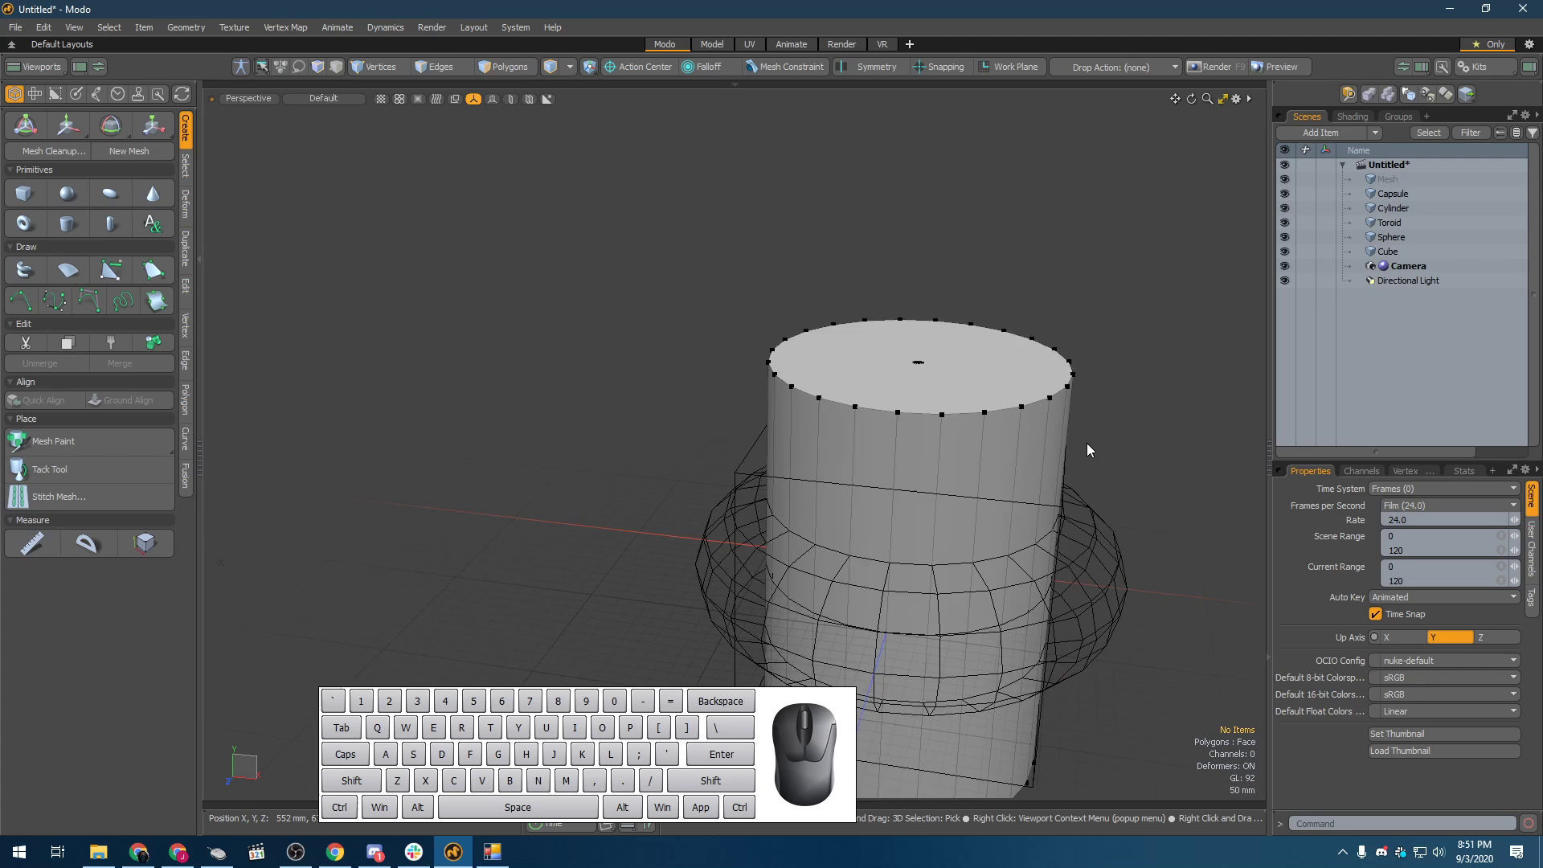
left_click_drag(1086, 442, 859, 394, "alt")
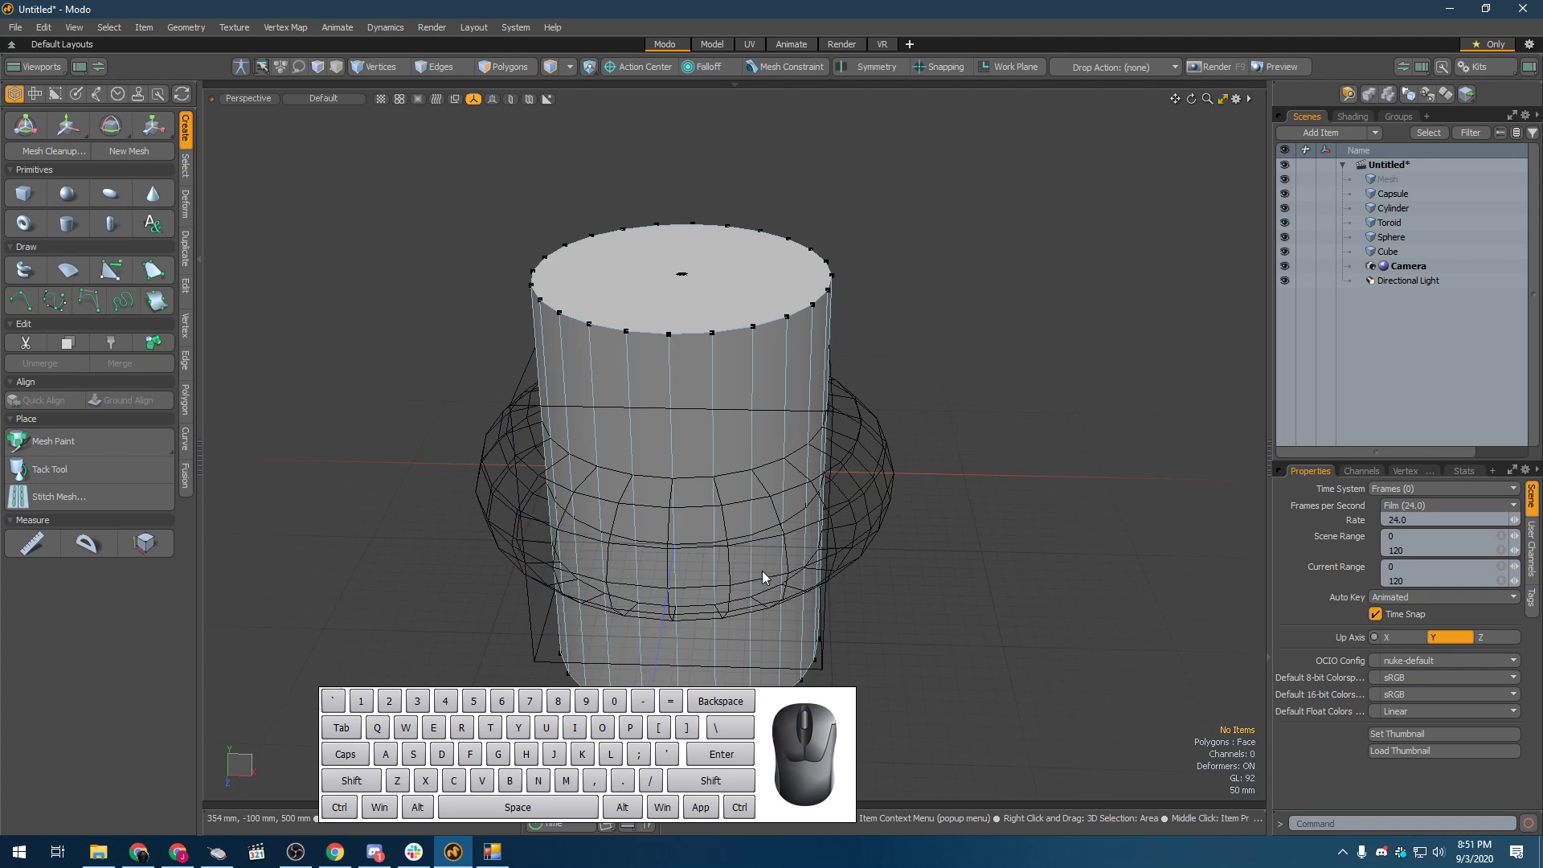
- Select the toroid and activate the Move, Rotate and Scale tools in turn, dropping the last one
left_click(879, 523)
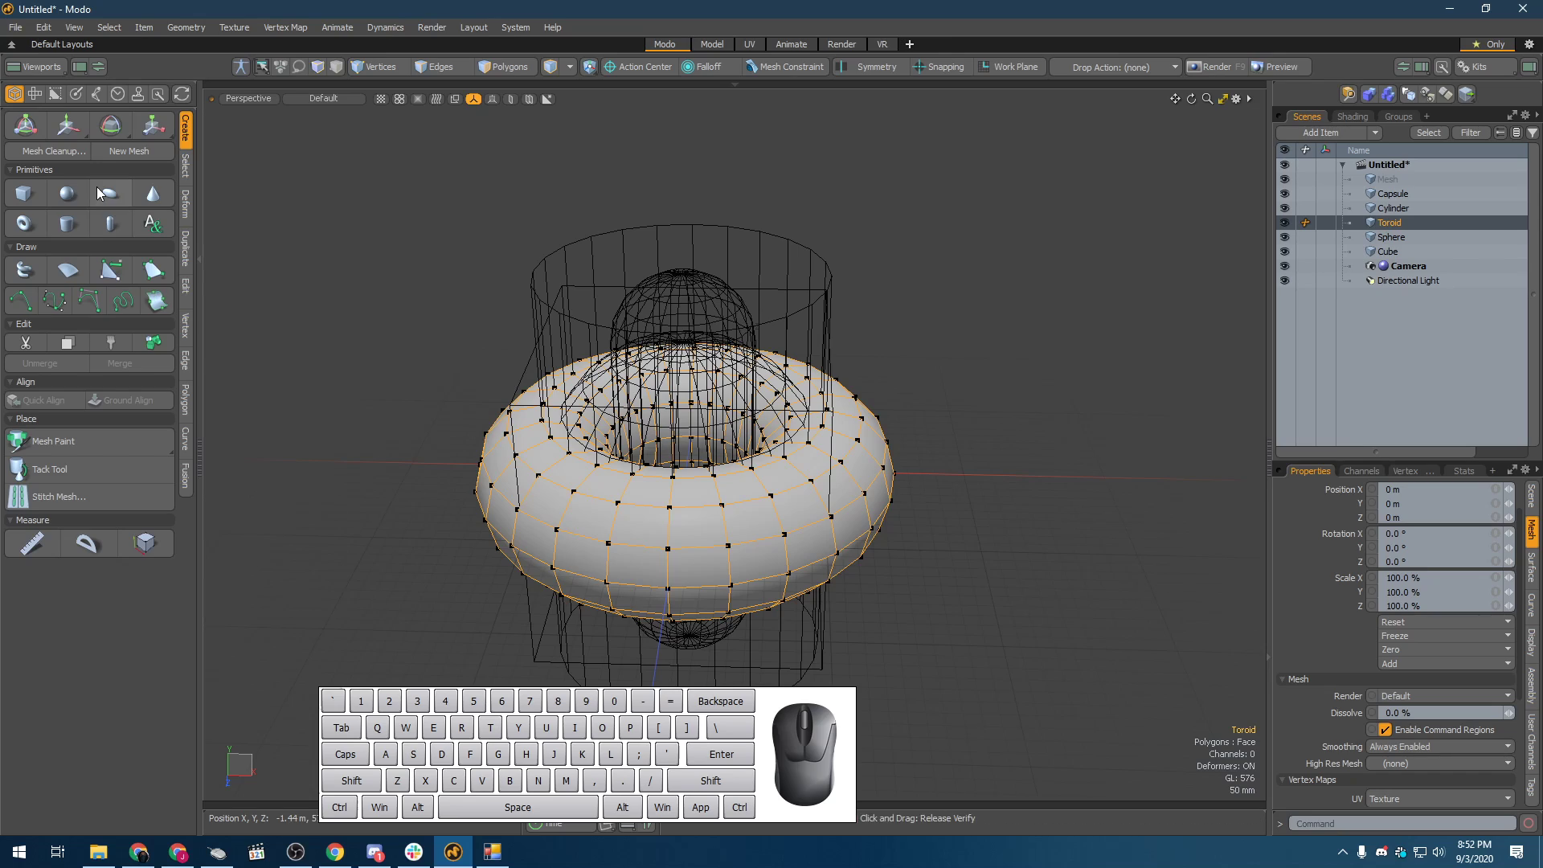
left_click(74, 133)
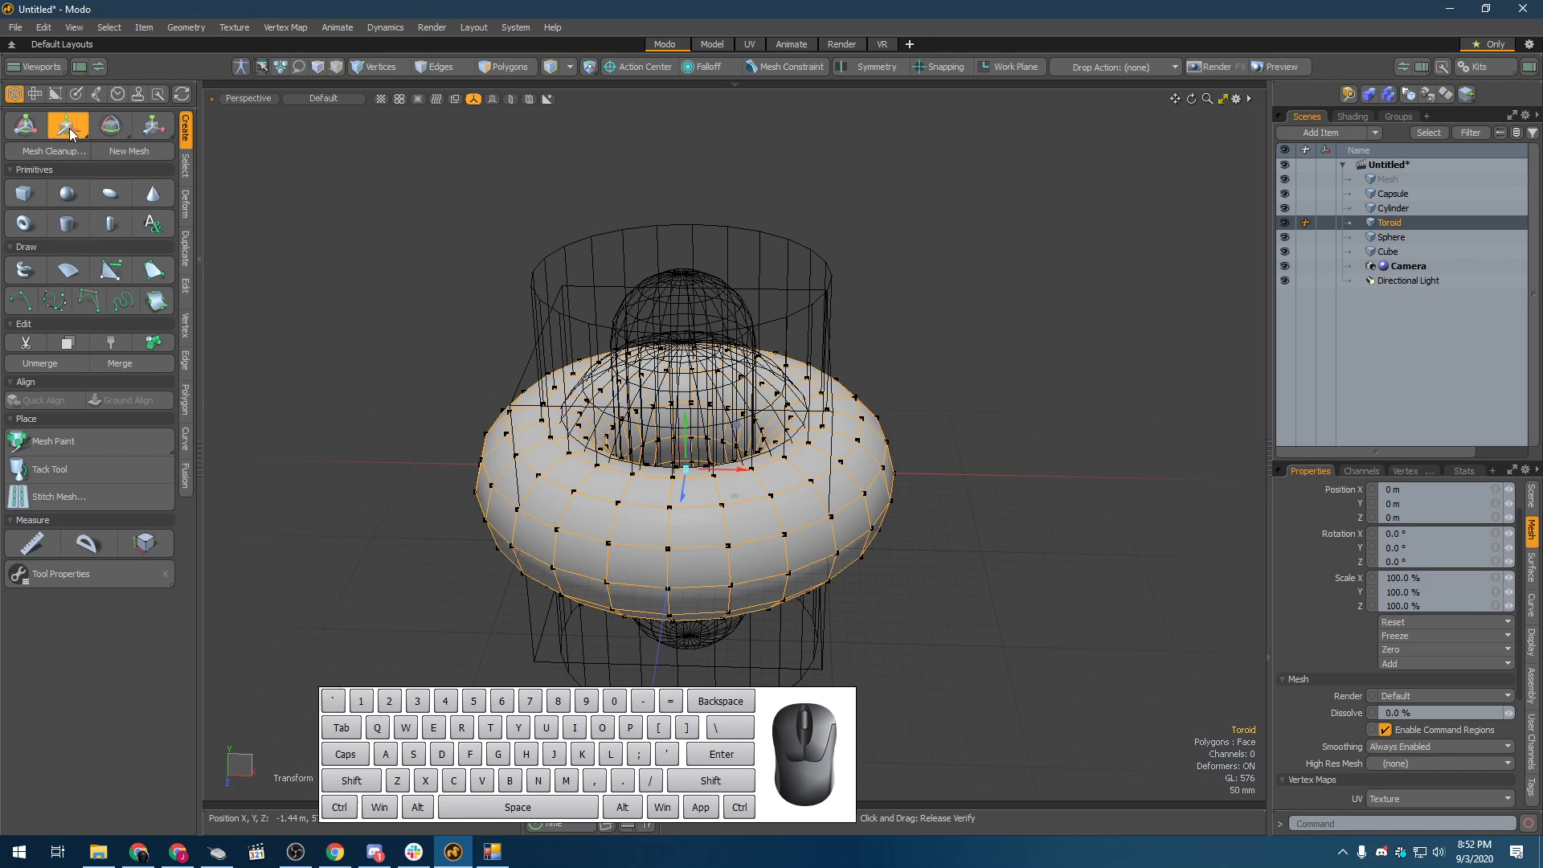
left_click(78, 120)
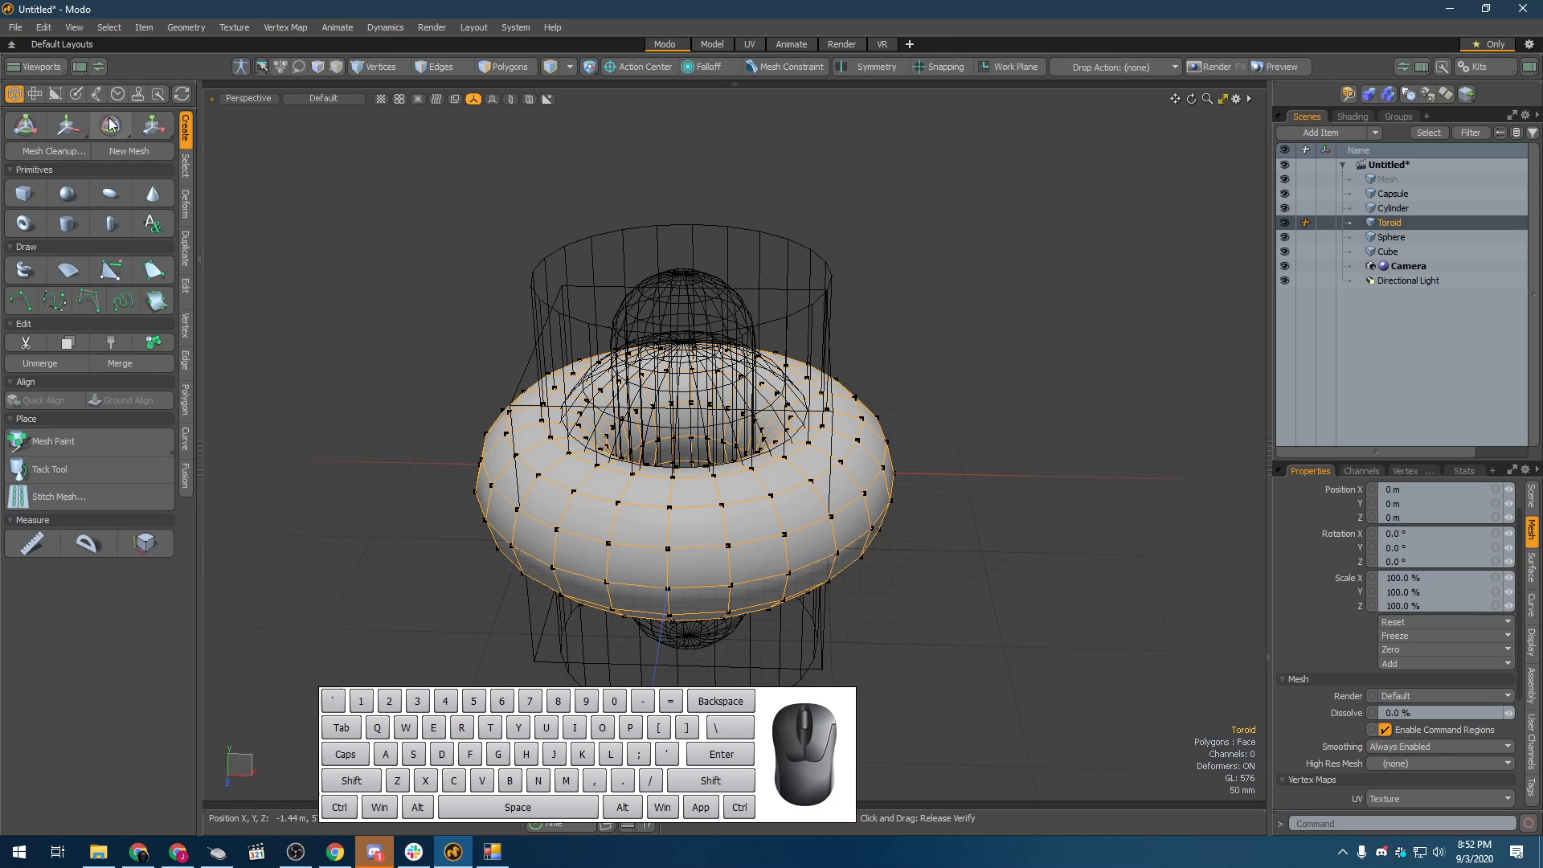
left_click(117, 127)
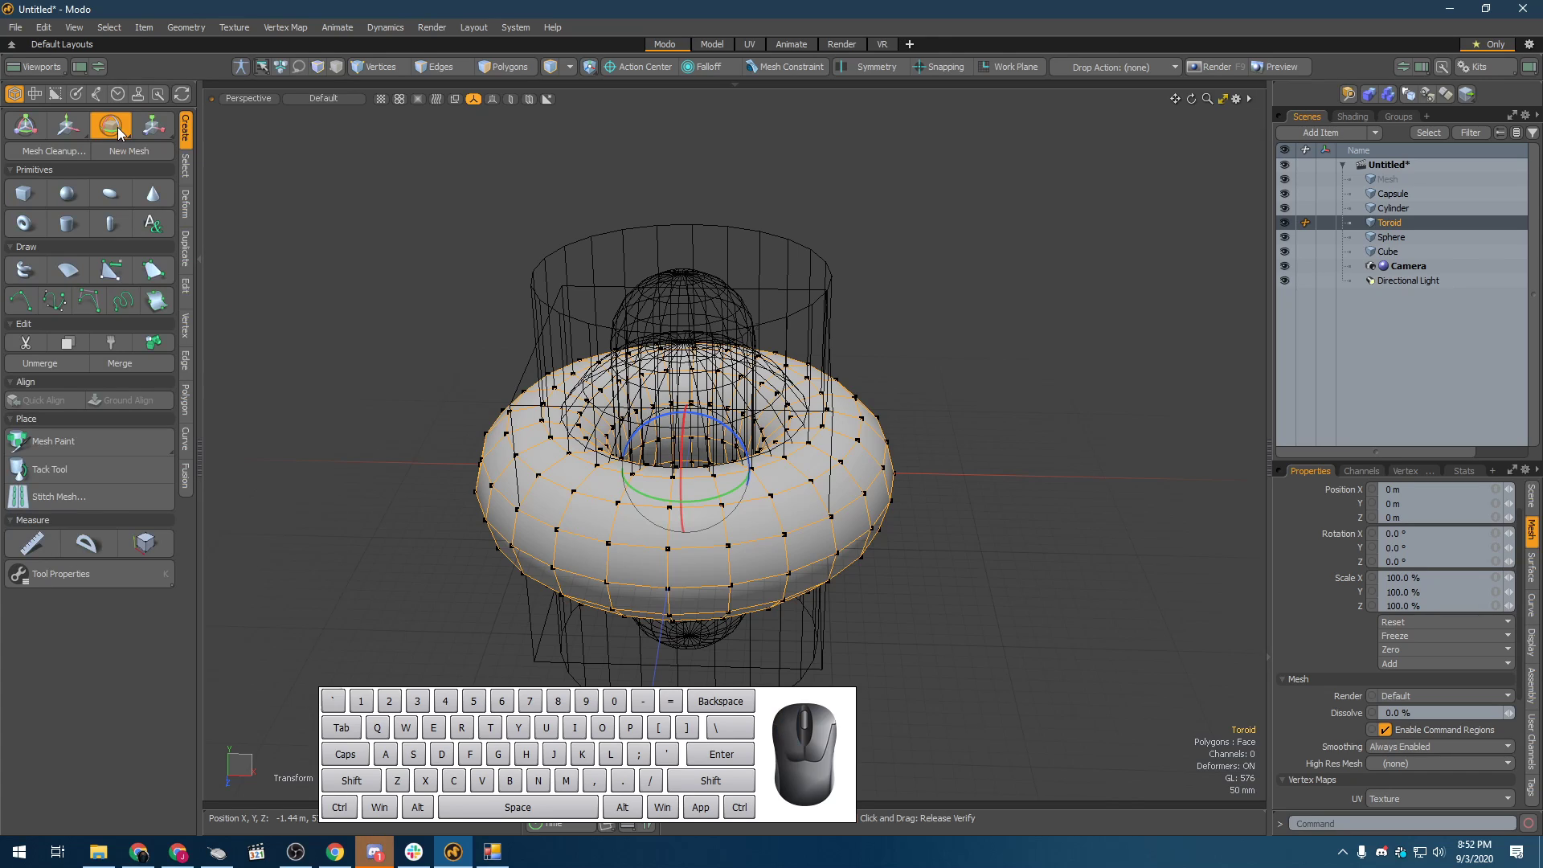
left_click(153, 127)
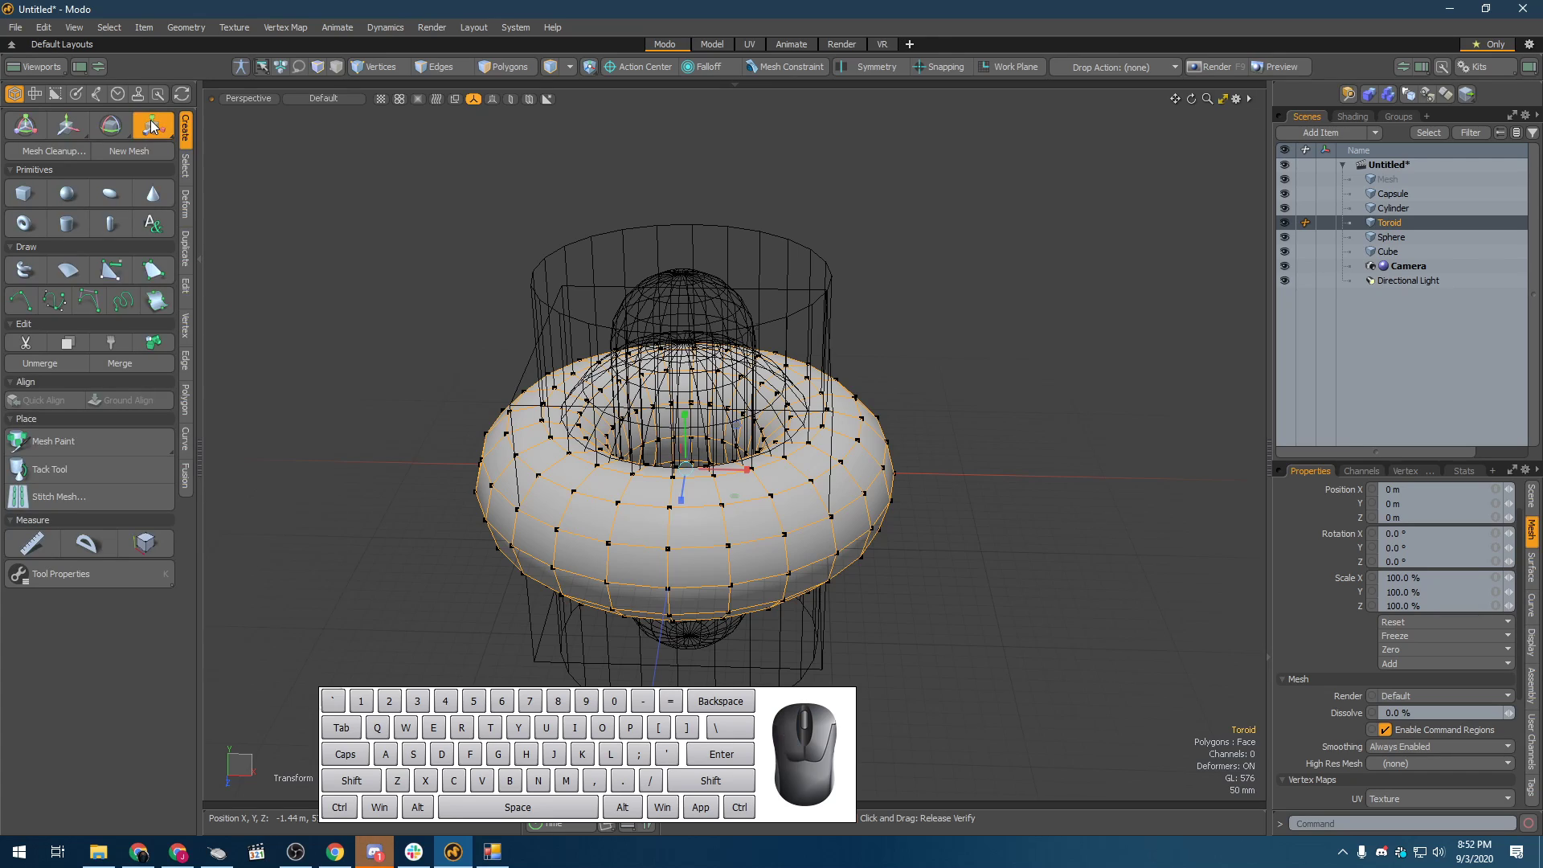
left_click(153, 127)
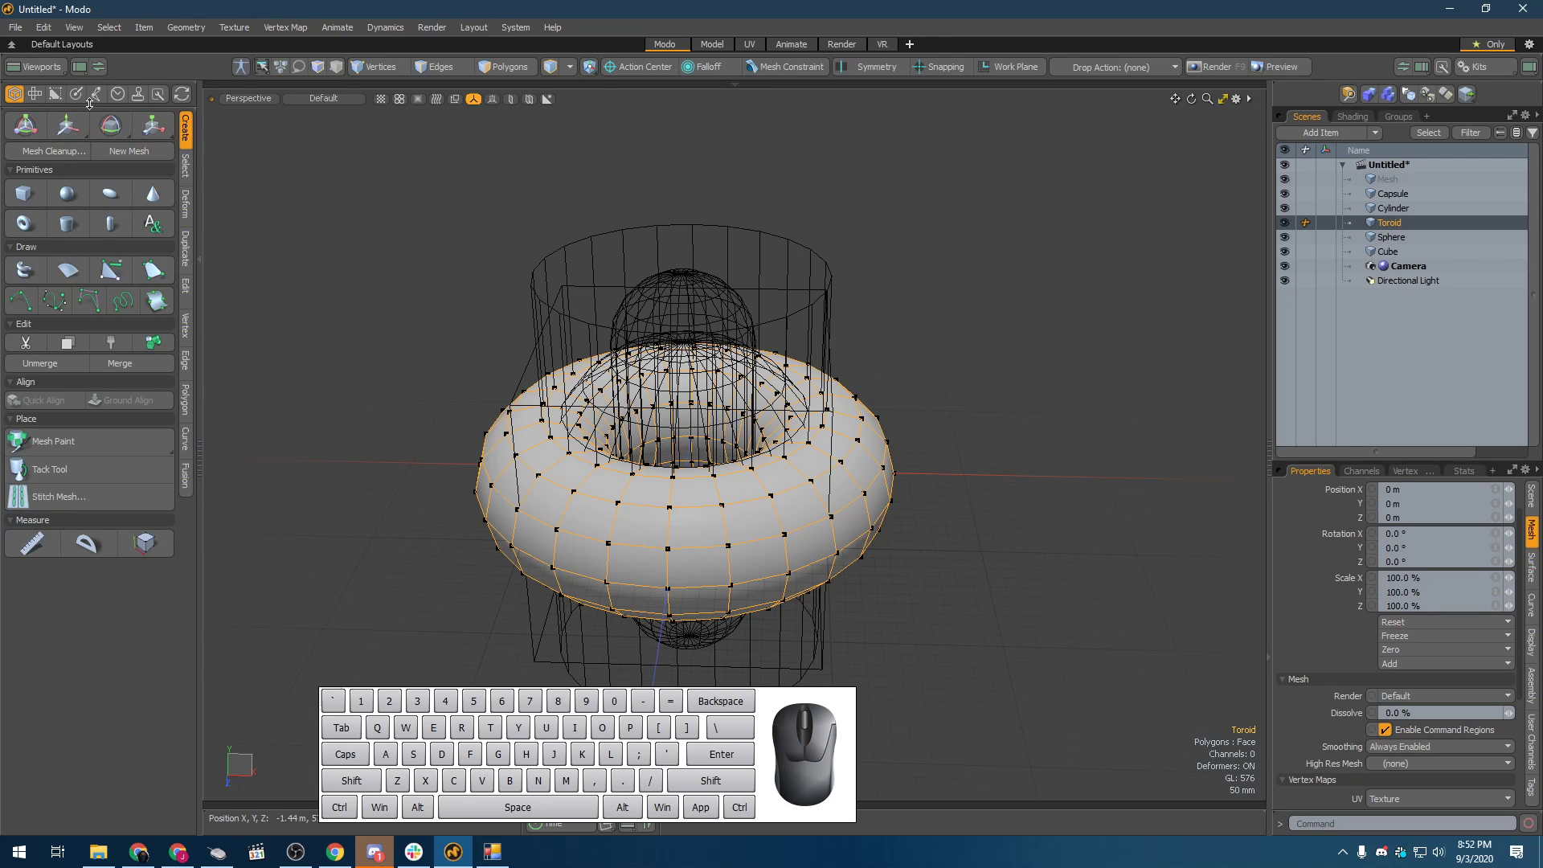
- Switch the toroid's transform handles repeatedly between Move, Rotate and Scale, and drop the active tool
key("w")
key("r")
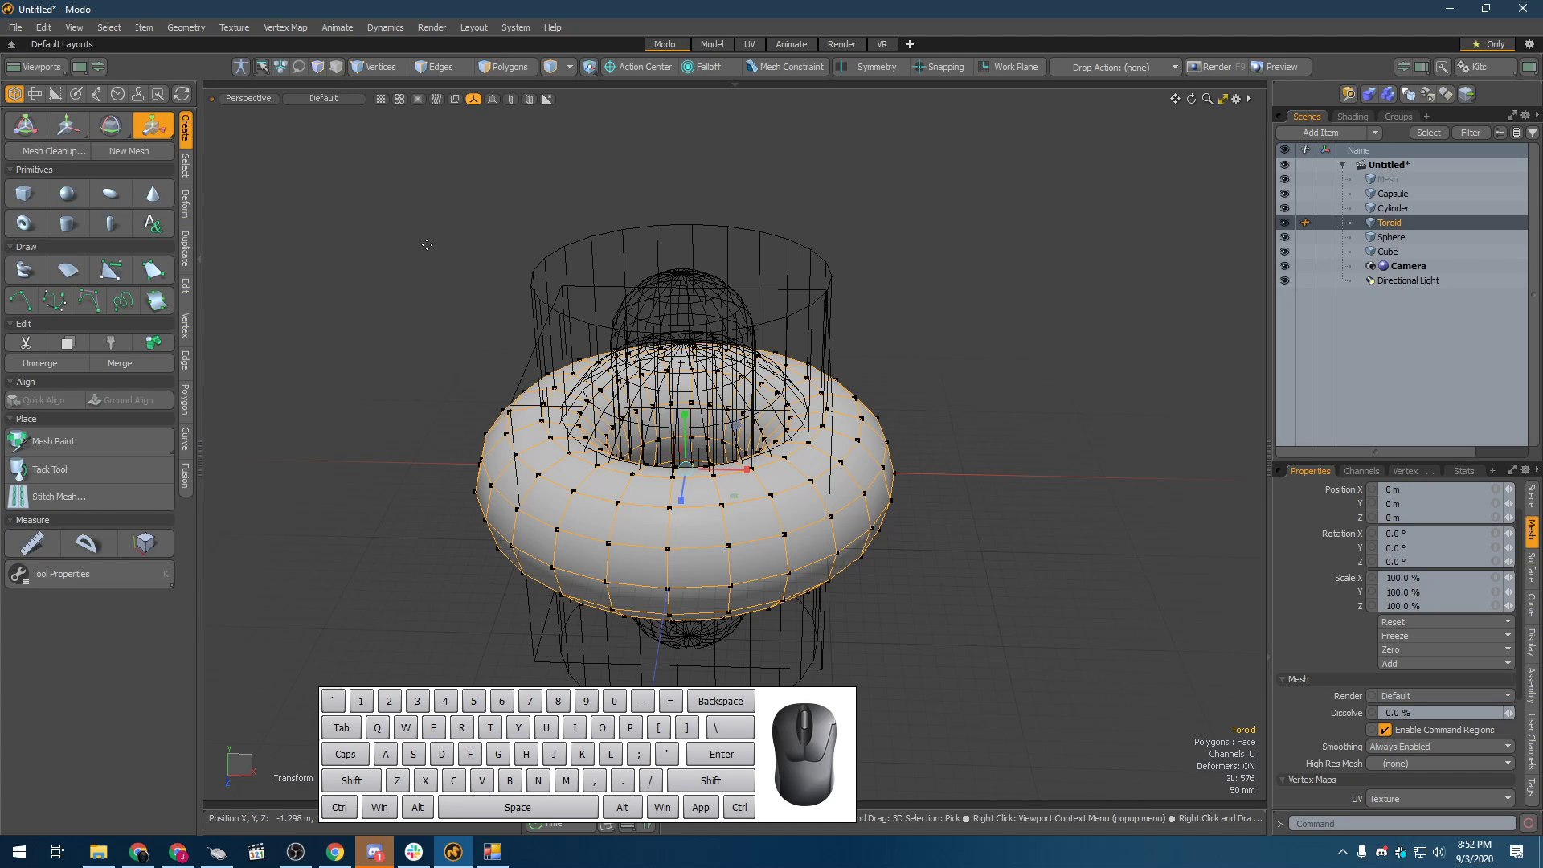
key("w")
key("e")
key("r")
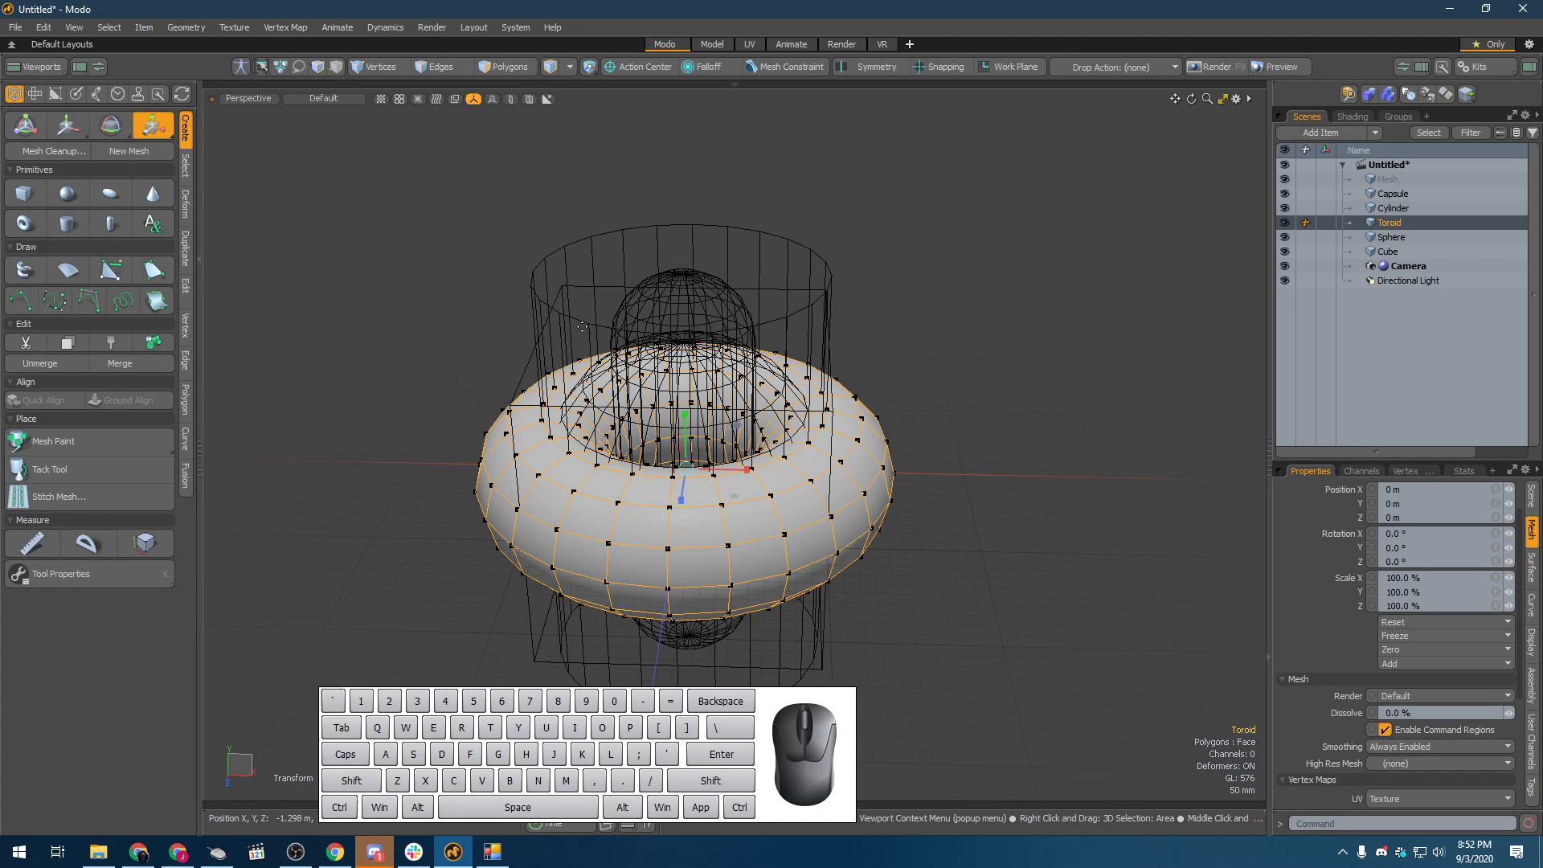
key("w")
key("r")
key("w")
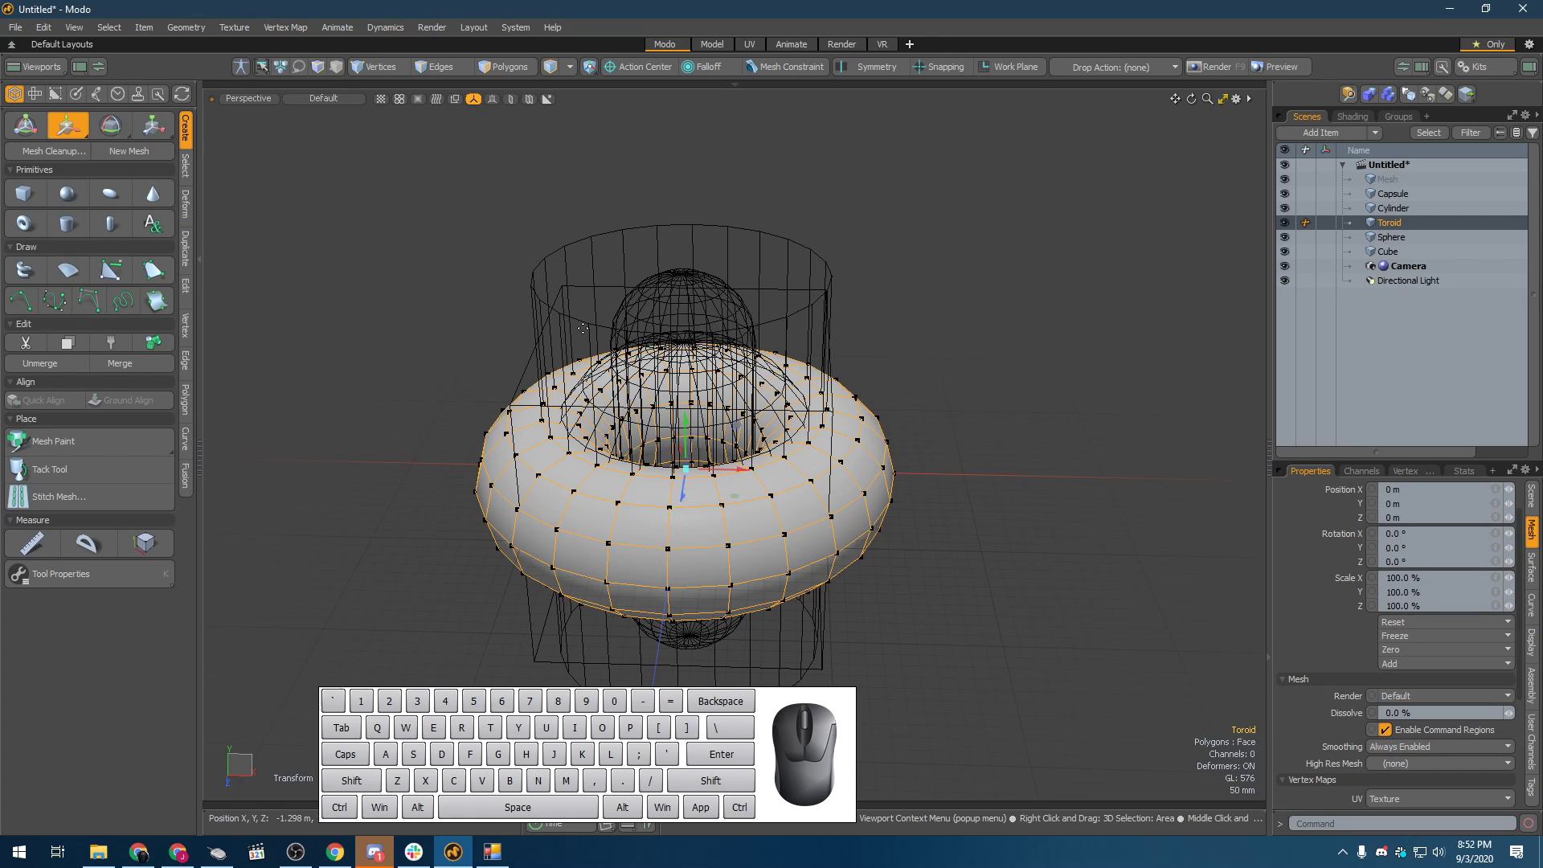
key("e")
key("r")
key("q")
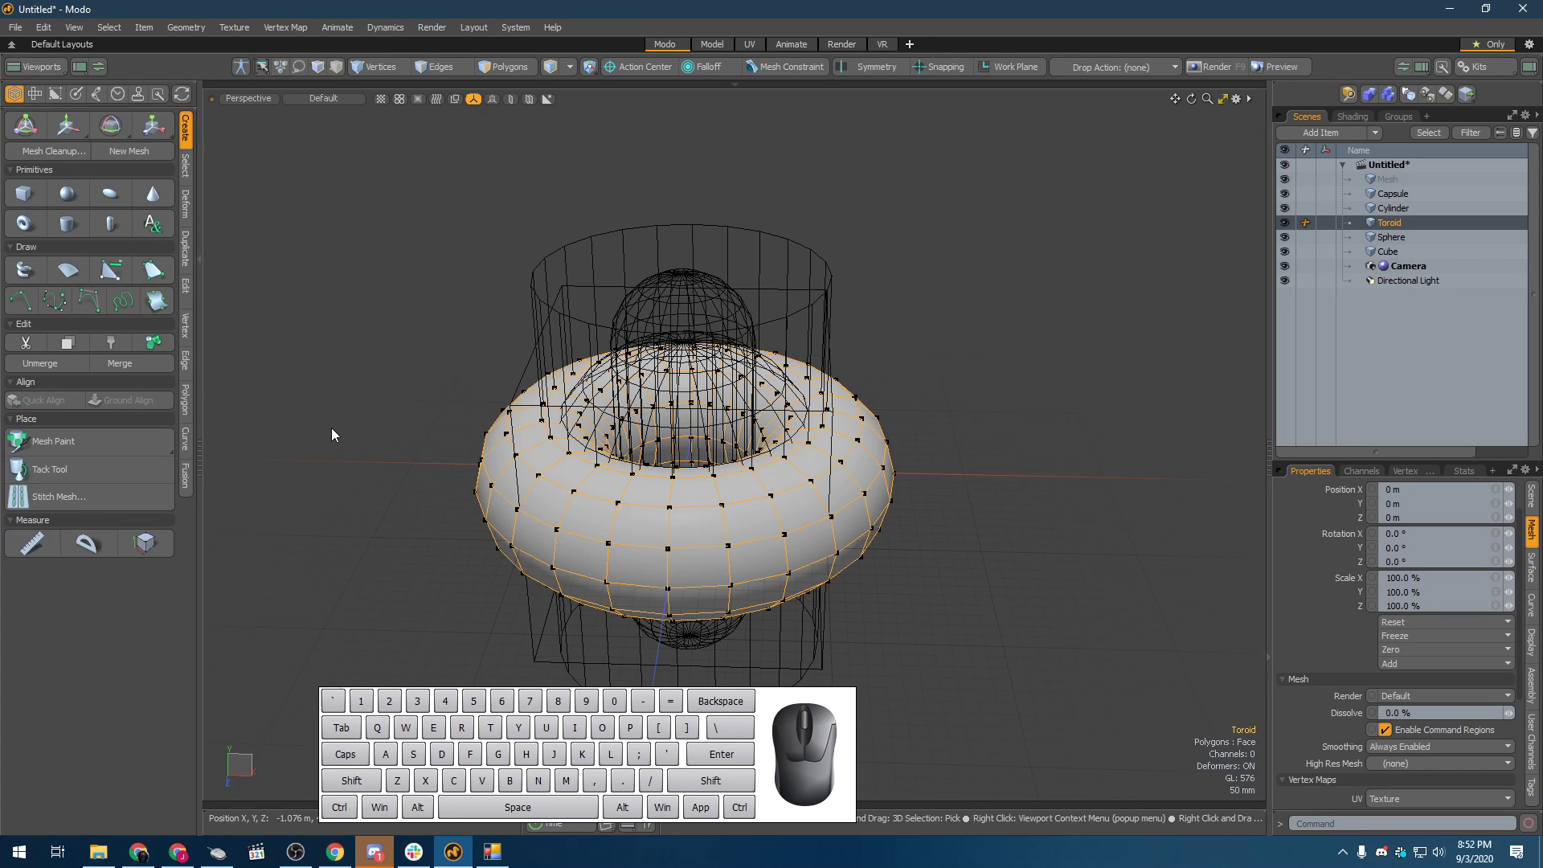
- Move the toroid away from the other primitives to about X 1.074 m, Y 452 mm, Z 602 mm
key("y")
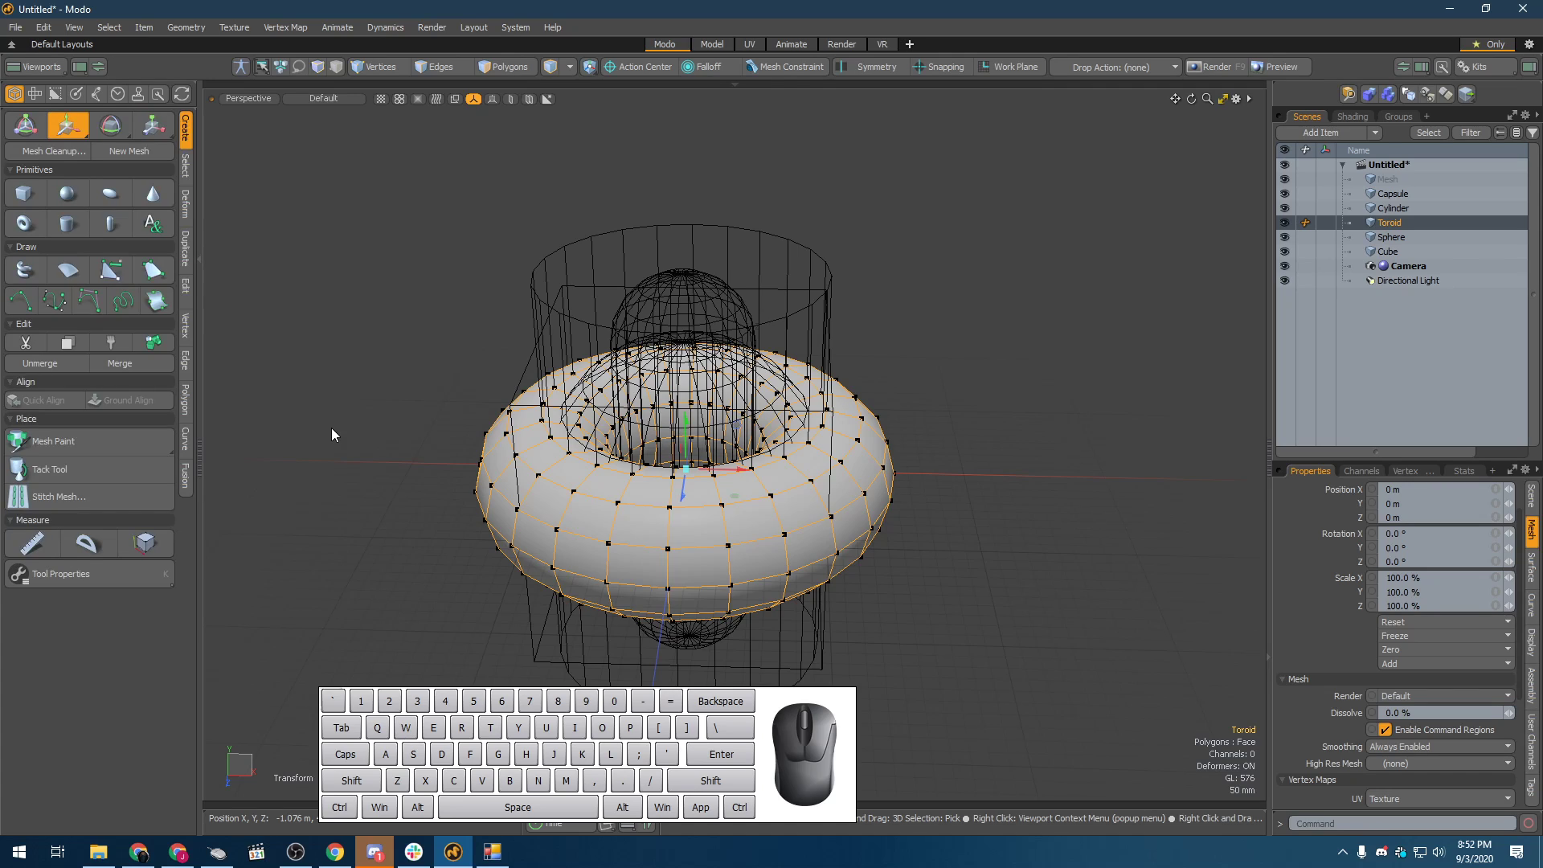
key("w")
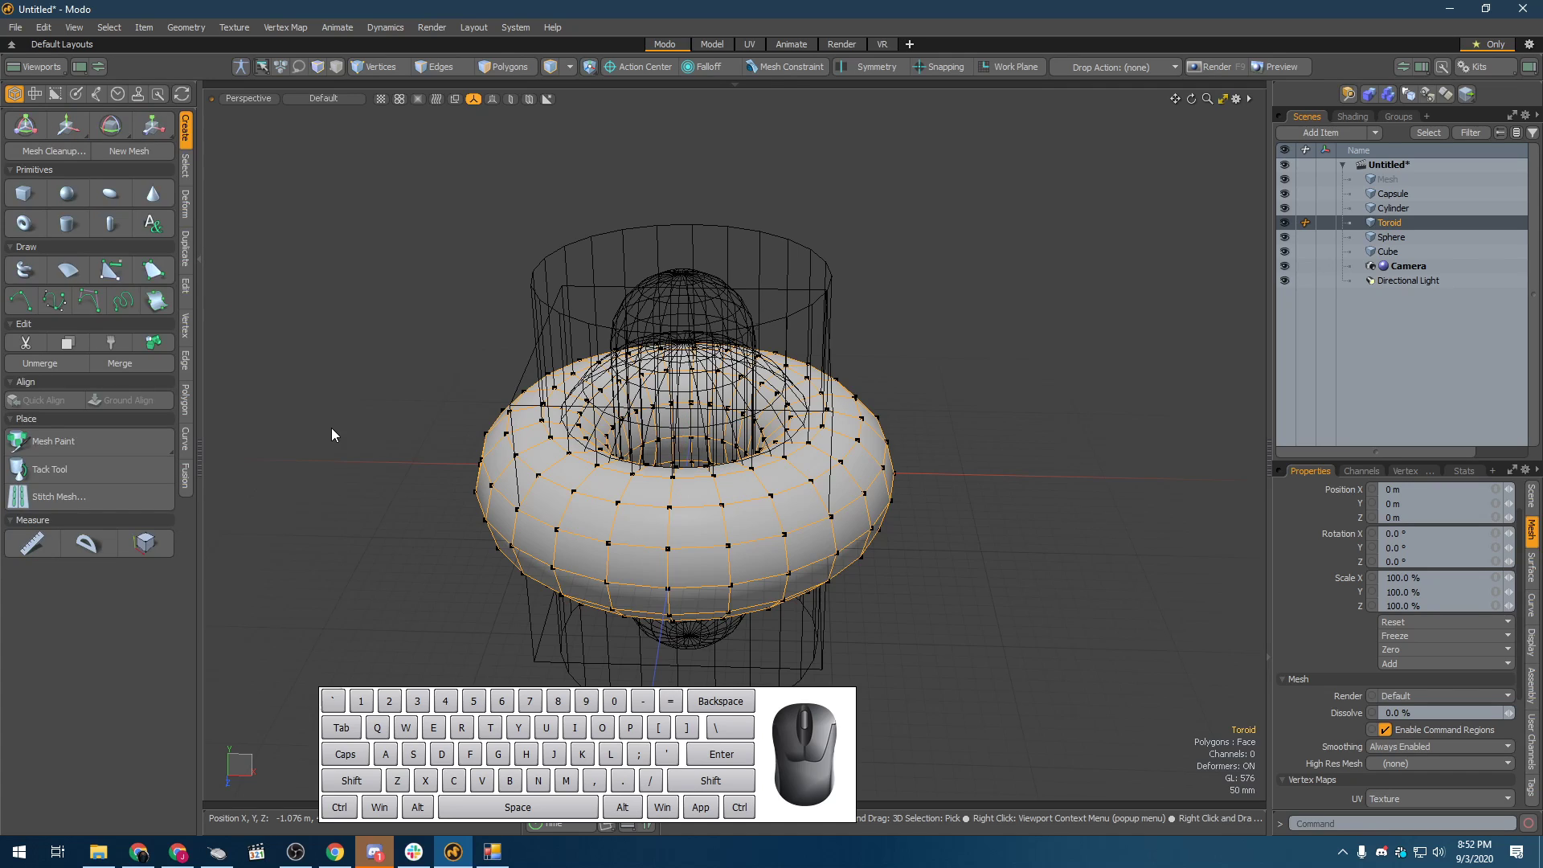
key("w")
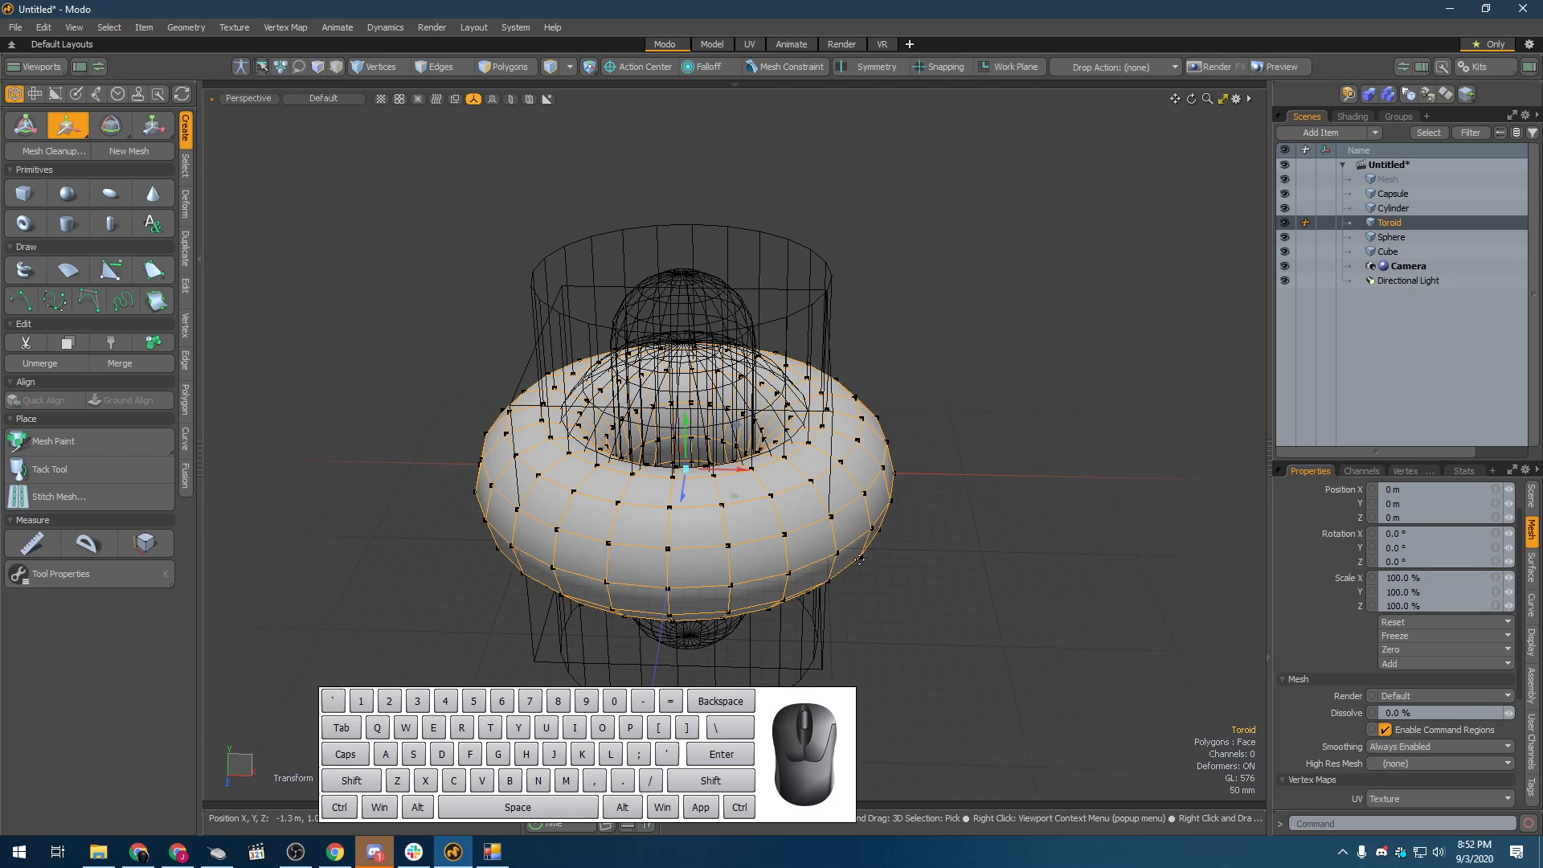
left_click(744, 477)
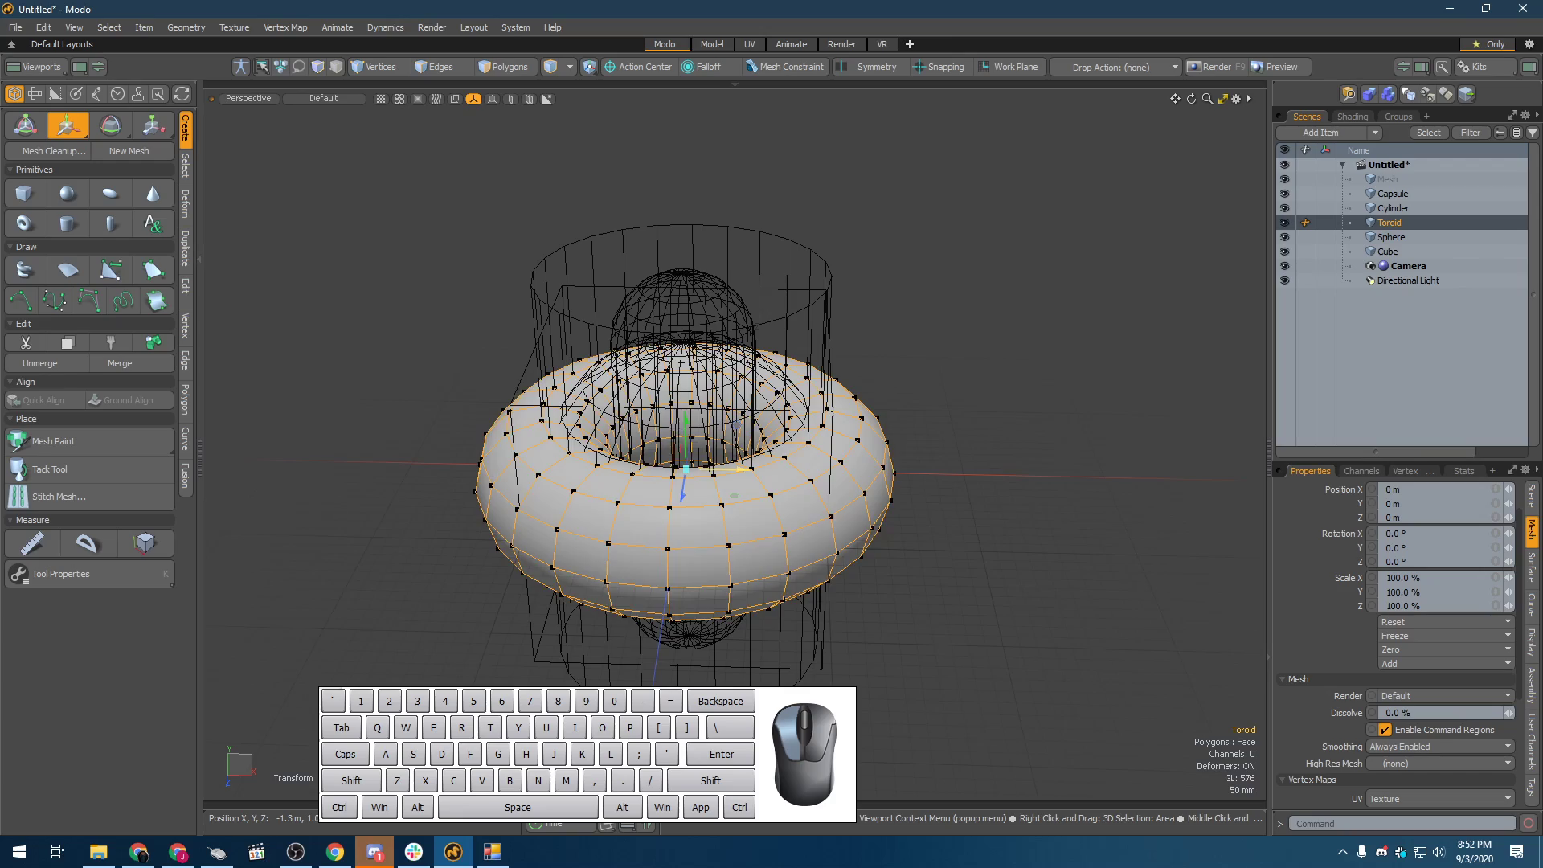
left_click_drag(744, 477, 1005, 355)
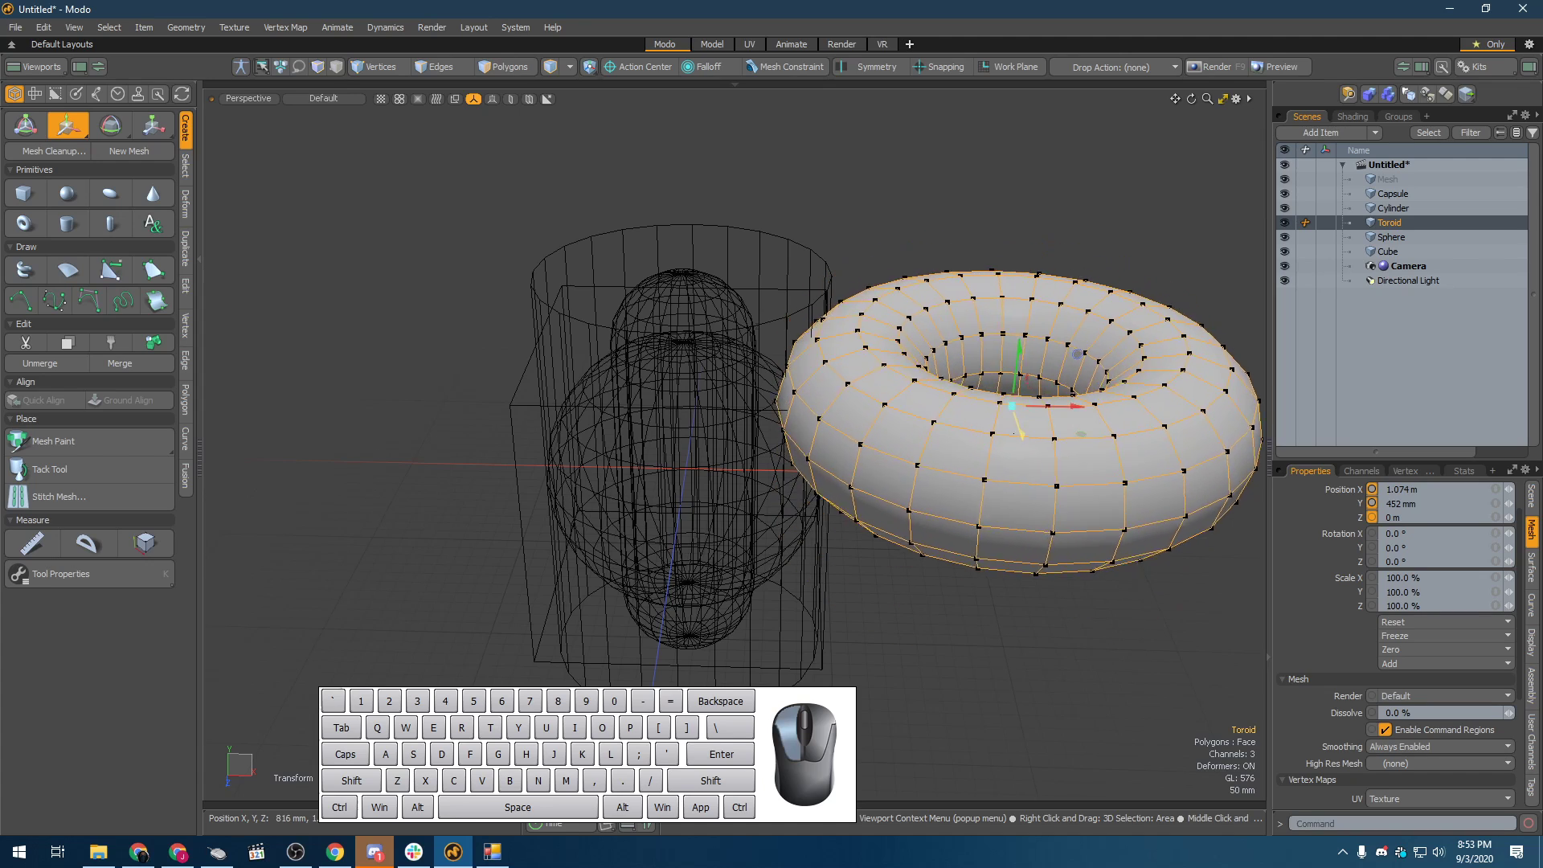
left_click_drag(1020, 433, 1194, 525)
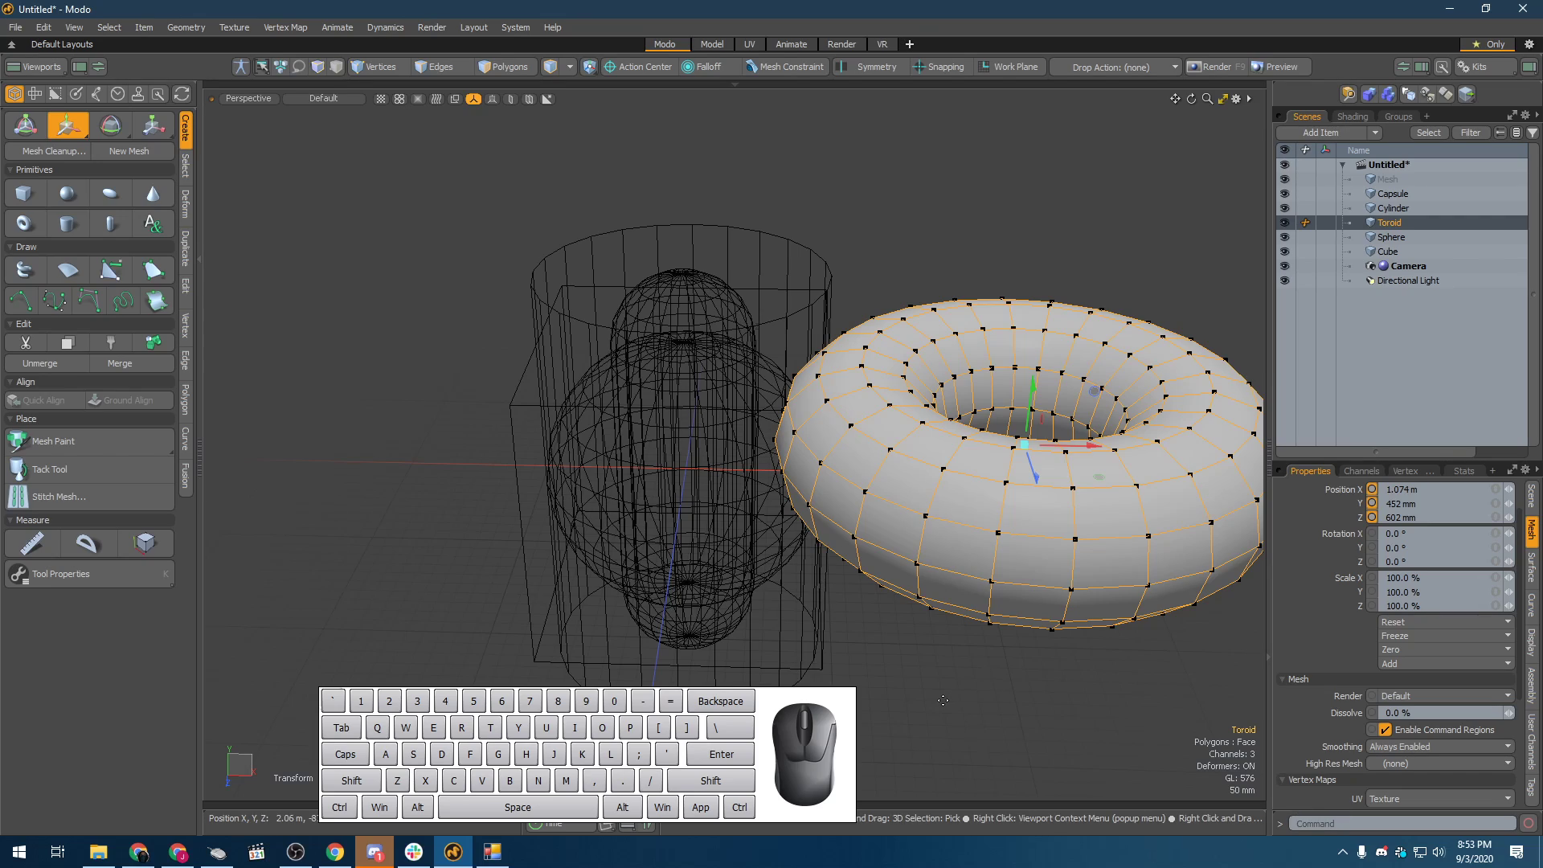
- Move the toroid farther along the X axis to about 2.074 m
left_click_drag(942, 700, 816, 441, "alt")
scroll(816, 442, "down", 5, "alt")
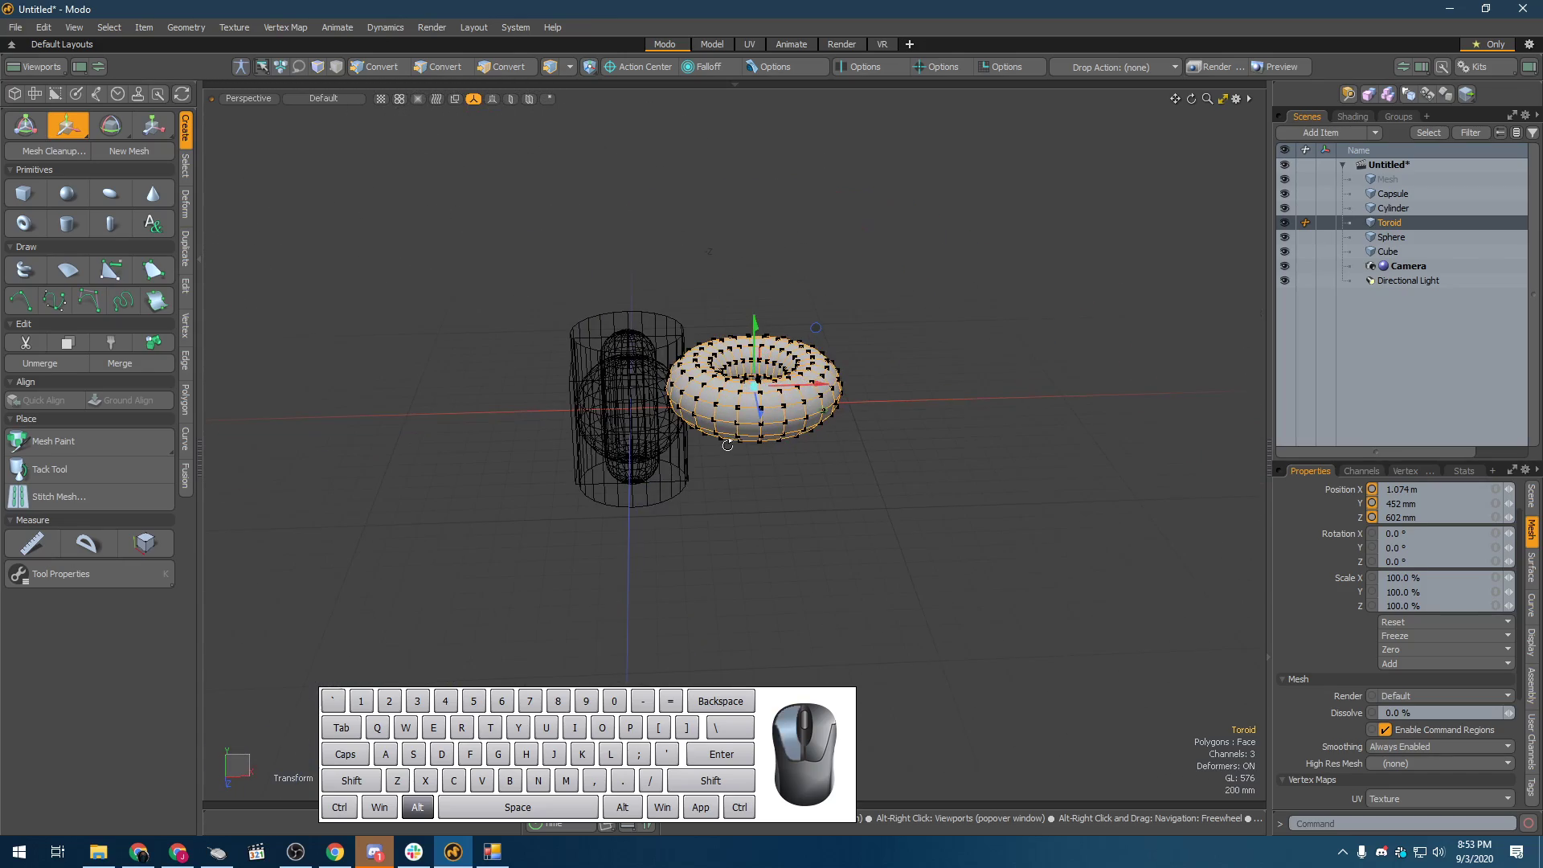
left_click_drag(804, 396, 919, 394)
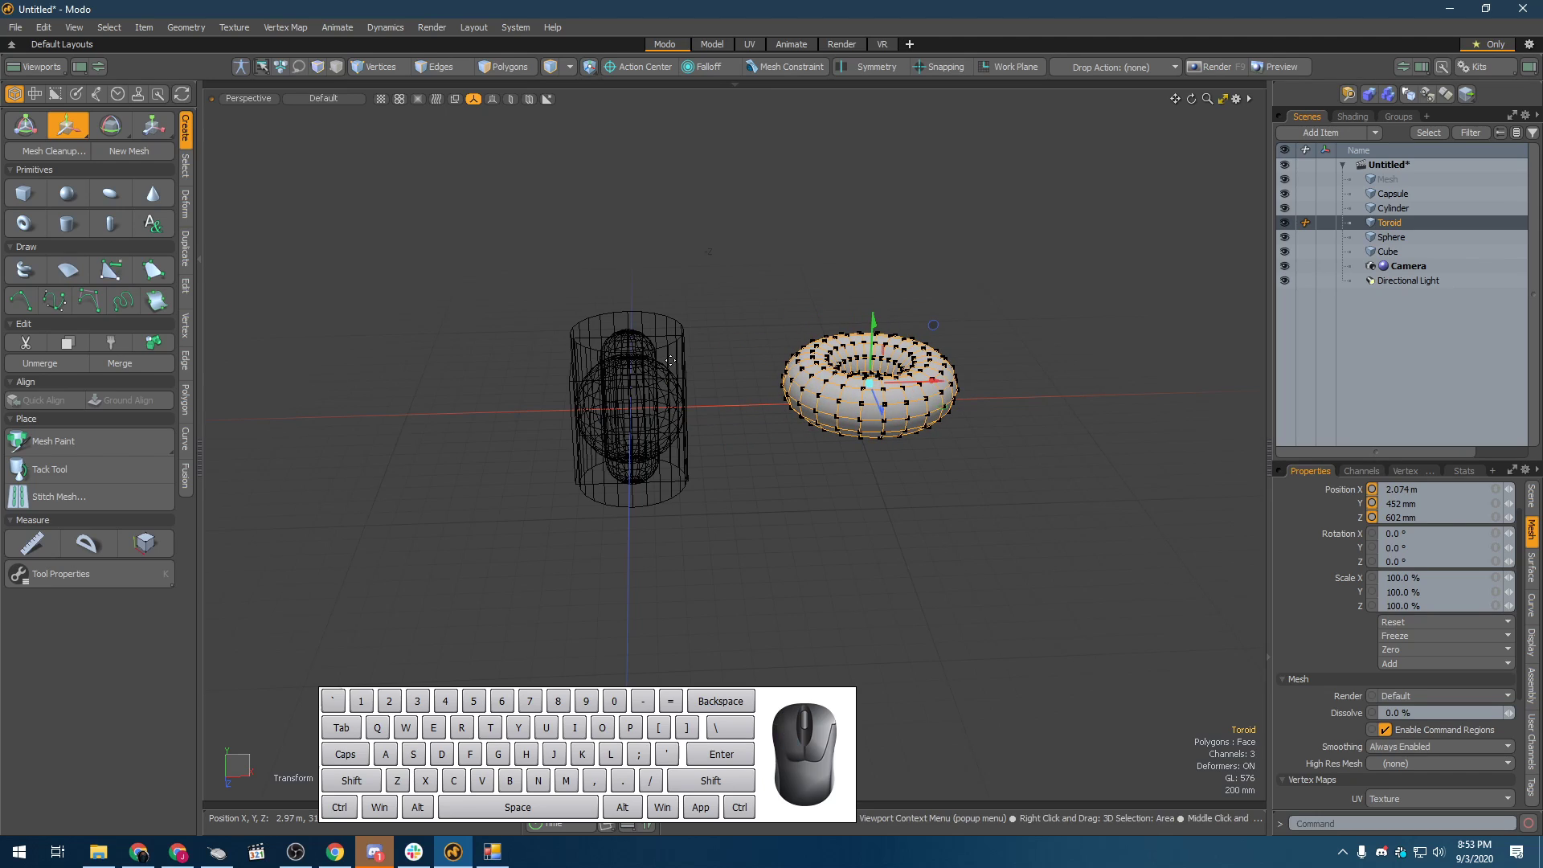
- Select the sphere, move it along the X axis to about -1.62 m, and drop the Move tool
key("q")
left_click(663, 392)
key("w")
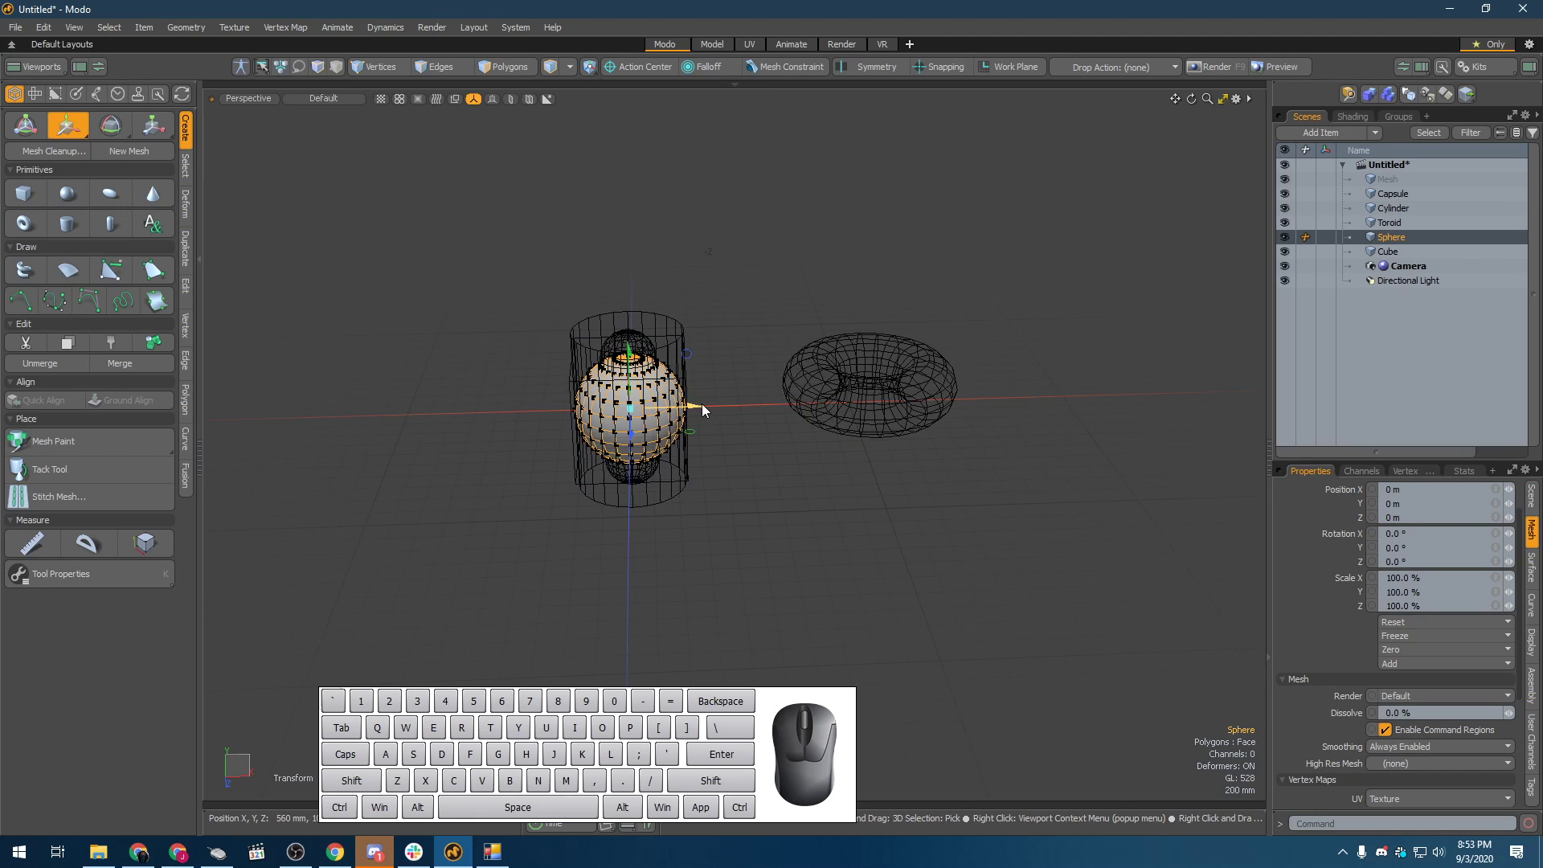
left_click_drag(696, 407, 516, 411)
key("q")
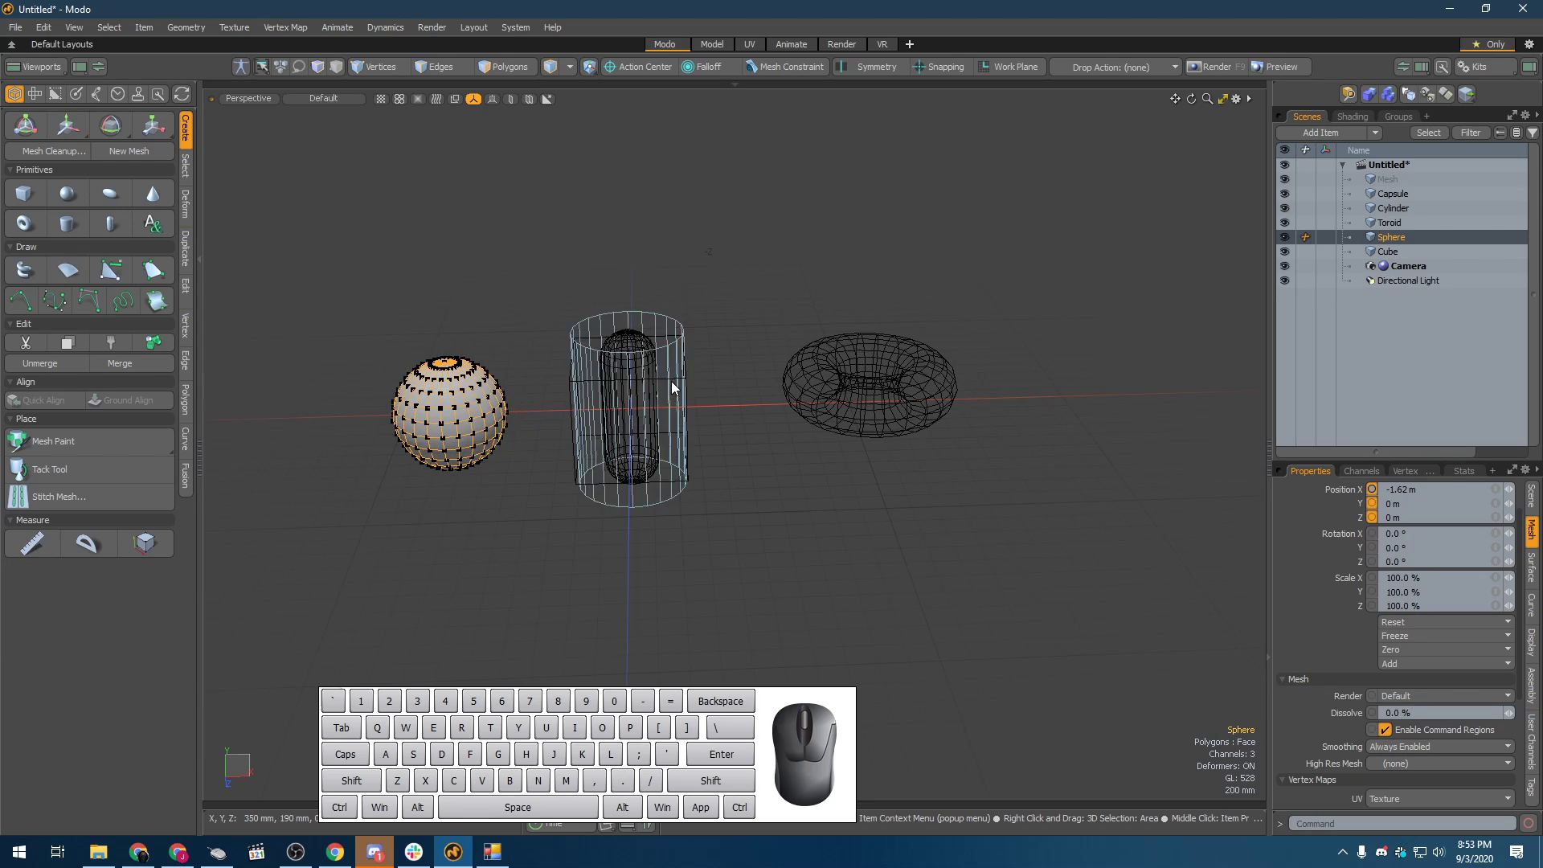
- Select the cylinder, move it along the Z axis to about -1.71 m, and drop the Move tool
left_click(677, 344)
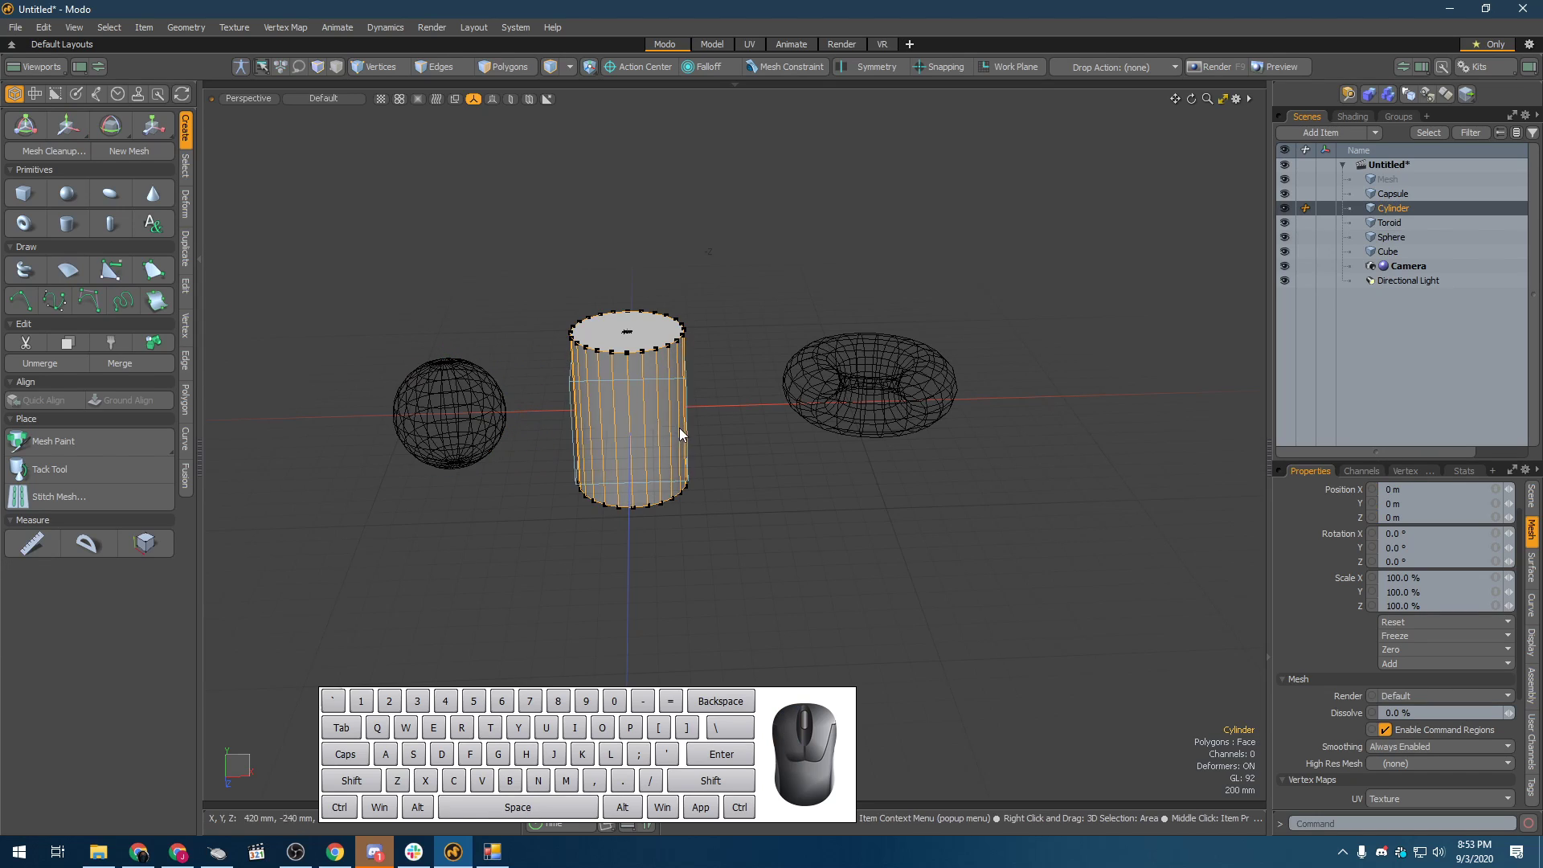
left_click_drag(643, 506, 885, 304, "alt")
key("w")
key("q")
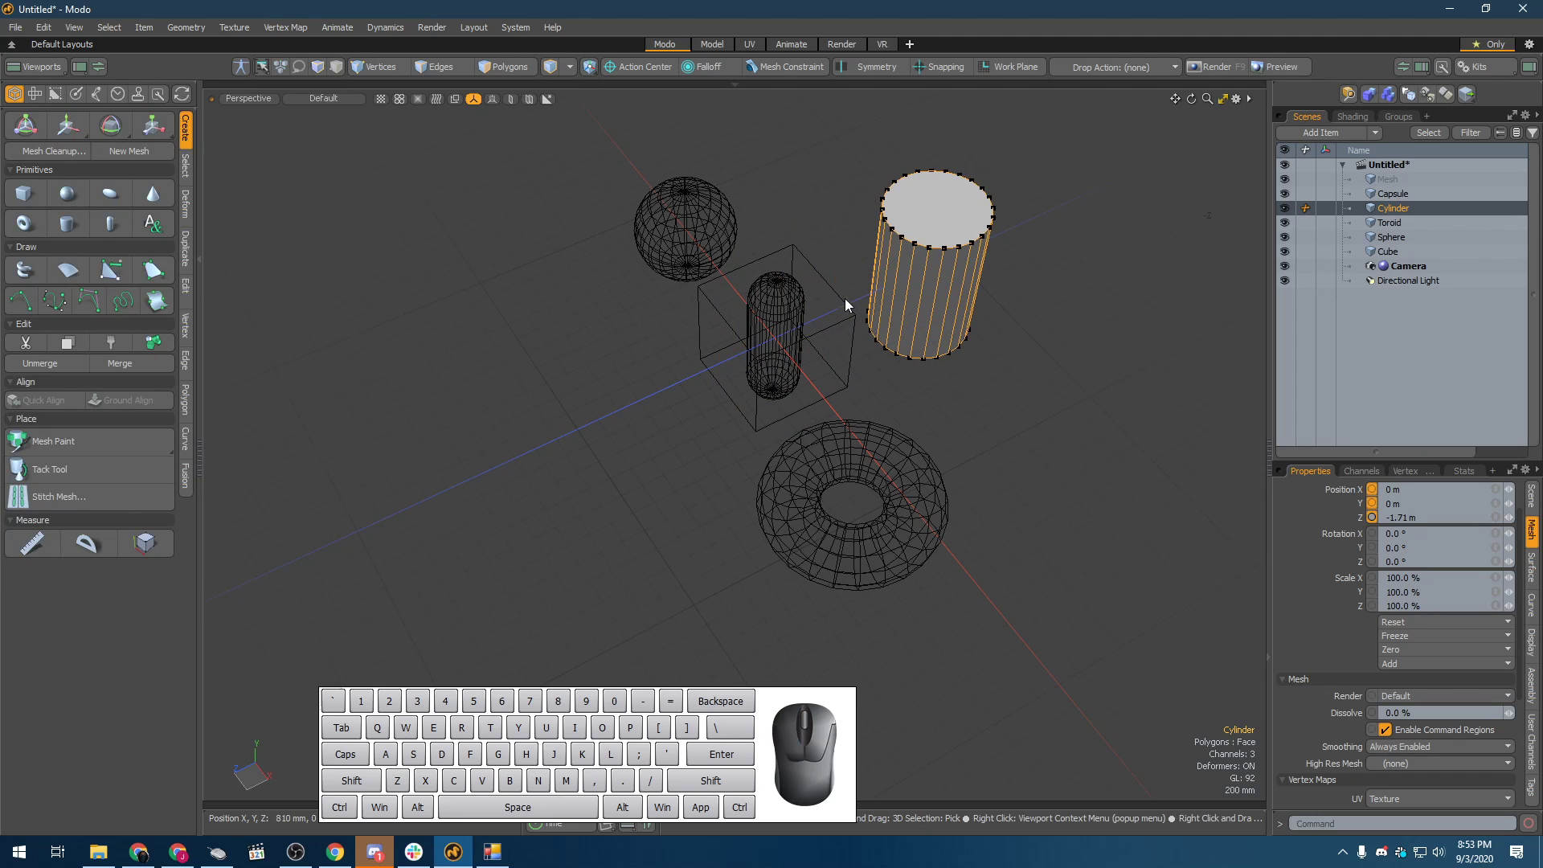
- Select the cube, move it along the Z axis to about 1.77 m, and drop the Move tool
left_click(839, 332)
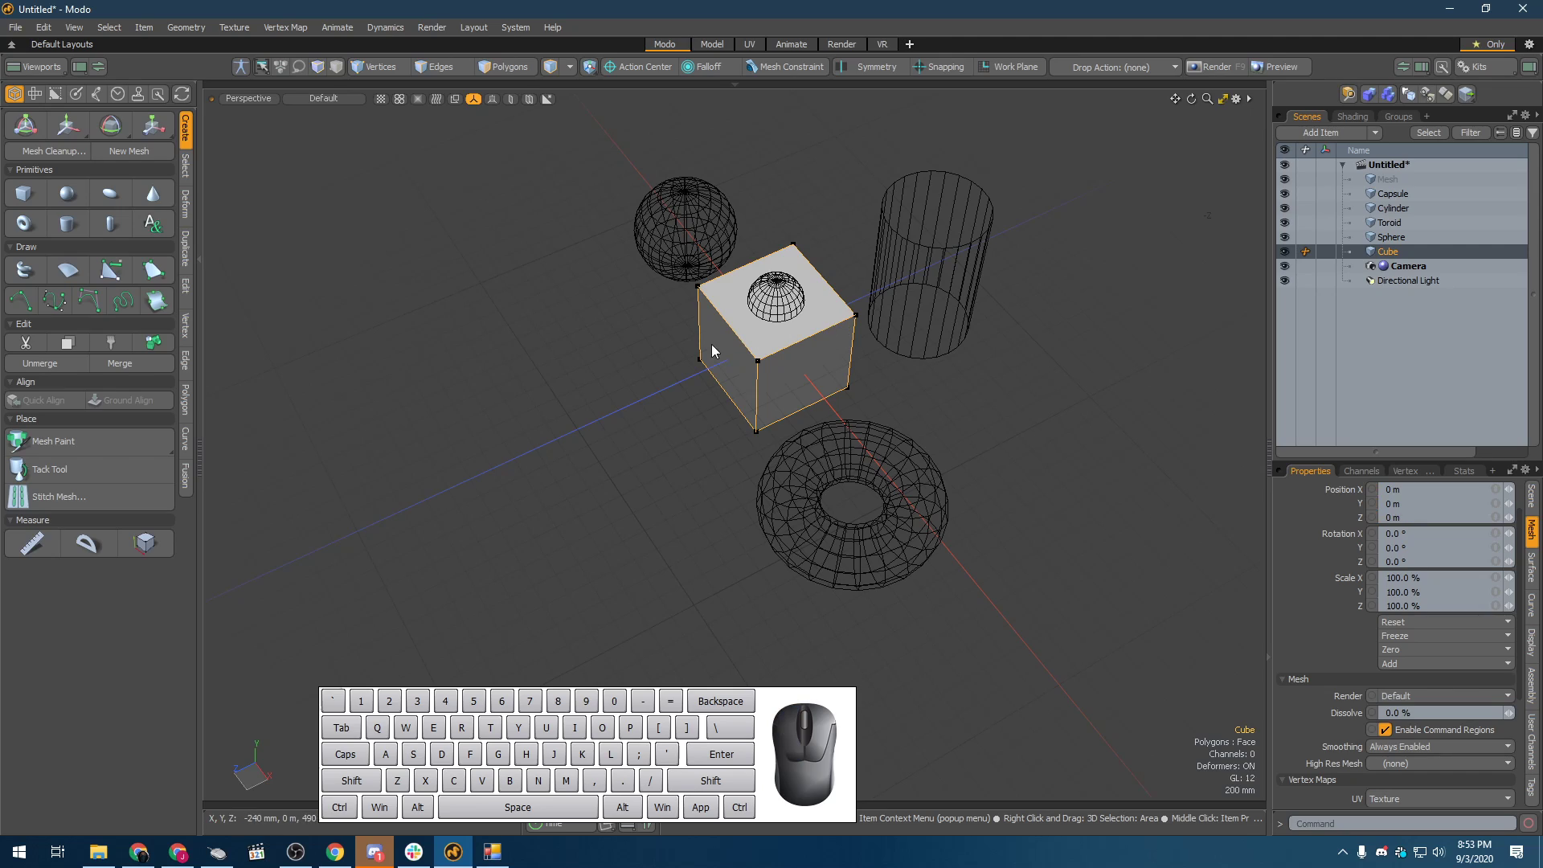
key("w")
left_click_drag(726, 361, 551, 442)
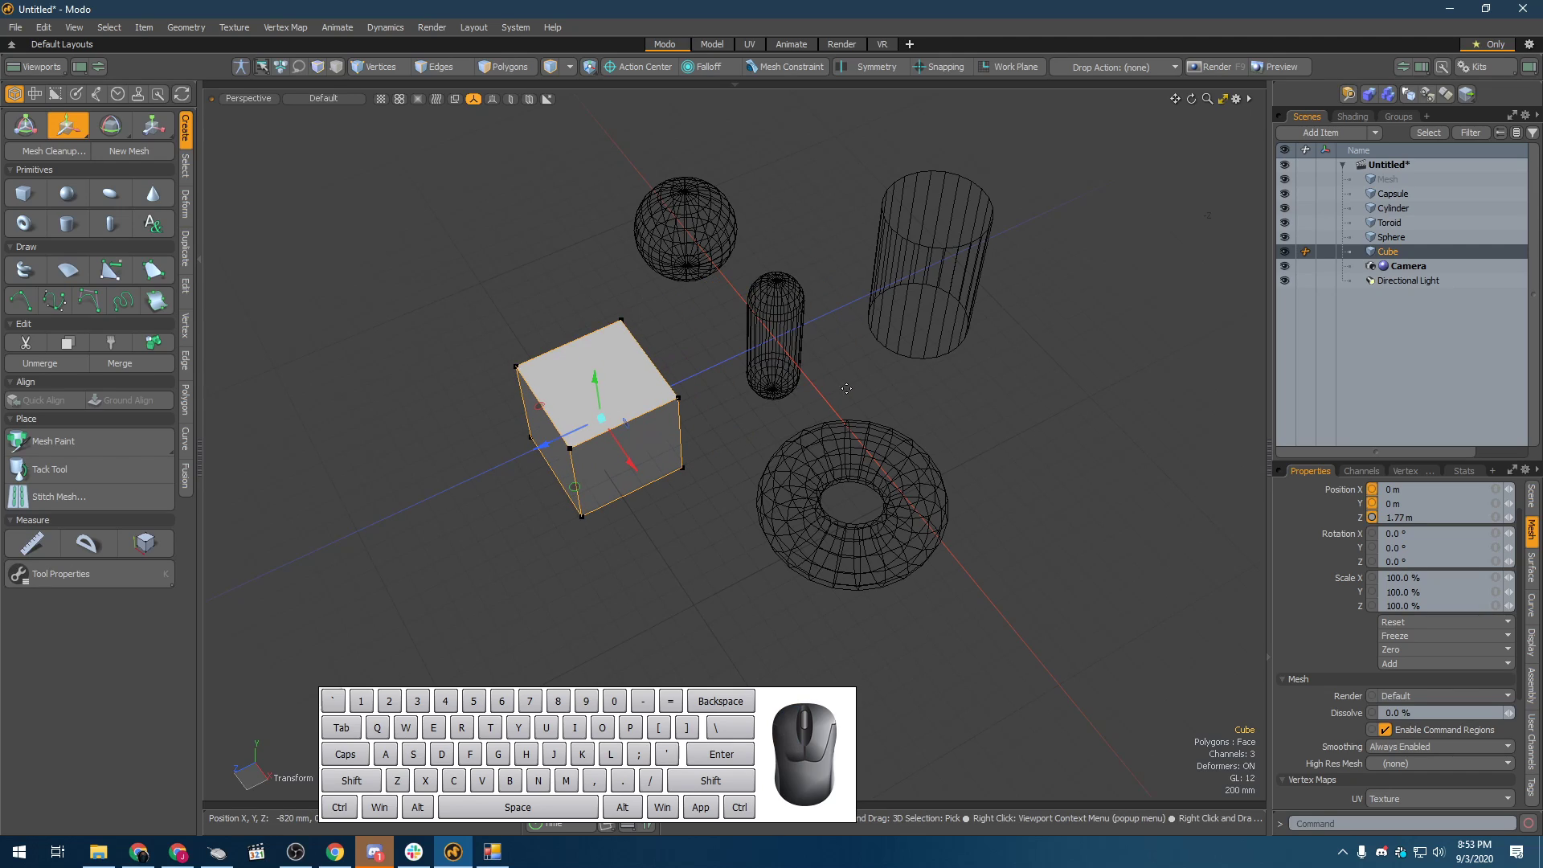
key("q")
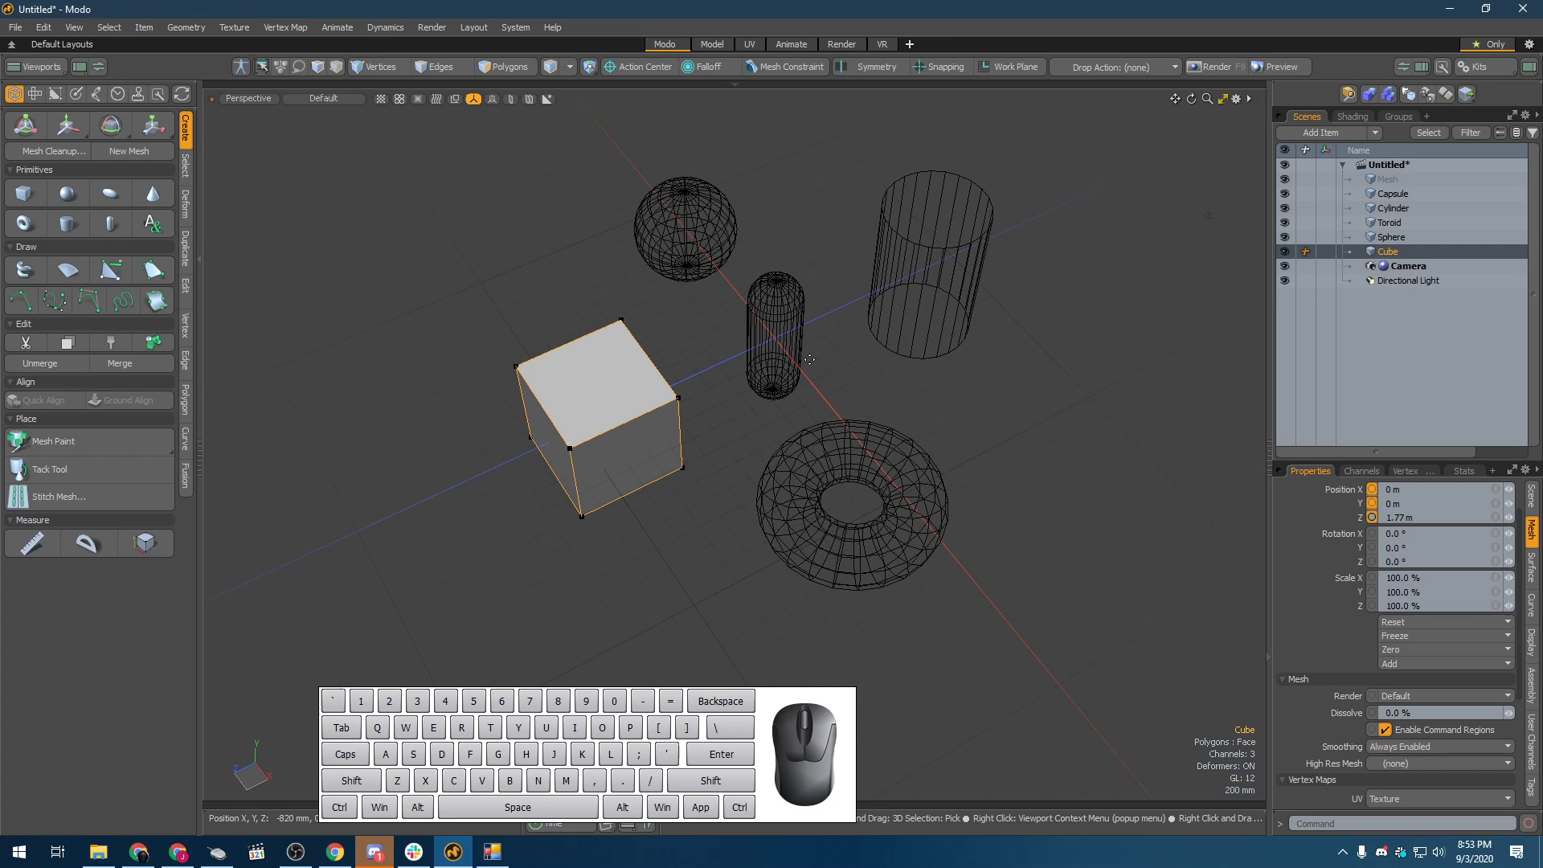
- Select the capsule and set the viewport to display inactive meshes shaded like the active one
left_click(784, 357)
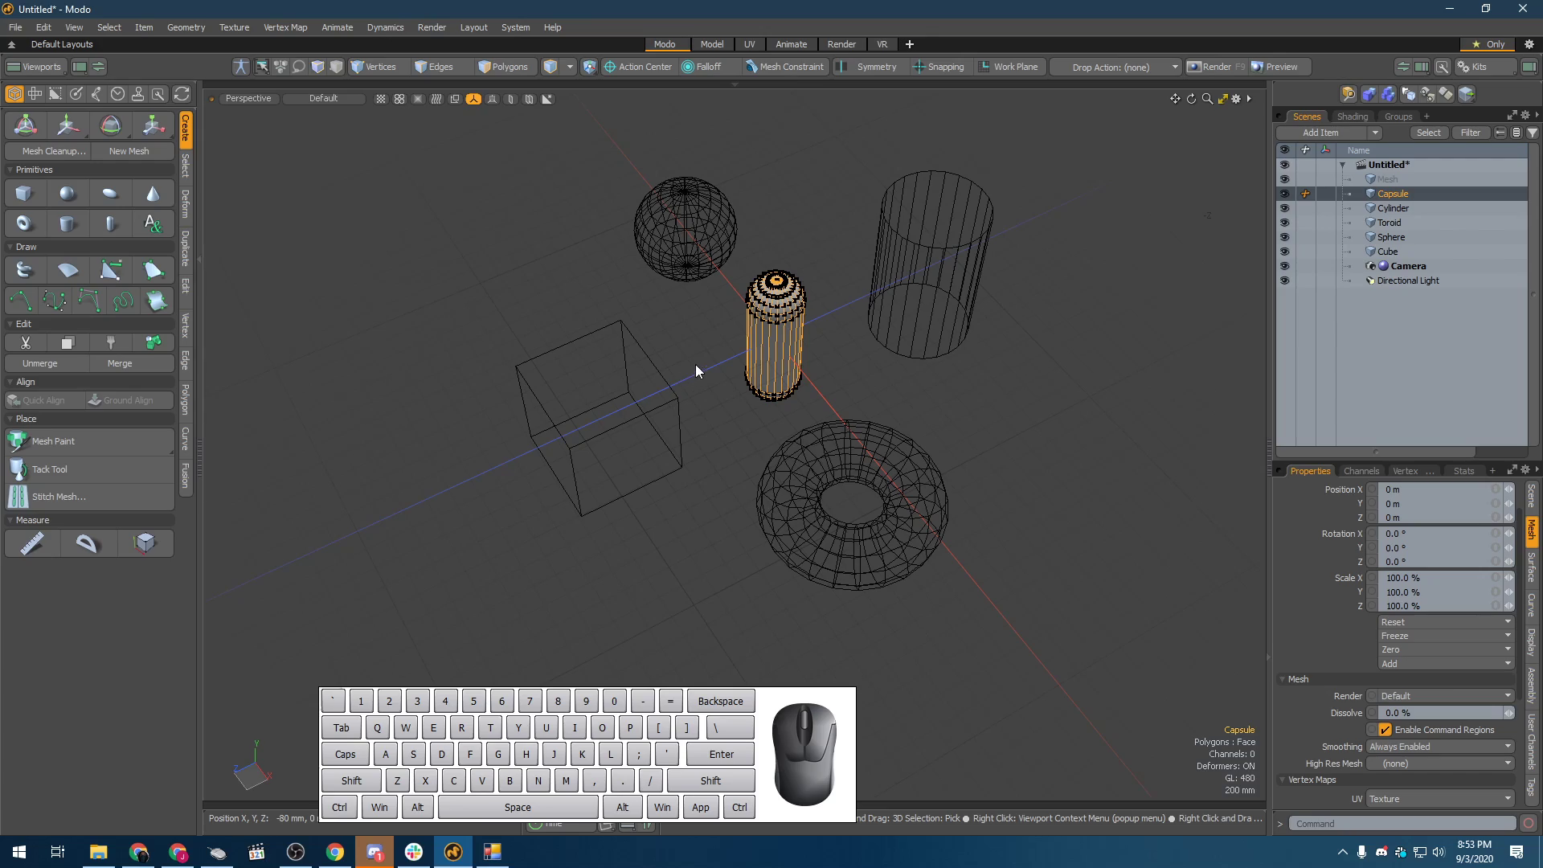
left_click_drag(697, 342, 798, 298, "alt")
scroll(514, 319, "up", 5)
left_click_drag(870, 425, 485, 156, "alt")
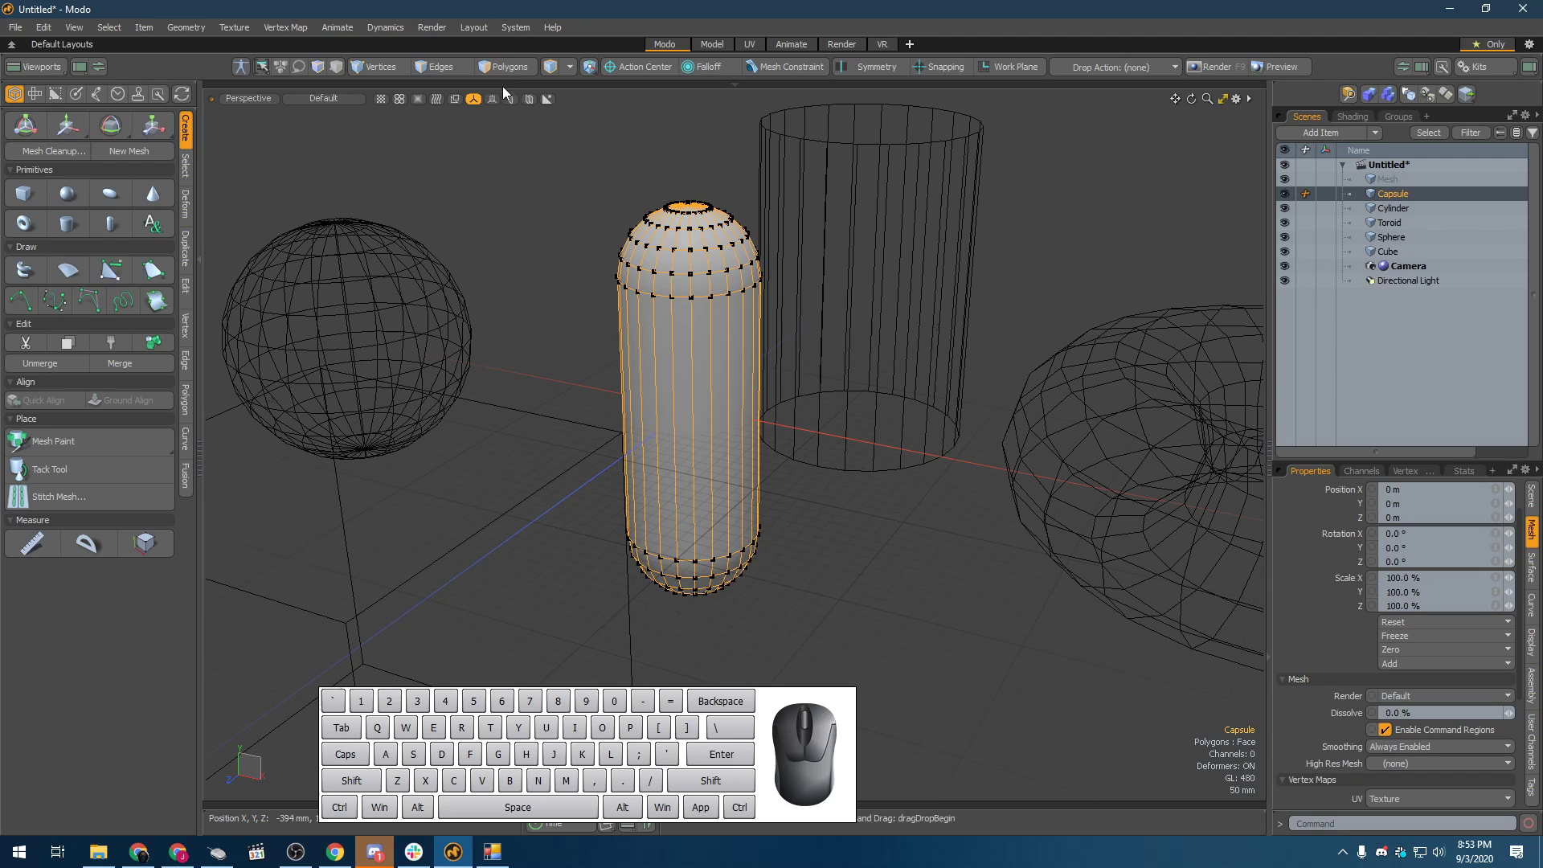
left_click(527, 98)
scroll(540, 199, "down", 3)
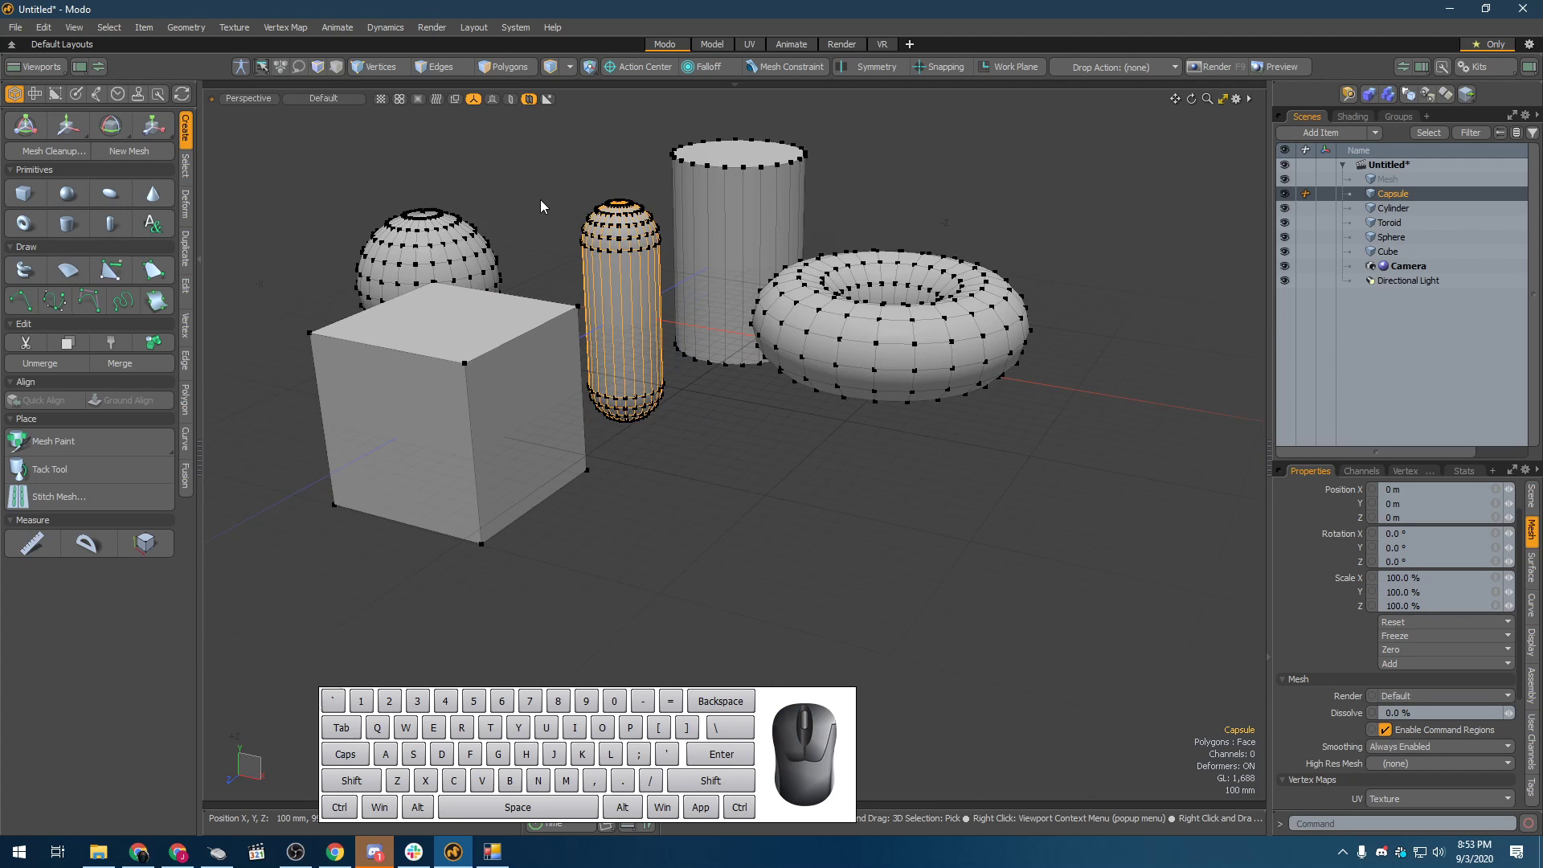
left_click_drag(540, 199, 643, 378, "alt")
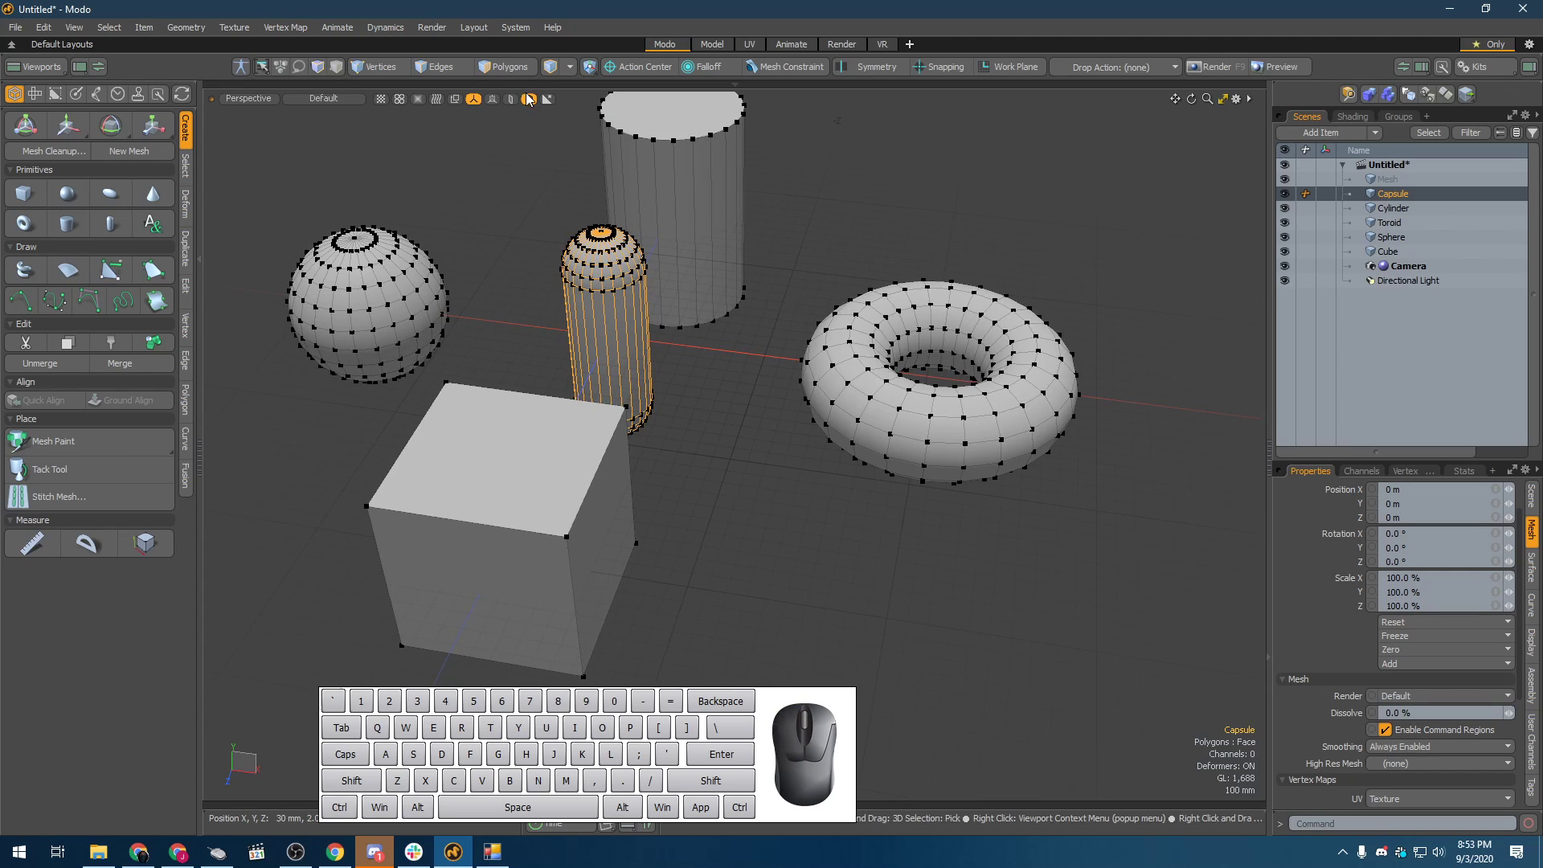
mouse_move(643, 266)
left_mouse_down("alt")
mouse_move(554, 265)
mouse_move(659, 268)
left_mouse_up("alt")
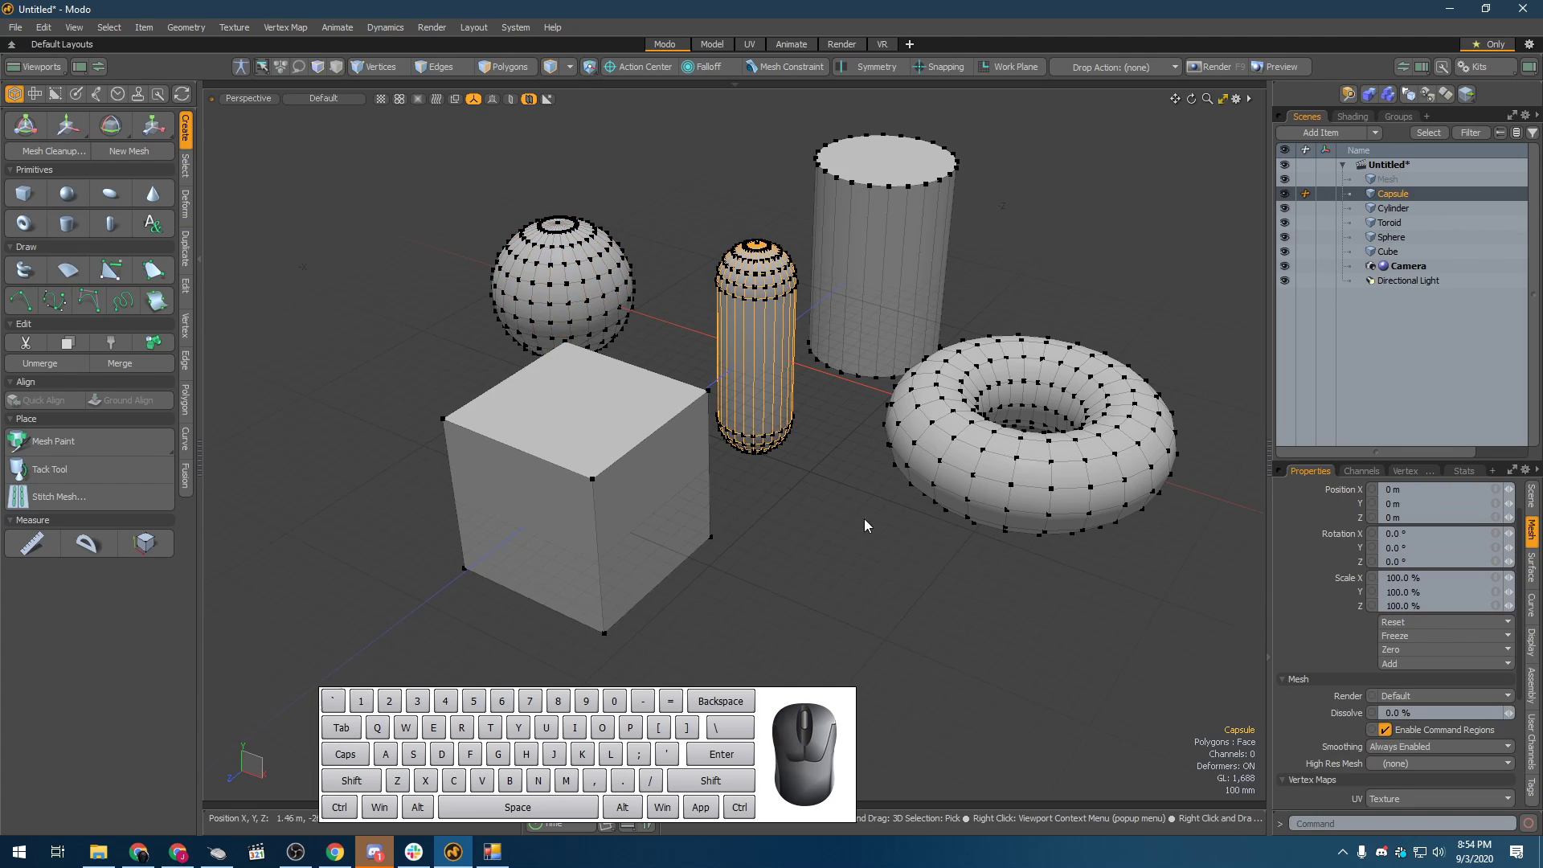
- Try rotating the capsule about its Z axis to about -69.8° with the Rotate tool, and undo the rotation
key("w")
key("e")
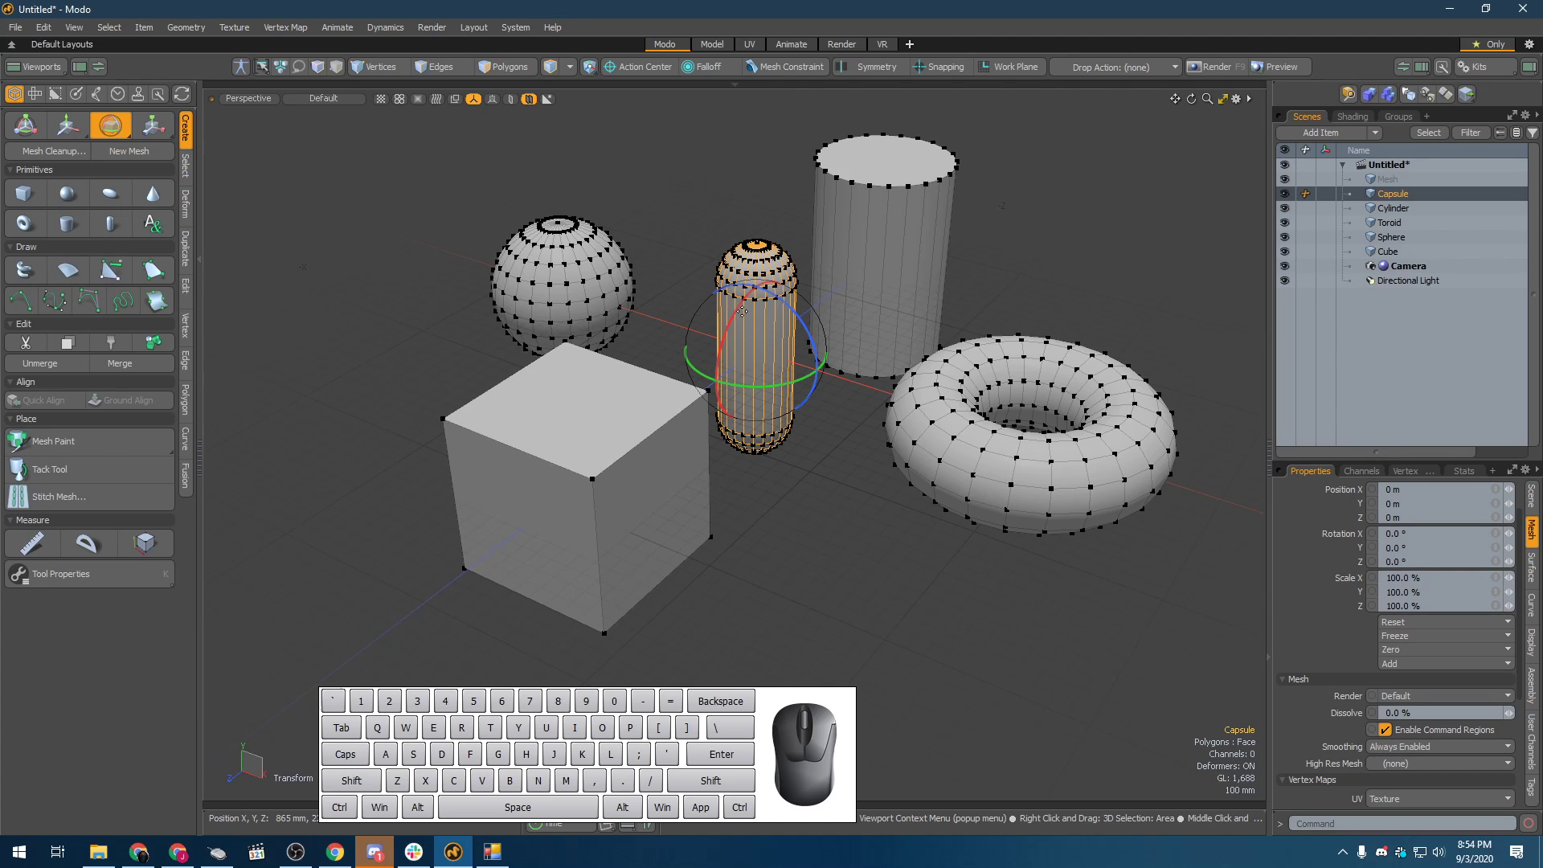
scroll(720, 410, "up", 8)
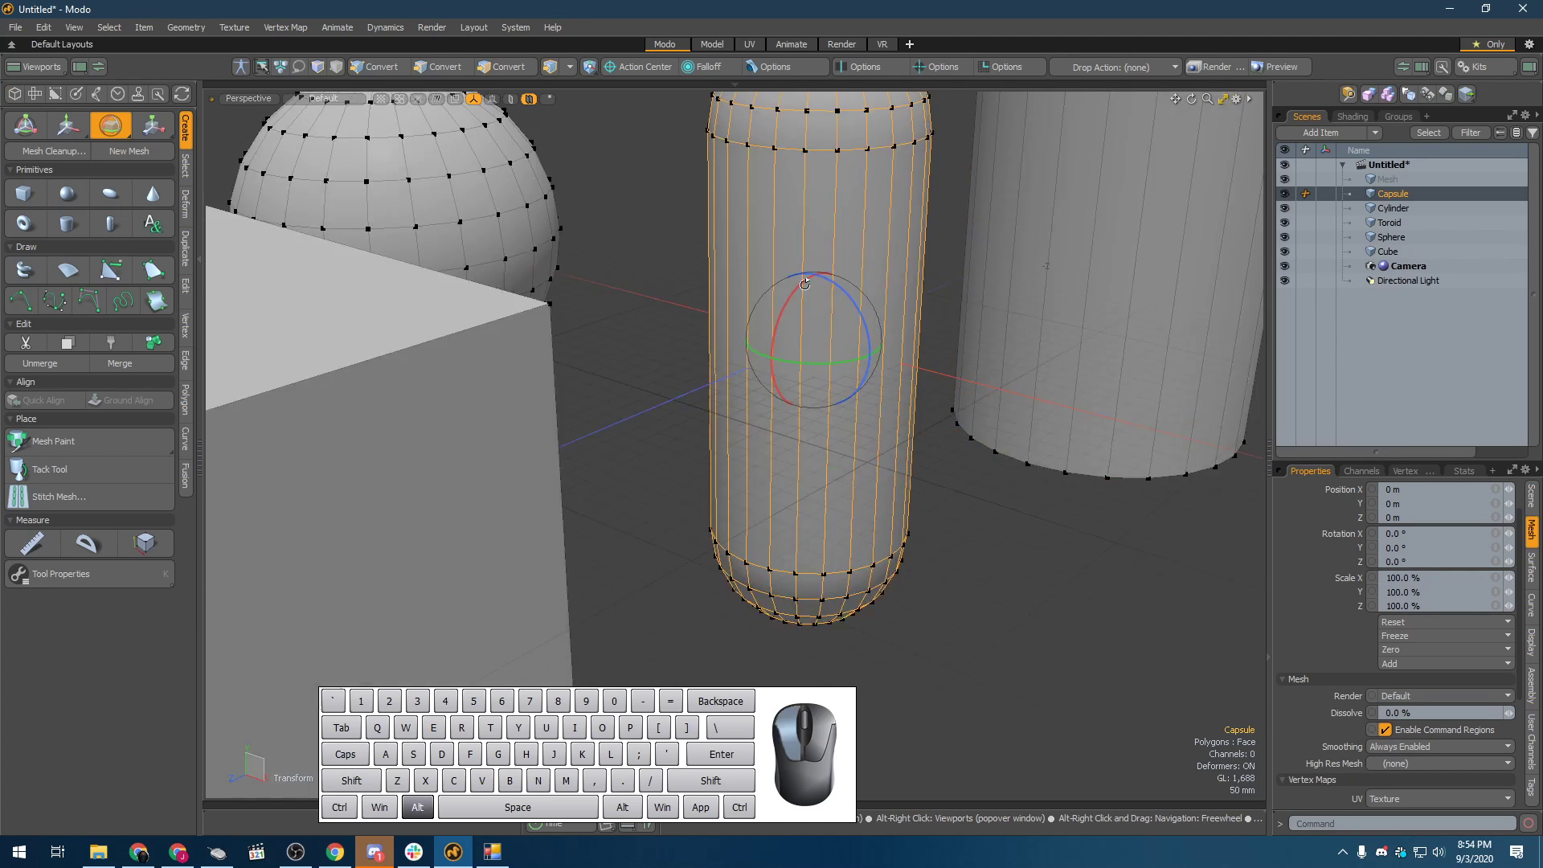
scroll(785, 325, "down", 10)
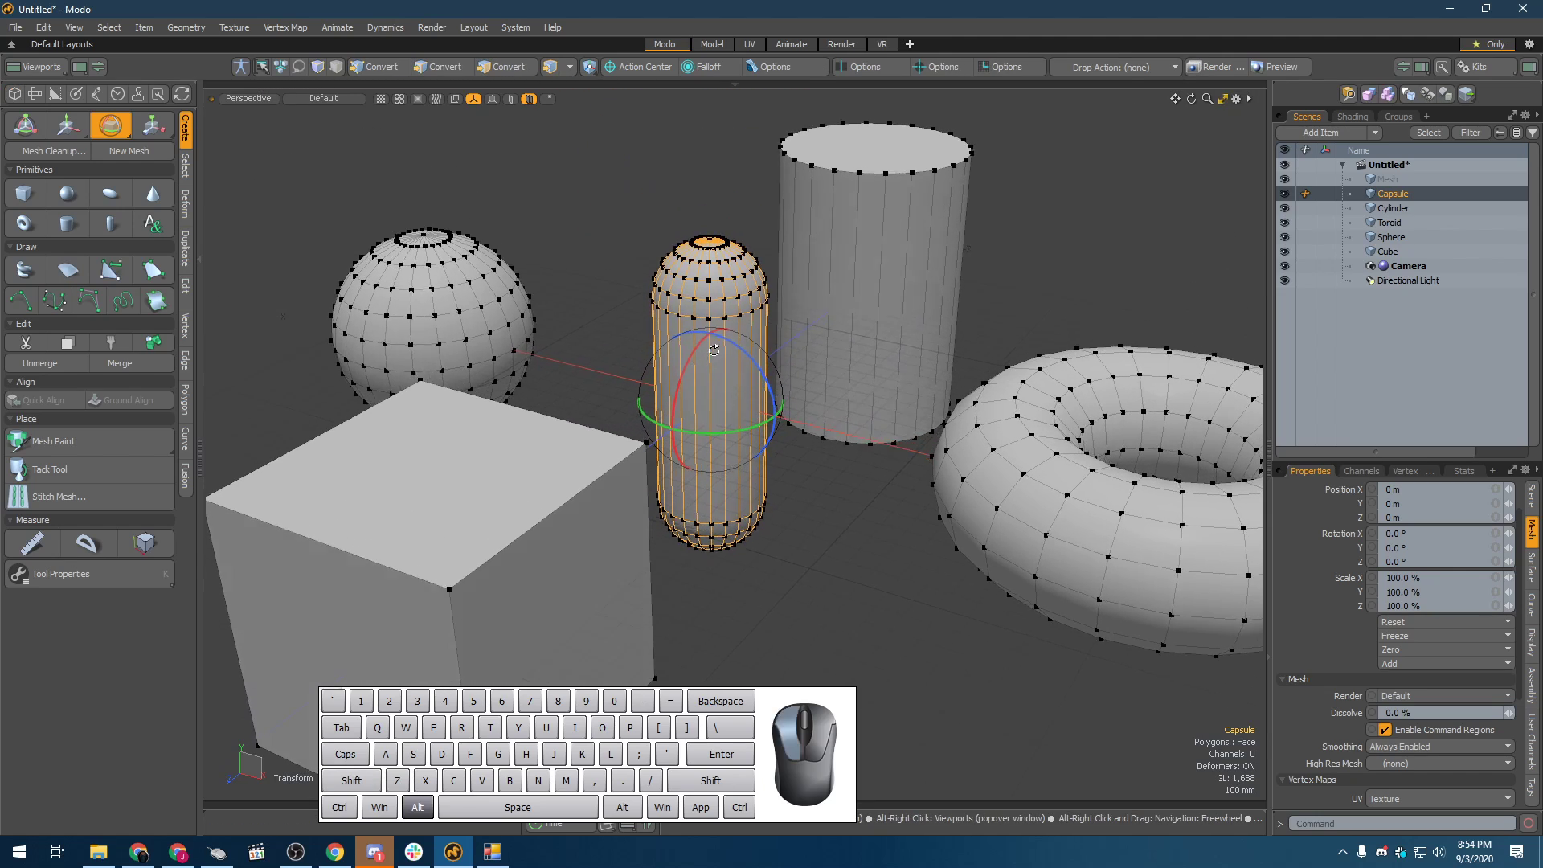
left_click_drag(714, 350, 835, 450, "alt")
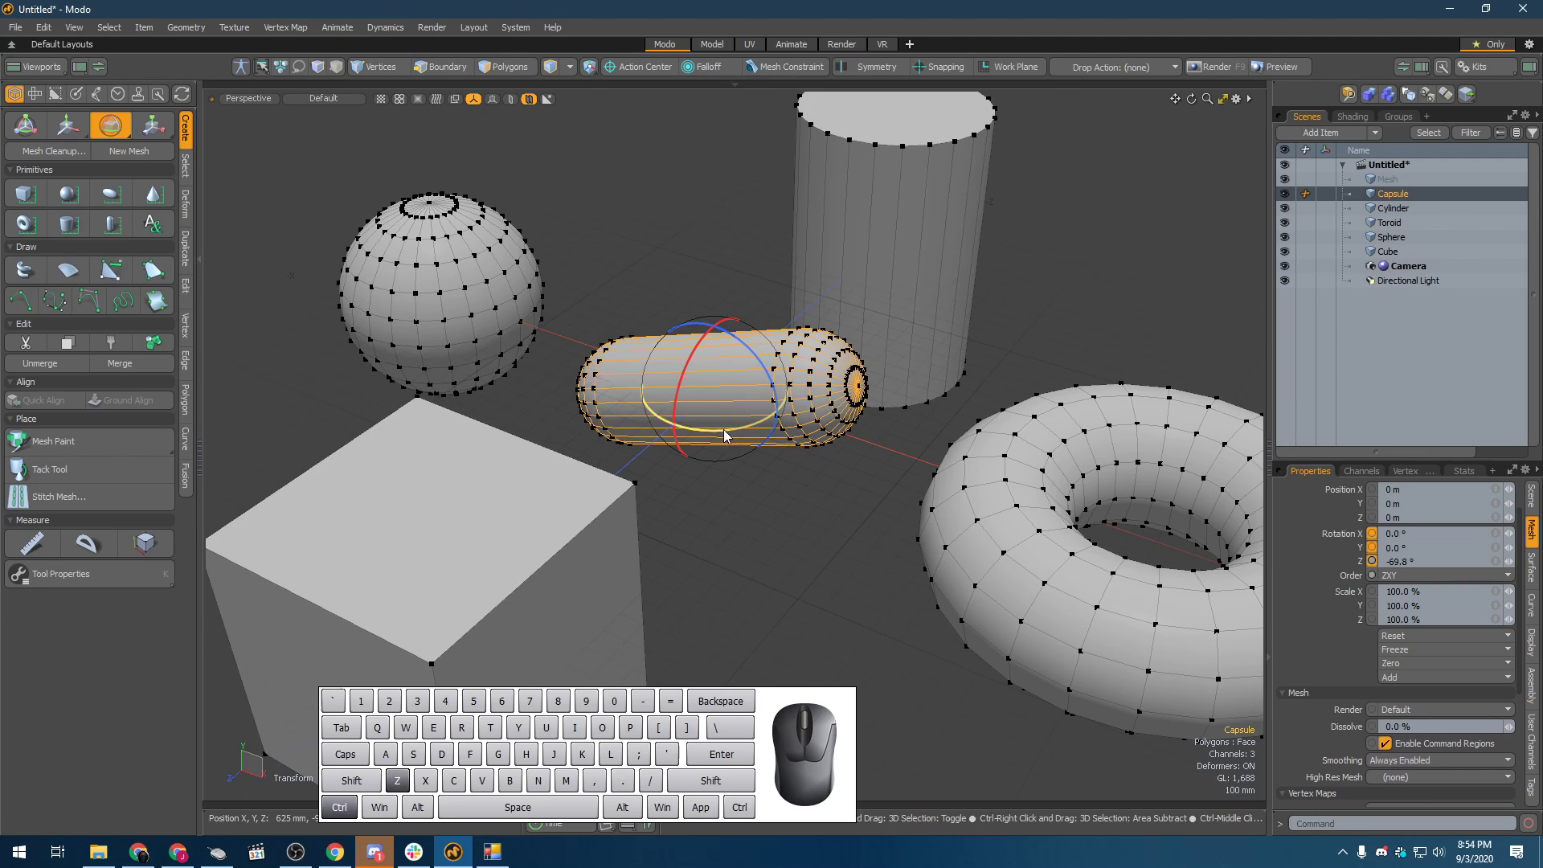
key("ctrl+z")
- Try the capsule's other rotation handles, including a Y rotation of about -13.5°, undoing each rotation
left_click_drag(691, 429, 655, 418)
key("ctrl+z")
key("ctrl+z")
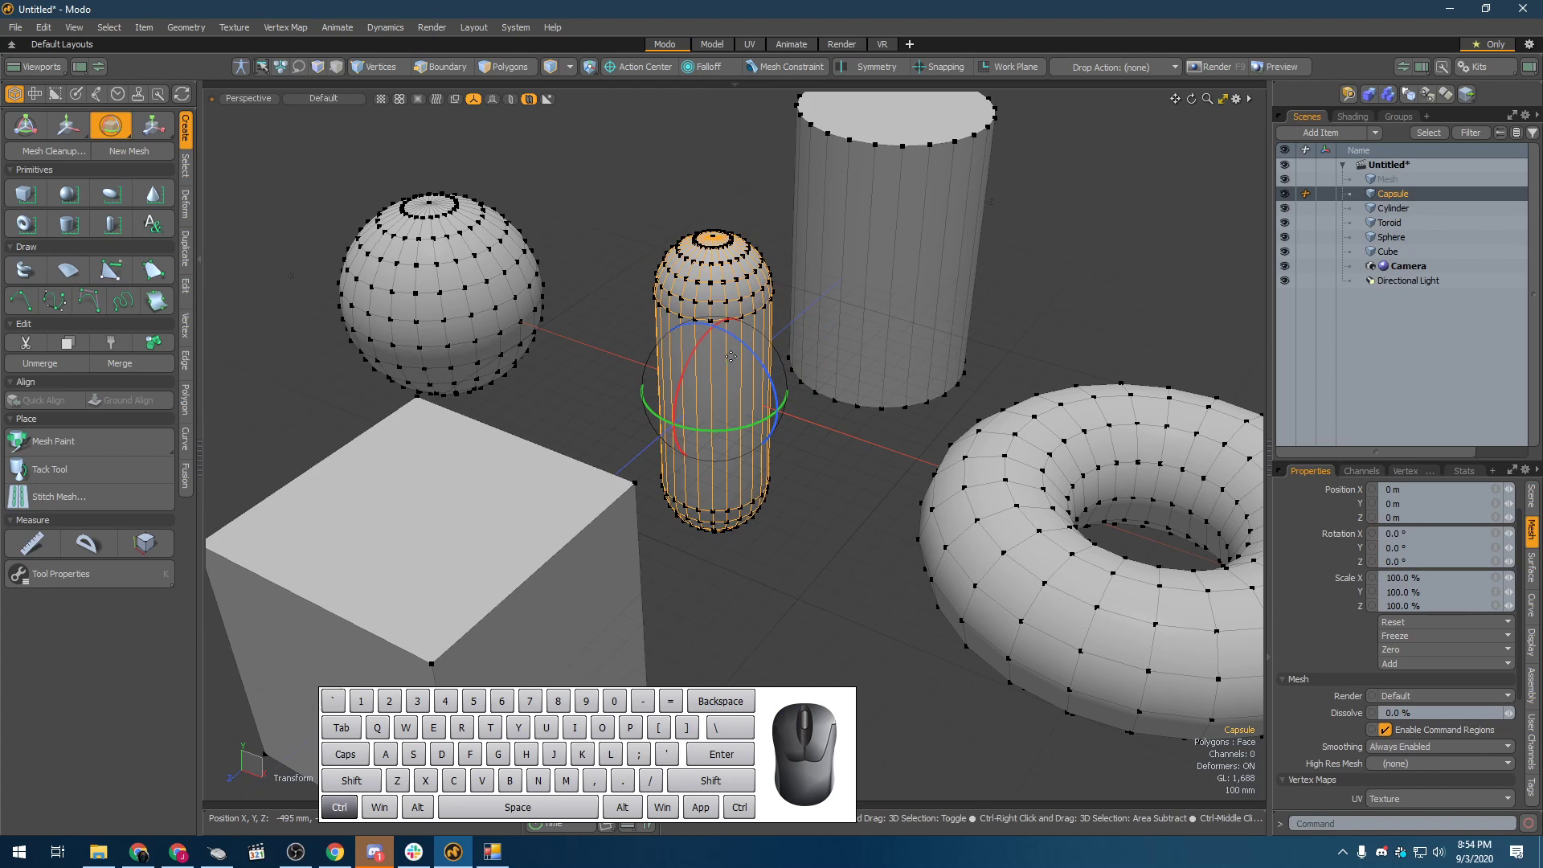
left_click_drag(763, 371, 715, 430)
key("ctrl+z")
left_click_drag(853, 373, 697, 406)
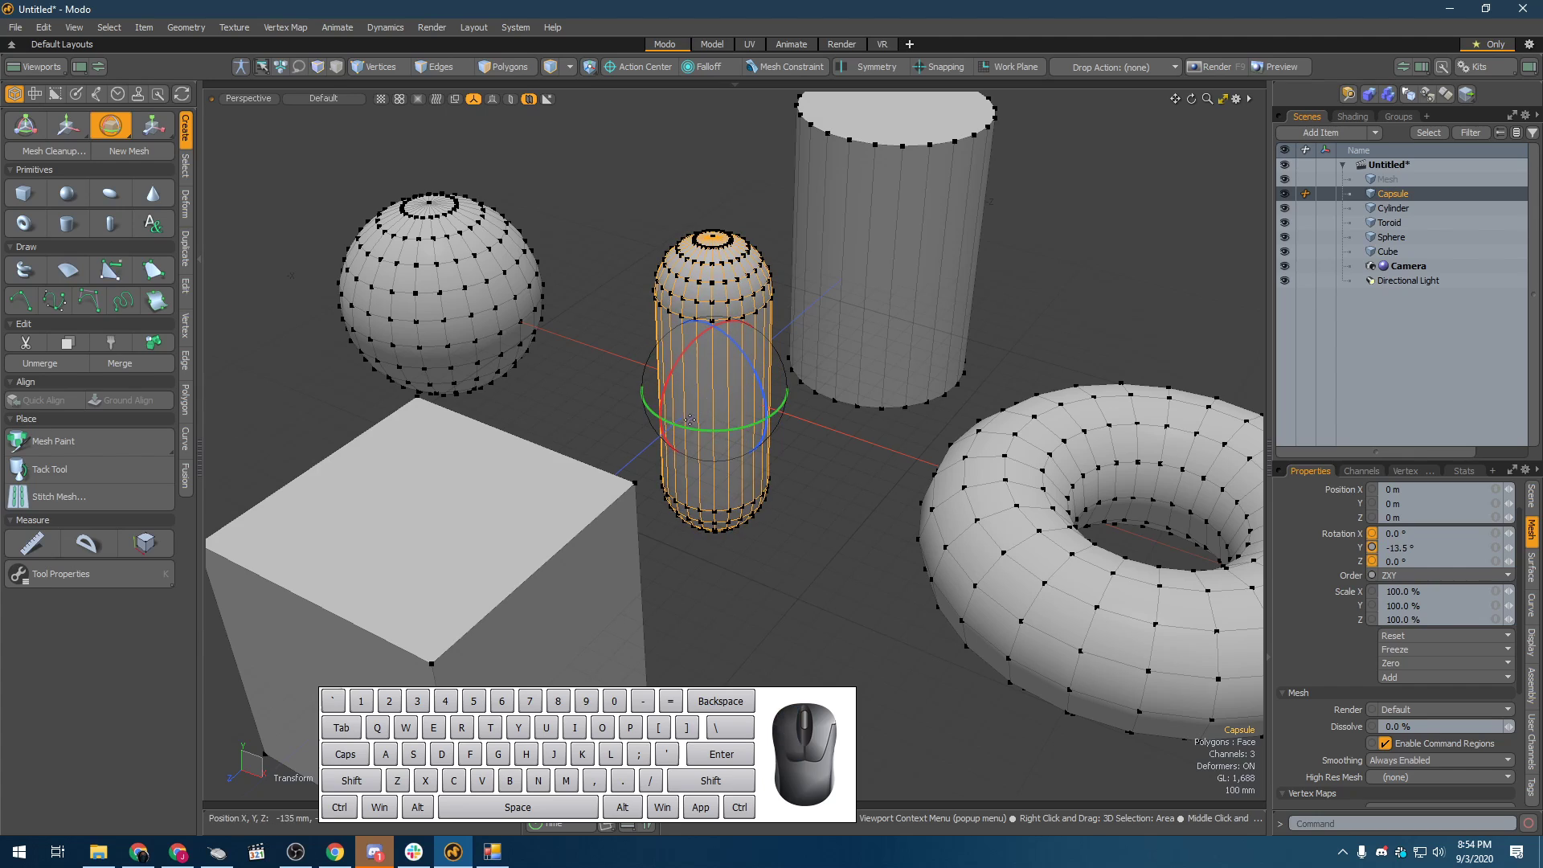
key("ctrl+z")
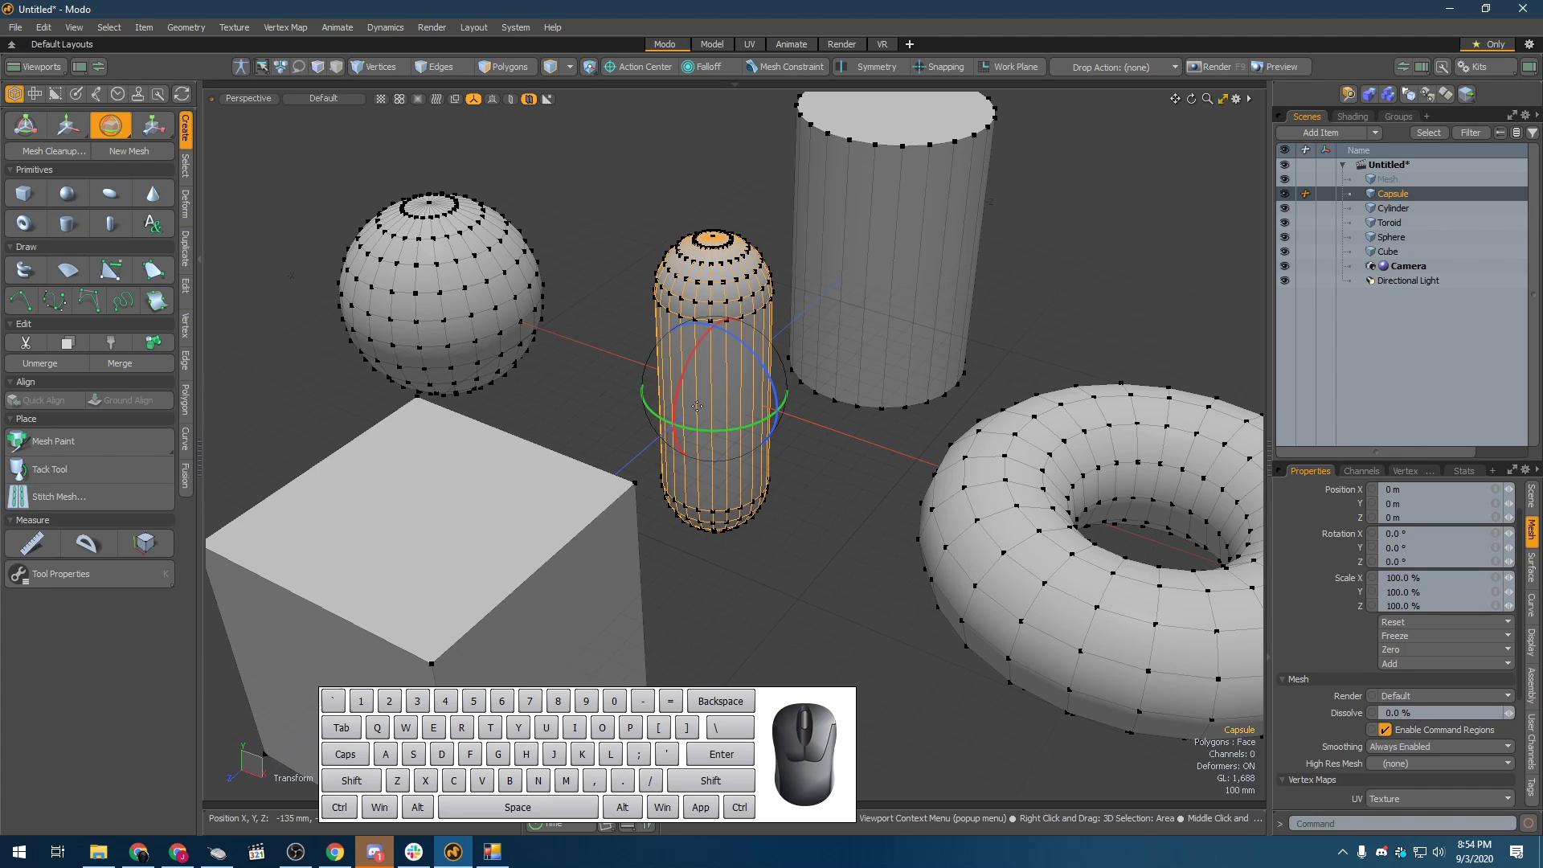
- Rotate the capsule about its Z axis, set its Z rotation to exactly -90°, and drop the Rotate tool
left_click_drag(780, 398, 795, 485)
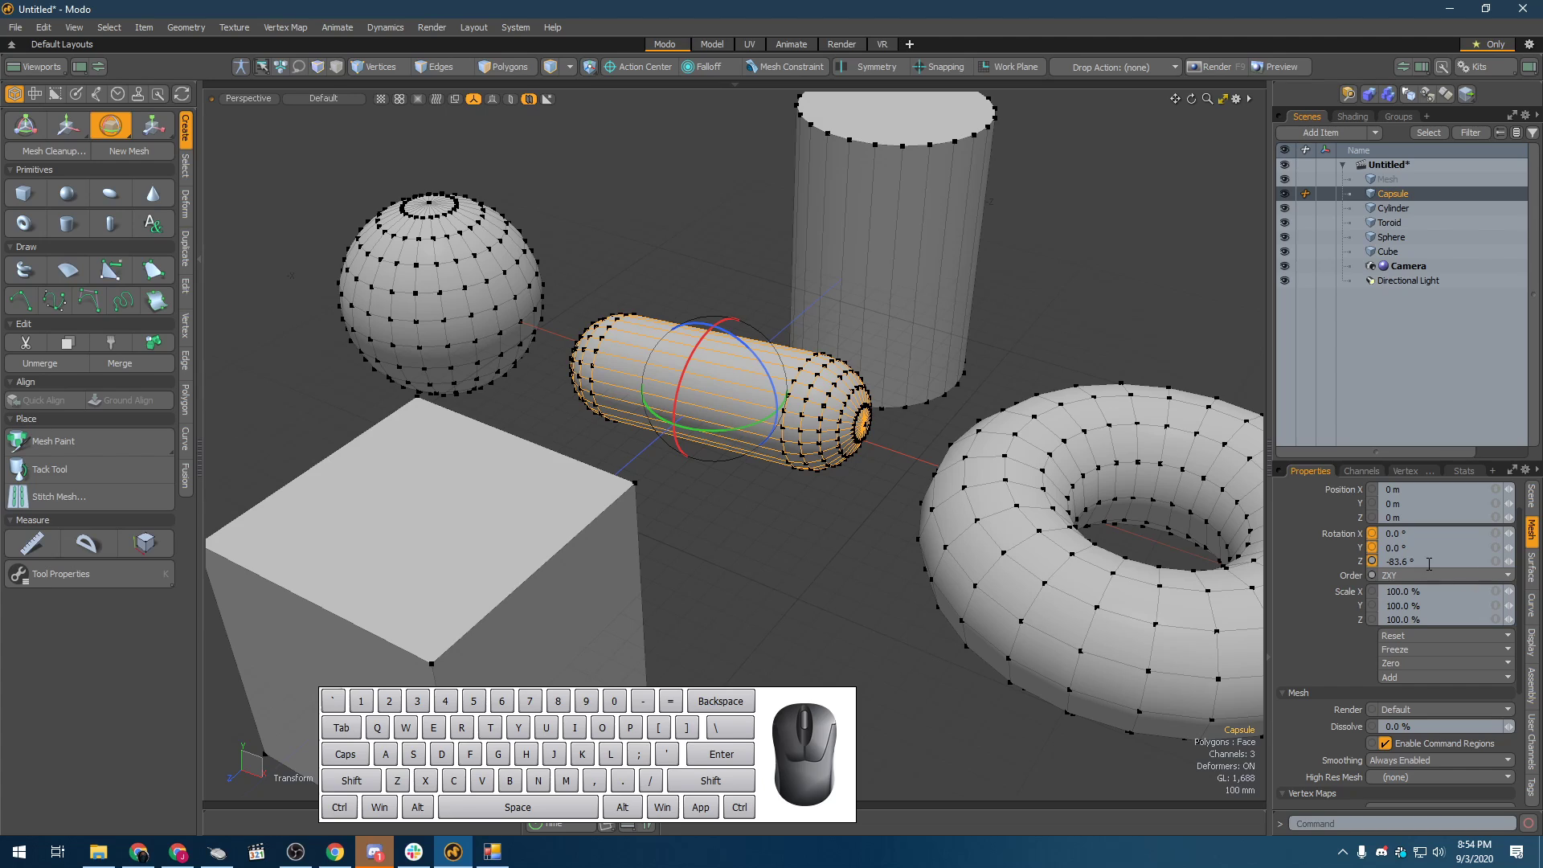
left_click(1400, 560)
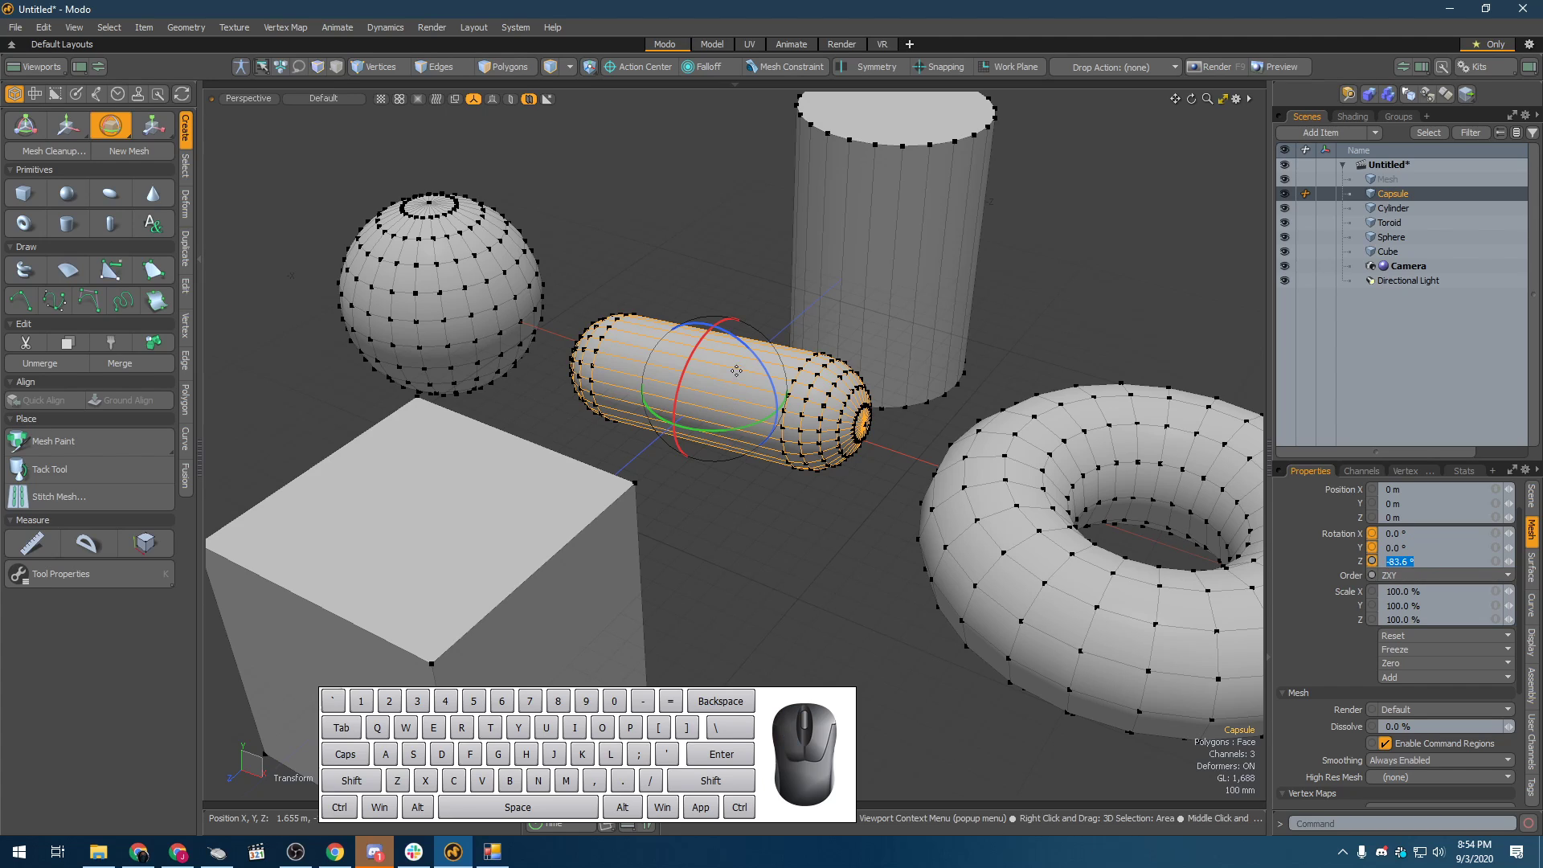
left_click_drag(756, 369, 1069, 436)
left_click(1400, 561)
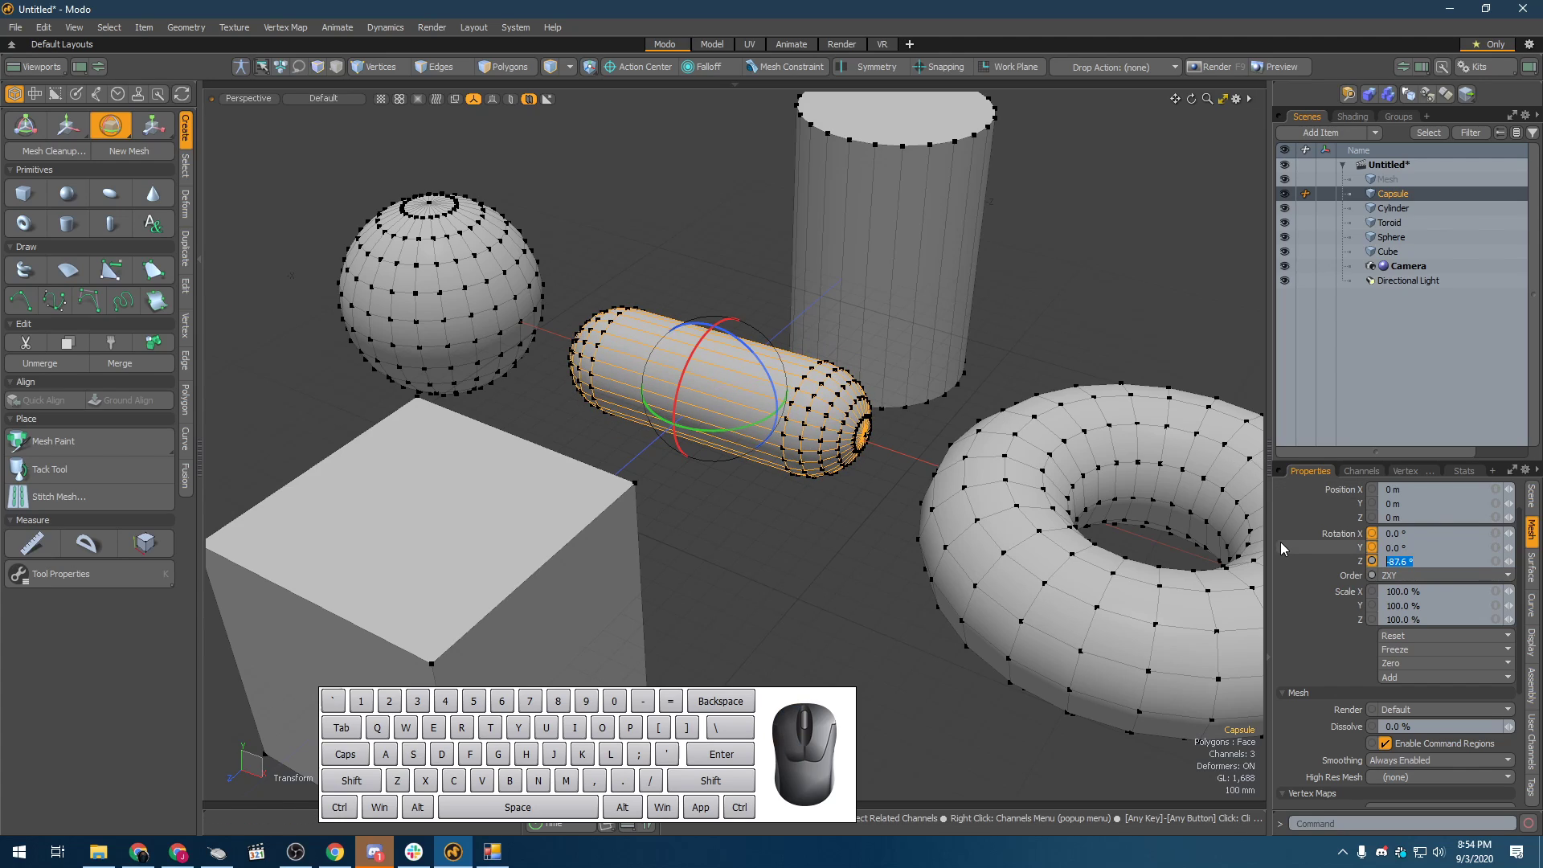
type("-90")
key("Return")
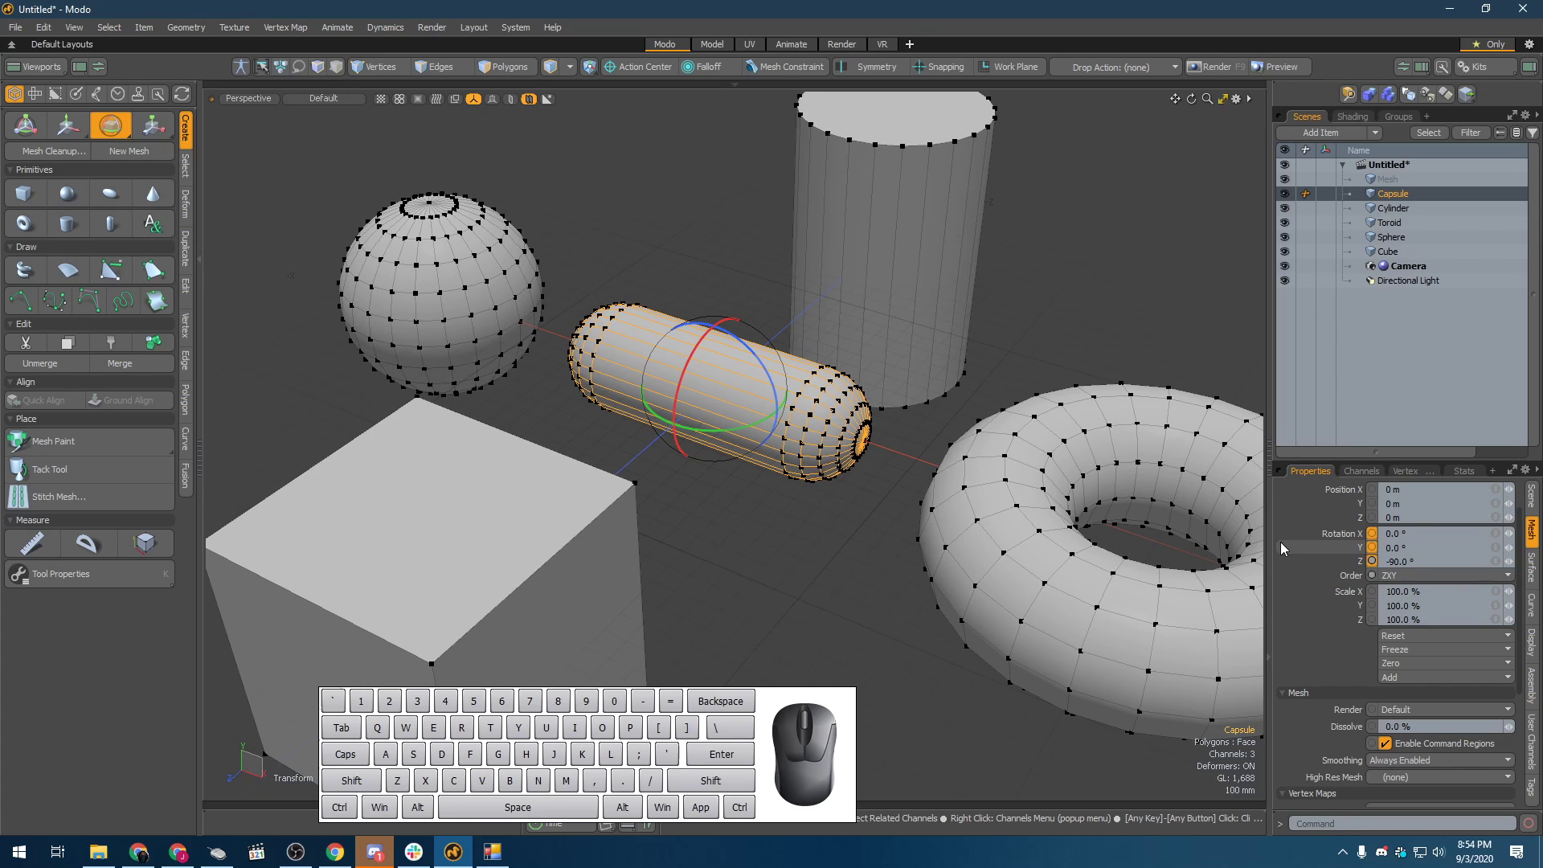
key("space")
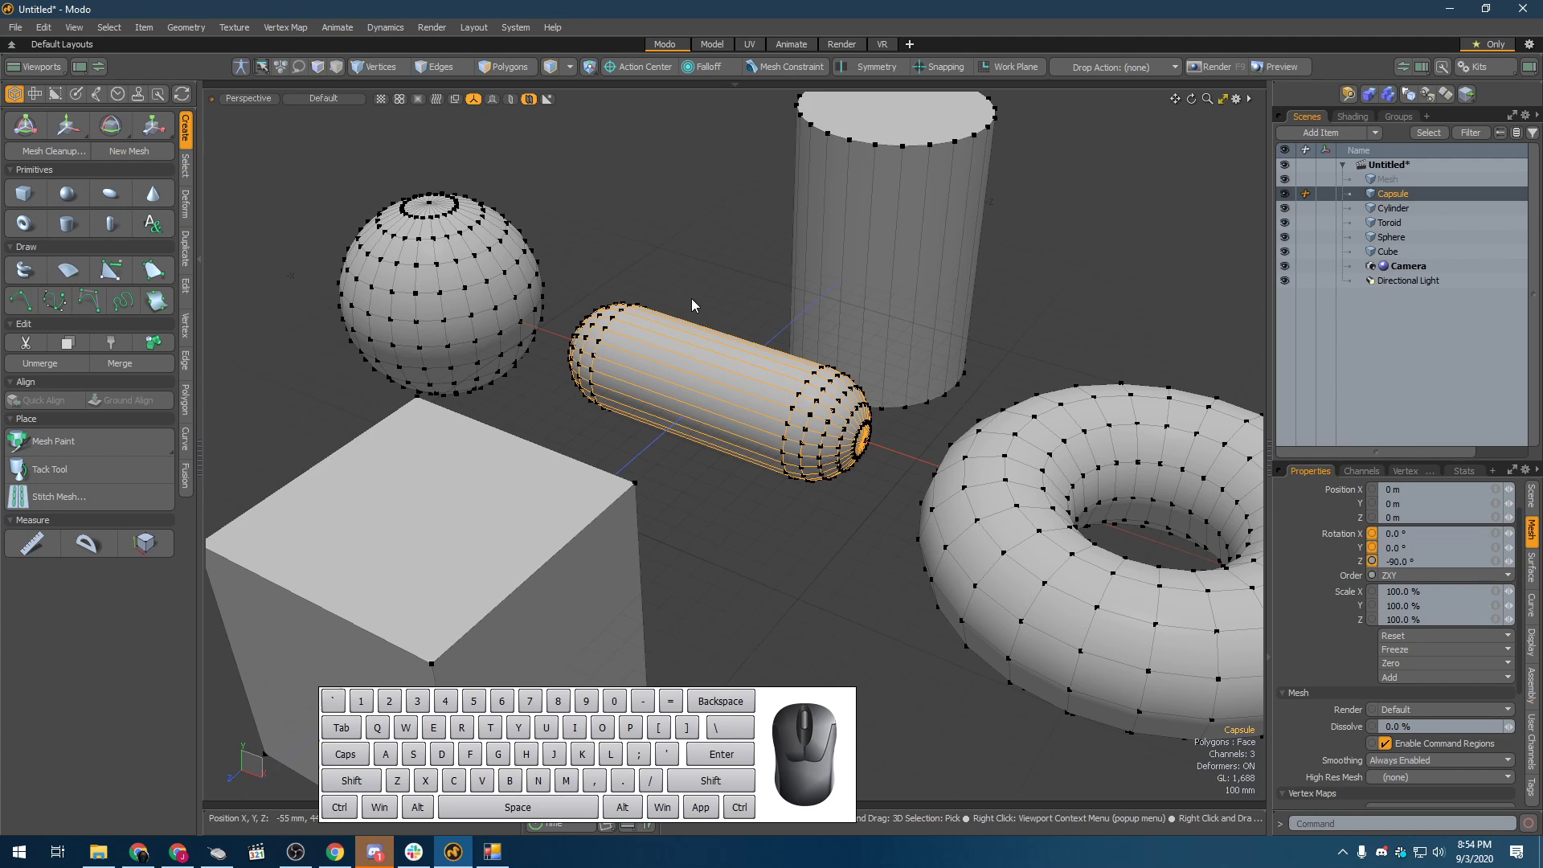
- Select the cube and switch its transform handles between Scale and Move, leaving the Scale tool active
left_click_drag(672, 430, 347, 170, "alt")
key("e")
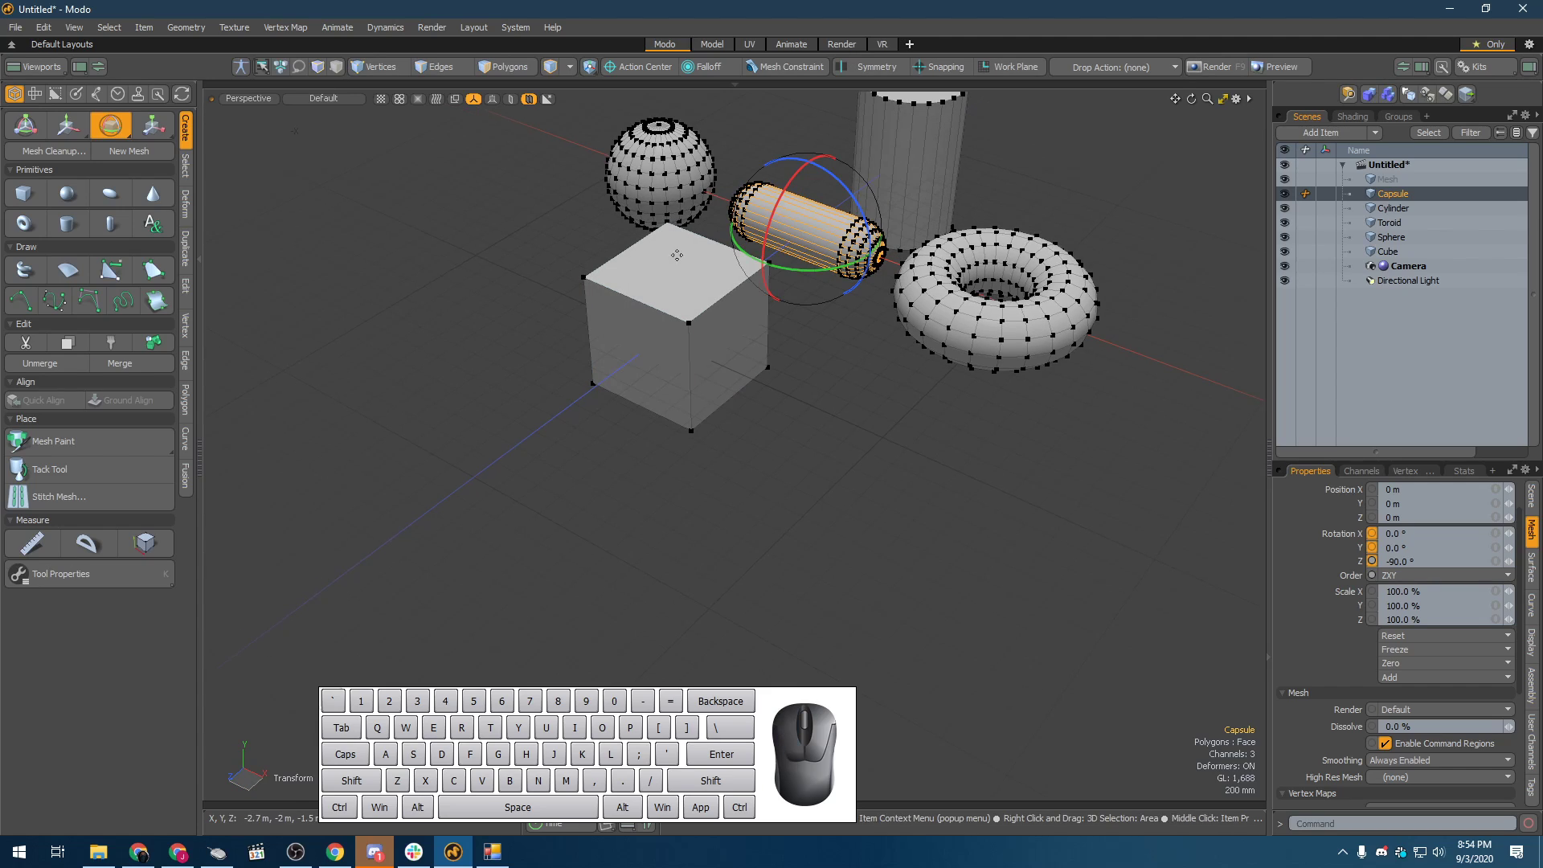
key("space")
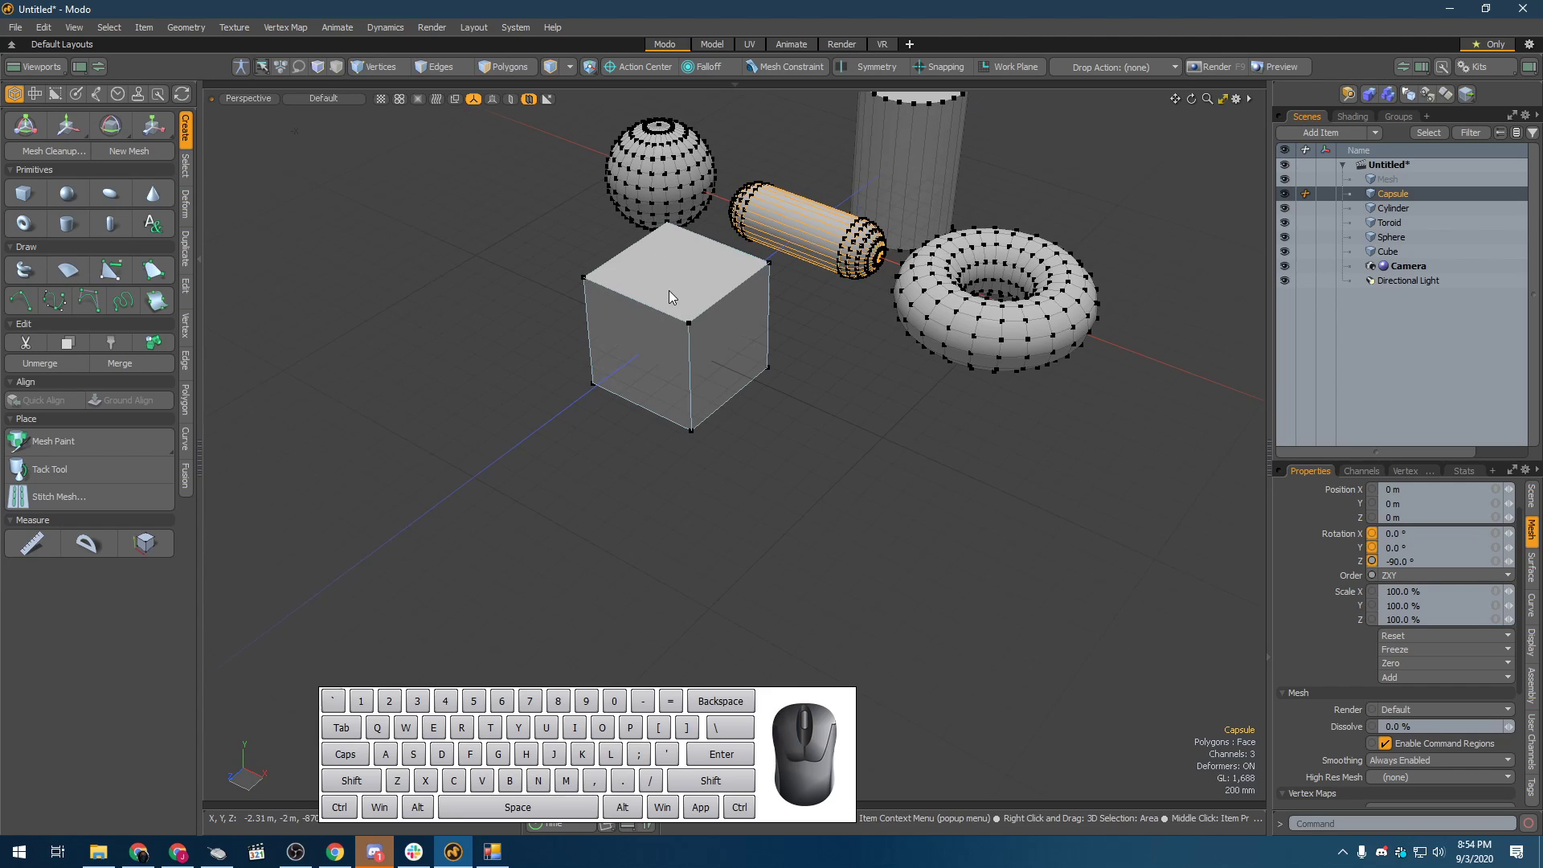
left_click(669, 292)
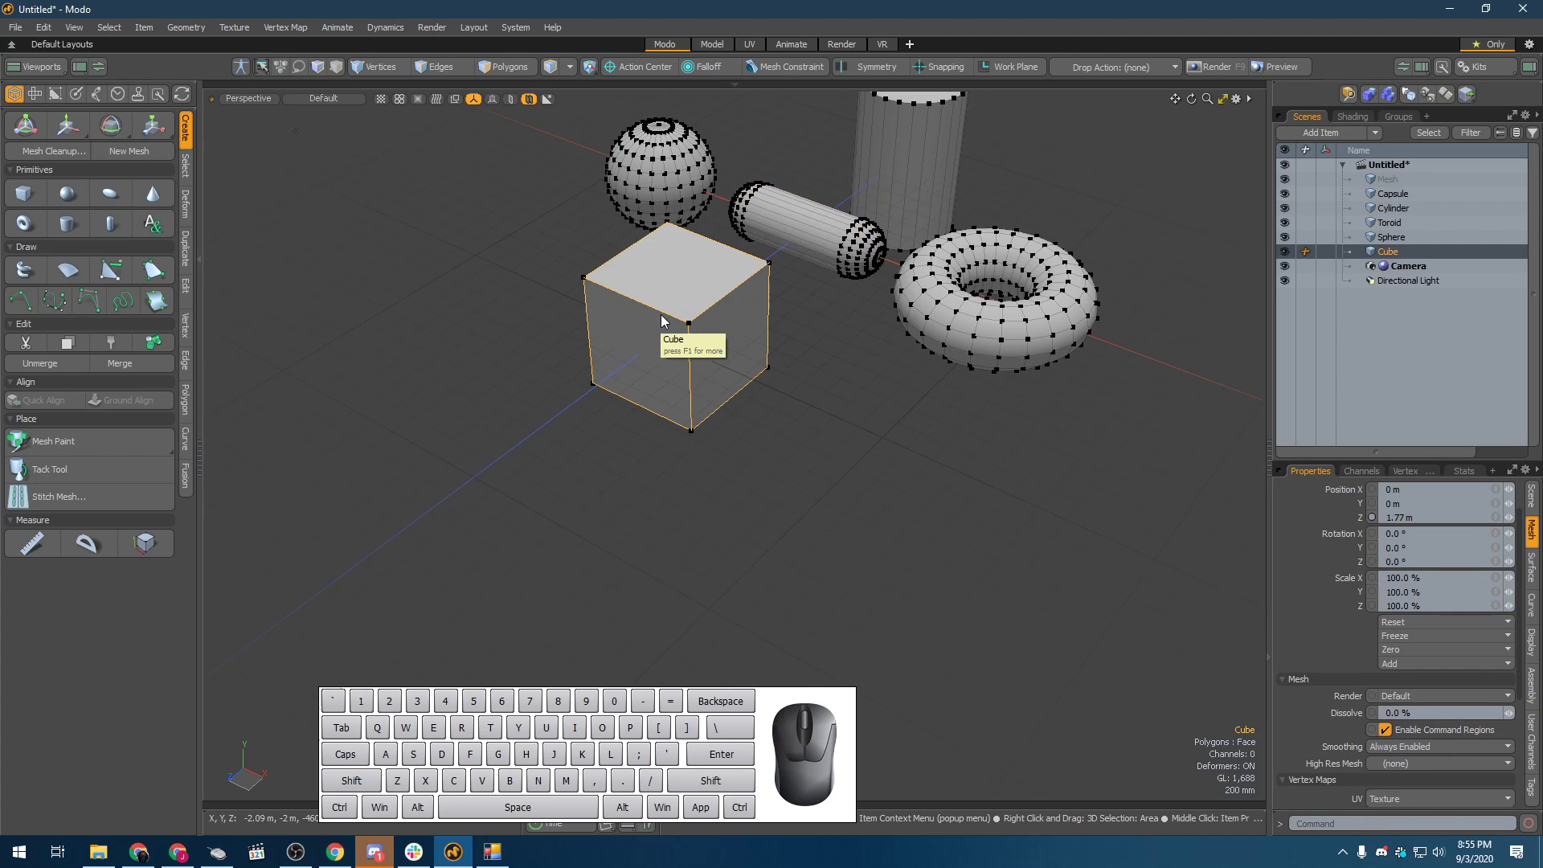
key("y")
scroll(665, 312, "up", 2)
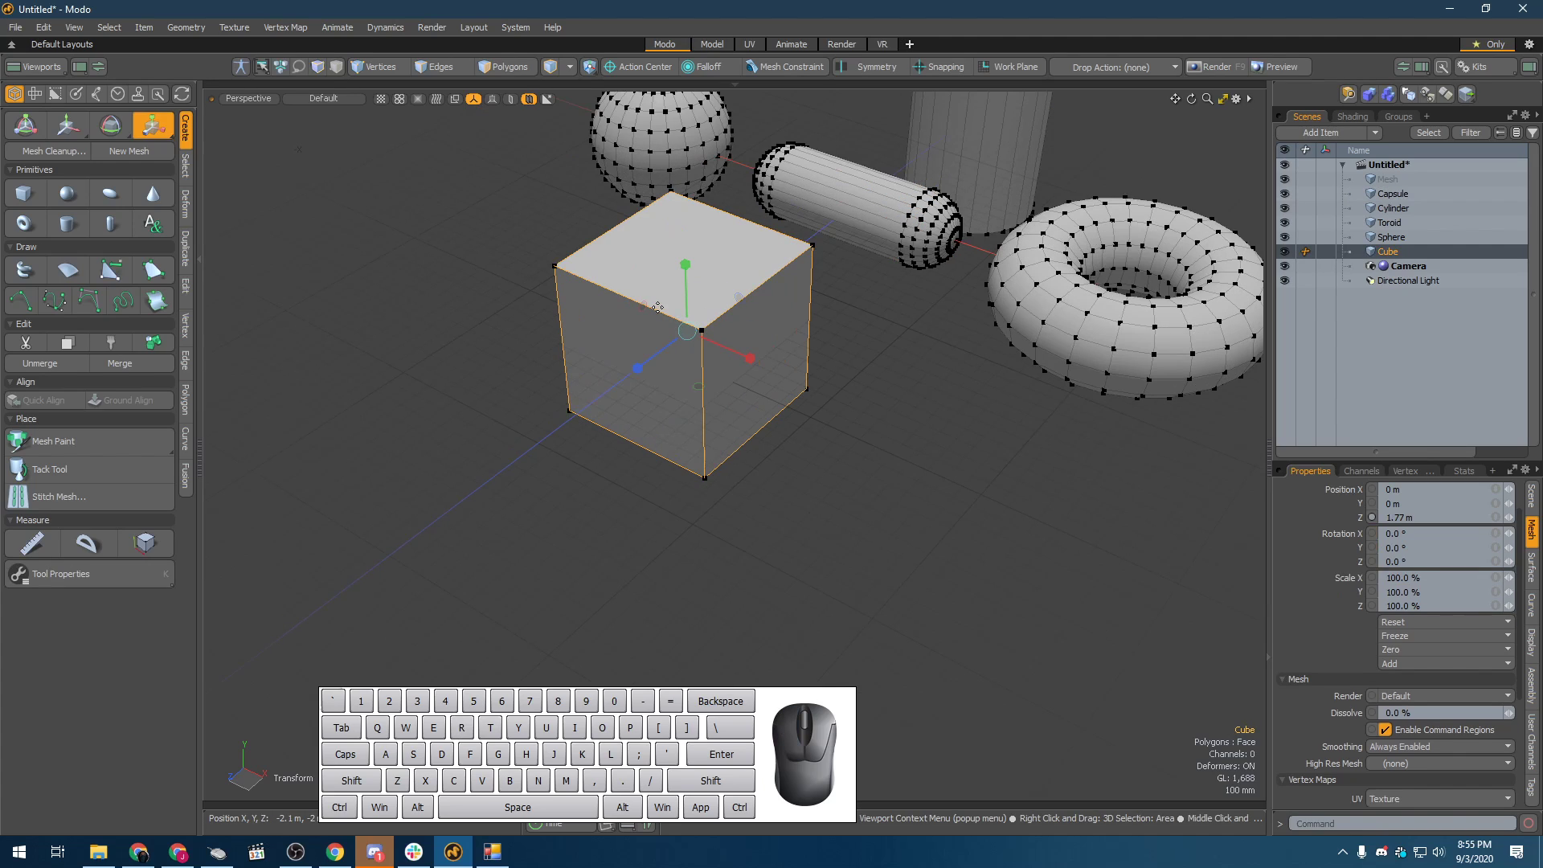
scroll(750, 308, "up", 2, "alt")
left_click_drag(751, 308, 744, 337, "alt")
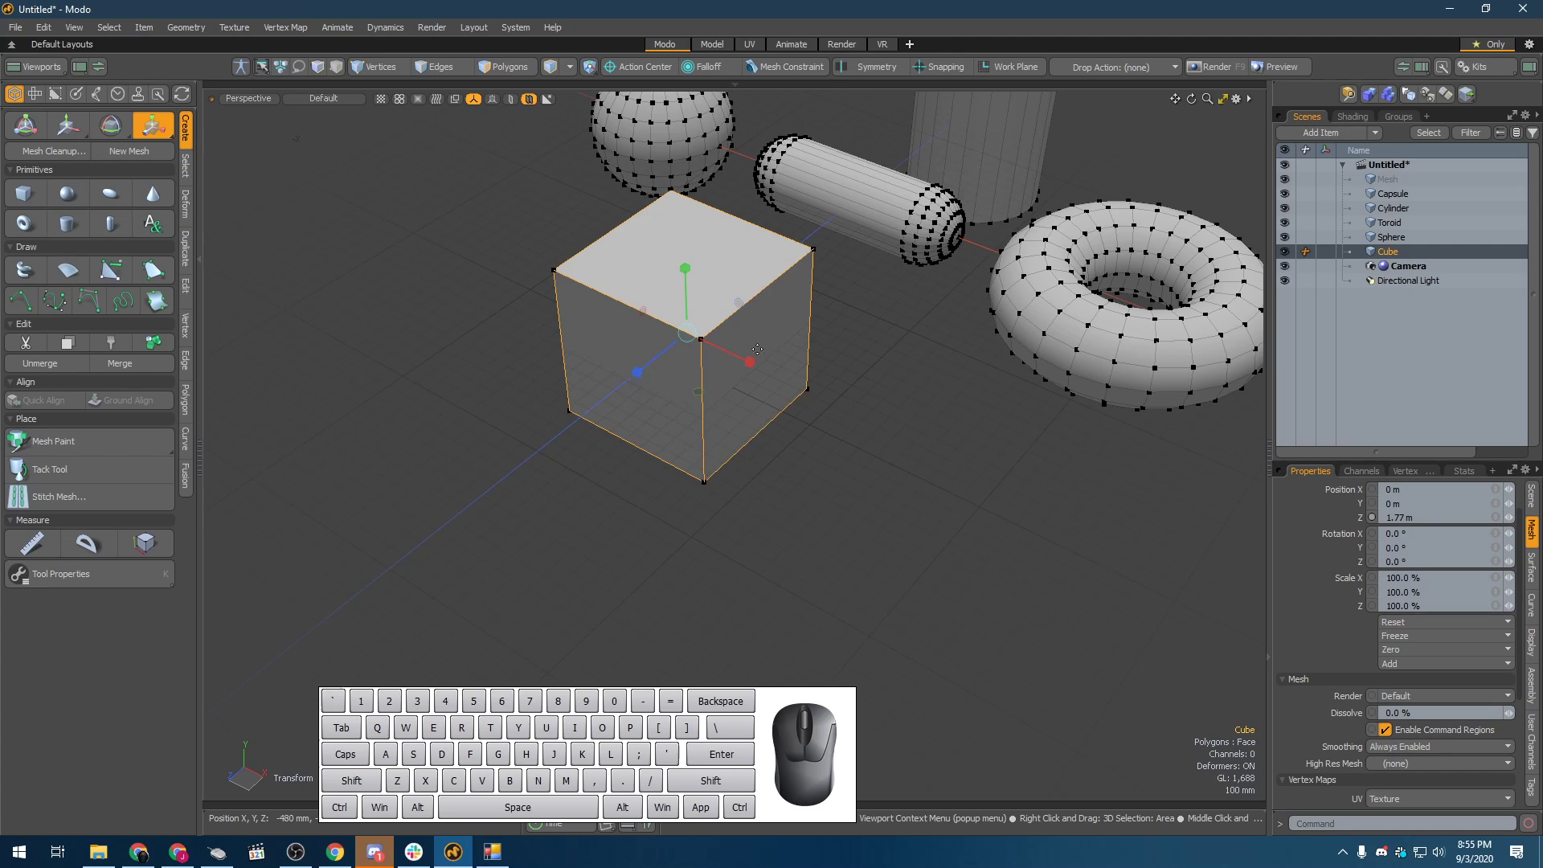
left_click(67, 124)
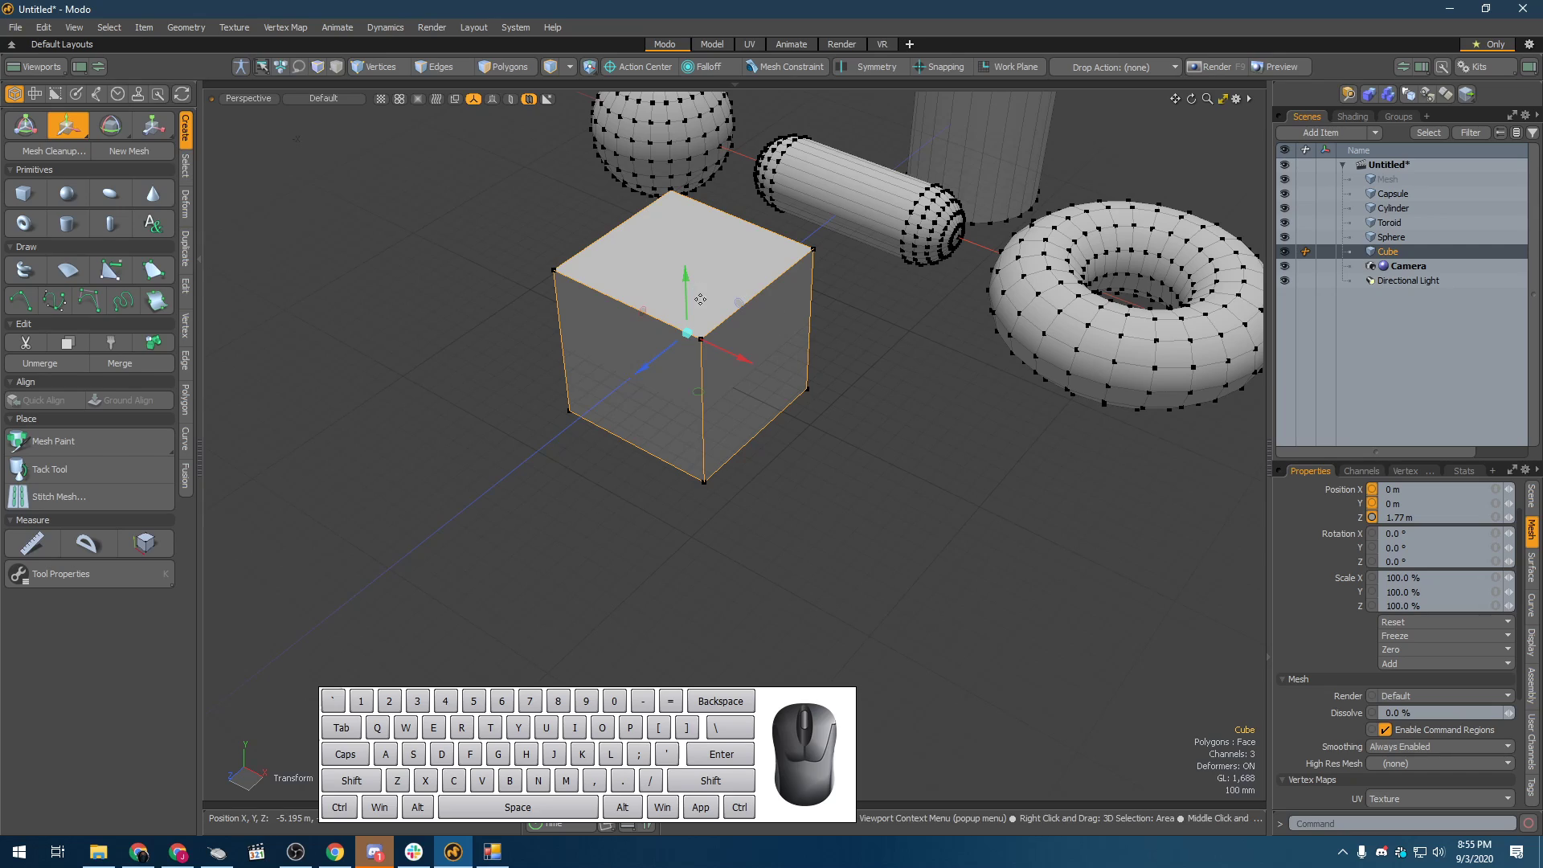
key("r")
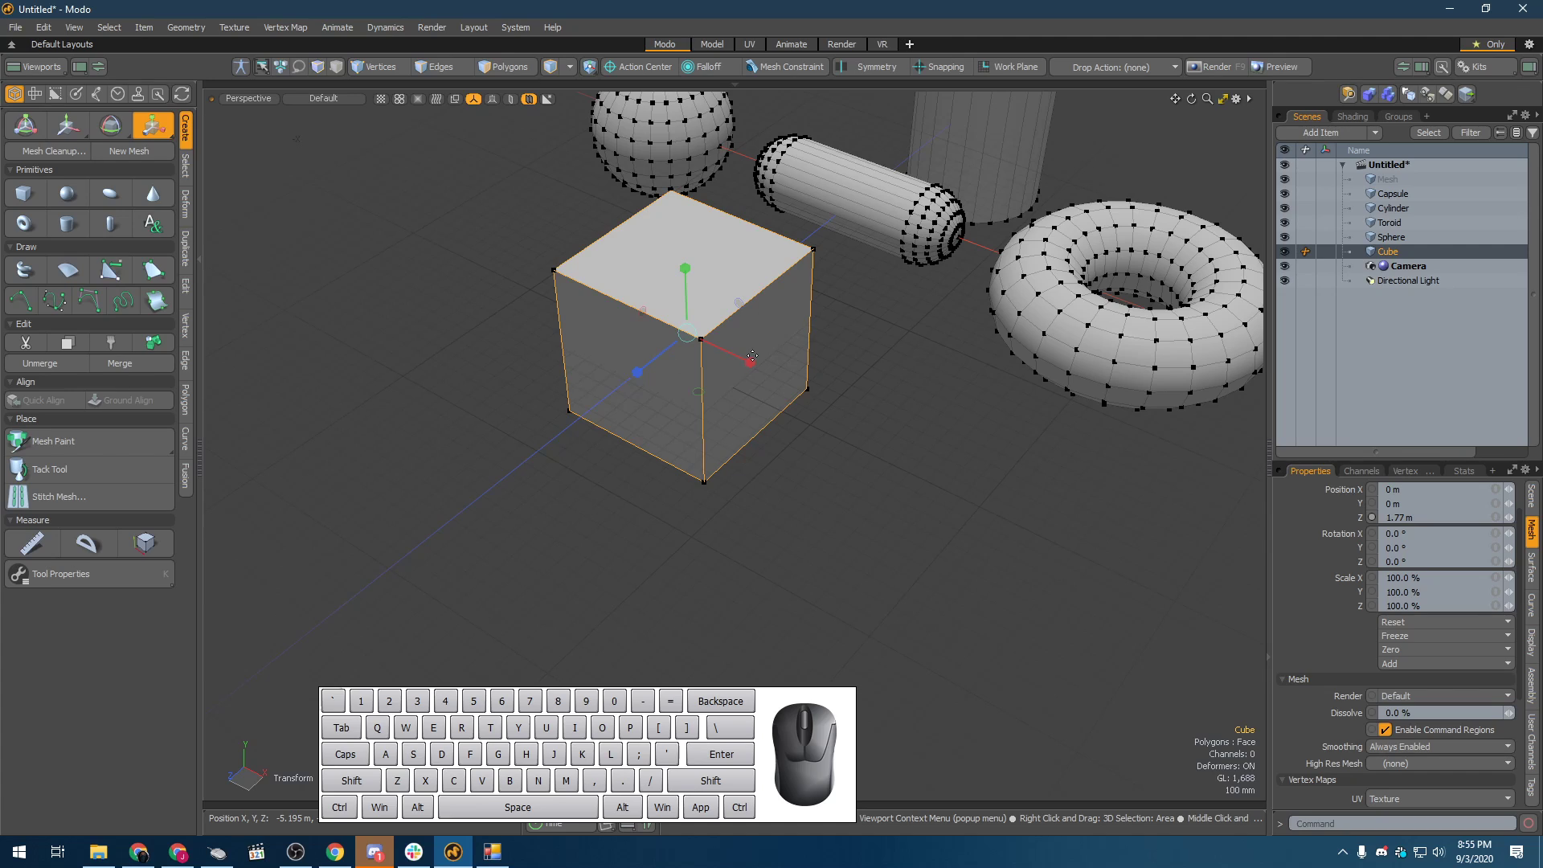
- Scale the cube to about 192 % in X, 260.5 % in Y and 424.5 % in Z
left_click_drag(748, 370, 807, 386)
left_click_drag(685, 270, 679, 185)
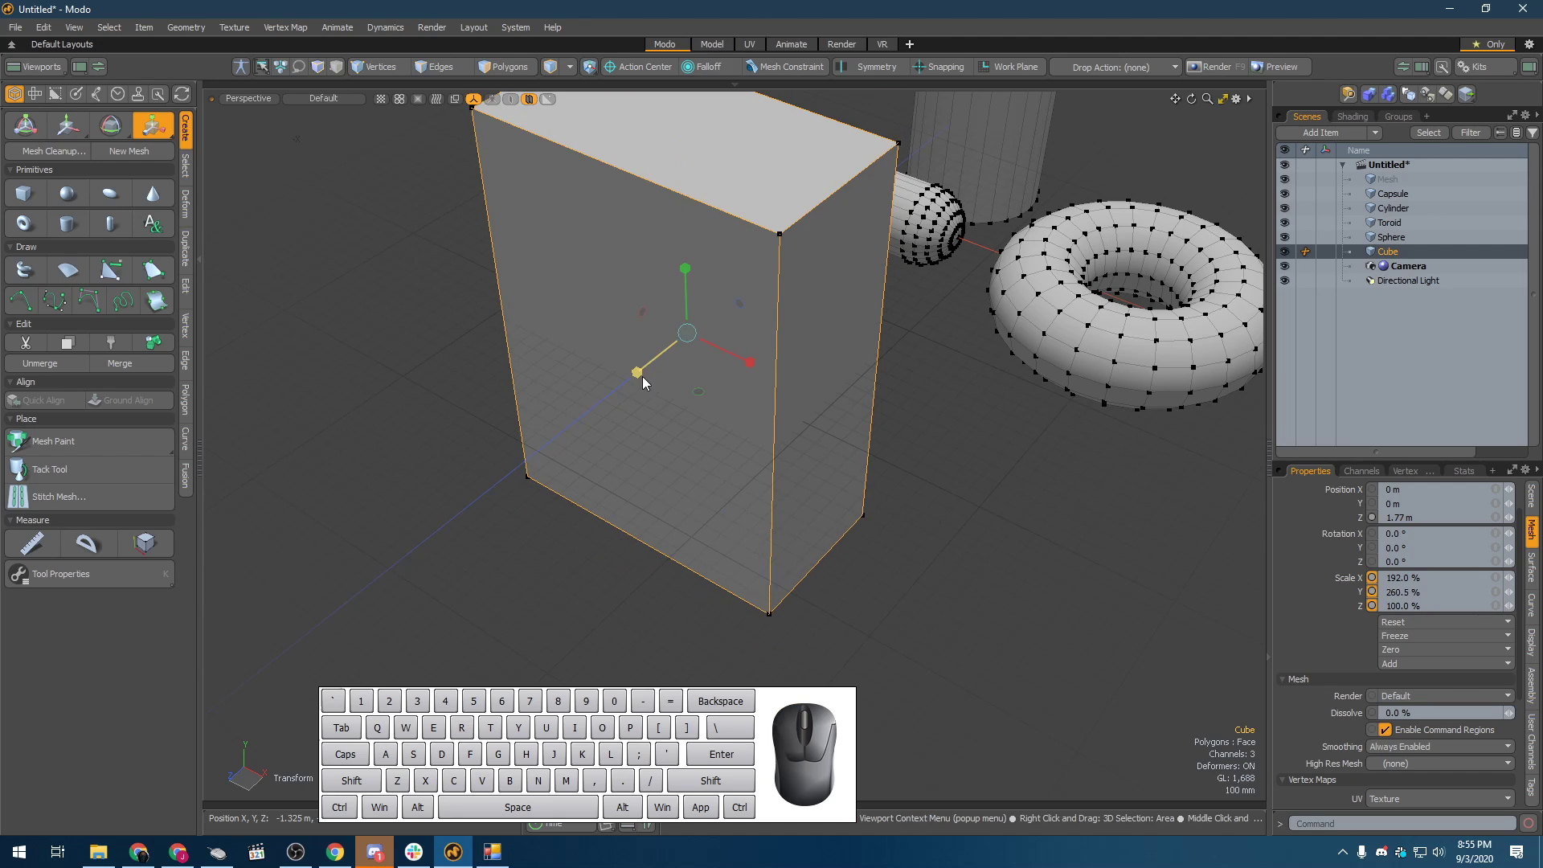
left_click_drag(638, 372, 449, 523)
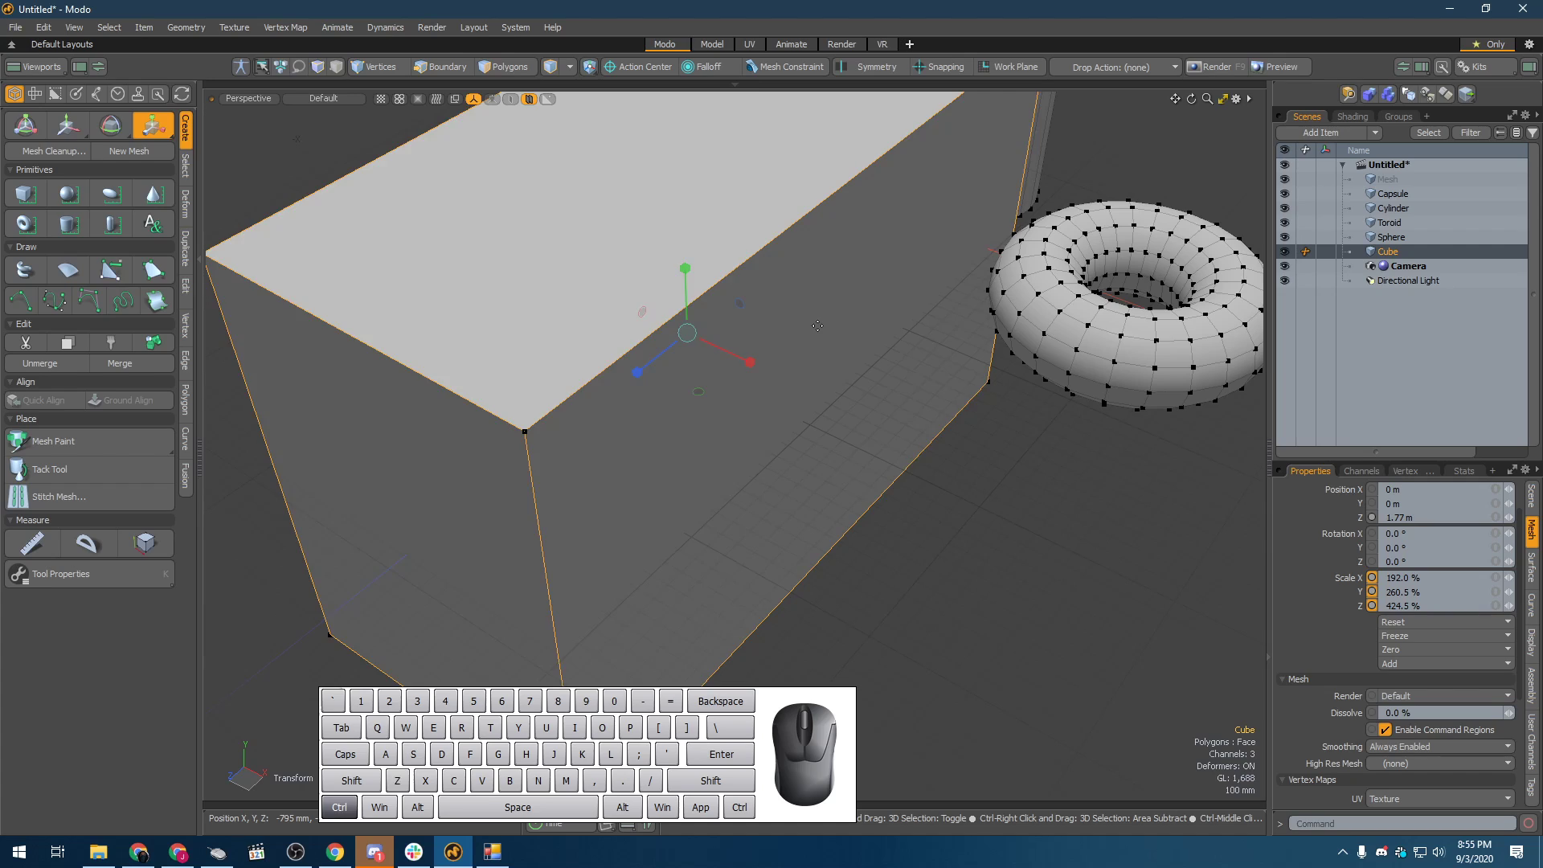
- Undo all three cube scalings and redo the X scaling to 192 %, trying a further redo
key("ctrl+z")
key("ctrl+z")
key("ctrl+z")
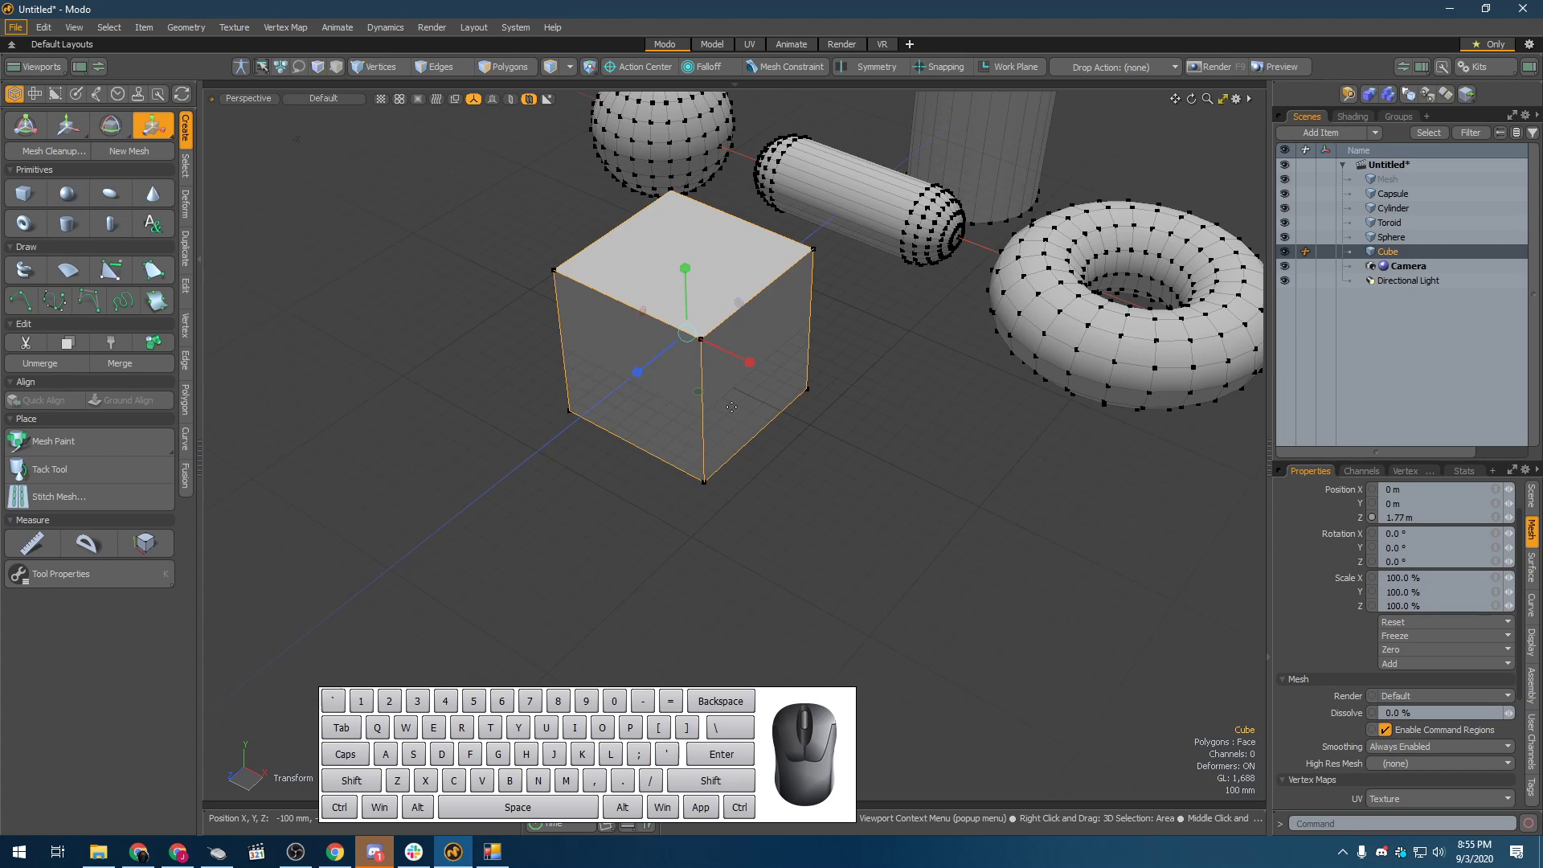
key("ctrl+shift+z")
key("ctrl+shift+z")
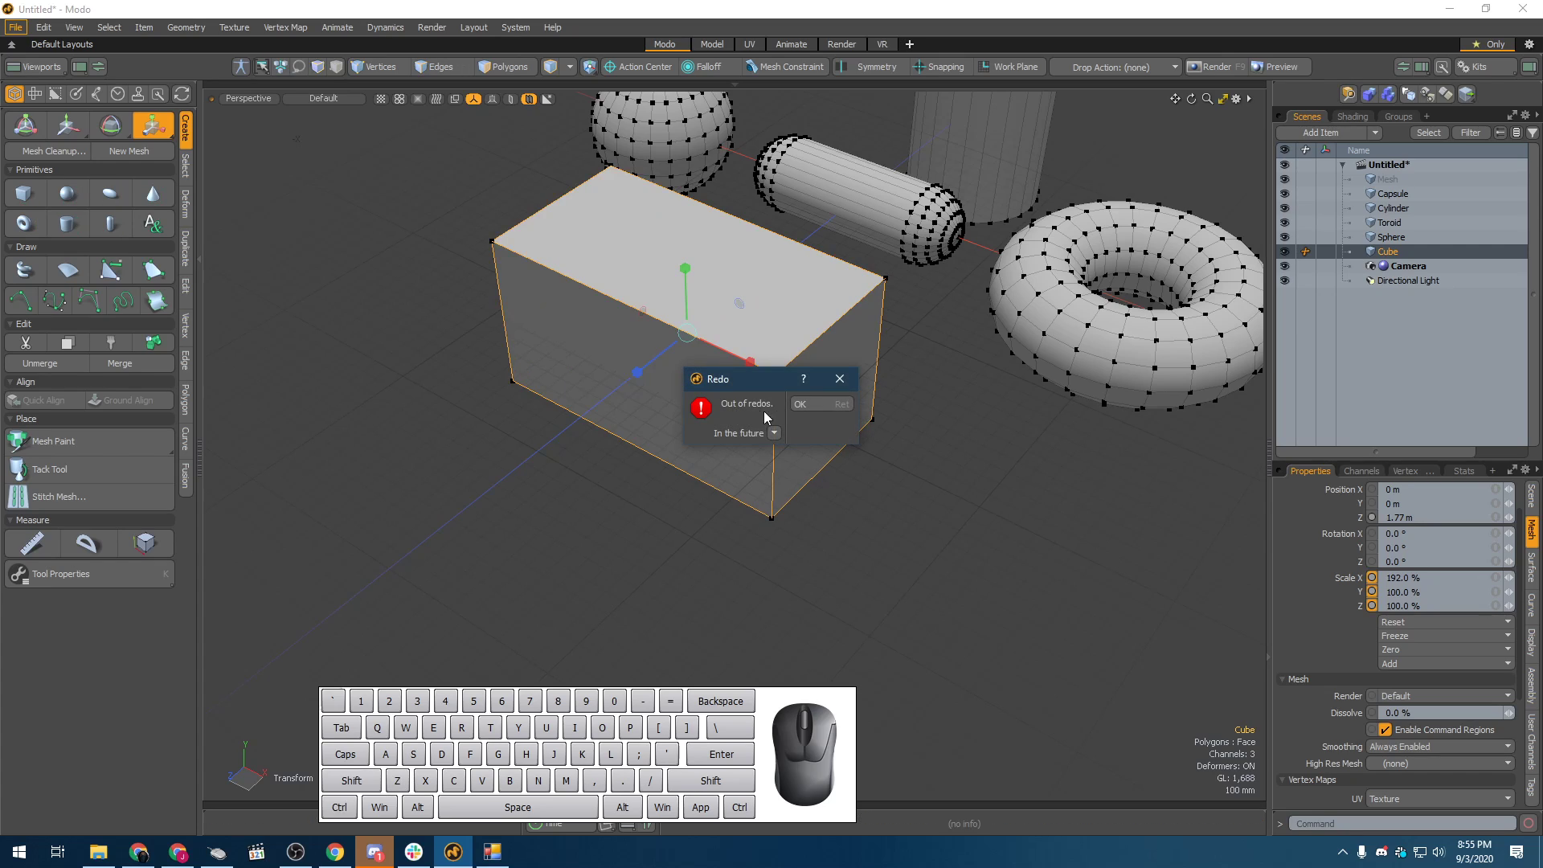
- Dismiss the redo message, undo the cube's X scaling again, and drop the Scale tool
left_click(818, 405)
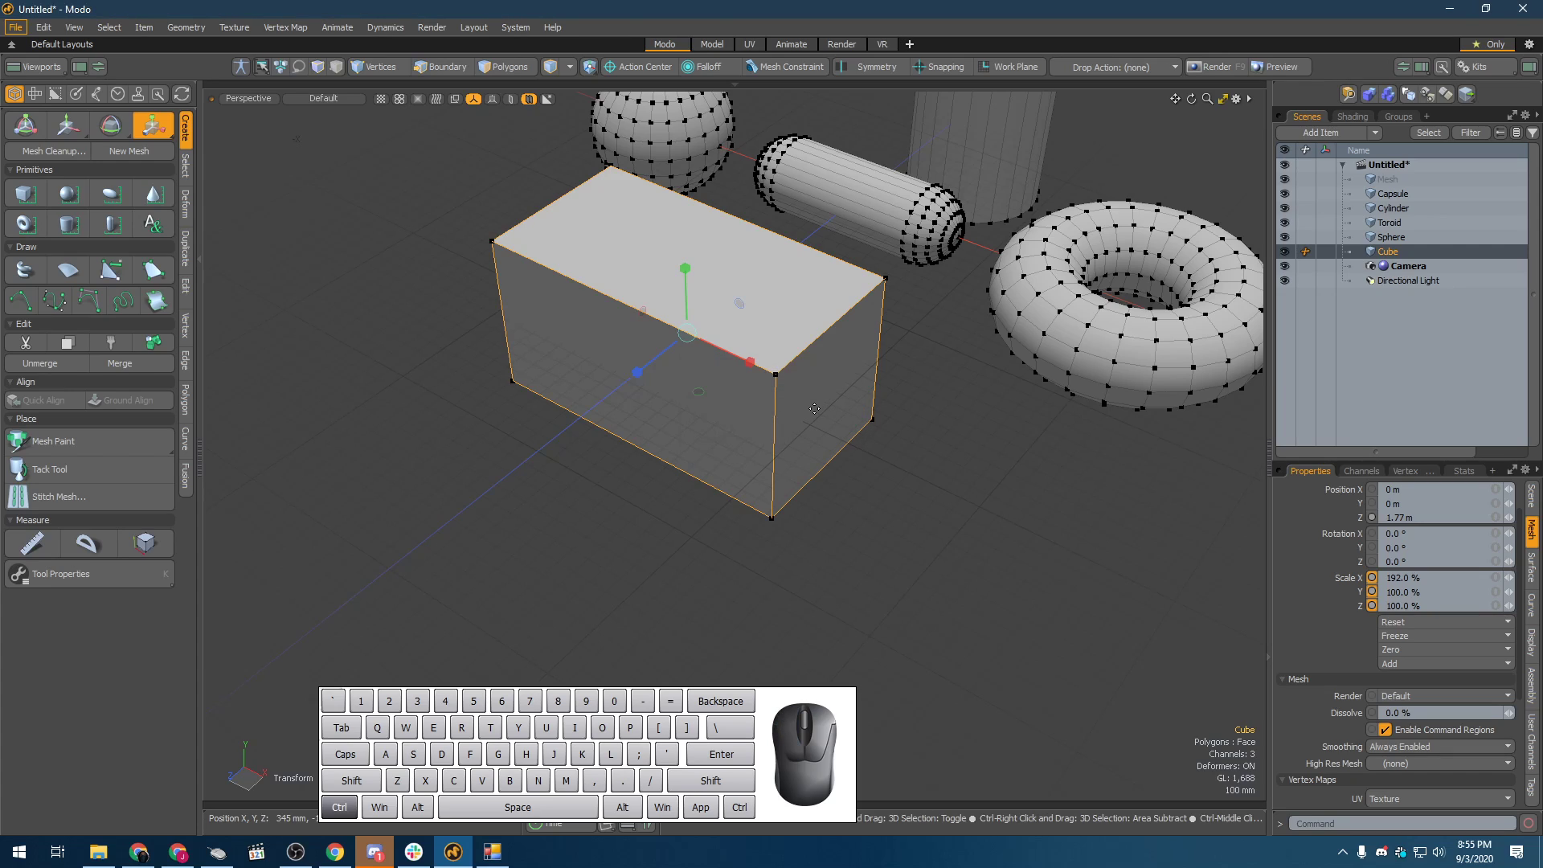
key("ctrl")
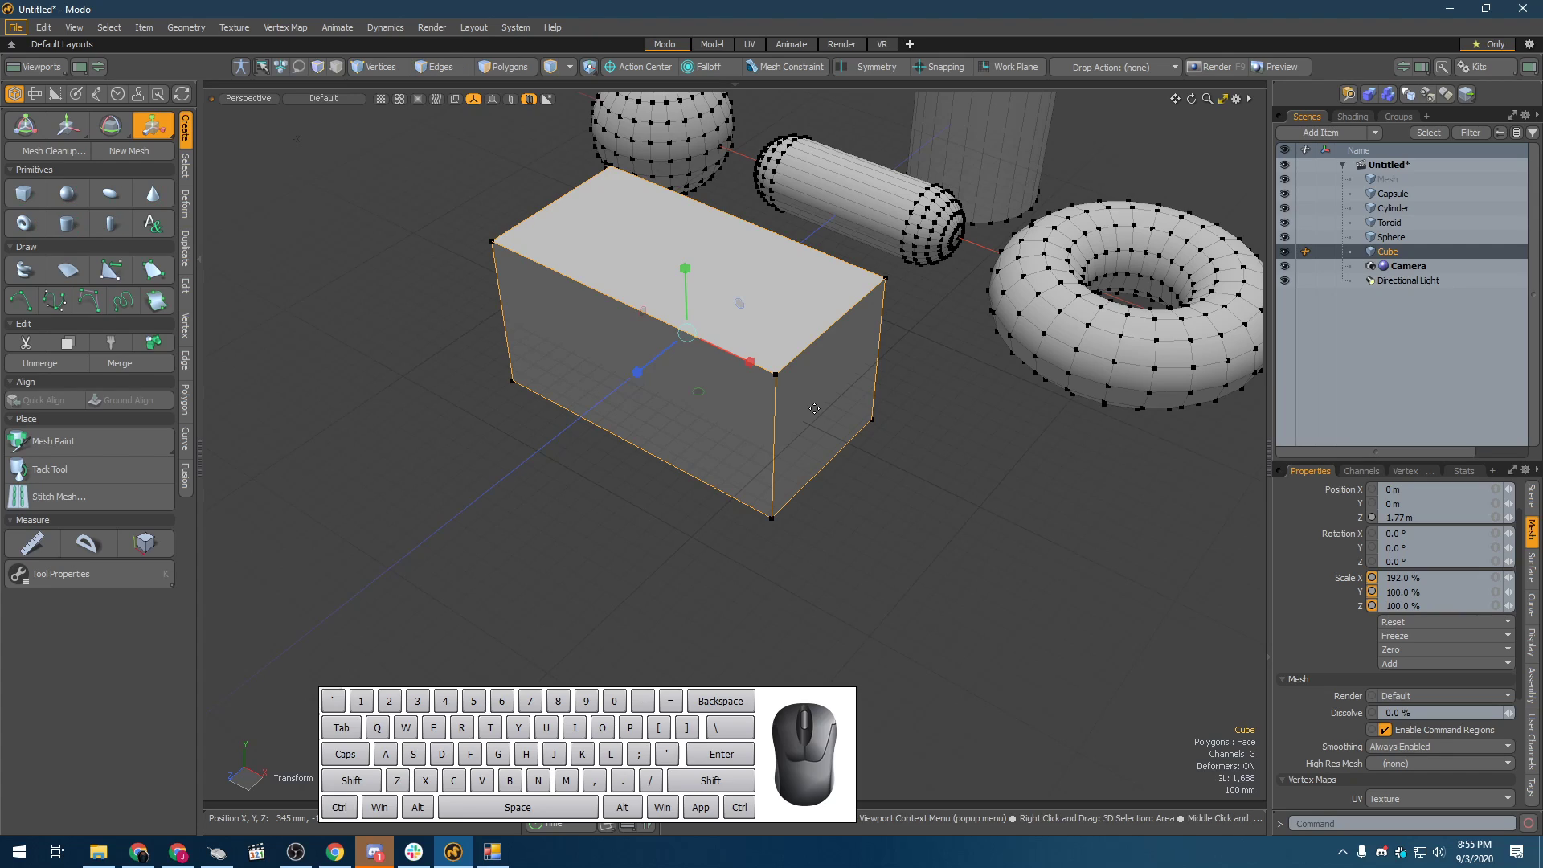
key("ctrl+z")
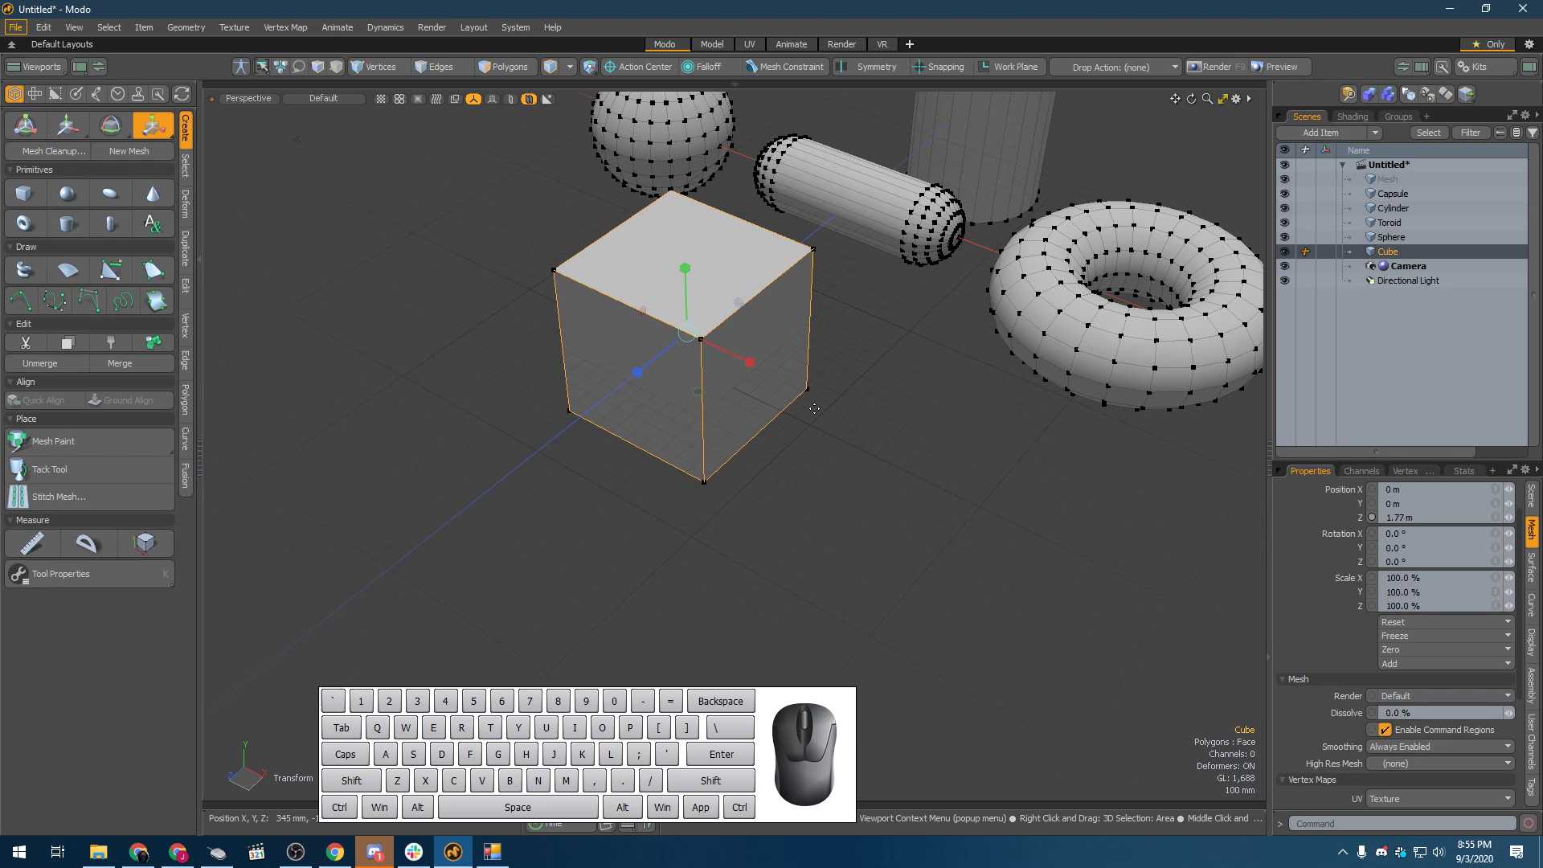
key("space")
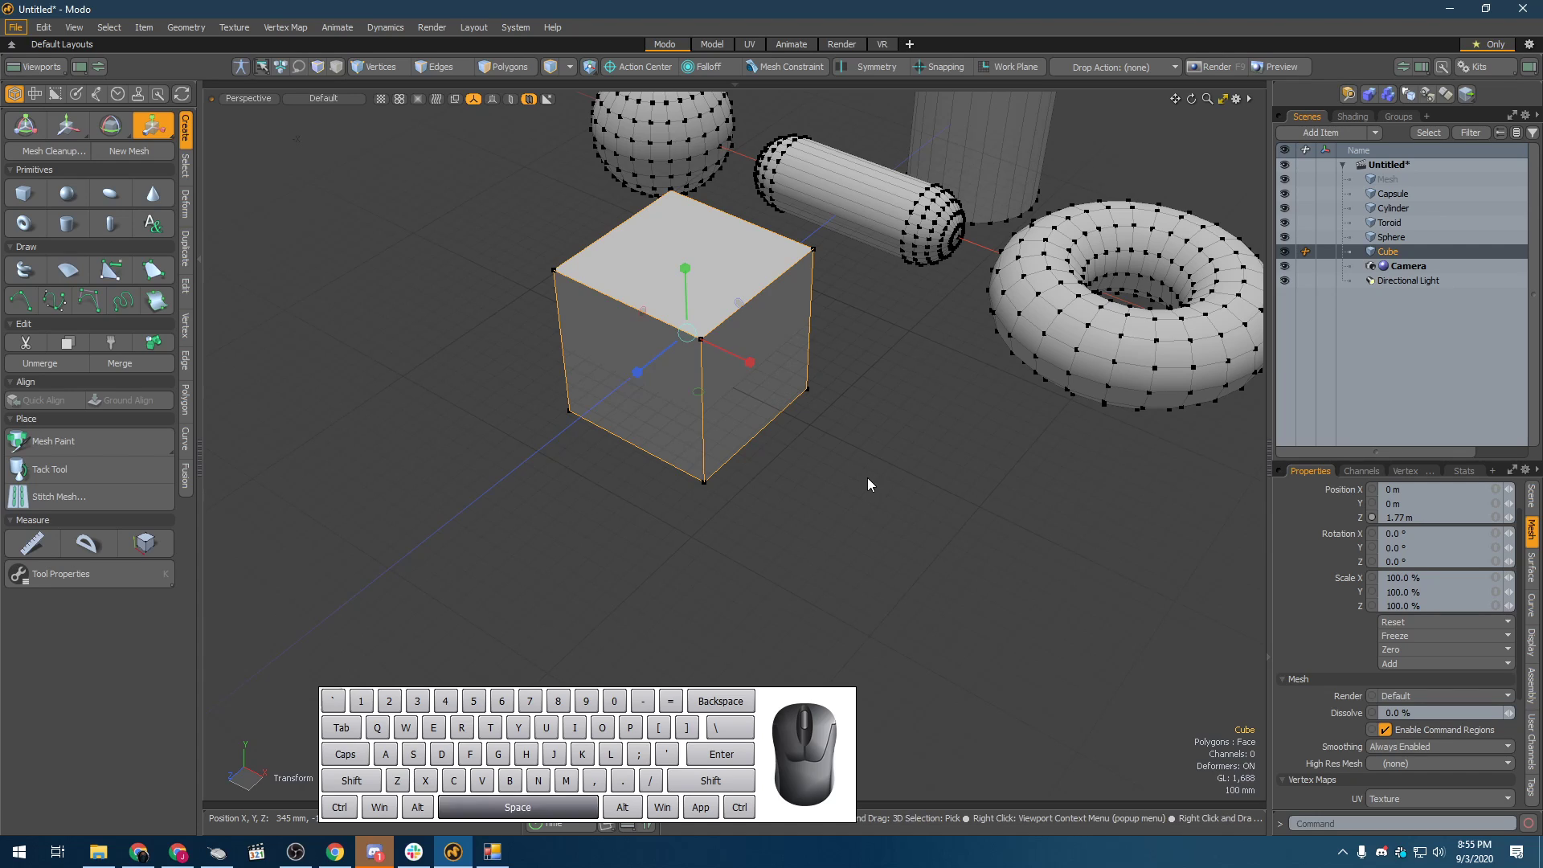
- Activate the Move tool on the cube and enlarge its transform handles so the arrows reach toward the cube's edges
scroll(751, 375, "up", 5)
left_click_drag(746, 370, 667, 298, "alt")
left_click_drag(671, 321, 924, 444, "alt+shift")
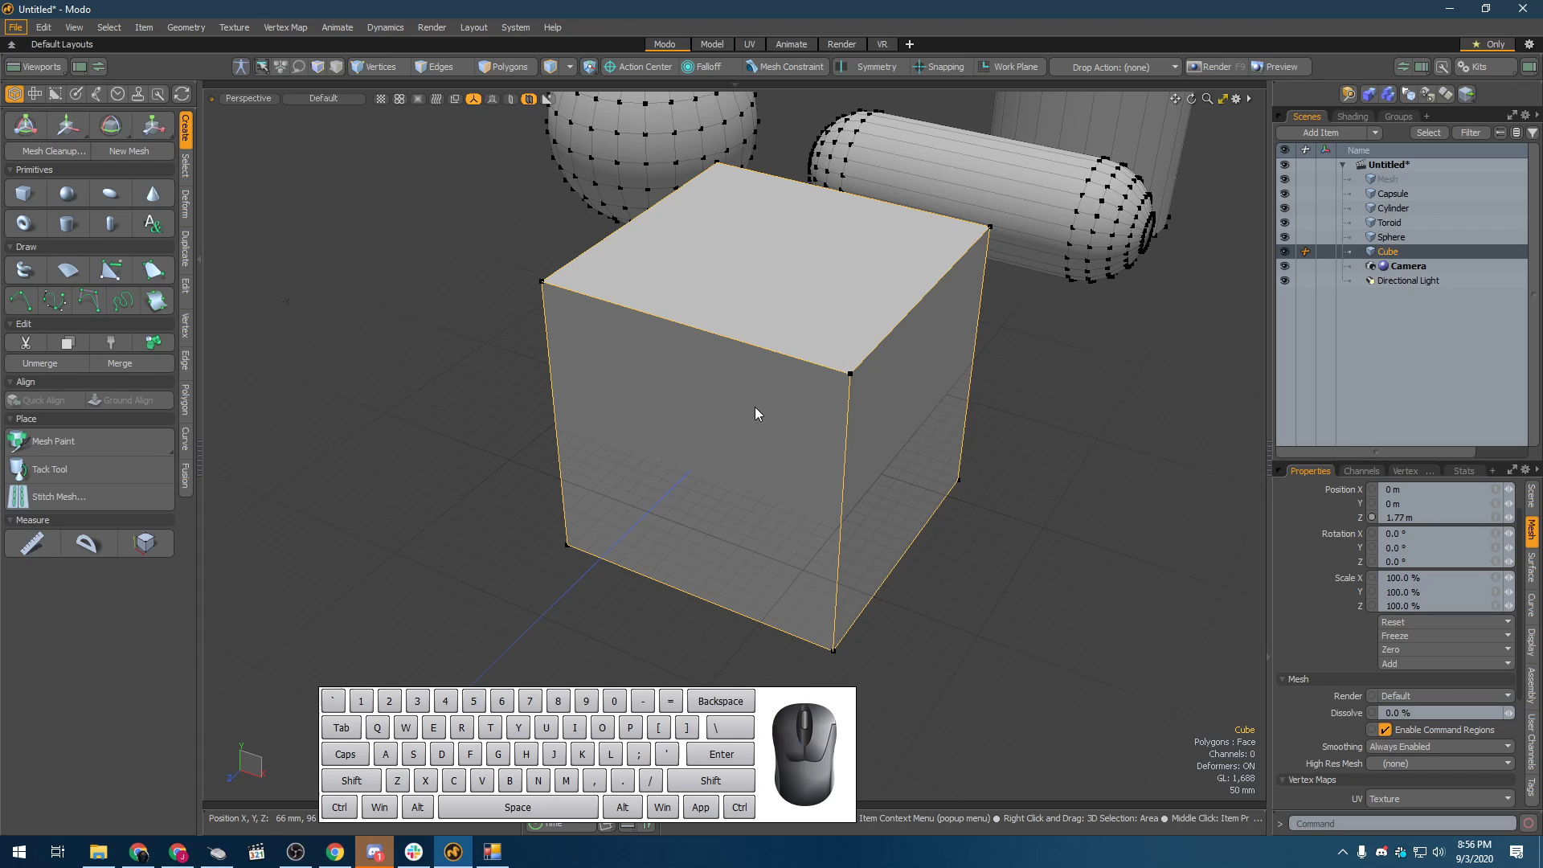
left_click(67, 125)
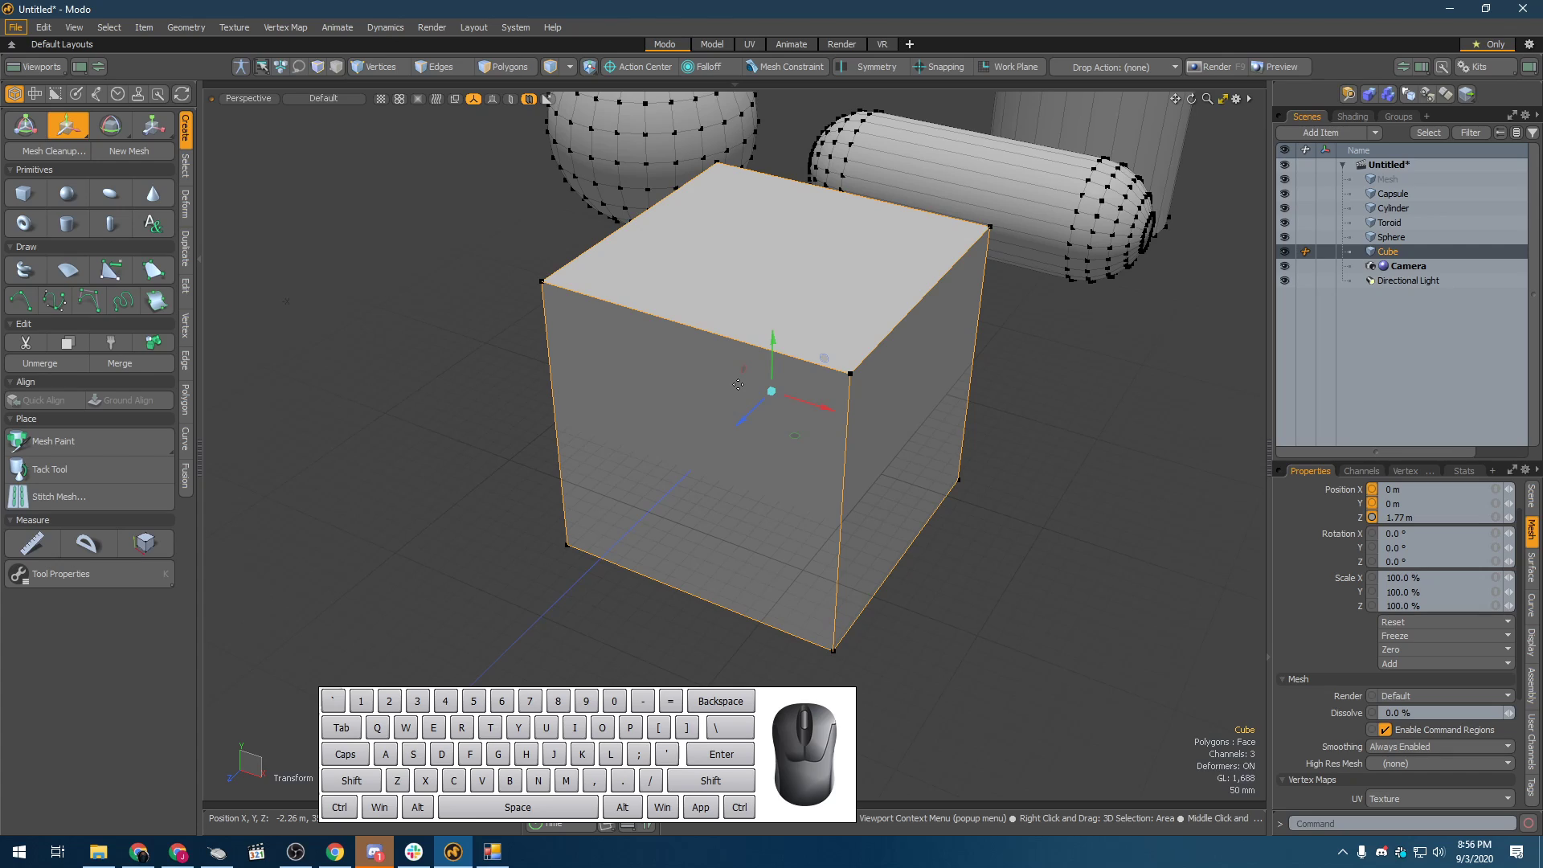
key("equal")
key("equal")
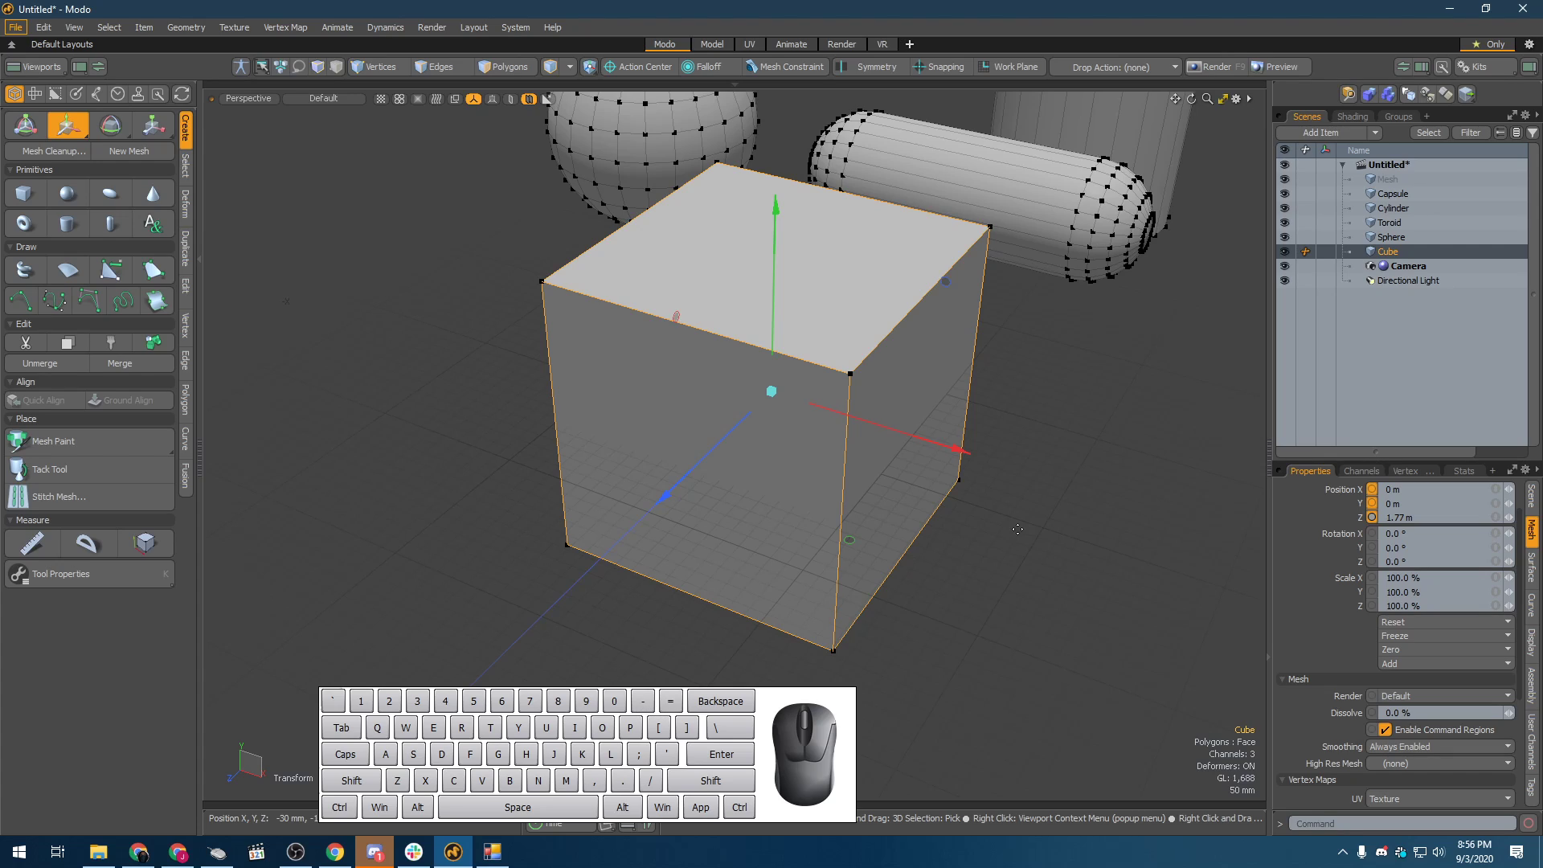
key("equal")
key("equal")
key("equal")
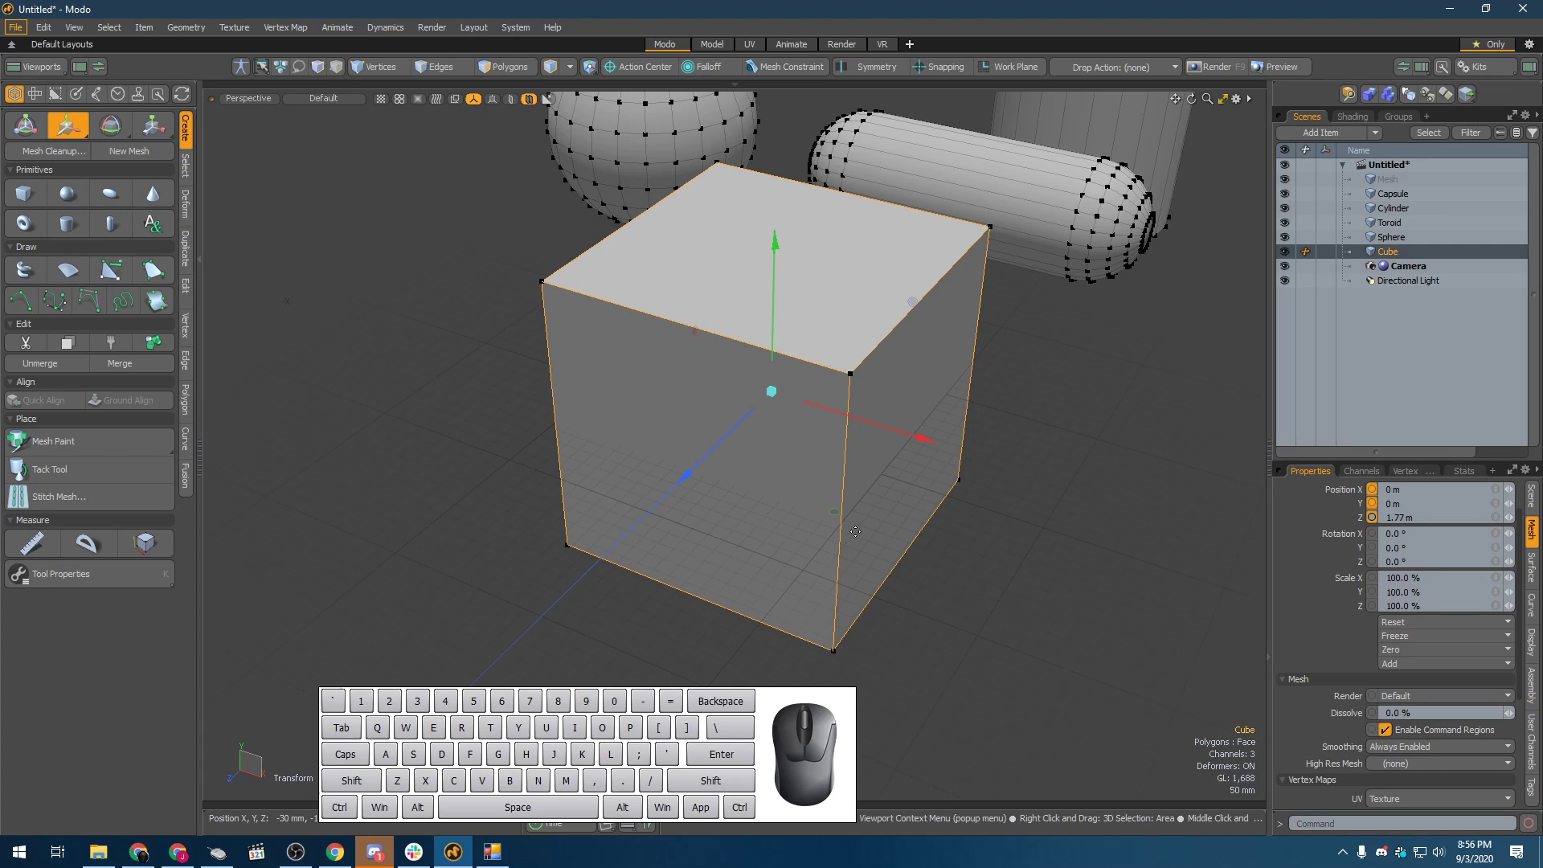
- Move the cube to about X 260 mm, Y -114 mm, Z 1.585 m
left_click_drag(959, 500, 821, 508, "alt")
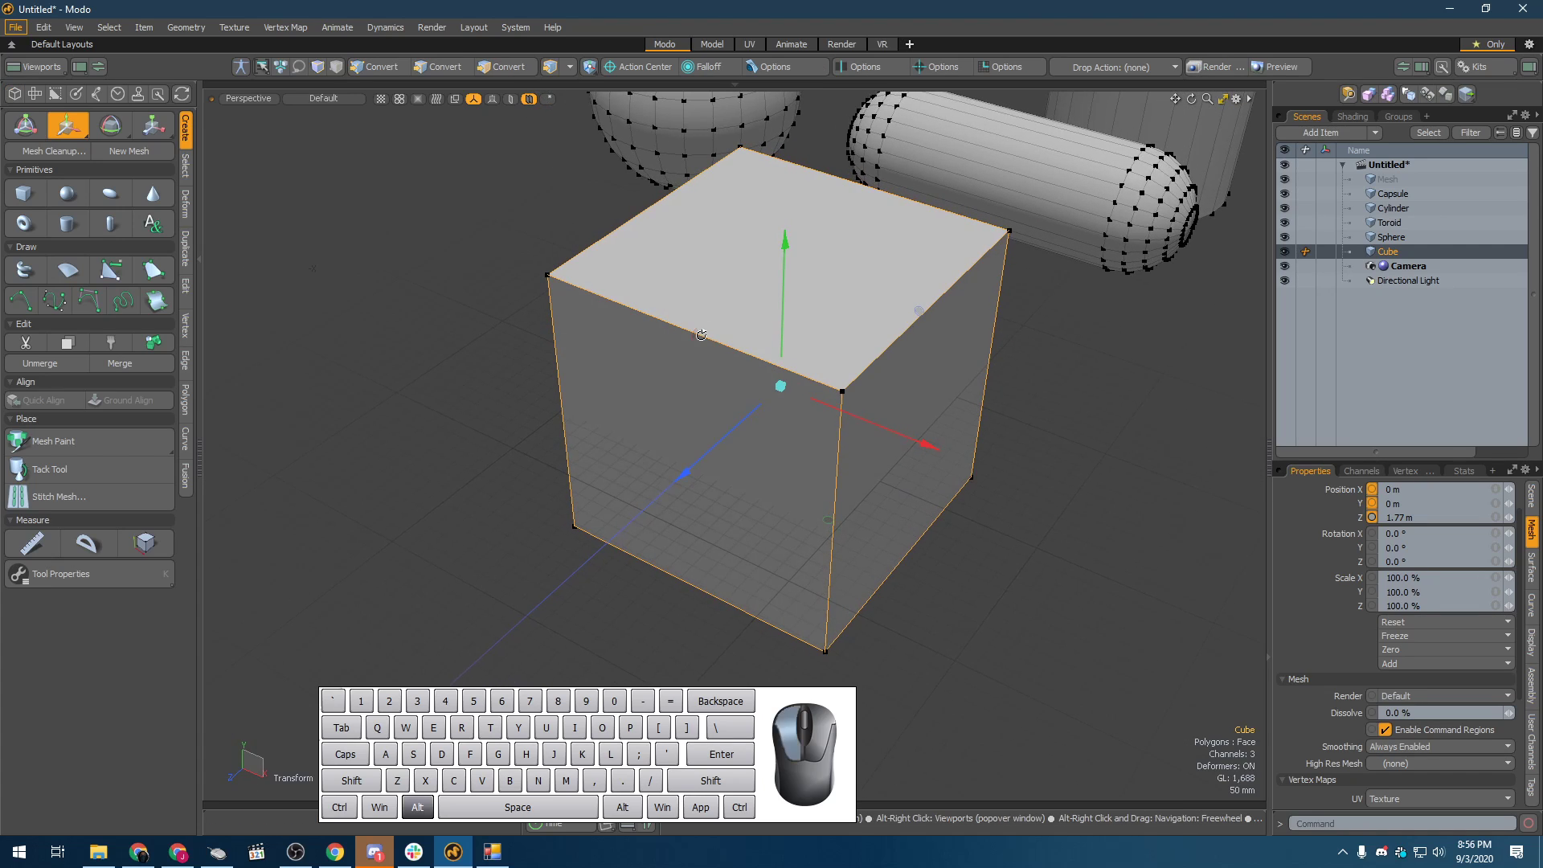
left_click_drag(700, 336, 750, 330, "alt")
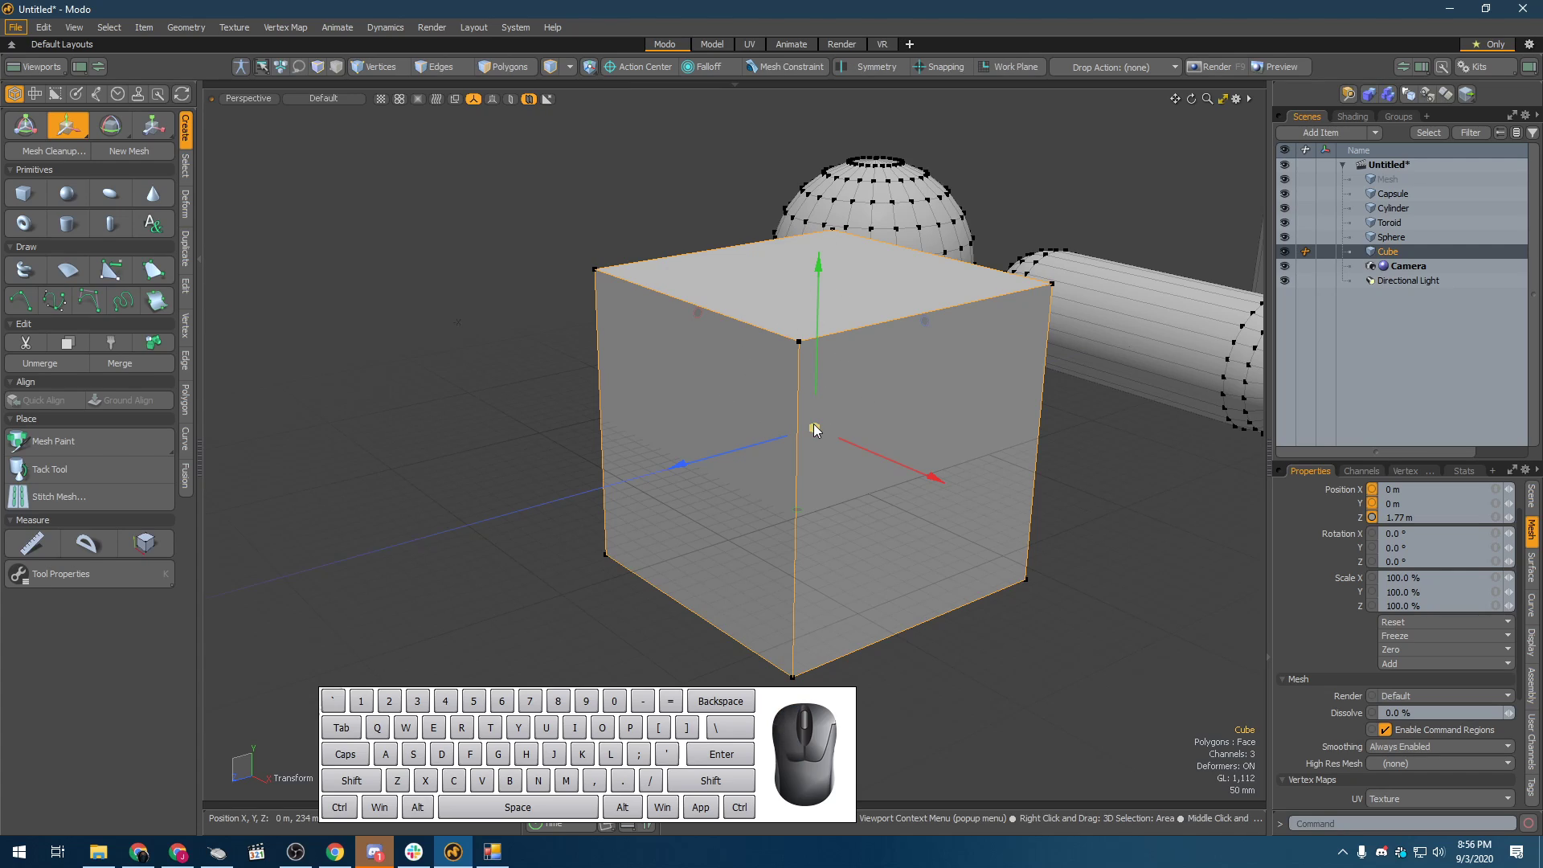
mouse_move(814, 432)
left_mouse_down("alt")
mouse_move(828, 469)
mouse_move(808, 434)
left_mouse_up("alt")
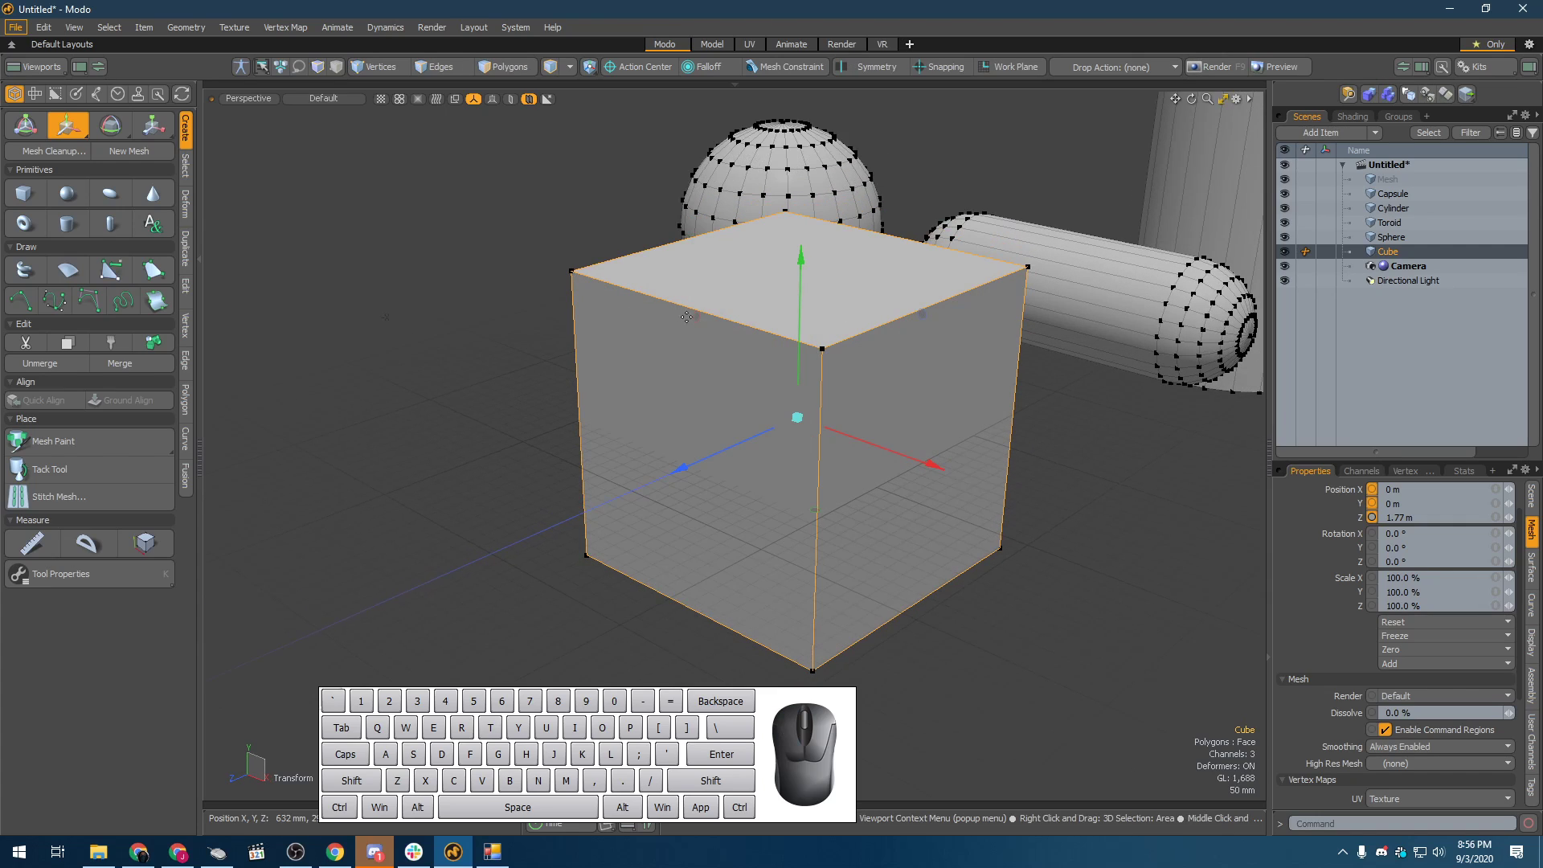
left_click_drag(814, 509, 759, 474, "alt")
left_click_drag(810, 396, 793, 261)
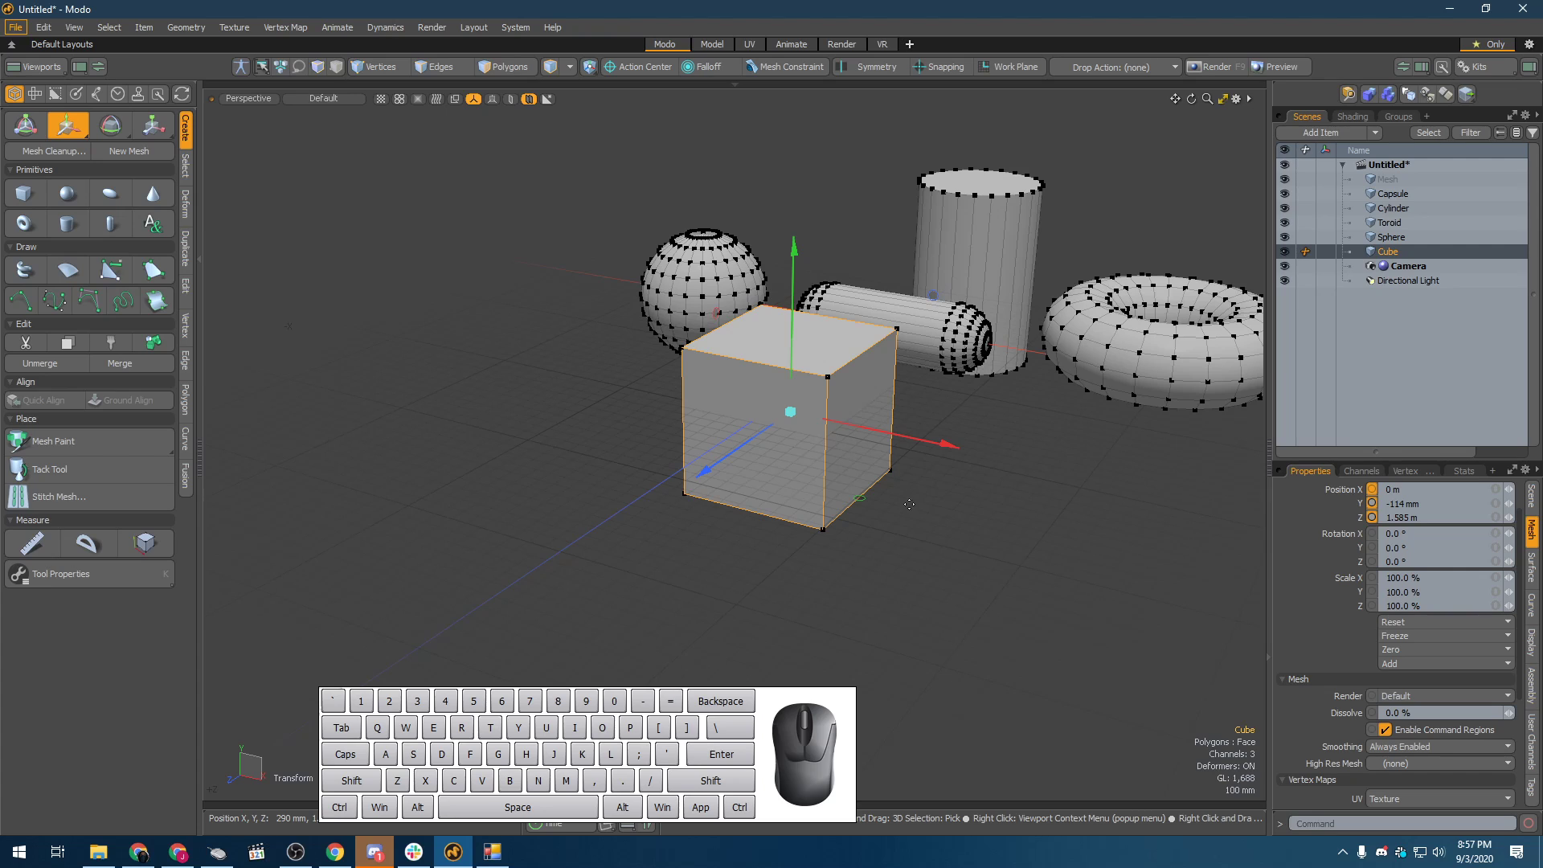
left_click_drag(940, 442, 844, 363)
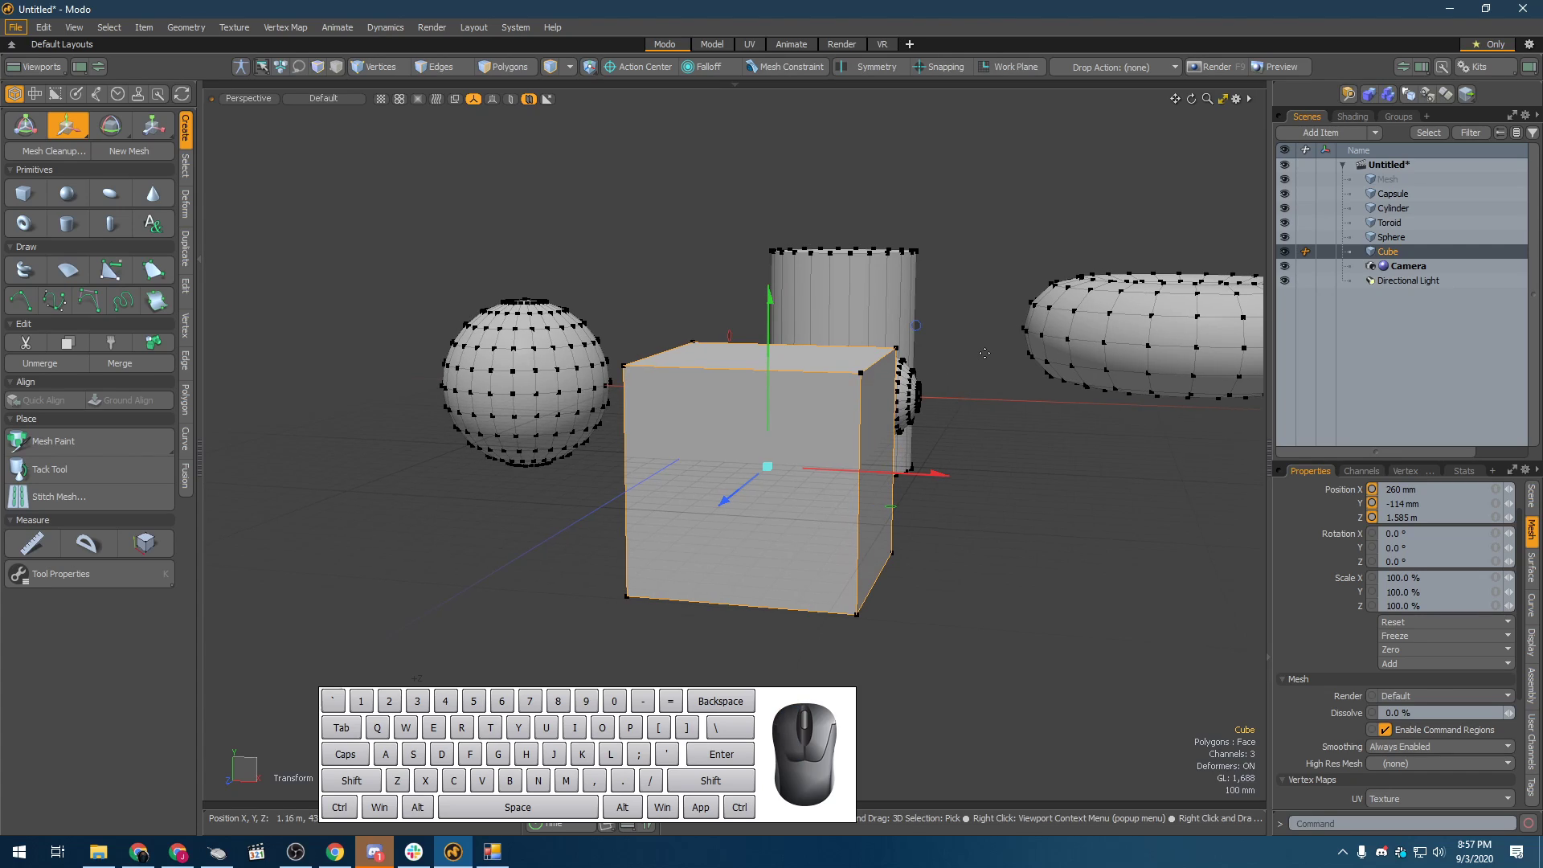
- Raise the cube to about Y 491 mm and shift it along its axes to about X 40 mm, Z 1.595 m
left_click_drag(983, 353, 725, 359, "alt")
left_click_drag(823, 313, 671, 391)
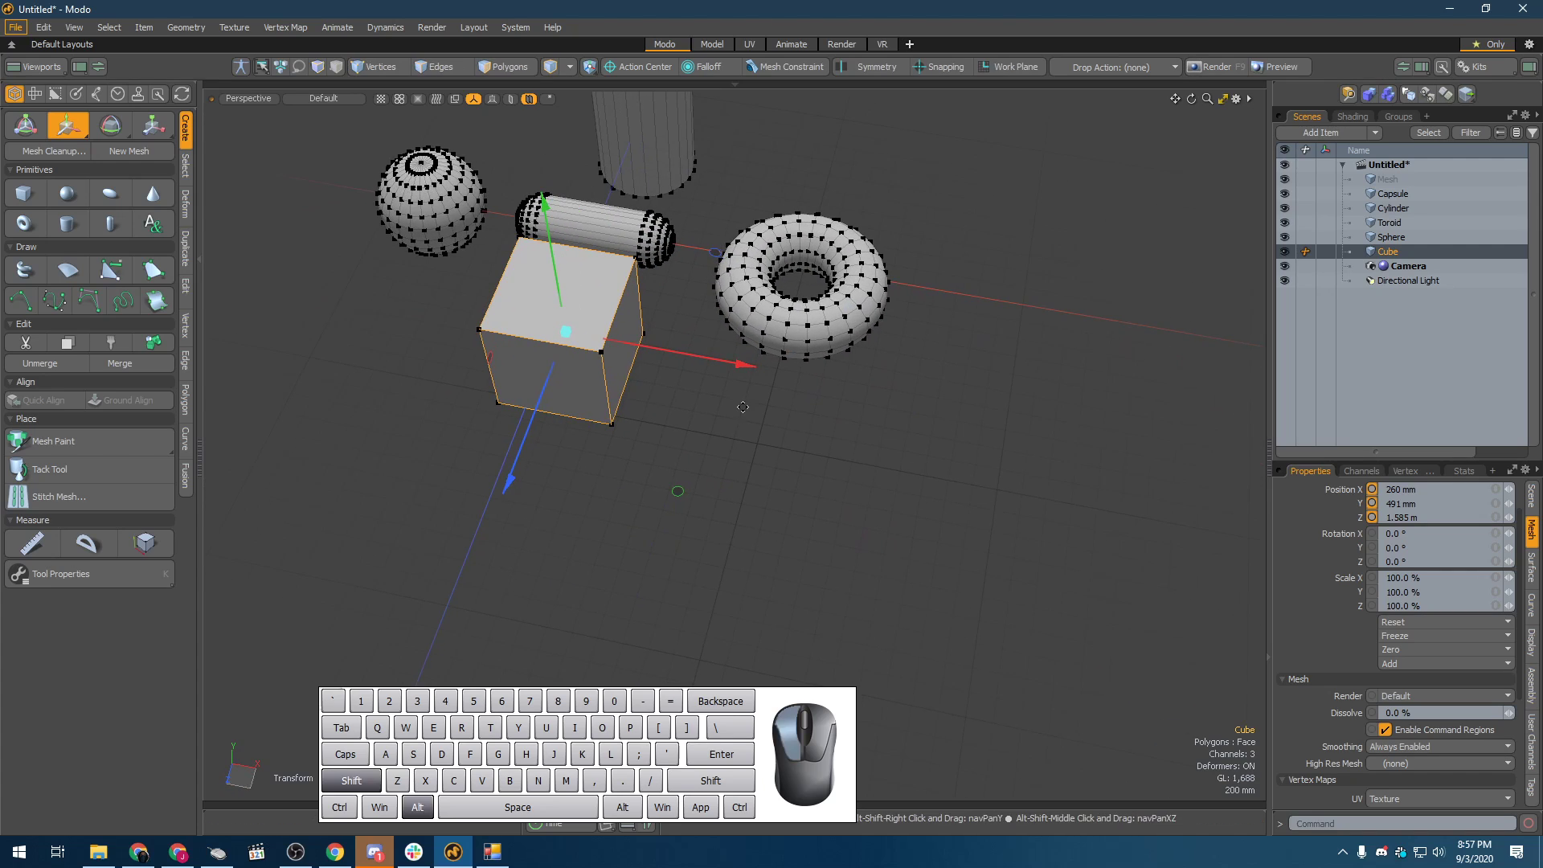
left_click_drag(558, 483, 574, 415, "alt")
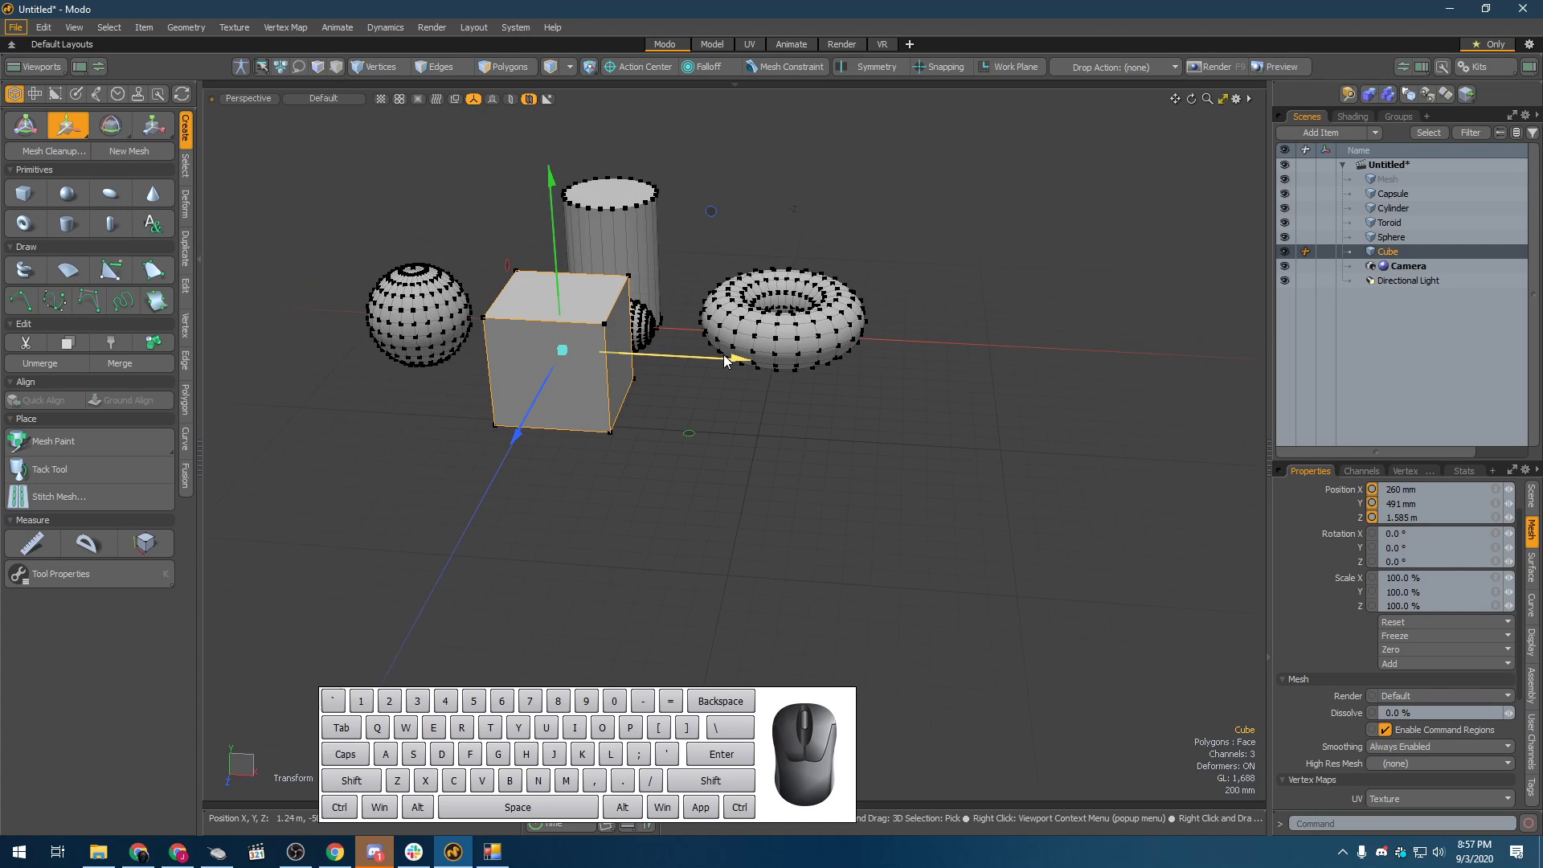
left_click_drag(723, 352, 486, 426)
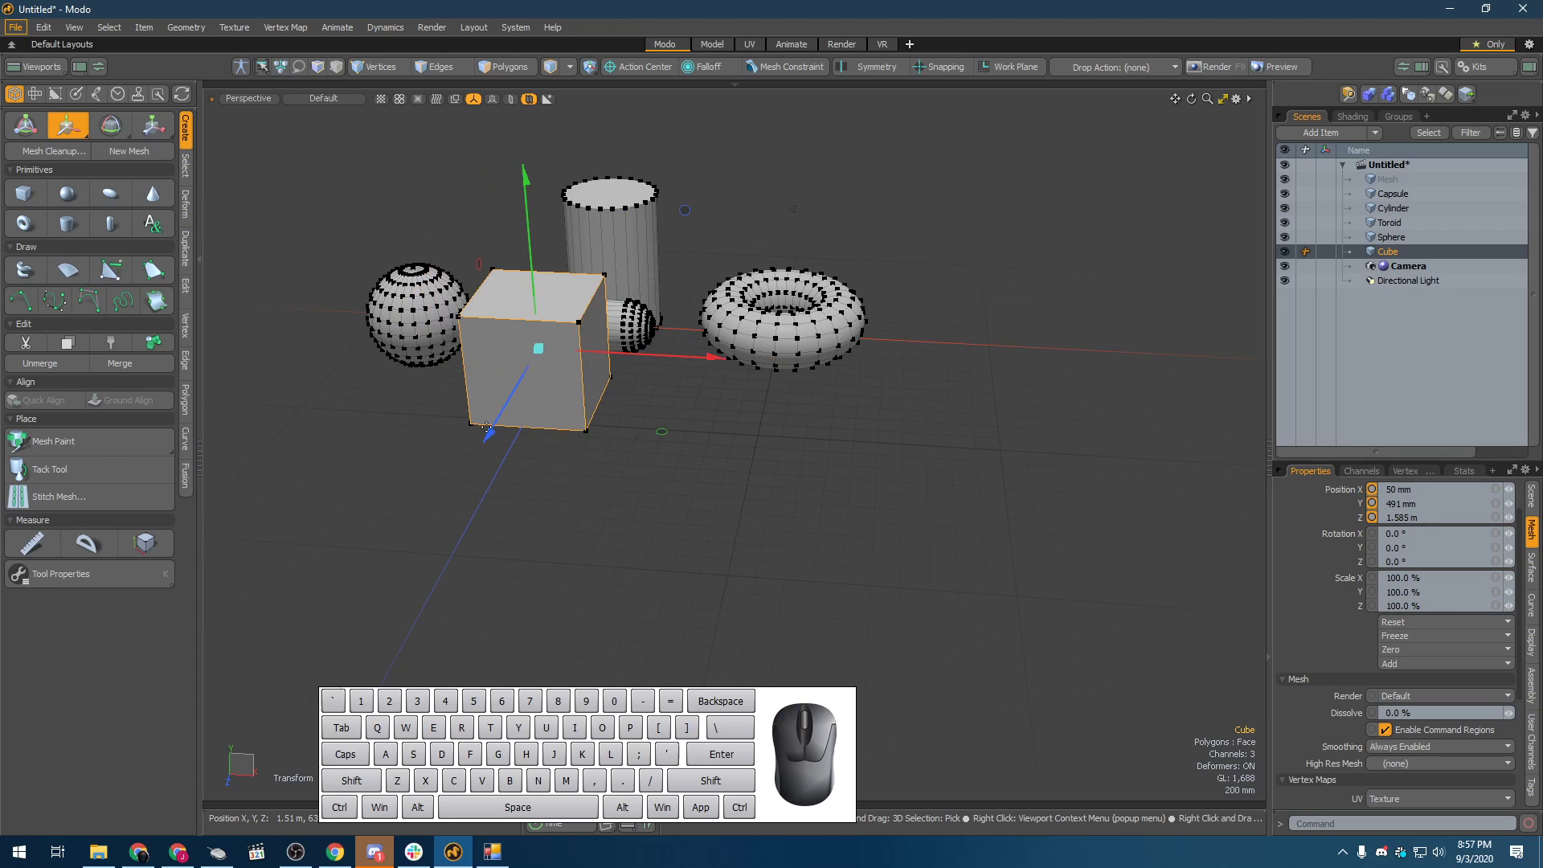
left_click_drag(719, 357, 718, 356)
left_click_drag(484, 438, 483, 440)
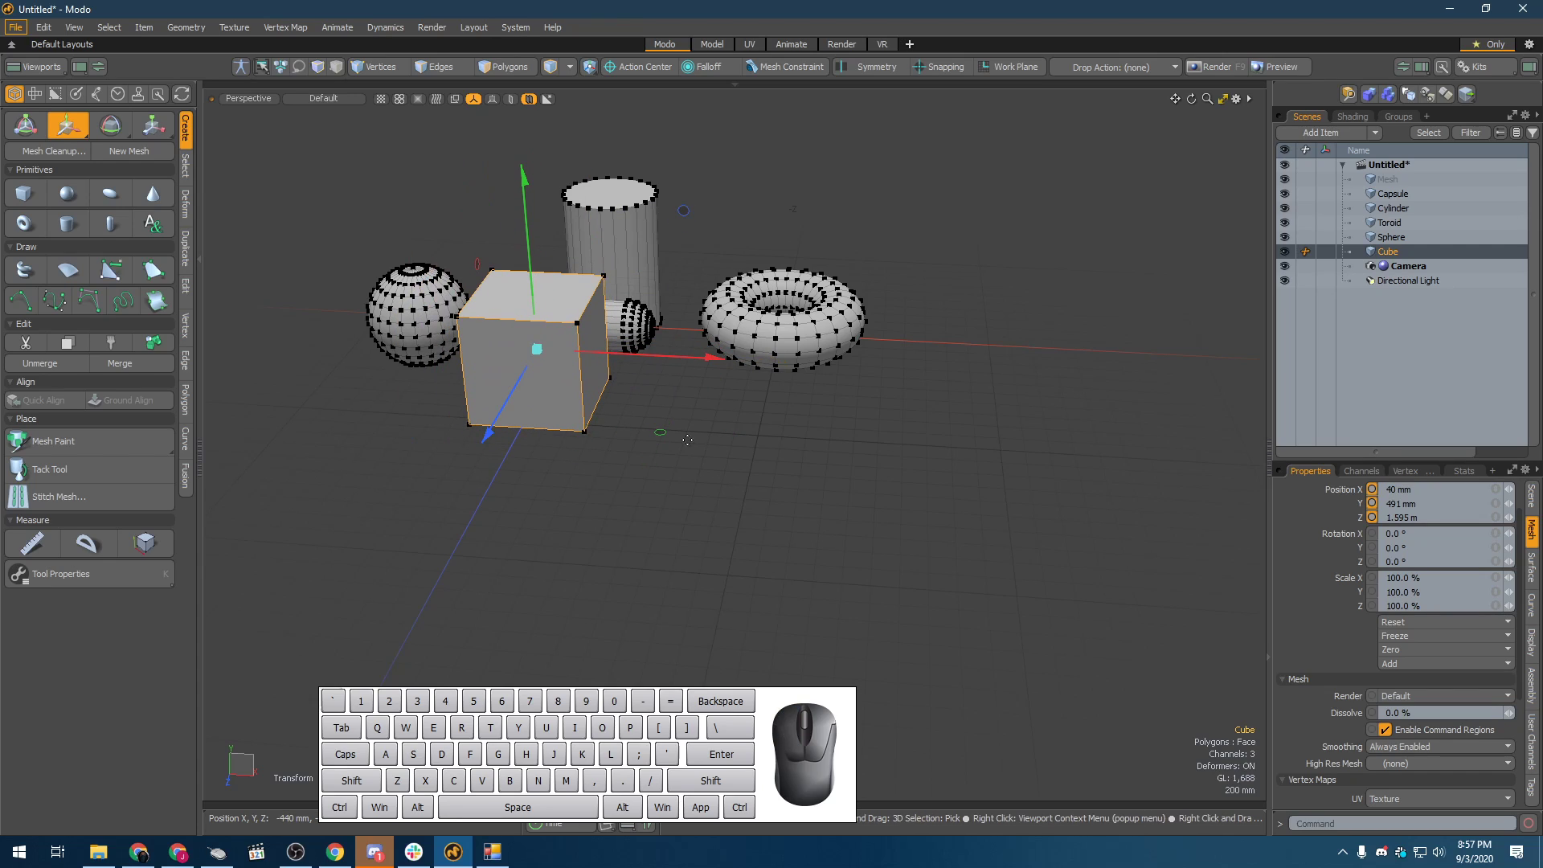
- Move the cube plane by plane with the planar handles to about X 340 mm, Y -6.14 m, Z -26.48 m
left_click_drag(657, 437, 769, 580, "alt")
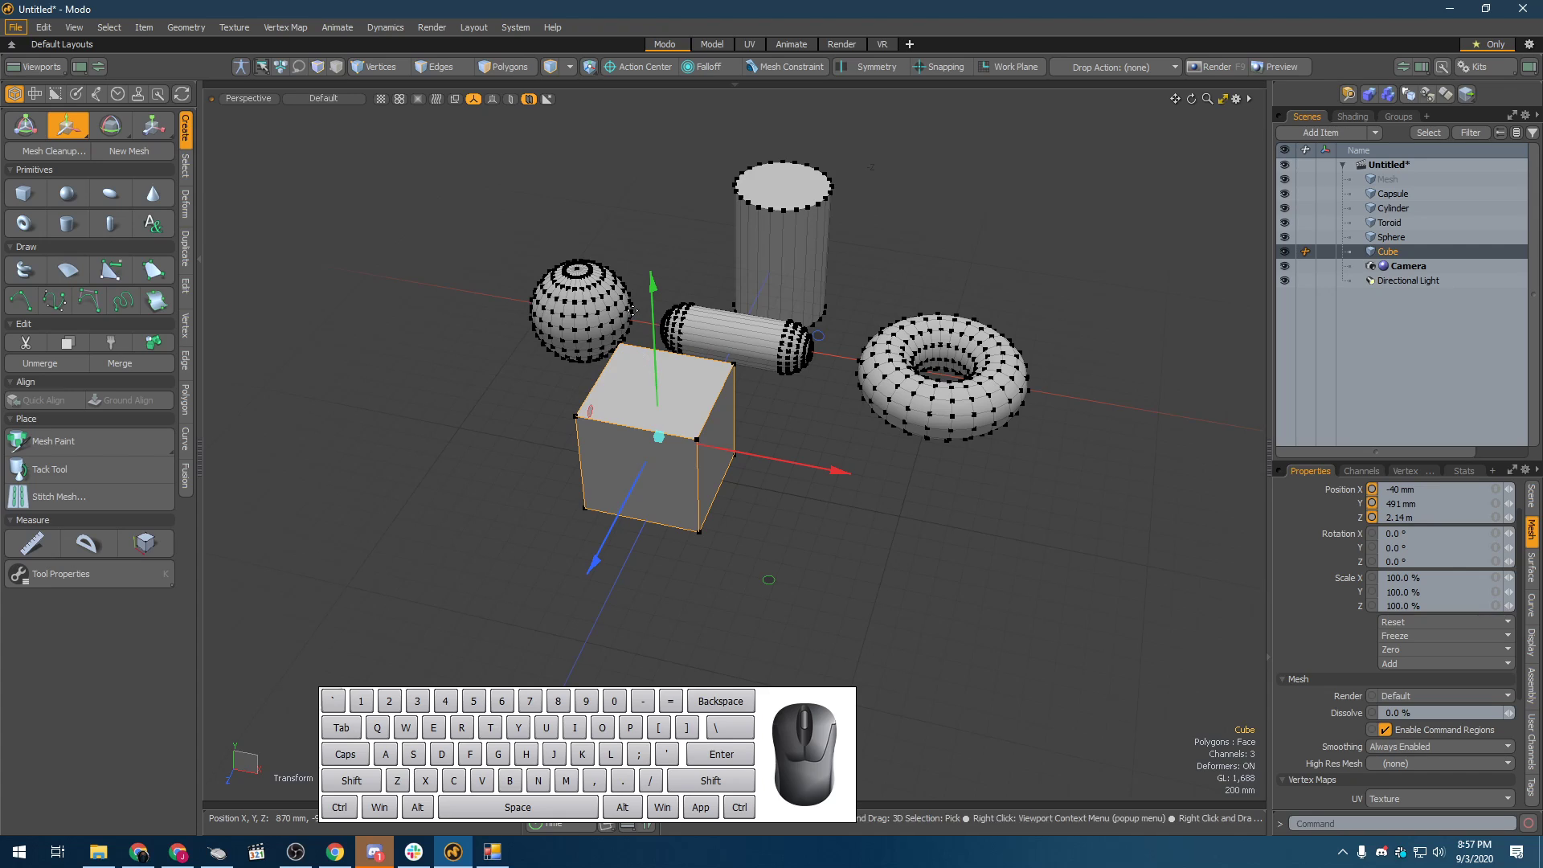
left_click_drag(763, 450, 793, 433, "alt")
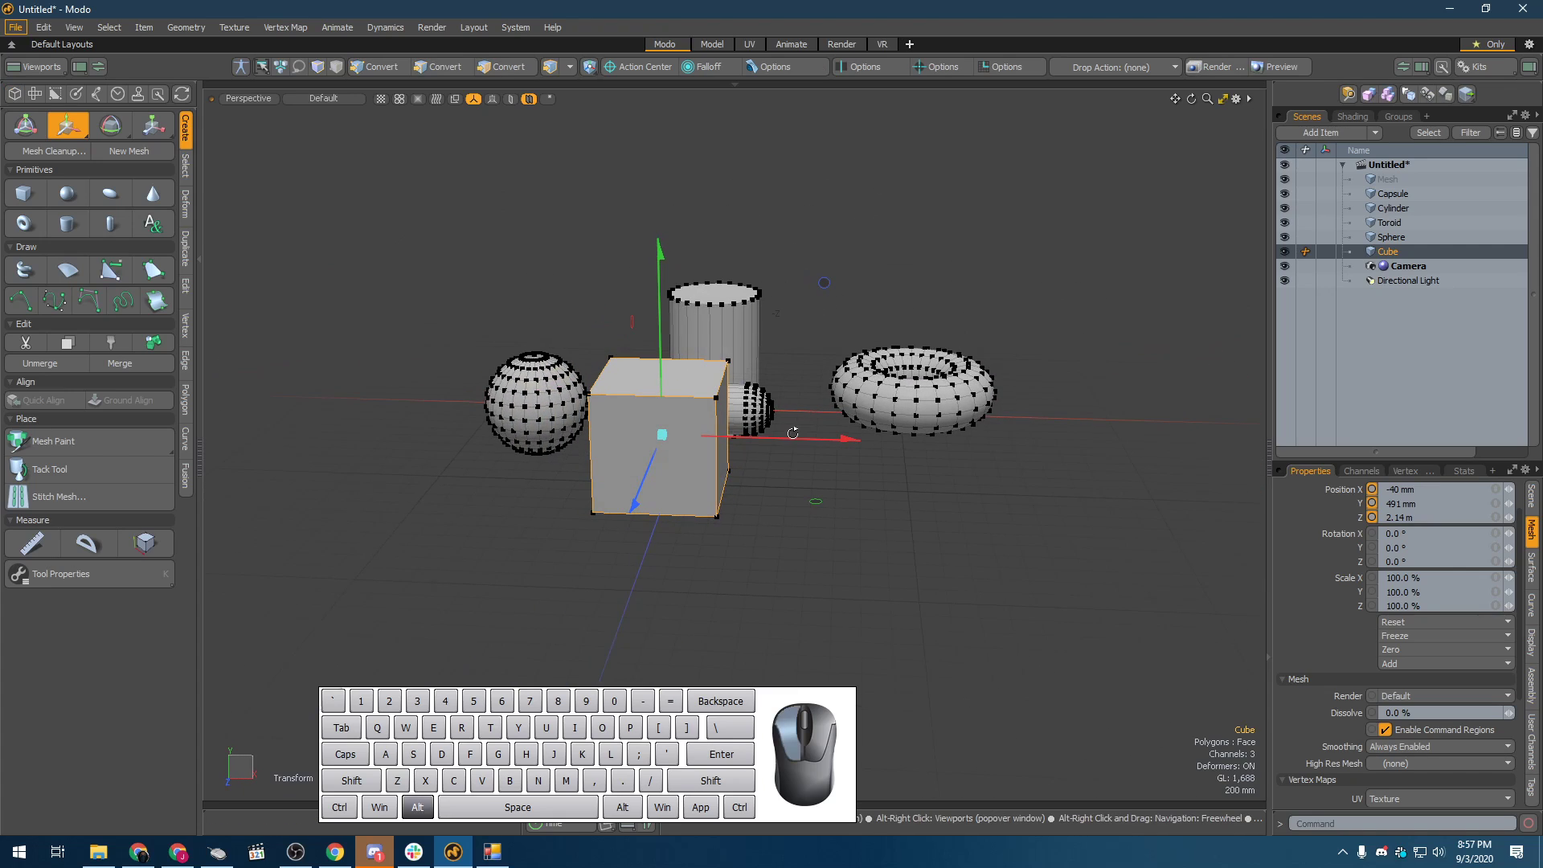
left_click_drag(824, 283, 827, 325)
left_click_drag(712, 352, 417, 611)
left_click_drag(526, 131, 577, 180)
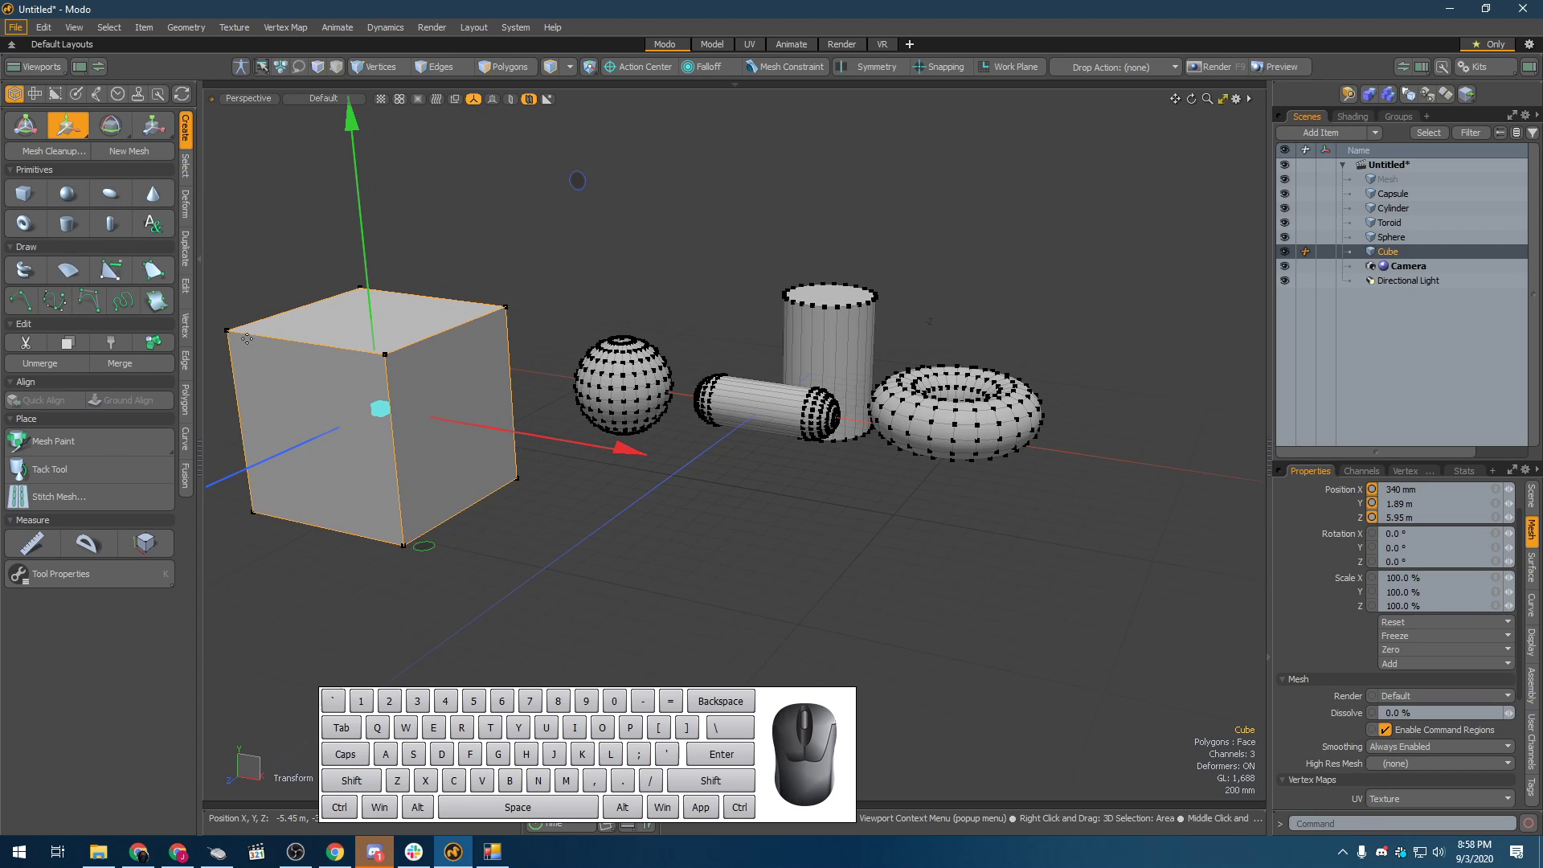
scroll(247, 339, "down", 5)
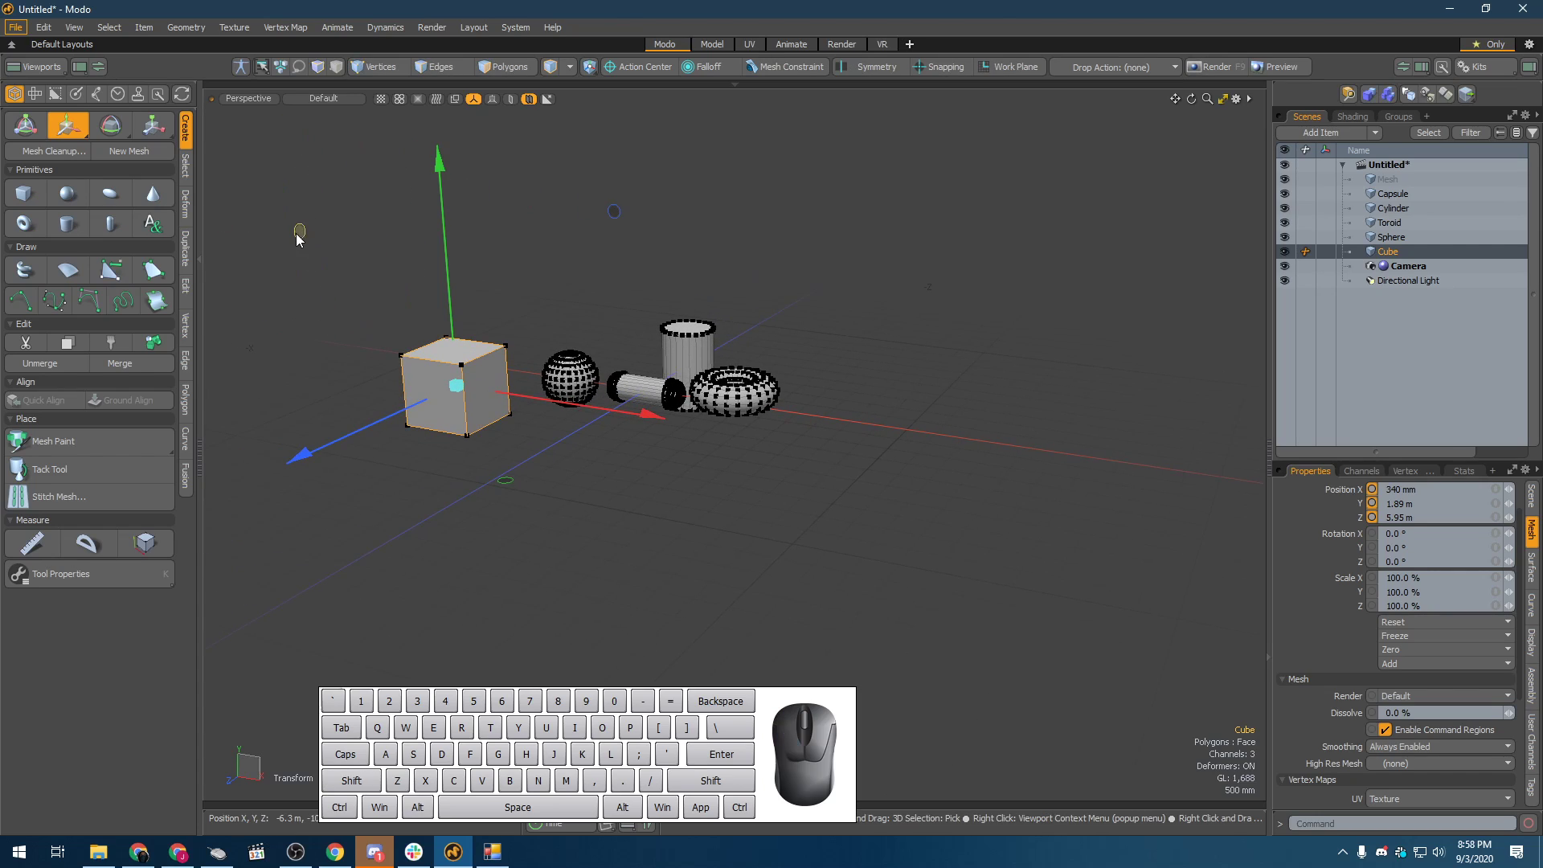
left_click_drag(299, 237, 924, 241)
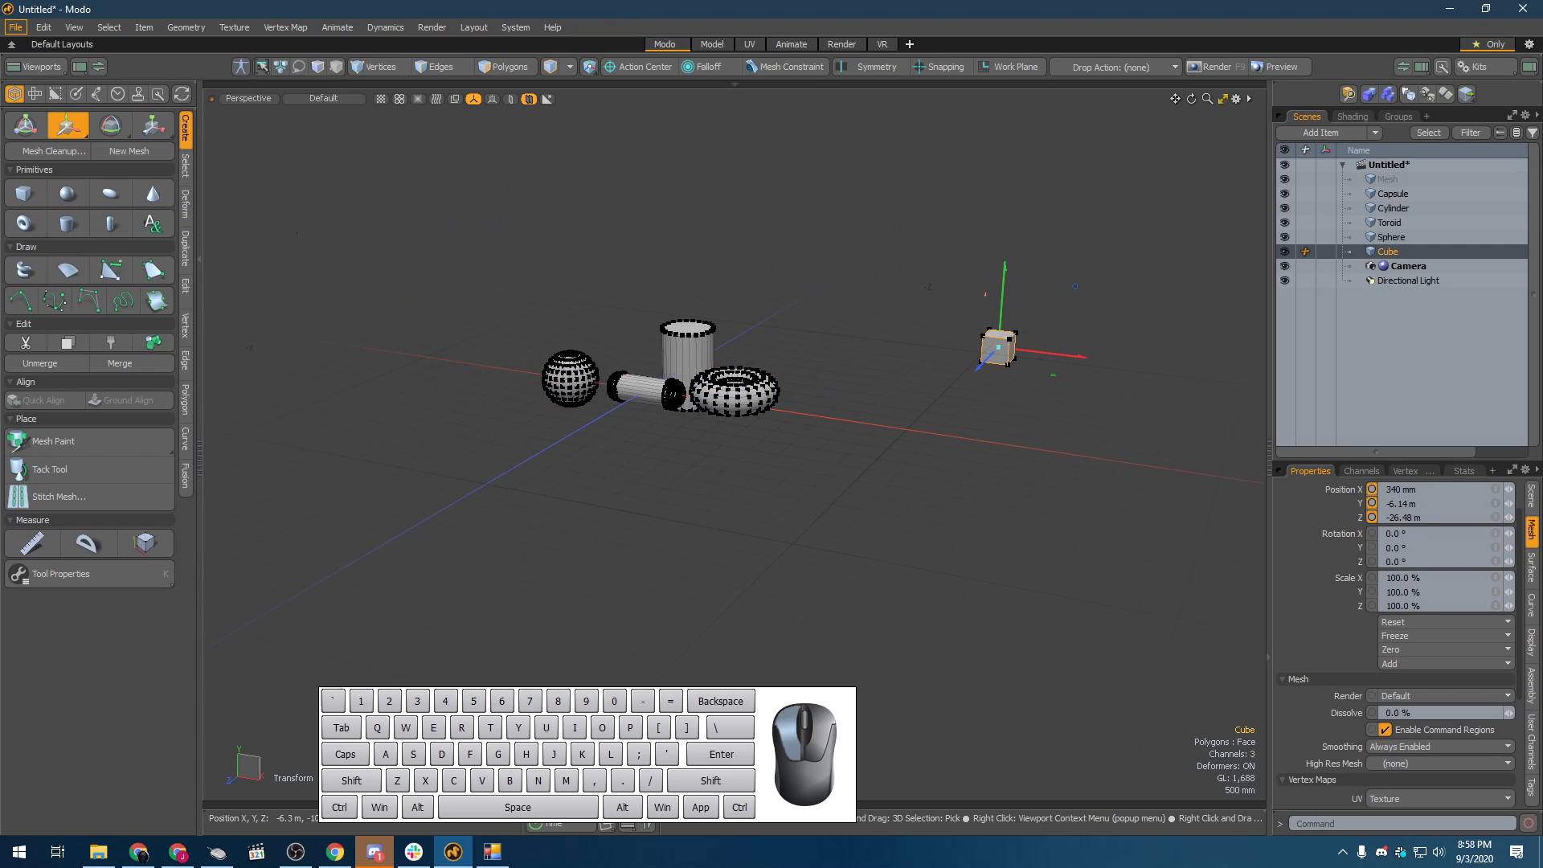
- Move the cube axis by axis beyond the sphere, to about X -7.2 m, Y -1.12 m, Z -3.98 m
left_click_drag(447, 348, 670, 236, "alt")
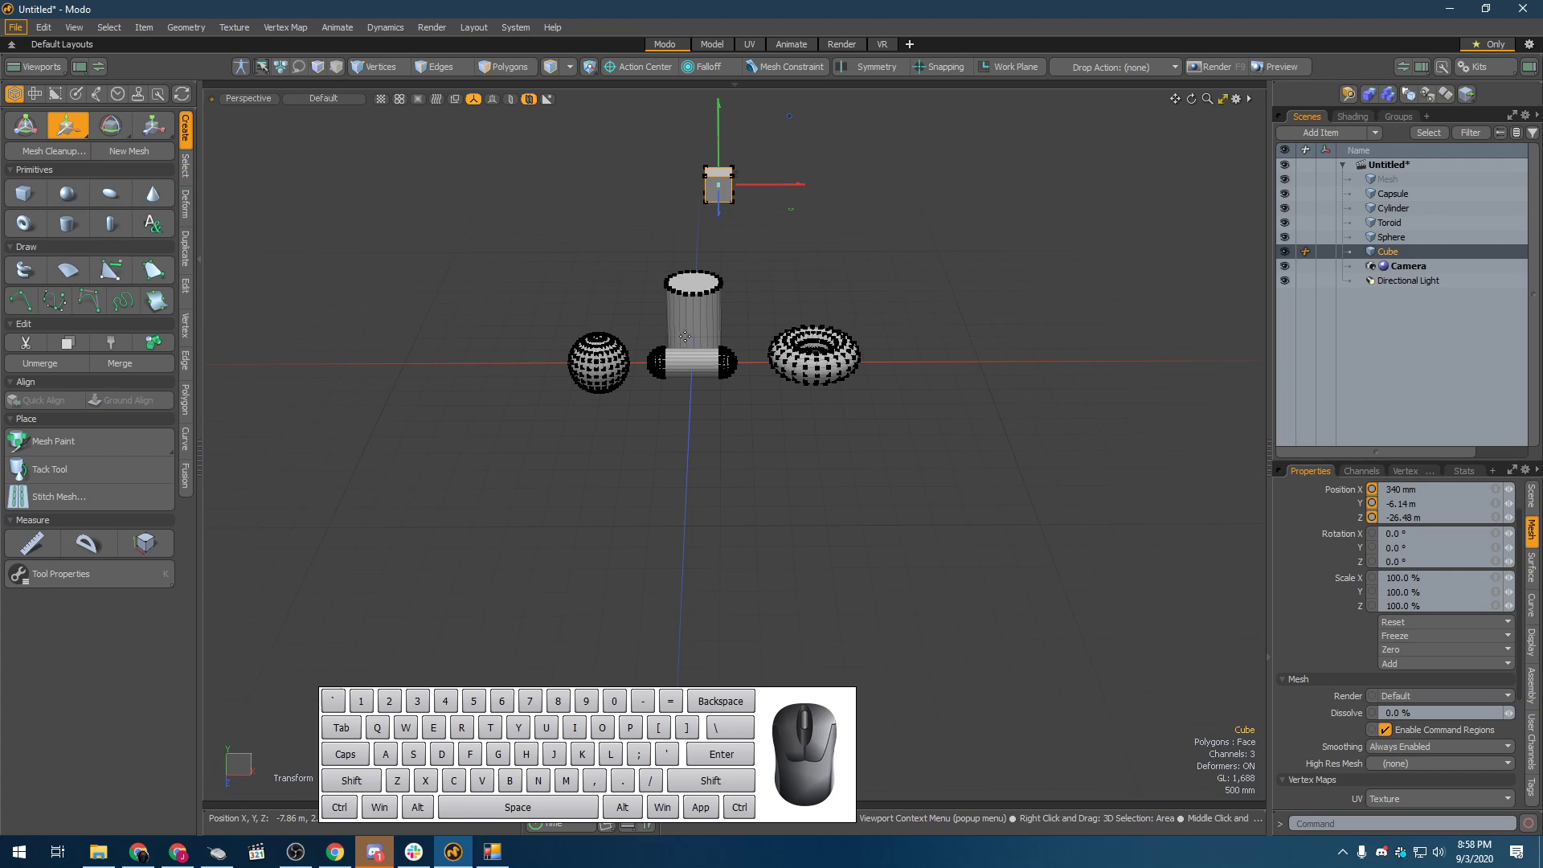
left_click_drag(692, 363, 718, 407, "alt")
scroll(717, 407, "down", 3)
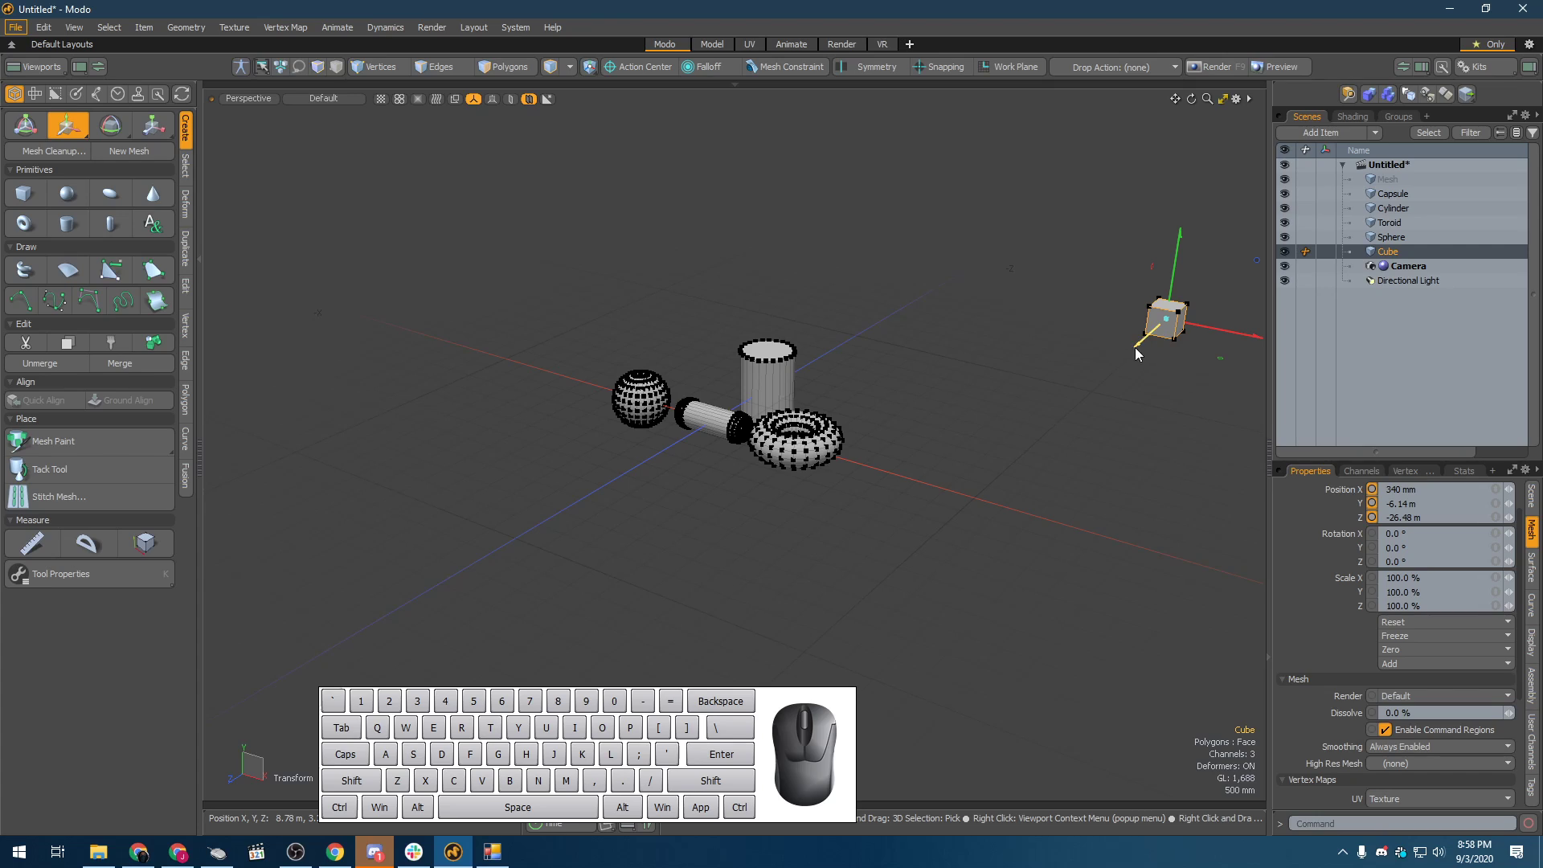
left_click_drag(1134, 348, 924, 539)
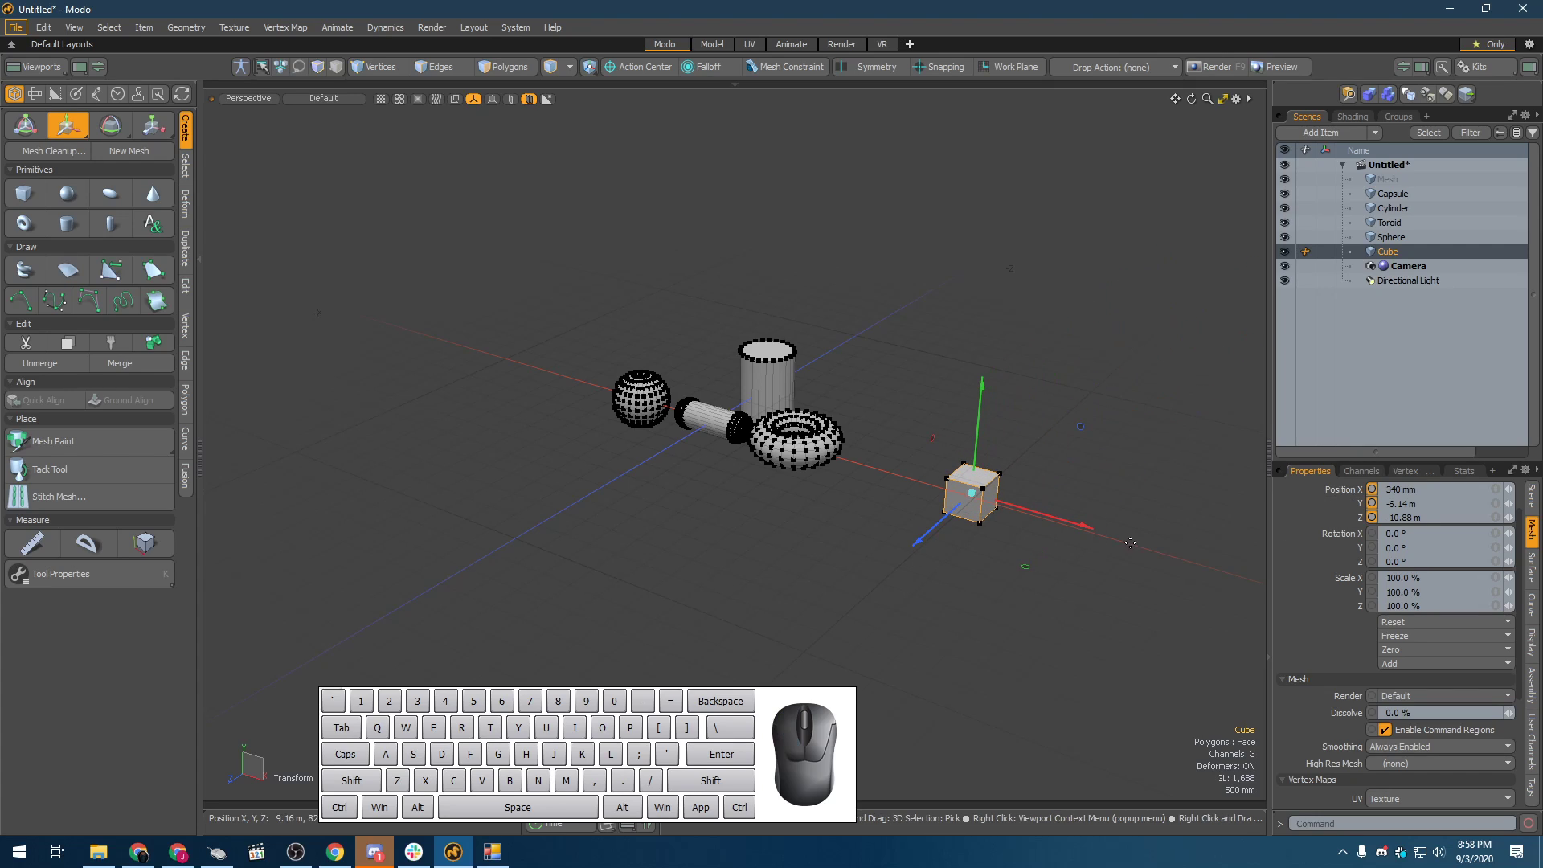
left_click_drag(1095, 532, 851, 460)
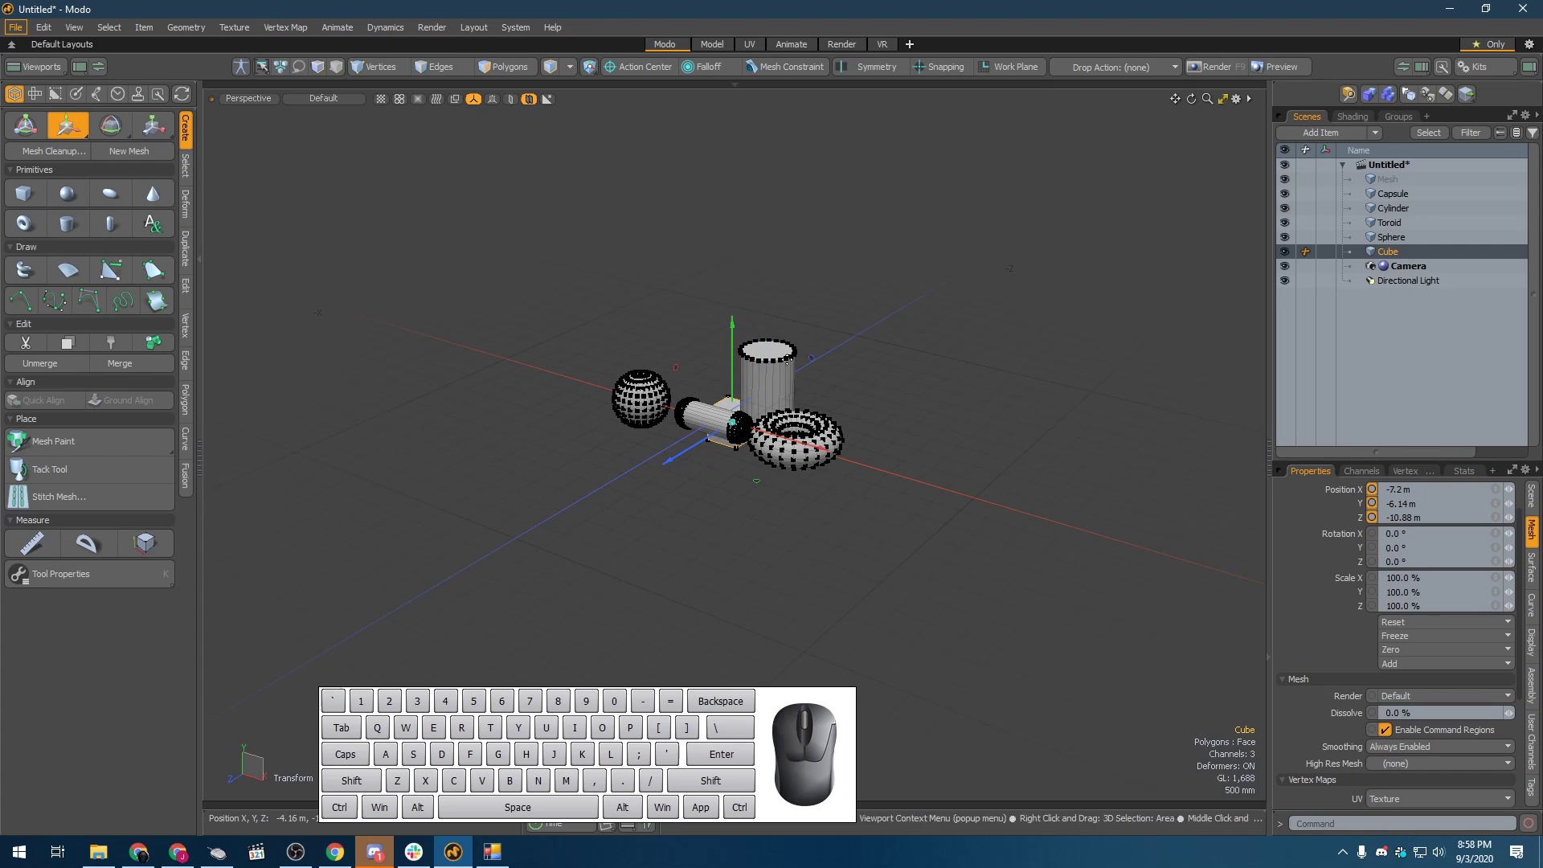
left_click_drag(732, 339, 733, 176)
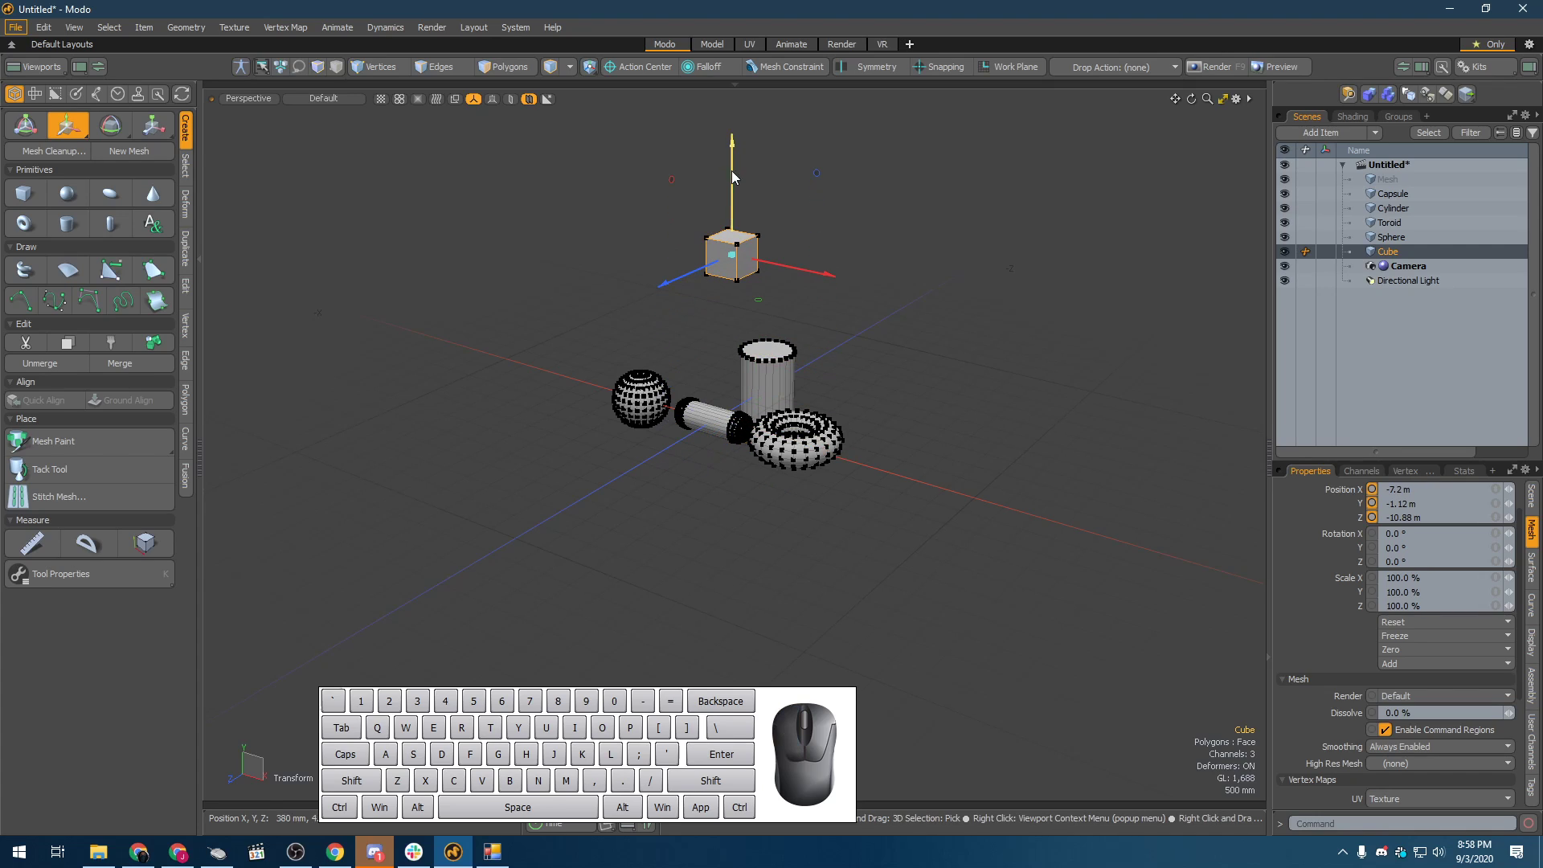
left_click_drag(667, 292, 715, 302)
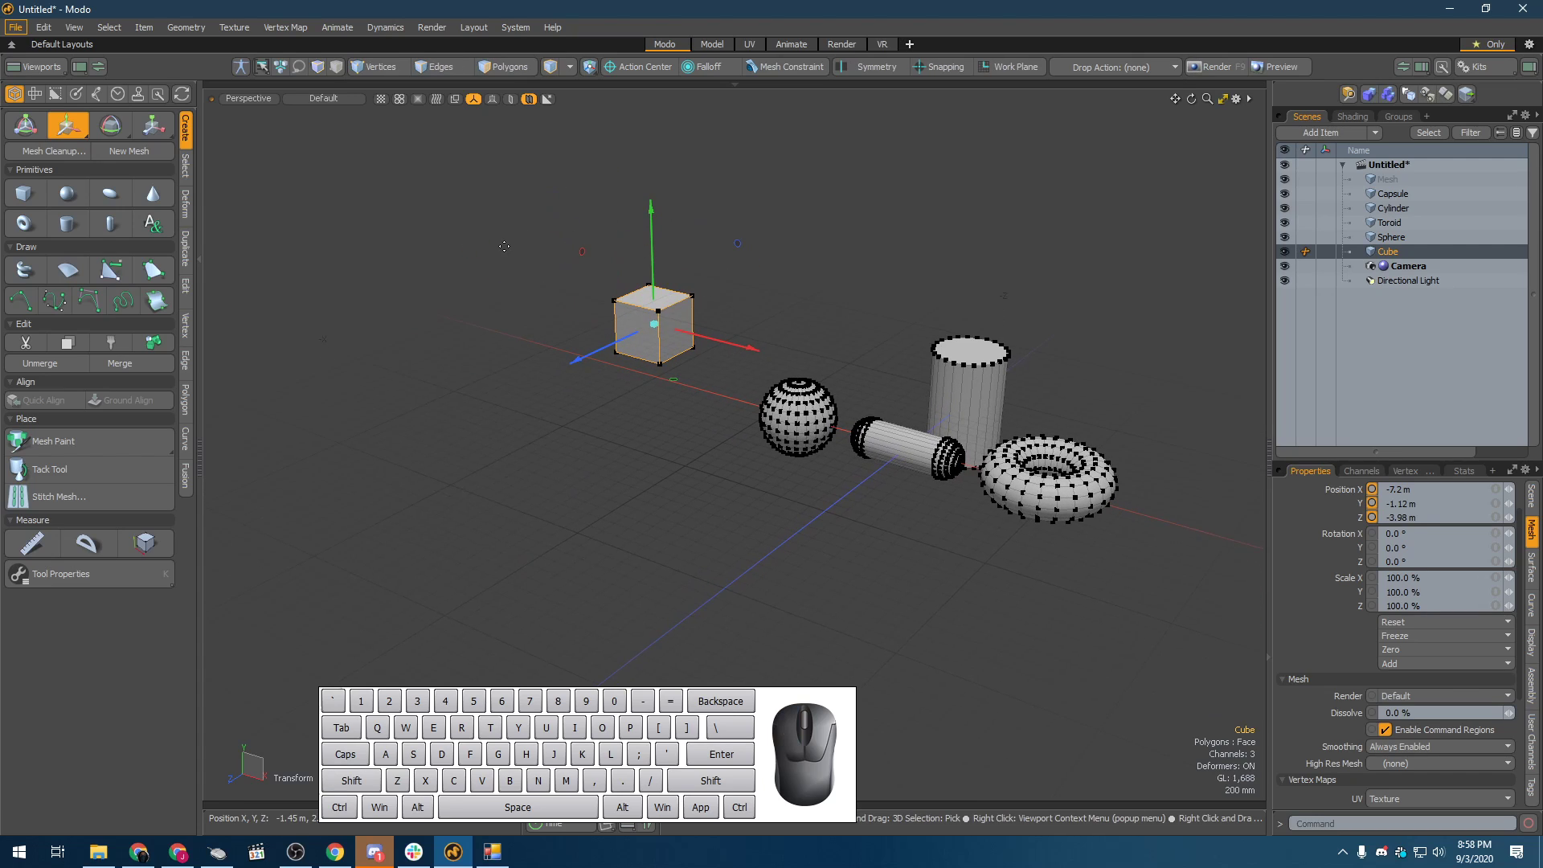
- Cycle the cube through the Move, Rotate and Scale tools, try scaling it in the XY plane, and undo the scaling
key("w")
key("e")
key("r")
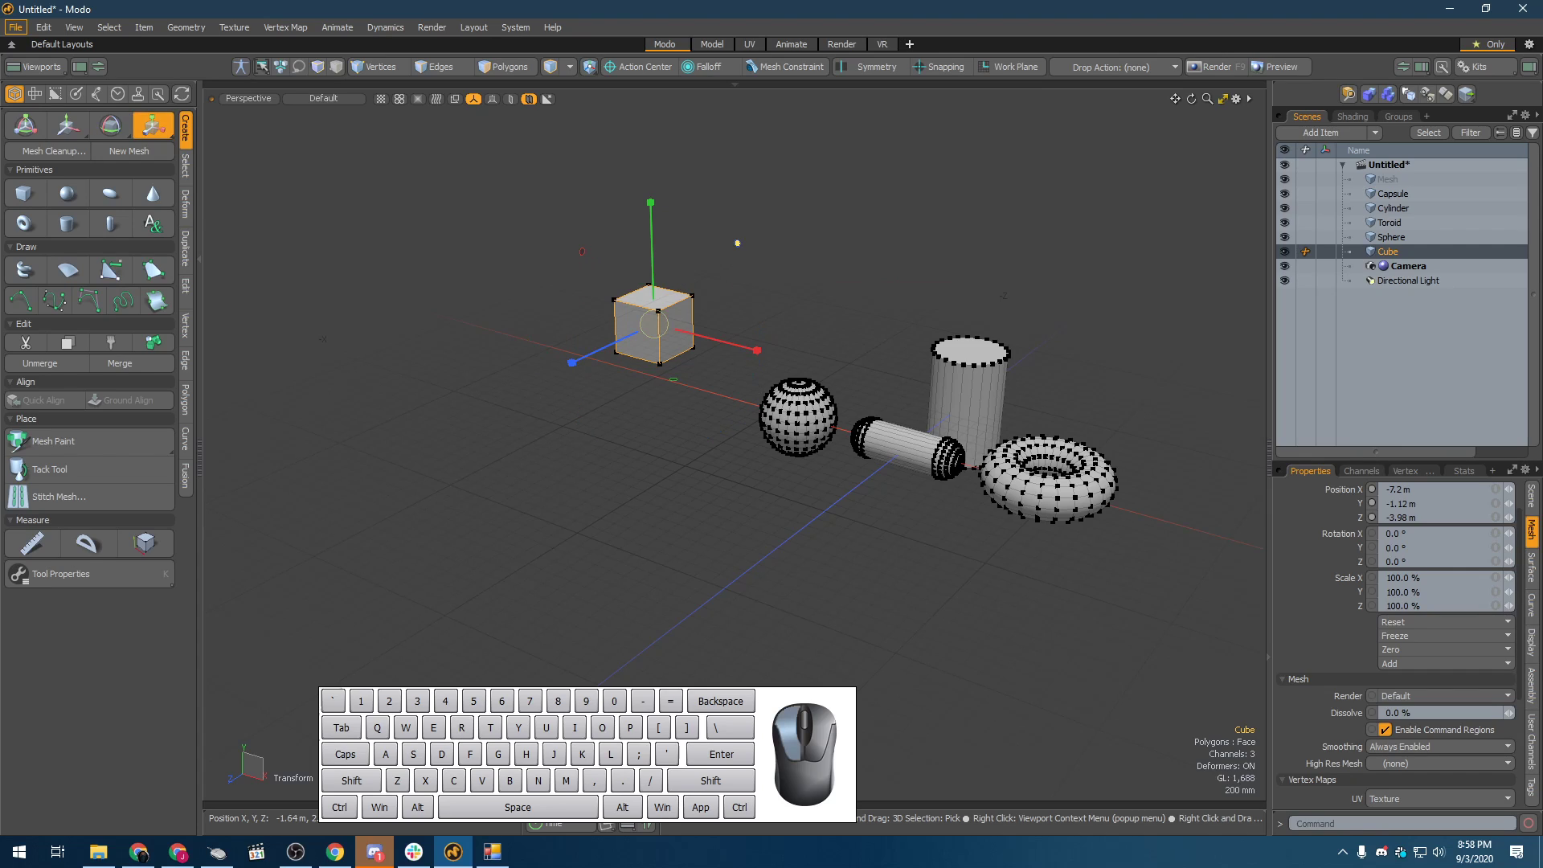
left_click_drag(737, 242, 650, 400)
key("ctrl+z")
key("ctrl+z")
left_click_drag(595, 353, 472, 438, "alt")
key("ctrl+z")
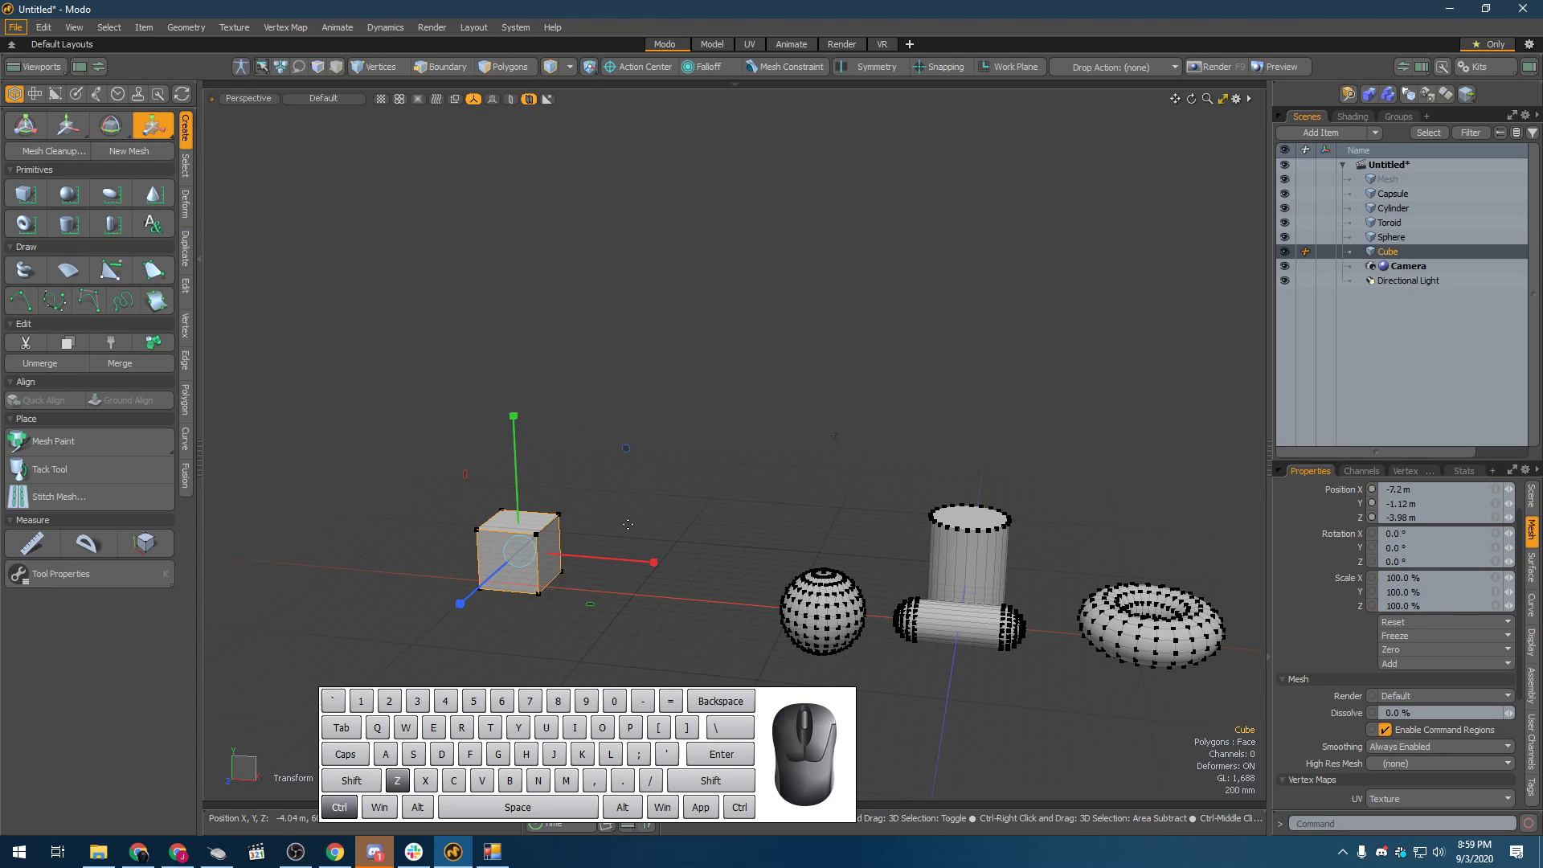
- Switch the cube to the Rotate tool, drop the tool, and deselect the cube
key("e")
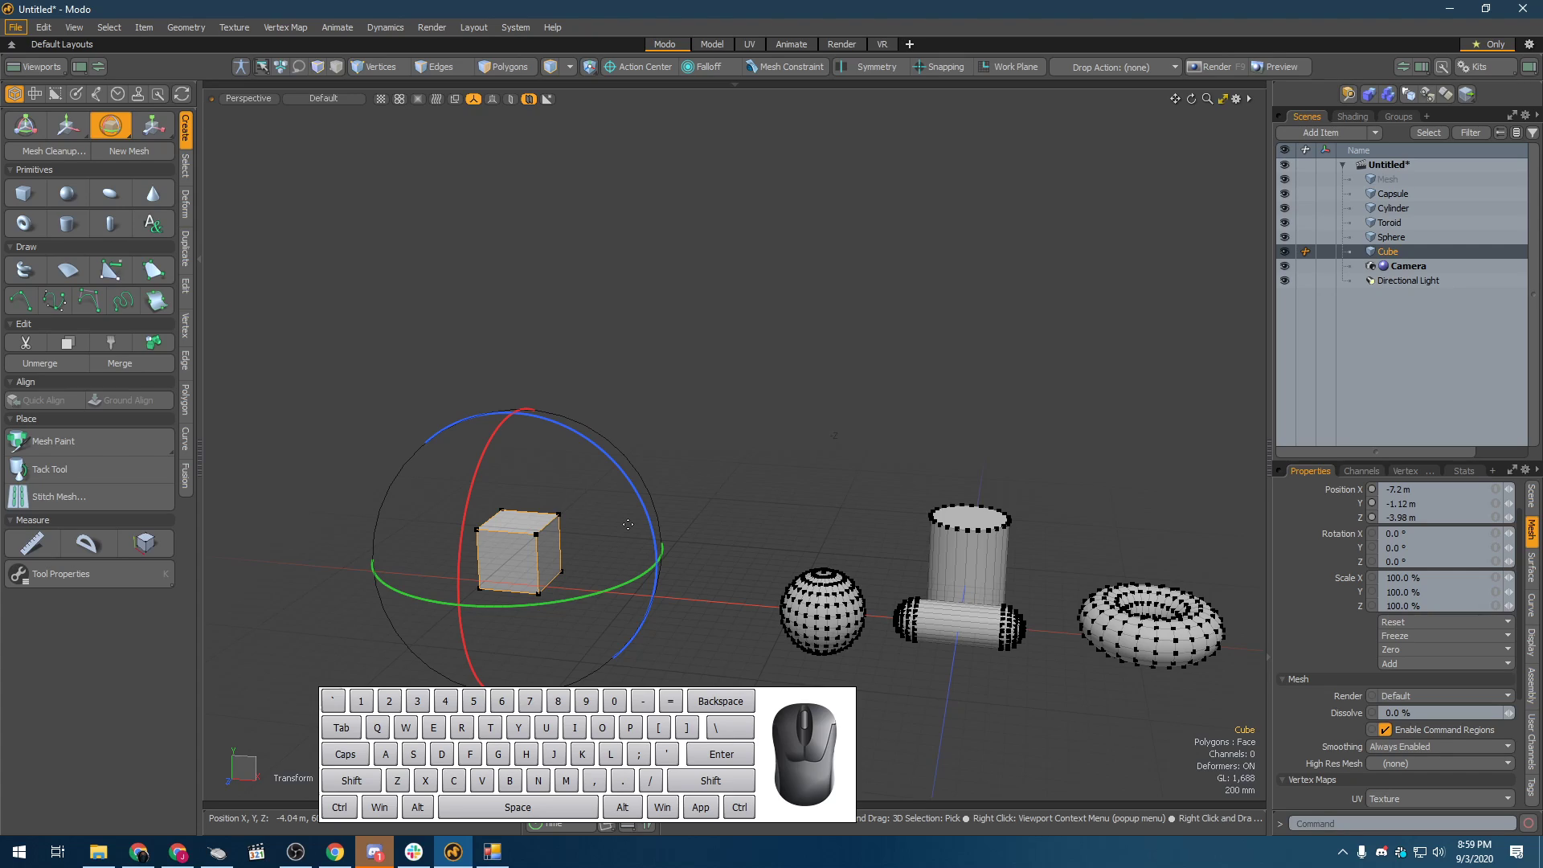
key("space")
scroll(636, 514, "down", 3)
left_click(818, 490)
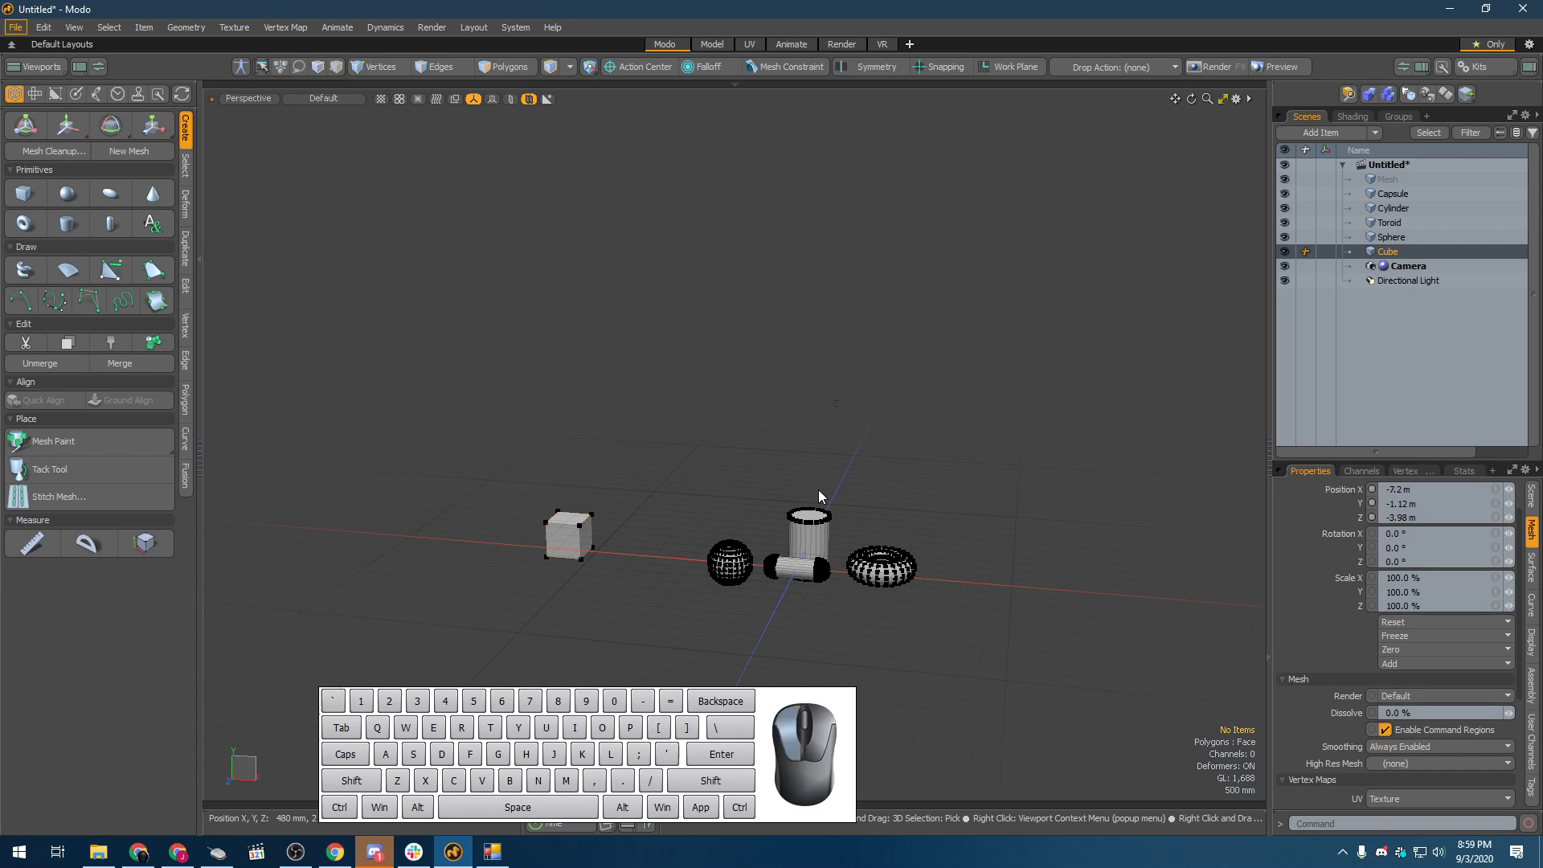
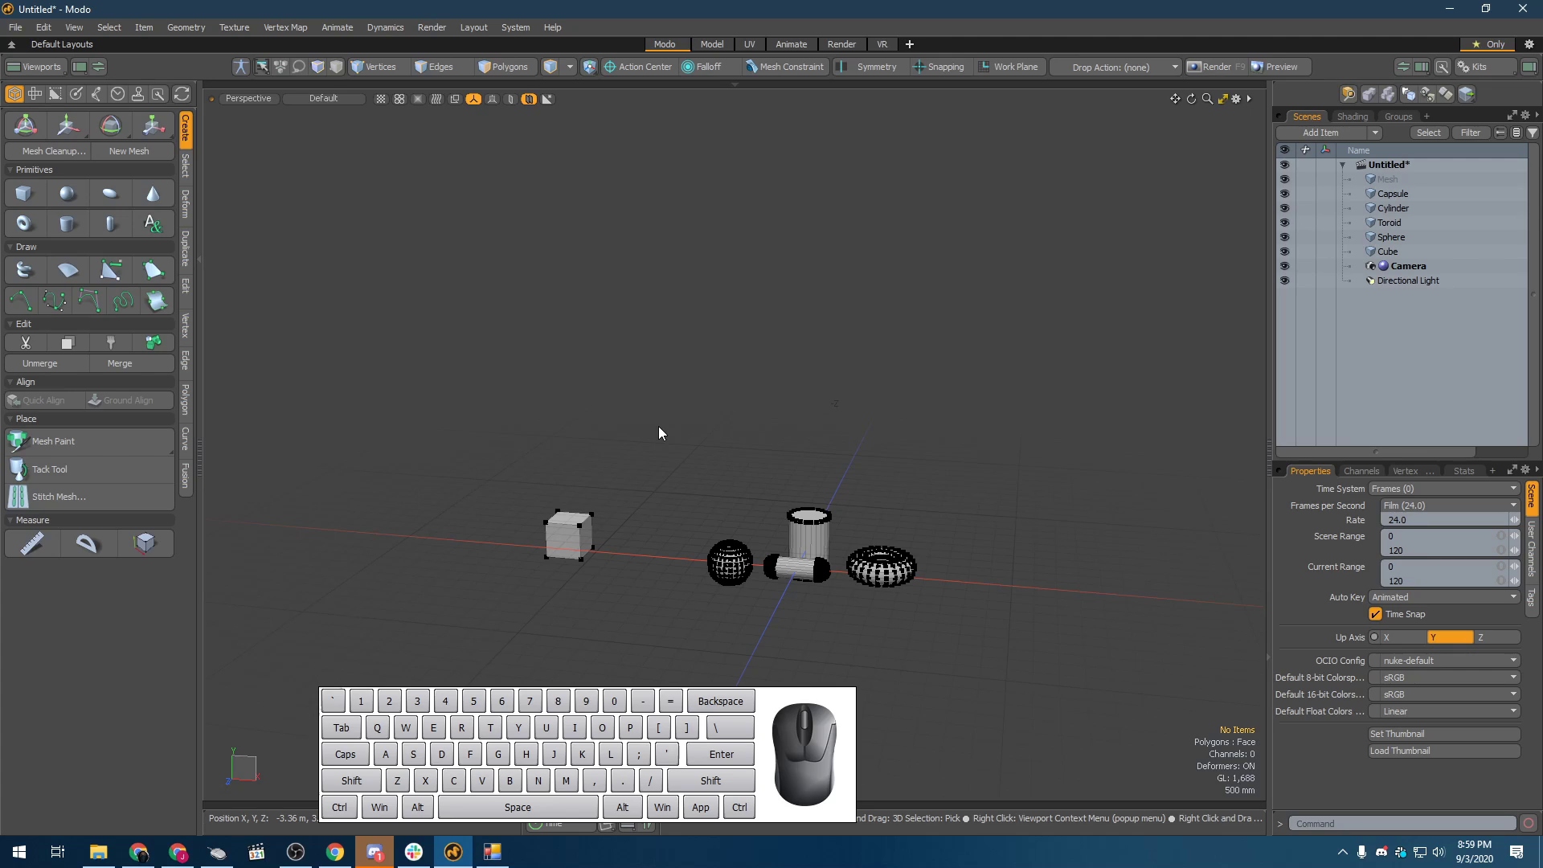
- Start a new scene and discard the unsaved changes to the current one
key("ctrl")
key("ctrl+n")
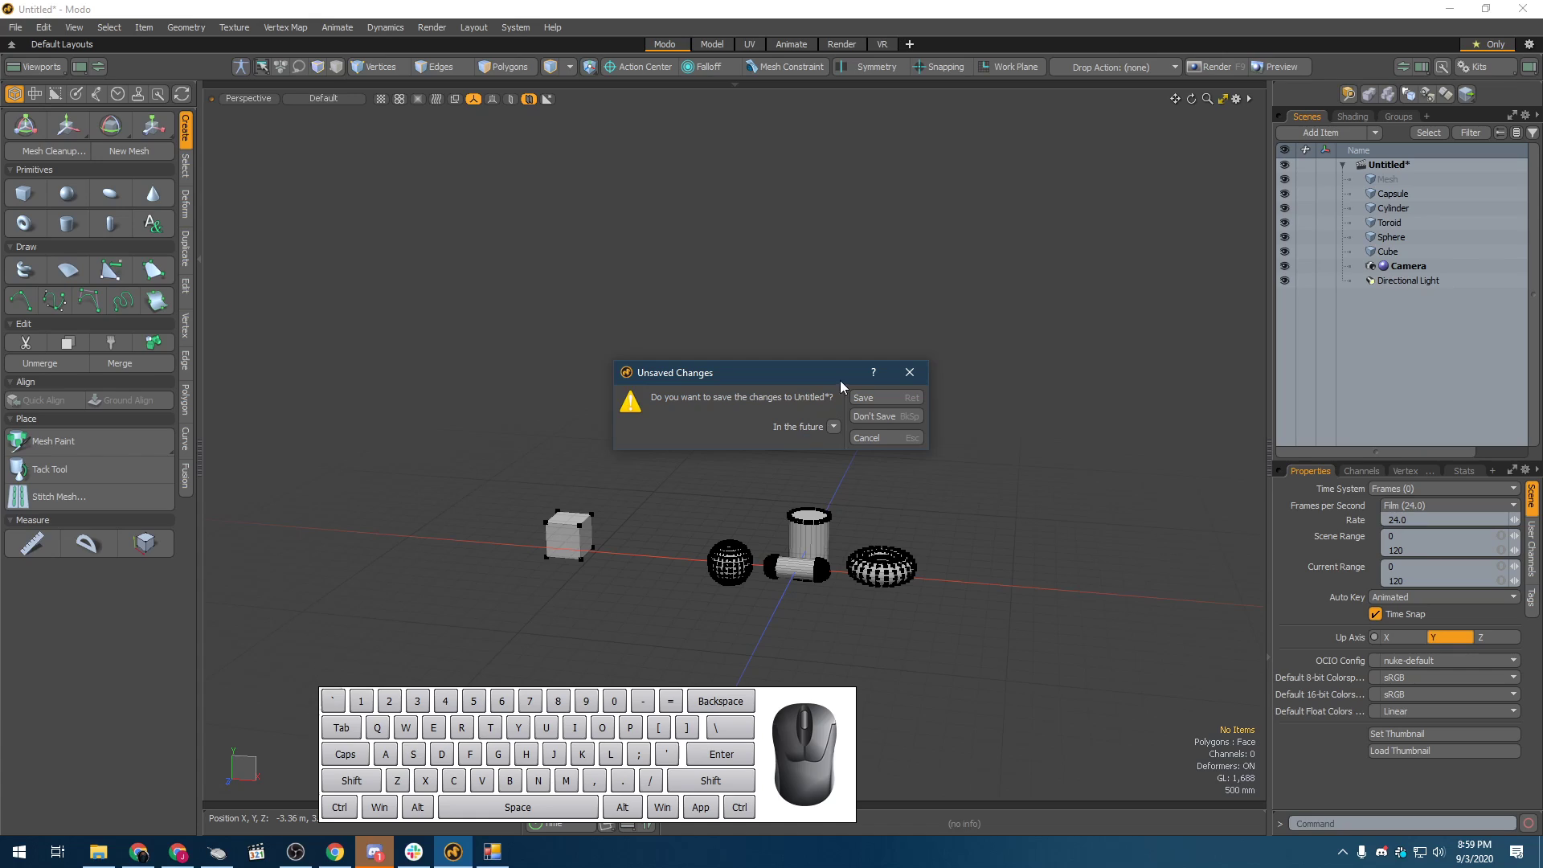
left_click_drag(659, 378, 816, 320)
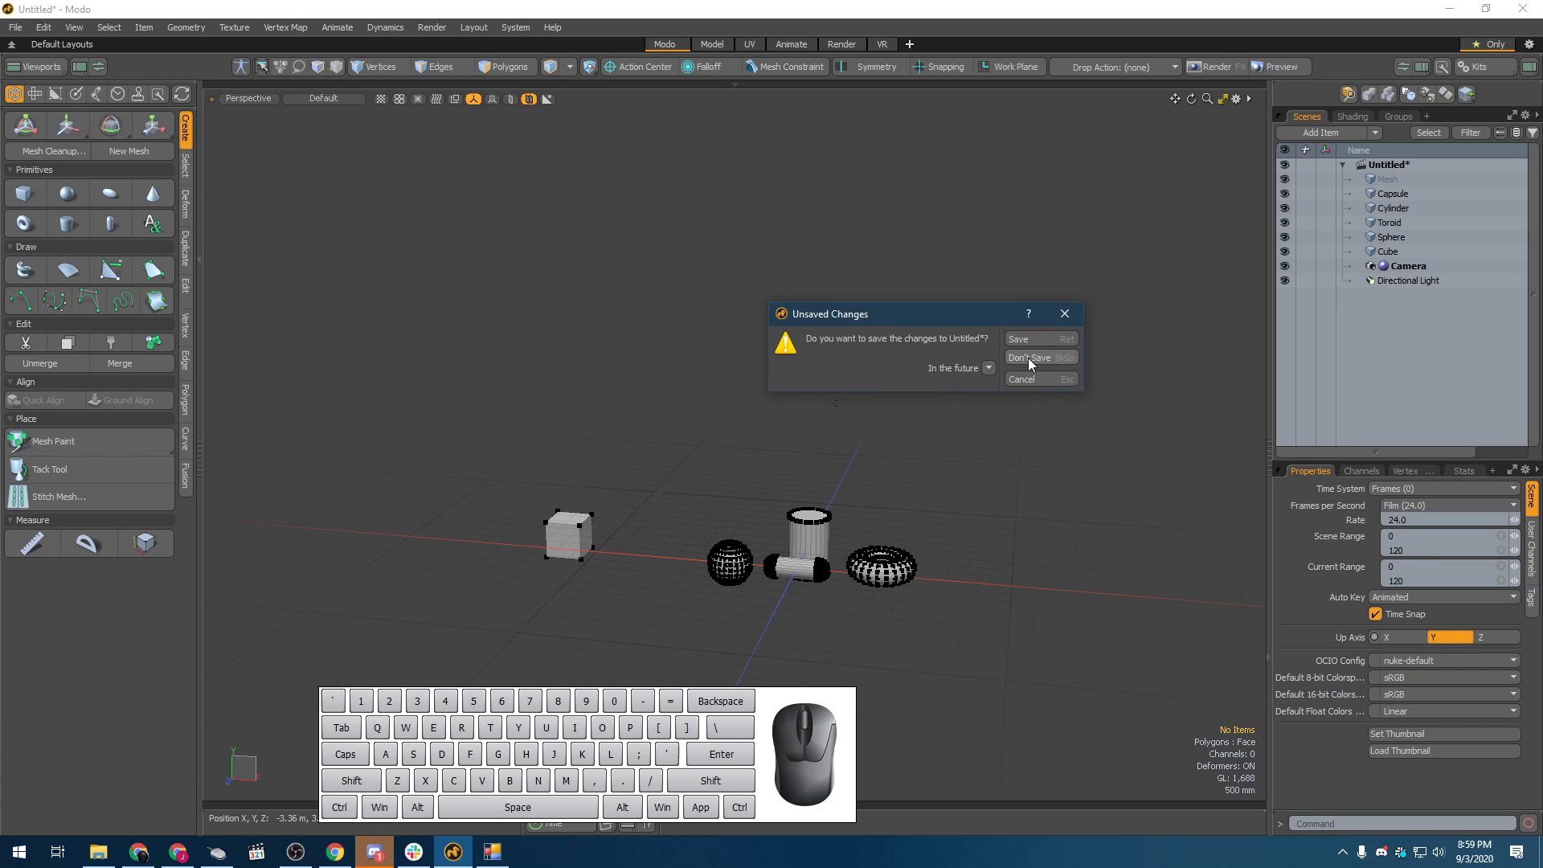
left_click(1028, 359)
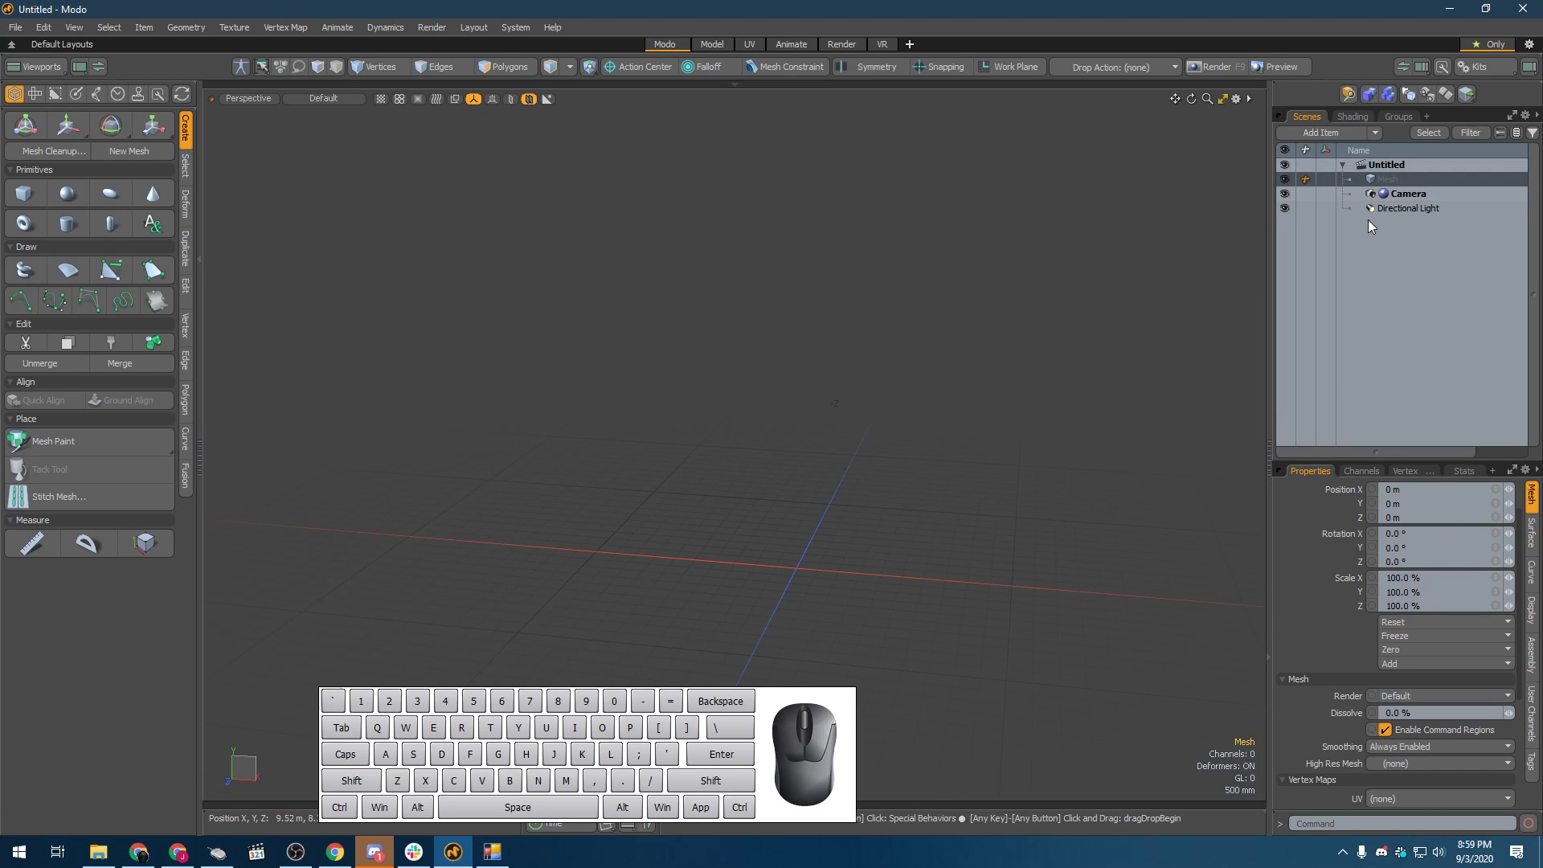
- Check the properties of the new scene and its directional light, and clear the item selection
left_click(1390, 164)
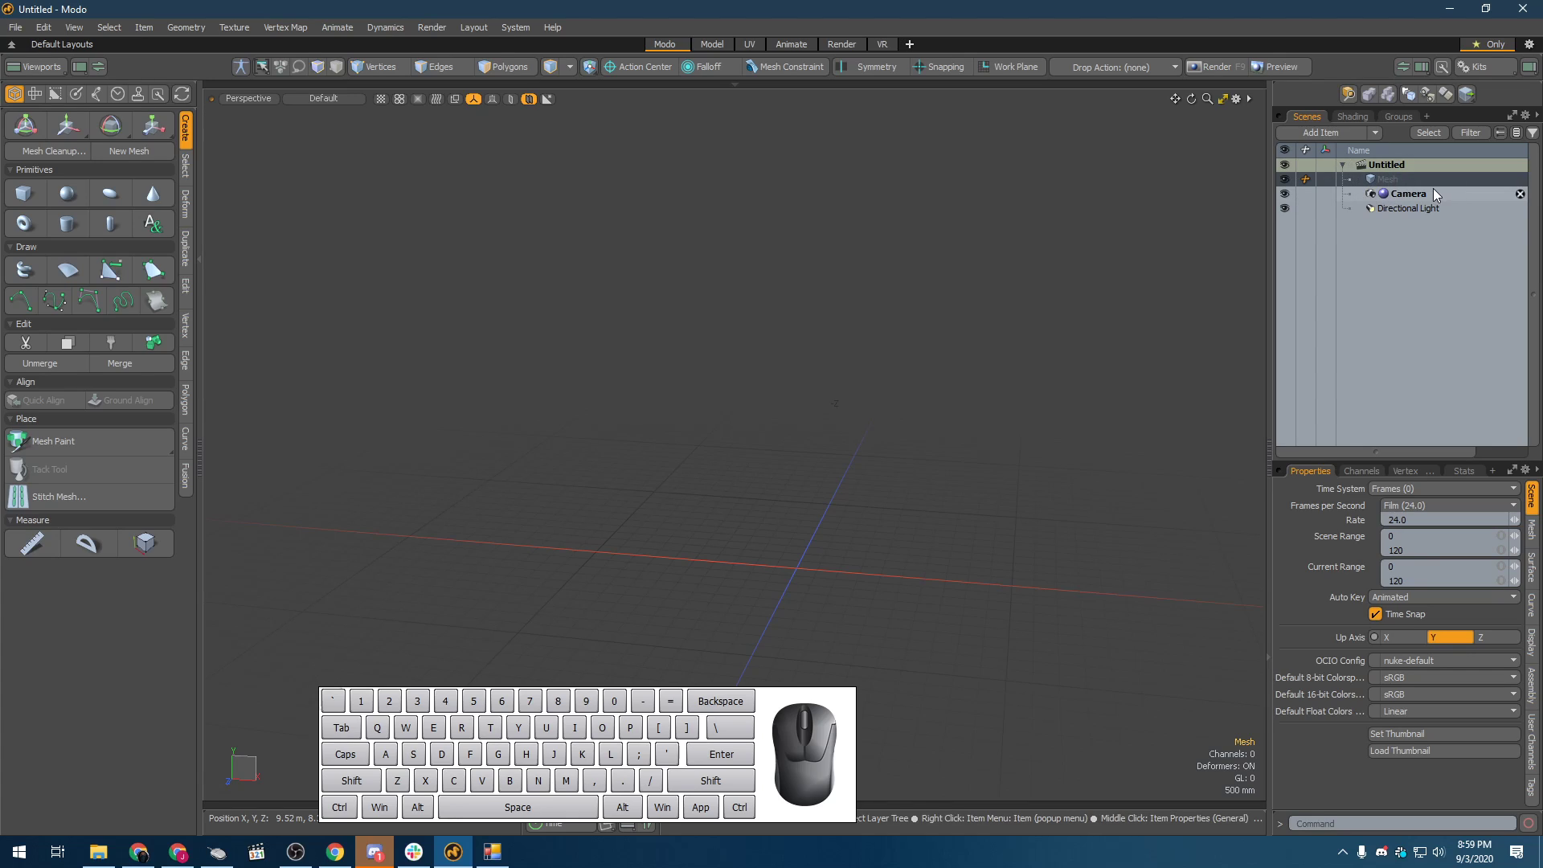
left_click(1396, 208)
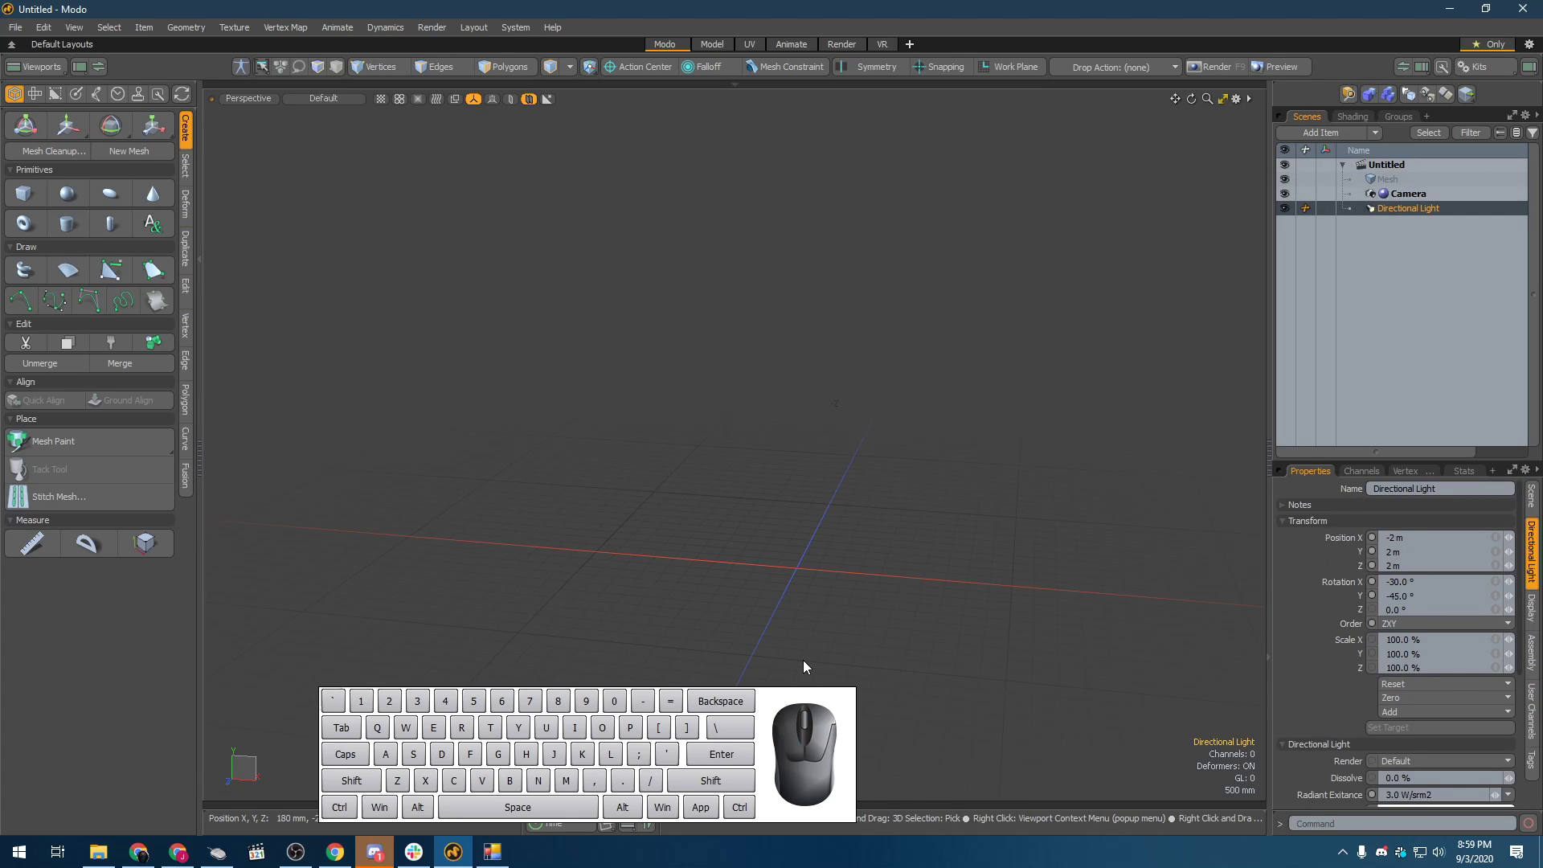
left_click(788, 518)
- Add a unit cube at the scene origin and fit it in the perspective view
left_click_drag(899, 630, 730, 434, "alt+shift")
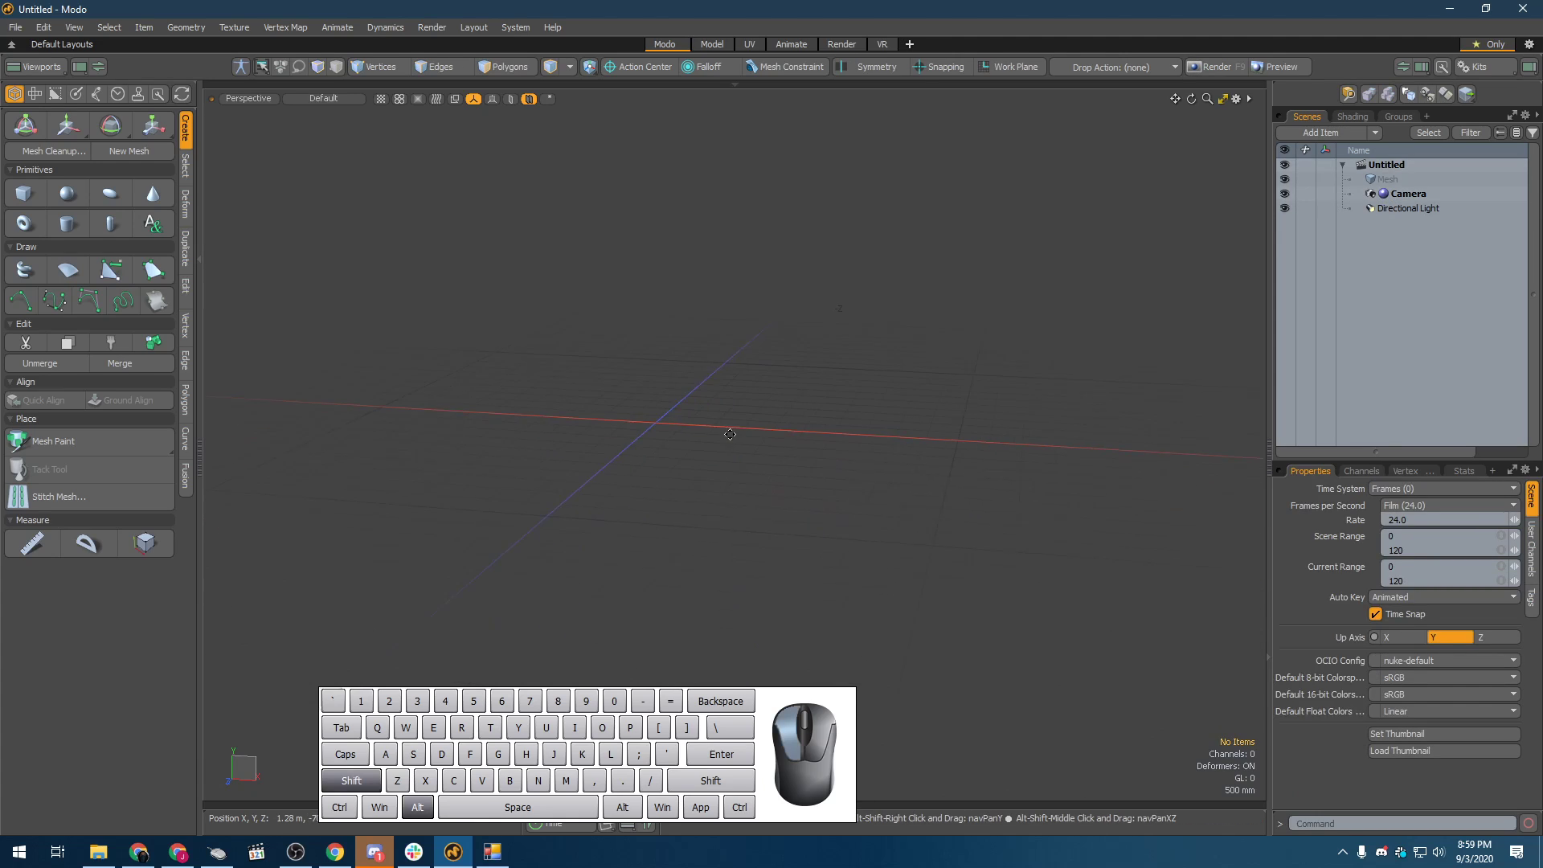
left_click(23, 193)
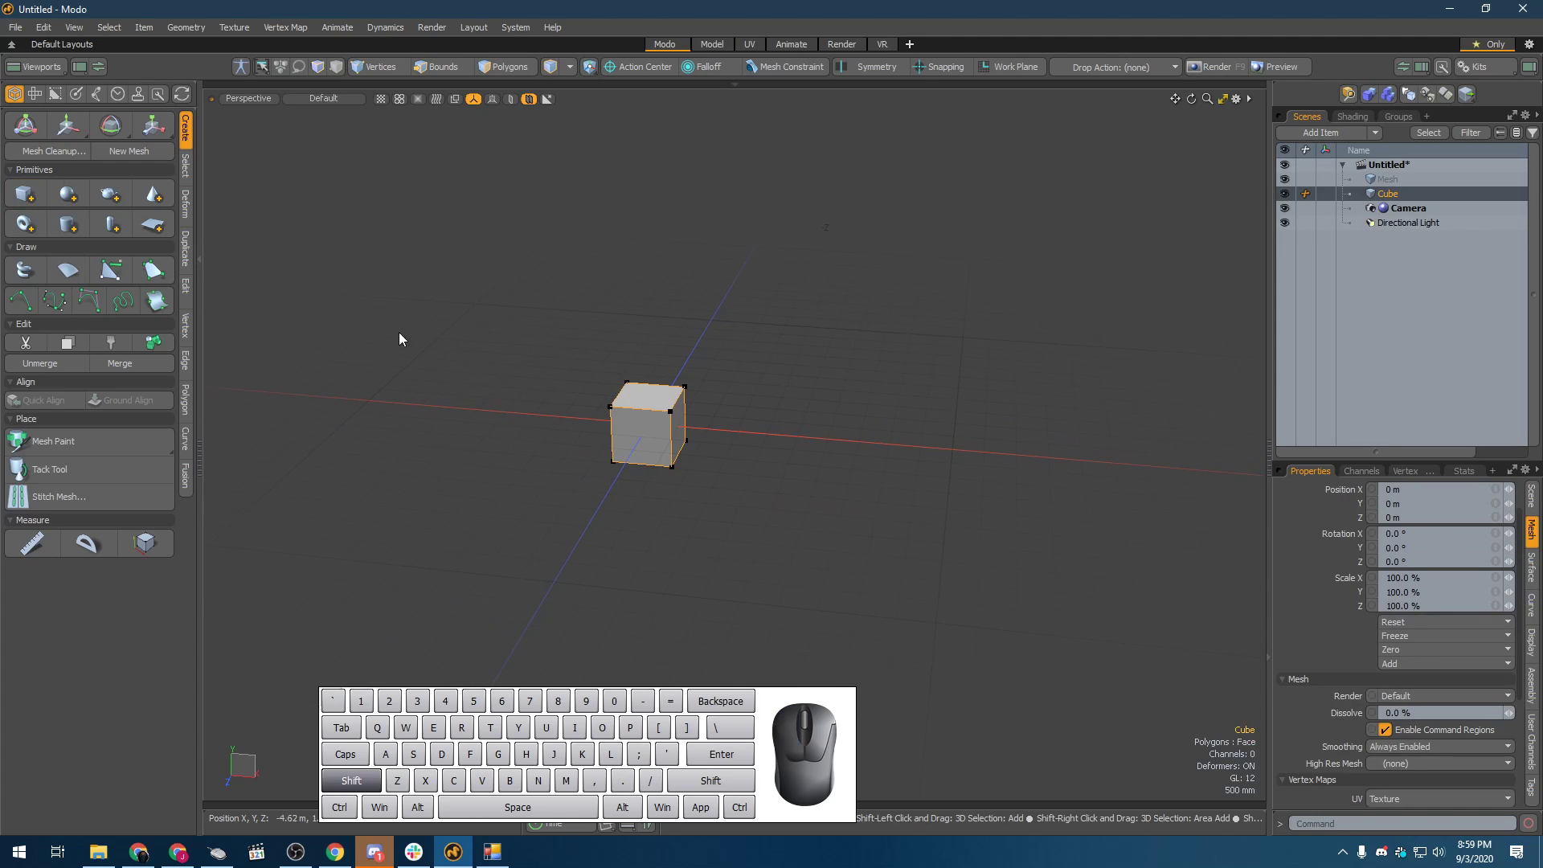
key("shift+a")
key("a")
left_click_drag(765, 378, 778, 450, "alt")
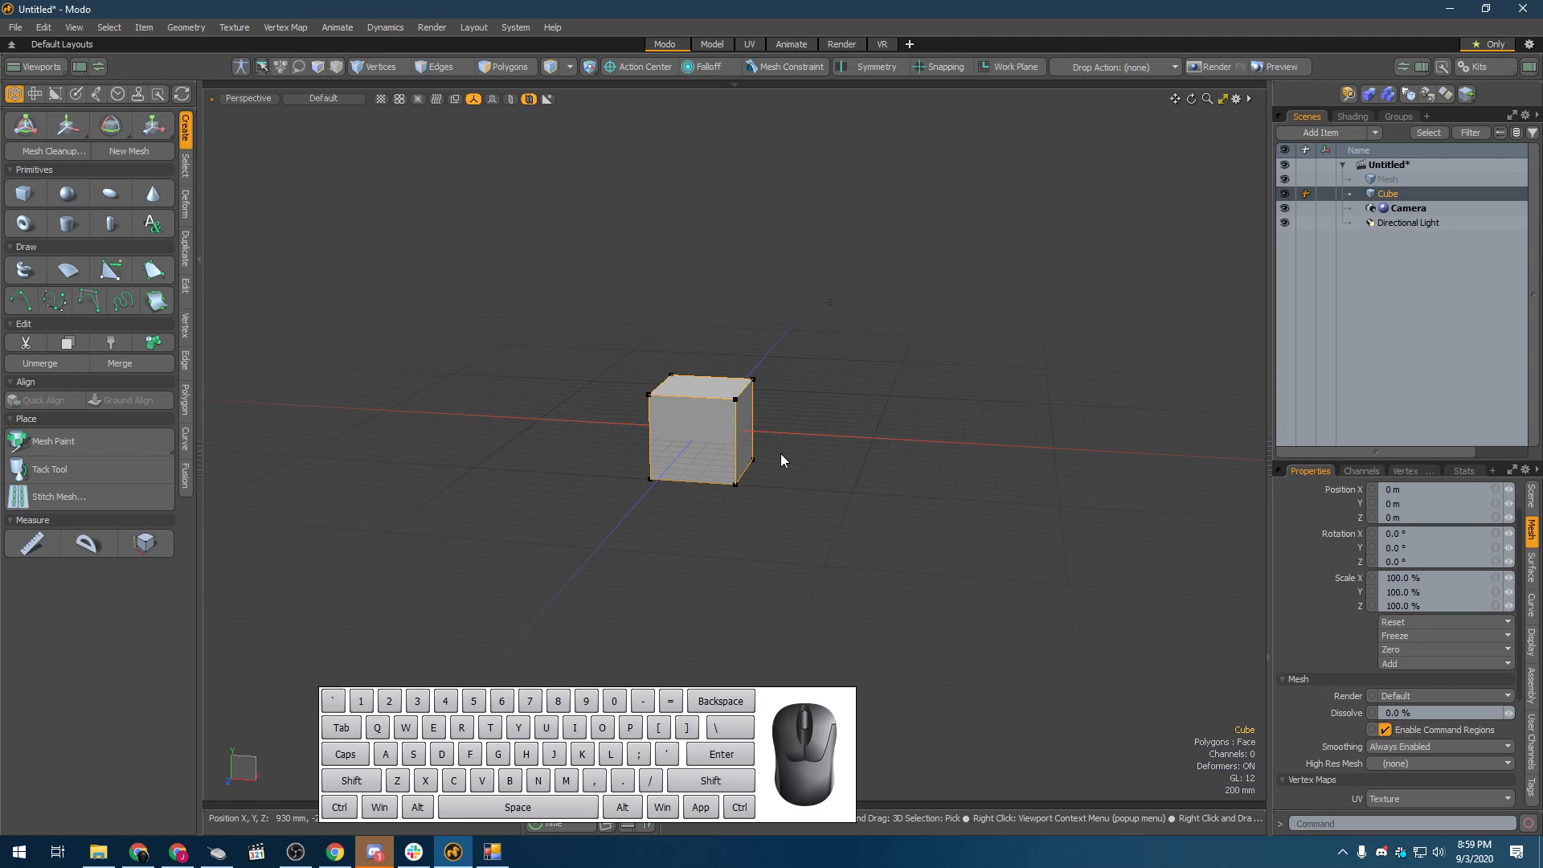
- Duplicate the cube and undo the duplication
key("ctrl")
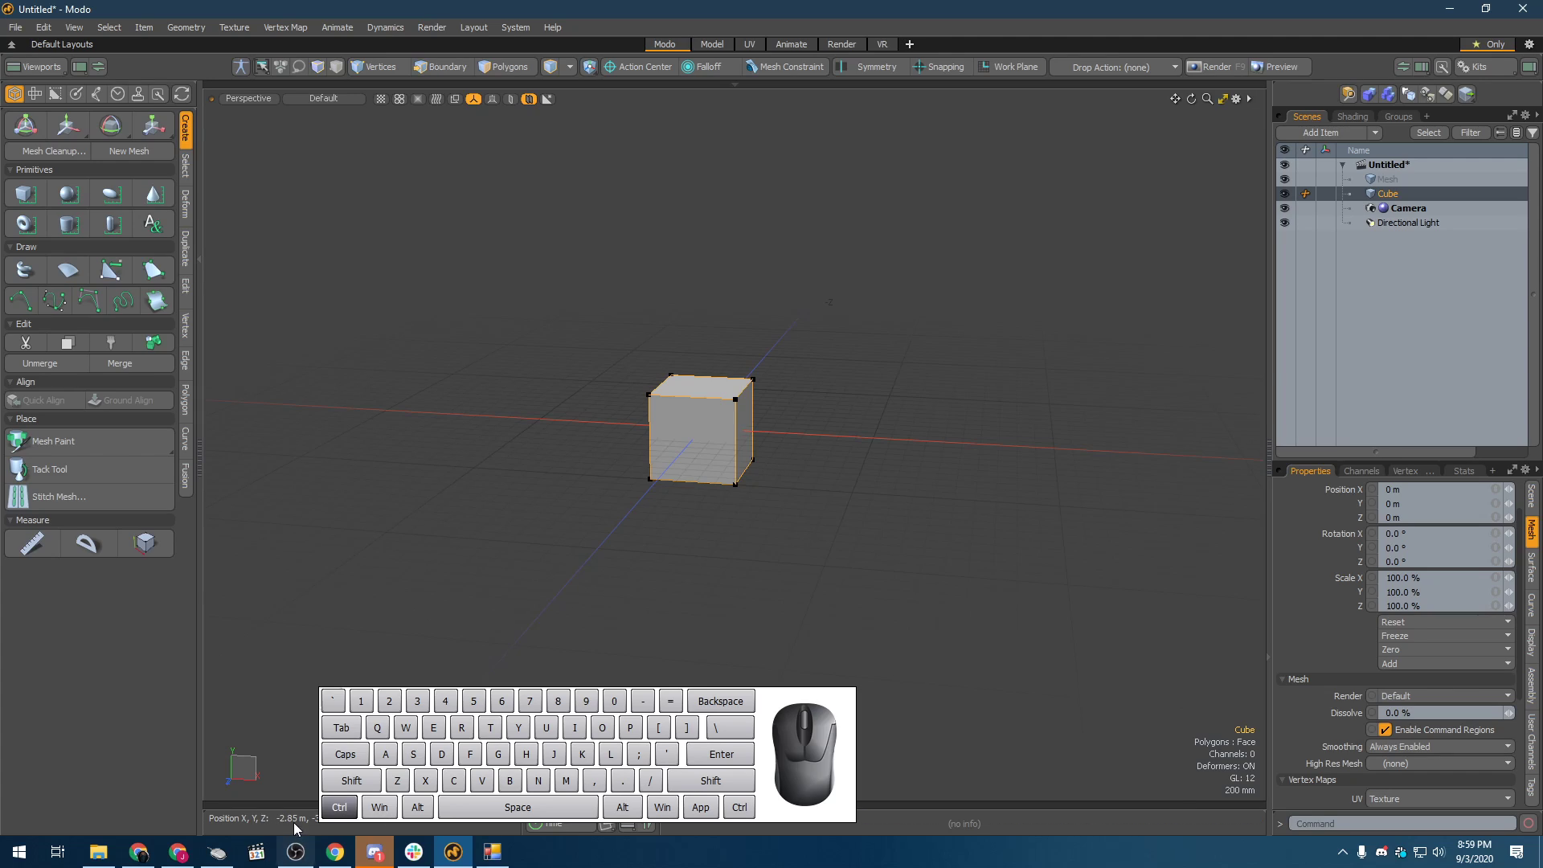
key("ctrl+d")
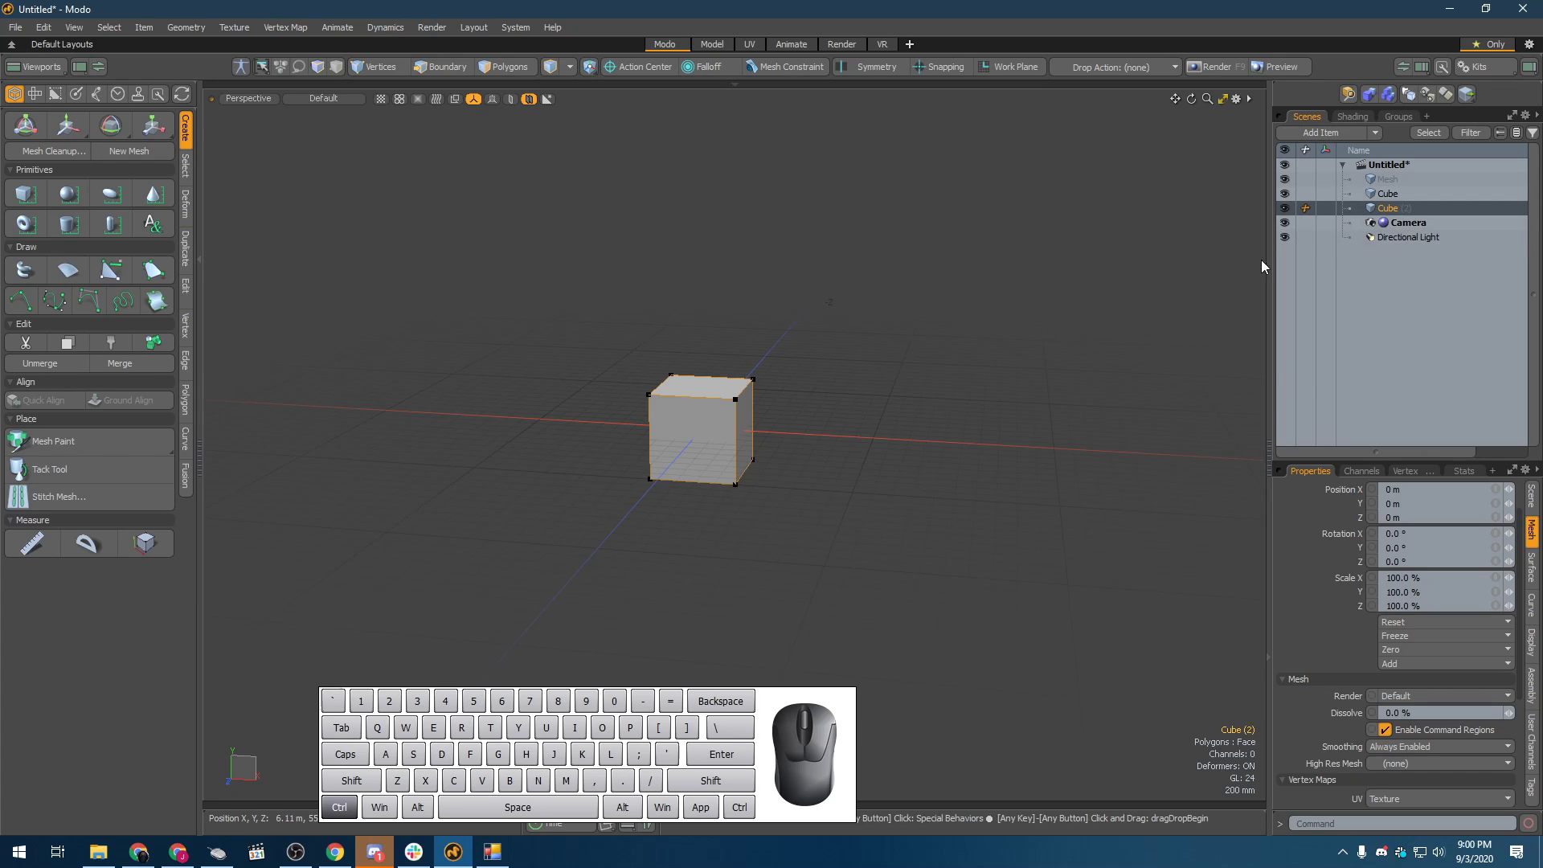
key("ctrl+z")
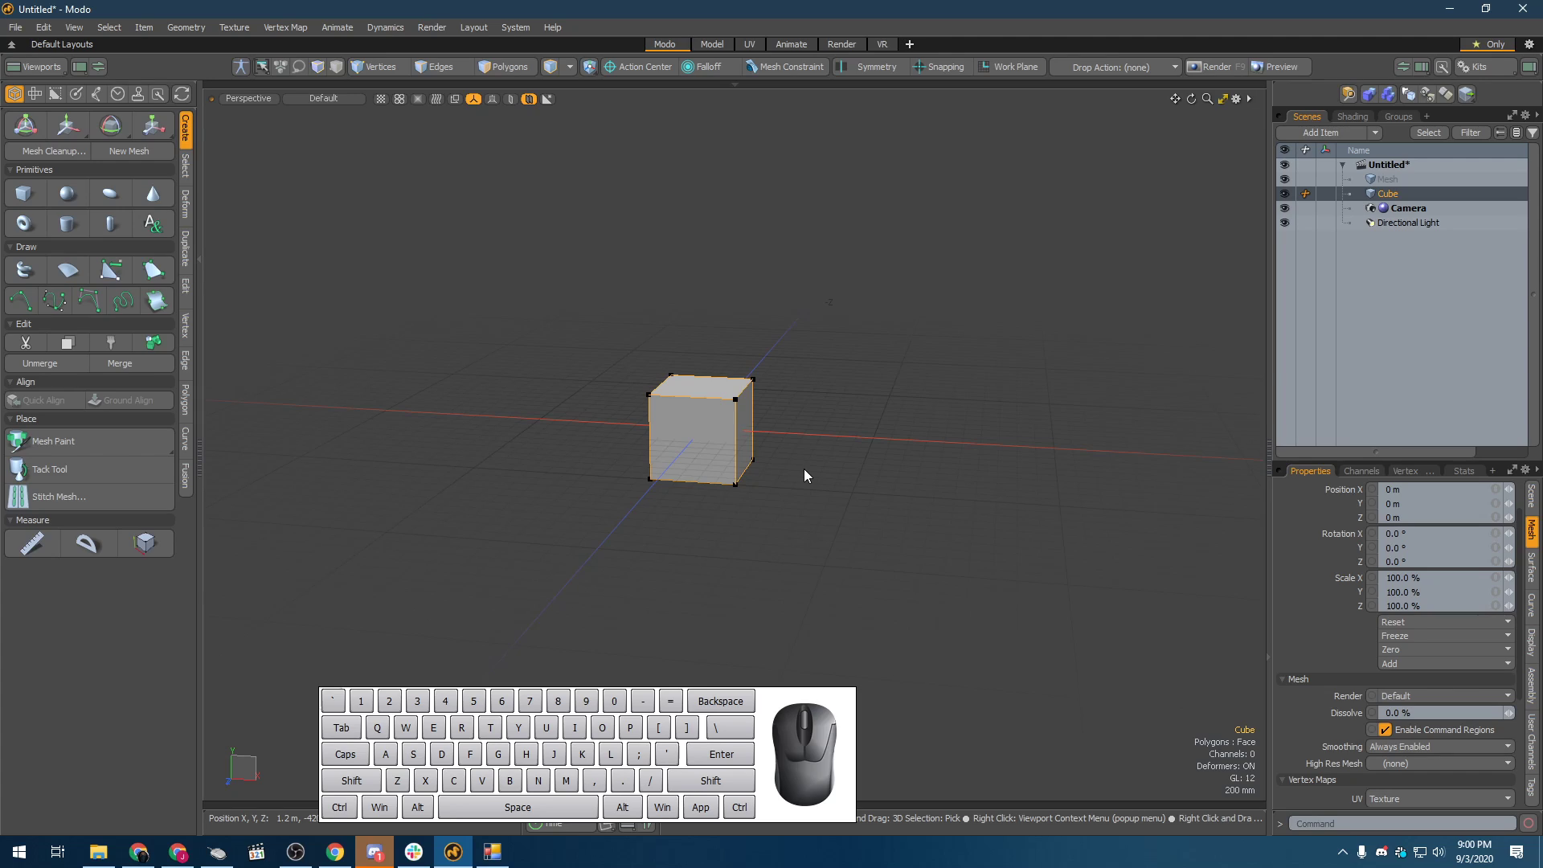
- Scale the cube into a thin, wide slab, about 19% in Y and 1249% in X and Z
key("r")
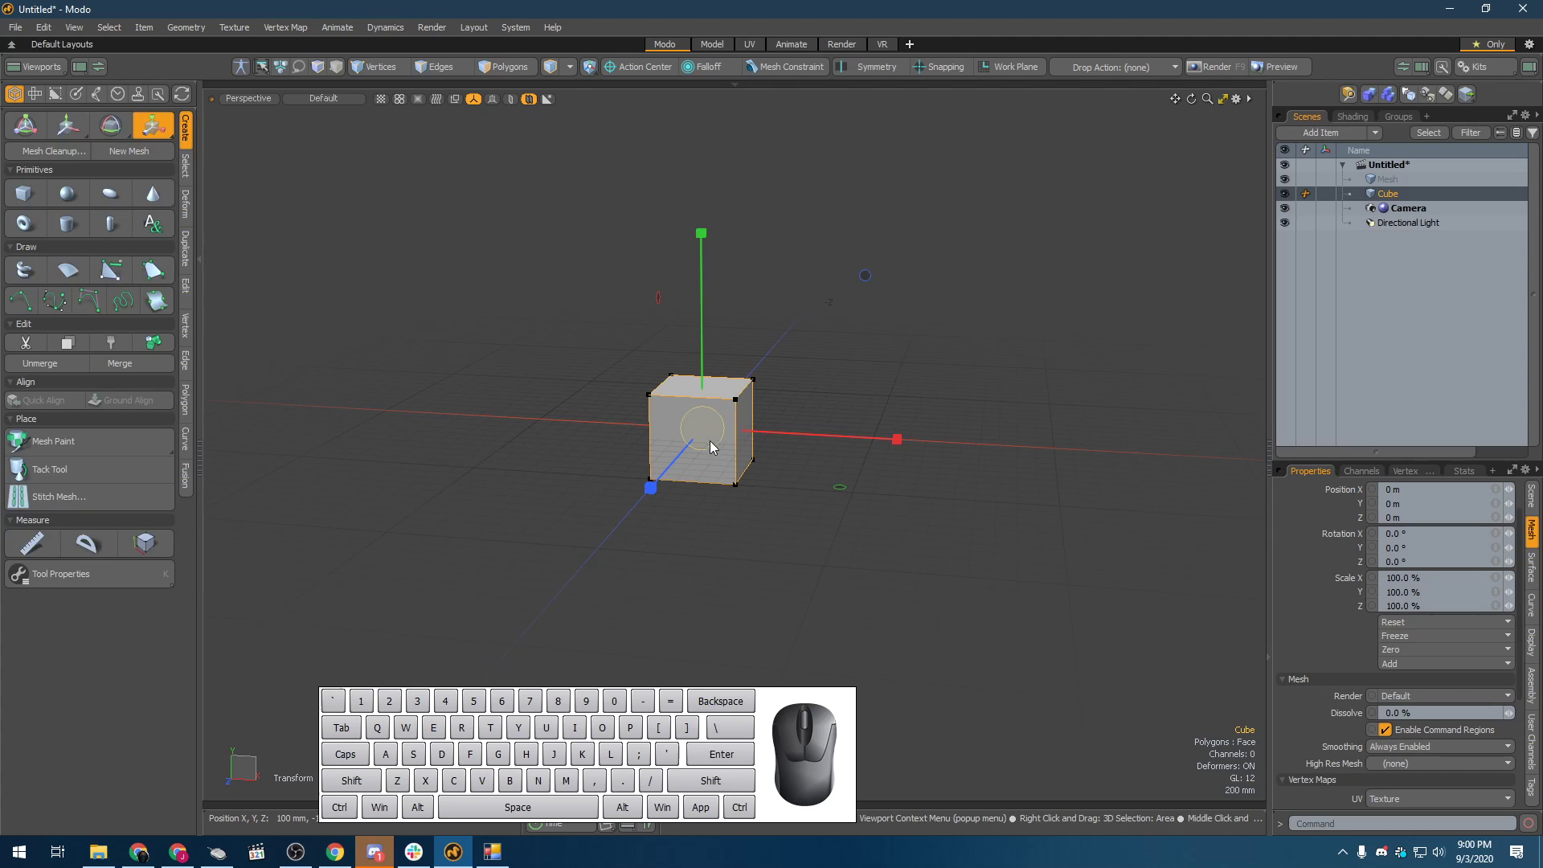
left_click_drag(700, 233, 751, 449)
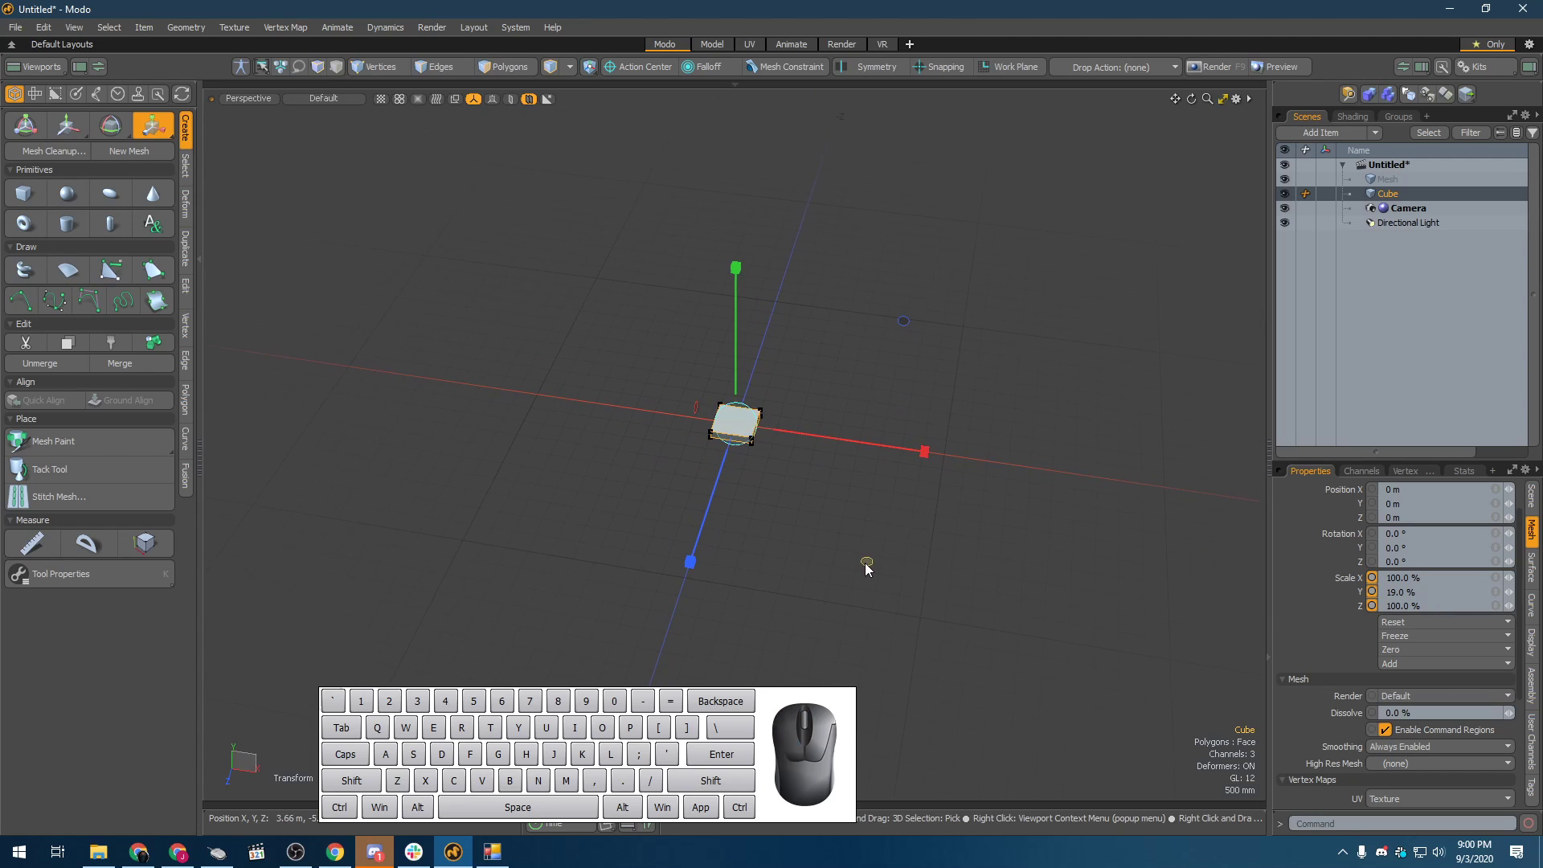
left_click_drag(867, 569, 1173, 768)
key("space")
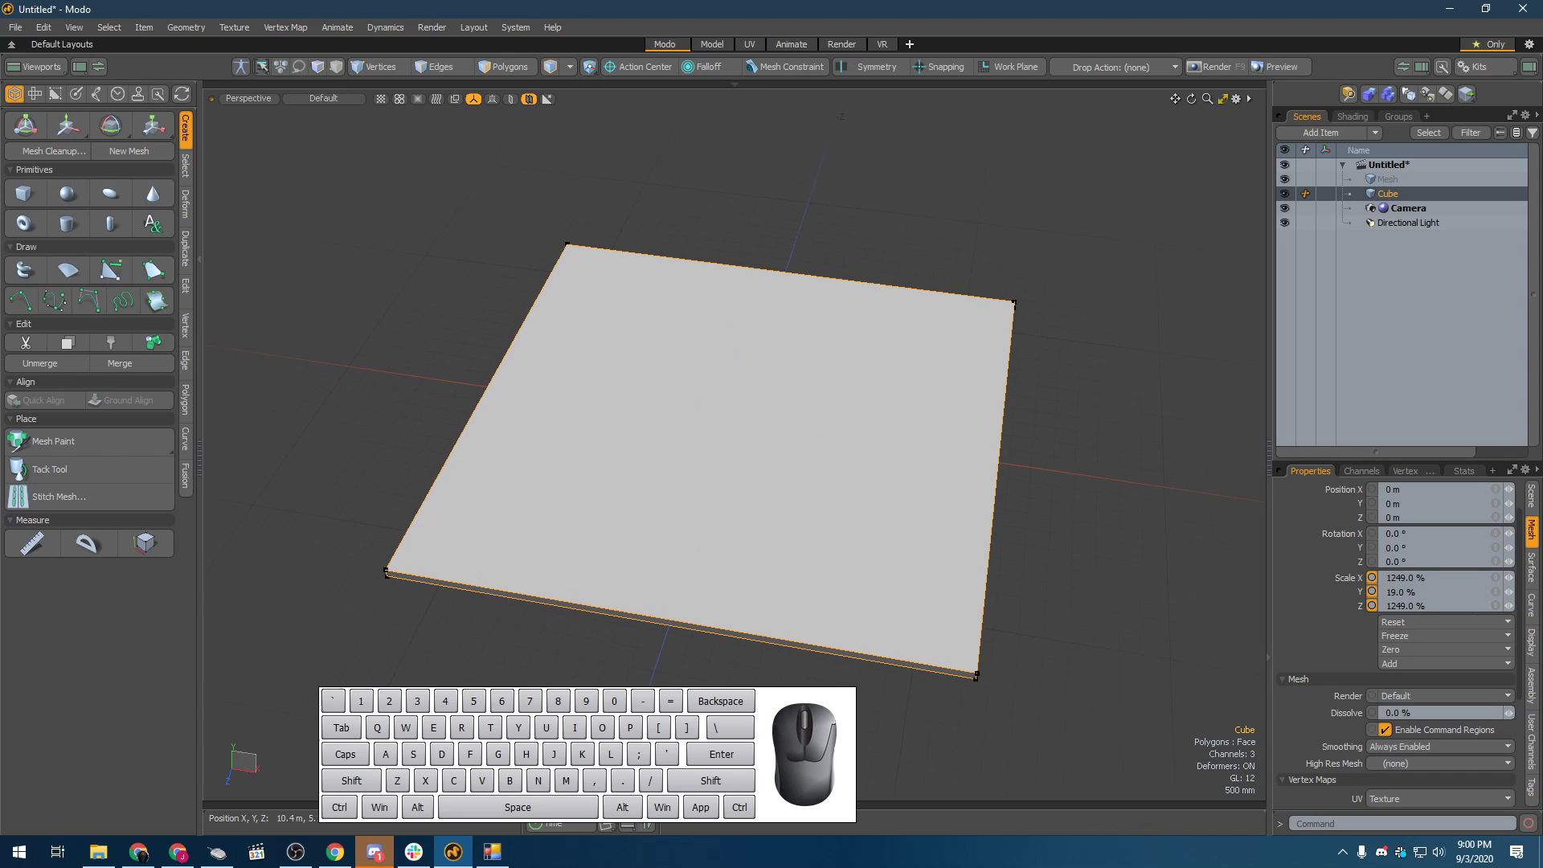
left_click_drag(437, 155, 459, 203, "alt")
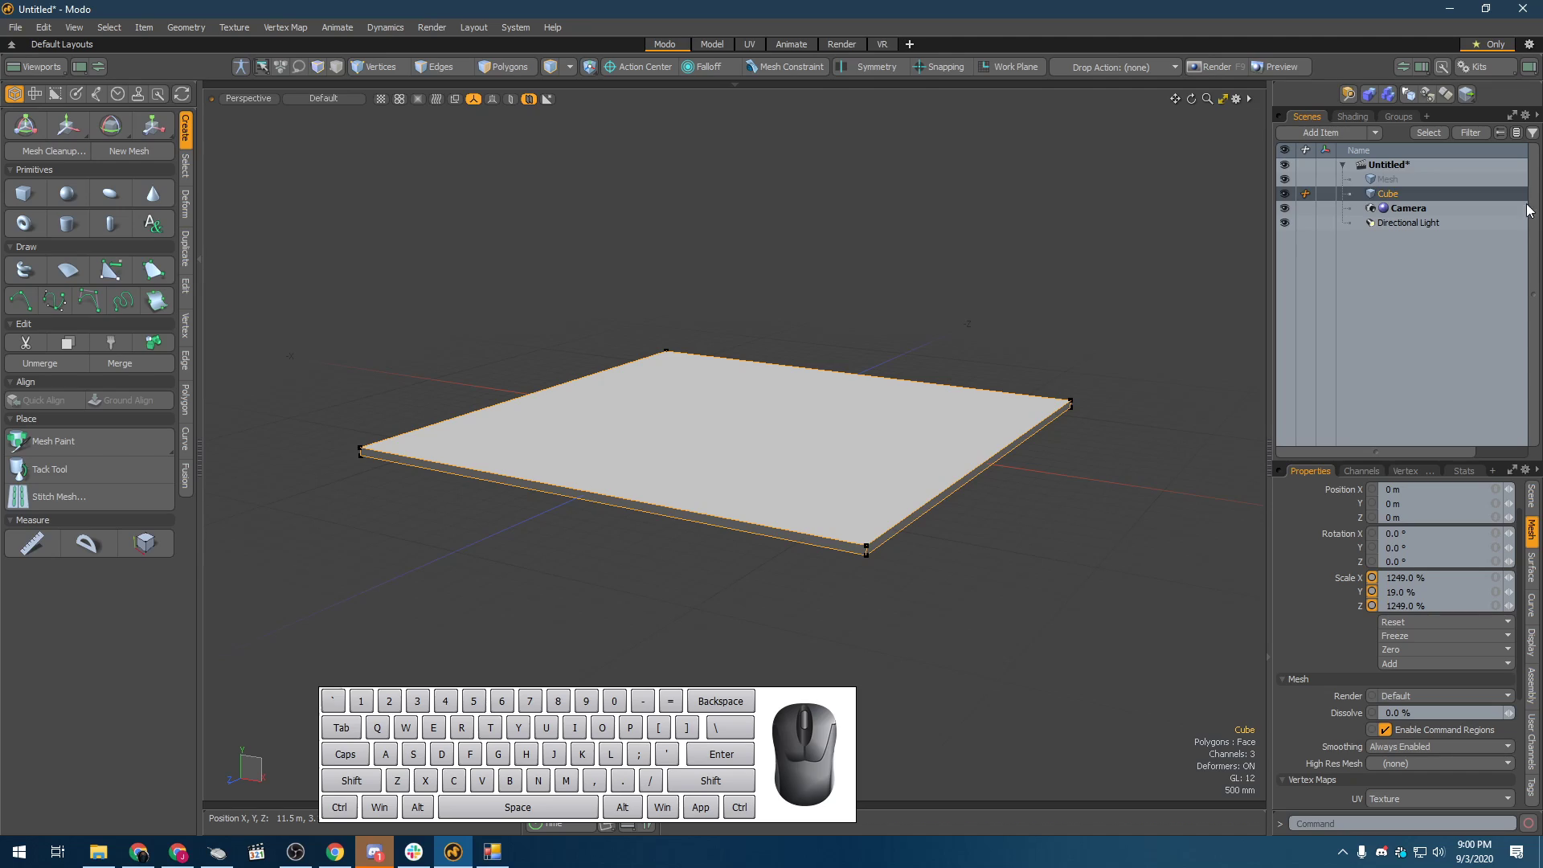
- Rename the flattened cube item as Floor
left_click(1388, 202)
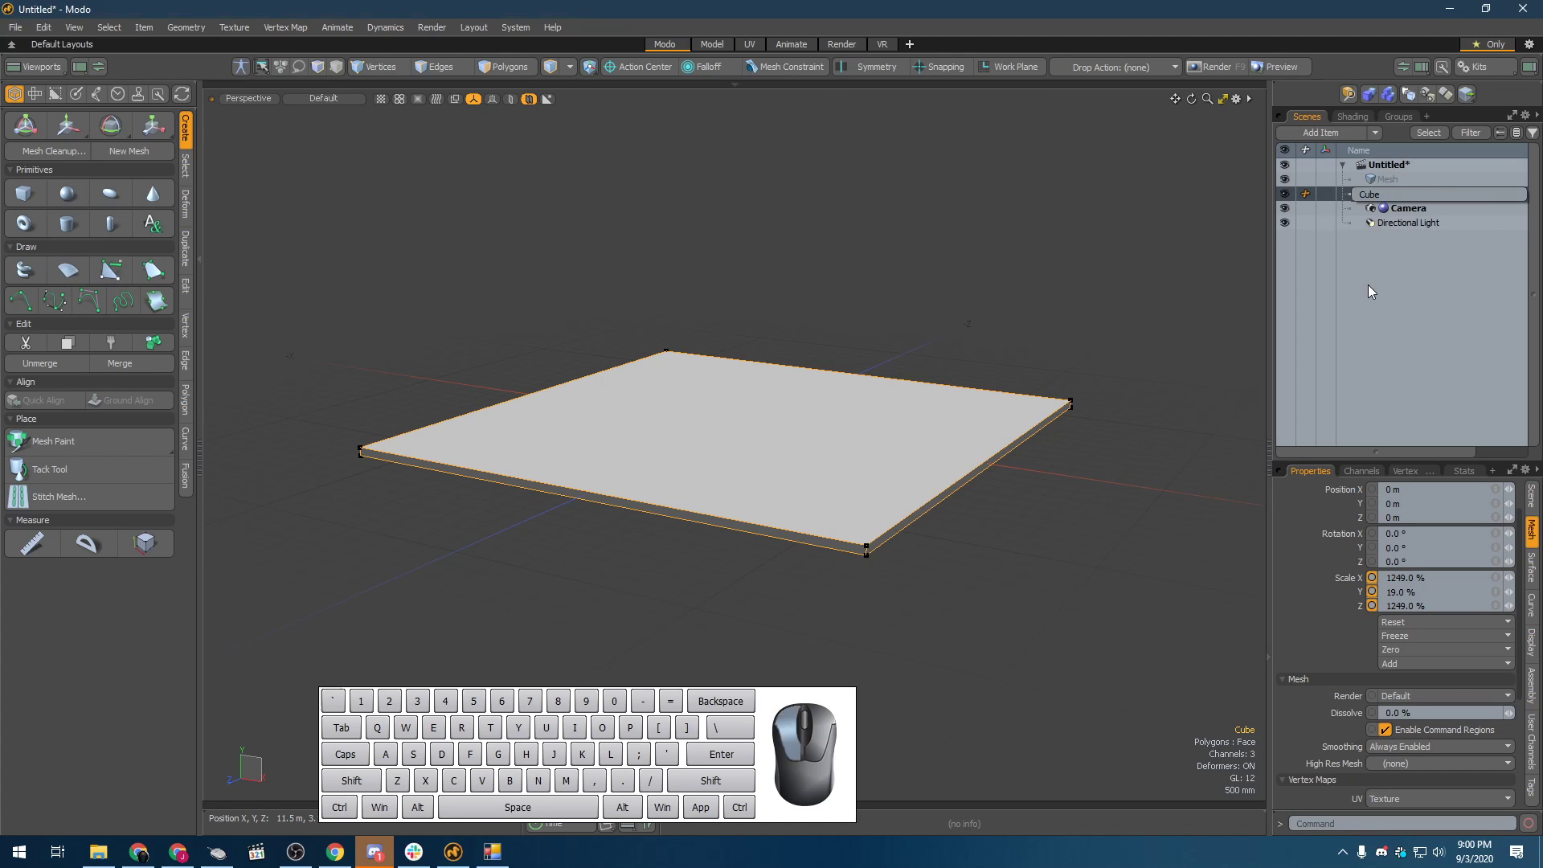
right_click(1403, 201)
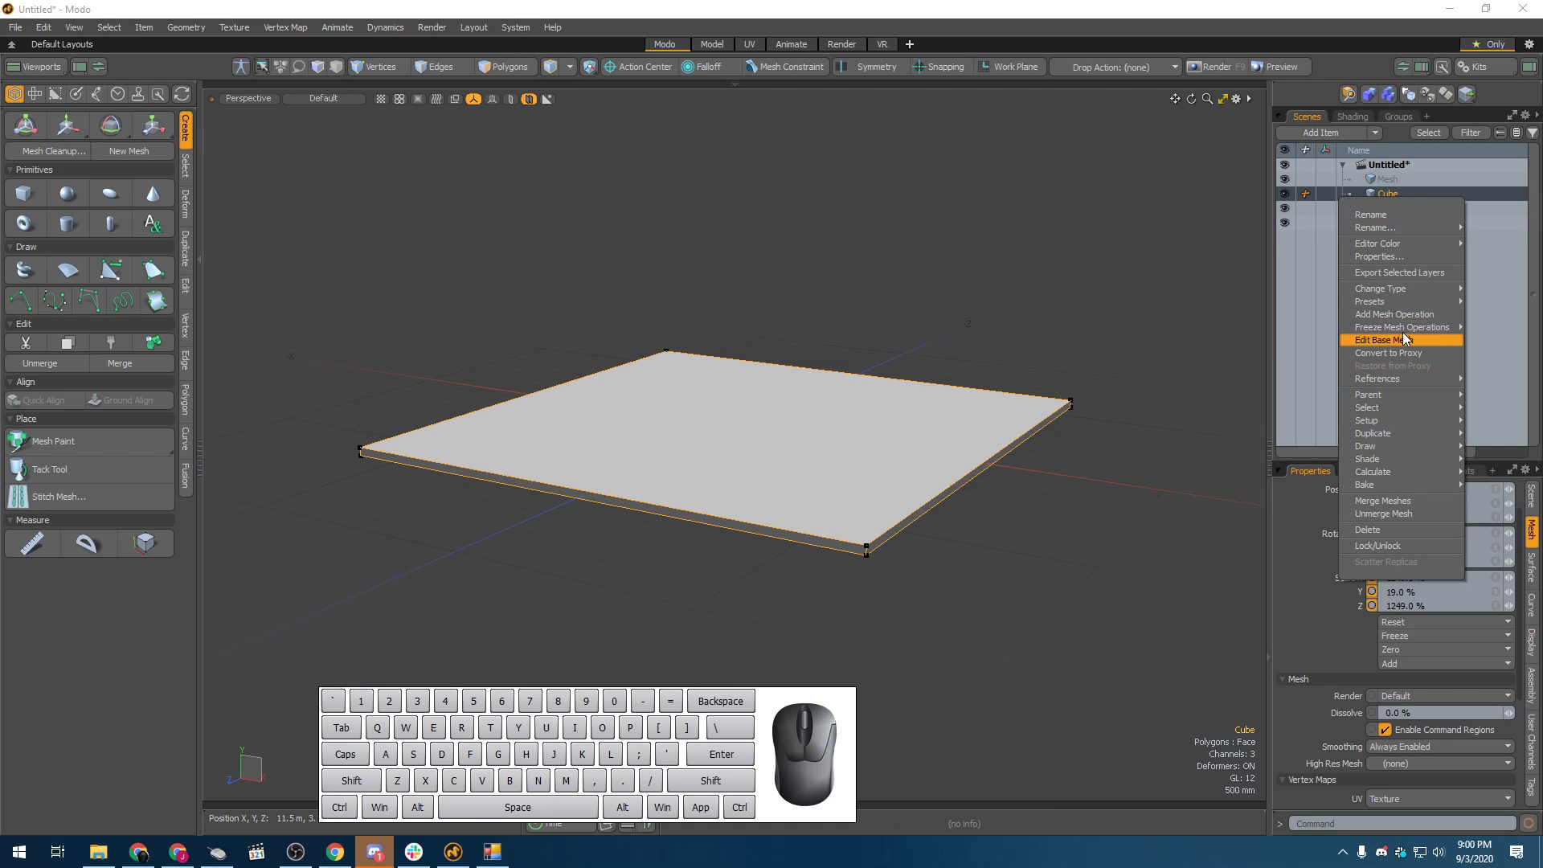
left_click(1390, 215)
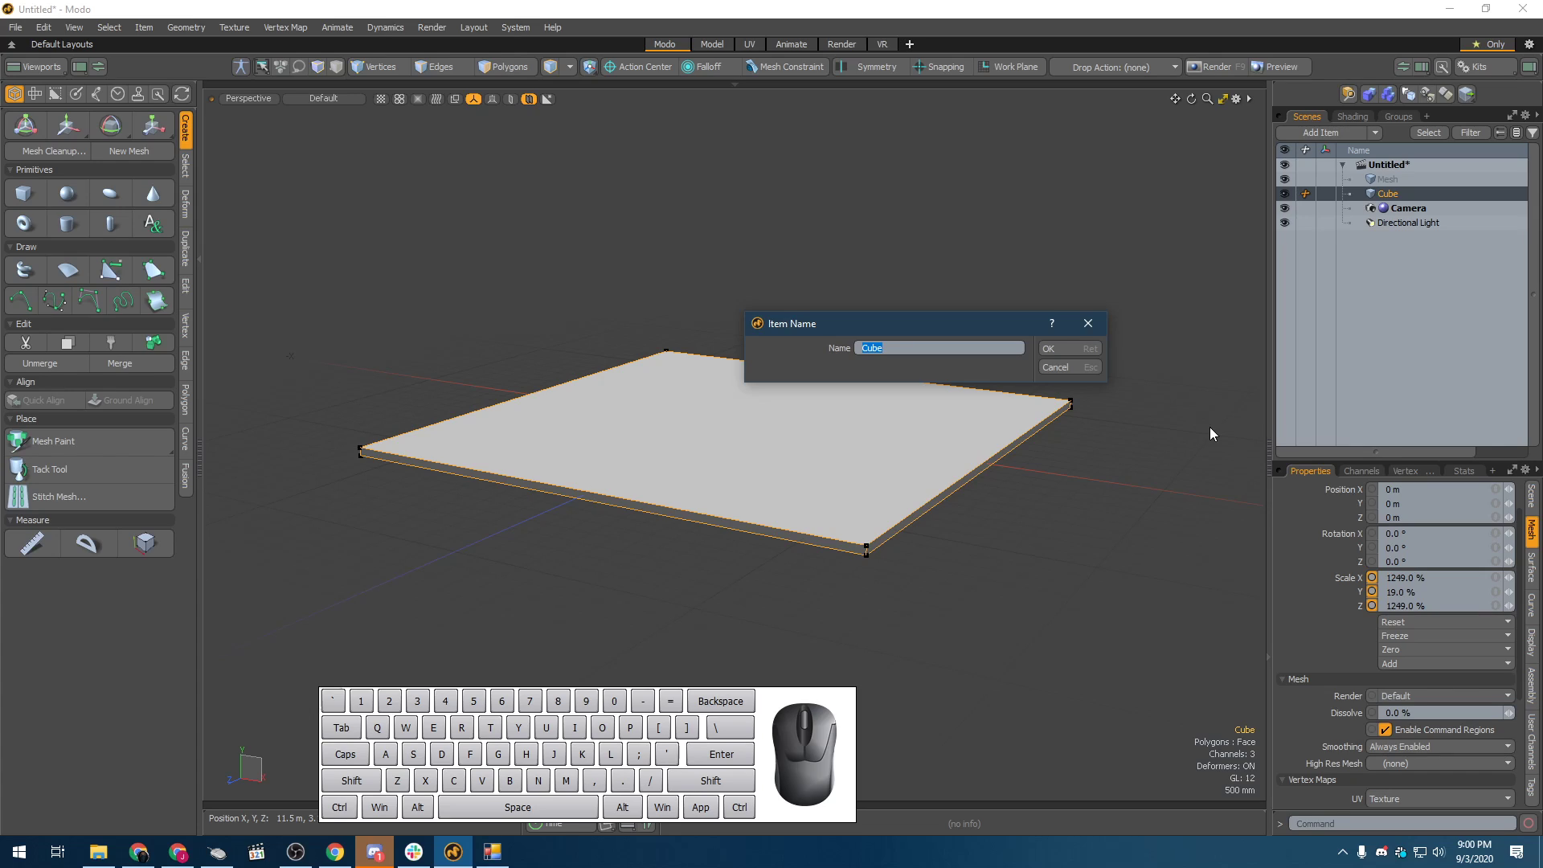
type("Floor")
key("Return")
- Add a second unit cube at the middle of the floor slab
left_click_drag(323, 423, 350, 459, "alt")
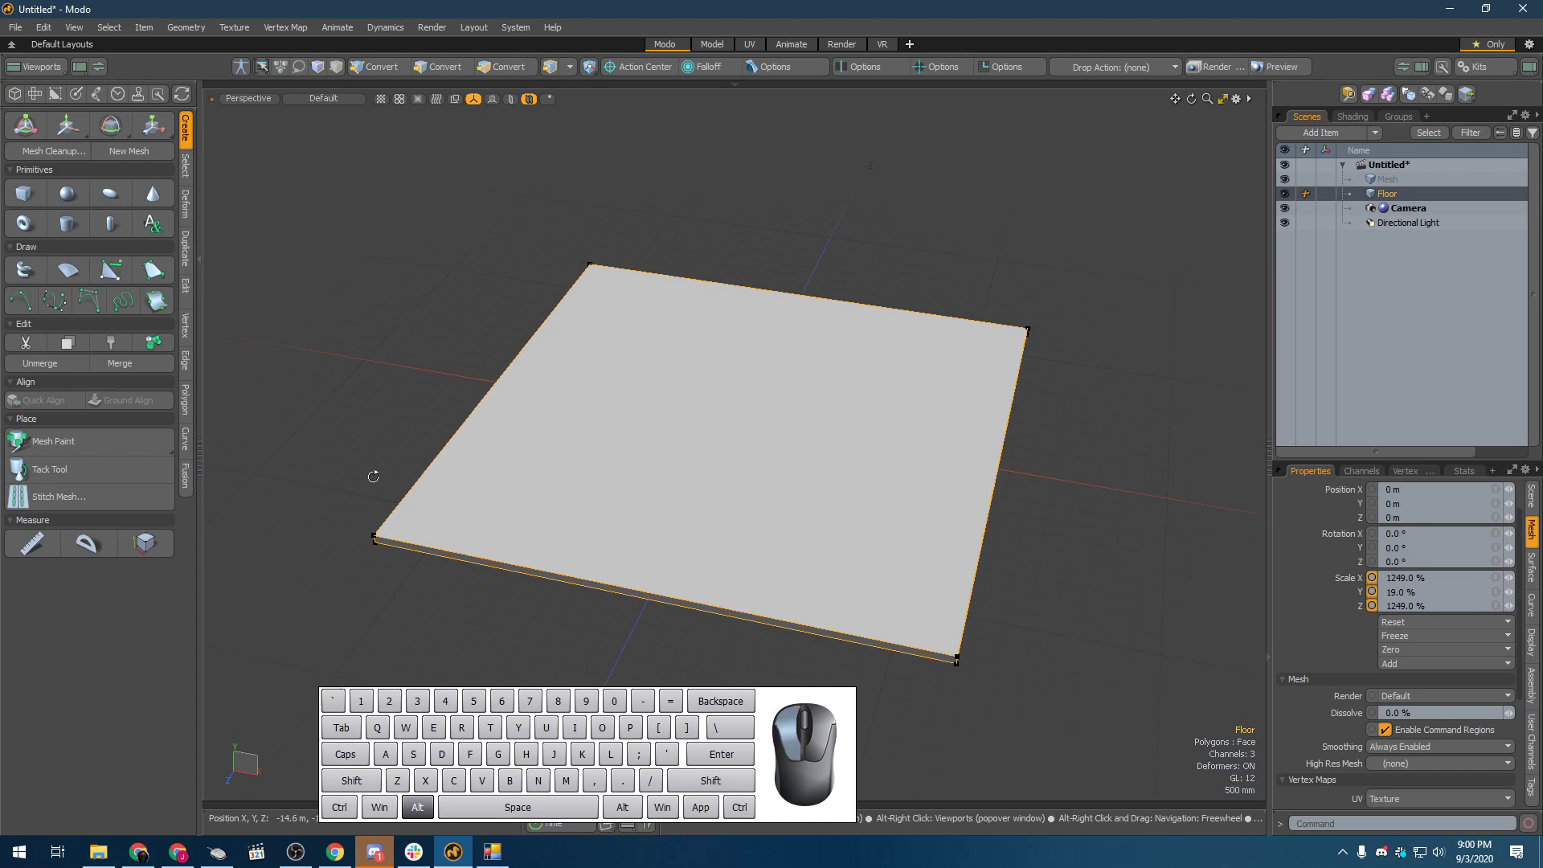
left_click(37, 196, "shift")
scroll(764, 422, "up", 2)
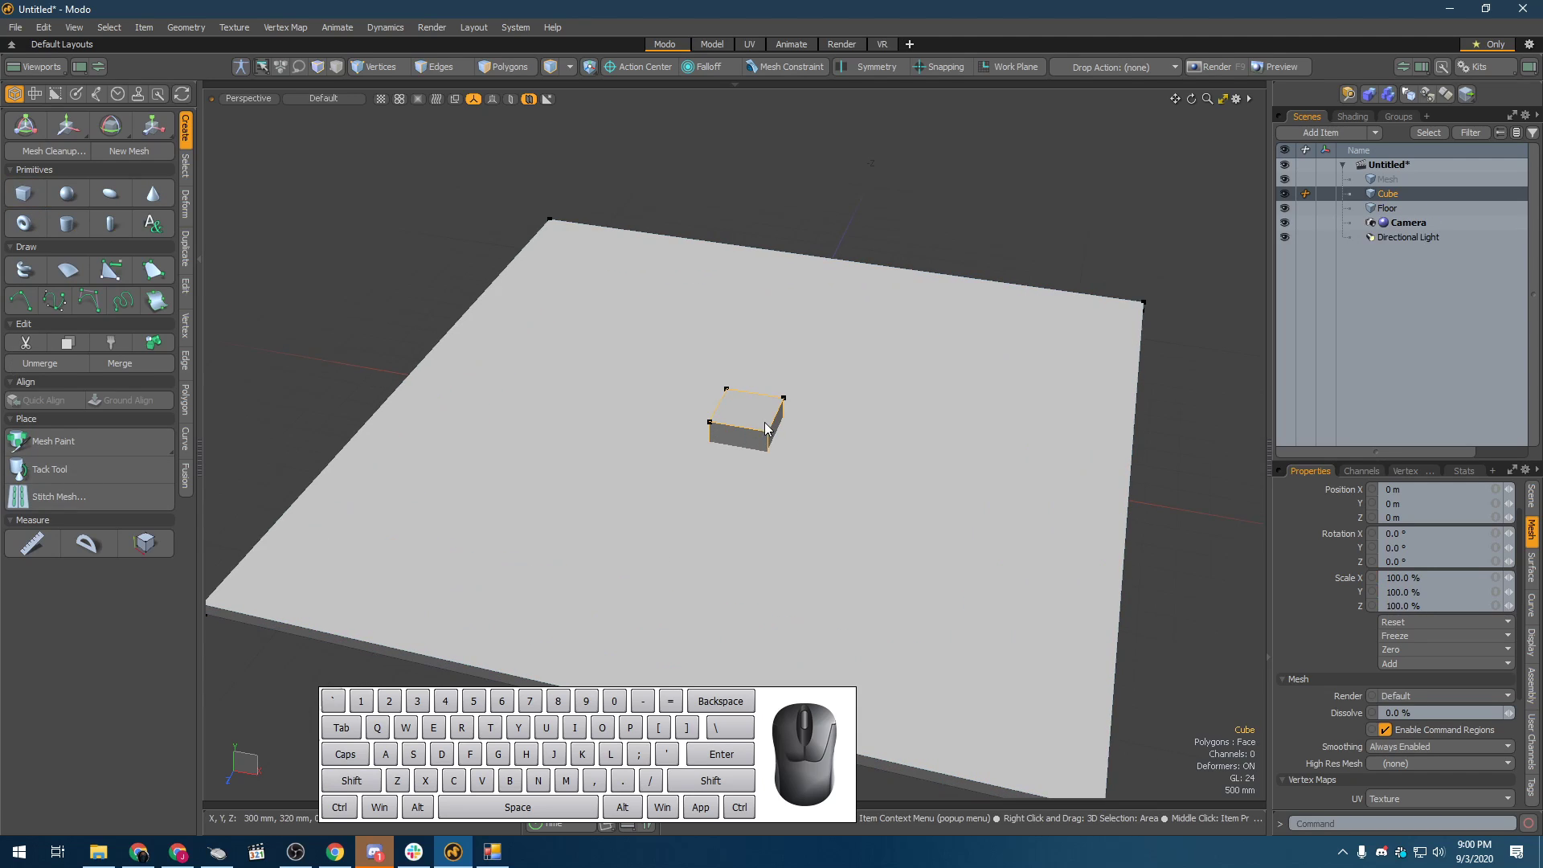
- Move the new cube to the floor's edge and raise it, to about Y 700 mm and Z -6.25 m
scroll(764, 424, "down", 3)
left_click_drag(851, 334, 649, 411, "alt")
key("y")
left_click_drag(668, 443, 863, 421)
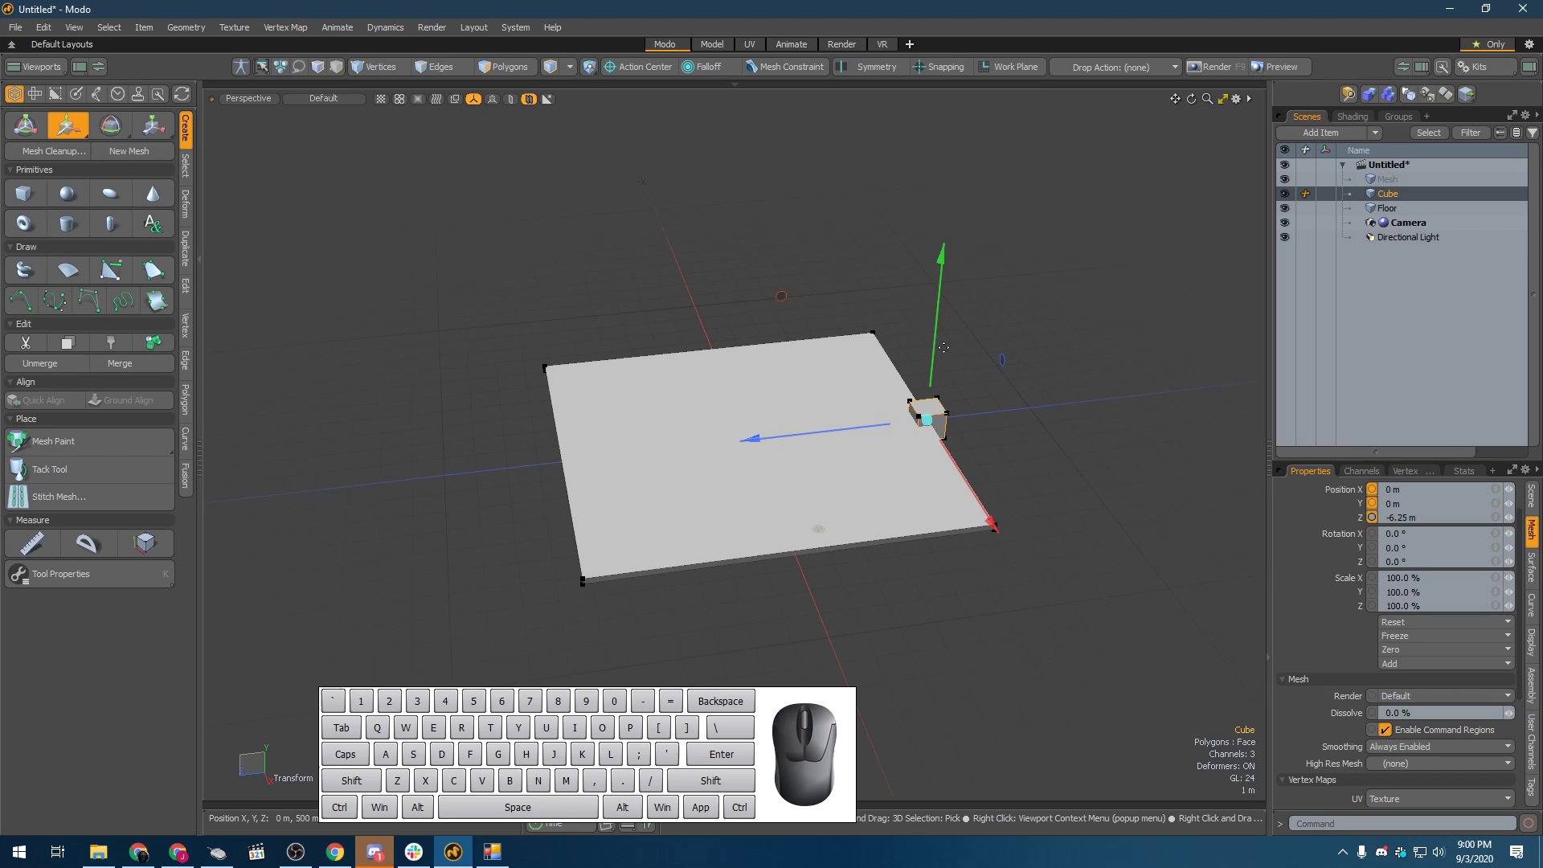
left_click_drag(944, 347, 942, 325)
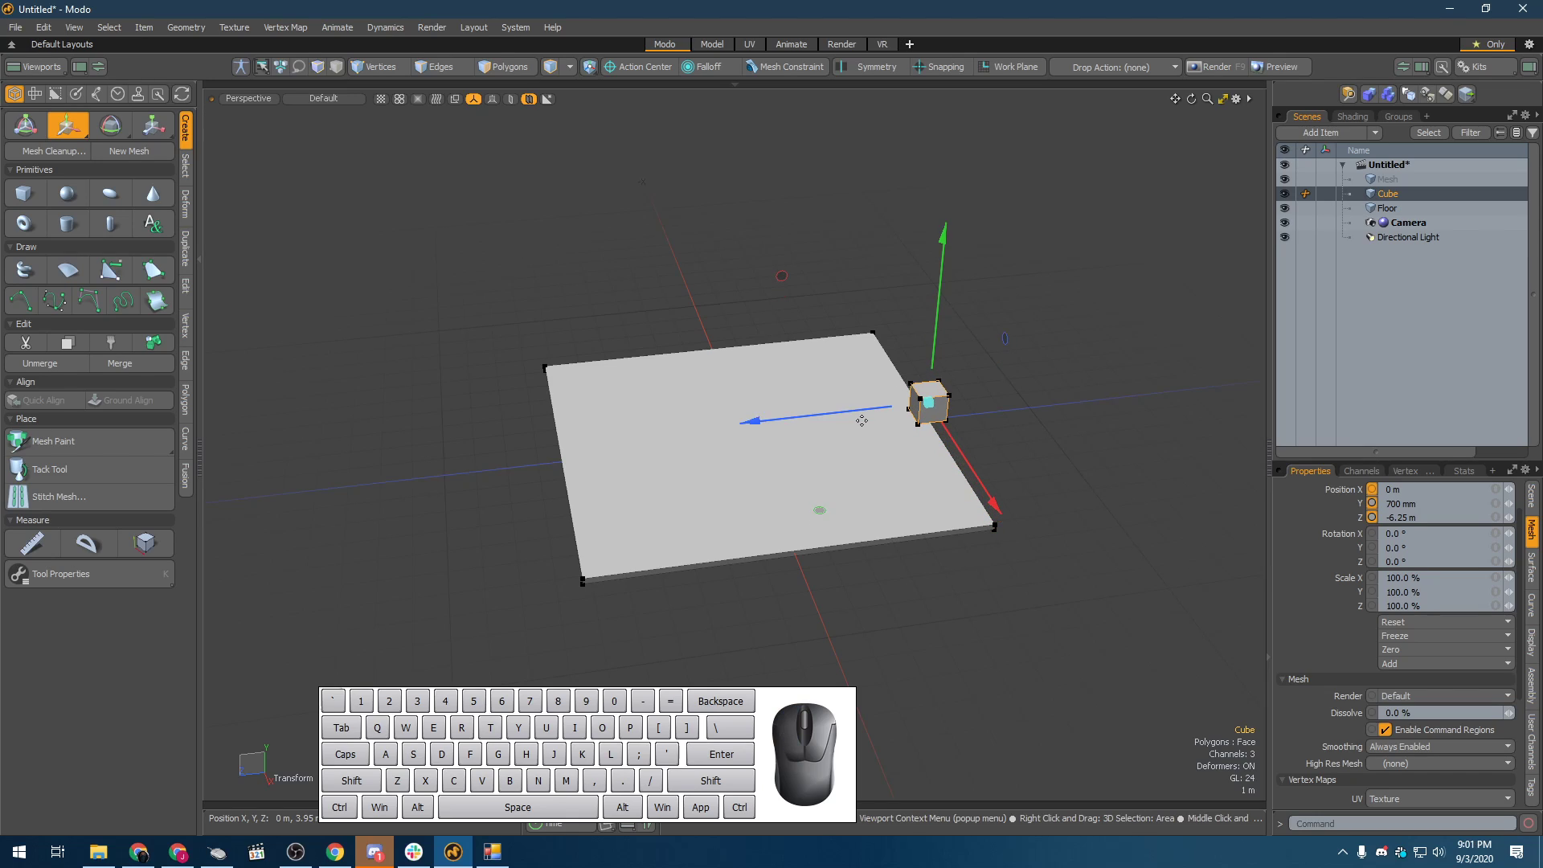
- In the four-view layout, rest the cube on the floor just inside its edge, at about Y 590 mm and Z -5.74 m
key("ctrl+space")
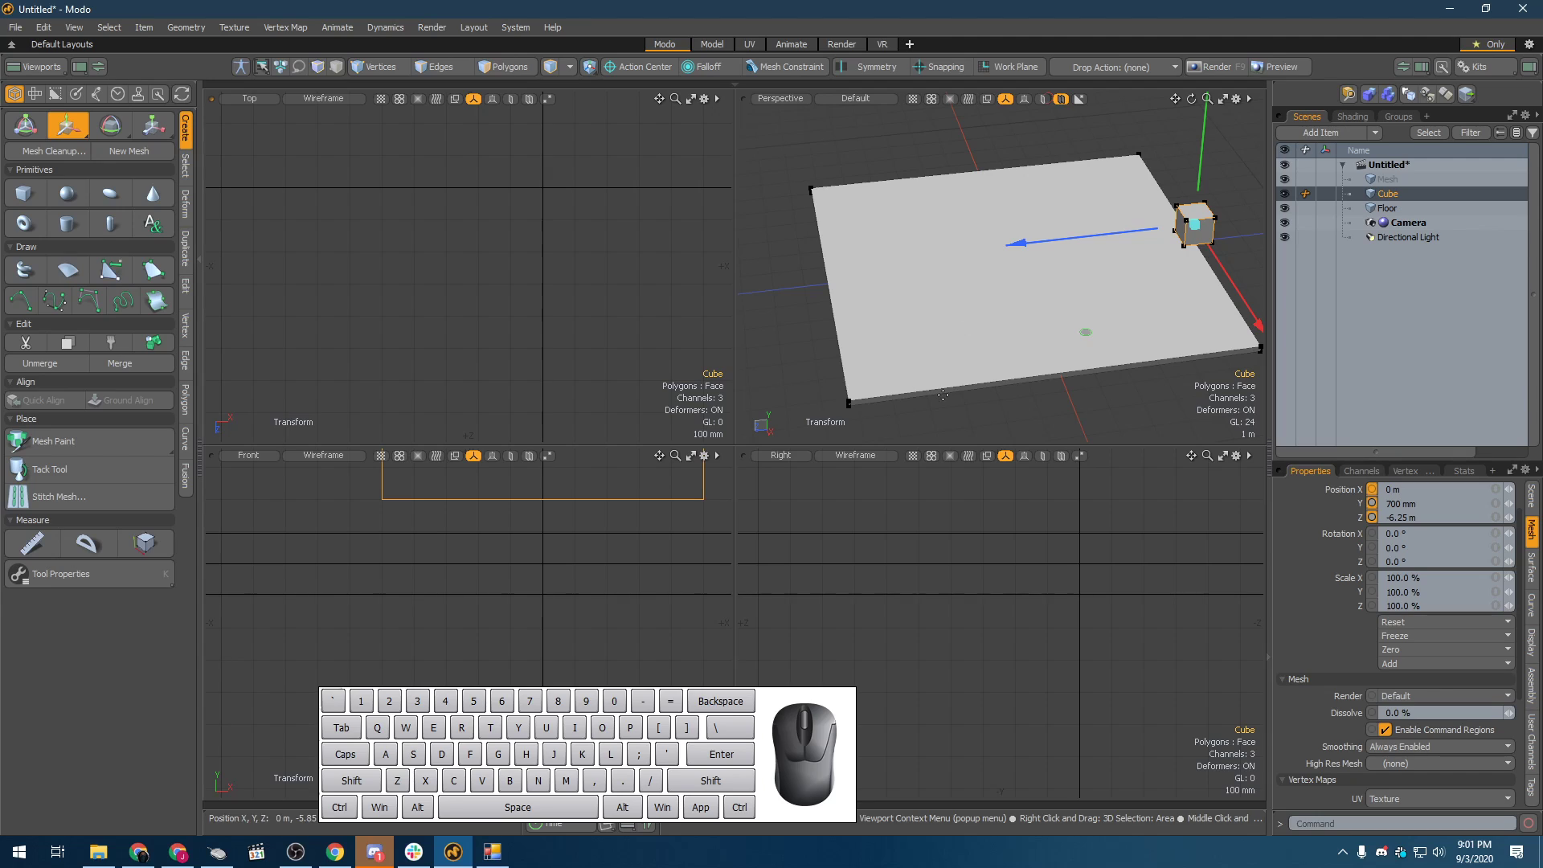
left_click_drag(890, 527, 890, 530, "alt")
scroll(812, 606, "down", 8)
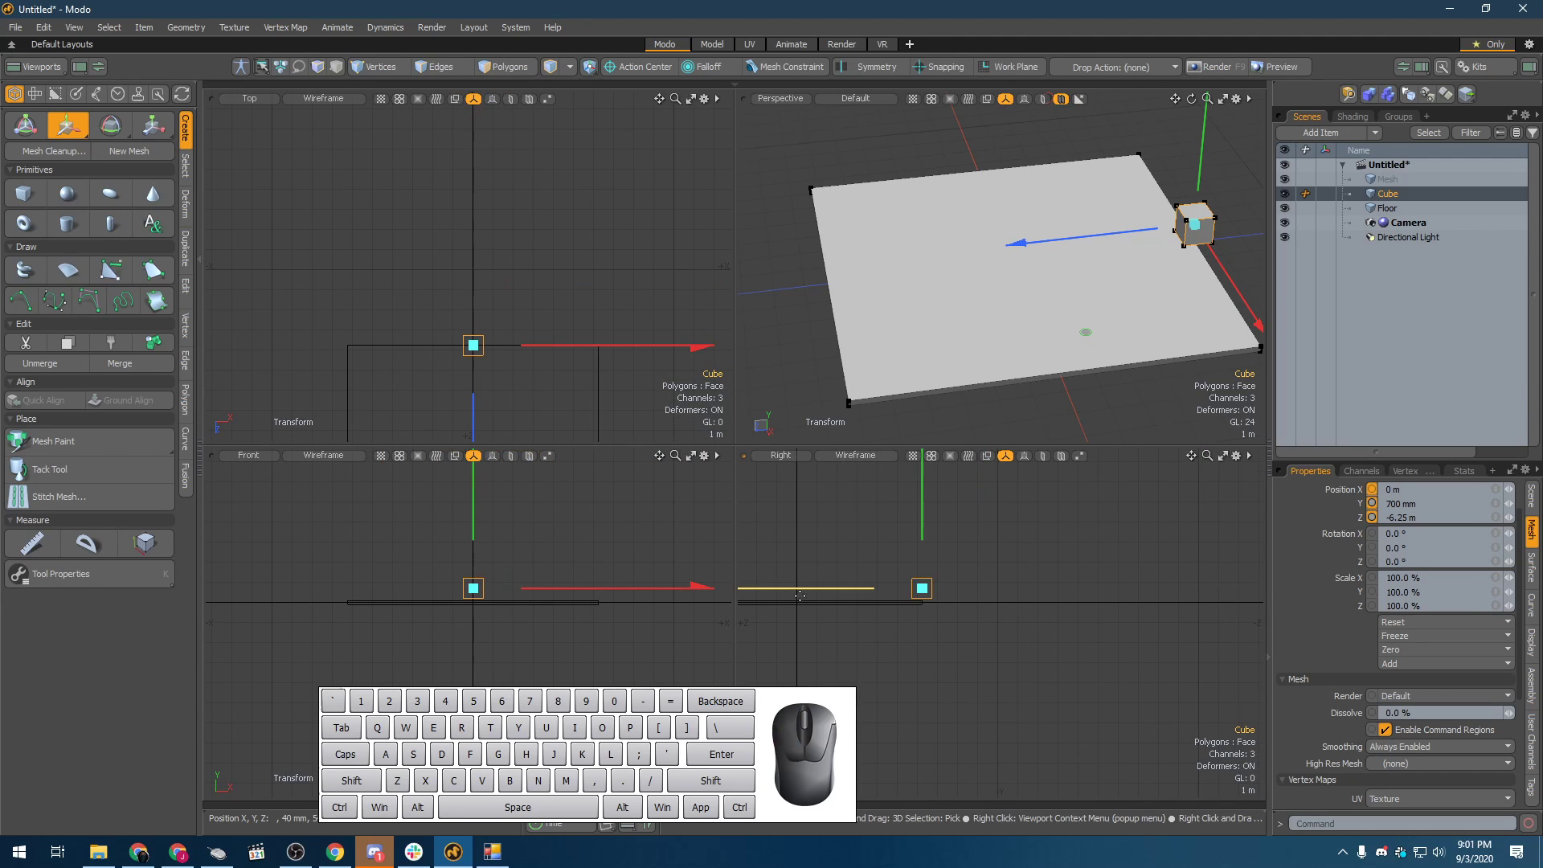
scroll(844, 600, "up", 2)
scroll(1001, 600, "up", 3)
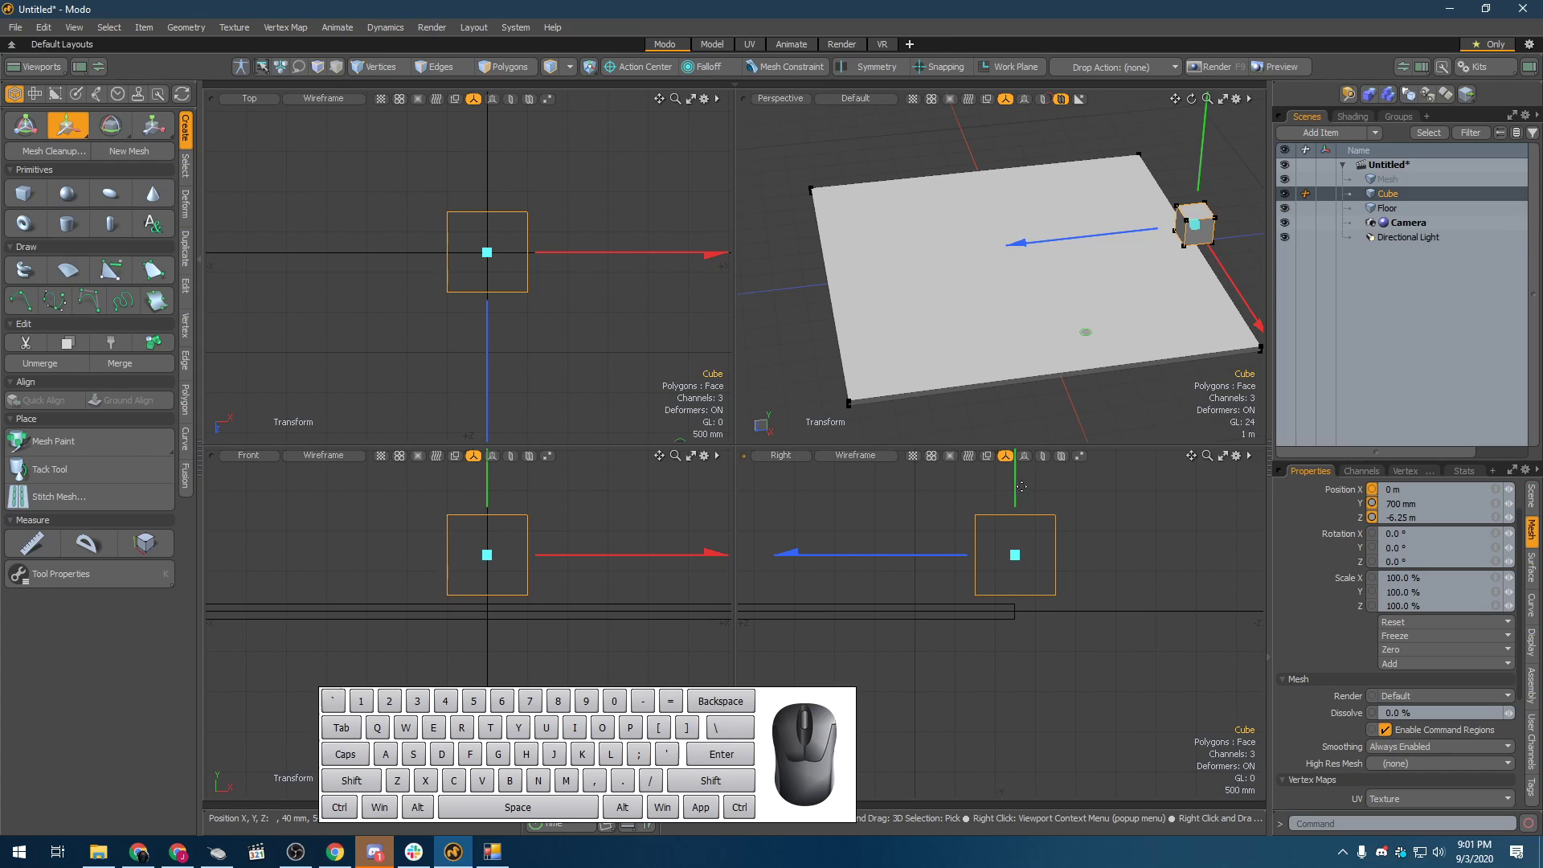
left_click_drag(1021, 486, 1021, 495)
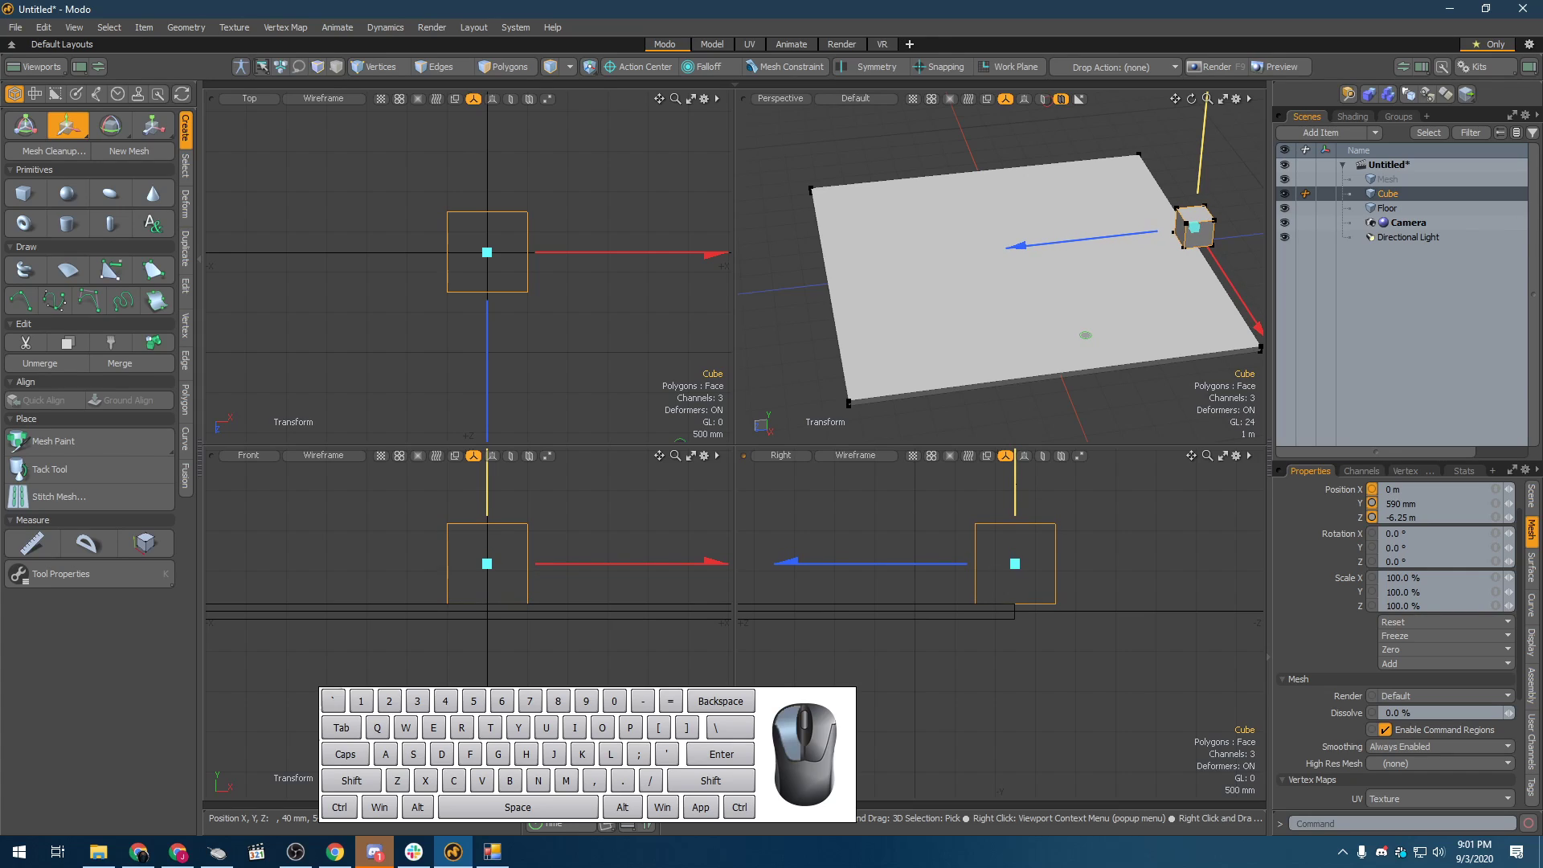
left_click_drag(891, 564, 851, 564)
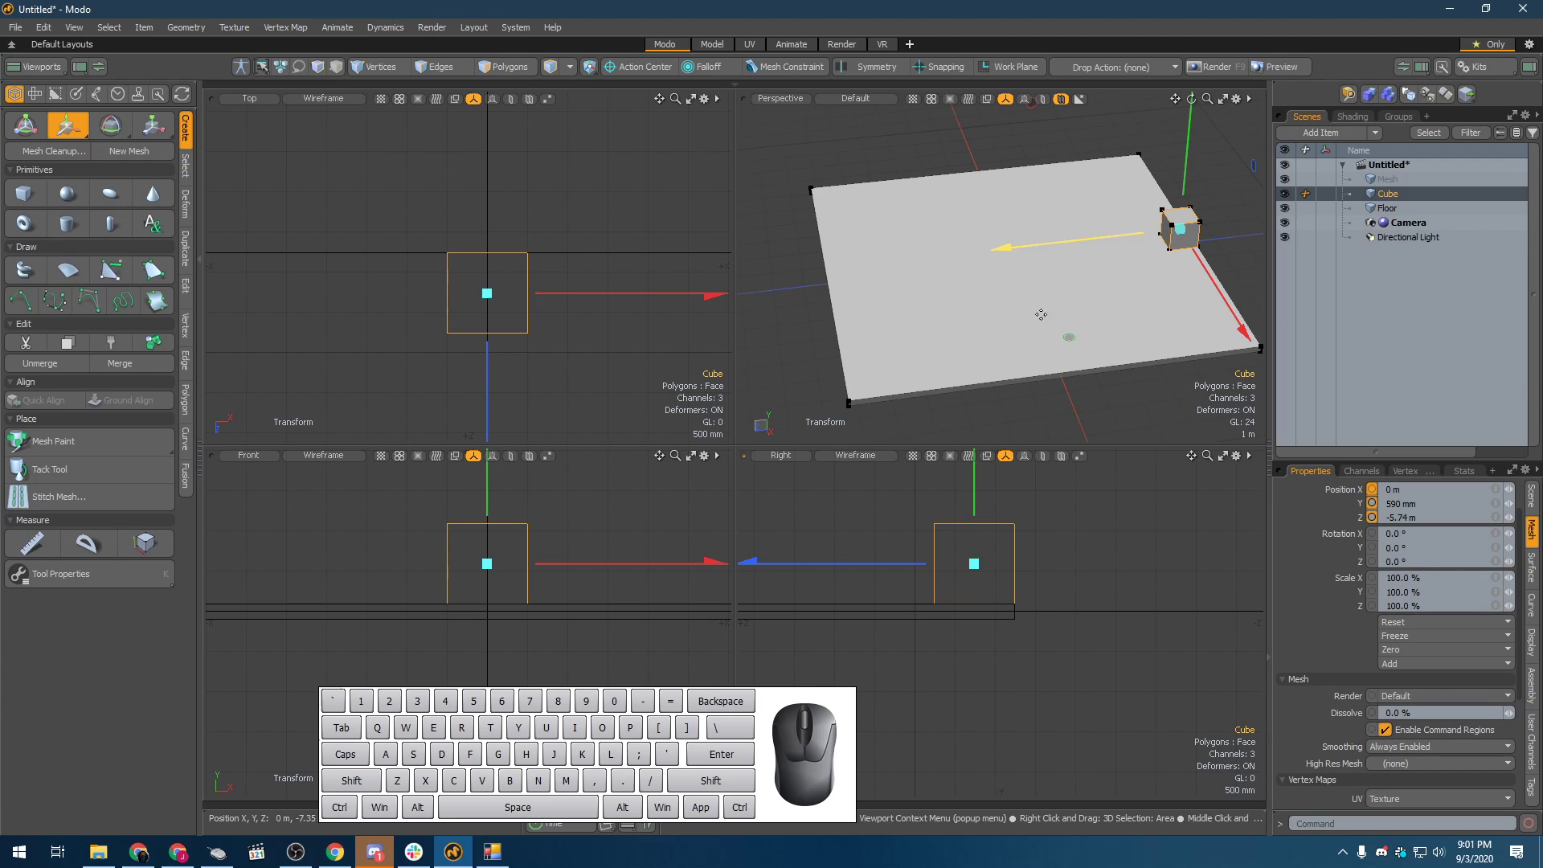
- Scale the cube thinner along Z to about 33.5%
scroll(587, 552, "down", 3)
left_click_drag(586, 552, 488, 626, "alt+shift")
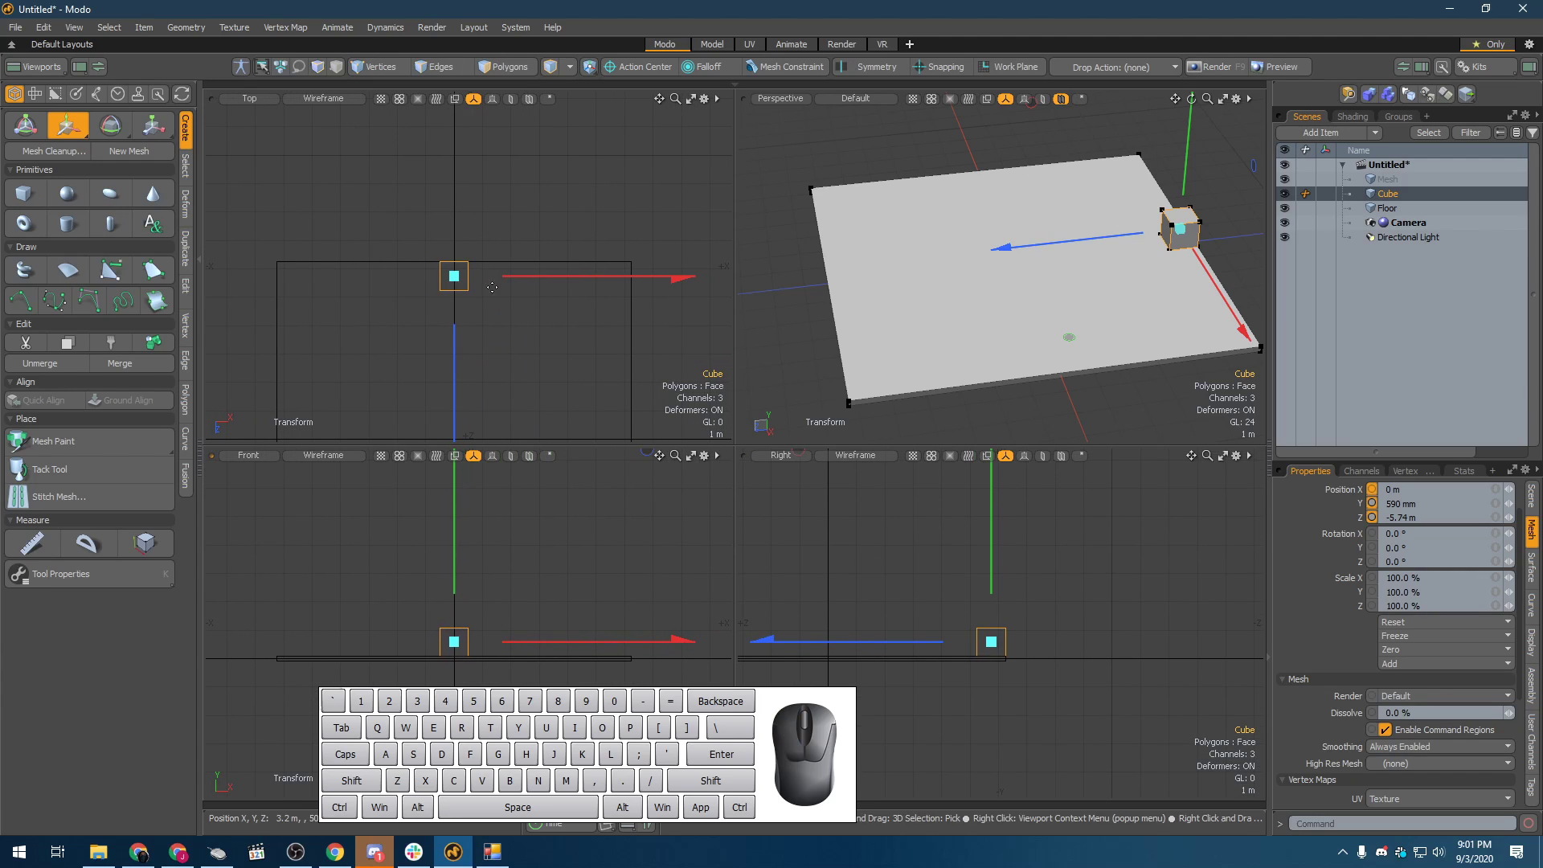
key("y")
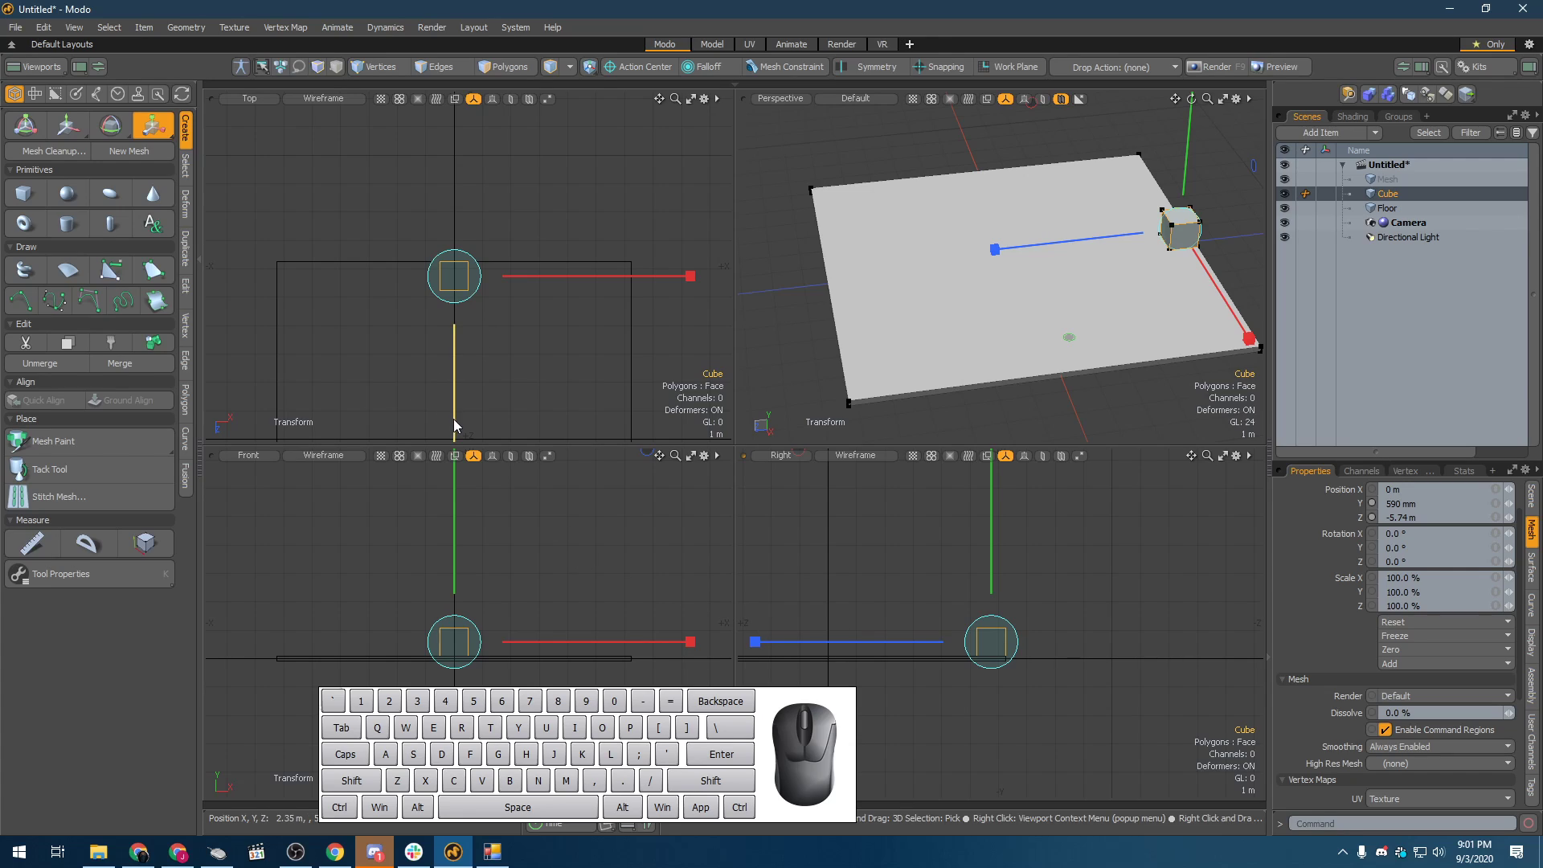
left_click_drag(455, 426, 454, 423)
left_click_drag(754, 641, 921, 641)
- Move the thinned cube outward along Z until it is flush with the floor's edge, at about -6.08 m
scroll(899, 617, "up", 5)
middle_click_drag(898, 617, 937, 635, "shift")
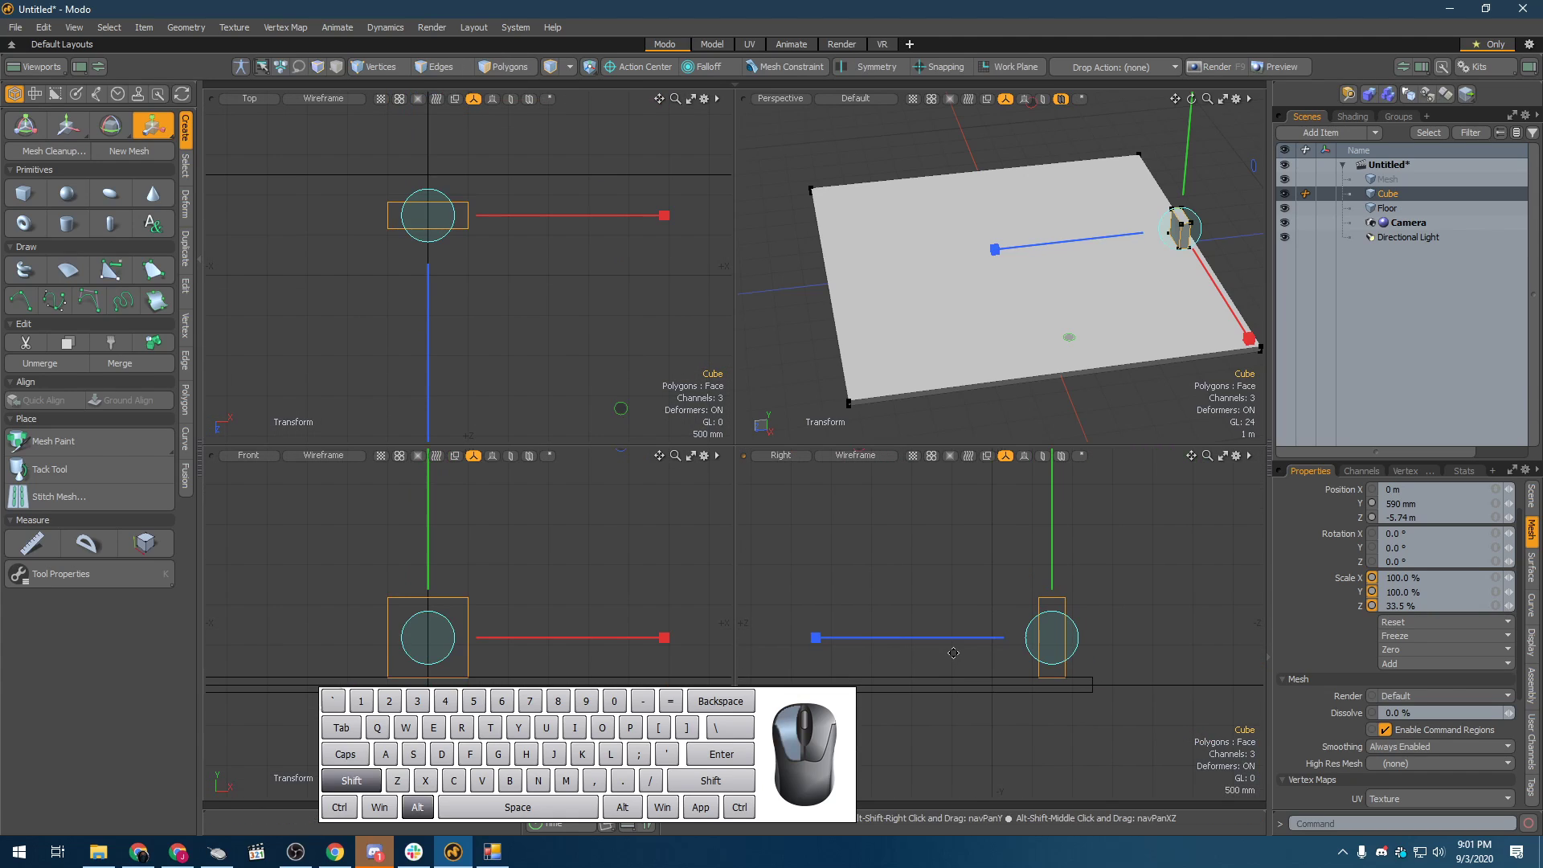
key("w")
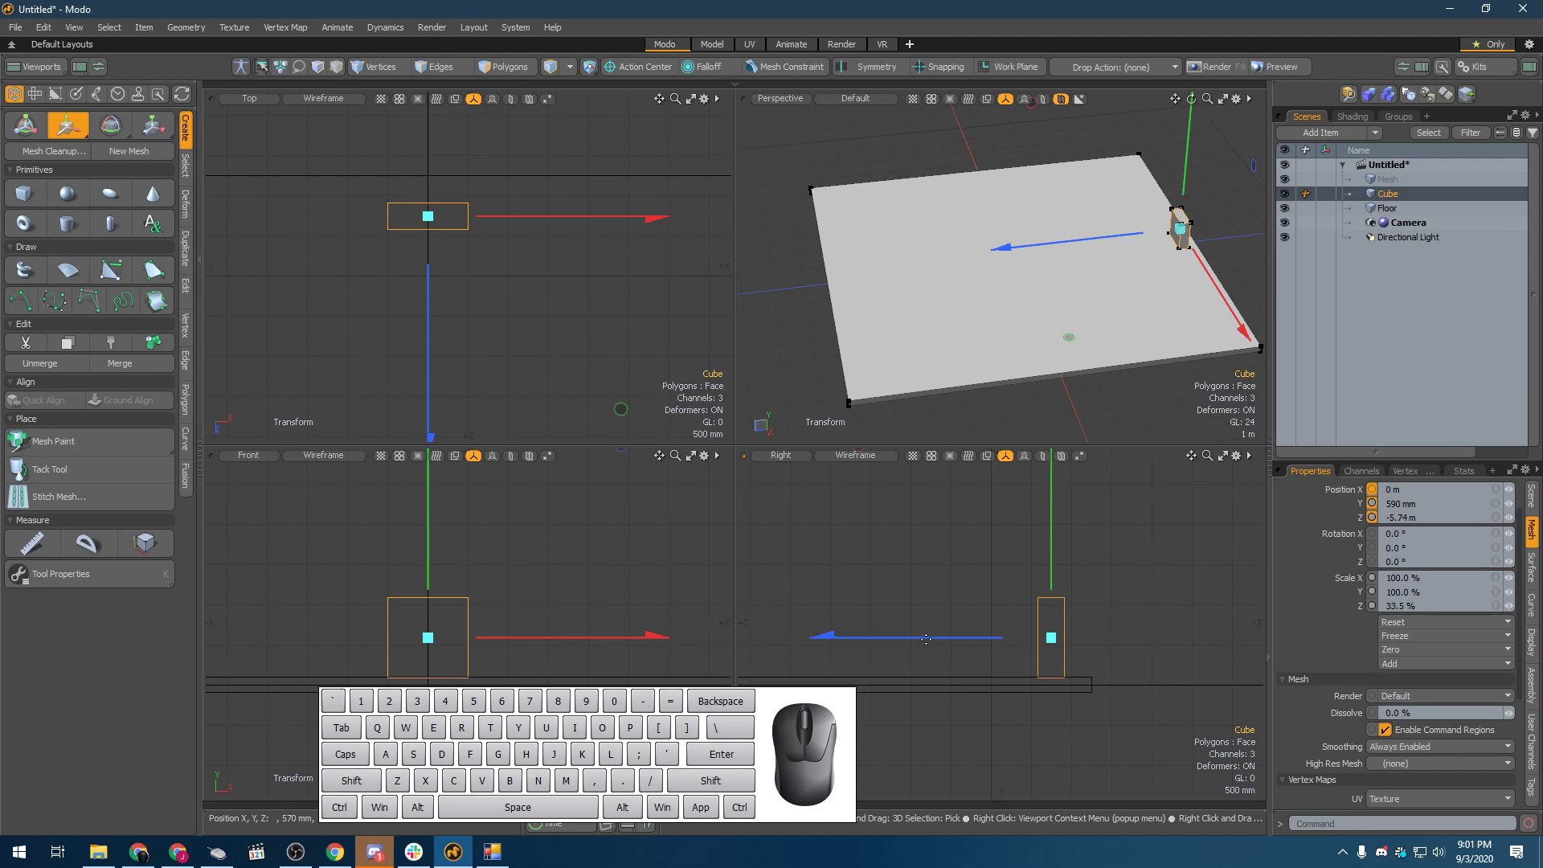
key("q")
key("w")
key("r")
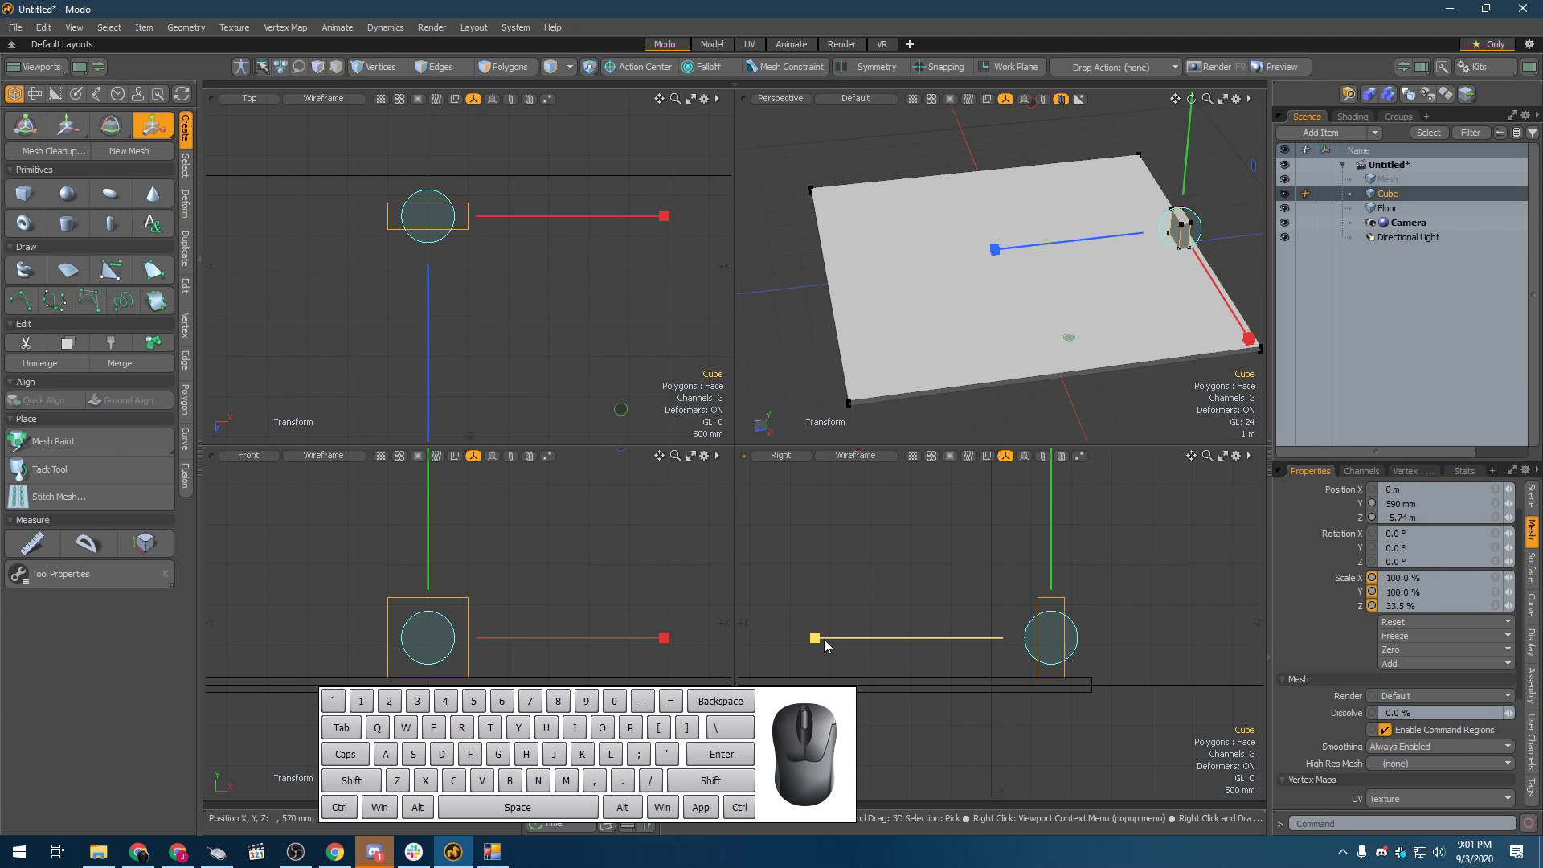
key("w")
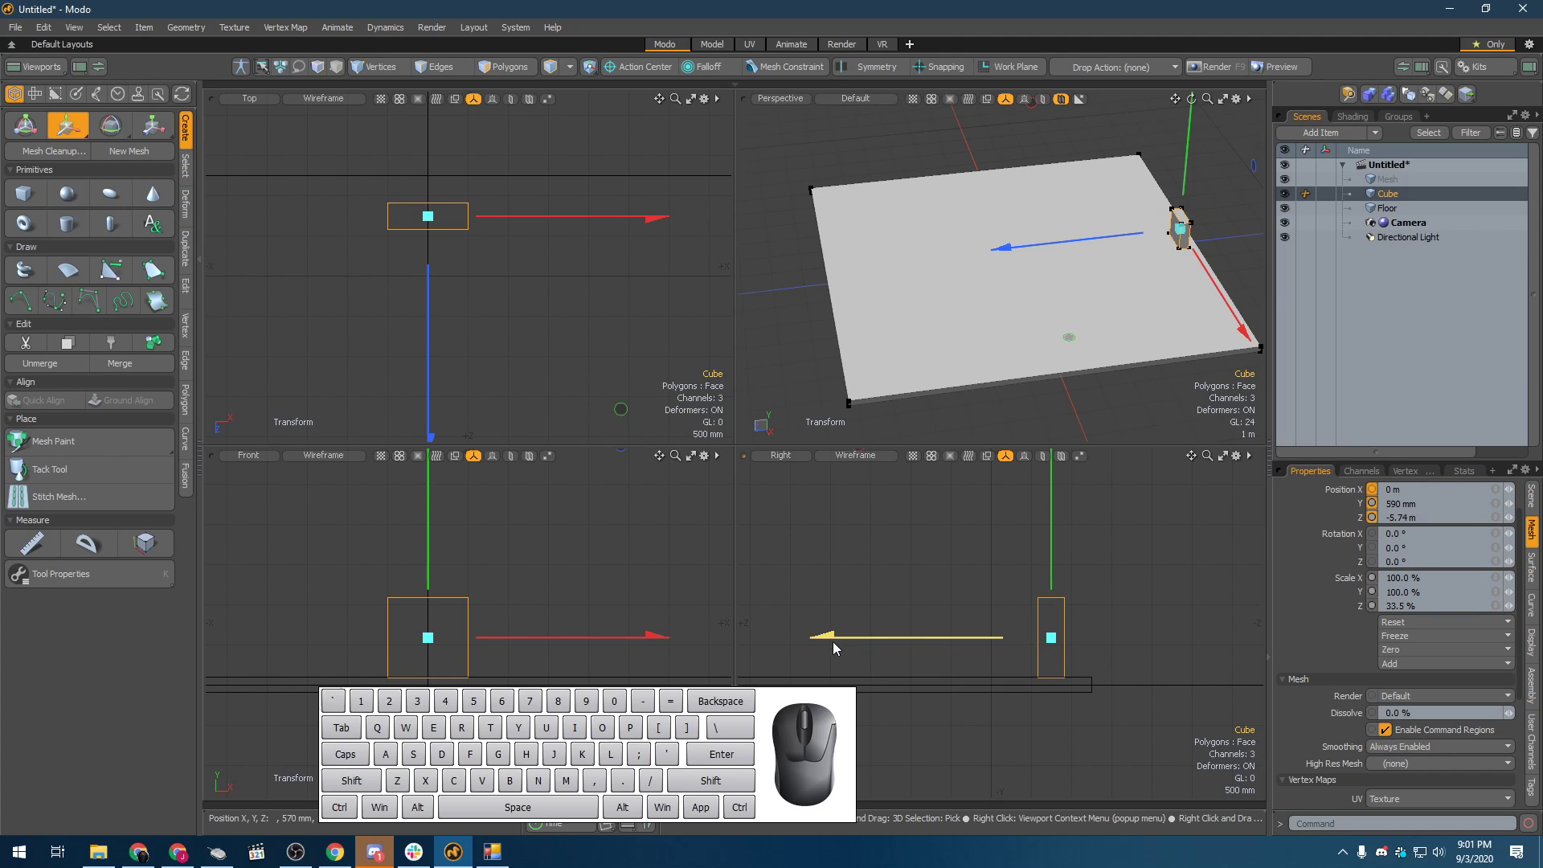
left_click_drag(832, 641, 860, 639)
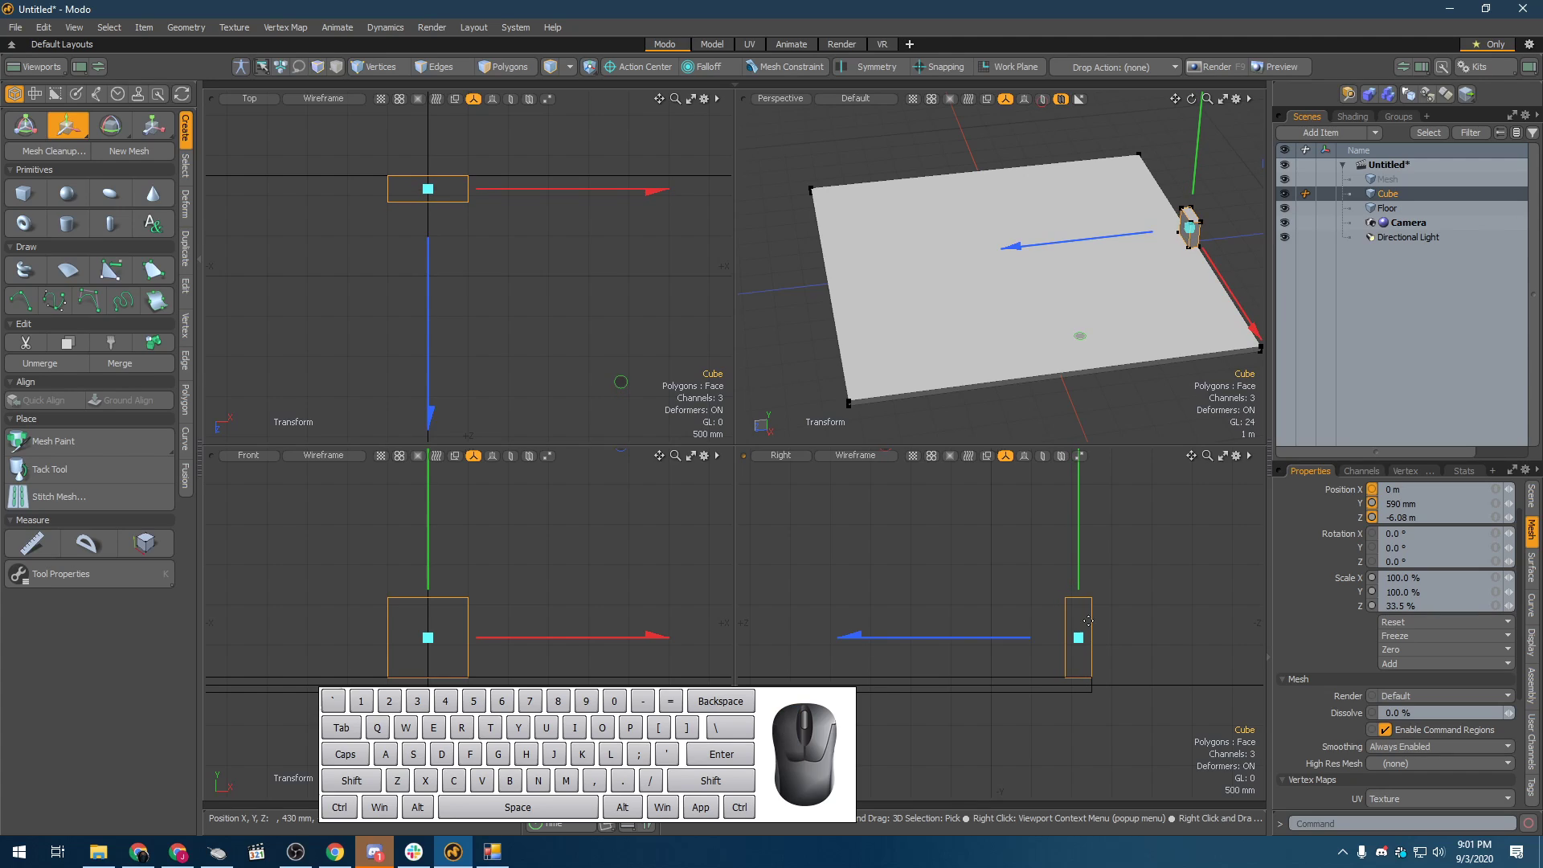
scroll(1032, 554, "down", 3)
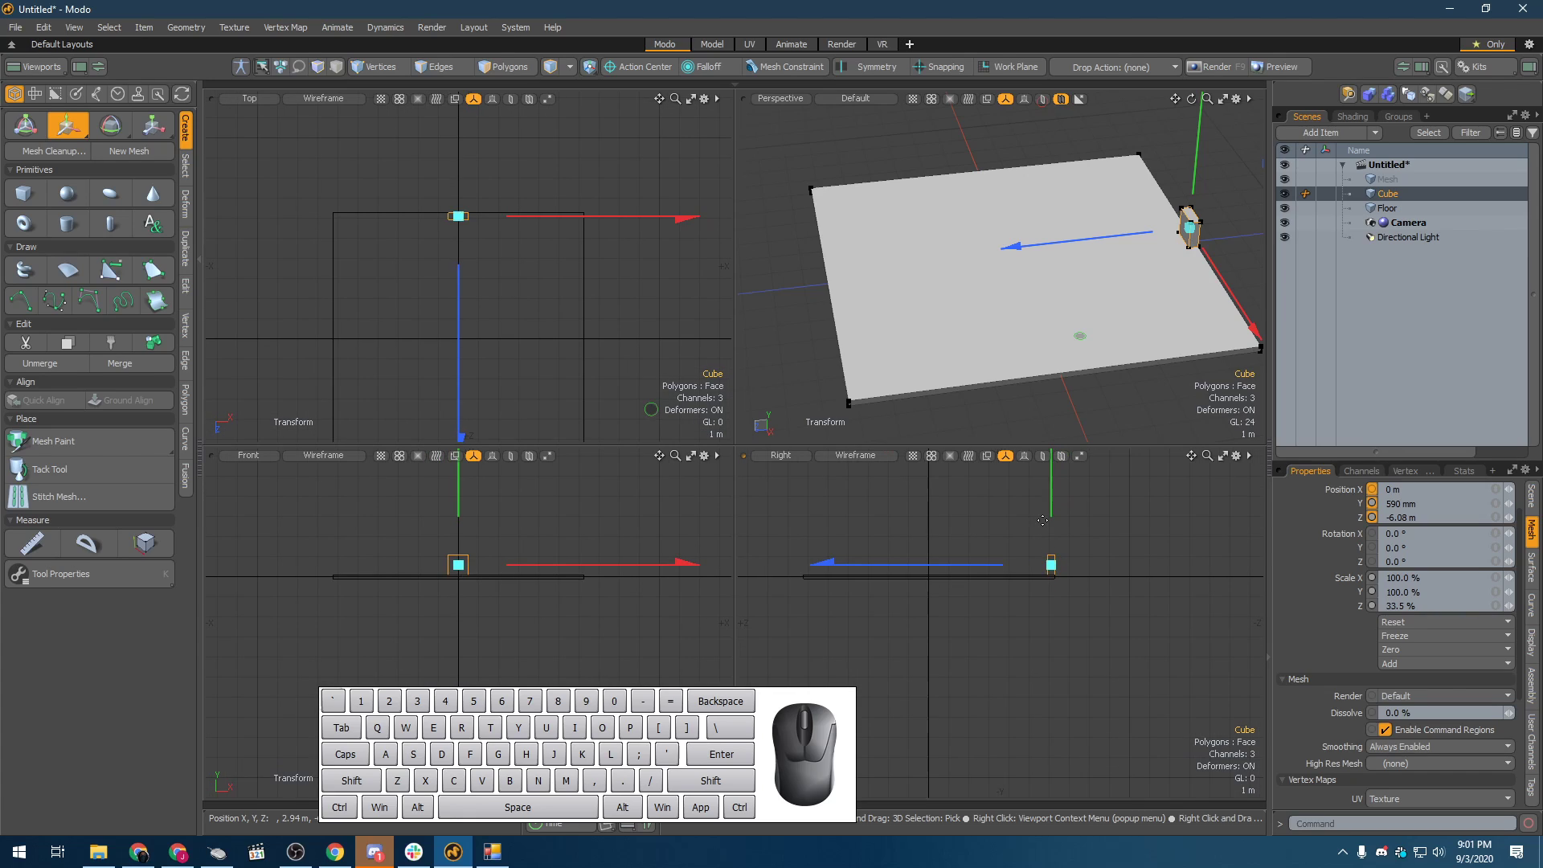
- Scale the thin cube along X to about 1244% so it spans the full width of the floor's edge
key("r")
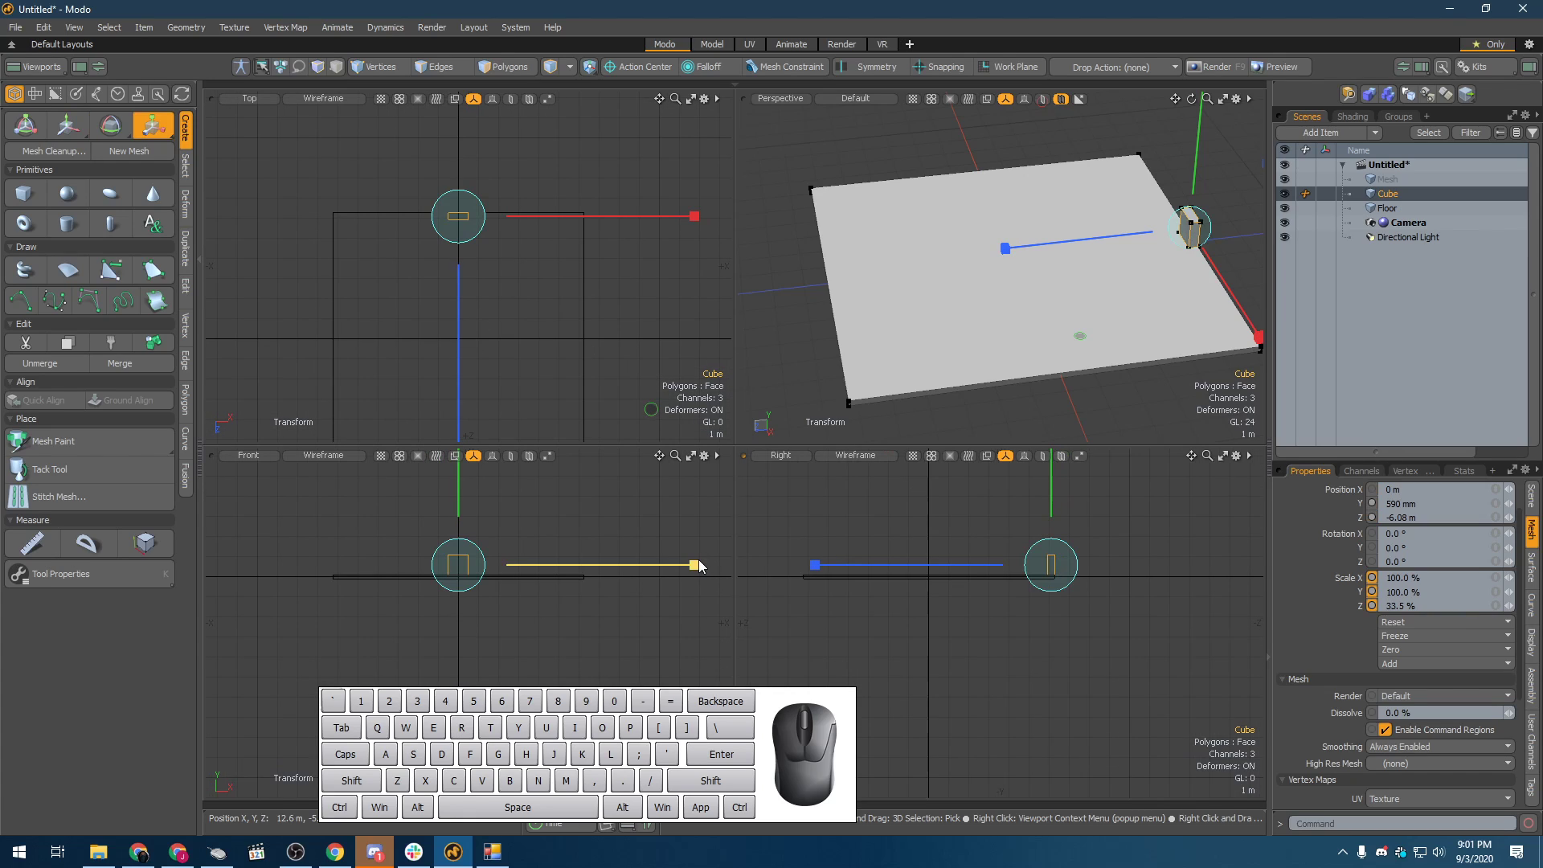
left_click_drag(699, 565, 852, 565)
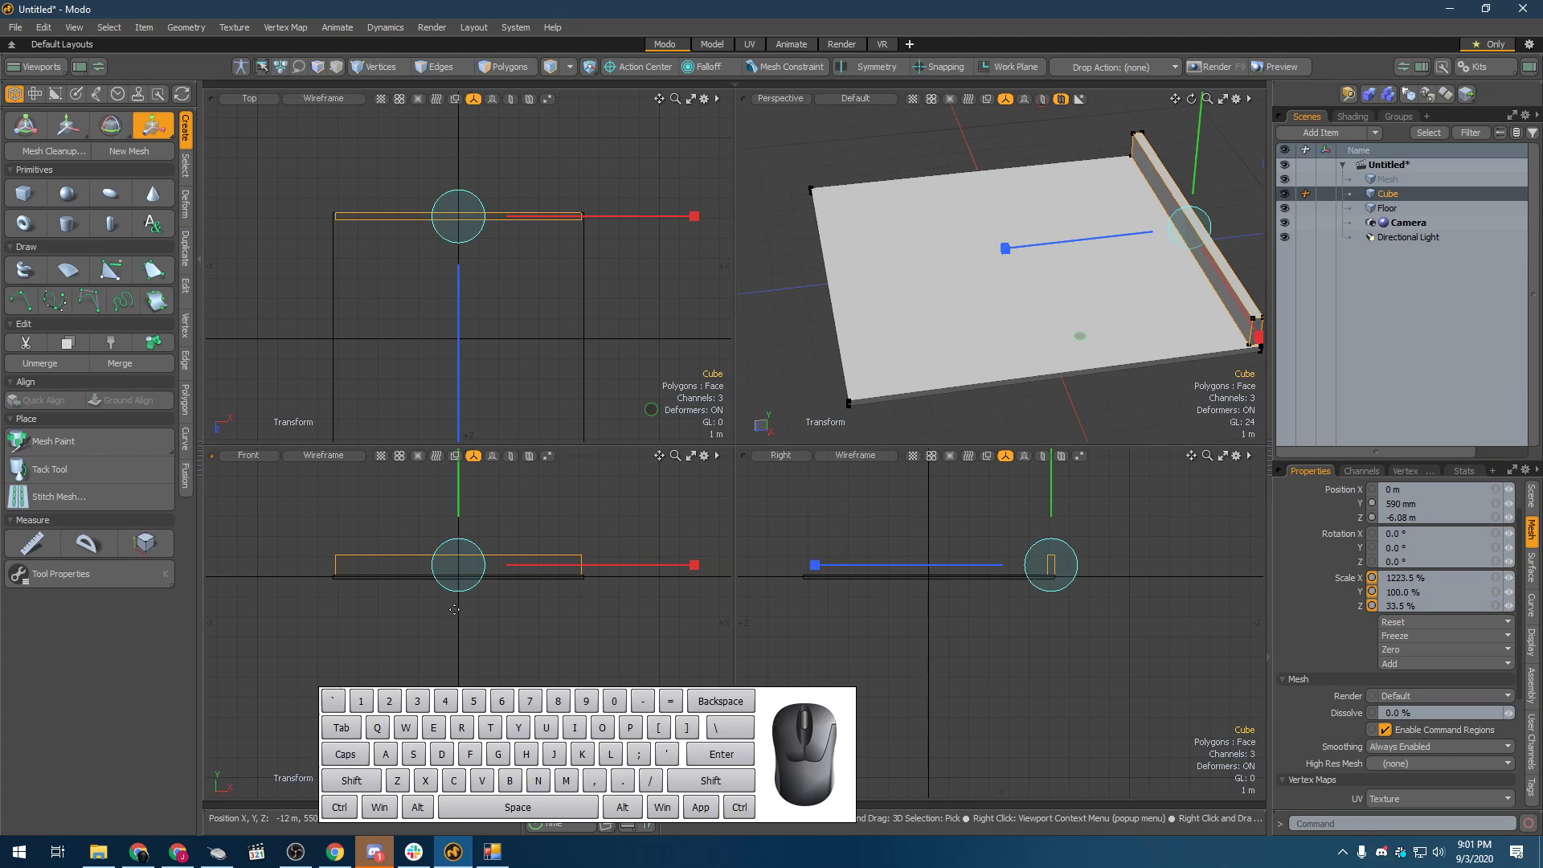
scroll(389, 579, "up", 3)
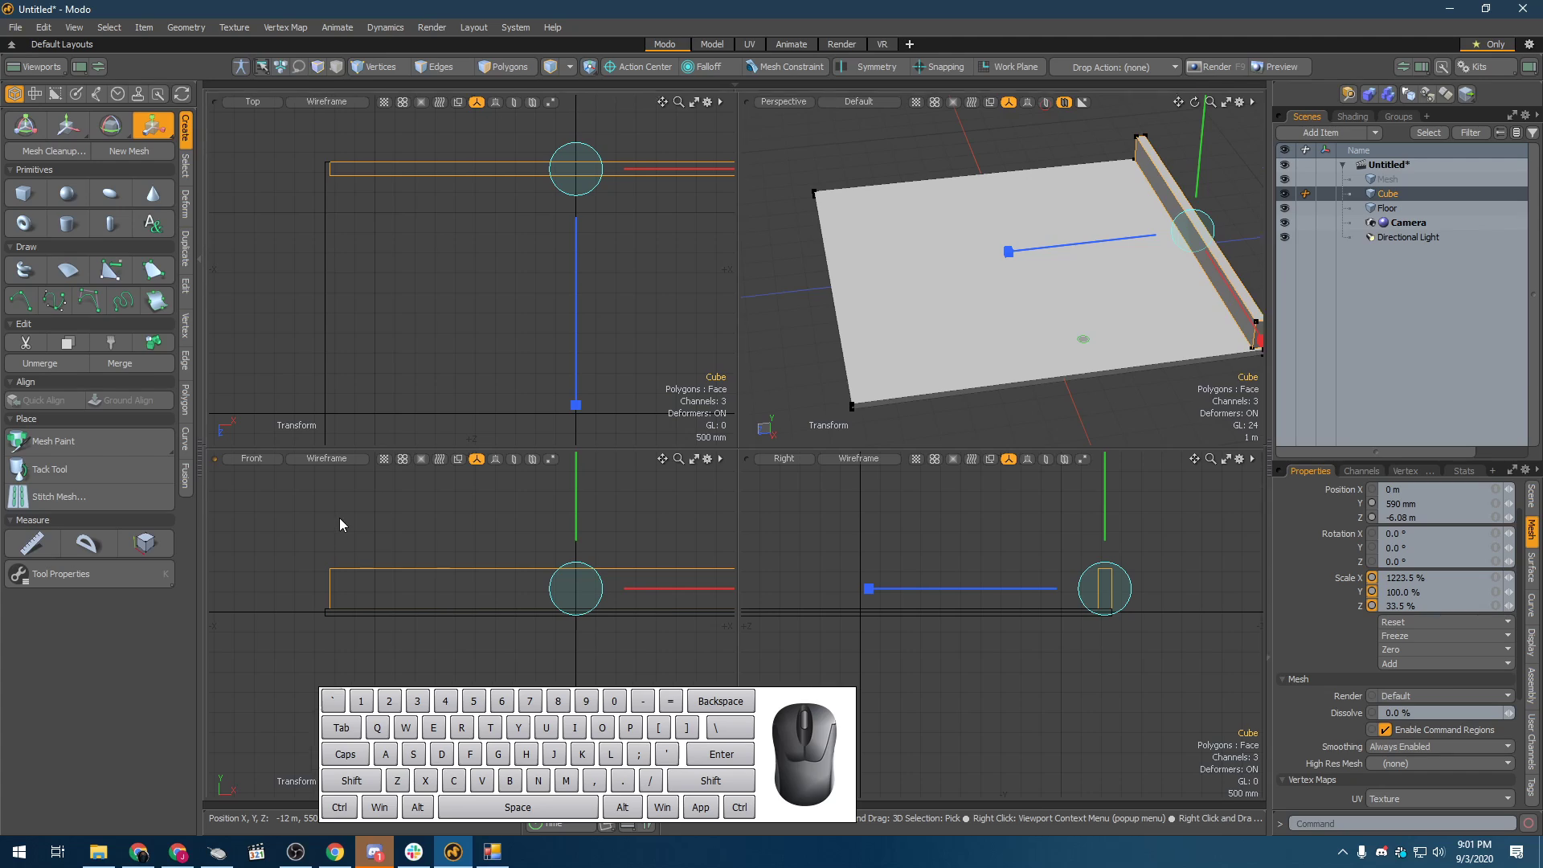
key("ctrl+space")
left_click_drag(1079, 407, 1123, 407)
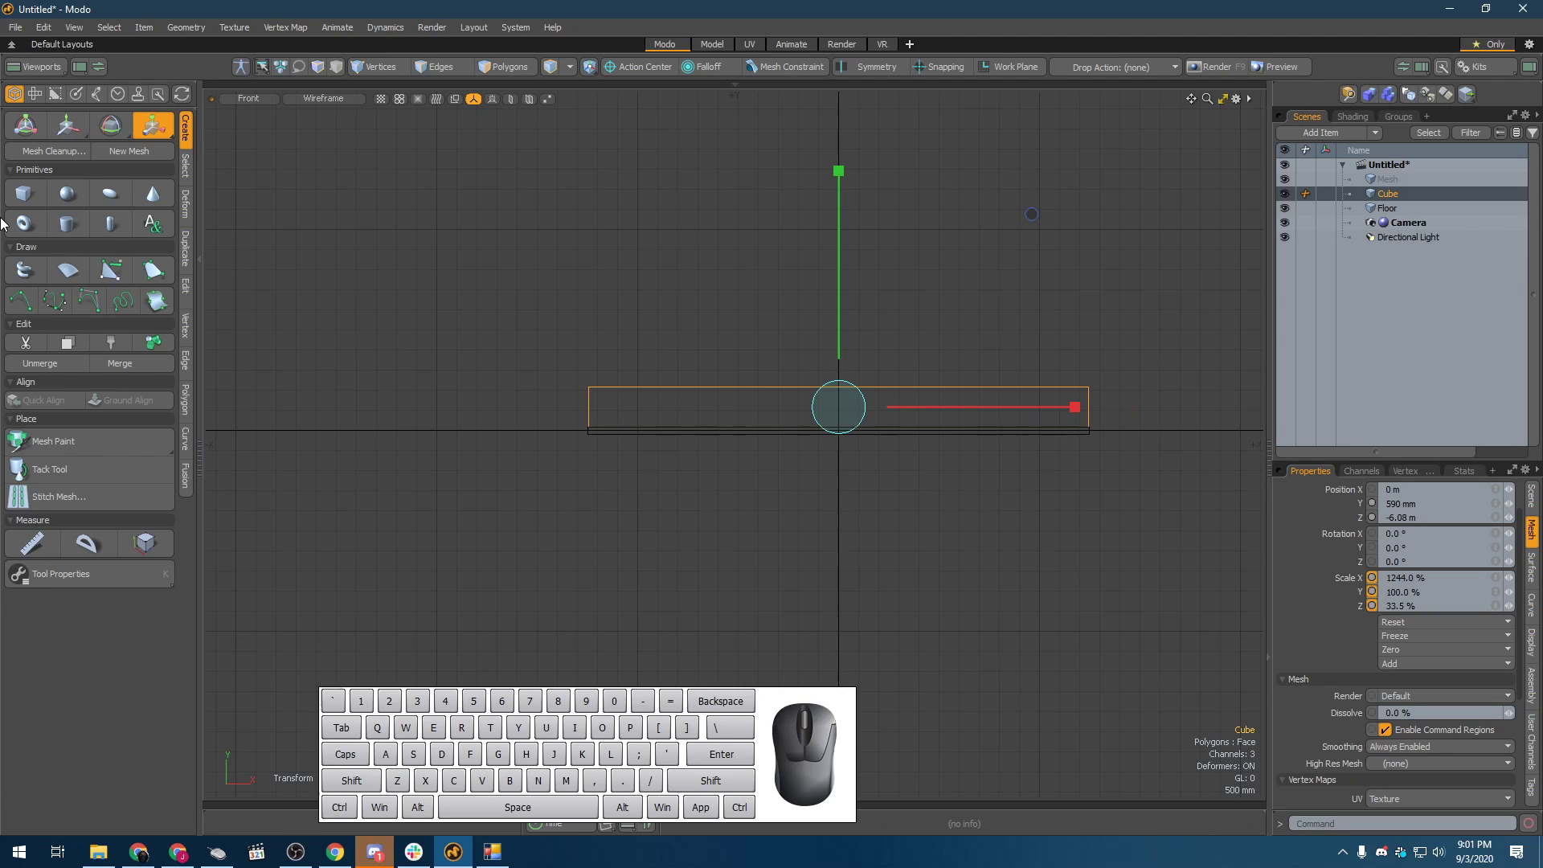
scroll(2, 222, "down", 1)
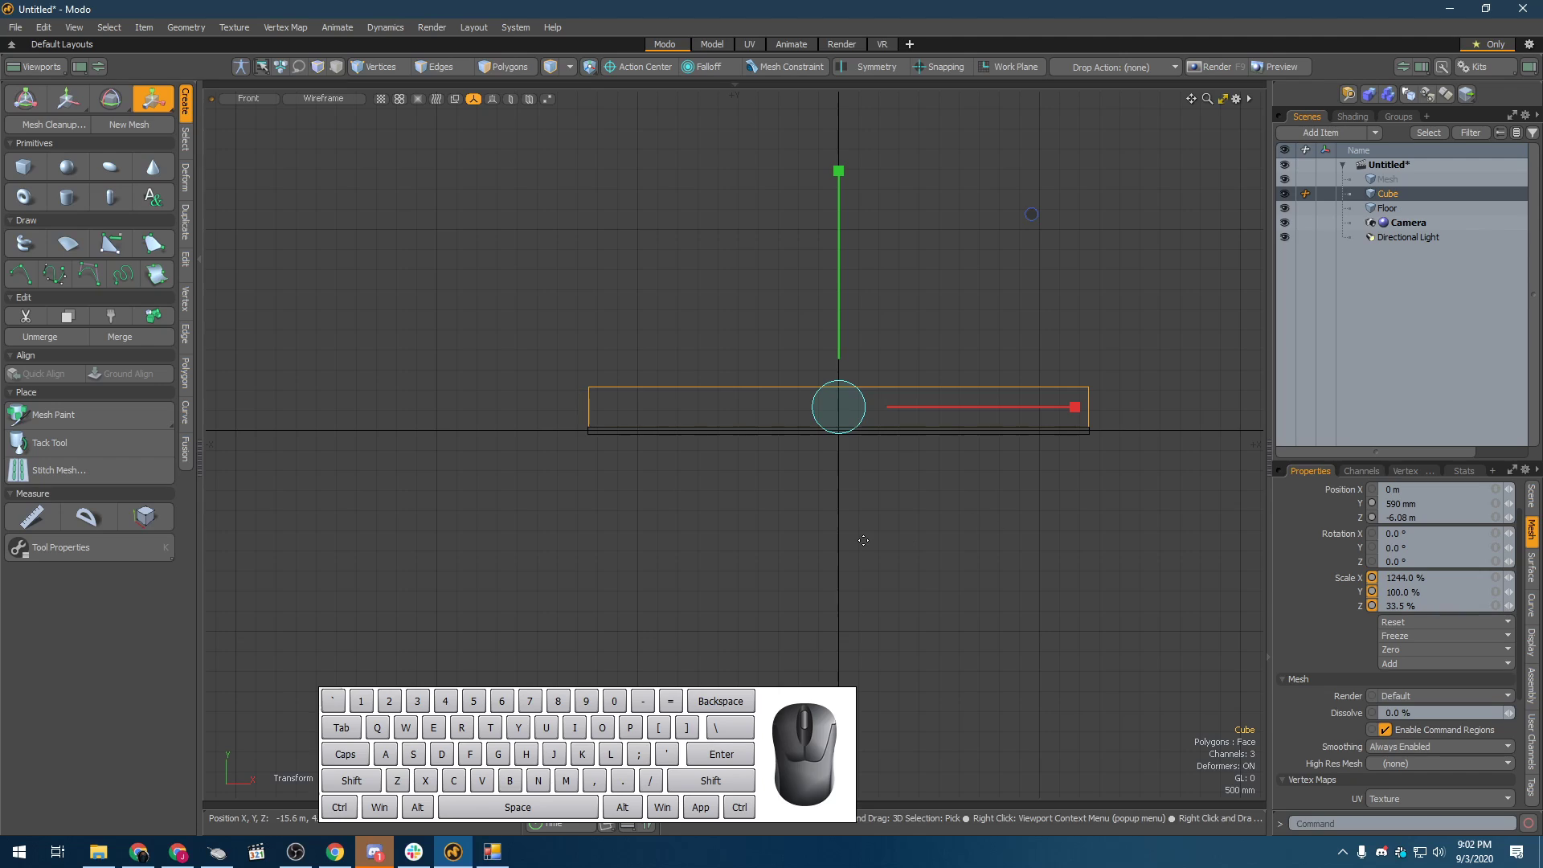
- Scale the wall's height along Y to about 252.5%
key("ctrl+space")
left_click_drag(1254, 241, 1213, 252, "alt")
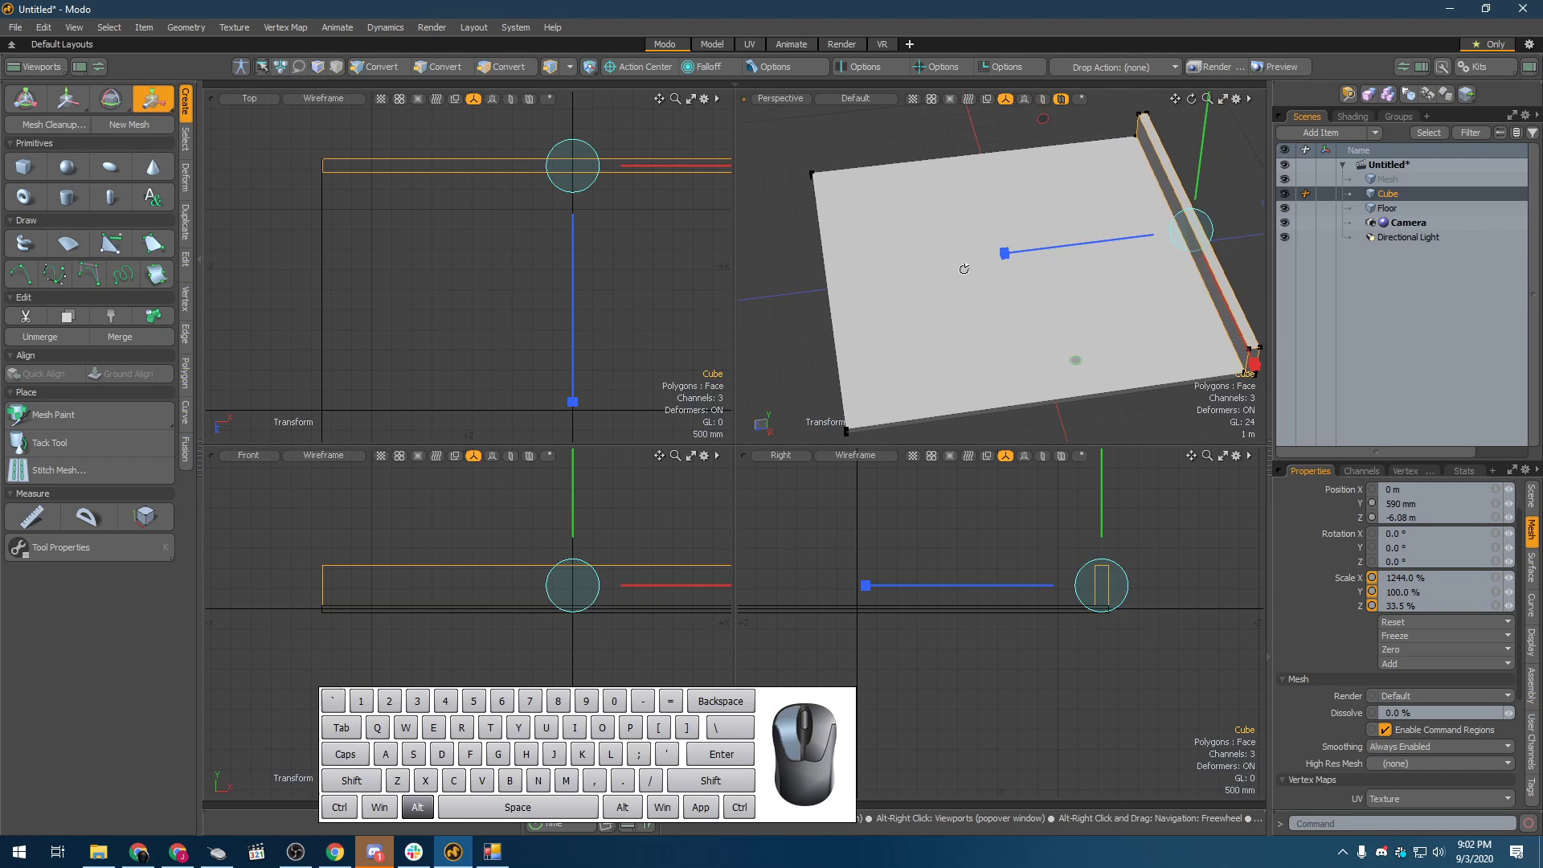
scroll(982, 469, "down", 4)
left_click_drag(982, 469, 928, 603, "alt+shift")
left_click_drag(970, 514, 970, 460)
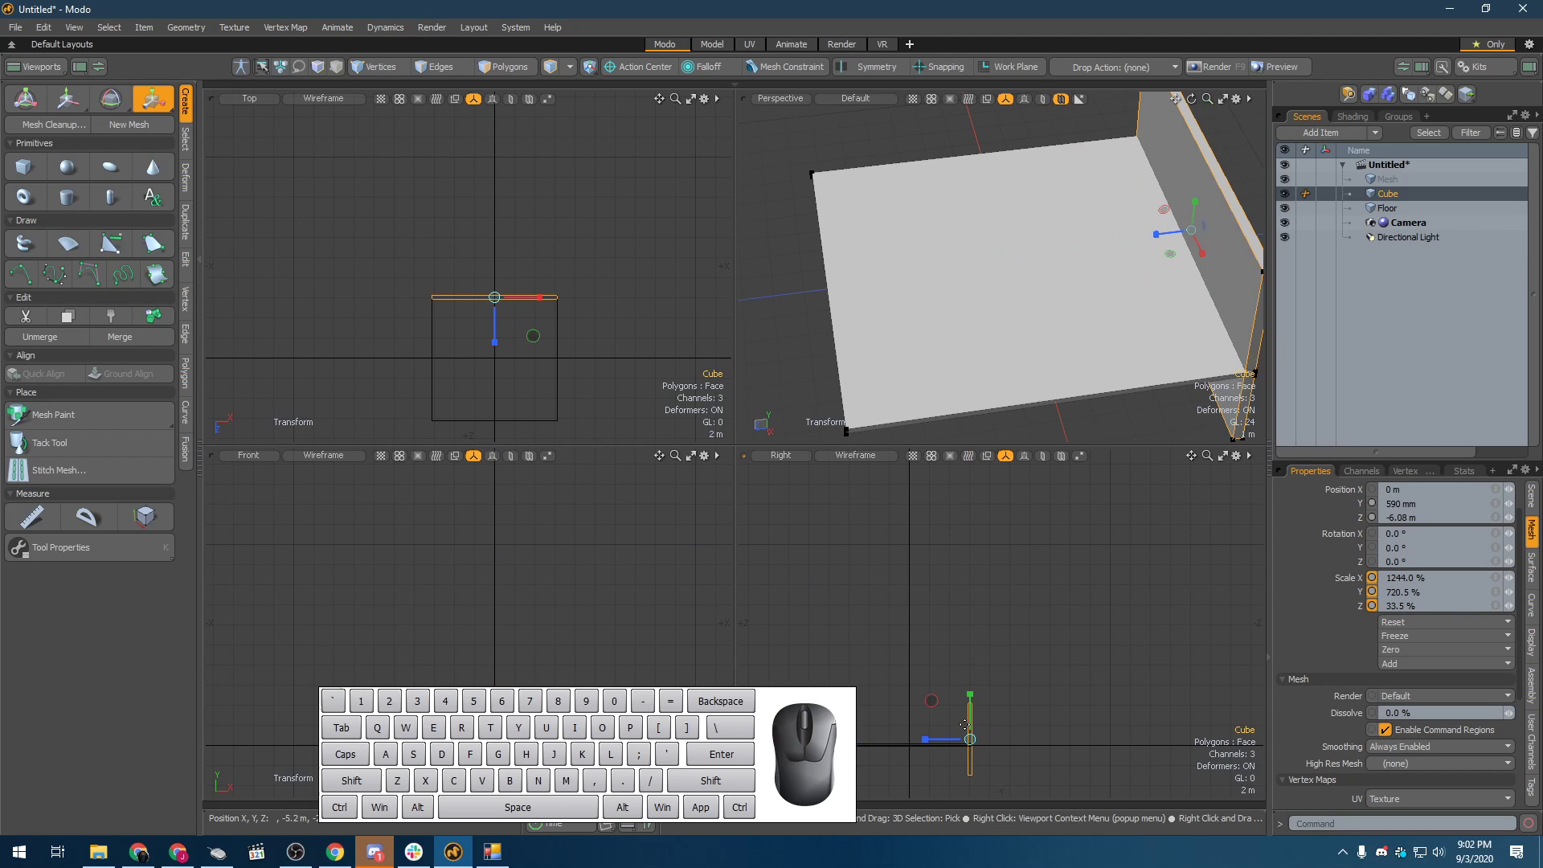
left_click_drag(972, 729, 970, 693)
key("space")
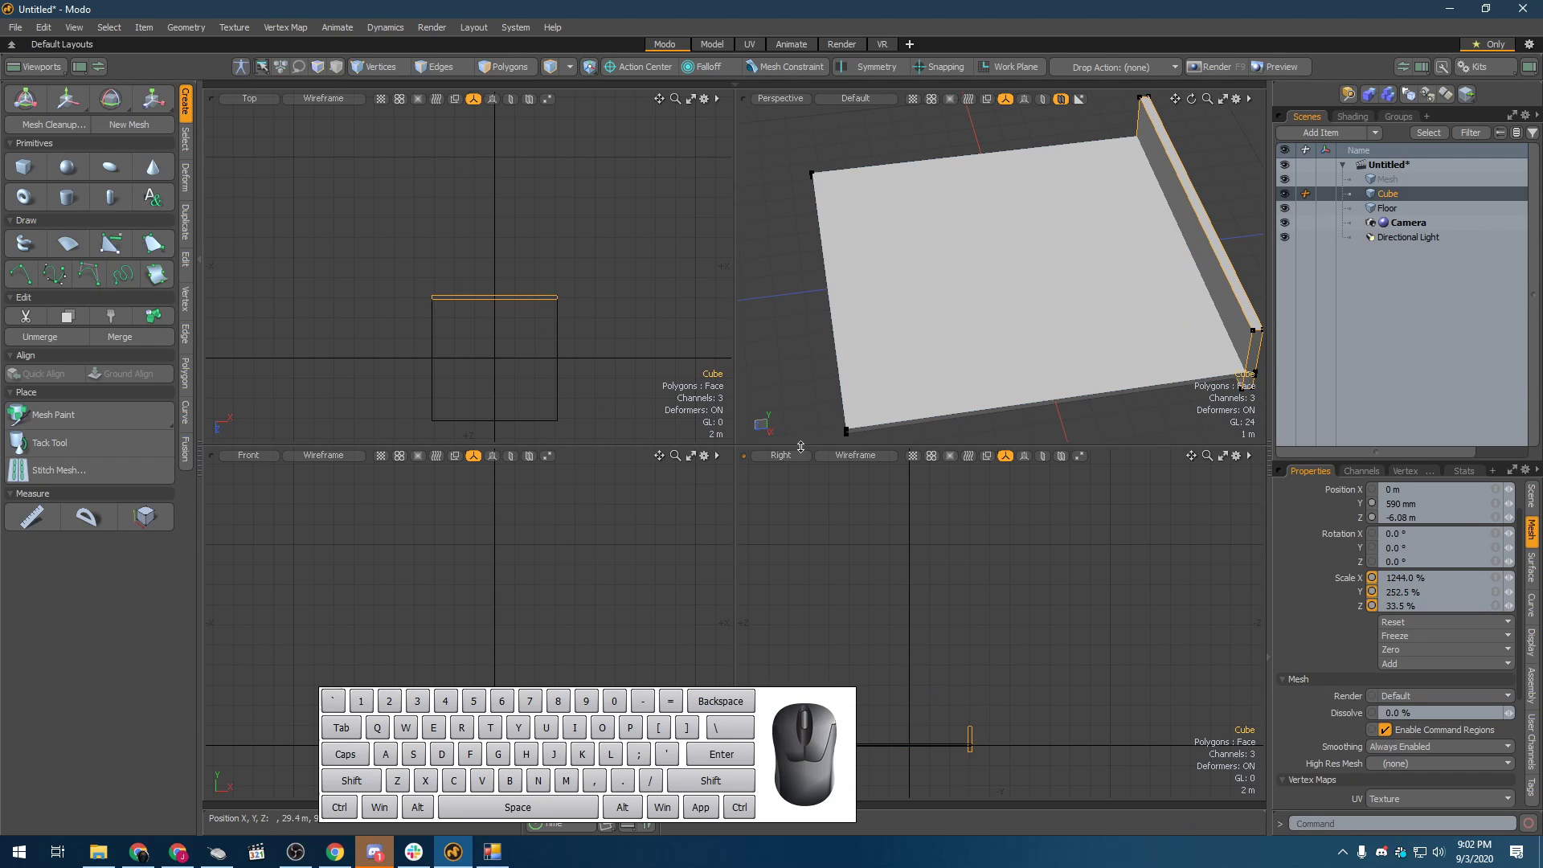
- Raise the wall along Y until its base rests on the floor, at about 1.36 m
left_click_drag(1002, 755, 1040, 558, "alt+shift")
scroll(1039, 654, "up", 6)
key("w")
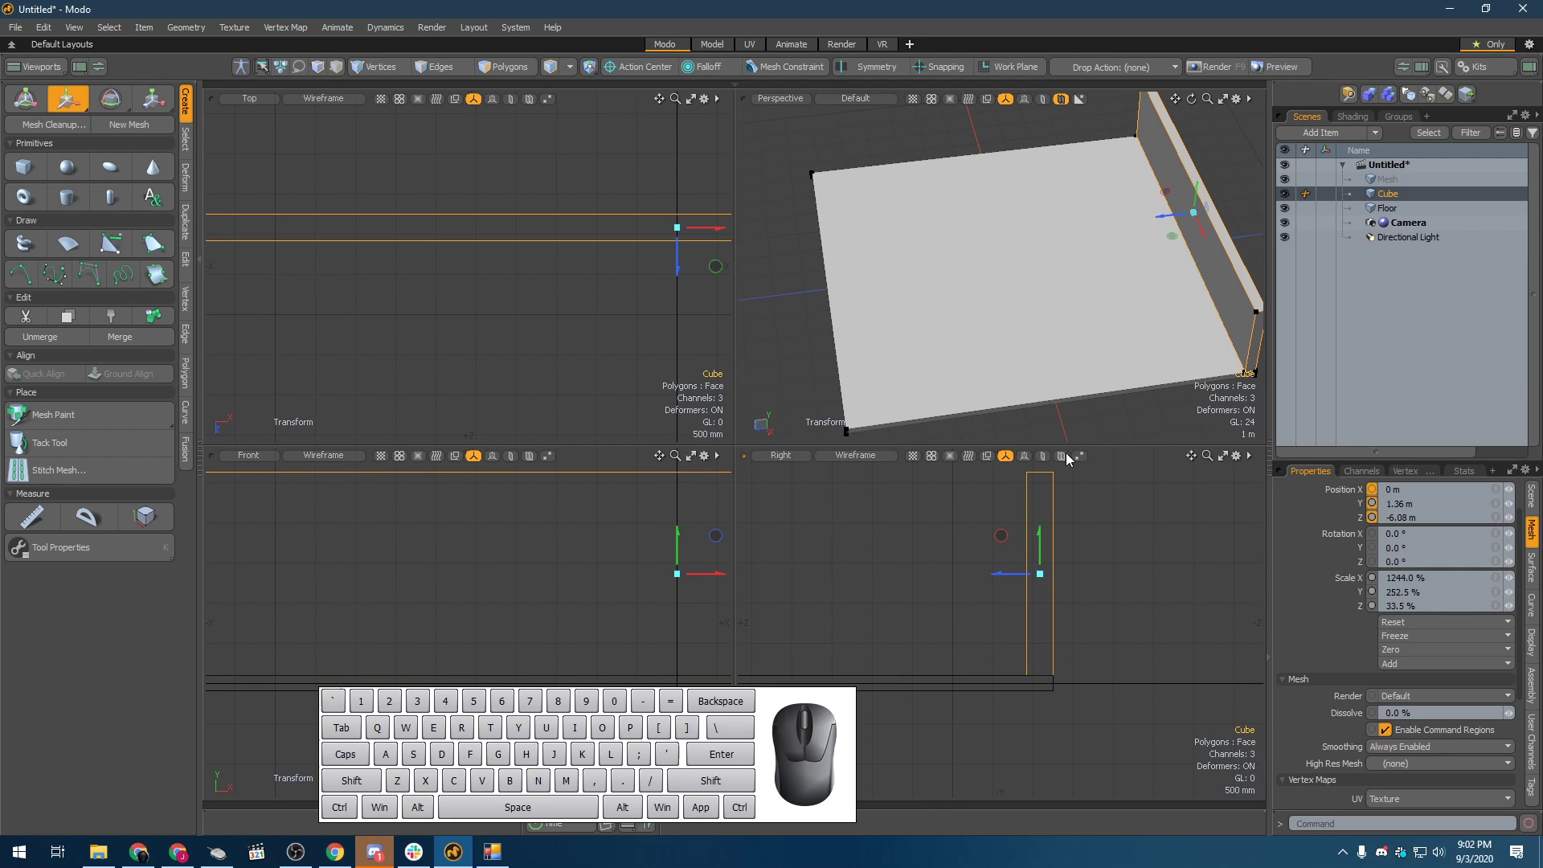
key("space")
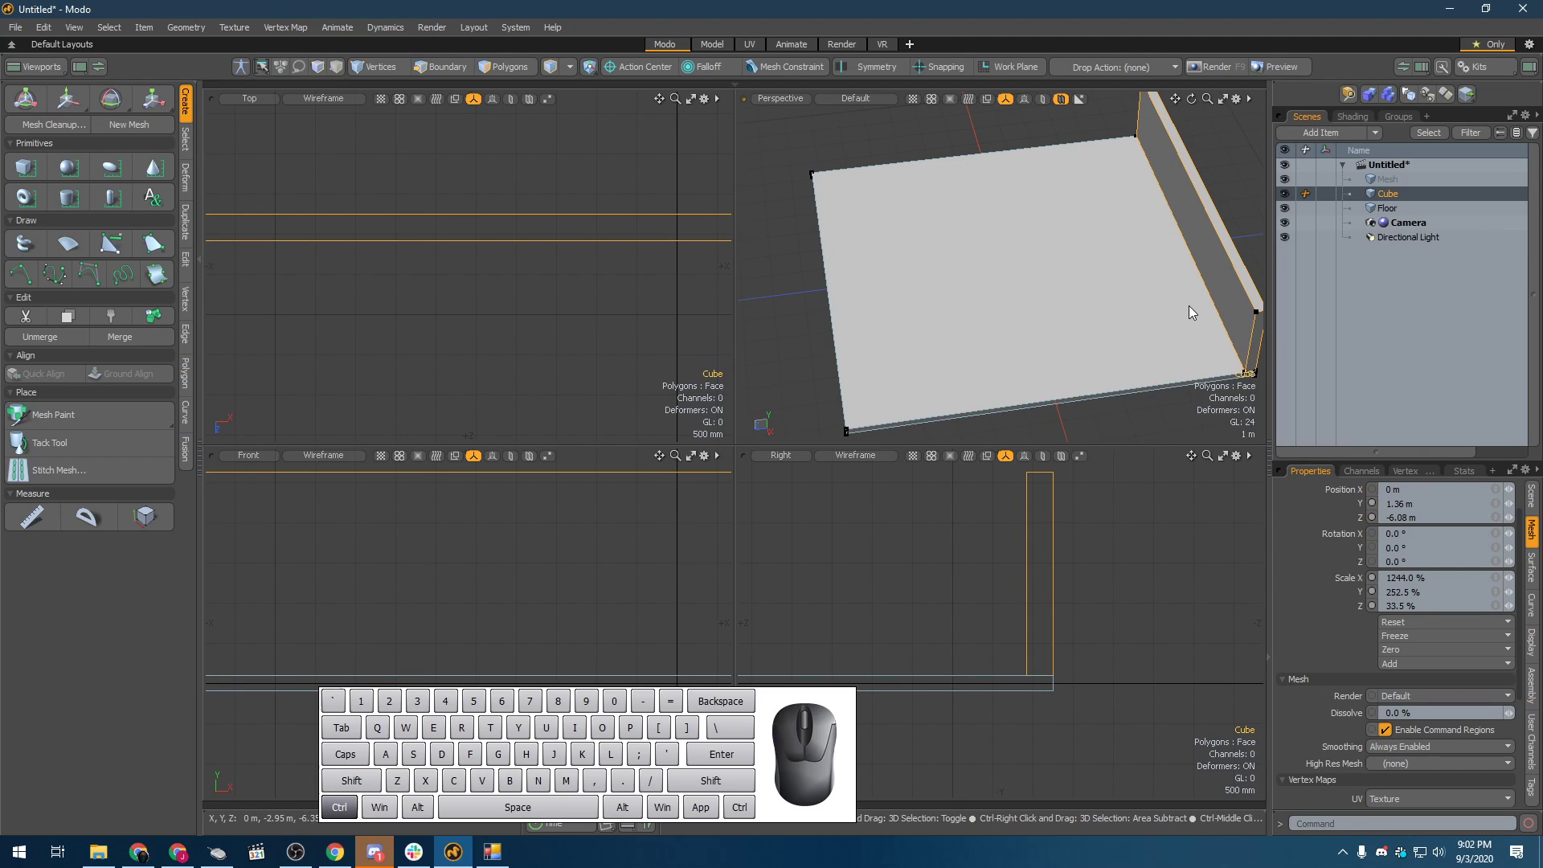
- Duplicate the wall and move the copy along Z to the floor's opposite edge, at about 6.07 m
key("ctrl+d")
key("y")
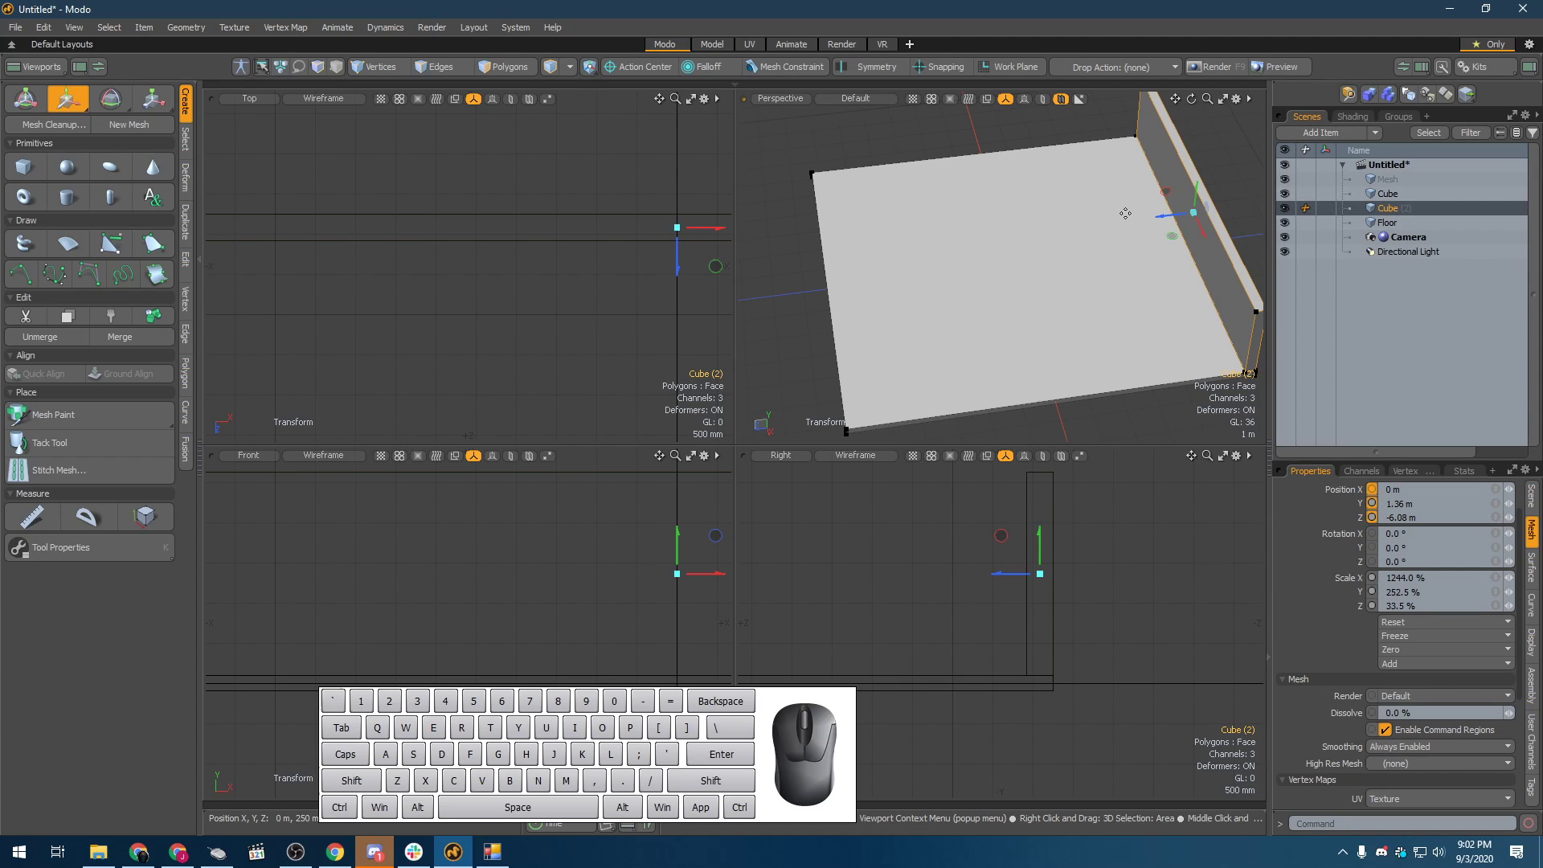
key("ctrl+space")
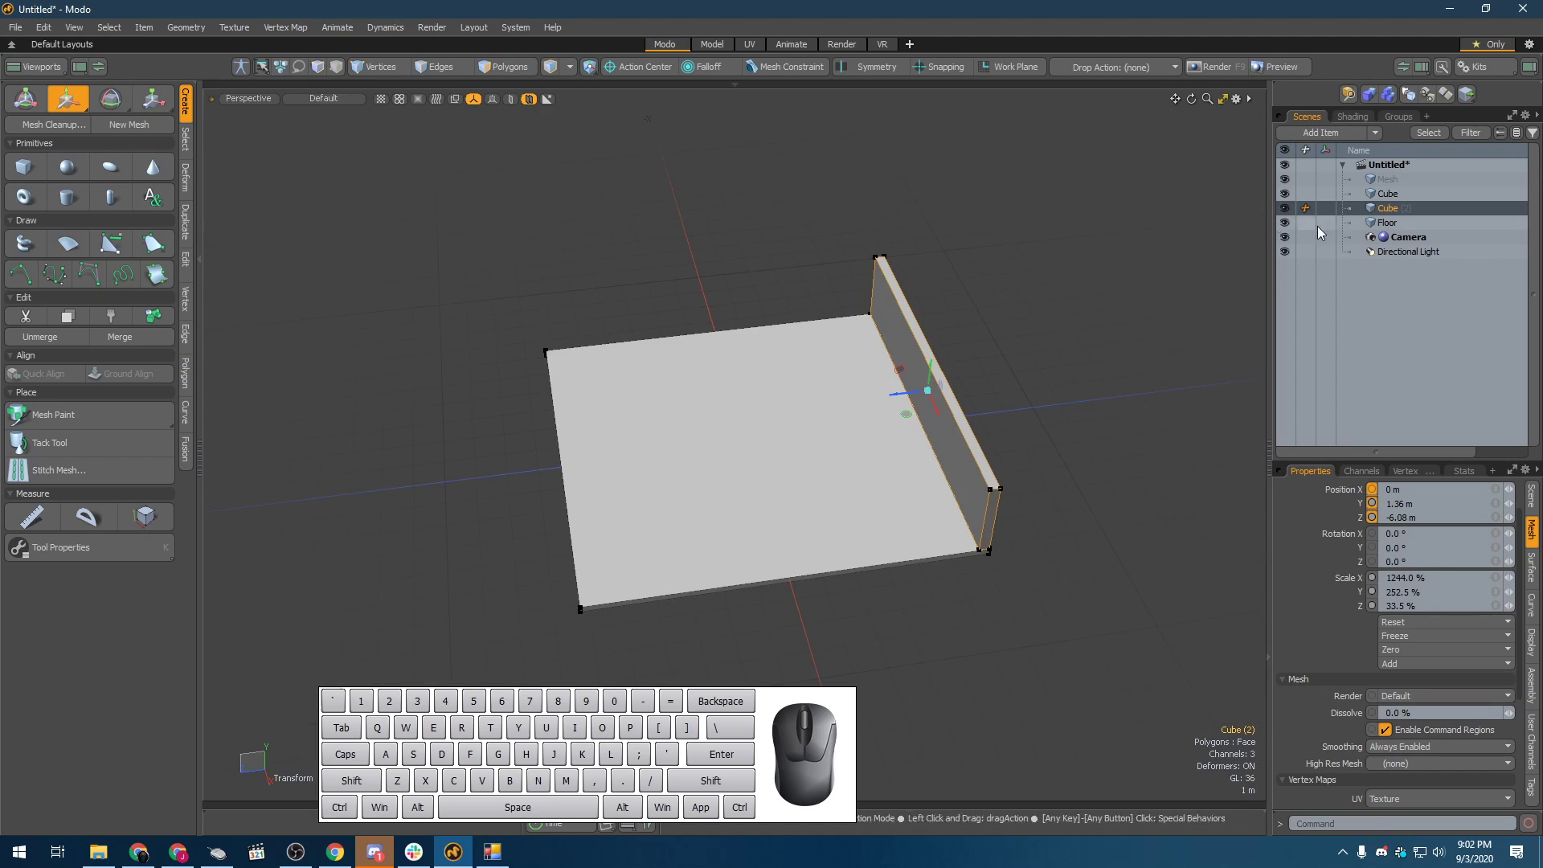
scroll(953, 317, "up", 5)
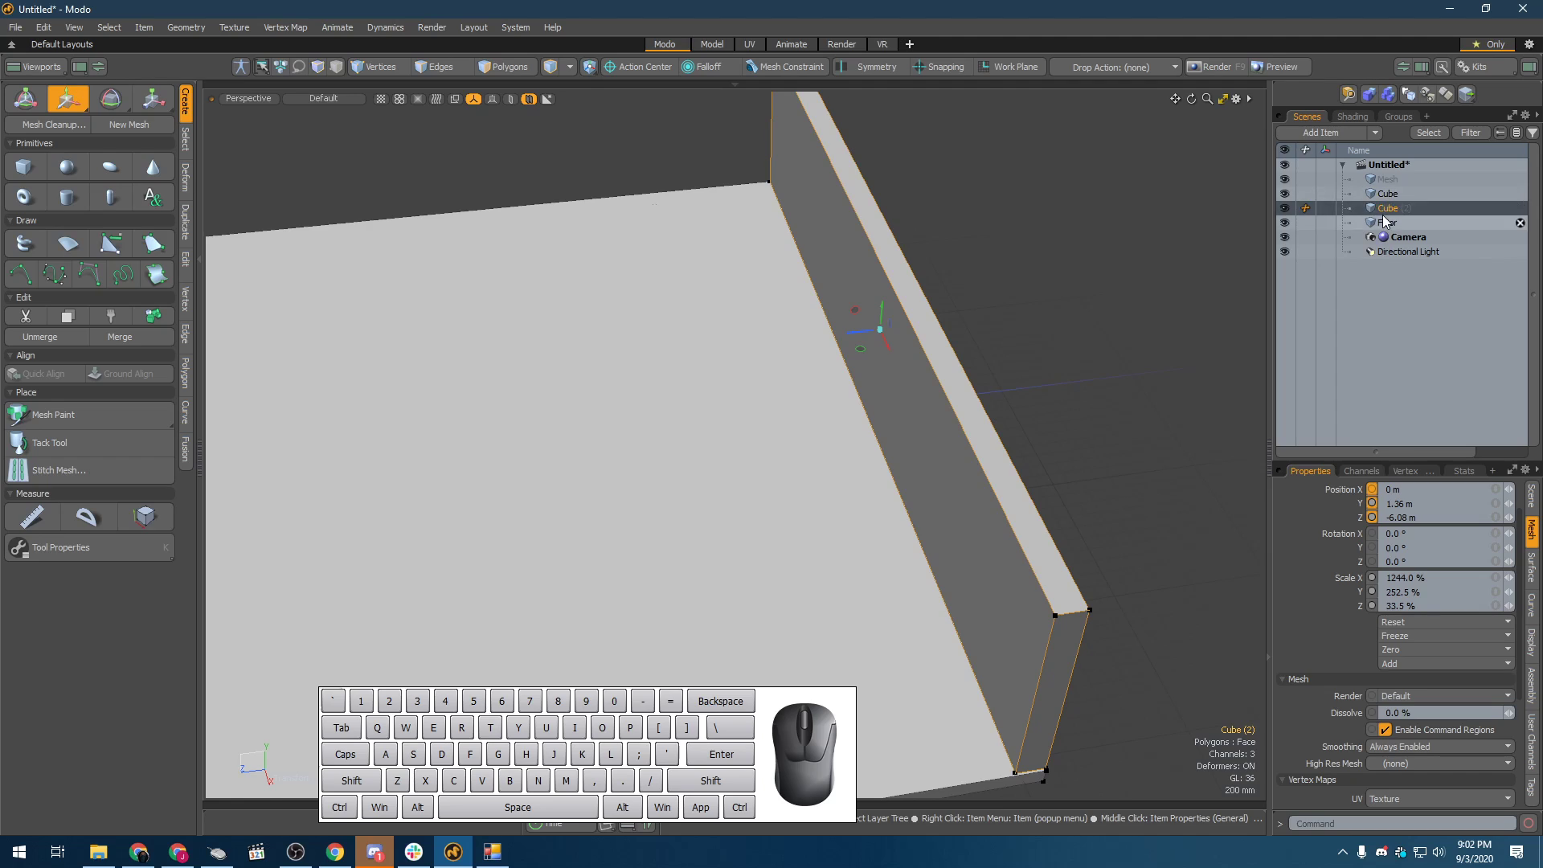
scroll(916, 338, "down", 5)
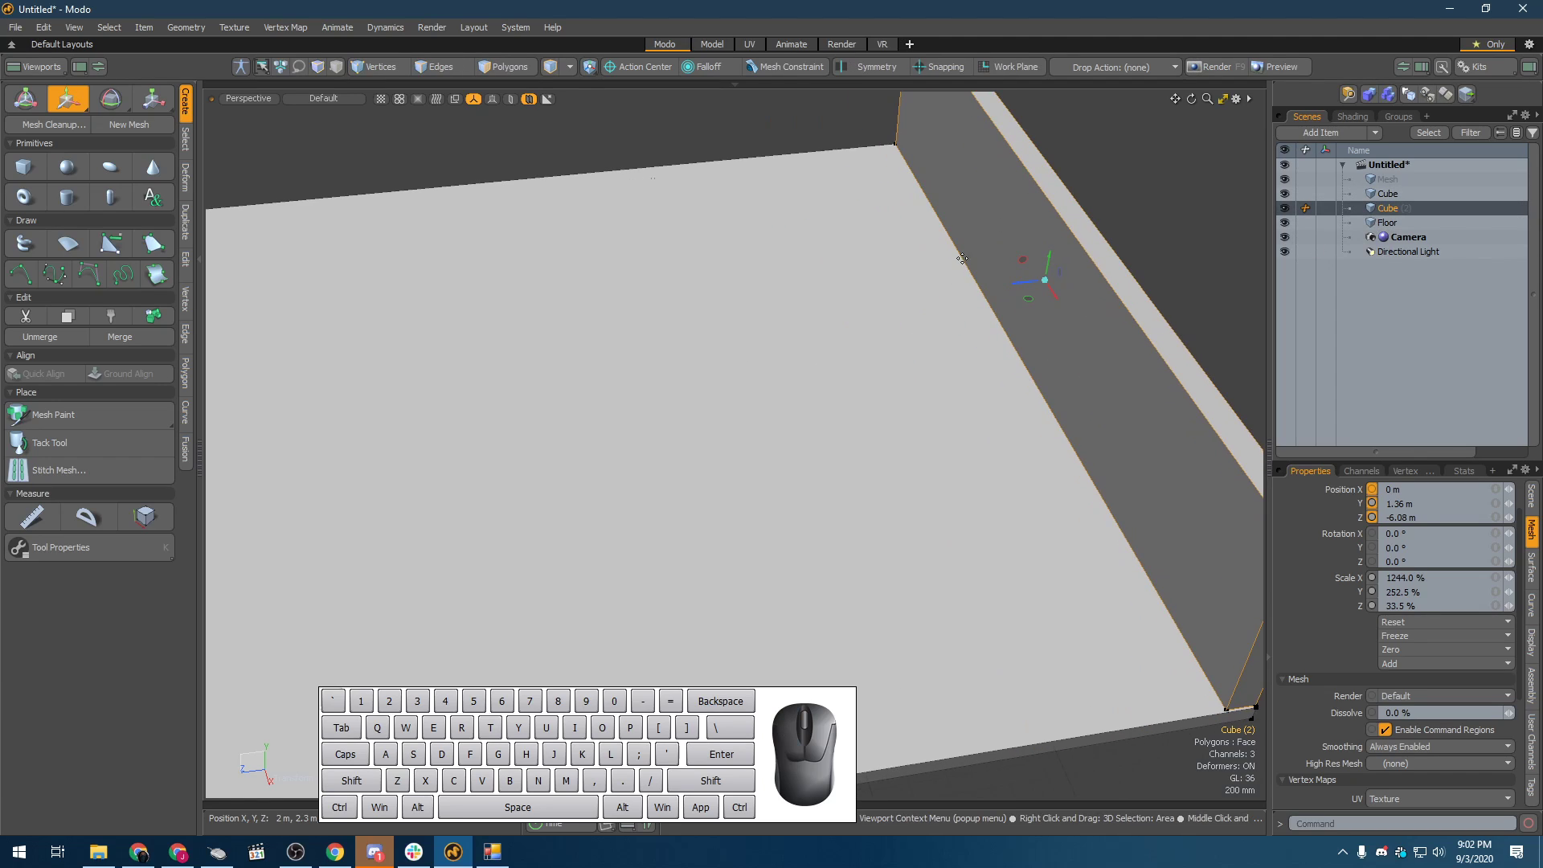
key("equal")
key("w")
key("w")
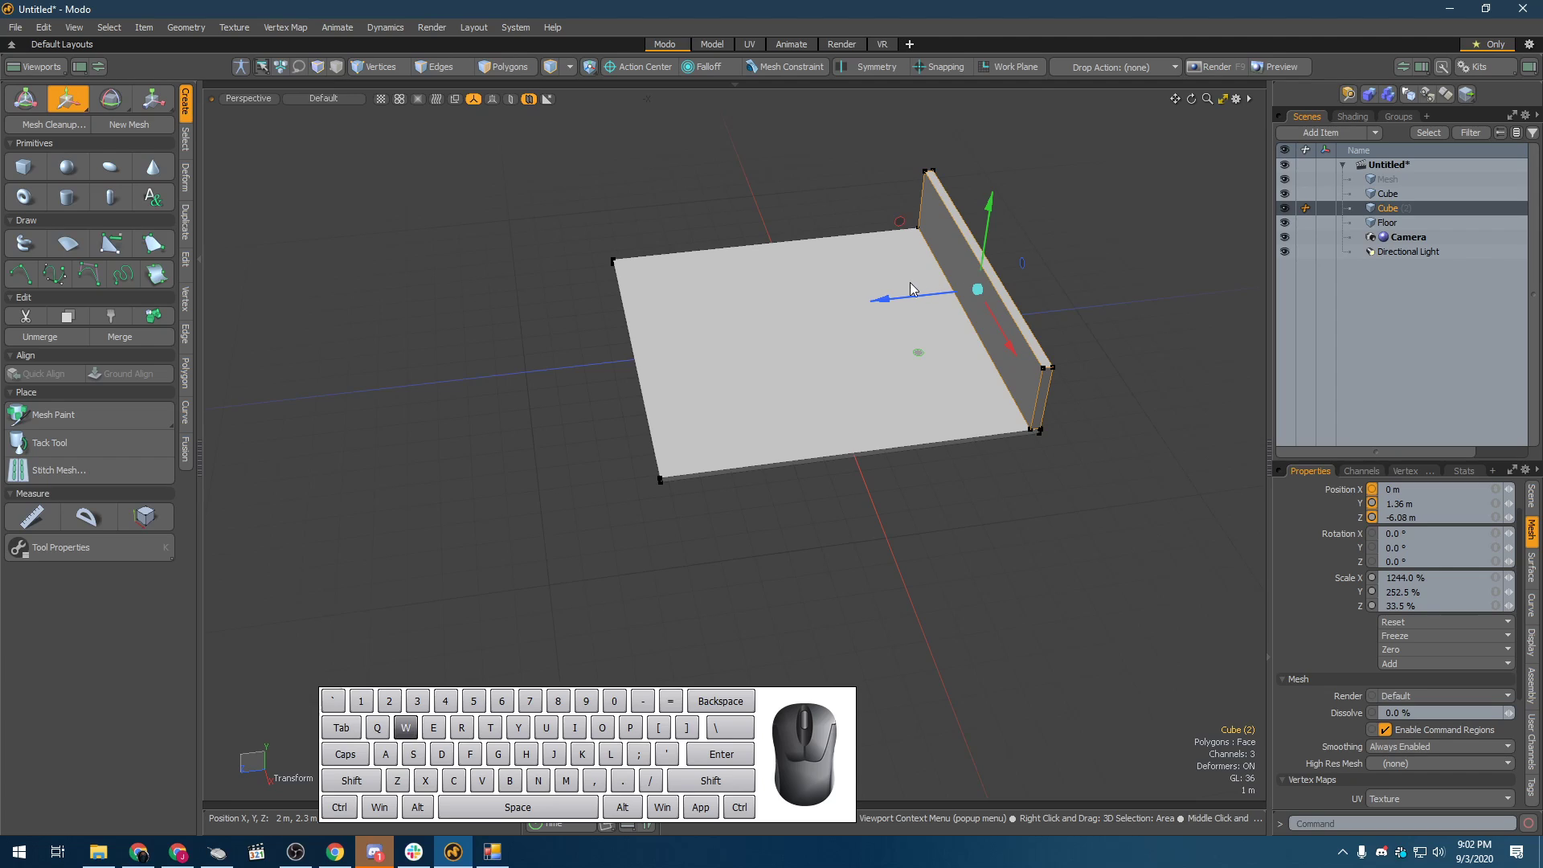
left_click_drag(897, 306, 545, 340)
key("space")
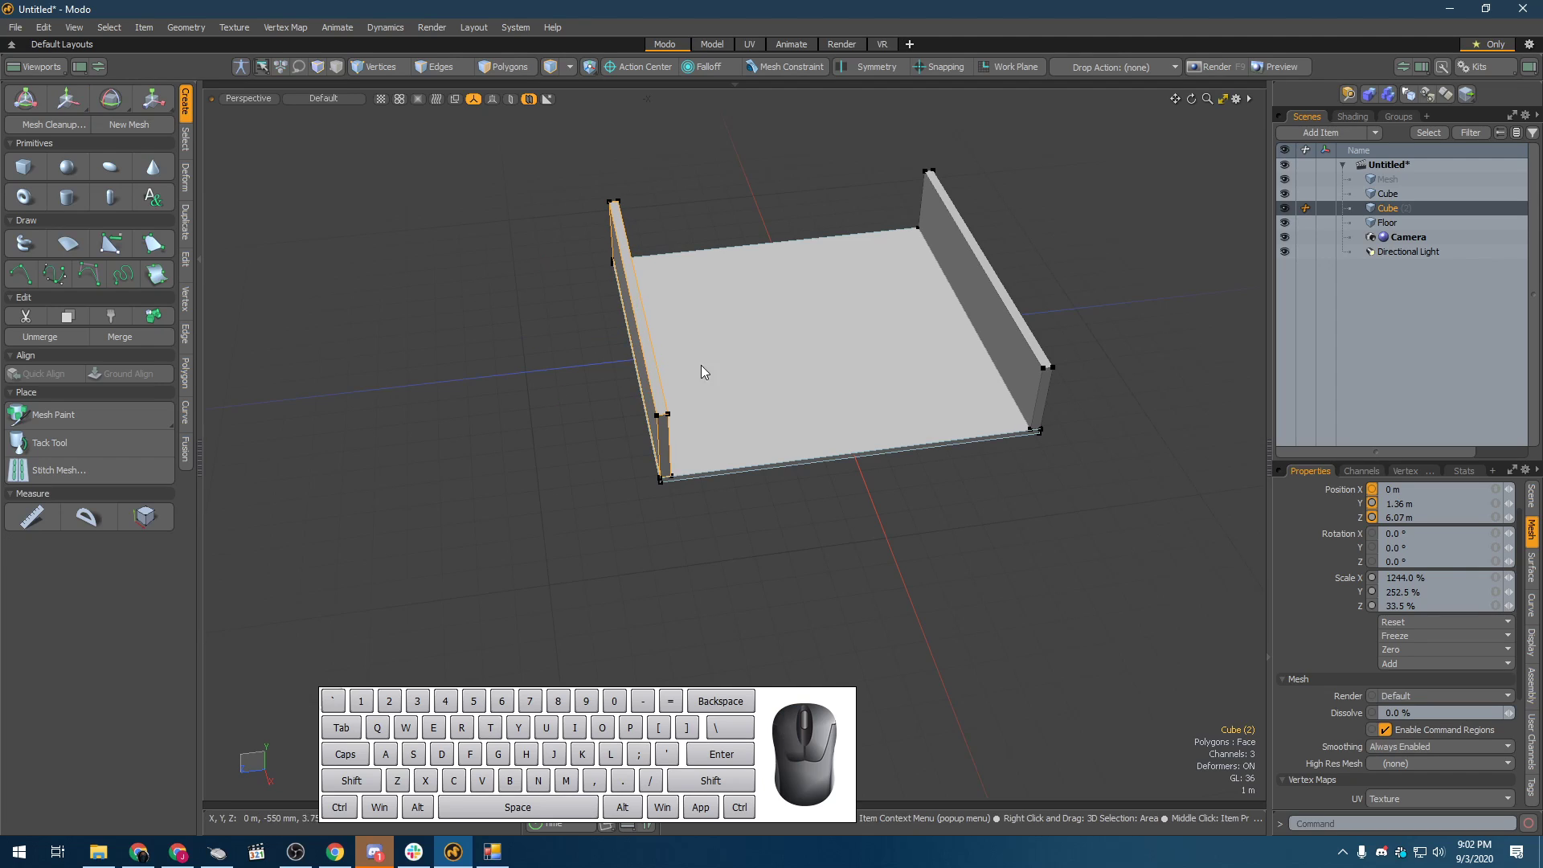
- Duplicate the second wall and rotate the copy to -90° about Y
left_click_drag(700, 365, 867, 353, "alt")
scroll(696, 402, "up", 3)
left_click_drag(696, 404, 790, 480, "alt+shift")
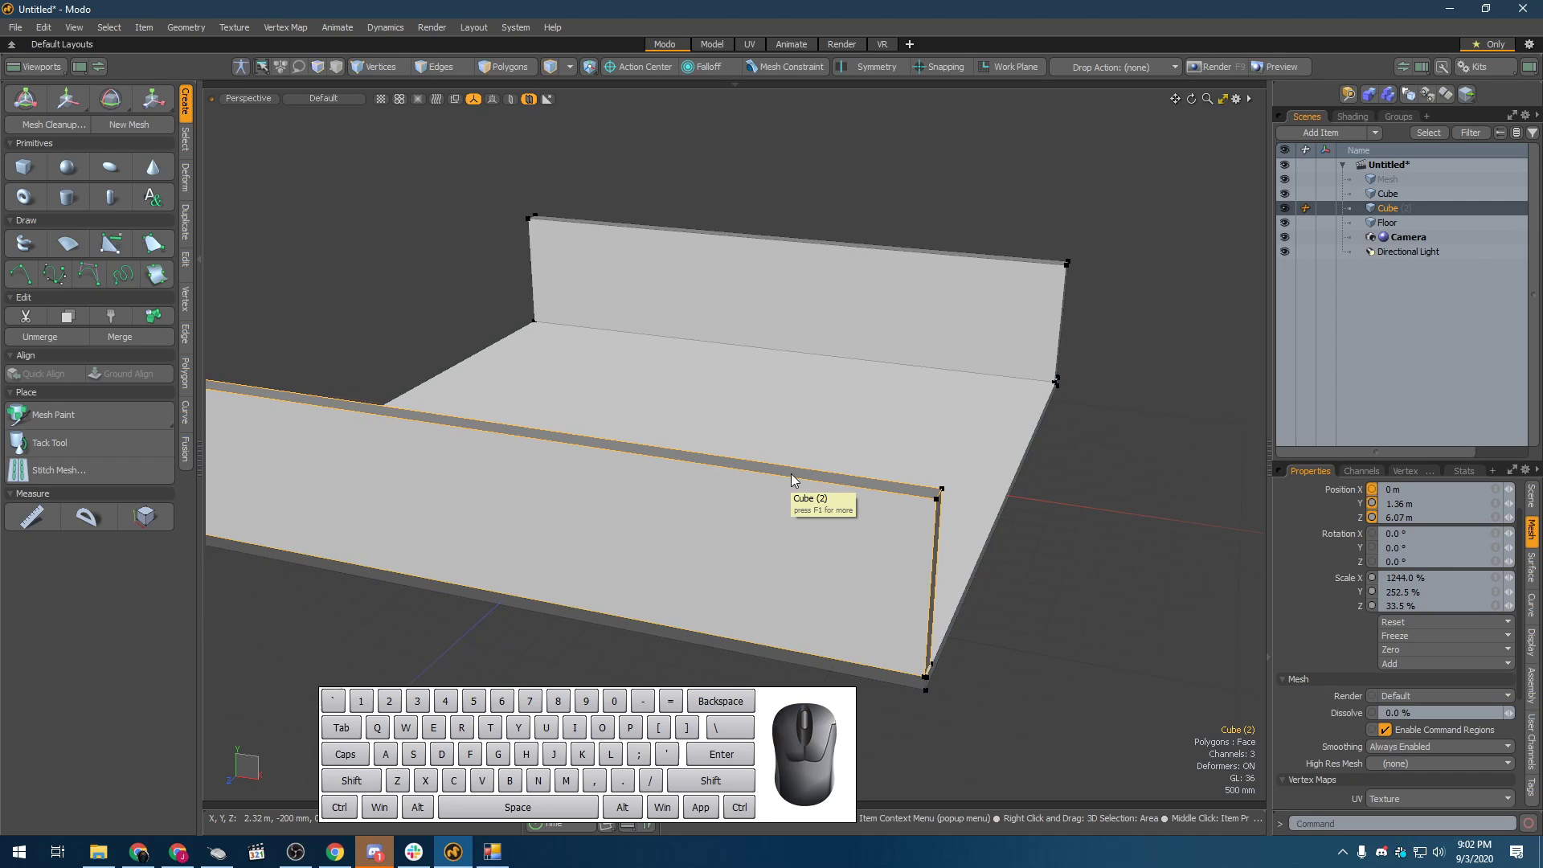
left_click(777, 521)
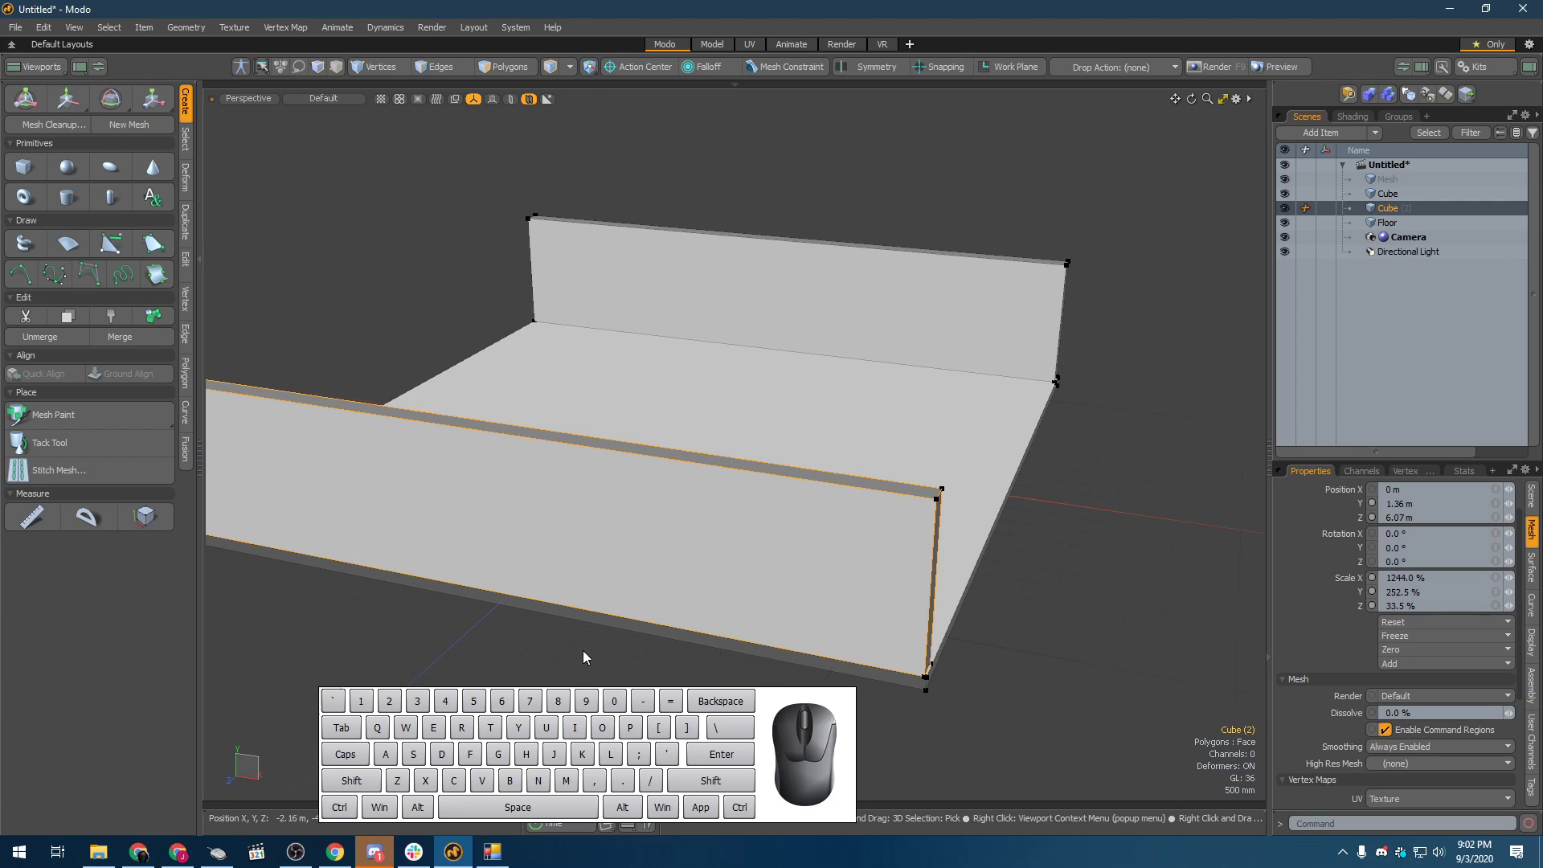
scroll(736, 546, "down", 3)
key("ctrl+d")
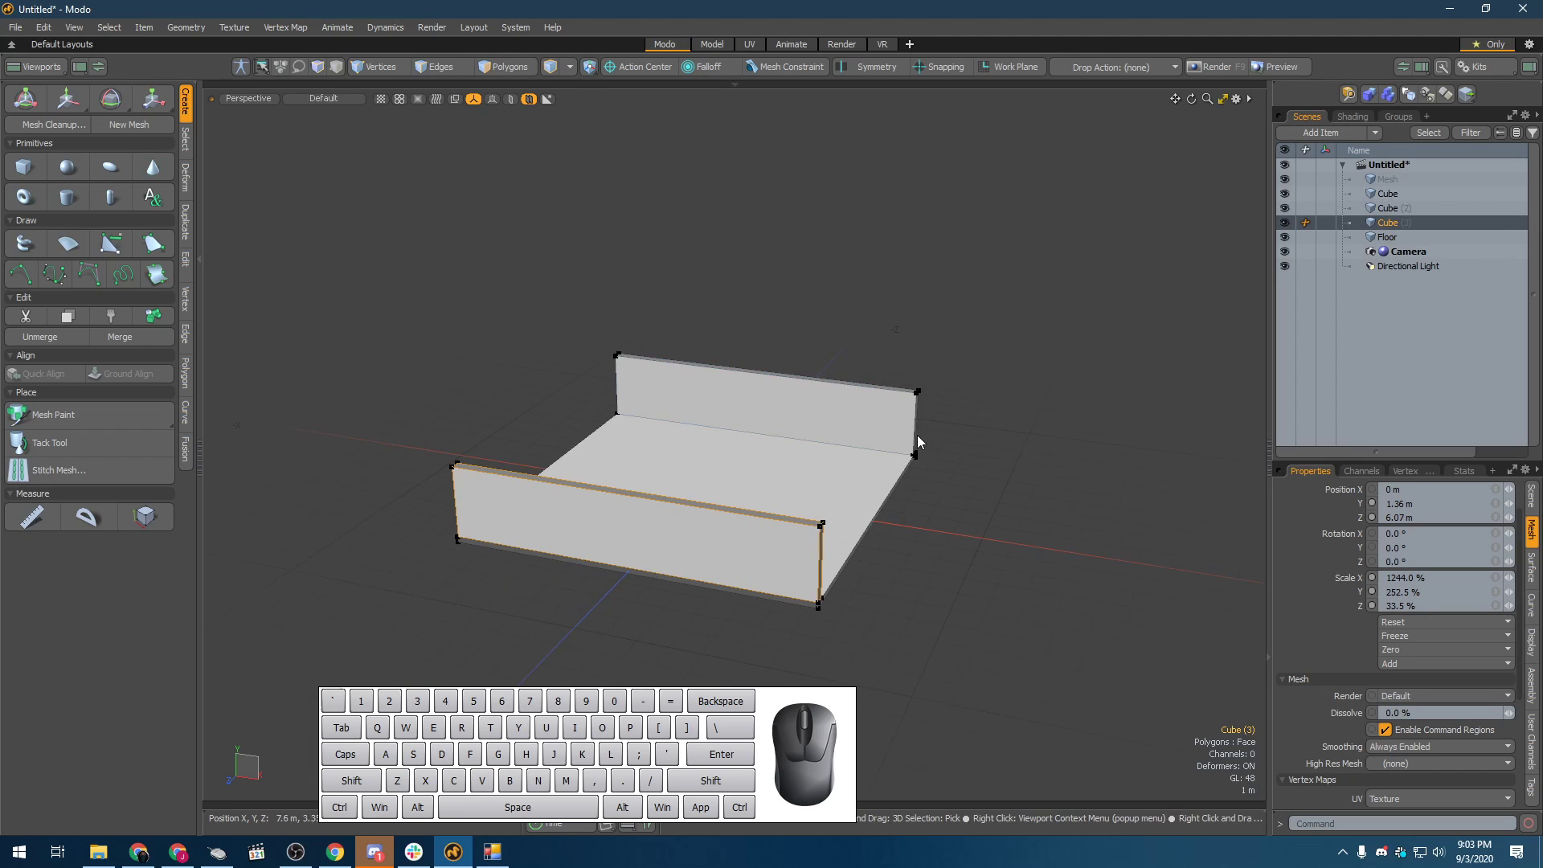
key("w")
key("e")
left_click_drag(668, 572, 383, 567)
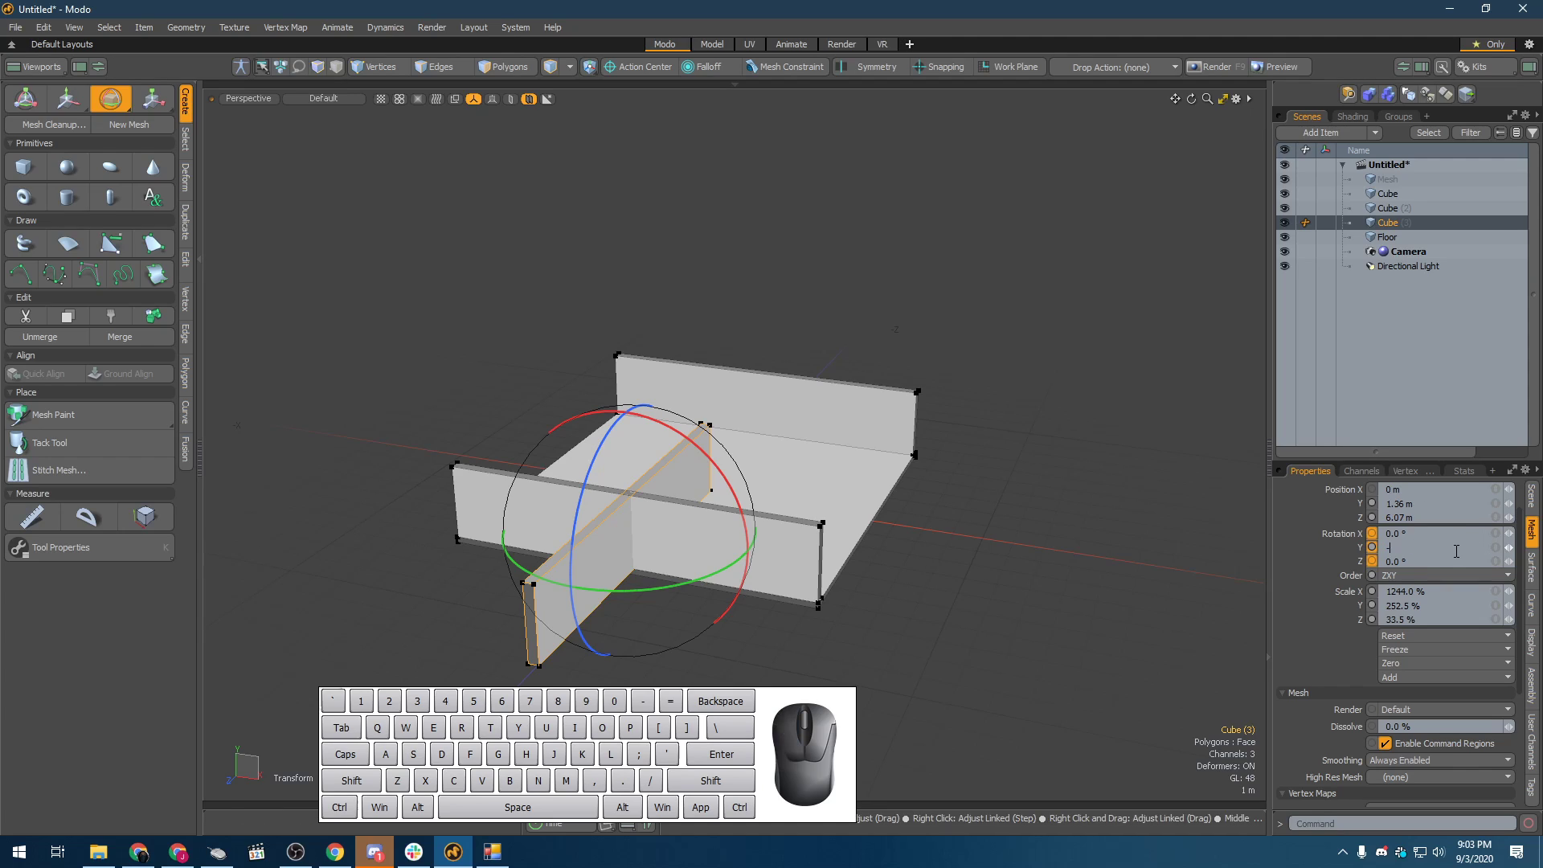
key("Return")
- Move the rotated wall flush with the floor's open negative-X edge, at about X -6.09 m and Z 0 m
key("w")
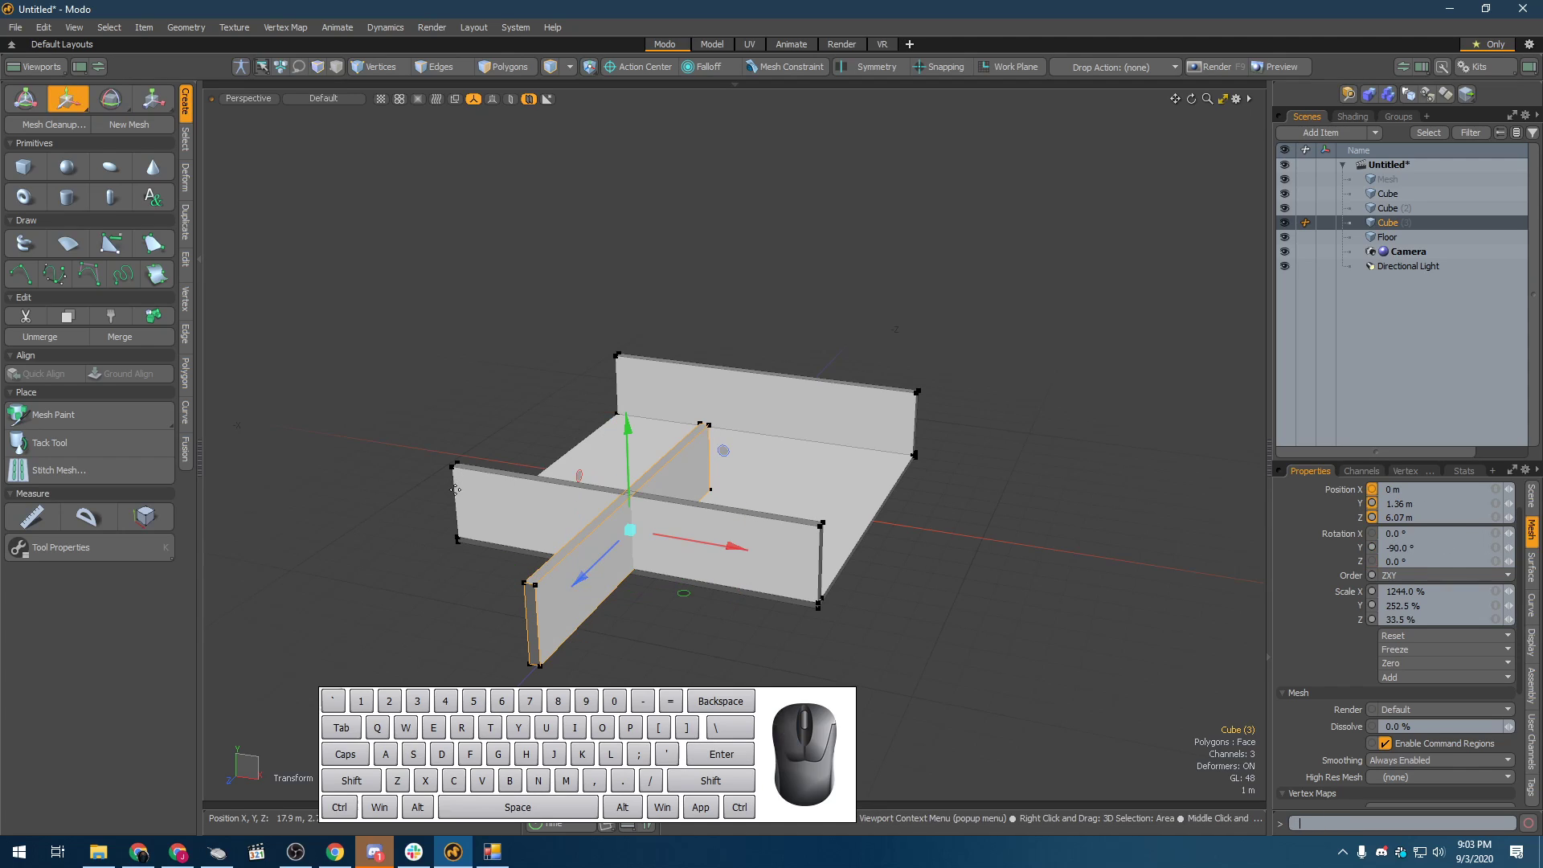
left_click_drag(668, 541, 788, 615, "alt")
key("space")
key("w")
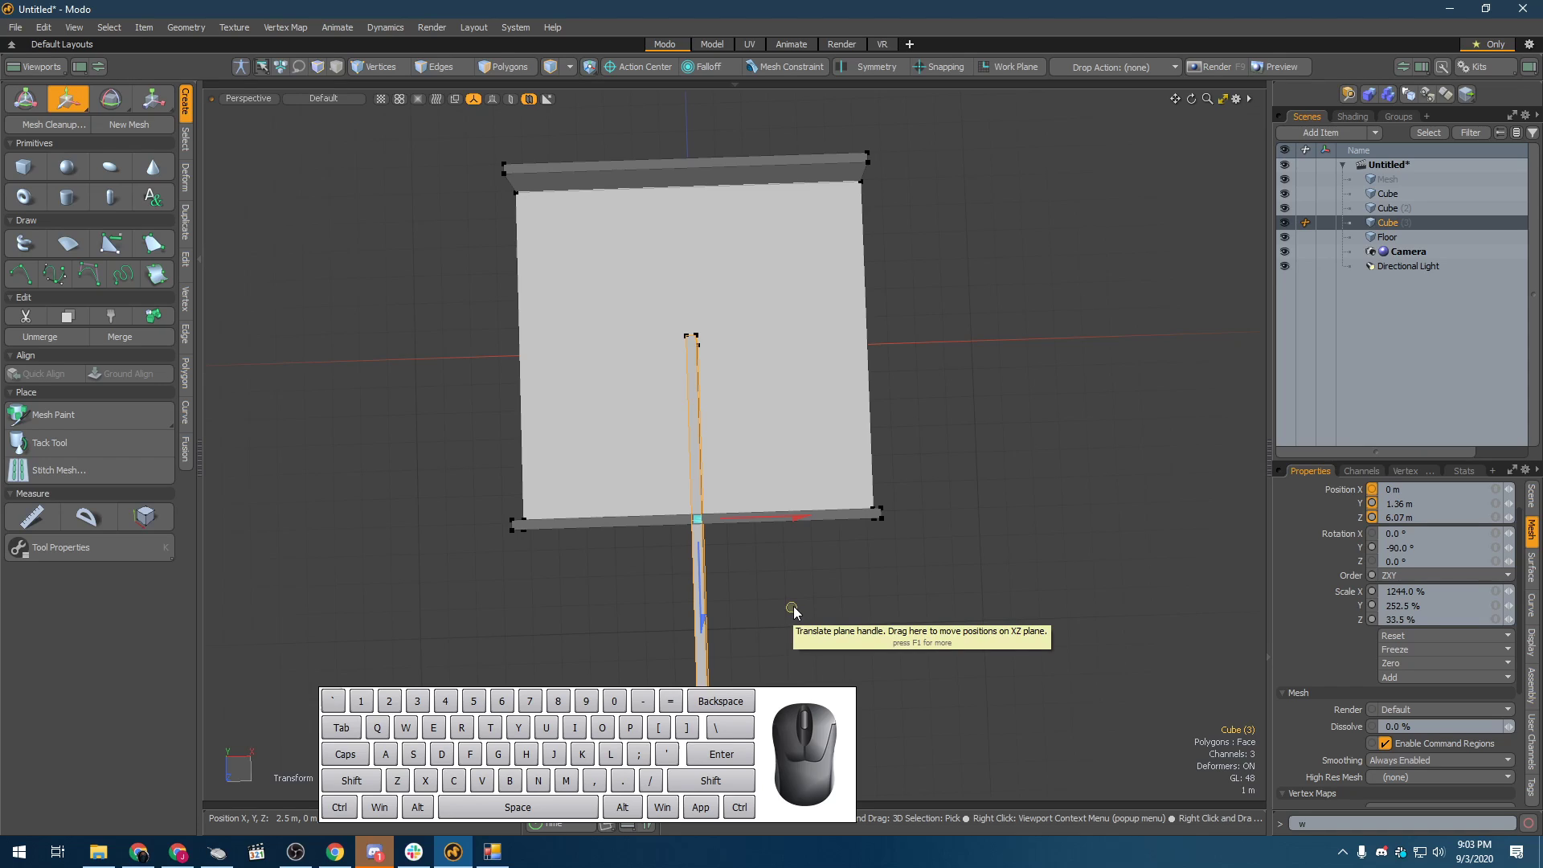
left_click_drag(788, 610, 608, 437)
scroll(597, 433, "up", 5)
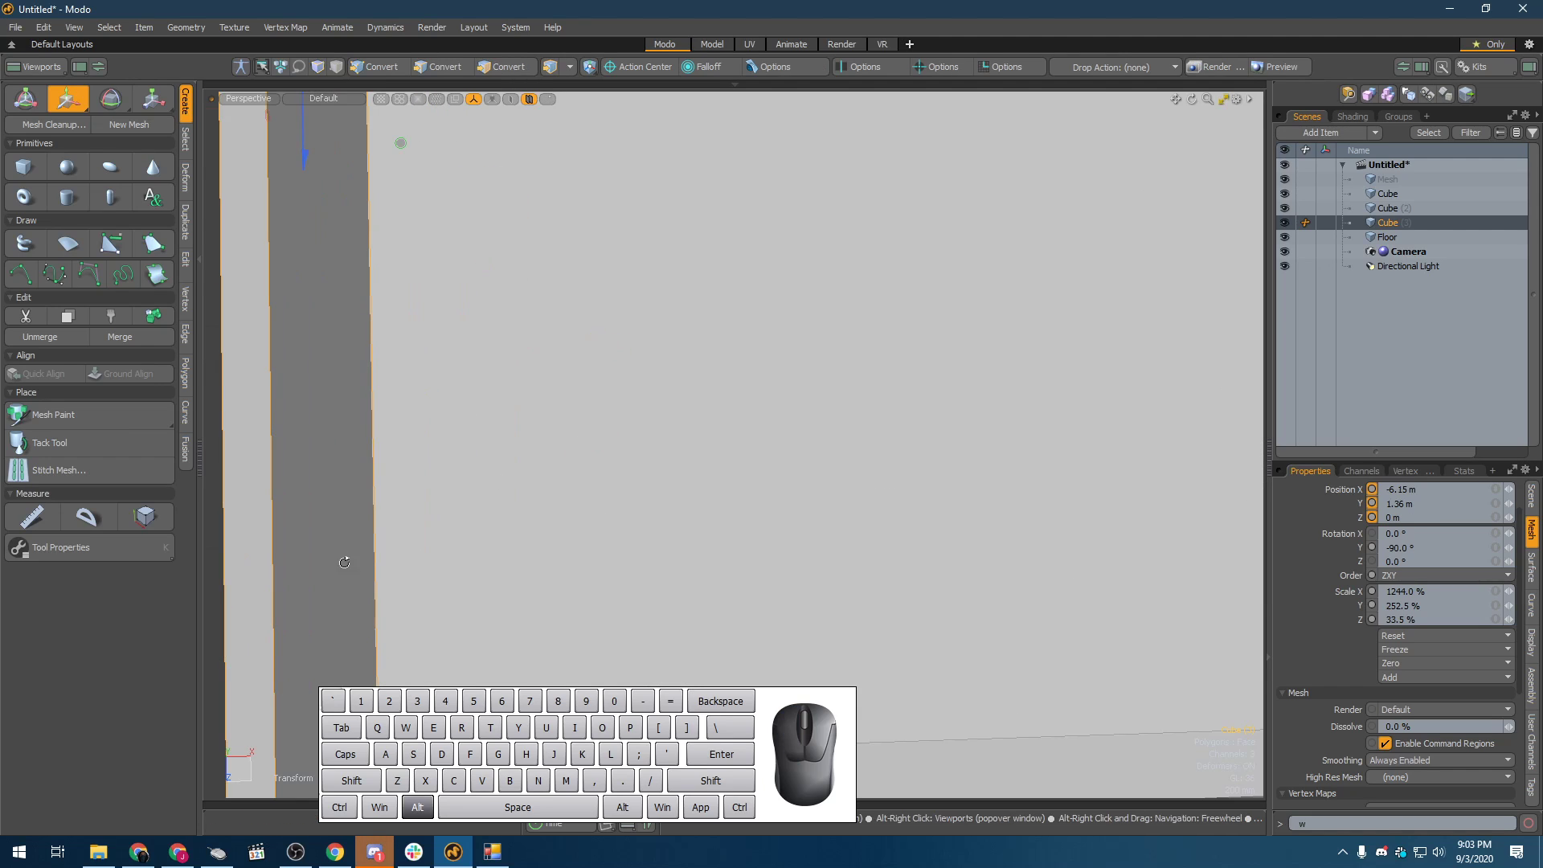
left_click_drag(318, 563, 496, 347, "alt")
scroll(507, 555, "down", 5)
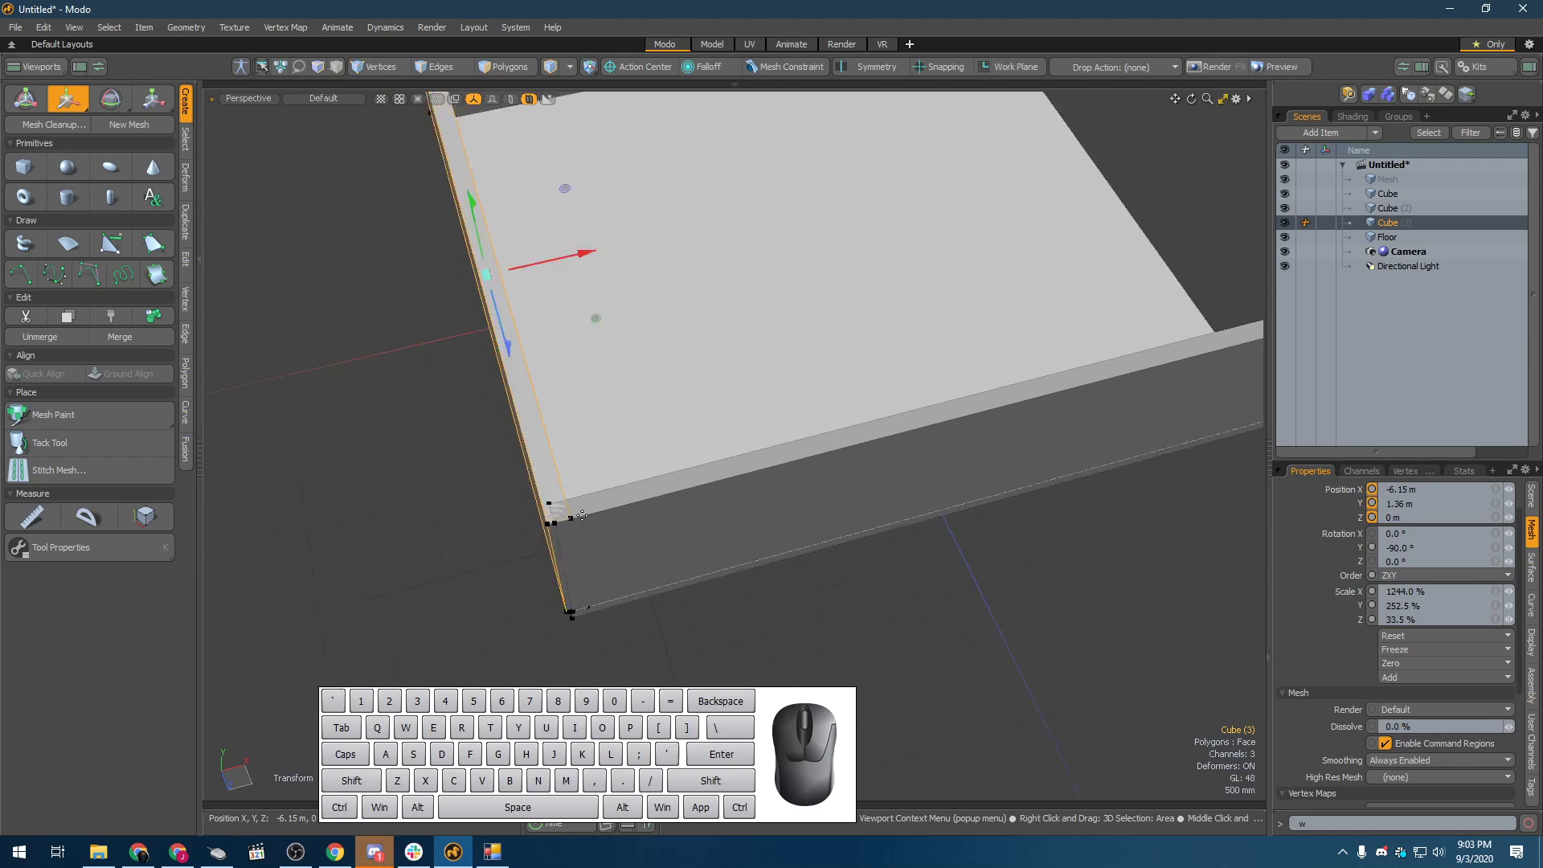
left_click_drag(508, 554, 494, 401, "alt")
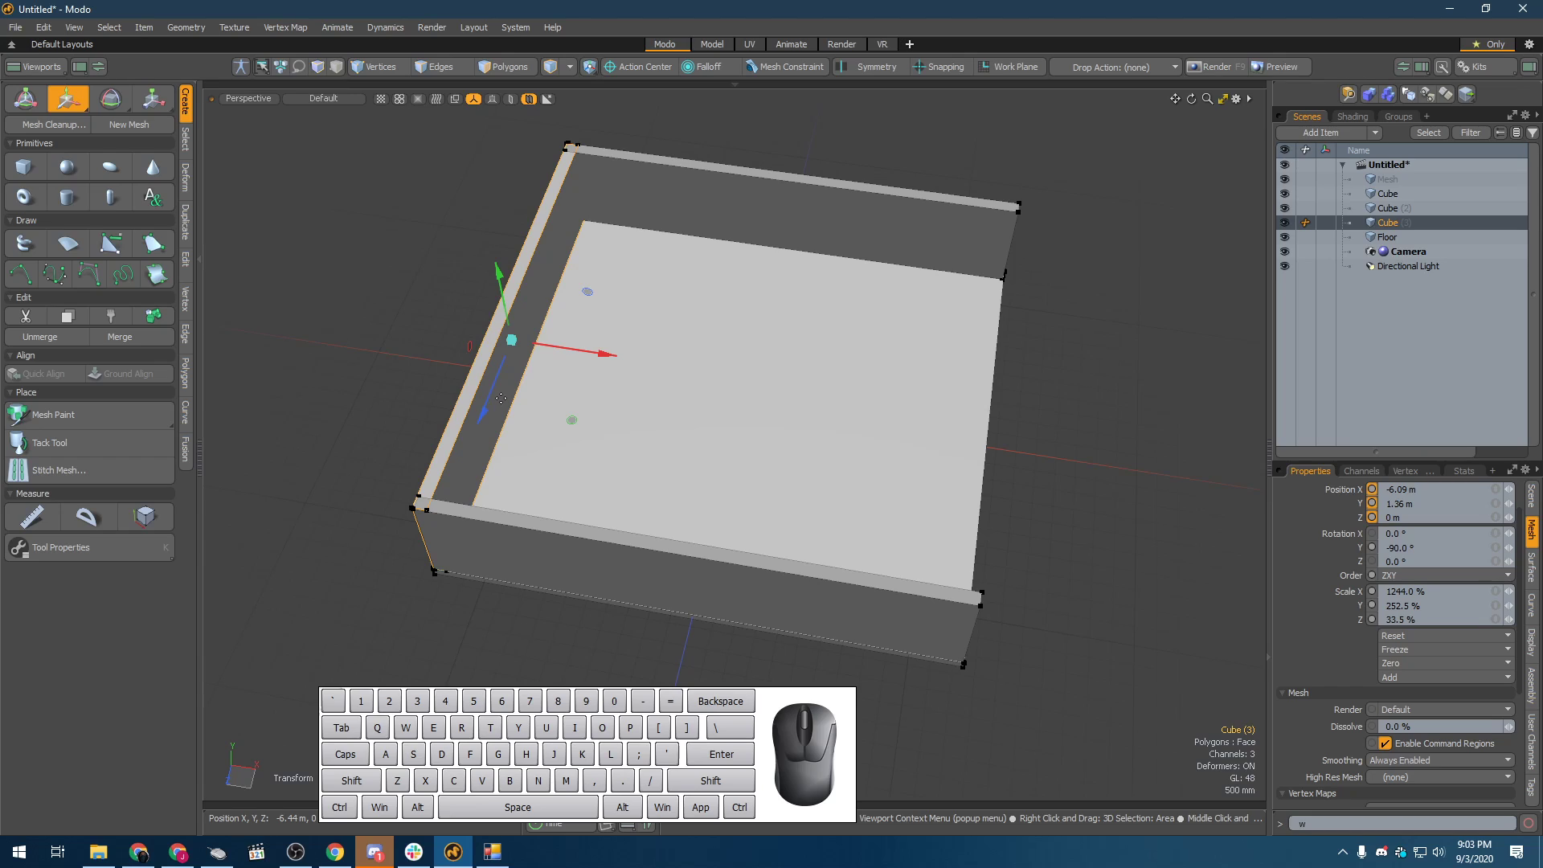
- Duplicate the side wall and move the copy along X to the remaining open edge, at about 6.01 m
key("ctrl+d")
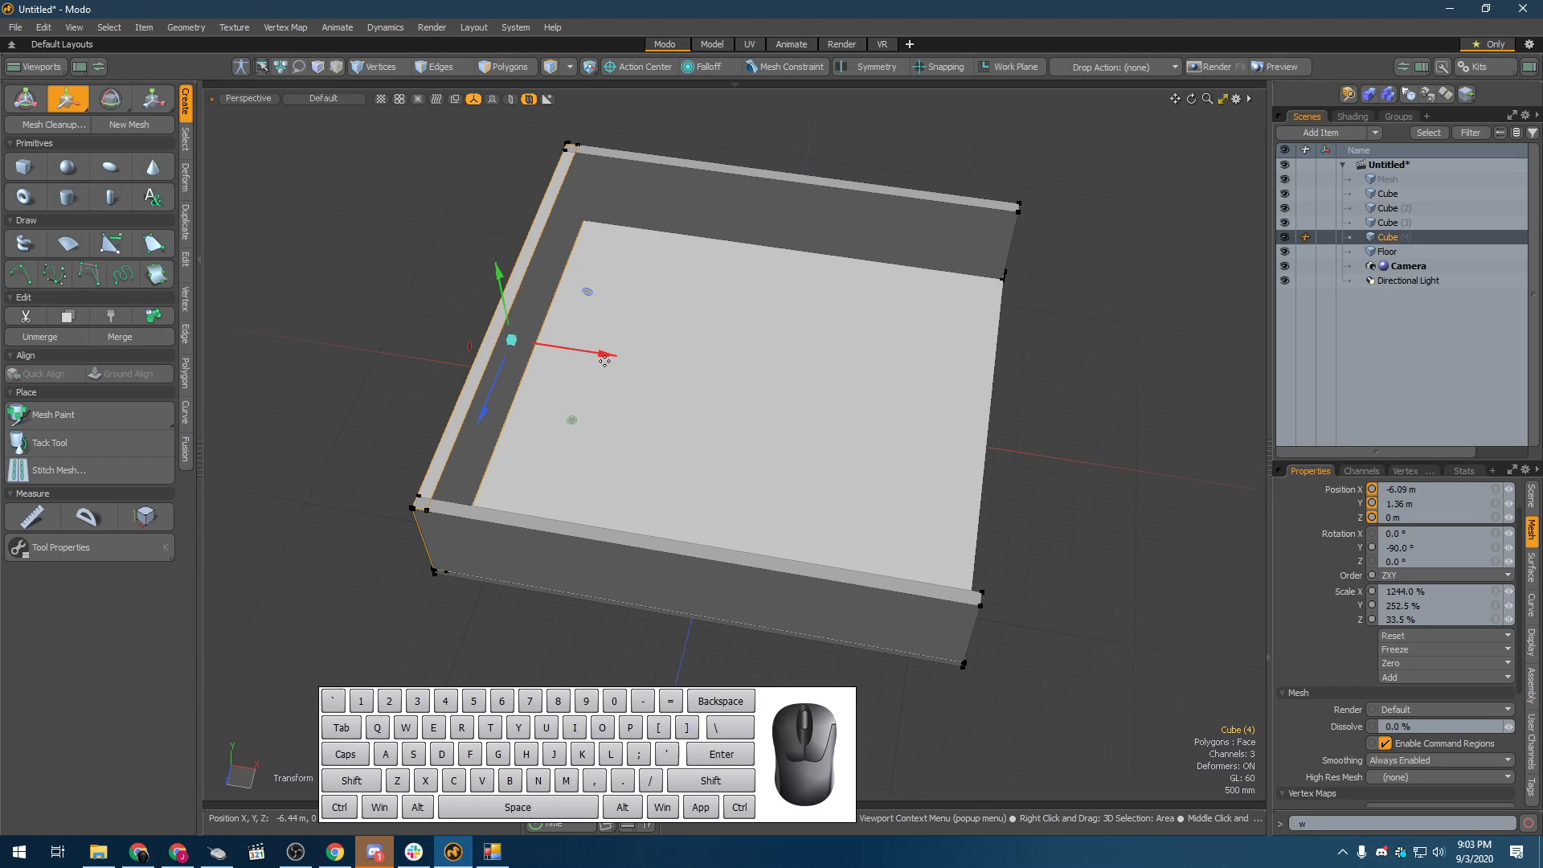
left_click_drag(604, 361, 1093, 430)
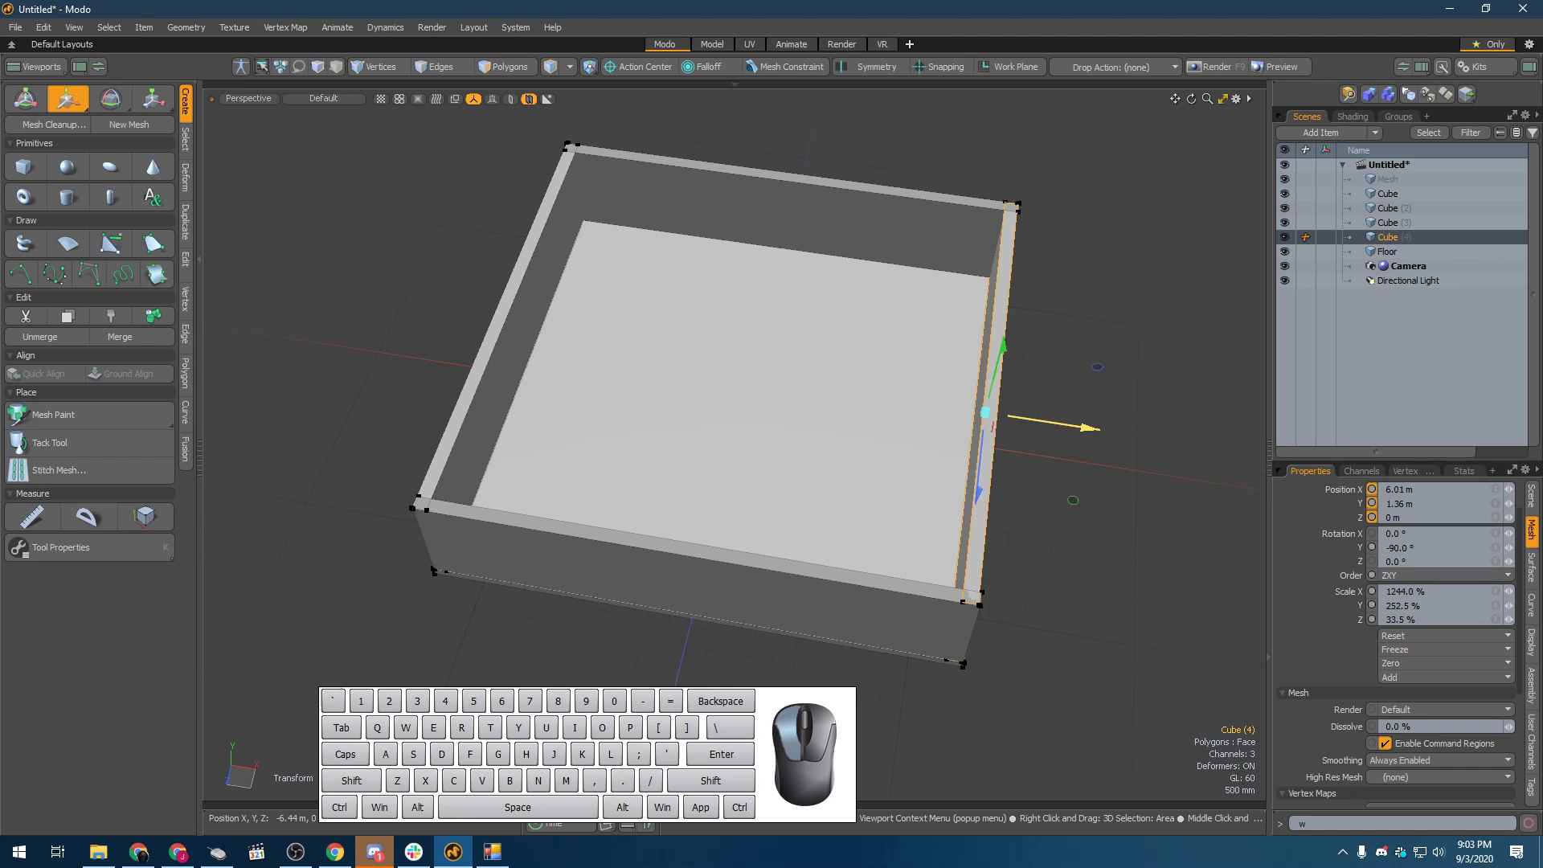
left_click_drag(900, 530, 930, 552, "alt")
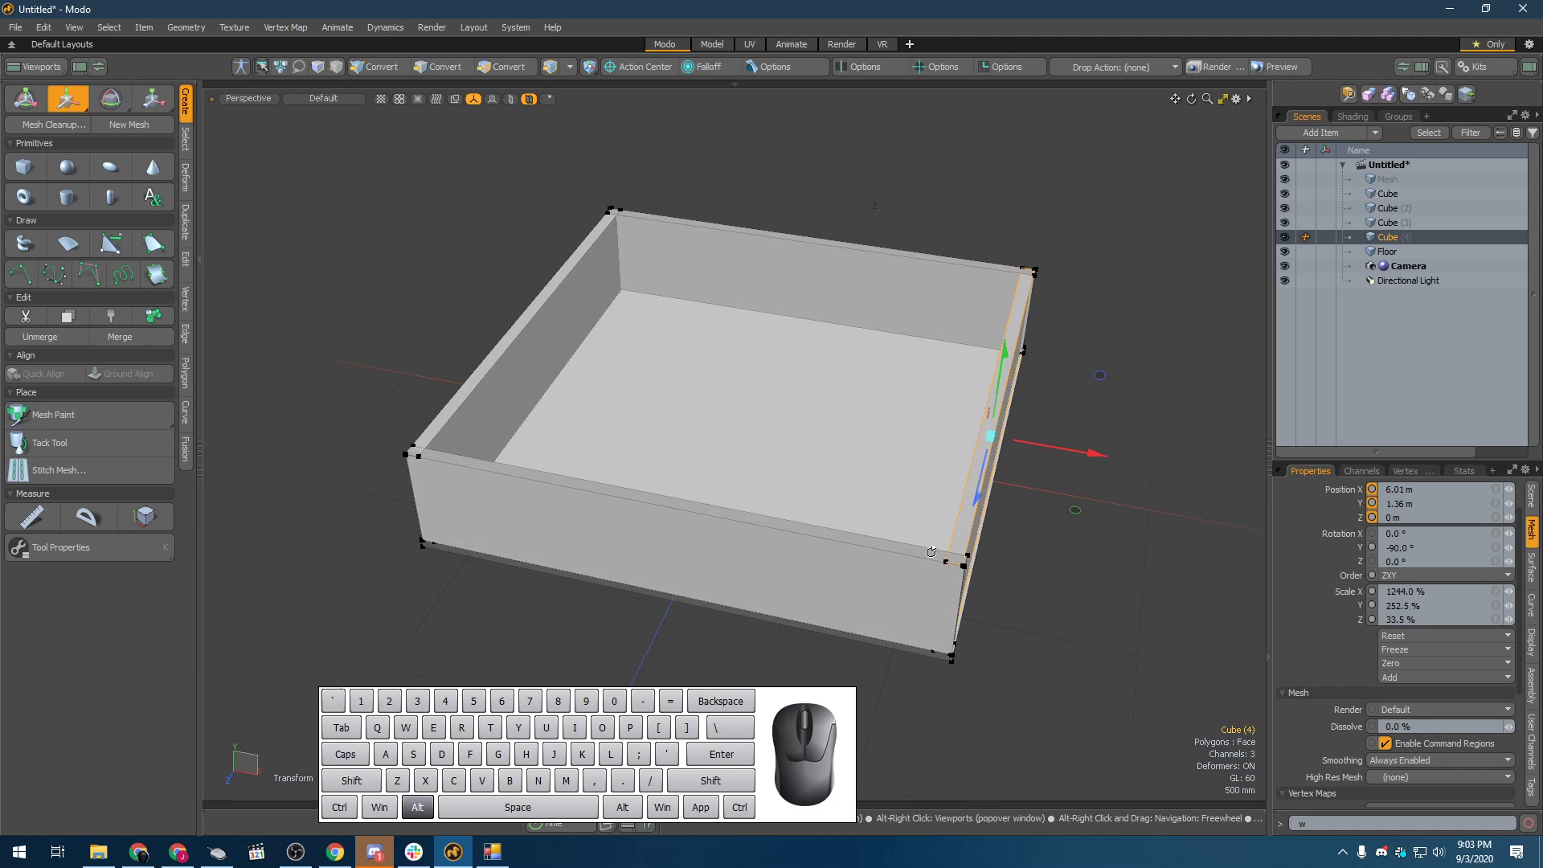
- Rename the original wall cube at the negative-Z edge as back_wall
left_click(1387, 194)
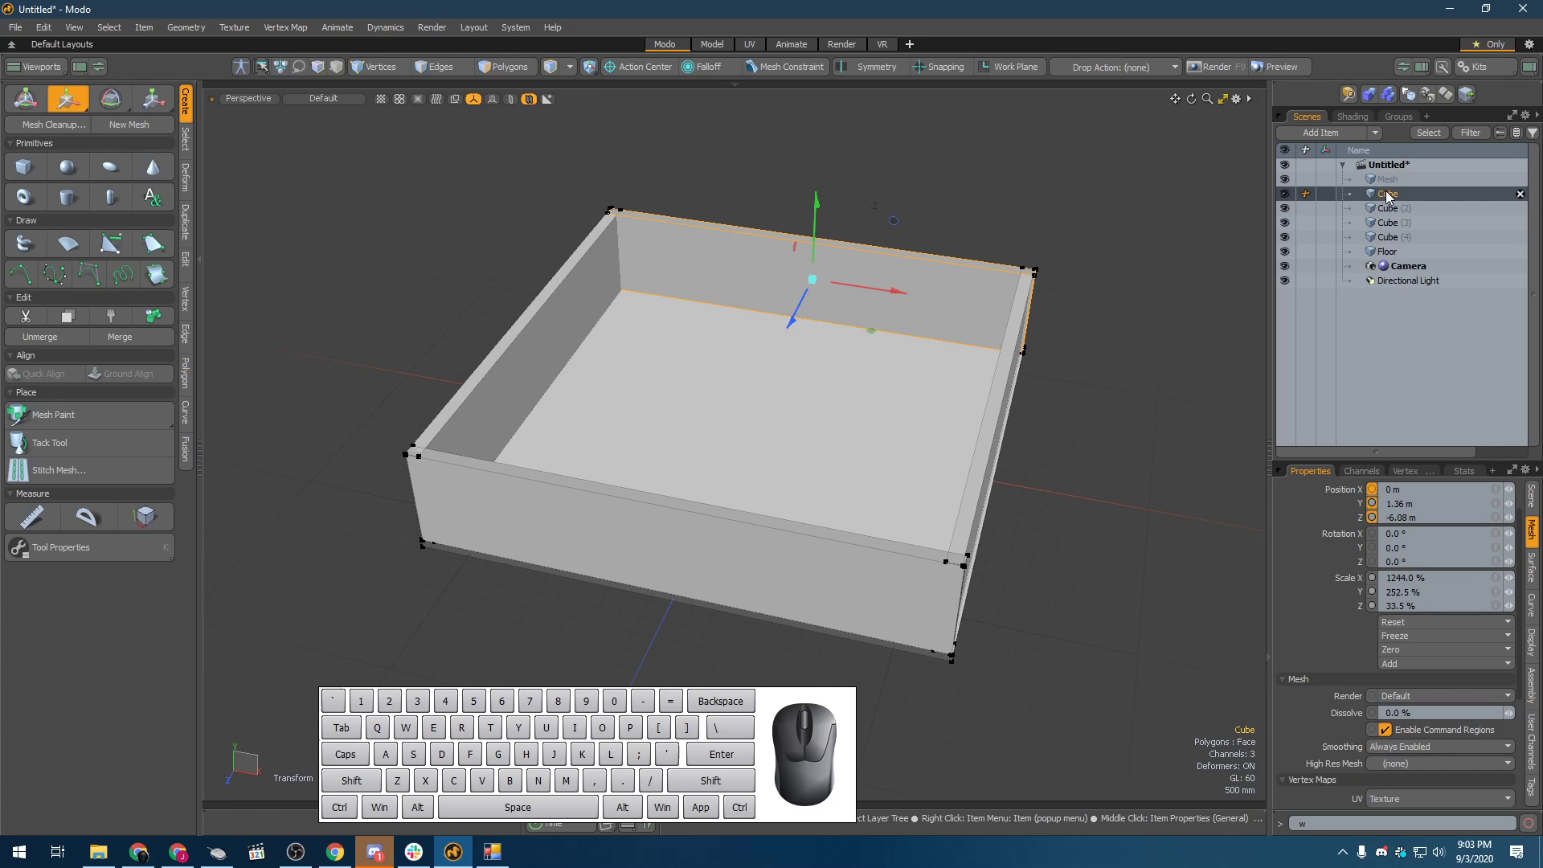
double_click(1387, 194)
type("back wall")
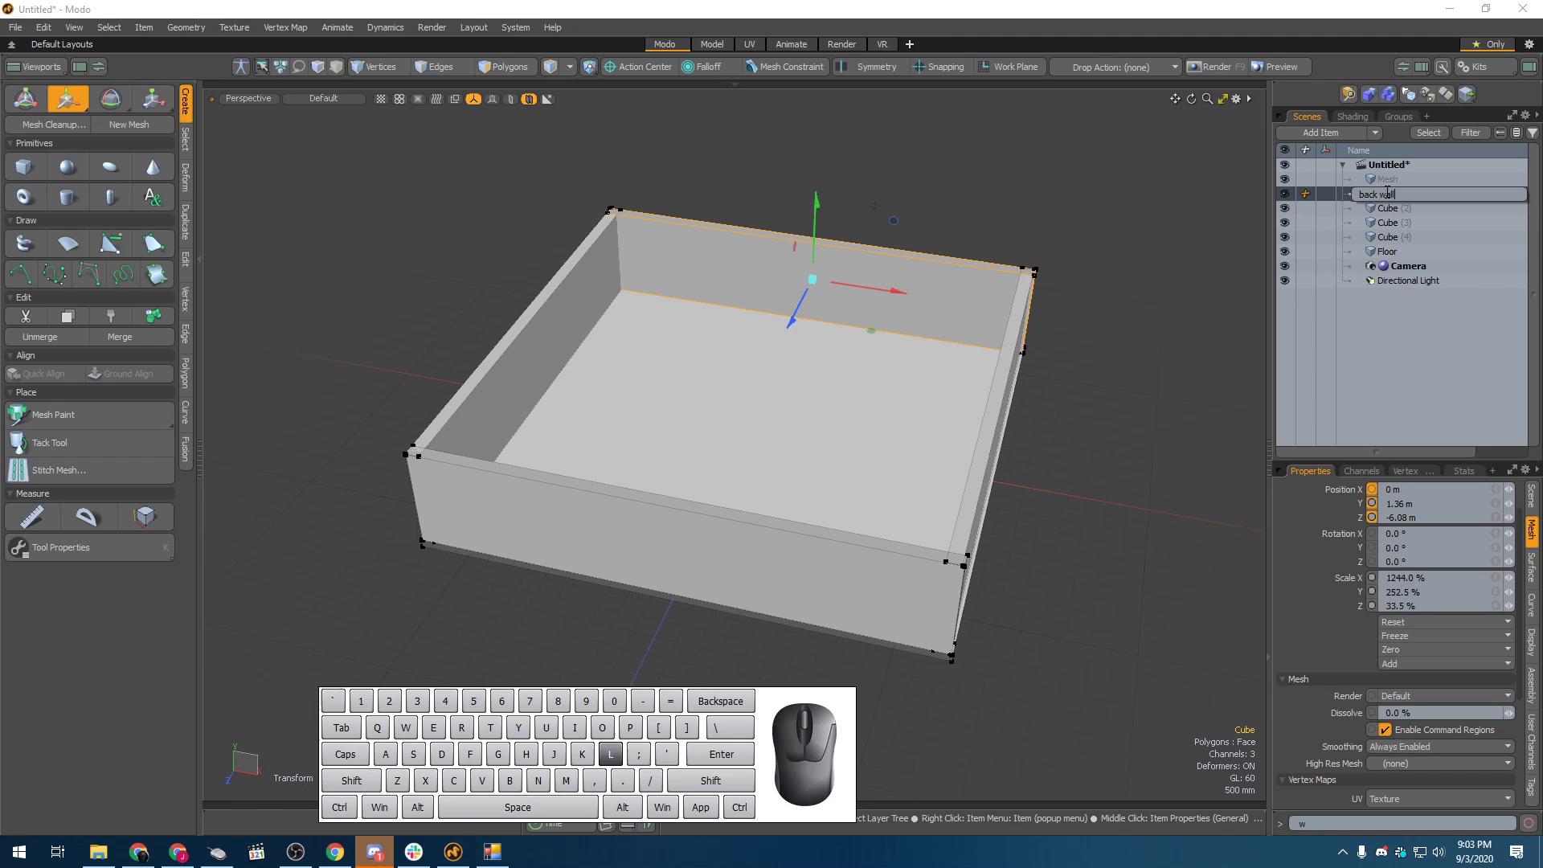
key("Return")
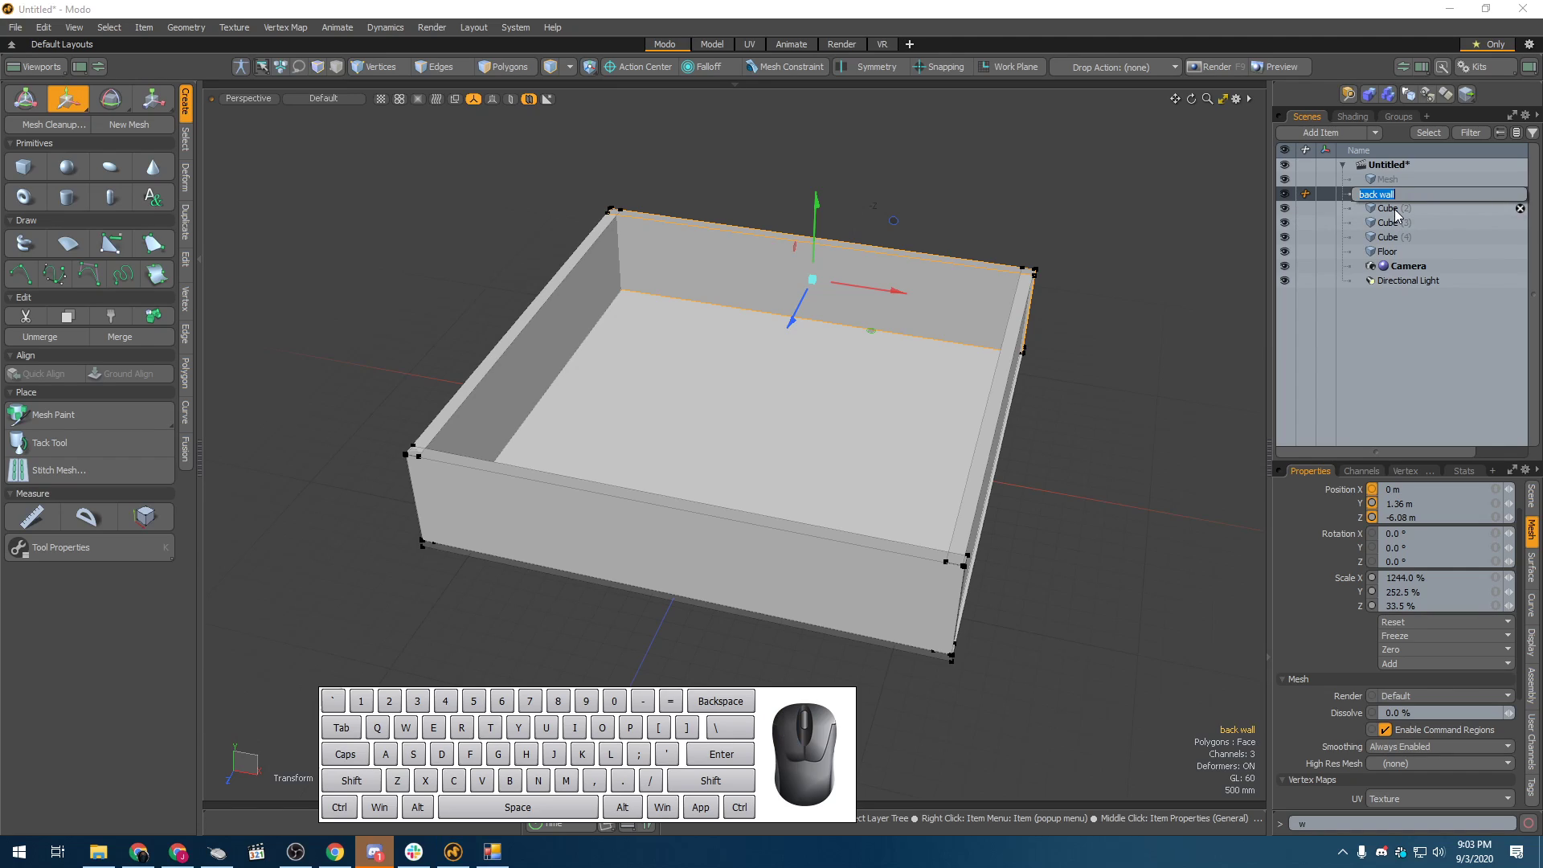
type("back_wall")
key("Return")
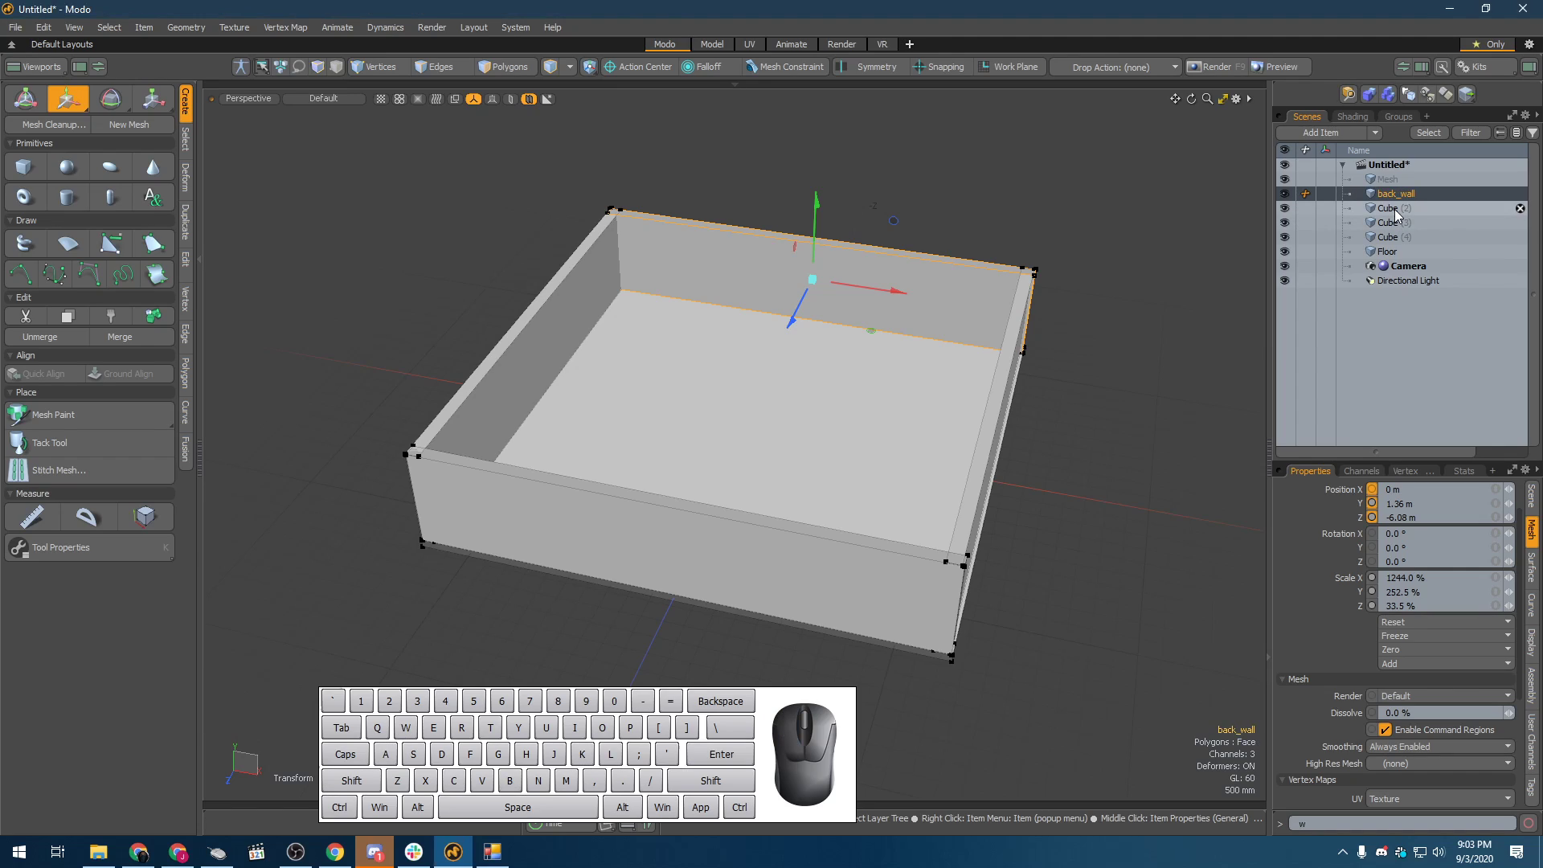
- Rename the wall Cube (2), opposite the back wall, as front_wall
double_click(1388, 209)
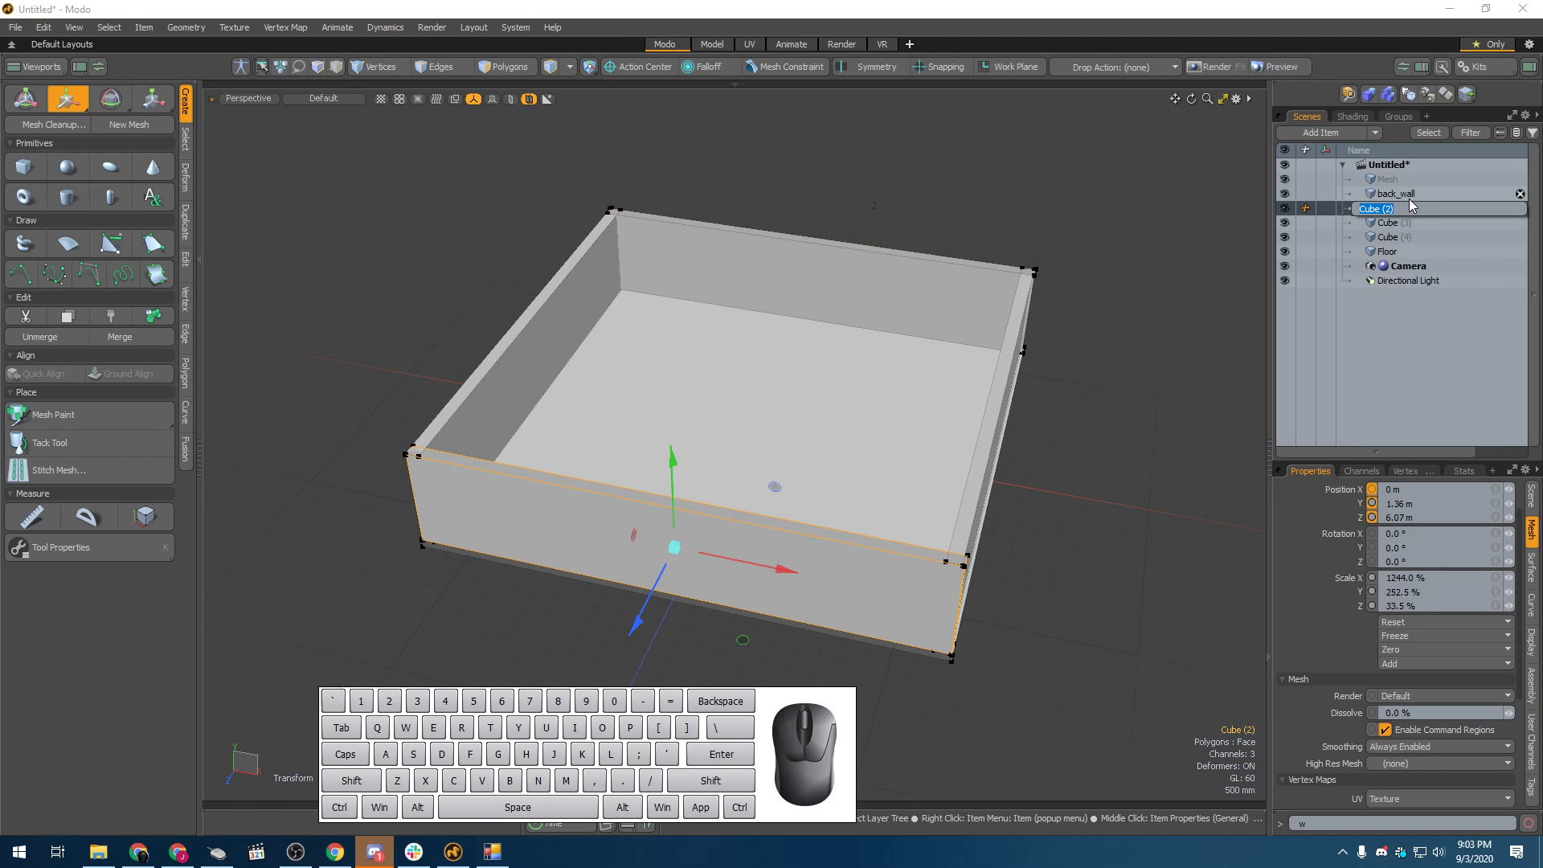
type("front_wall")
key("Return")
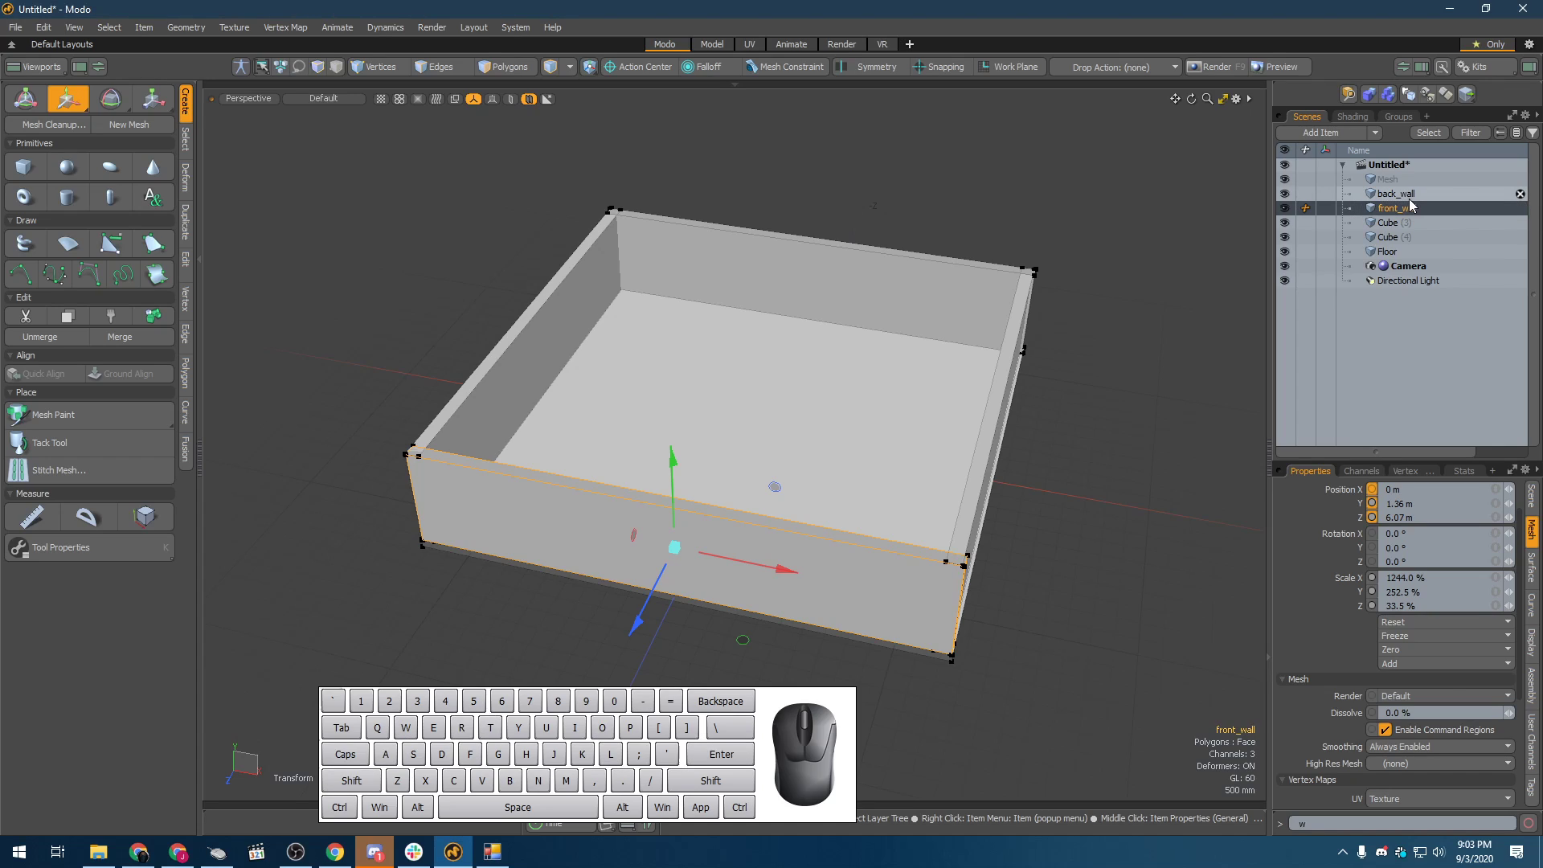
- Rename the side wall Cube (3) at the floor's negative-X edge as Left Wall
left_click(1398, 224)
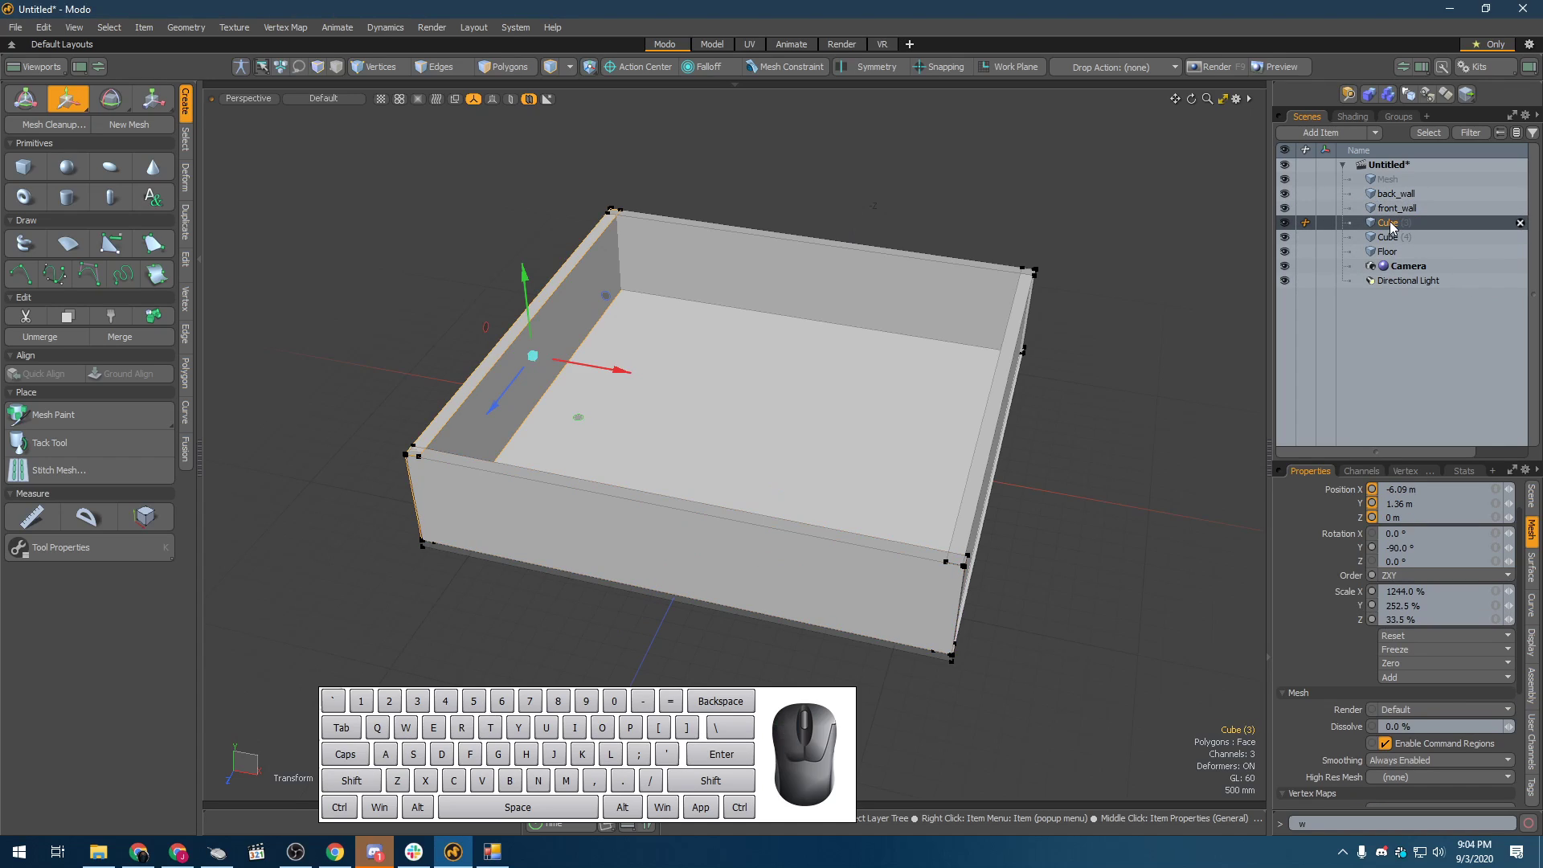
double_click(1390, 223)
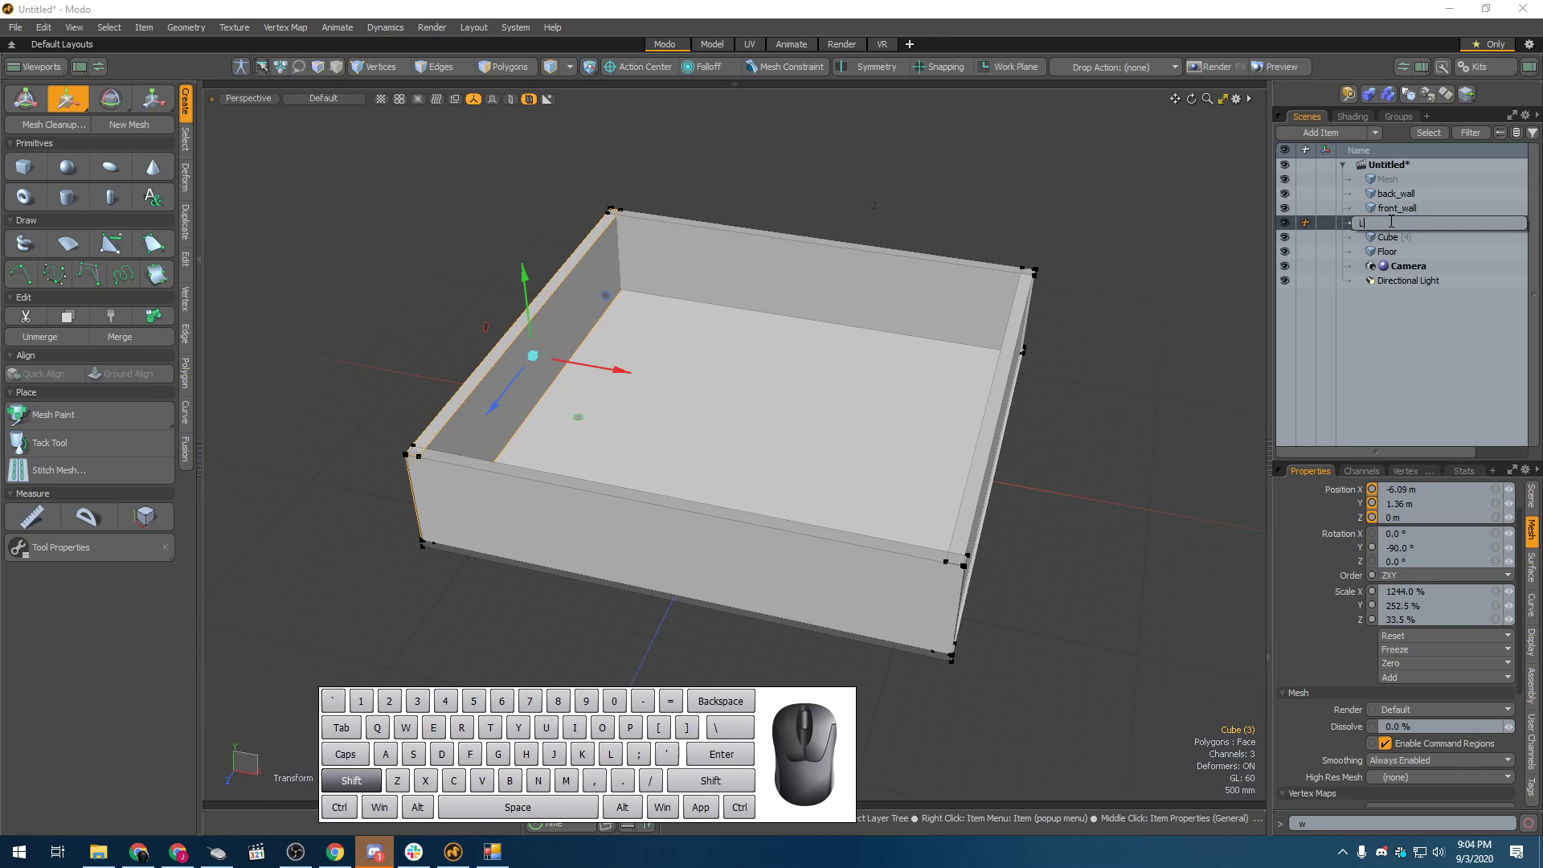
type("Left Wall")
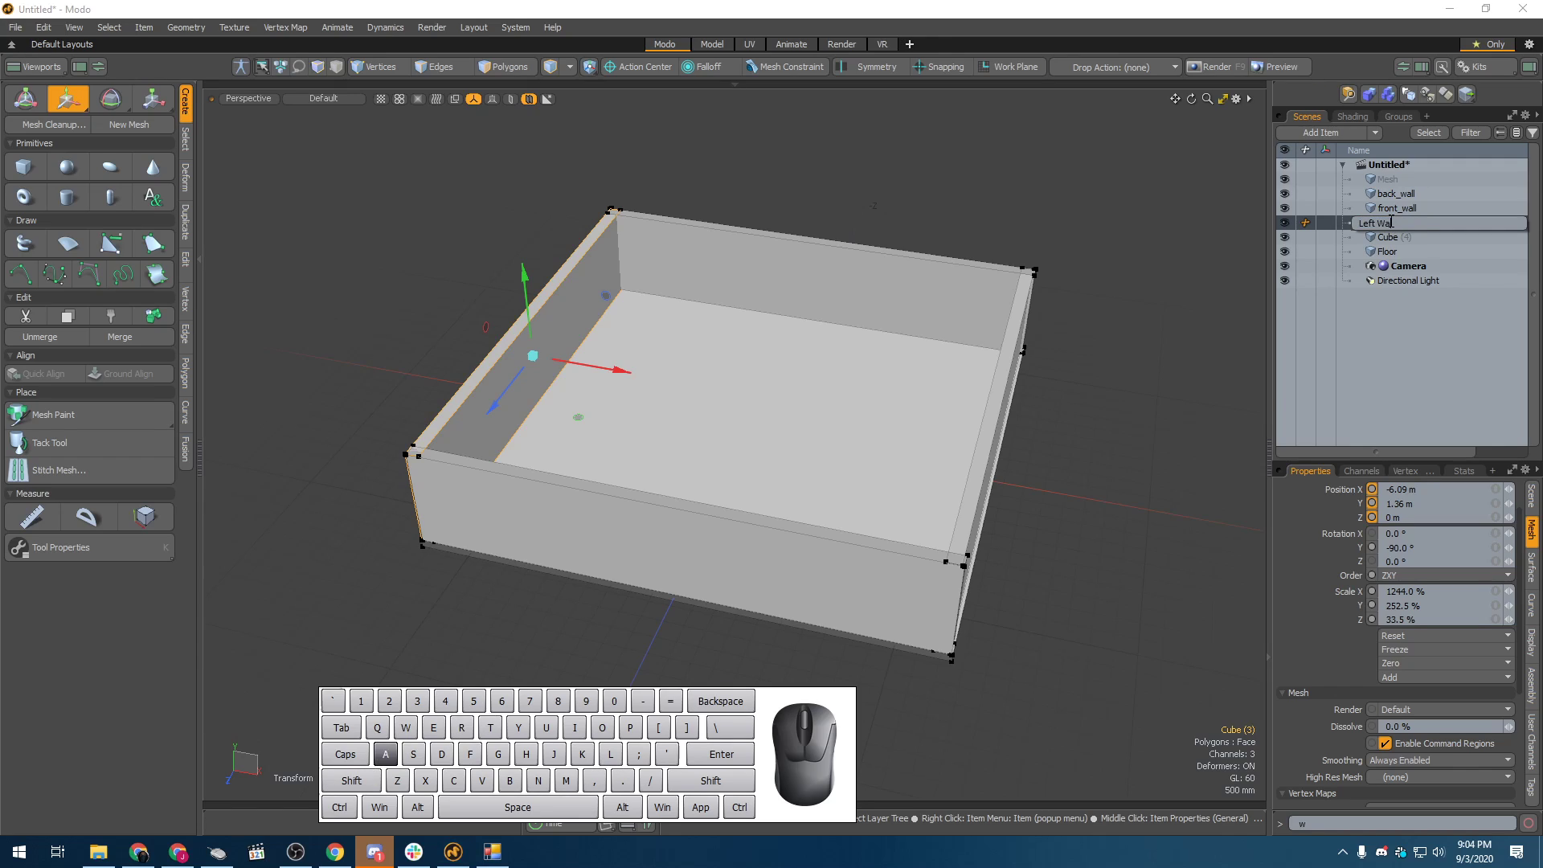
key("Return")
- Rename the opposite side wall, Cube (4) at the positive-X edge, as Right Wall
left_click(1389, 251)
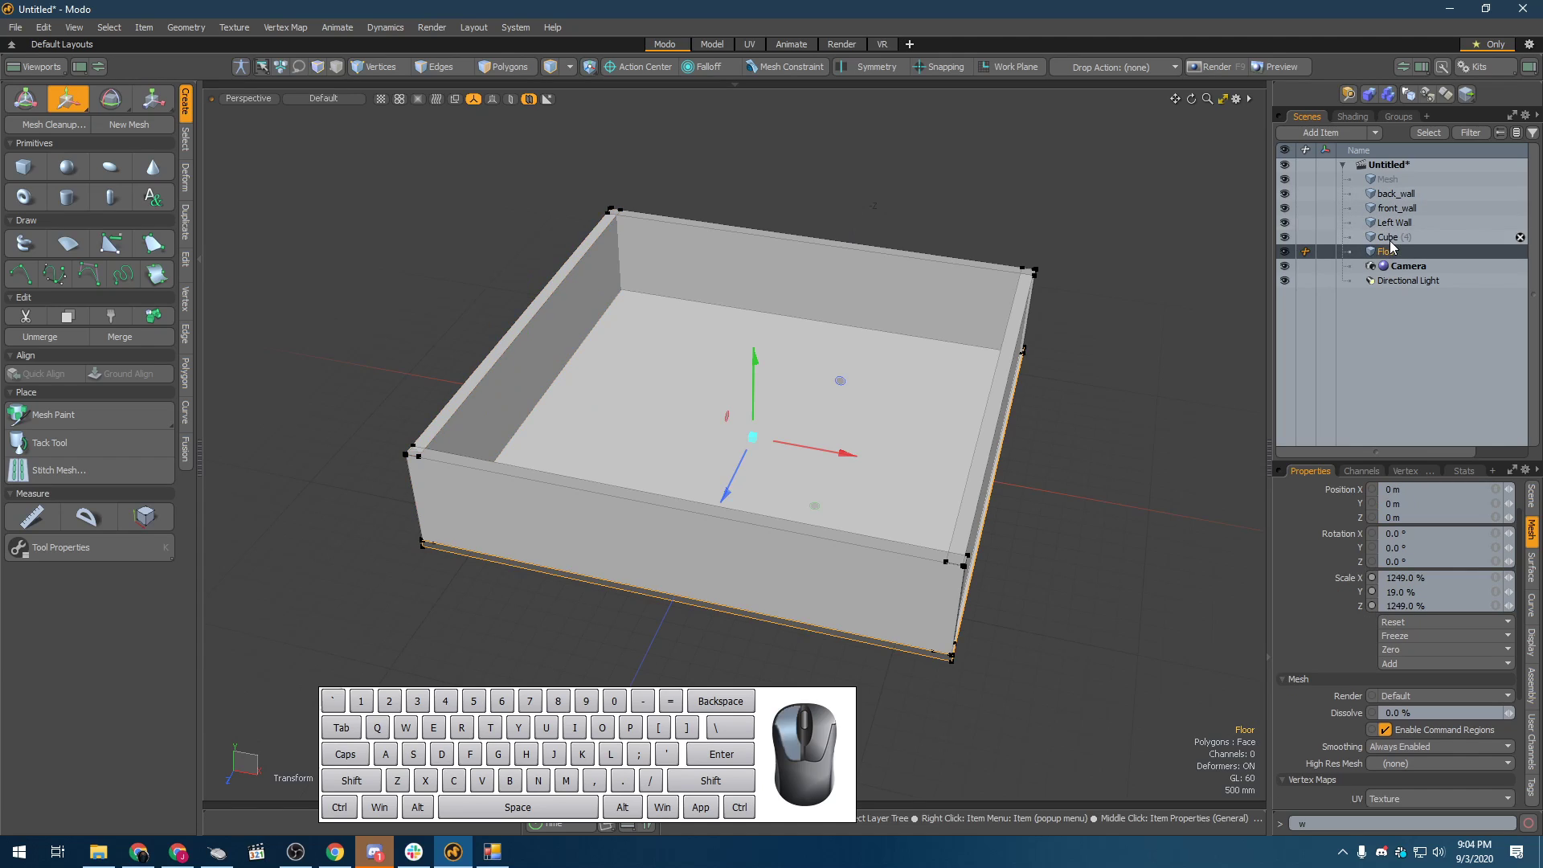
left_click(1385, 238)
double_click(1385, 240)
type("R")
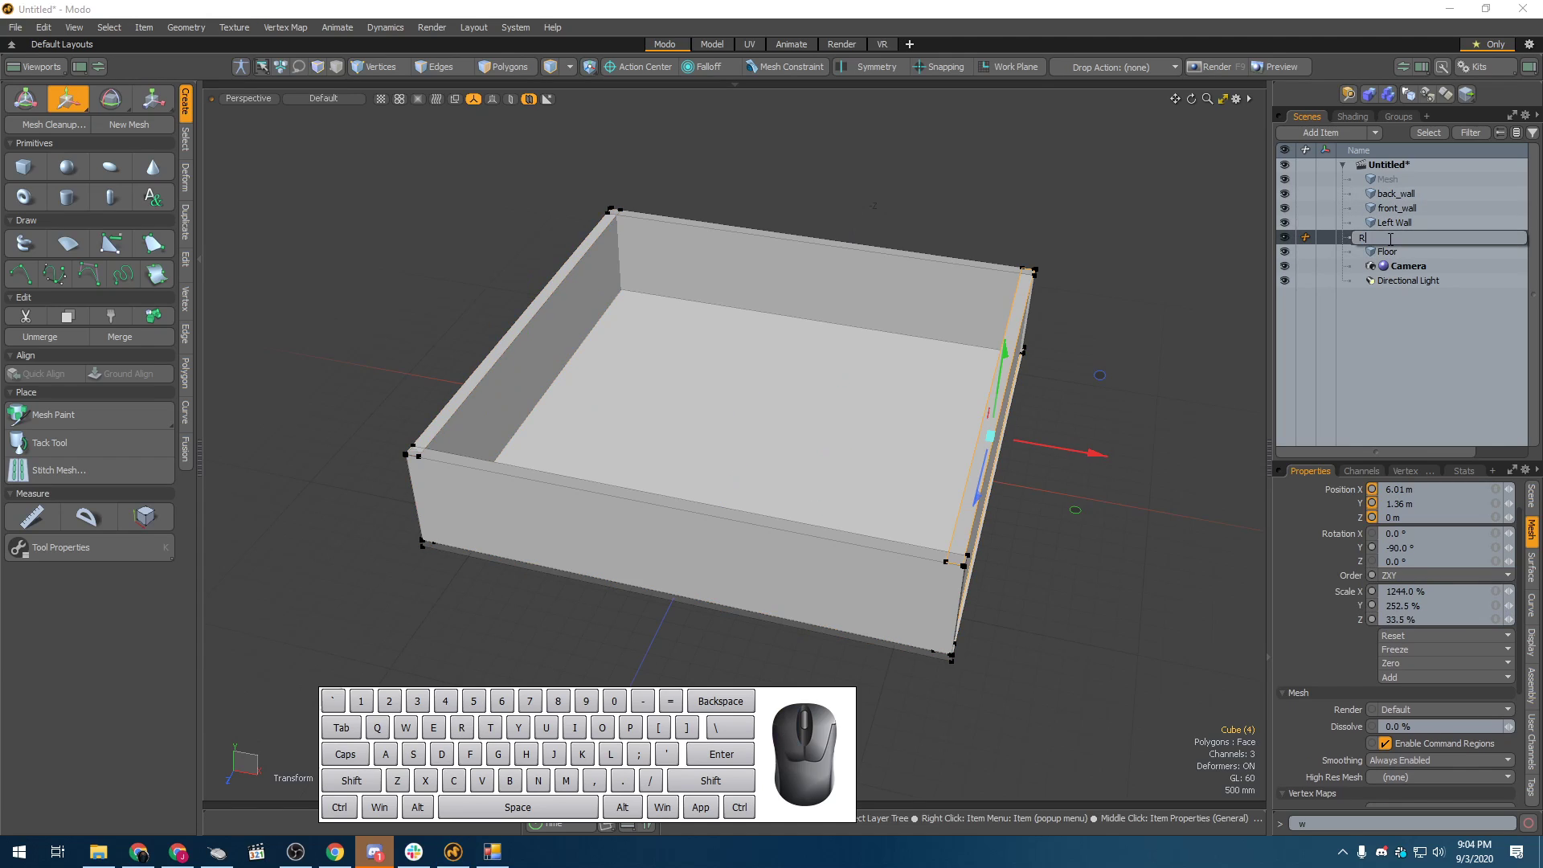
key("BackSpace")
key("BackSpace")
key("BackSpace")
key("BackSpace")
type("ight Wall")
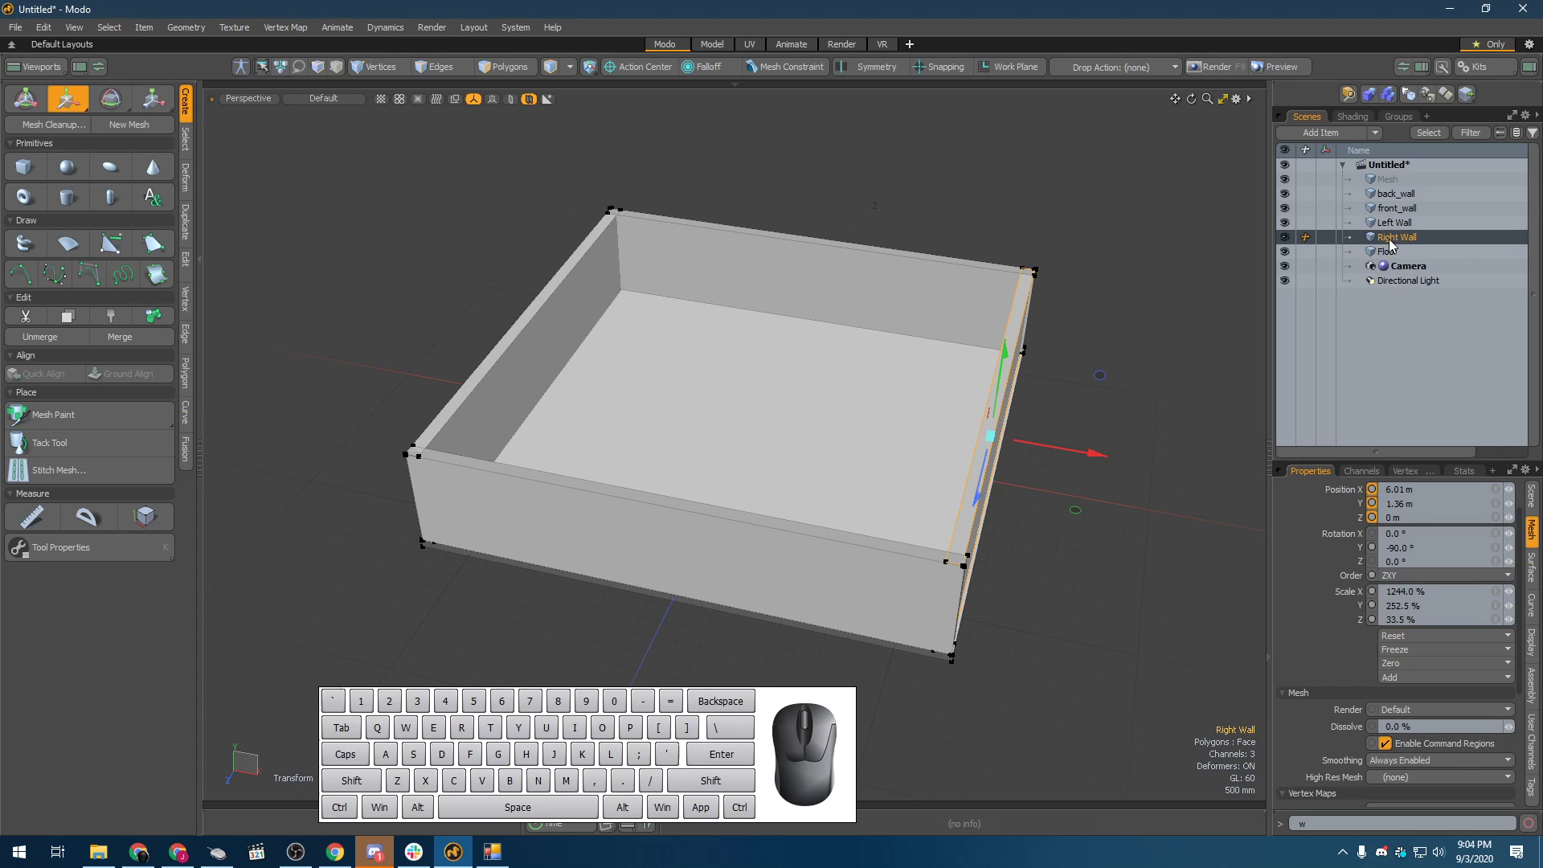
key("Return")
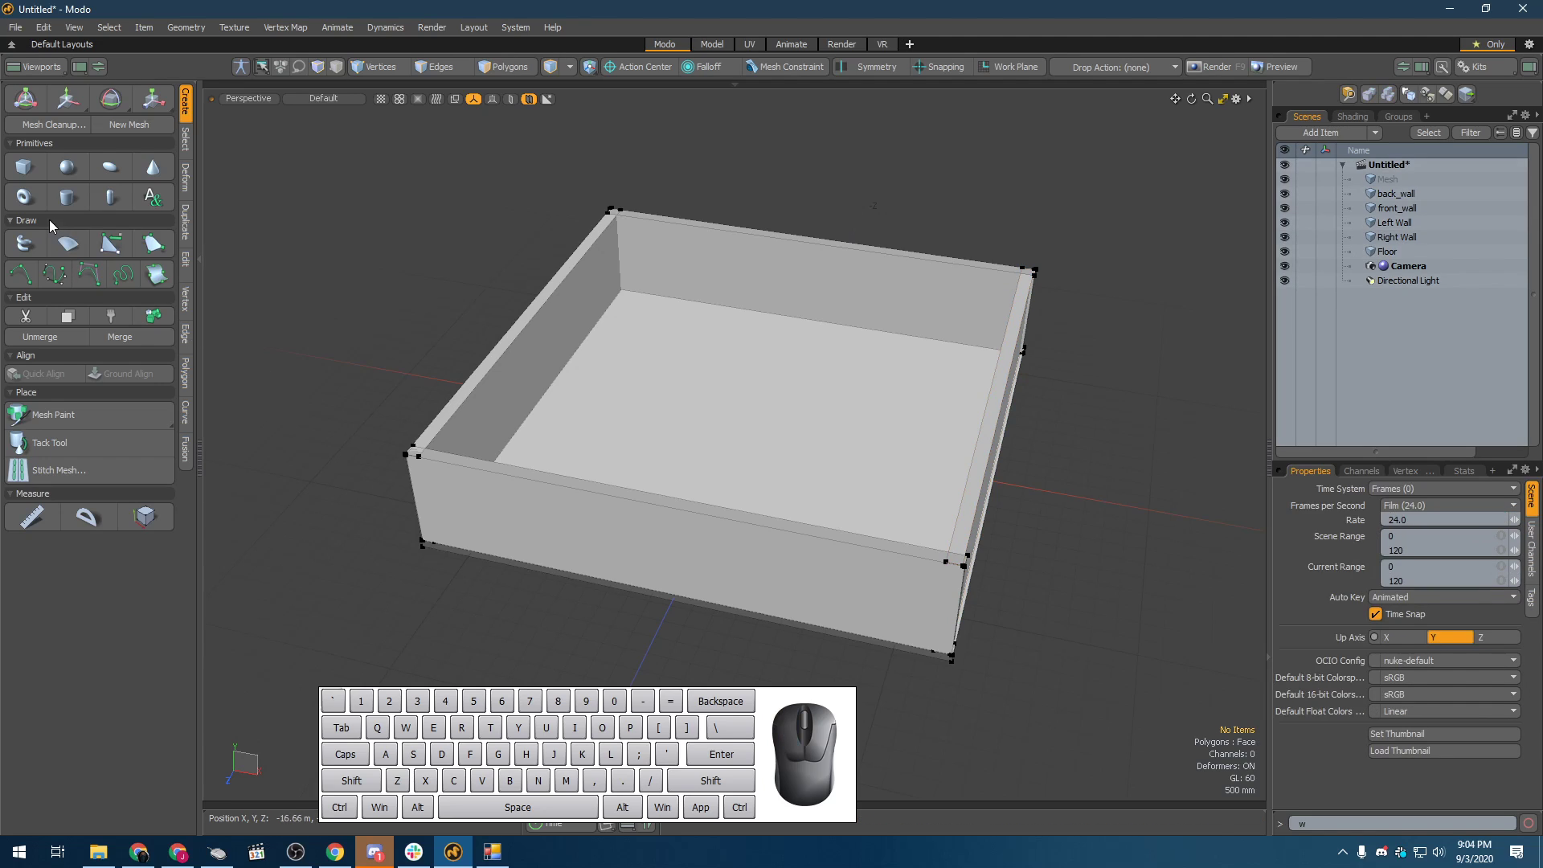
- Add a unit cylinder mesh at the centre of the room and raise it along Y to about 4.44 m
left_click(68, 197, "shift")
scroll(801, 399, "up", 5)
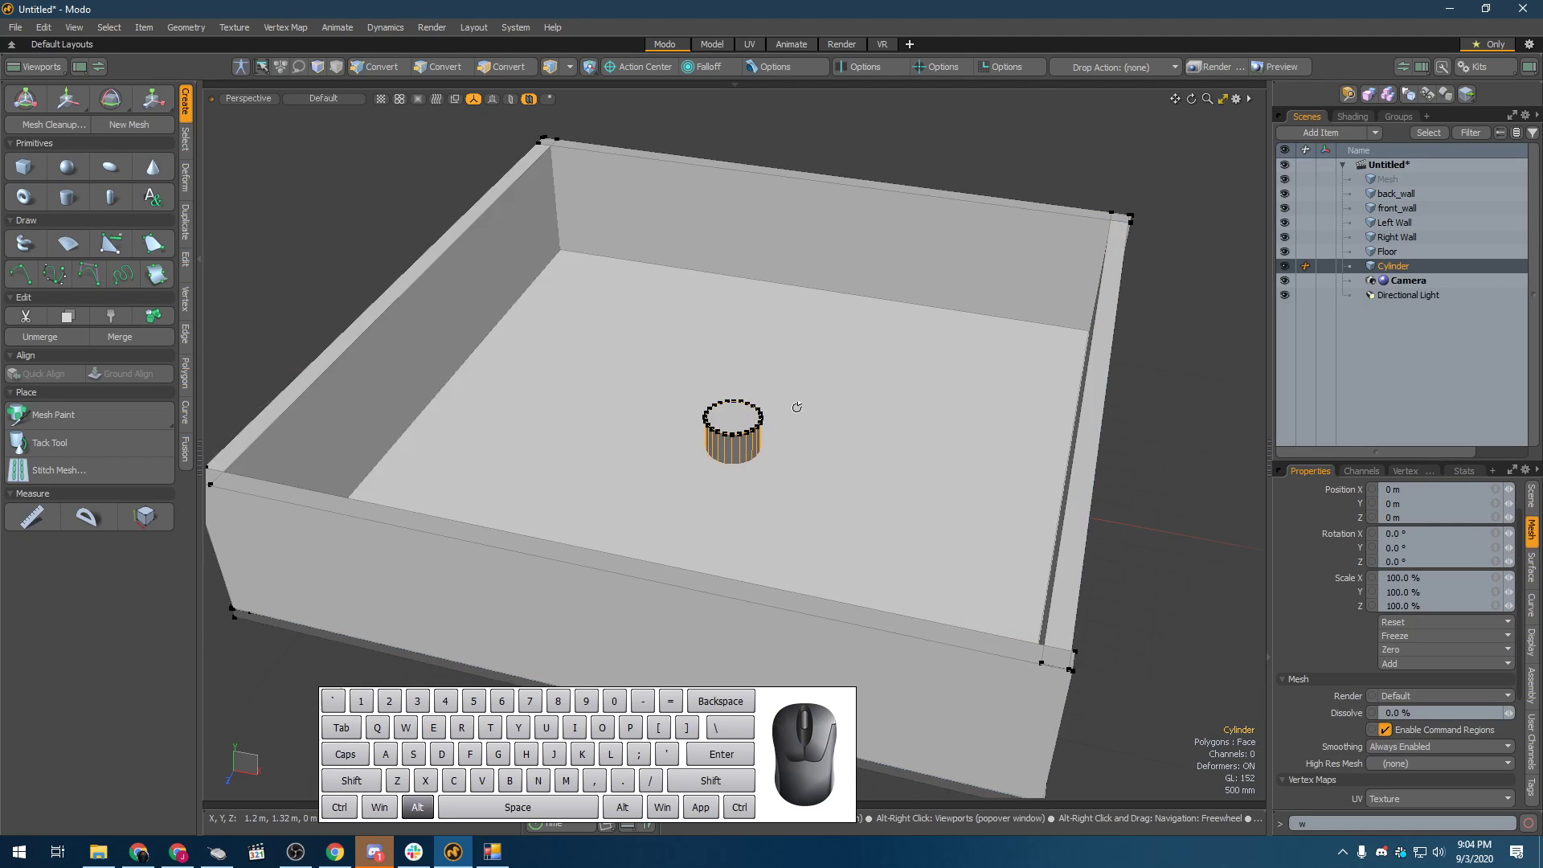
key("w")
left_click_drag(758, 393, 759, 153)
- Scale the cylinder into a tall column, about 406% in Y and 194% in both X and Z, and deselect it
key("y")
left_click_drag(759, 92, 759, 12)
scroll(852, 546, "down", 5)
left_click_drag(868, 747, 914, 814, "alt")
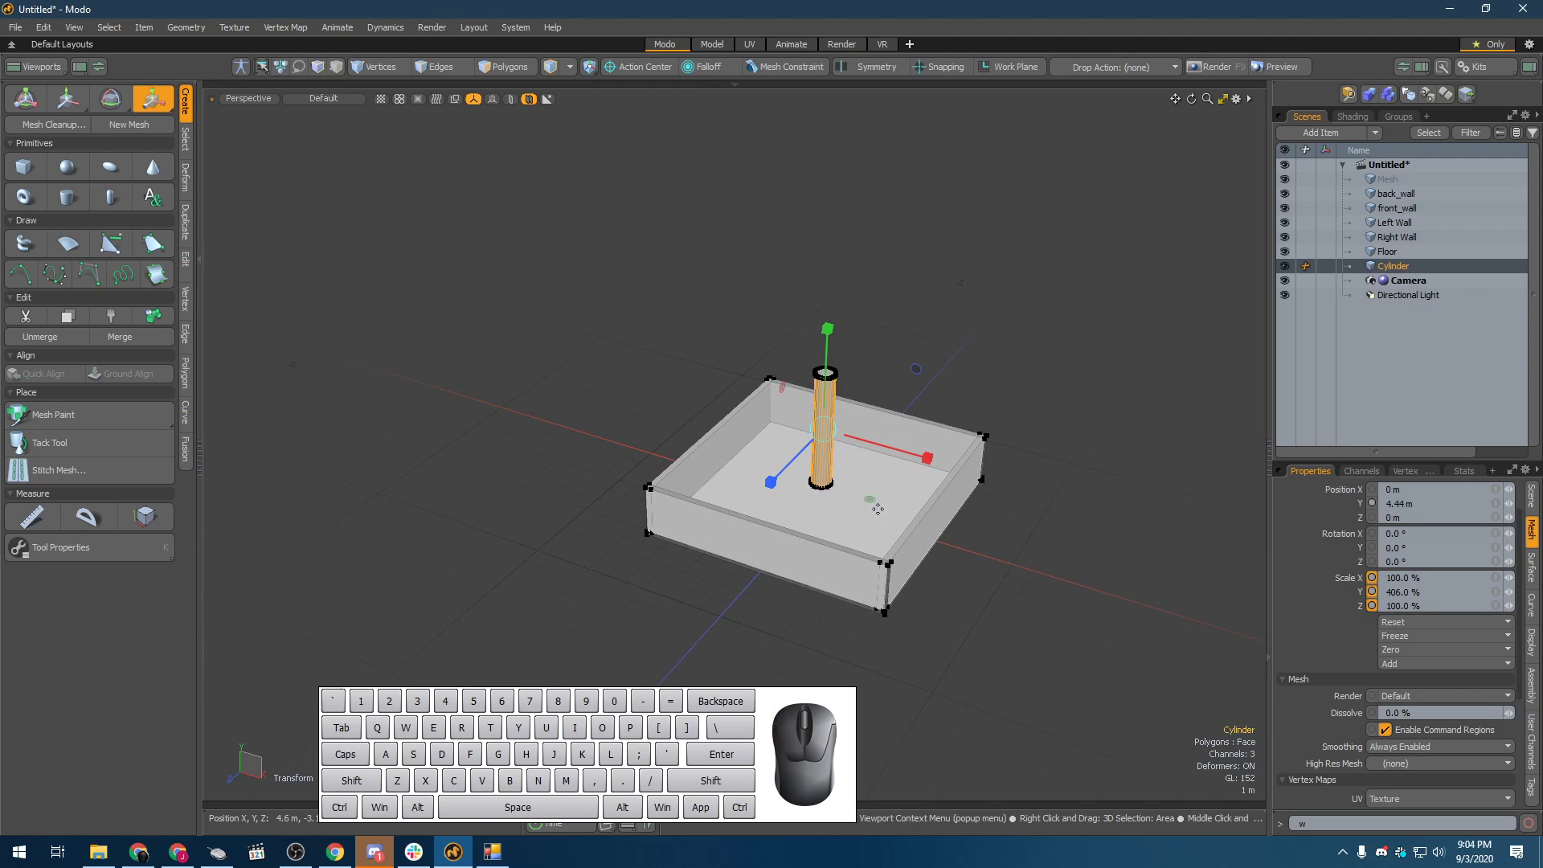
left_click_drag(869, 499, 908, 522)
key("space")
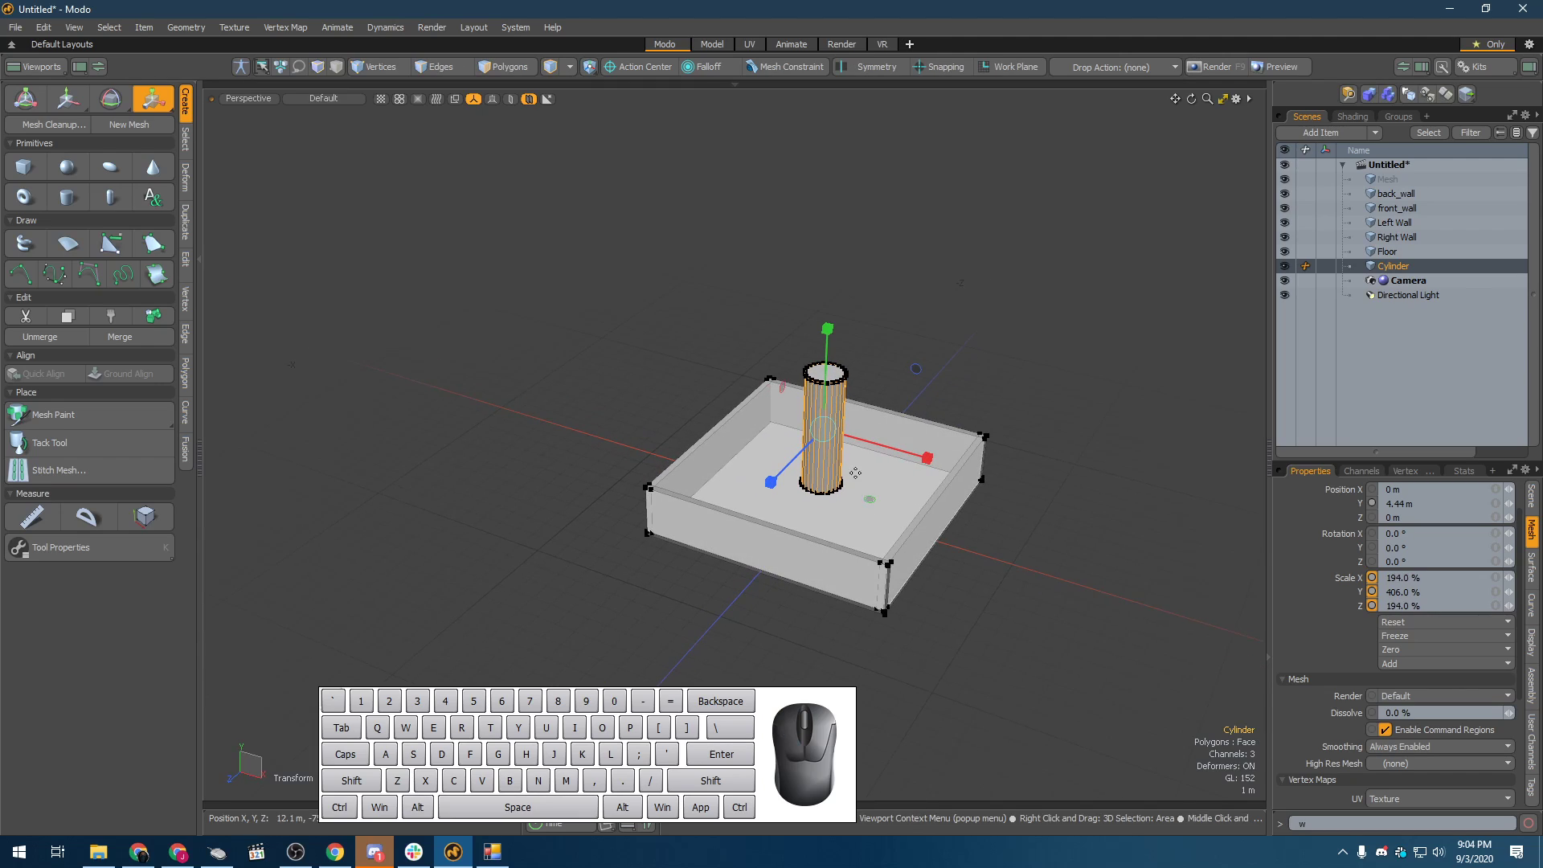
scroll(792, 396, "up", 3)
key("w")
key("space")
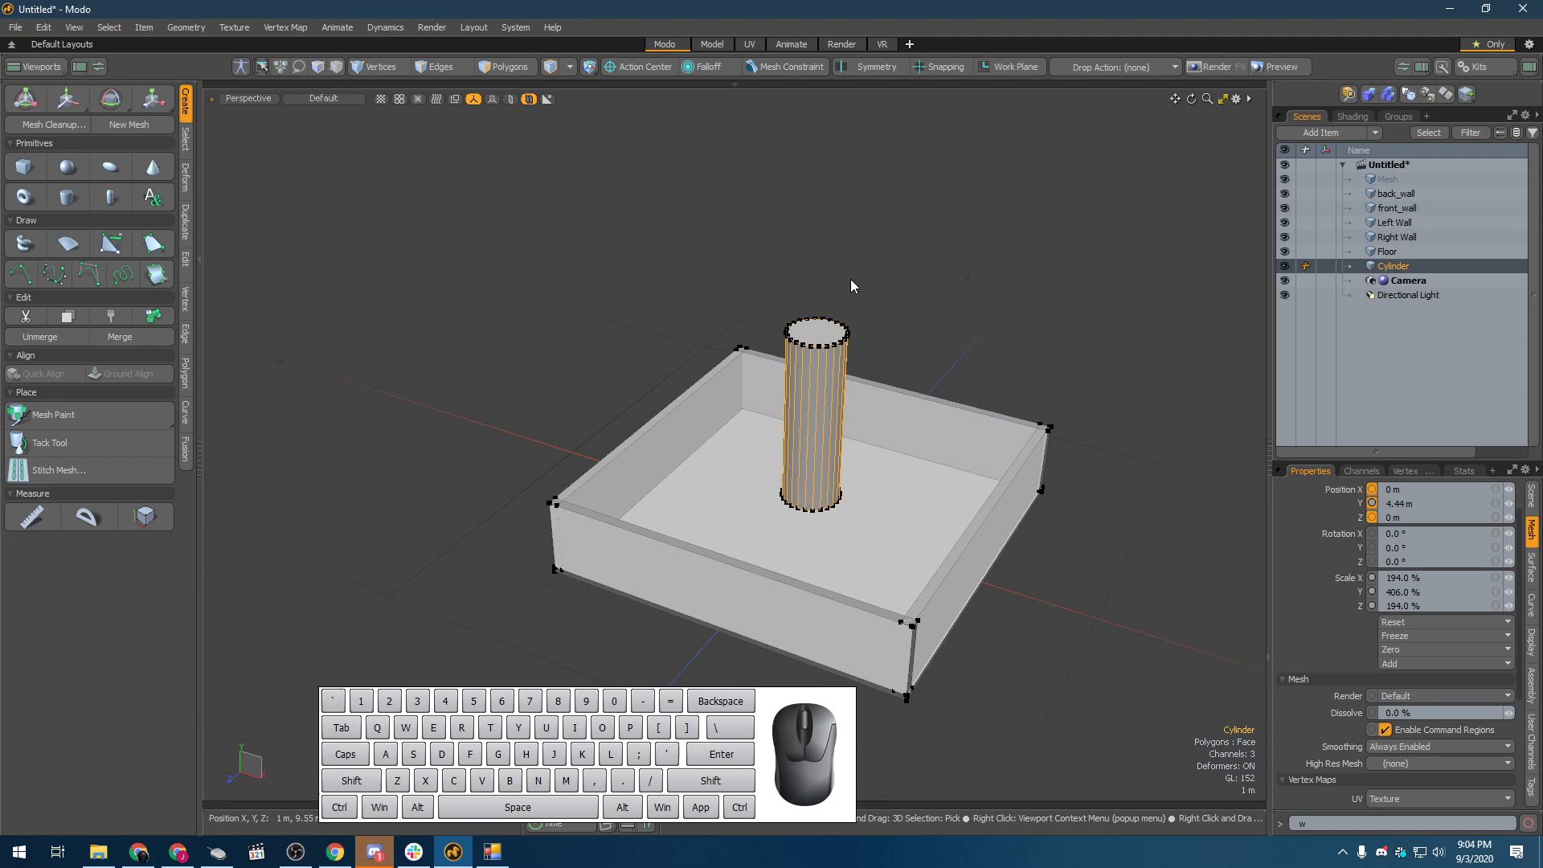
left_click(852, 286)
mouse_move(760, 302)
left_mouse_down("alt")
mouse_move(779, 268)
mouse_move(806, 275)
mouse_move(738, 291)
left_mouse_up("alt")
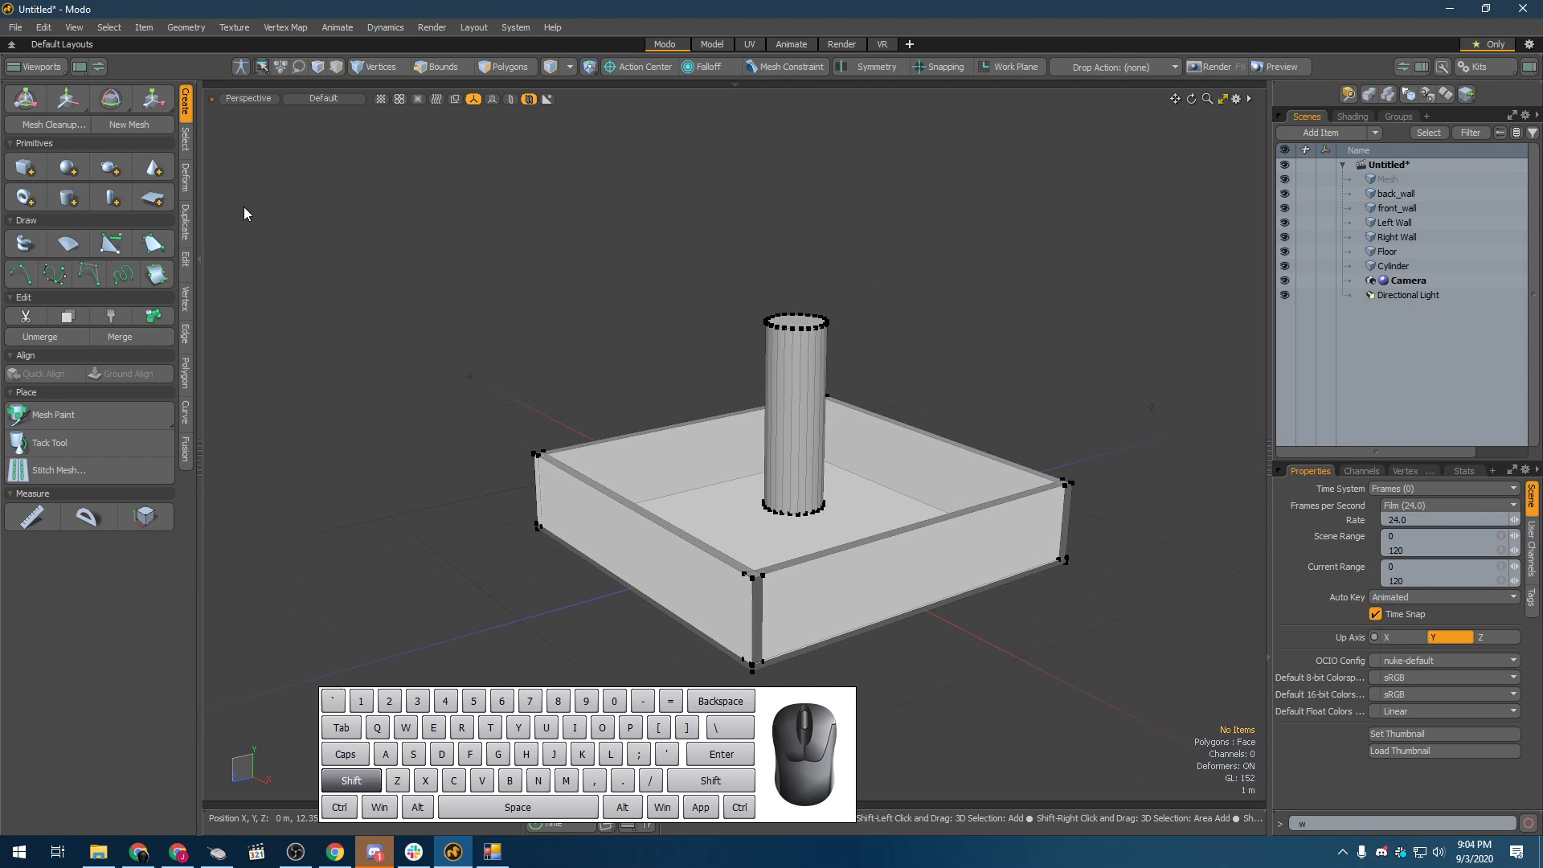
- Create a cone on top of the cylinder, scaled to about 354% in X and Z and 260% in Y
left_click(152, 166, "shift")
key("w")
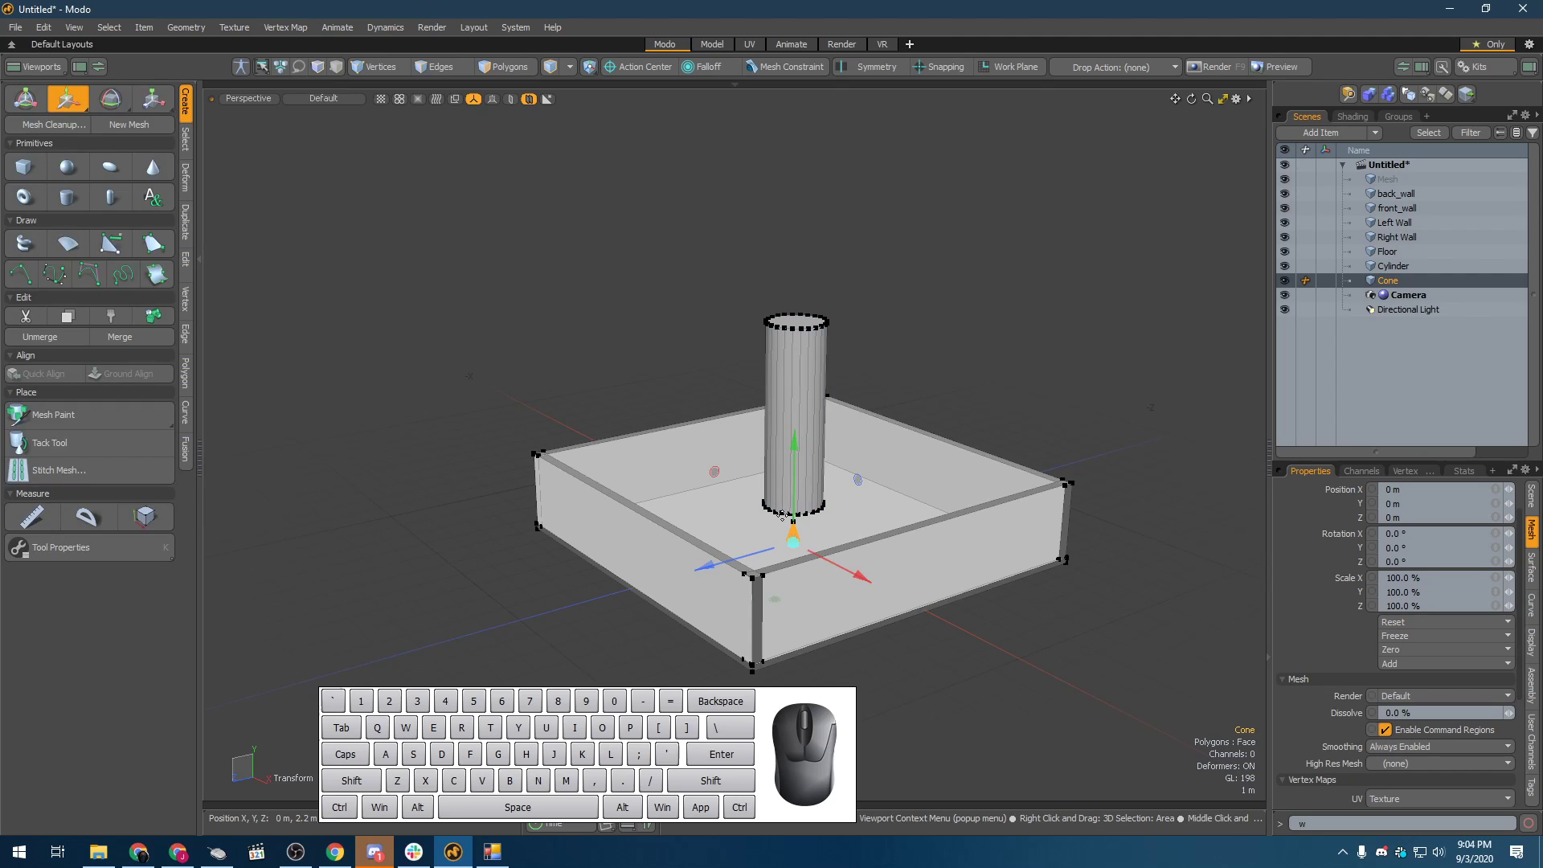
left_click_drag(792, 518, 845, 346)
key("r")
left_click_drag(837, 266, 819, 434, "alt")
key("space")
key("space")
key("space")
- Select the cylinder and cone together and move them to the front-right wall corner, about X 5.3 m, Z 6.3 m
left_click(787, 423)
left_click(813, 344, "shift")
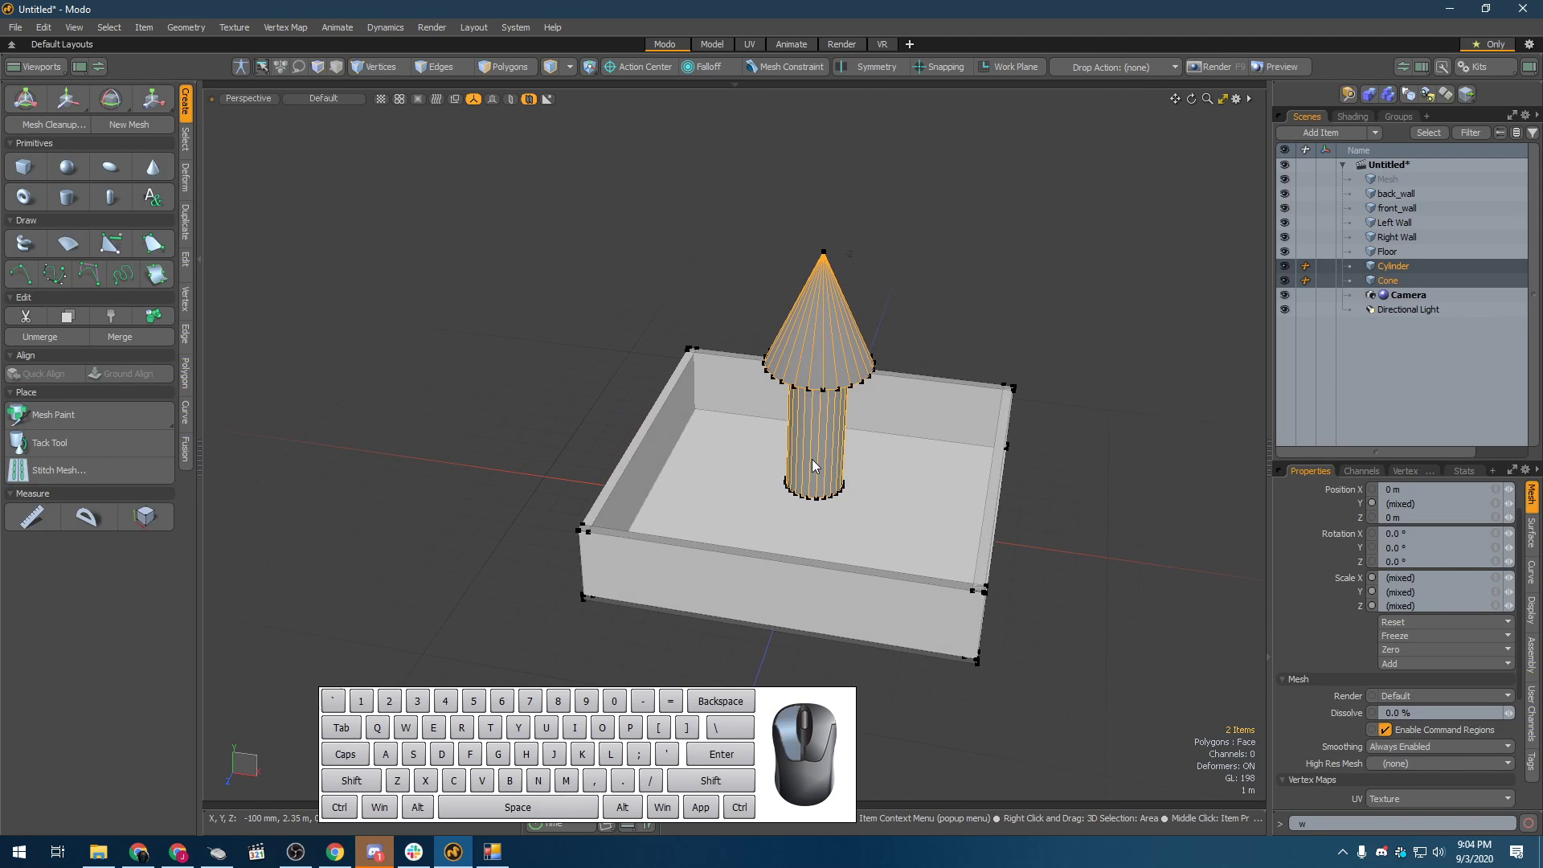
left_click(819, 433)
left_click(816, 329, "shift")
left_click_drag(817, 337, 719, 438, "alt+shift")
key("w")
left_click_drag(728, 338, 932, 609, "alt")
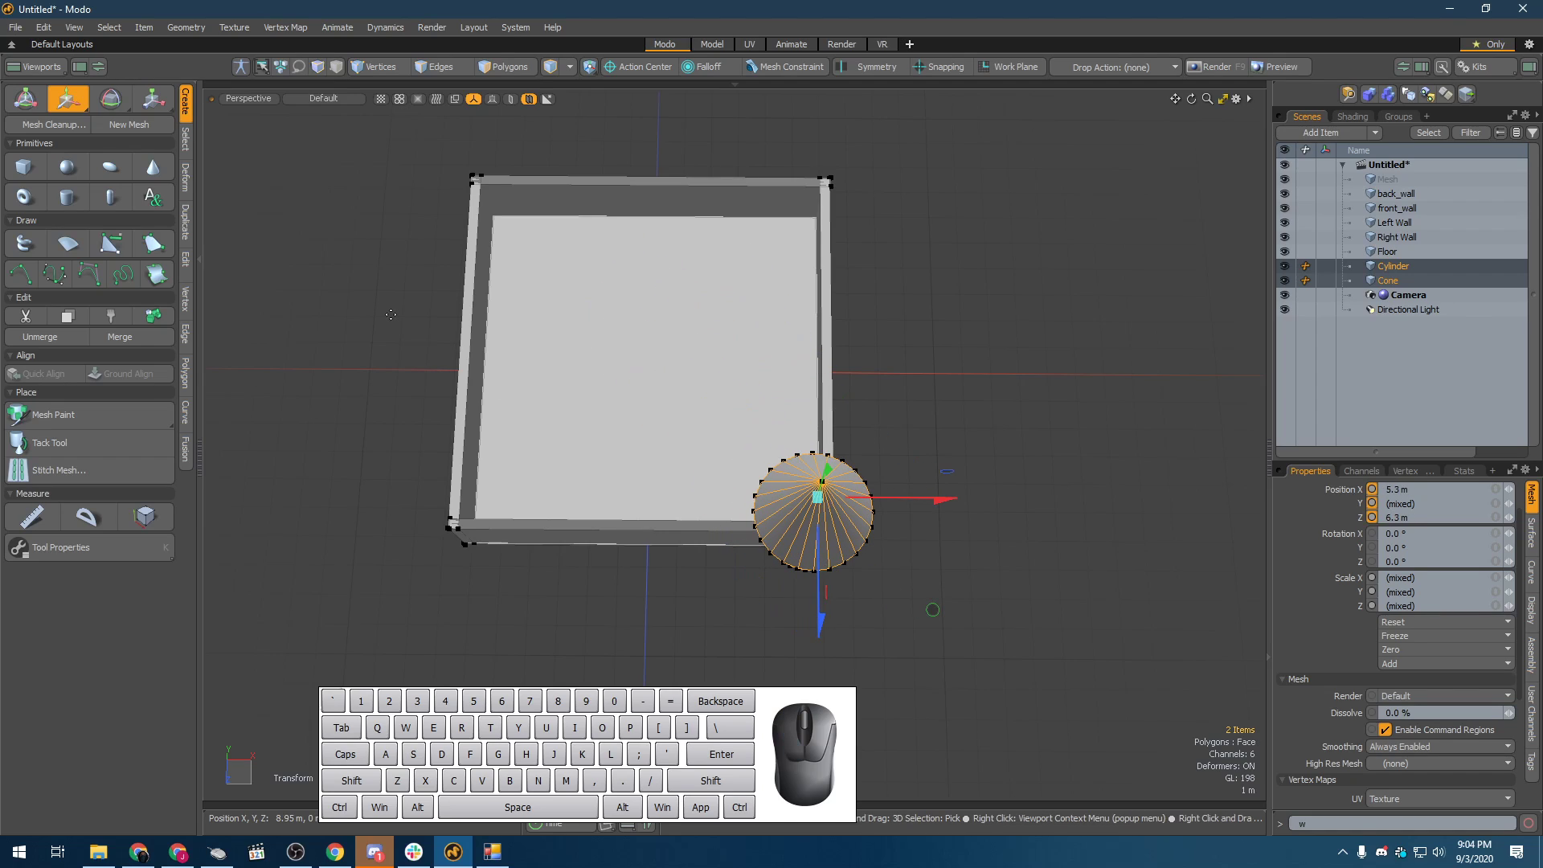
- In the top view, align the tower with the front-right wall corner at about X 6.1 m, Z 6.02 m
key("ctrl+space")
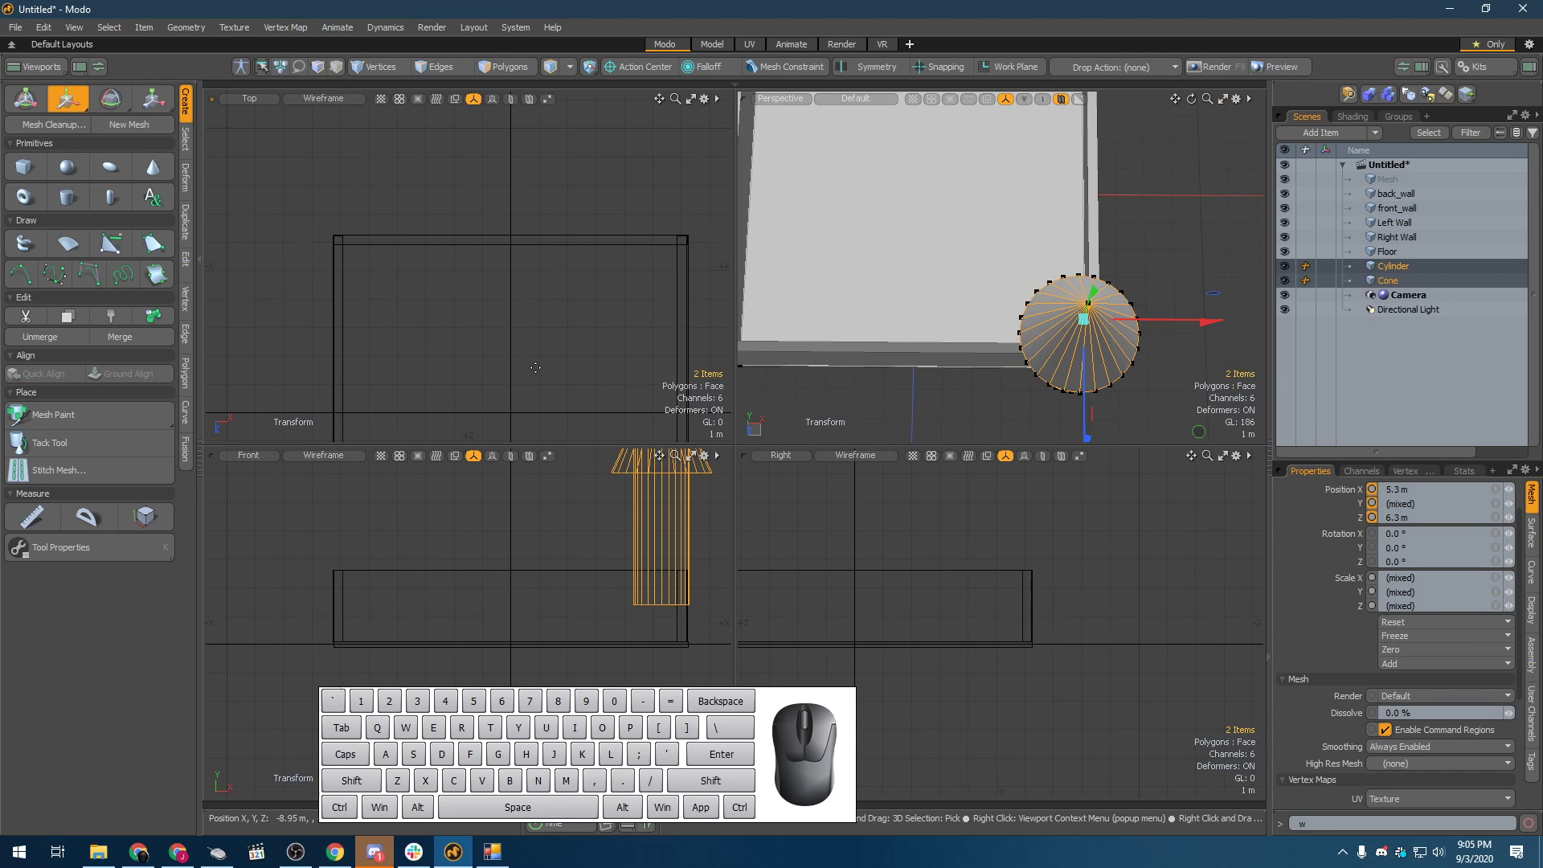
key("ctrl+space")
key("shift+a")
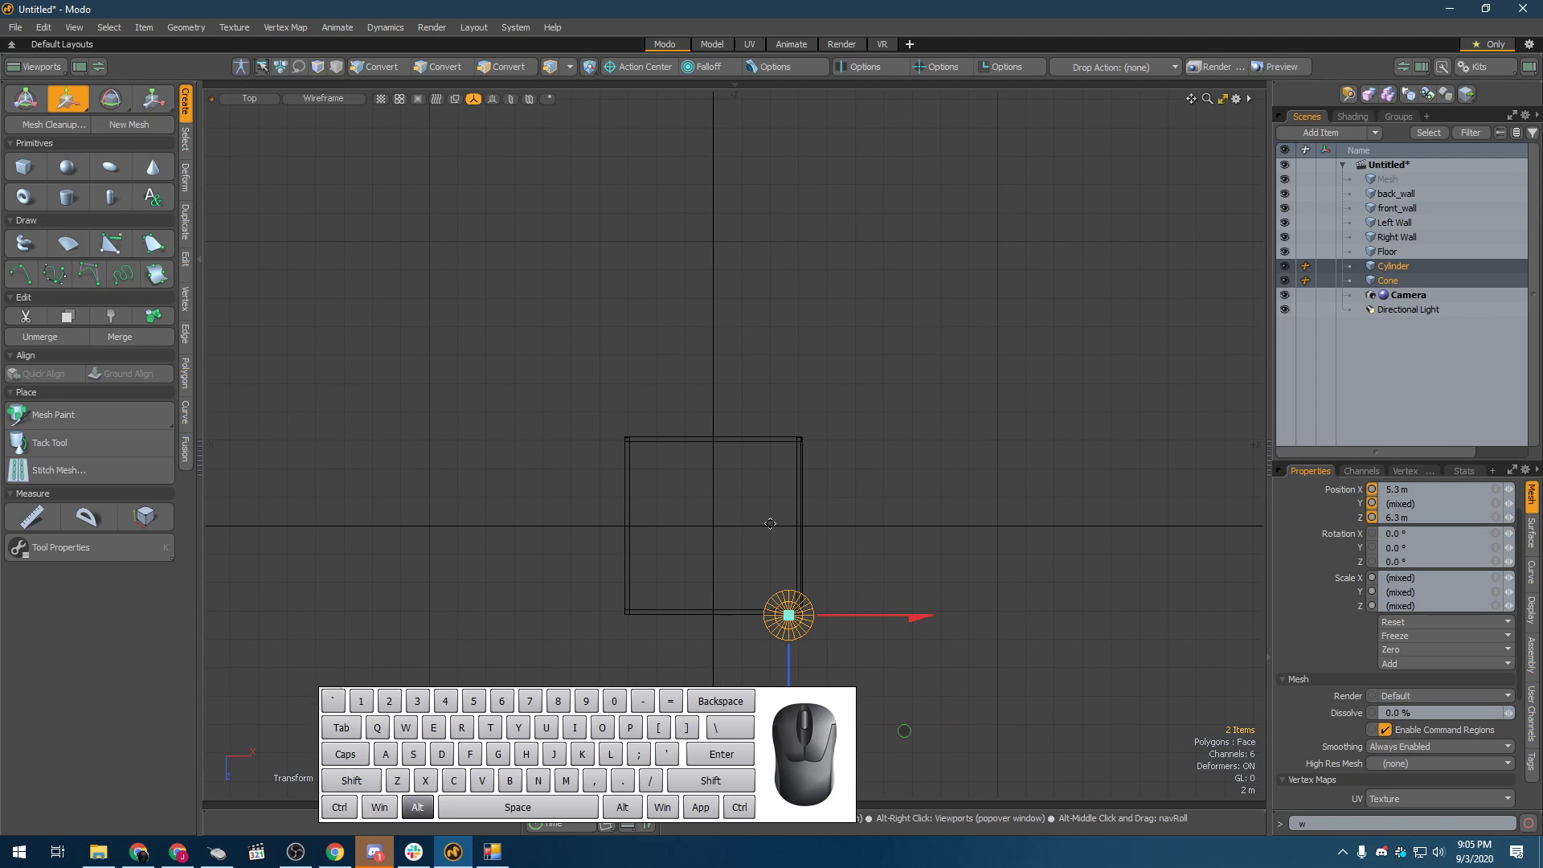
scroll(844, 538, "up", 4)
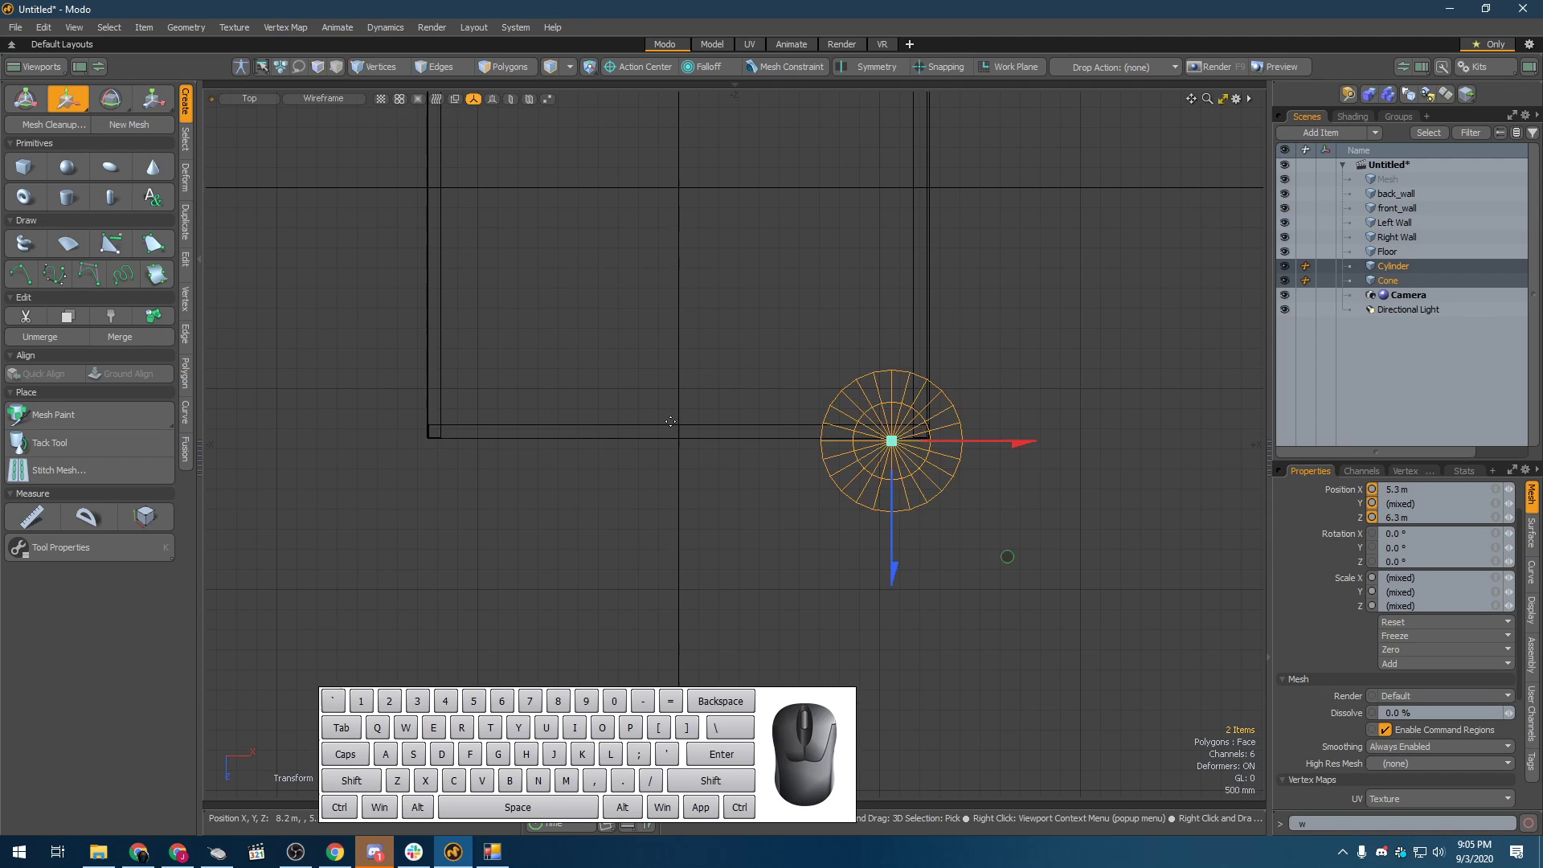
left_click_drag(875, 501, 948, 522, "alt+shift")
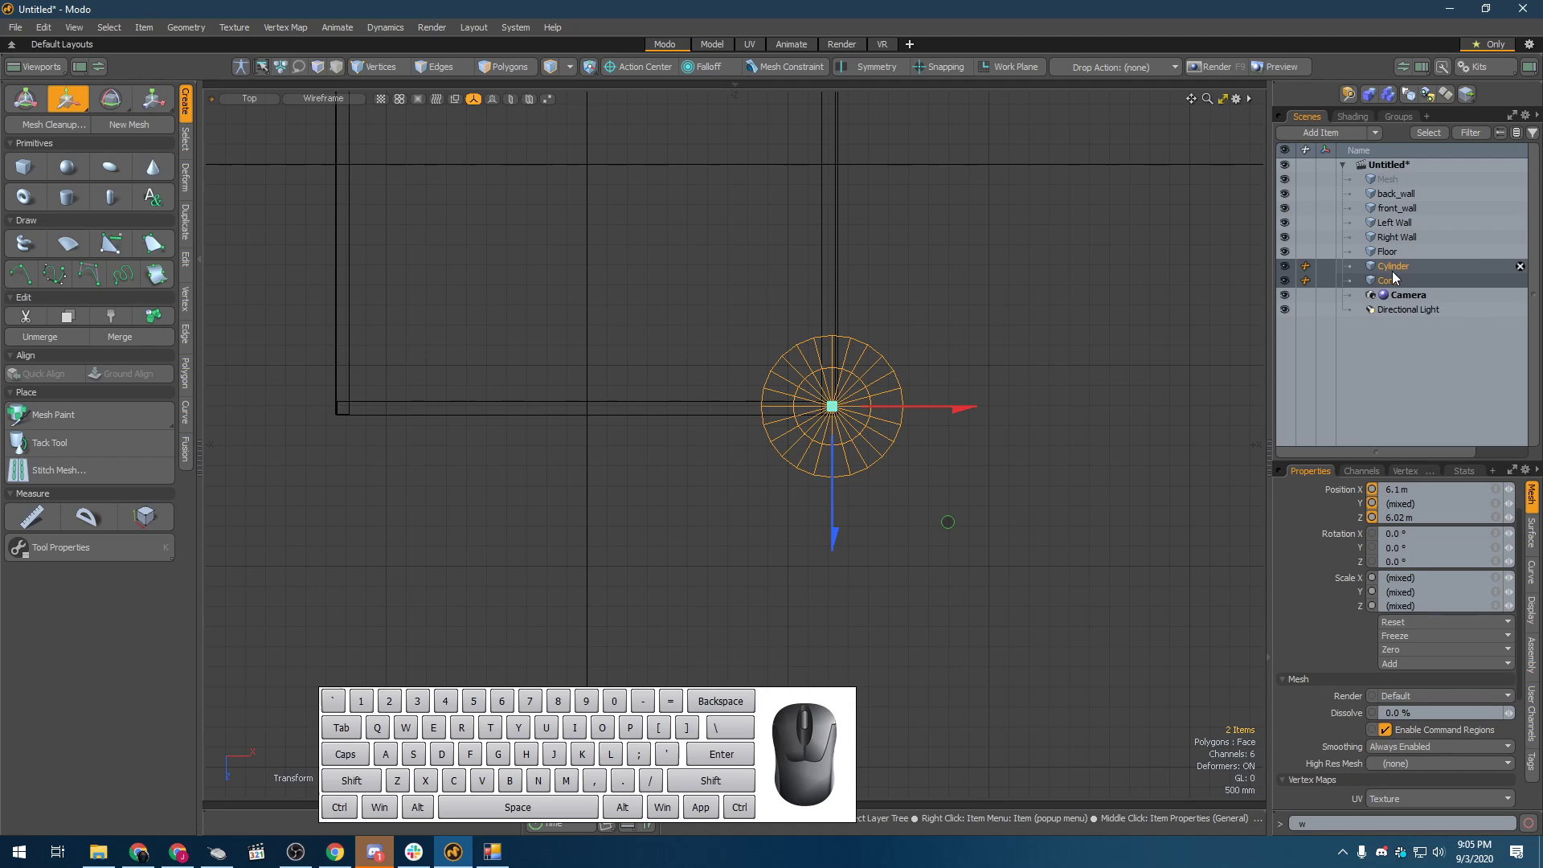
- Duplicate the tower's cylinder and cone and move the copies to the front-left corner, about X -6.06 m, Z 6.04 m
key("ctrl+d")
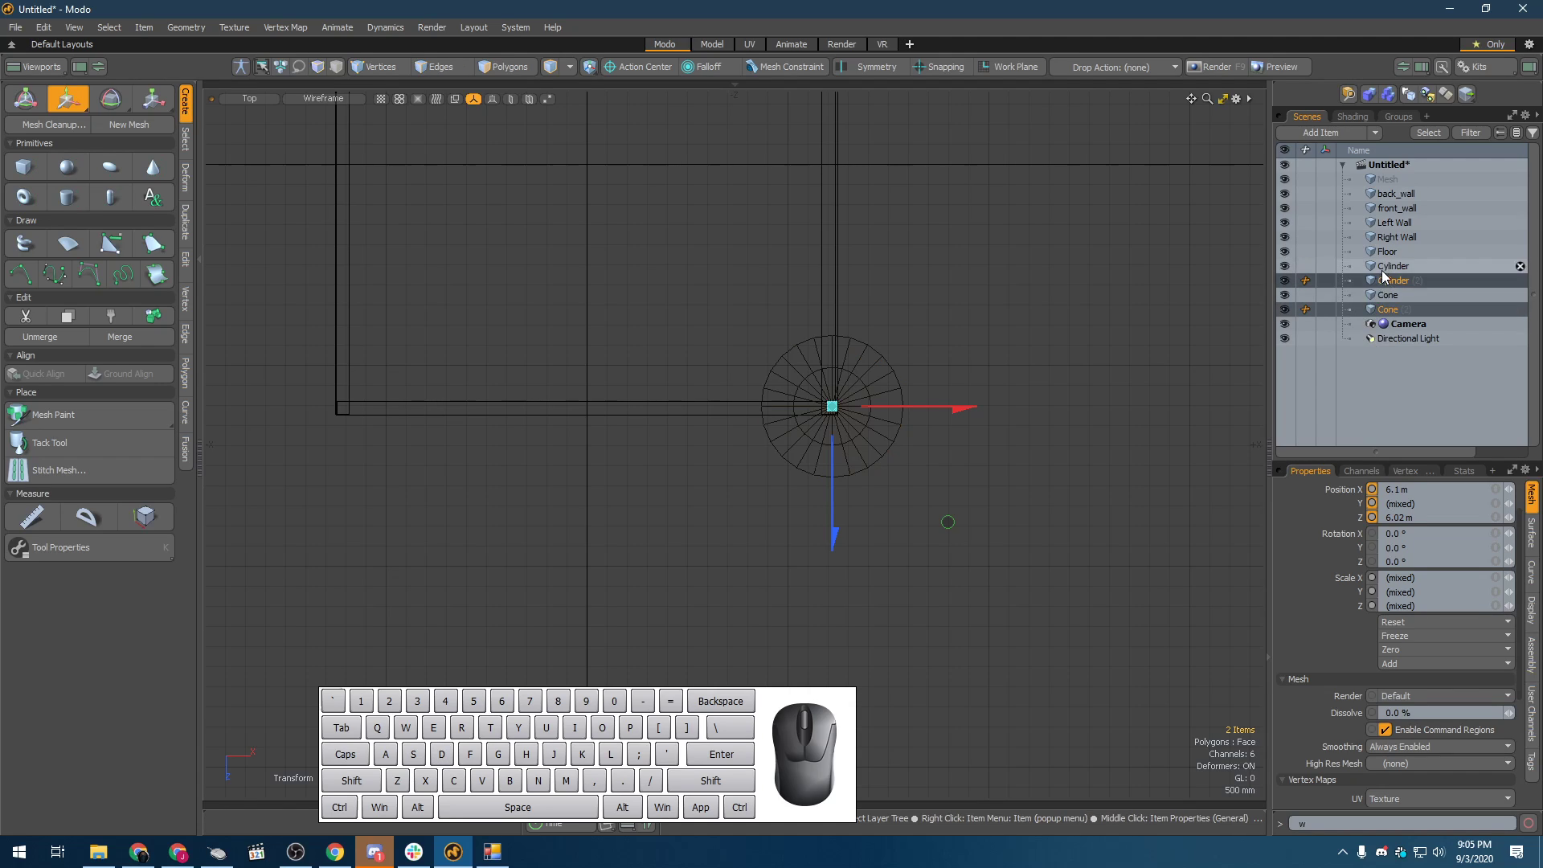
left_click(947, 522)
left_click_drag(947, 521, 459, 523)
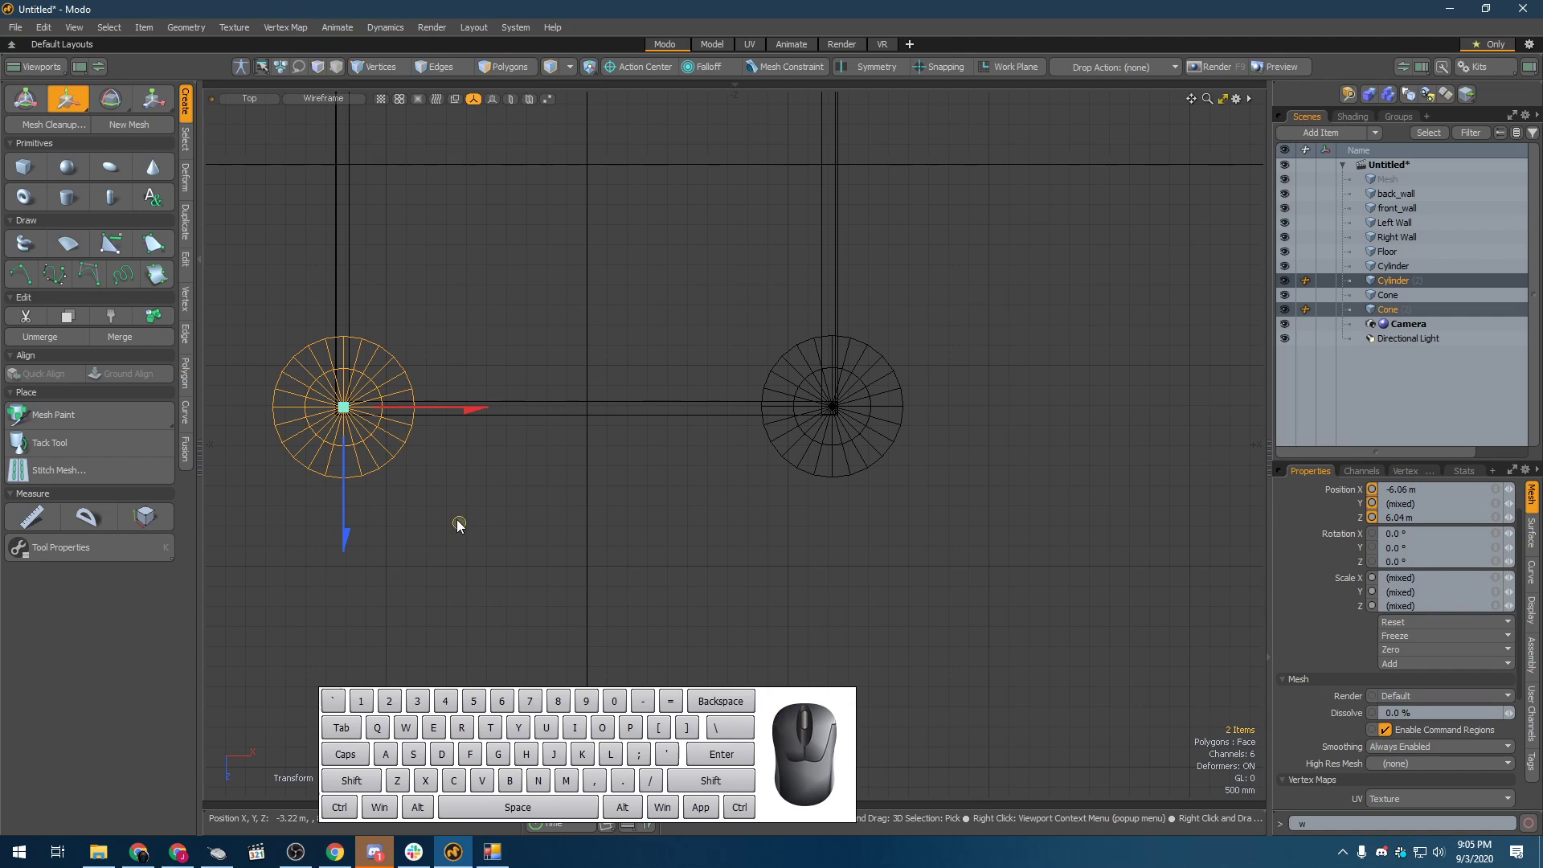
key("space")
- Select the cylinders and cones of both front towers and duplicate them
left_click(1393, 266)
left_click(1380, 310, "shift")
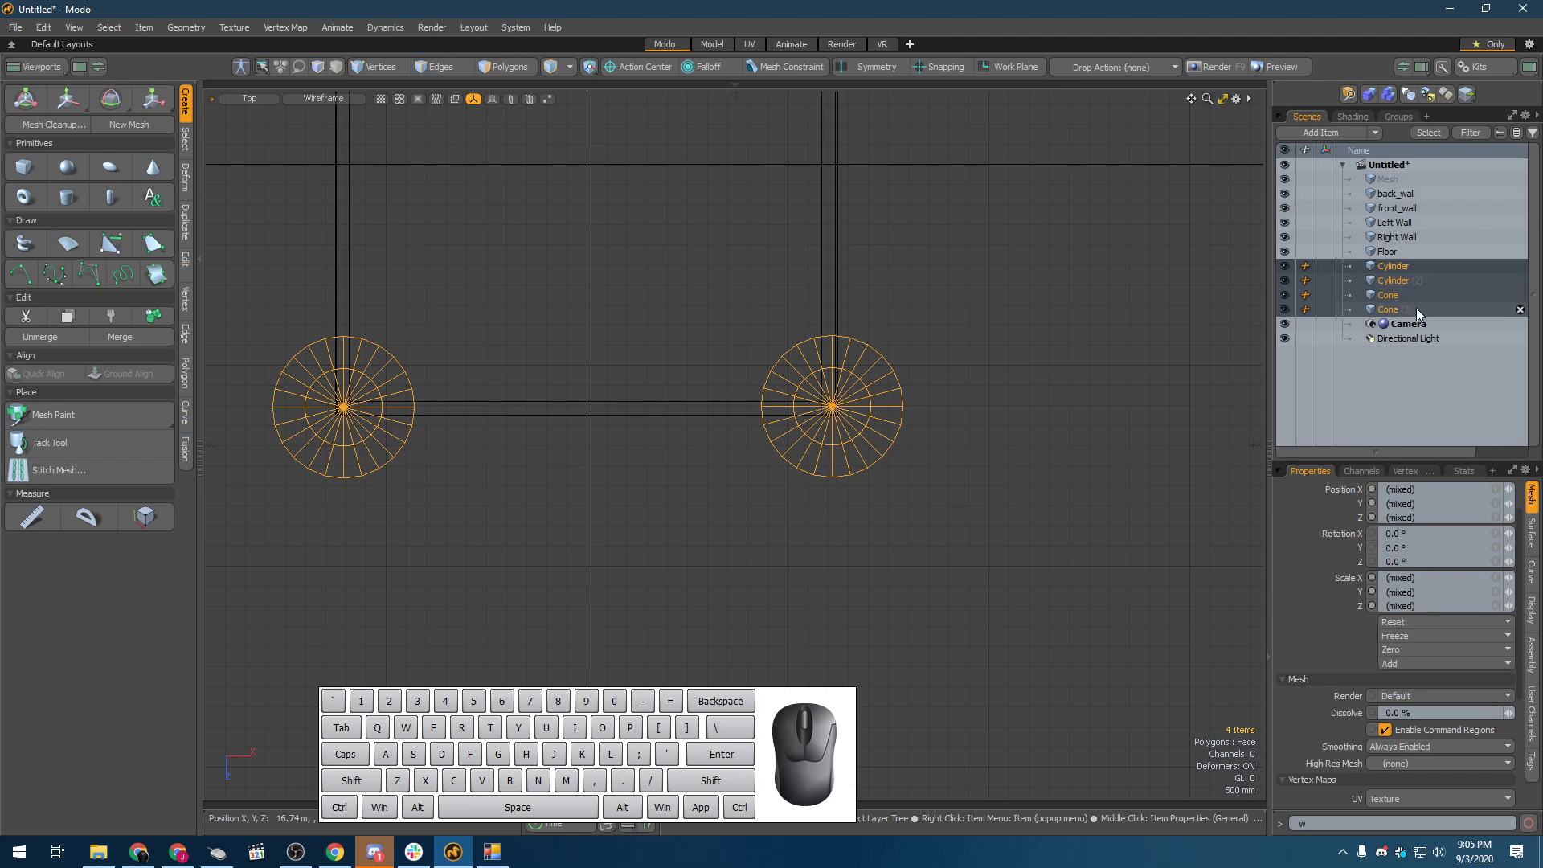
left_click_drag(558, 264, 631, 435, "alt+shift")
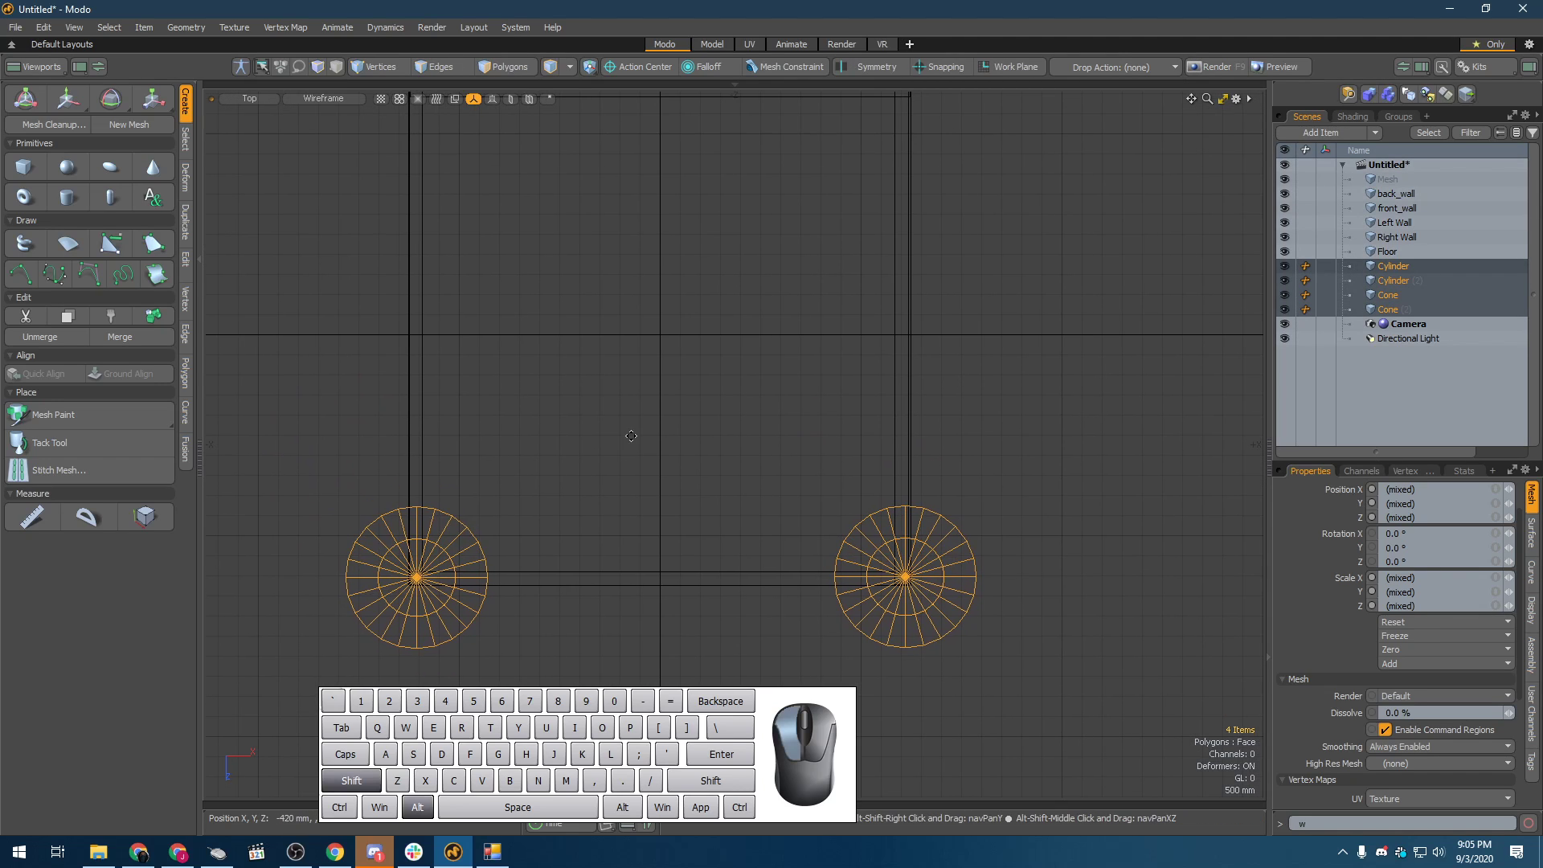
scroll(679, 376, "down", 4)
key("ctrl+d")
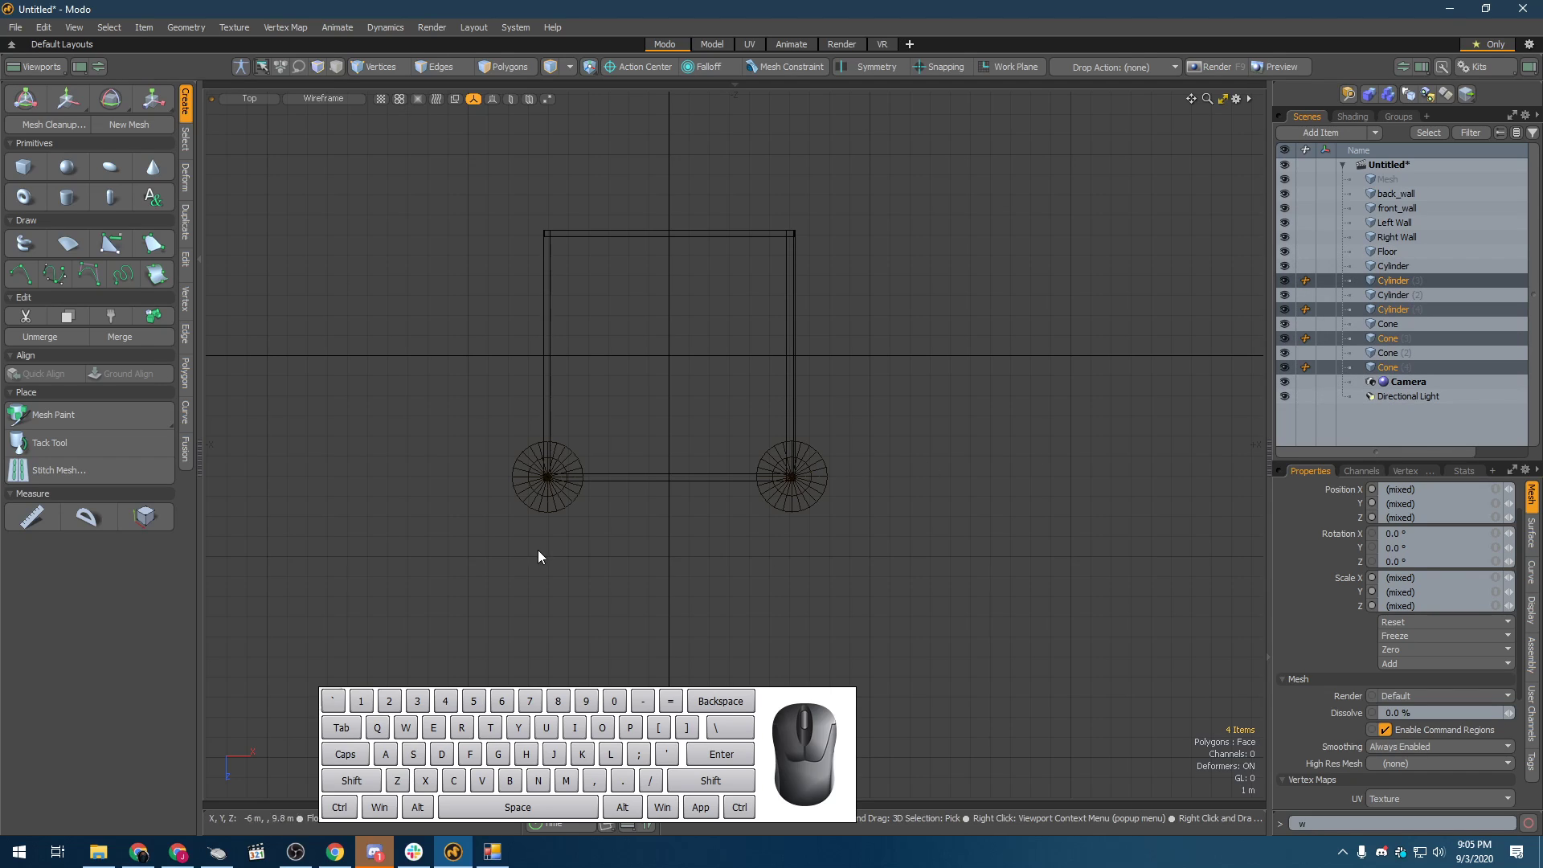
key("w")
left_click_drag(550, 614, 549, 372)
scroll(610, 303, "up", 3)
left_click_drag(610, 321, 578, 372, "alt+shift")
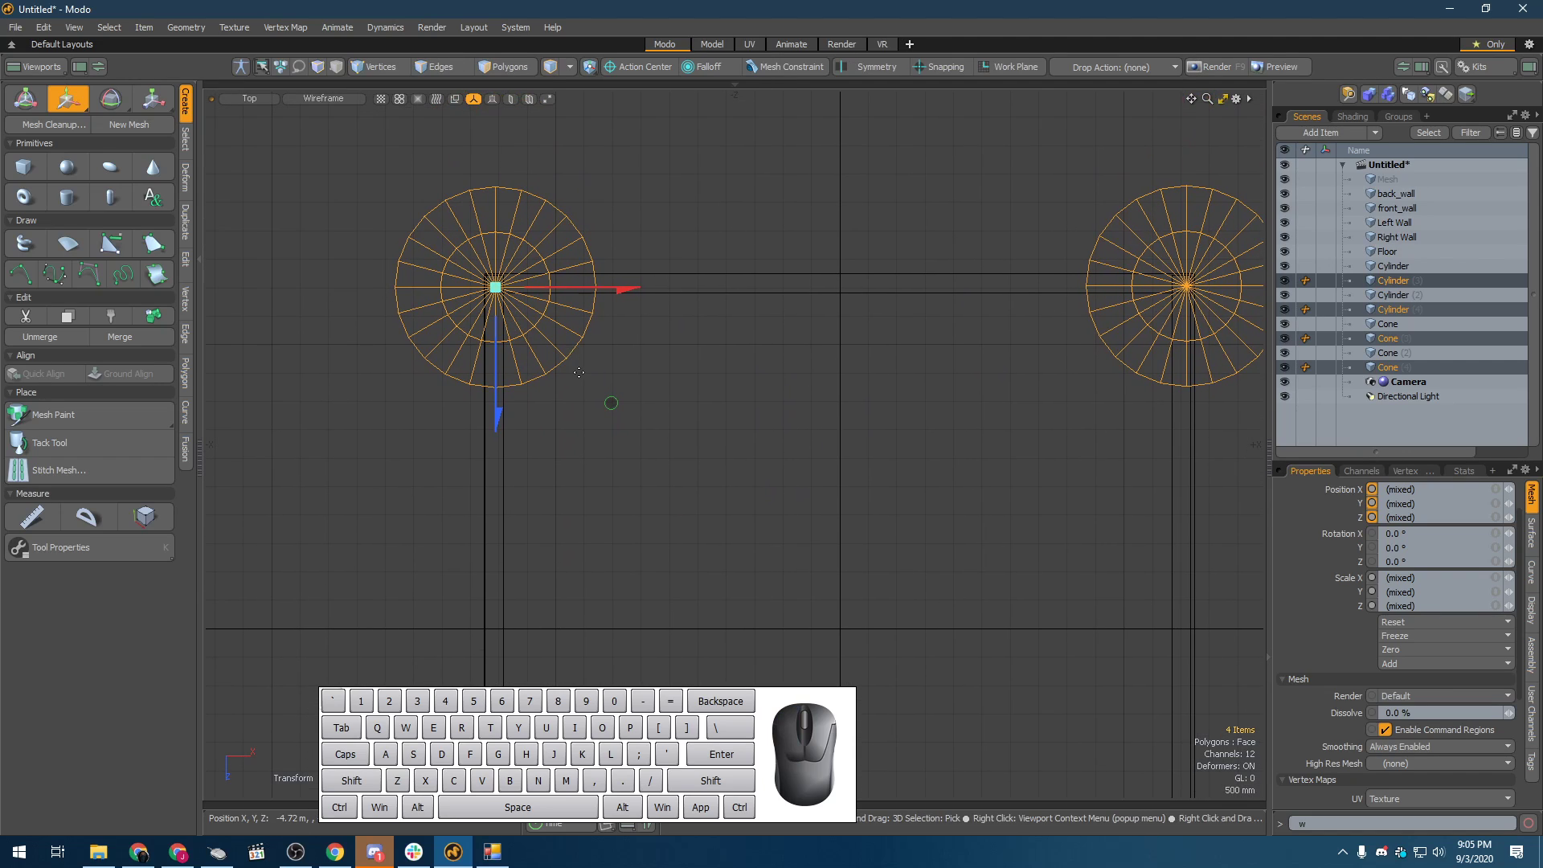
key("ctrl+z")
- Move the duplicated pair of towers onto the two back wall corners
left_click_drag(603, 635, 568, 251, "alt+shift")
scroll(661, 463, "down", 2)
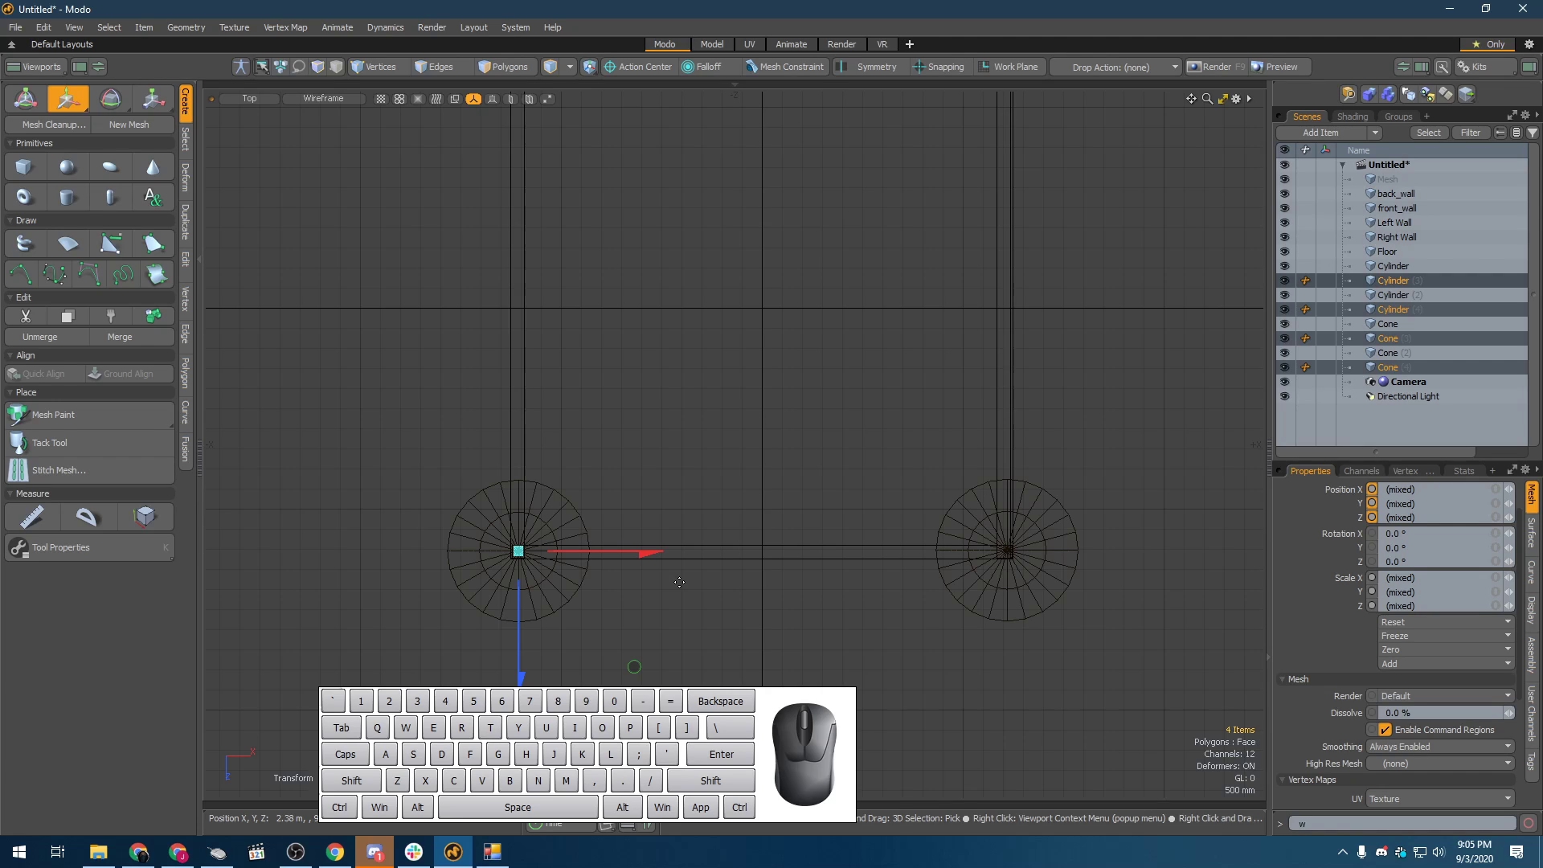
left_click_drag(545, 641, 481, 451)
key("space")
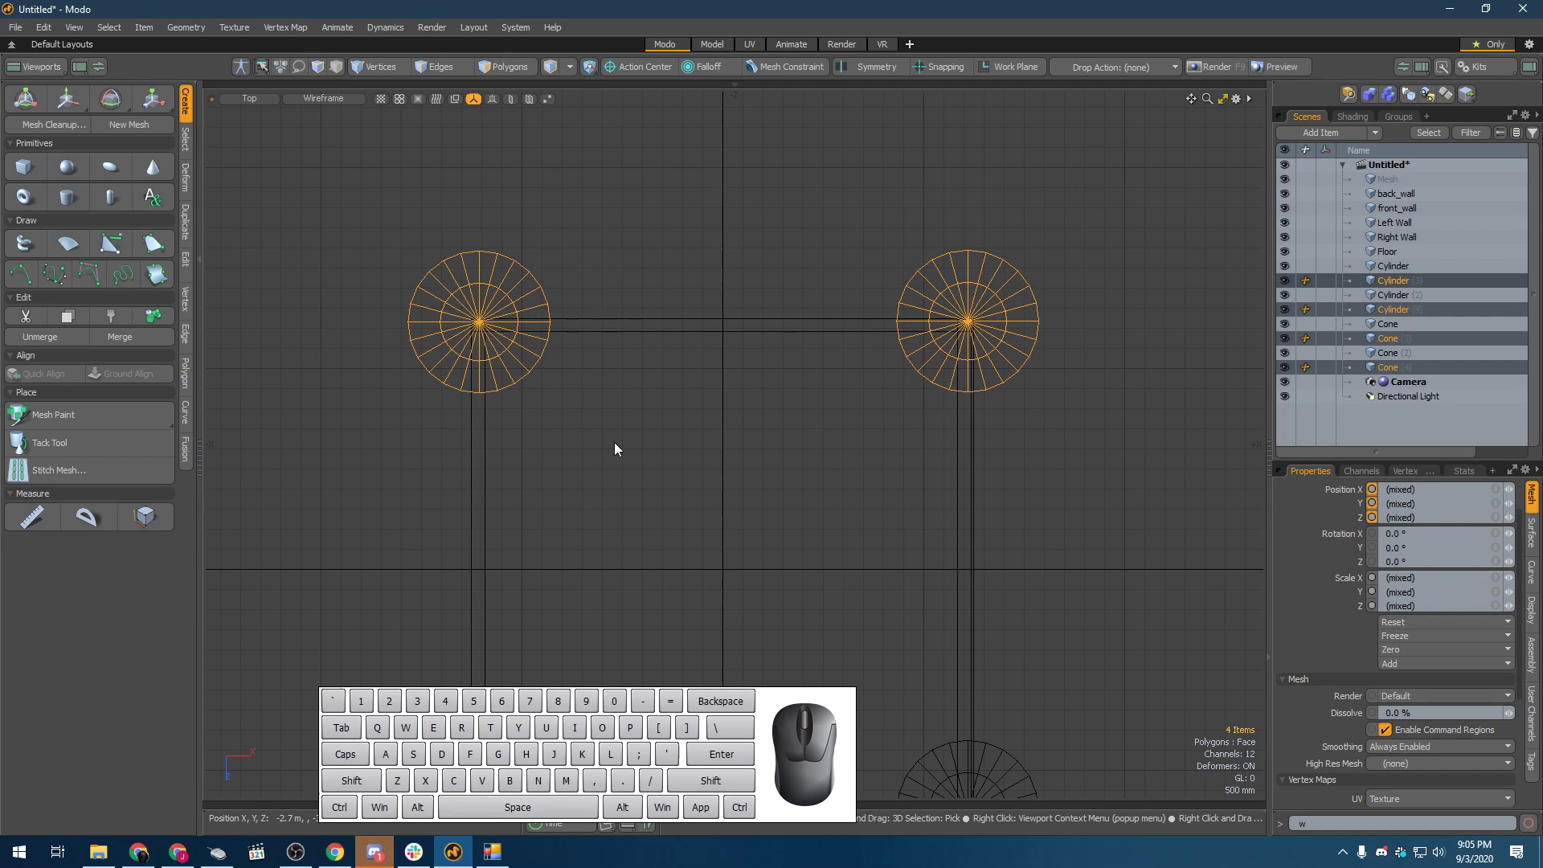
- In the perspective view, select all four towers and lower them until their bases sit level with the bottom of the walls
key("ctrl+space")
left_click_drag(948, 192, 1048, 214, "alt")
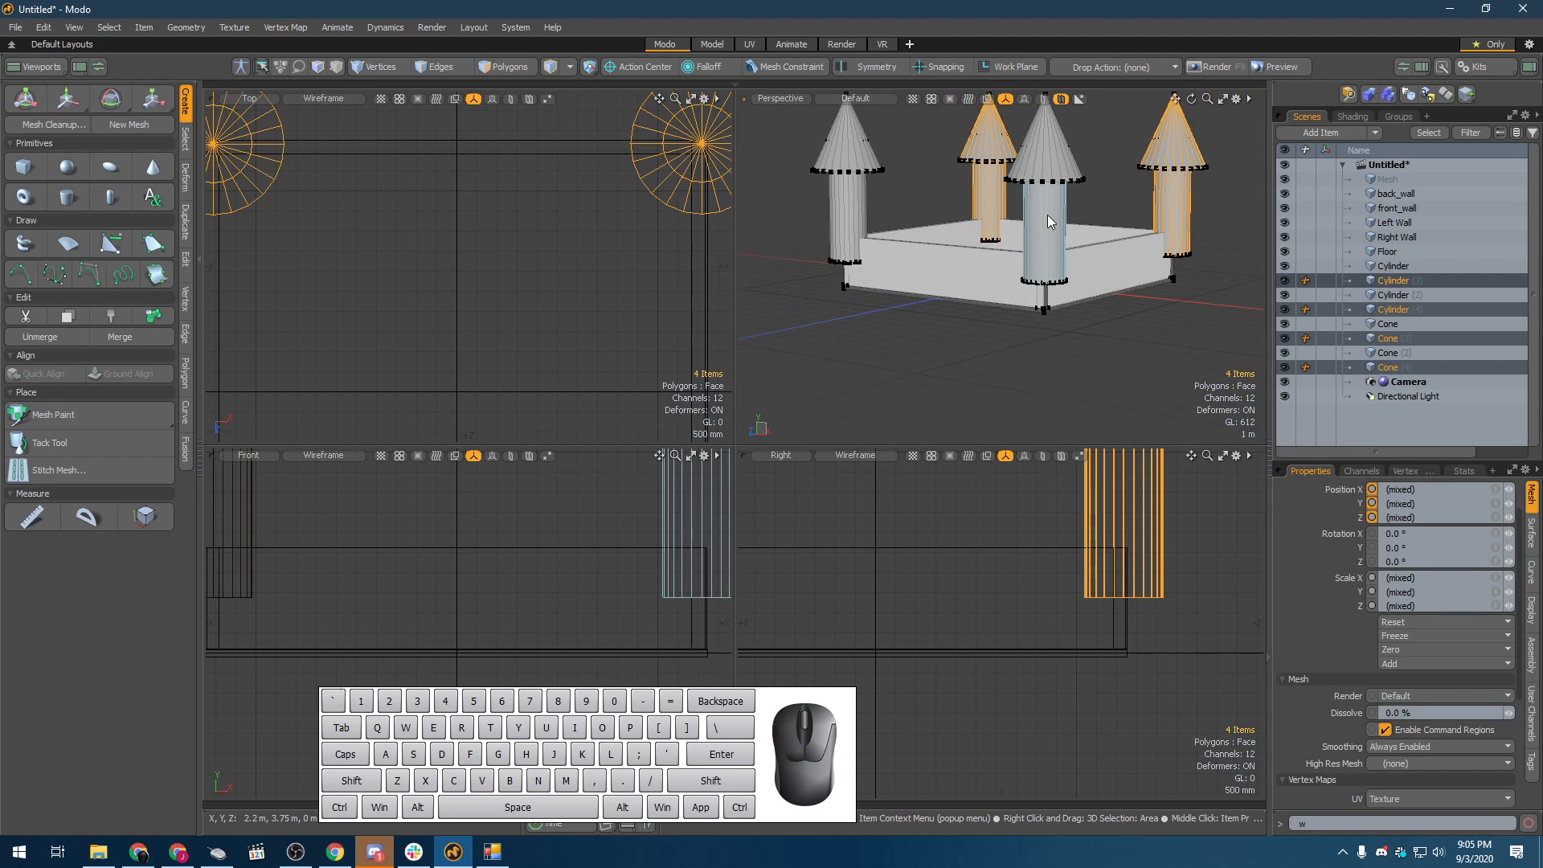
key("ctrl+space")
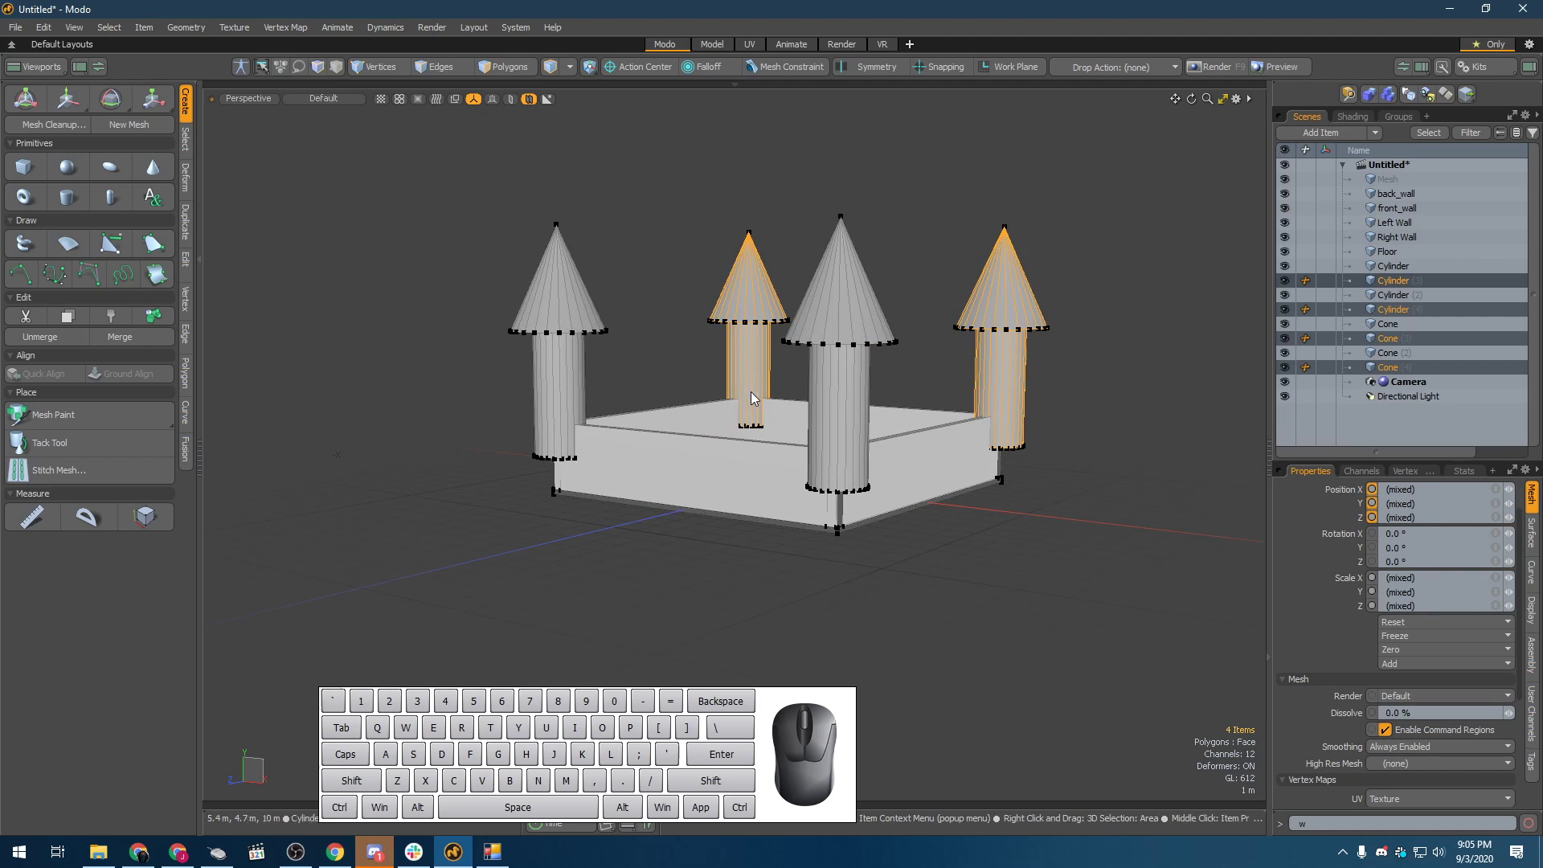
right_click_drag(1165, 301, 431, 355)
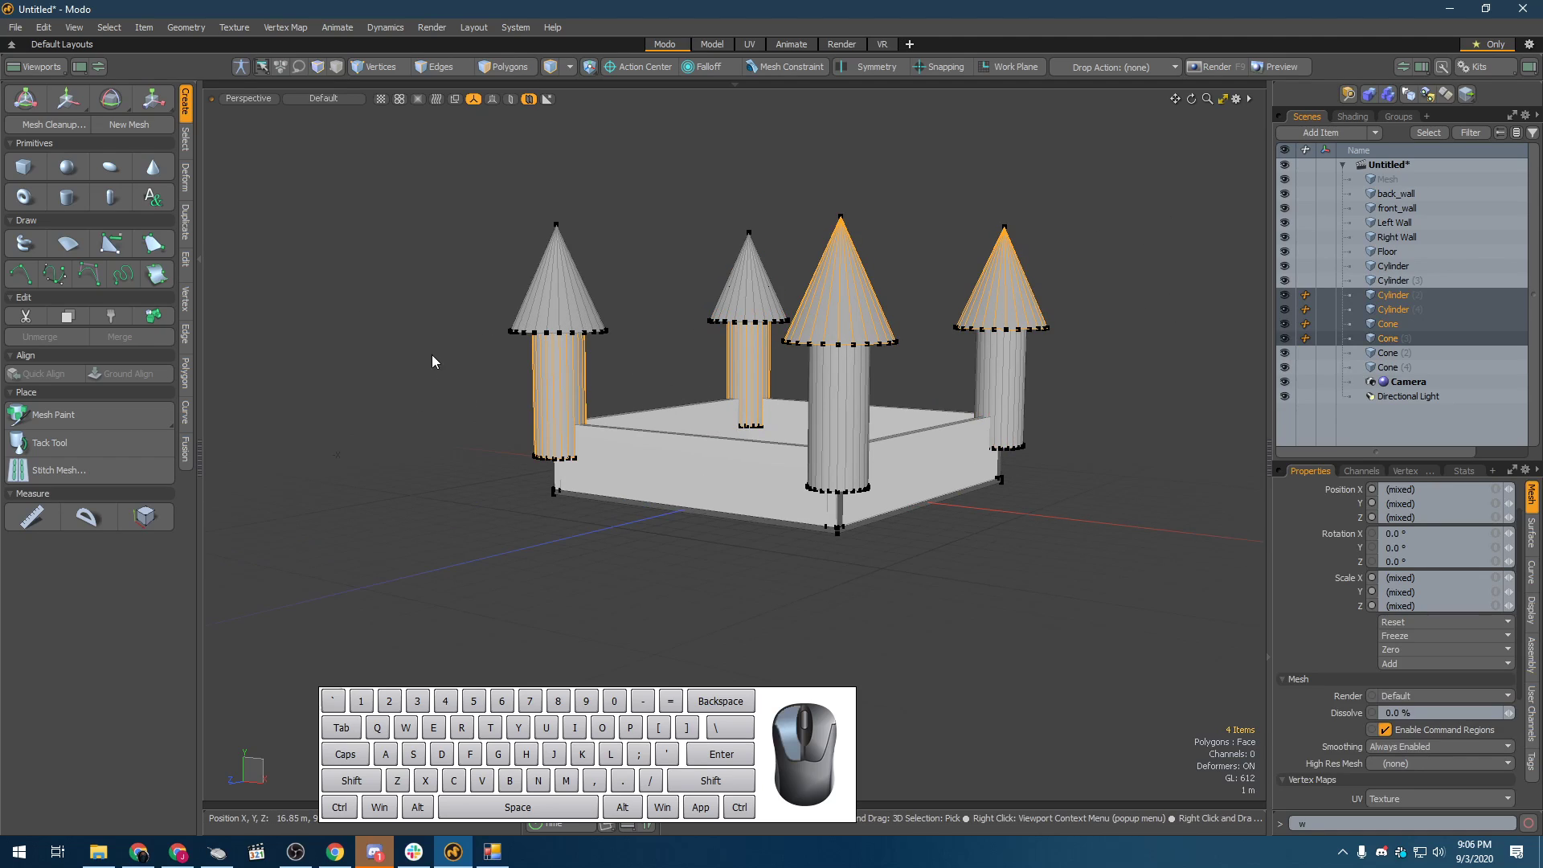
mouse_move(432, 354)
left_mouse_down()
mouse_move(627, 278)
mouse_move(1111, 335)
mouse_move(506, 313)
mouse_move(613, 345)
mouse_move(1020, 344)
mouse_move(866, 364)
mouse_move(831, 389)
left_mouse_up()
key("w")
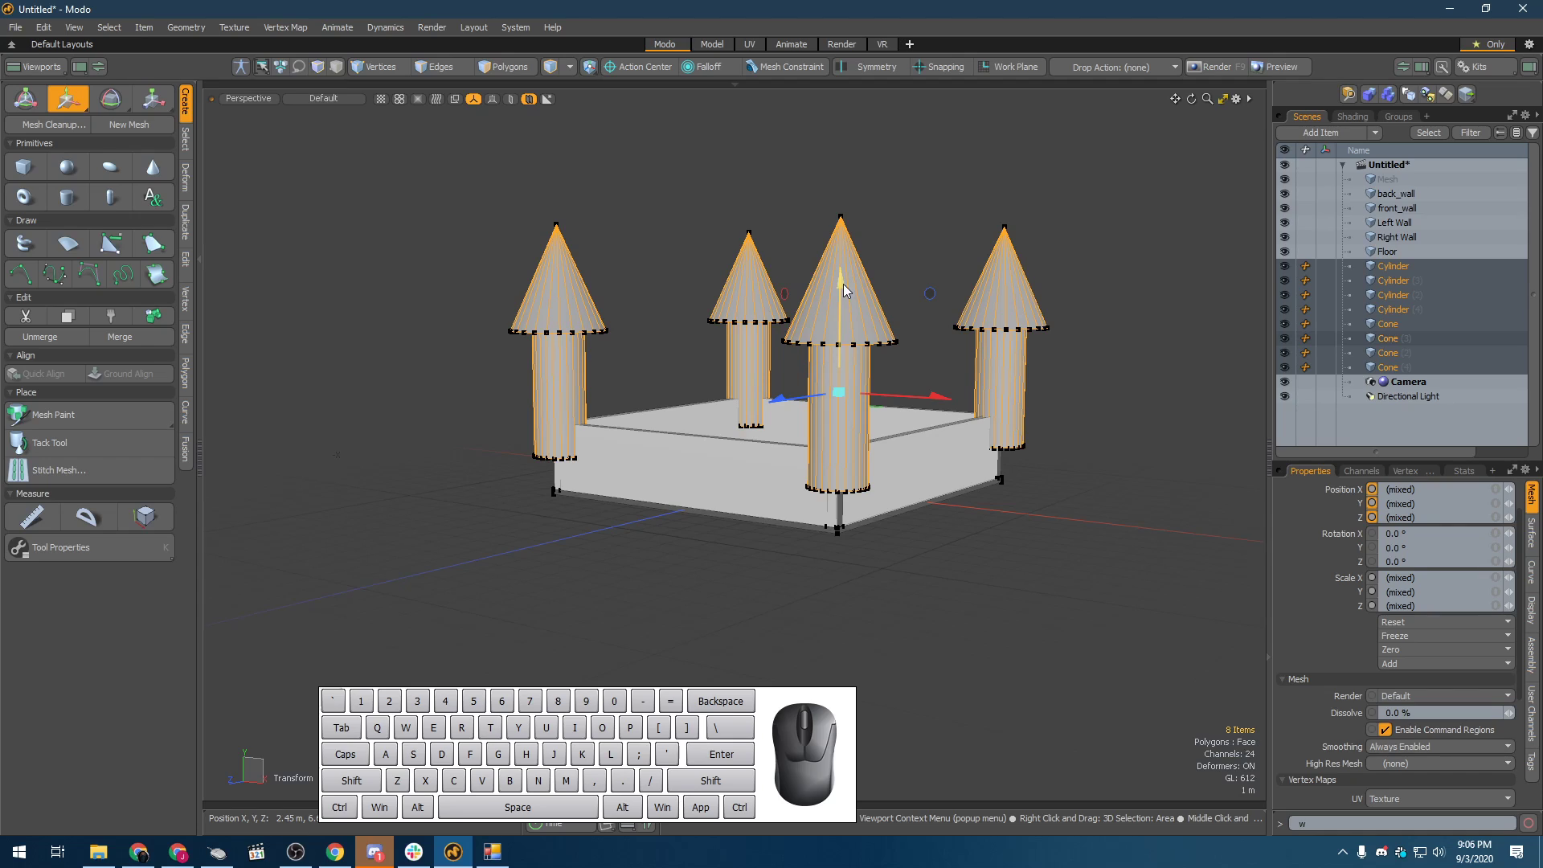
left_click_drag(844, 291, 843, 336)
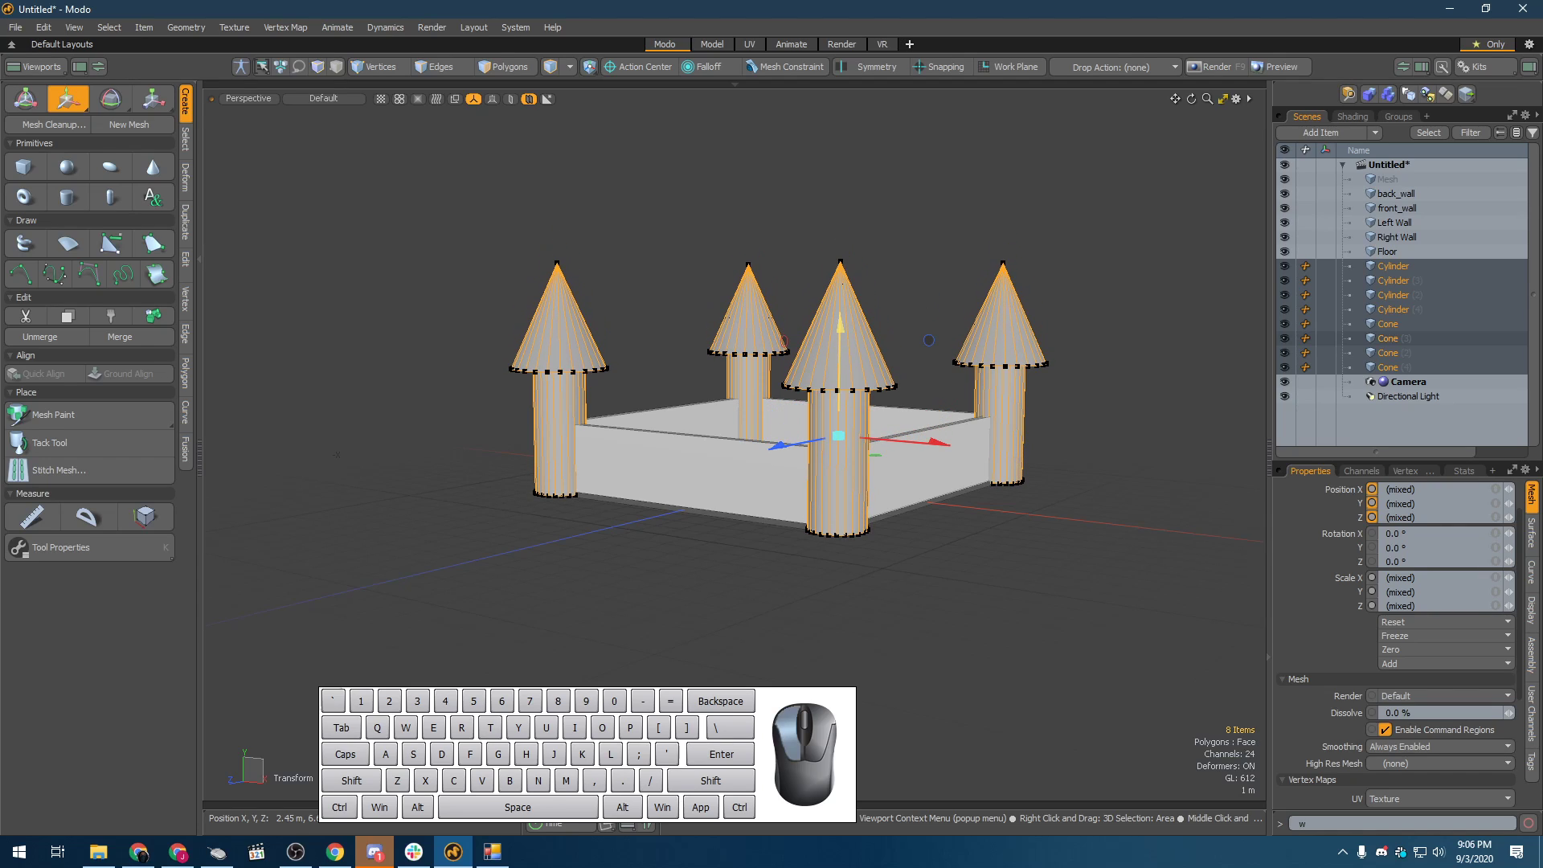
- Select the four cones and raise them to about Y 7.5 m to make the towers taller
key("space")
left_click(1014, 322)
left_click(831, 287, "shift")
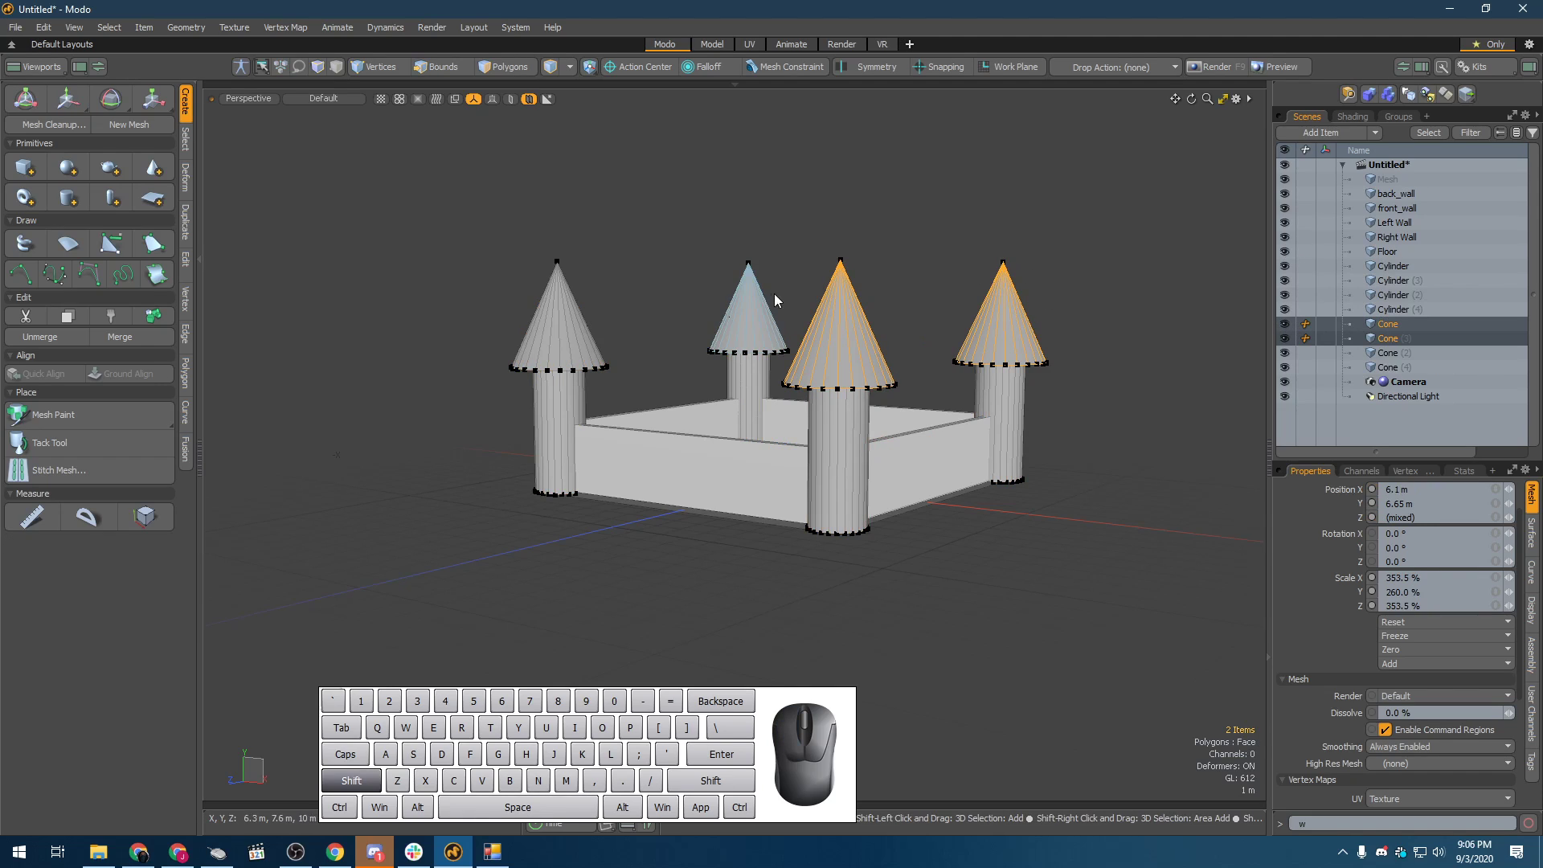
left_click(751, 310, "shift")
left_click(555, 322, "shift")
key("w")
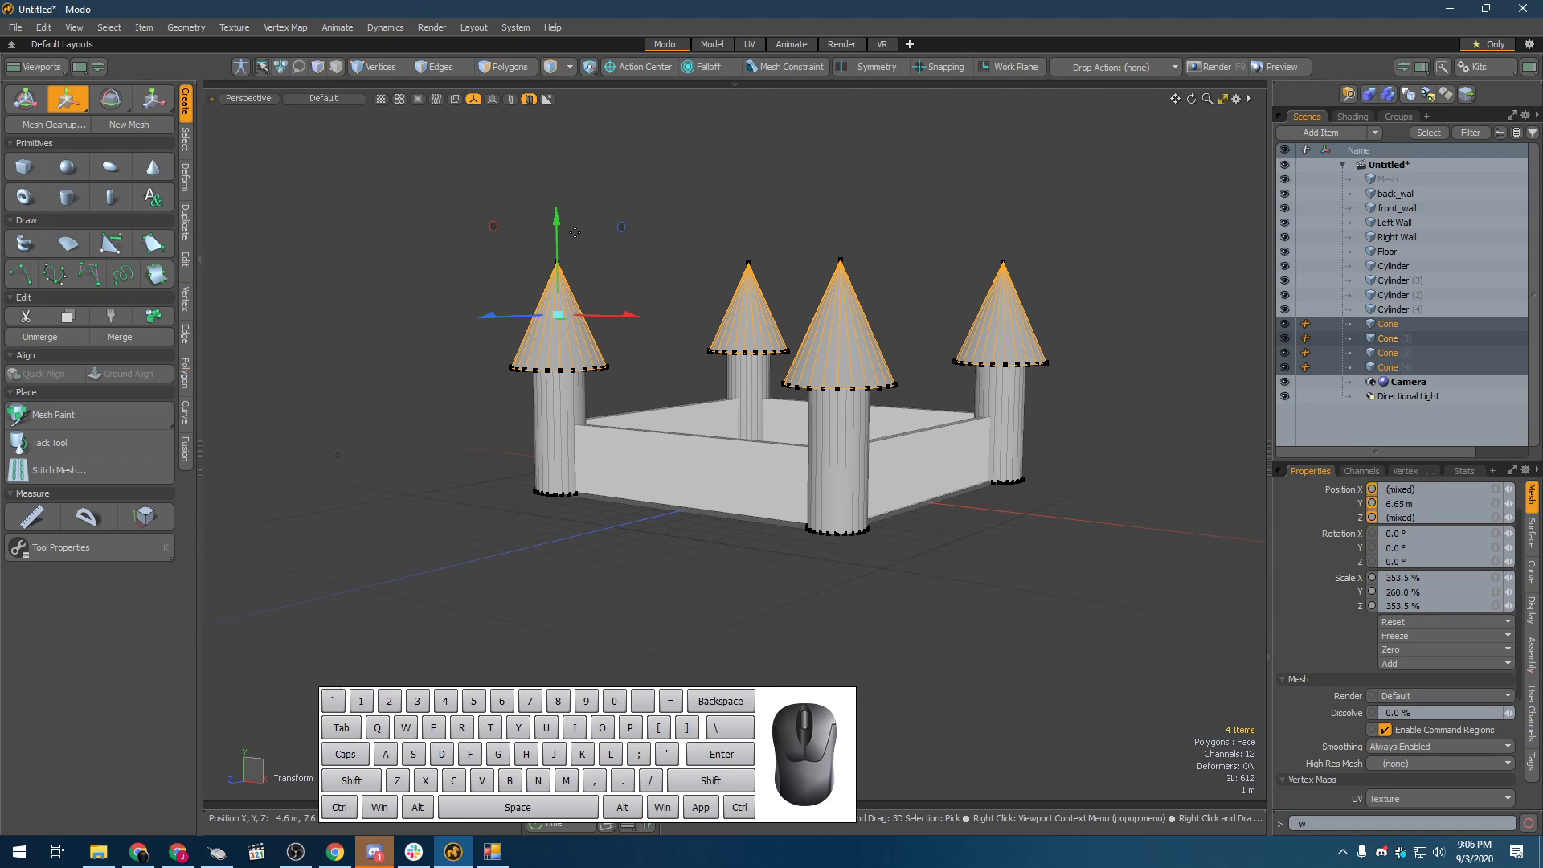
left_click_drag(557, 233, 556, 208)
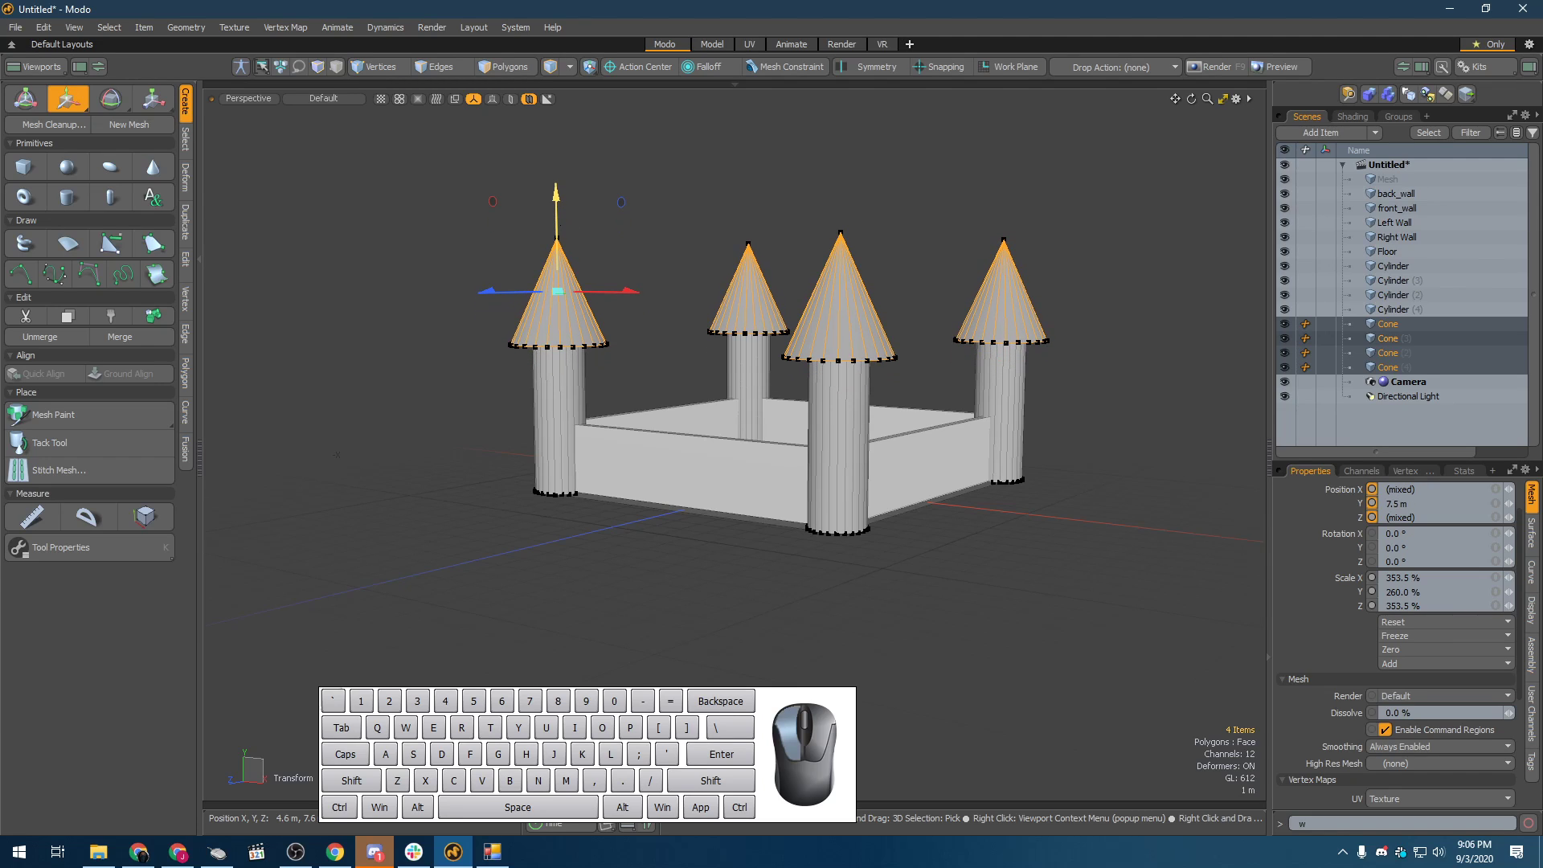
- Inspect the castle's towers, walls and floor from several angles, selecting the floor and the back-right cylinder
left_click_drag(723, 305, 673, 391, "alt")
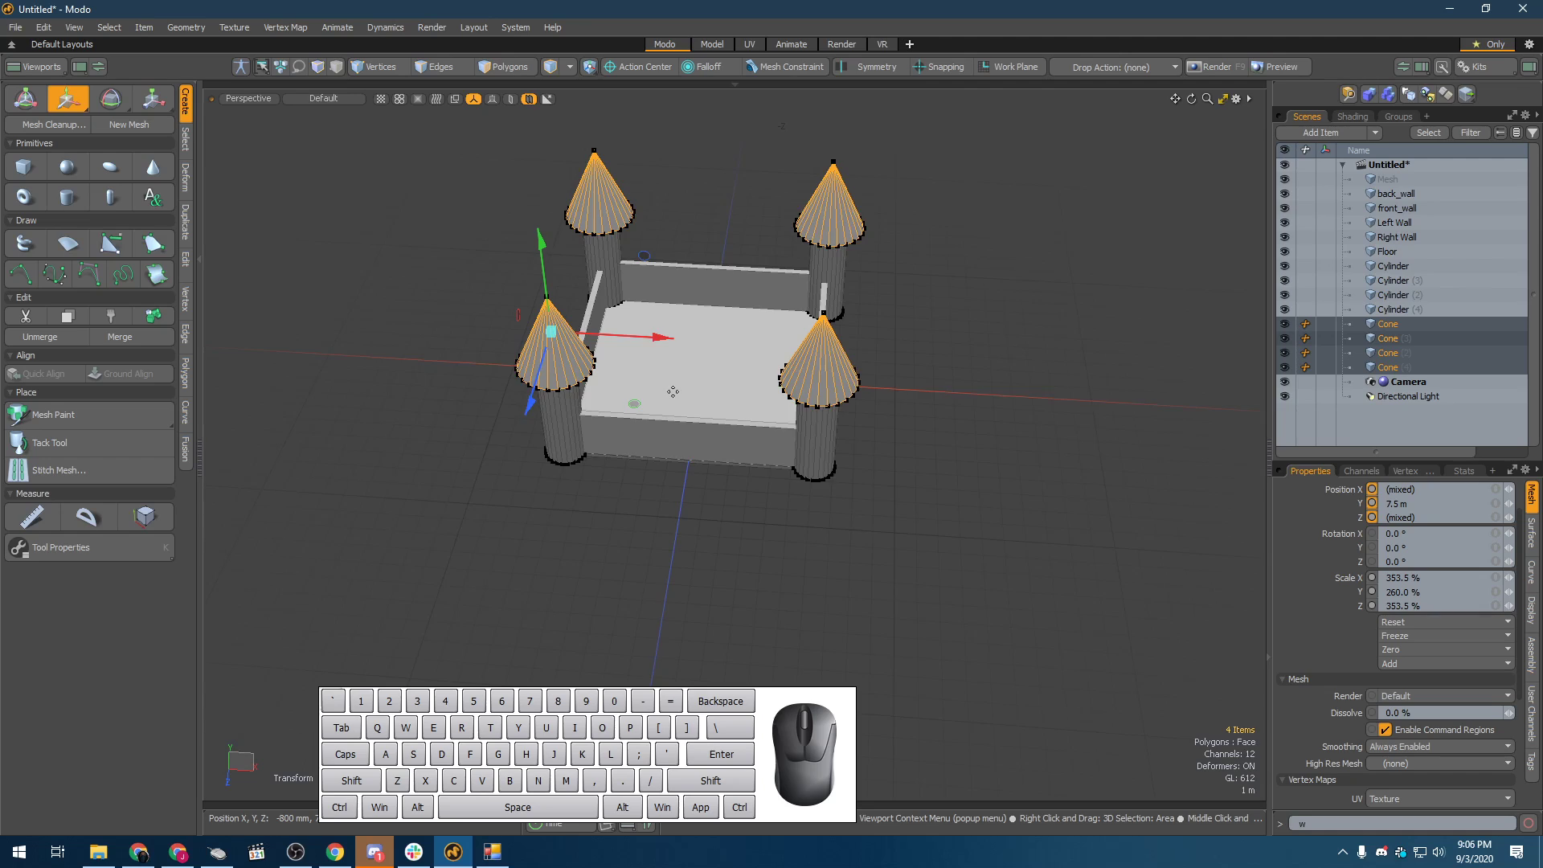
scroll(672, 392, "up", 4)
key("q")
left_click(760, 424)
left_click_drag(751, 430, 740, 618, "alt+shift")
left_click_drag(744, 565, 744, 492, "alt")
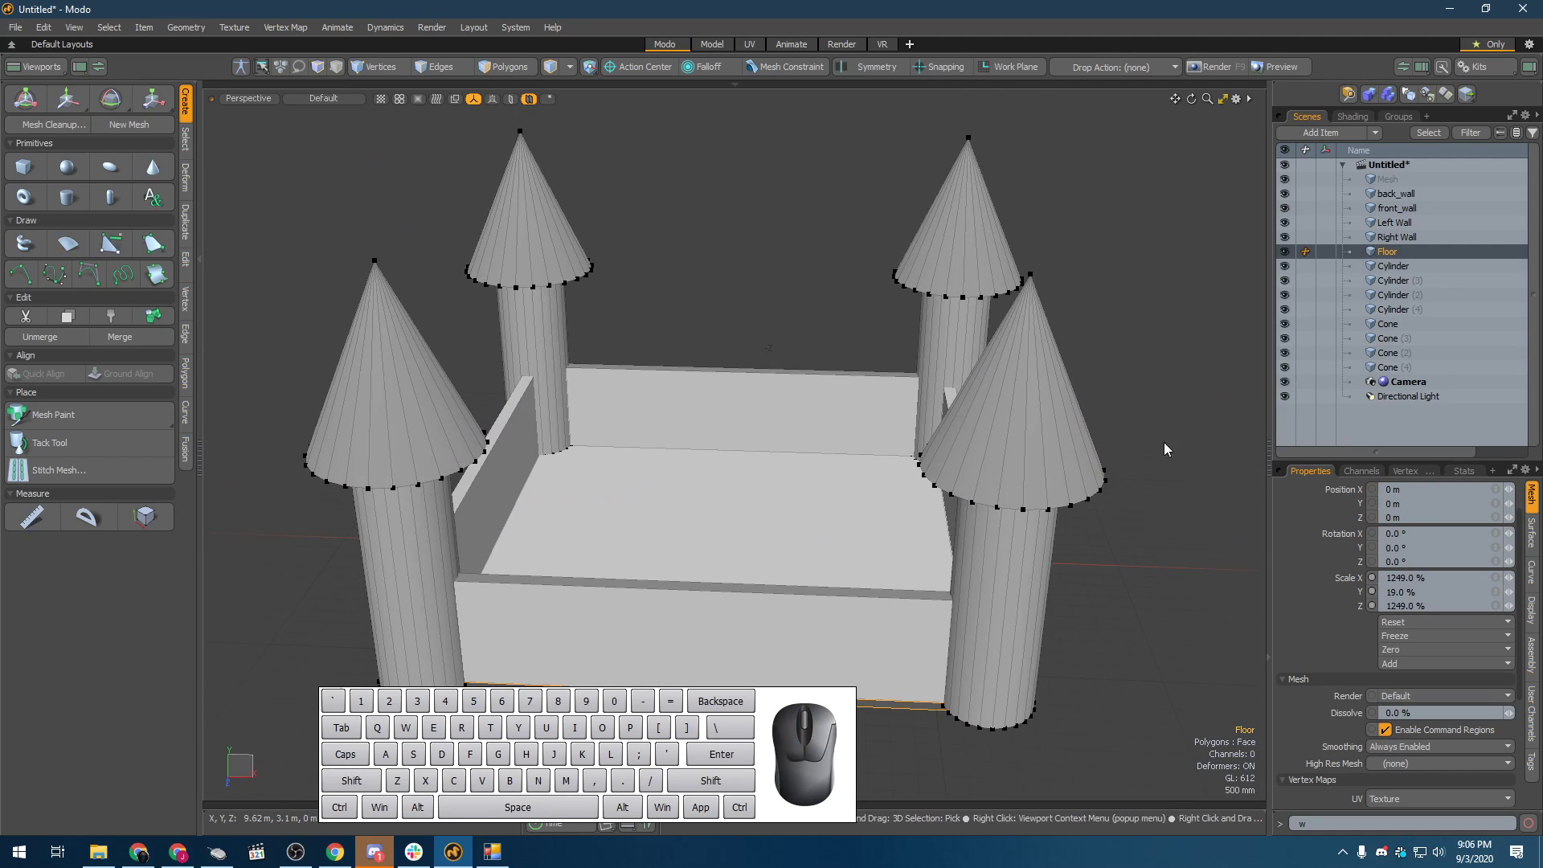
left_click(1393, 280)
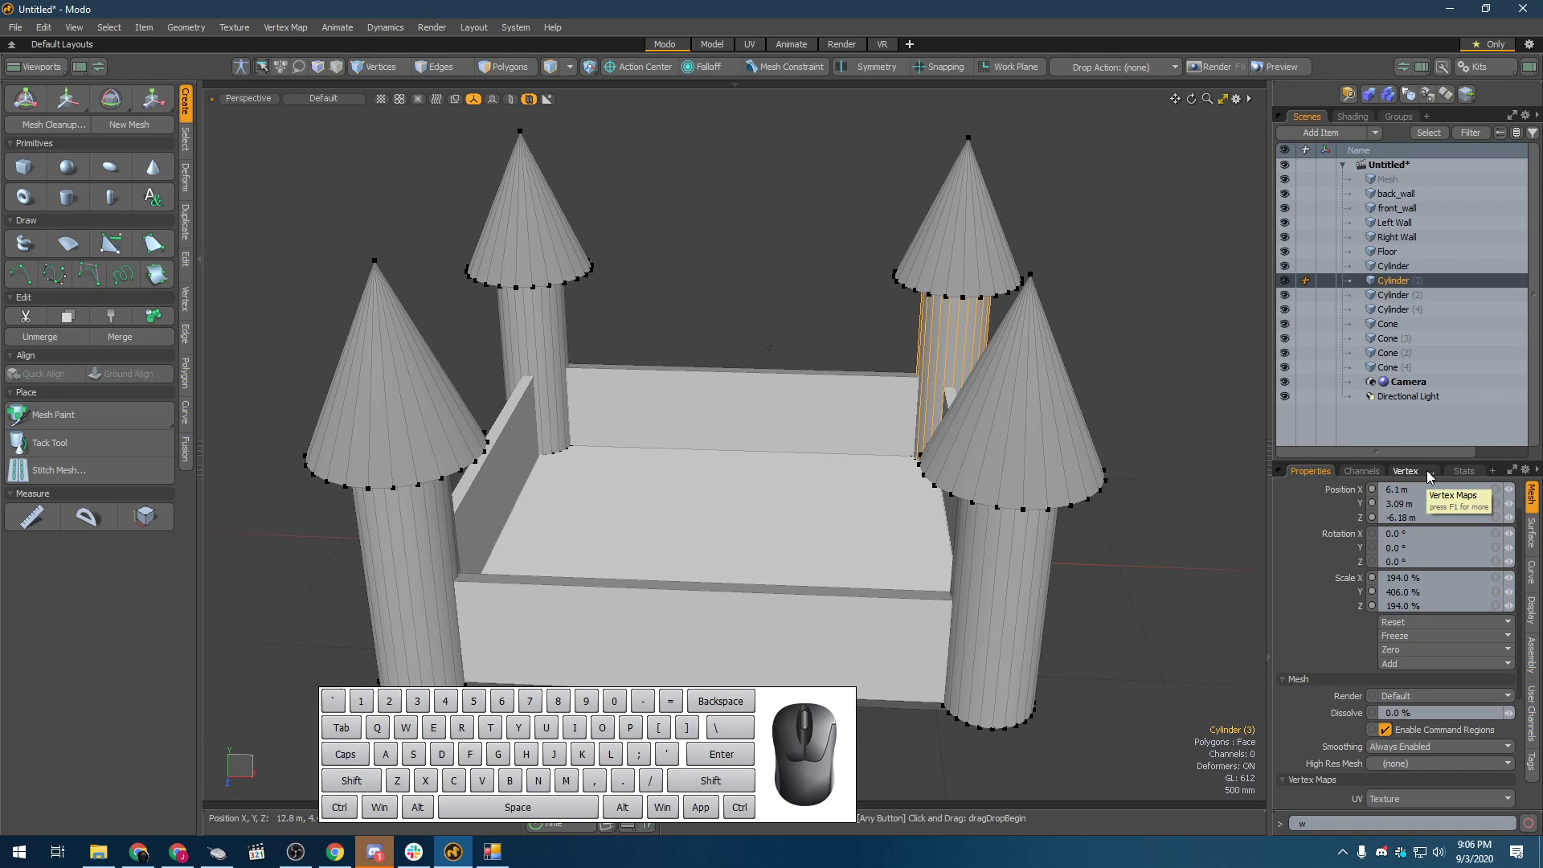
left_click_drag(366, 533, 344, 518, "alt")
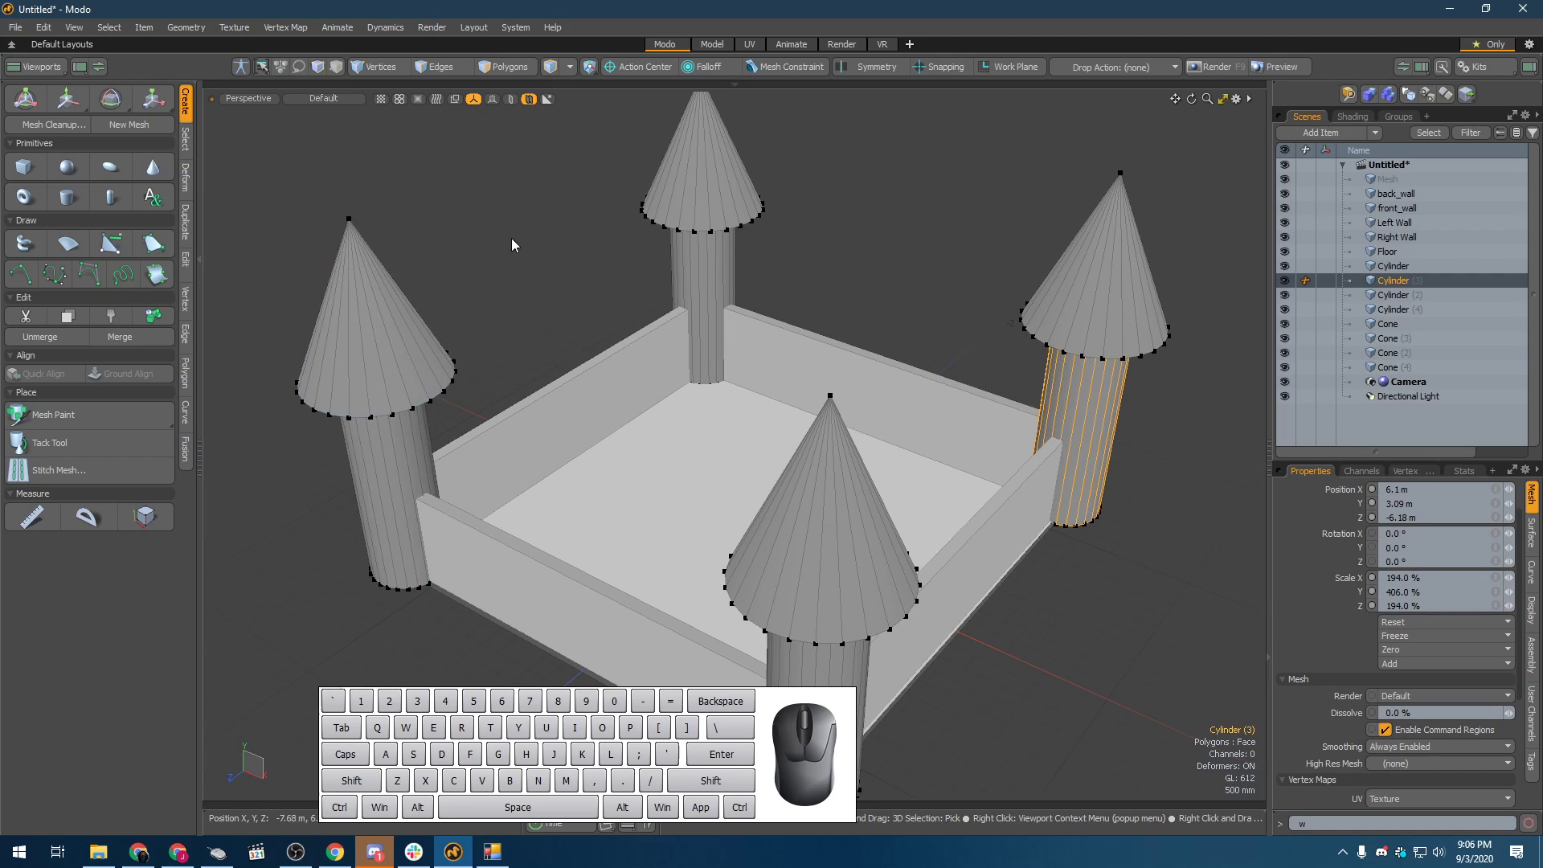
- Deselect everything, open the Move tool's help page in the browser and read through its description and options
left_click(553, 31)
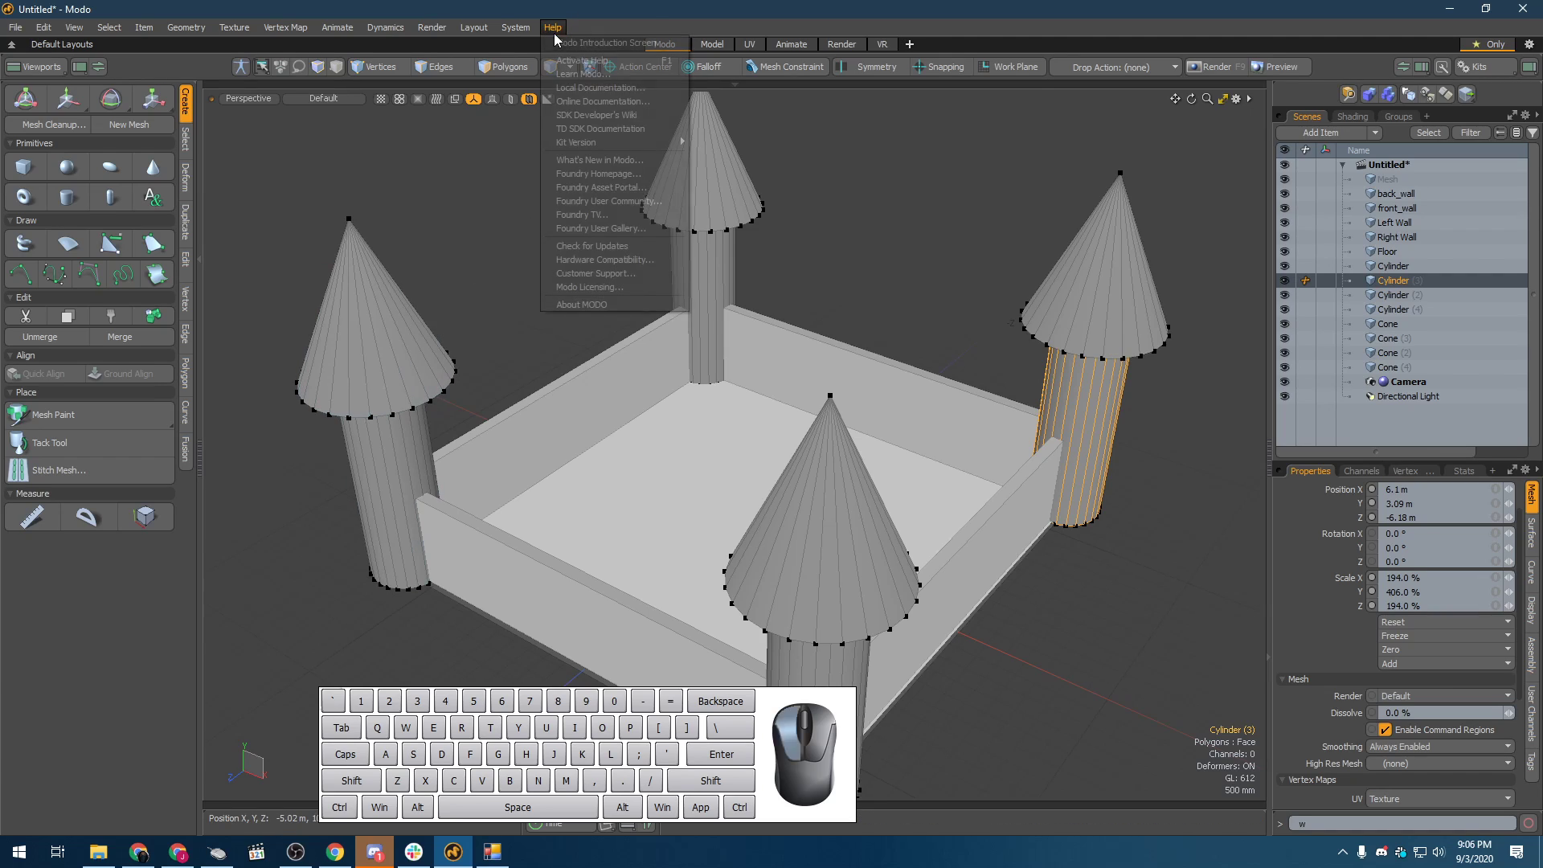
left_click(620, 62)
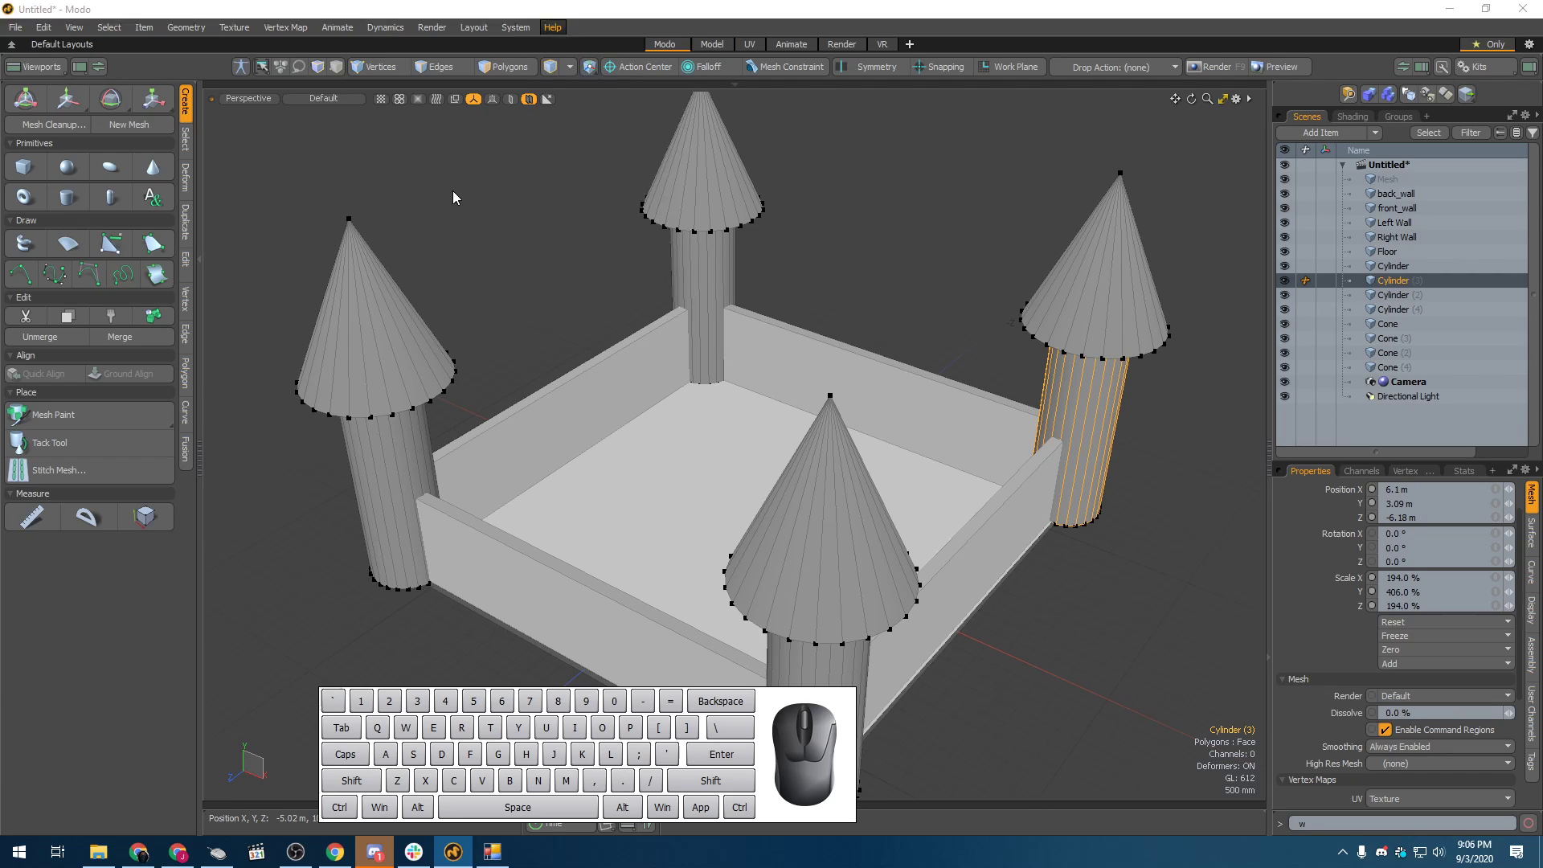
left_click(480, 241)
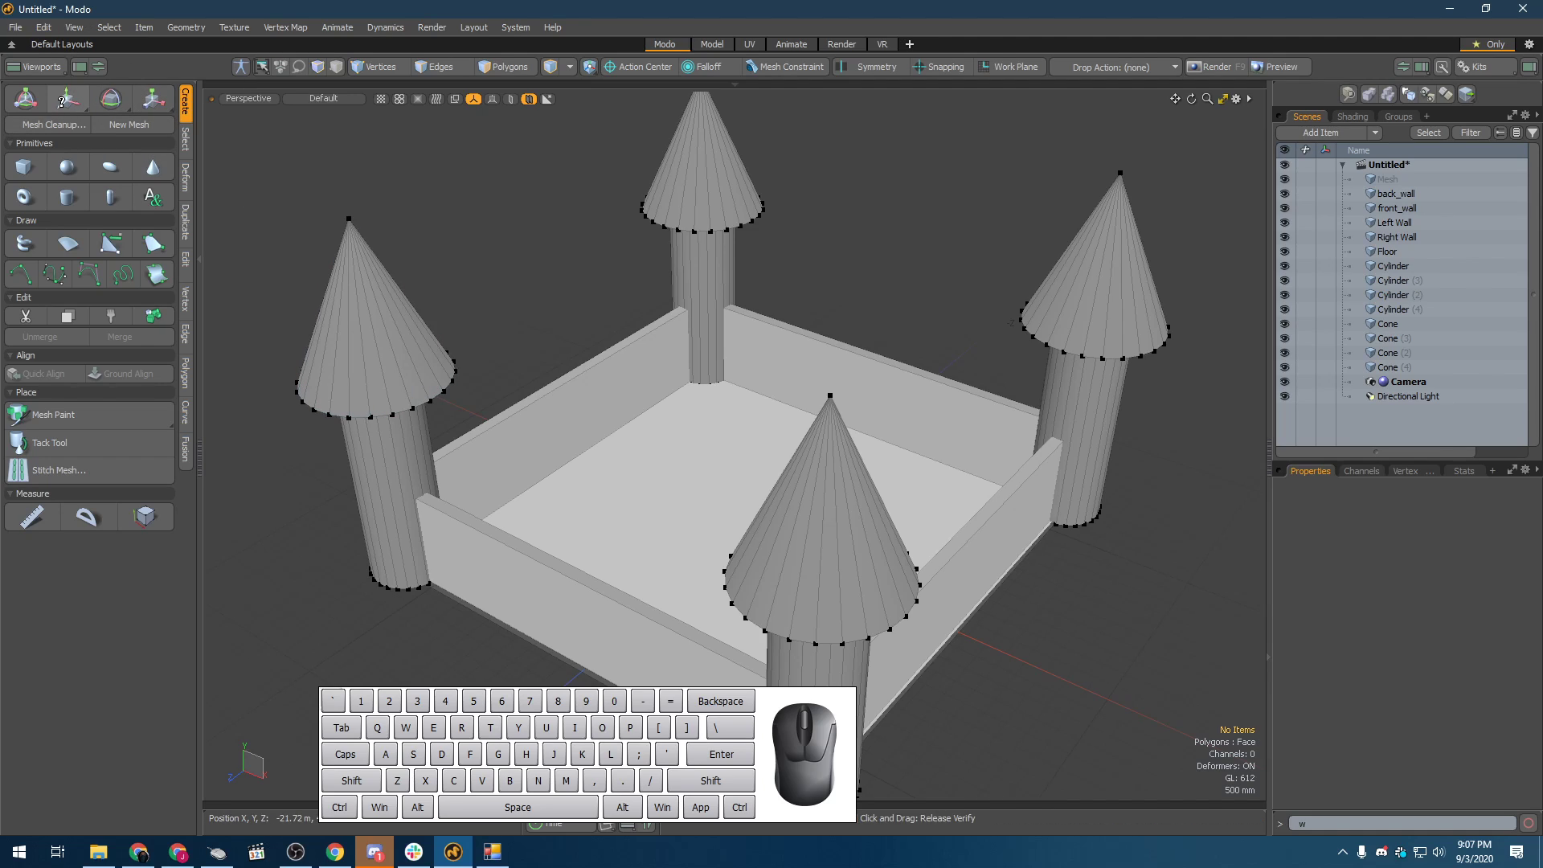
key("F1")
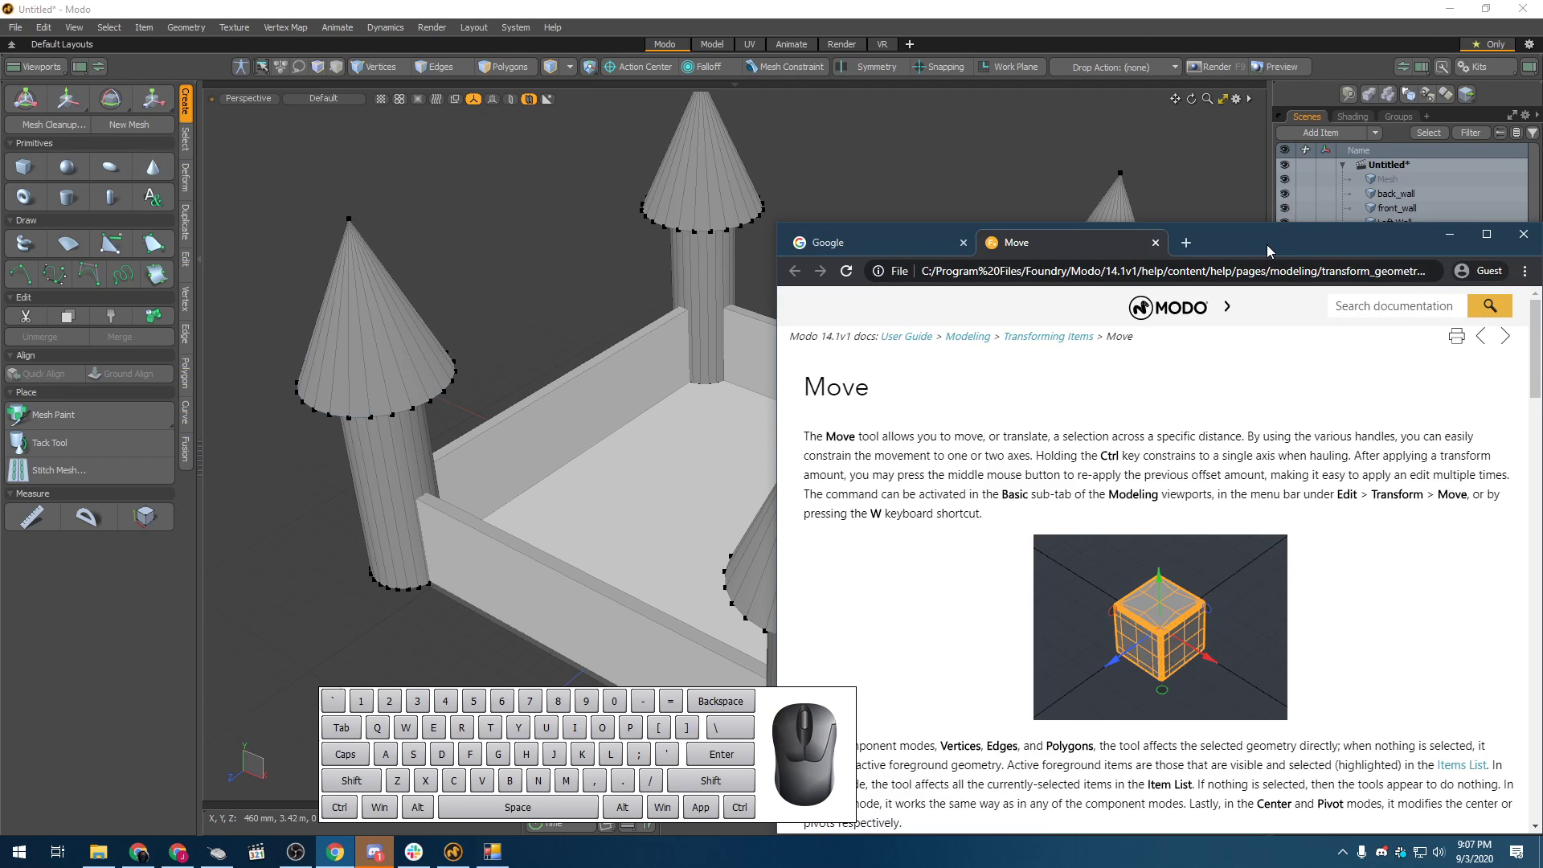
double_click(1268, 239)
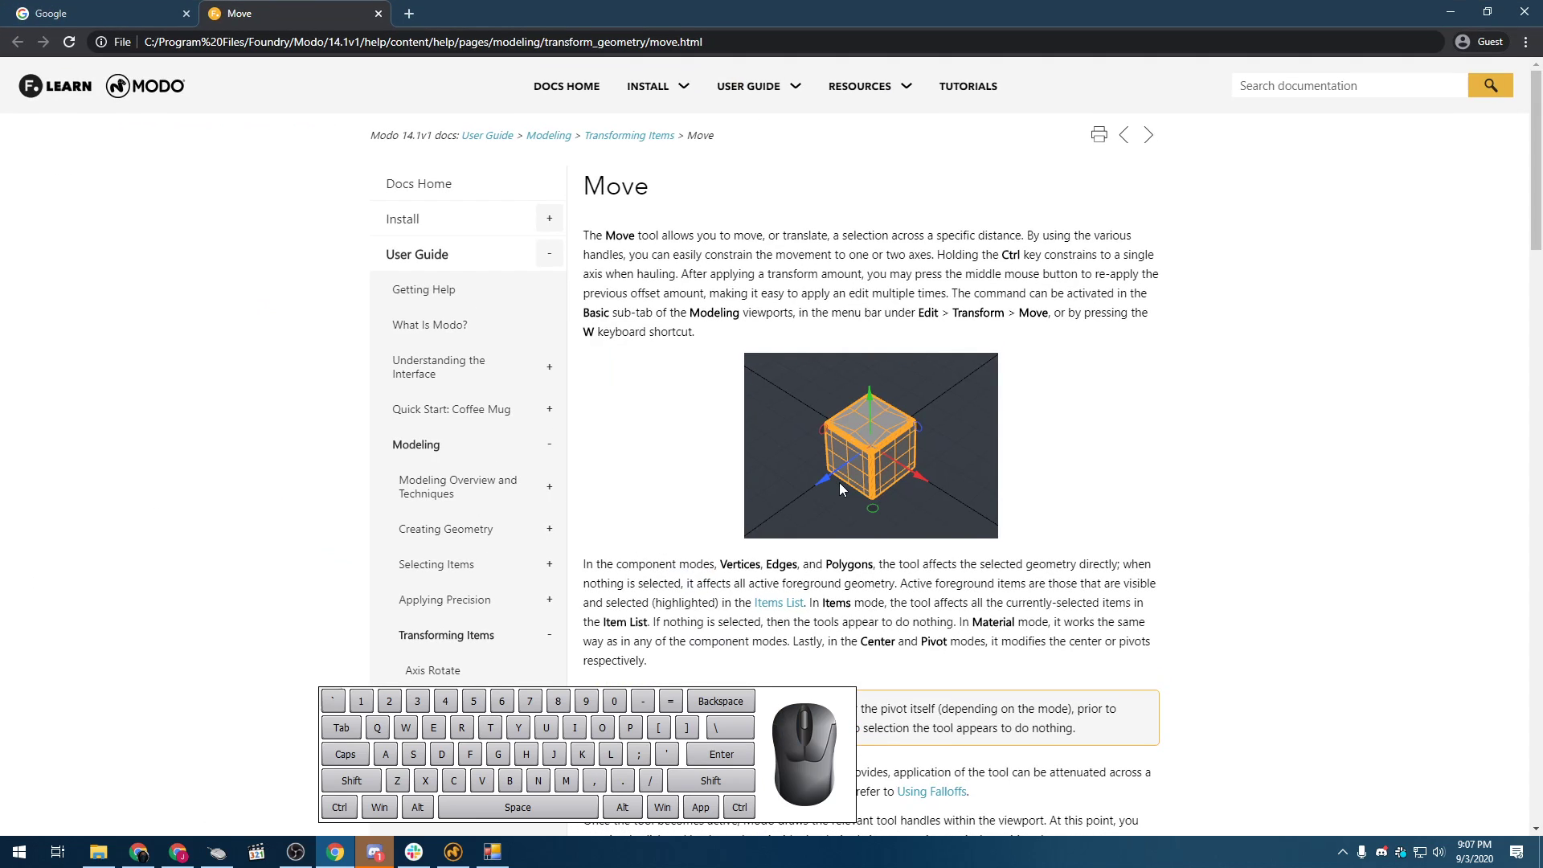
scroll(824, 498, "down", 6)
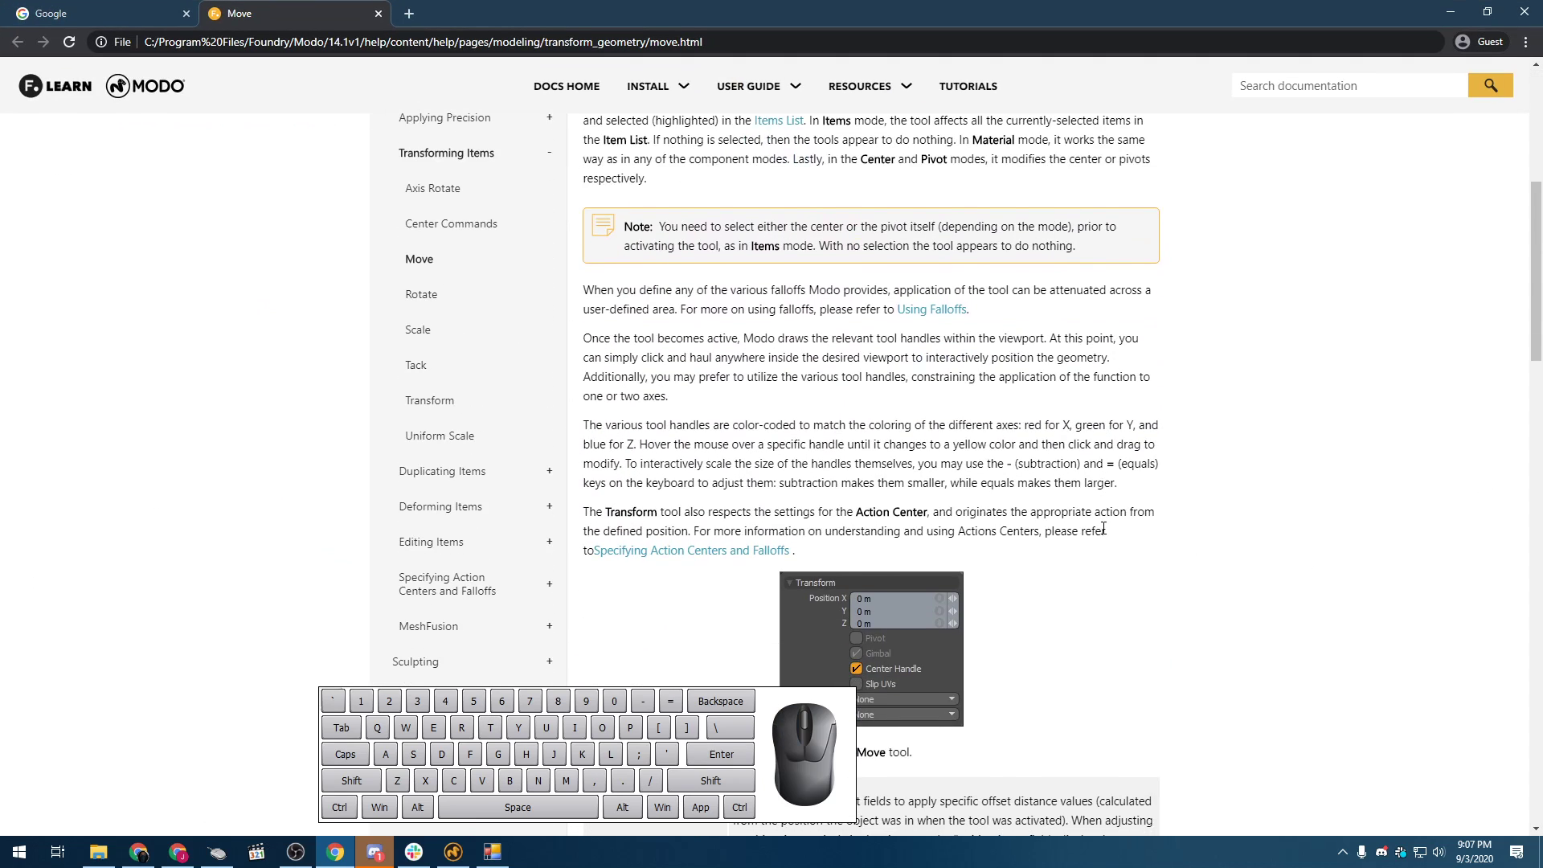
scroll(1104, 529, "down", 3)
scroll(1014, 511, "down", 10)
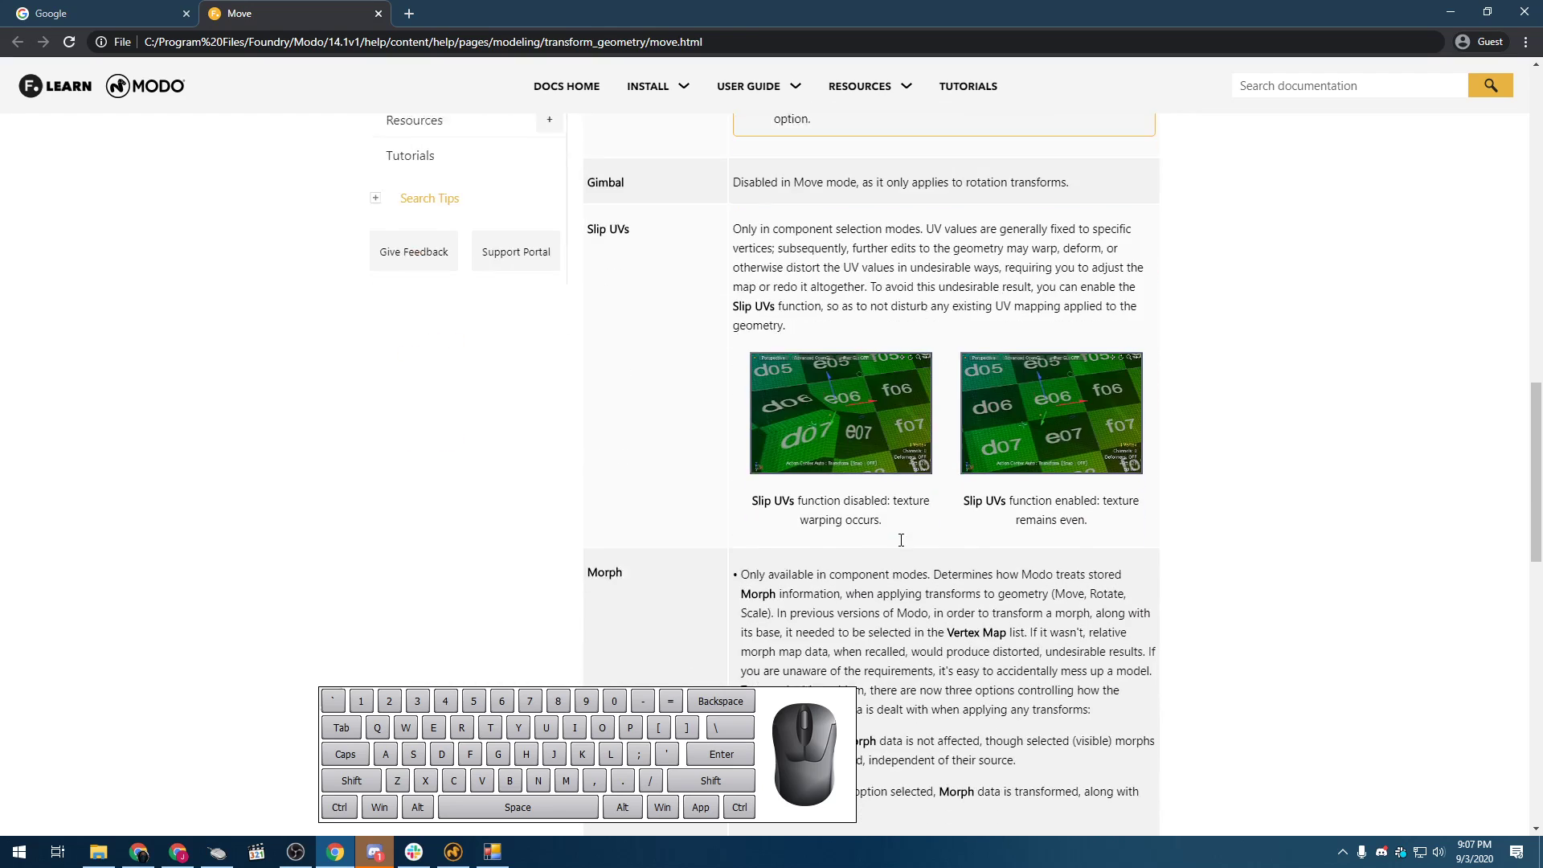
scroll(895, 544, "down", 4)
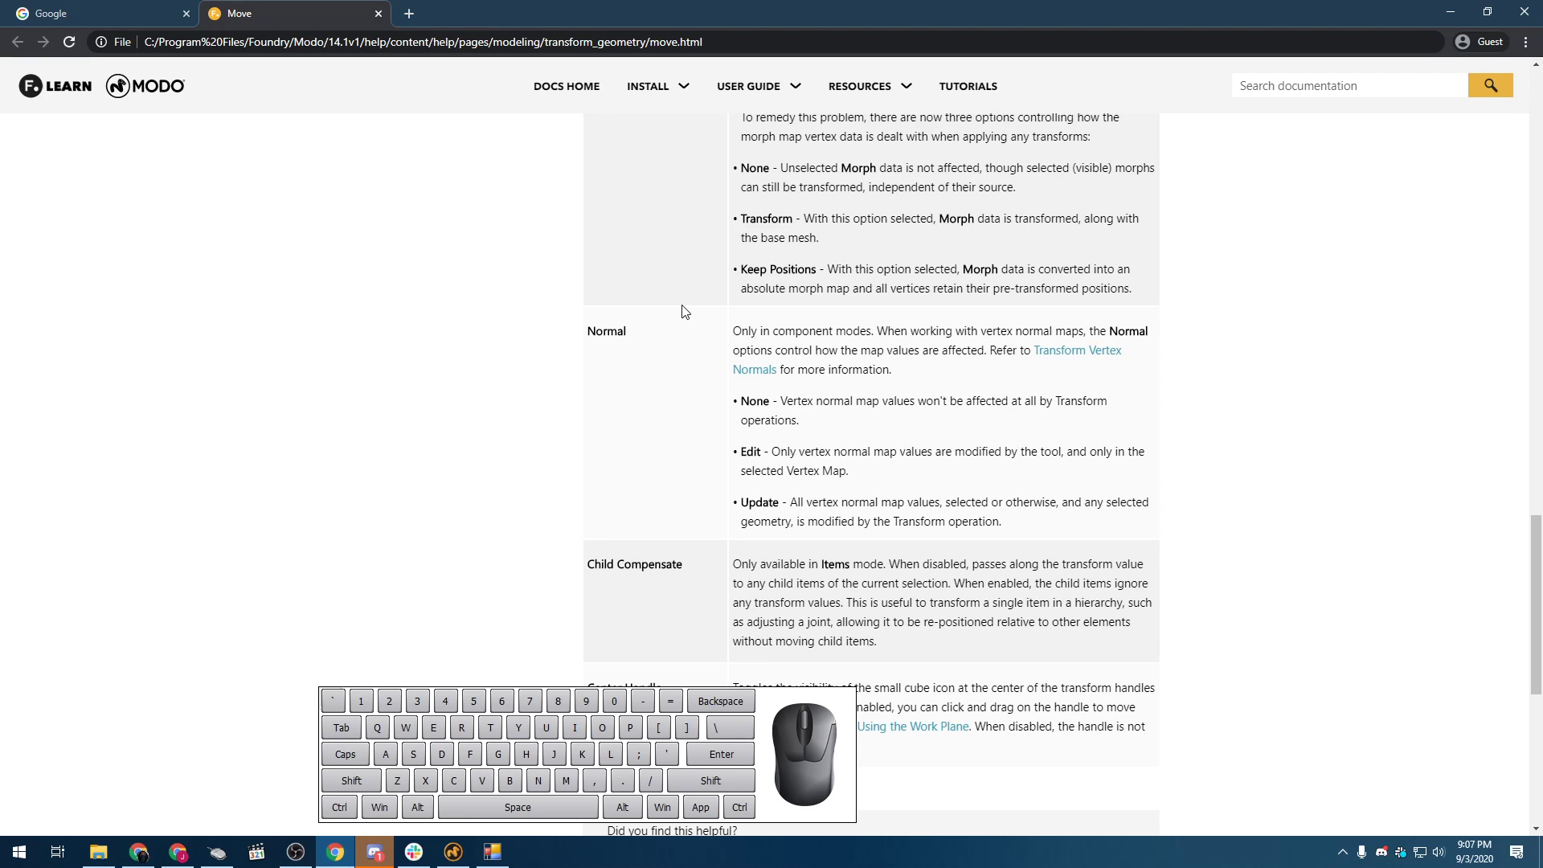
- Close the Move tool's help page and switch back to the castle scene in Modo
middle_click(291, 6)
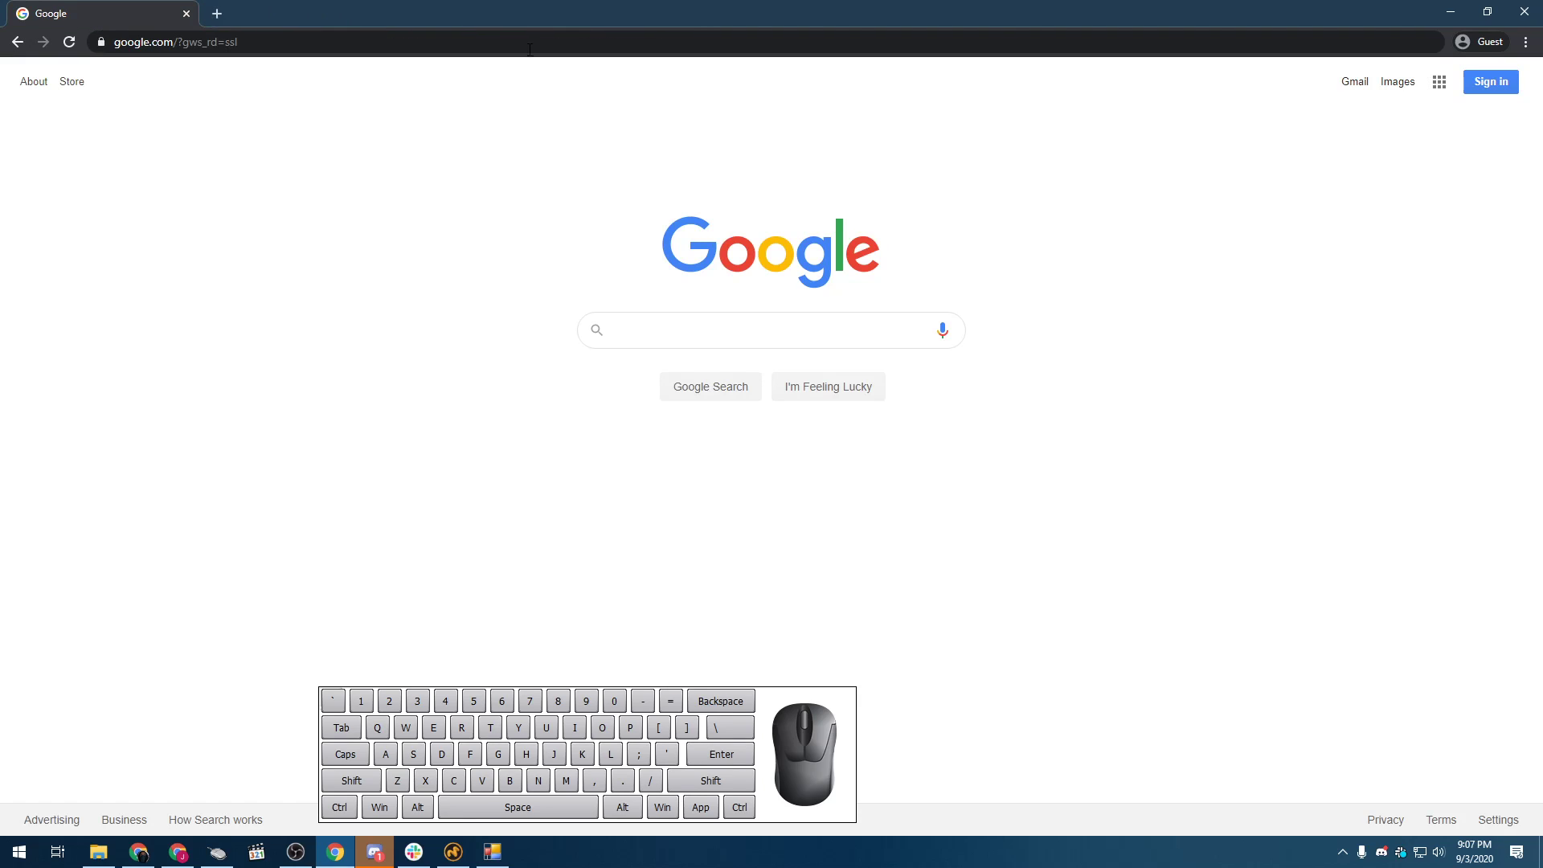
double_click(291, 8)
left_click(412, 471)
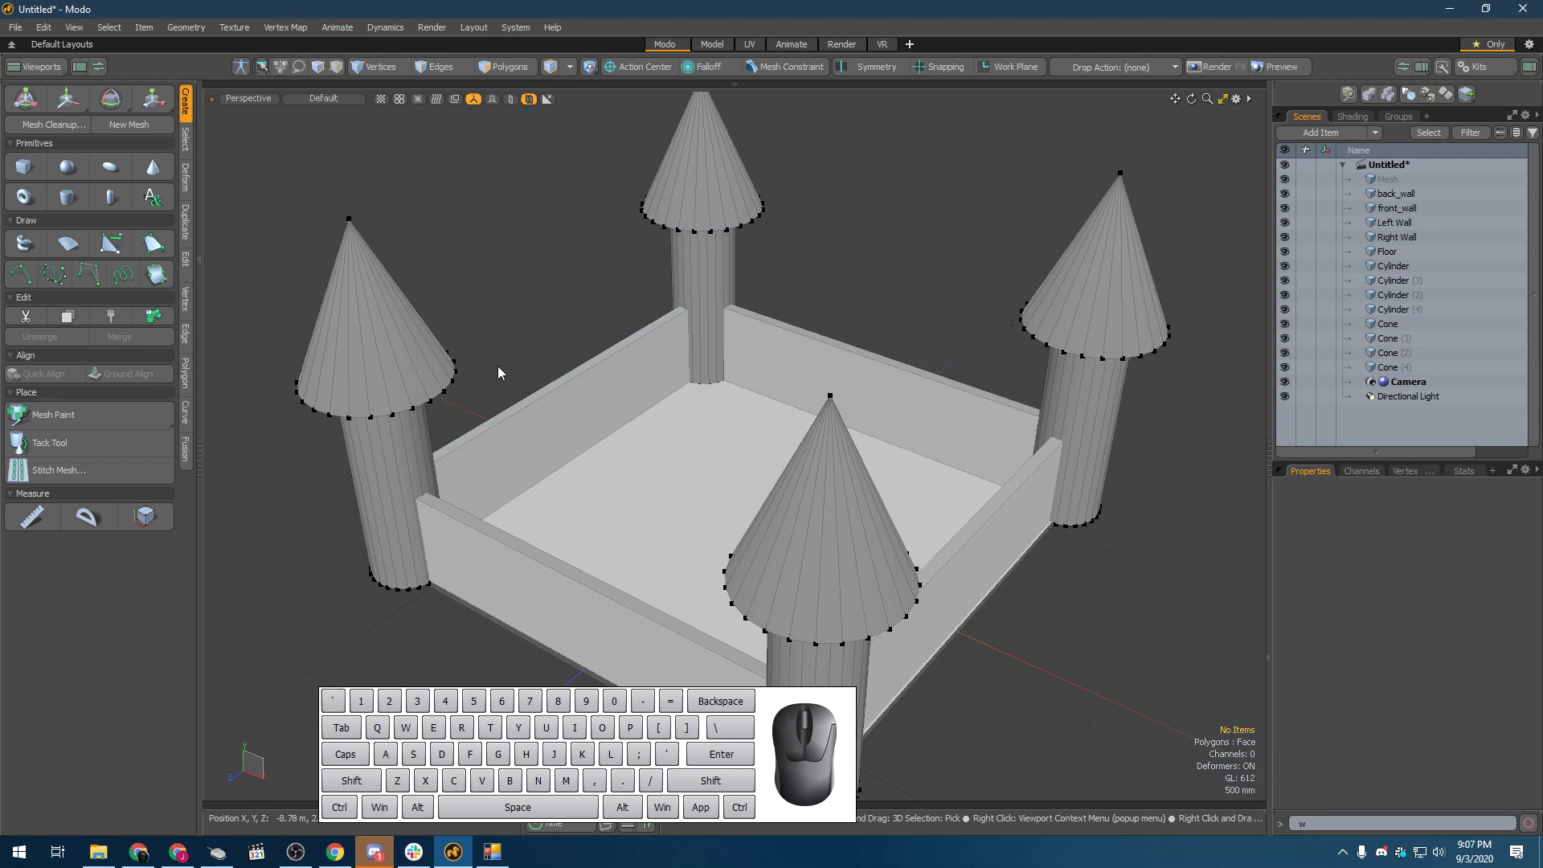
left_click_drag(765, 476, 788, 452, "alt")
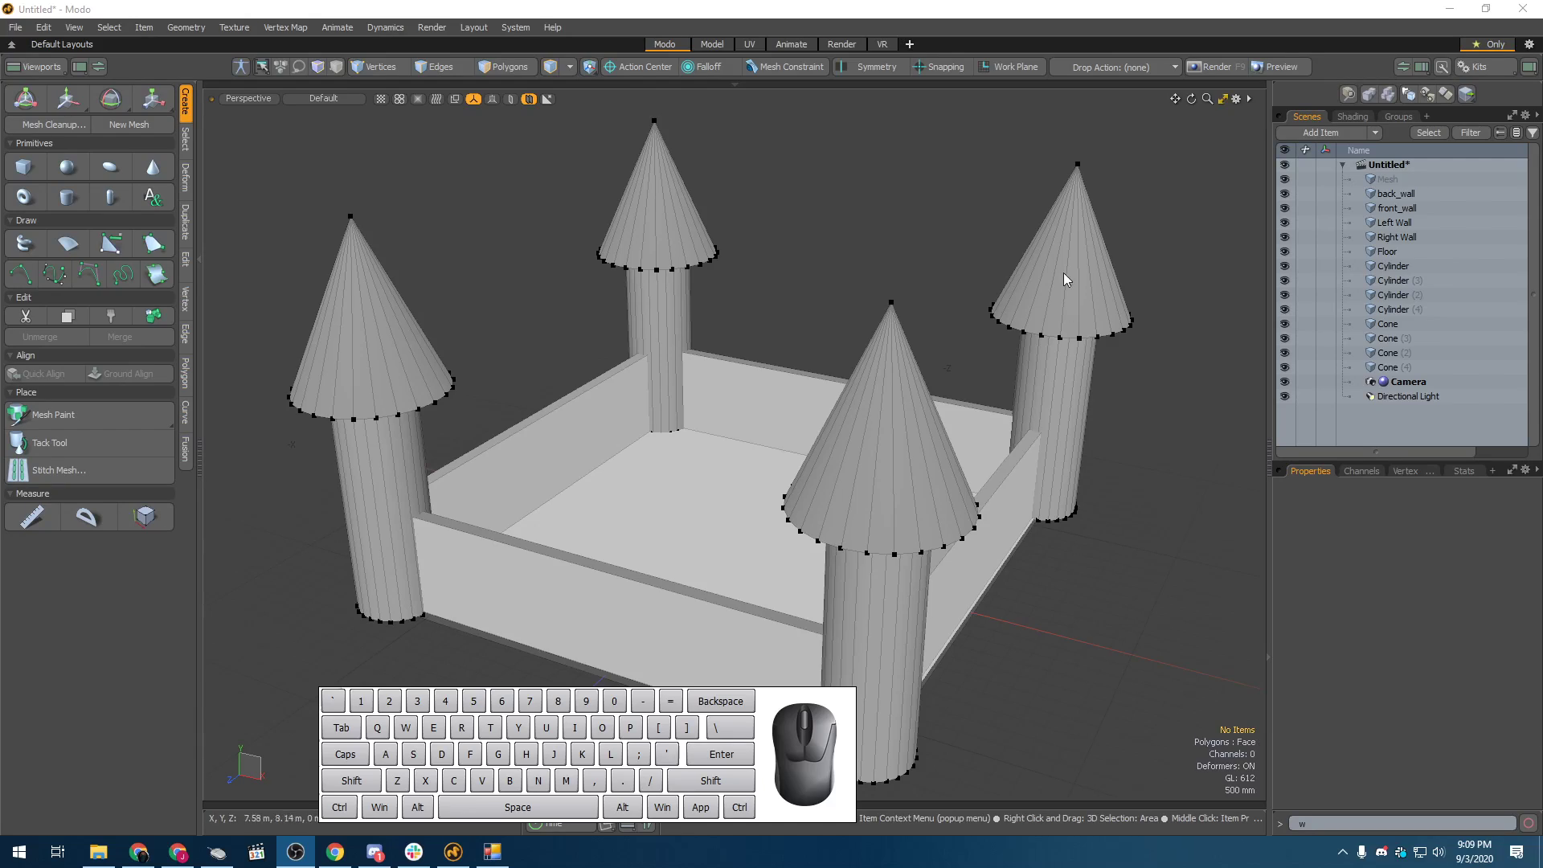
- Leave the castle scene and start a new, empty scene
left_click(1017, 280)
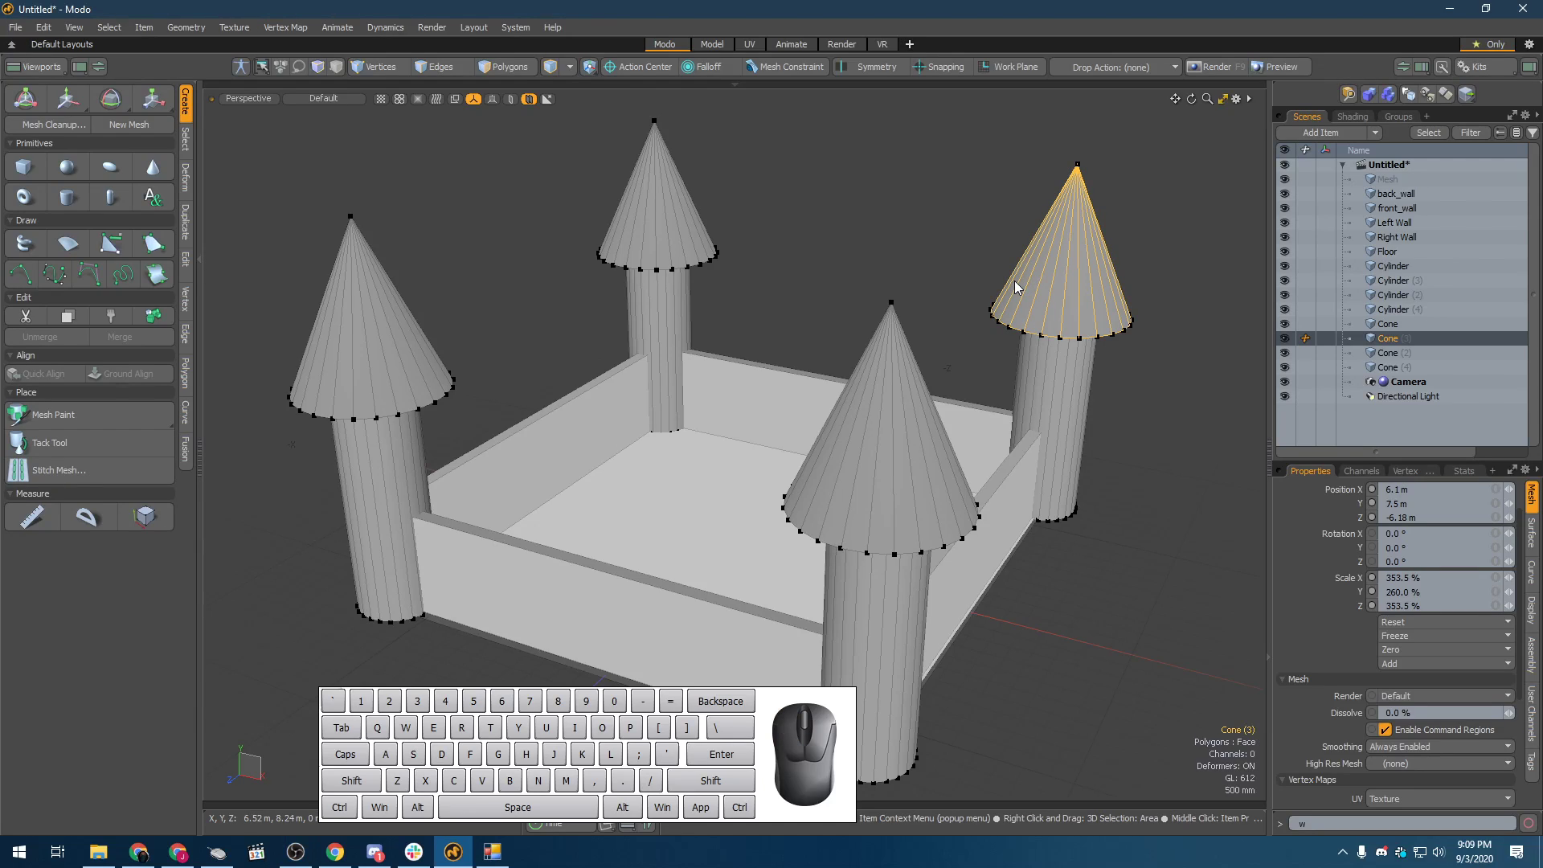
key("ctrl")
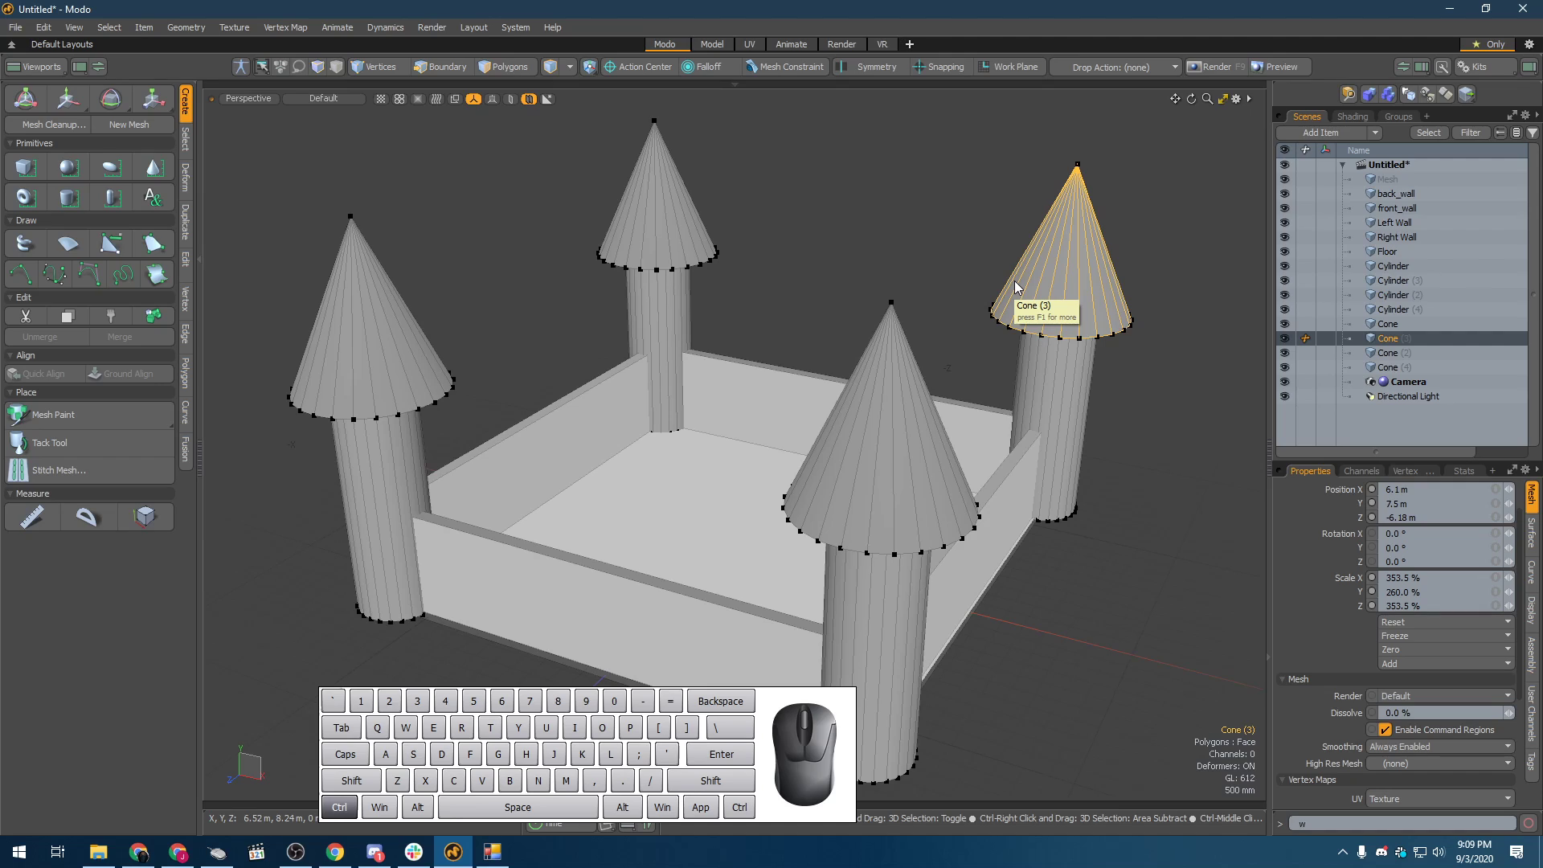
key("ctrl+n")
left_click(1028, 360)
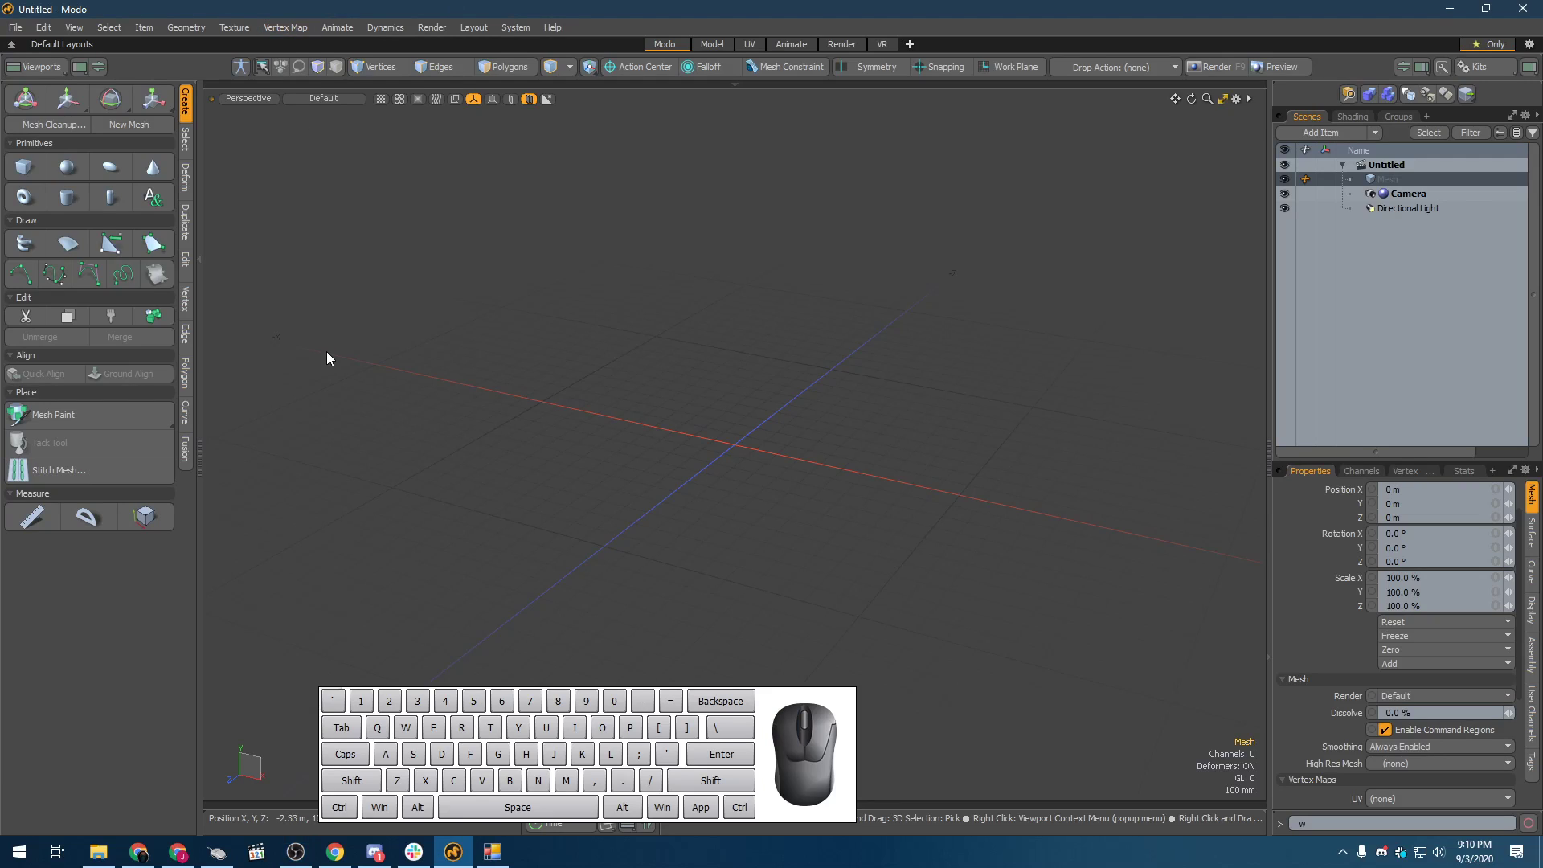
- Add a default unit sphere as a new mesh item at the origin
key("shift")
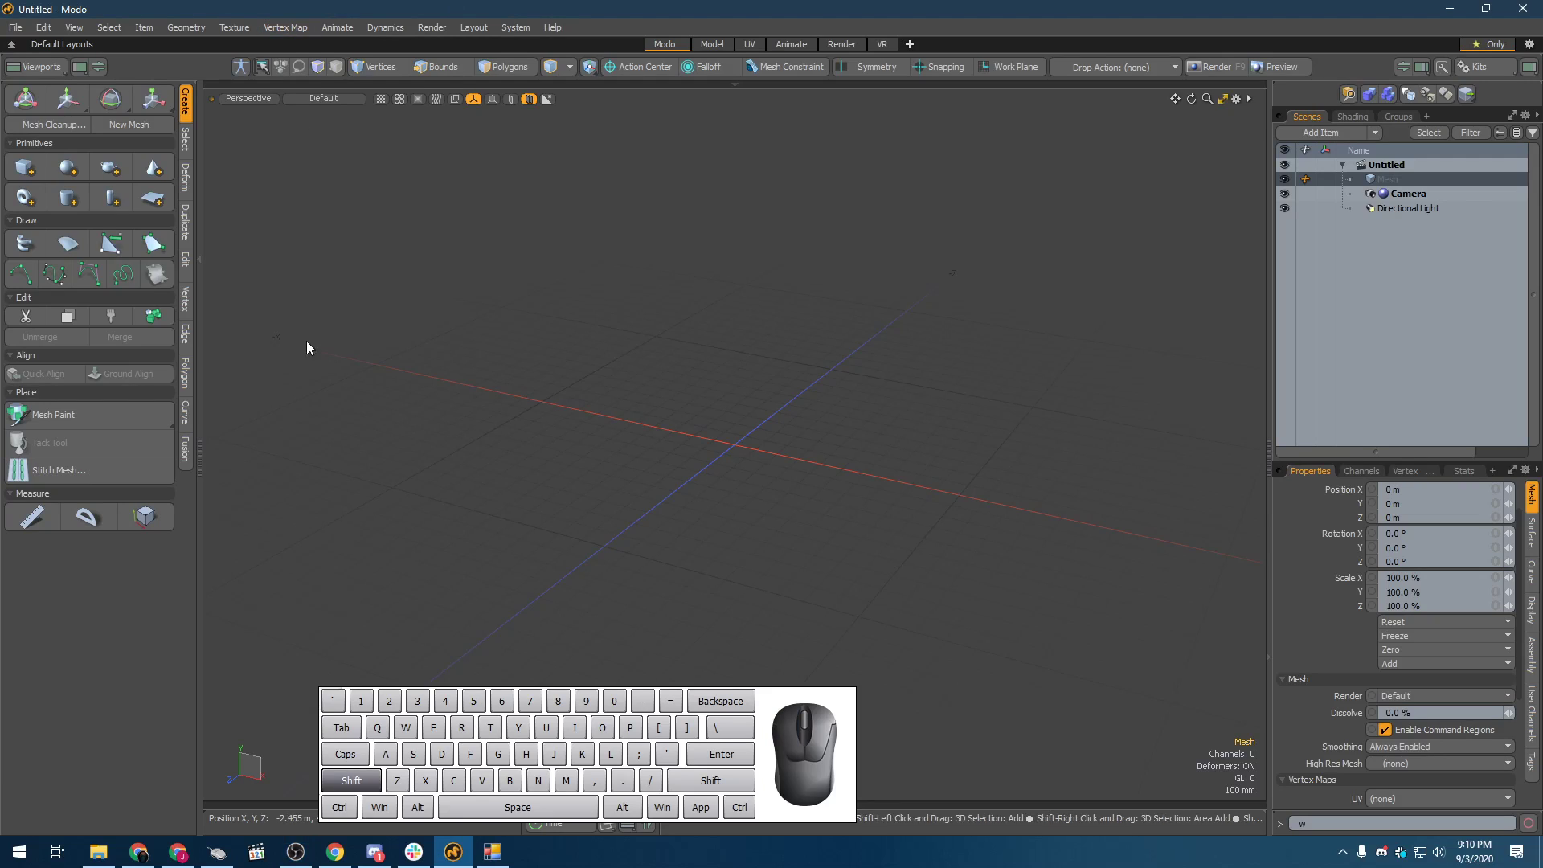
left_click(69, 168, "shift")
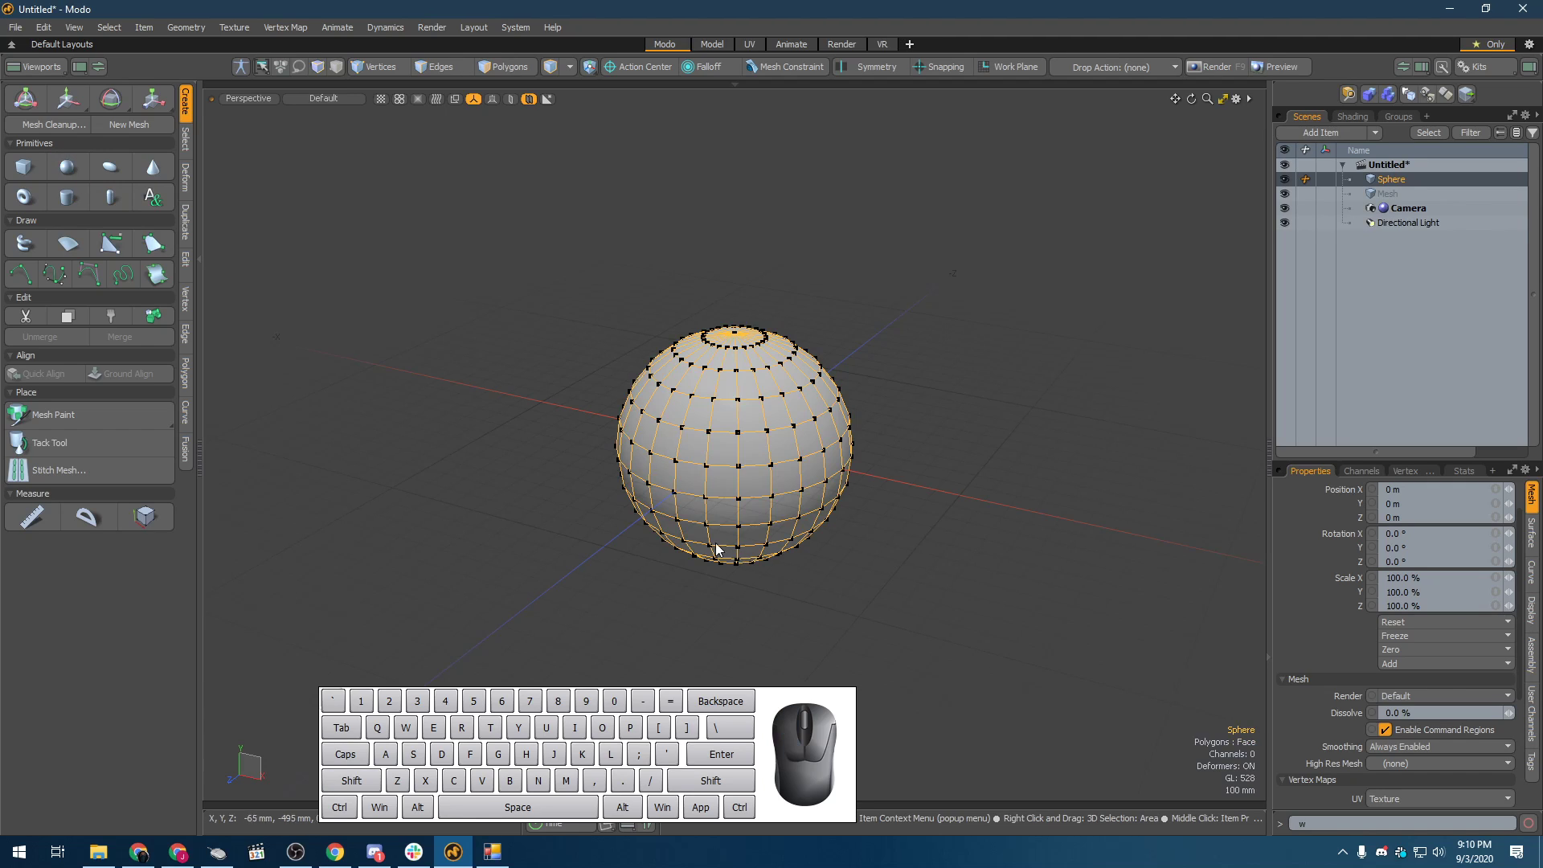
scroll(718, 550, "down", 5)
key("alt")
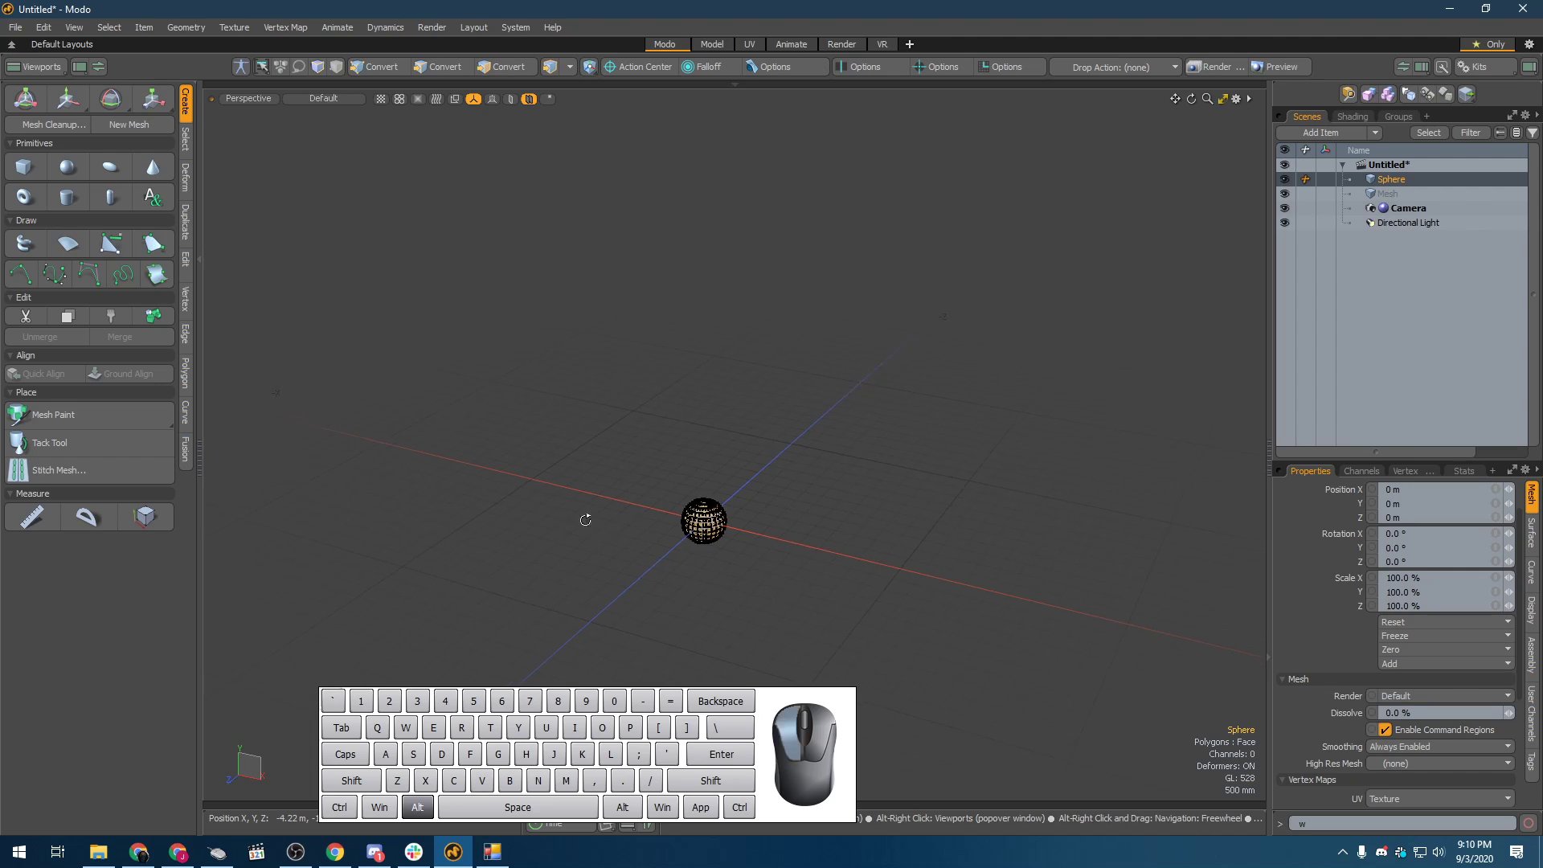
left_click_drag(585, 519, 635, 518, "alt")
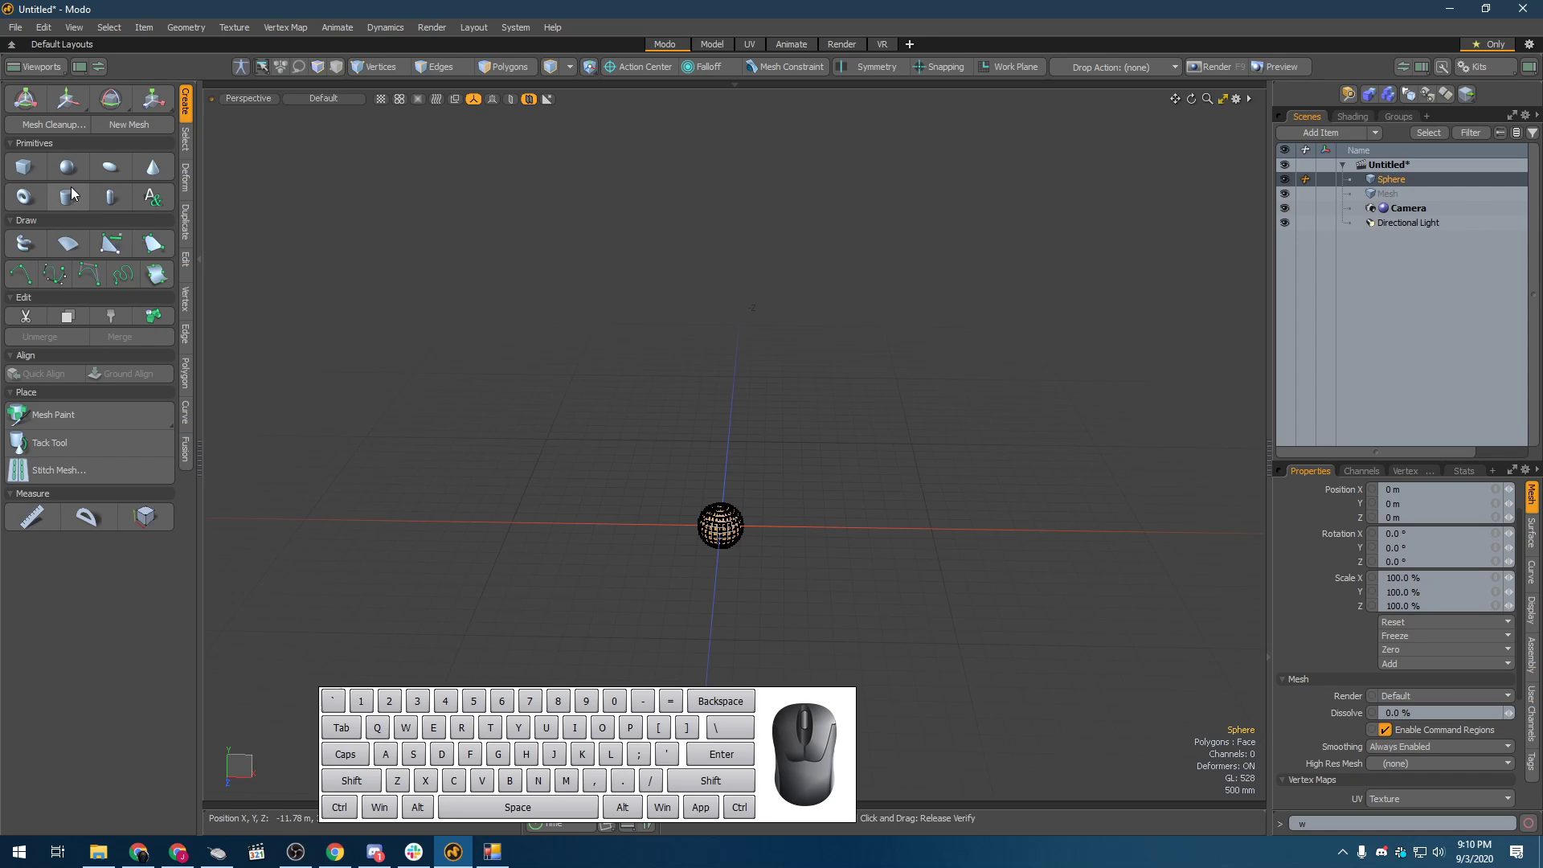
- Add a default unit cube as a new item and move it along the X axis to about 12.7 m
left_click(41, 178, "shift")
key("w")
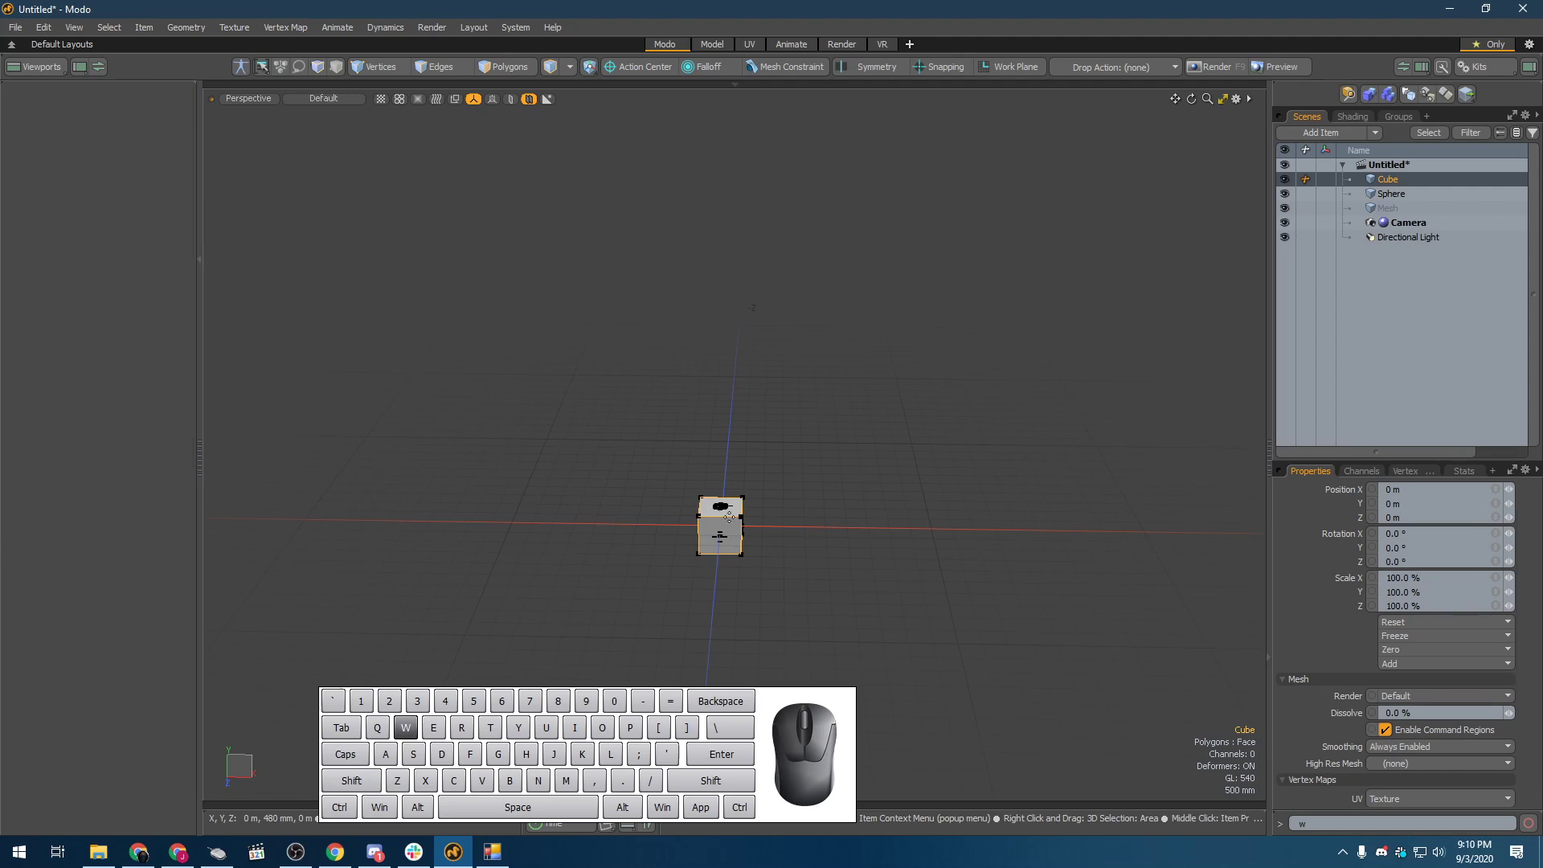
left_click_drag(820, 527, 1022, 543)
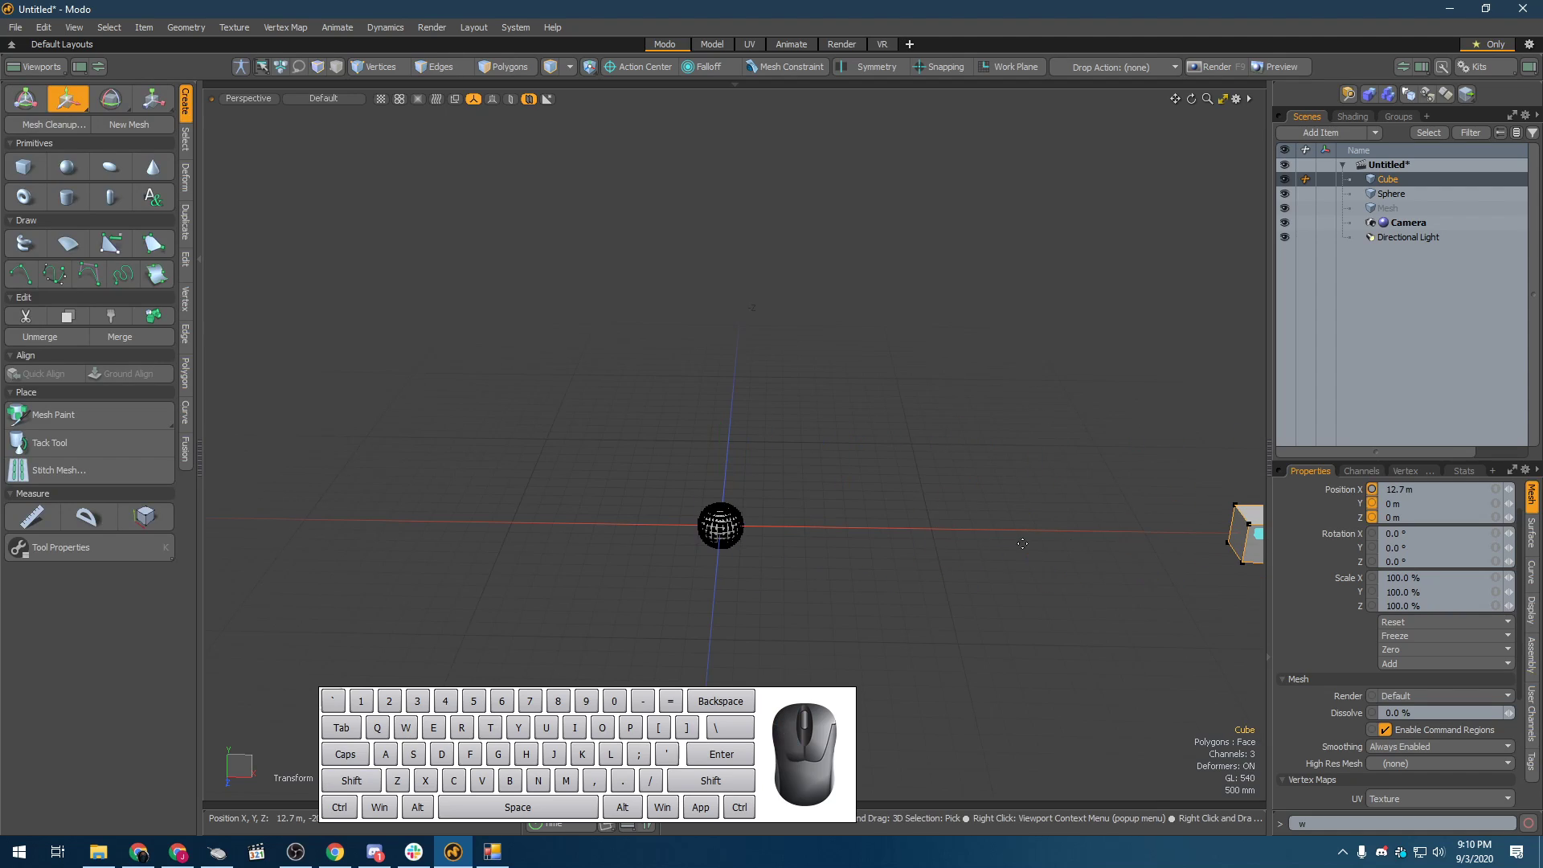
key("a")
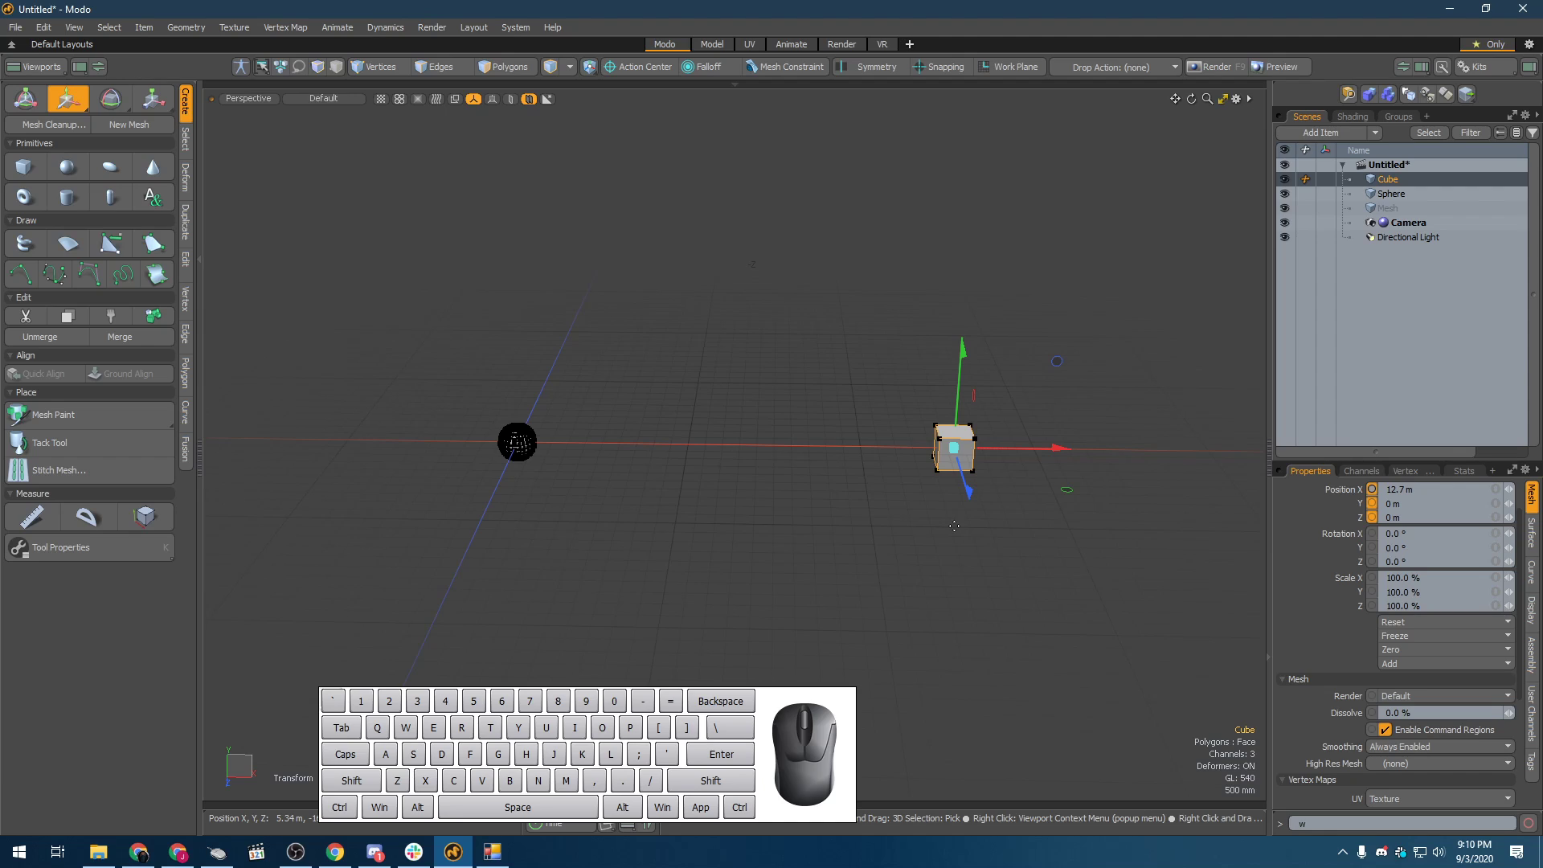
left_click_drag(761, 482, 836, 506, "alt")
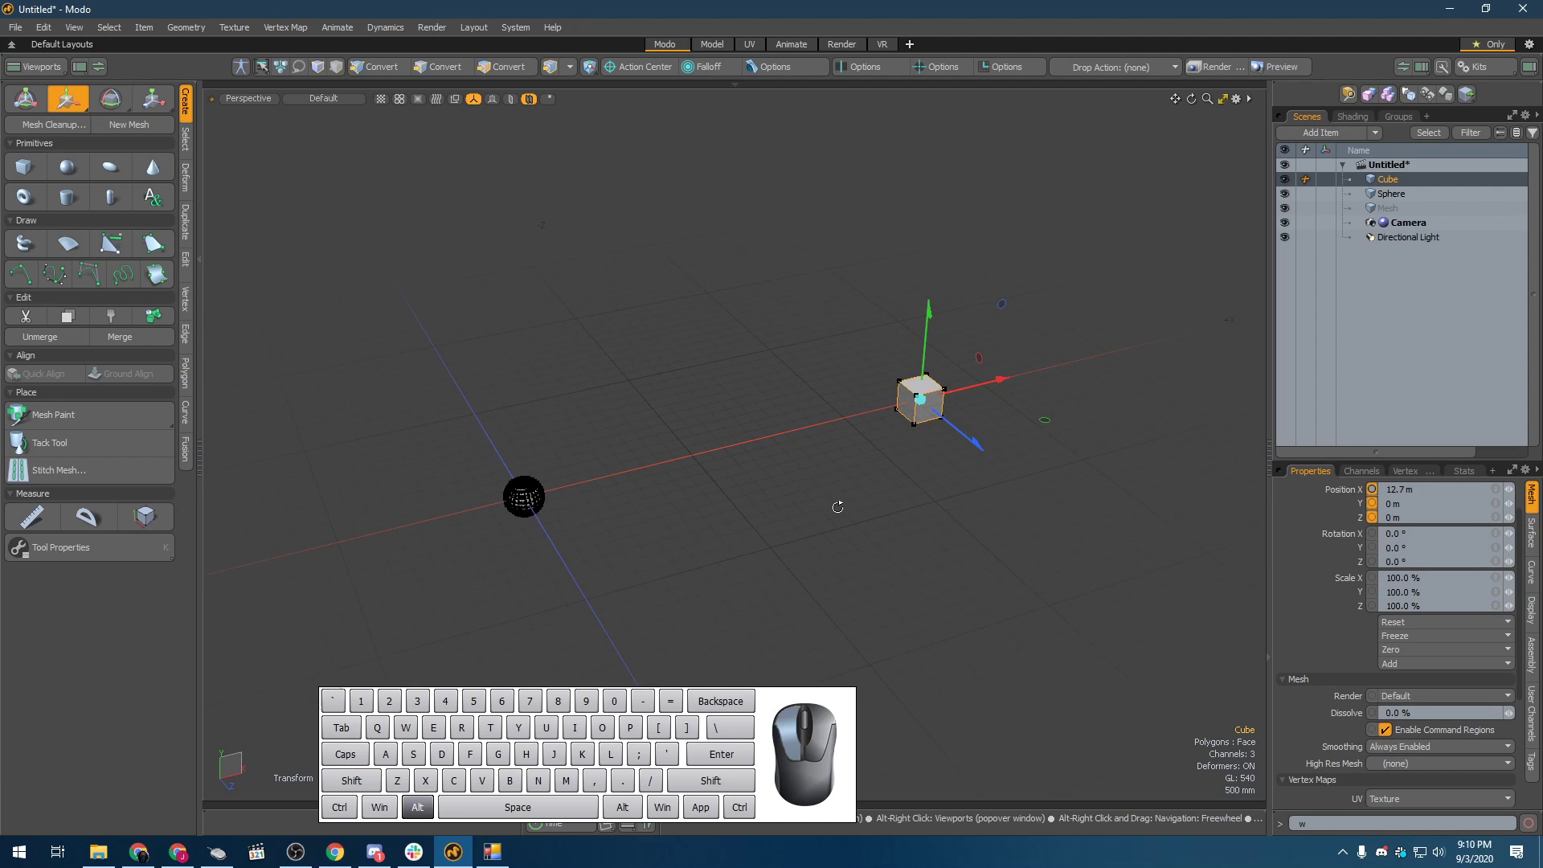
- Select the sphere, fit the view to it alone, and return to a view of the whole scene
key("space")
left_click(522, 498)
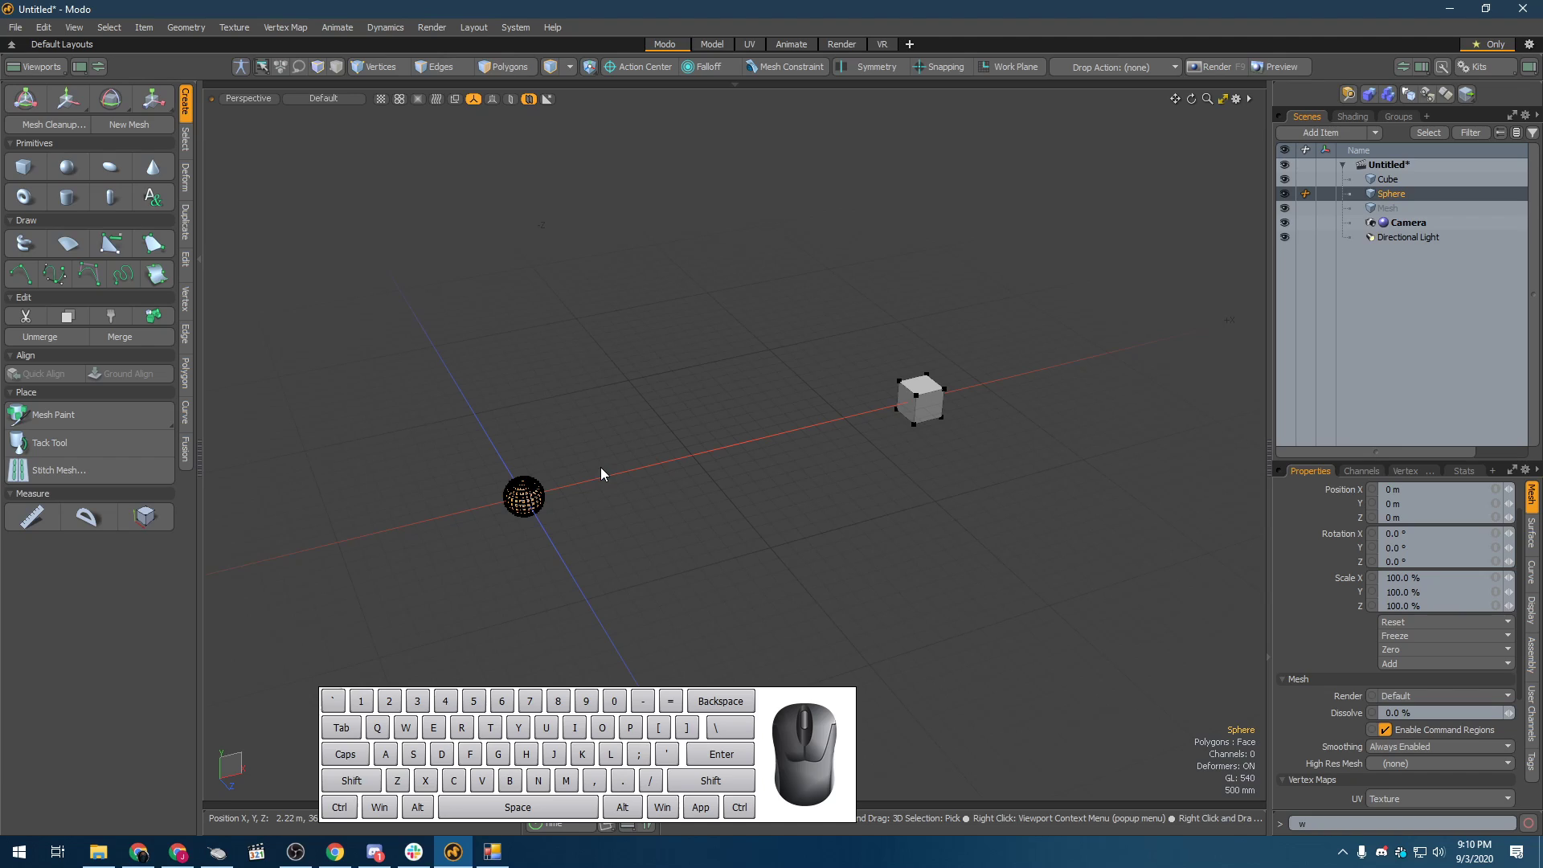
key("shift")
key("shift+a")
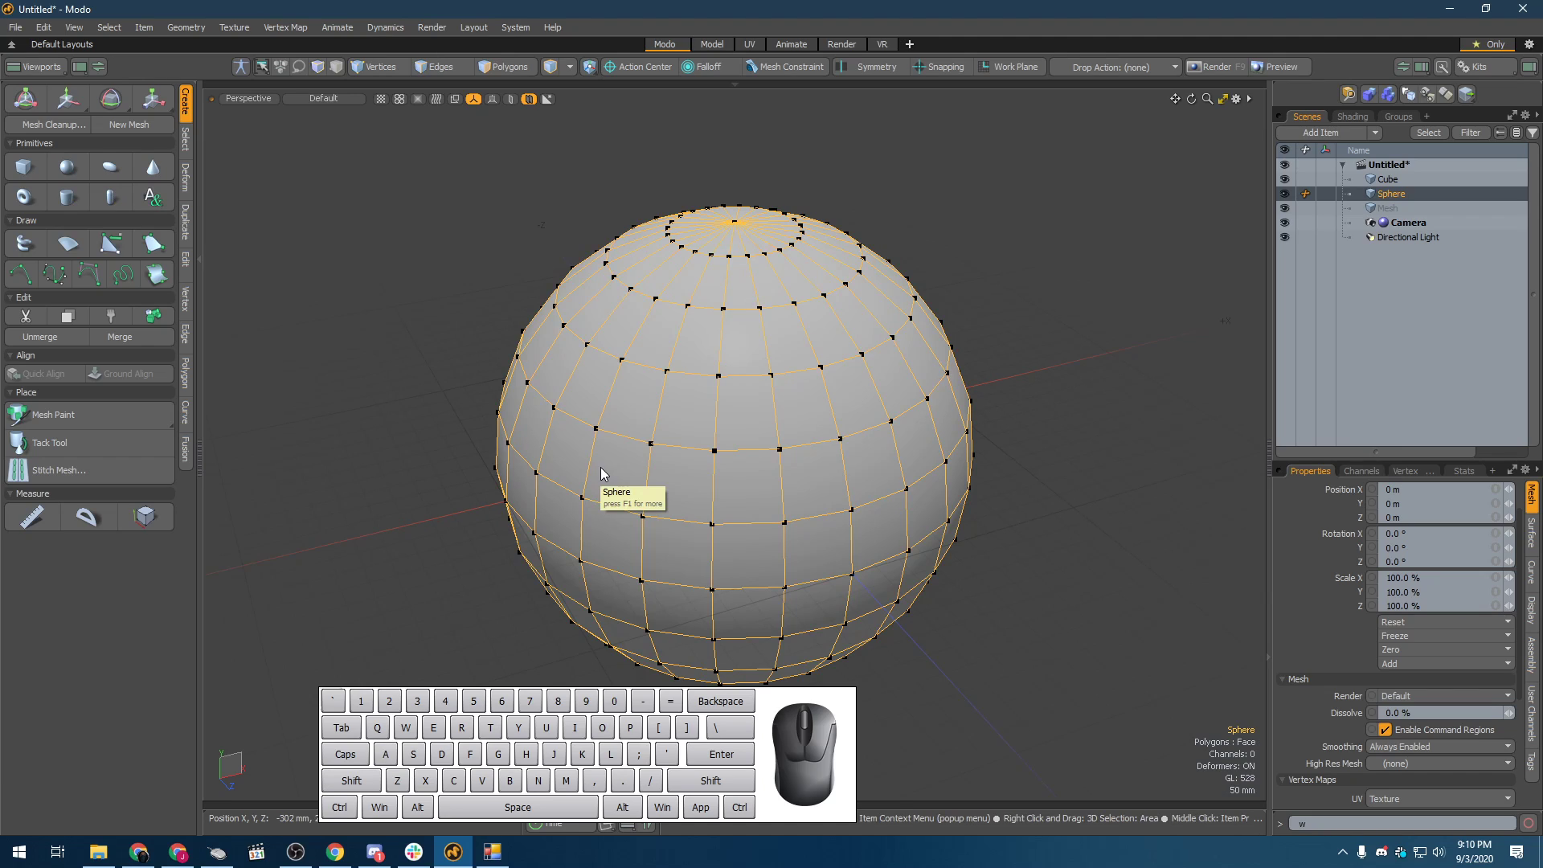
key("a")
- Add the cube to the sphere's selection and fit the view to both selected items
key("shift")
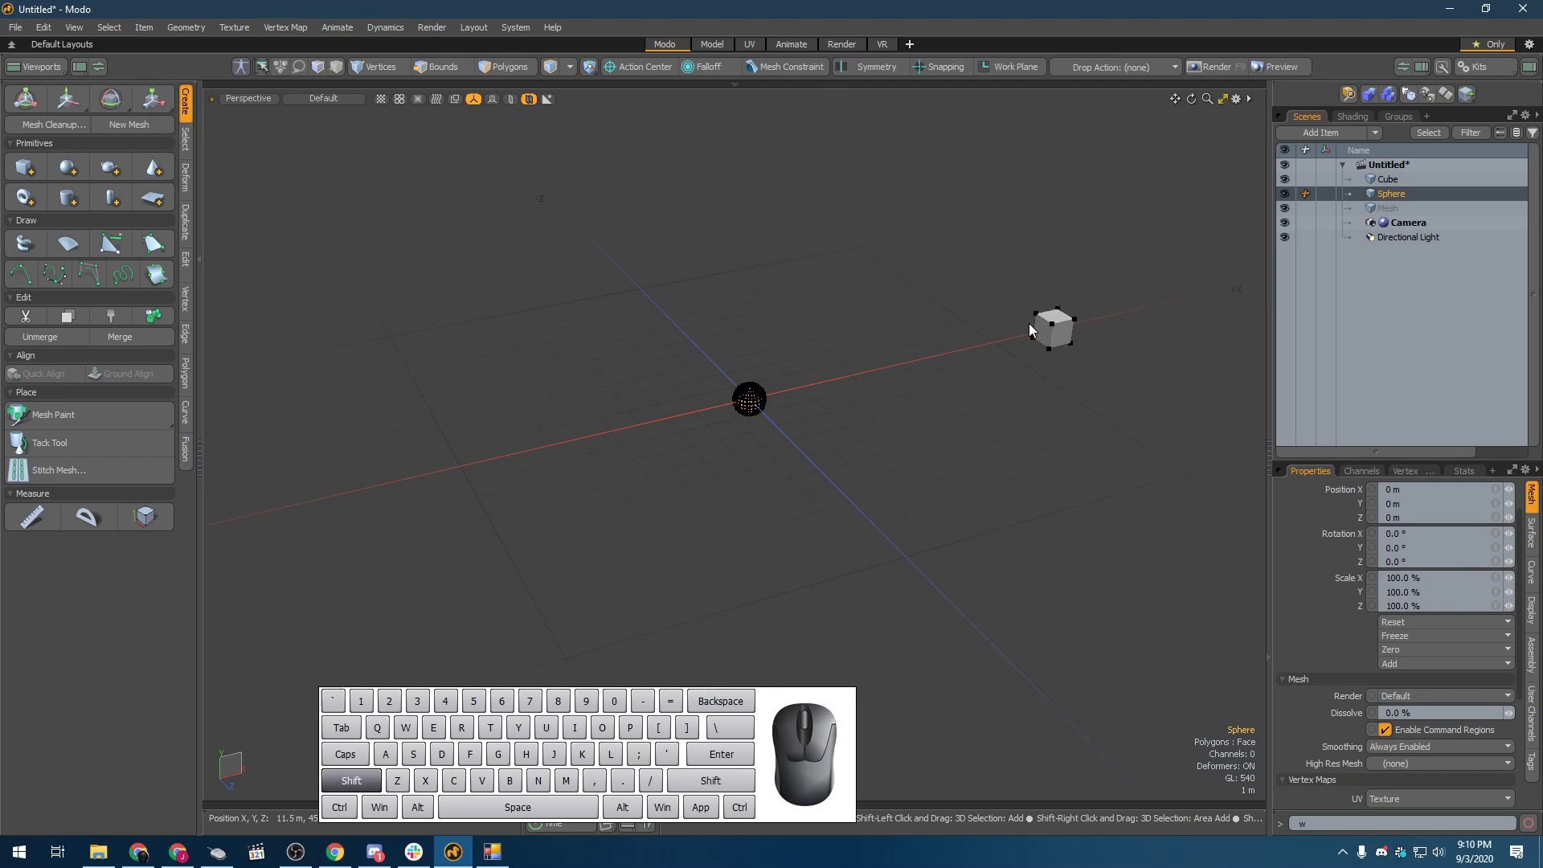
left_click(1073, 324, "shift")
key("shift+a")
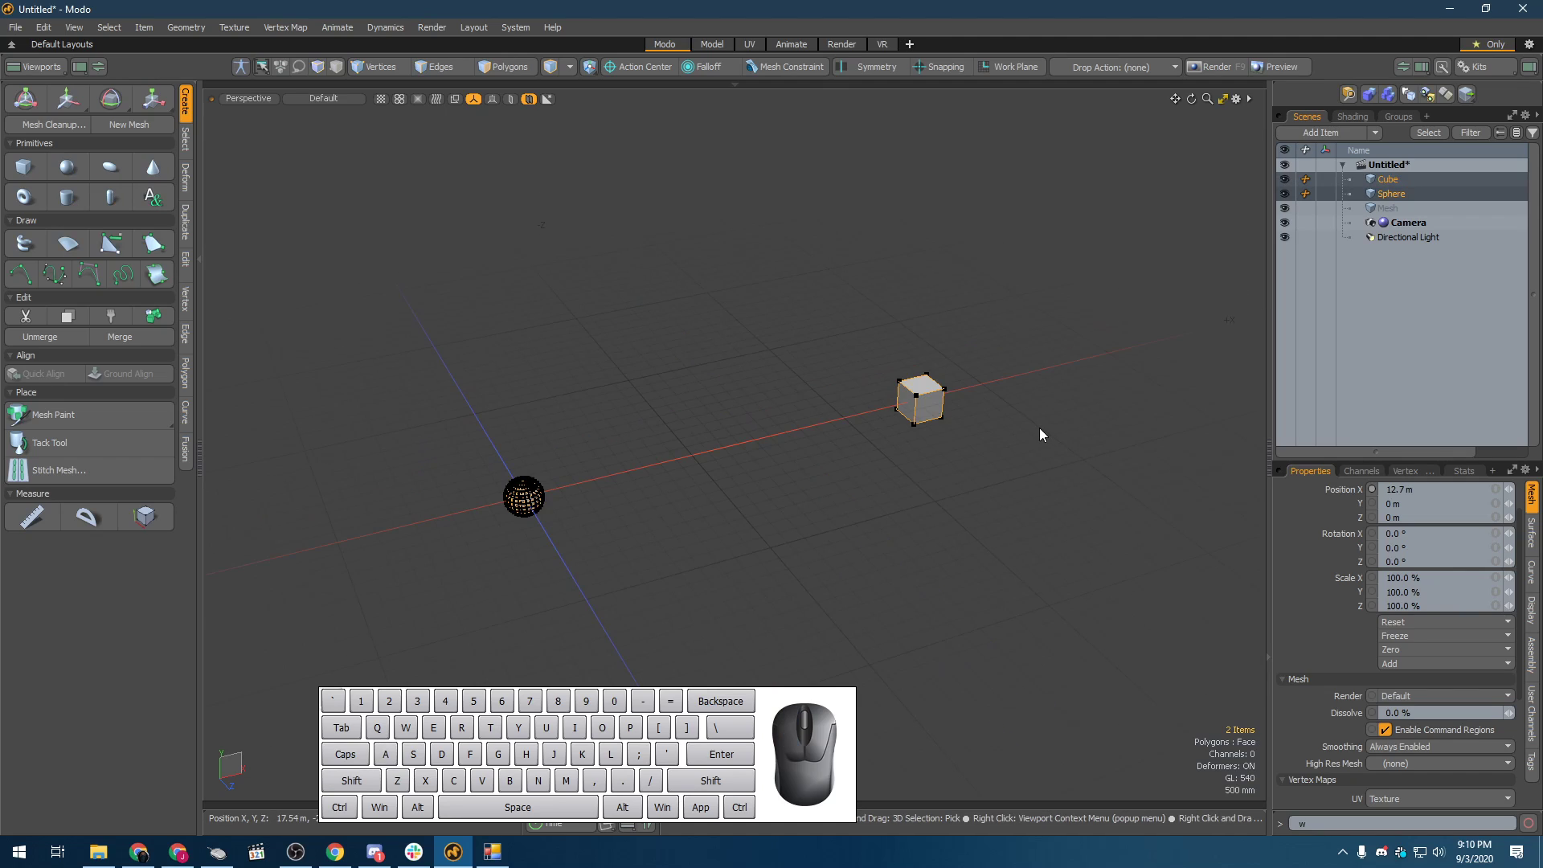
- Select only the cube, fit the view to it, and return to a view of all items
left_click(990, 463)
left_click(924, 405)
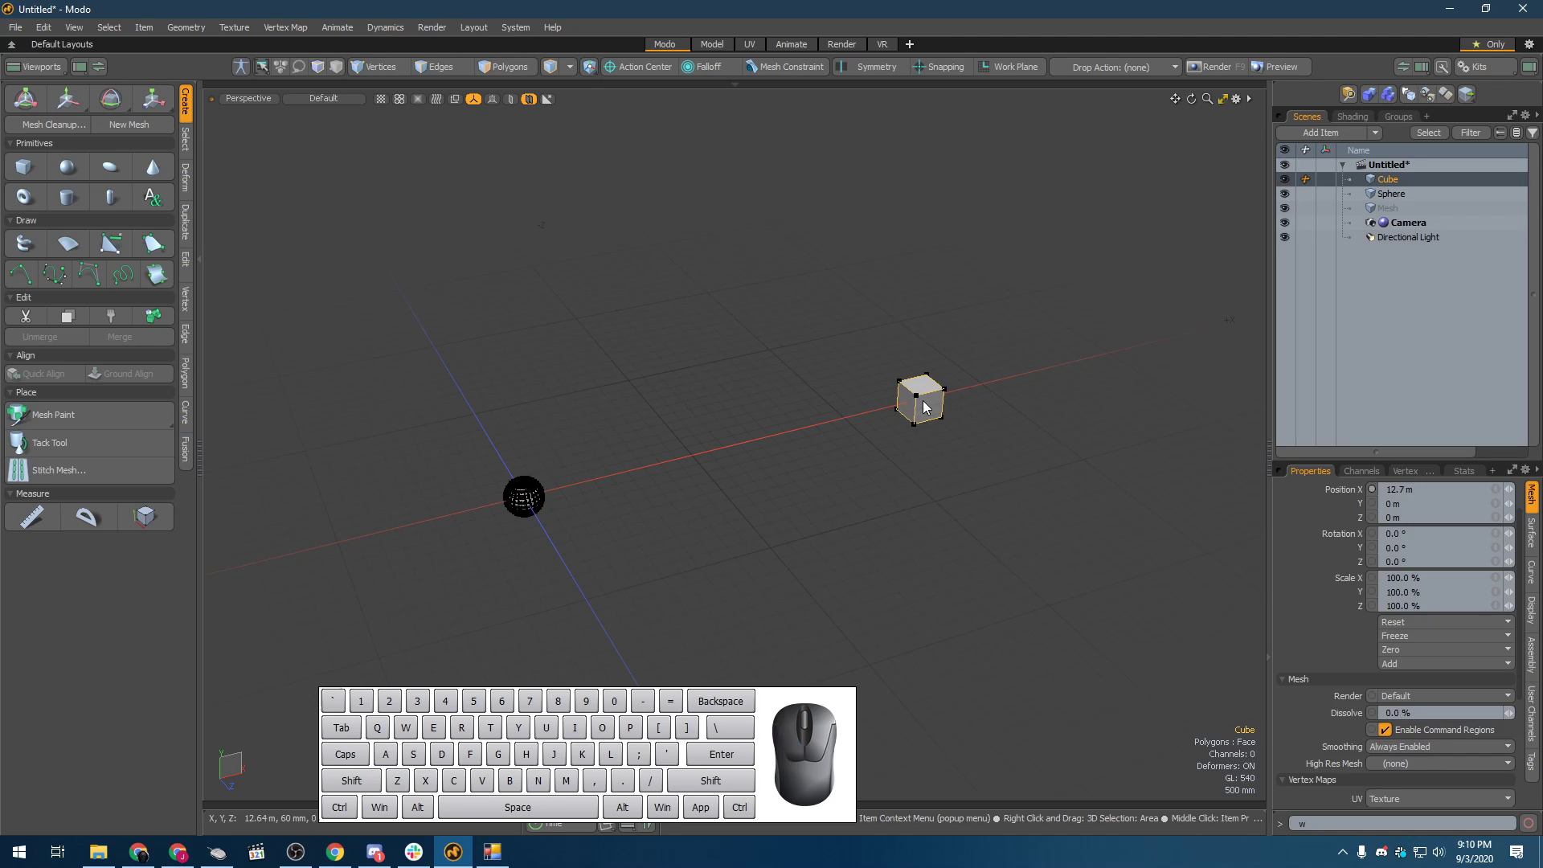
key("shift+a")
key("a")
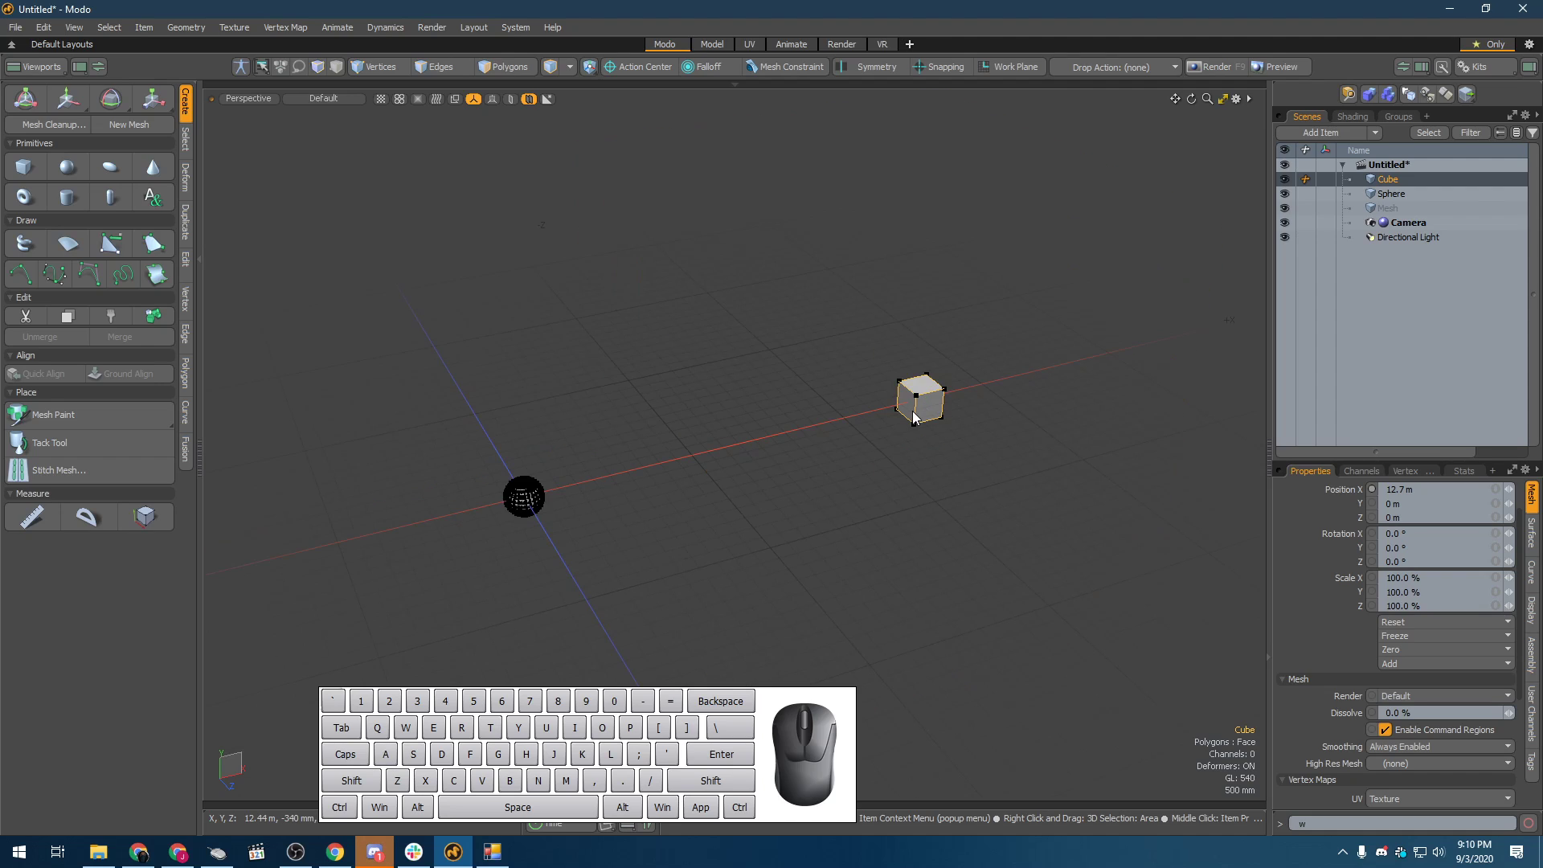
- Delete the selected cube directly in the viewport and undo the deletion
left_click_drag(908, 476, 772, 466, "alt")
left_click(870, 441)
left_click(941, 441)
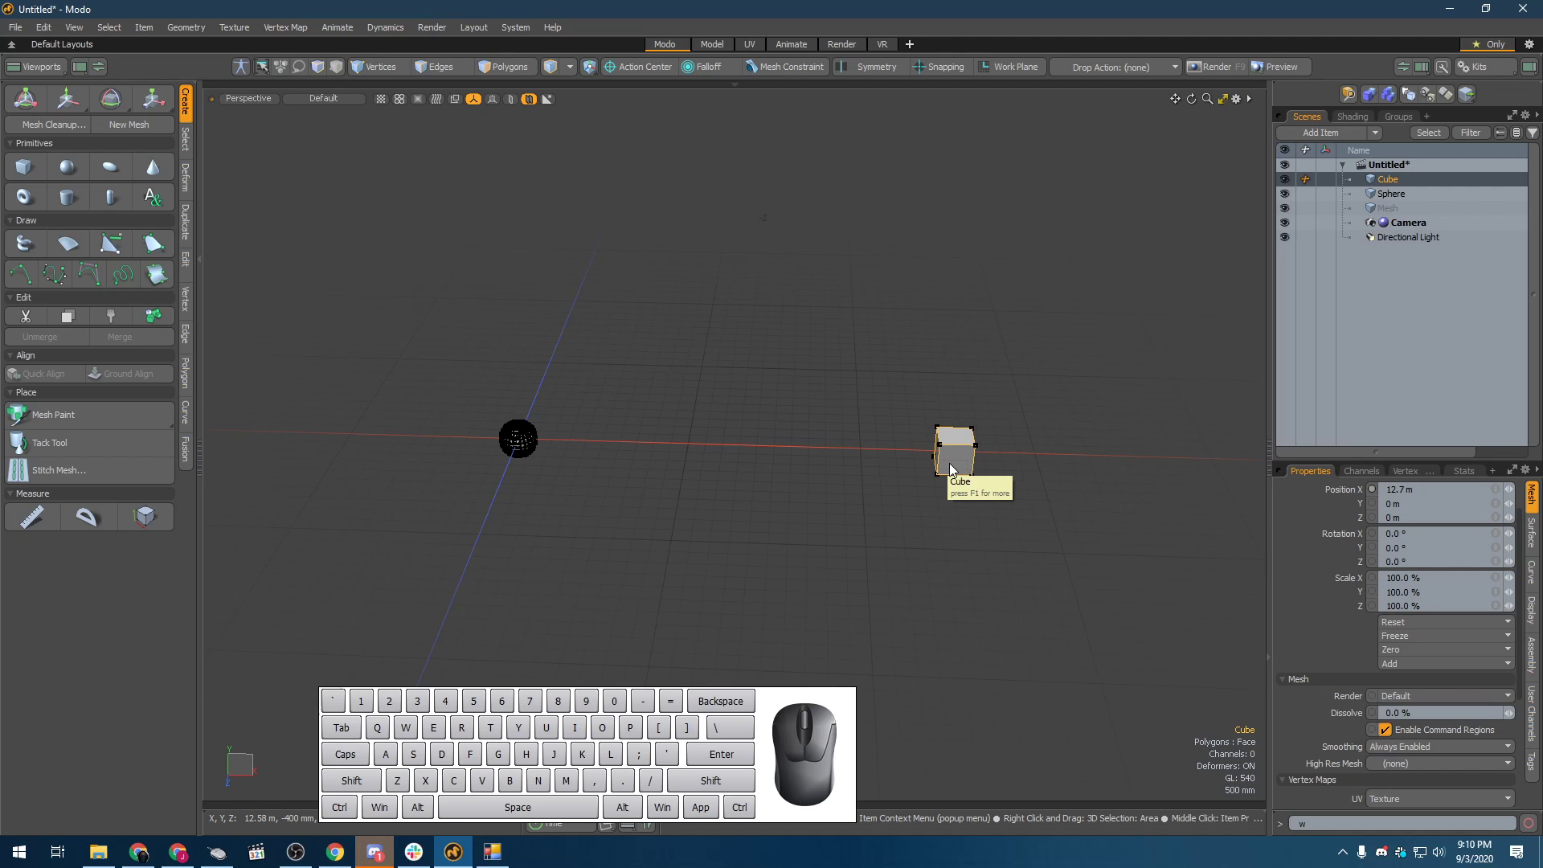
key("Delete")
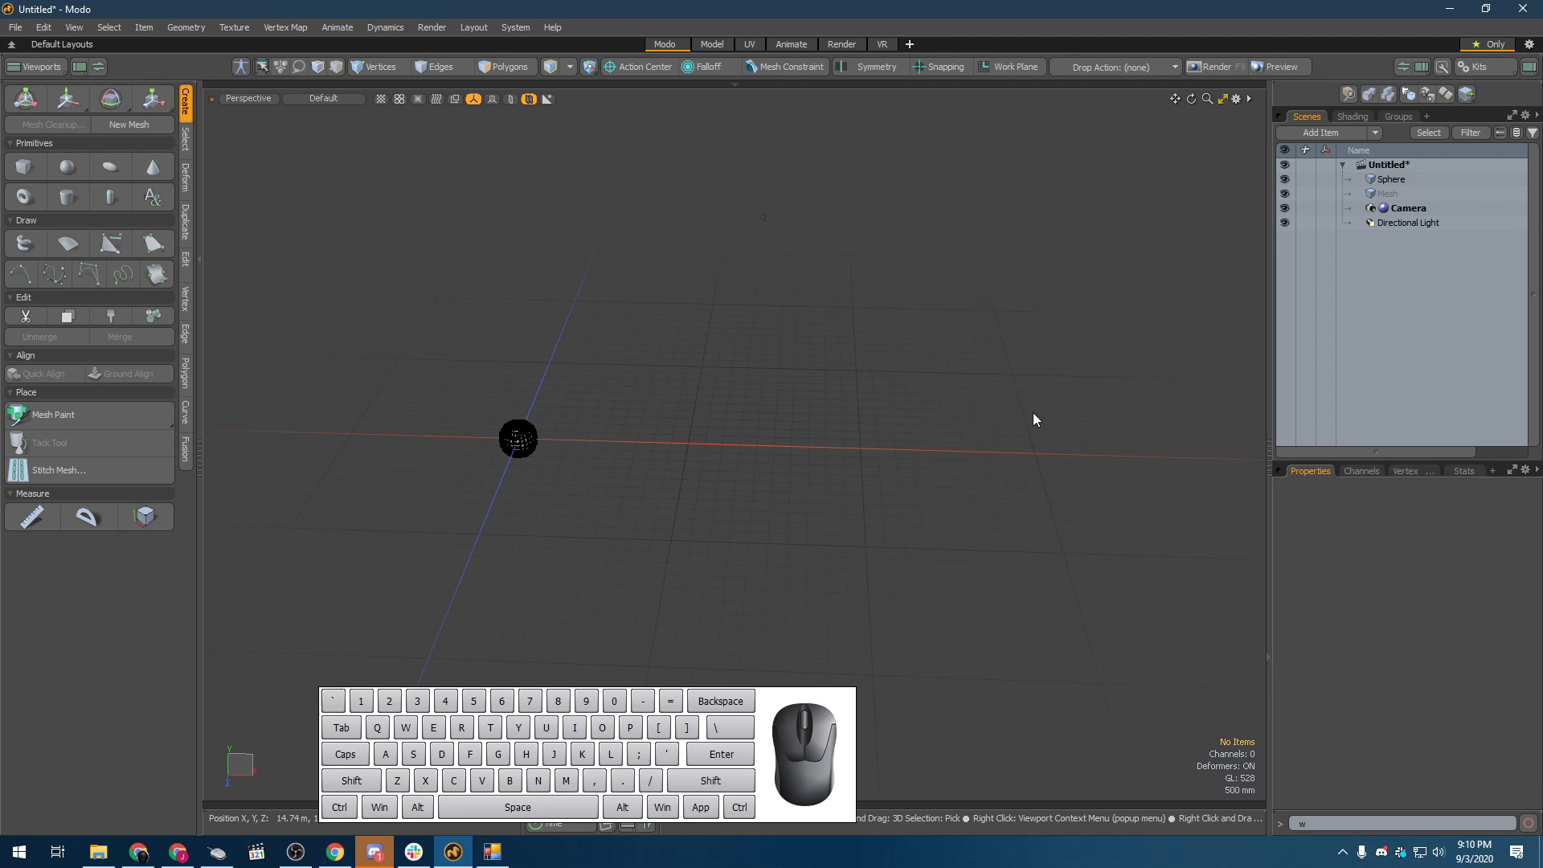
key("ctrl+z")
- Delete the cube using the Delete command offered for it in the item list
right_click(1392, 181)
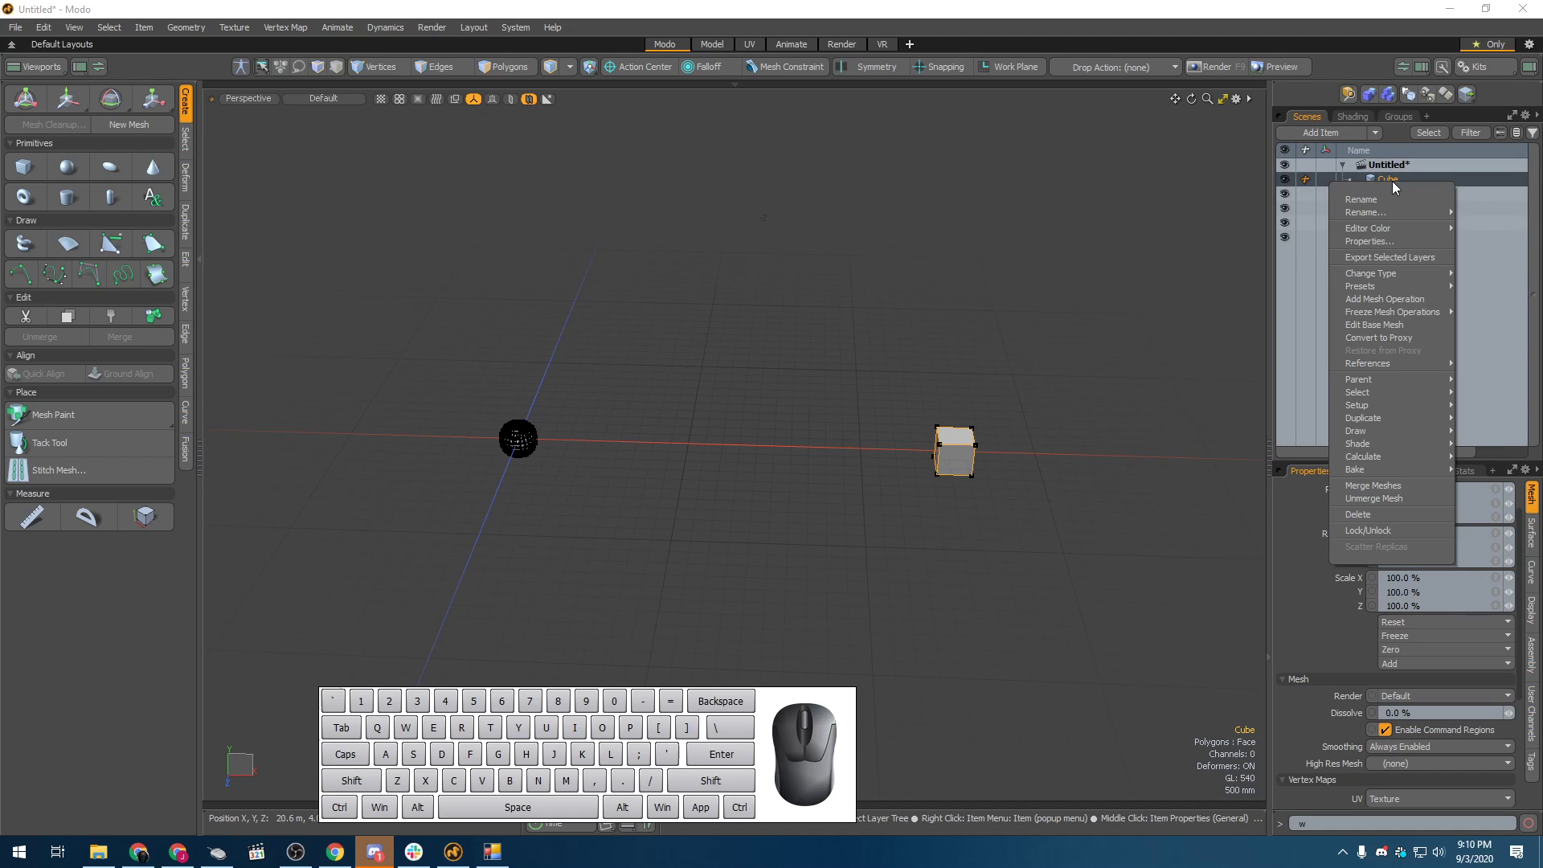
mouse_move(1368, 446)
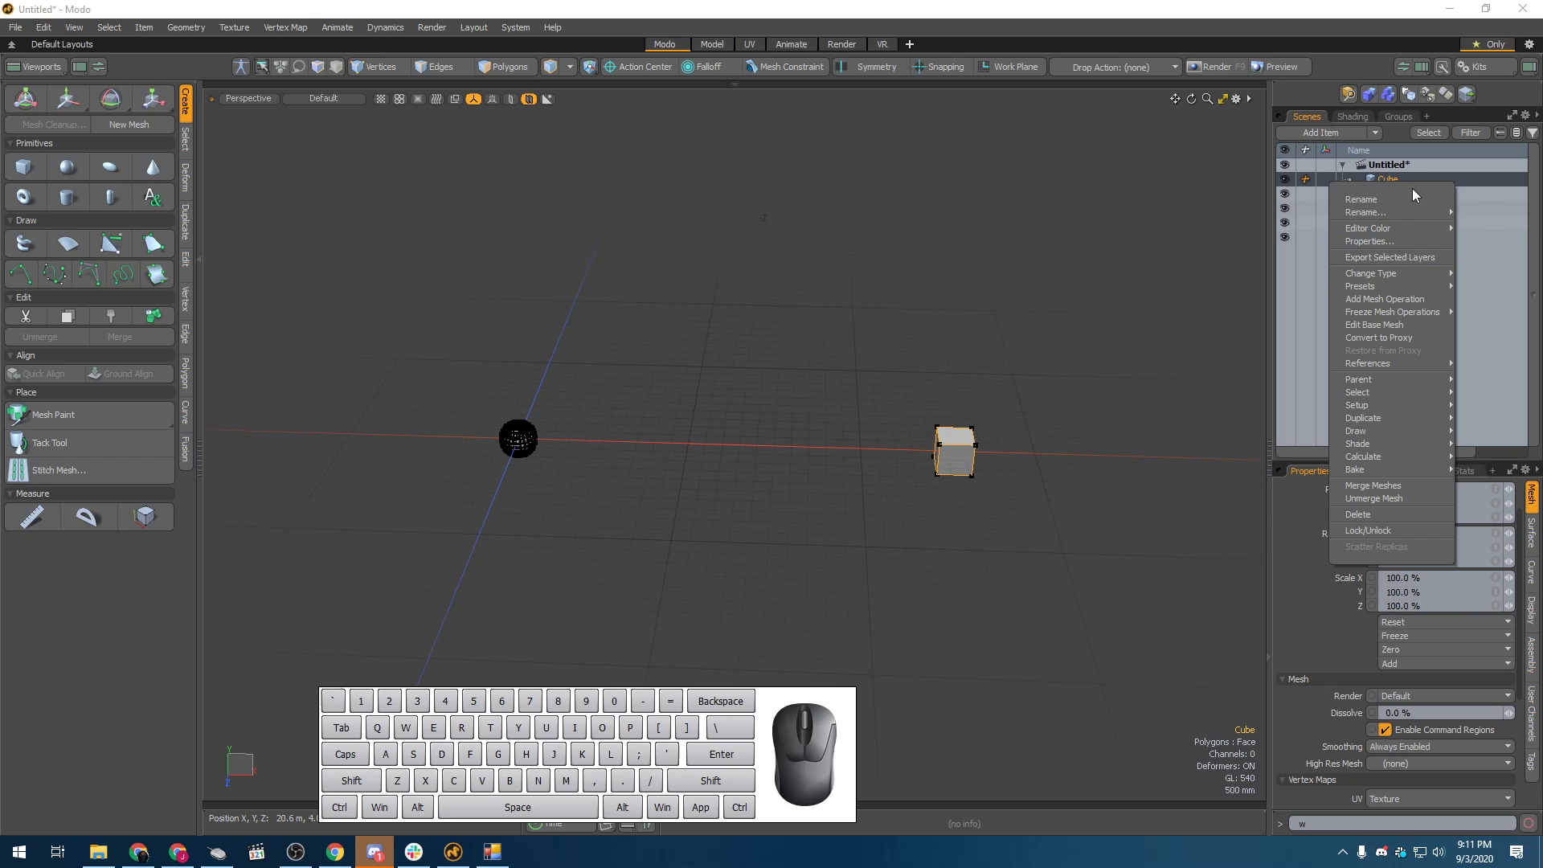
mouse_move(1384, 472)
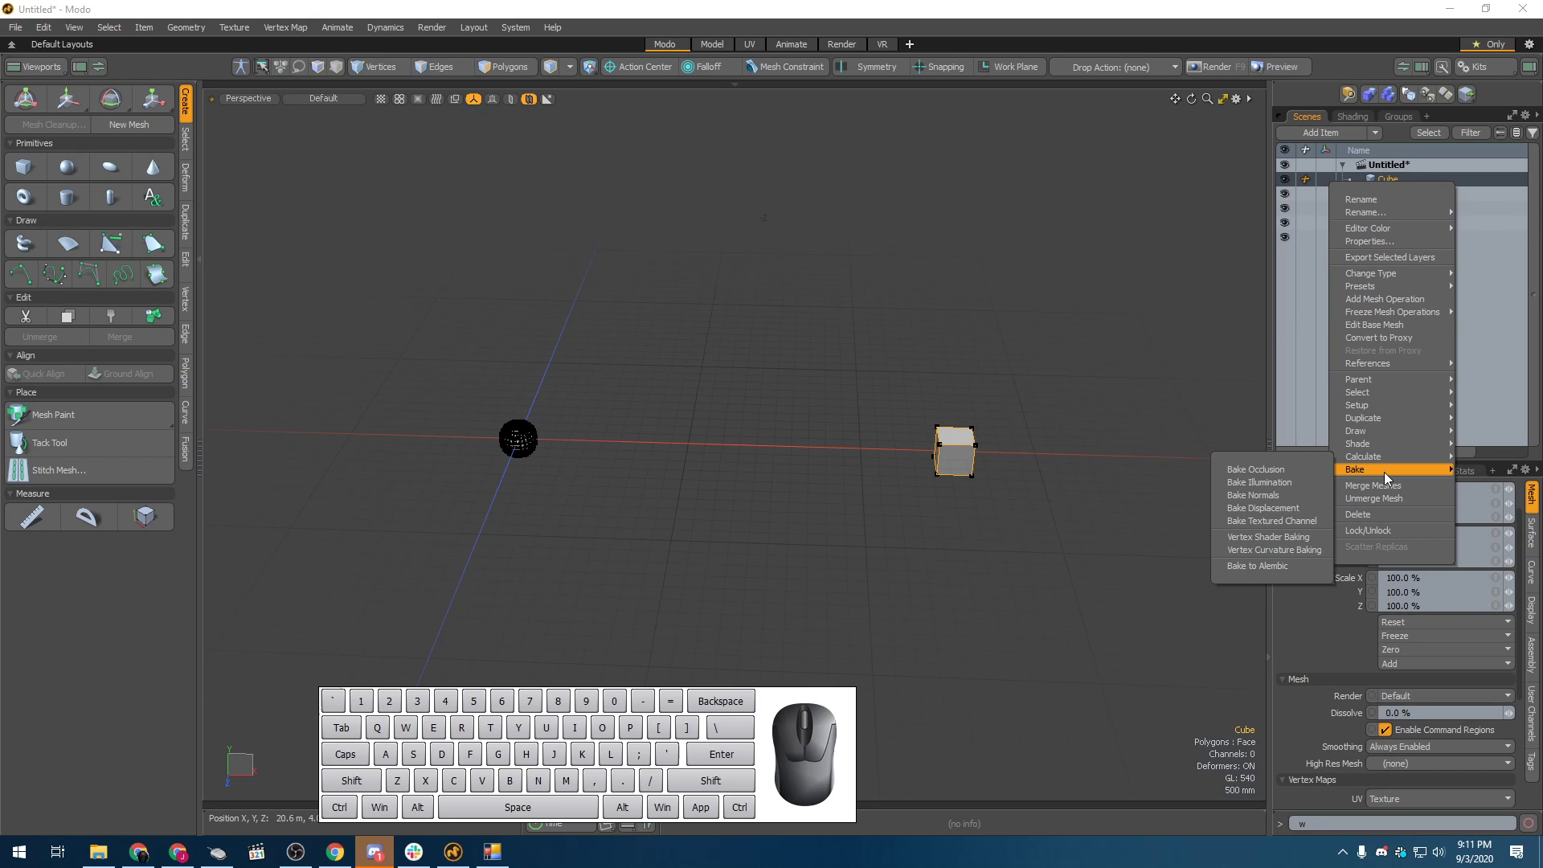
left_click(1371, 513)
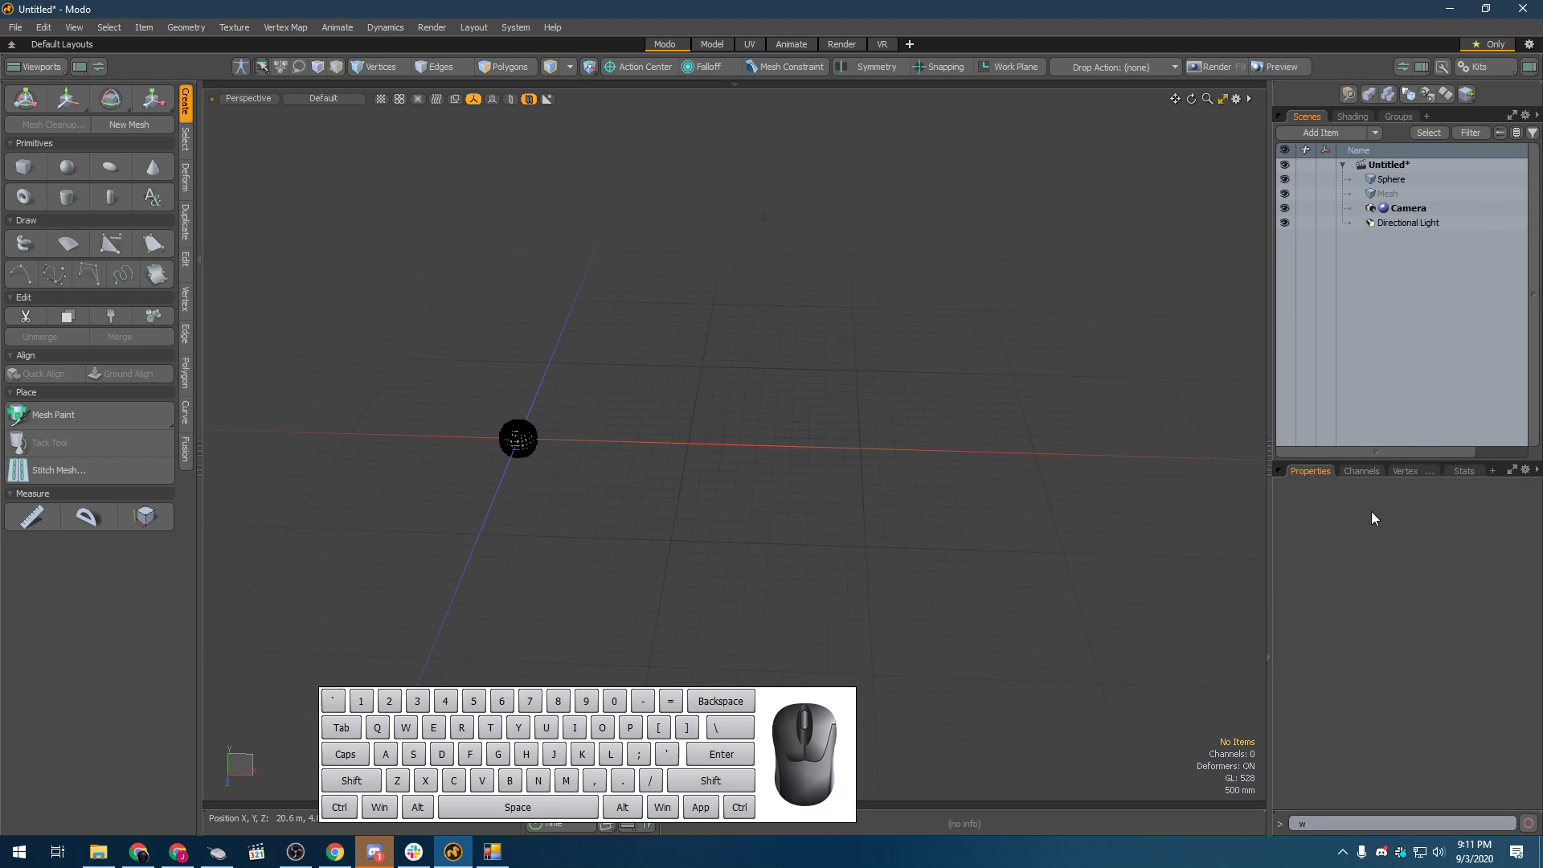
- Select the sphere at the origin and scale it uniformly to about 387%
left_click(522, 434)
key("shift+a")
scroll(582, 479, "down", 5, "alt")
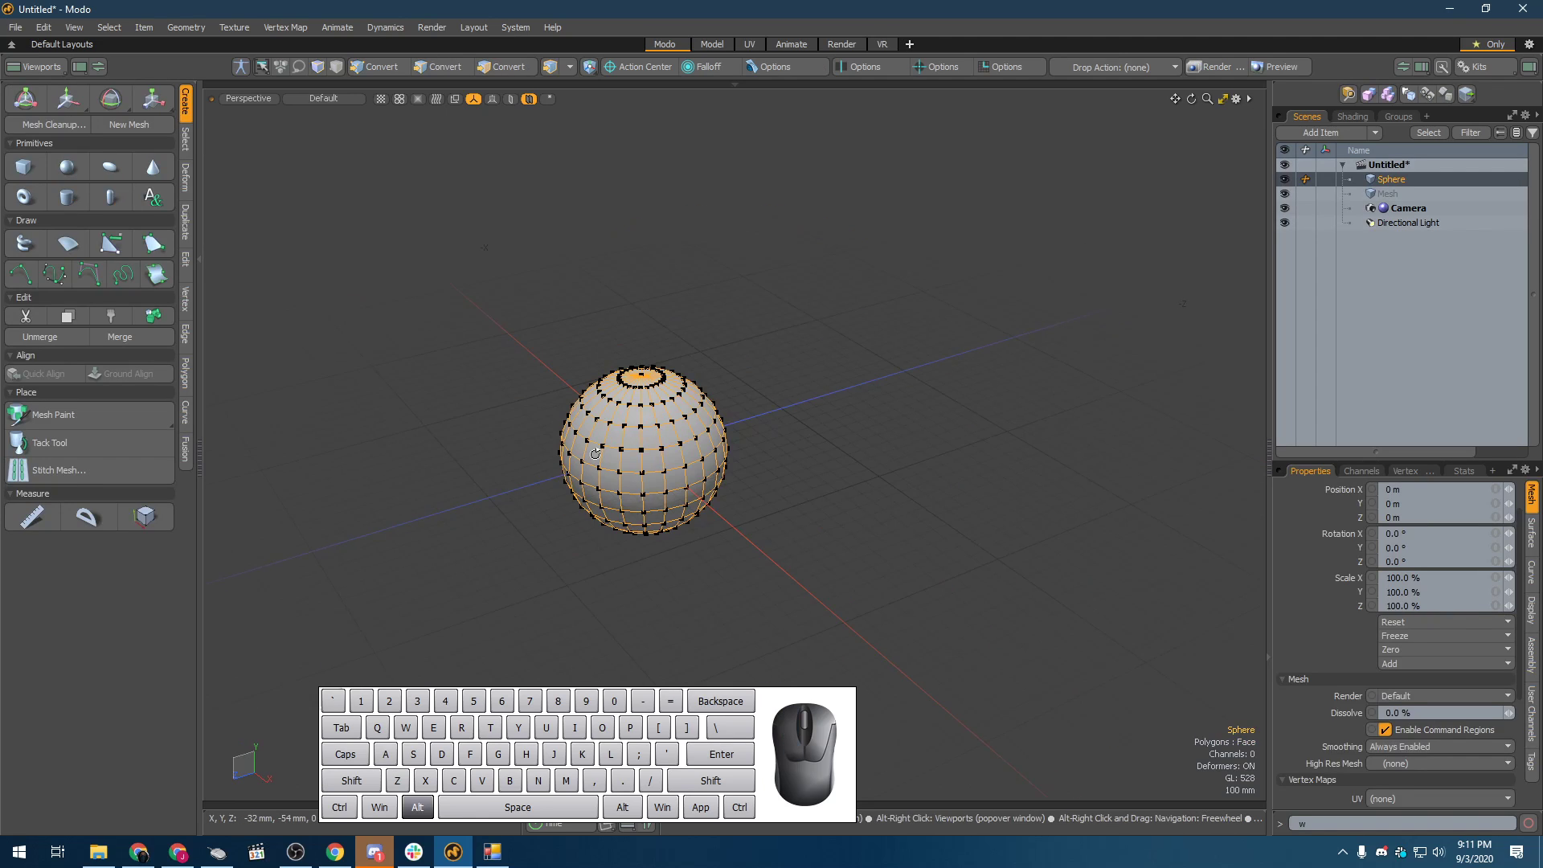
scroll(657, 447, "down", 2)
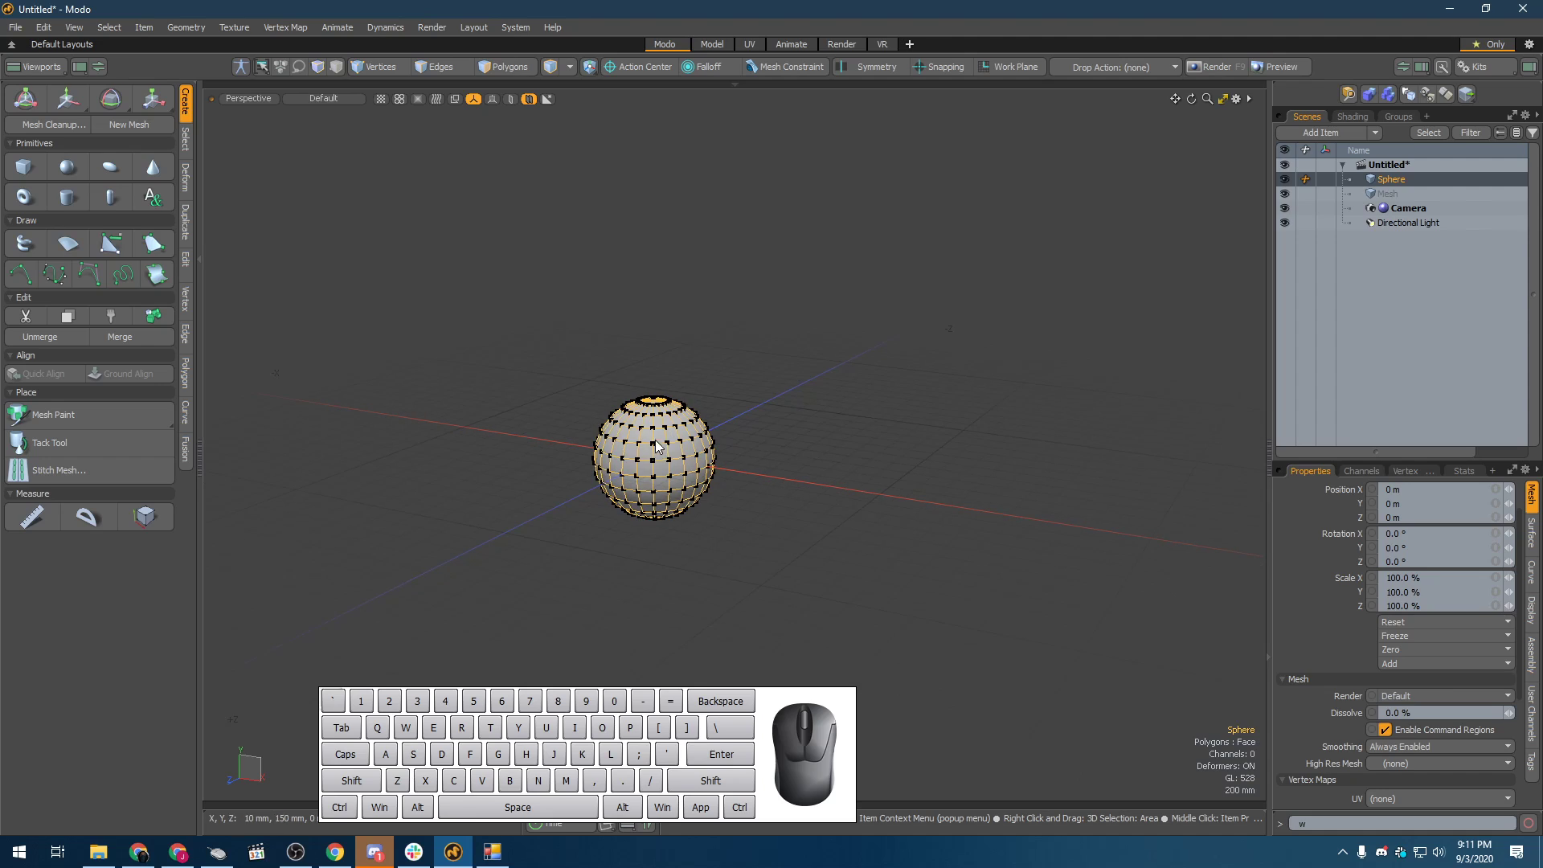
key("y")
left_click_drag(654, 460, 723, 449)
scroll(653, 447, "down", 3)
key("q")
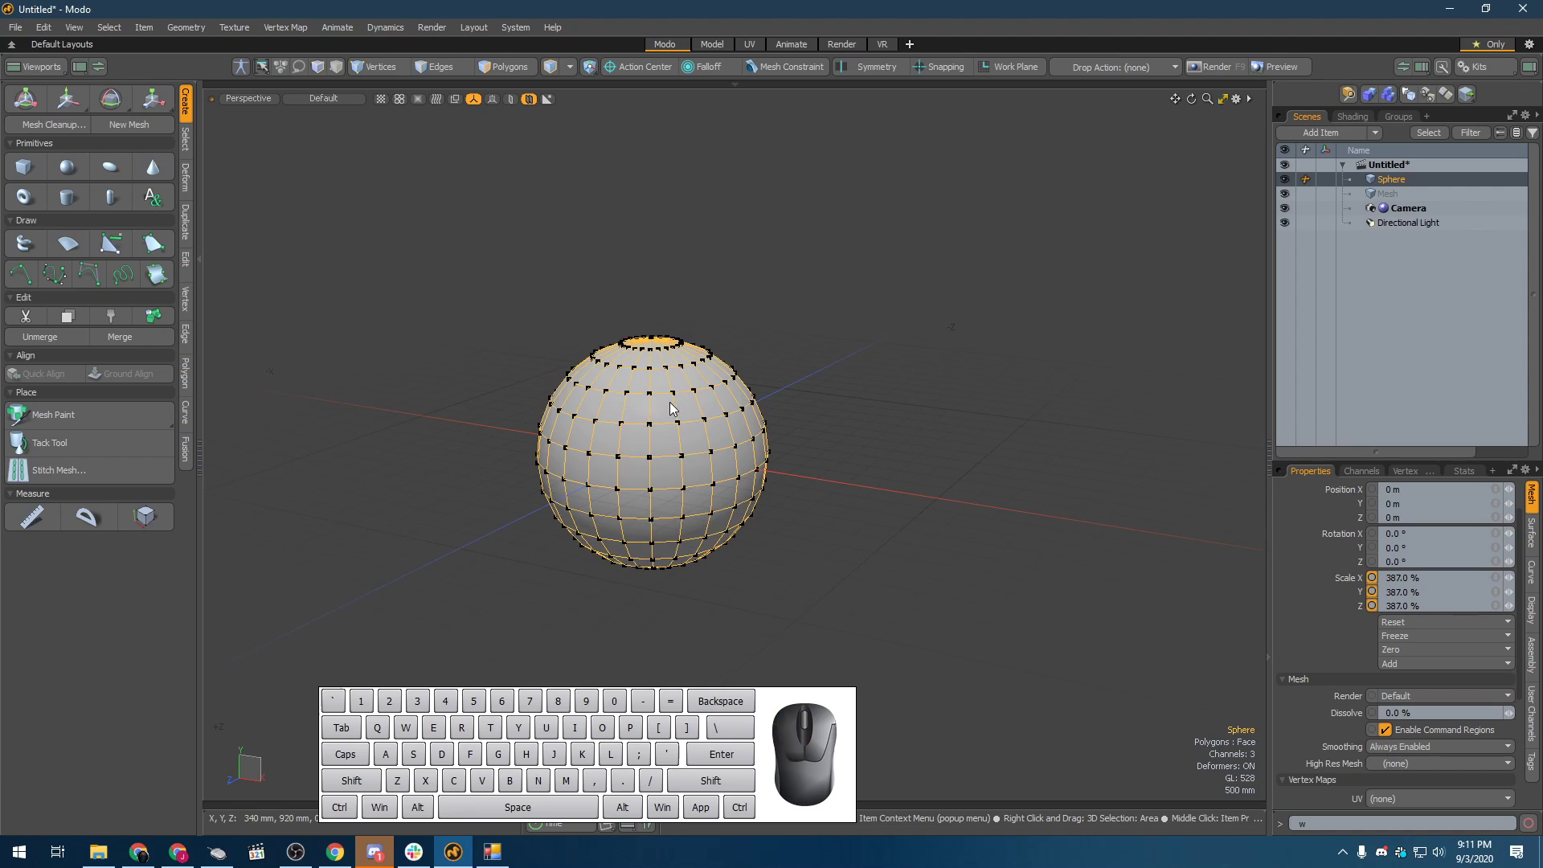
- Duplicate the large sphere and raise the copy along the Y axis to about 2.56 m
key("ctrl+d")
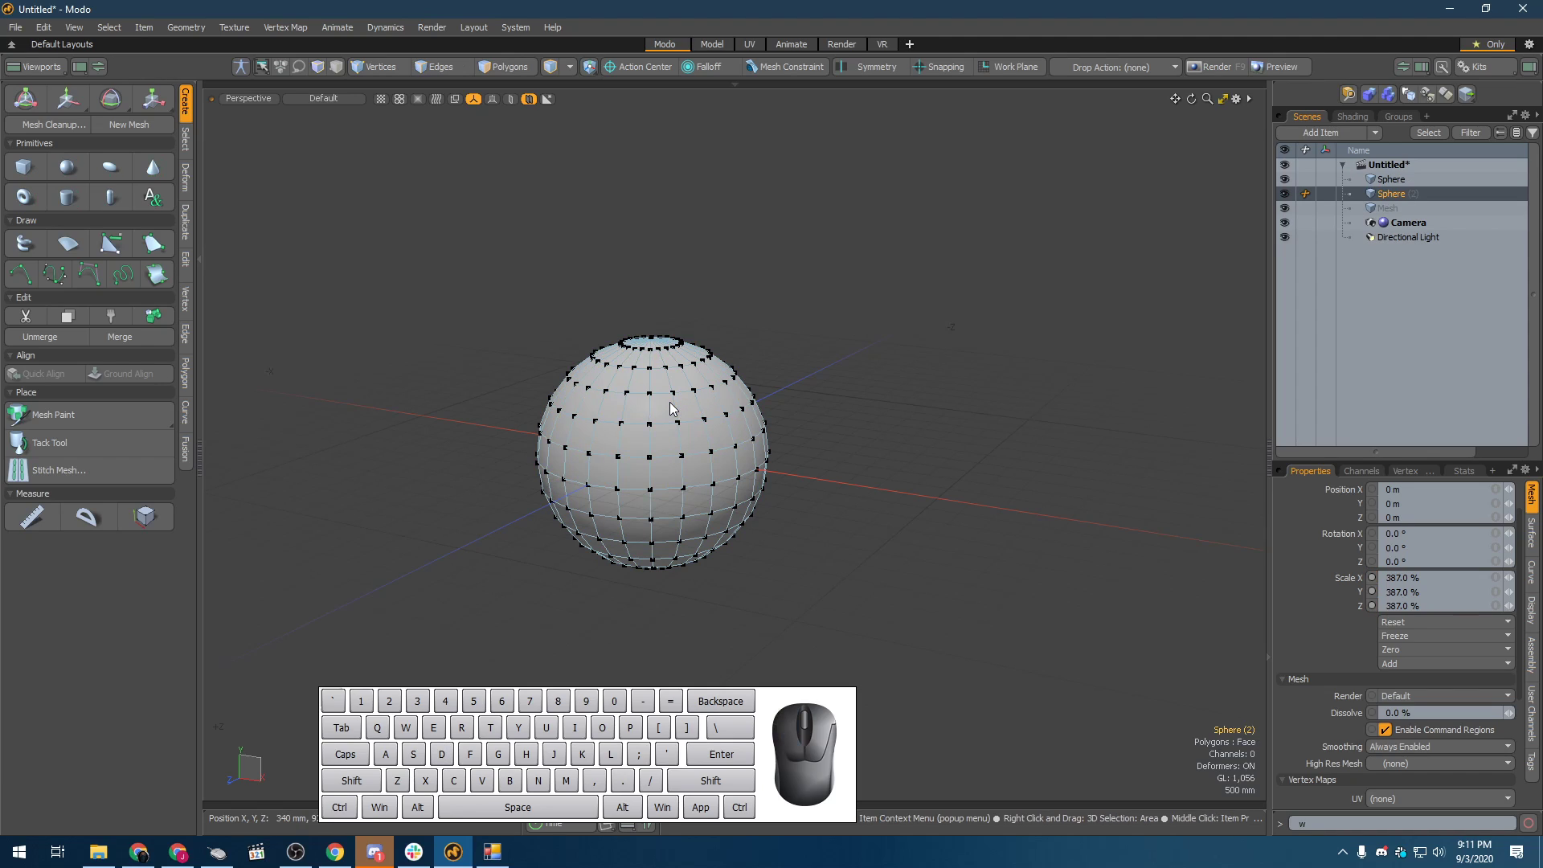
key("w")
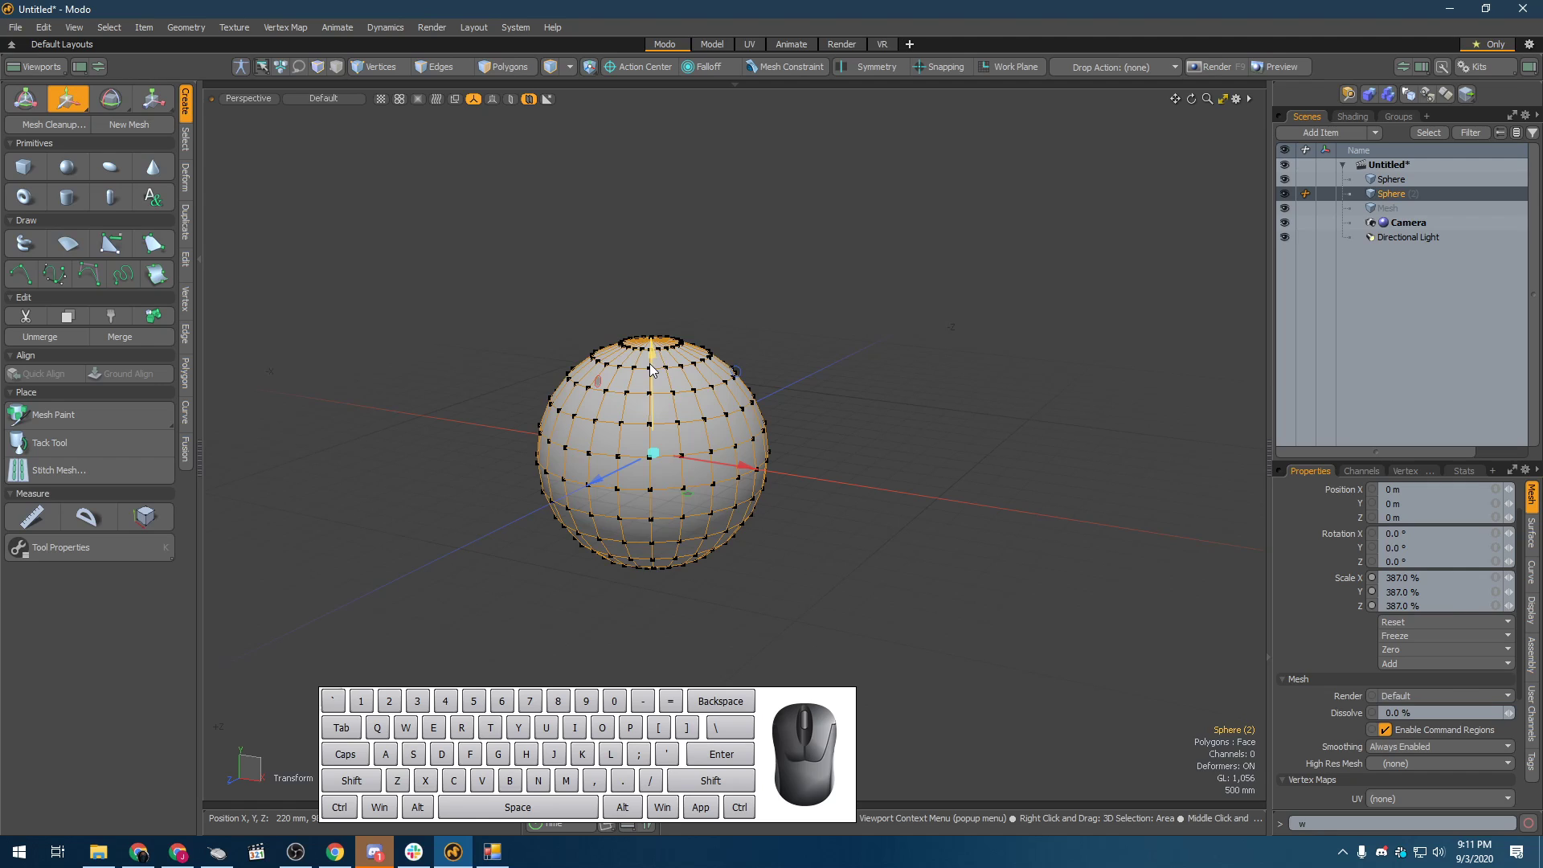
left_click_drag(650, 370, 648, 215)
- Scale the raised sphere copy uniformly to about 288.3%
key("r")
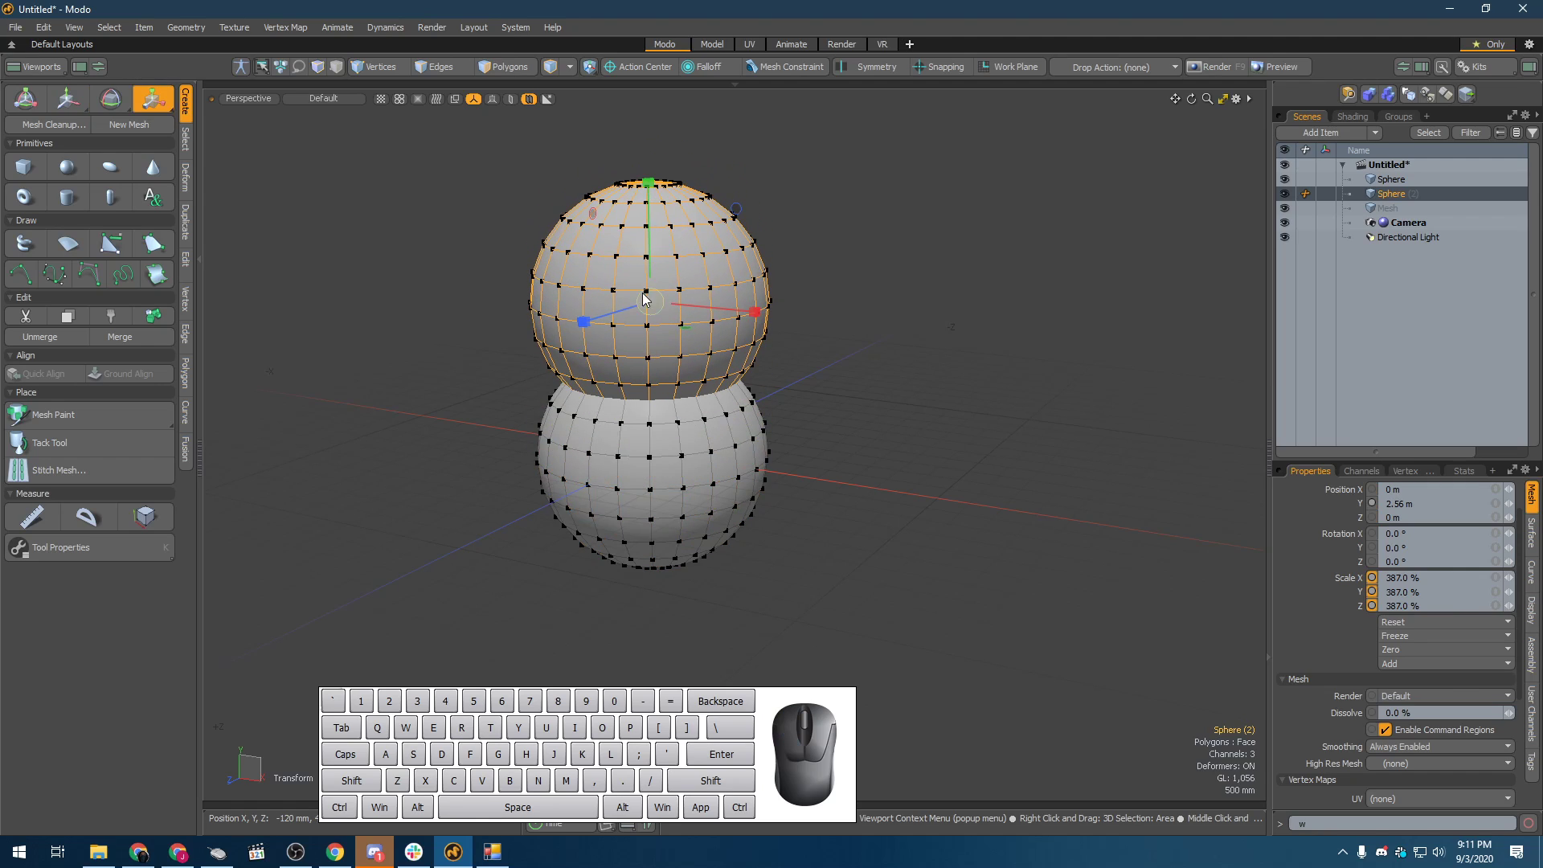
mouse_move(645, 300)
left_mouse_down()
mouse_move(595, 301)
mouse_move(647, 318)
mouse_move(653, 304)
left_mouse_up()
key("q")
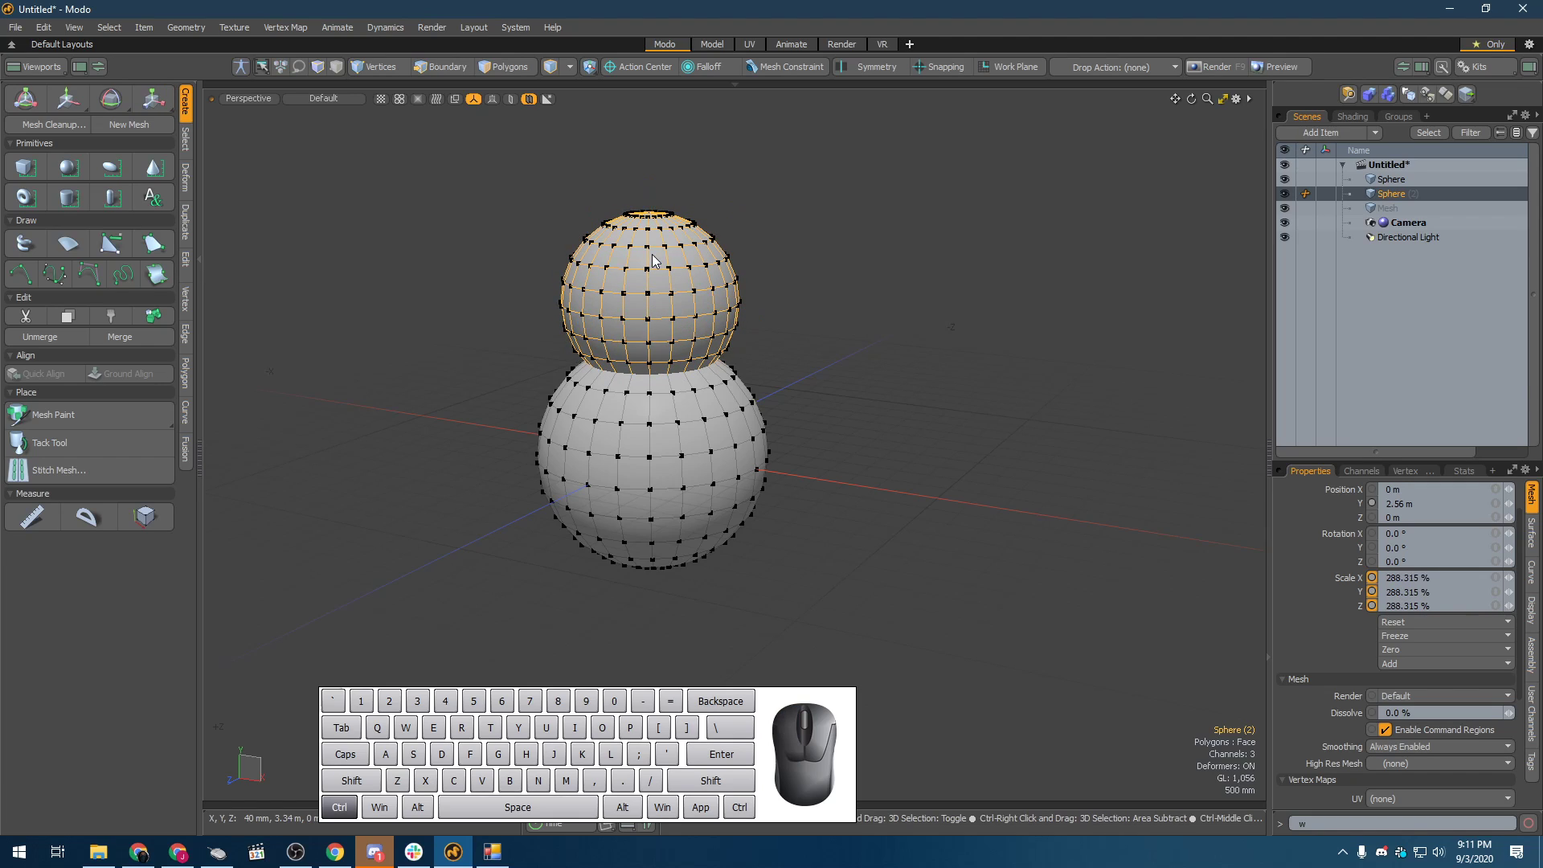
- Duplicate the smaller sphere and raise the new copy above it as the third ball of the stack
key("ctrl+d")
key("w")
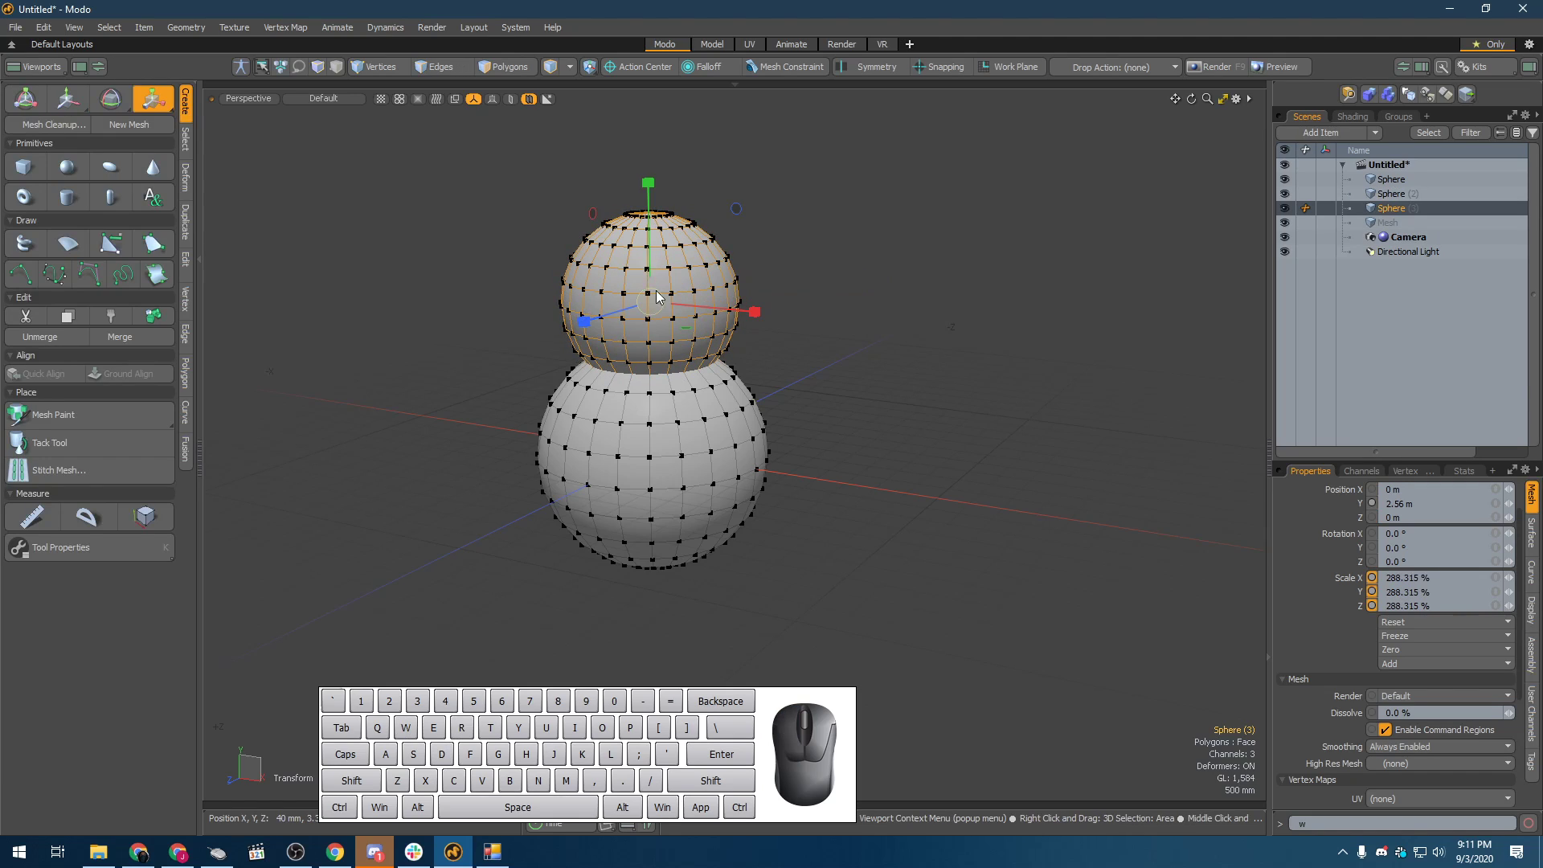
left_click_drag(663, 308, 648, 101)
key("w")
scroll(651, 321, "down", 3)
left_click_drag(674, 173, 745, 377, "alt+shift")
scroll(675, 366, "up", 3)
- Scale the third sphere uniformly to about 204.43% and seat it on the middle ball at about Y 4.6 m
key("r")
left_click_drag(690, 285, 710, 341, "alt+shift")
key("w")
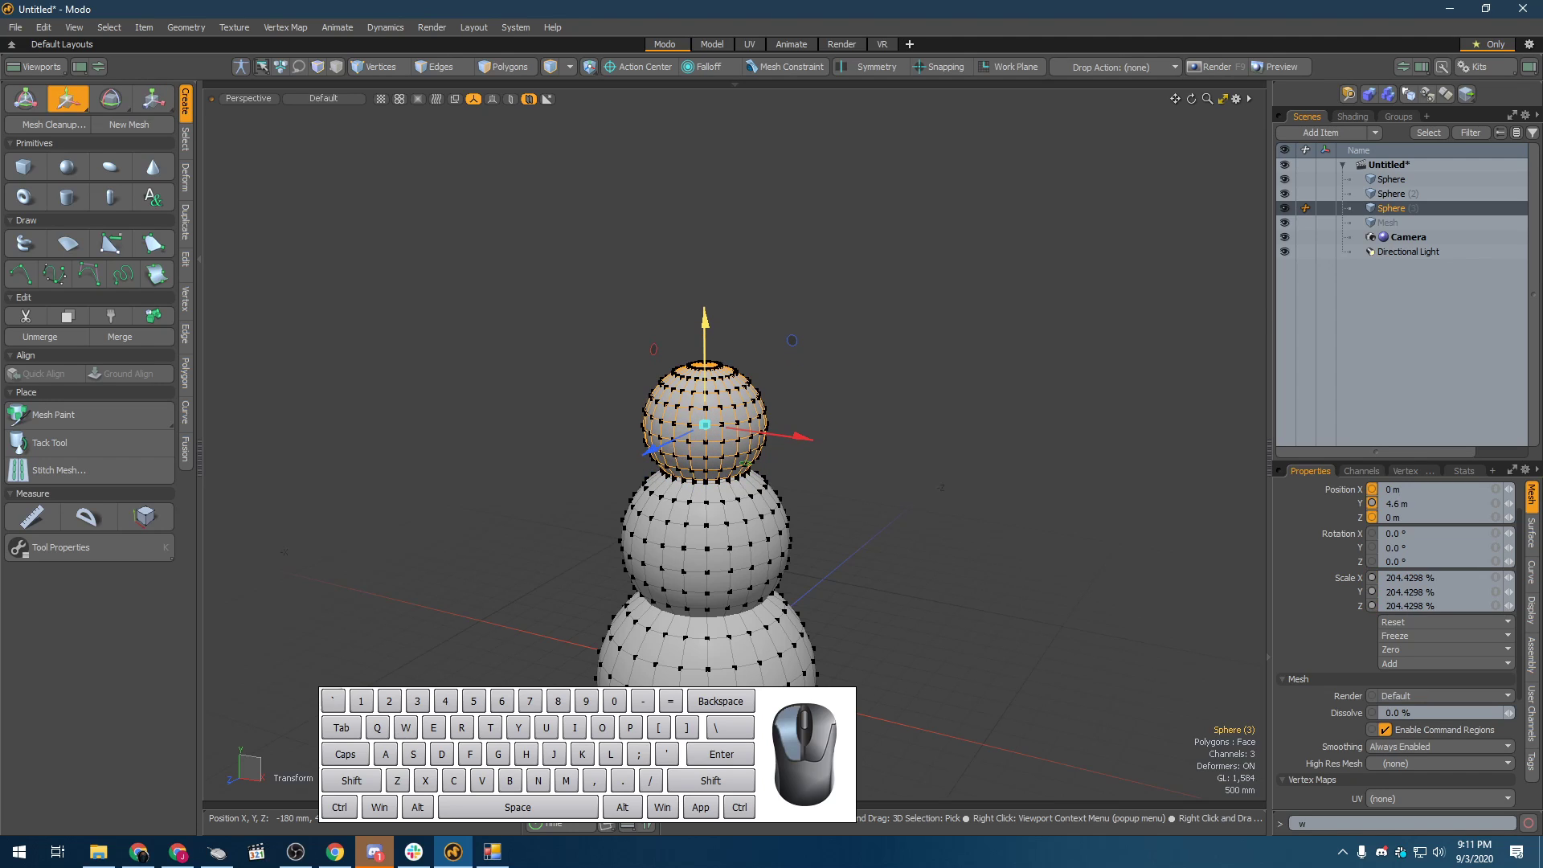
key("space")
scroll(723, 418, "up", 3)
left_click_drag(743, 563, 744, 422, "alt+shift")
left_click_drag(764, 366, 916, 322, "alt")
left_click(446, 404)
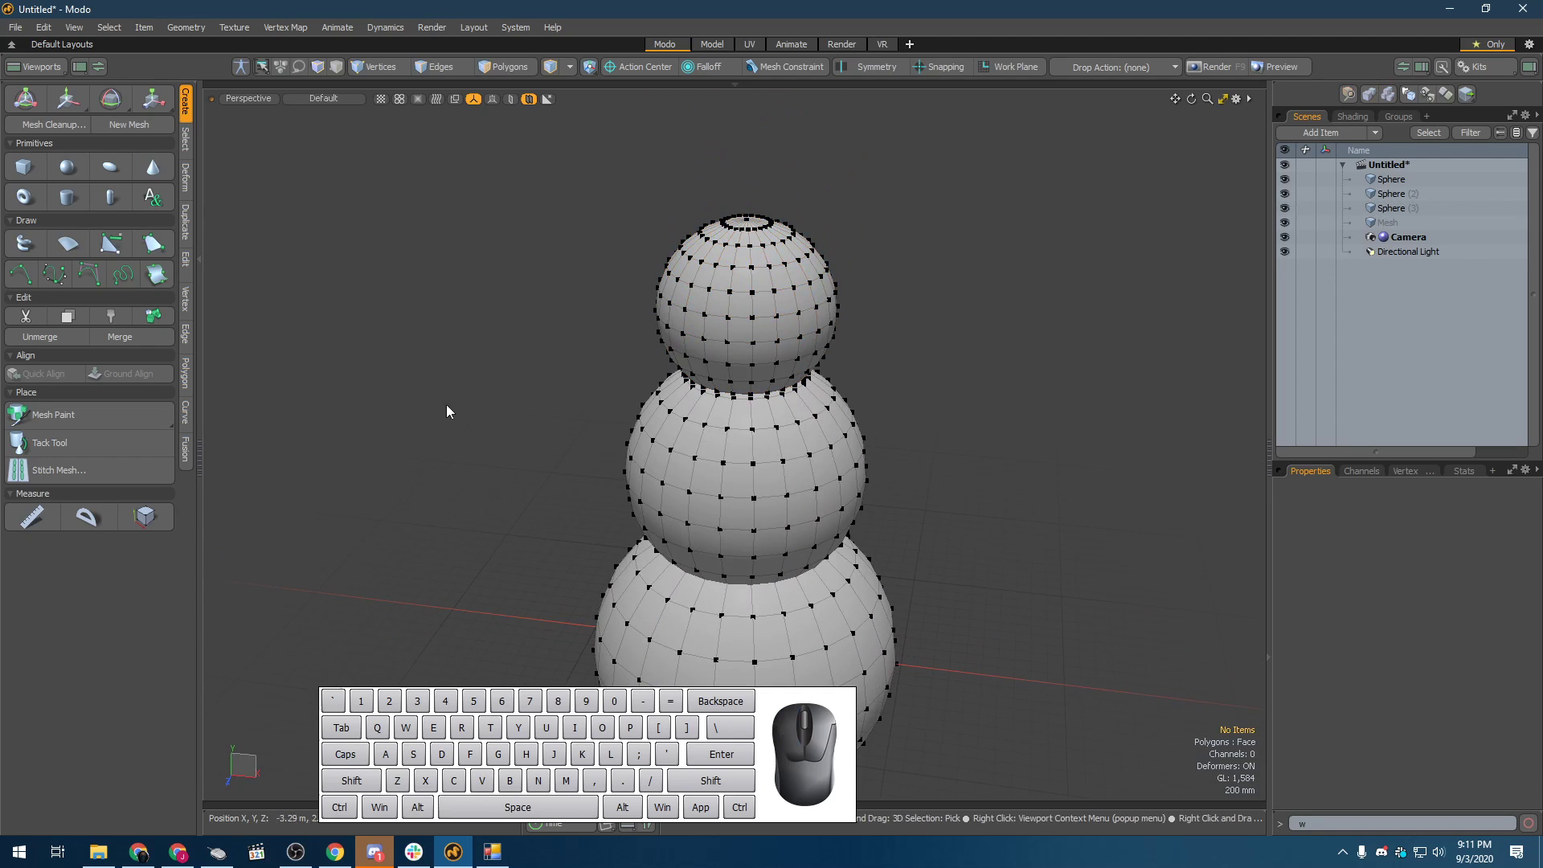
- Add a toroid as a new item and raise it along the Y axis to about 6.66 m, above the head
middle_click_drag(720, 416, 732, 422)
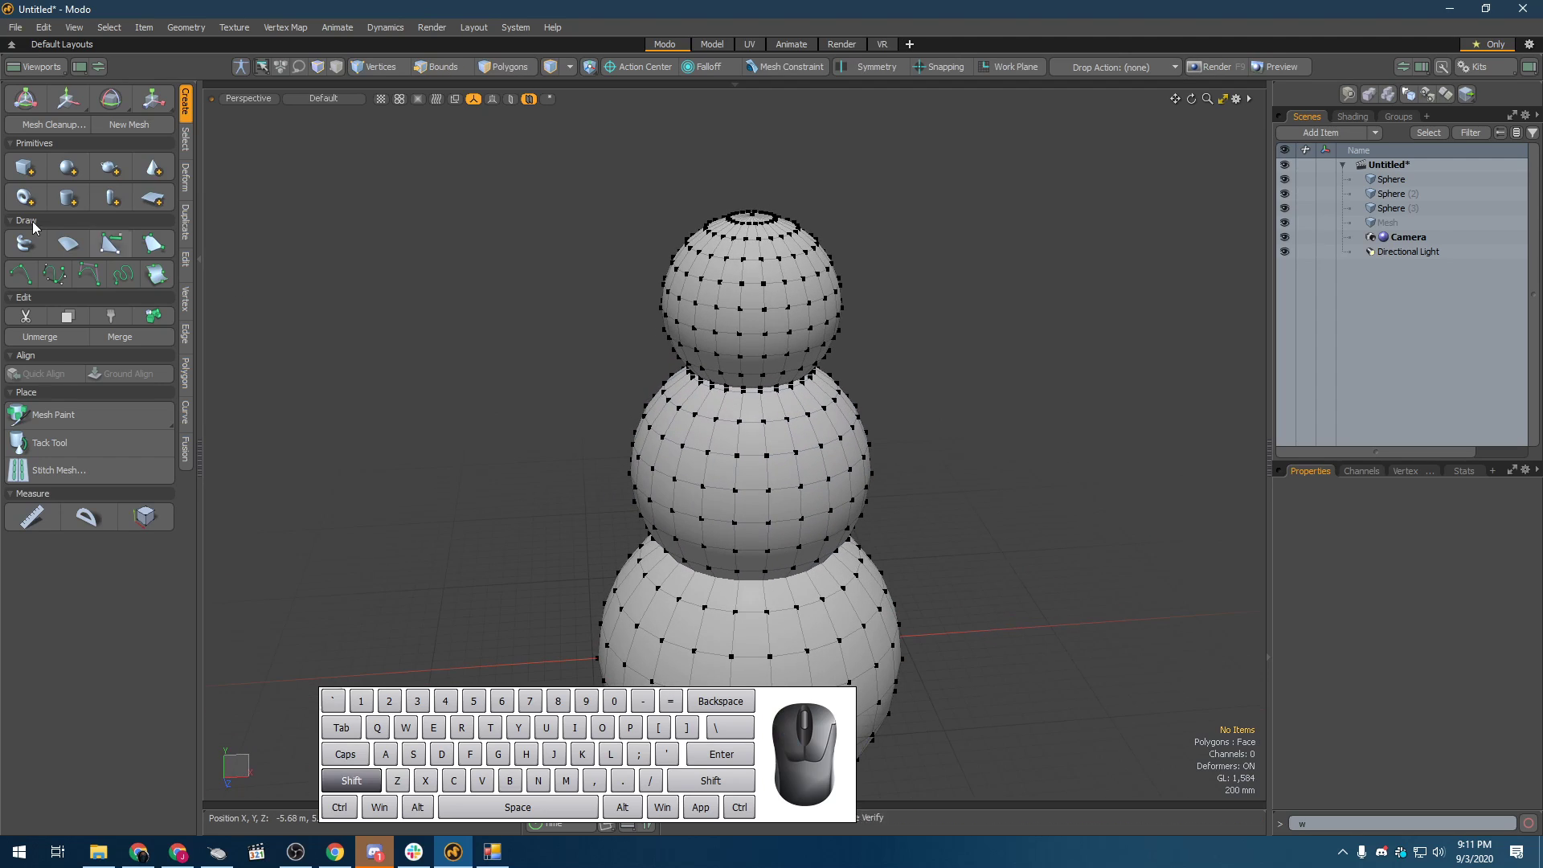
left_click(31, 194, "shift")
scroll(1022, 404, "down", 4)
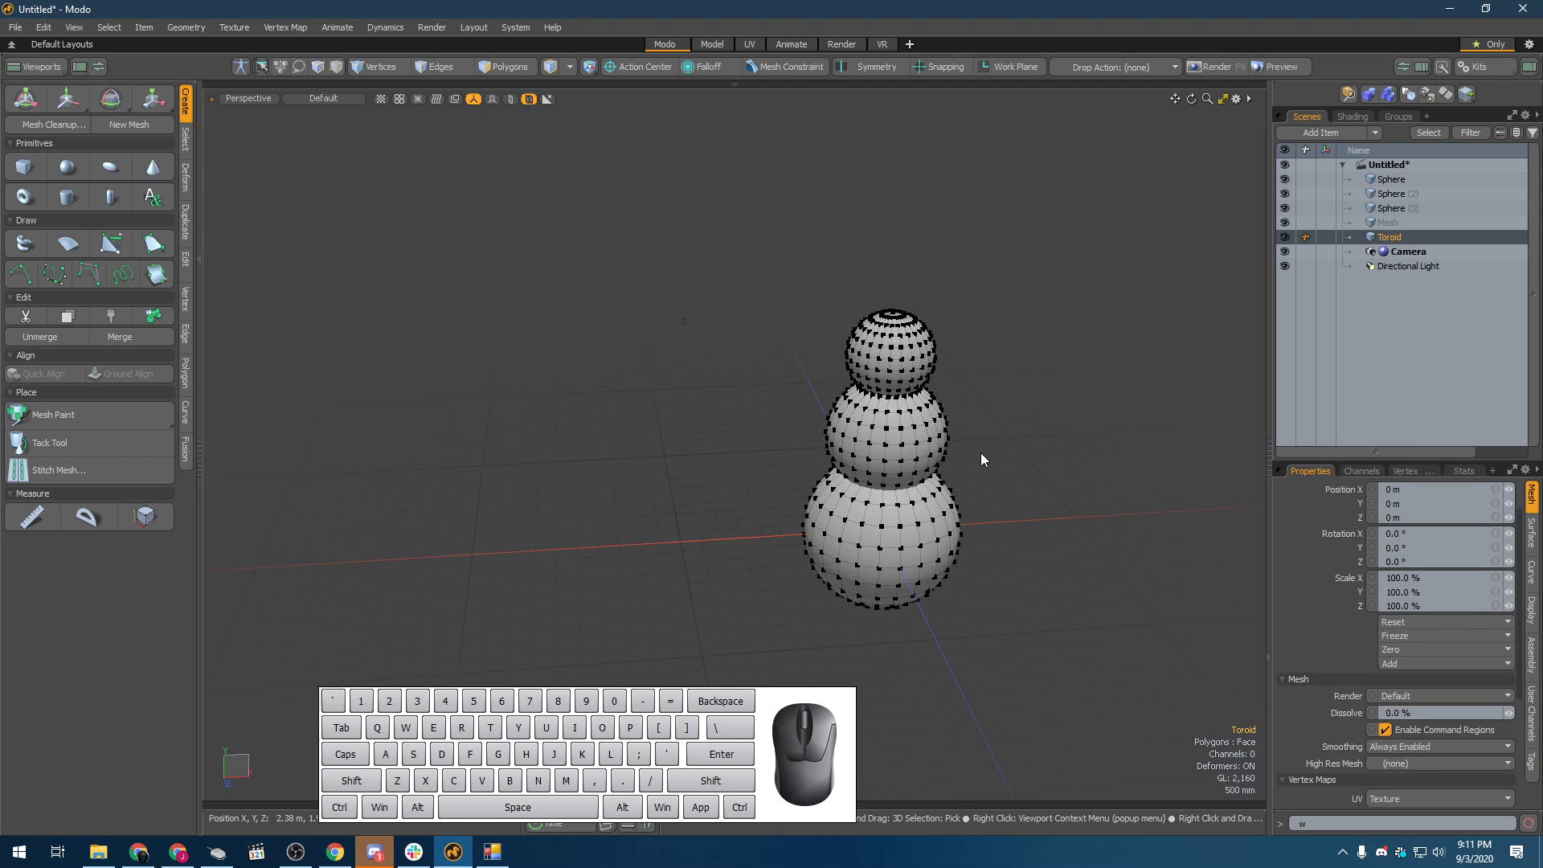
key("w")
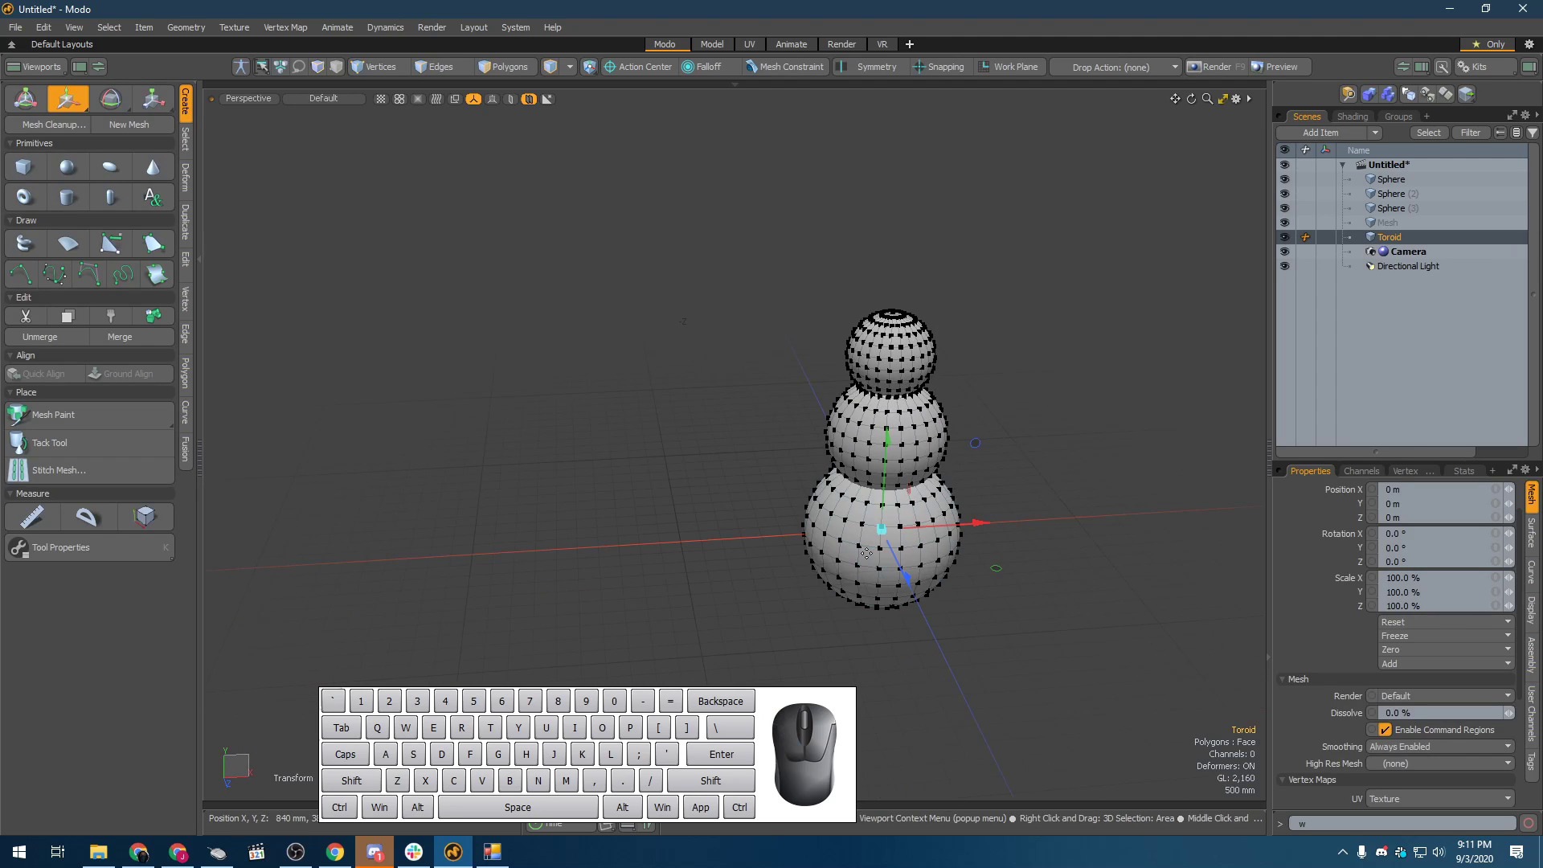
left_click(883, 510)
left_click_drag(884, 510, 898, 246)
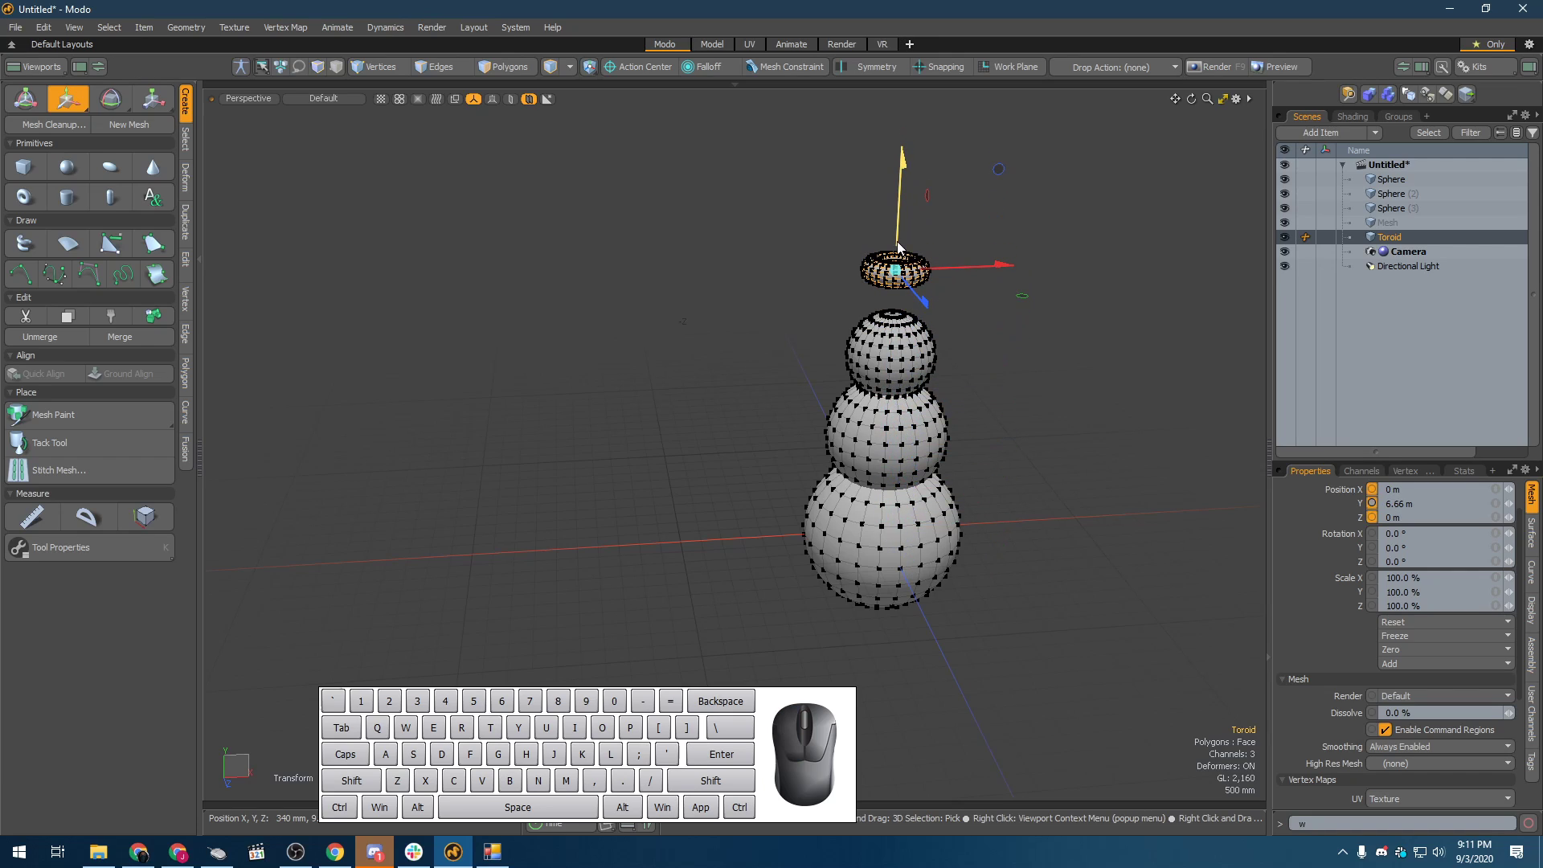
- Switch the viewport shading to Wireframe and restore it to Default
left_click_drag(606, 363, 953, 344, "alt")
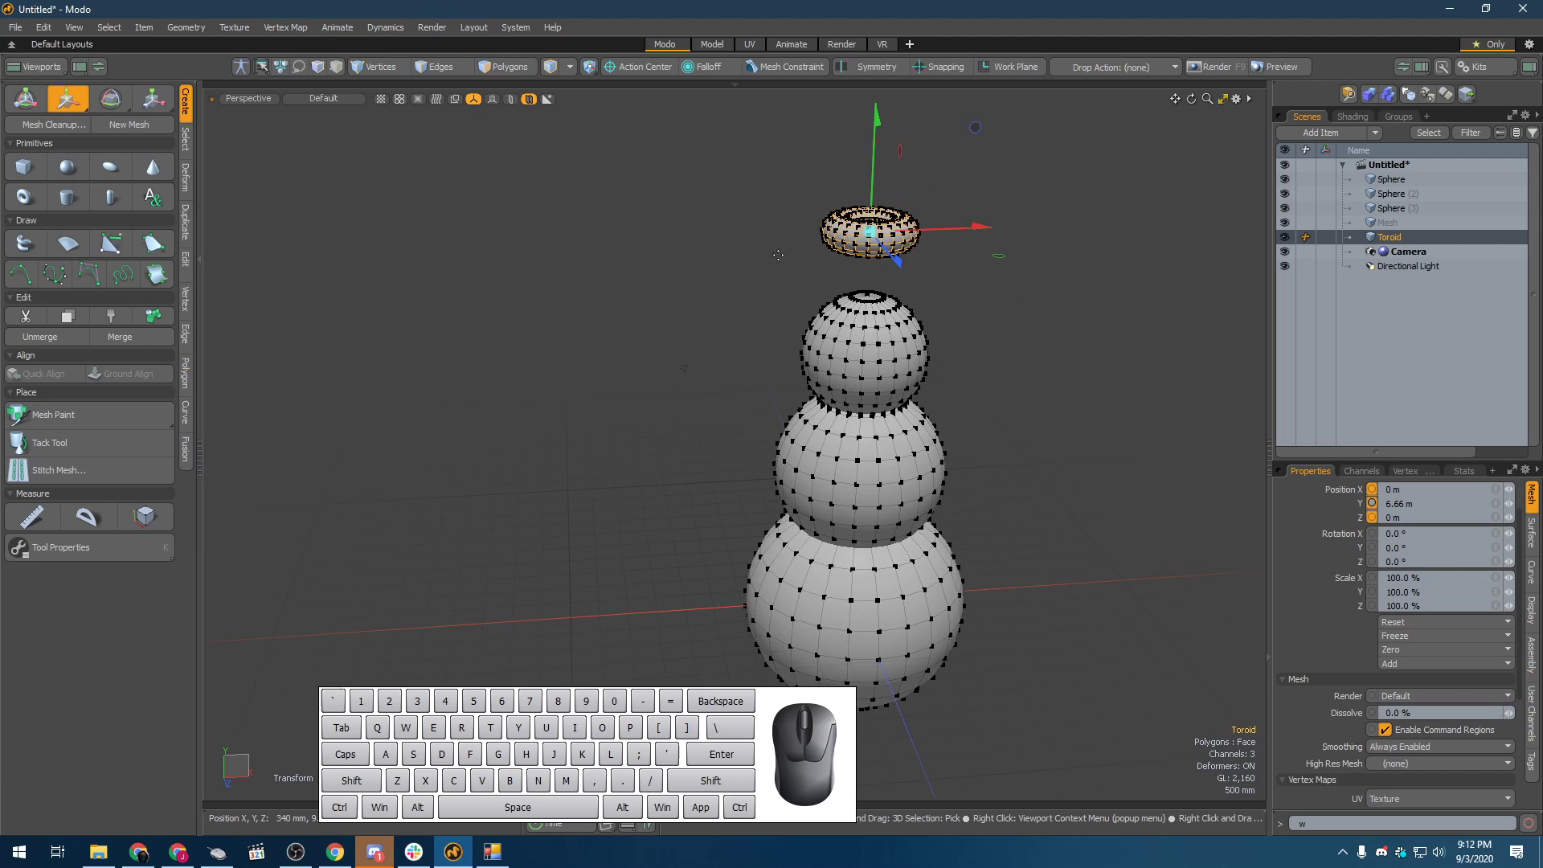
left_click(308, 101)
left_click(307, 122)
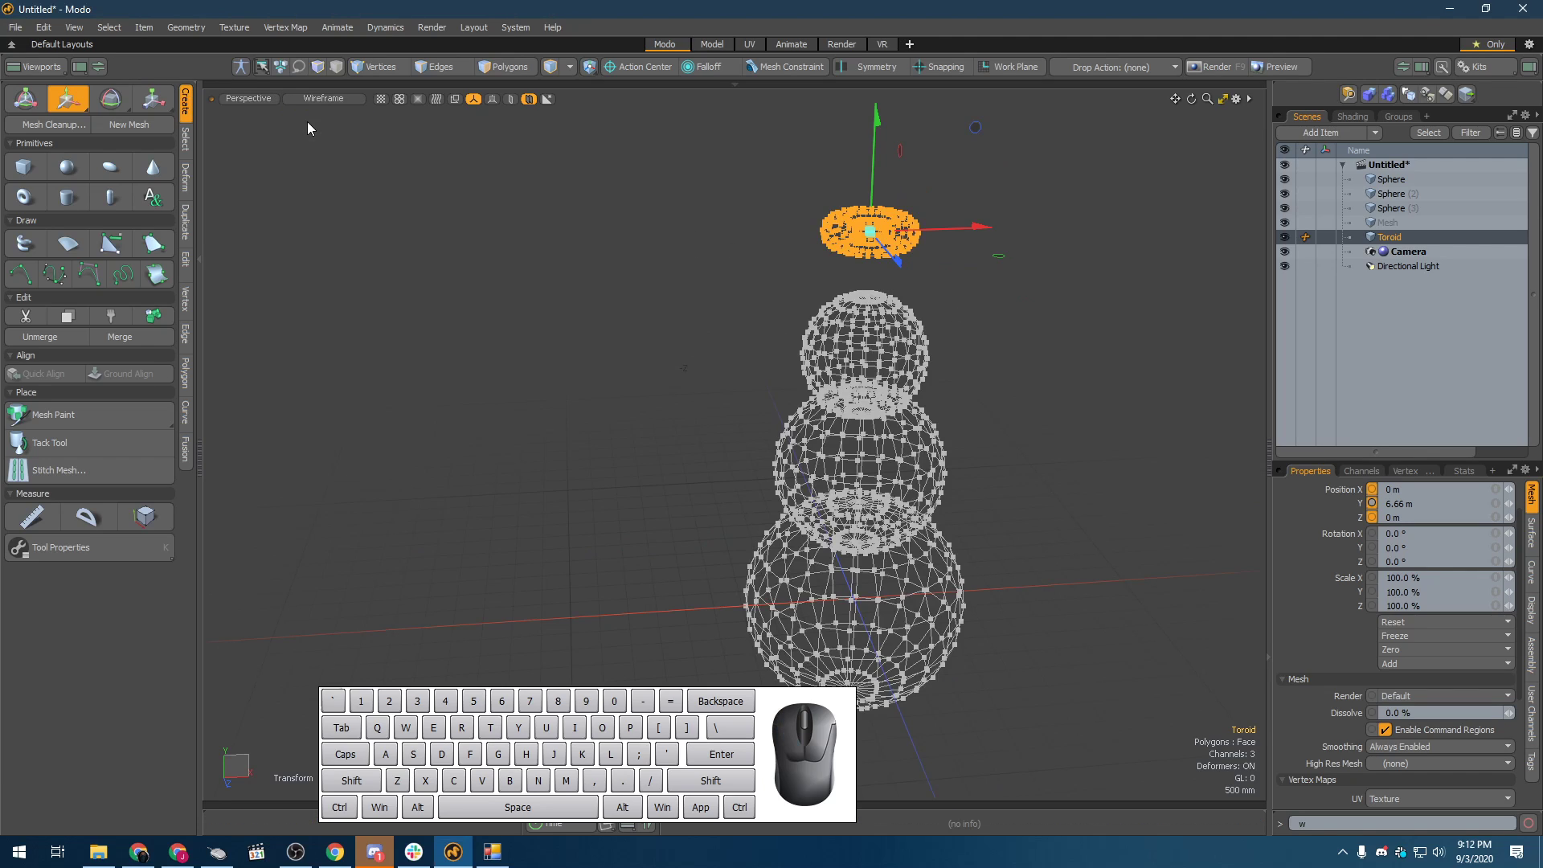
left_click(309, 99)
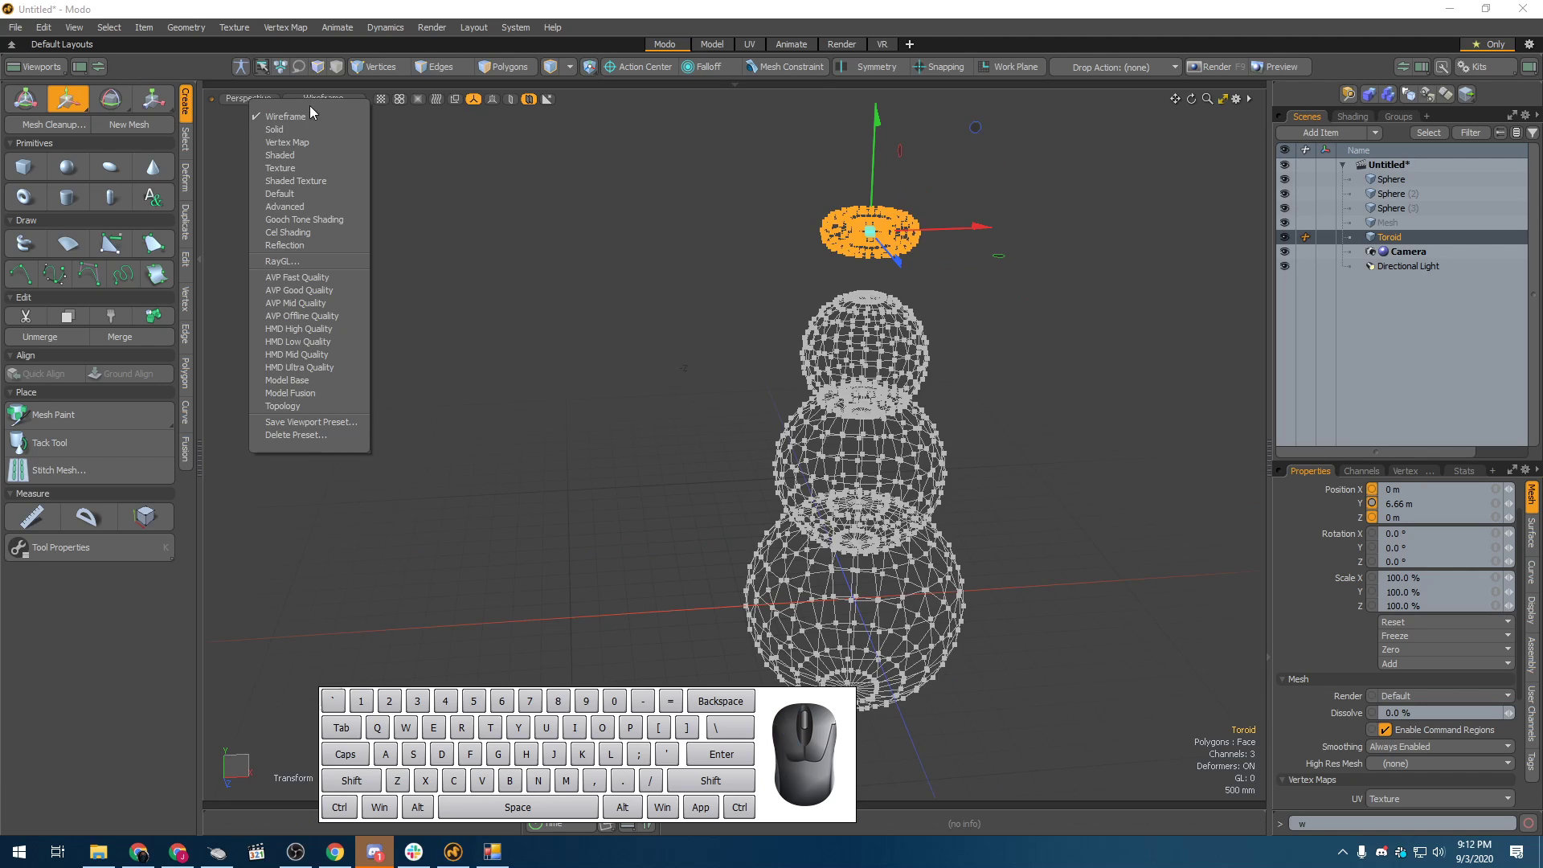
left_click(298, 194)
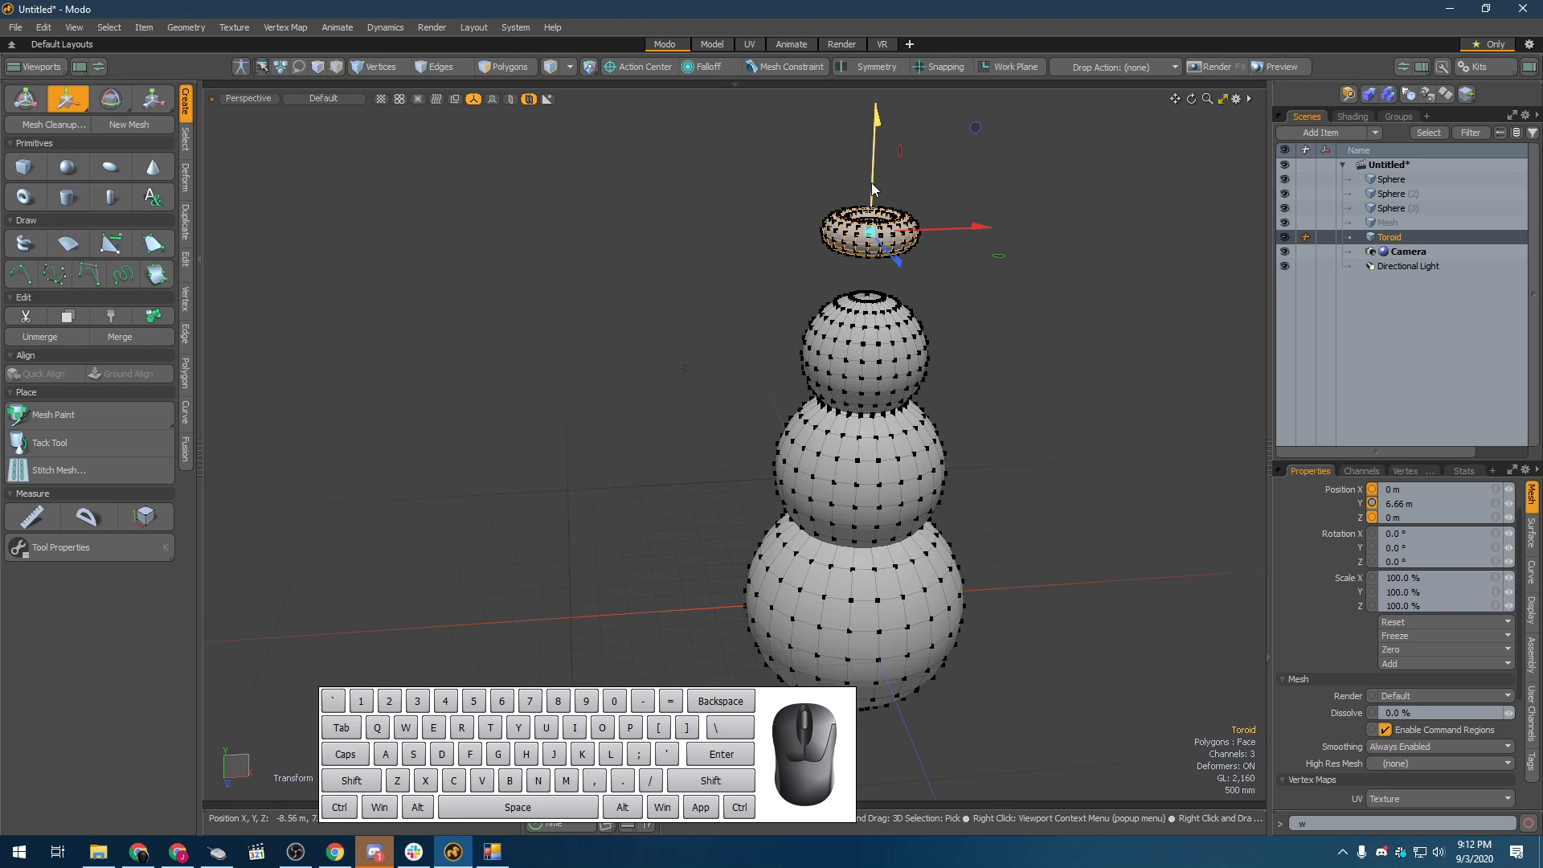
- Lower the toroid to about Y 3.82 m and enlarge it to wrap around the snowman's neck as a collar
left_click_drag(871, 182, 864, 355)
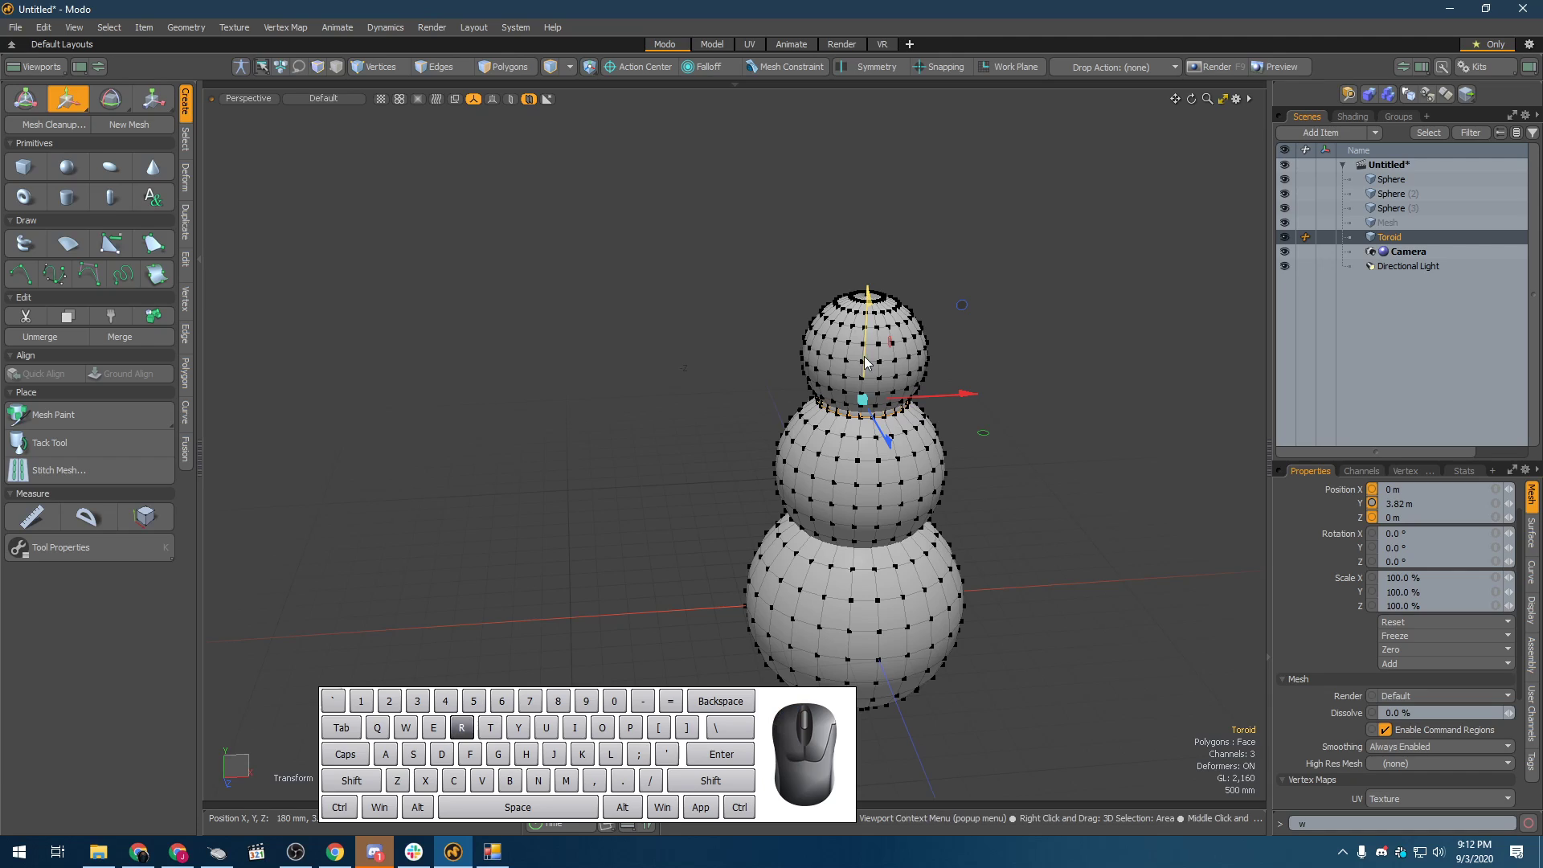
key("r")
left_click_drag(982, 432, 977, 374)
key("space")
left_click(977, 375)
- Reduce the vertex point size to 2.0 in the 3D viewport properties for active meshes
scroll(889, 339, "up", 5)
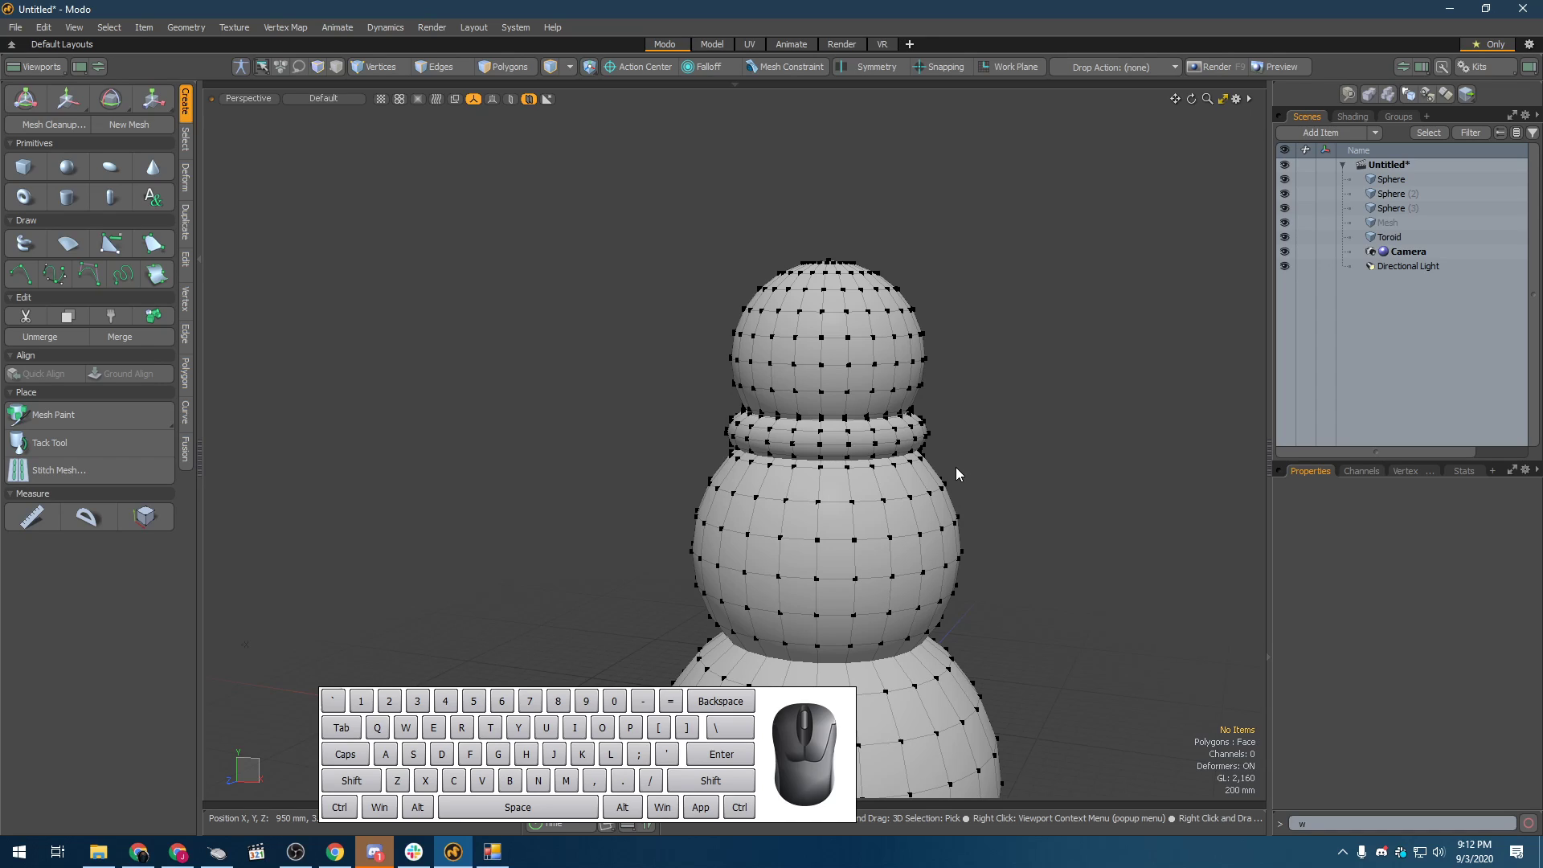
key("o")
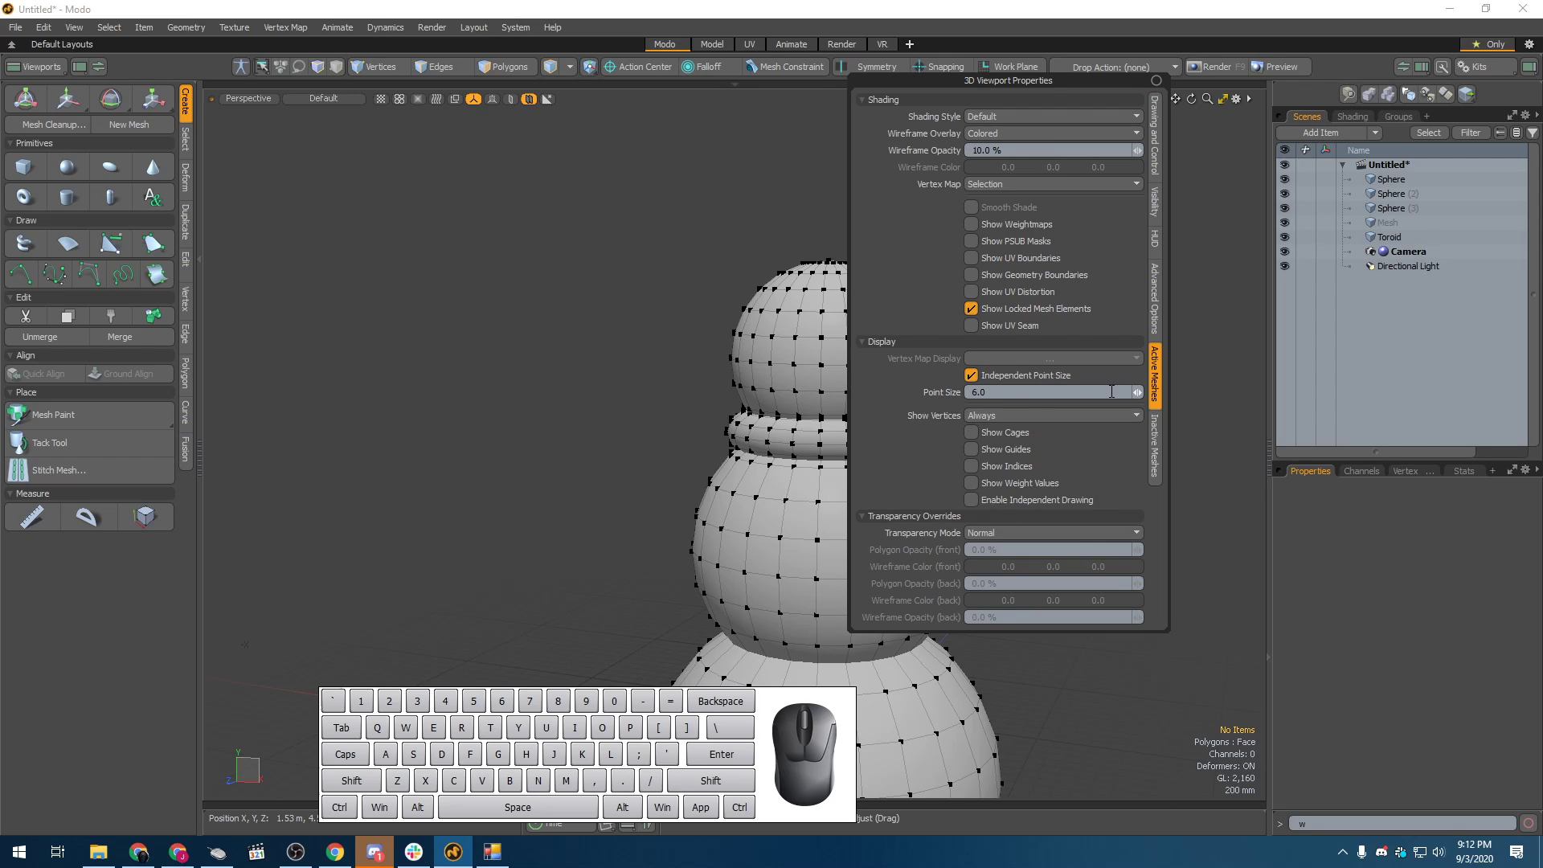
left_click_drag(1142, 395, 1133, 394)
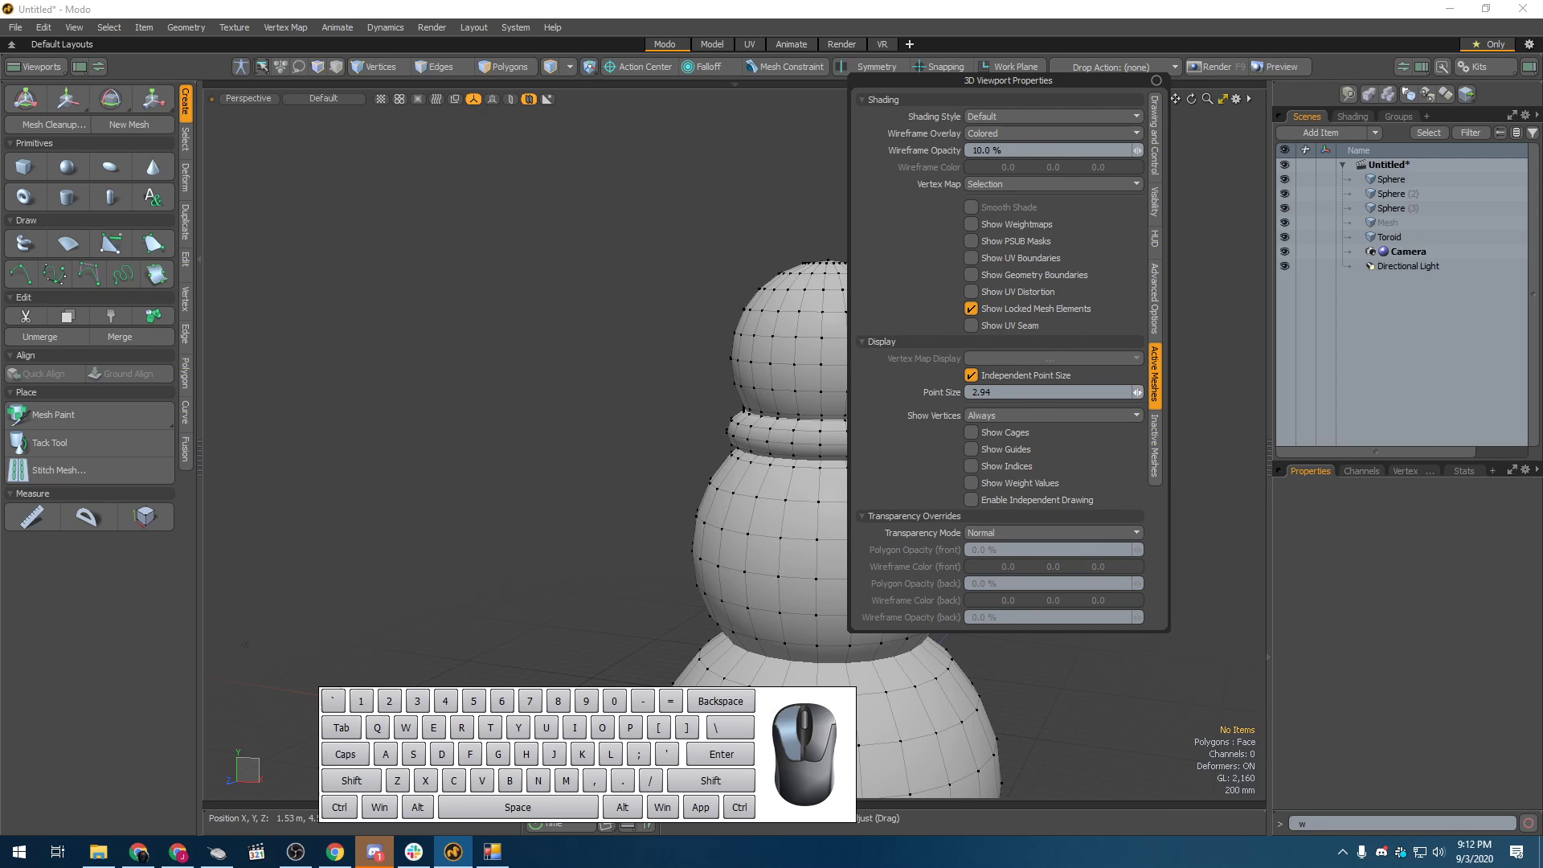
left_click_drag(1004, 393, 746, 387)
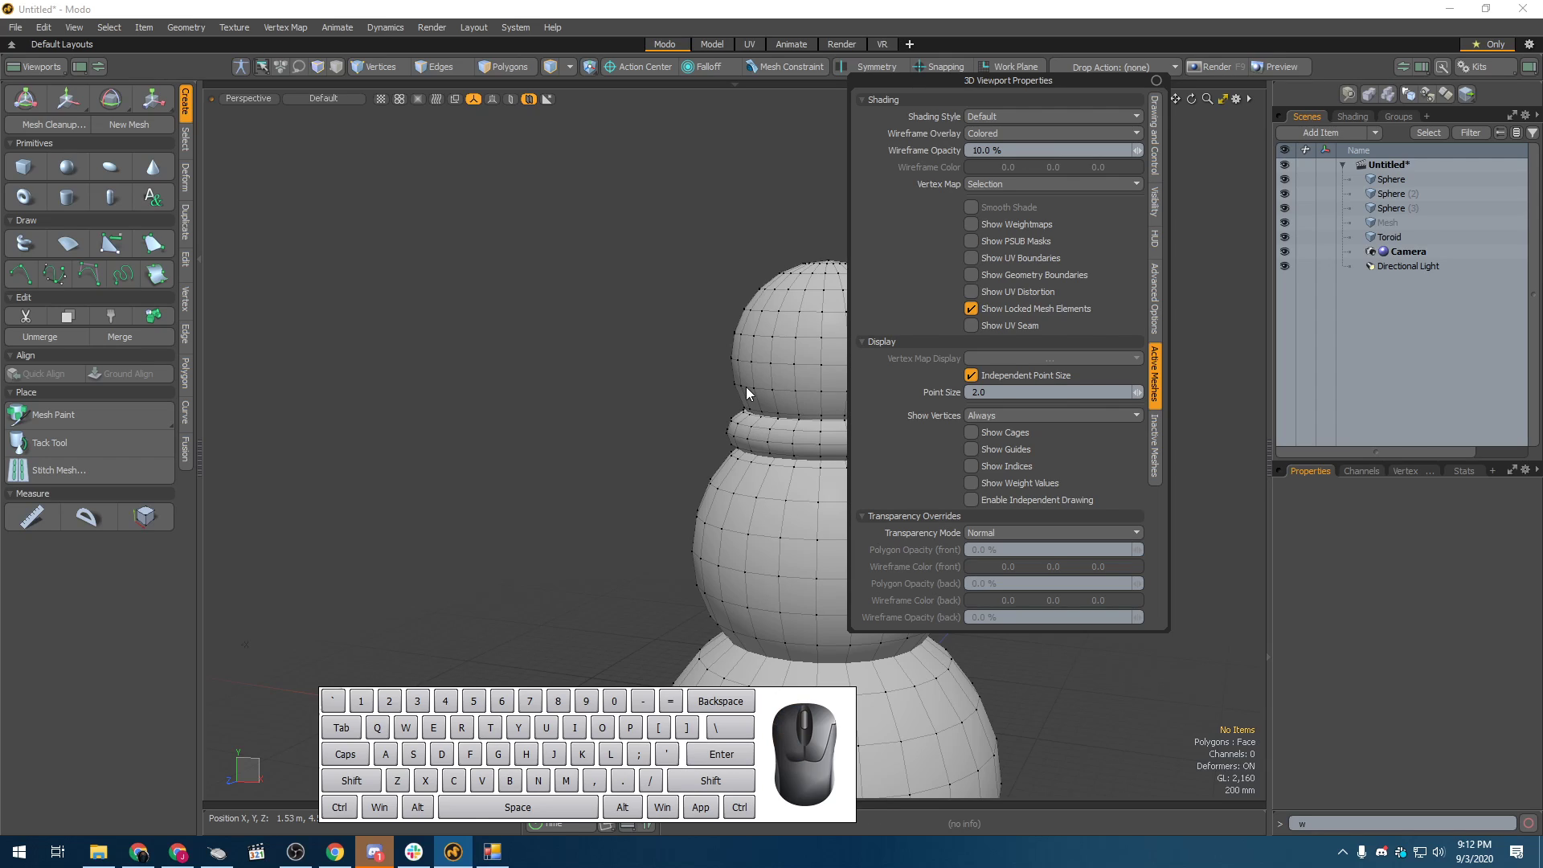
left_click(701, 411)
- Add another sphere as a new item and raise it above the head to about Y 7.45 m
left_click_drag(701, 411, 482, 345, "alt")
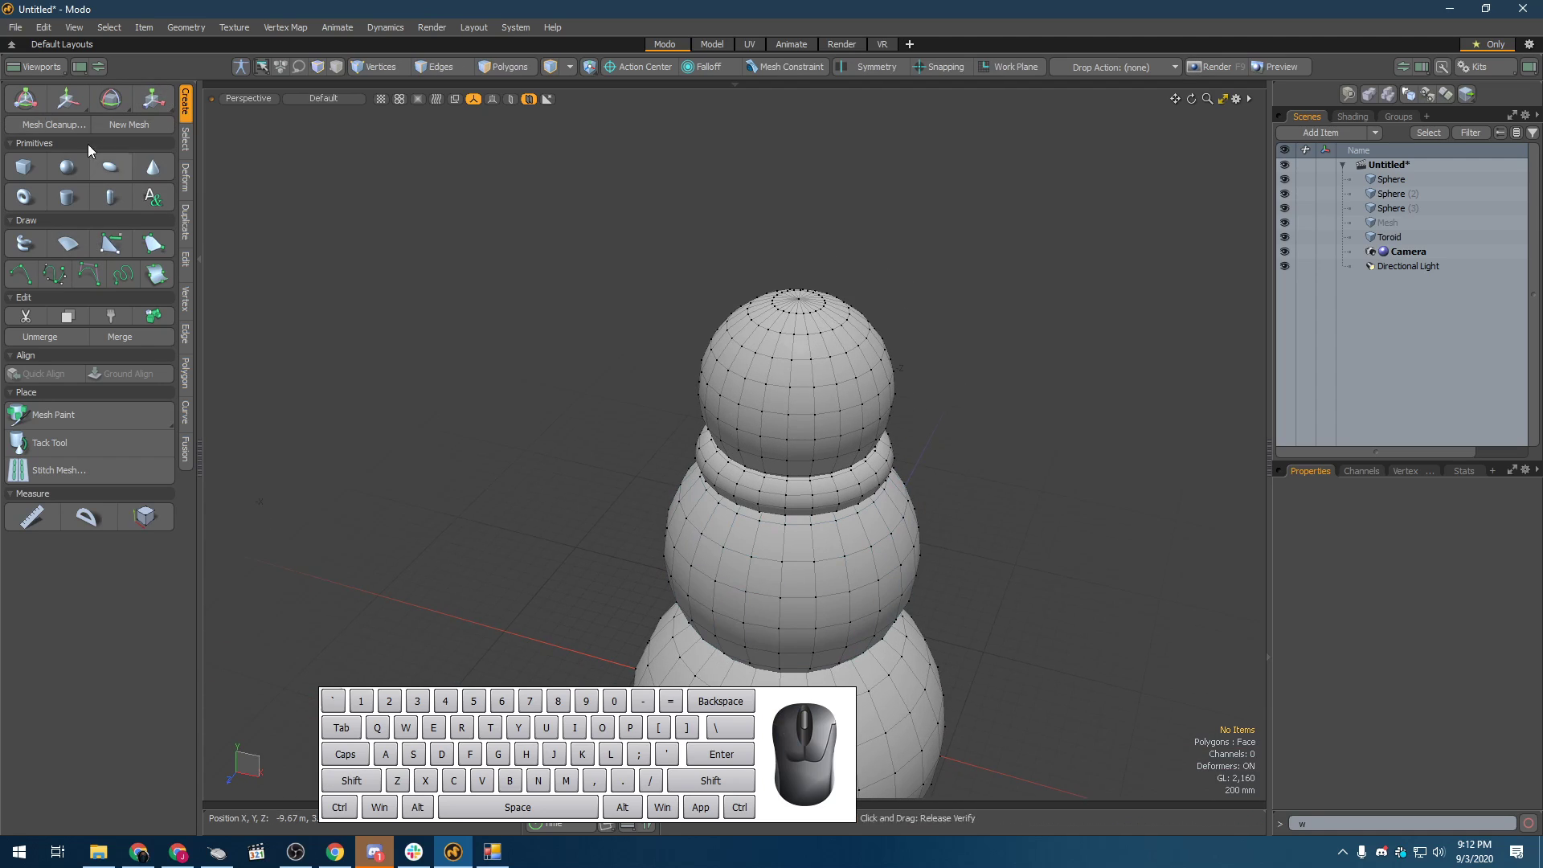
left_click(67, 166, "shift")
scroll(510, 317, "down", 5)
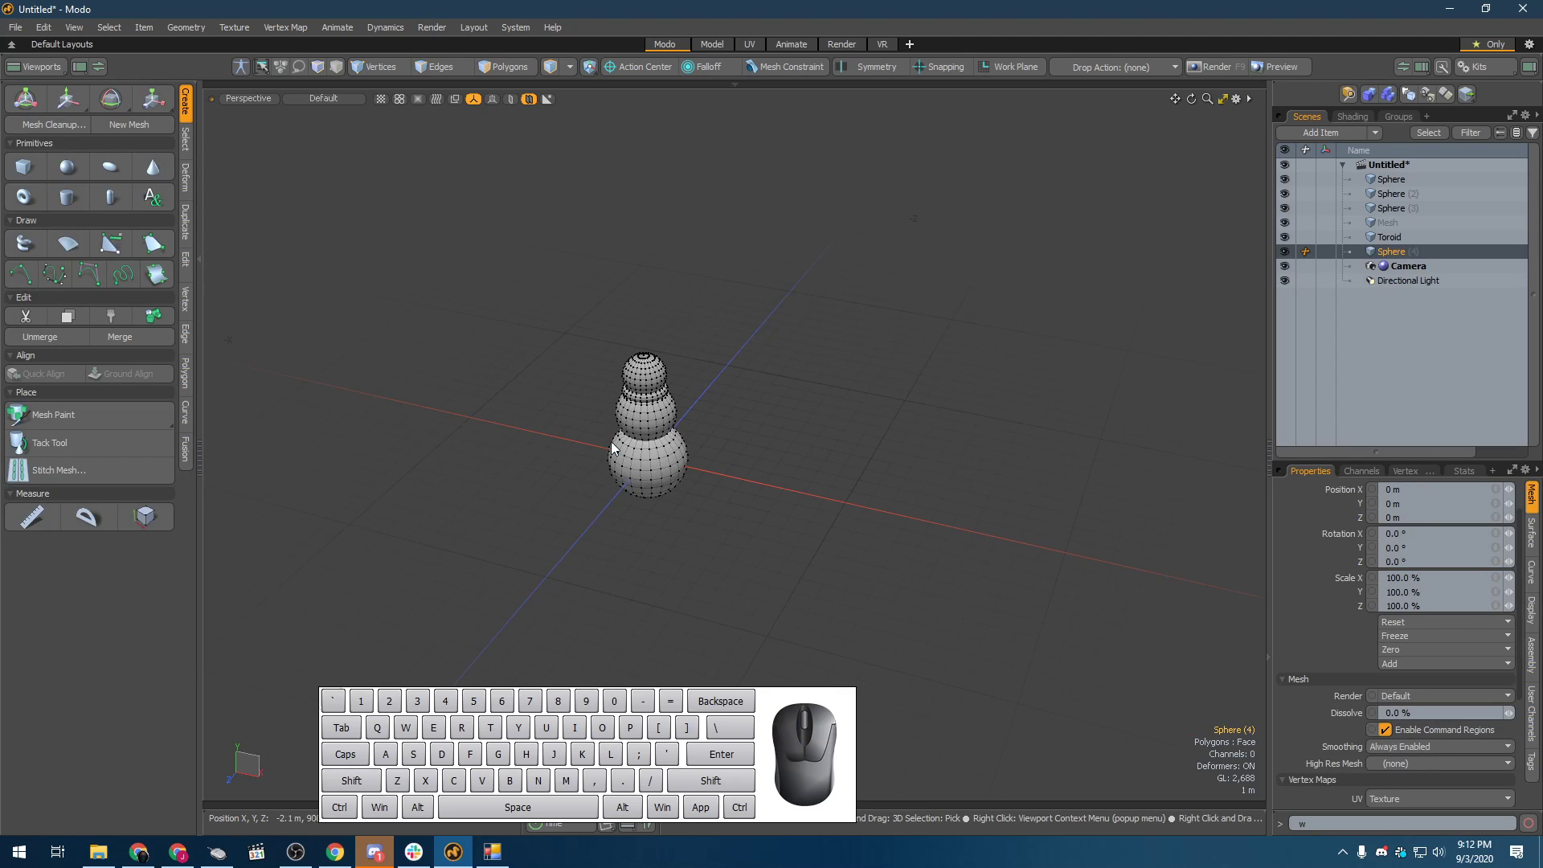
key("w")
left_click_drag(651, 412, 638, 315)
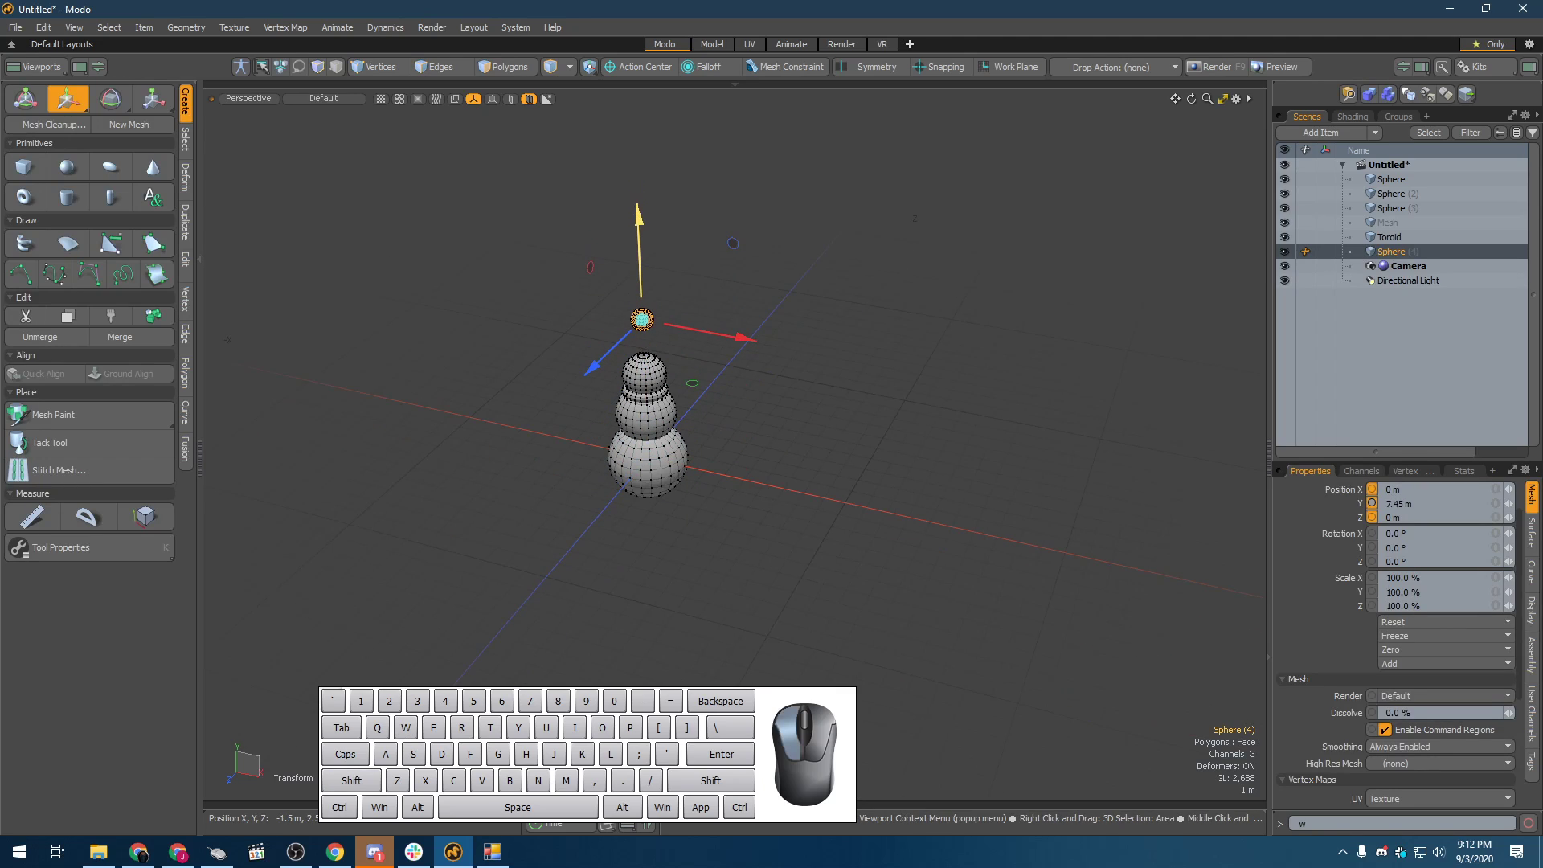
- Shrink the new sphere to 17.5% in X and Y and flatten it to 11.5% in Z
scroll(637, 315, "up", 5)
key("r")
left_click_drag(763, 311, 551, 306, "alt")
left_click_drag(416, 329, 803, 332, "alt")
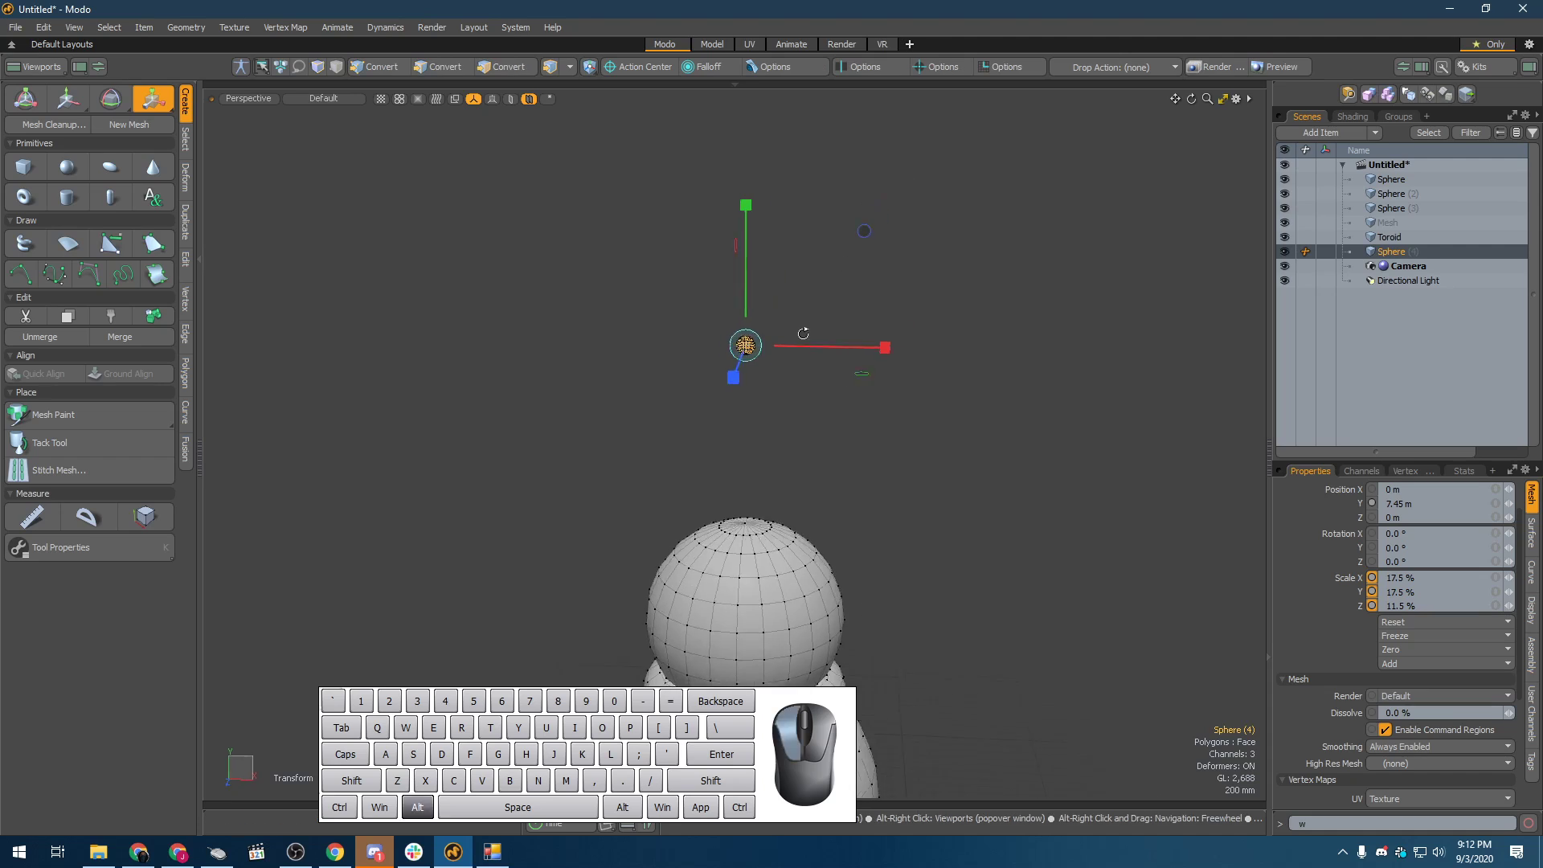
- Move the small sphere in front of the snowman to about Y 4.28 m, Z 2.69 m and show it in a four-view layout
key("w")
left_click_drag(745, 265, 909, 356)
key("ctrl+space")
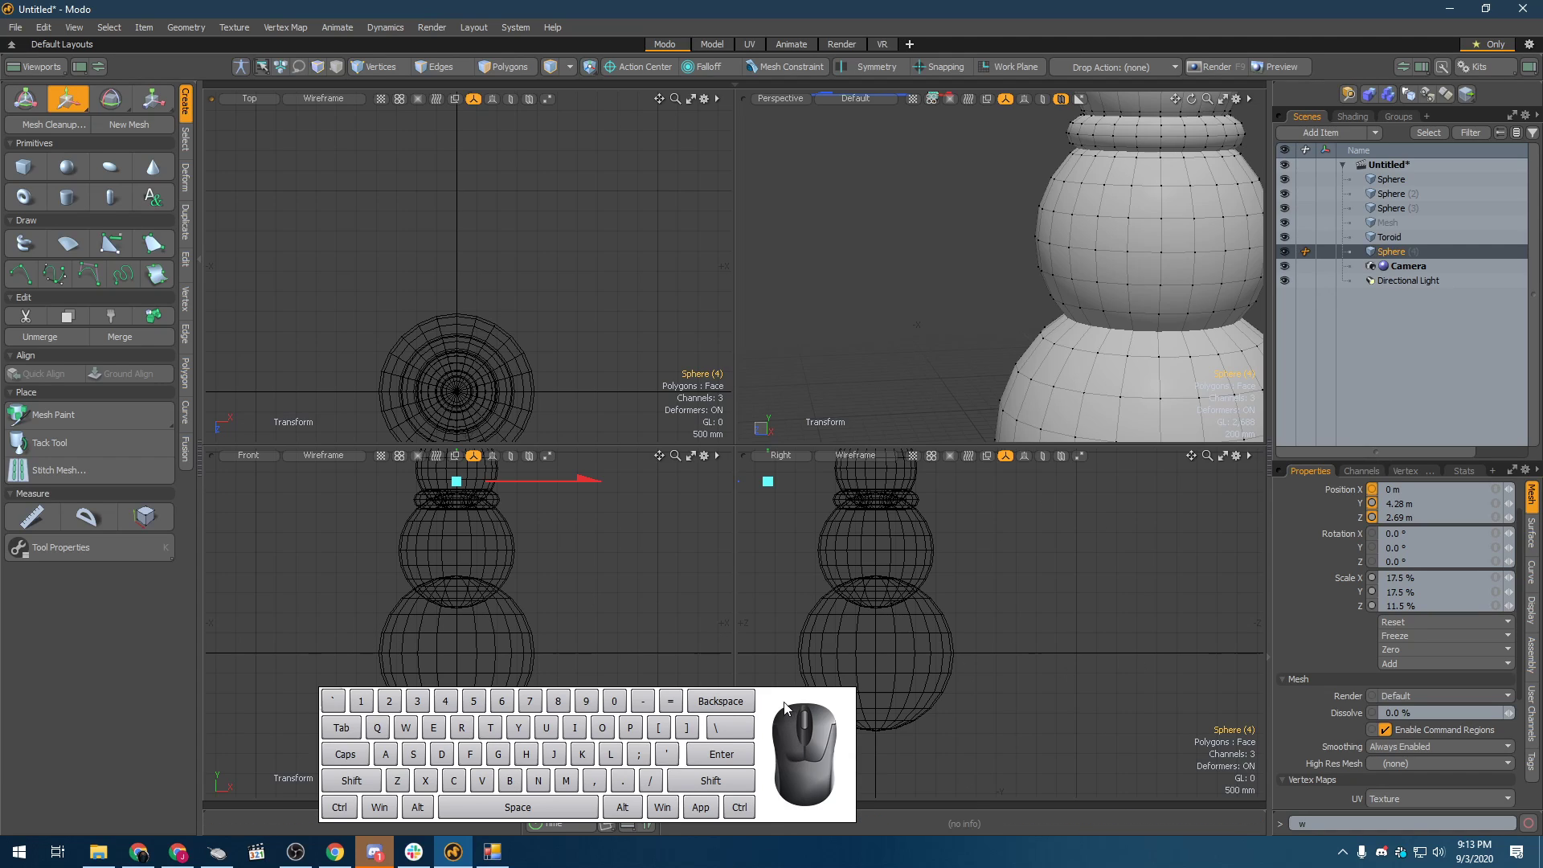
left_click_drag(785, 707, 1166, 728)
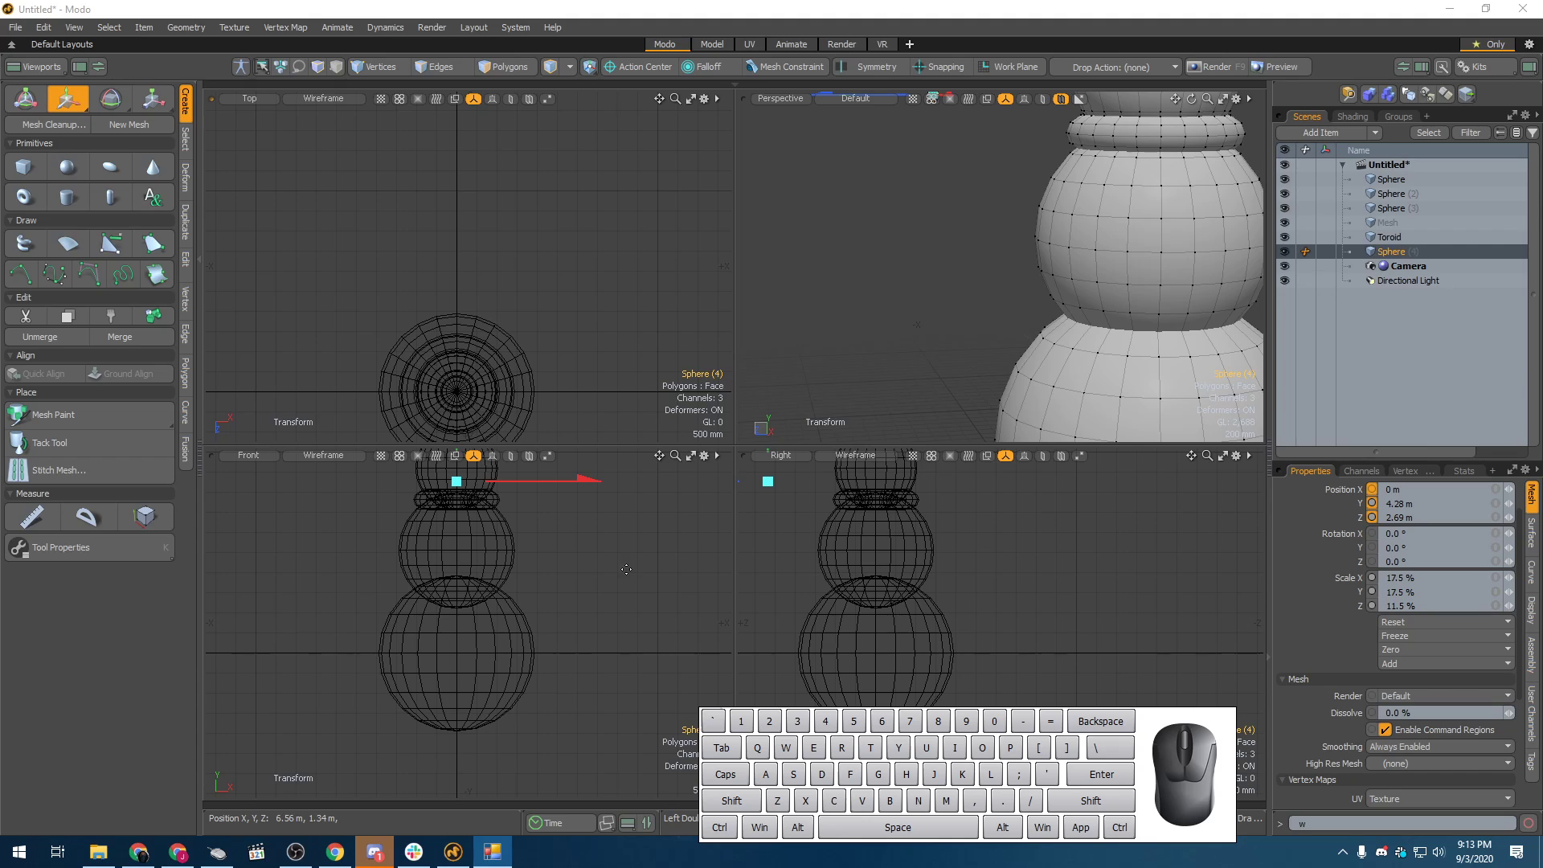
left_click(585, 534)
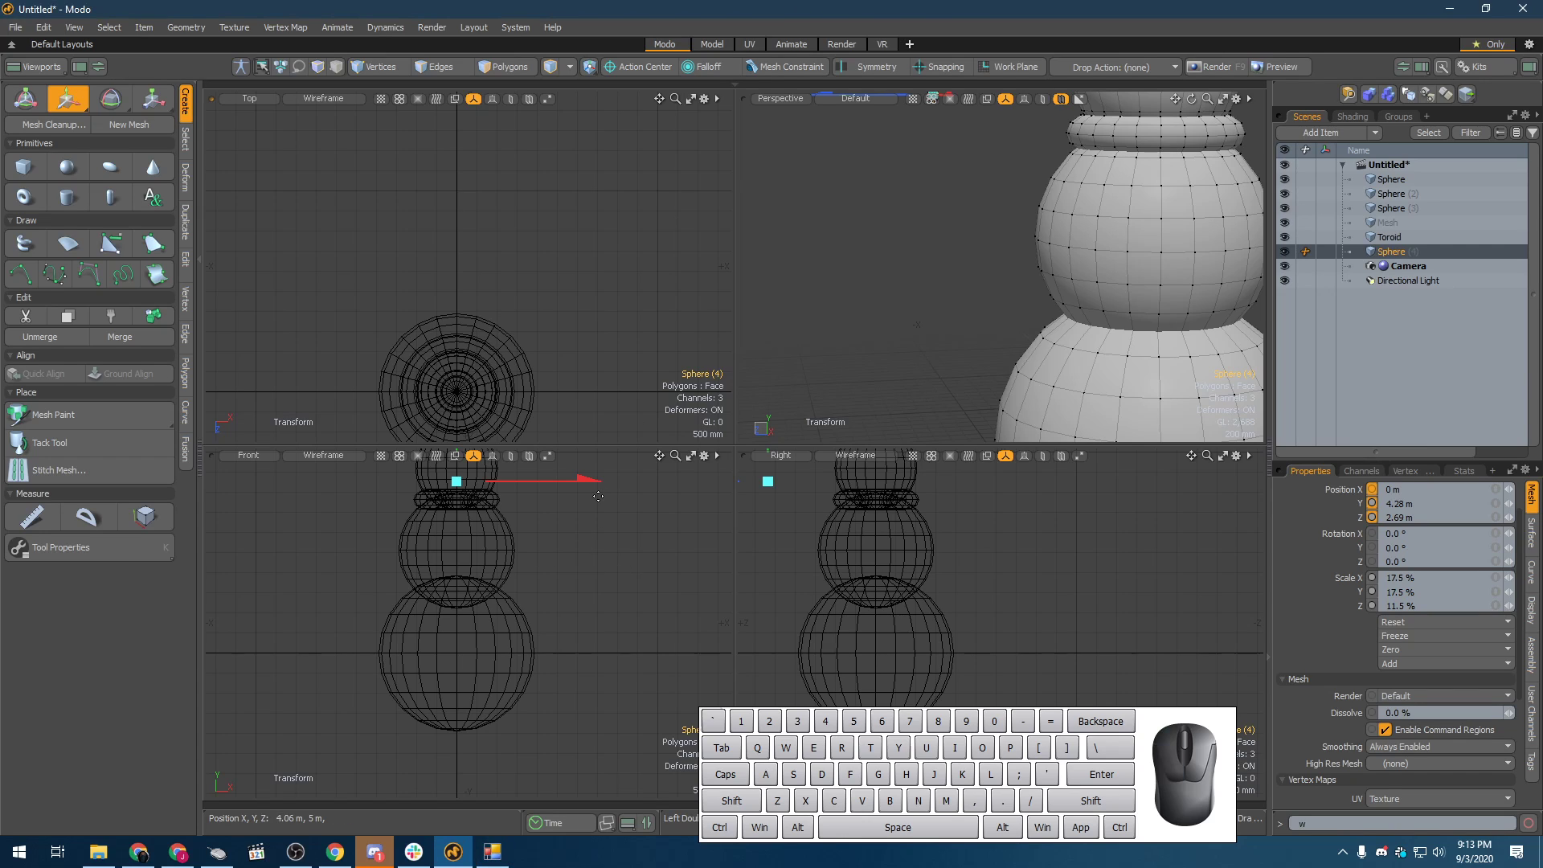
key("a")
key("shift+a")
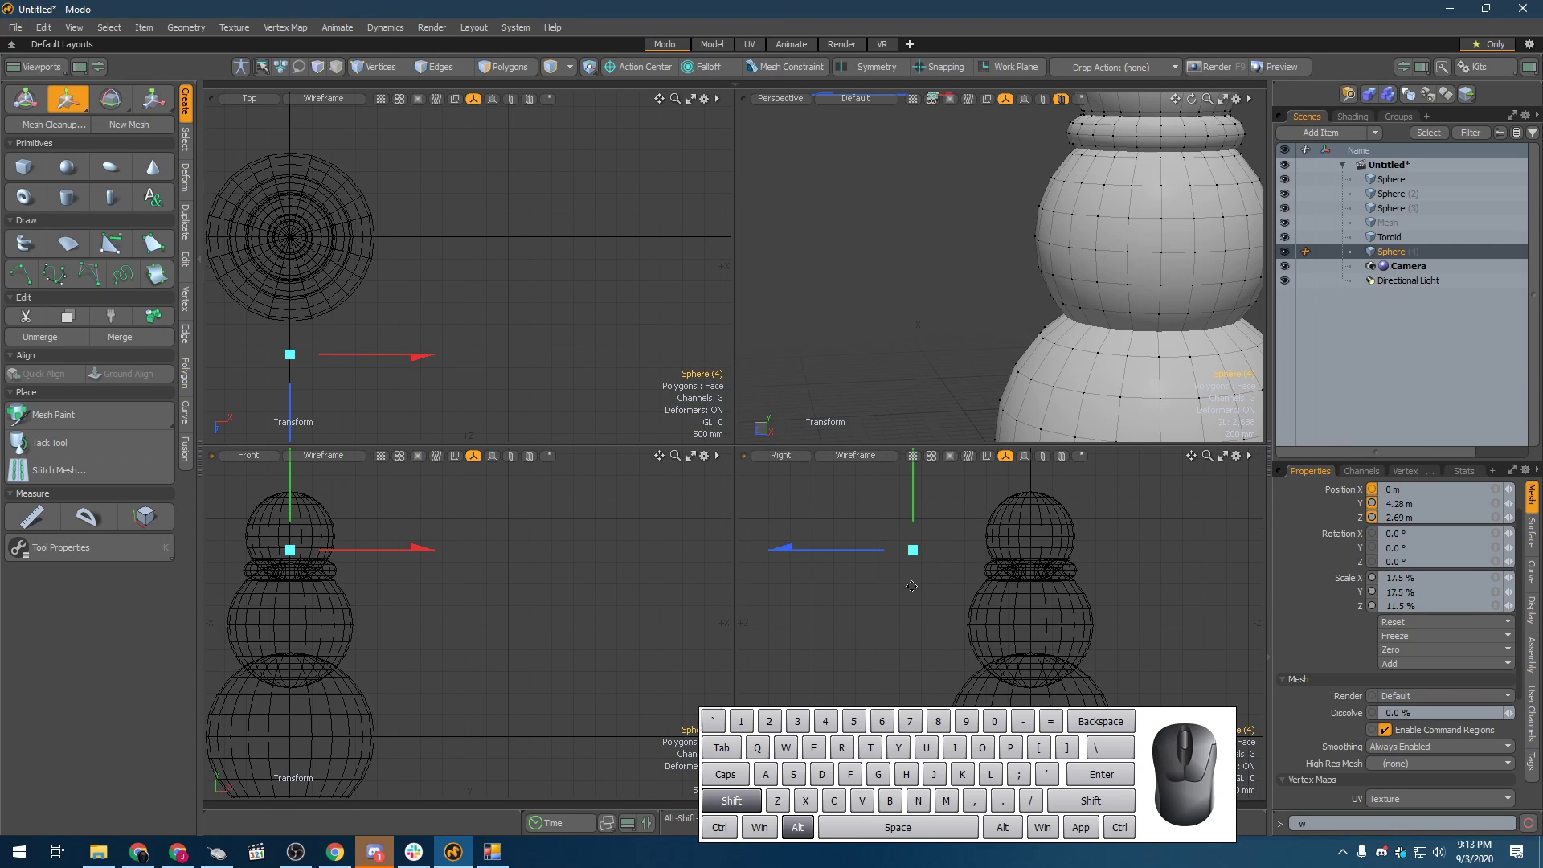
- Place the small sphere against the middle ball at about Y 3.16 m, Z 1.37 m and scale it to about 26.69% in X and Y
left_click_drag(910, 504, 973, 541)
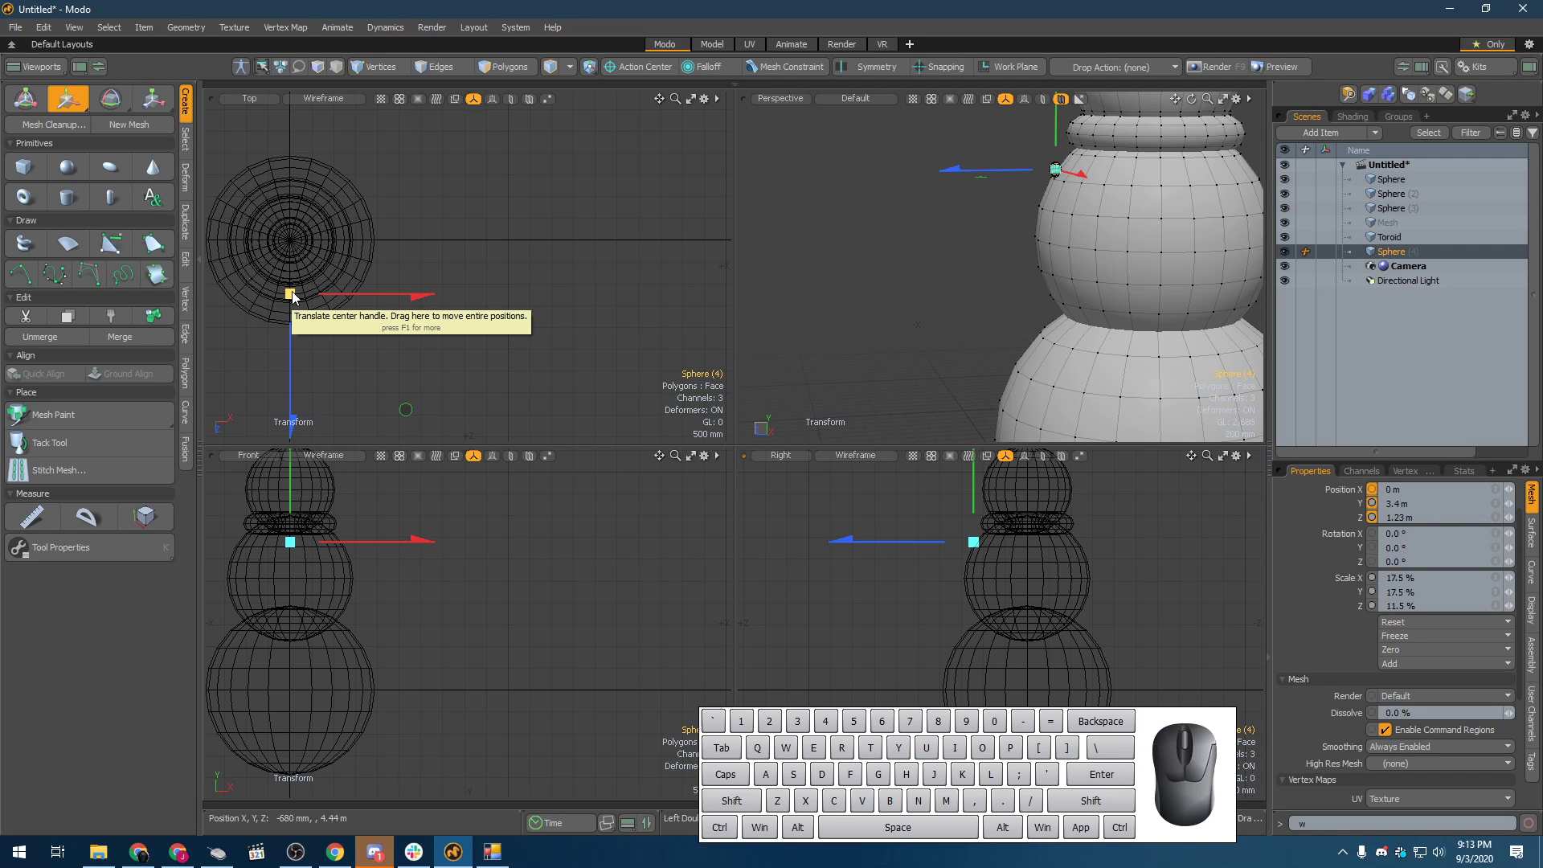
mouse_move(972, 553)
left_mouse_down()
mouse_move(932, 574)
mouse_move(967, 552)
left_mouse_up()
key("r")
left_click_drag(1035, 175, 1068, 338, "alt")
scroll(948, 352, "up", 3)
key("e")
key("space")
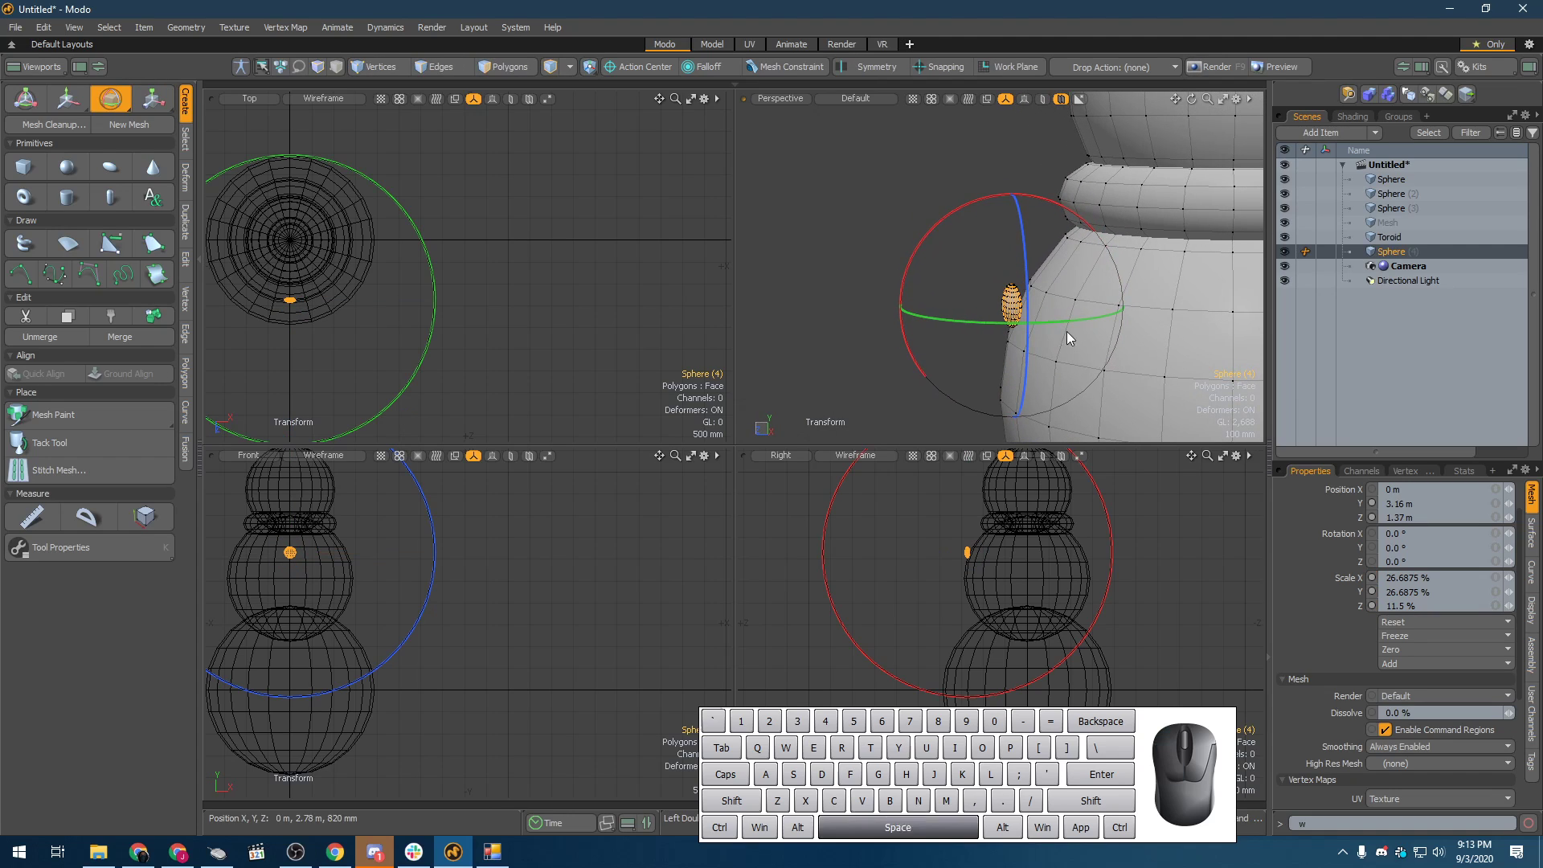
scroll(1000, 312, "up", 2)
- Move the button sphere outward along the Z axis to about 1.62 m, clear of the middle ball
key("w")
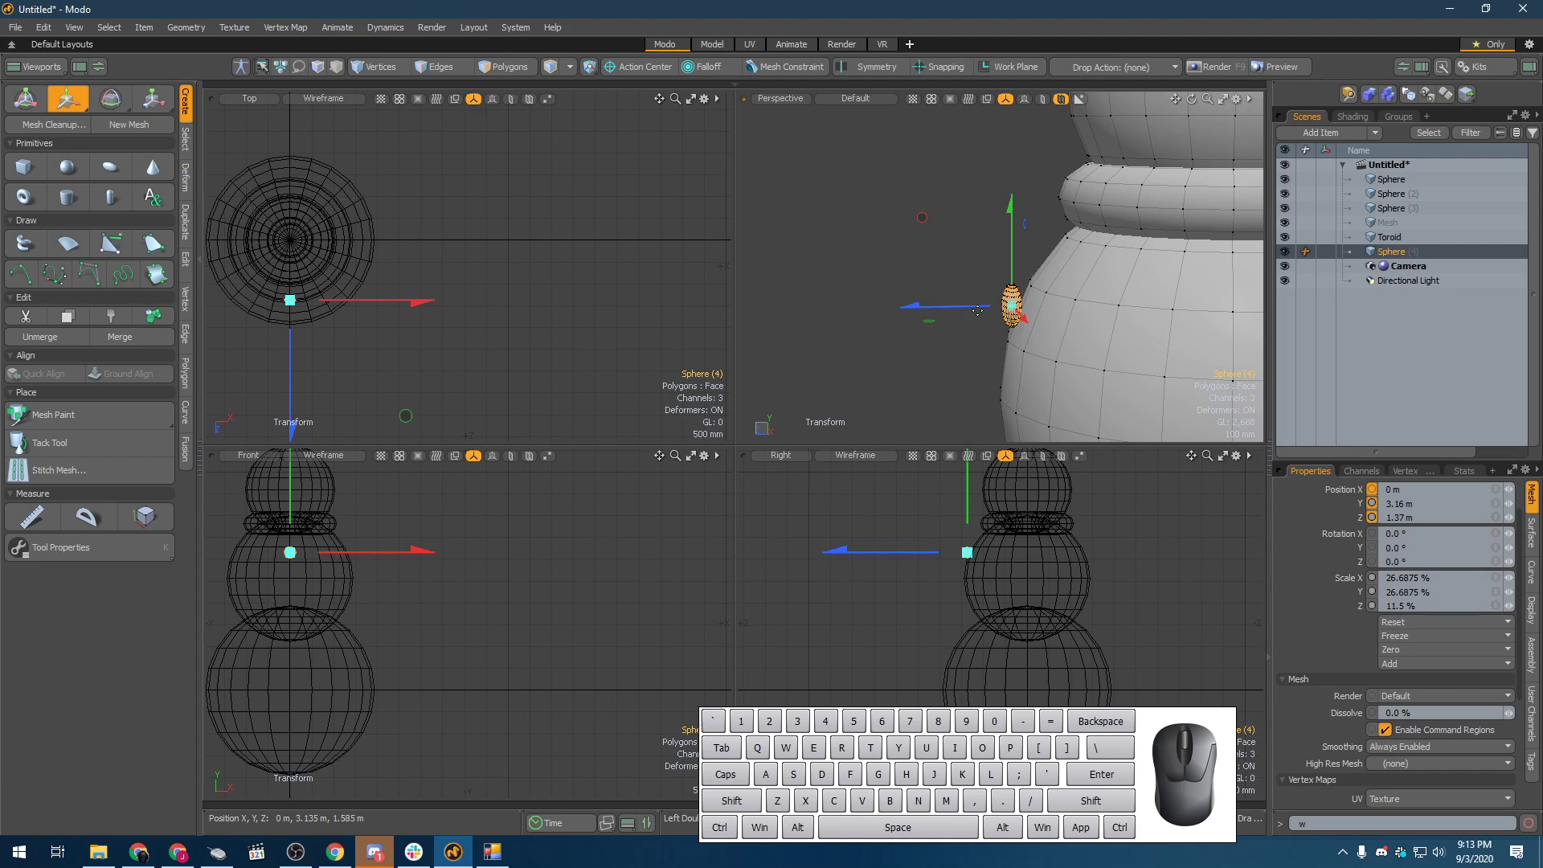
left_click_drag(978, 312, 936, 306)
key("space")
- Duplicate the button sphere three times, spacing the copies downward along Y with the lowest at about 1.86 m
scroll(937, 307, "down", 2)
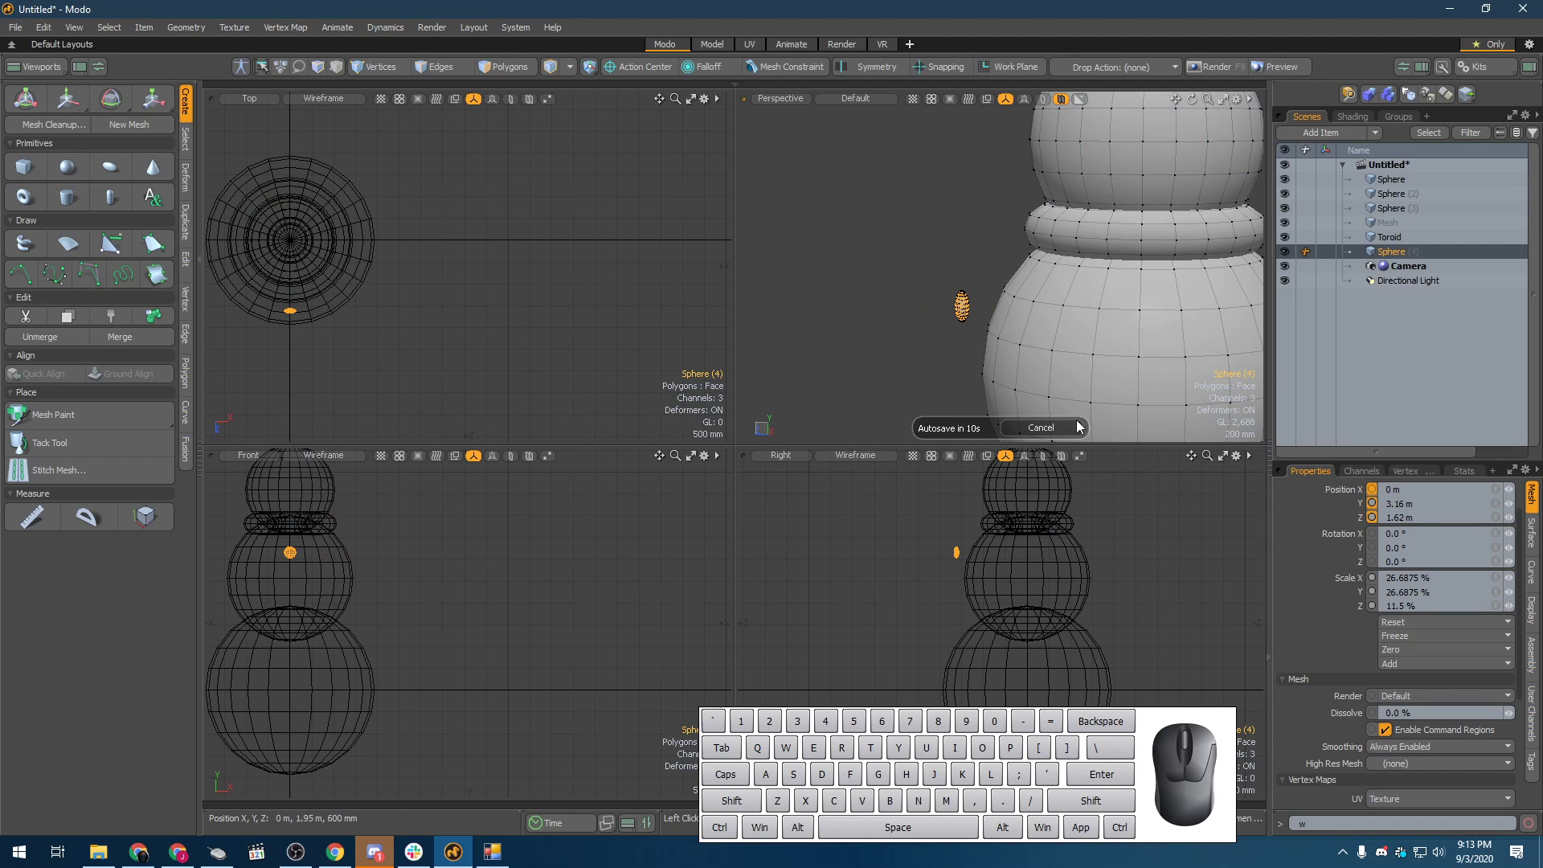
left_click_drag(1047, 383, 924, 265, "alt")
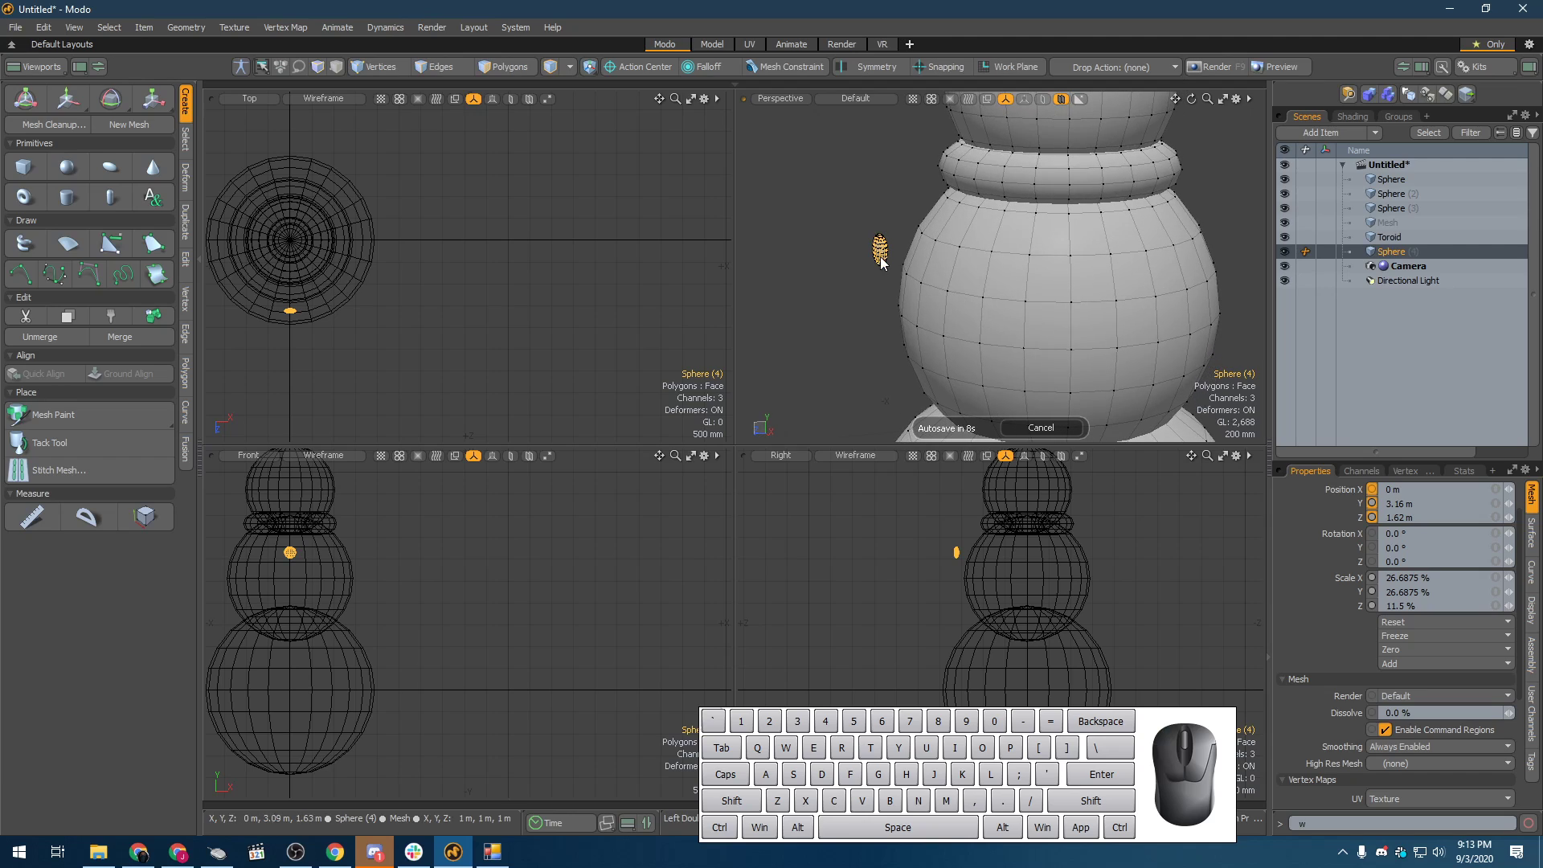
key("ctrl+d")
key("w")
key("ctrl+d")
left_click_drag(876, 204, 884, 326)
key("ctrl+d")
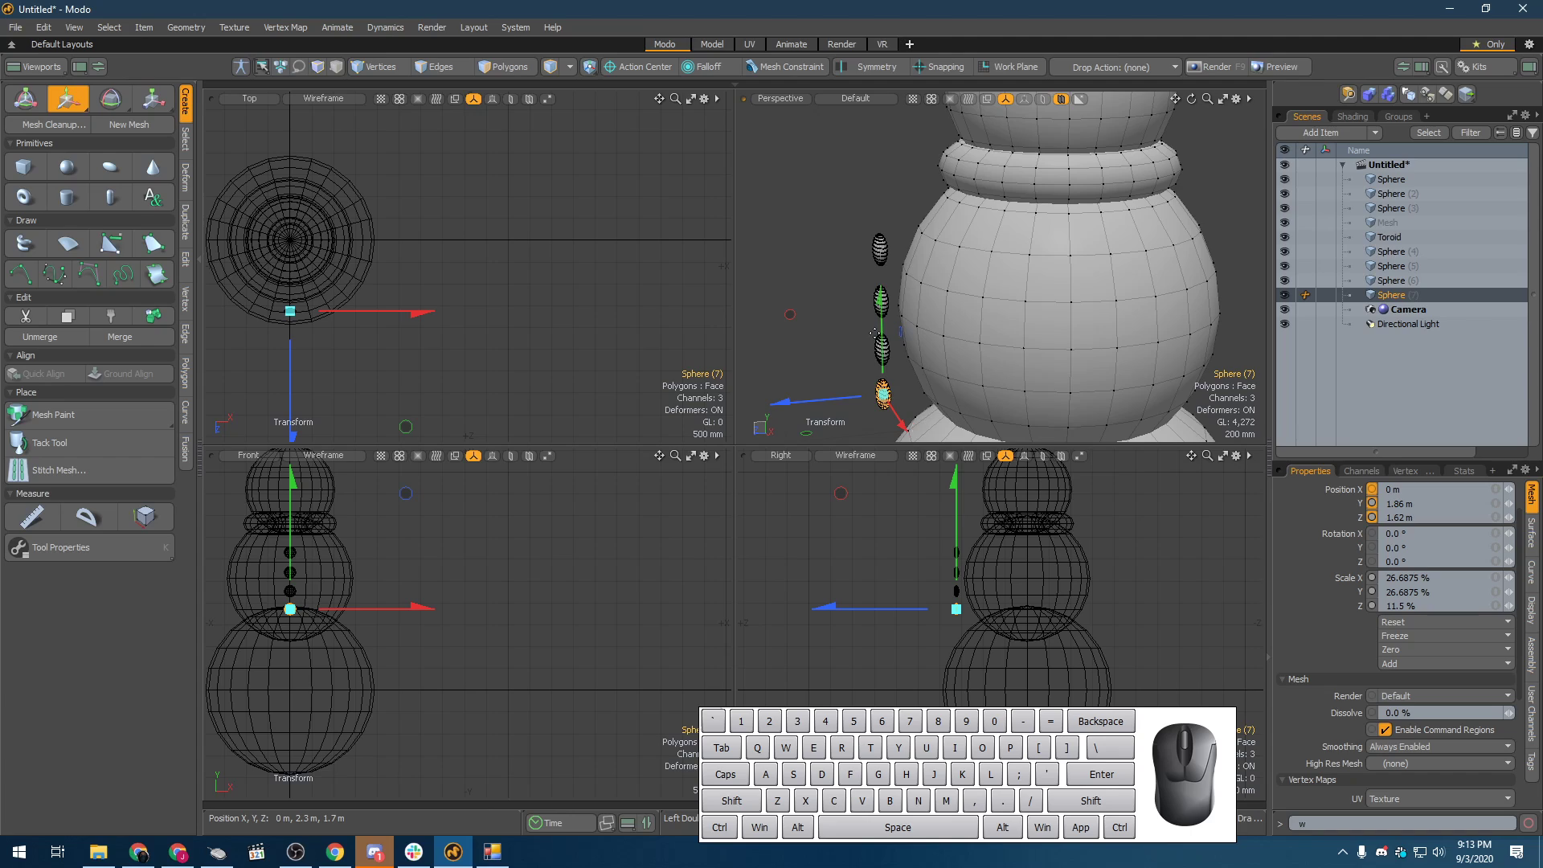
- Duplicate the lowest button and raise the copy above the others to about Y 3.6 m
key("ctrl+d")
left_click_drag(884, 331, 881, 141)
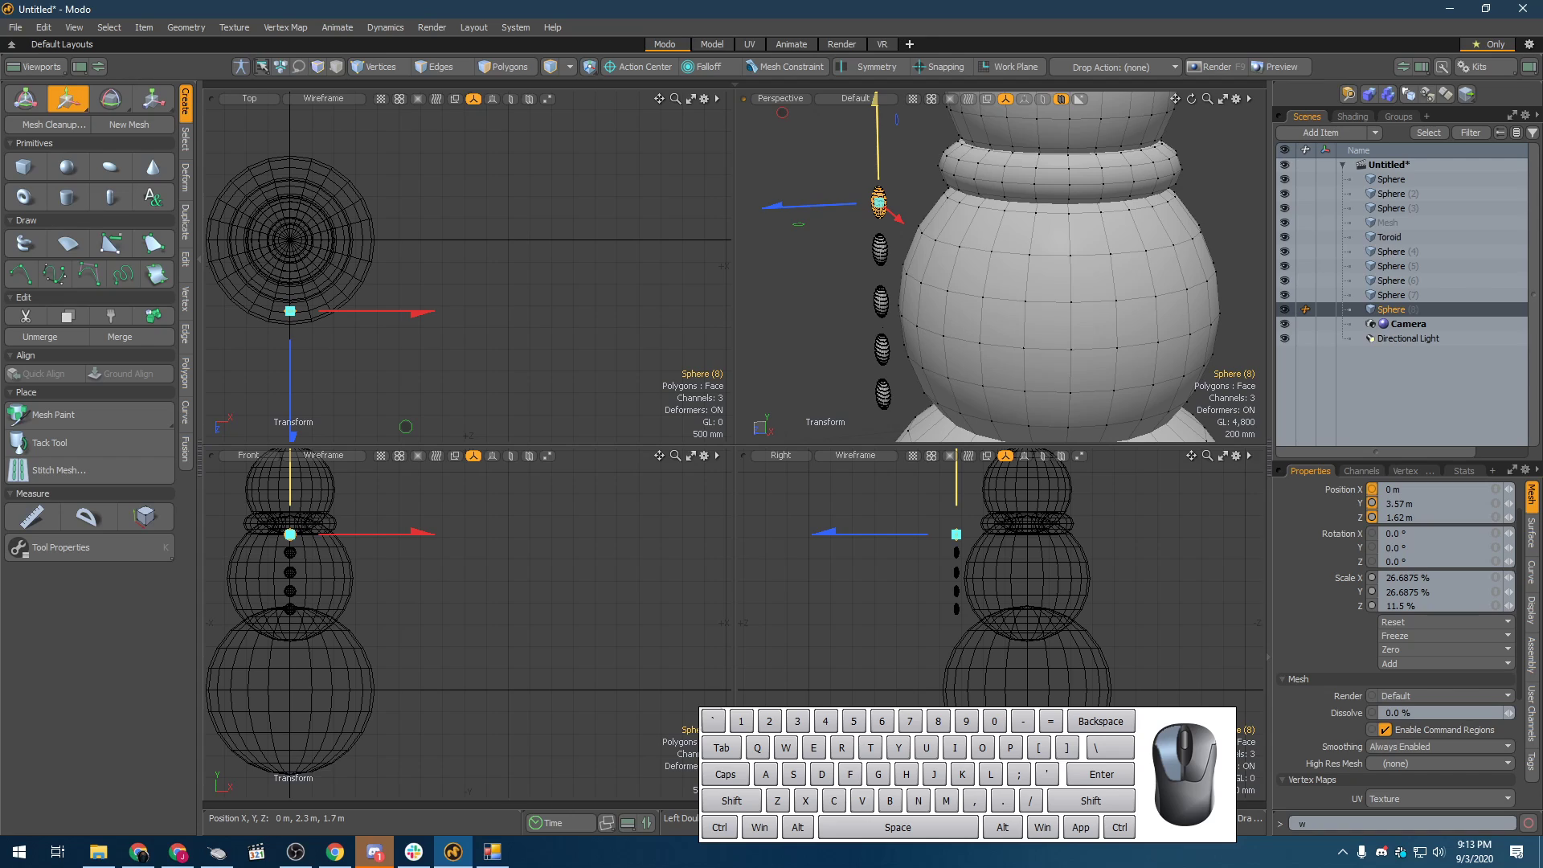
mouse_move(879, 205)
left_mouse_down()
mouse_move(883, 414)
mouse_move(879, 199)
left_mouse_up()
- Select all five button spheres and move them together toward the body to about Z 1.44 m
key("alt")
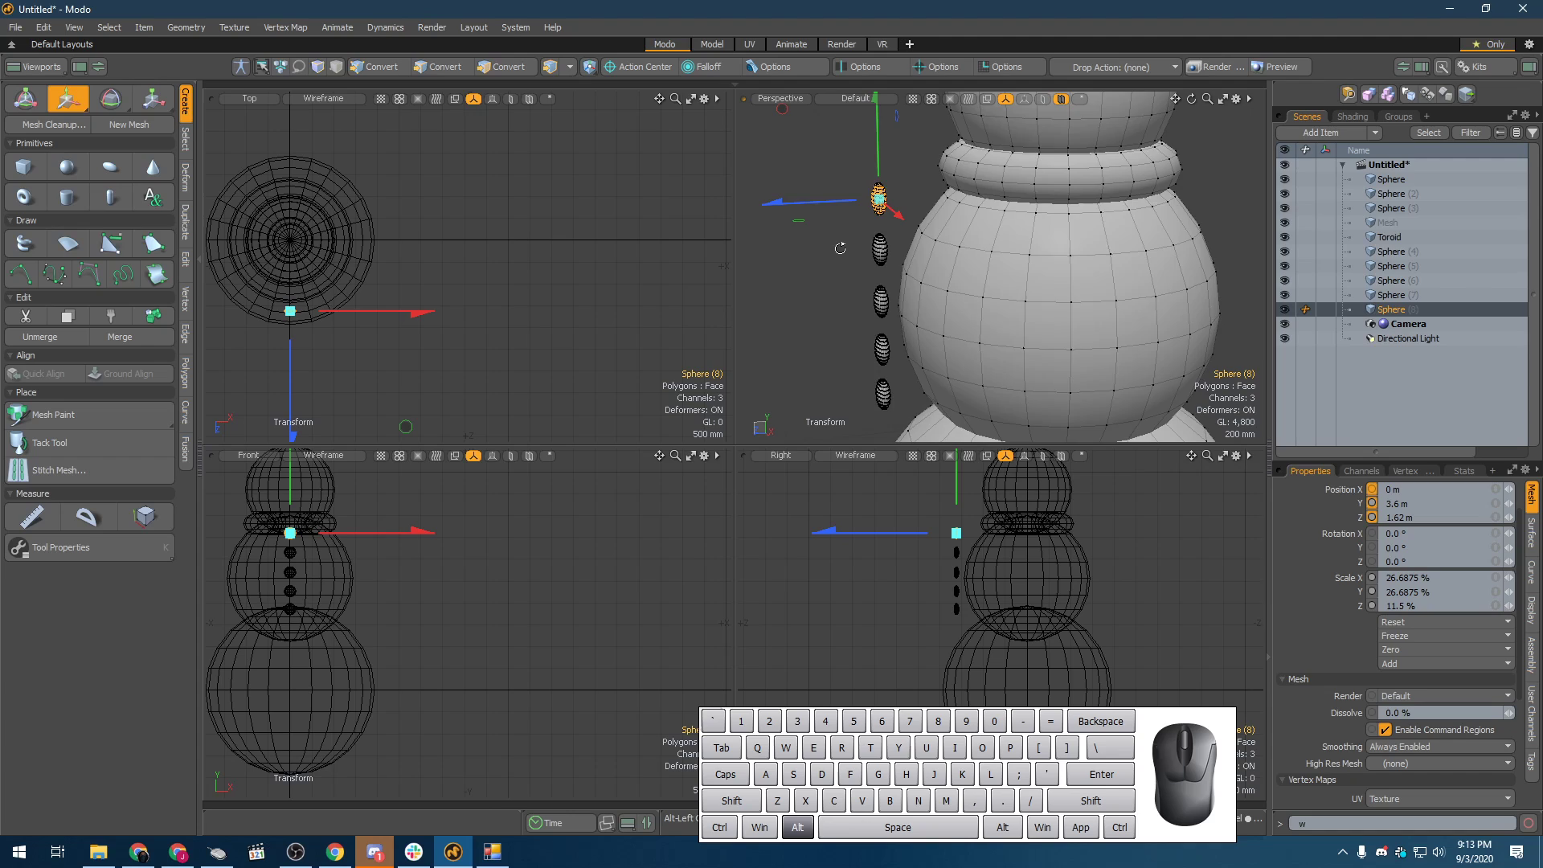
left_click_drag(839, 249, 900, 305, "alt")
left_click(885, 305)
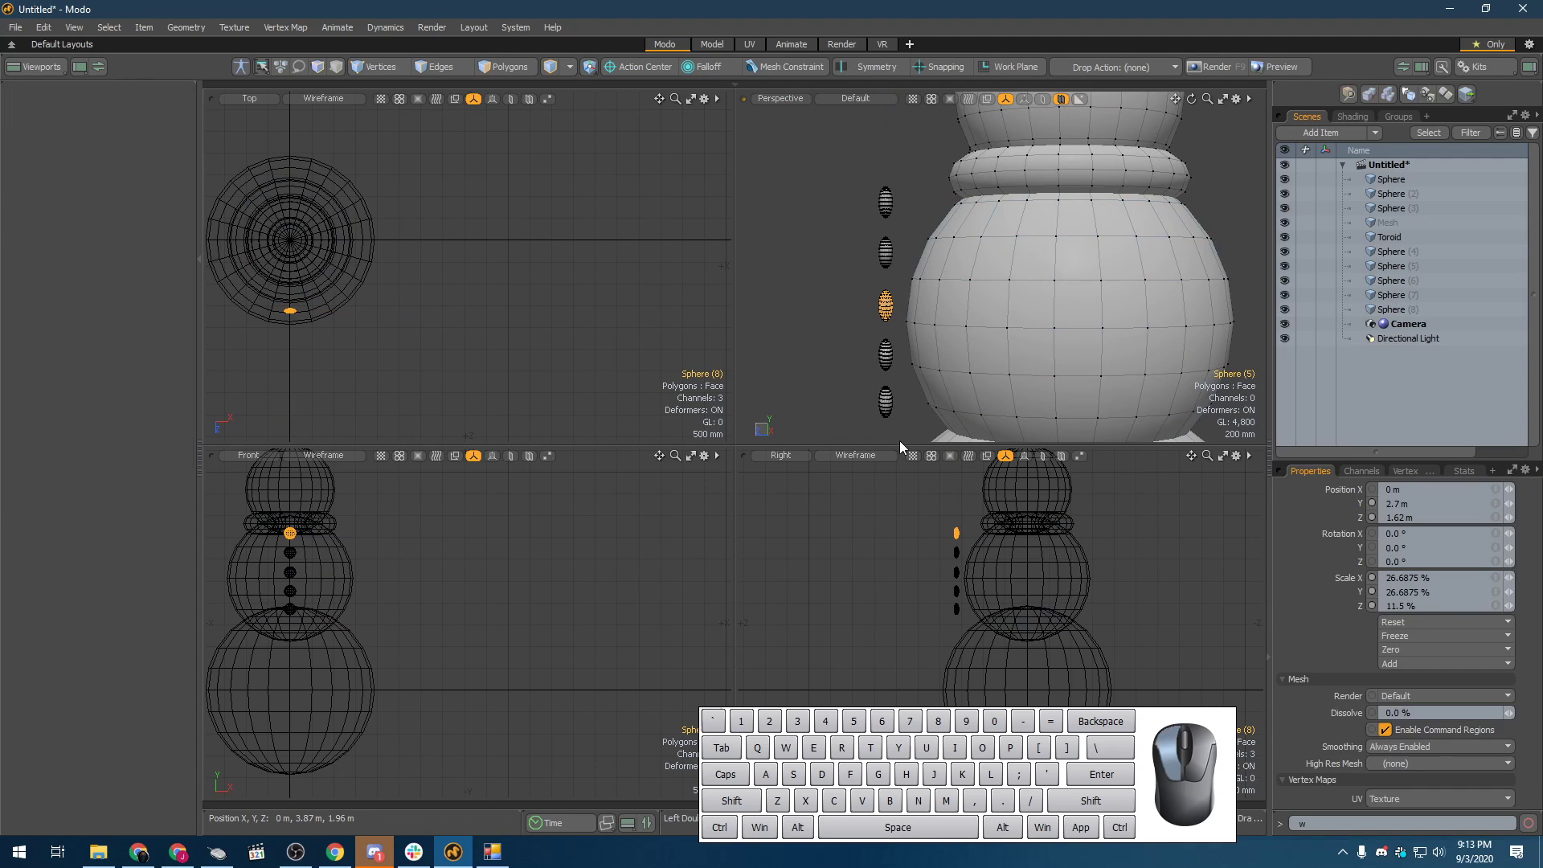
left_click(884, 402)
left_click(884, 353, "shift")
left_click(887, 306, "shift")
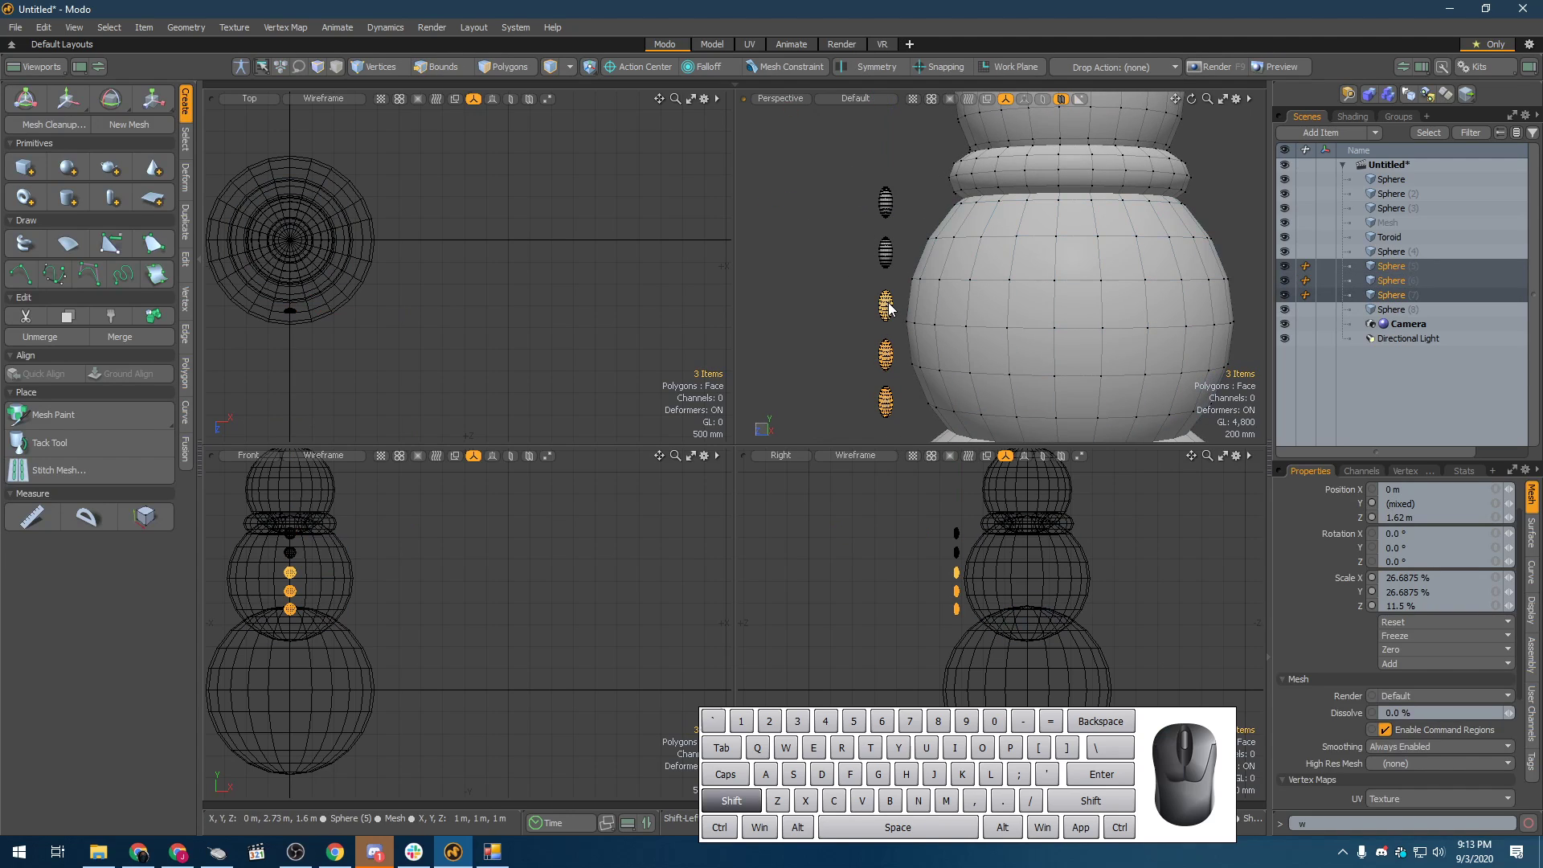
left_click(884, 251, "shift")
left_click(885, 202, "shift")
key("w")
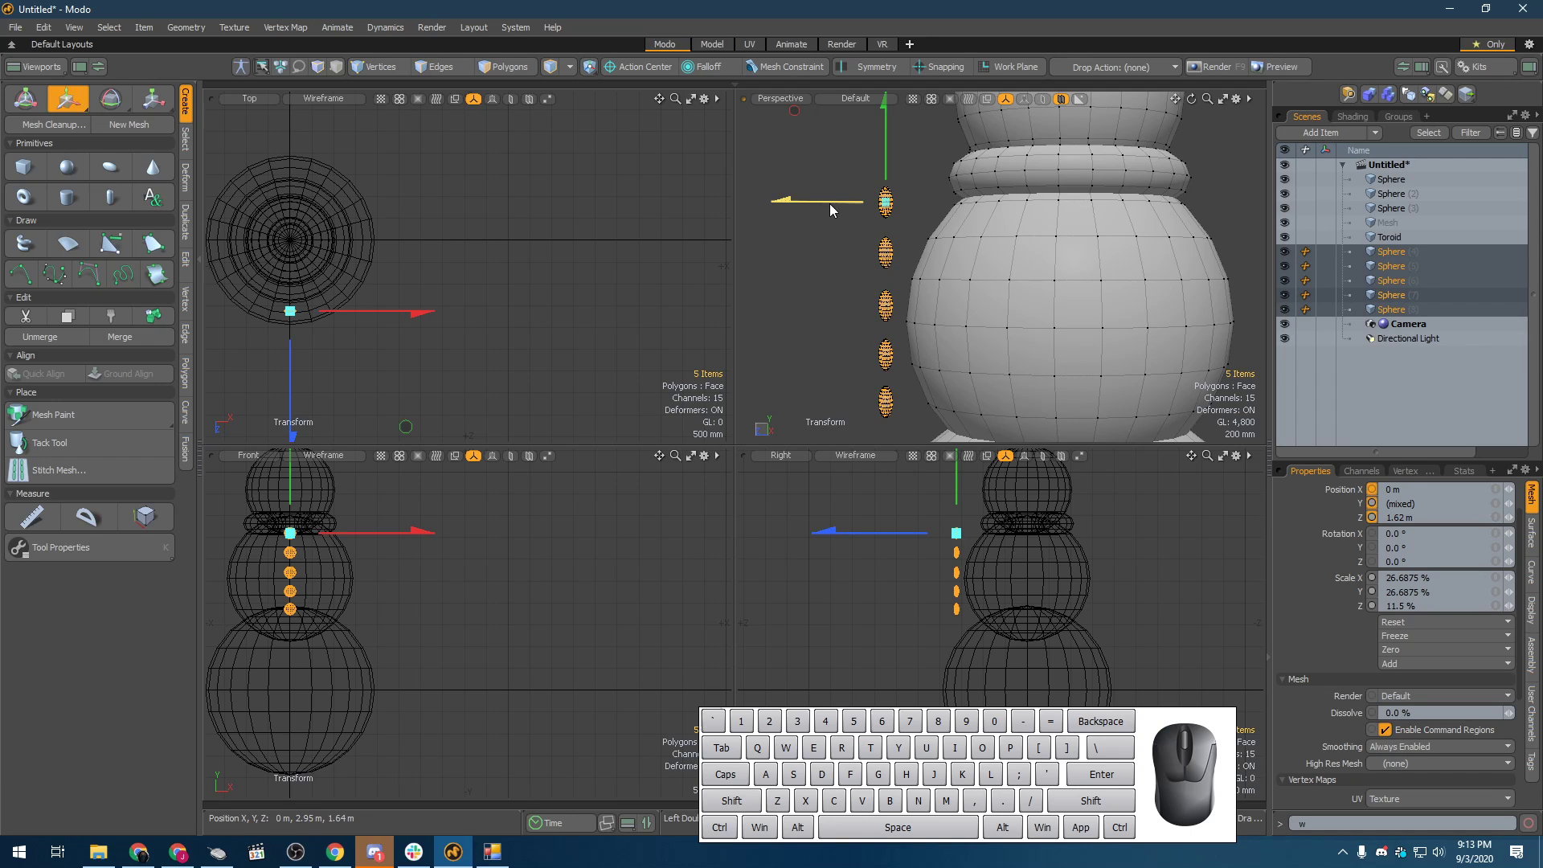
left_click_drag(830, 210, 840, 210)
key("space")
- Tilt the top, second and fourth button spheres together to about 11.6° on X and move them in to about Z 1.404 m
left_click(906, 255)
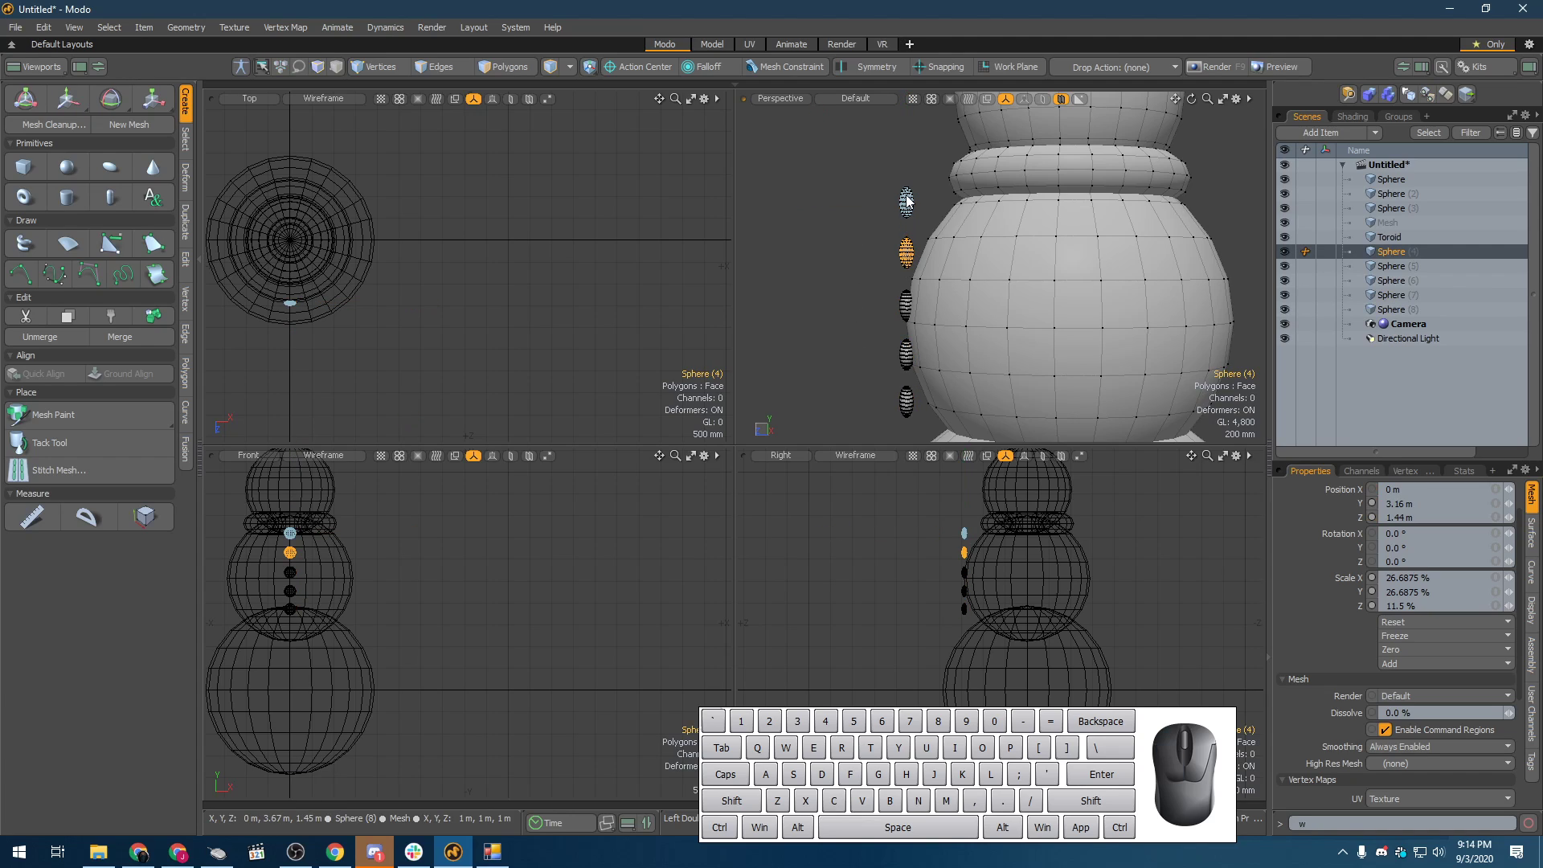
left_click(907, 204, "shift")
left_click(906, 370, "shift")
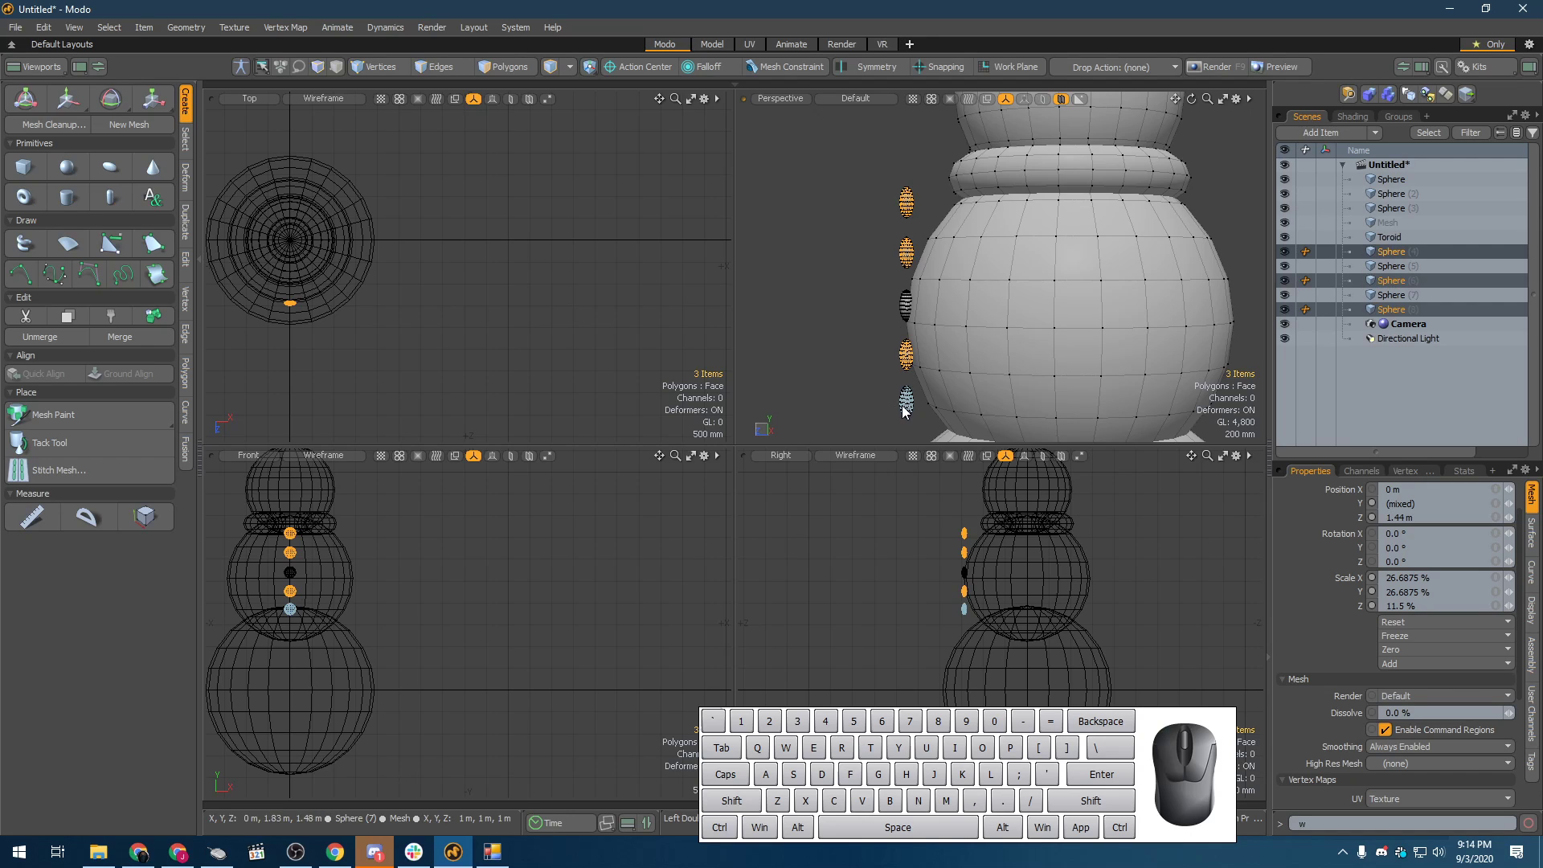
scroll(906, 374, "up", 2)
key("e")
scroll(906, 374, "up", 2)
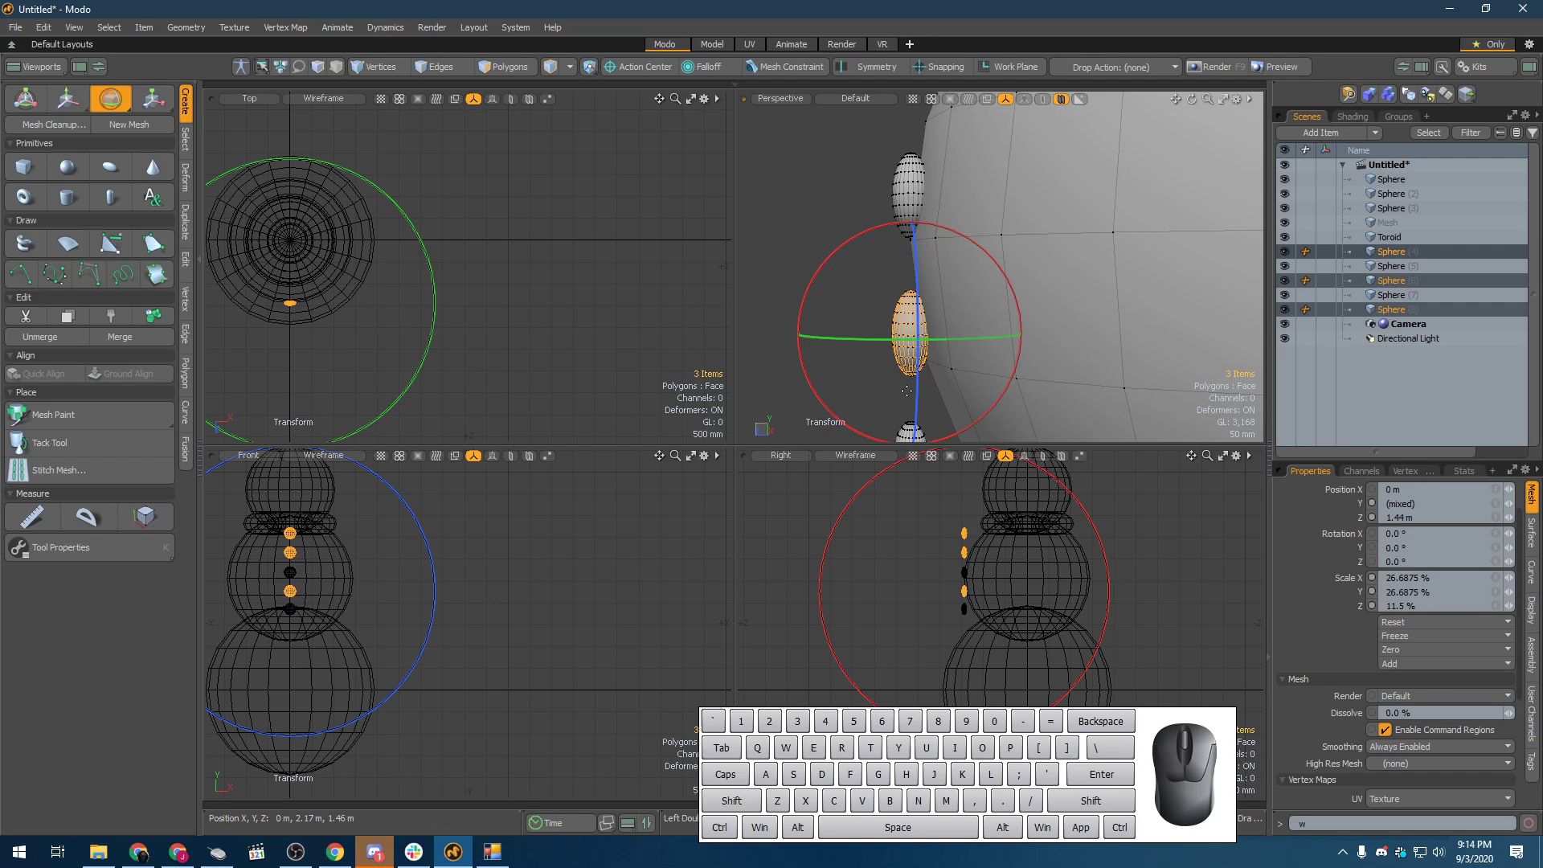
left_click_drag(985, 419, 948, 378)
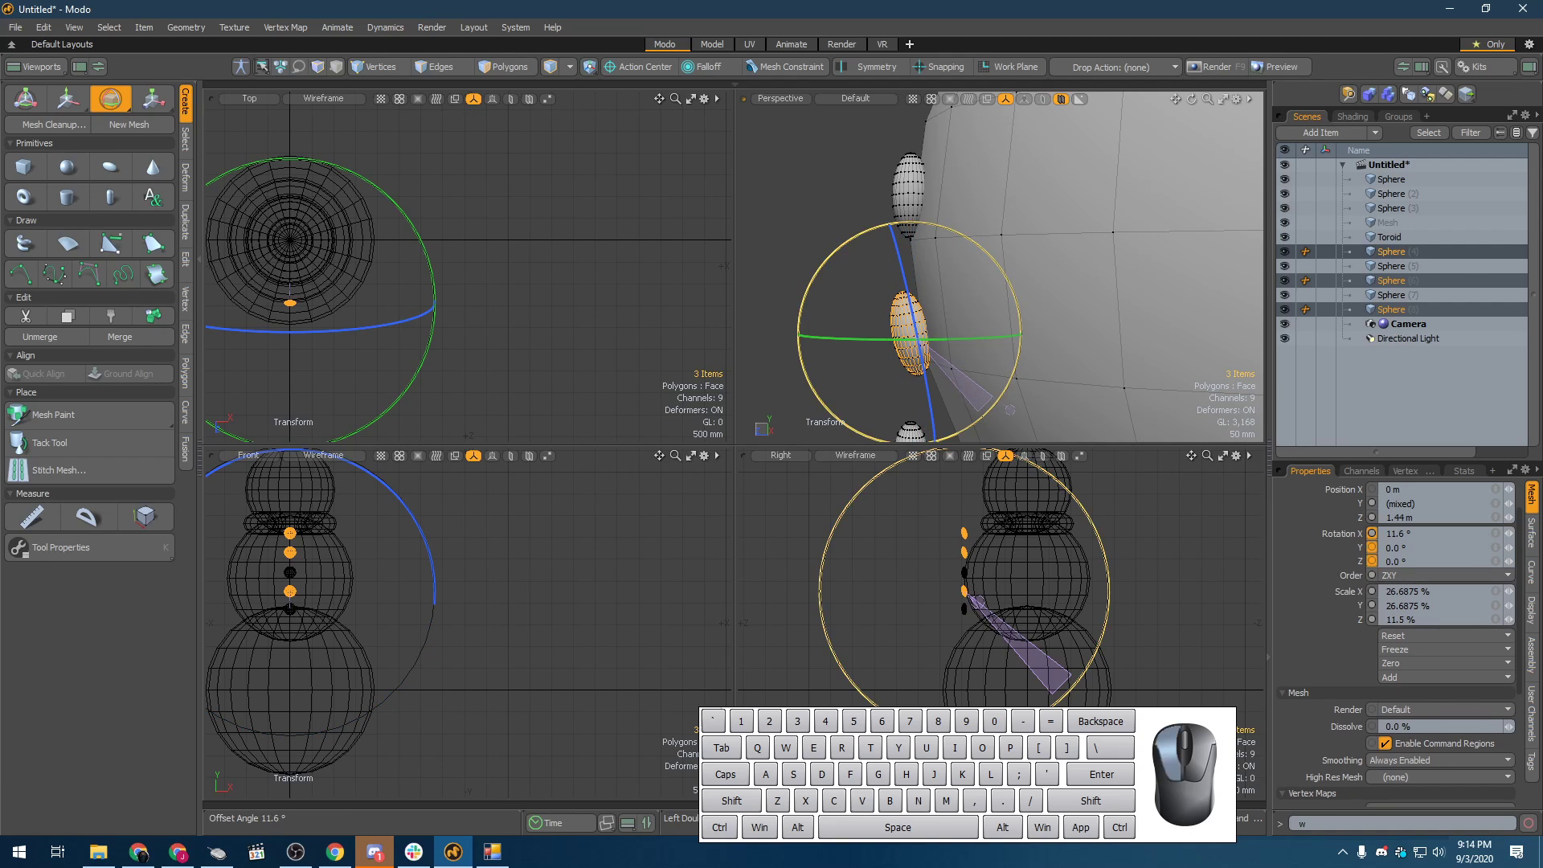
key("w")
left_click_drag(852, 343, 863, 342)
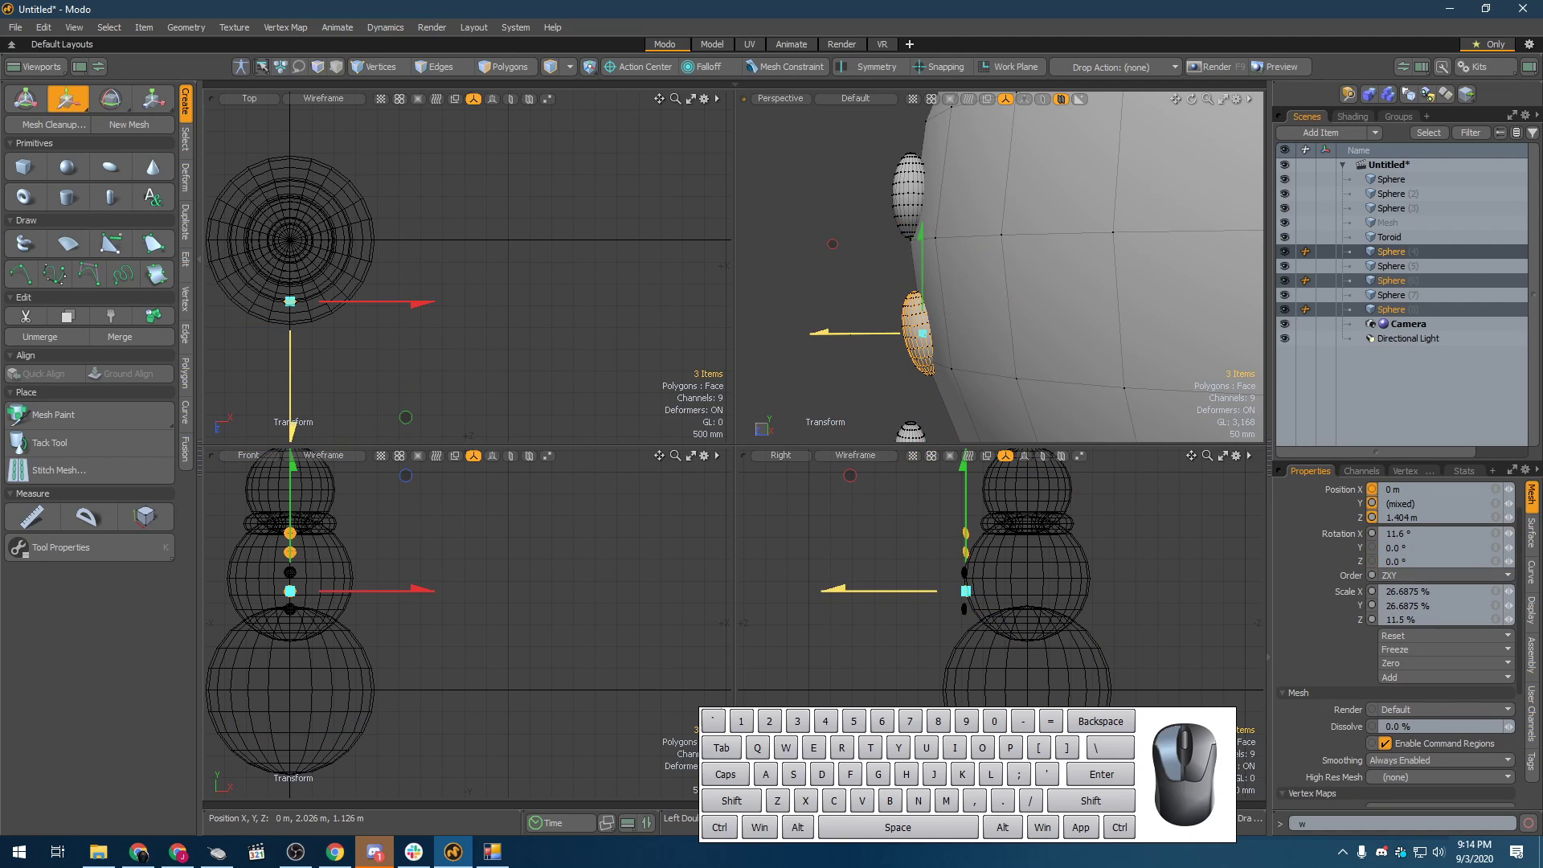
key("space")
- Tilt the lowest button sphere to about 24.5° on X and move it against the middle ball at about Z 1.27 m
left_click_drag(922, 422, 930, 255, "alt+shift")
left_click(877, 328)
key("e")
key("w")
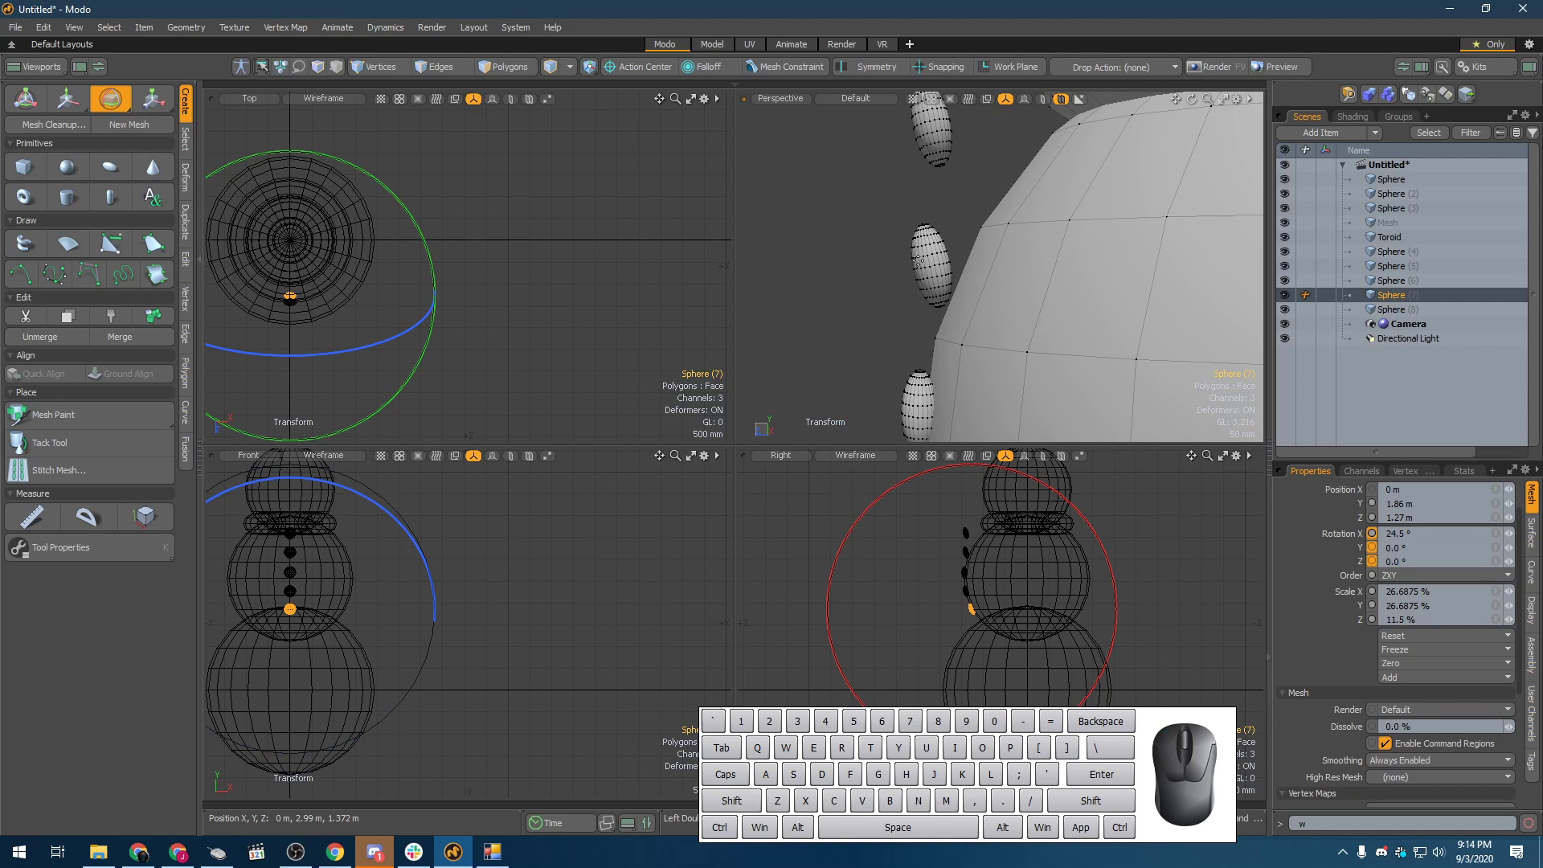
key("space")
- Tilt the second button from the top to about -13.9° on X and move it in to about Z 1.32 m
left_click(929, 255)
key("e")
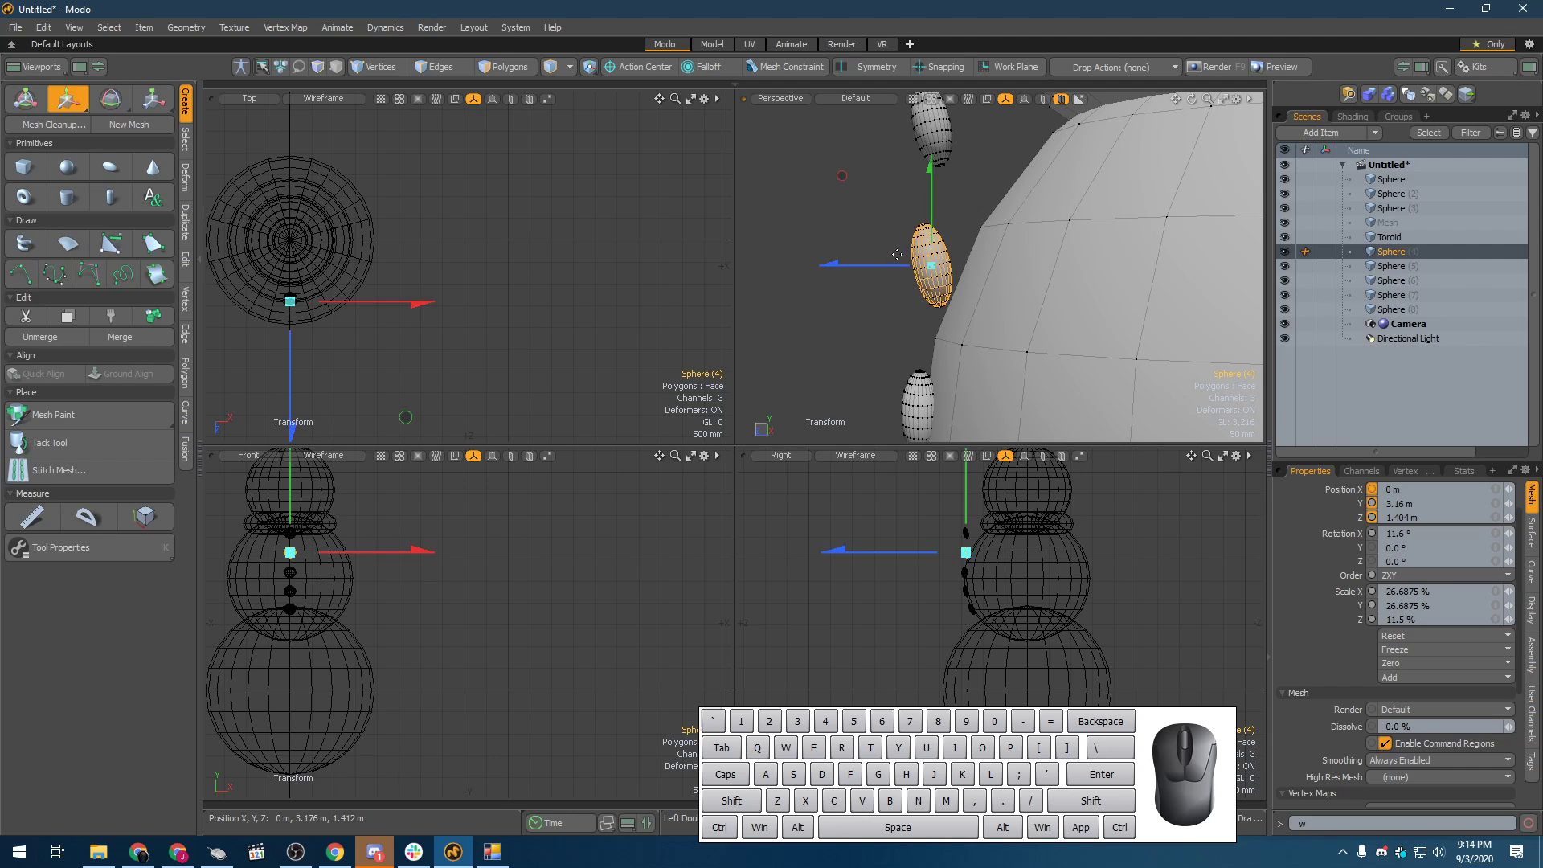
left_click_drag(826, 235, 894, 266)
key("w")
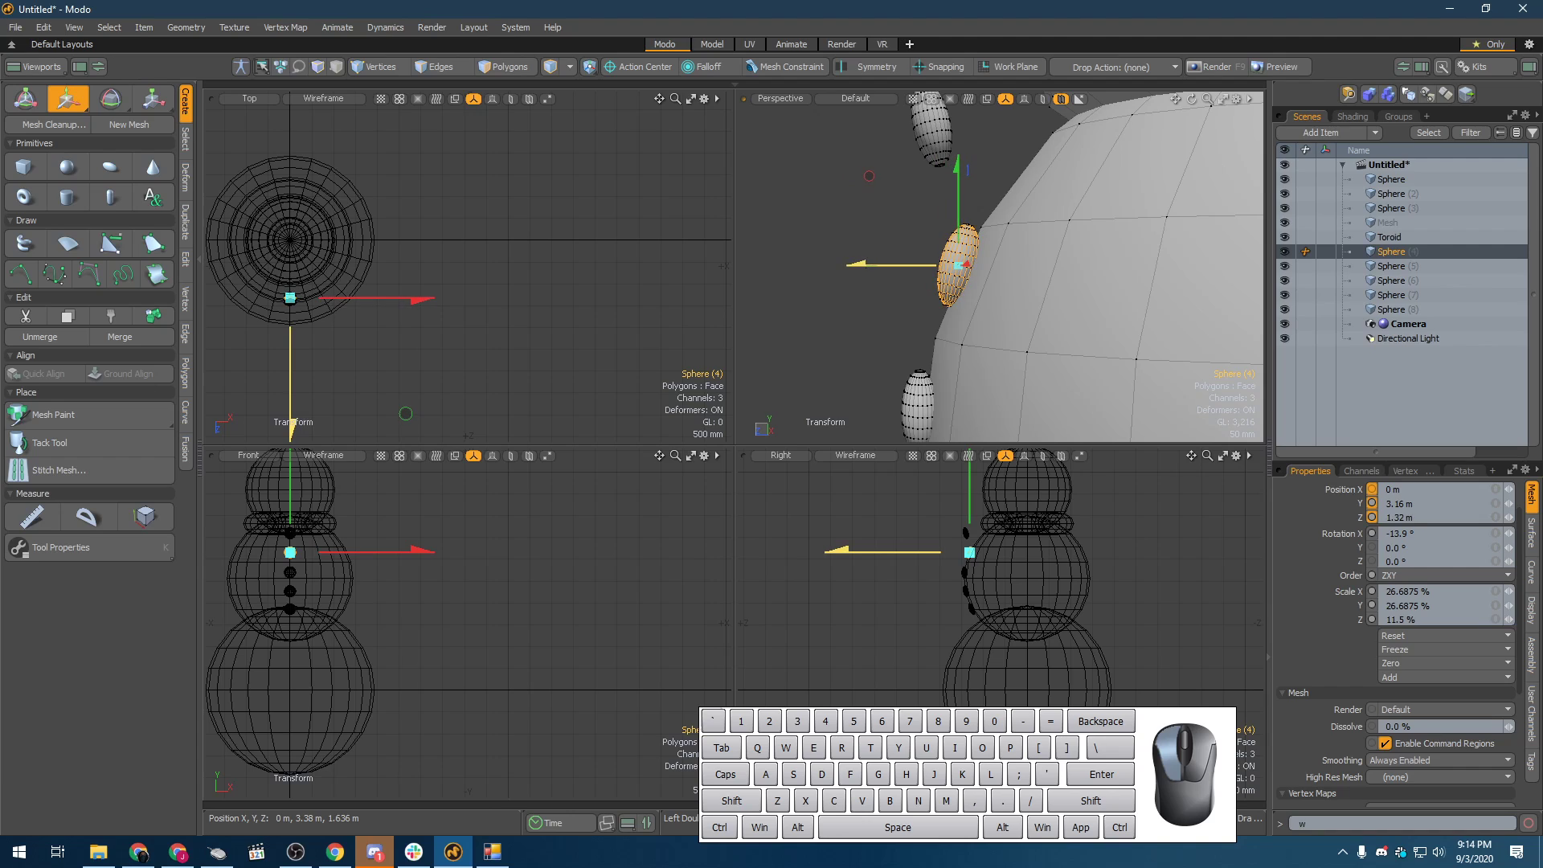
- Rotate the top button to about -32.8° on X and seat it below the collar at about Y 3.48 m, Z 1.086 m
left_click_drag(947, 207, 876, 386, "alt+shift")
left_click(864, 305)
key("e")
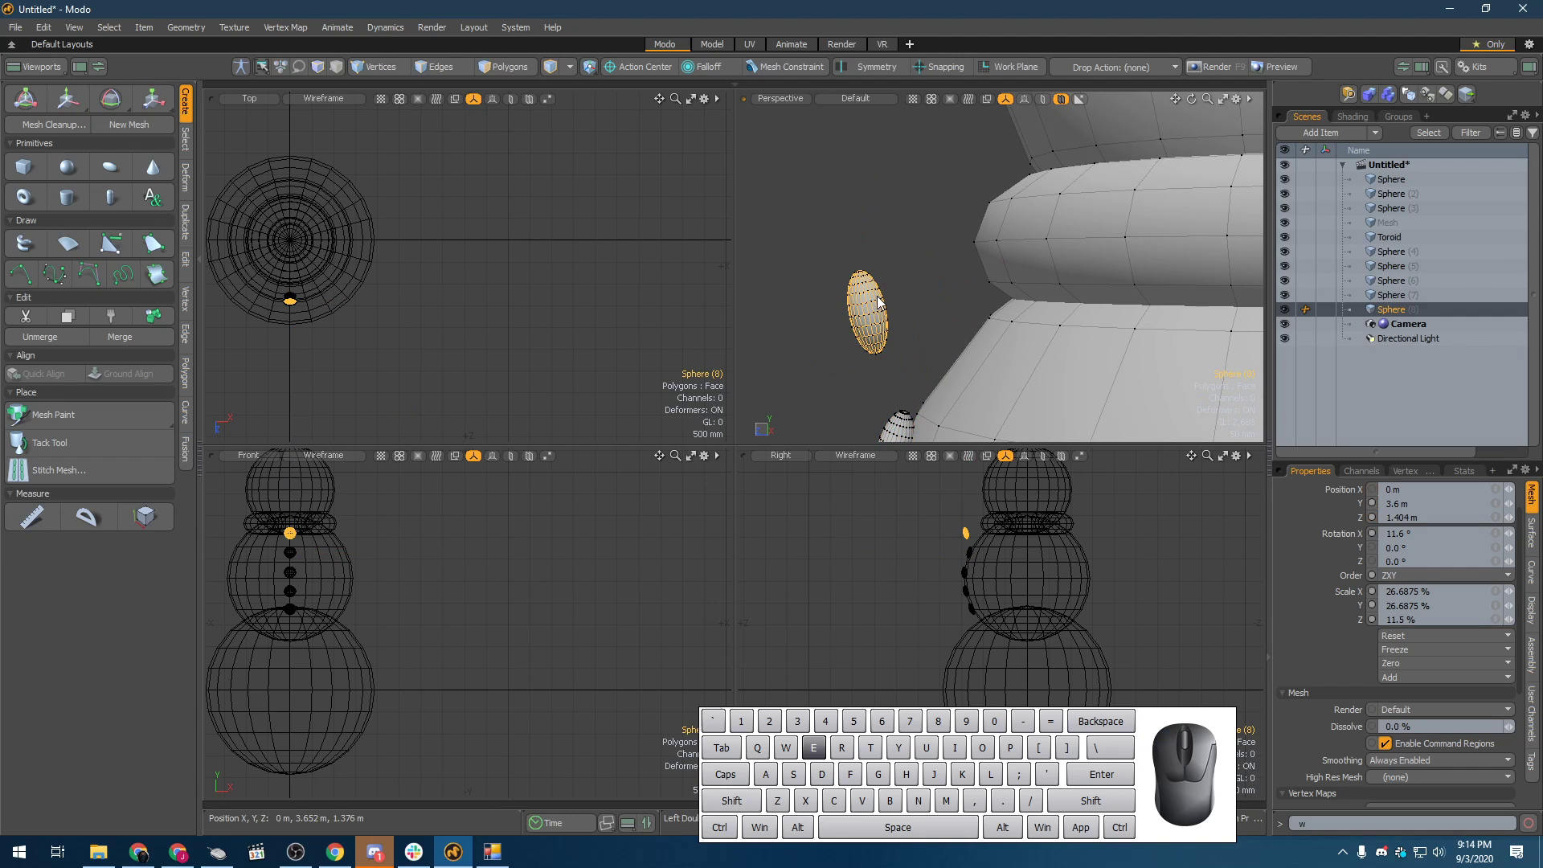
key("w")
left_click_drag(872, 241, 853, 410)
key("e")
key("w")
key("q")
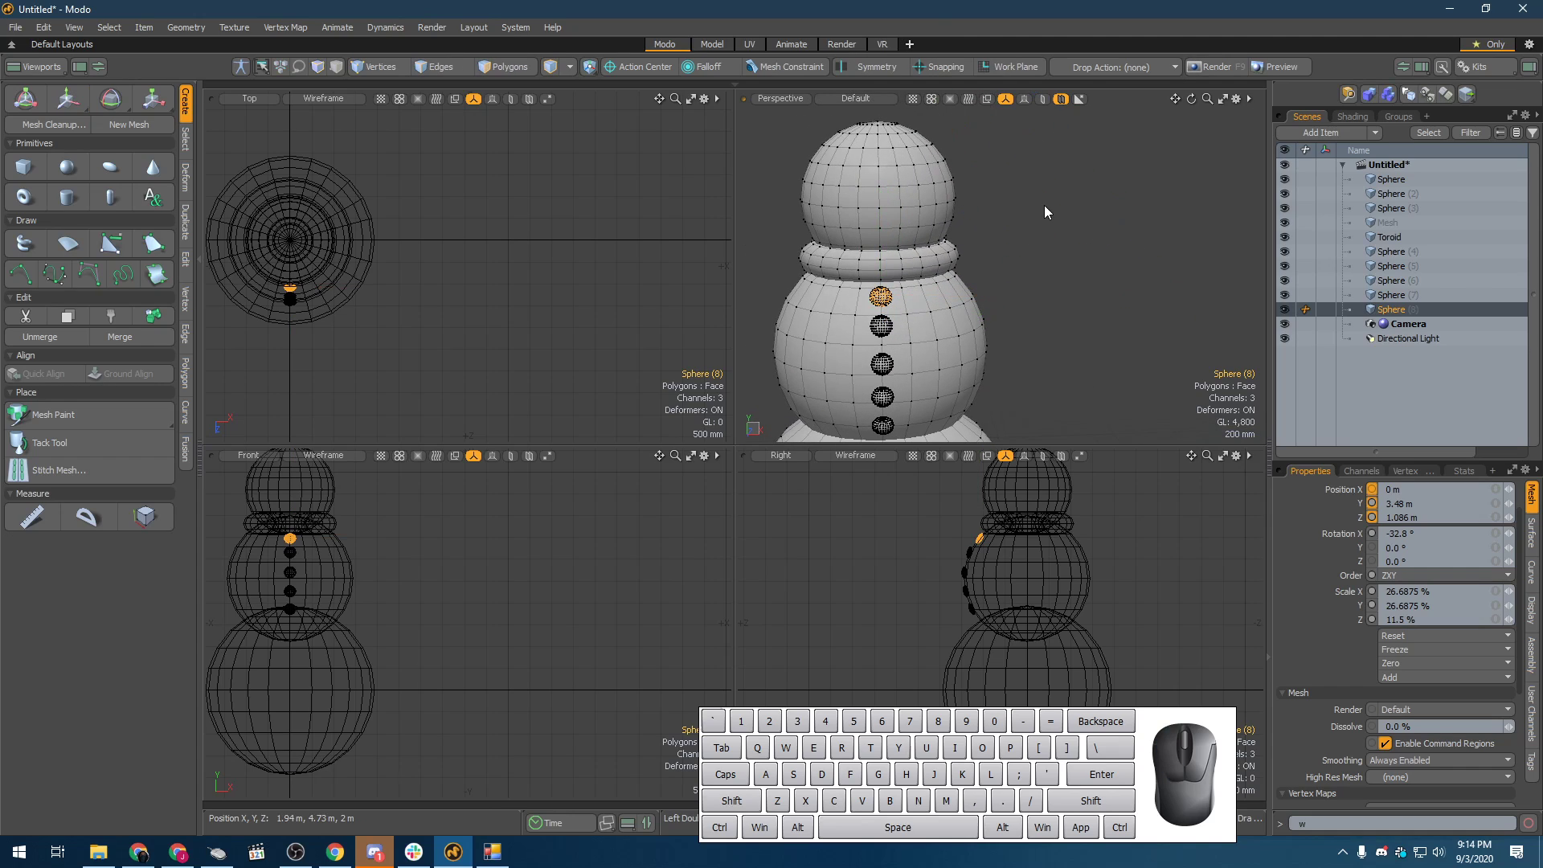
- Duplicate the middle button sphere and place the copy as an eye at about X -370 mm, Y 4.85 m
left_click(1044, 205)
left_click_drag(883, 336, 951, 395, "alt+shift")
left_click(953, 394)
left_click(951, 408)
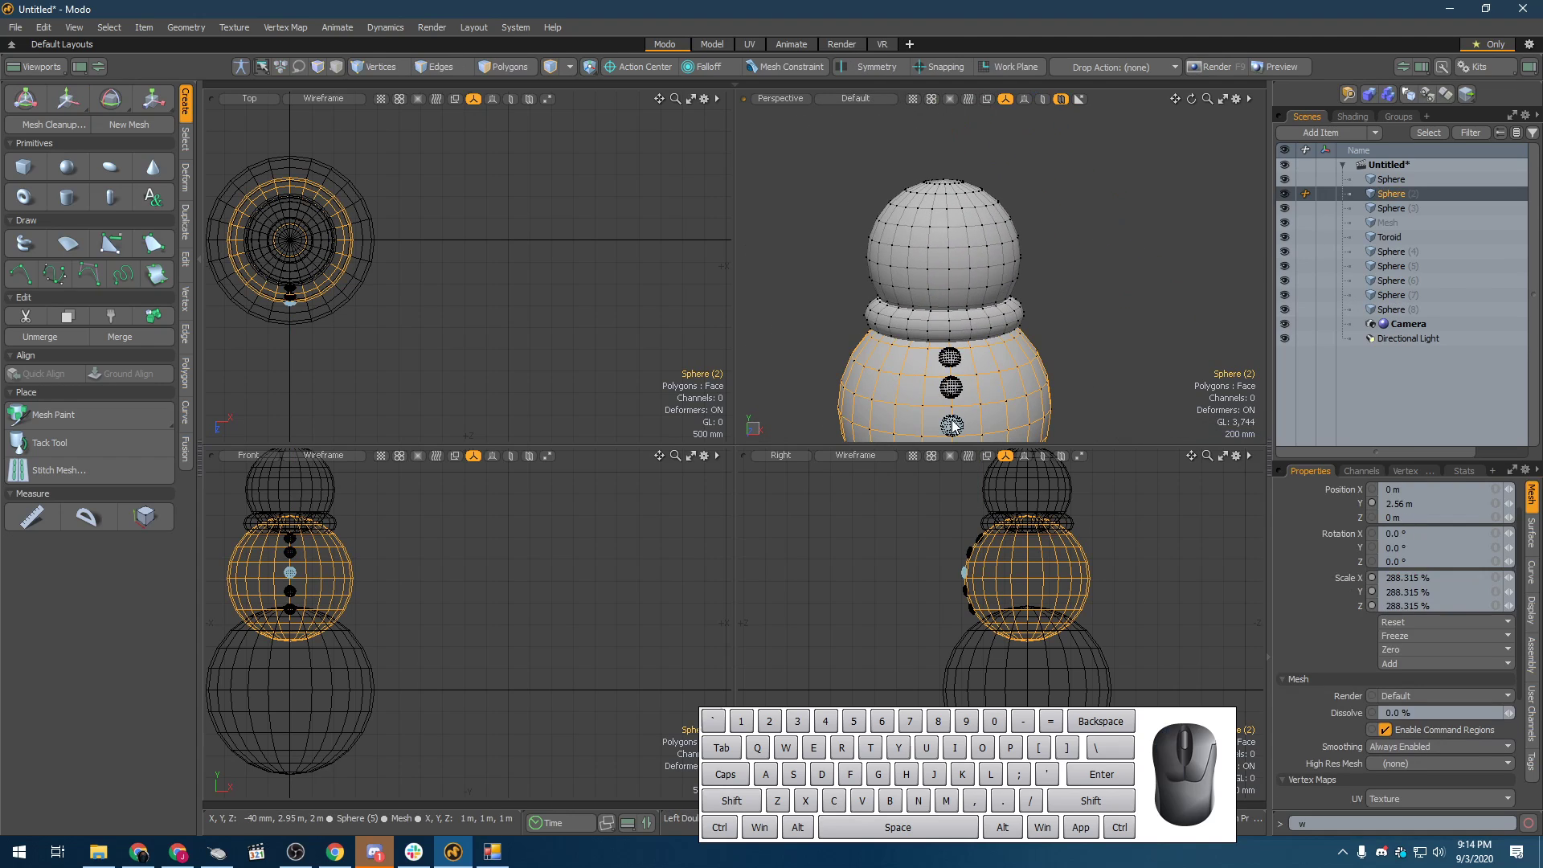
left_click(951, 425)
left_click_drag(1024, 361, 1040, 282, "alt+shift")
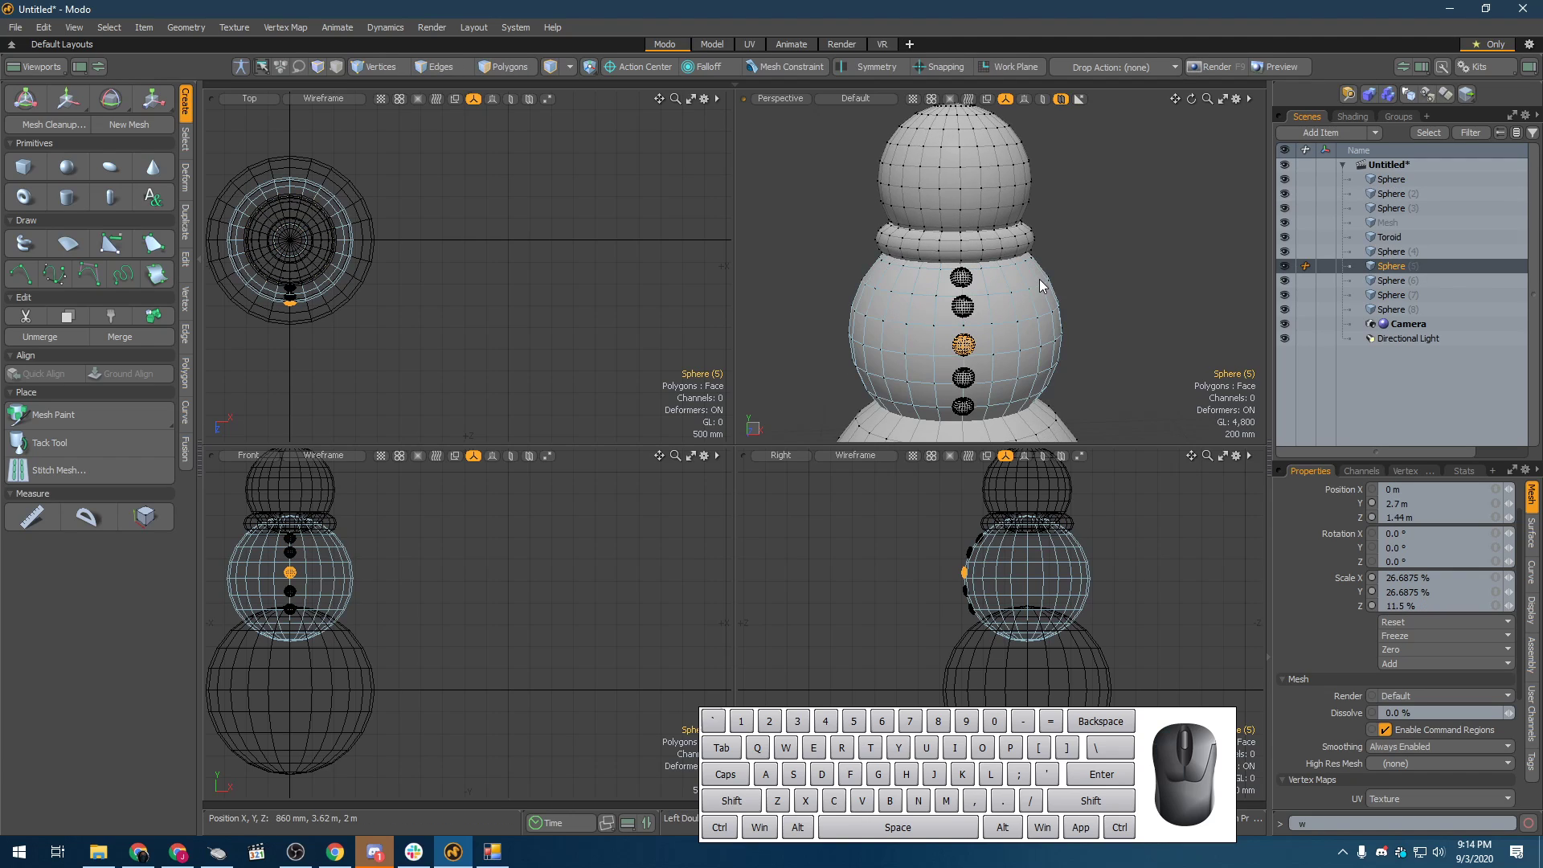
key("ctrl+d")
key("w")
left_click_drag(962, 345, 1017, 181)
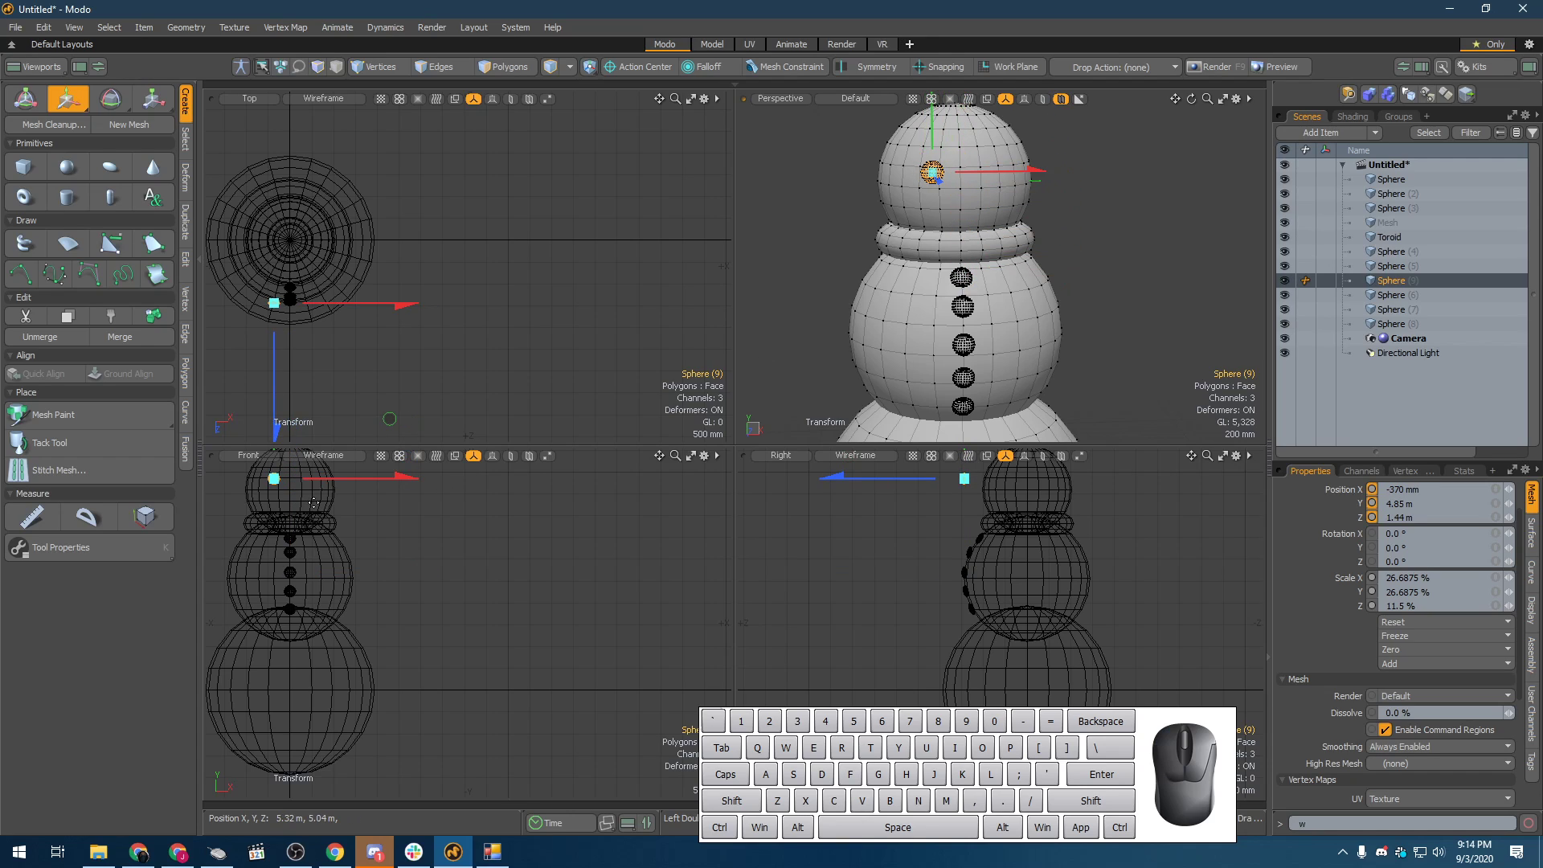
- Move the eye sphere back along Z to about 1 m, close to the head
left_click_drag(313, 504, 384, 607, "alt+shift")
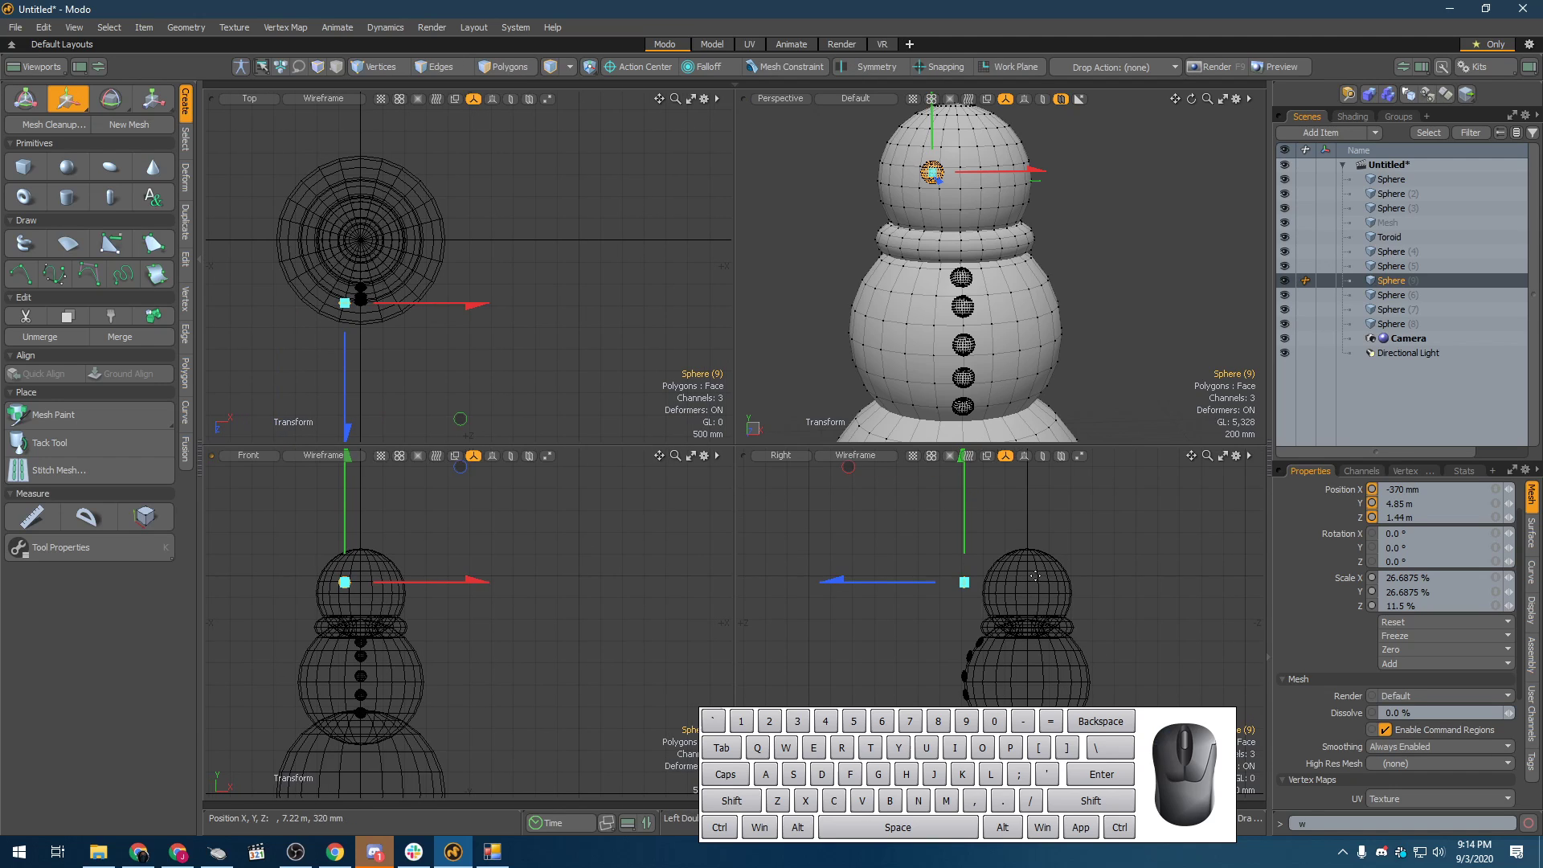
key("shift+a")
scroll(1035, 575, "down", 3)
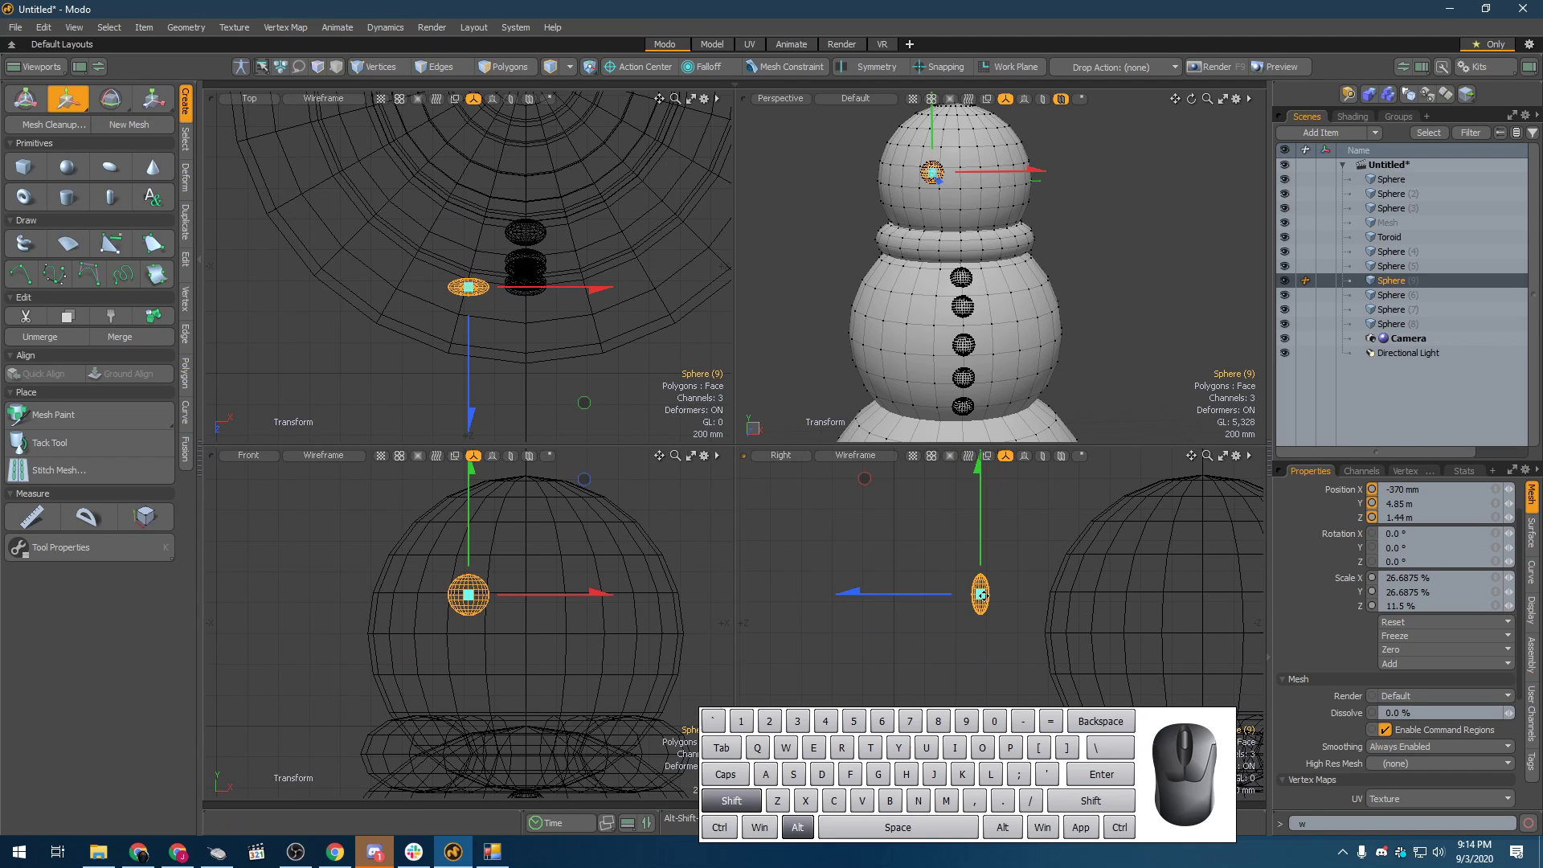
left_click_drag(948, 599, 811, 559, "alt+shift")
key("w")
left_click_drag(988, 205, 980, 281, "alt")
left_click_drag(972, 166, 1012, 308, "alt+shift")
scroll(1013, 308, "up", 4)
left_click_drag(895, 303, 1125, 309, "alt")
- Rotate the eye to about -10.5° on Y and seat it on the head at about Y 4.795 m, Z 920 mm
key("e")
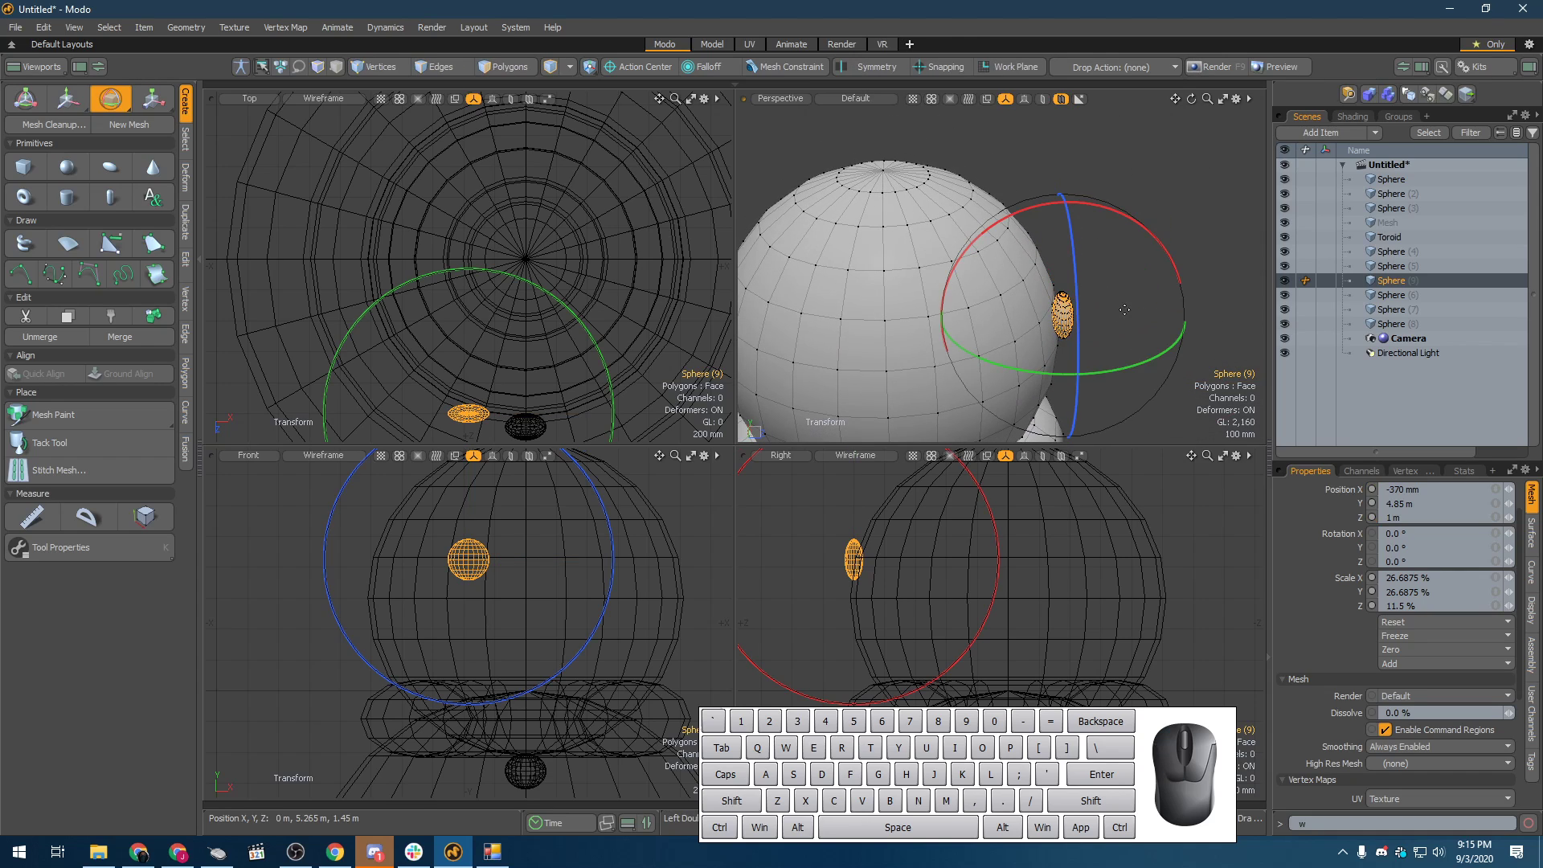
left_click_drag(1123, 371, 1109, 372)
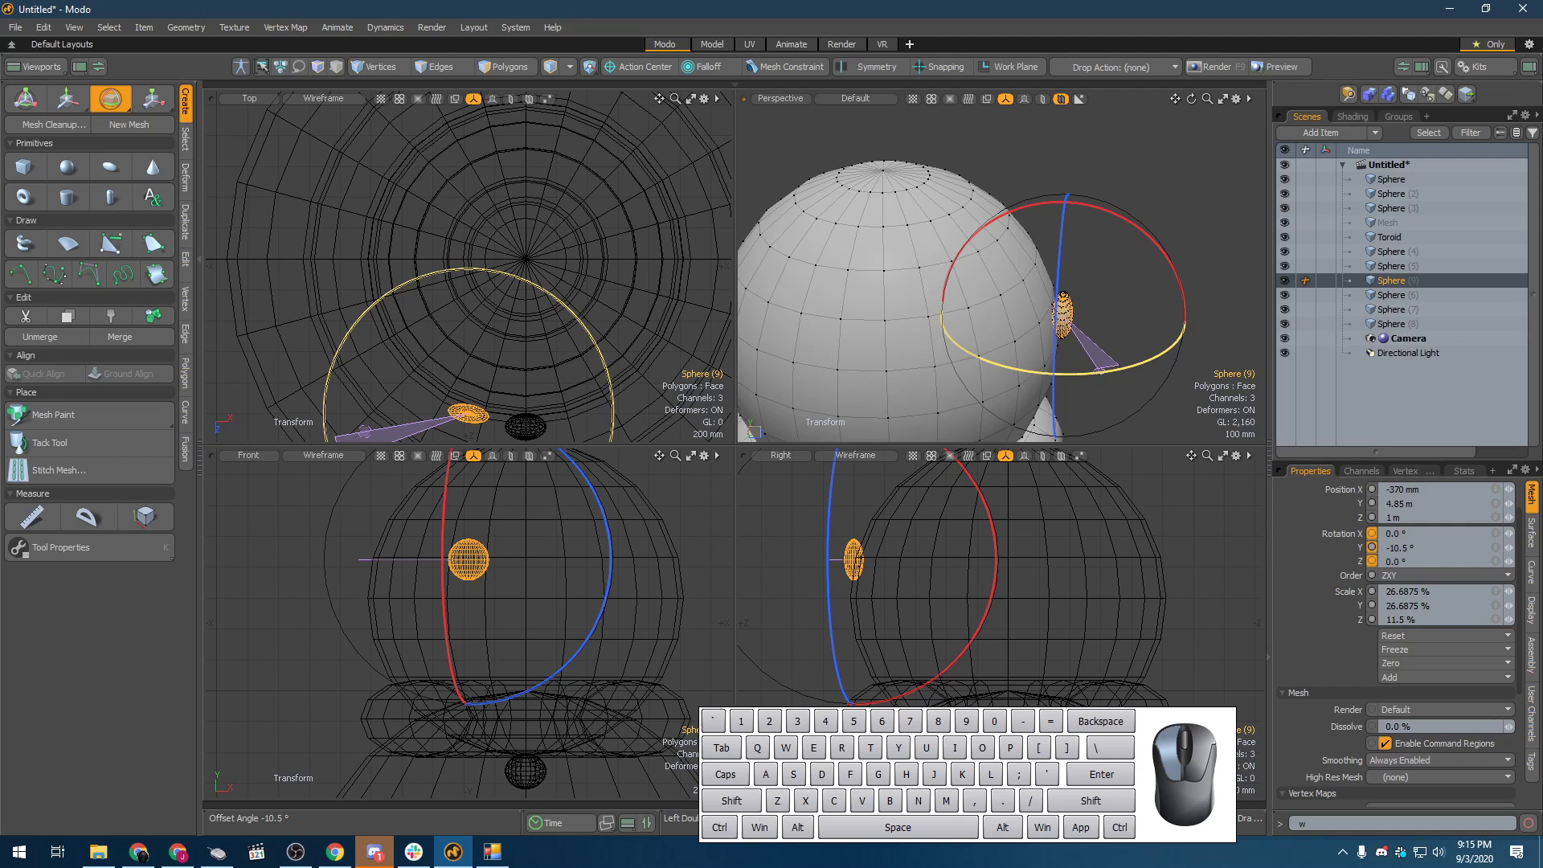
left_click_drag(1109, 371, 1109, 371)
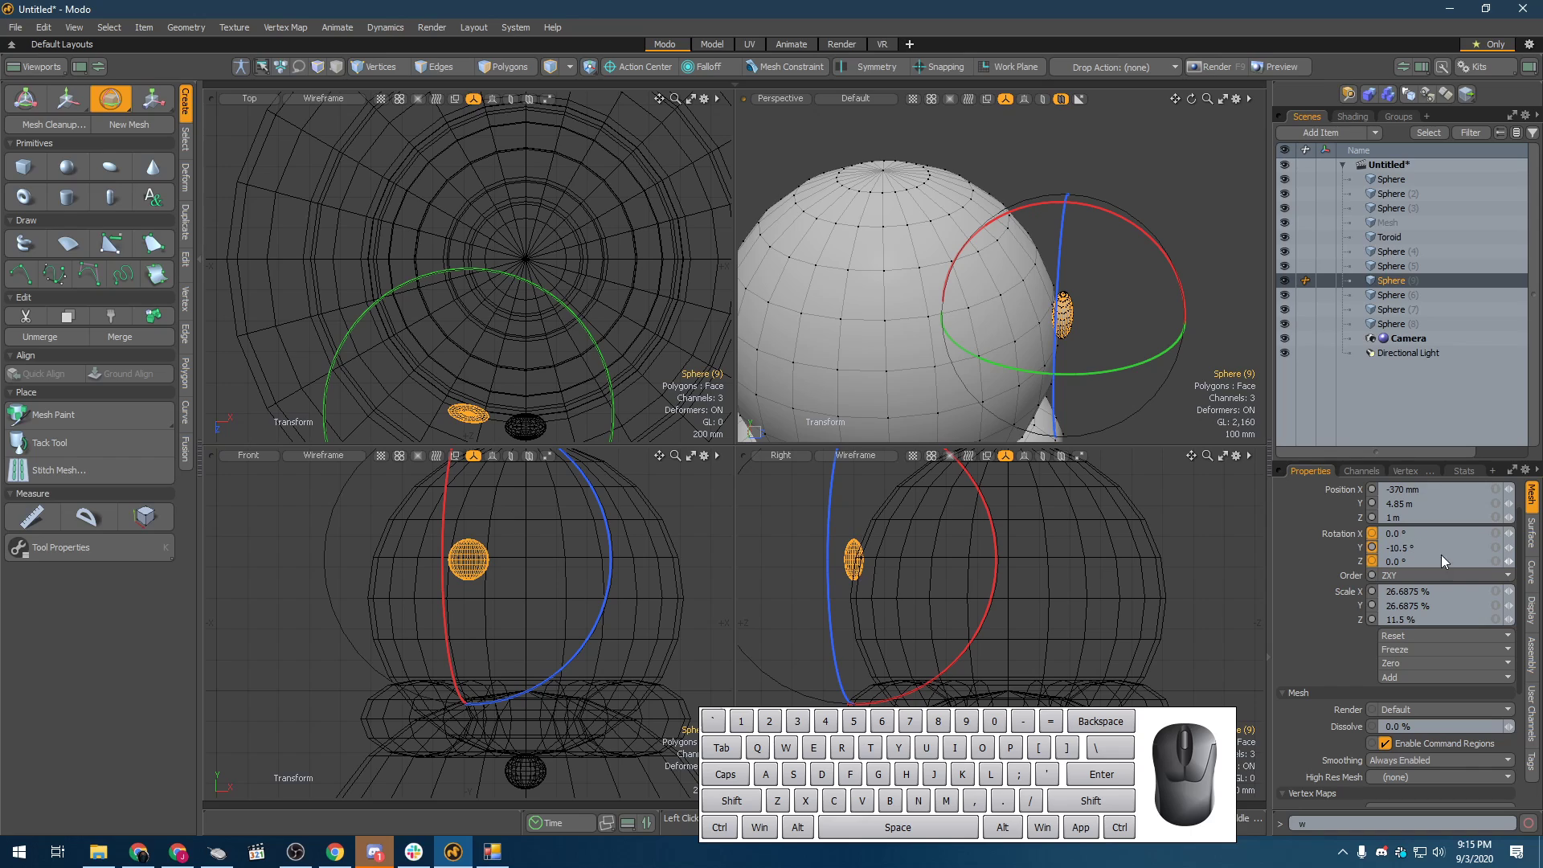
key("w")
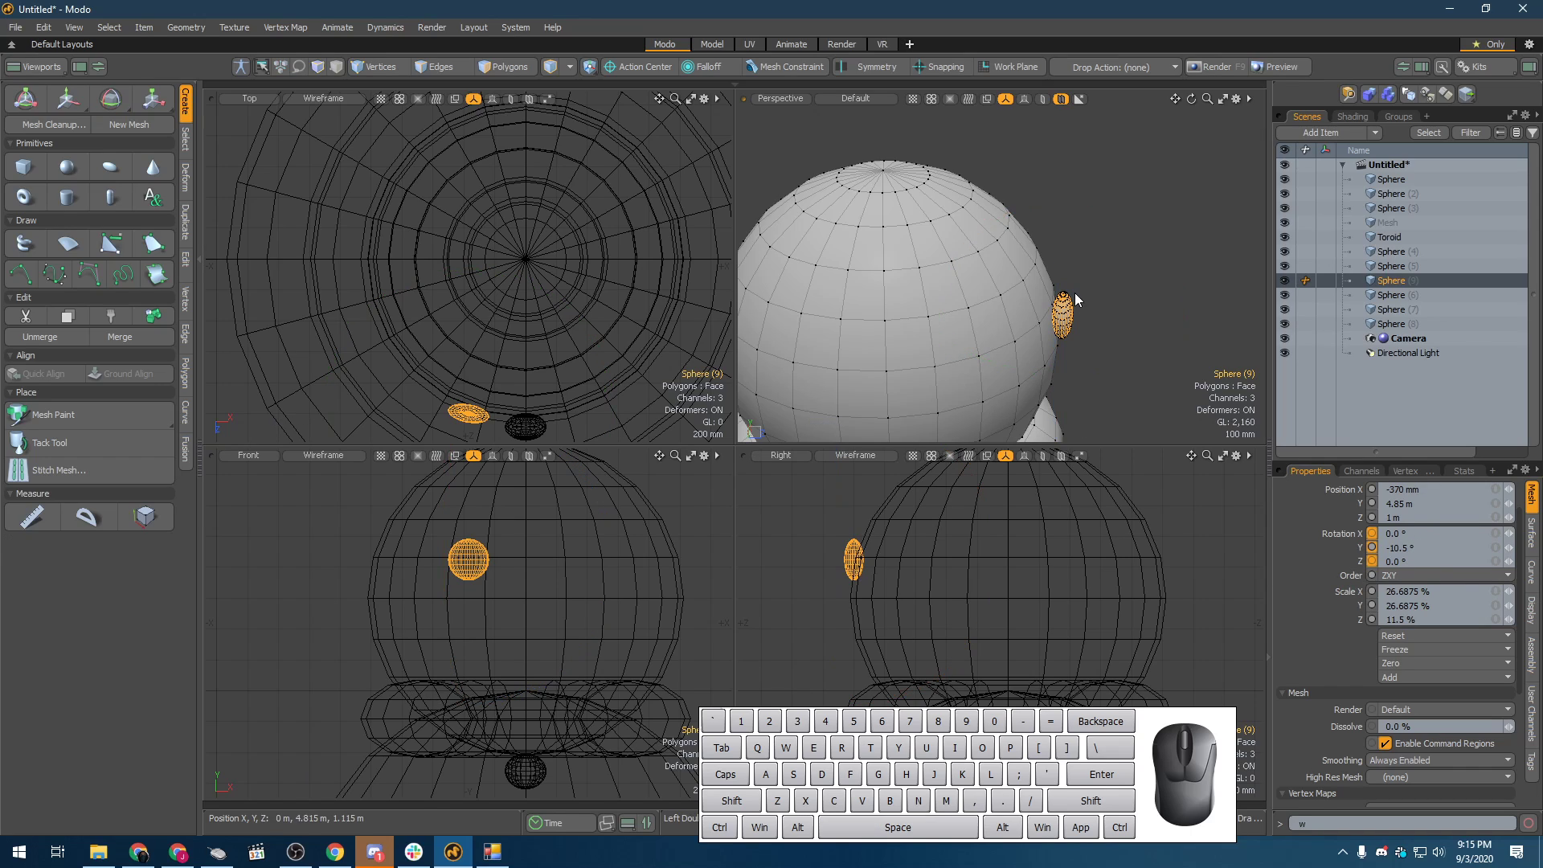
left_click_drag(1115, 320, 1102, 318)
key("e")
key("w")
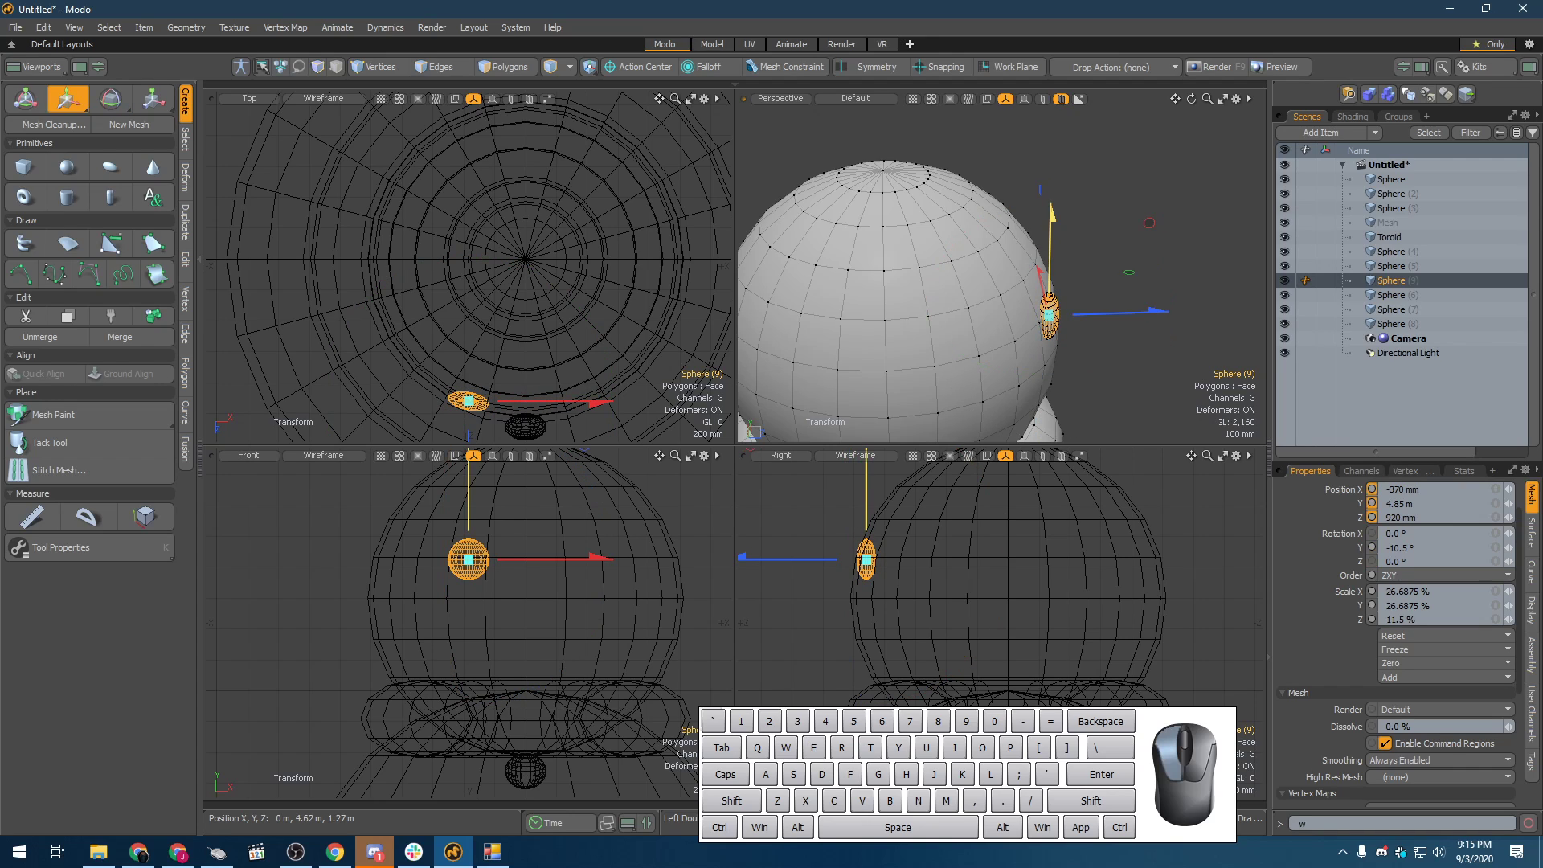
left_click_drag(1051, 262, 1051, 270)
key("space")
- Duplicate the eye and mirror the copy by setting its Y rotation to 10.5° and its X position to 370 mm
left_click_drag(1107, 351, 1133, 434, "alt")
left_click(916, 312)
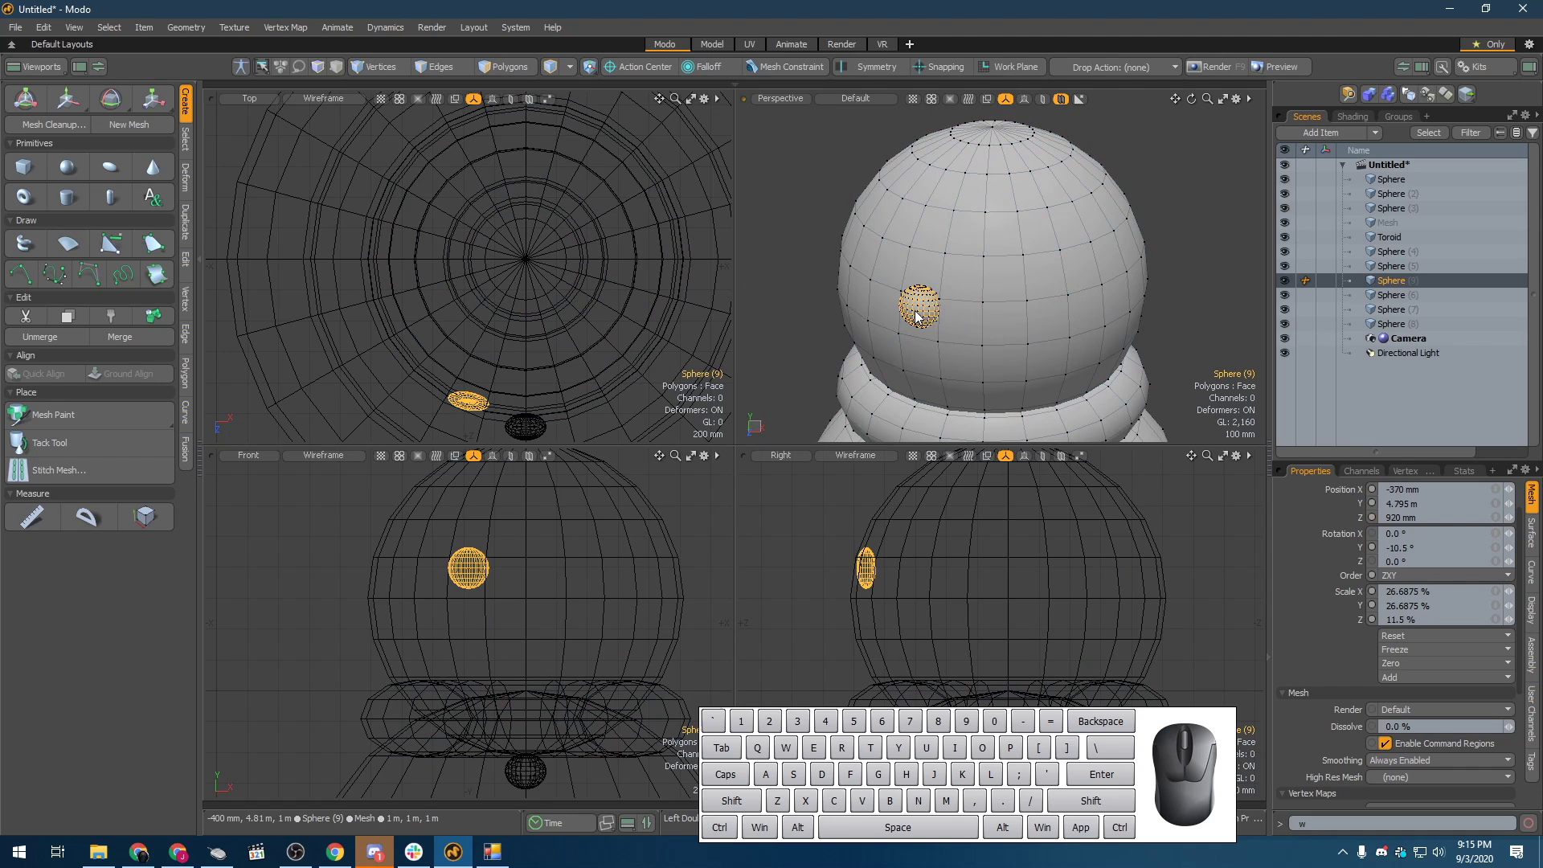
key("ctrl+d")
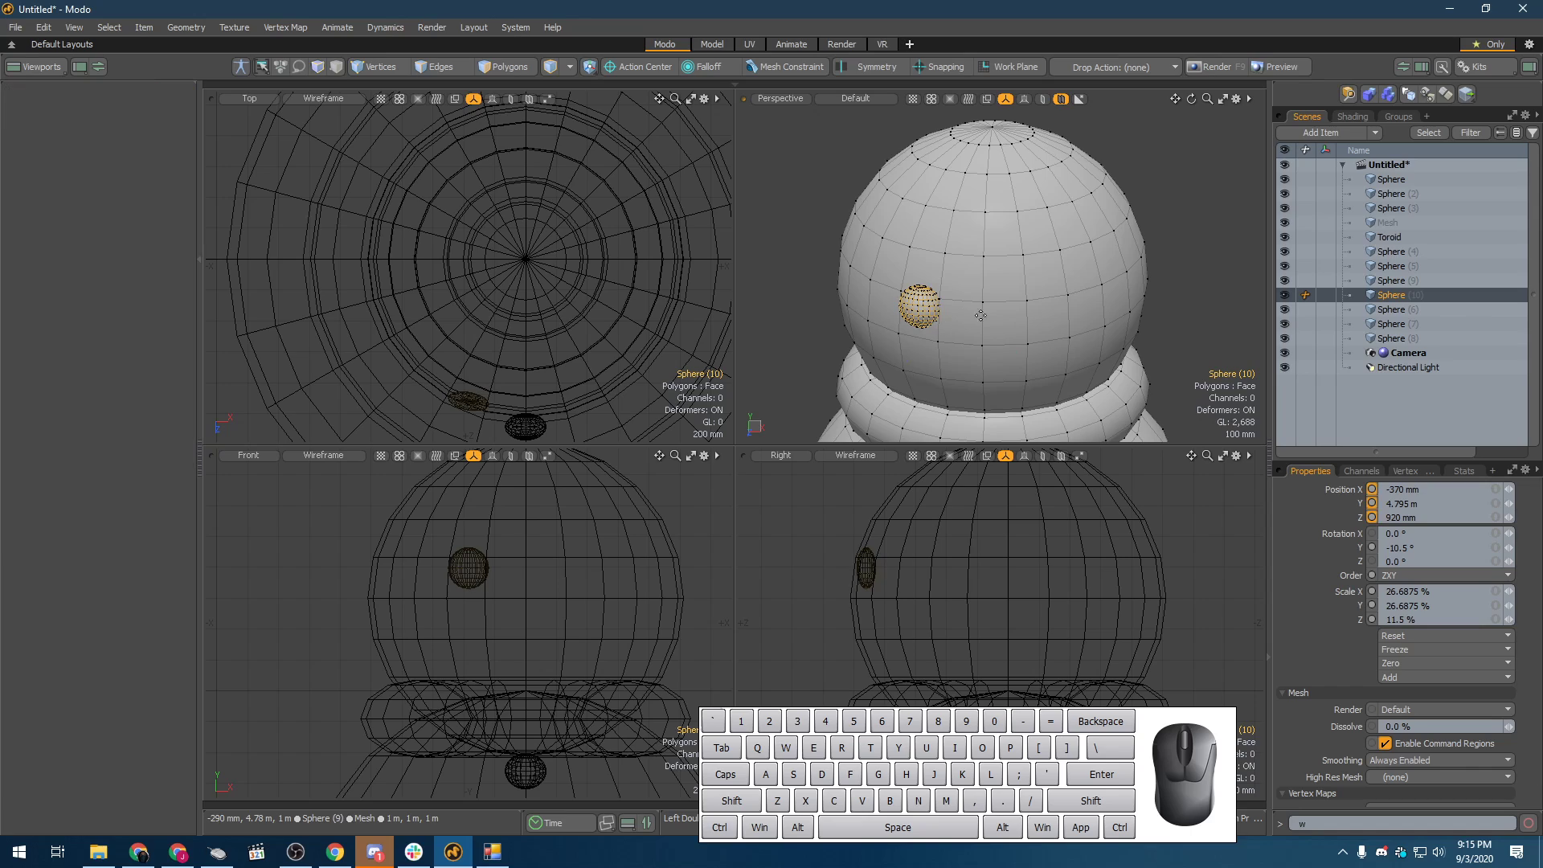
key("w")
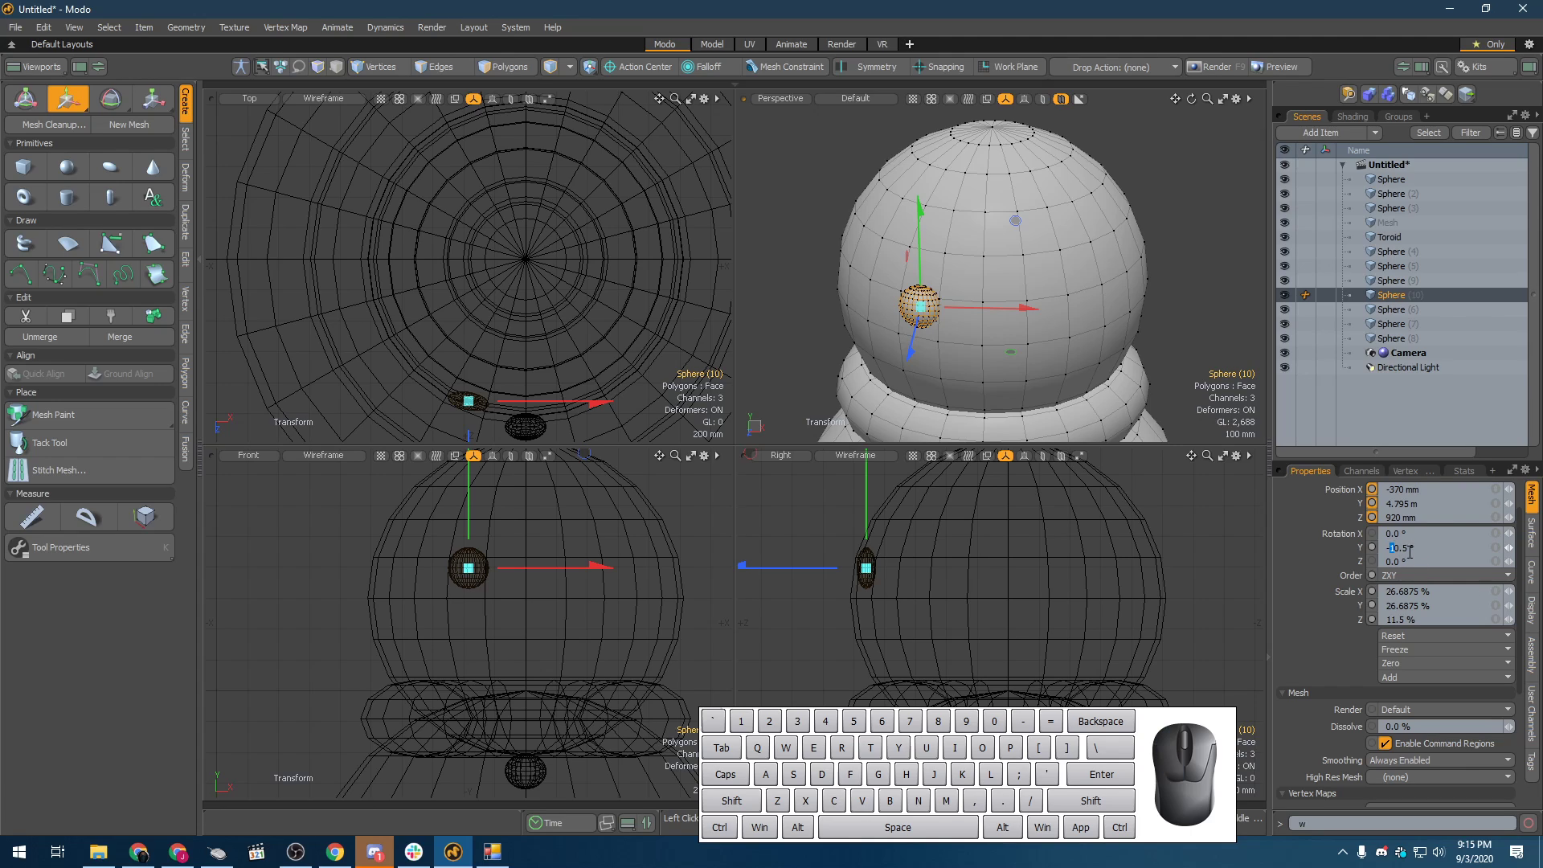
key("Return")
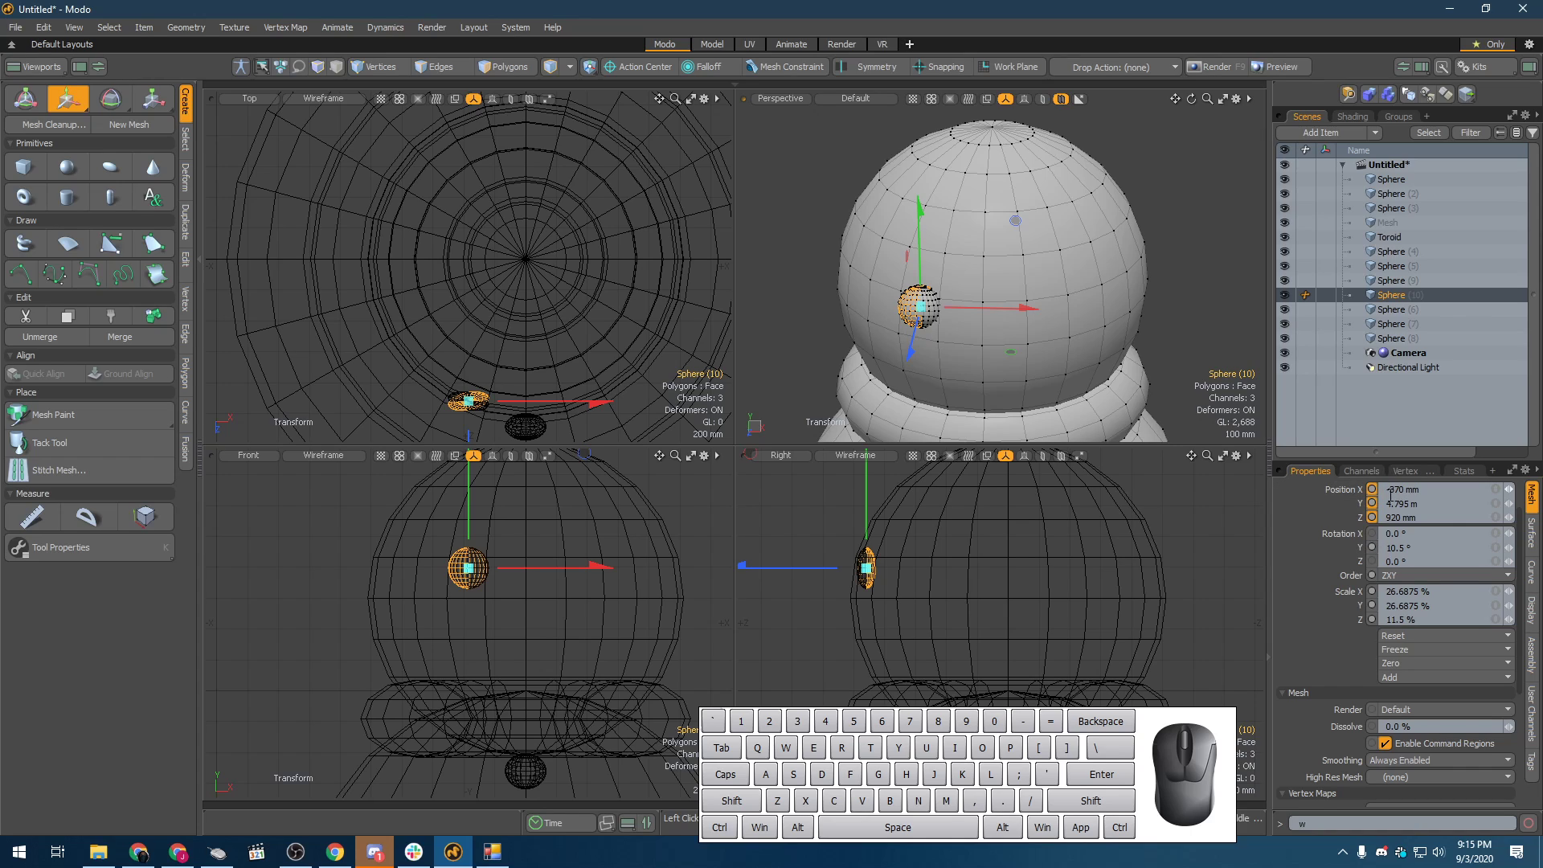
scroll(1019, 315, "down", 5)
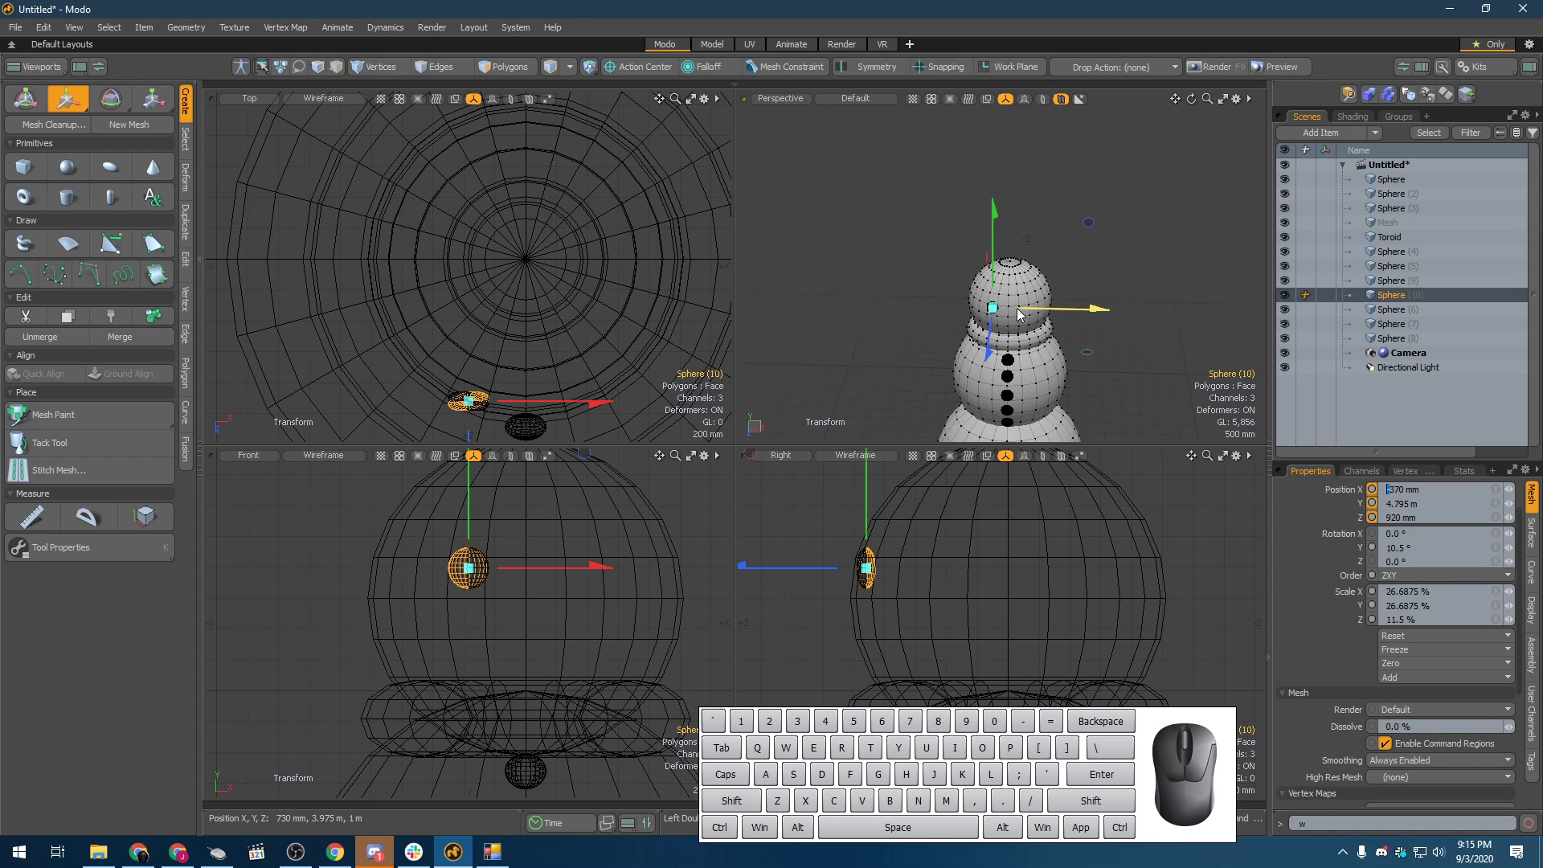
scroll(1063, 347, "up", 5)
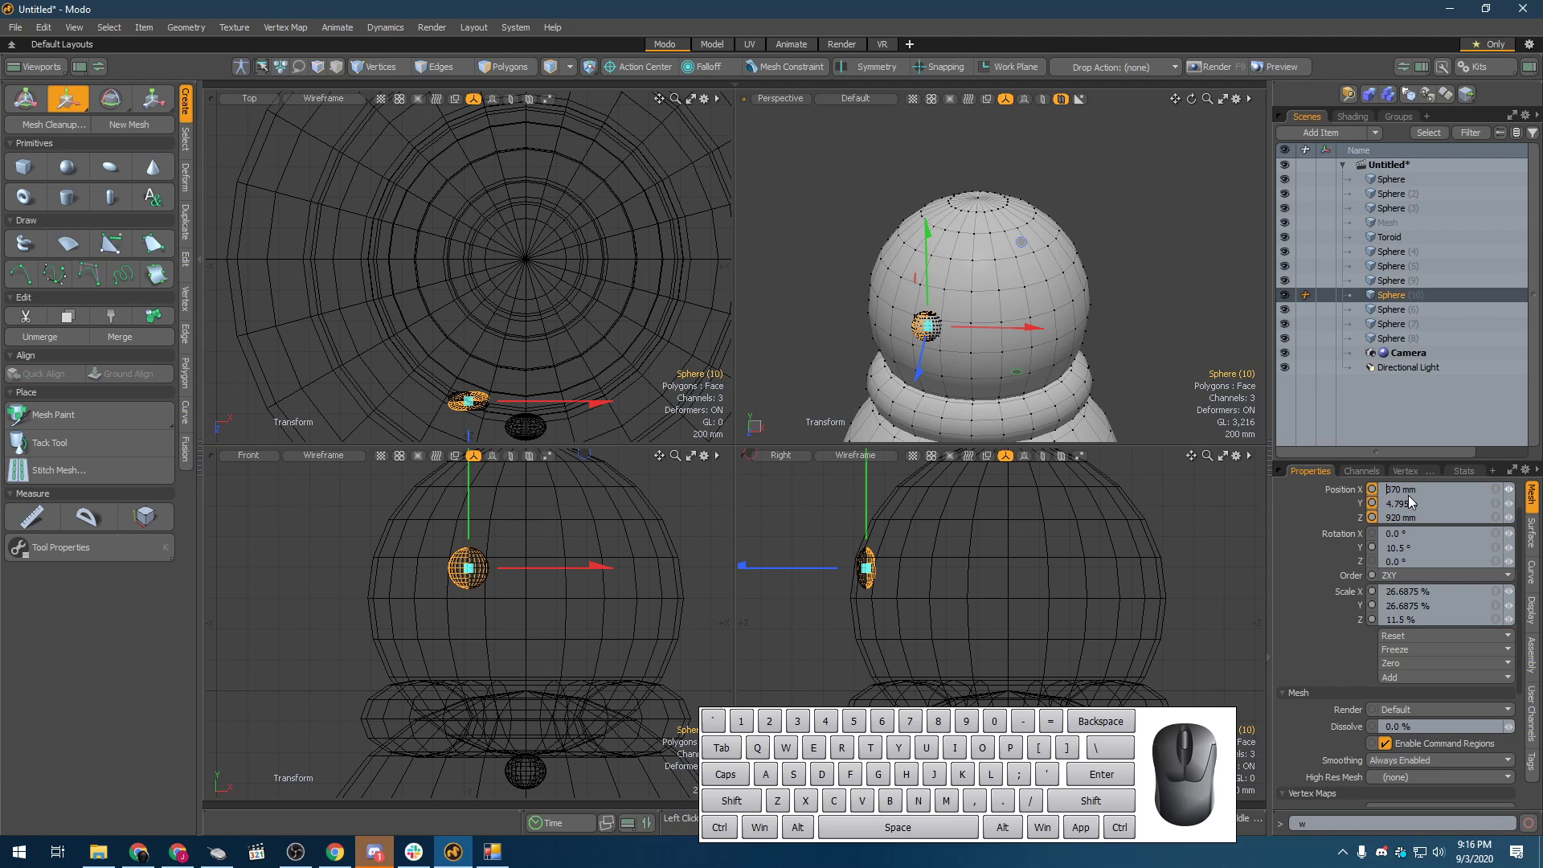
key("Return")
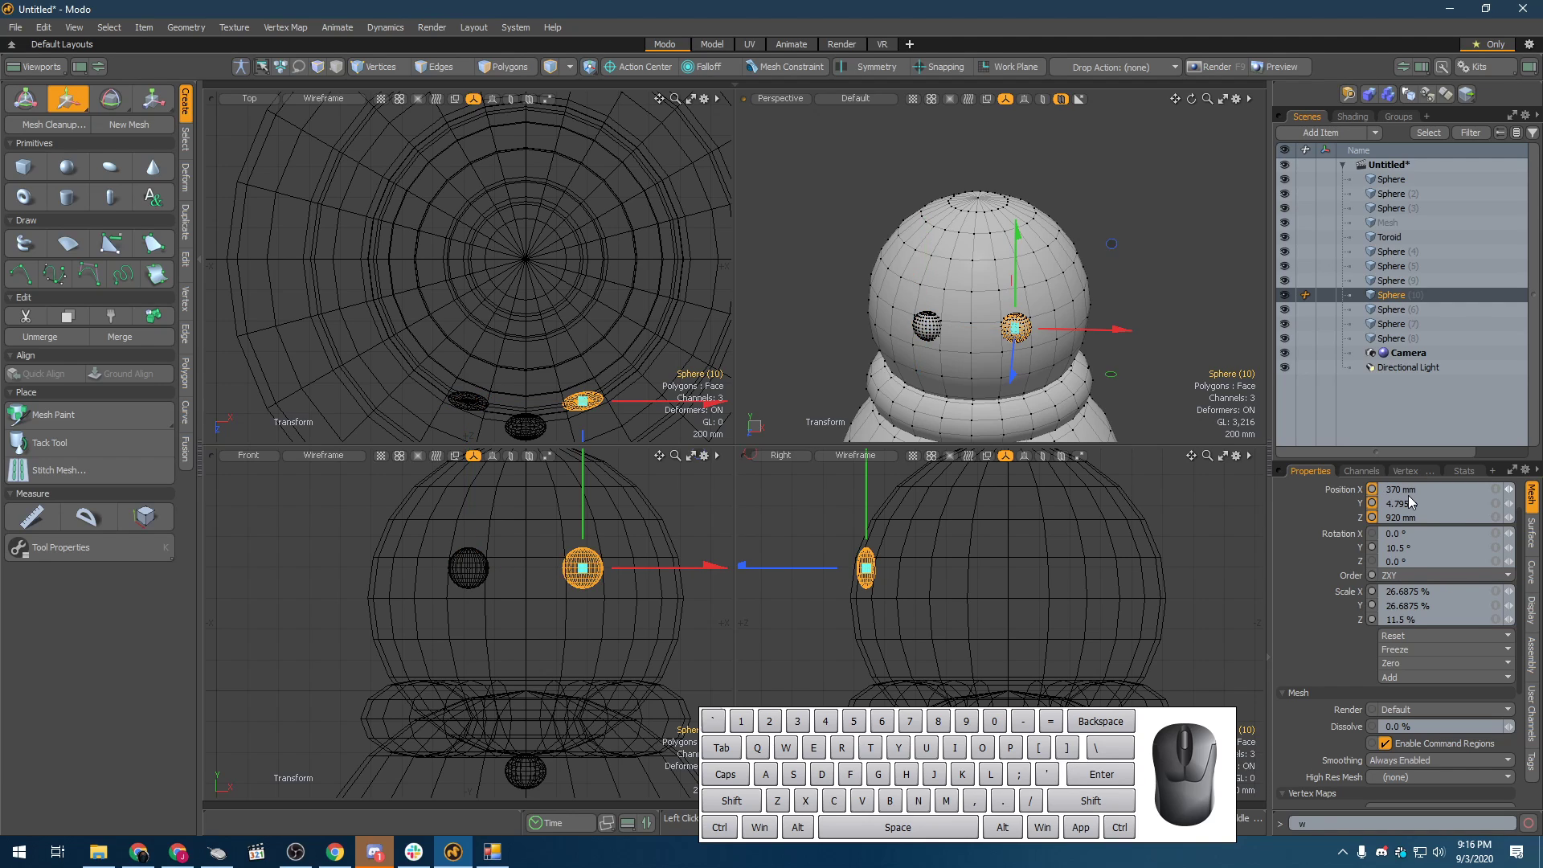
left_click_drag(1014, 337, 972, 262, "alt")
key("q")
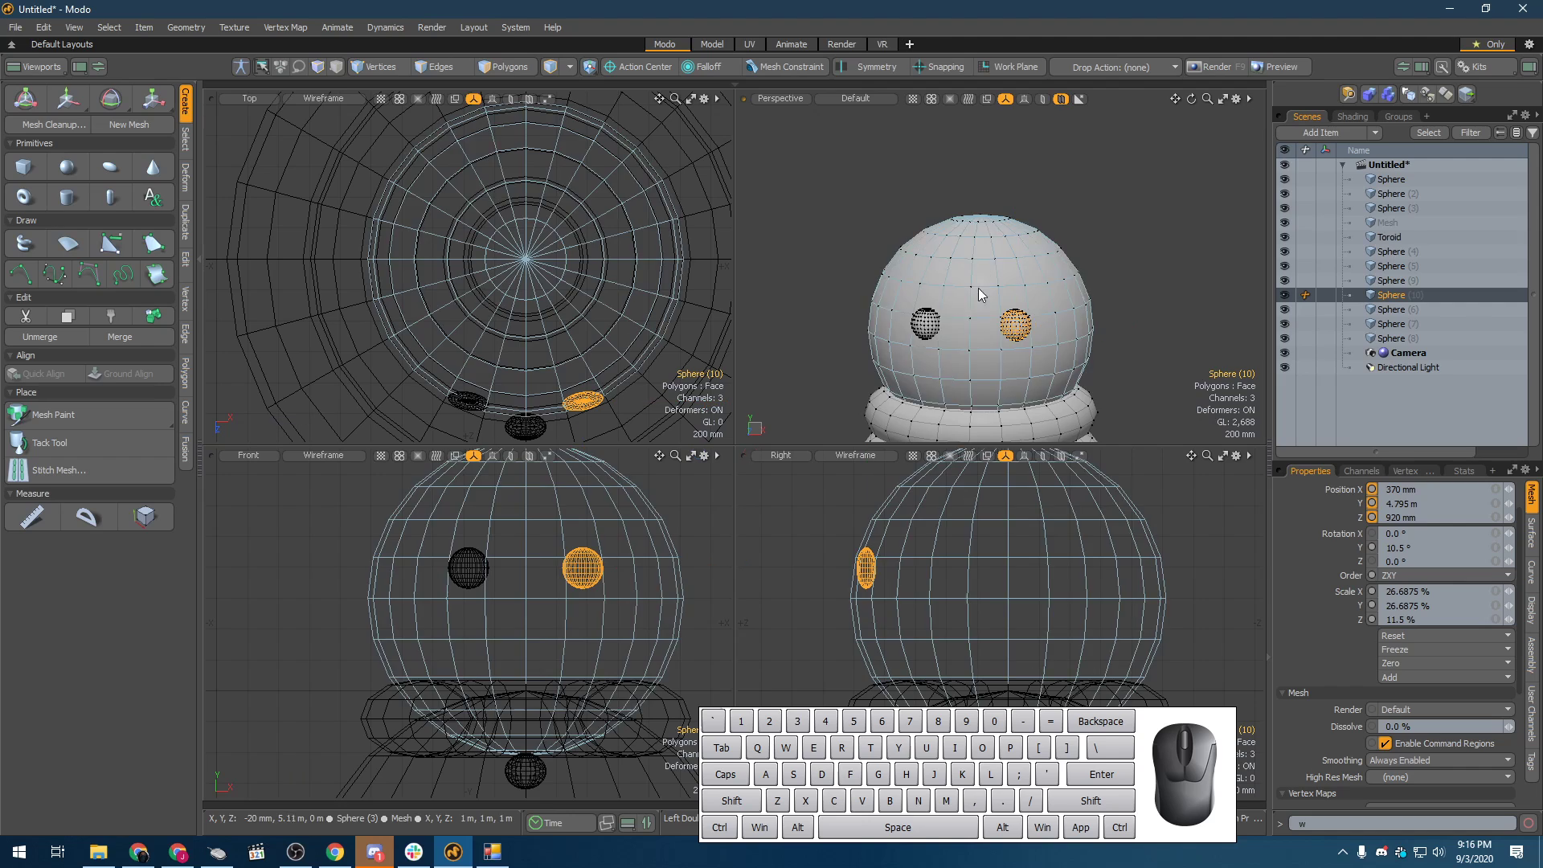
- Duplicate the middle button sphere and raise the copy to the mouth area at about Y 4.23 m
scroll(977, 364, "up", 4)
left_click_drag(977, 364, 968, 120, "alt+shift")
left_click_drag(957, 282, 973, 240, "alt")
scroll(928, 313, "down", 5)
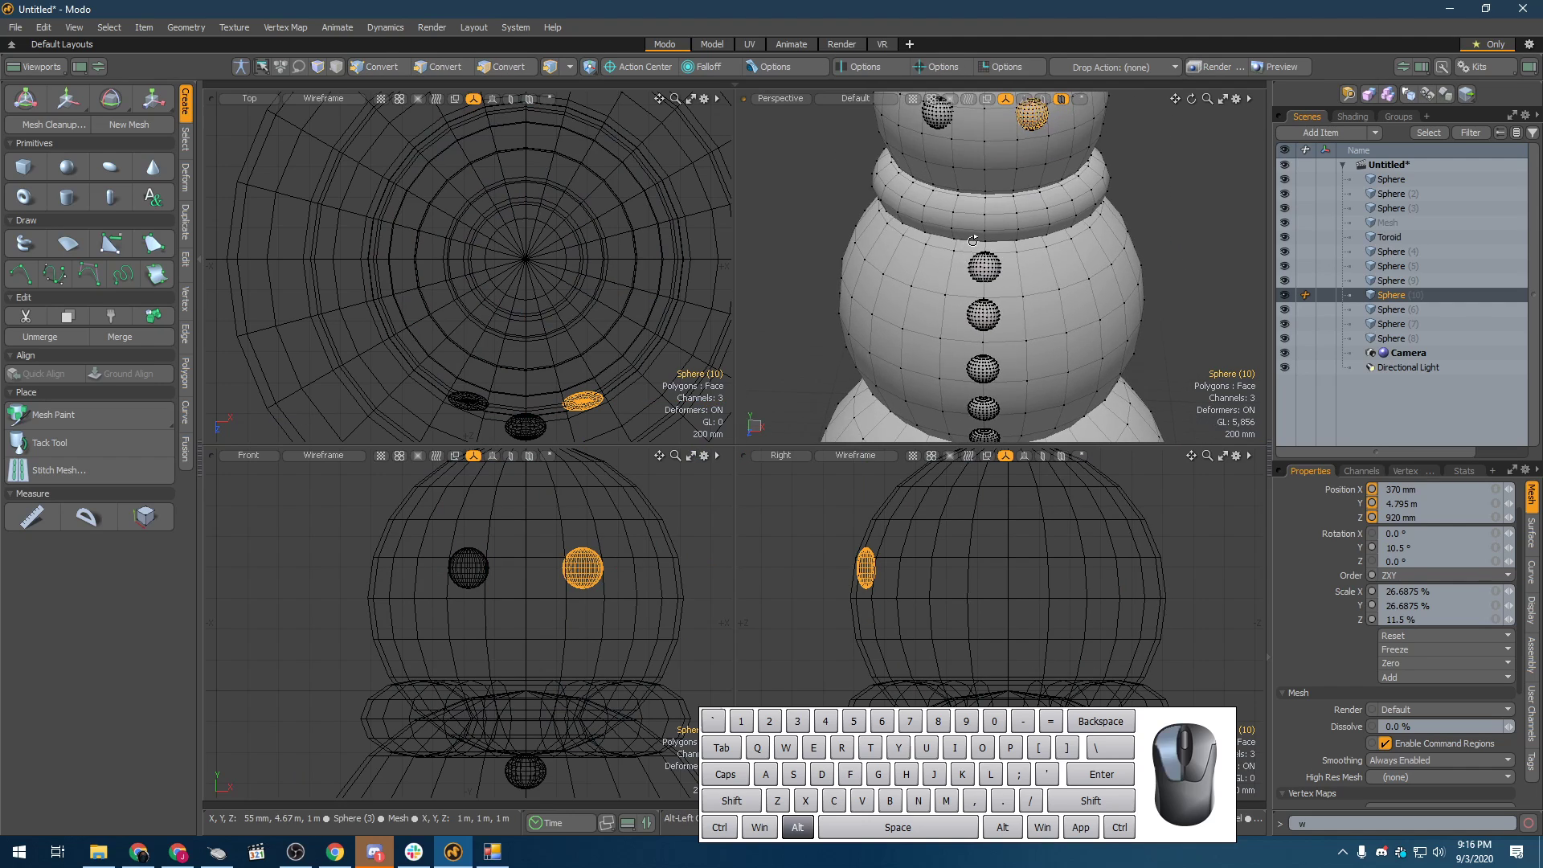
left_click(982, 353)
key("ctrl+d")
key("w")
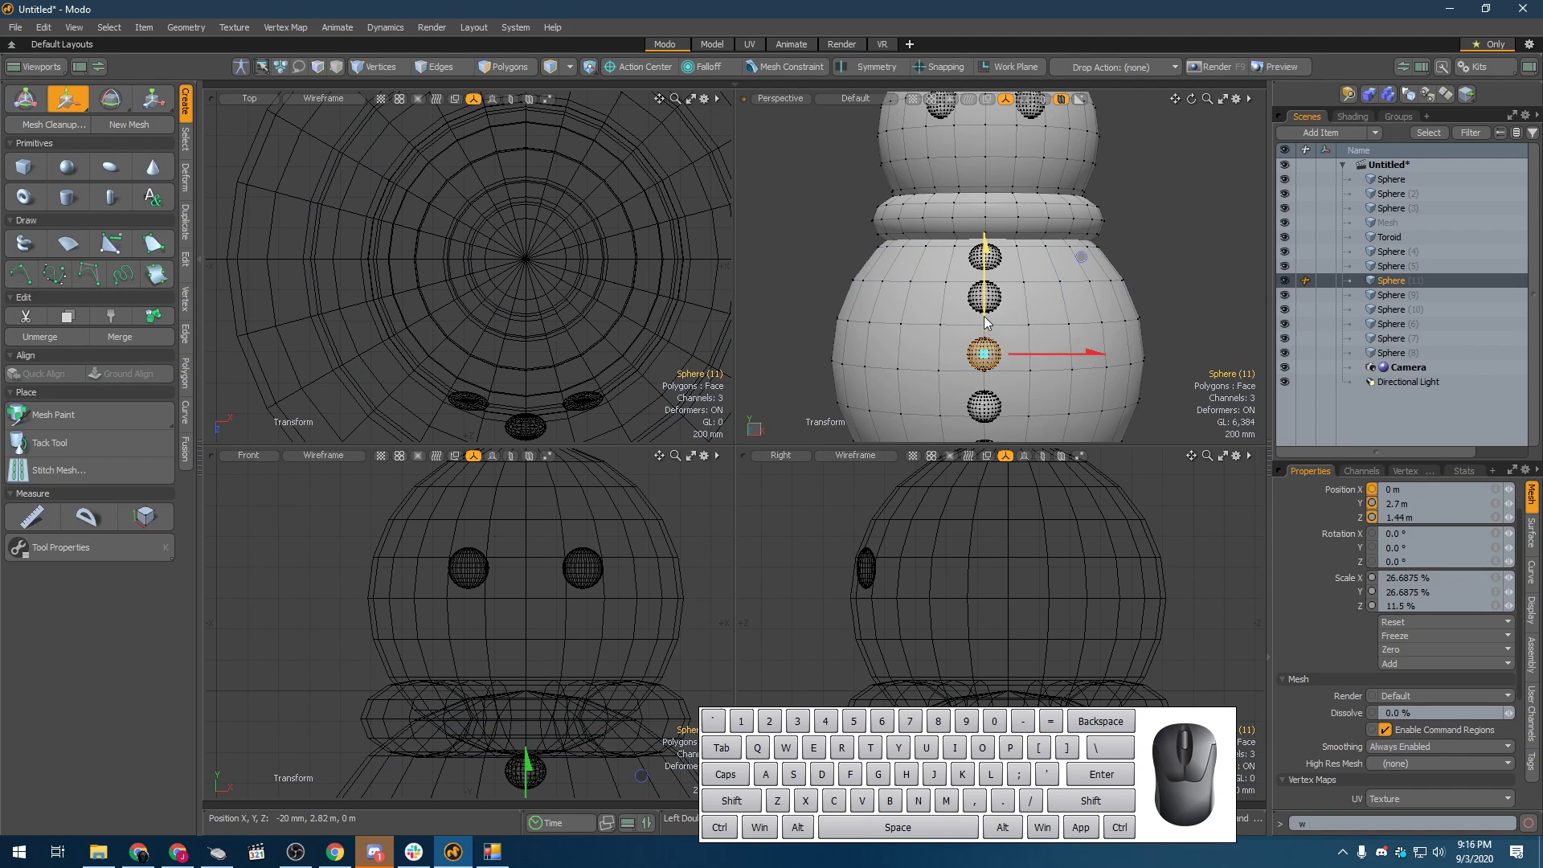
left_click_drag(987, 337, 987, 148)
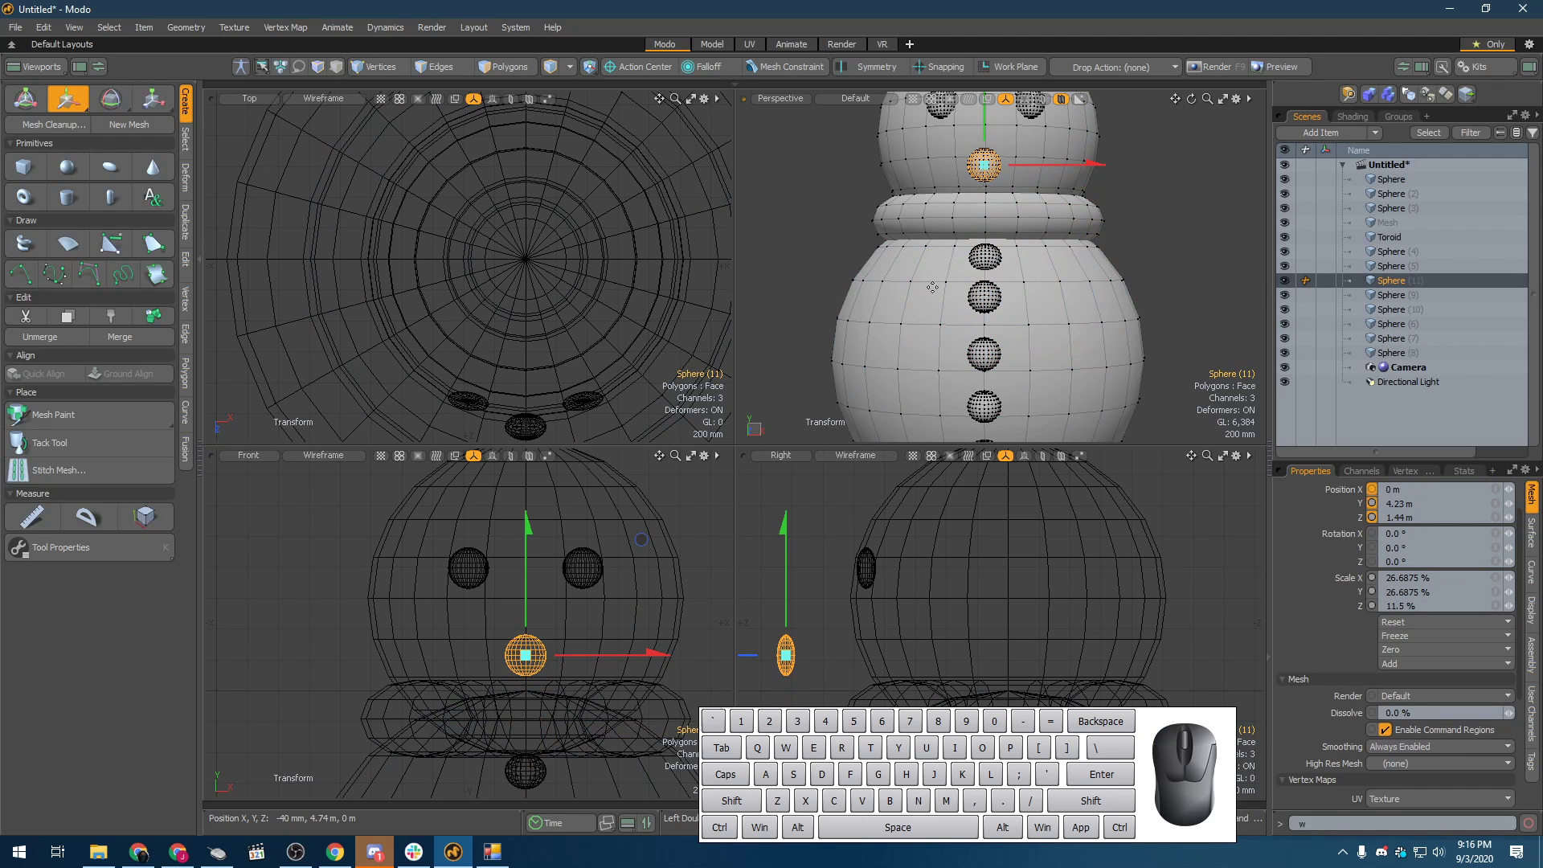
- Scale the mouth sphere to about 15.6% in X and Y and 6.6% in Z, and fit it against the head, tilted about 21.5° on X
key("shift+a")
left_click_drag(982, 282, 936, 302, "alt")
key("r")
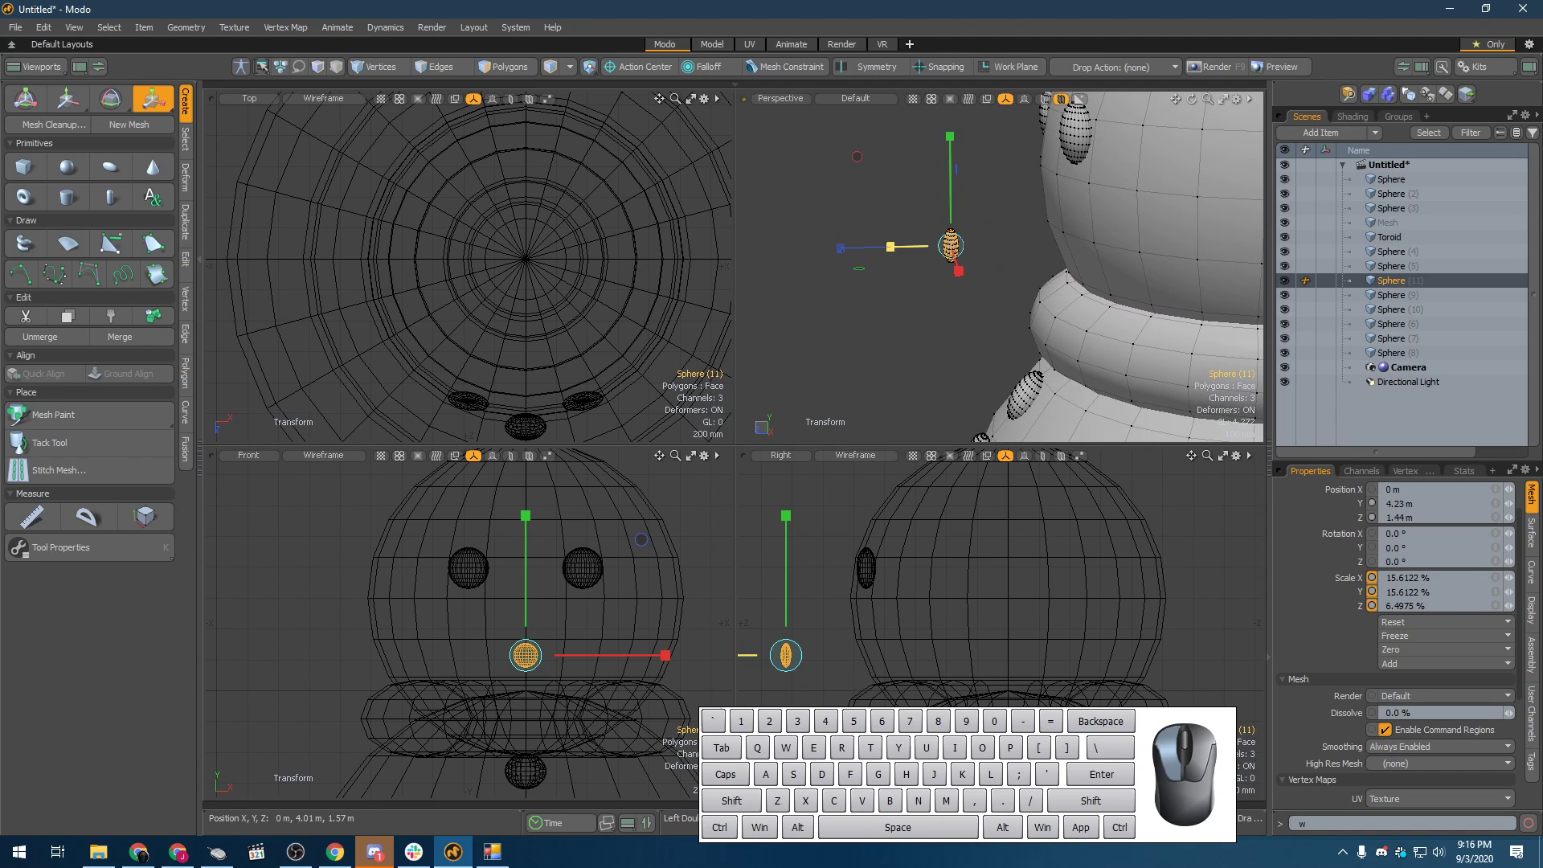
left_click_drag(890, 247, 1025, 210)
key("w")
key("e")
key("q")
- Duplicate the mouth sphere twice, placing the copies at about X 190 mm, Y 4.27 m and X 385 mm, Y 4.355 m
key("ctrl+d")
key("w")
key("ctrl+d")
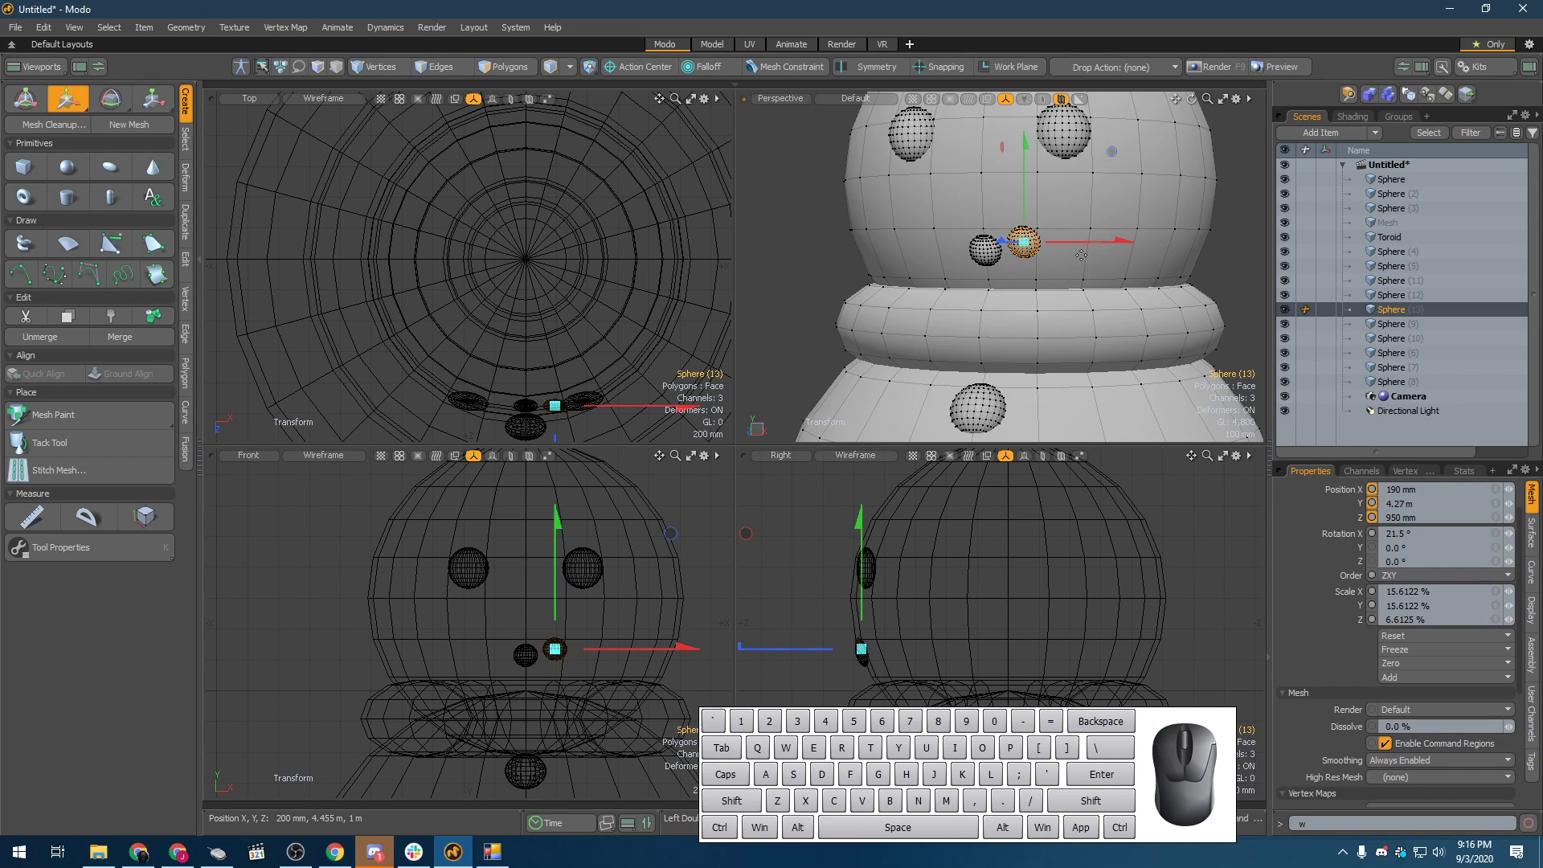
left_click_drag(1114, 248, 1161, 249)
left_click_drag(1046, 148, 1044, 124)
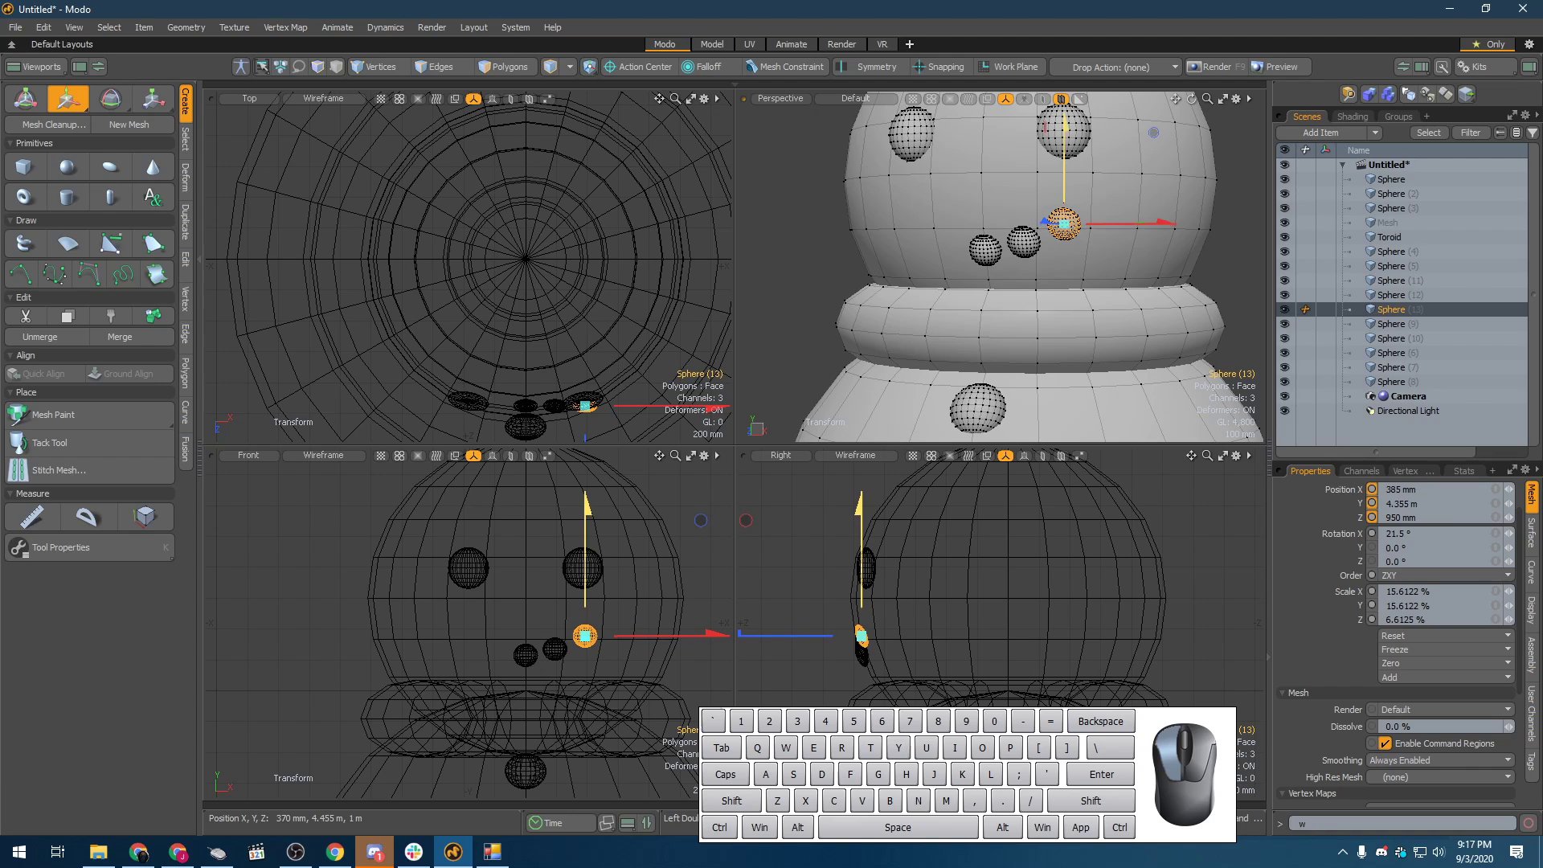
key("space")
- Lower the mouth sphere next to the middle one to Y 4.23 m
left_click(1023, 241)
key("w")
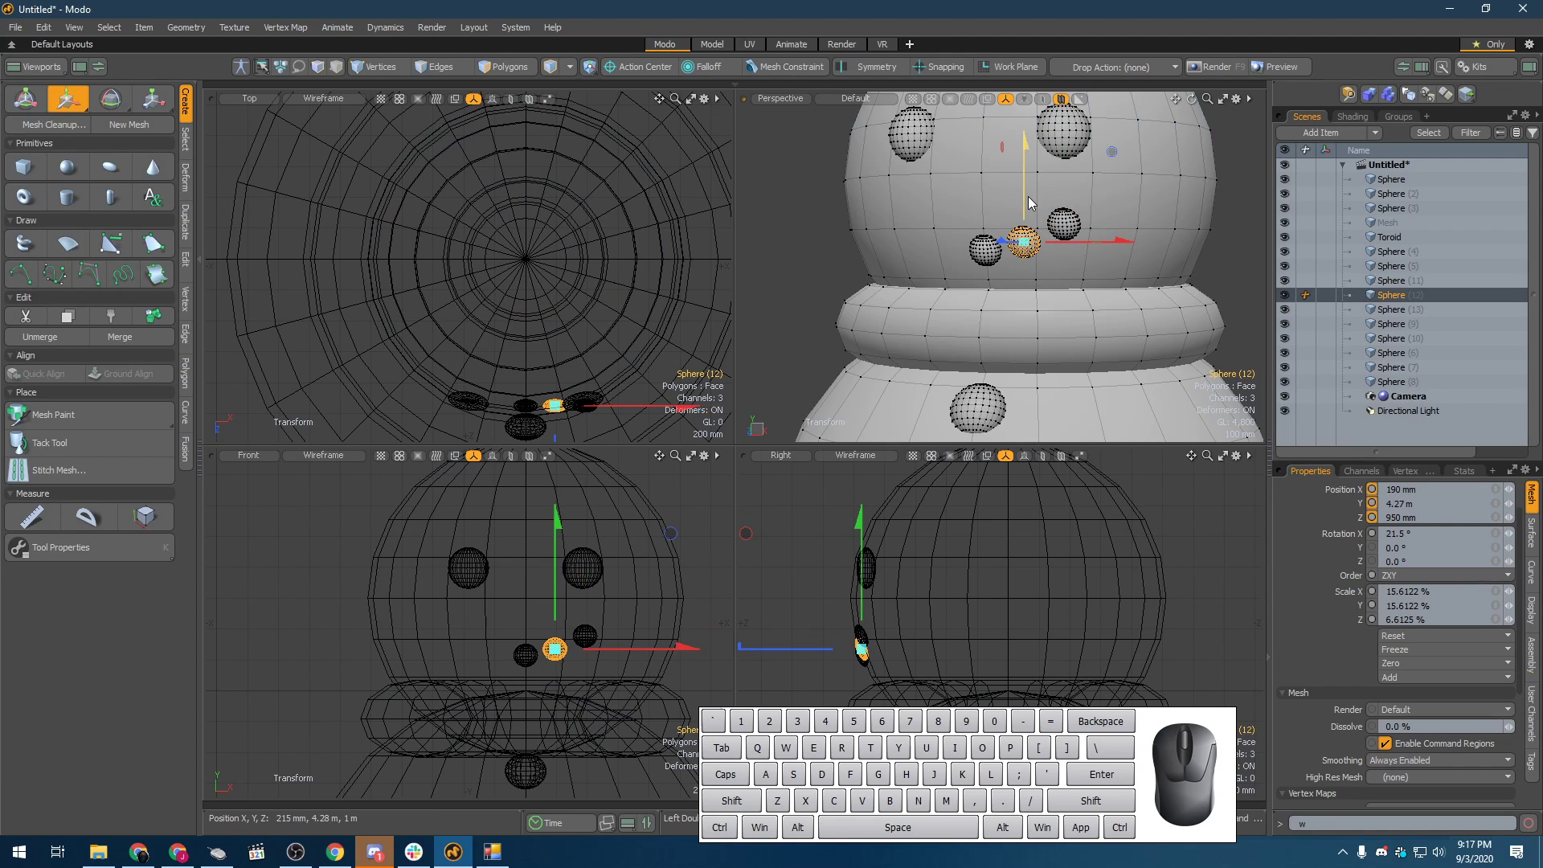
left_click_drag(1024, 193, 1025, 200)
key("space")
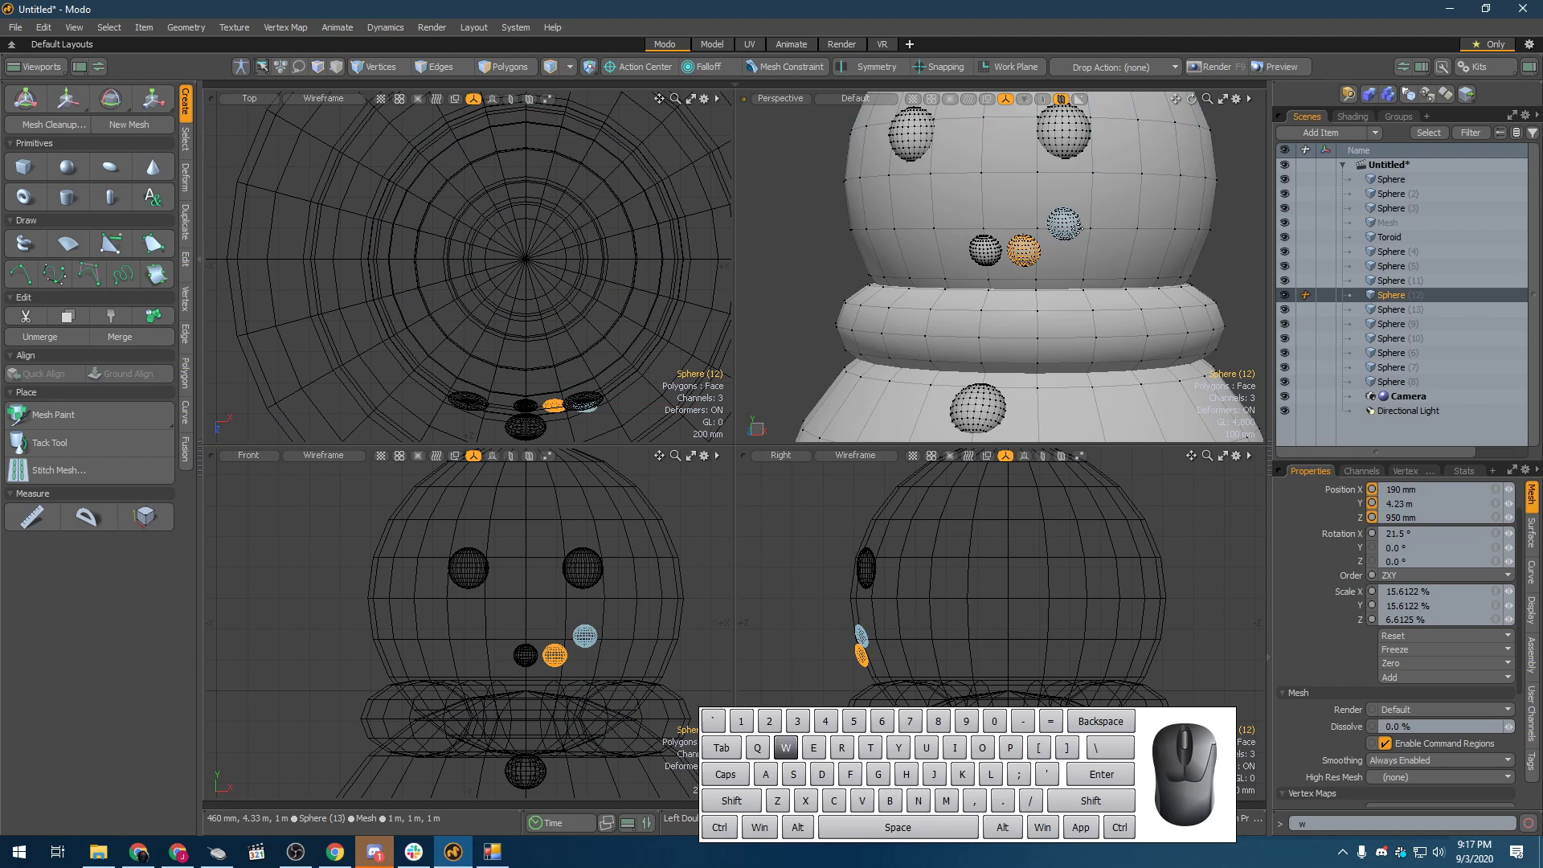
key("w")
key("space")
- Move the outer mouth sphere to X 345 mm and Y 4.335 m
left_click(1068, 224)
key("w")
left_click_drag(1112, 226, 1099, 225)
key("space")
left_click_drag(960, 248, 996, 249, "alt")
key("w")
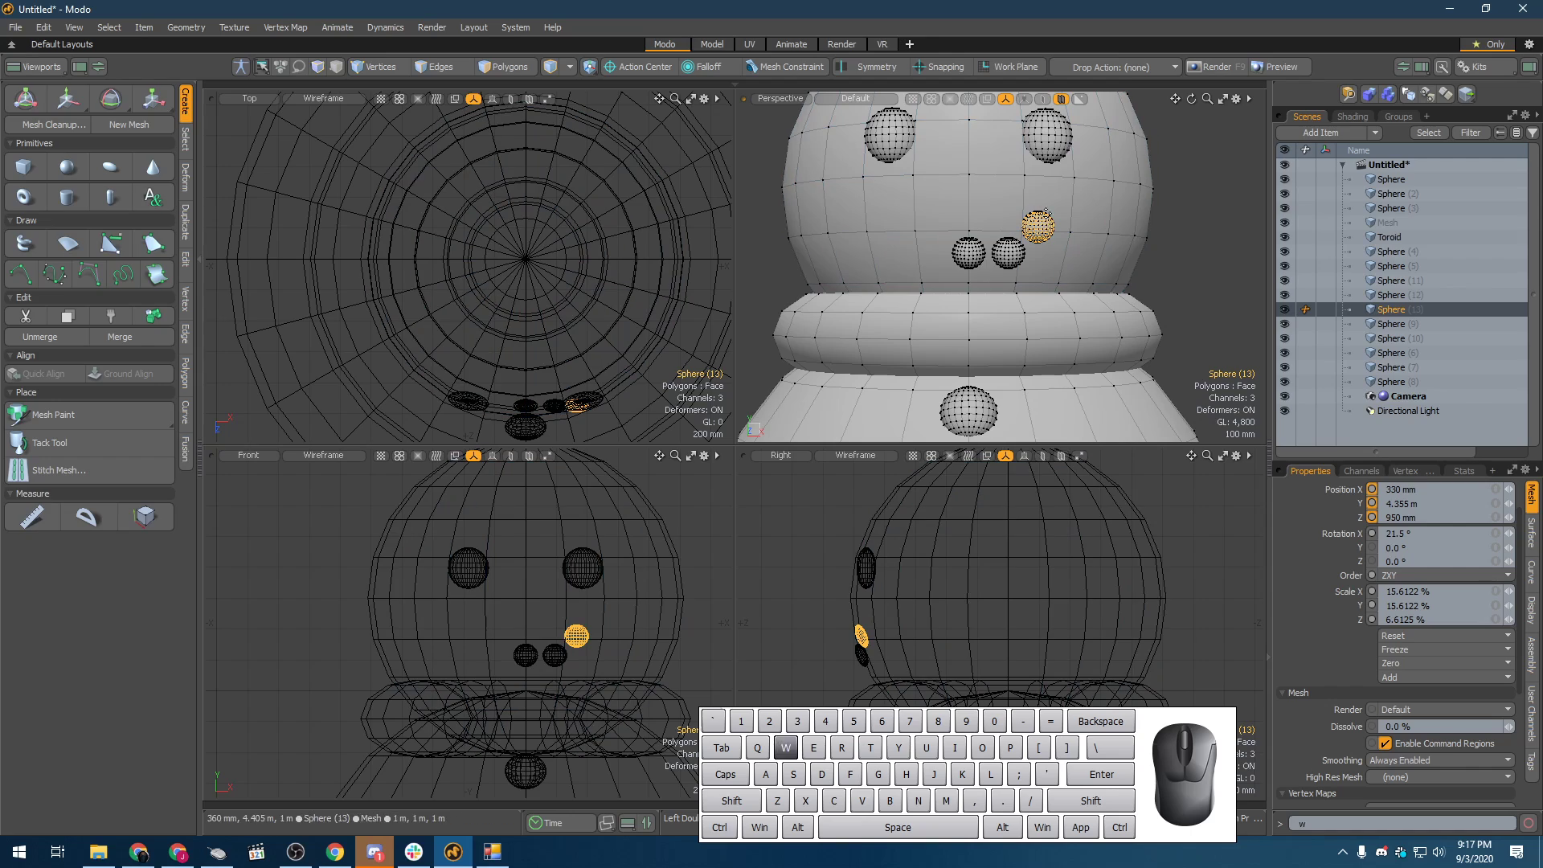
left_click_drag(1038, 161, 1037, 165)
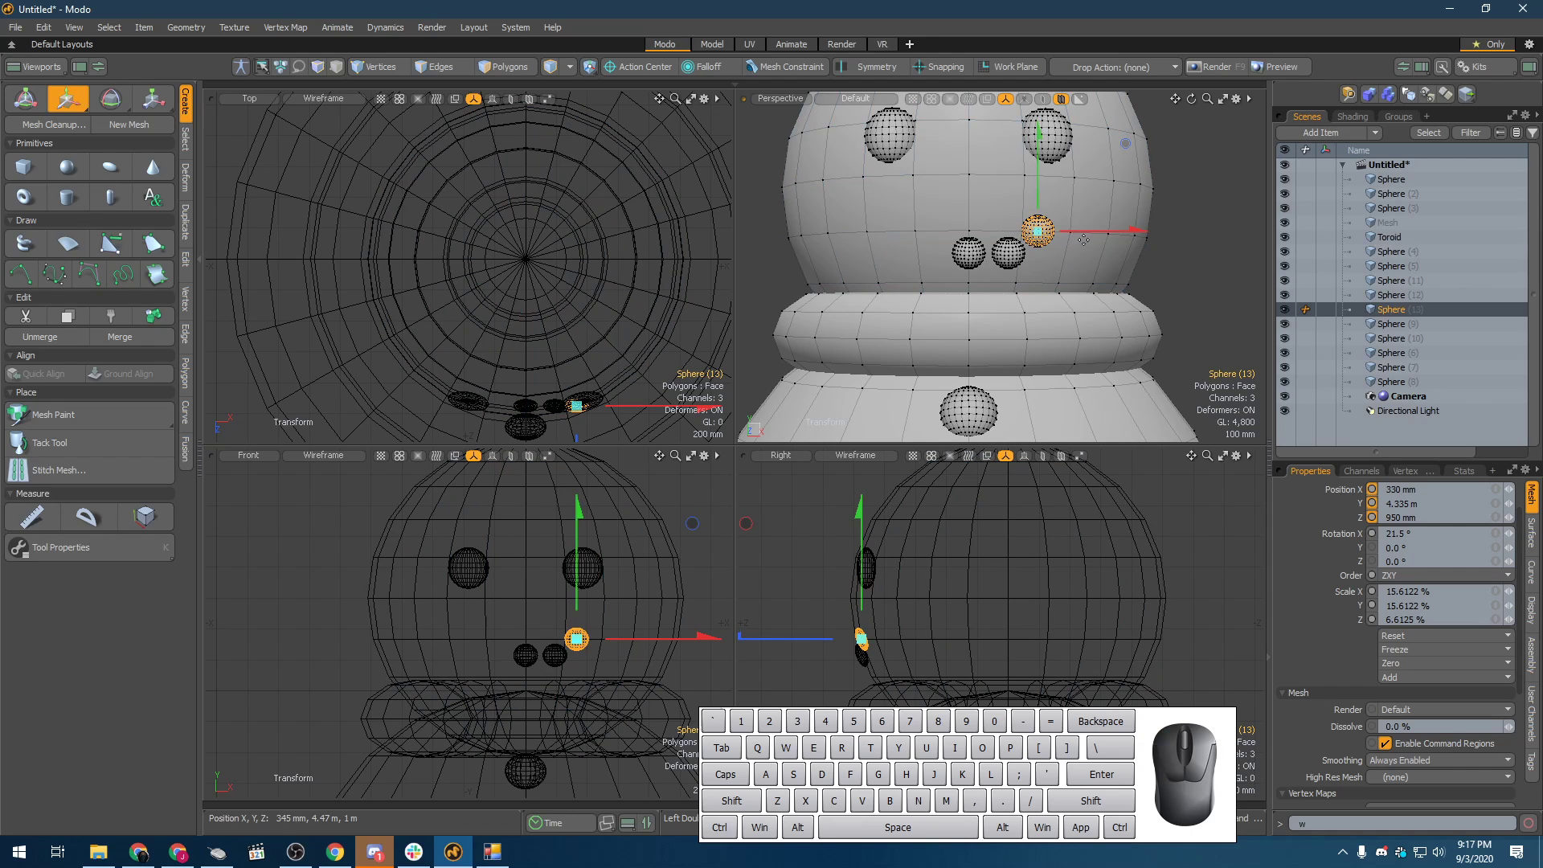
left_click_drag(1085, 235, 1093, 230)
key("q")
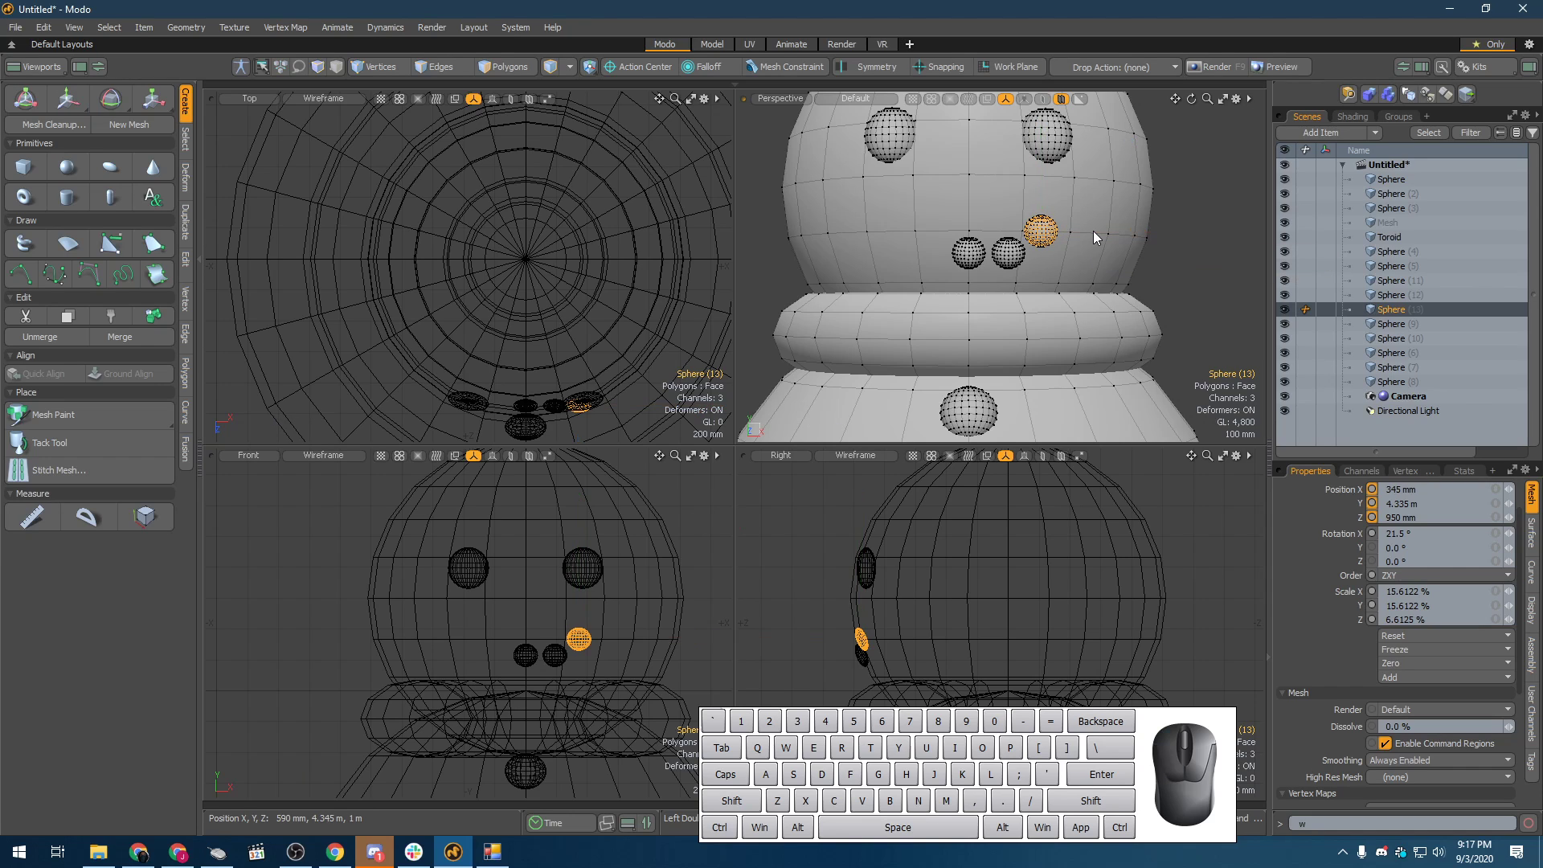
- Duplicate the two side mouth spheres and mirror the copies by setting their X positions to -190 mm and -345 mm
left_click(1000, 258, "shift")
key("ctrl+d")
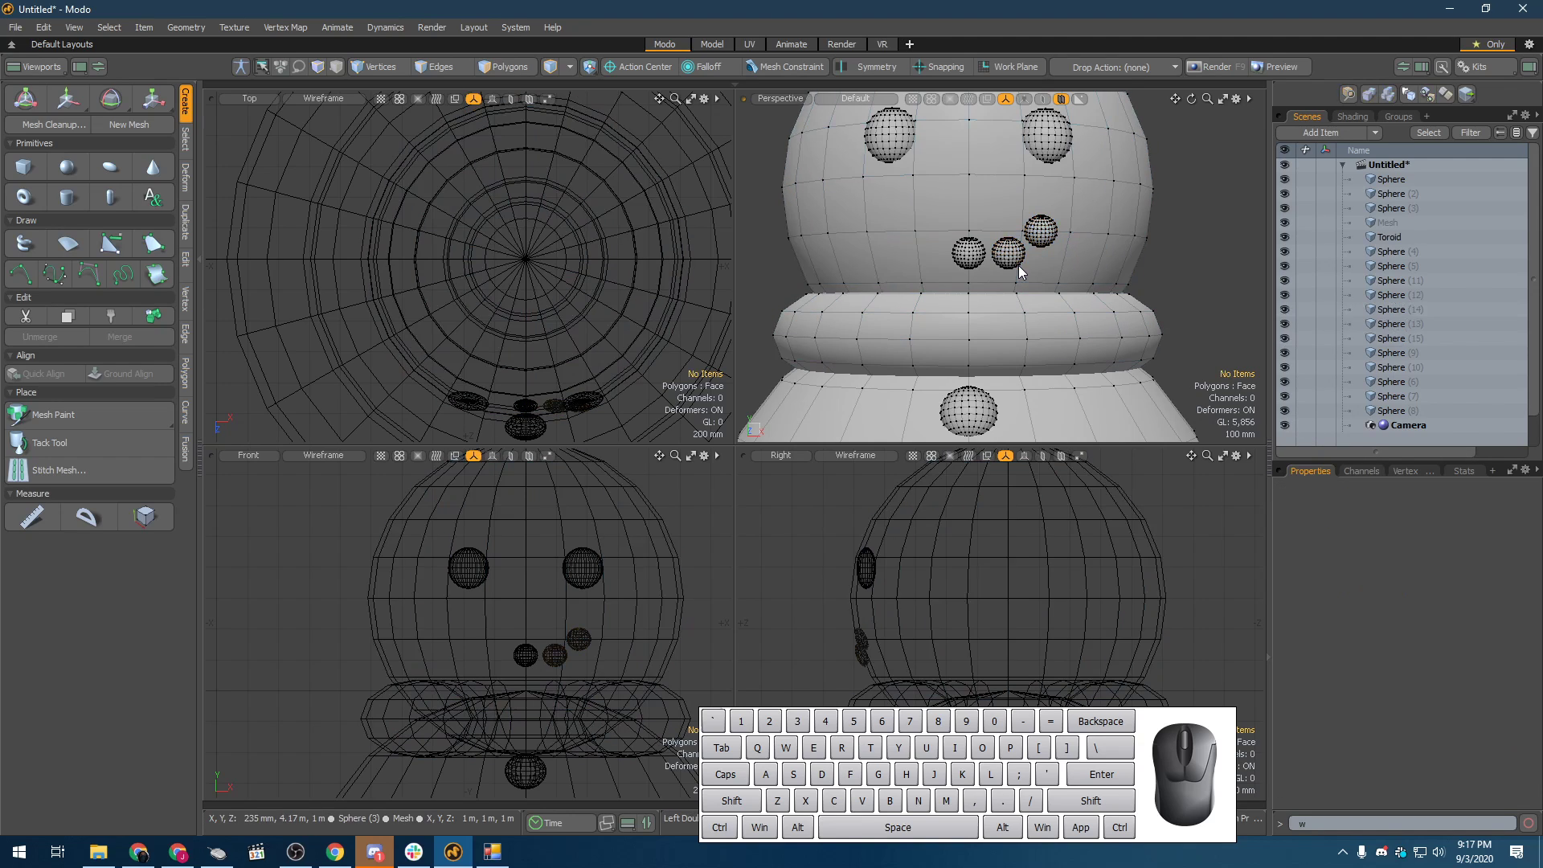
left_click(1391, 309)
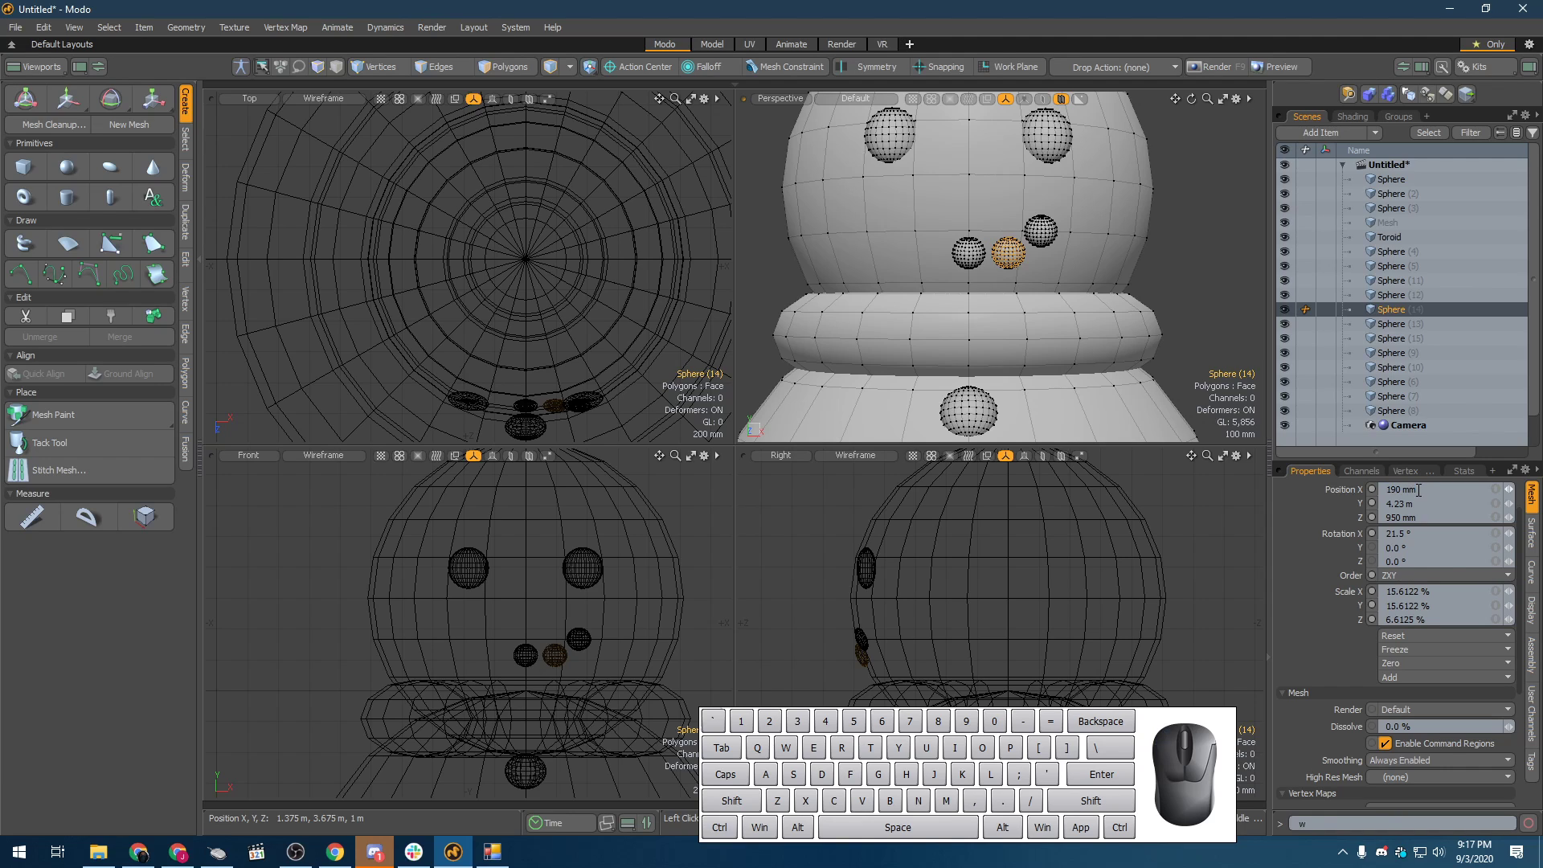
type("-")
key("Return")
left_click(1040, 231)
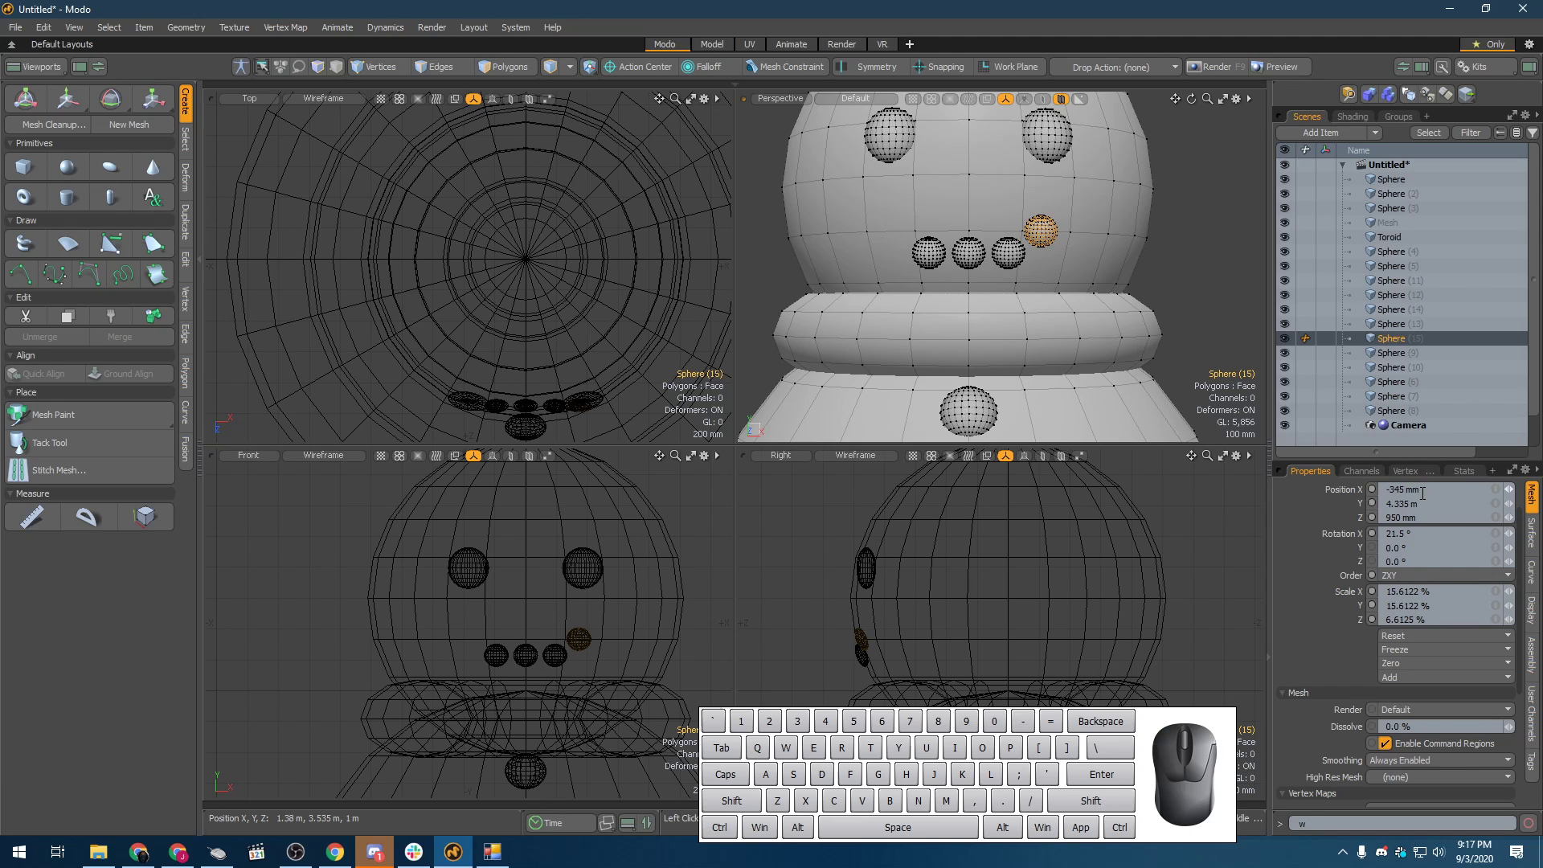
key("Return")
- Lower the middle mouth sphere slightly below its neighbours so the mouth curves into a smile
left_click(968, 253)
key("w")
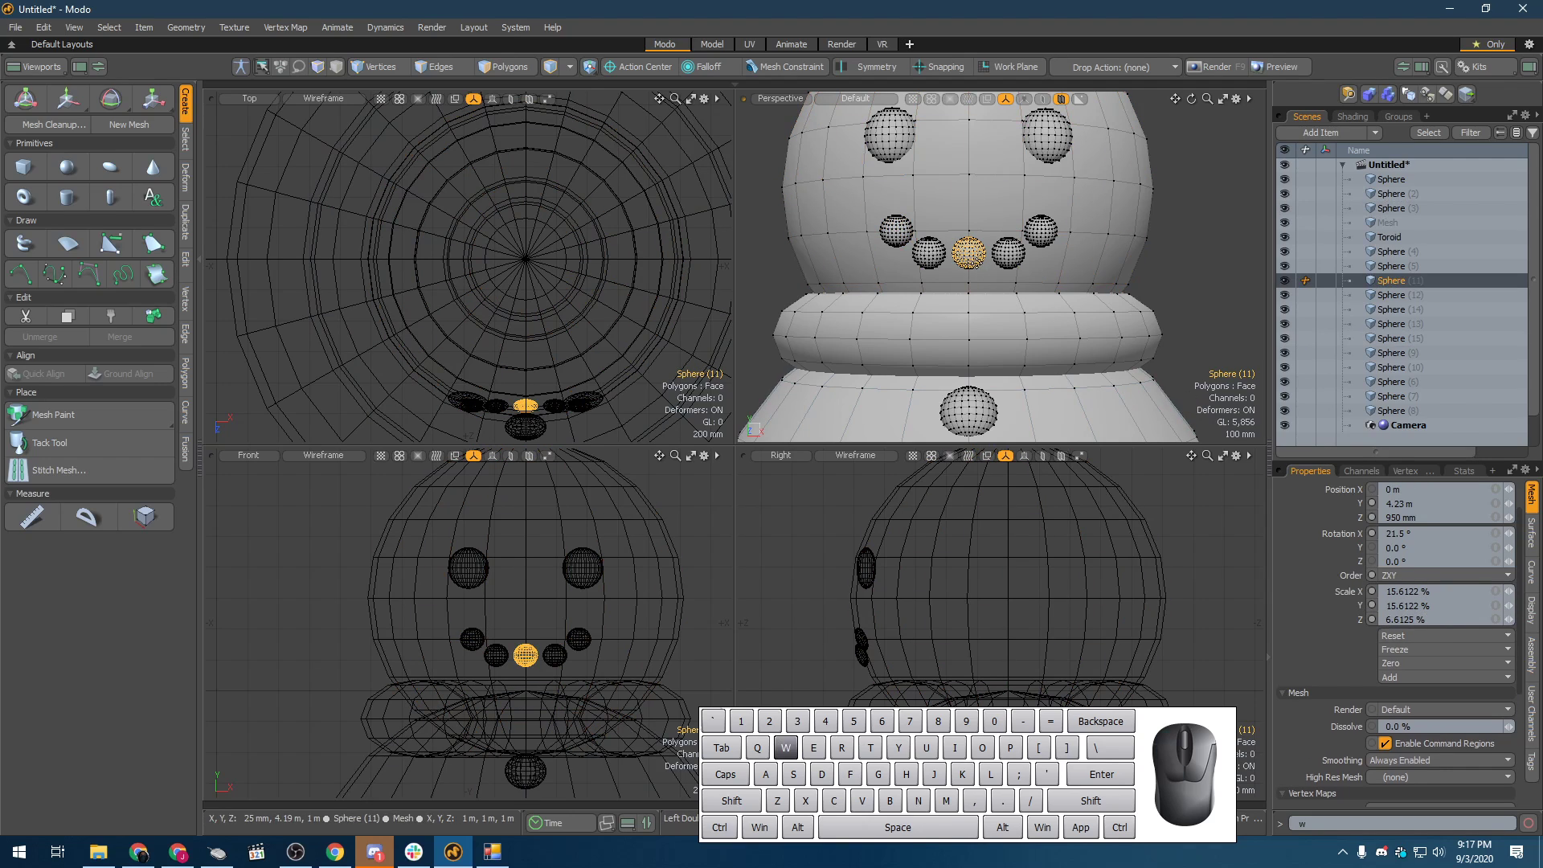
left_click_drag(969, 230, 926, 369)
key("space")
left_click(974, 310)
key("w")
key("space")
left_click(972, 331)
key("w")
key("space")
- Fit the mirrored mouth spheres closer to the head in depth, placing the outer one at Z 930 mm
left_click(947, 338)
key("w")
key("space")
left_click(923, 315)
key("w")
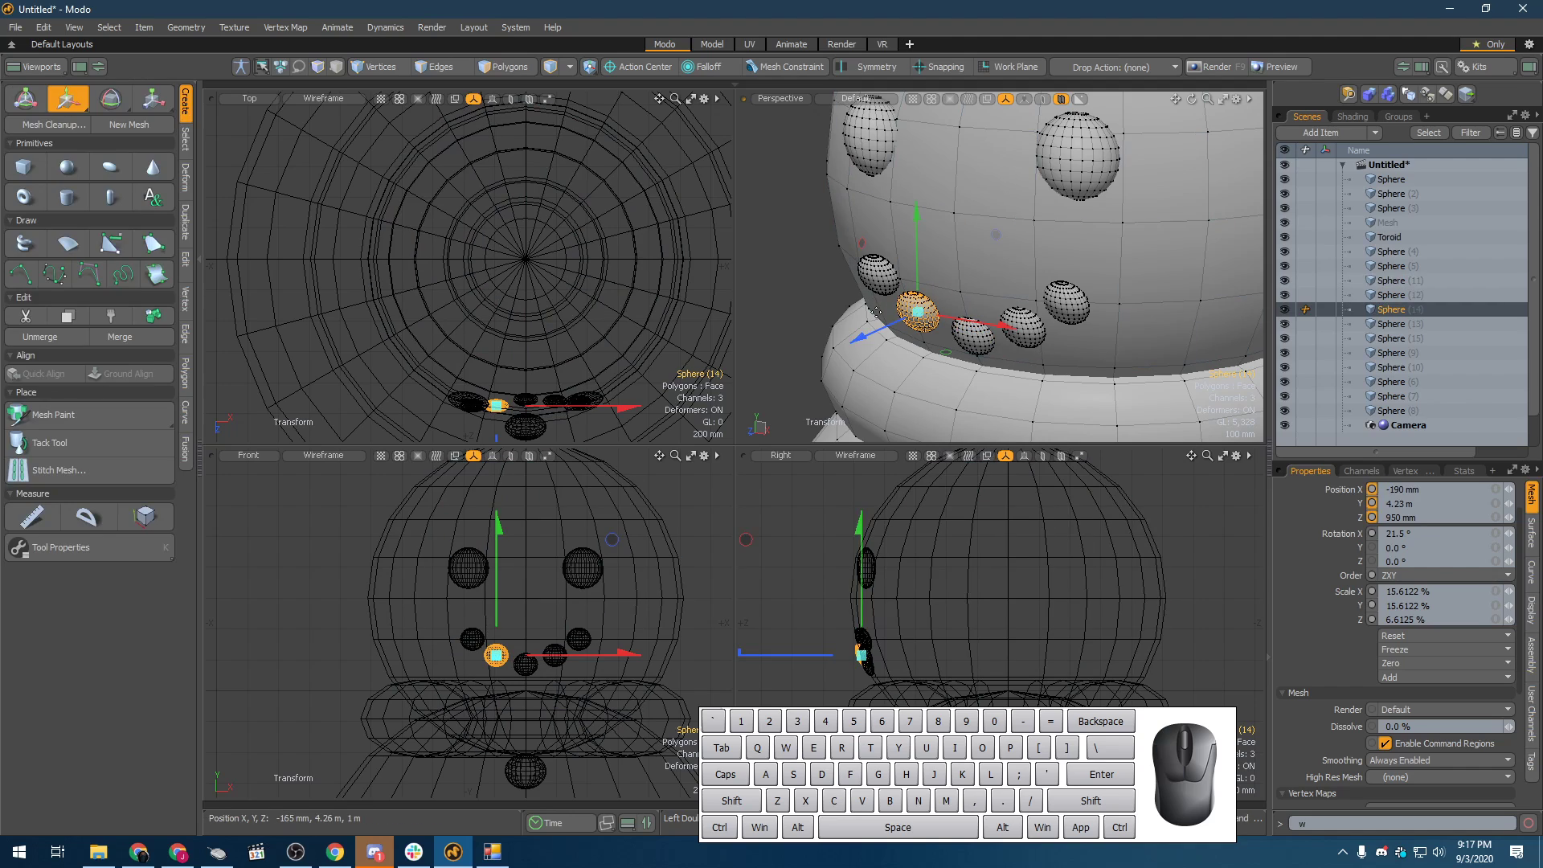
key("space")
left_click(879, 274)
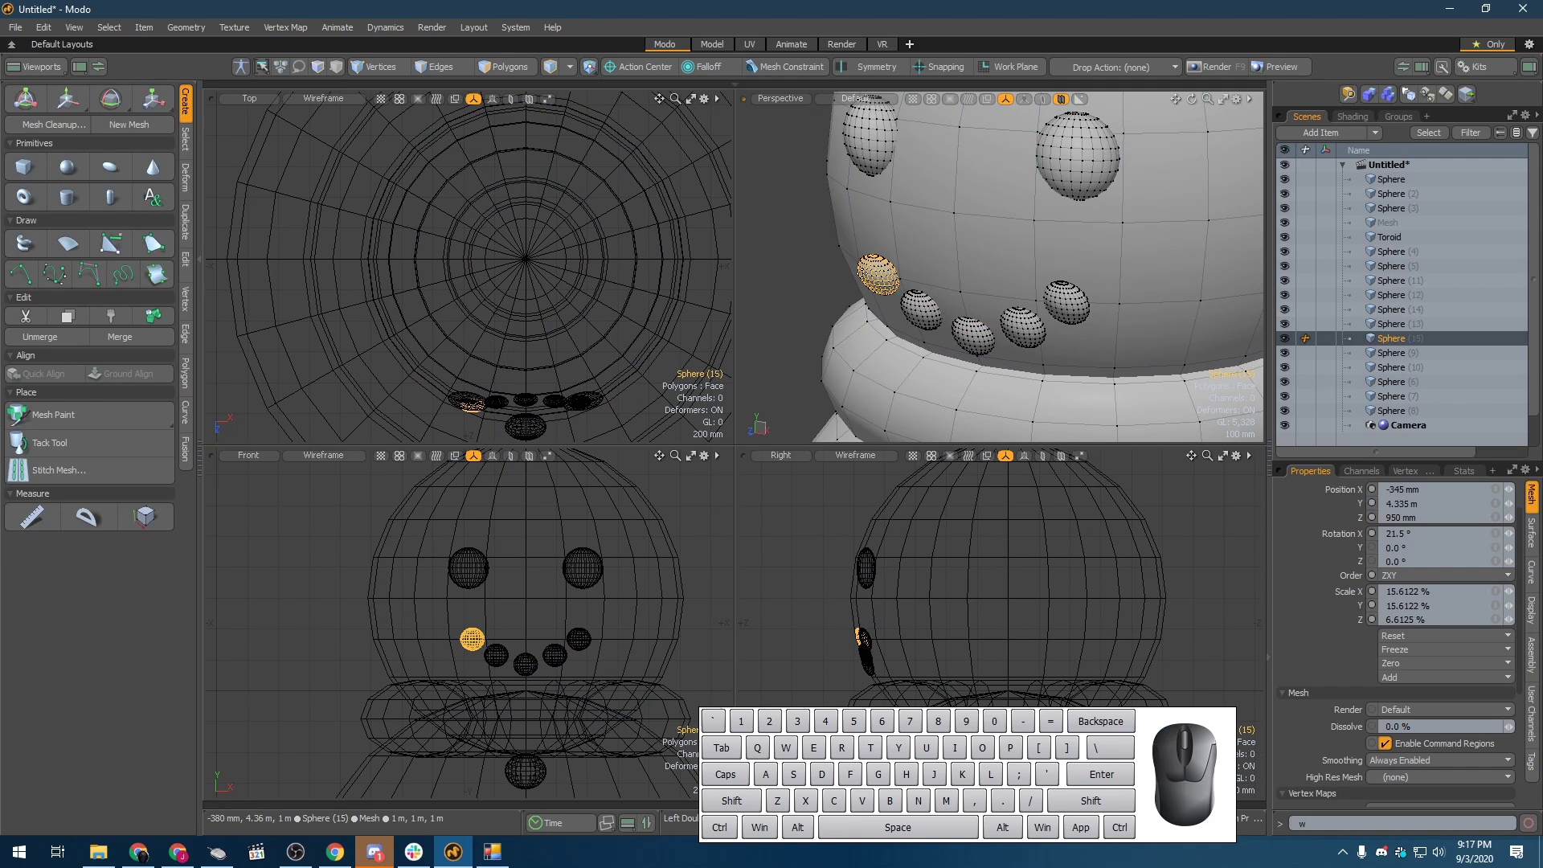
key("w")
left_click_drag(835, 301, 841, 297)
key("space")
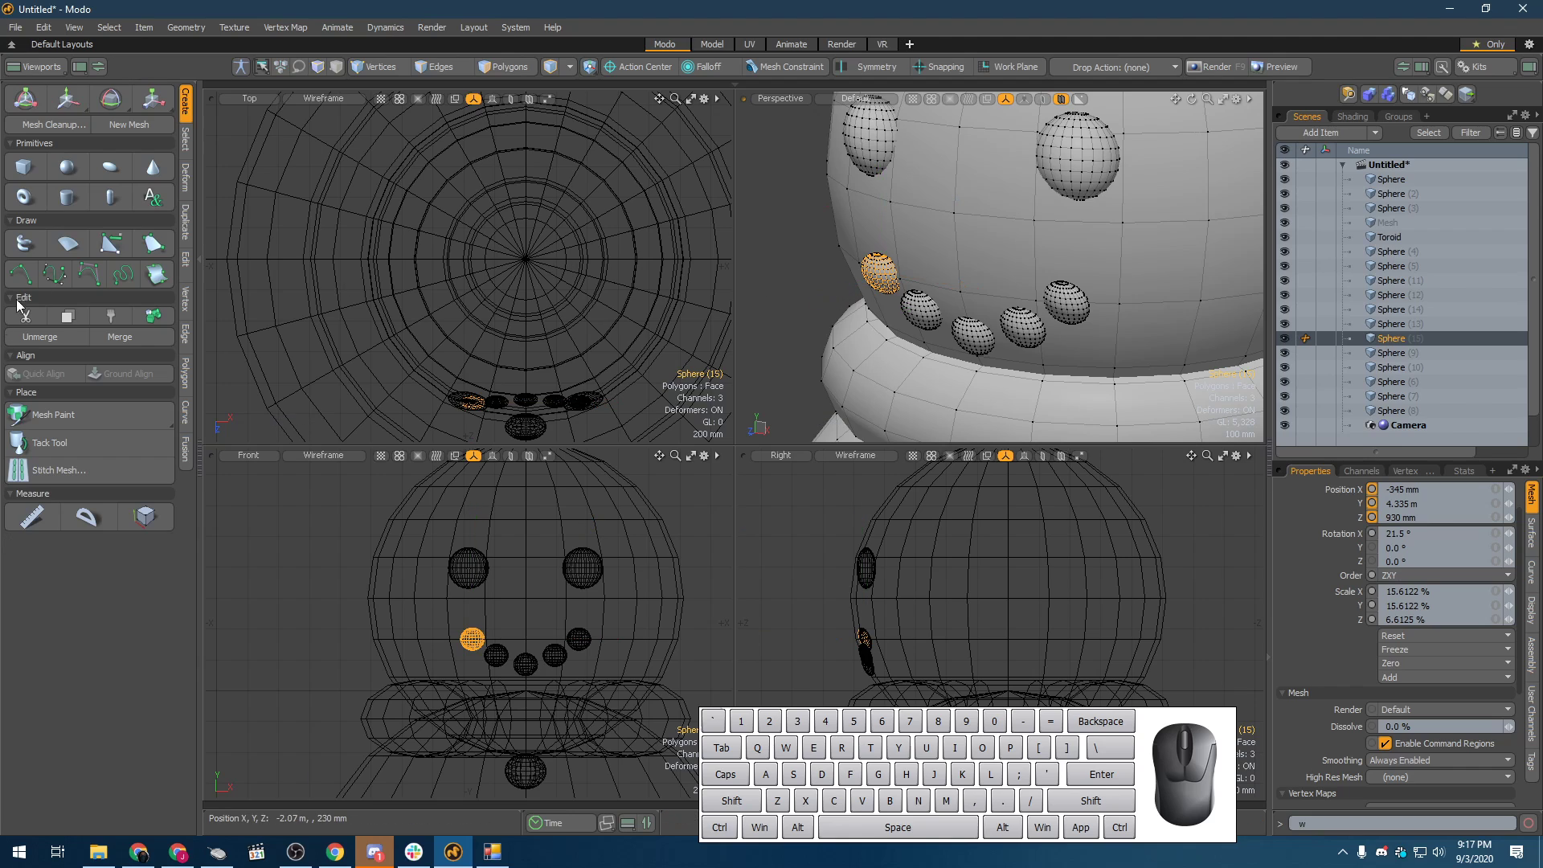
- Add a unit cone for the nose, raise it to Y 5.3 m and set its X rotation to 90°
key("shift")
left_click(153, 169, "shift")
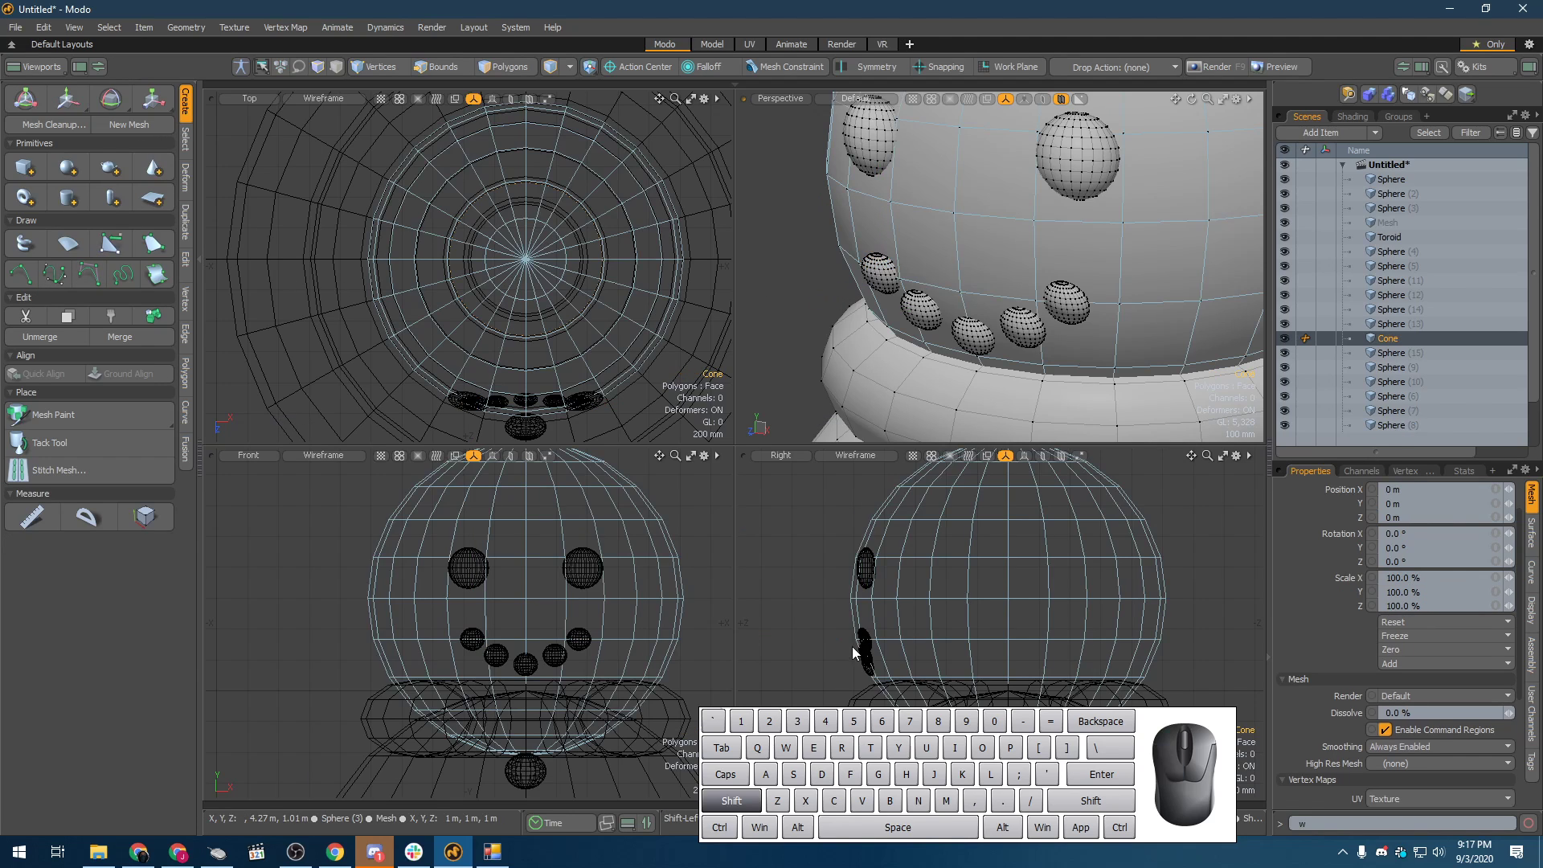
key("w")
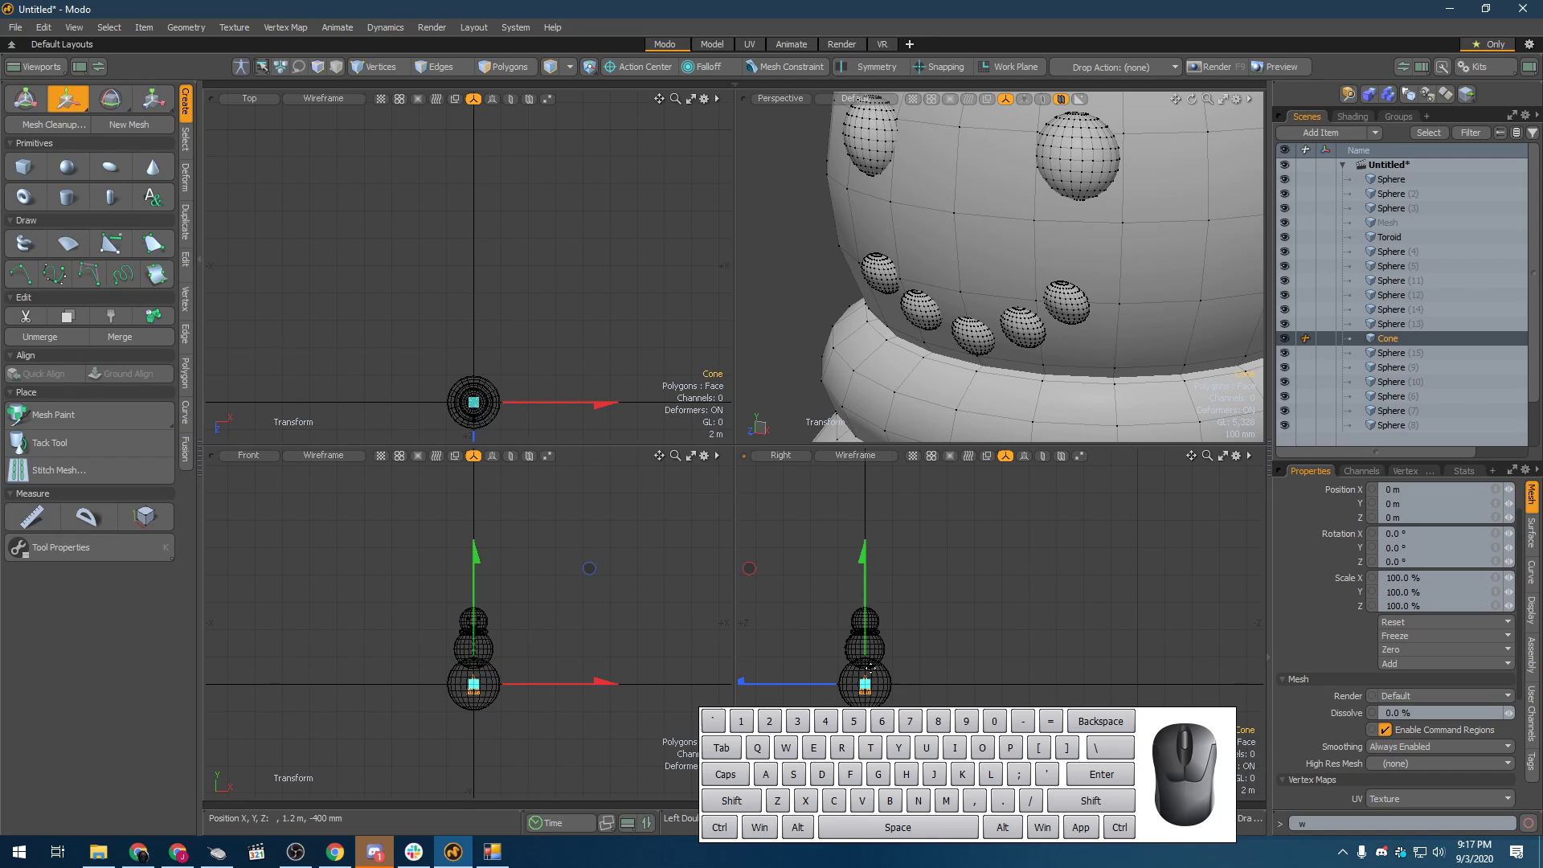
left_click_drag(872, 649, 867, 574)
key("e")
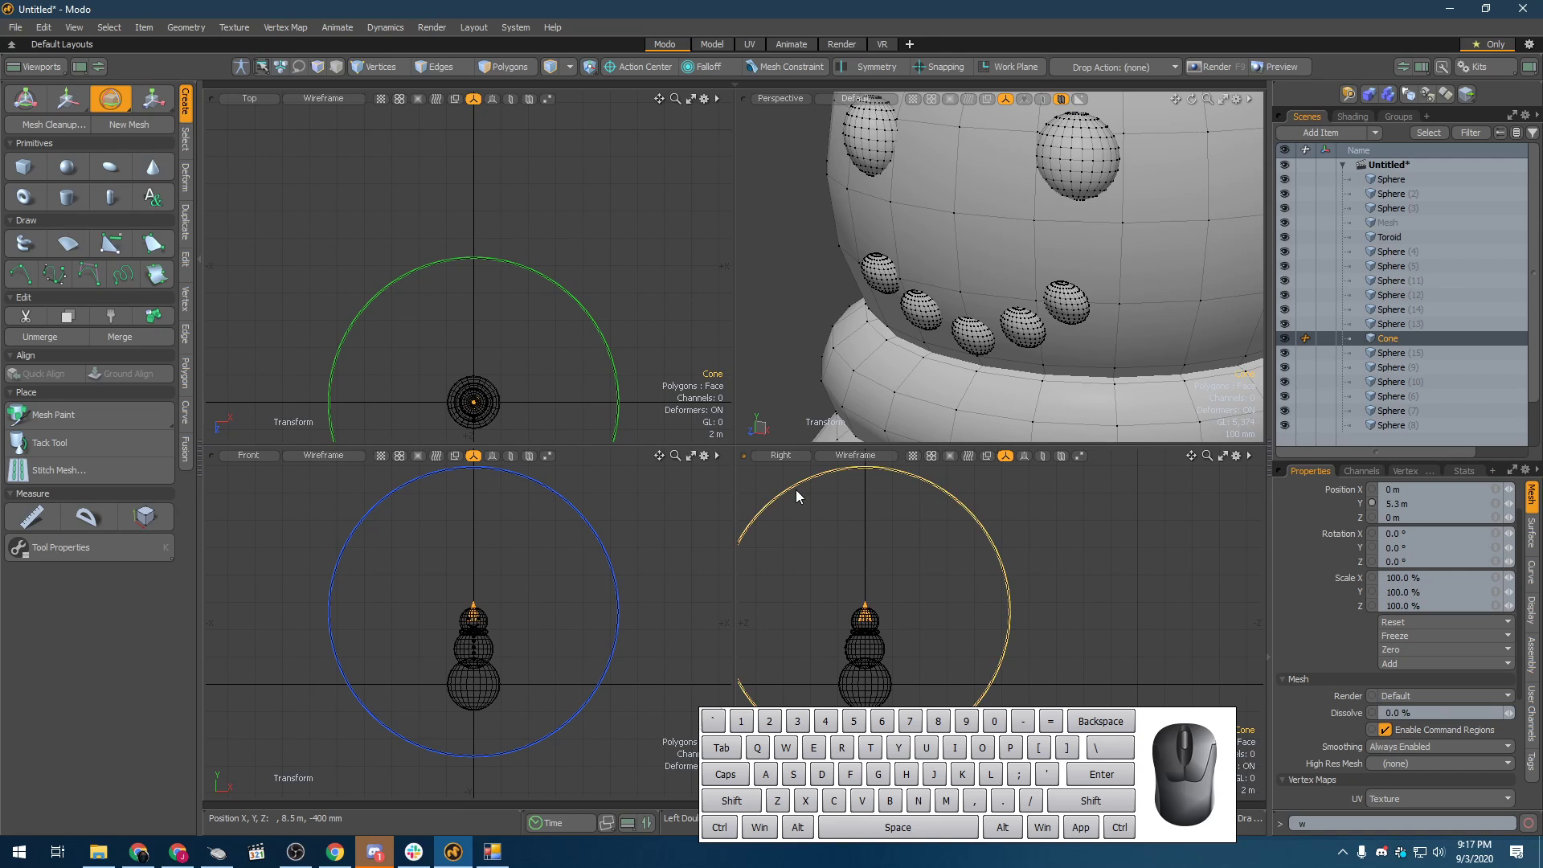
left_click_drag(799, 492, 738, 671)
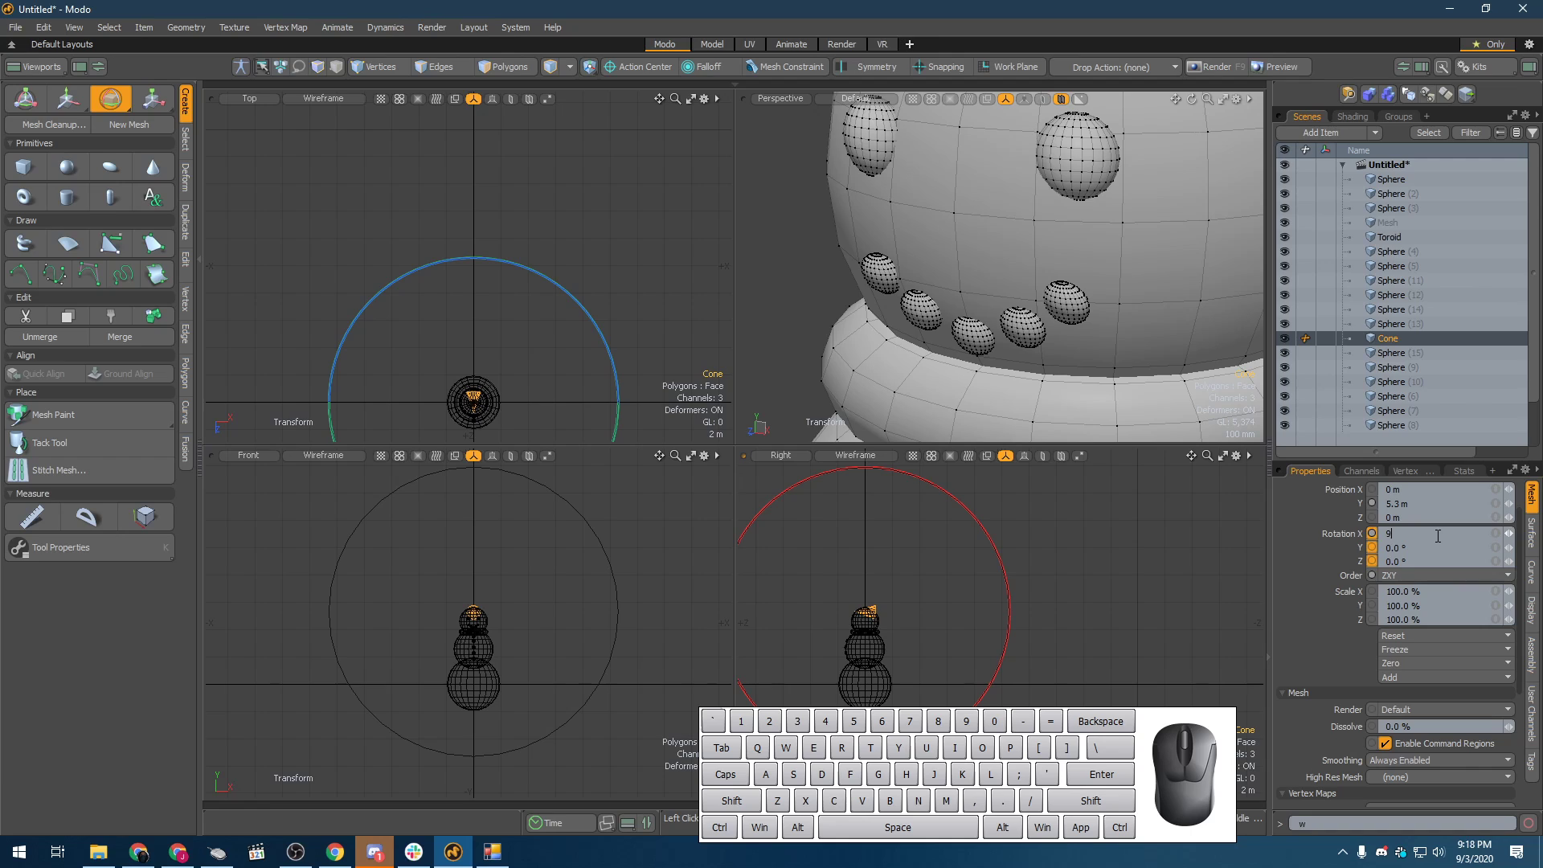
- Move the cone in front of the face at about Y 4.64 m and Z 1.82 m
key("w")
key("a")
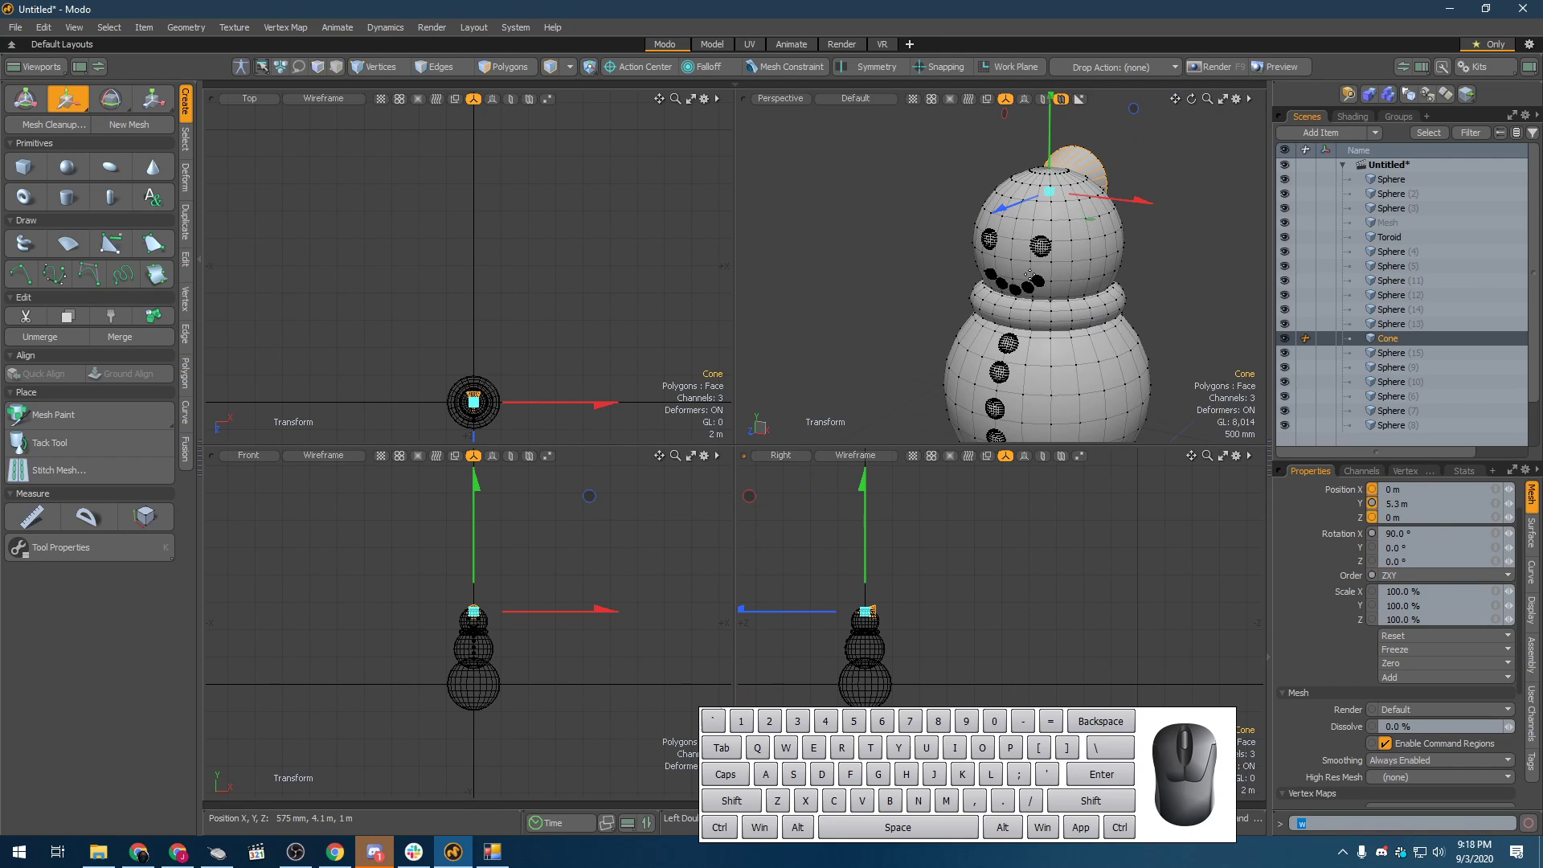
left_click_drag(1003, 215, 933, 242)
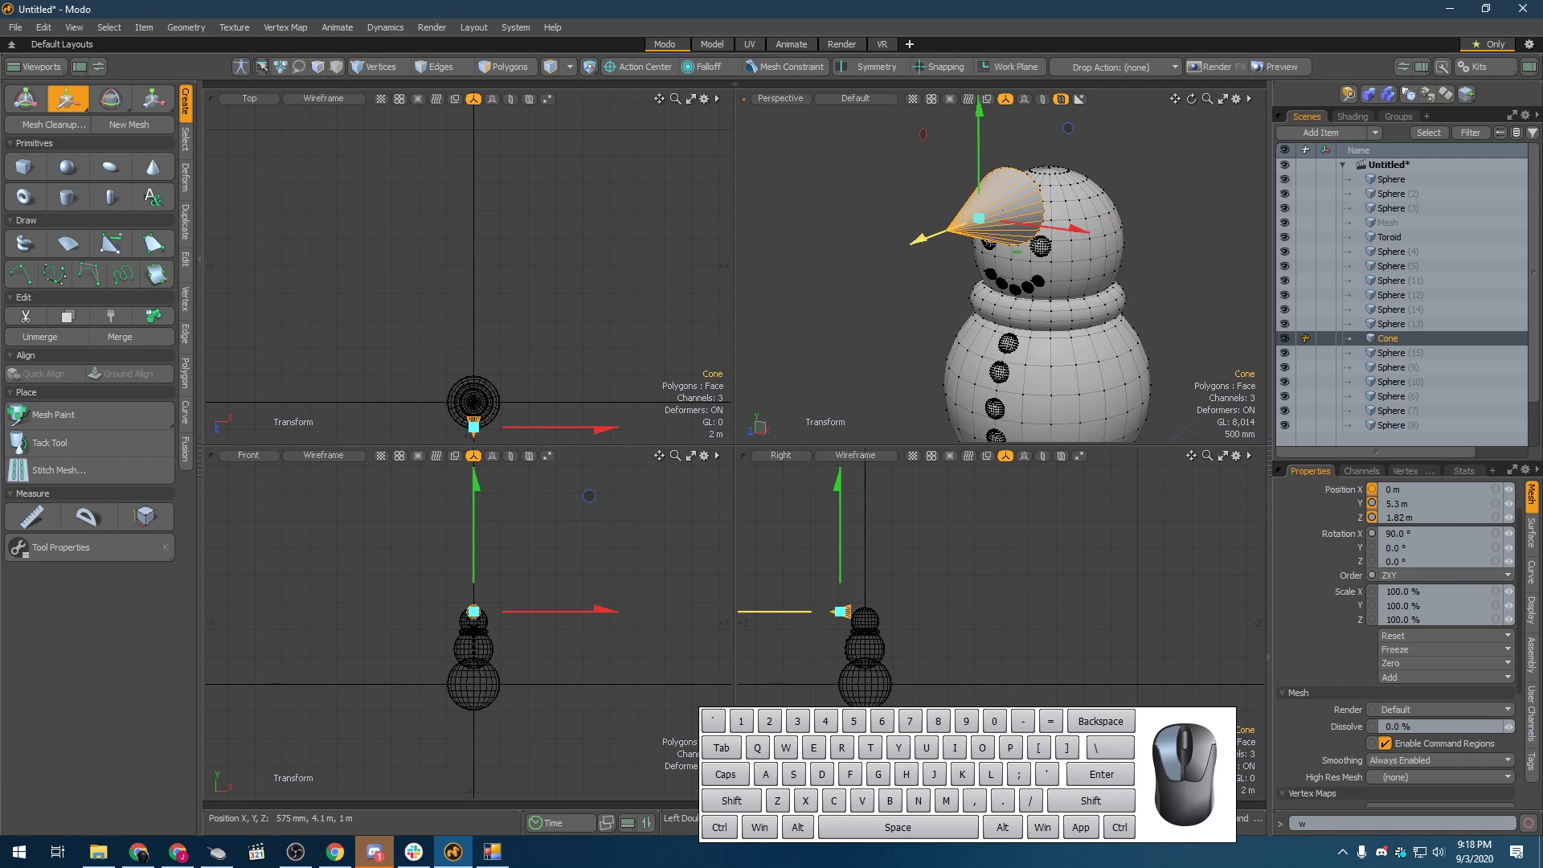
left_click_drag(991, 130, 989, 183)
- Scale the cone uniformly to about 50.5%
key("y")
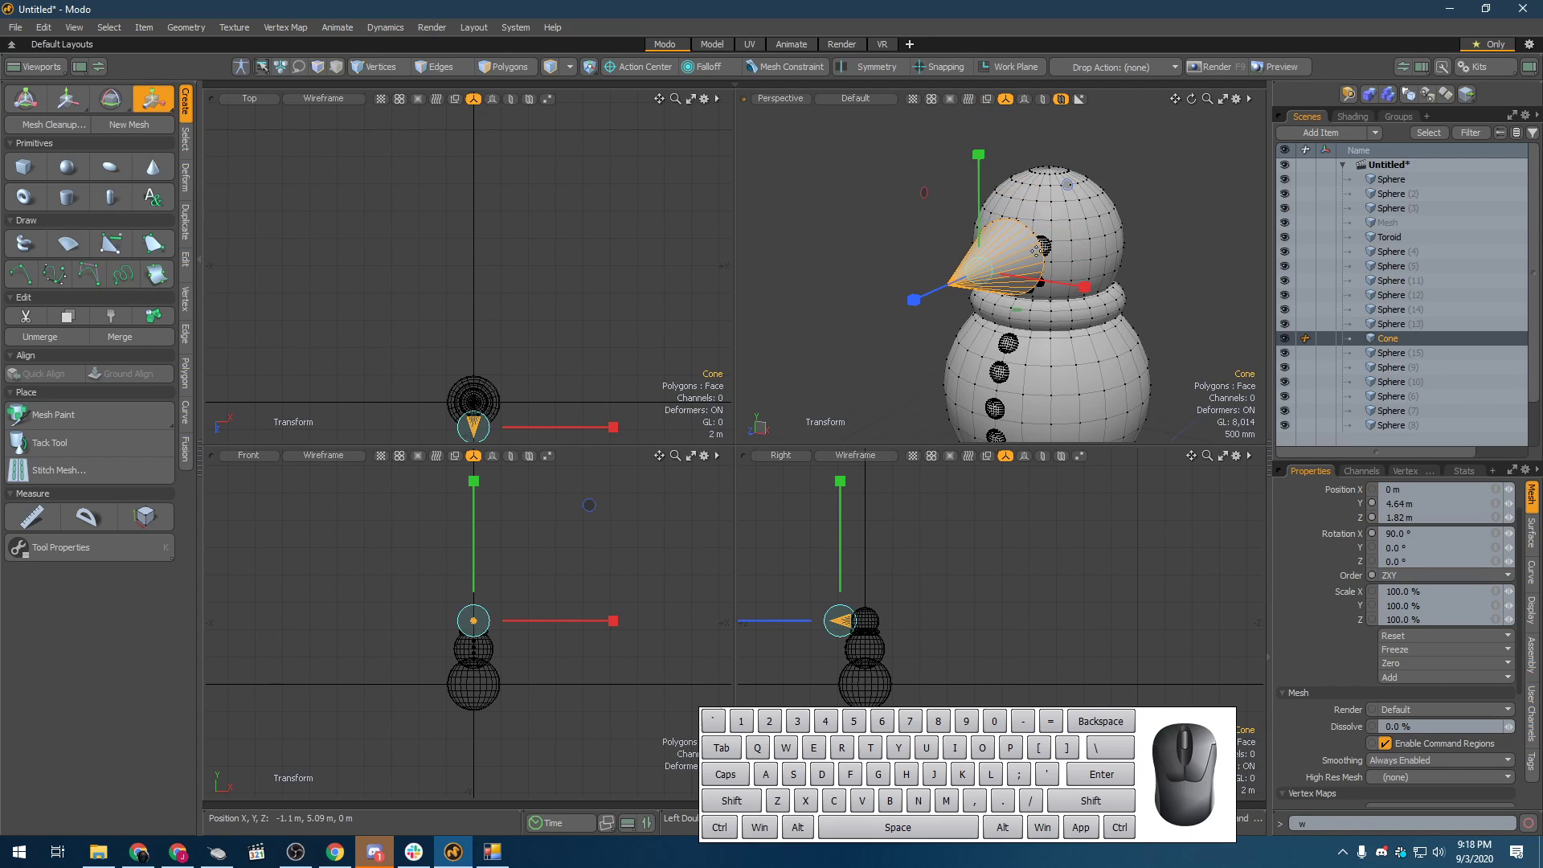
left_click_drag(989, 283, 1017, 210)
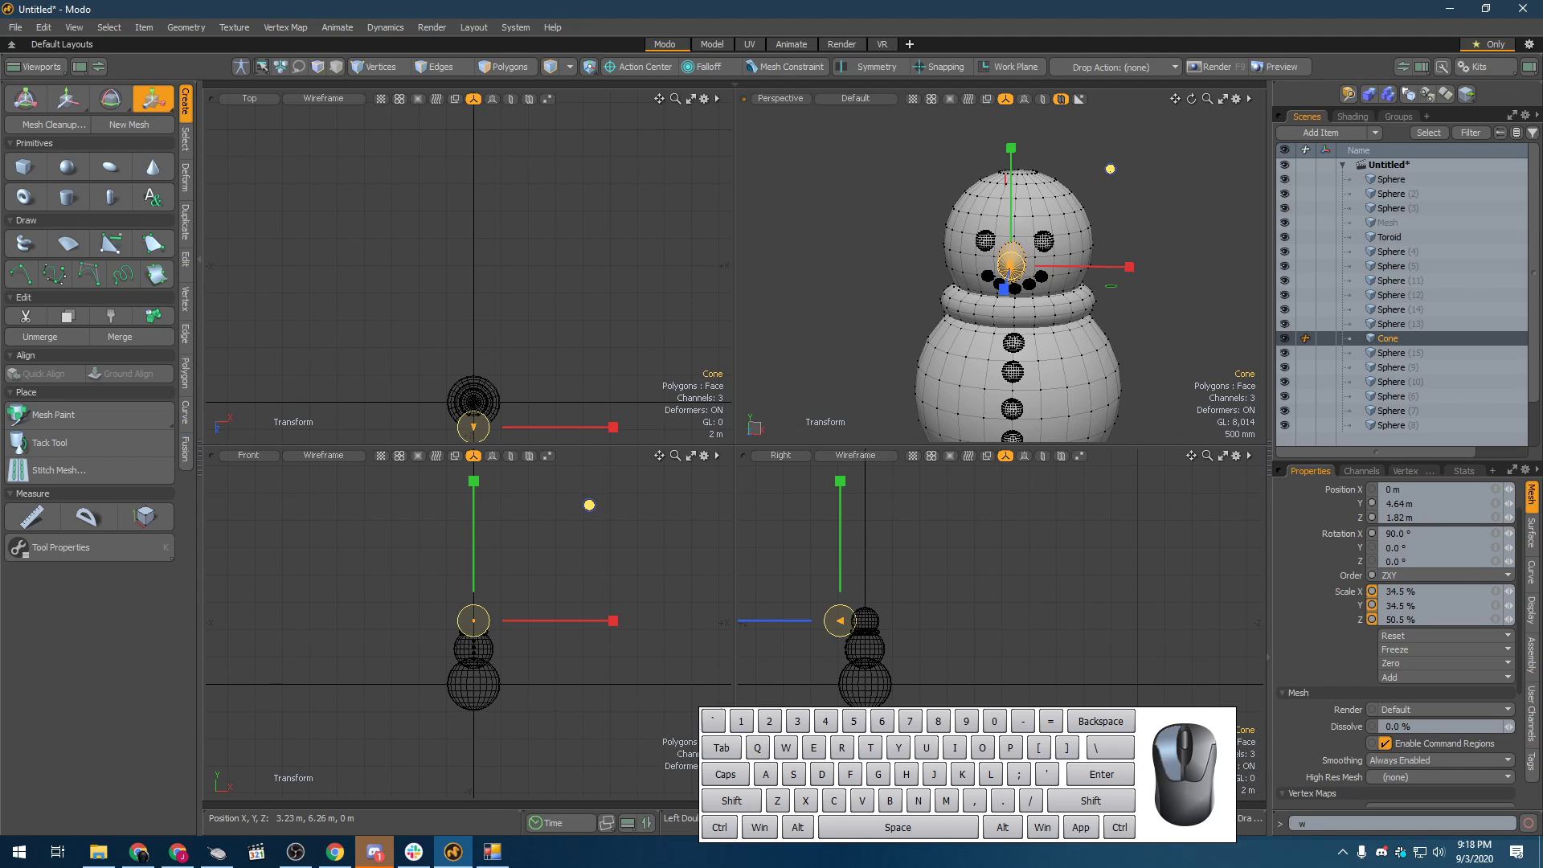
key("ctrl+z")
left_click_drag(1109, 169, 1103, 315, "alt")
left_click_drag(1096, 370, 1009, 345, "alt")
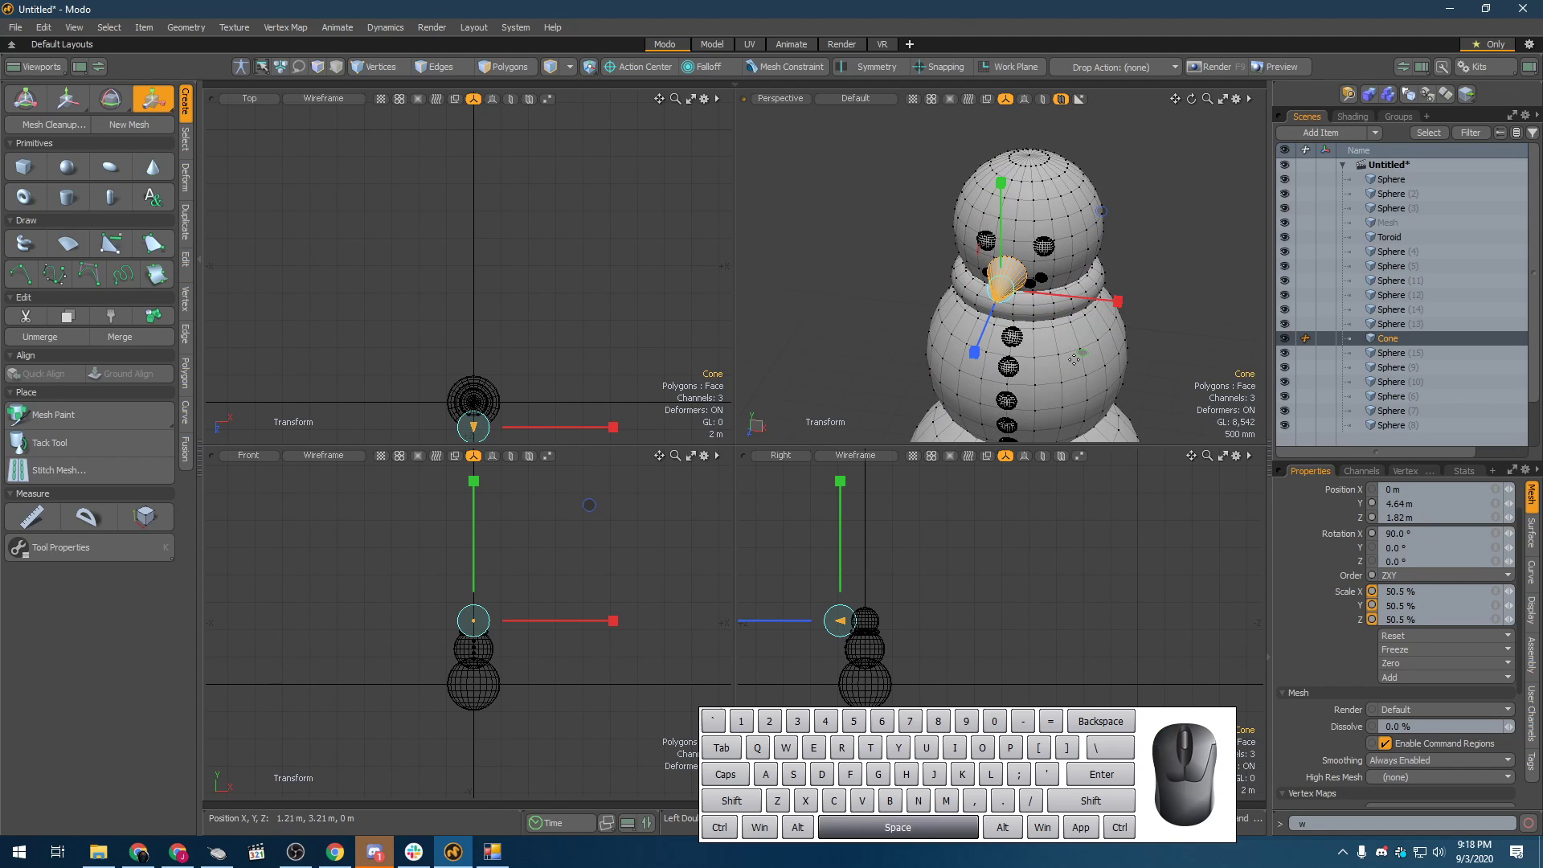
- Slim the cone by scaling it to about 24.7% in X and Z
key("space")
key("w")
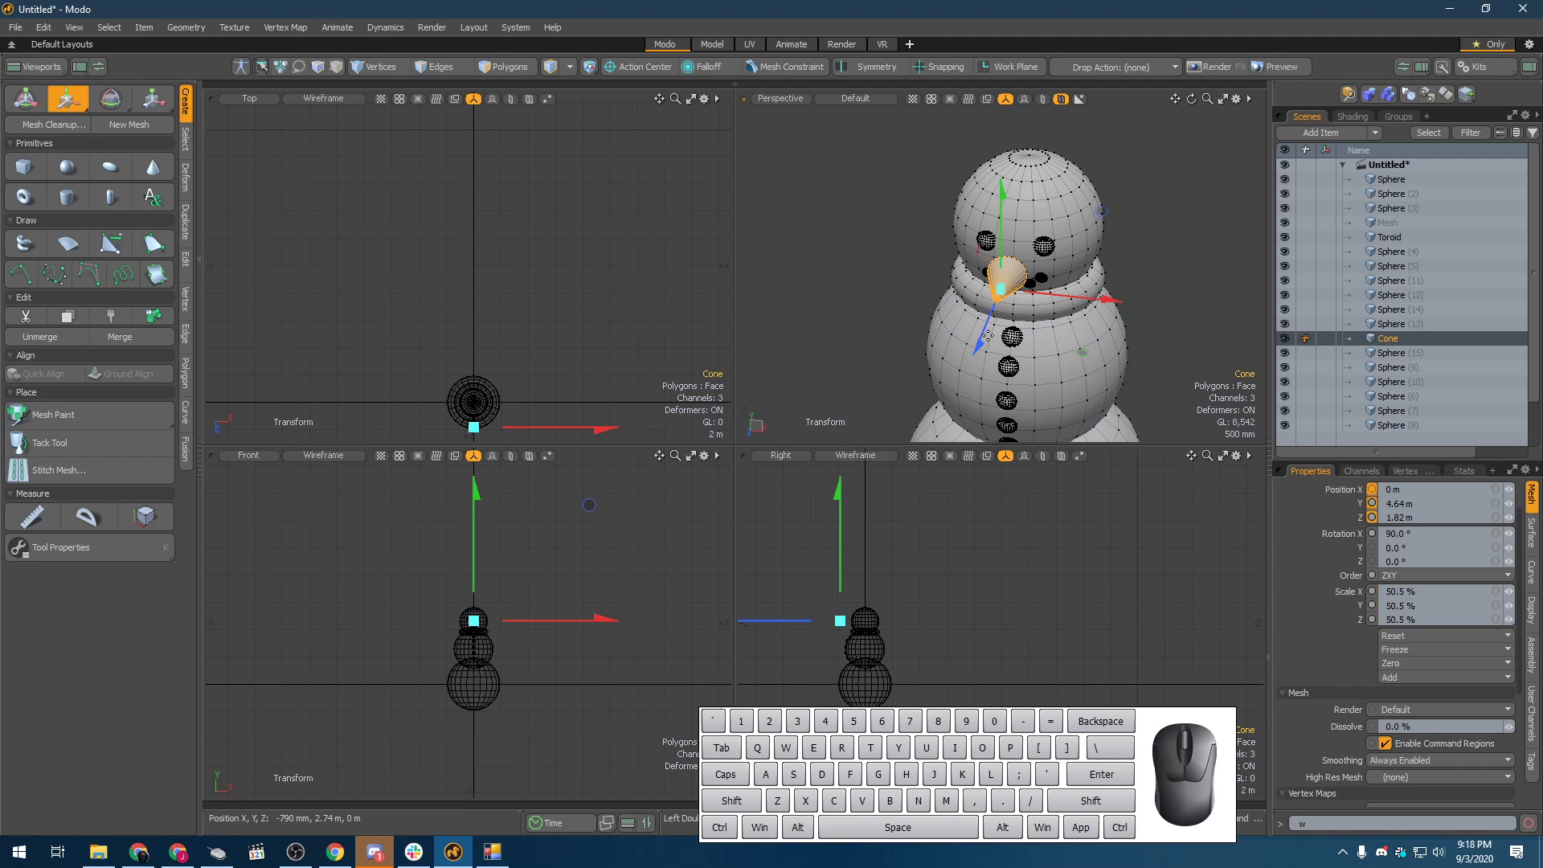
key("e")
key("y")
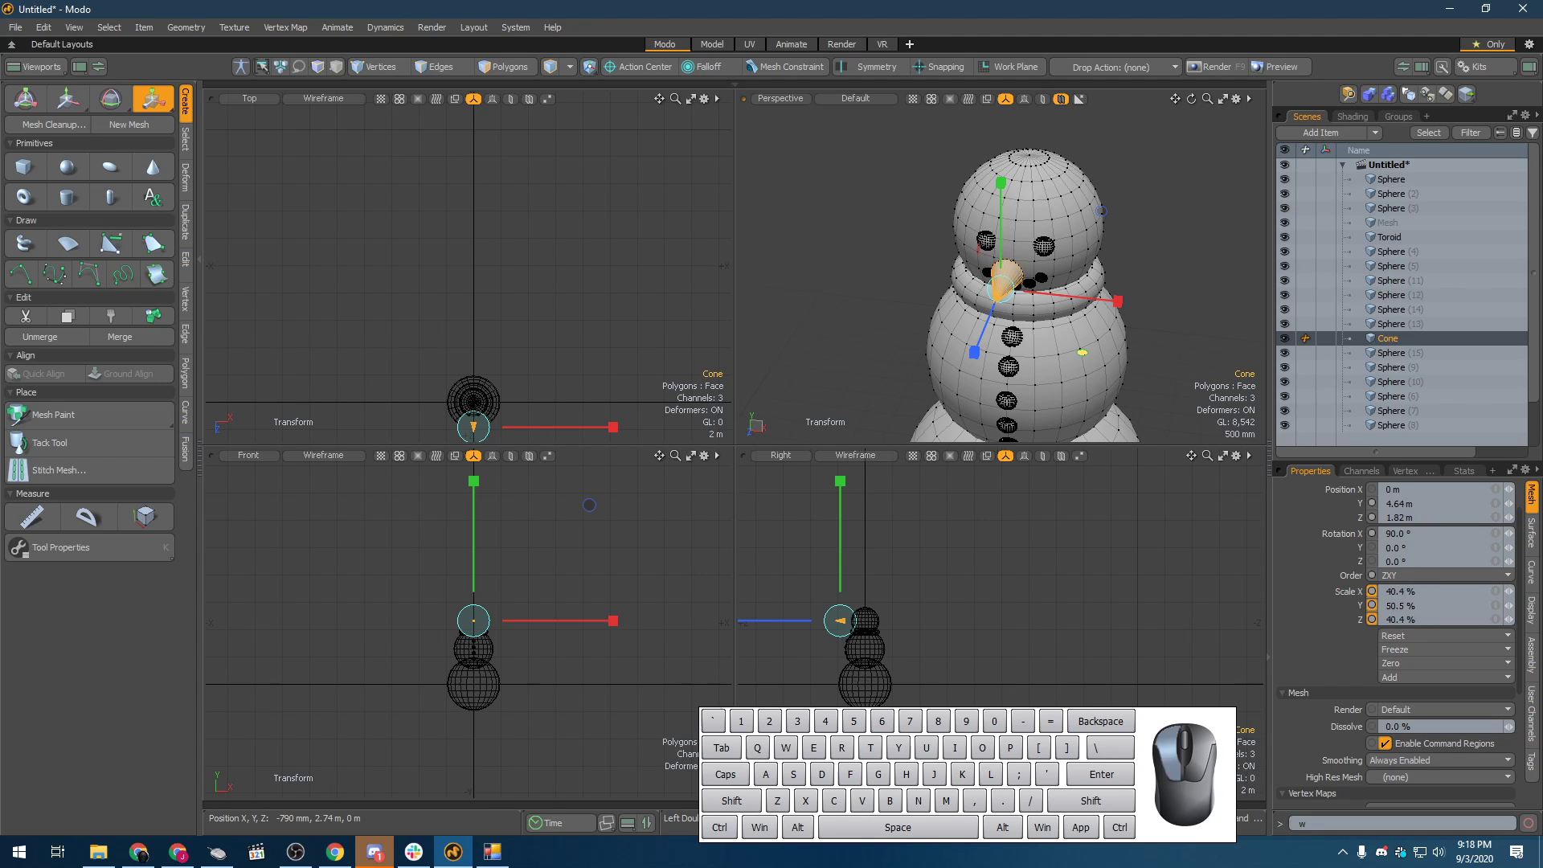
key("space")
scroll(1061, 350, "up", 3)
left_click_drag(1061, 351, 1050, 183, "alt")
key("y")
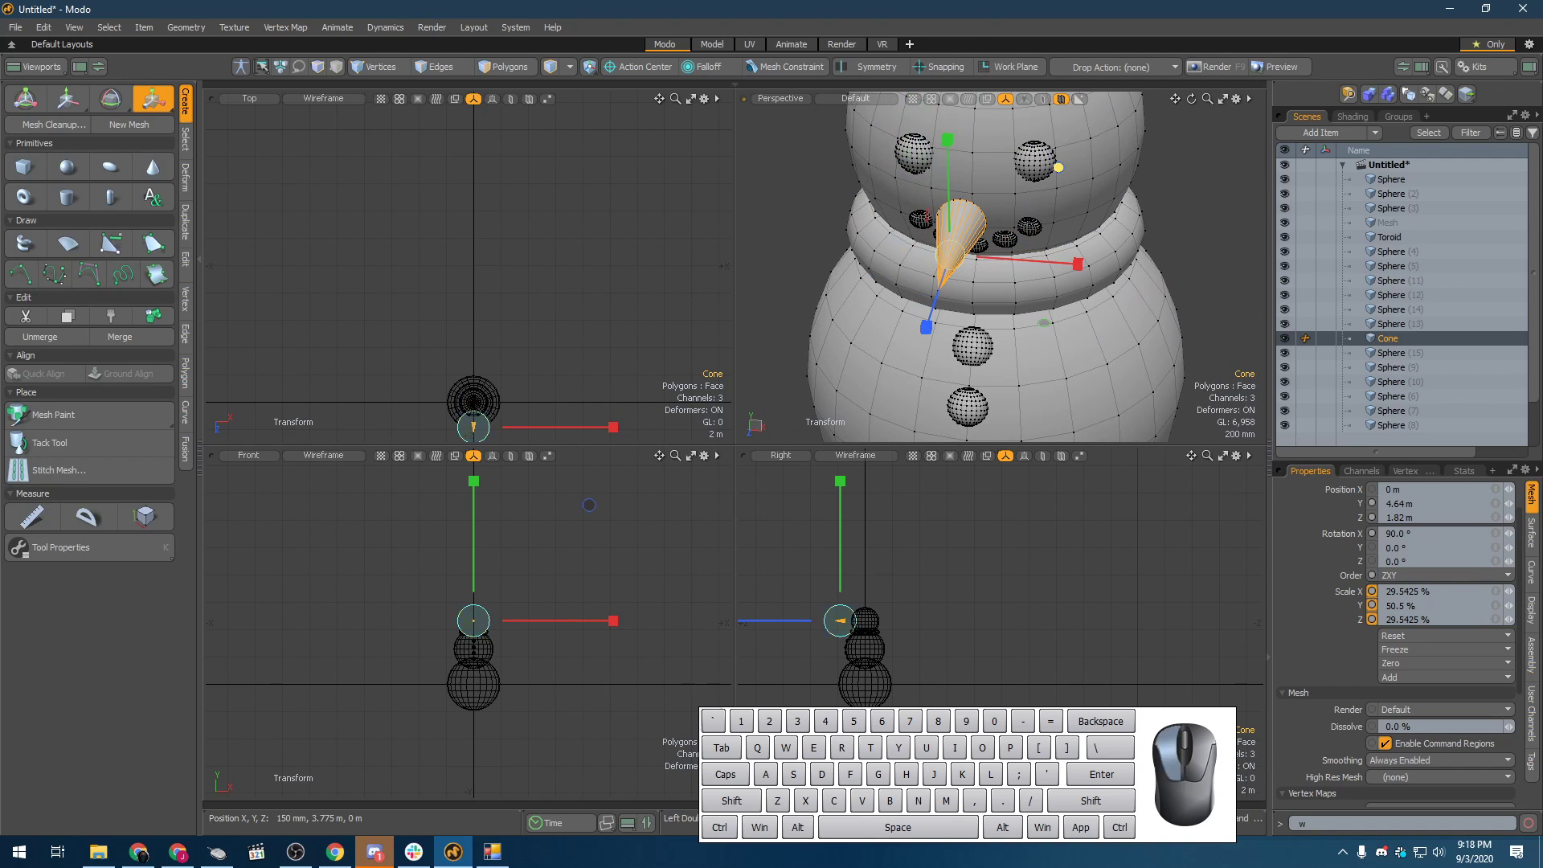
left_click_drag(589, 504, 589, 505)
key("ctrl+z")
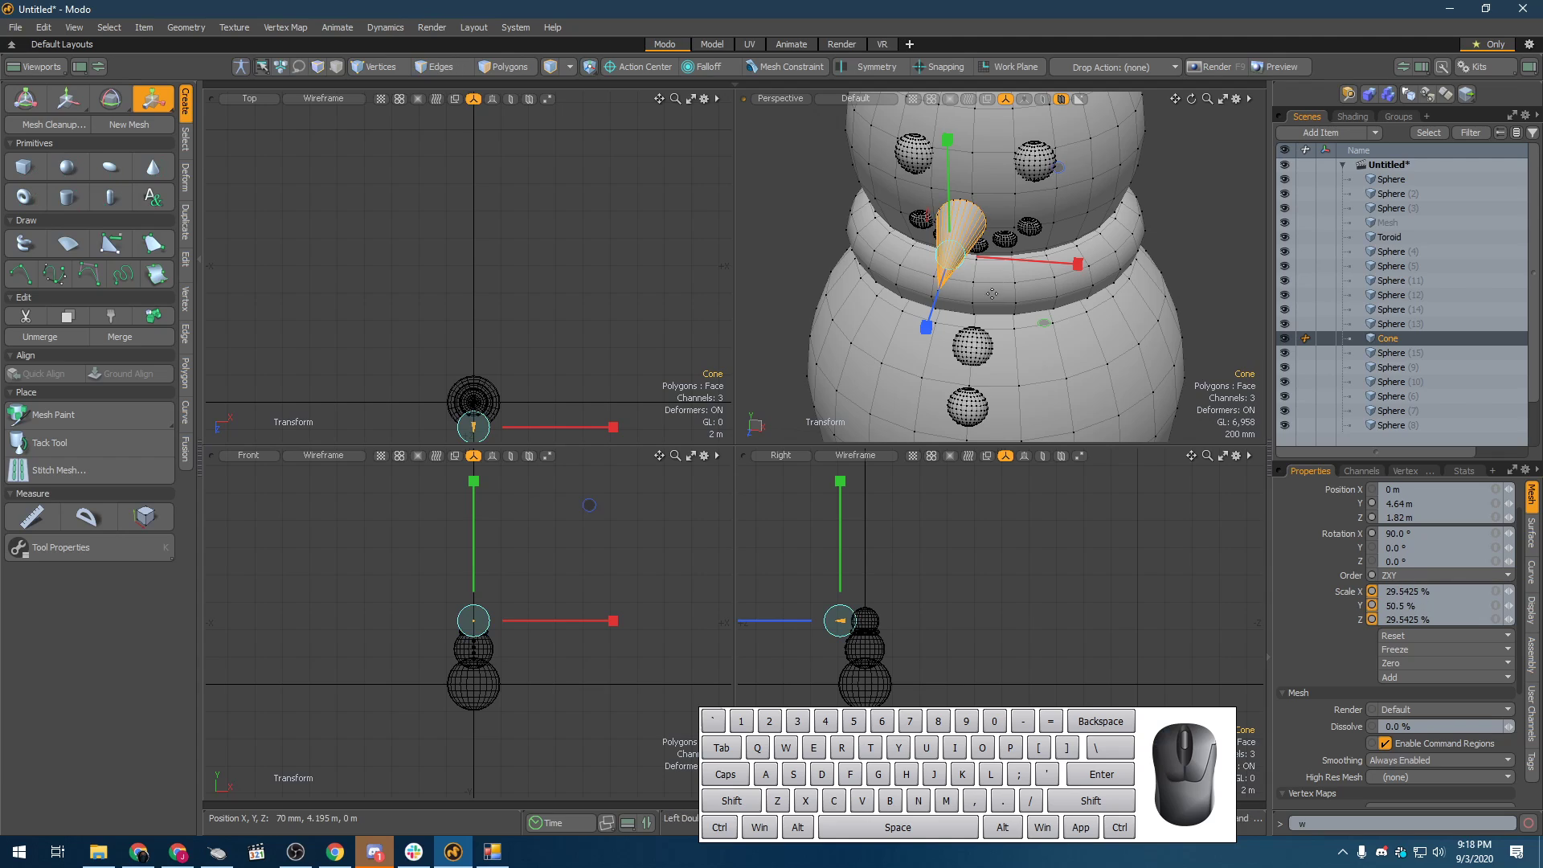
left_click_drag(924, 265, 972, 275, "alt")
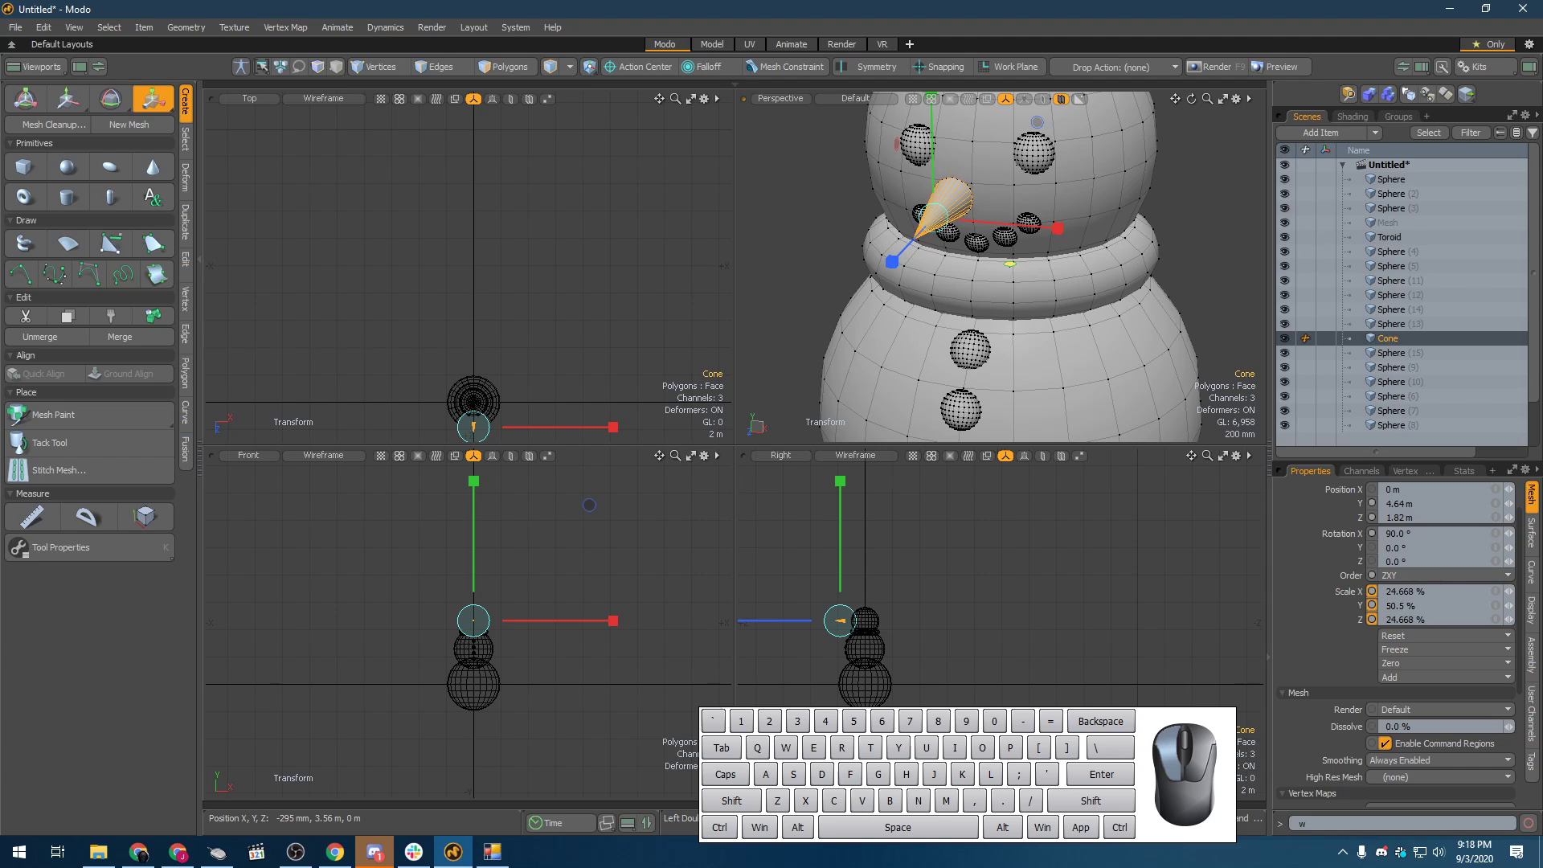
- Place the nose cone at Y 4.525 m and Z 1.365 m, slim it to about 21.4% in X and Z, and deselect it
key("w")
left_click_drag(972, 276, 1004, 292, "alt")
scroll(1268, 301, "down", 3)
scroll(1111, 297, "down", 2)
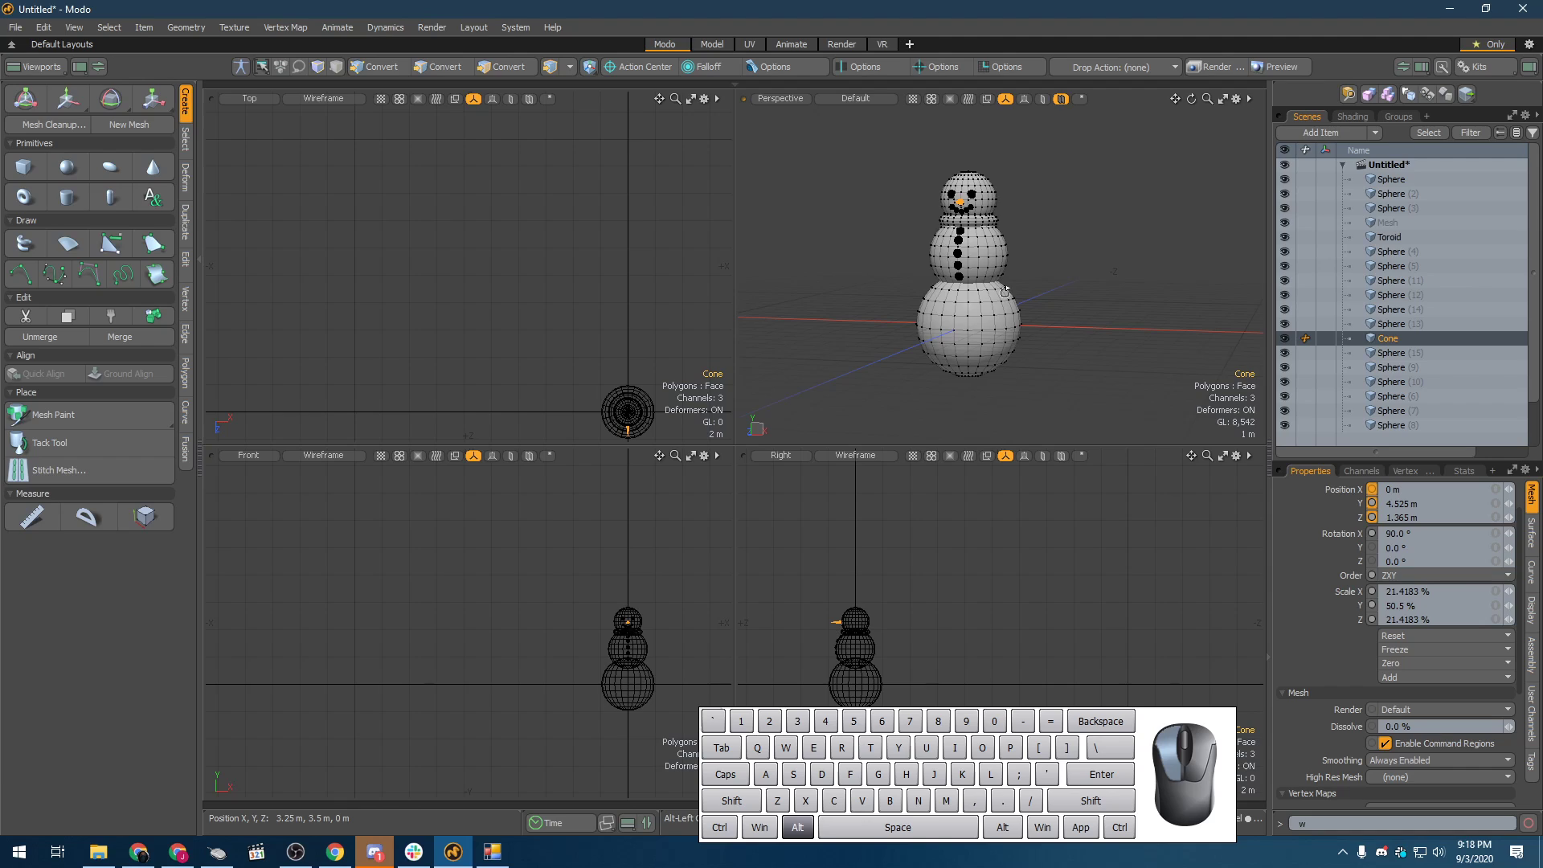
left_click(1180, 392)
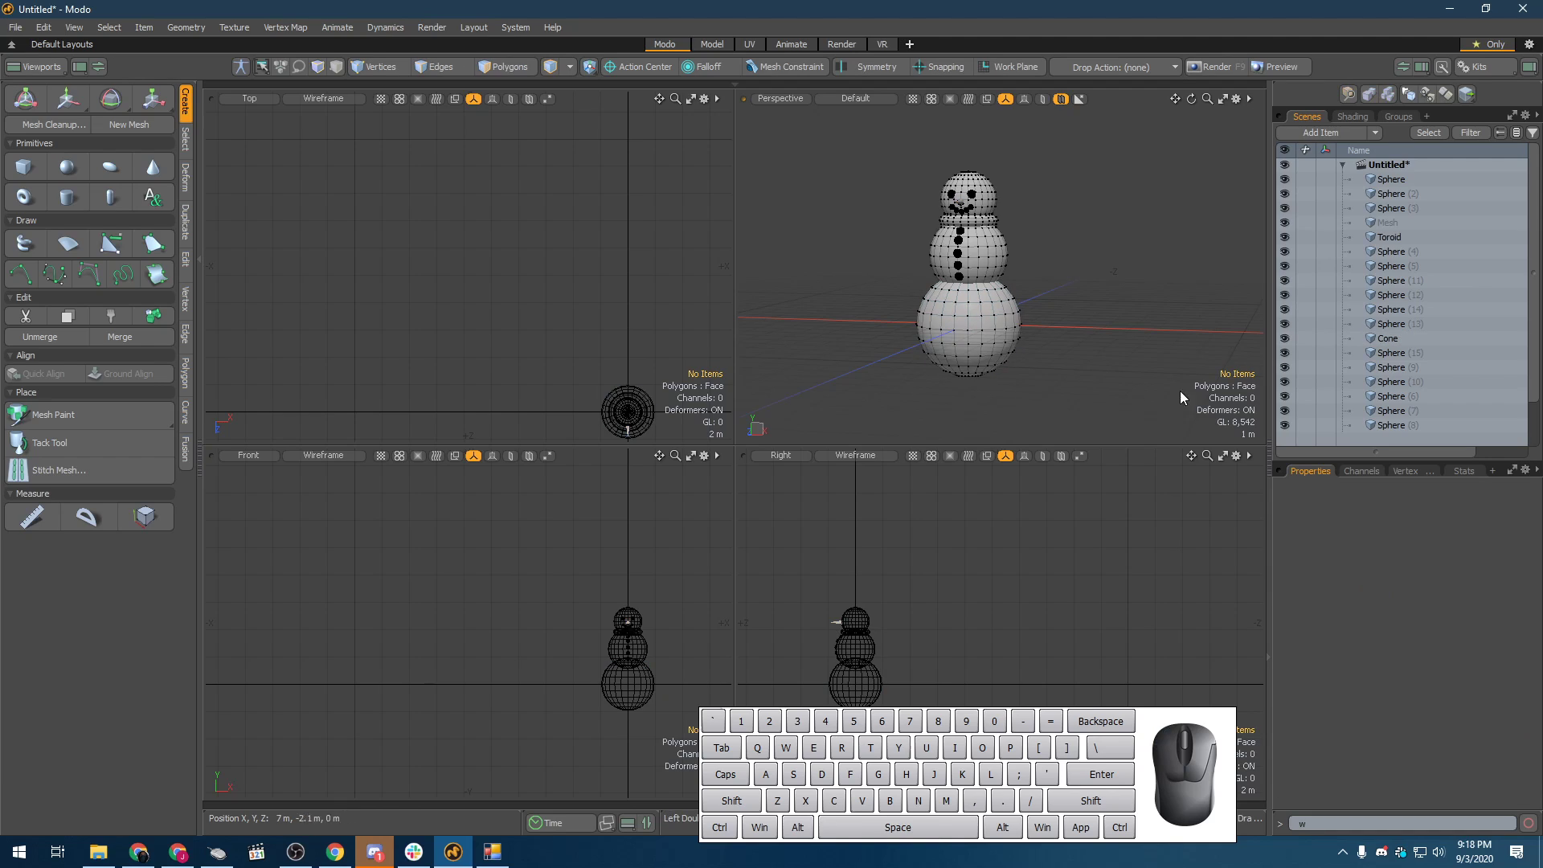
- Select all snowman meshes without the camera and raise them together until the bottom sphere rests on the ground grid
left_click(1398, 180)
scroll(1411, 233, "down", 1)
left_click(1403, 410, "shift")
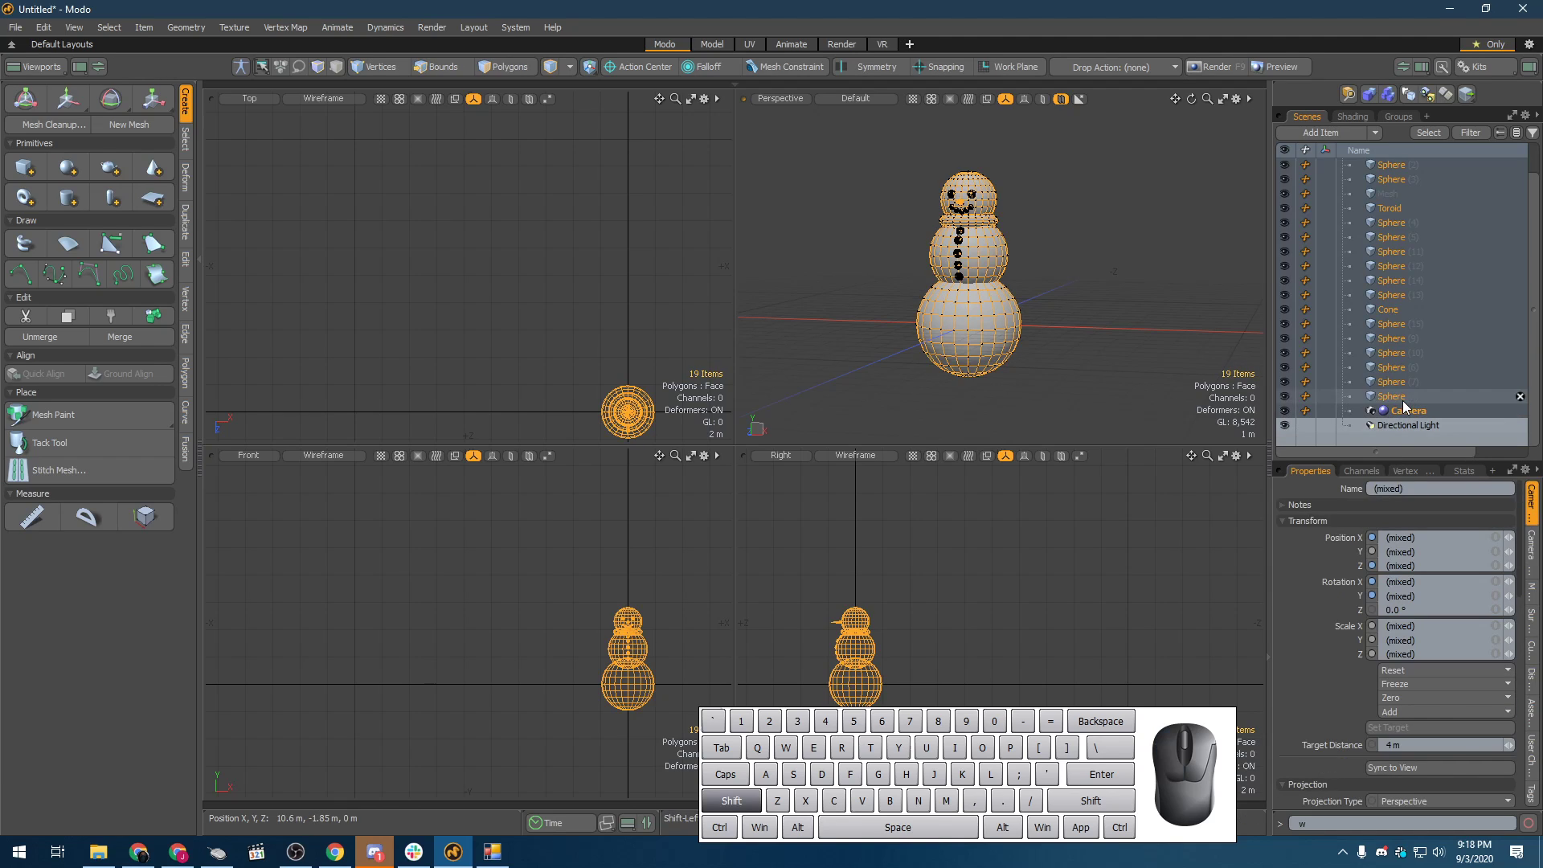
left_click(1401, 410, "ctrl")
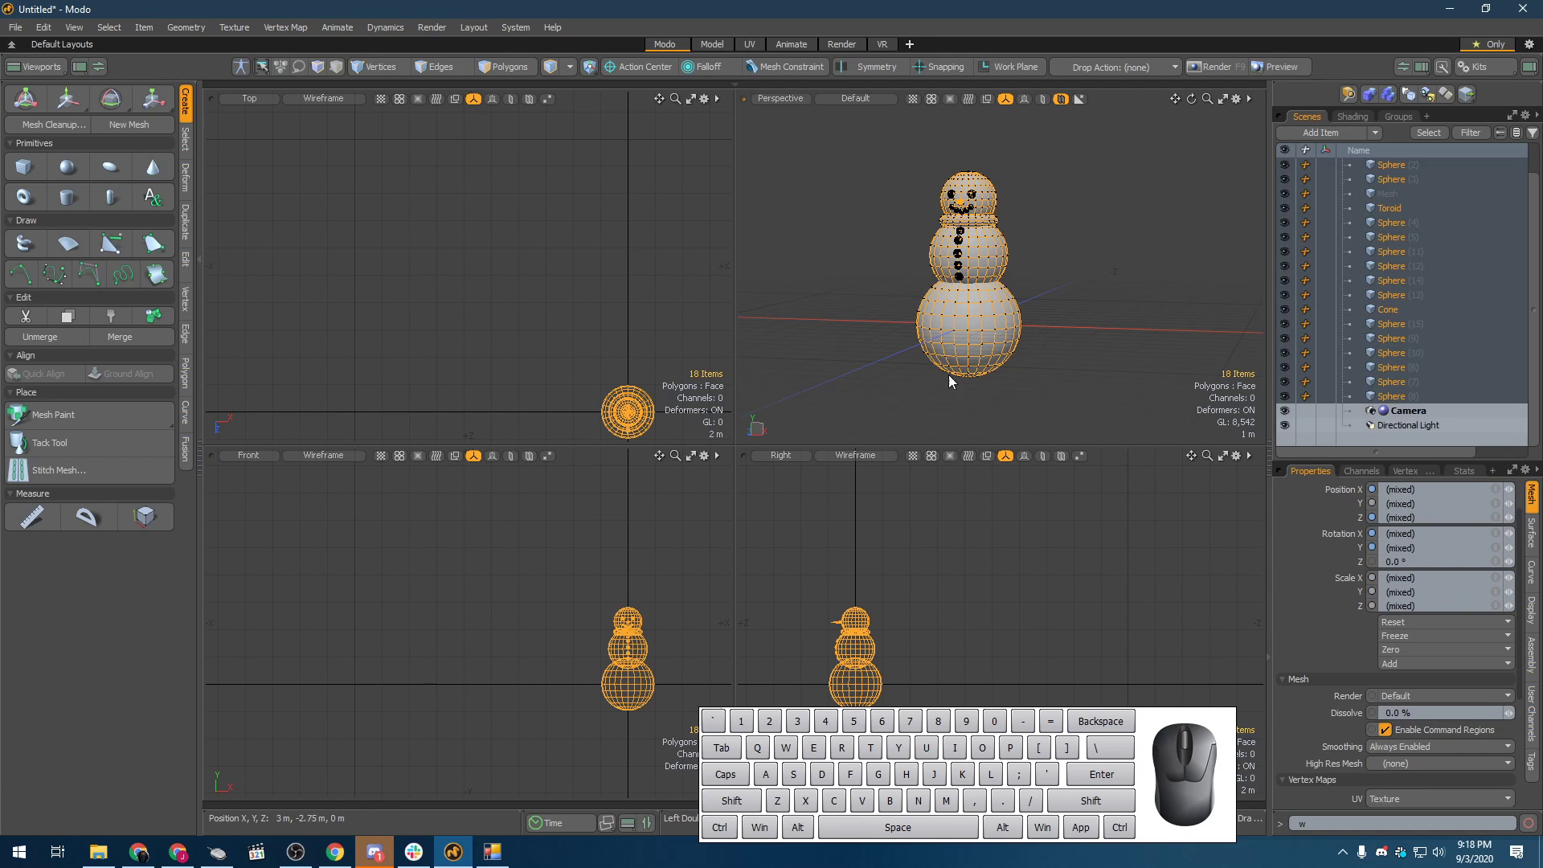
key("w")
left_click_drag(959, 198, 958, 147)
key("space")
left_click(1009, 333)
- Add a unit plane under the snowman and scale it uniformly to 3539% as the ground
left_click_drag(1009, 332, 991, 373, "alt")
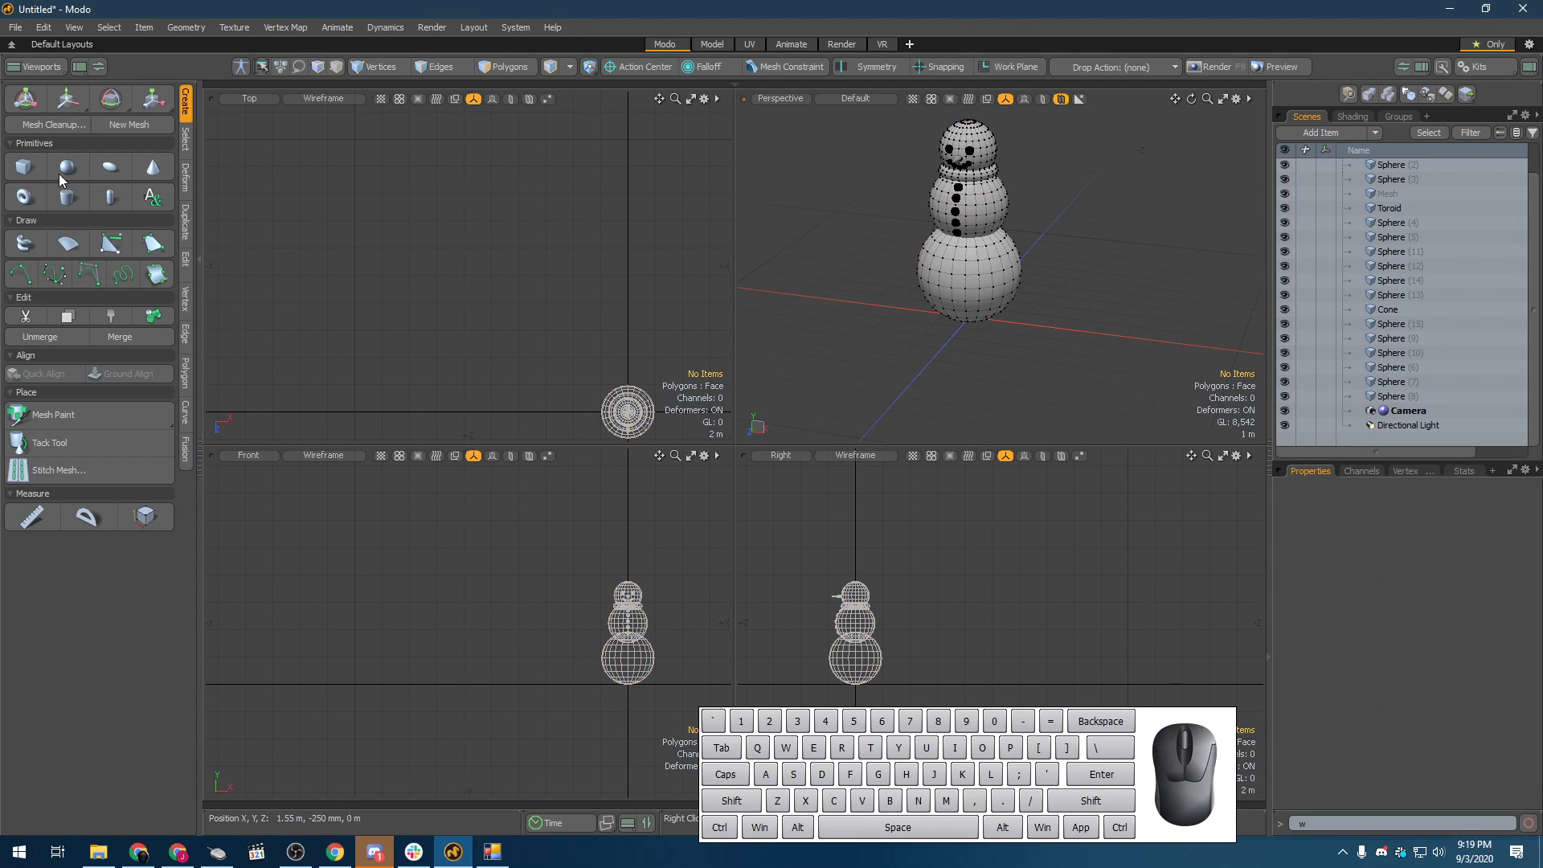
key("shift")
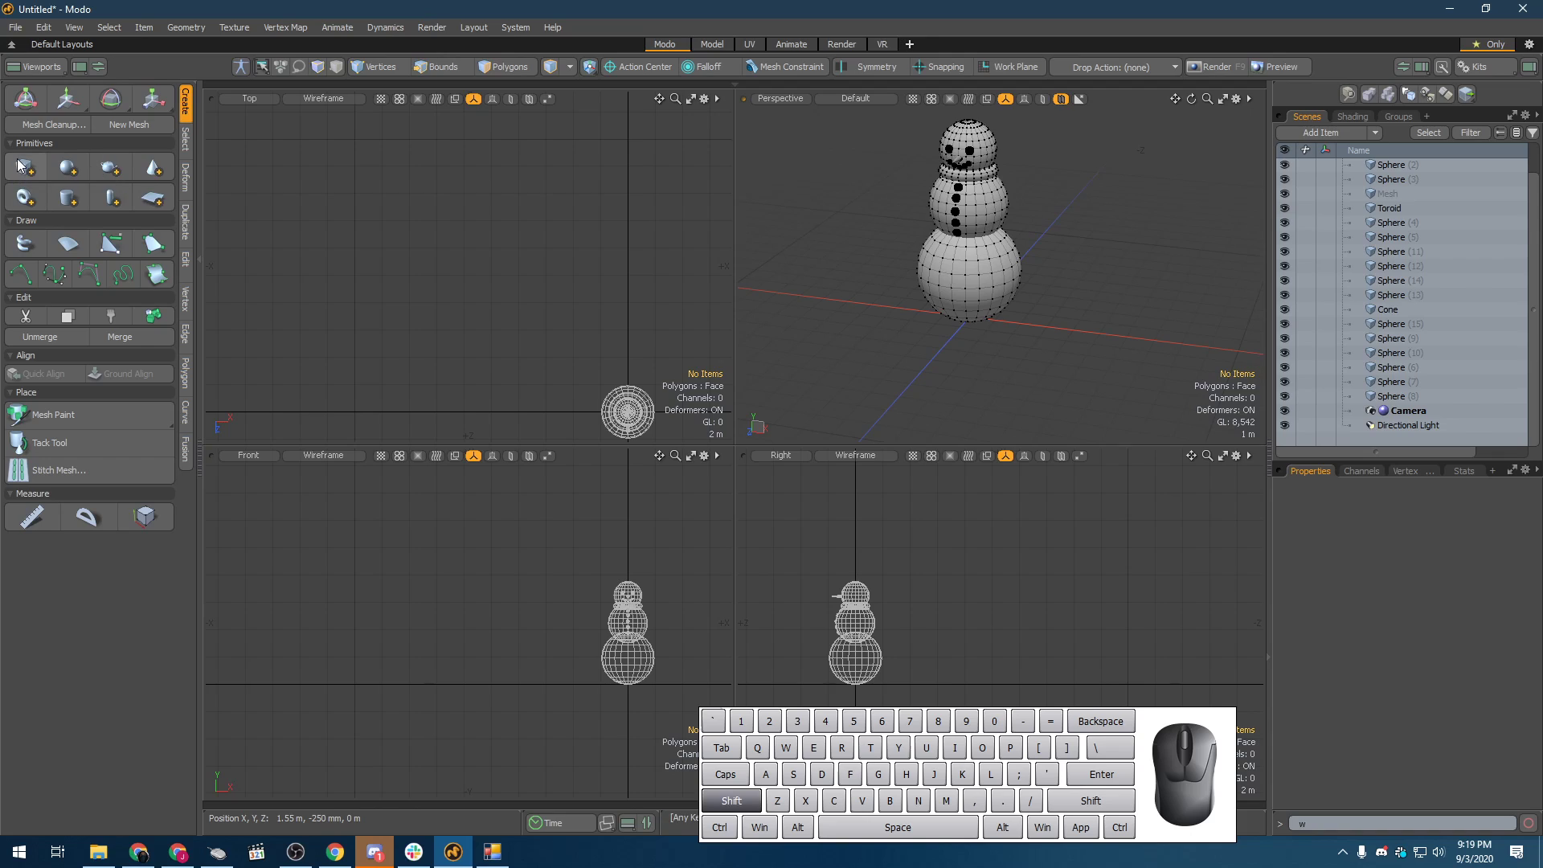
left_click(169, 200, "shift")
left_click_drag(971, 326, 2, 178)
key("space")
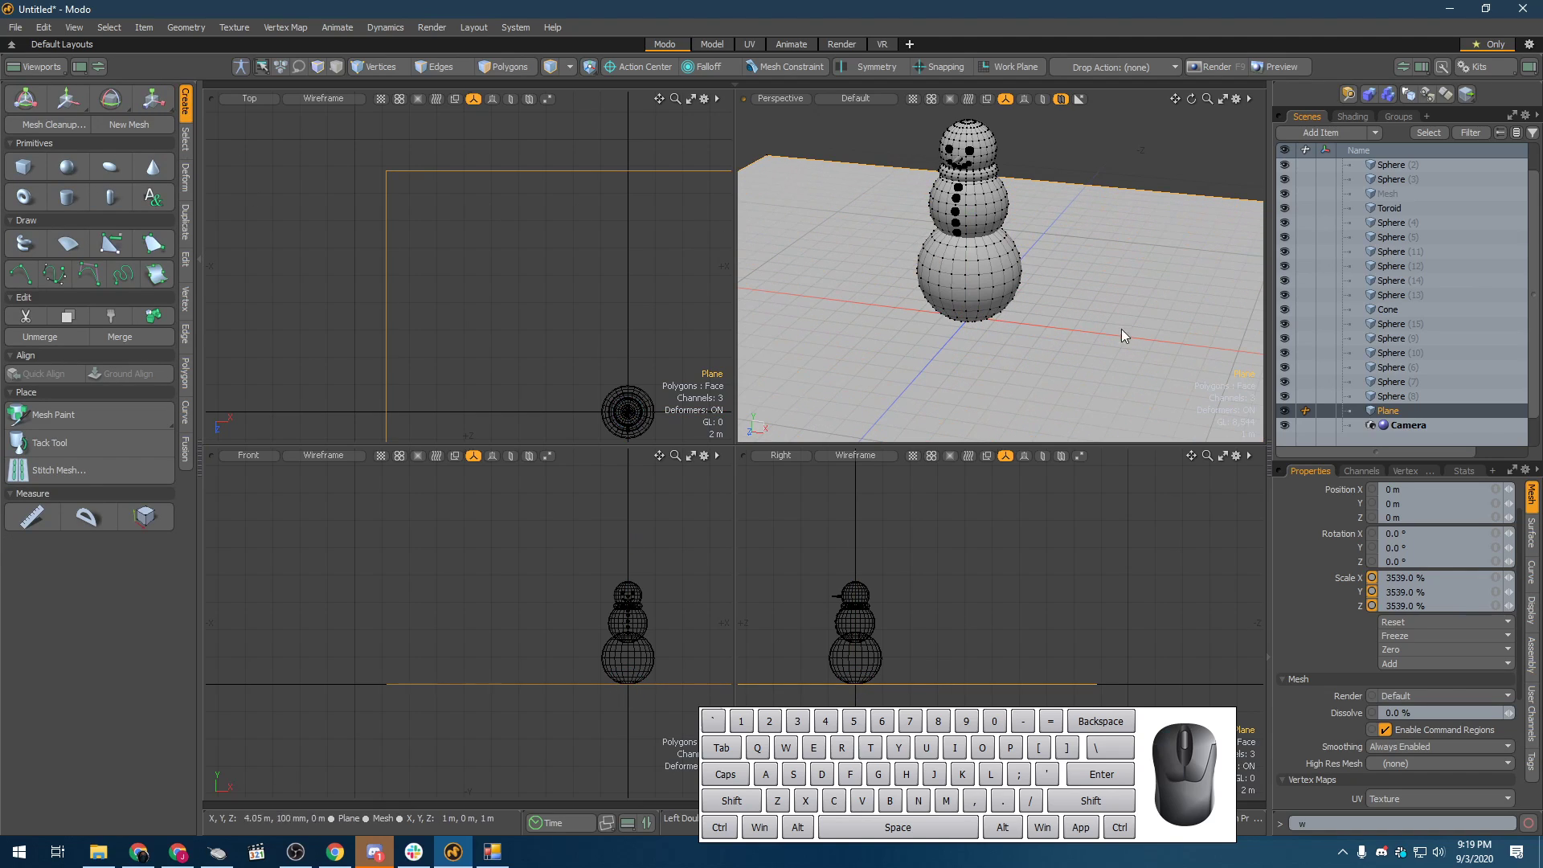
key("Escape")
- Maximize the perspective viewport to view the snowman on its ground plane from slightly above
key("KP_0")
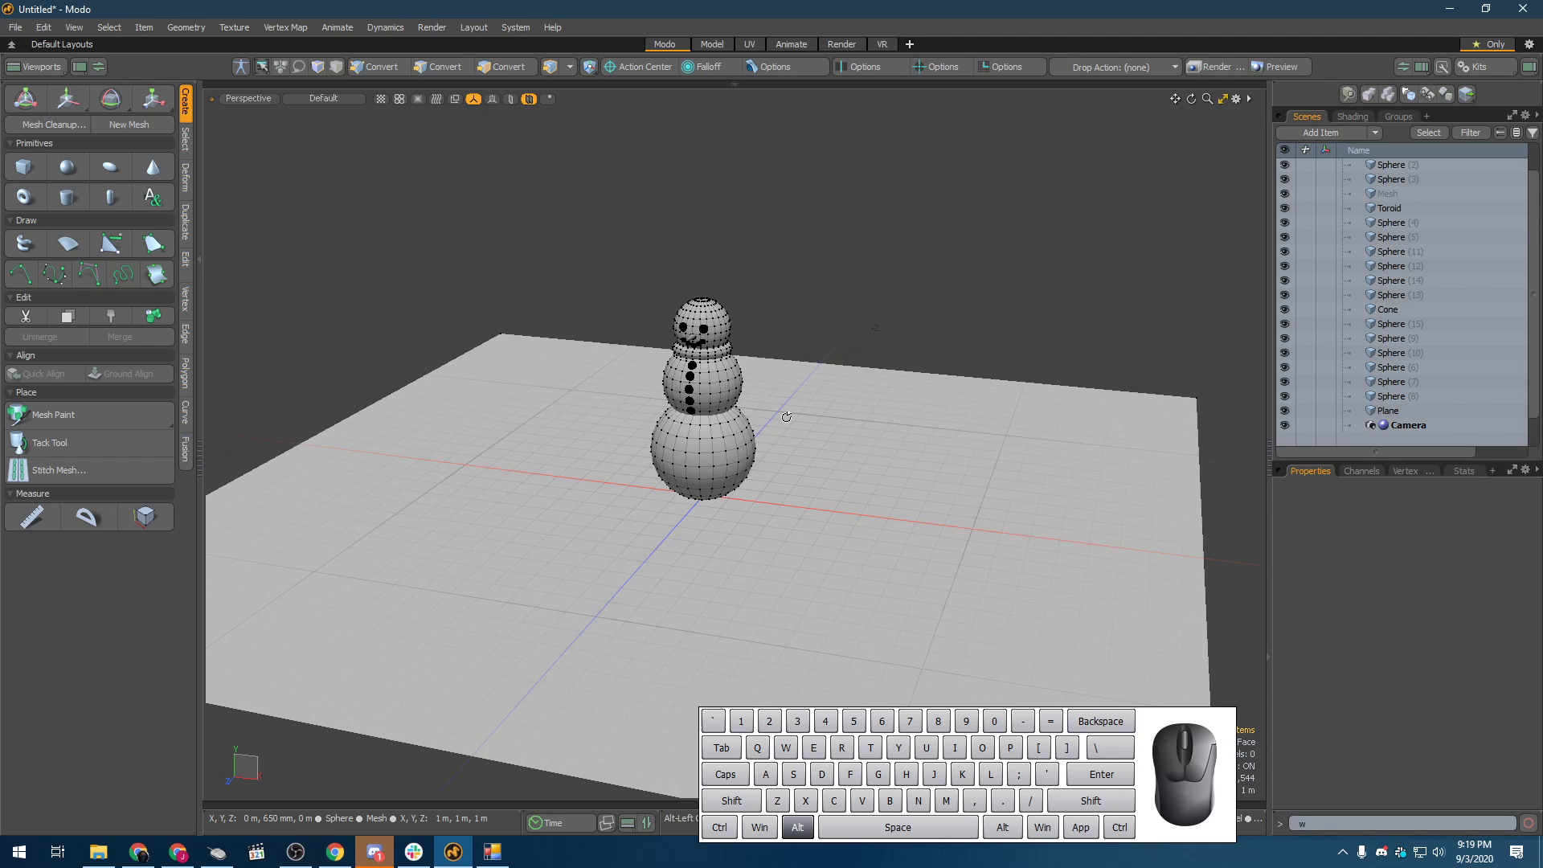
left_click_drag(786, 416, 788, 451, "alt")
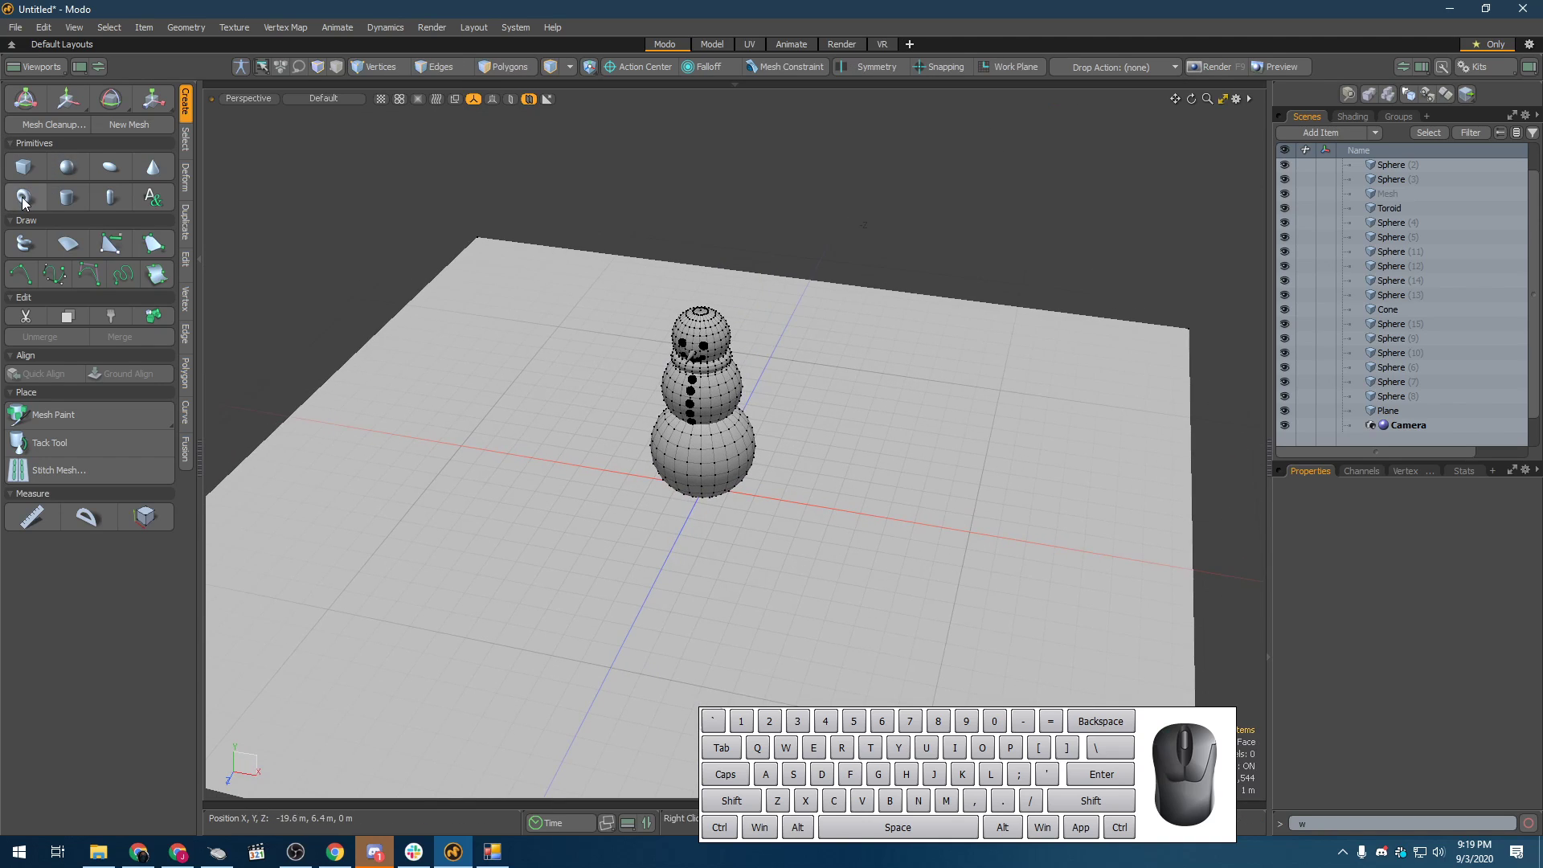
- Add a unit cylinder and raise it to Y 8 m so it sits on the snowman's head as a hat
key("shift")
left_click(63, 201, "shift")
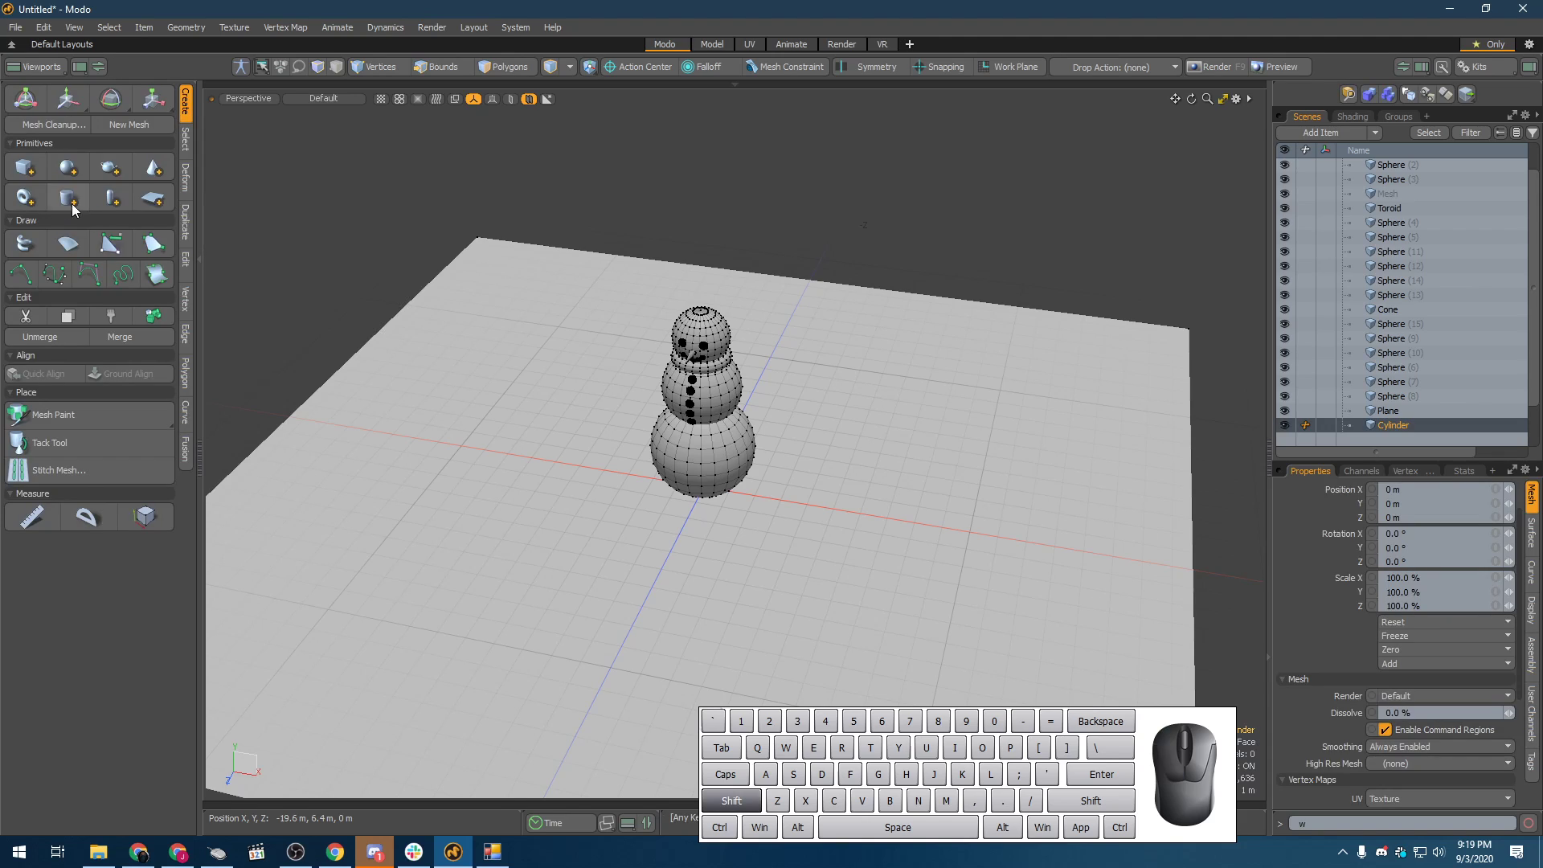
left_click_drag(707, 421, 699, 219)
scroll(708, 269, "up", 4)
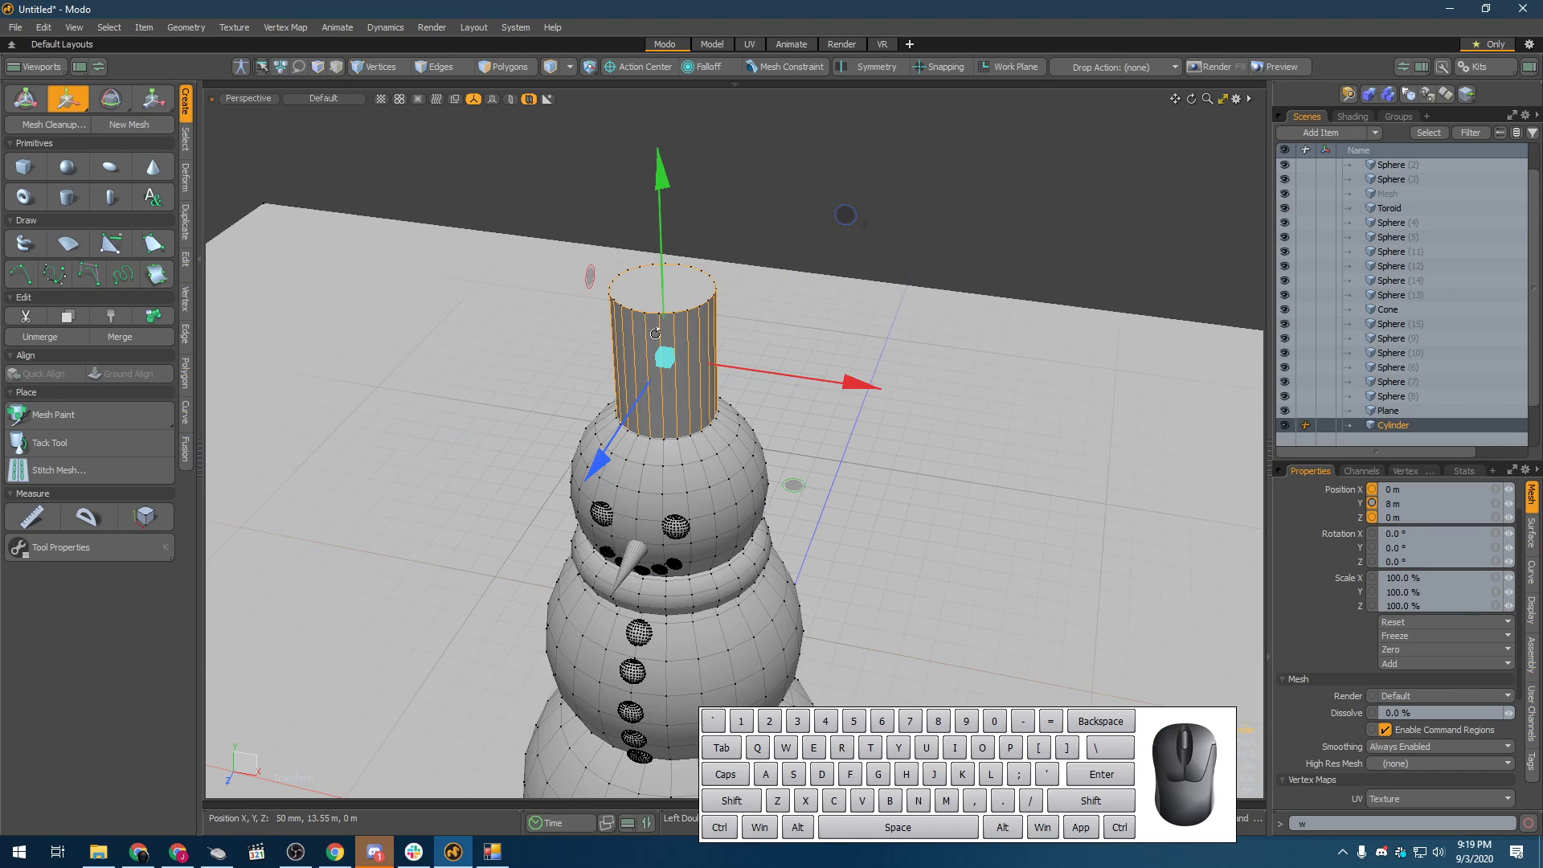
left_click_drag(650, 327, 677, 294, "alt")
scroll(678, 294, "down", 2)
key("q")
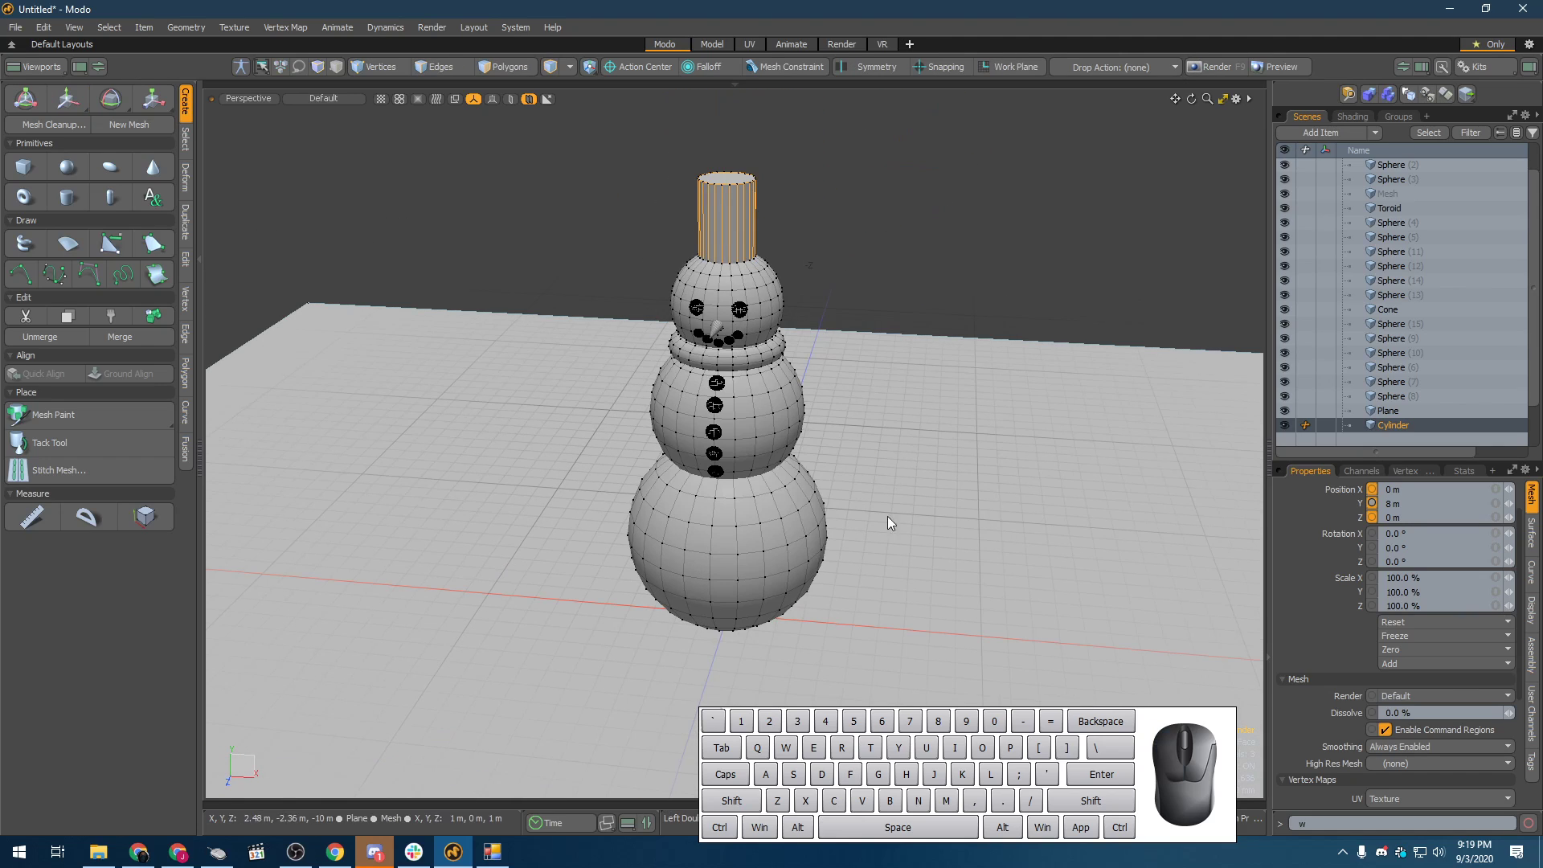
- Duplicate the hat cylinder as a brim at Y 7.36 m, scaled to 25.5% in Y and 173.5% in X and Z
key("w")
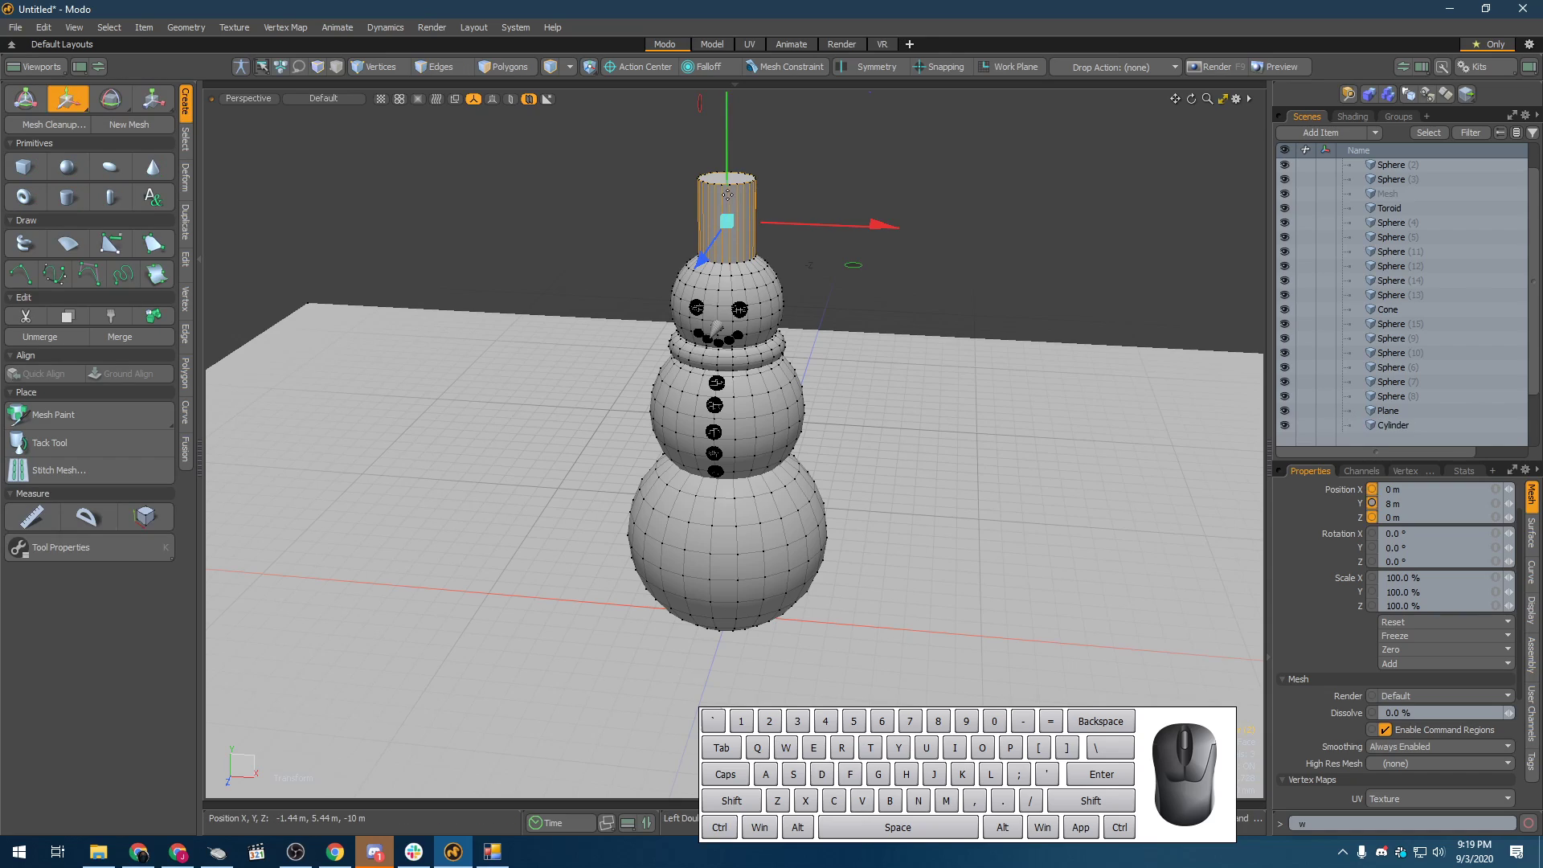
key("y")
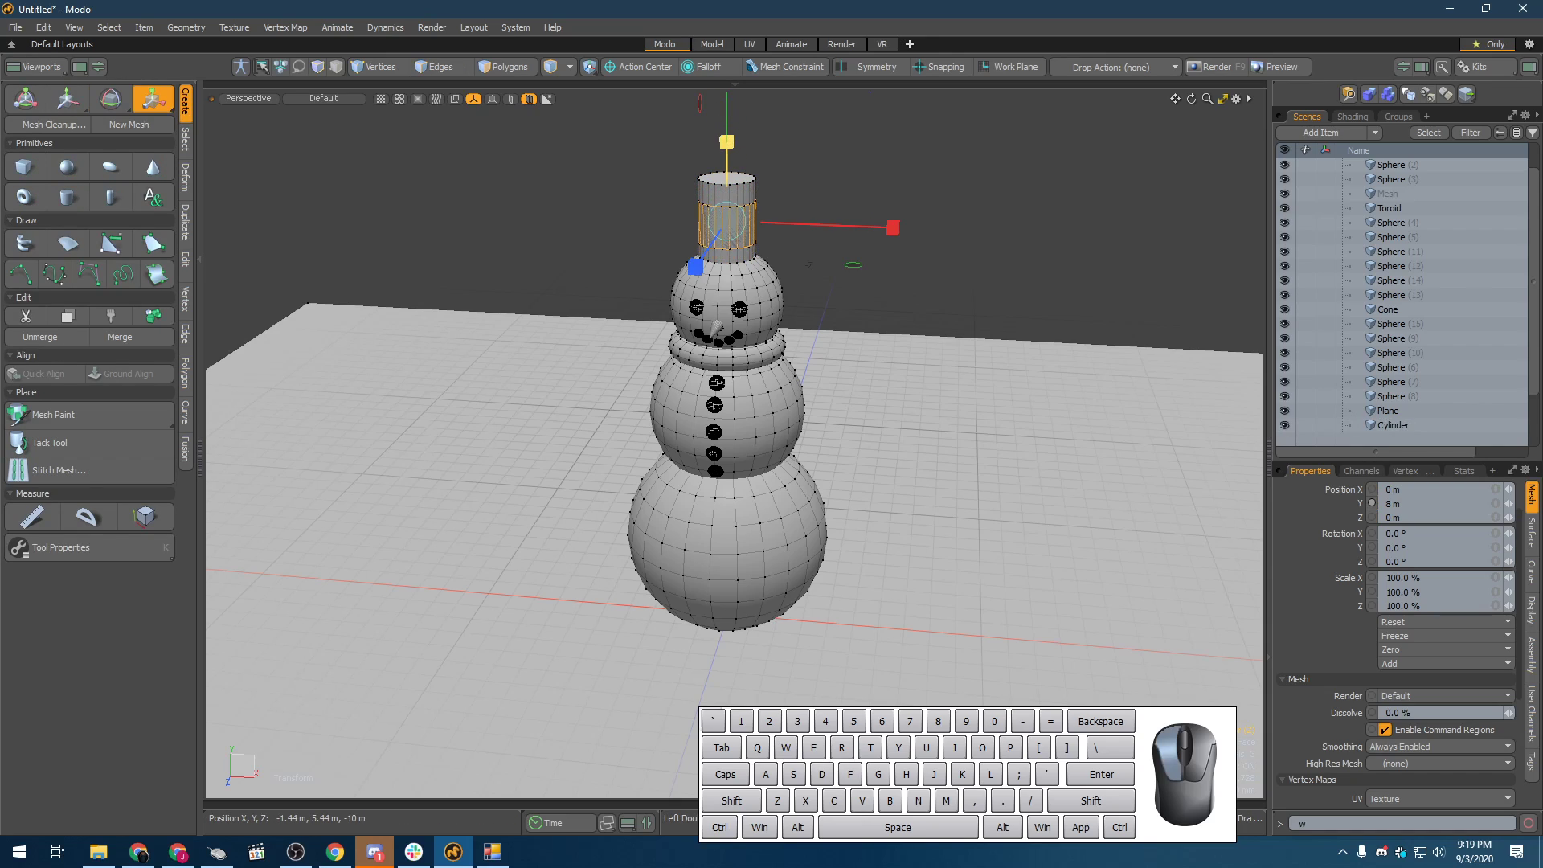
left_click_drag(726, 142, 726, 176)
left_click_drag(830, 194, 713, 282, "alt")
key("space")
key("w")
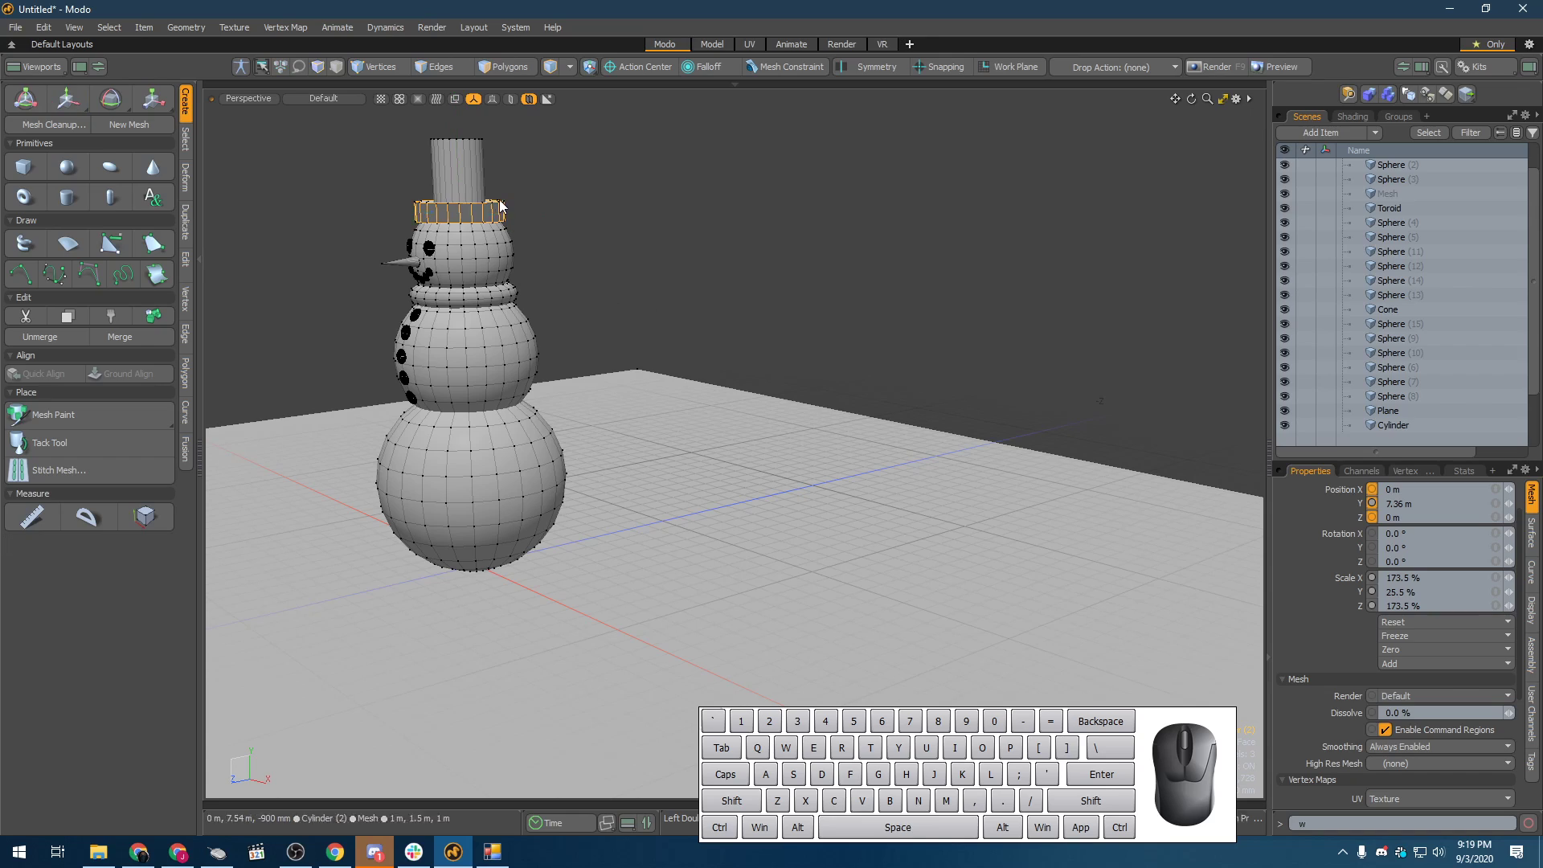
- Select both hat cylinders, rotate them to X -4.0°, and shift them back to Z -560 mm
left_click(451, 184, "shift")
key("e")
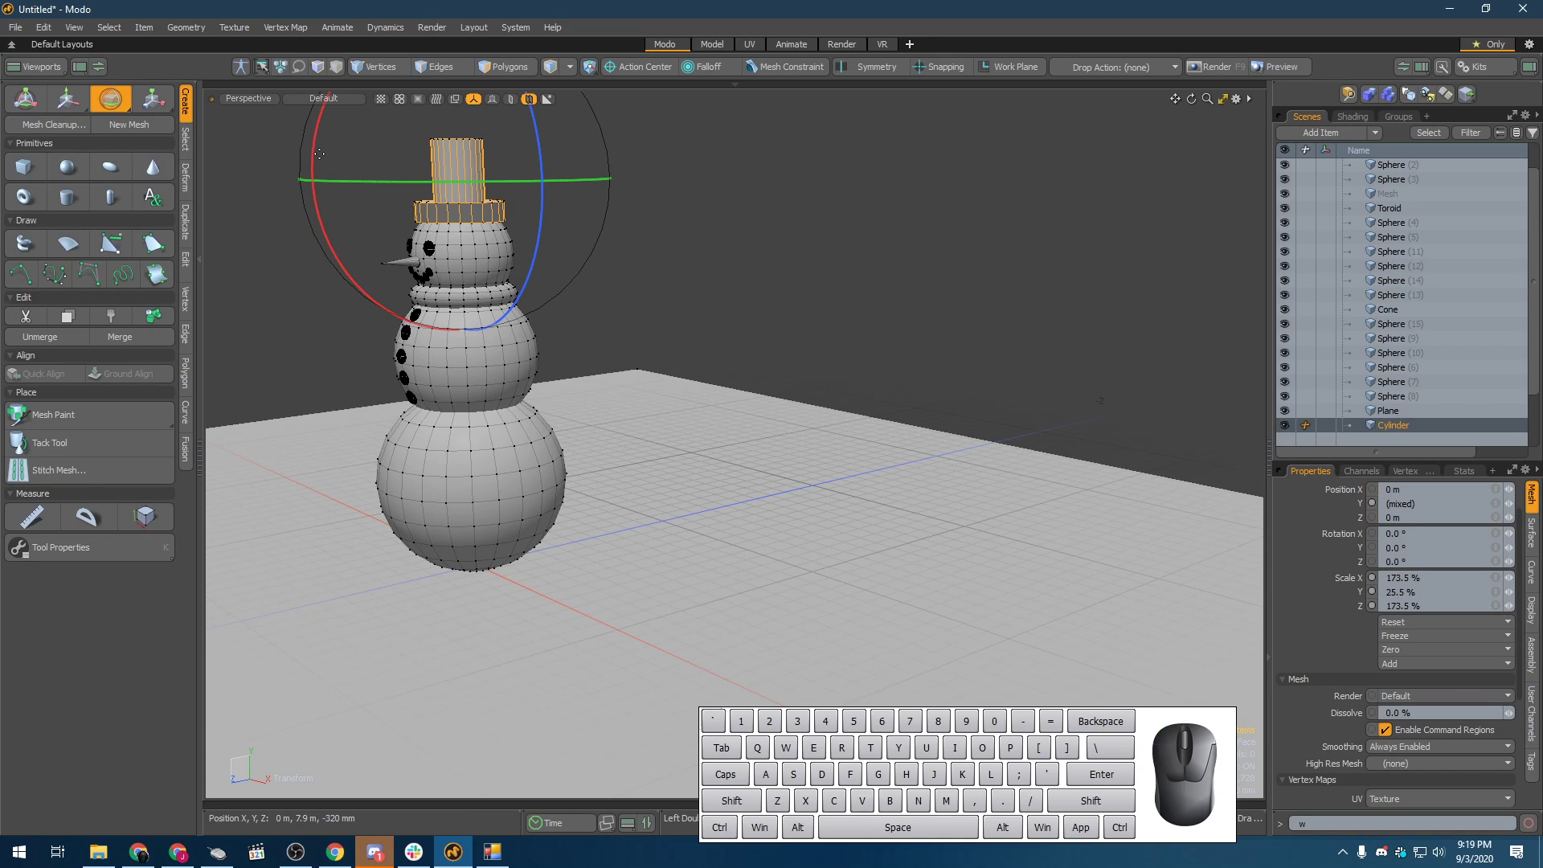
left_click_drag(314, 153, 333, 148)
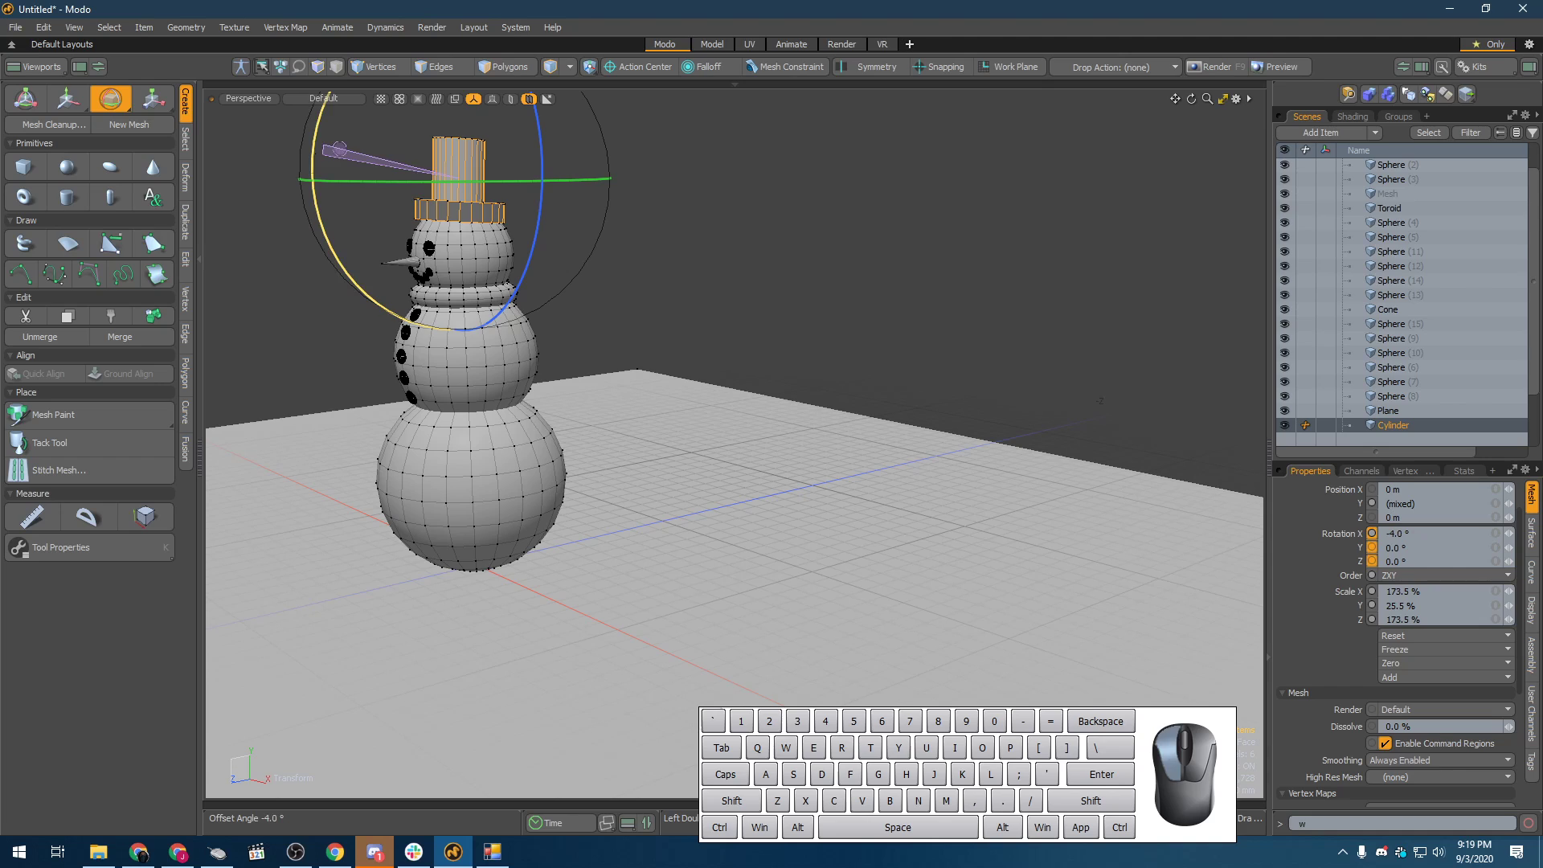
key("q")
left_click_drag(482, 265, 653, 405, "alt")
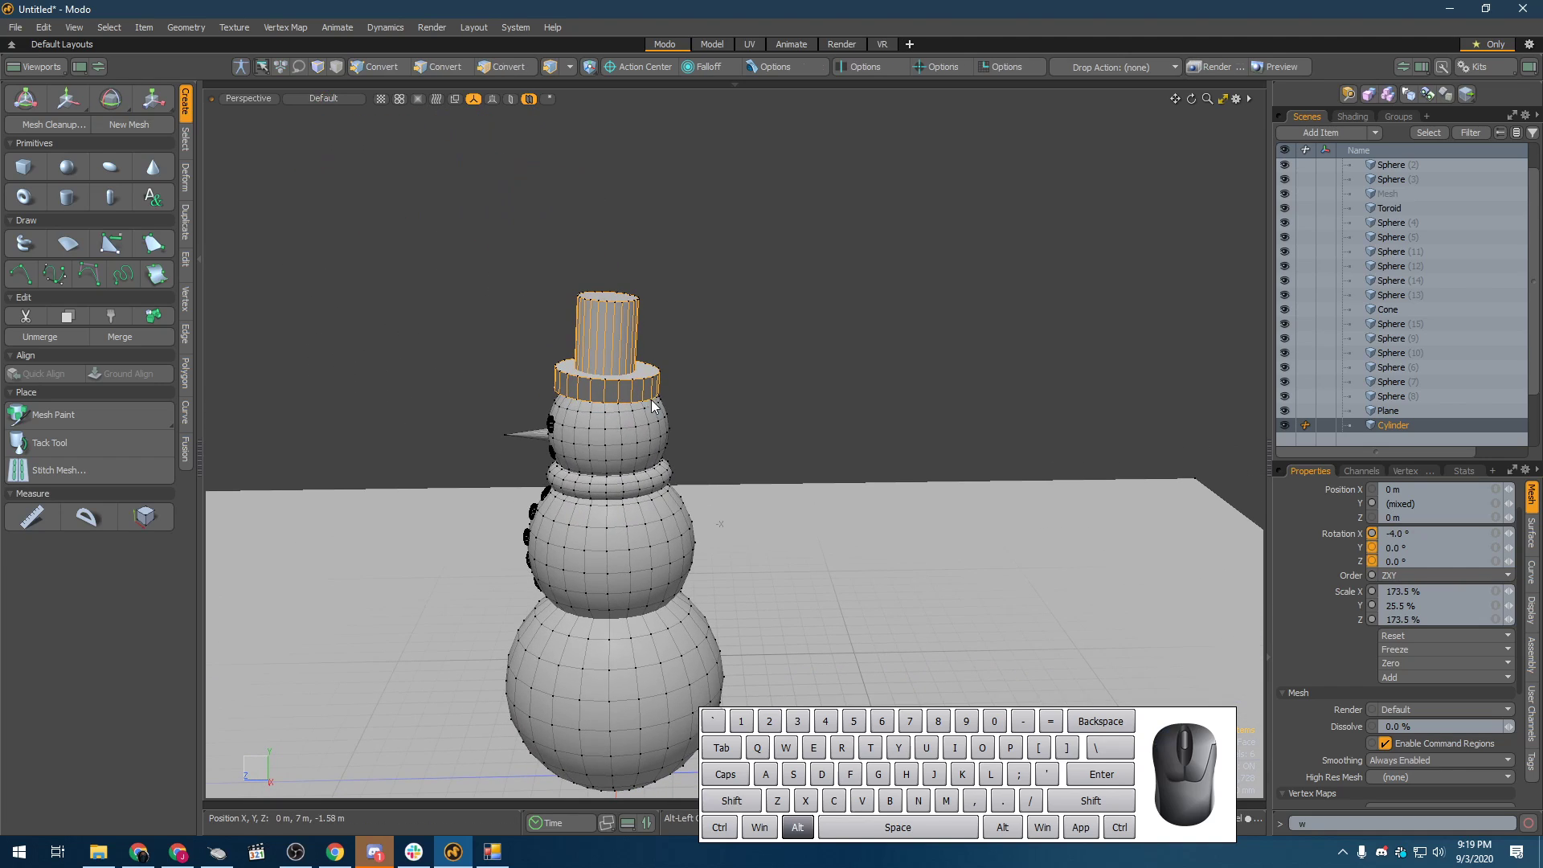
key("w")
left_click_drag(567, 341, 576, 341)
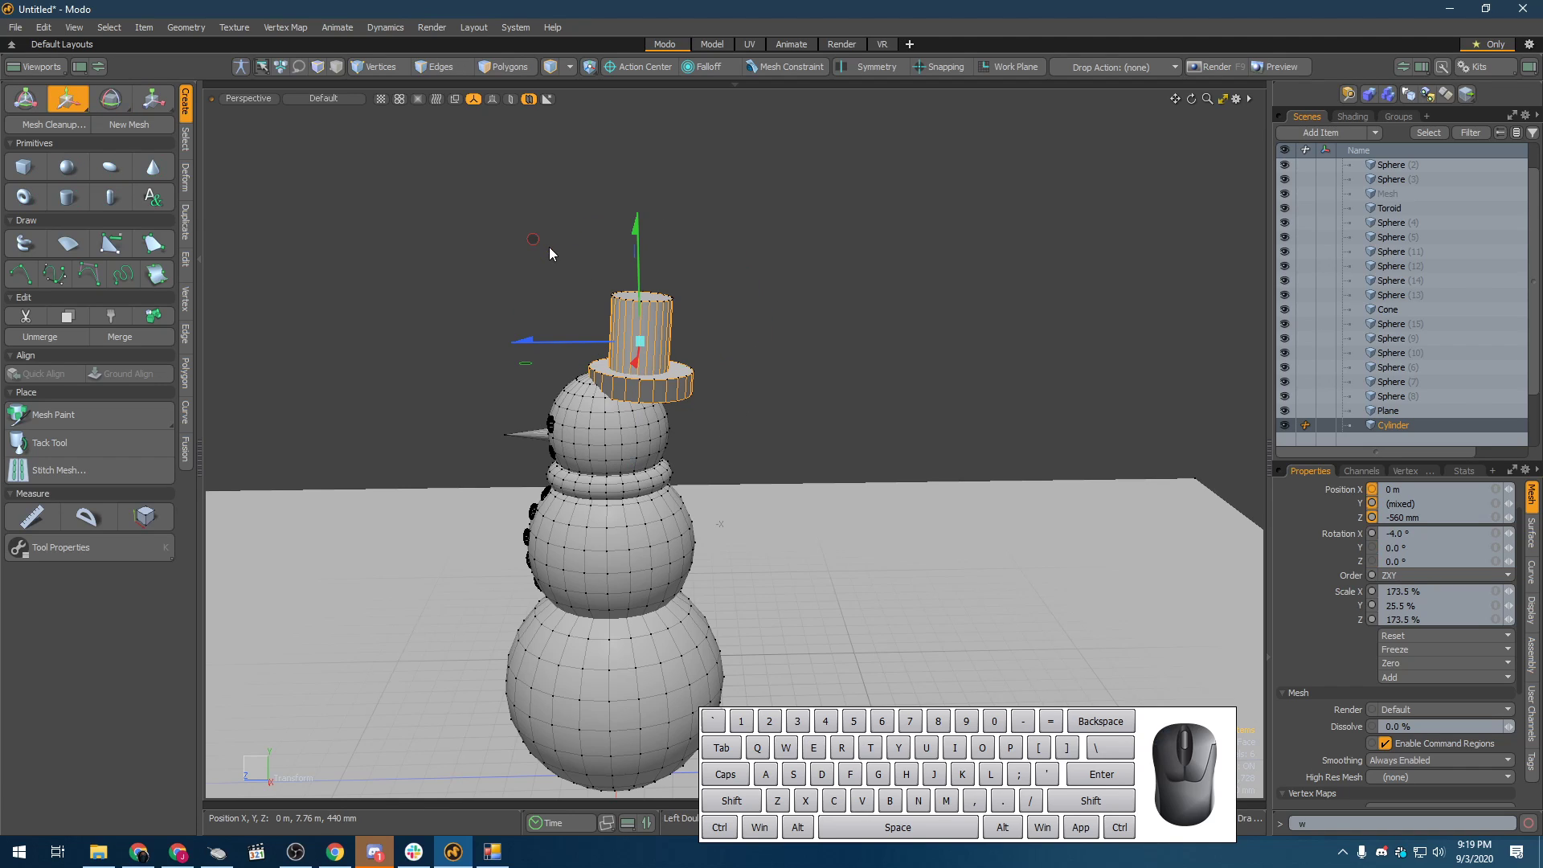
- Try another rotation of the hat, undo it, and remove the duplicated brim cylinder
key("space")
key("e")
left_click_drag(529, 279, 491, 250)
key("ctrl+z")
key("ctrl+z")
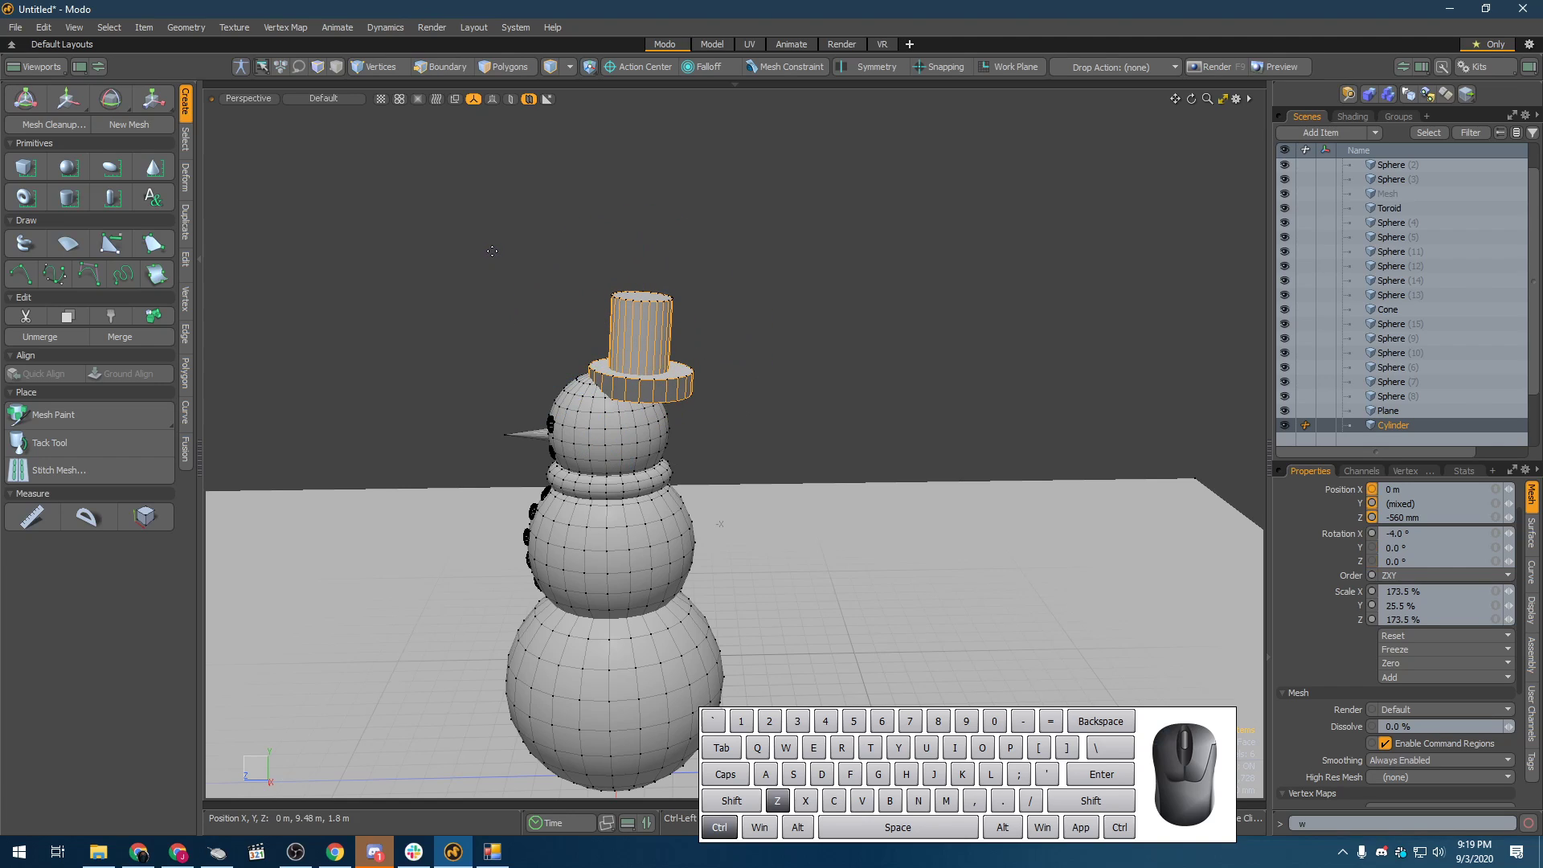
key("ctrl+z")
key("space")
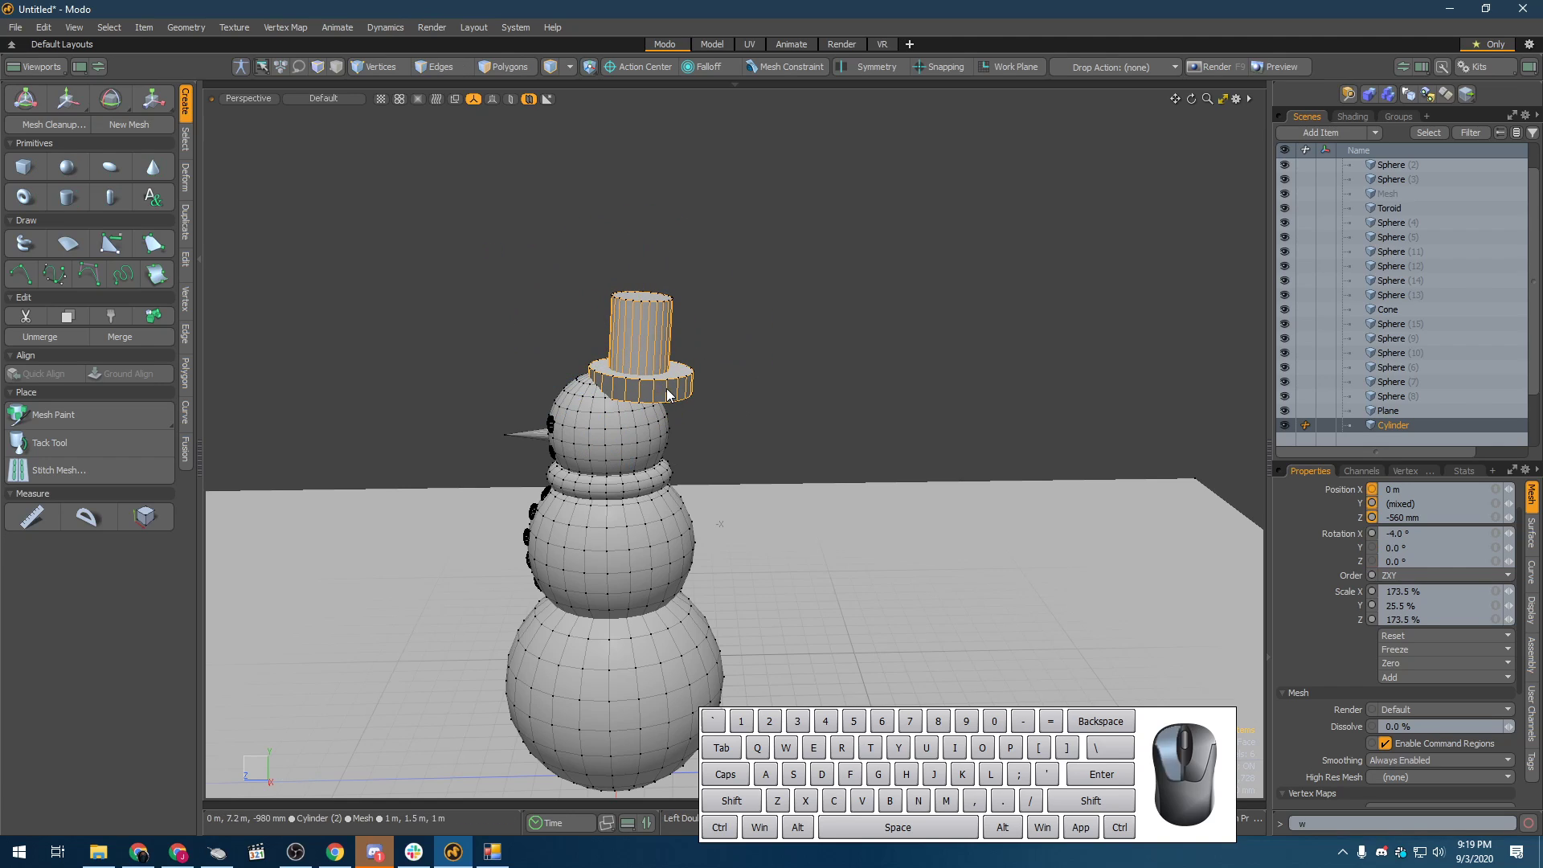
key("ctrl+z")
key("ctrl+z")
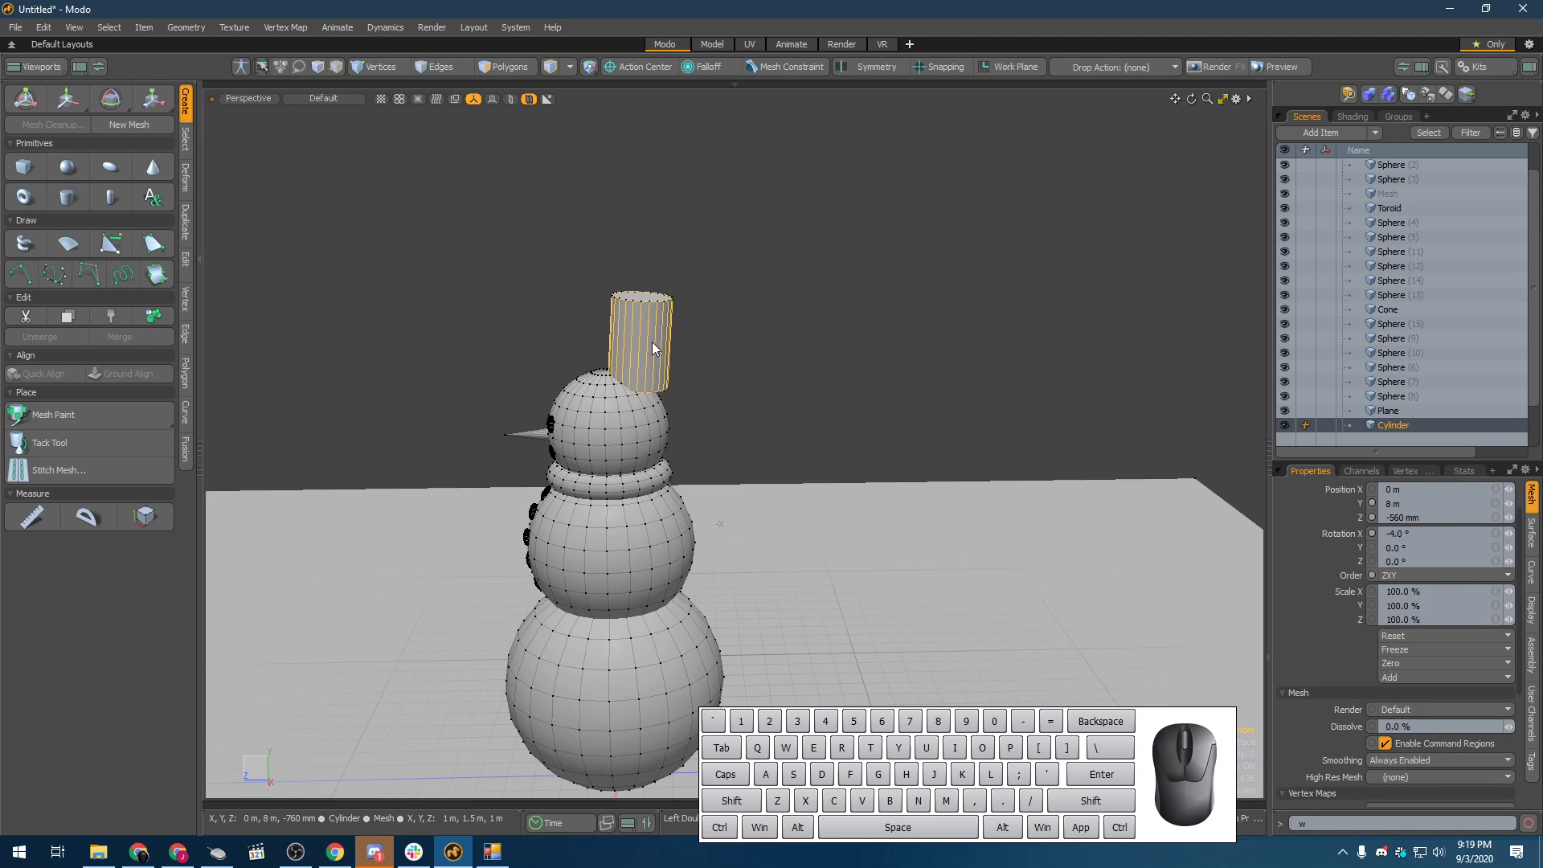
- Tilt the single hat cylinder backward to a rotation of X -19.4°
key("e")
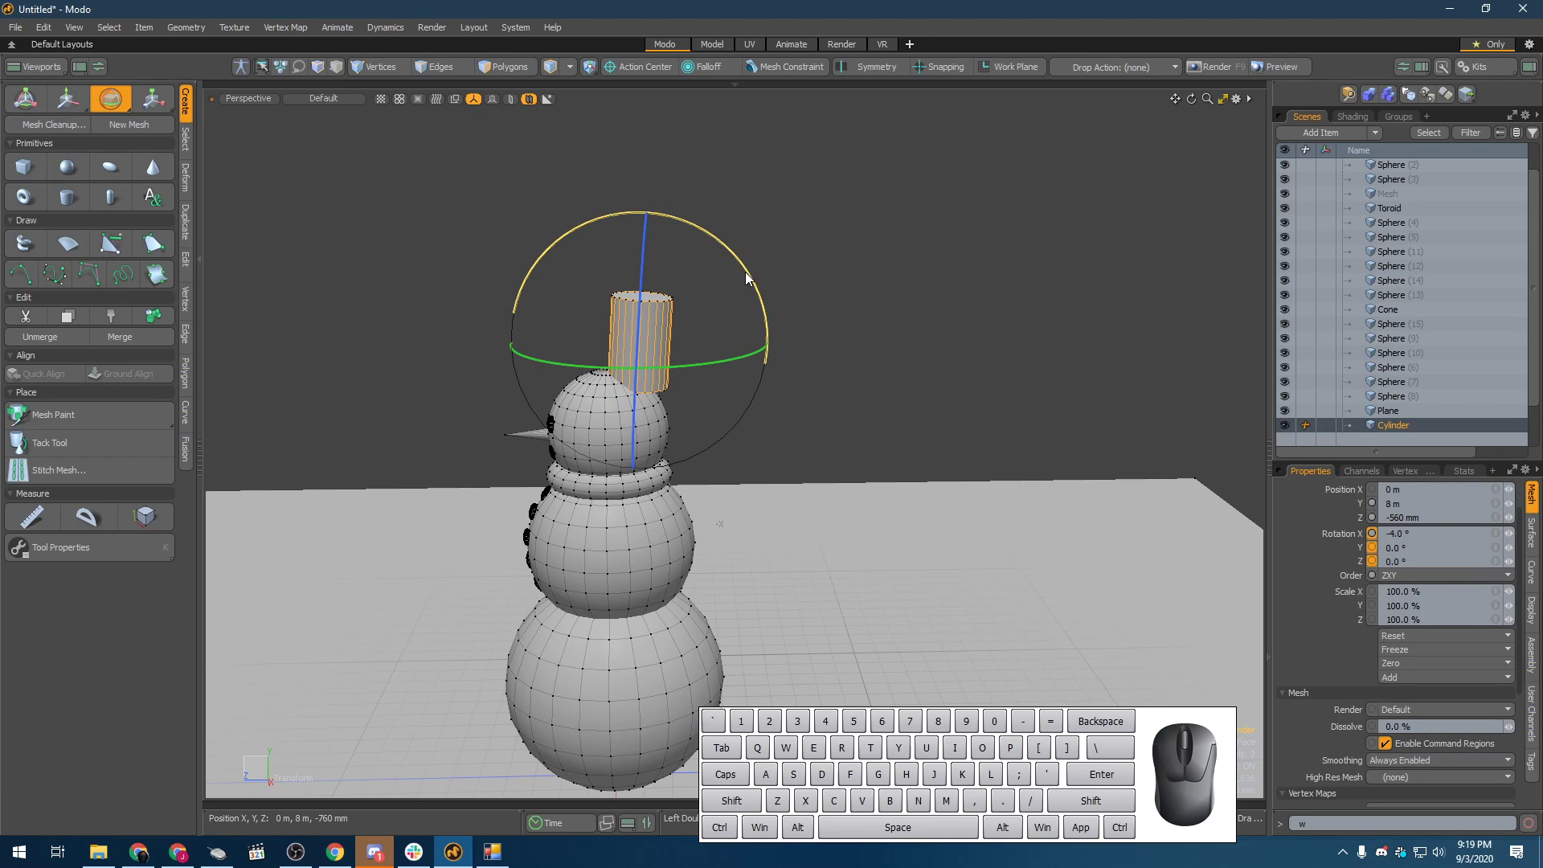
left_click_drag(748, 276, 770, 298)
key("space")
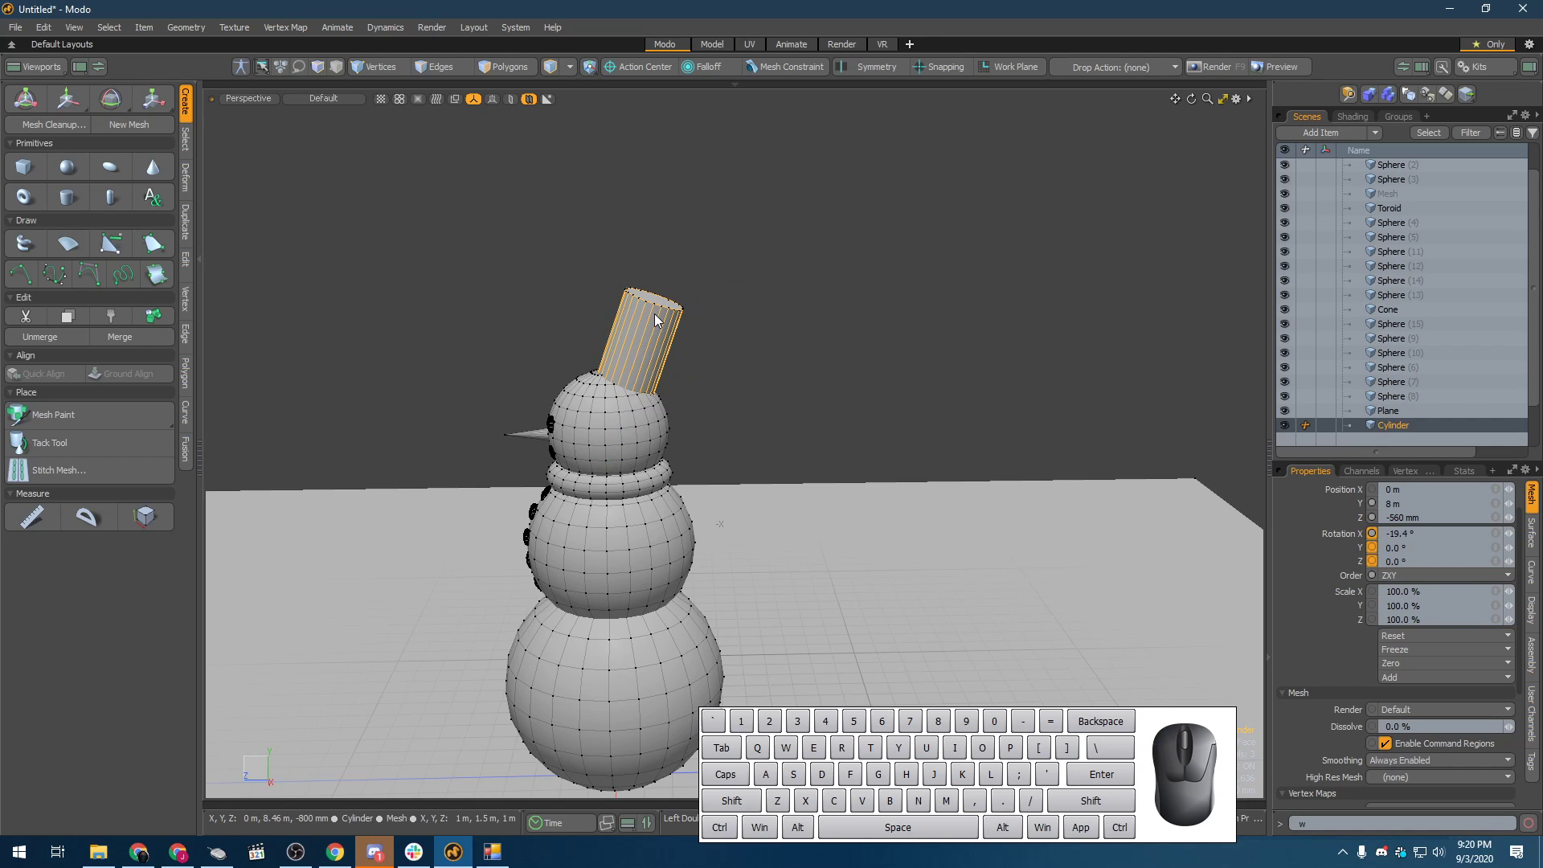
- Duplicate the tilted hat cylinder and flatten the copy to 28.0% in Y for the brim
key("ctrl+d")
key("w")
key("e")
key("r")
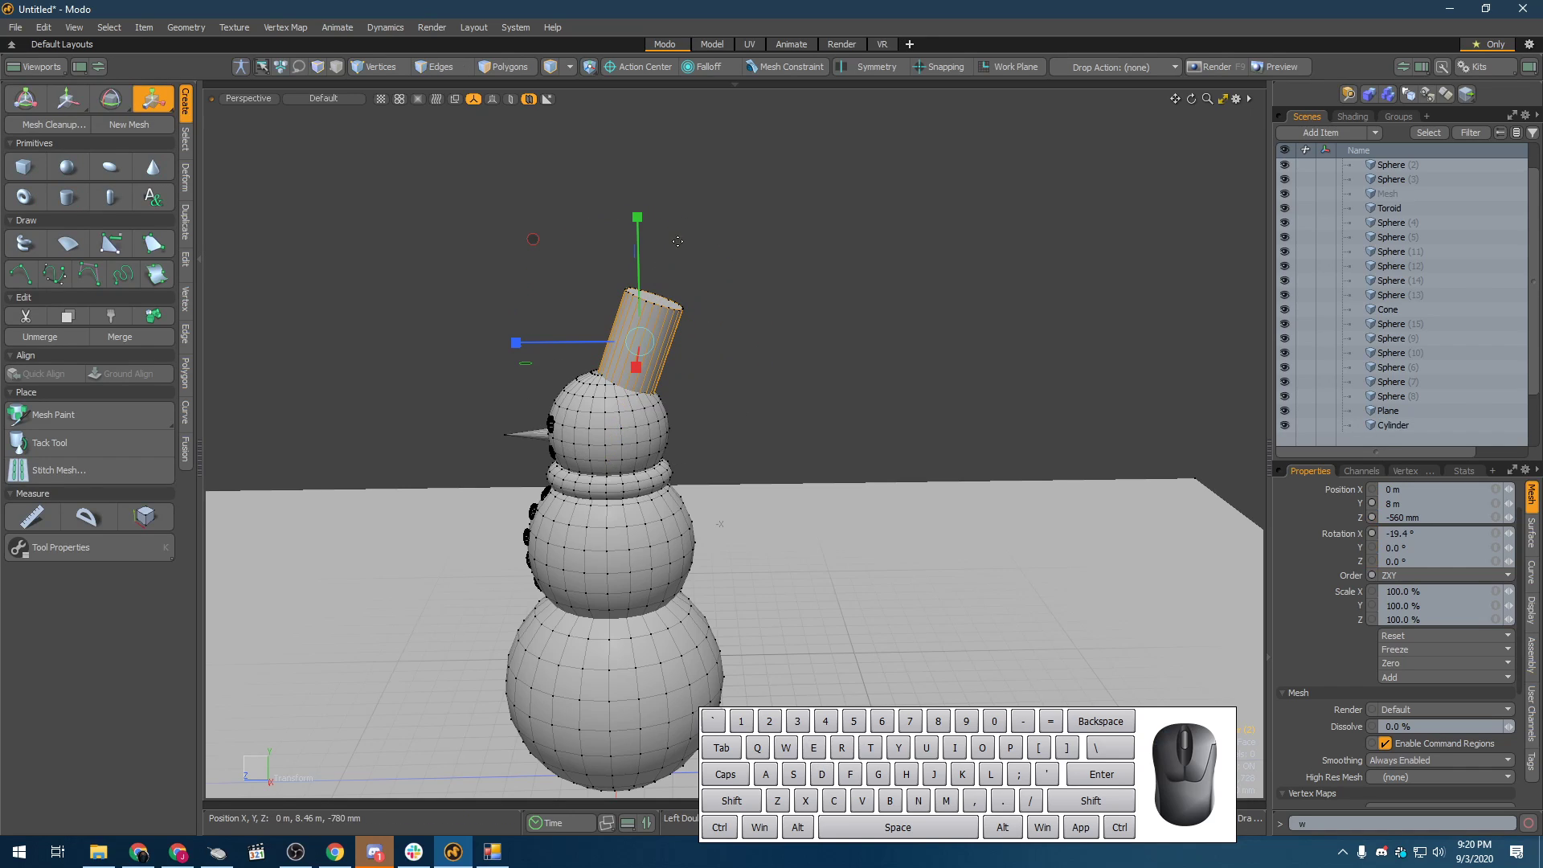
left_click_drag(637, 218, 639, 300)
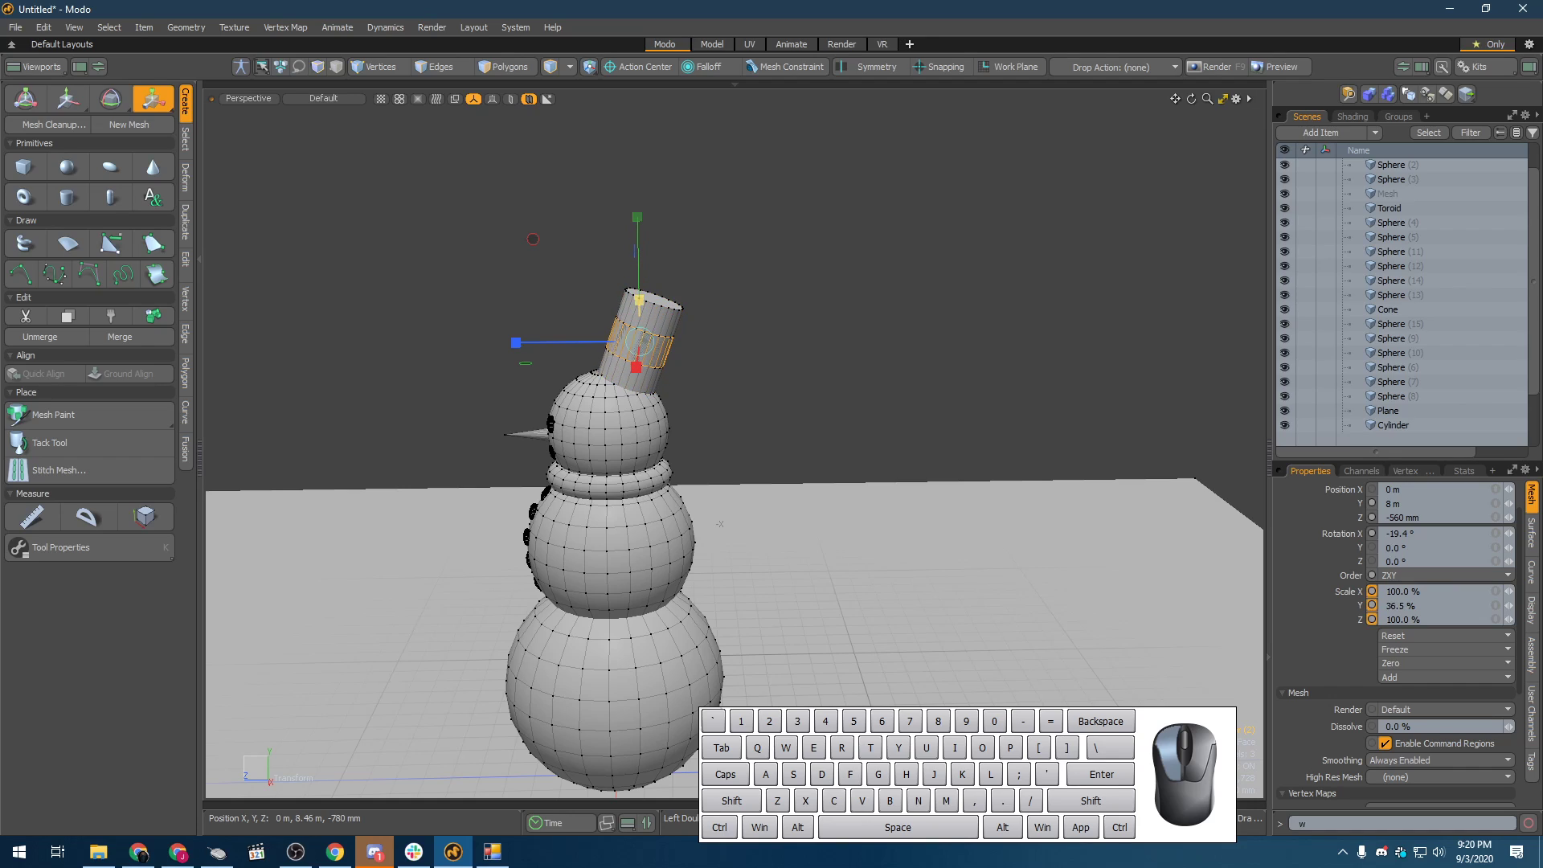
- Move the brim to Y 7.44 m and Z -380 mm, widen it to 171.0% in X and Z, and deselect it
key("w")
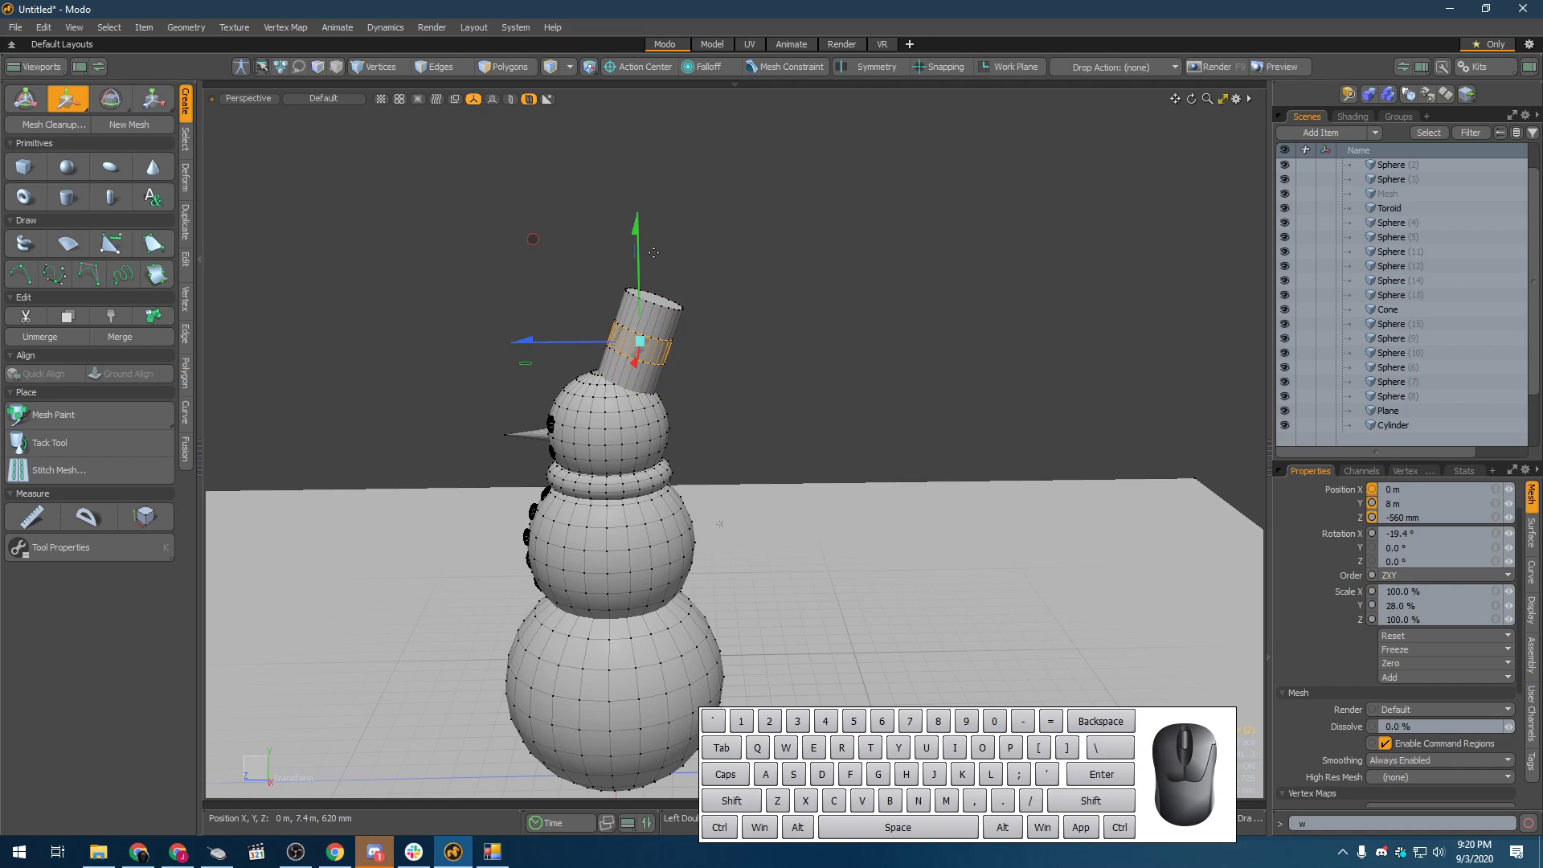
left_click_drag(533, 238, 523, 273)
key("r")
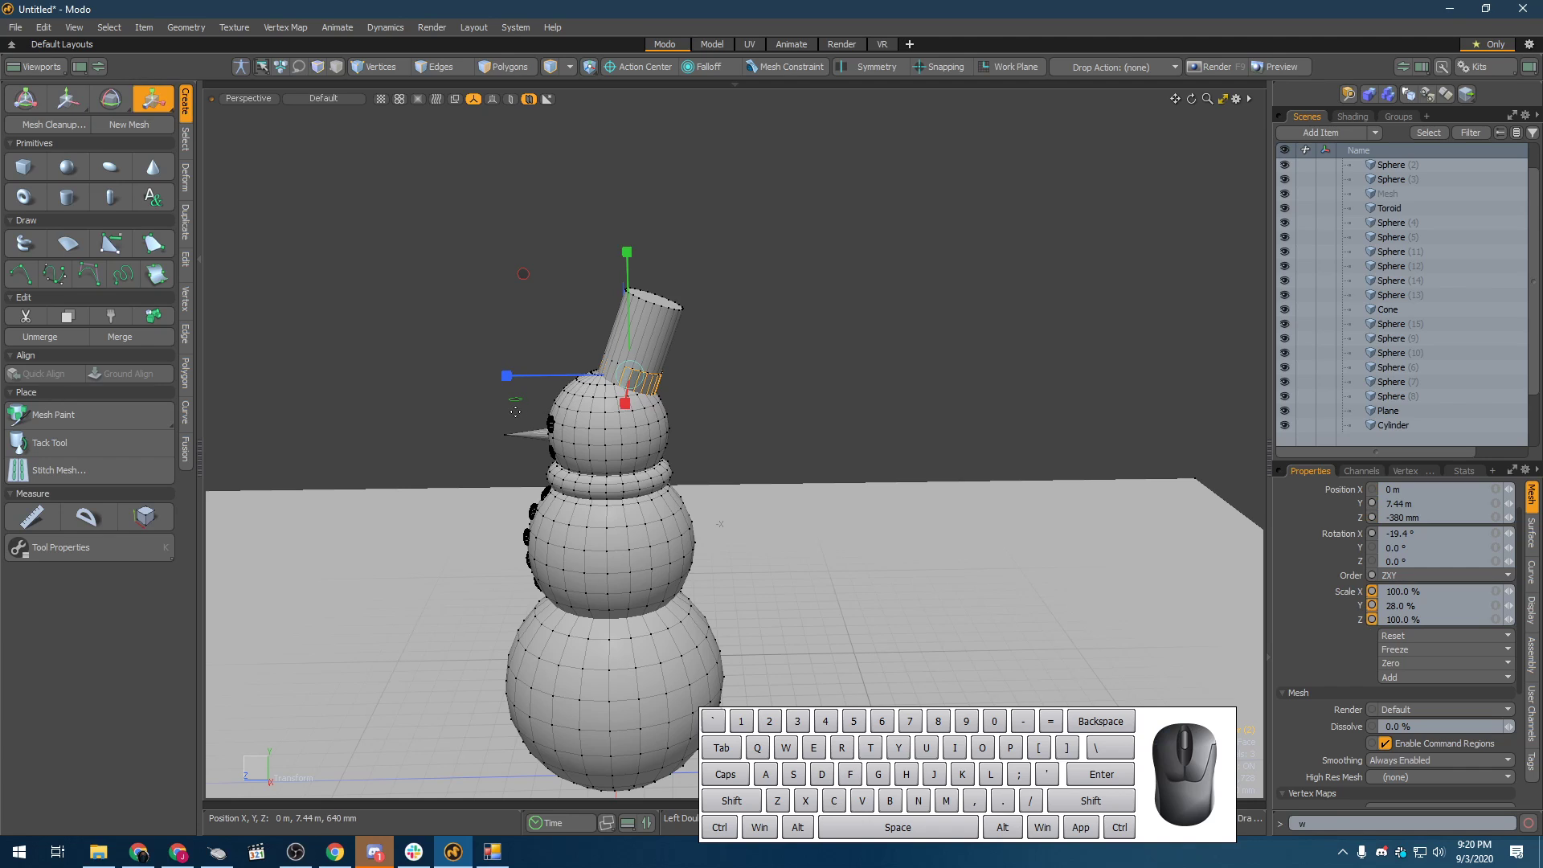
left_click_drag(516, 405, 951, 318)
key("q")
key("w")
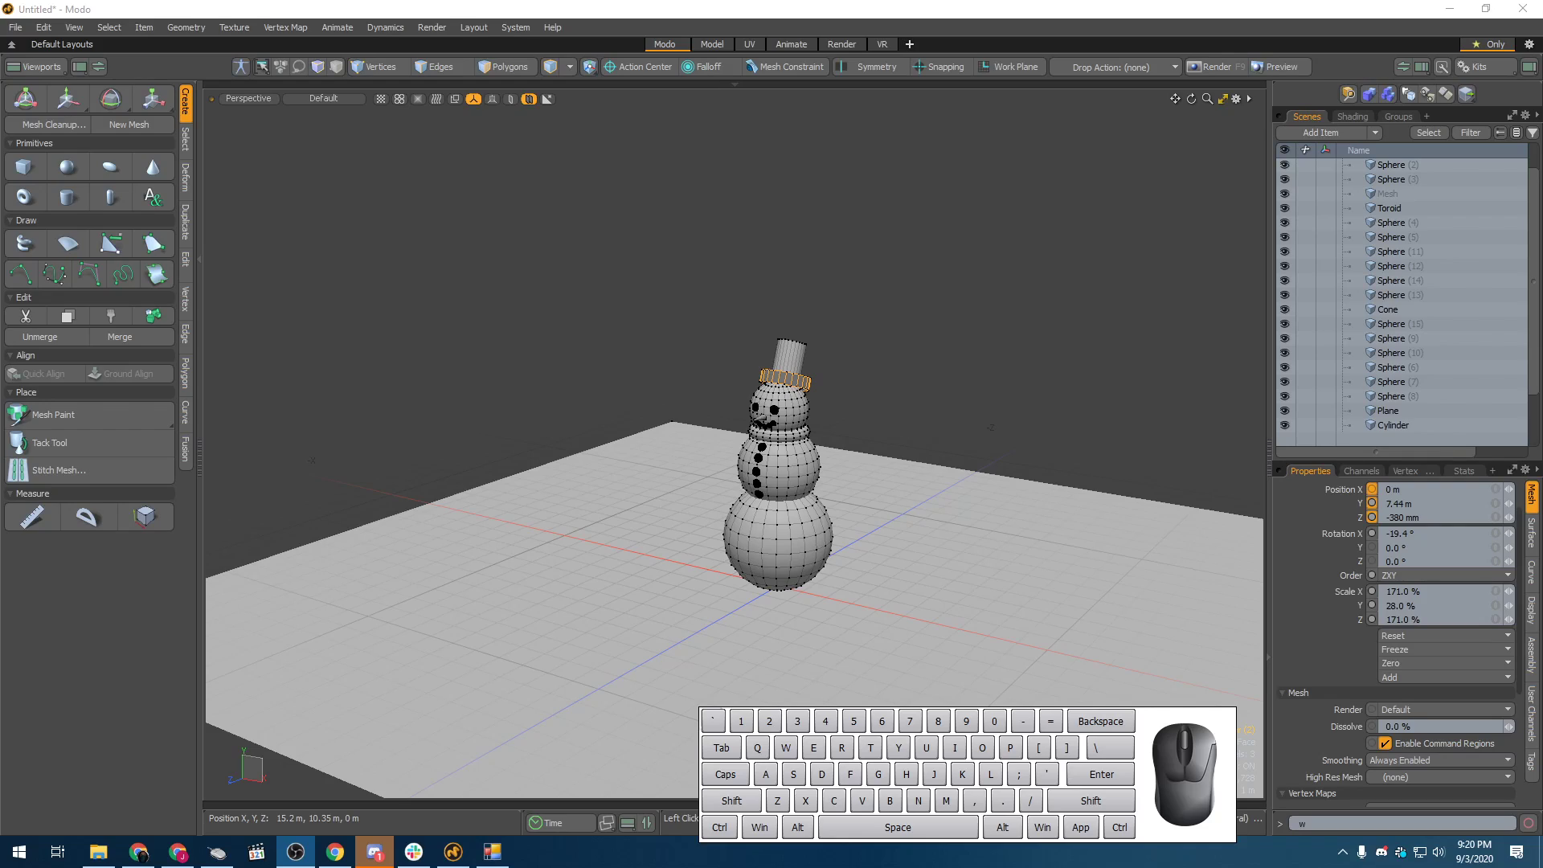
left_click(1050, 270)
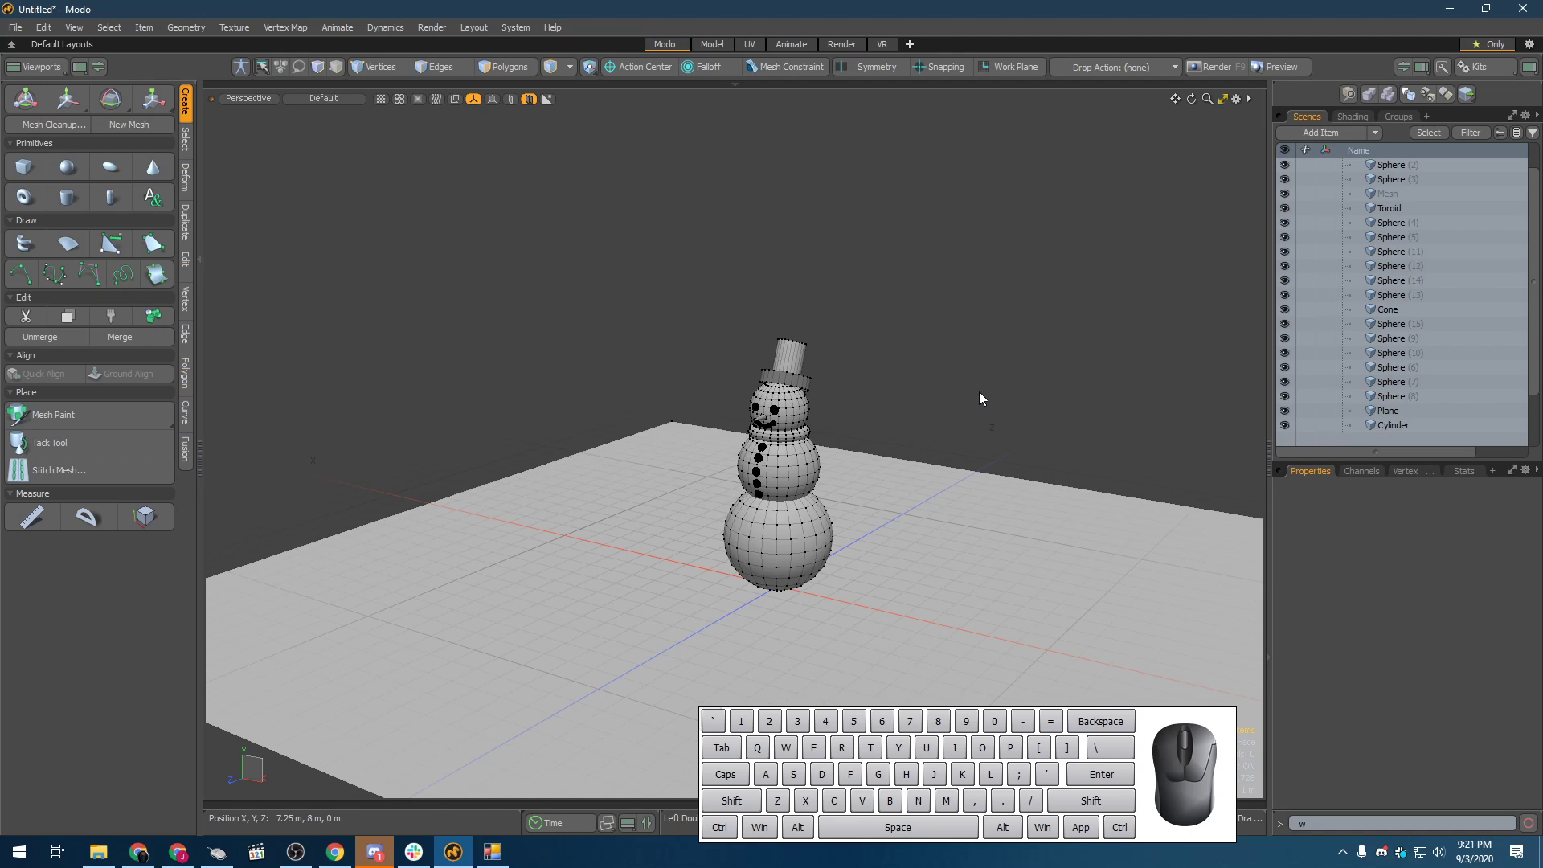
- Close the snowman scene to return to an empty default scene
left_click(978, 391)
key("ctrl+w")
left_click(1064, 363)
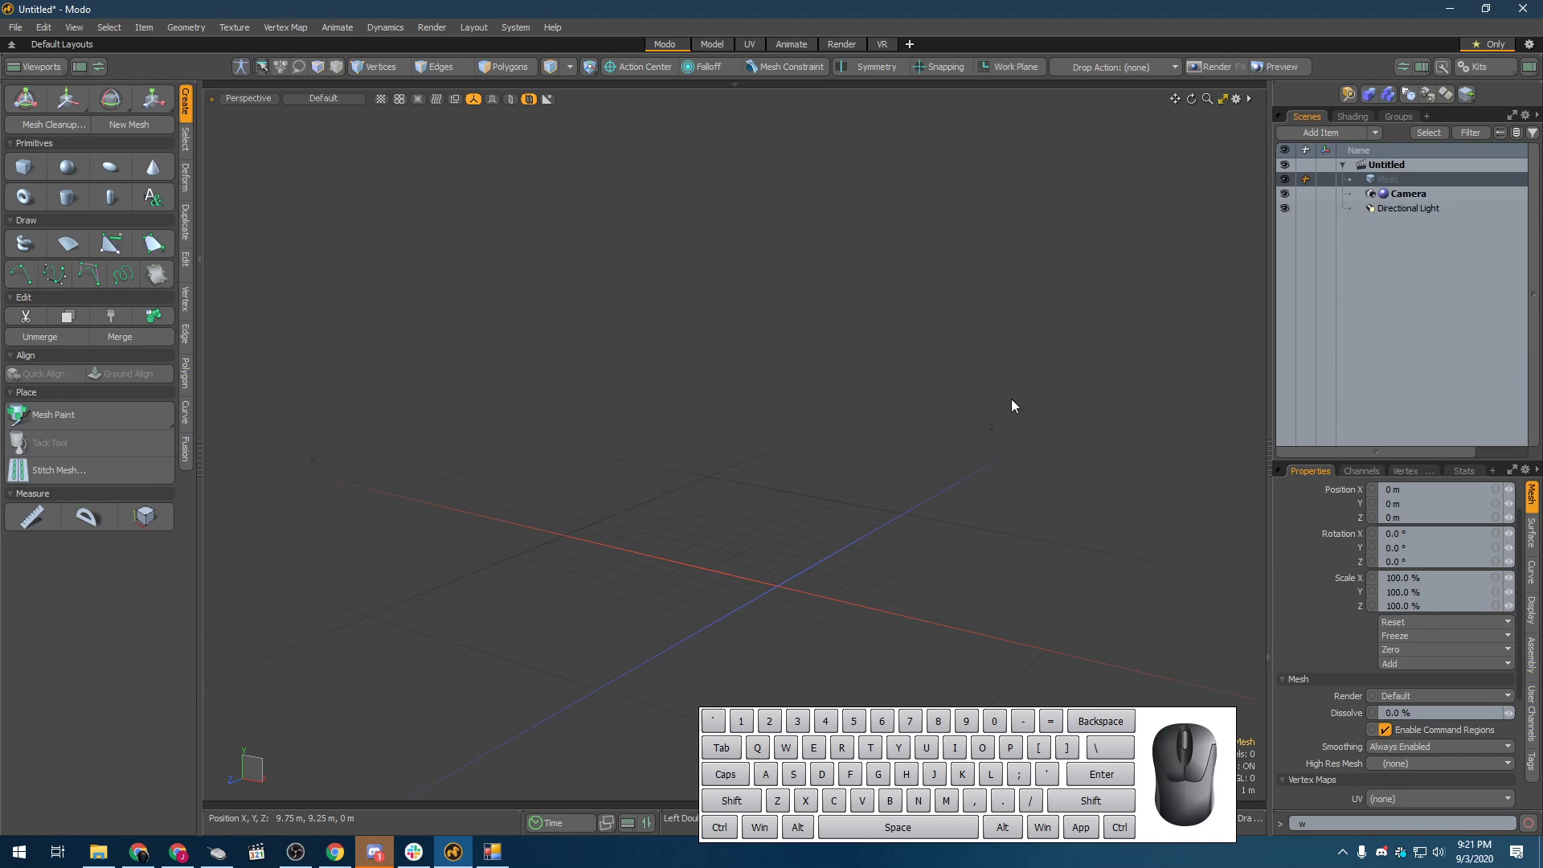
- Inspect the Directional Light's properties in the empty scene and clear the selection
left_click_drag(426, 351, 964, 635, "alt")
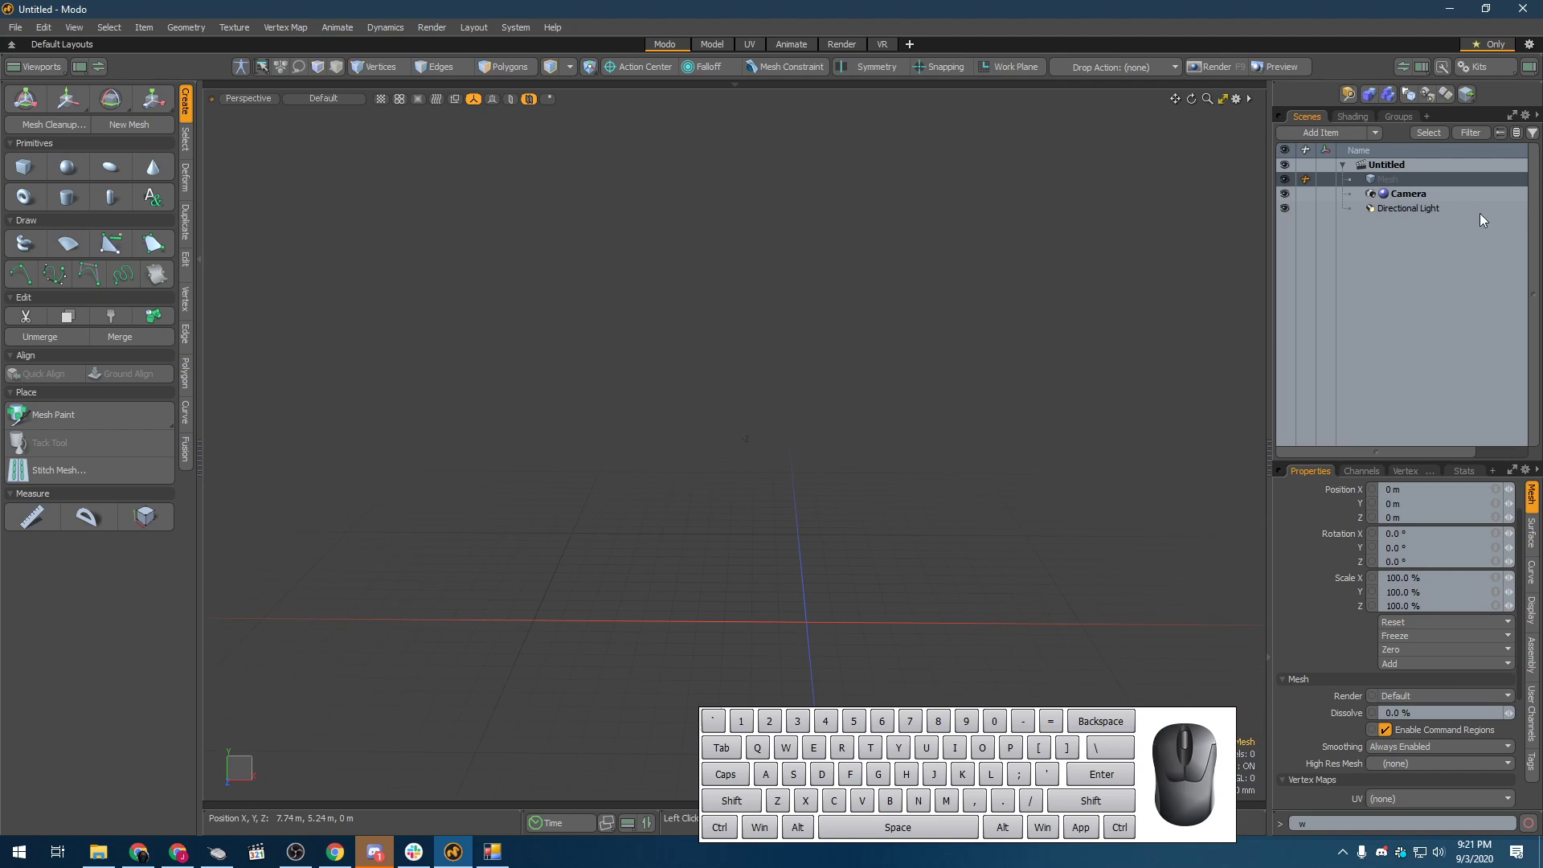
left_click(1400, 209)
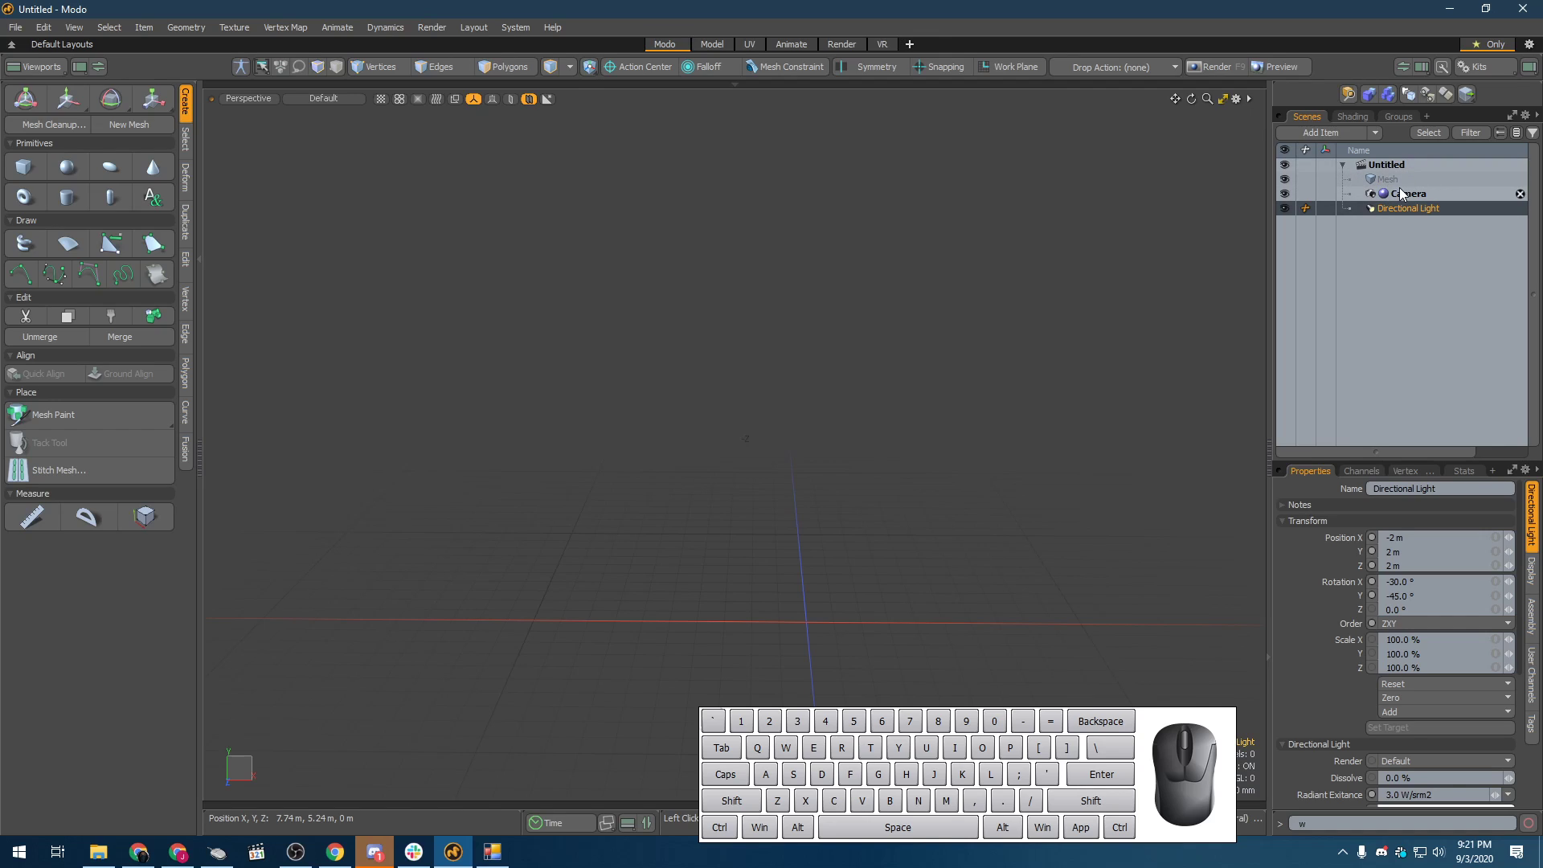
left_click(720, 411)
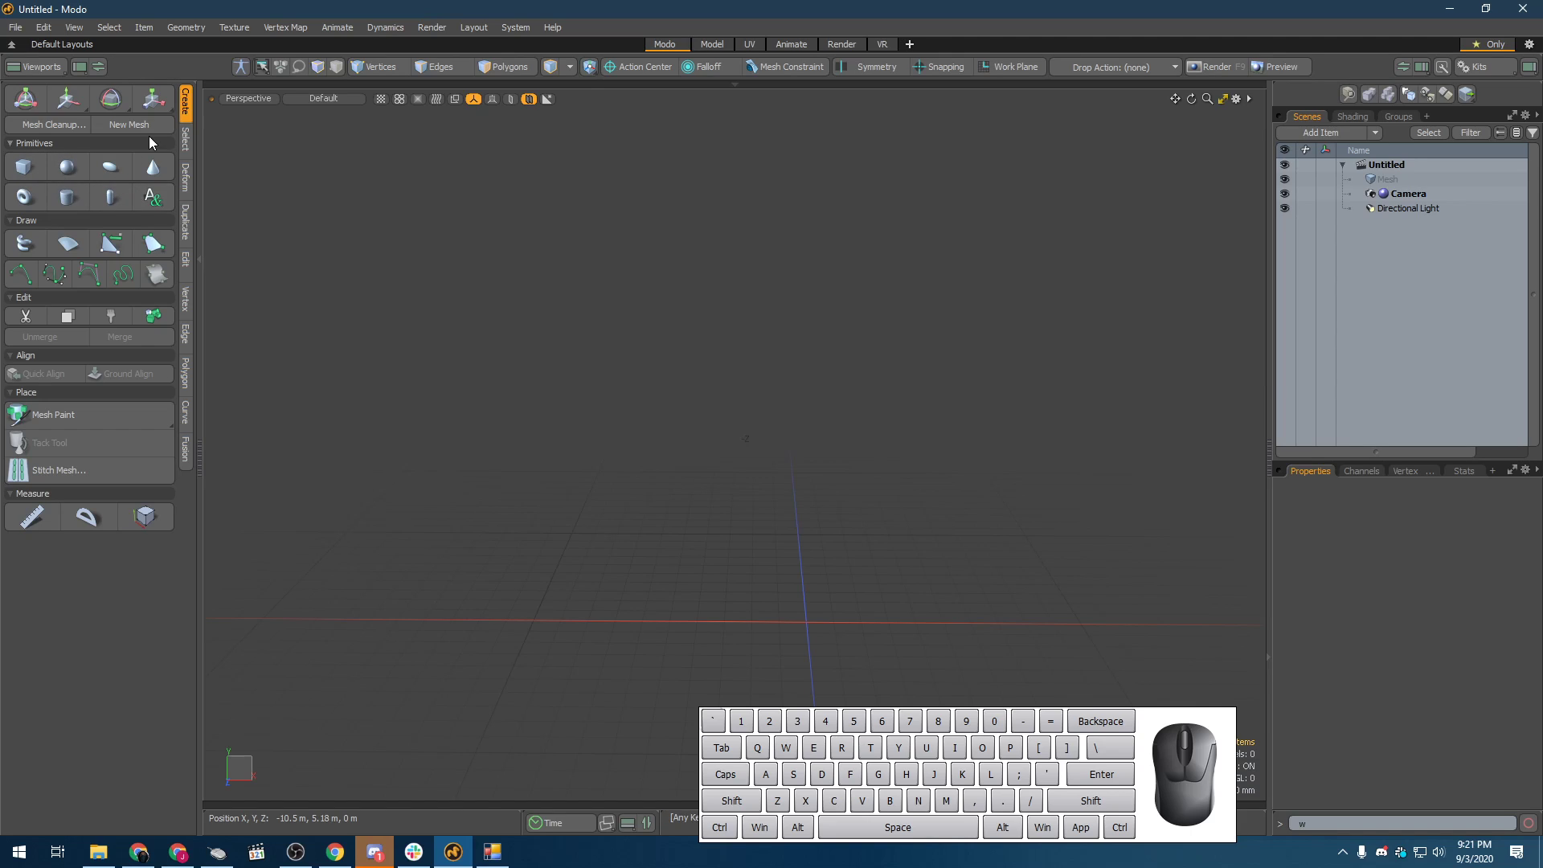
- Try drawing a cube base on the horizontal ground plane from a raised view, and undo it
left_click(24, 167)
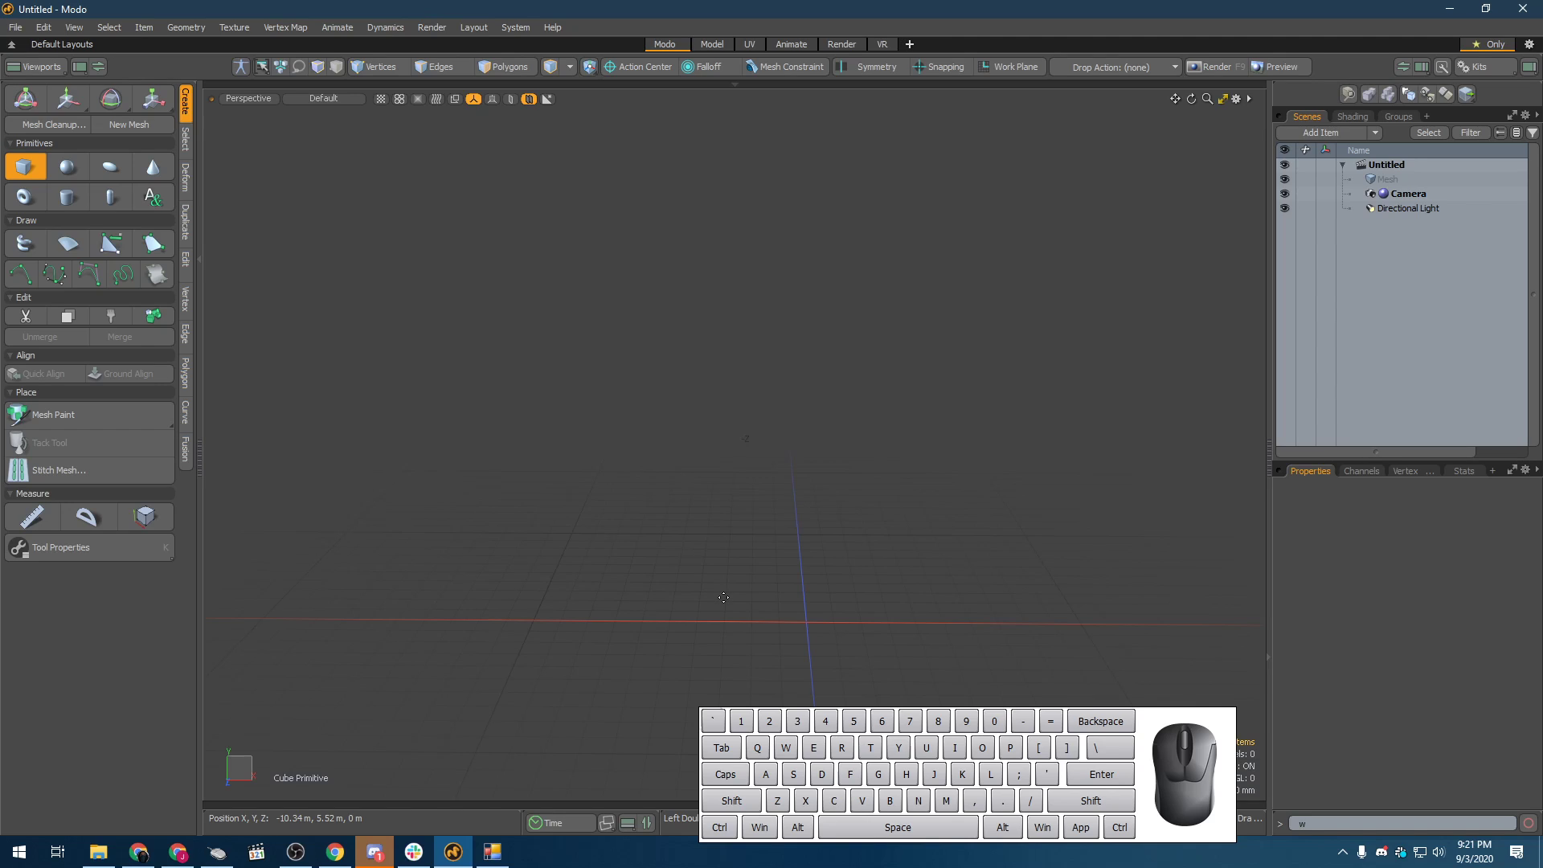
left_click_drag(758, 451, 690, 422, "alt")
left_click_drag(729, 479, 728, 530, "alt")
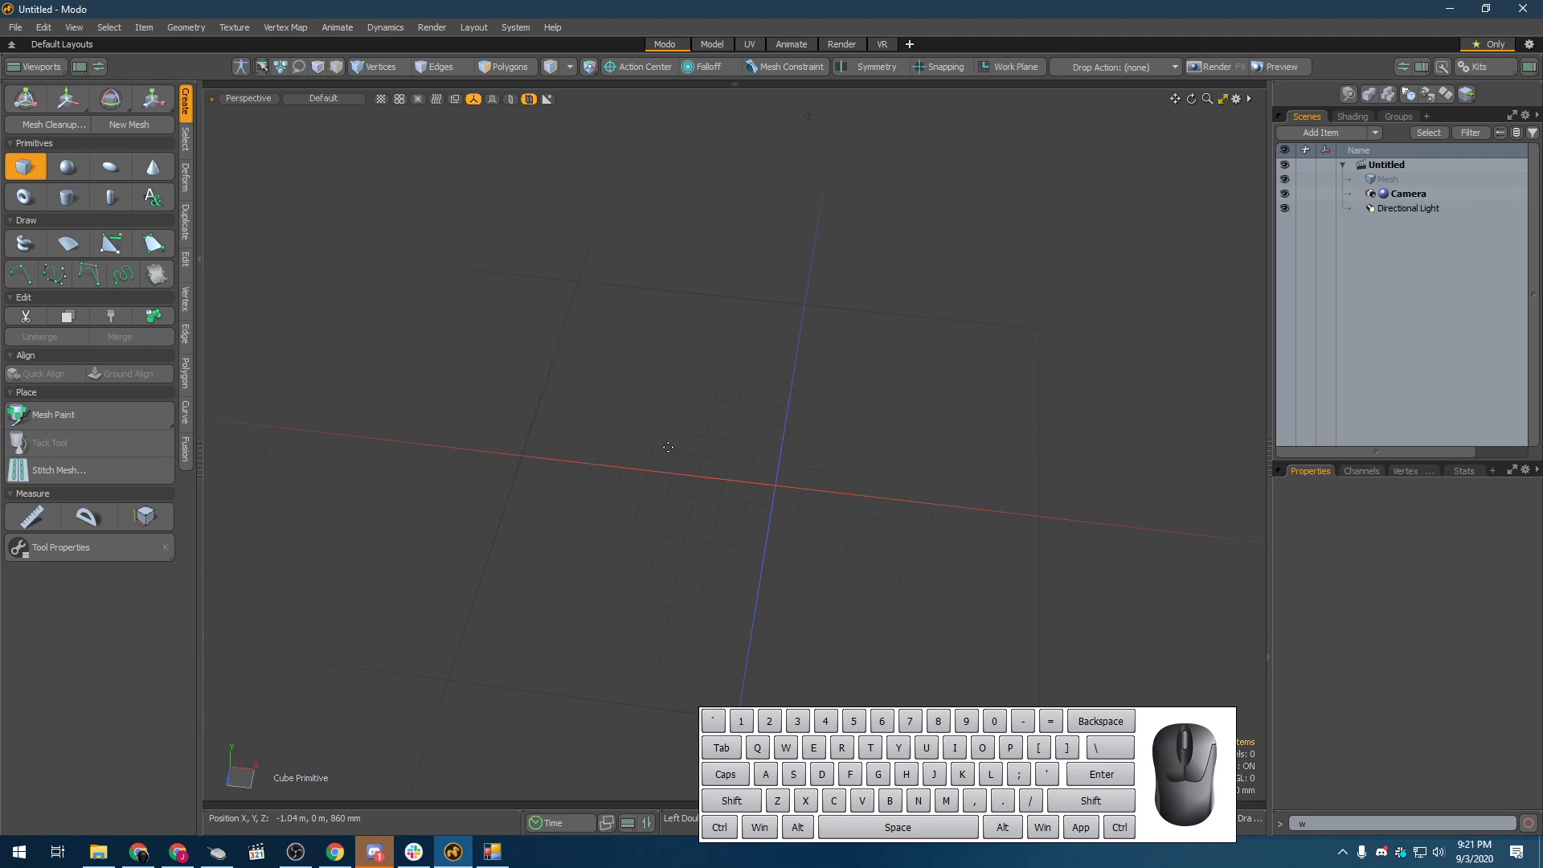
left_click_drag(668, 447, 861, 630)
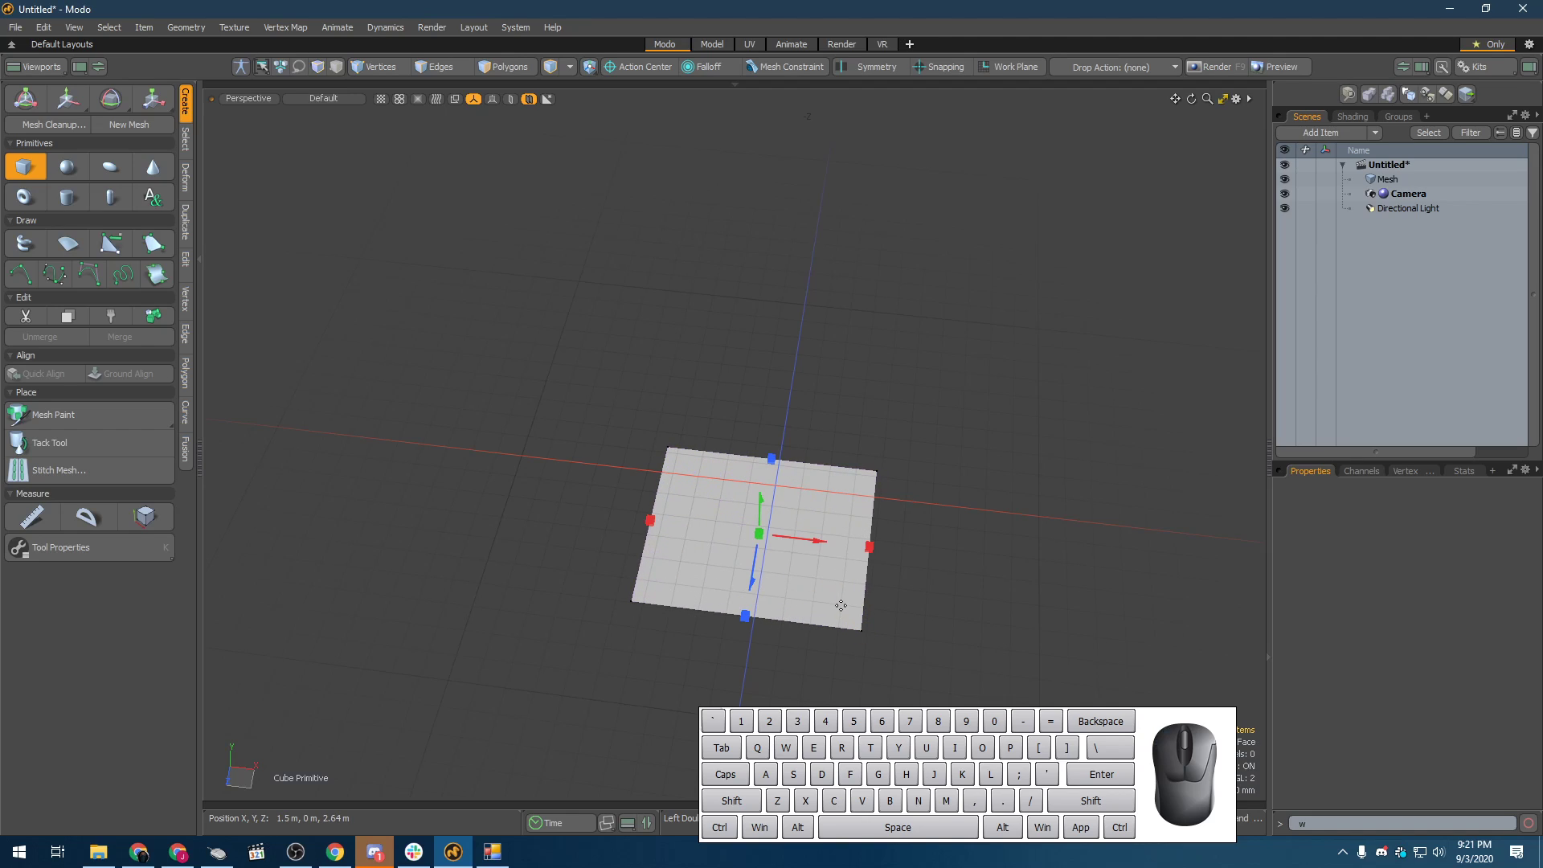
key("ctrl+z")
left_click_drag(723, 576, 735, 503, "alt")
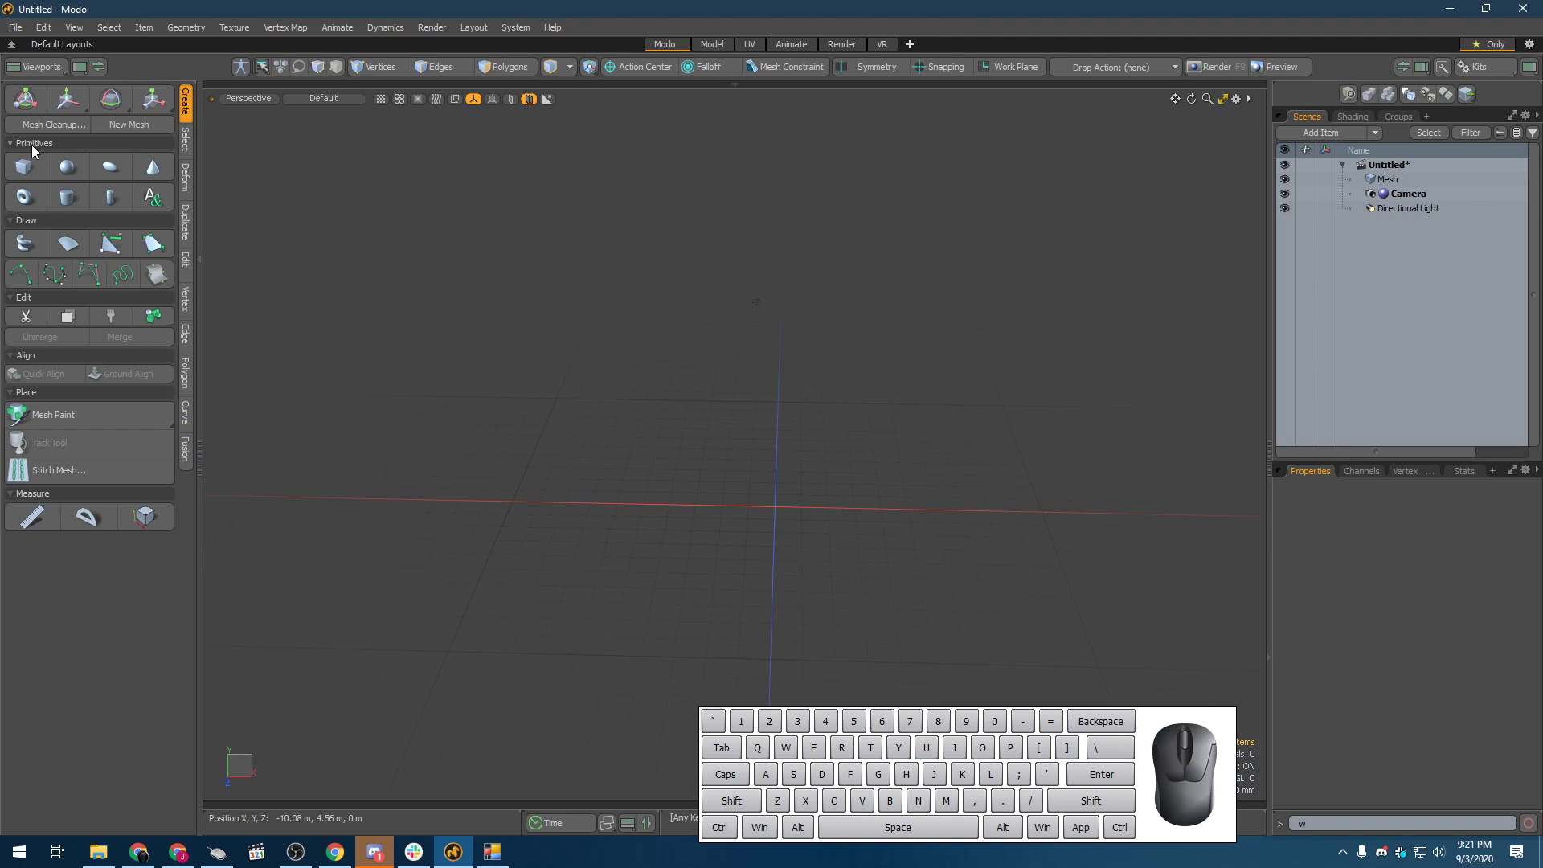
- Try drawing a cube base on the vertical XY plane from a low front view, and undo it
left_click(25, 167)
left_click_drag(716, 278, 890, 558, "alt")
left_click_drag(944, 479, 816, 490, "alt")
key("ctrl+z")
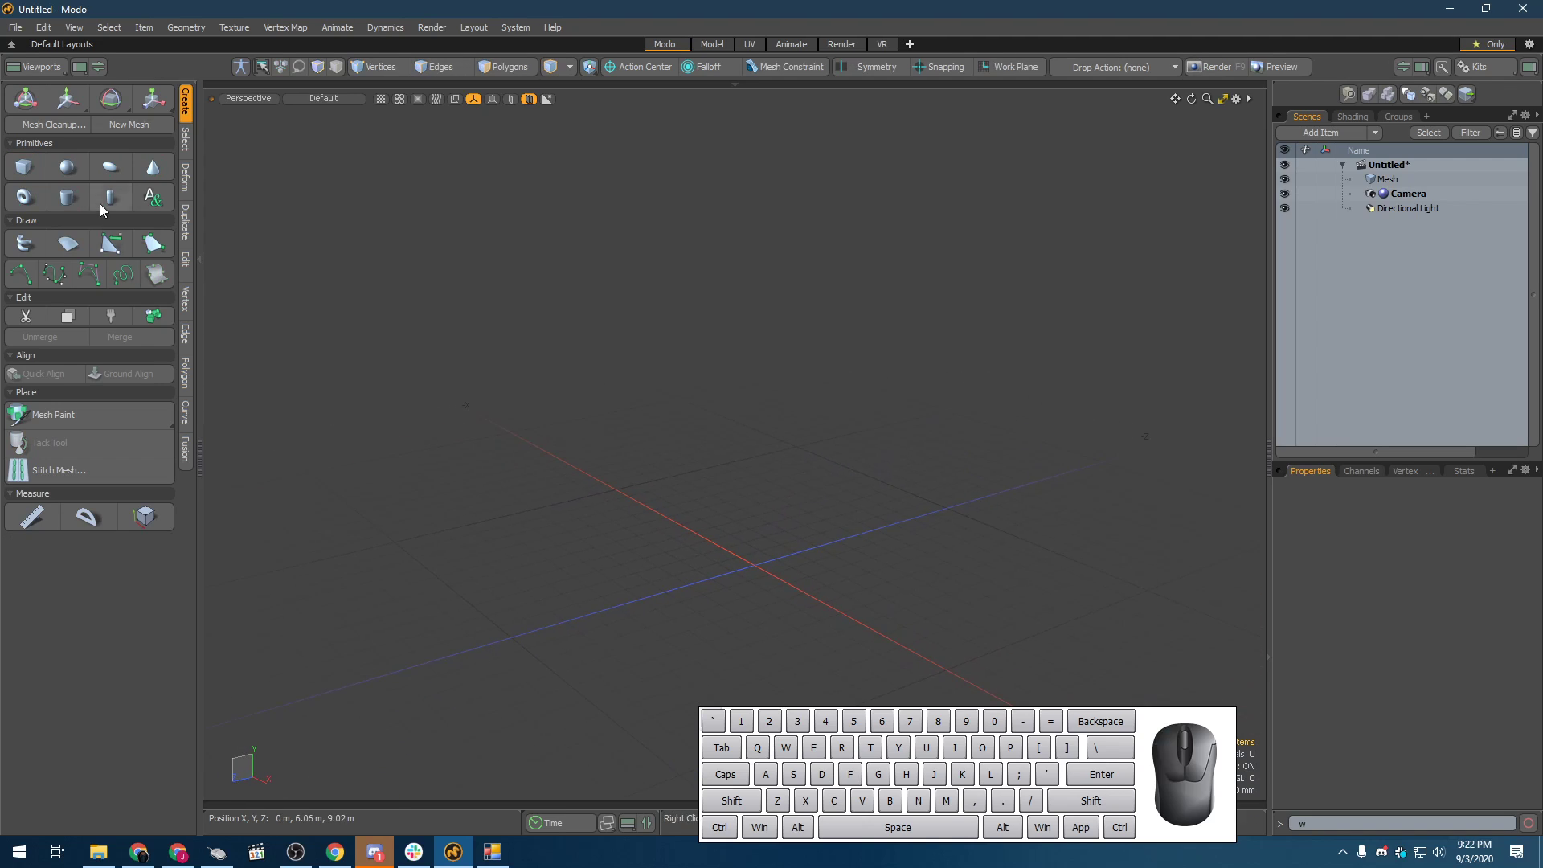
- Try drawing a cube base on the vertical YZ plane from a side view, and undo it
left_click(23, 166)
left_click_drag(493, 465, 725, 683)
key("ctrl+z")
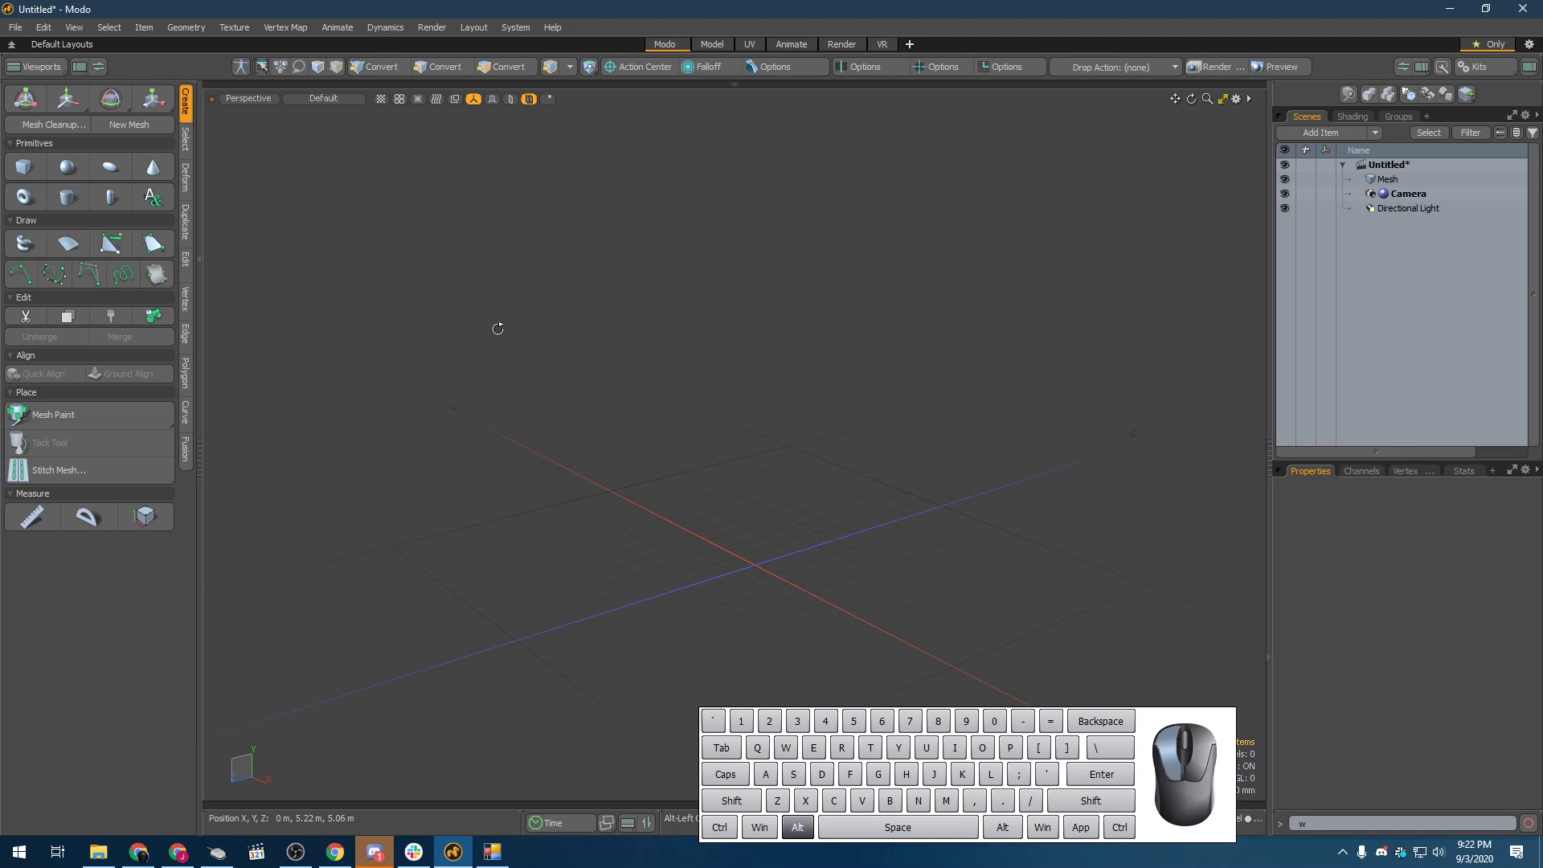
left_click_drag(499, 327, 575, 320, "alt")
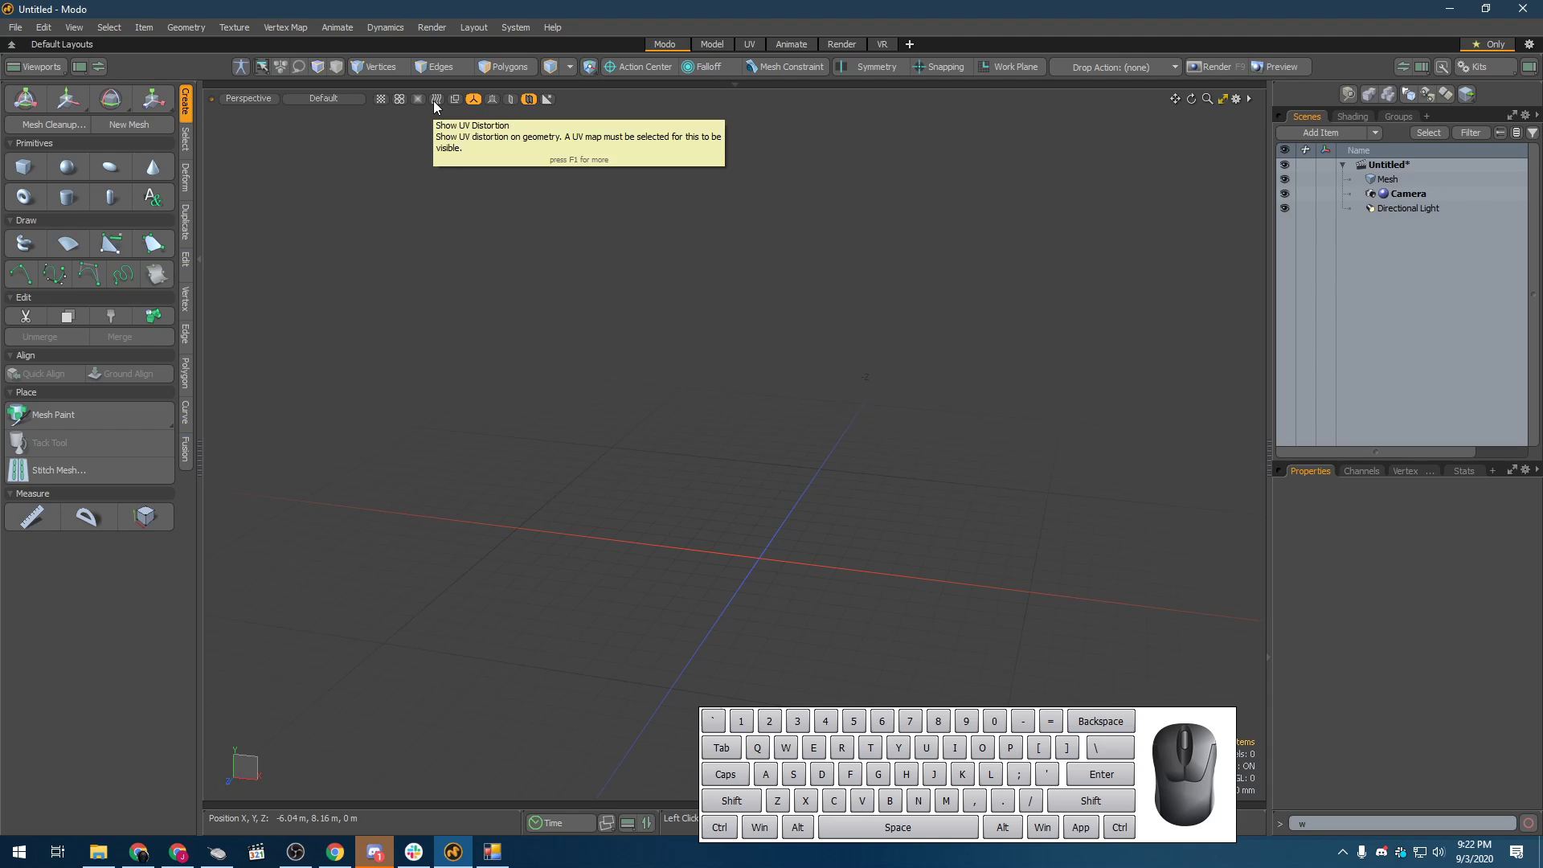
- Change the Show Work Plane option in the 3D viewport's visibility properties so the work plane displays without an active tool
key("o")
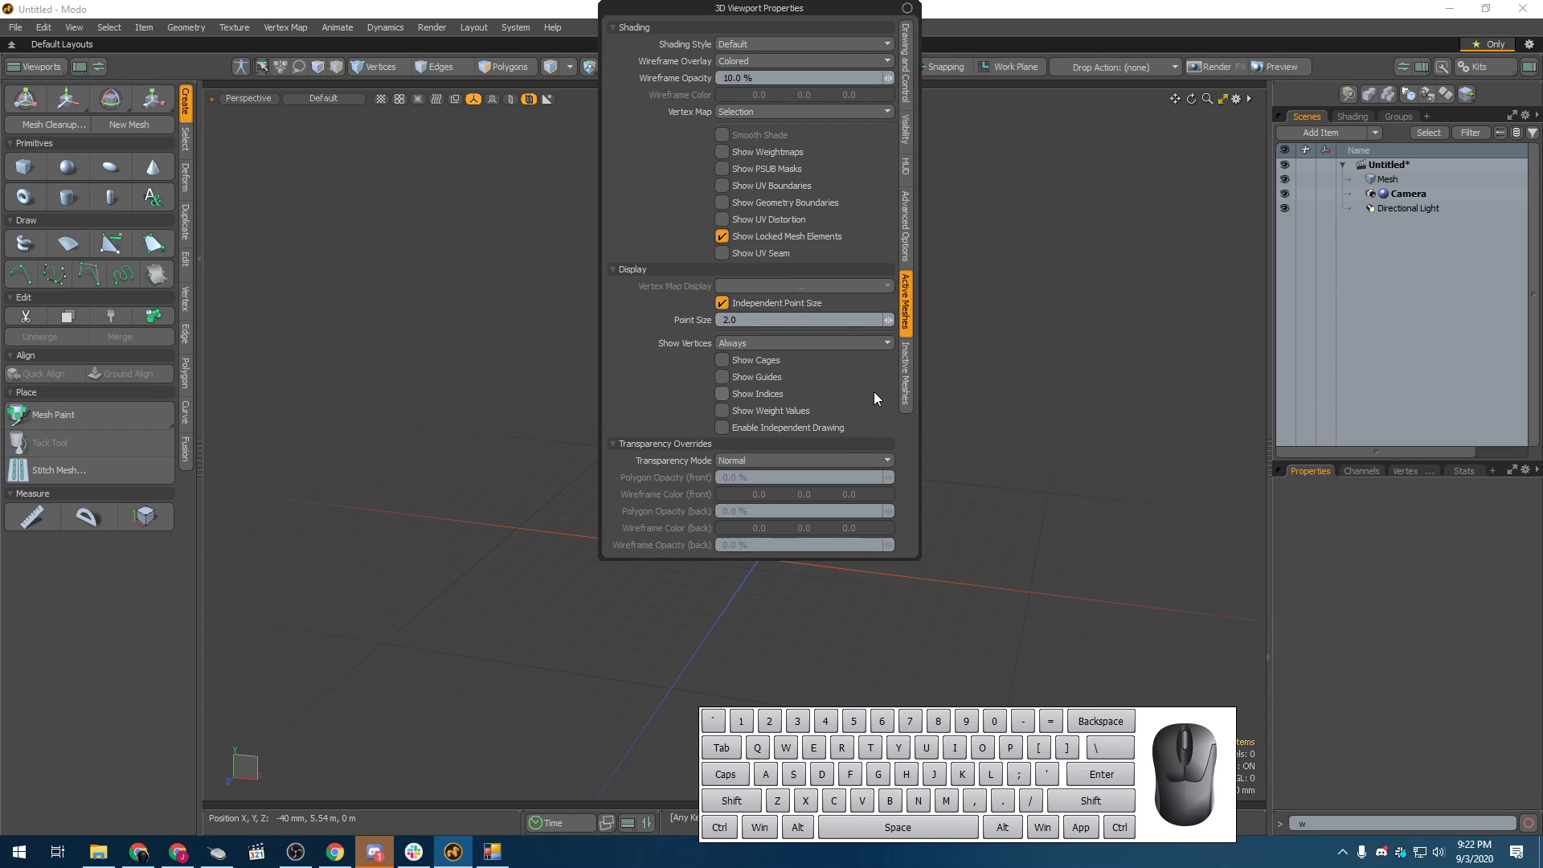
left_click_drag(832, 10, 894, 147)
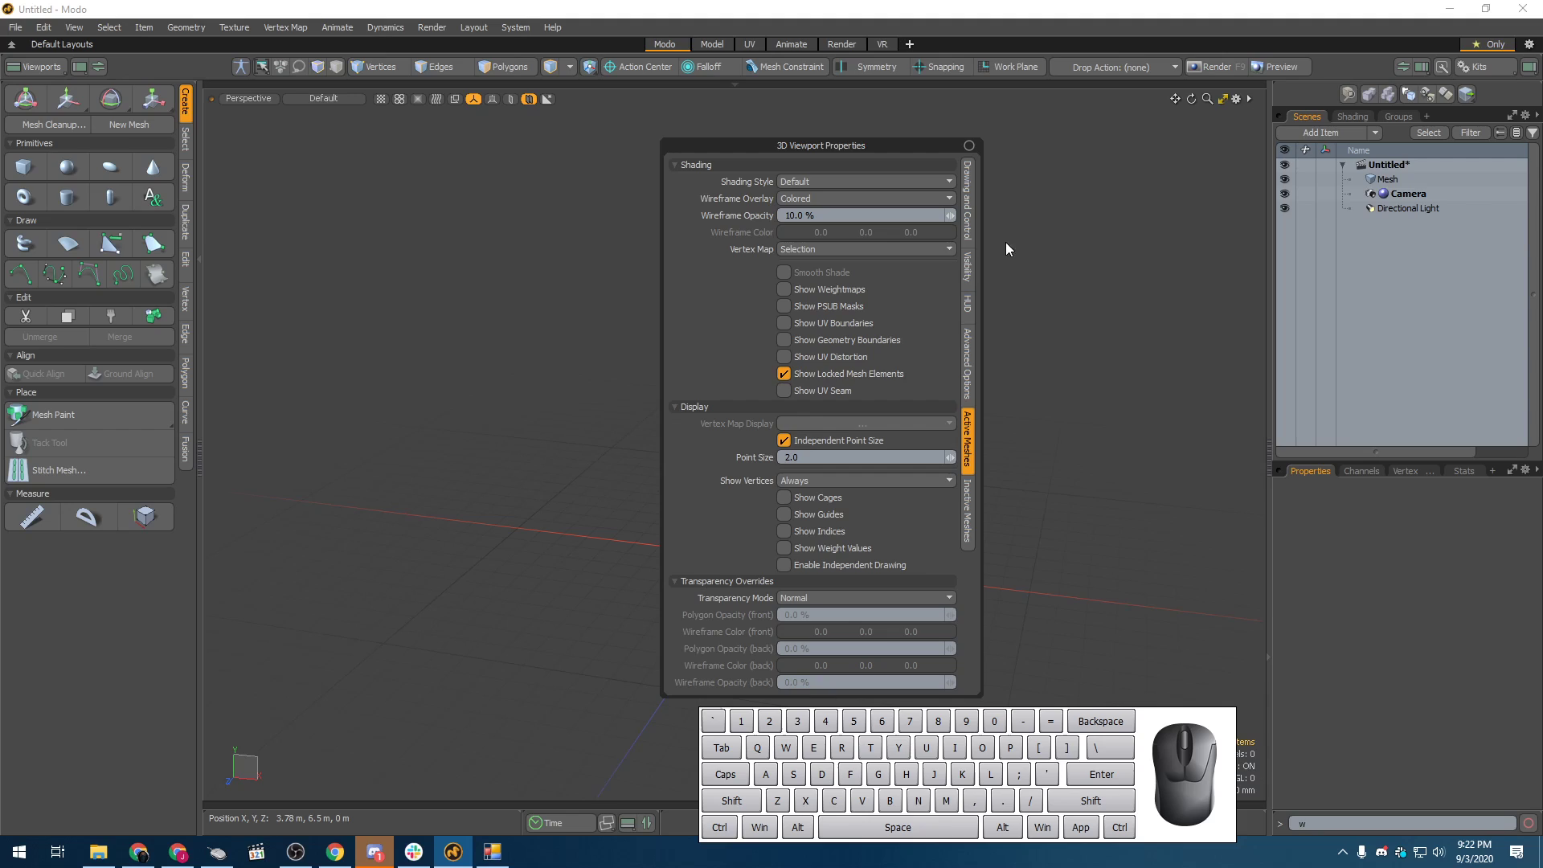
left_click(967, 265)
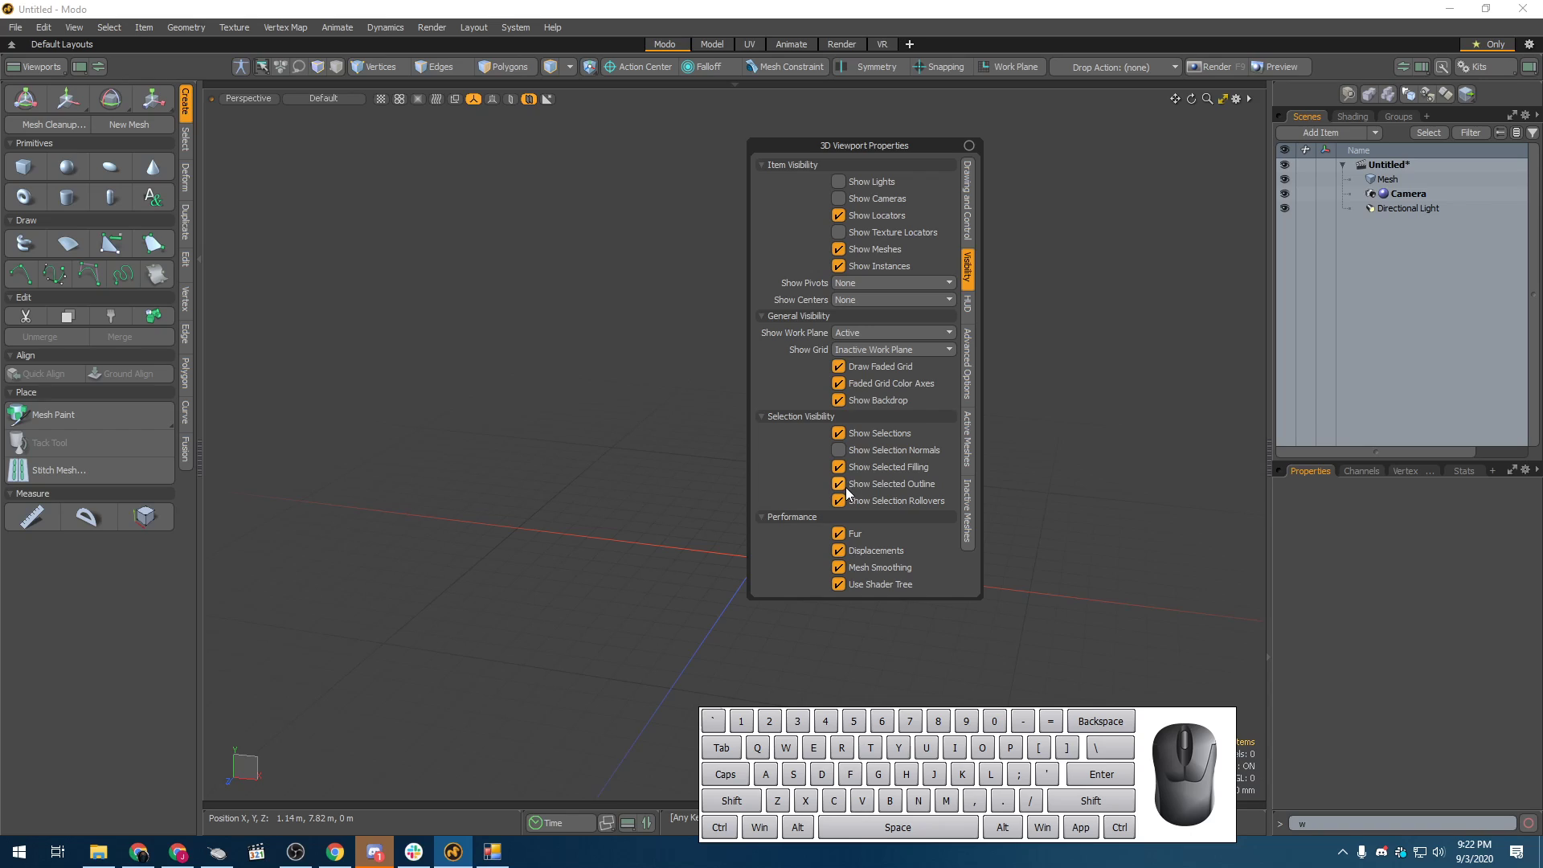
left_click(841, 336)
left_click(844, 322)
left_click_drag(813, 450, 730, 418, "alt")
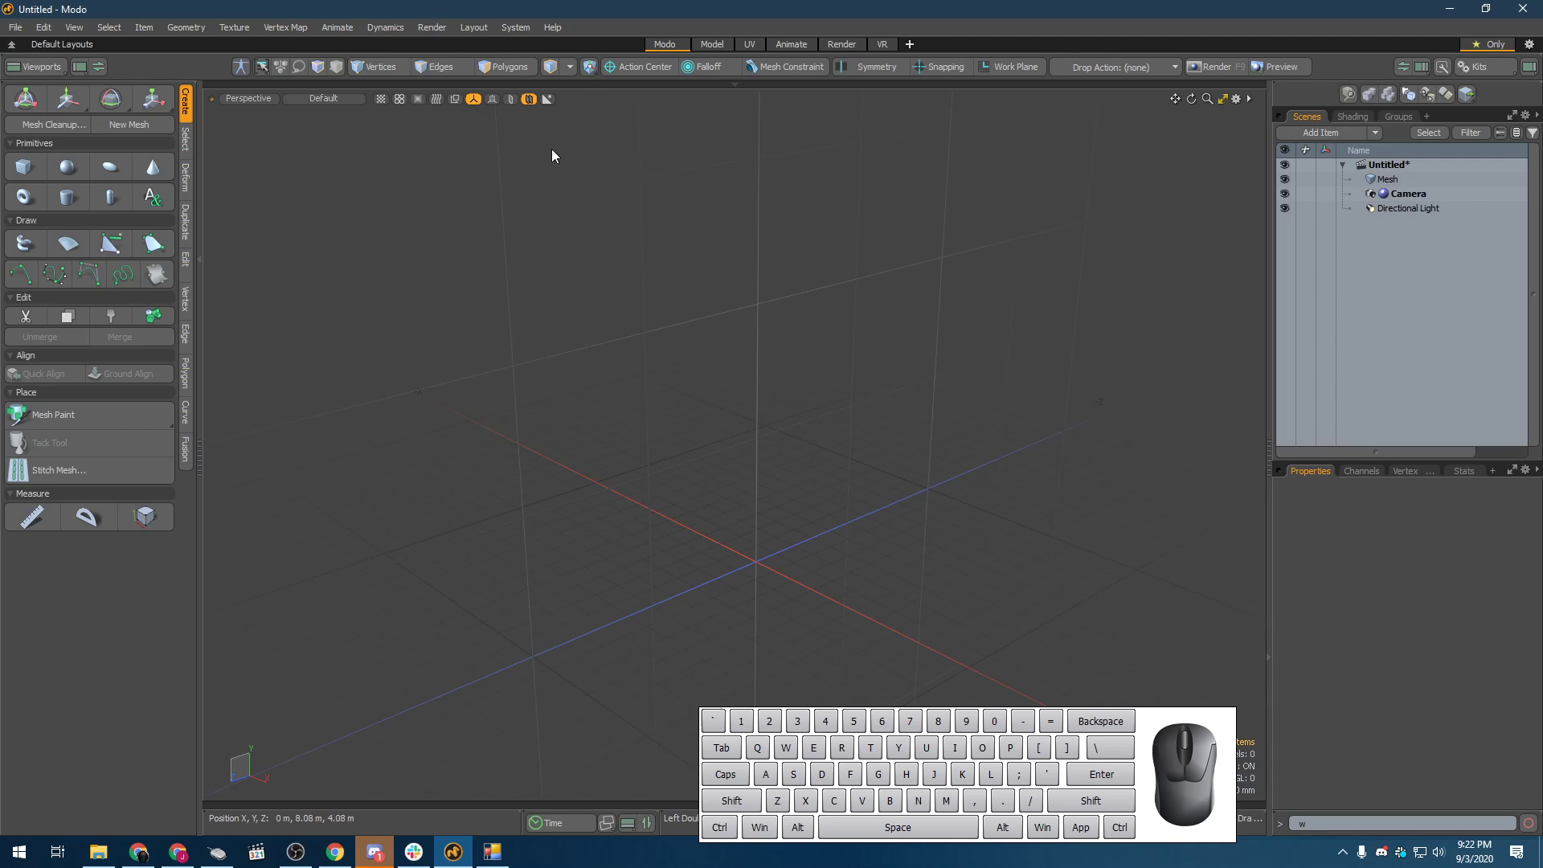
left_click(474, 100)
left_click(474, 100)
left_click_drag(506, 354, 554, 348, "alt")
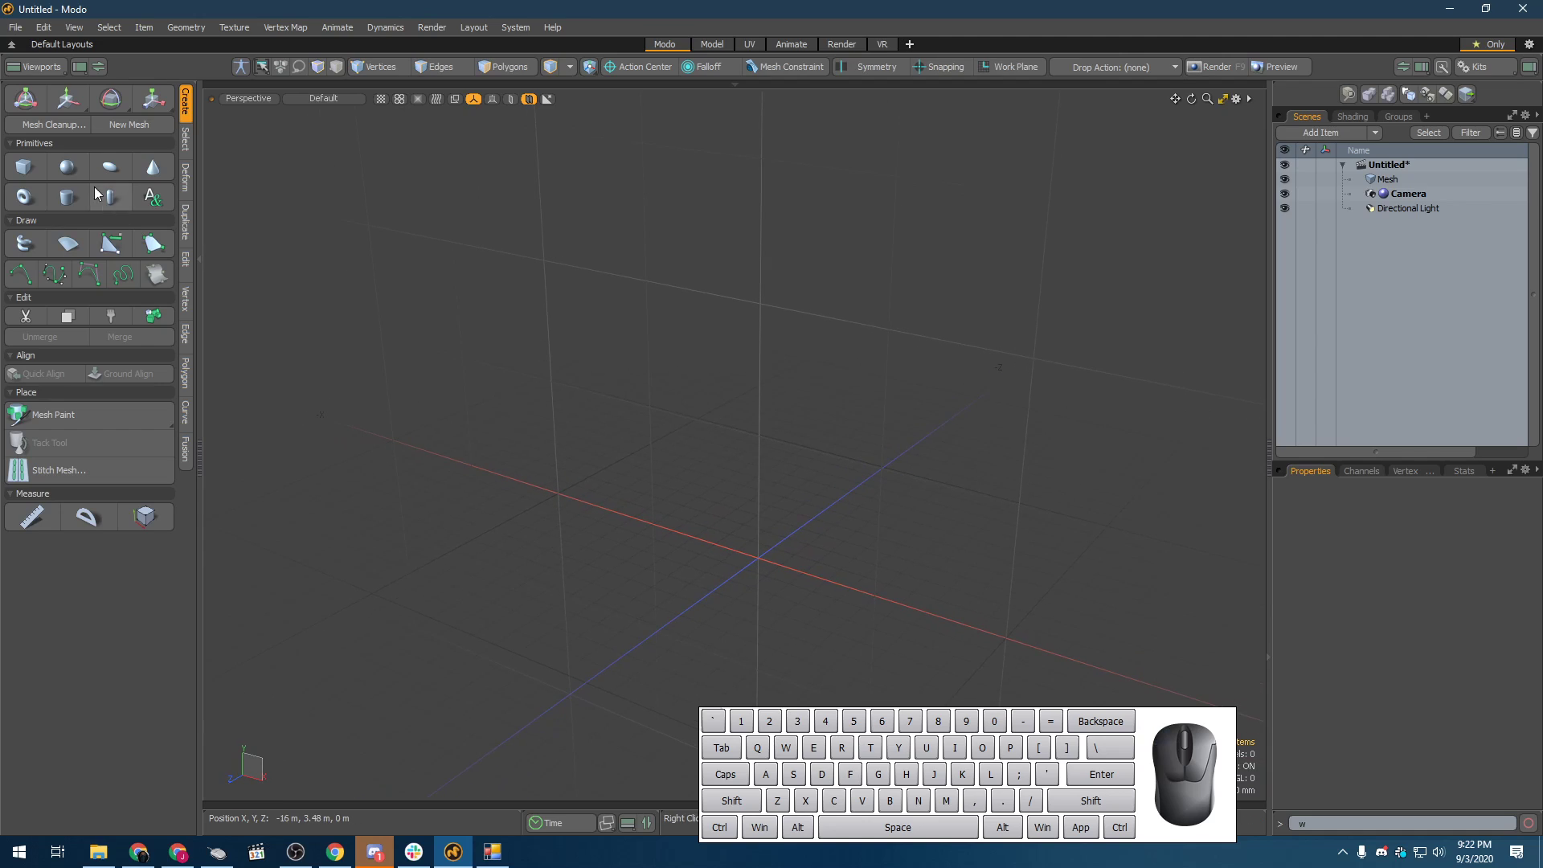
- Draw a cube base on the vertical XY plane and pull it out along Z into a box
left_click(26, 168)
left_click_drag(772, 327, 1089, 645)
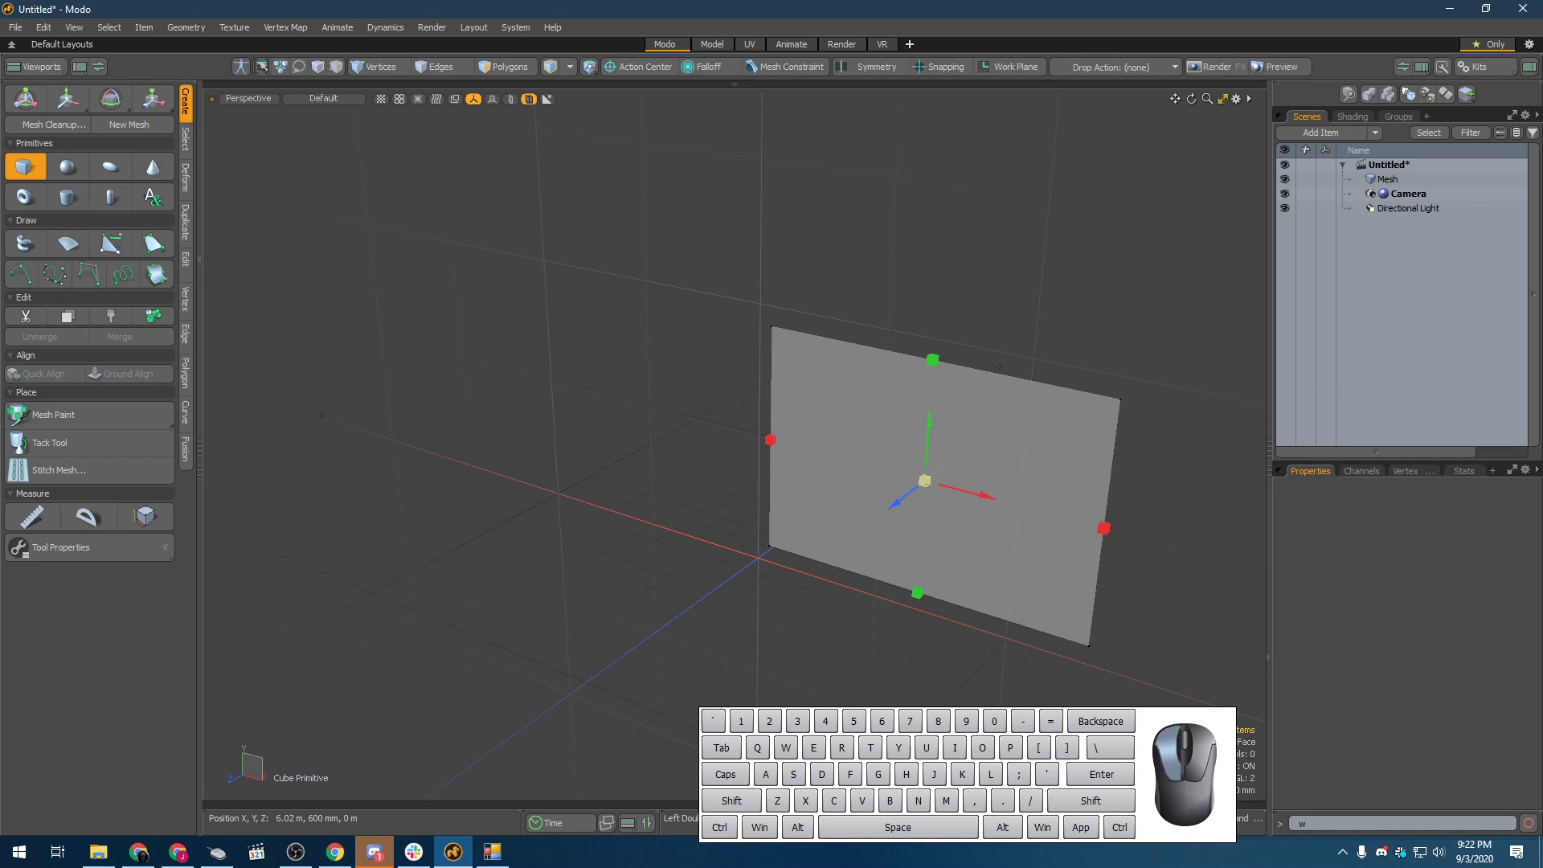
left_click_drag(925, 482, 605, 444)
key("ctrl+z")
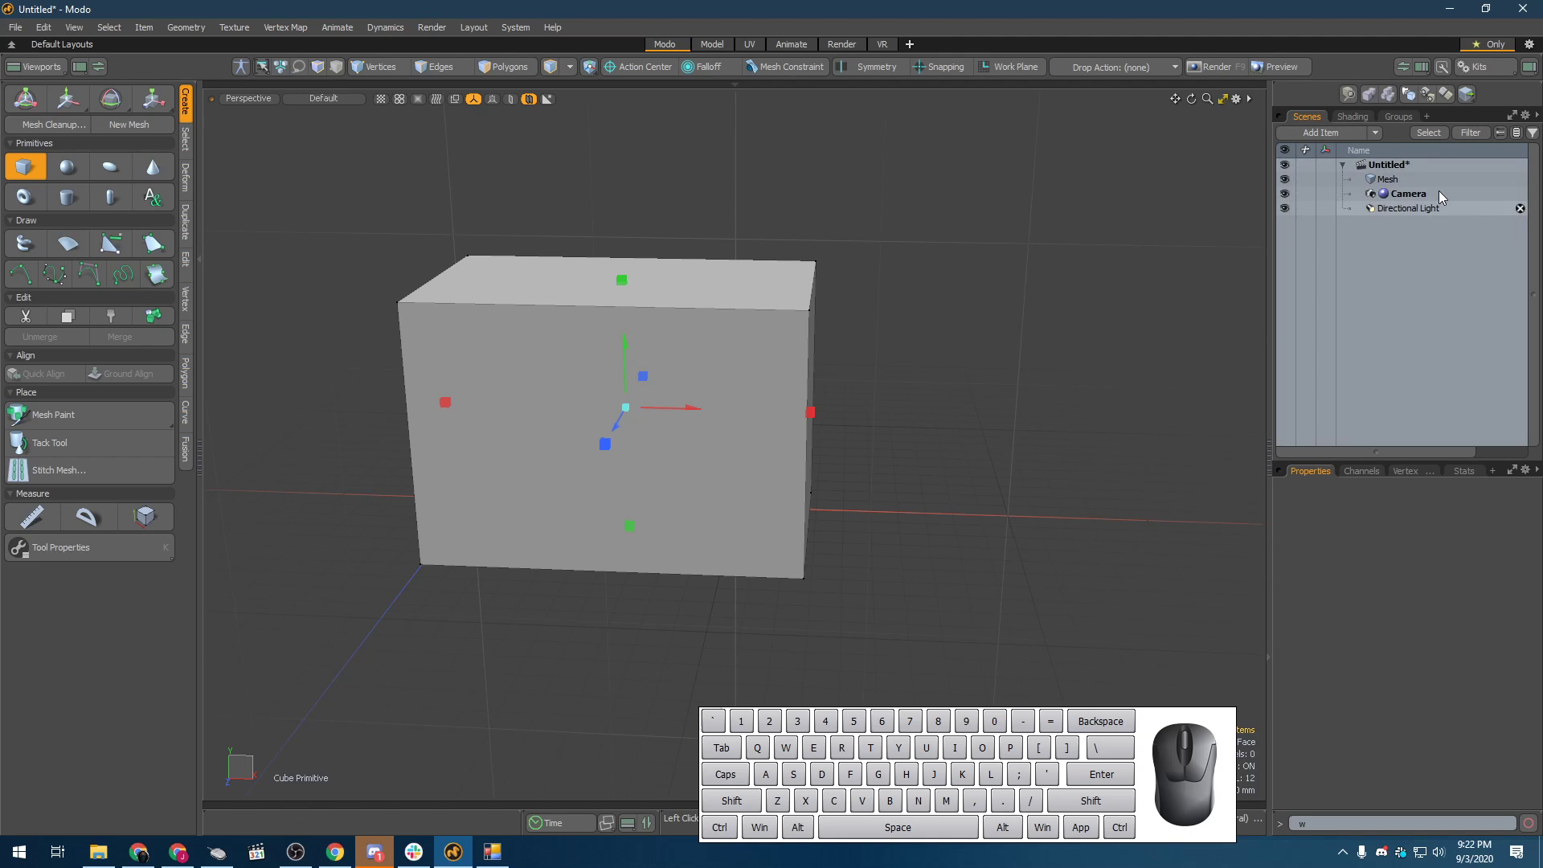
- Select the Mesh item, deselect it while leaving the Cube tool, and reselect the box directly in the viewport
left_click(1394, 183)
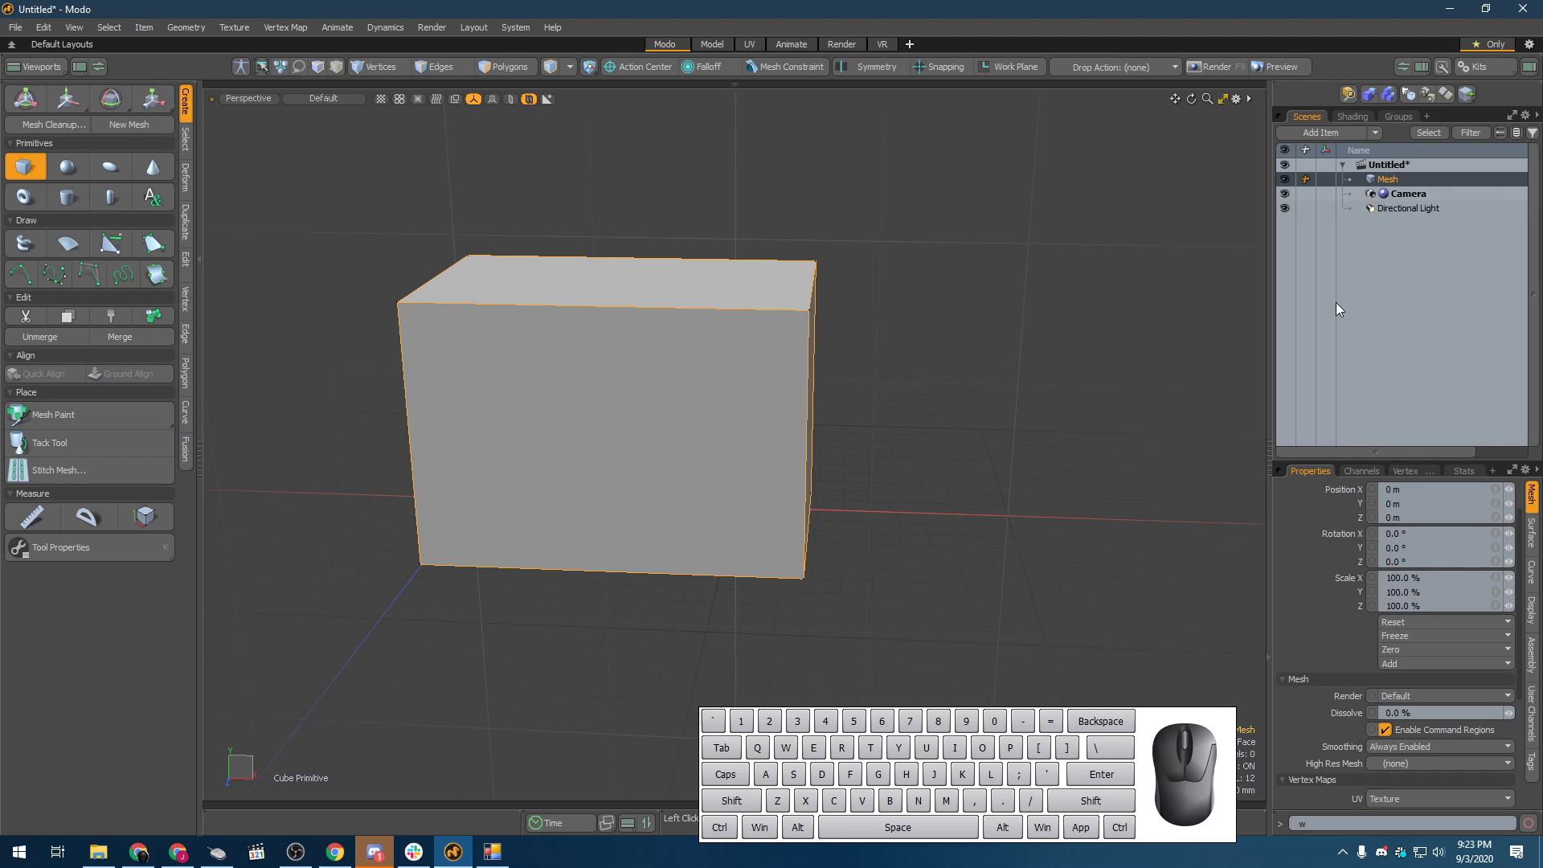
left_click(957, 259)
left_click(842, 402)
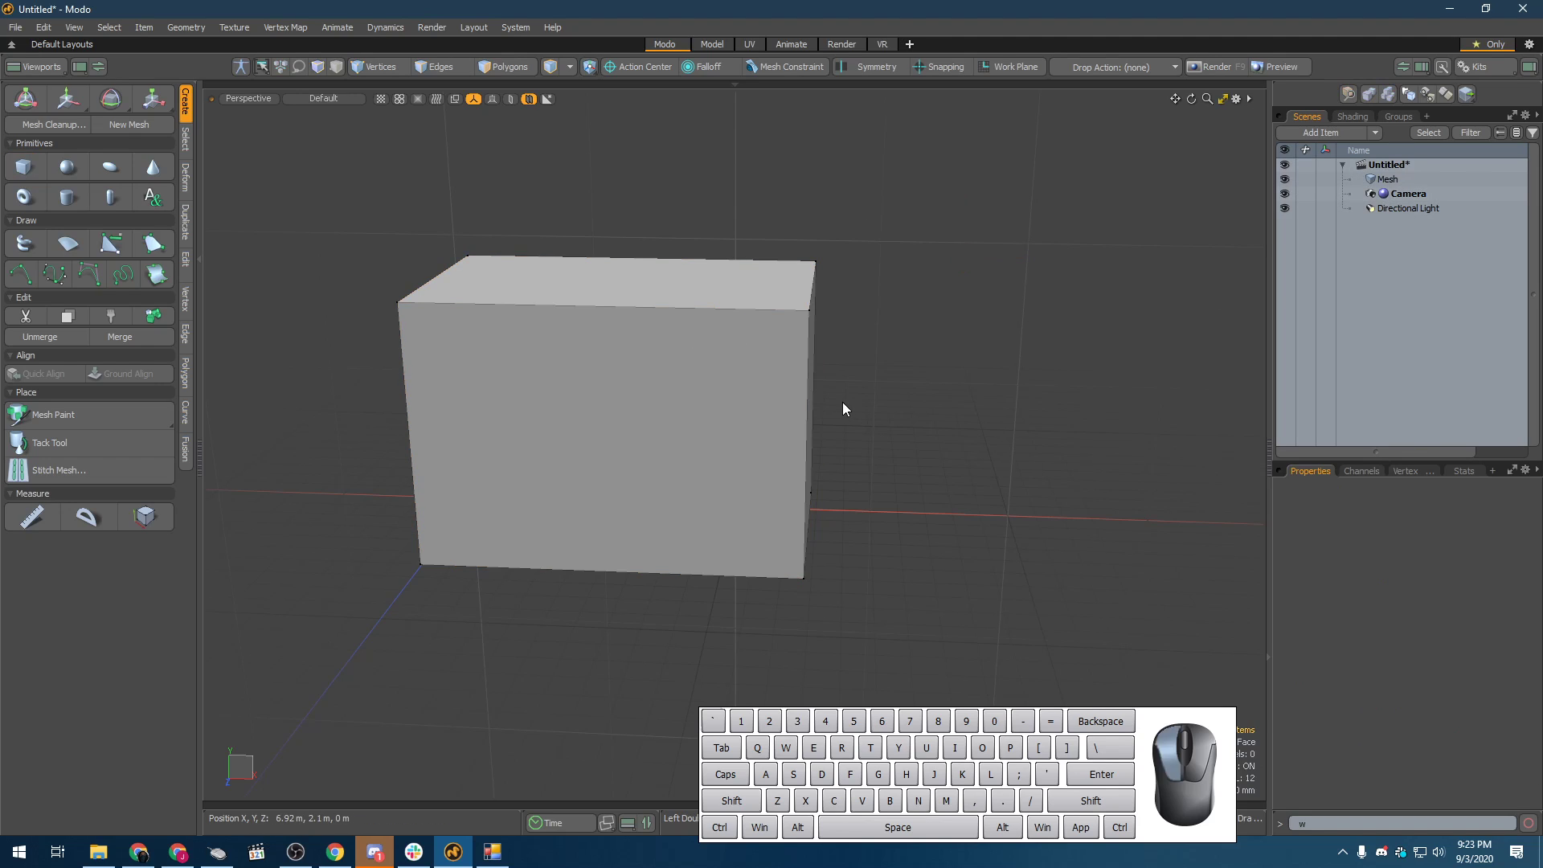
left_click(738, 328)
left_click_drag(737, 328, 913, 315, "alt")
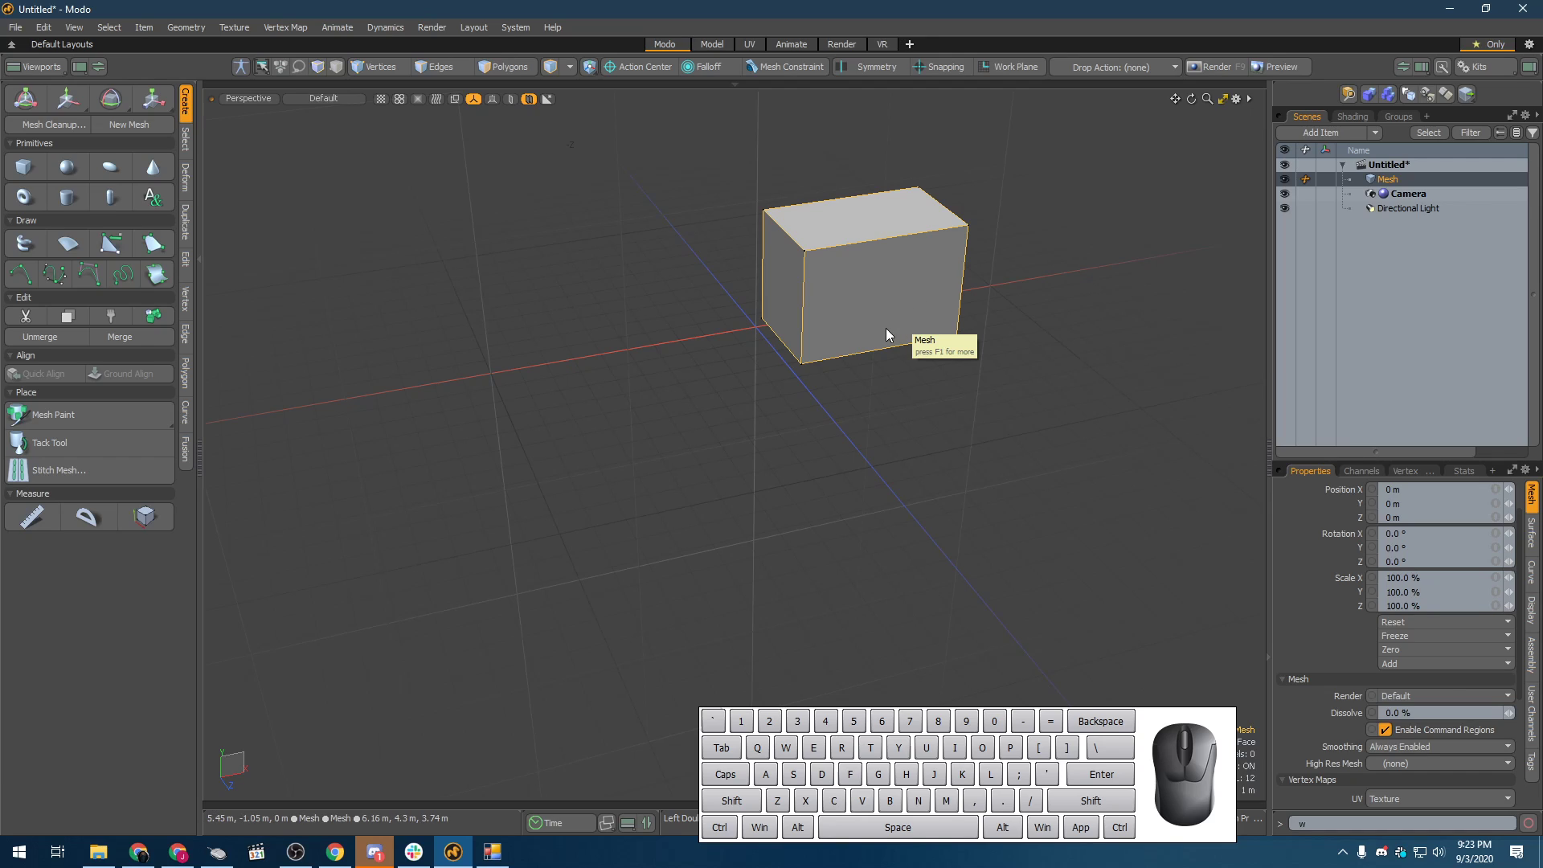
- Try scaling the selected mesh uniformly to 33.5% about the origin, and undo the scaling
key("w")
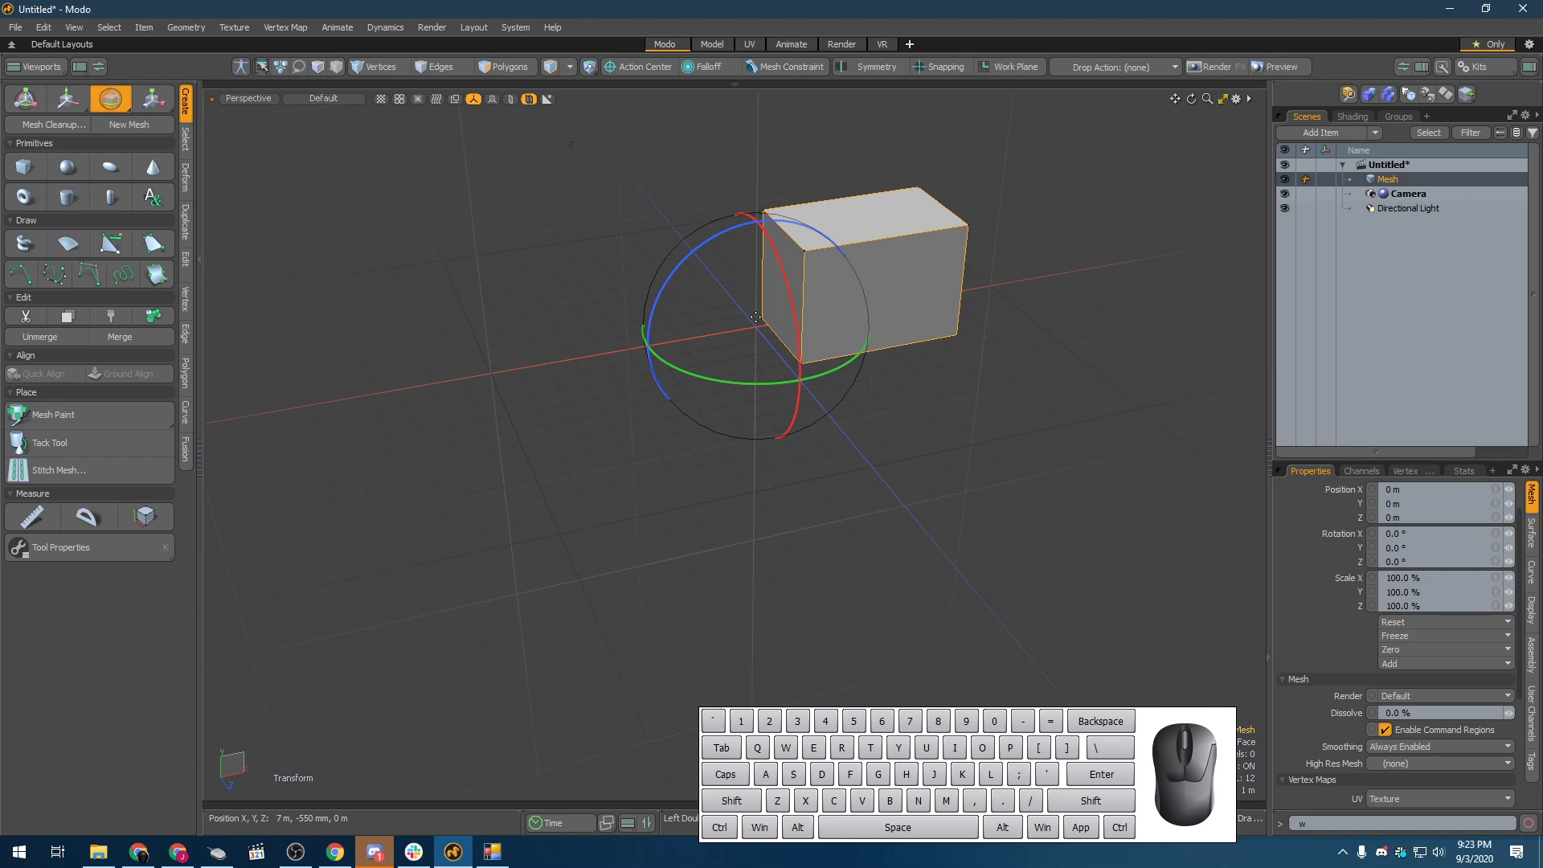
left_click_drag(795, 336, 733, 326, "alt")
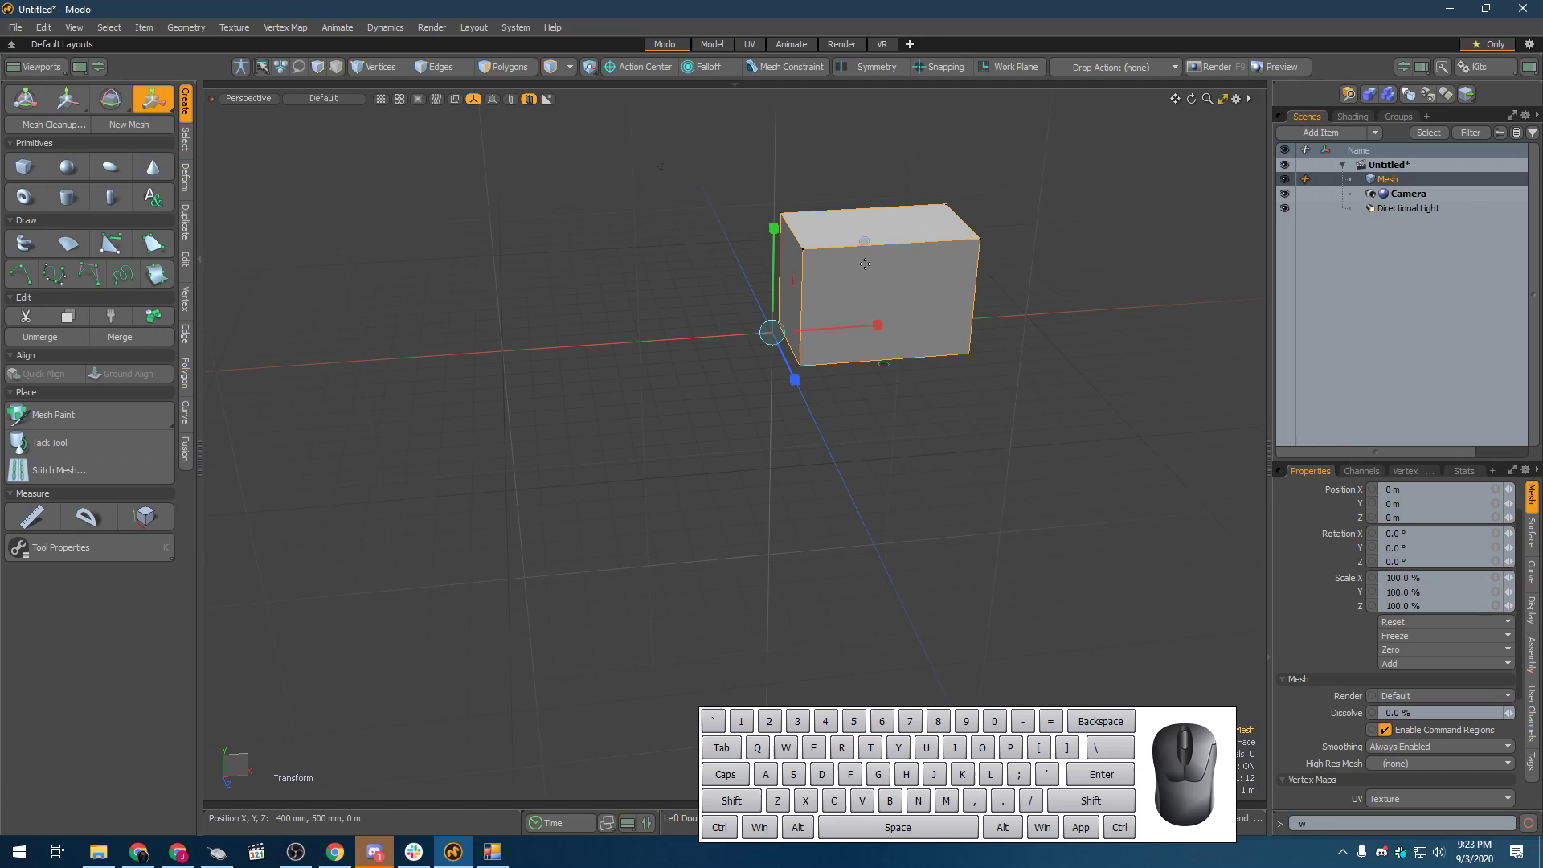
key("e")
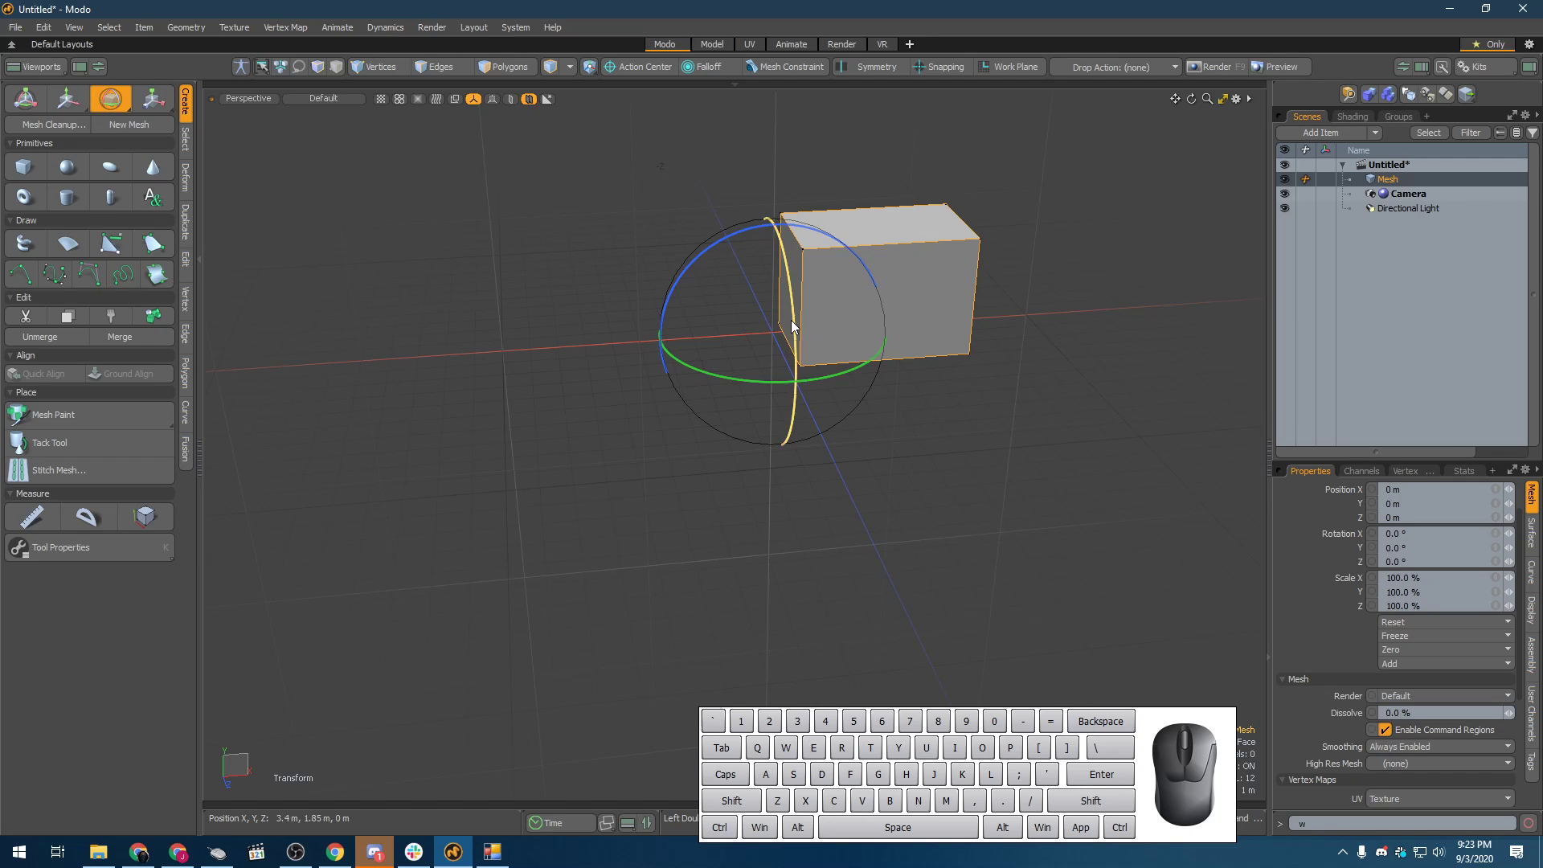
key("w")
left_click_drag(766, 340, 735, 350)
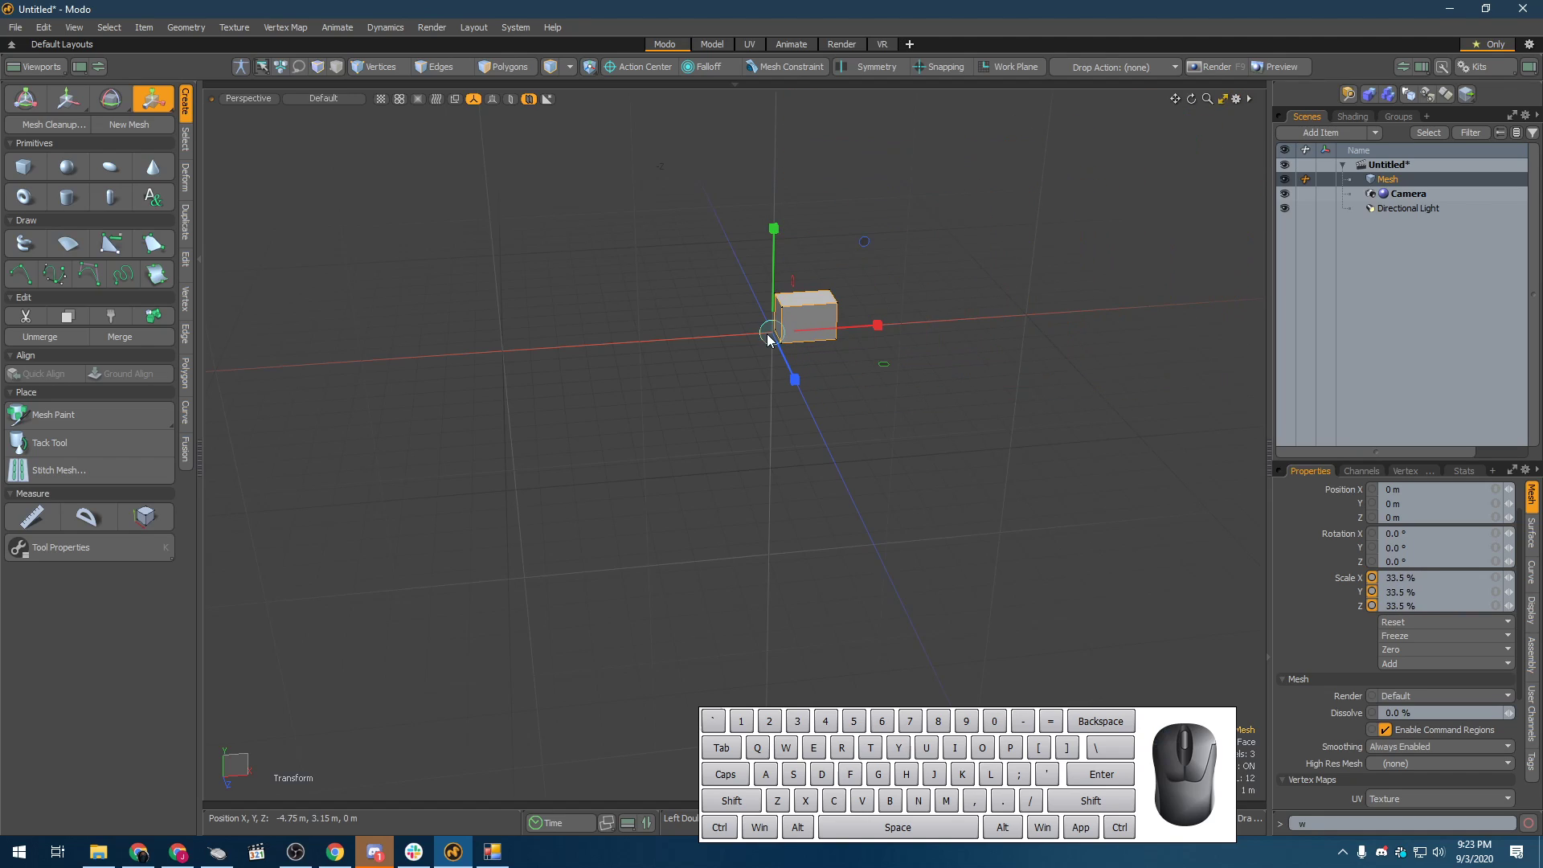
key("ctrl+z")
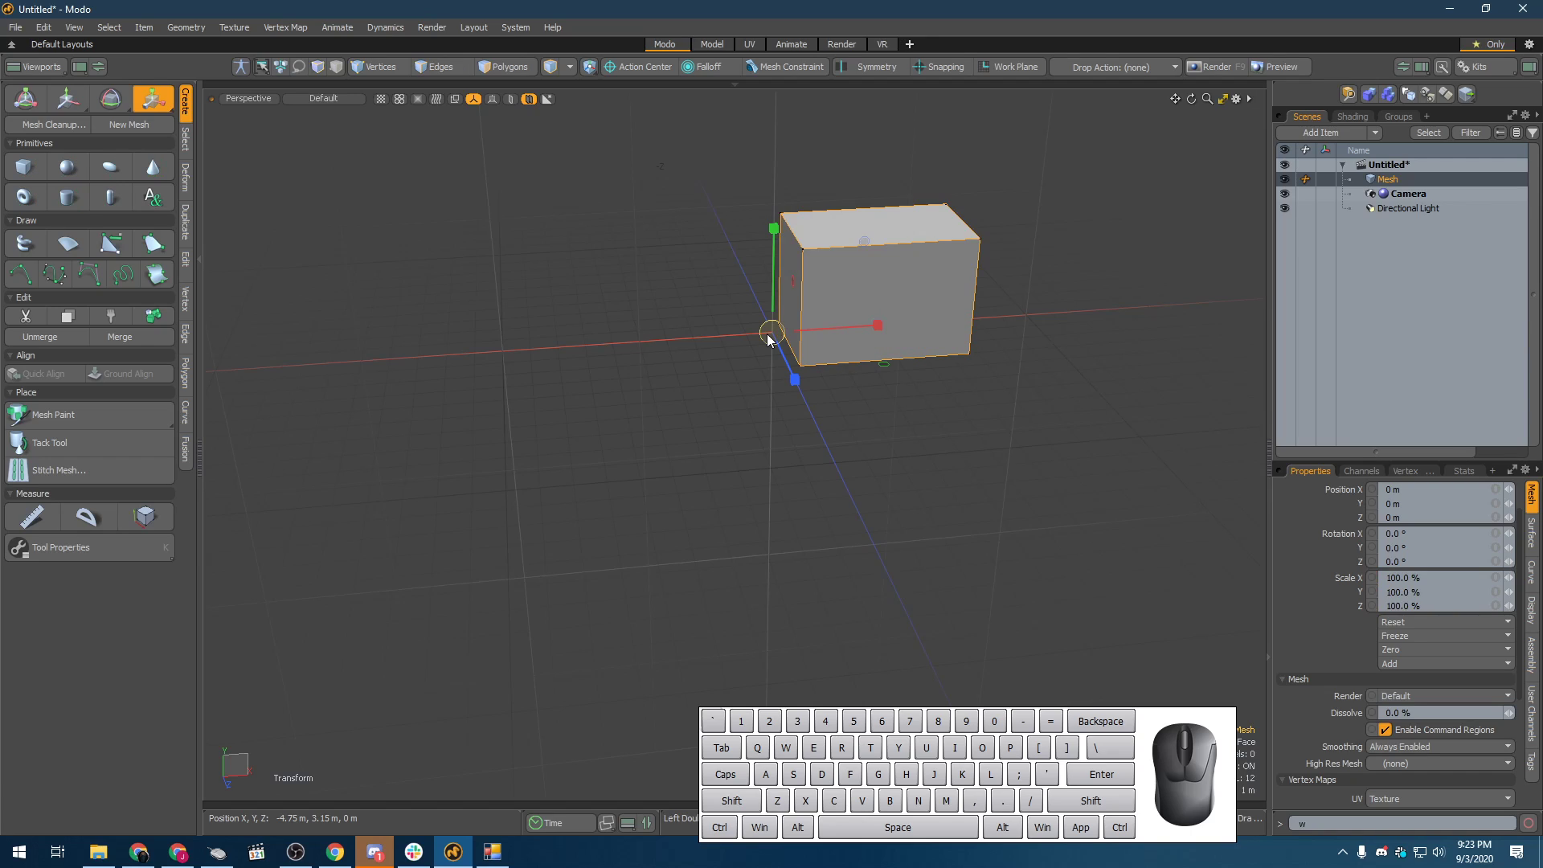
- Undo the remaining operations back through the creation of the box
key("ctrl+z")
key("ctrl+z")
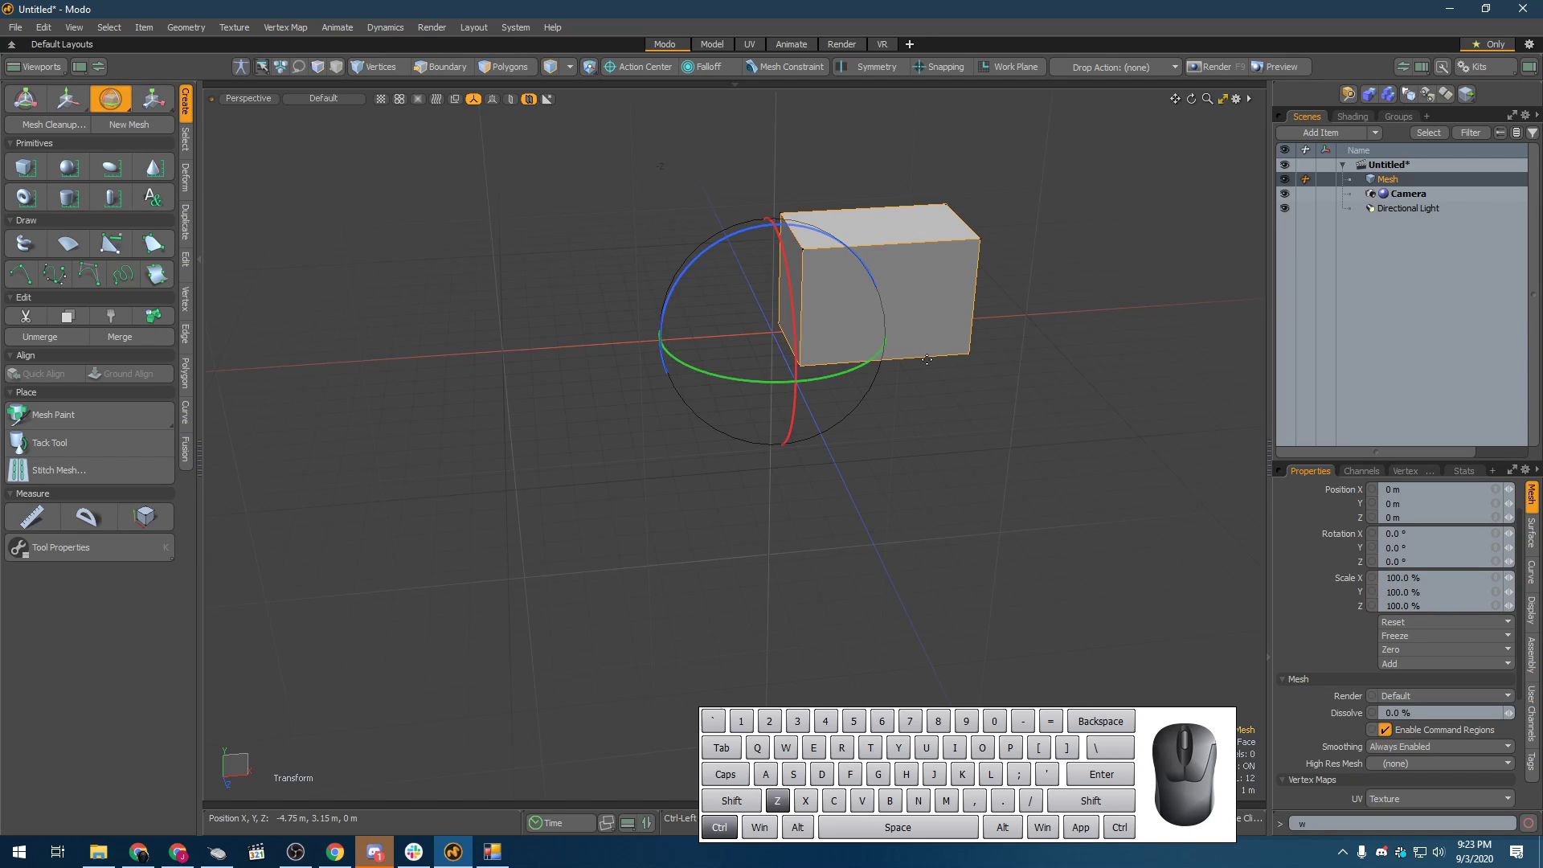
key("ctrl+z")
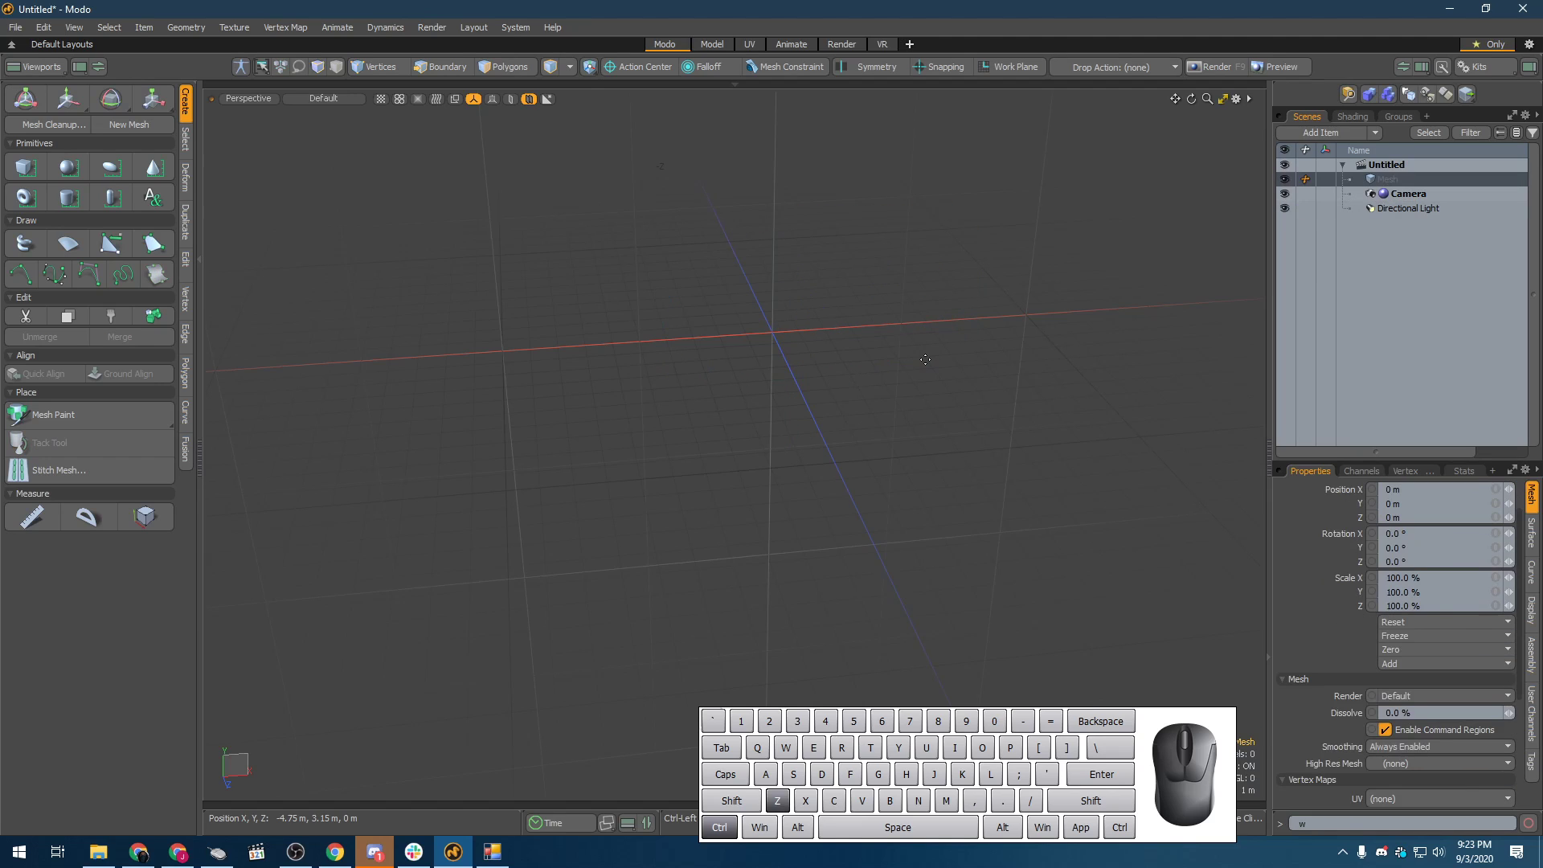
key("ctrl+z")
left_click(990, 345)
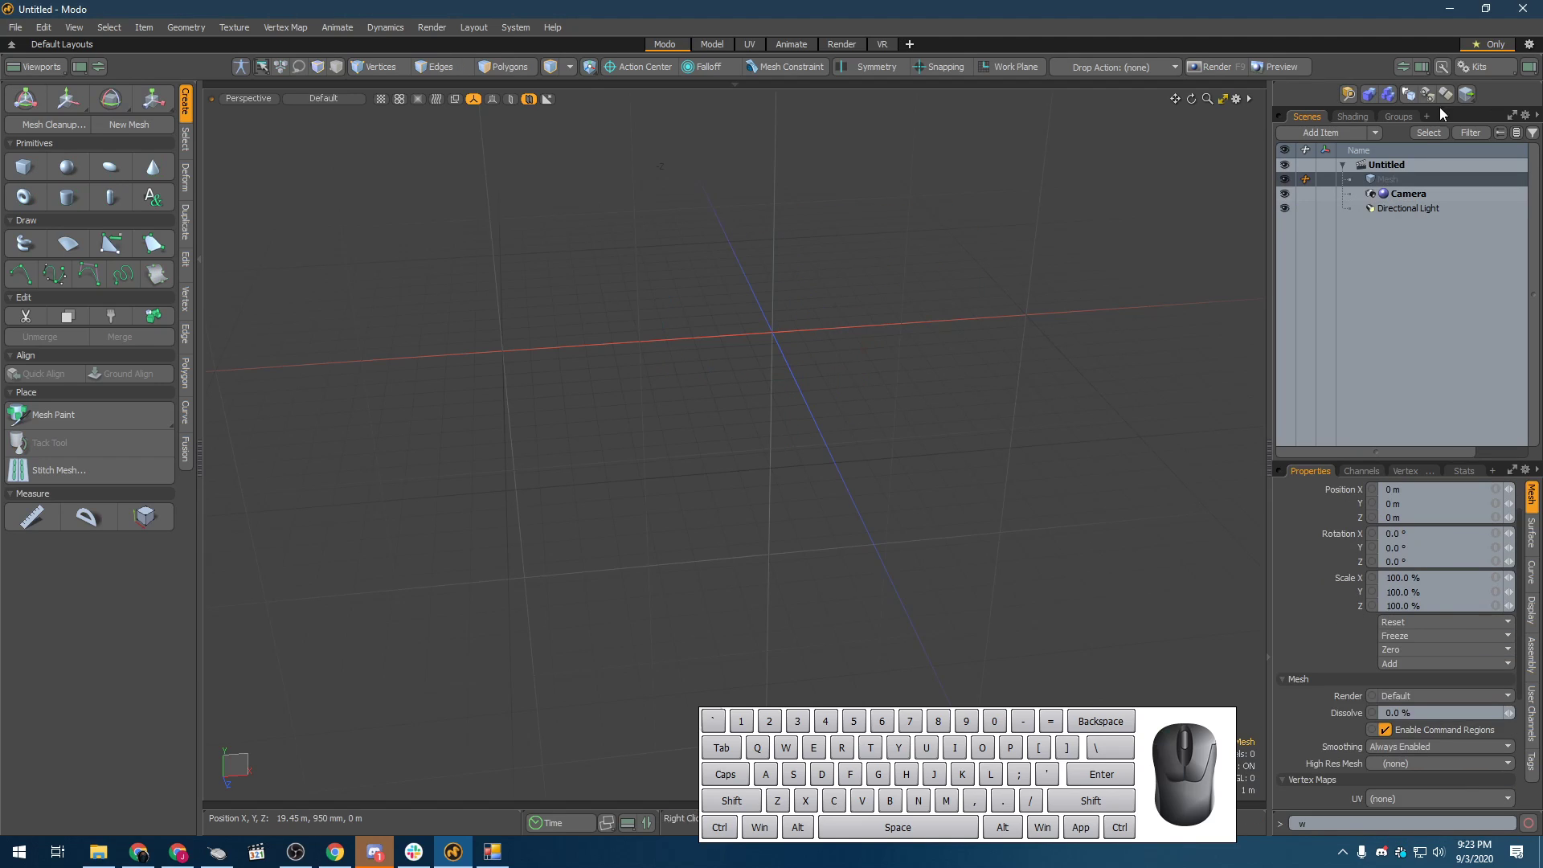
- Draw a cube base about 6.8 by 6.65 m on the vertical XY plane and extrude it about 5.9 m along Z
left_click_drag(865, 292, 679, 261, "alt")
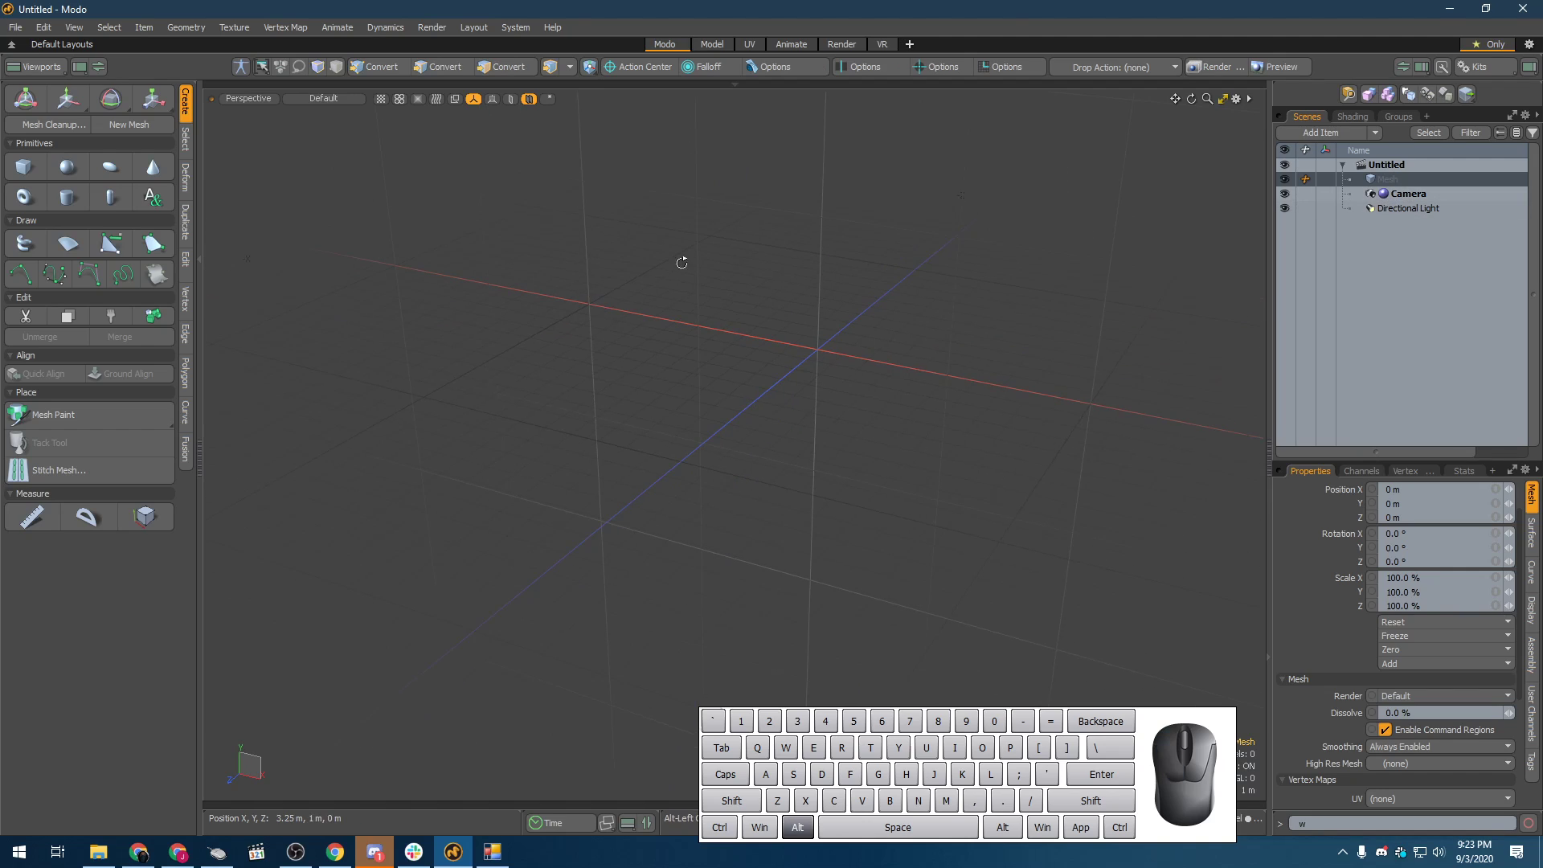
left_click(22, 165)
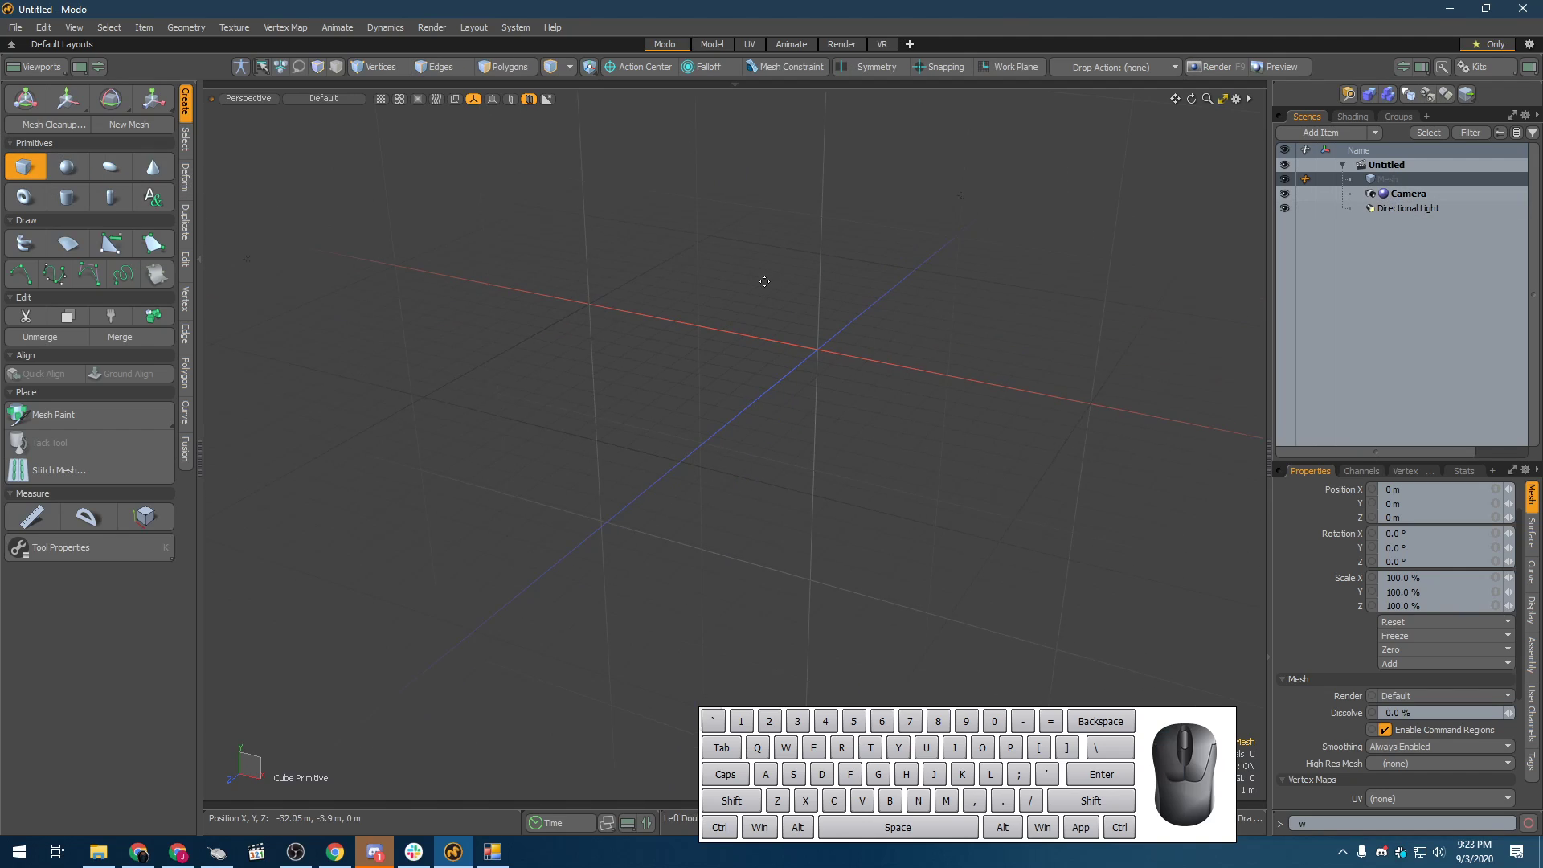
mouse_move(755, 254)
left_mouse_down()
mouse_move(1005, 495)
mouse_move(879, 426)
left_mouse_up()
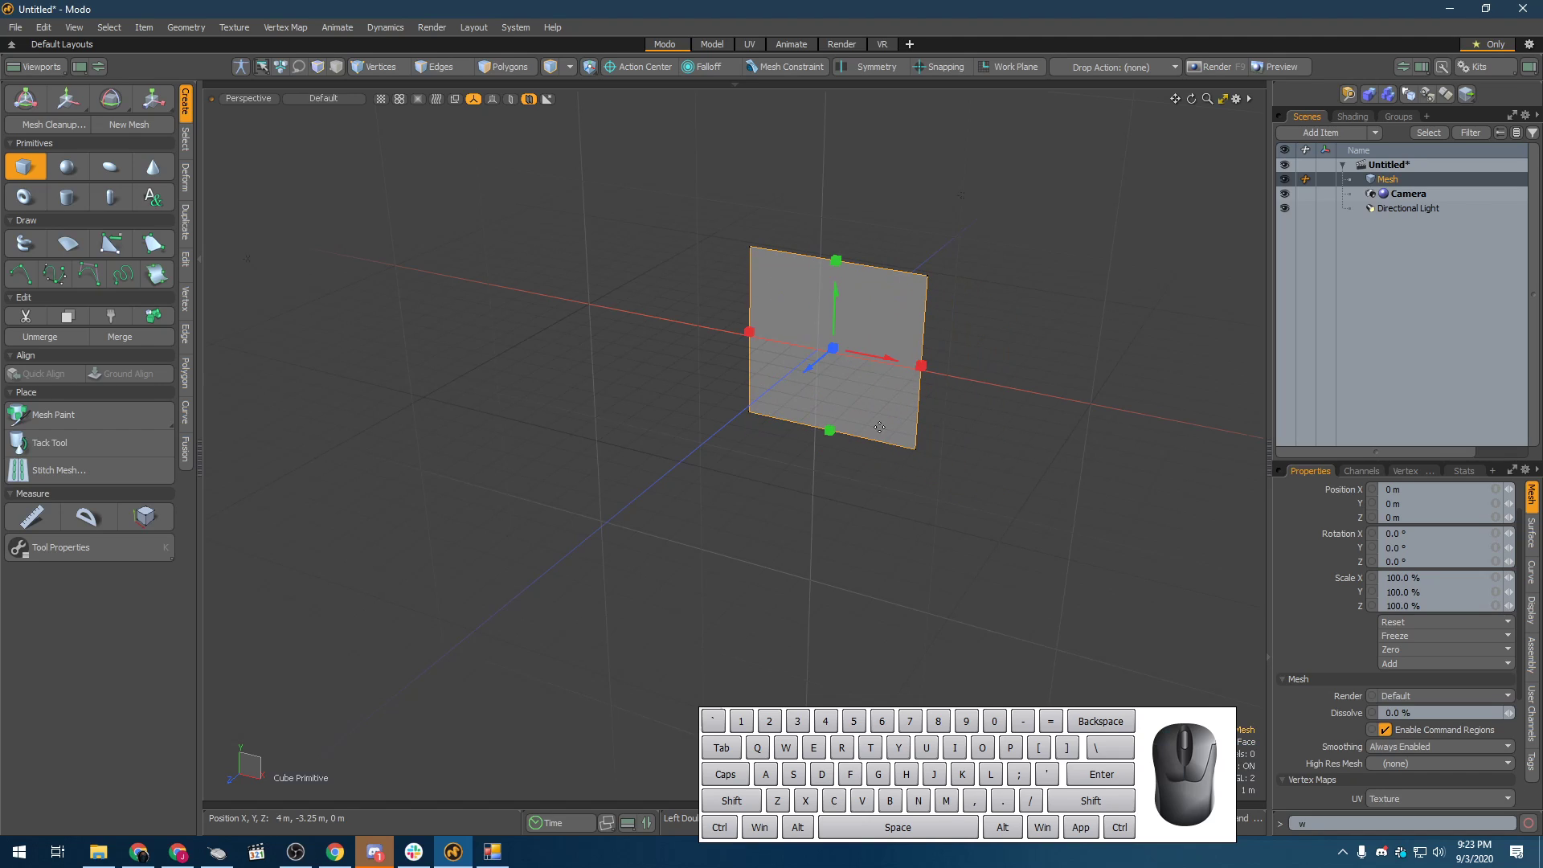
left_click_drag(833, 357, 724, 444)
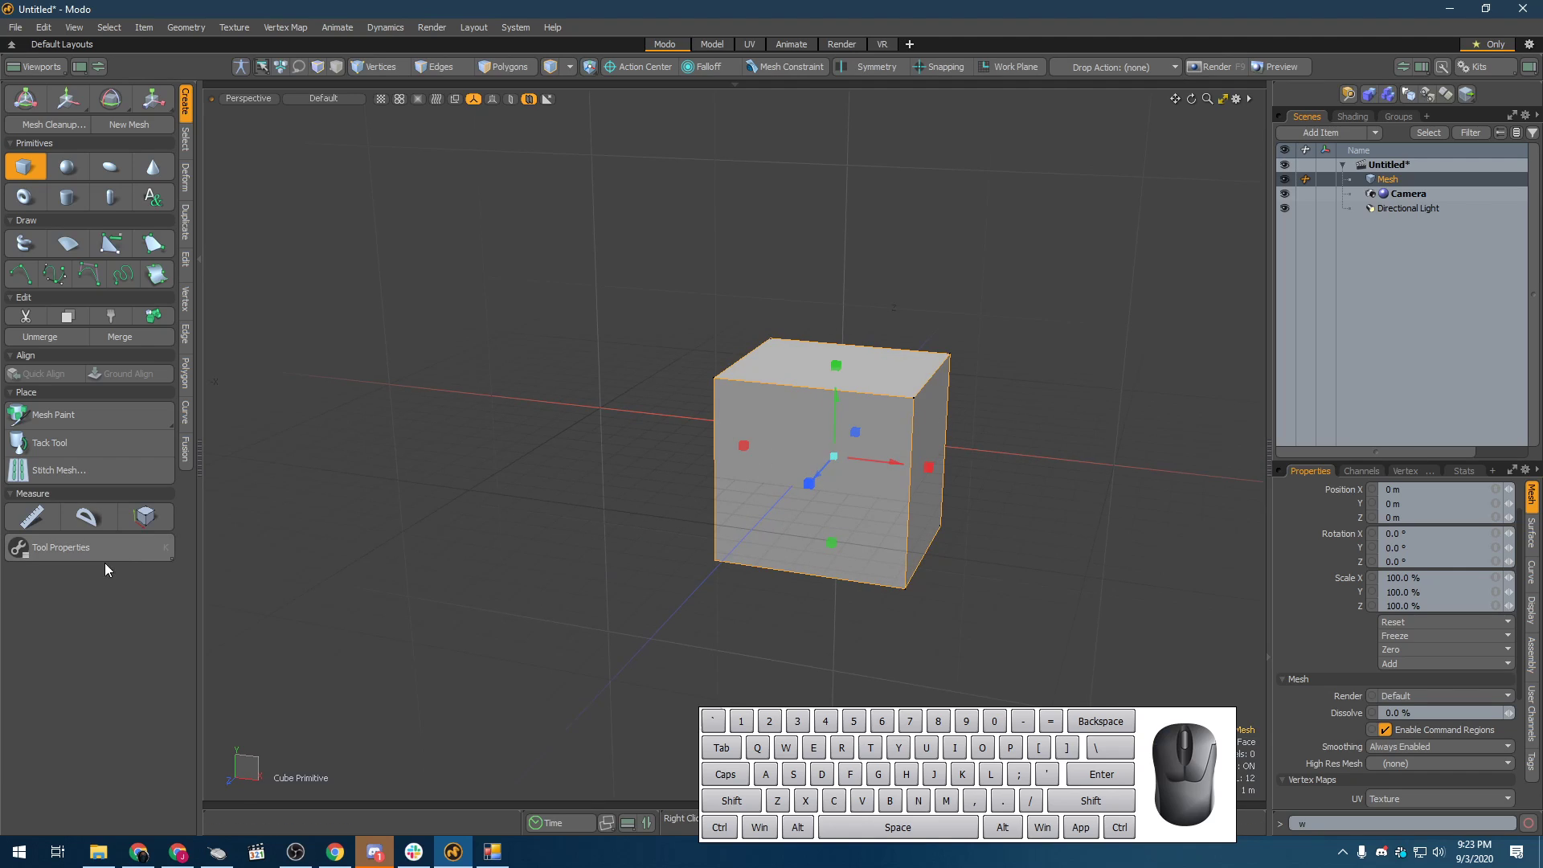
- Open the Cube tool's properties, place them in the viewport area as a pinned window, and widen that window
left_click(166, 548)
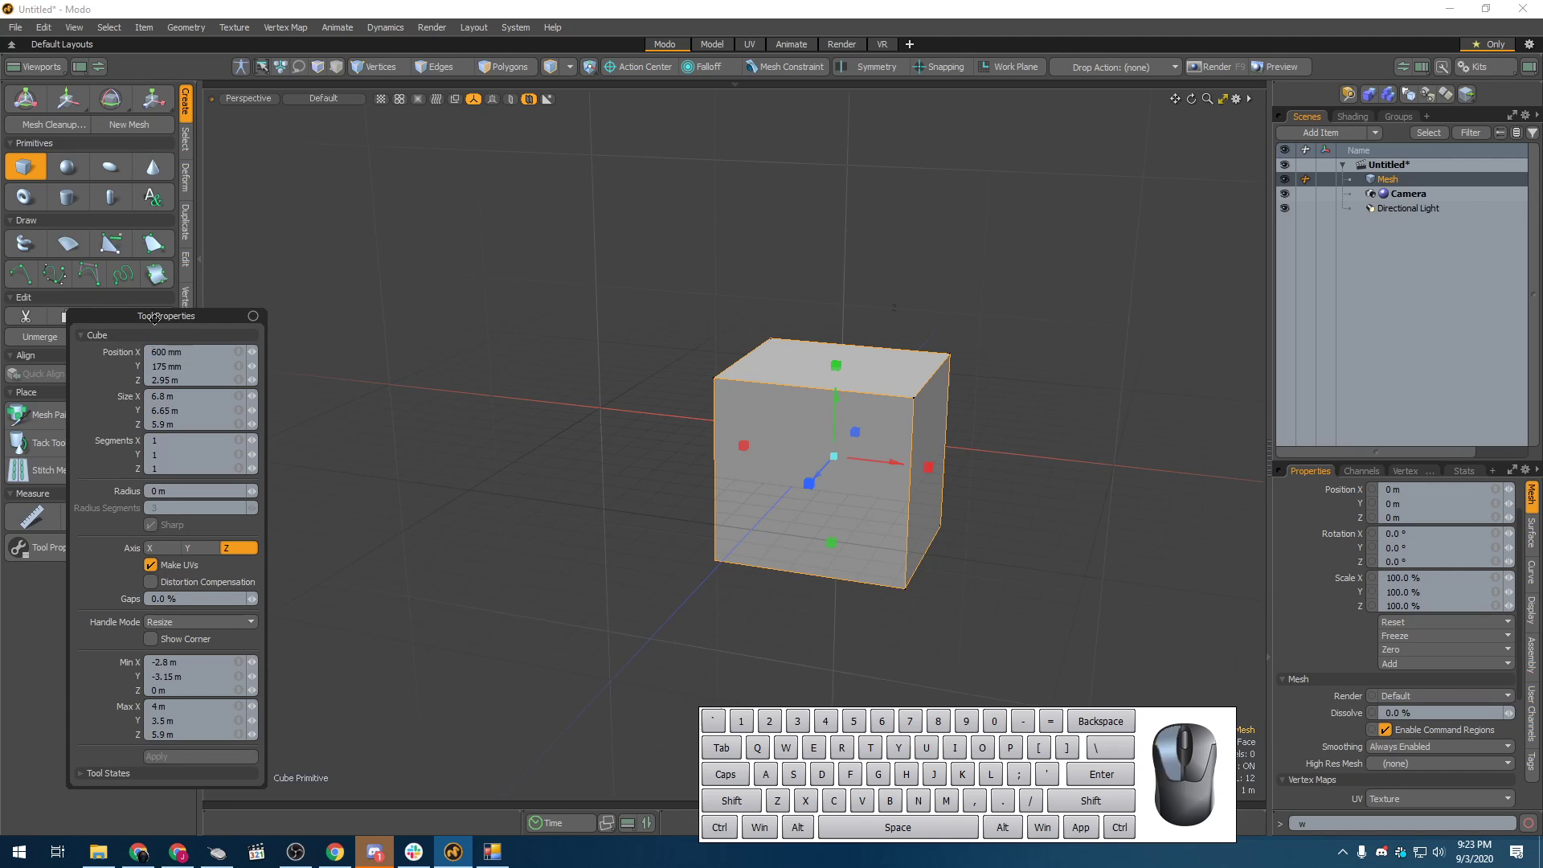
left_click_drag(154, 318, 309, 133)
left_click(407, 132)
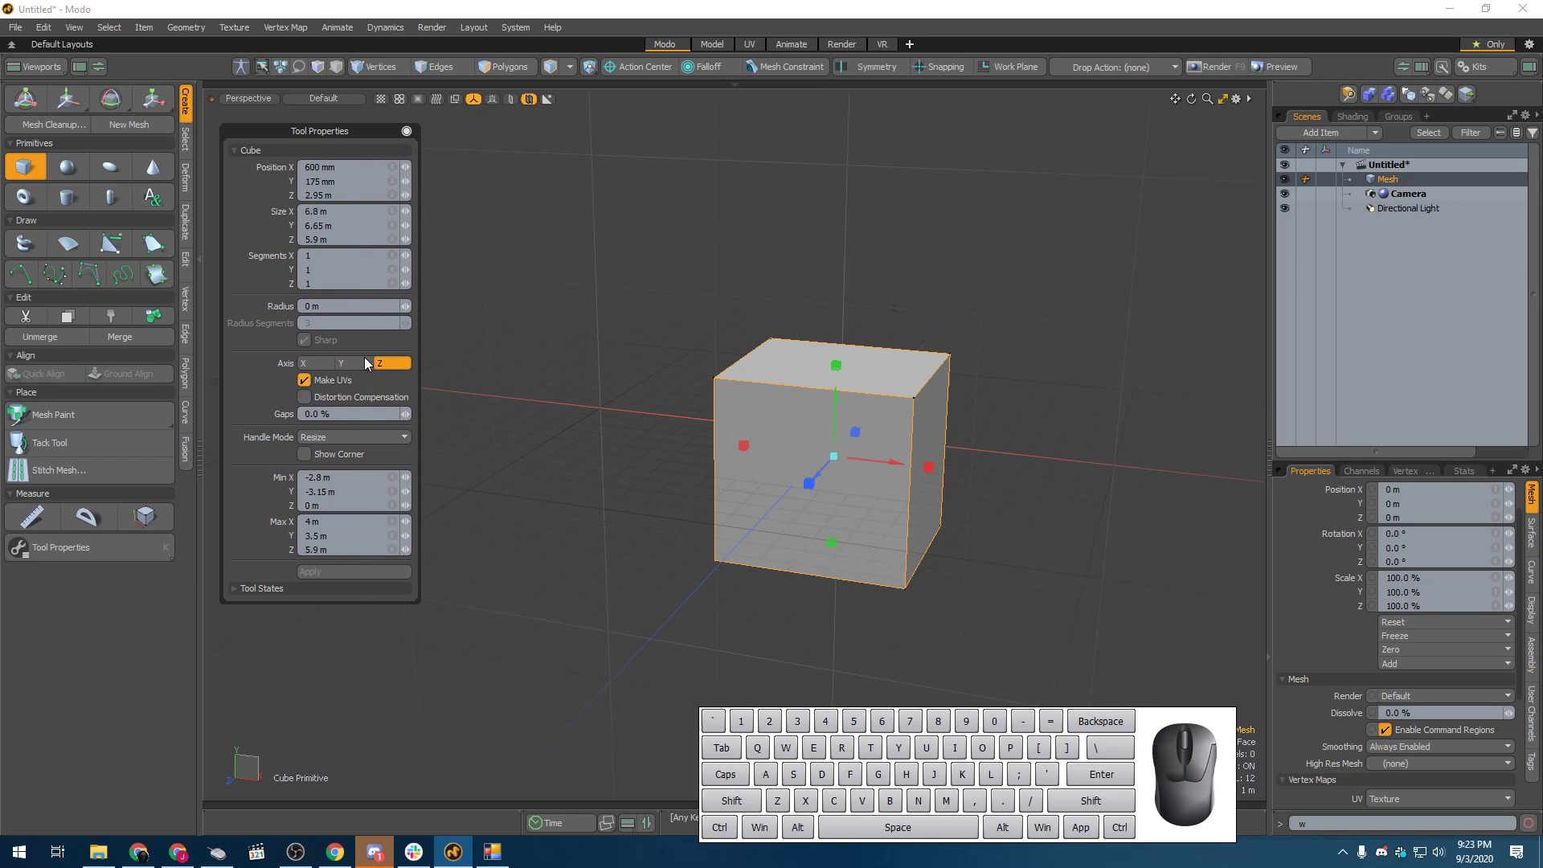
left_click(364, 168)
left_click_drag(408, 167, 445, 167)
left_click(335, 169)
left_click_drag(335, 169, 323, 169)
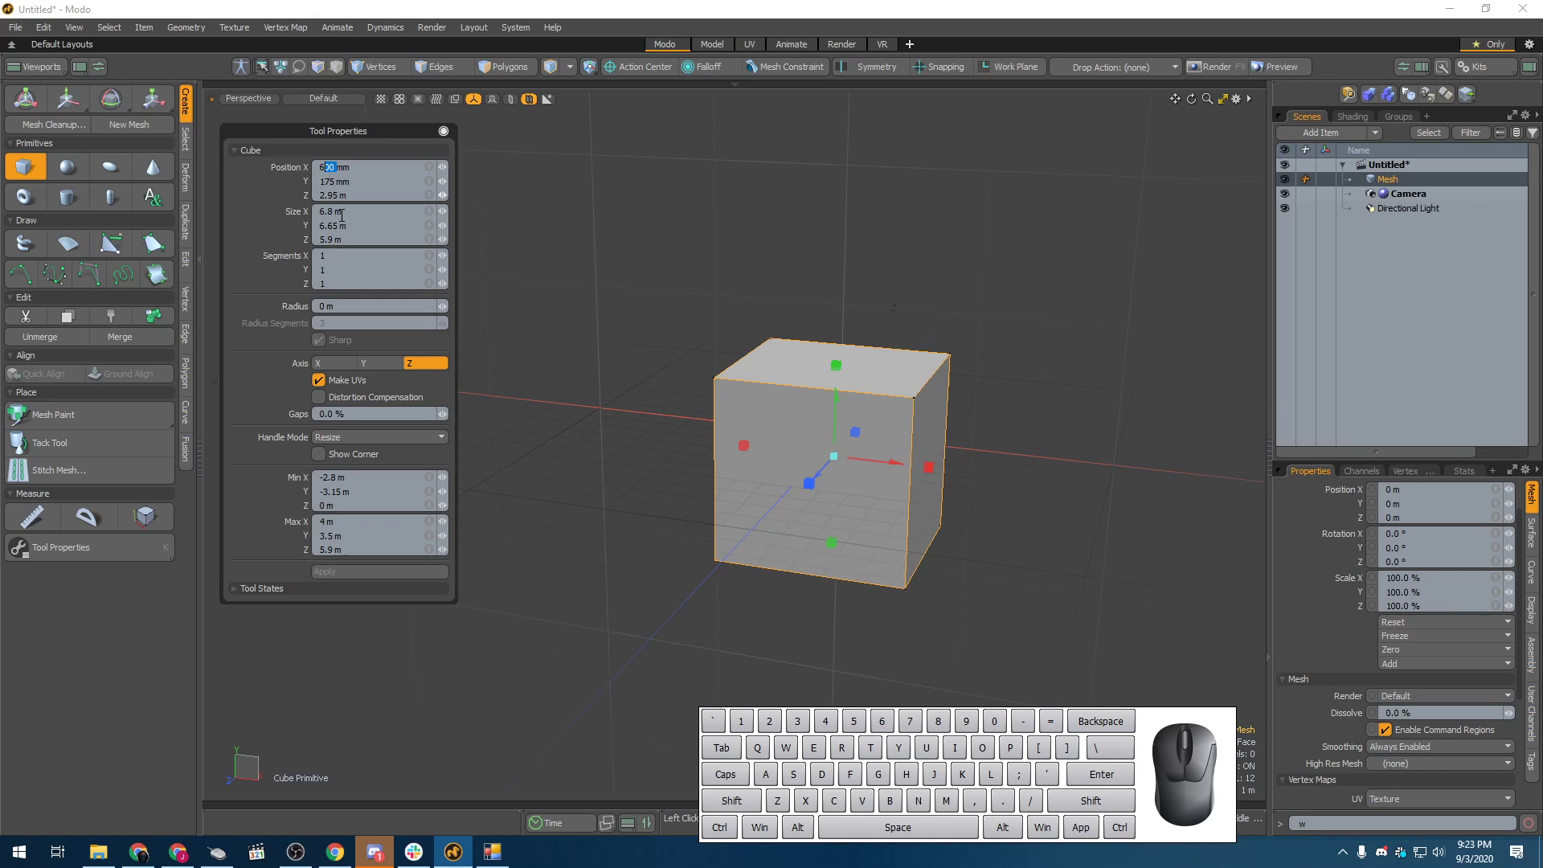
- Try dividing the cube into 3 segments along X and 2 along Y, and return both counts to 1
left_click(343, 264)
scroll(920, 370, "up", 4)
left_click_drag(929, 461, 948, 372, "alt")
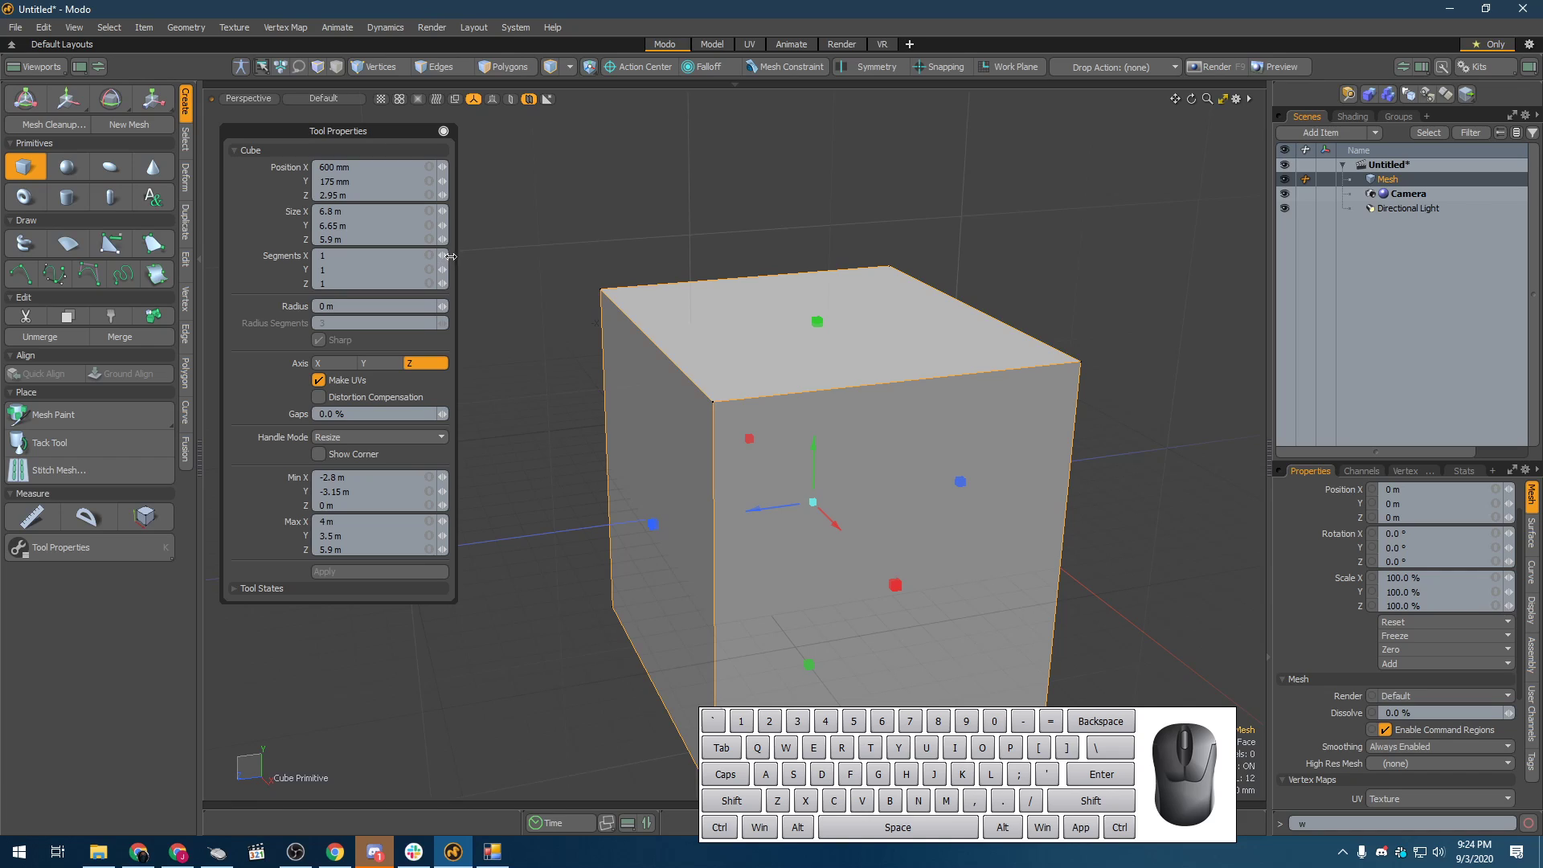
left_click(348, 256)
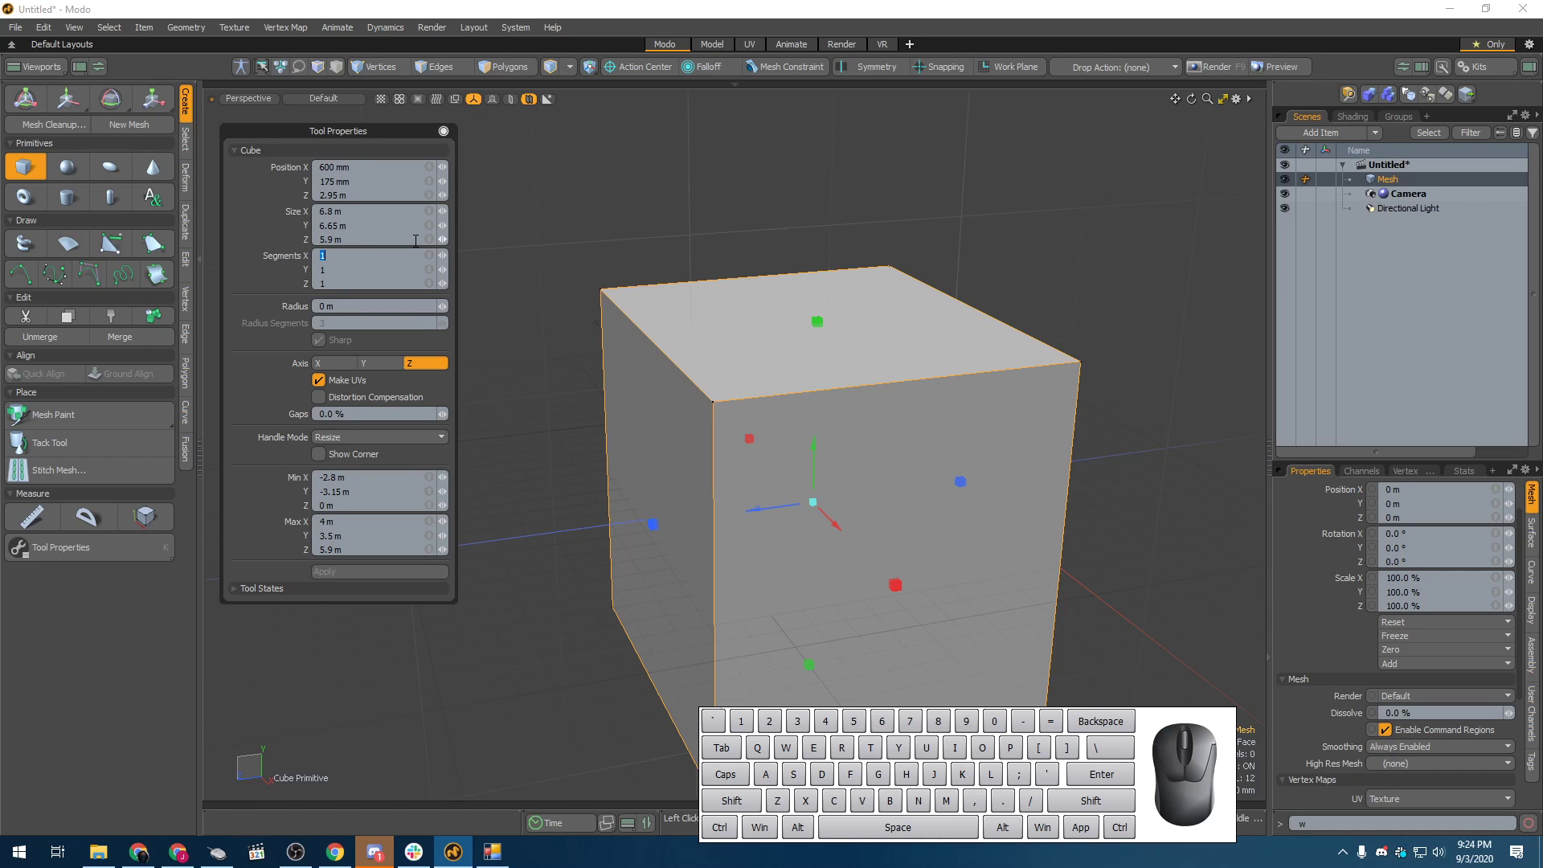
type("3")
key("Tab")
left_click_drag(803, 362, 863, 357, "alt")
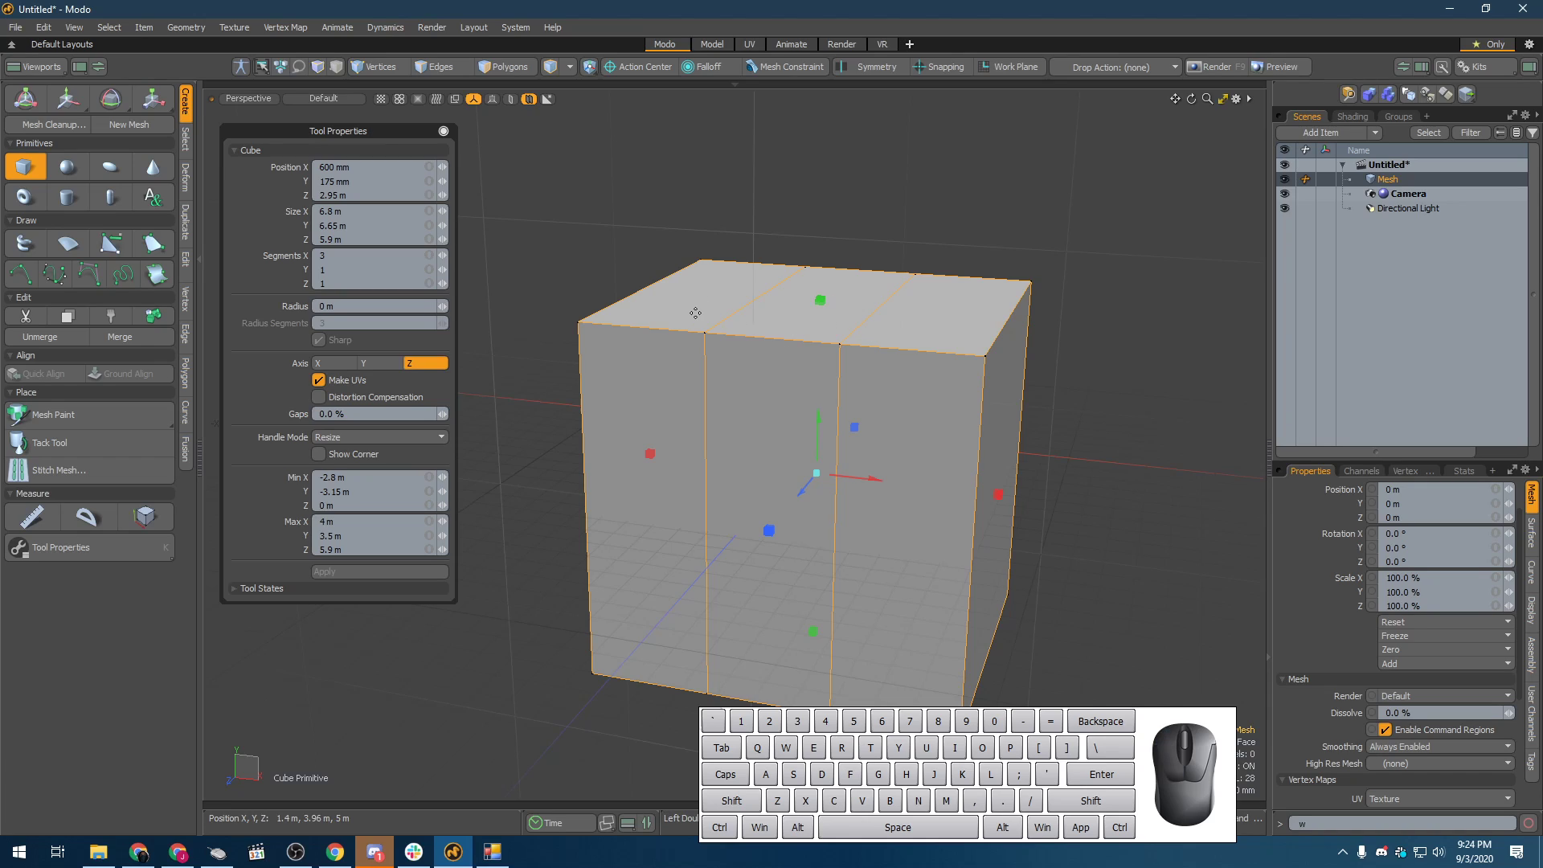
left_click_drag(540, 355, 491, 378, "alt")
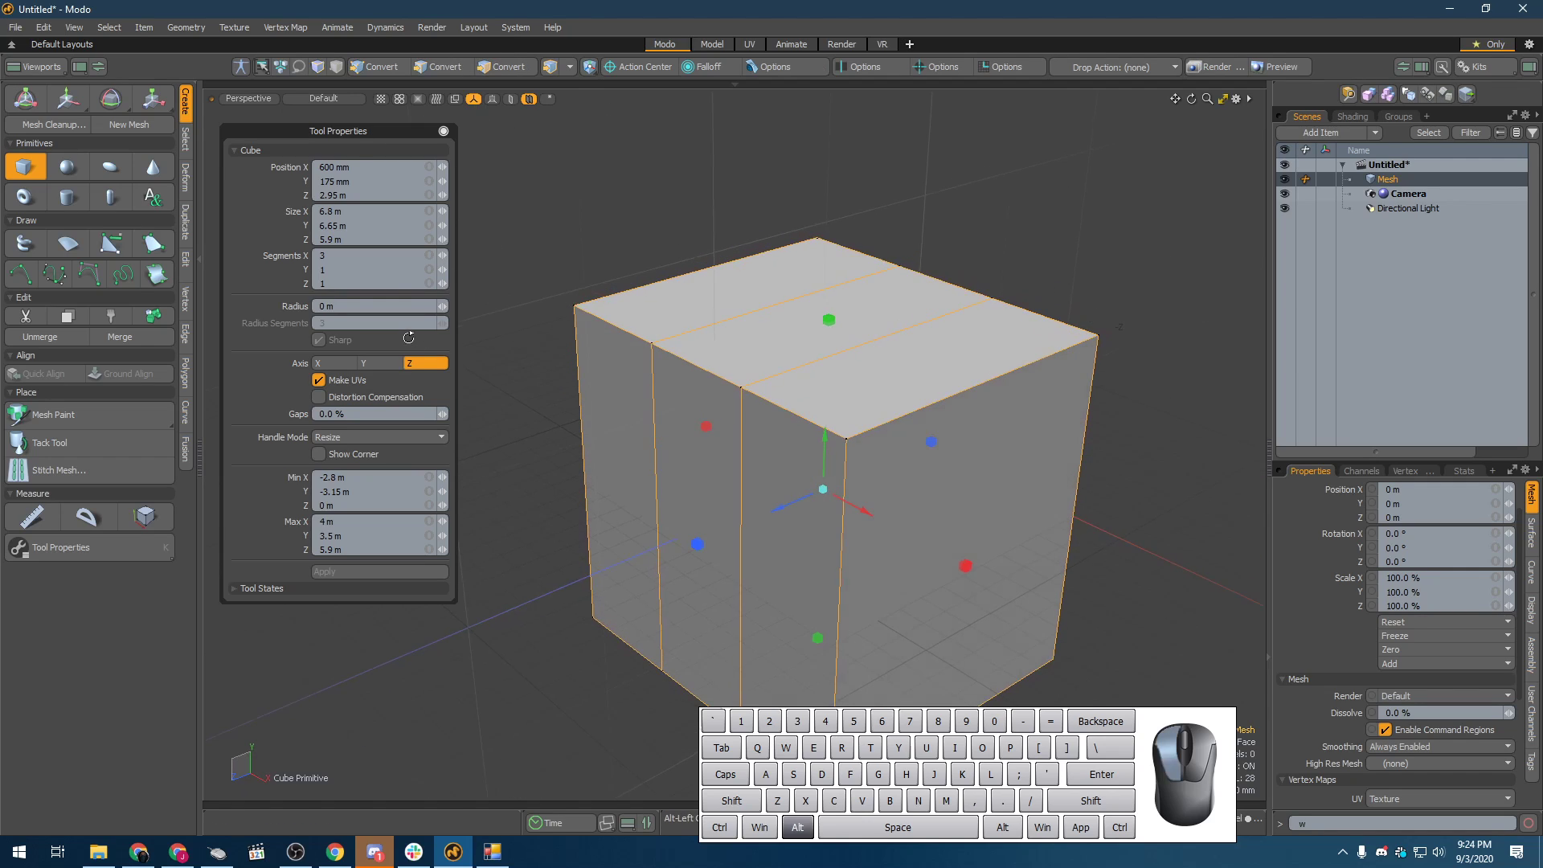
left_click(443, 270)
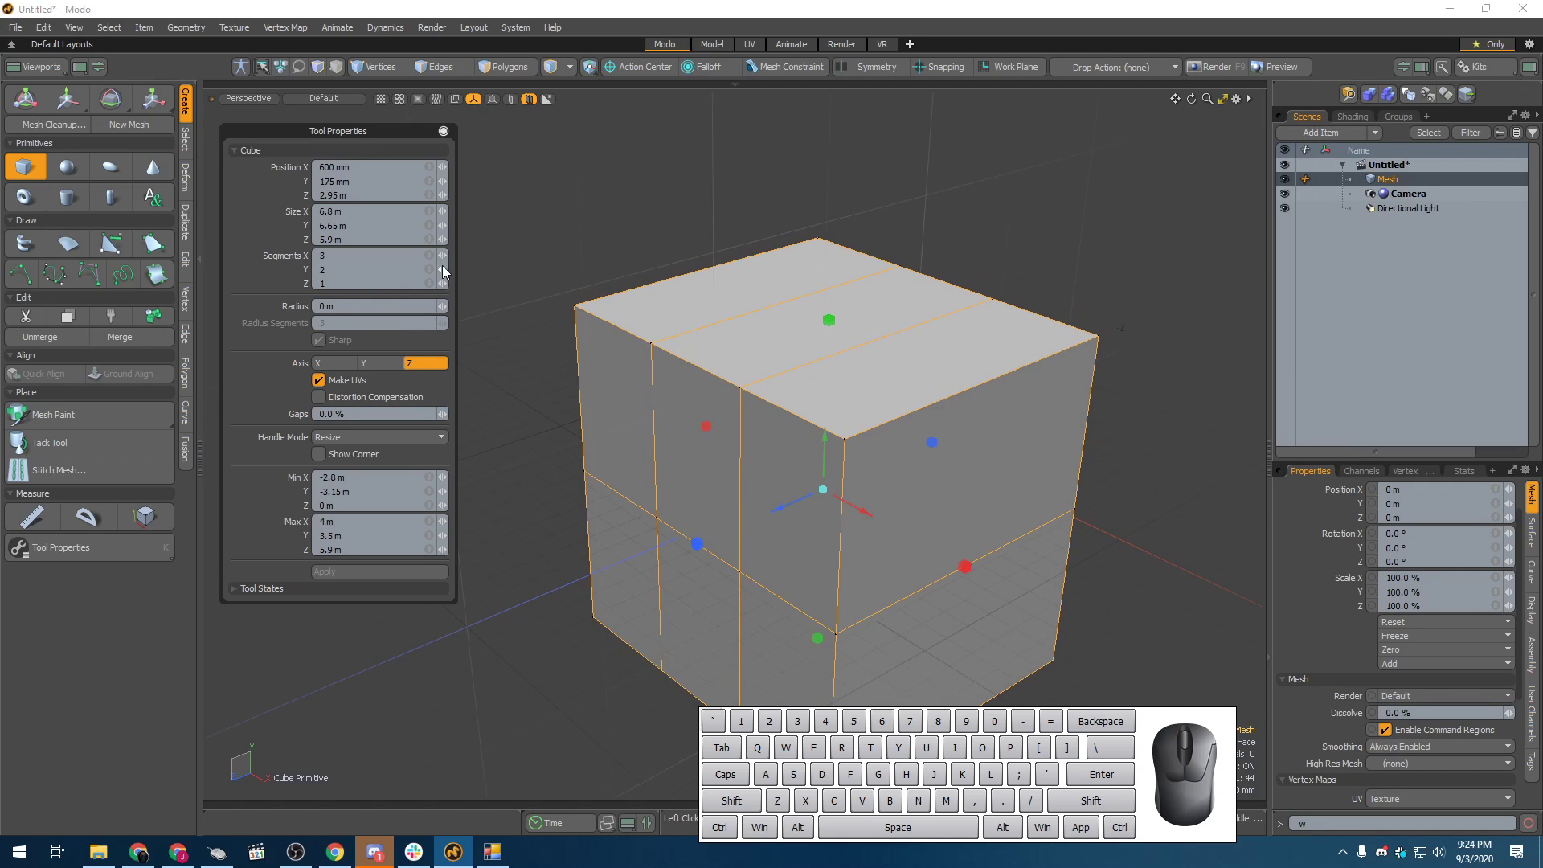
left_click_drag(443, 259, 439, 277)
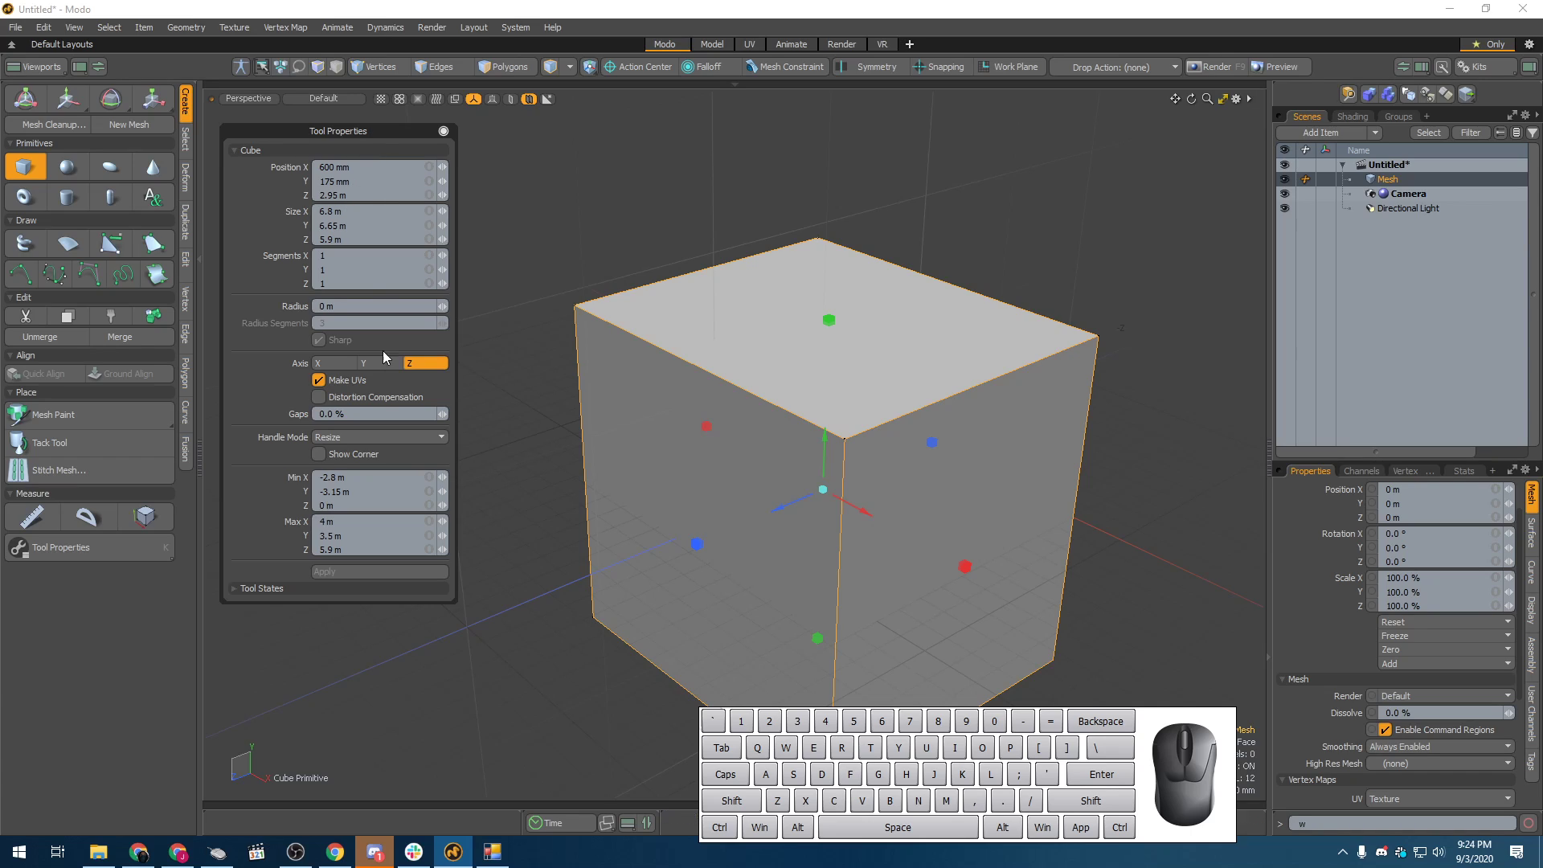
- Set the cube's Position X, Y and Z to 0 m and finish the Cube tool
left_click(386, 170)
type("0")
key("Tab")
type("0")
key("Tab")
type("0")
key("Tab")
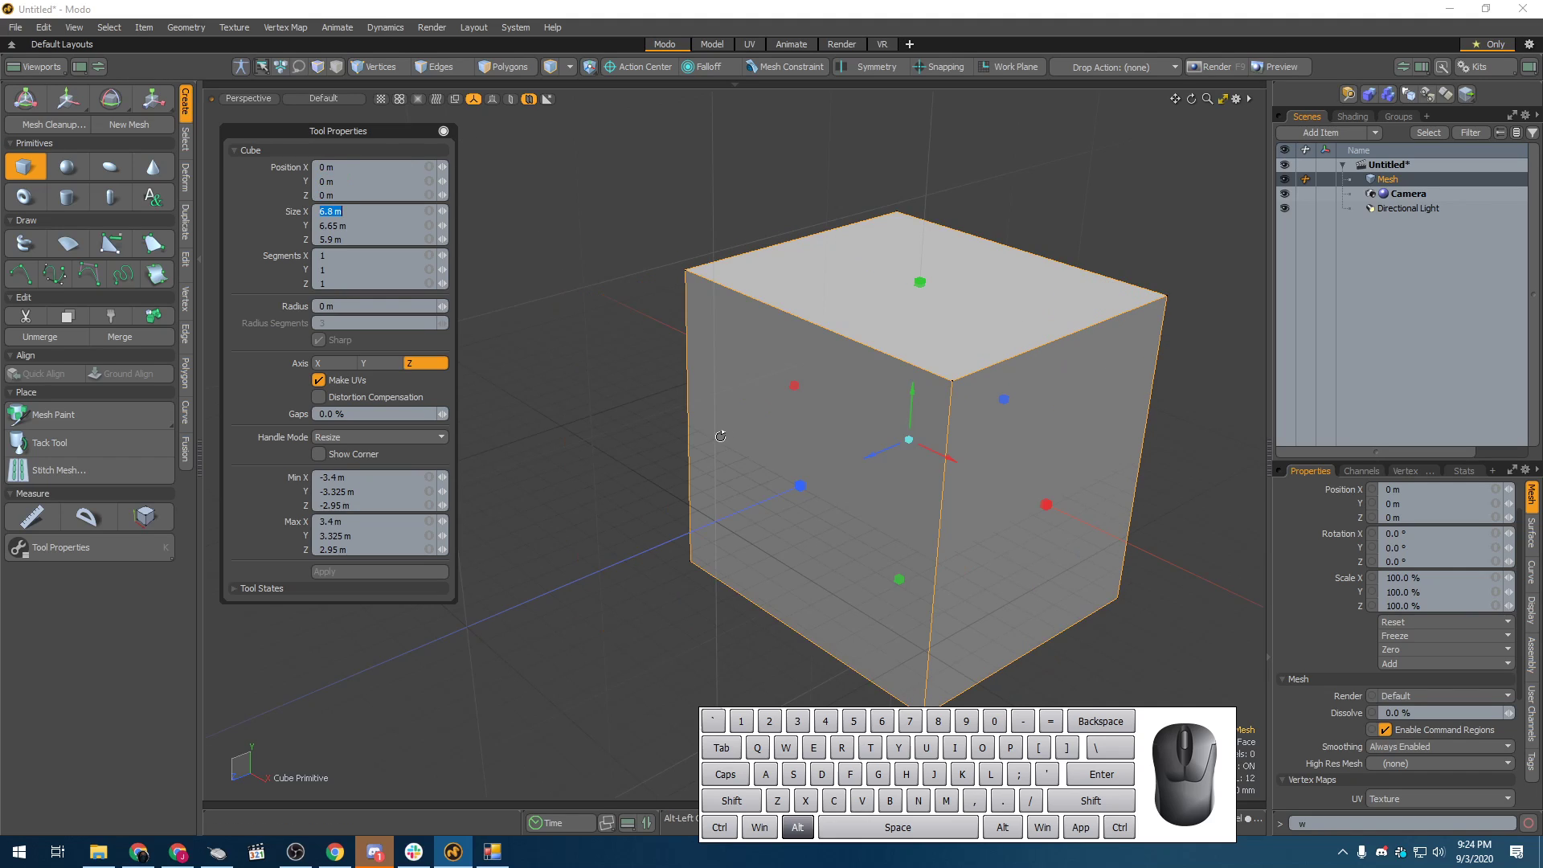
left_click_drag(804, 209, 932, 207, "alt")
scroll(829, 474, "down", 4)
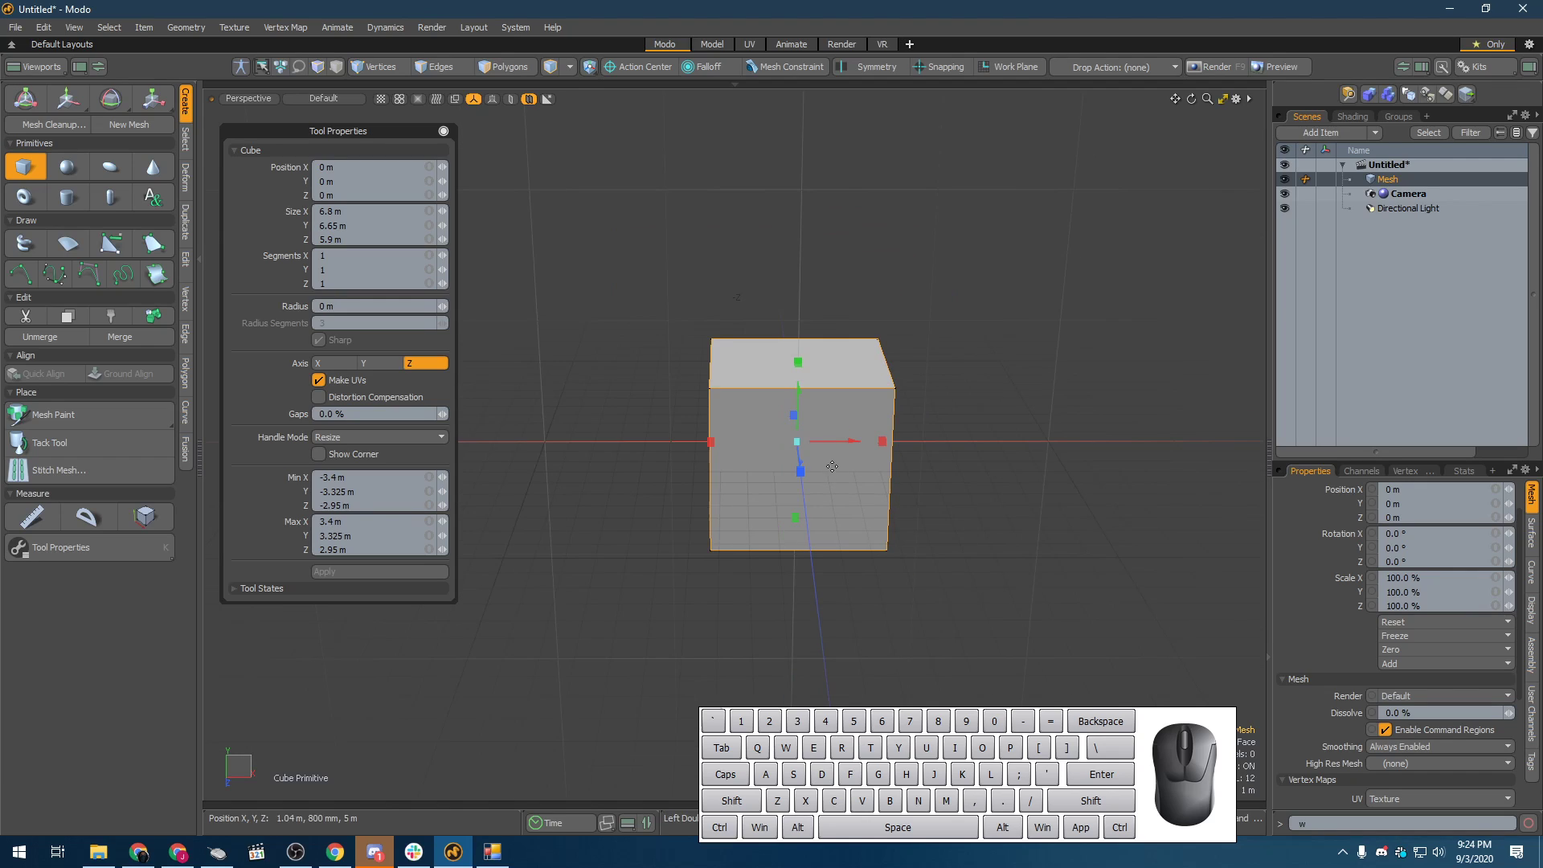
left_click_drag(829, 450, 913, 388, "alt")
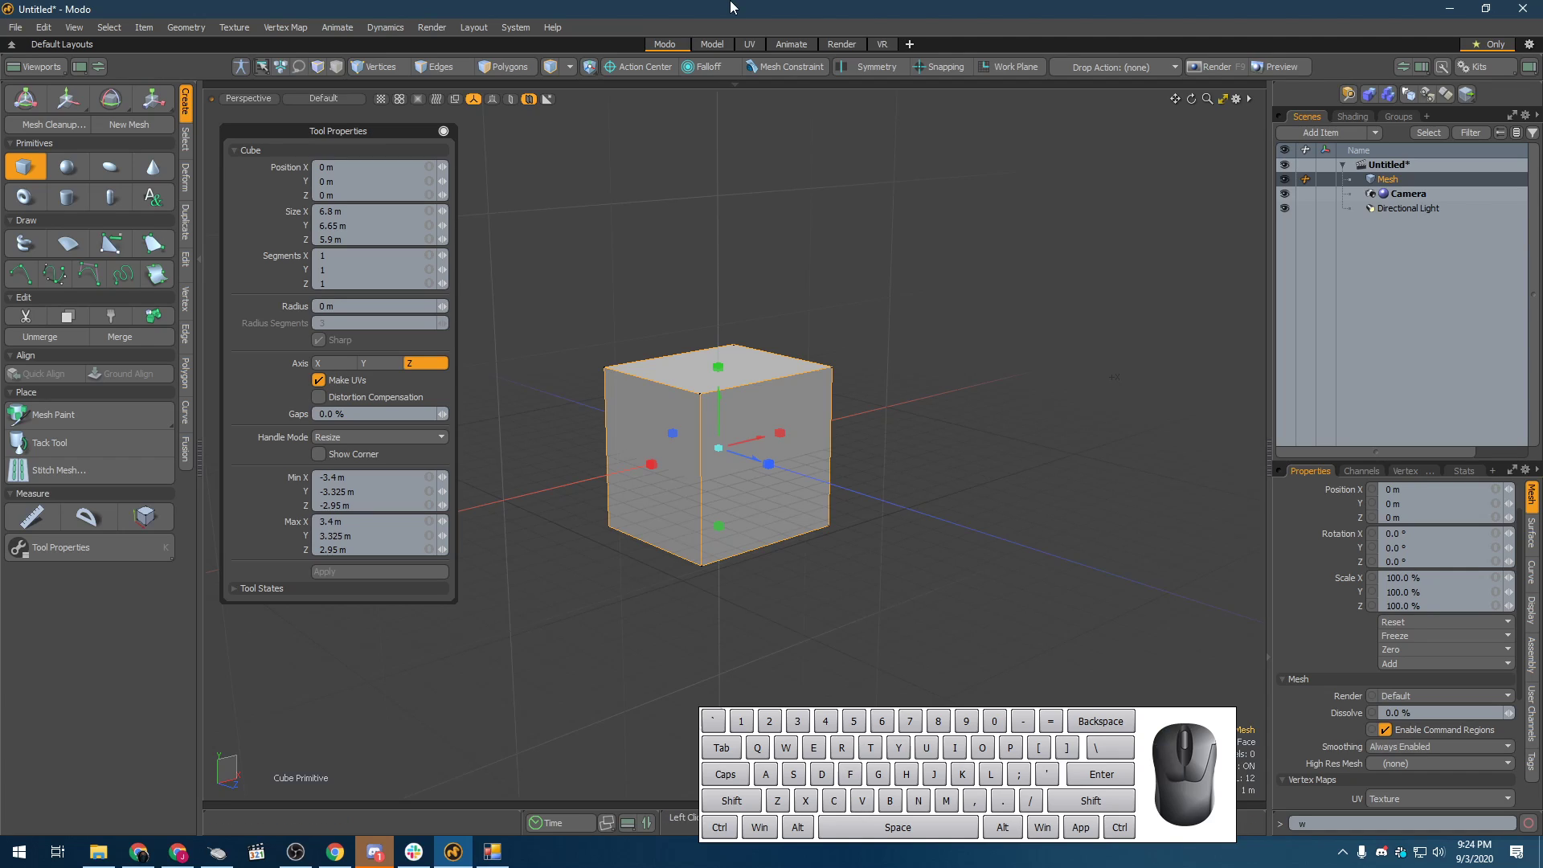
key("space")
left_click_drag(839, 609, 902, 409, "alt")
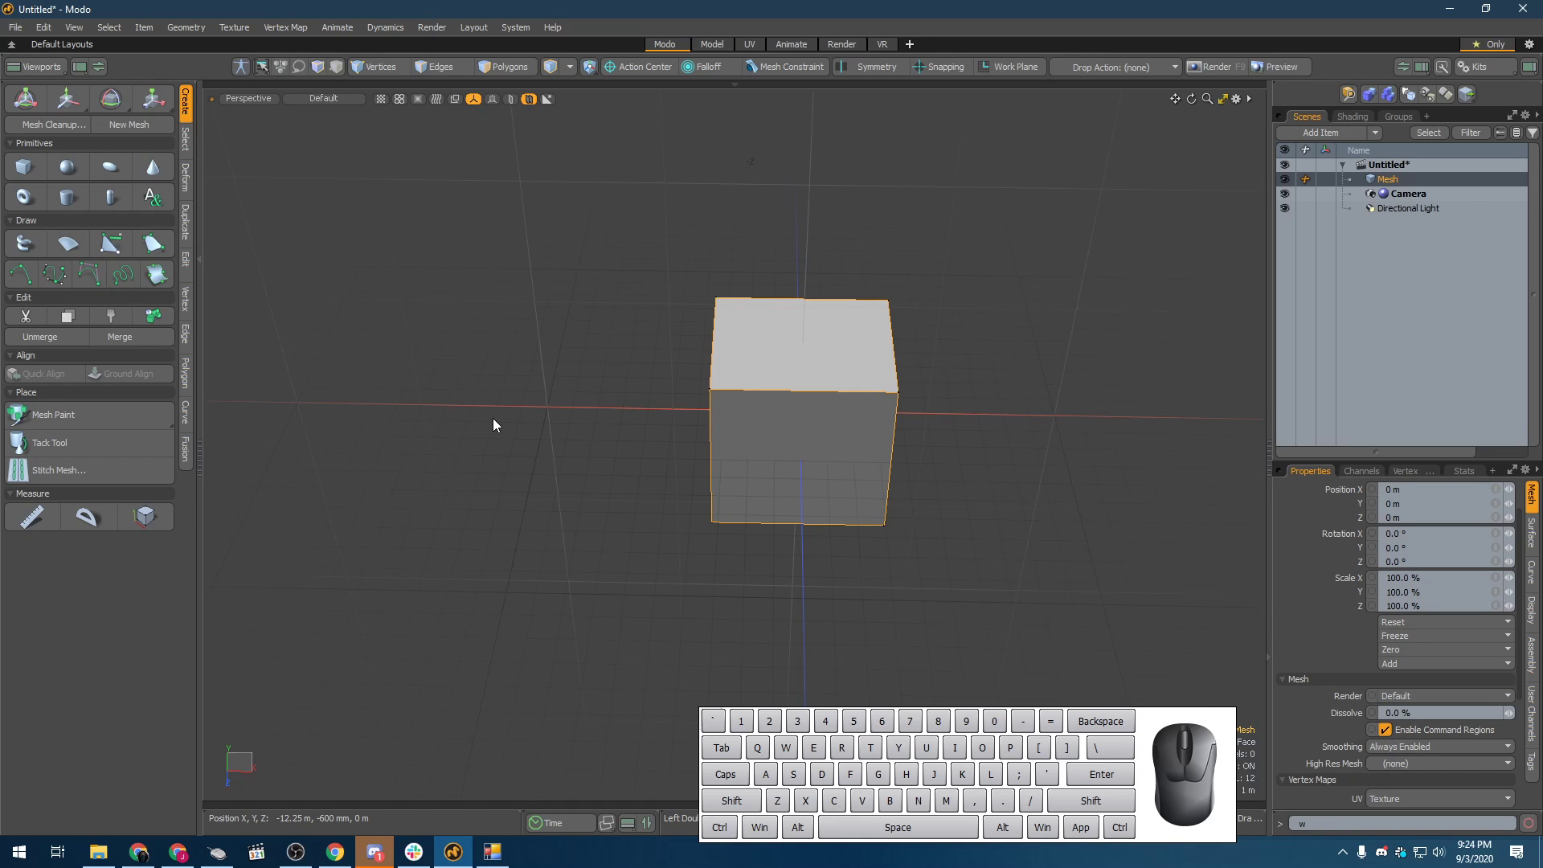
- Try adding a default cube as a separate mesh item and moving it 13.7 m along Z, and undo both
left_click_drag(857, 509, 783, 461, "alt")
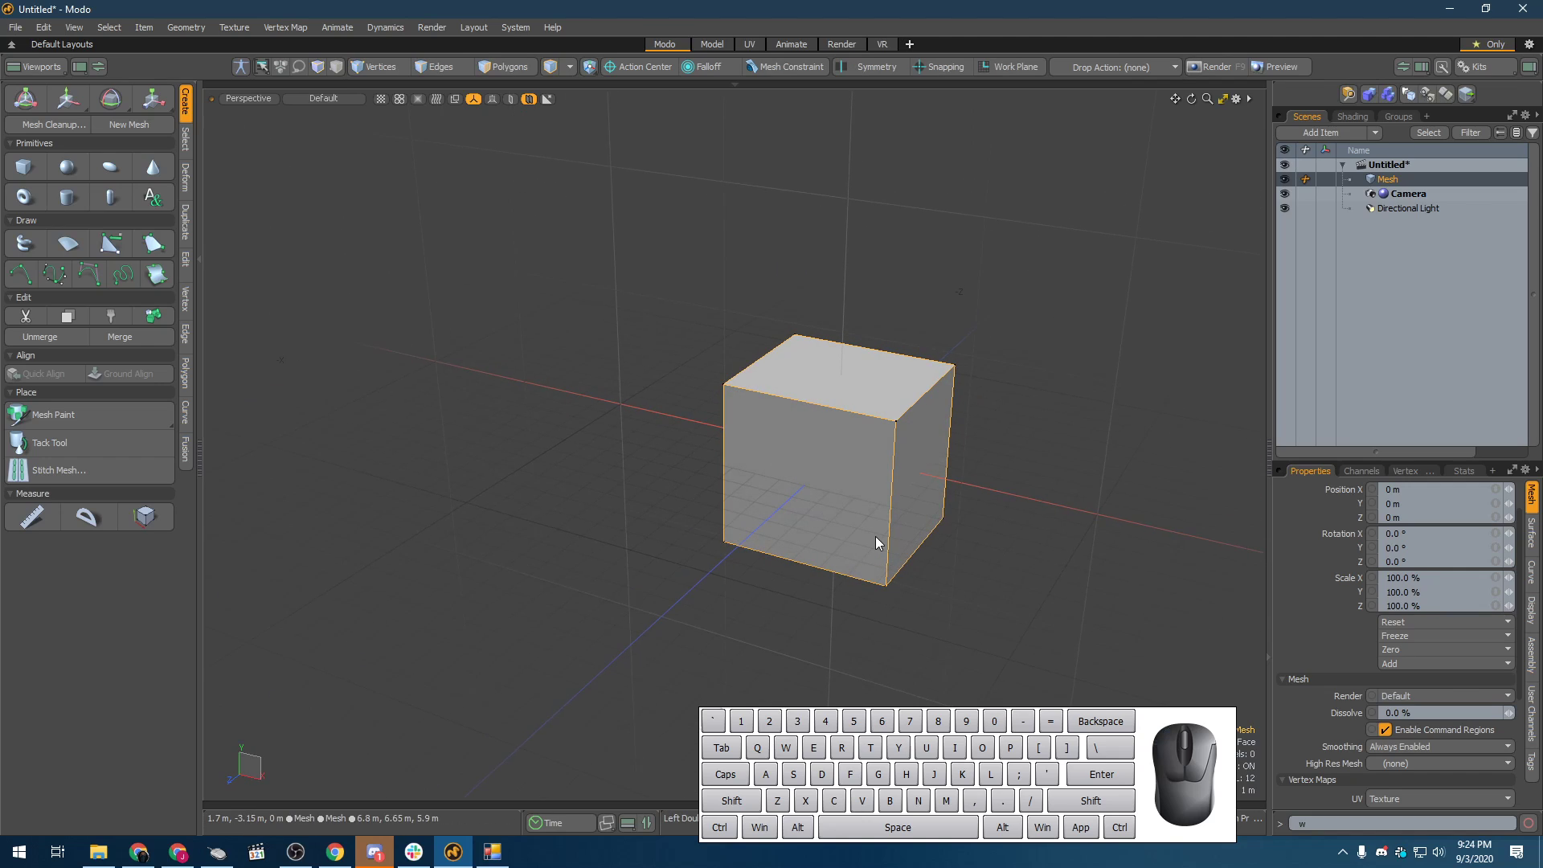
left_click(23, 166)
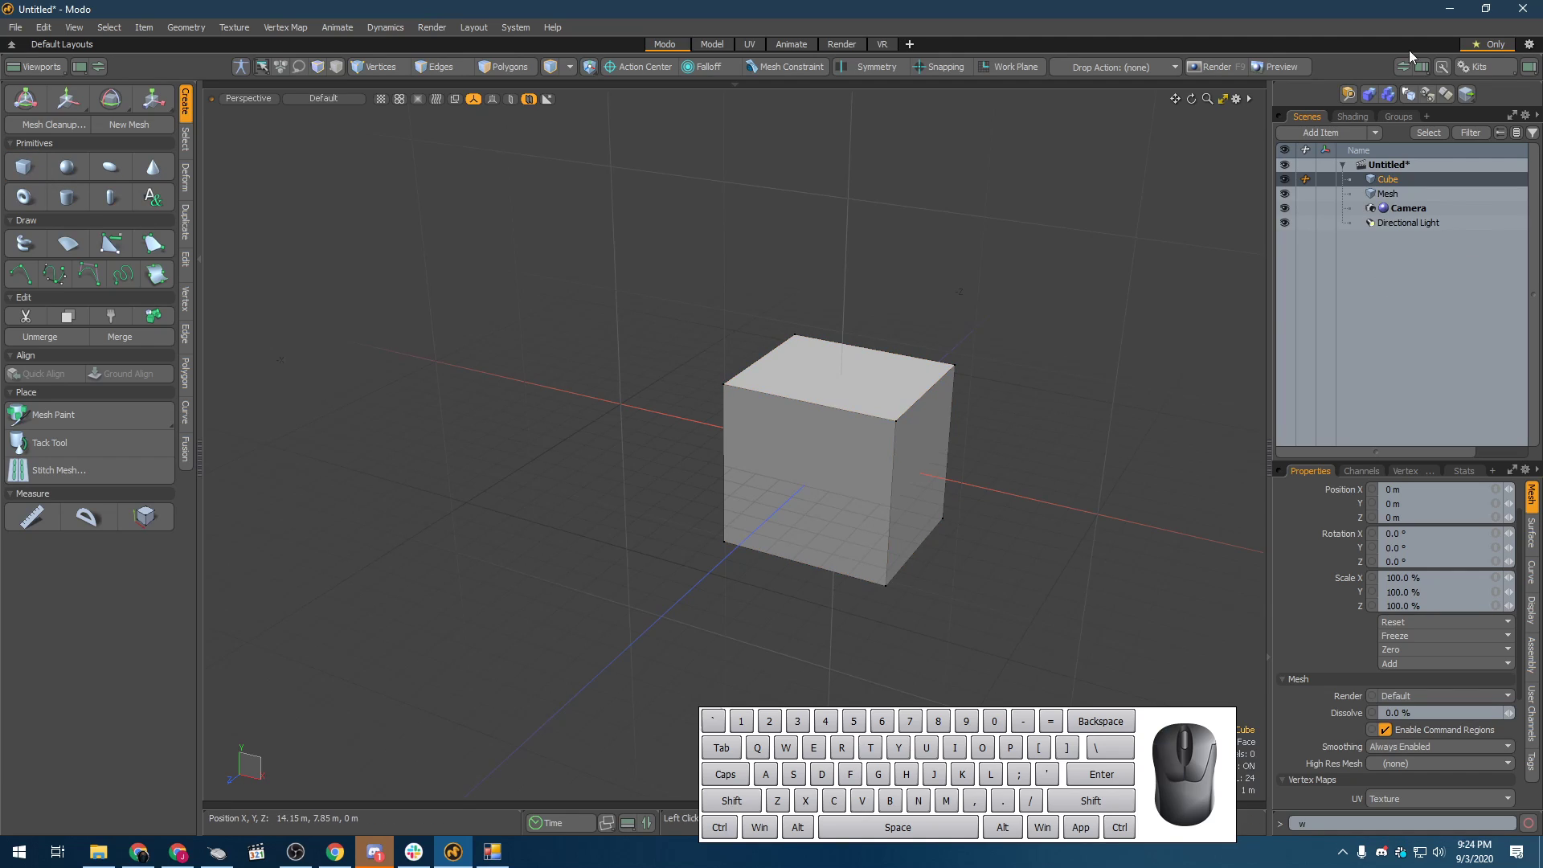
key("w")
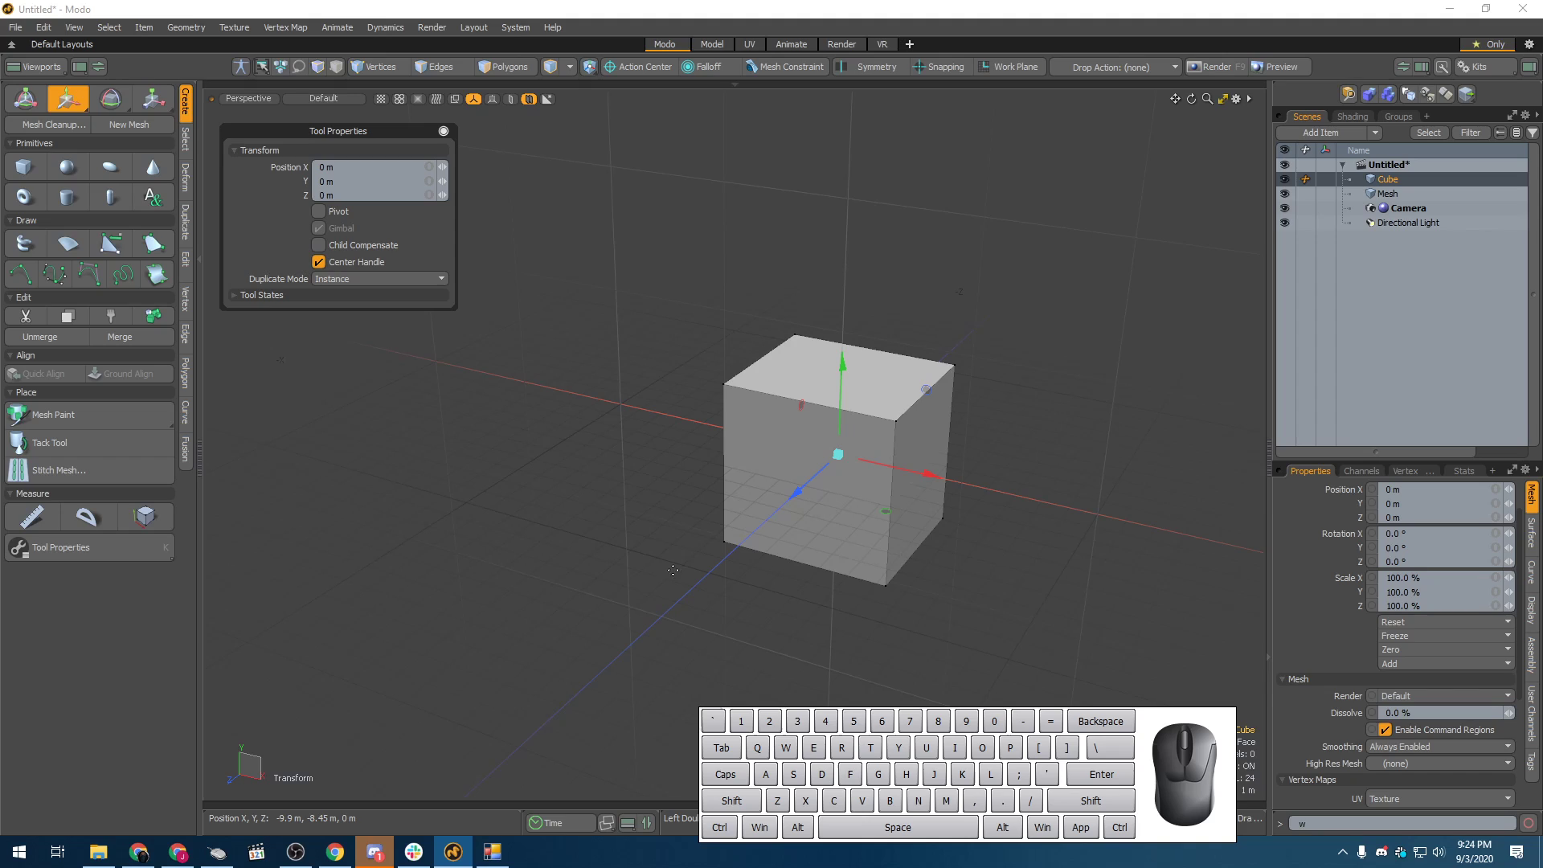
left_click_drag(786, 502, 572, 702)
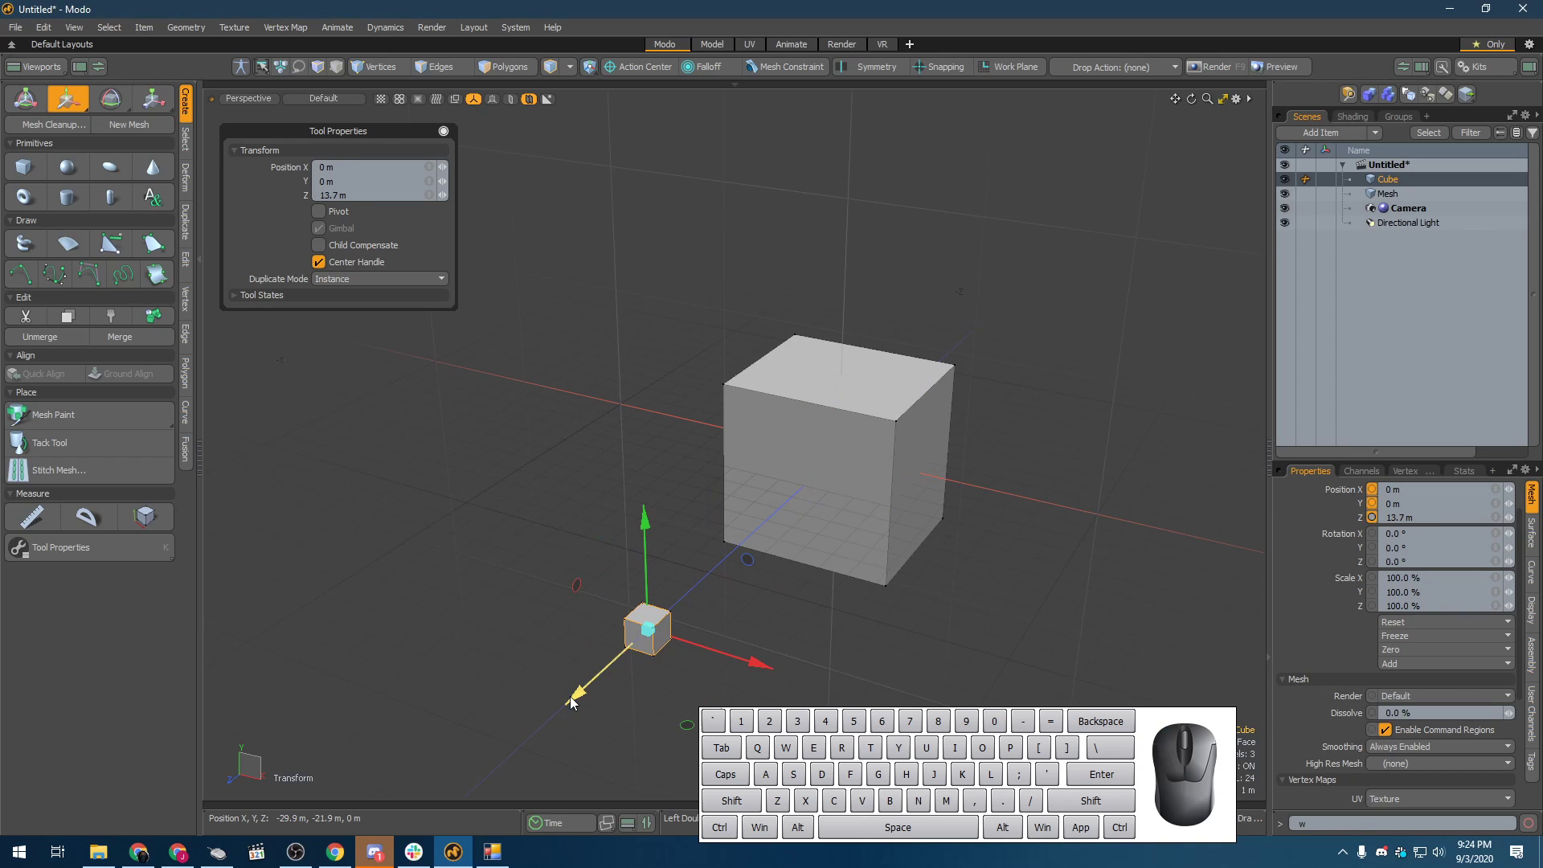
key("ctrl+z")
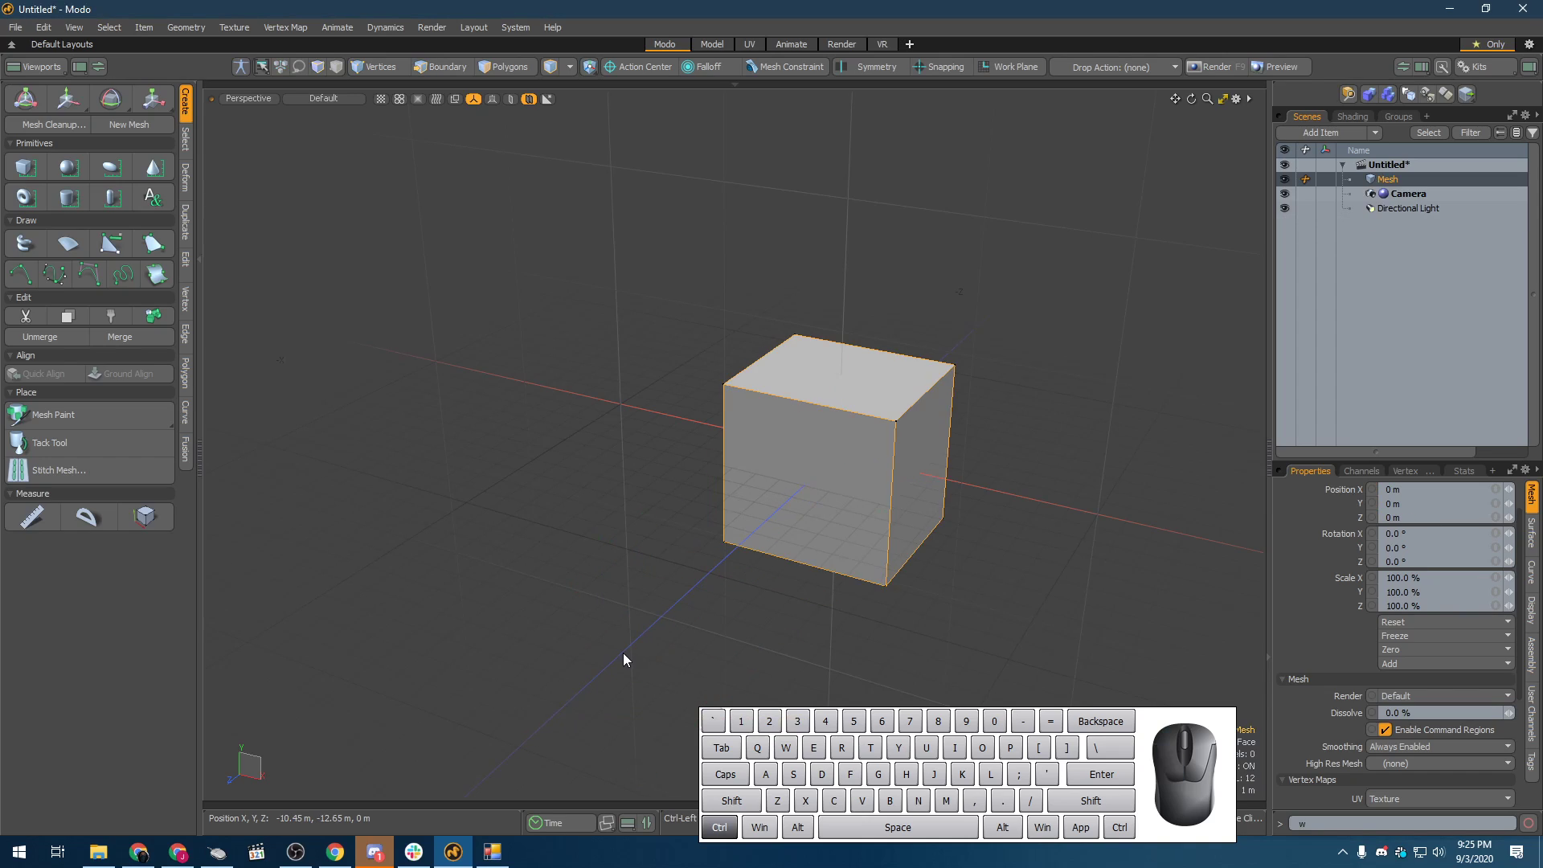
- Select the original cube's mesh item, move it along the Z axis to about -22.3 m, and deselect it
left_click(936, 556)
left_click(1399, 179)
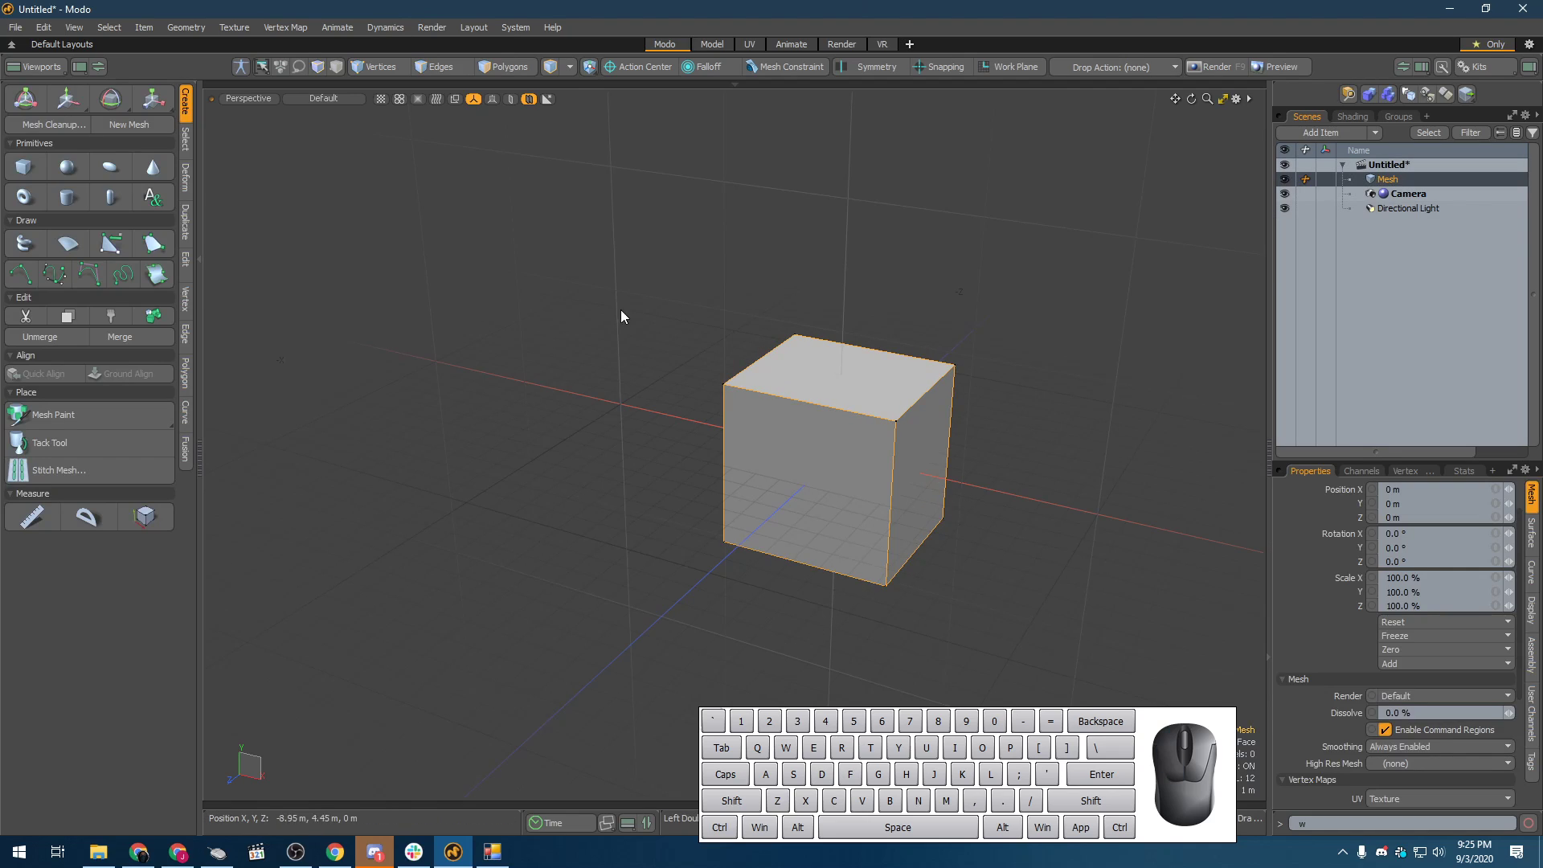
key("w")
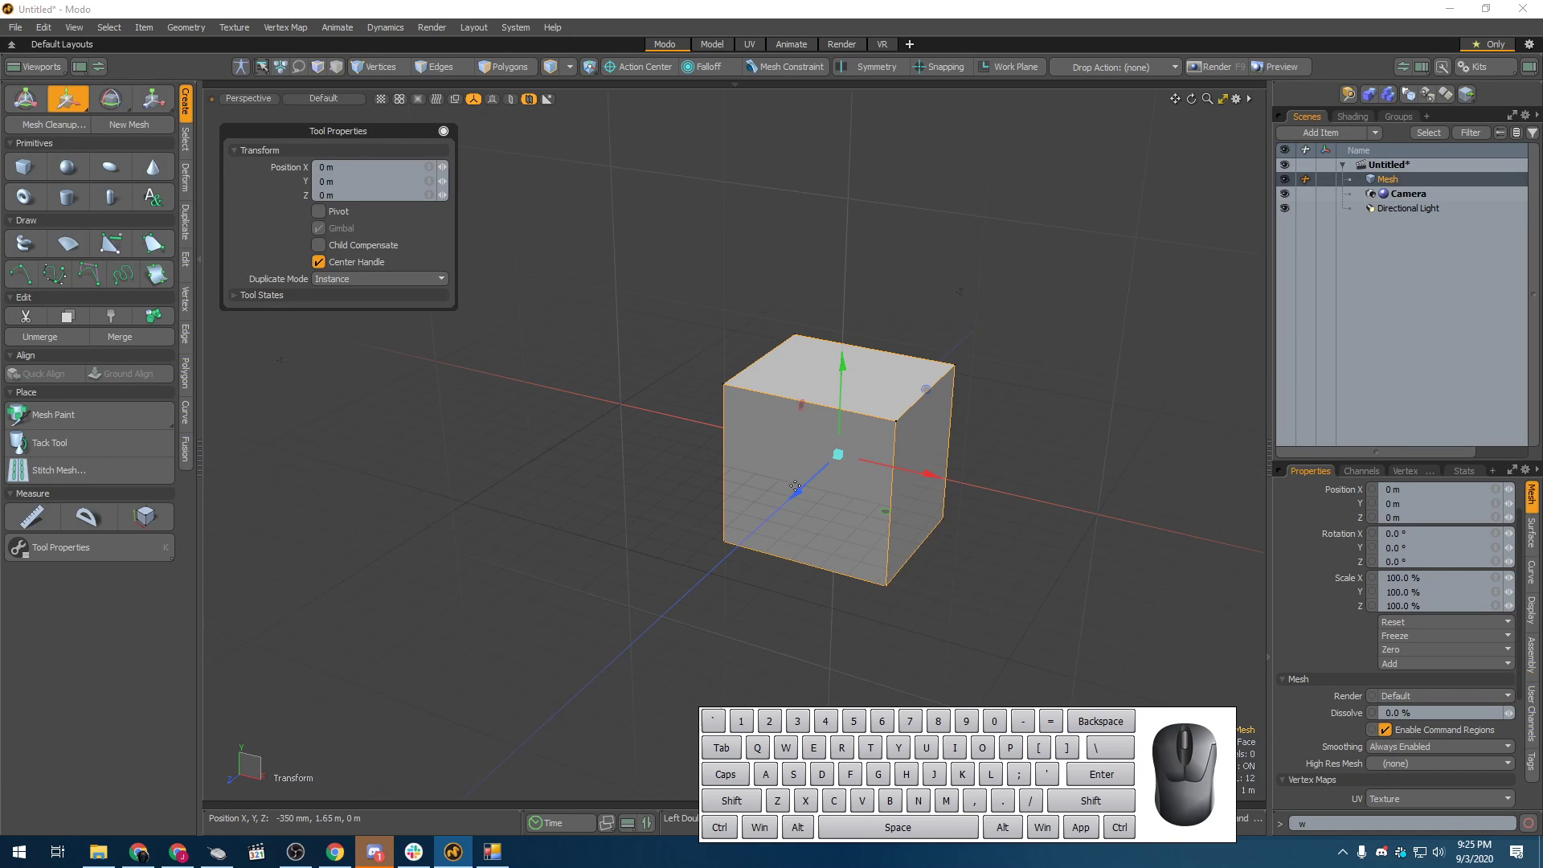
left_click_drag(795, 499, 993, 319)
key("space")
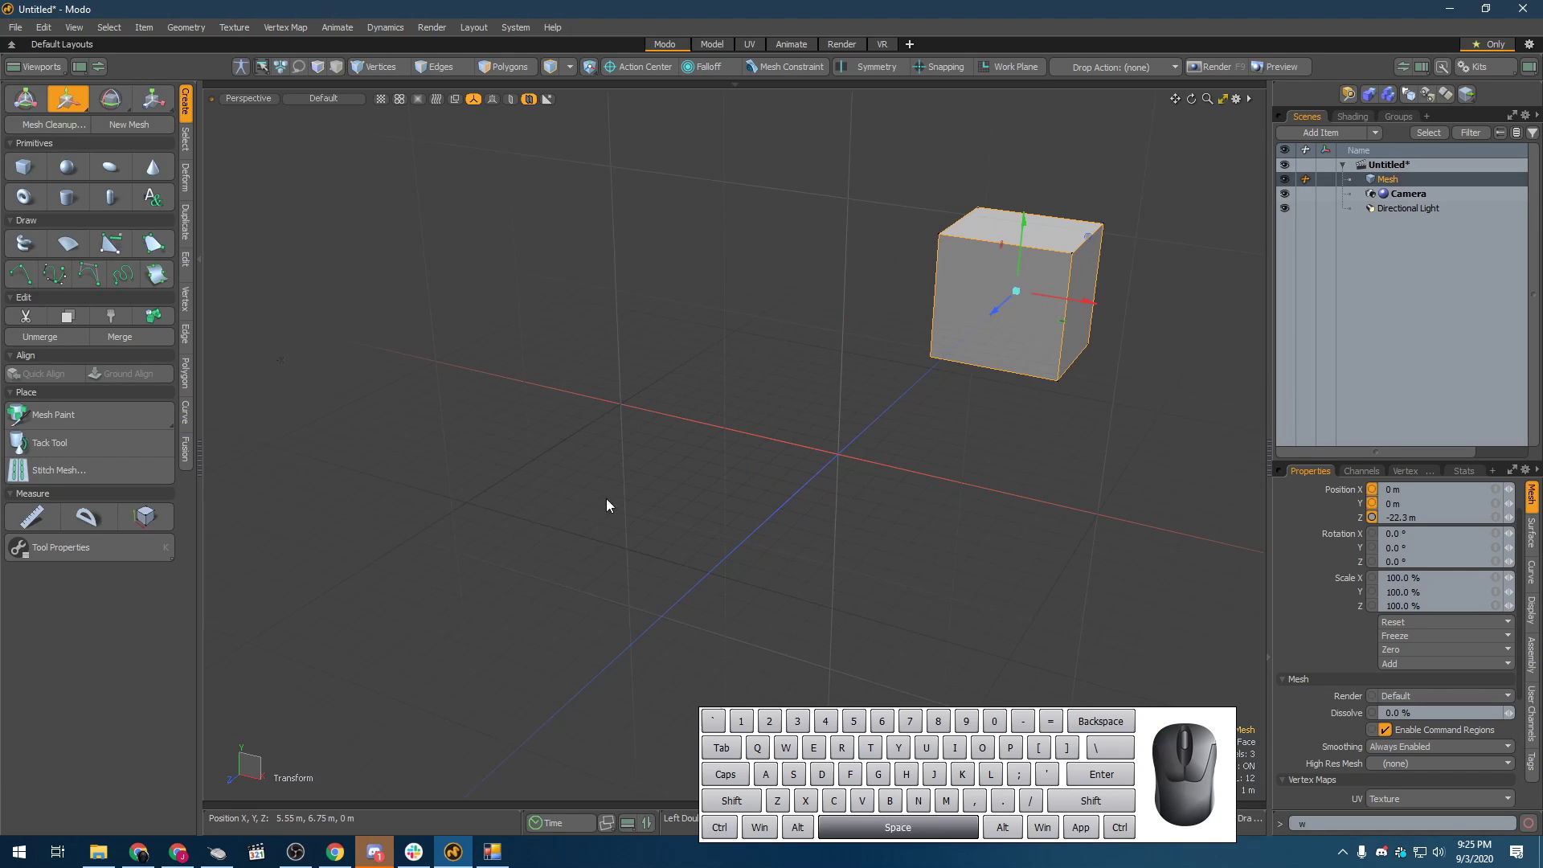
left_click(344, 405)
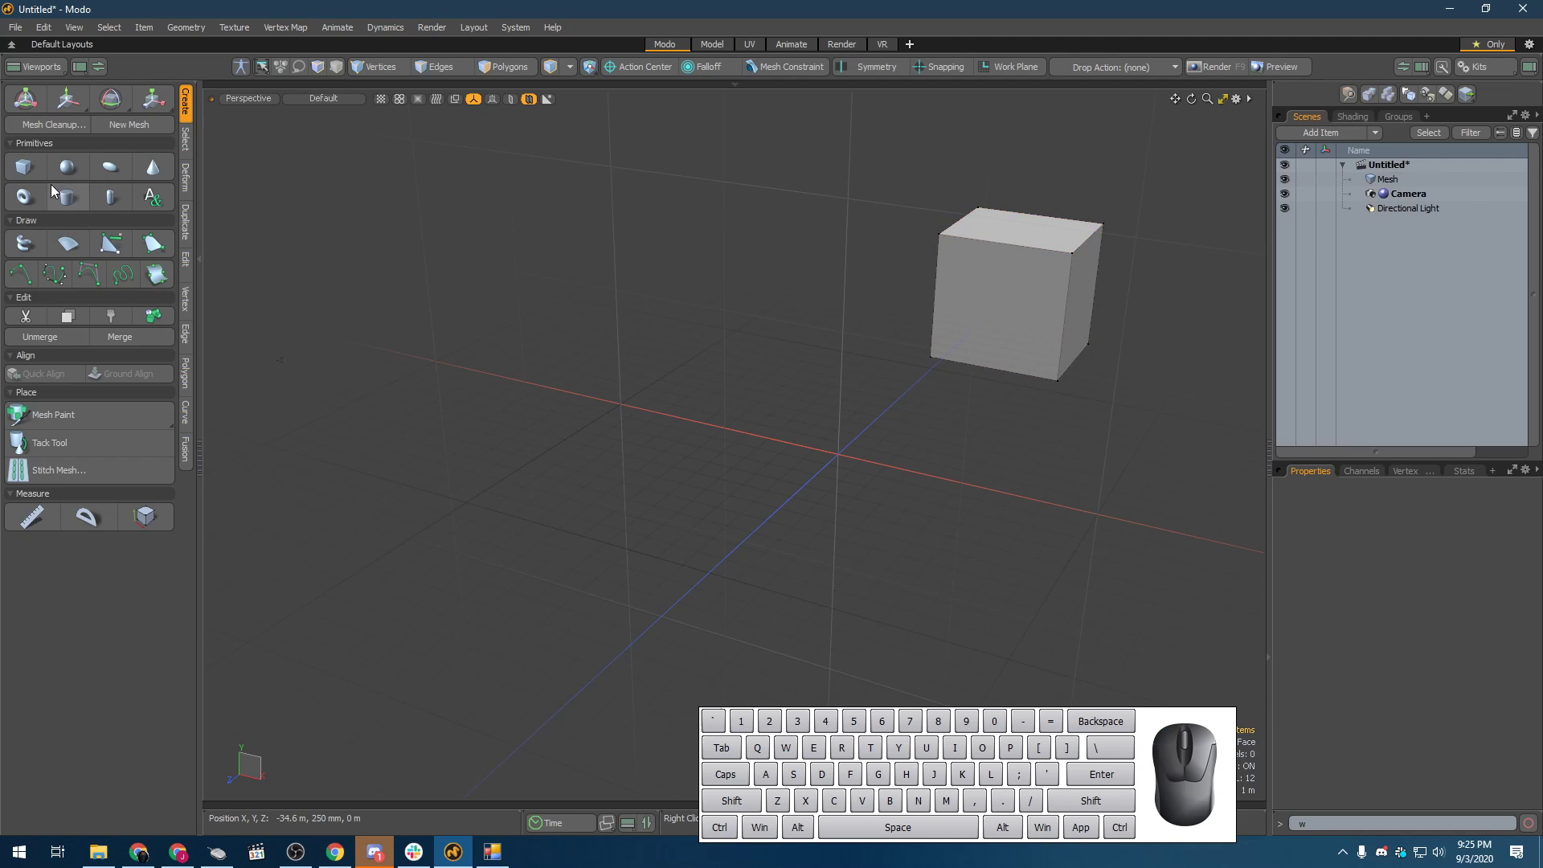
- Draw a cone in the existing mesh item with Size X about 6.7 m, Y about 5.45 m and Z about 6.1 m
left_click(1387, 179)
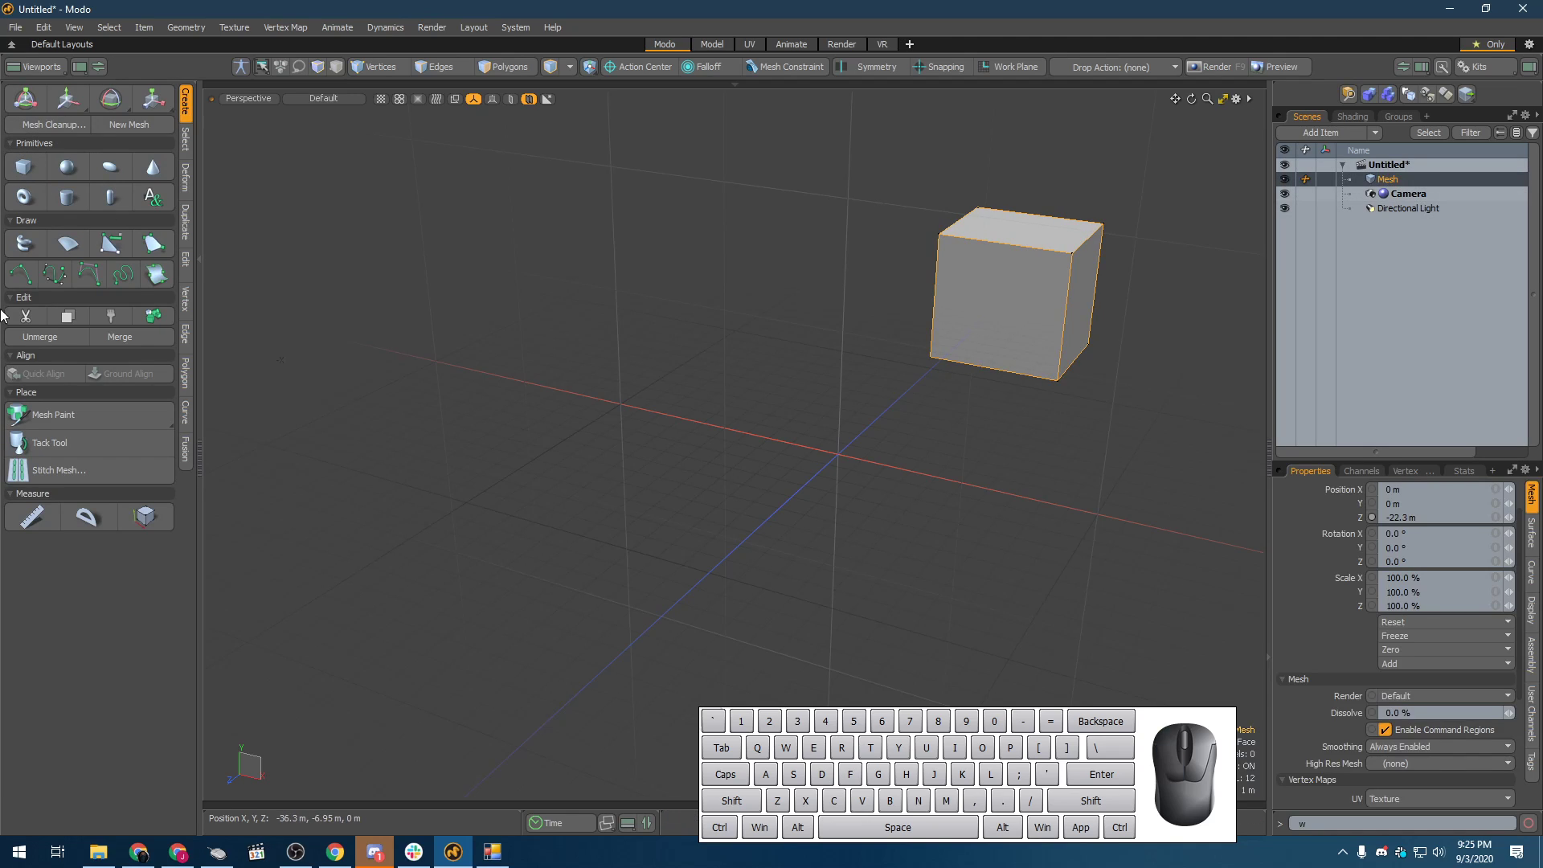
left_click(153, 167)
mouse_move(724, 386)
left_mouse_down("alt")
mouse_move(740, 389)
mouse_move(740, 427)
mouse_move(772, 334)
mouse_move(937, 483)
mouse_move(919, 496)
left_mouse_up("alt")
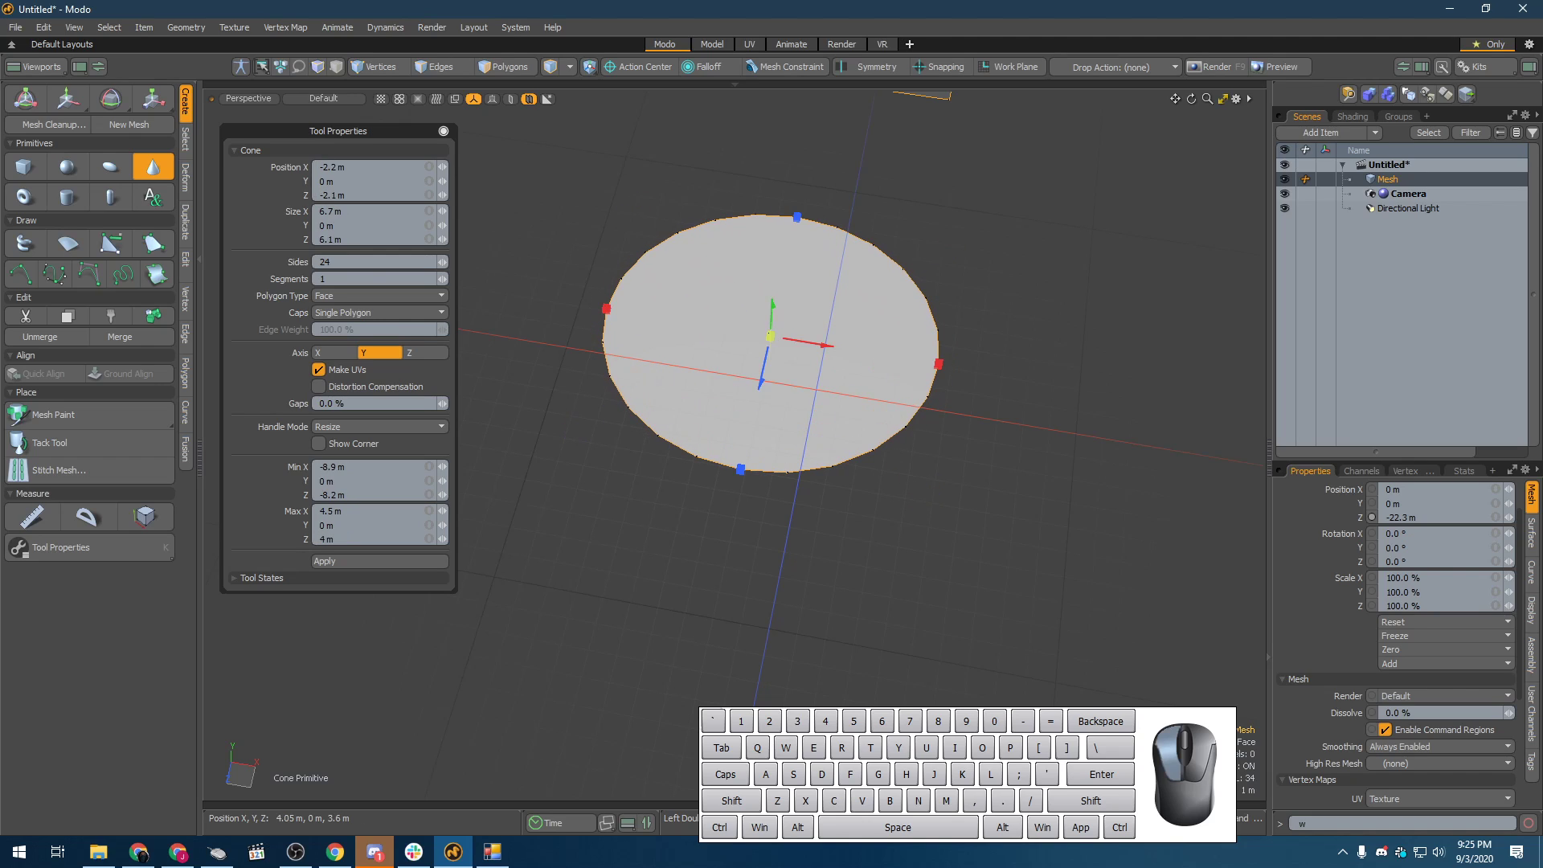
left_click_drag(774, 330, 836, 531)
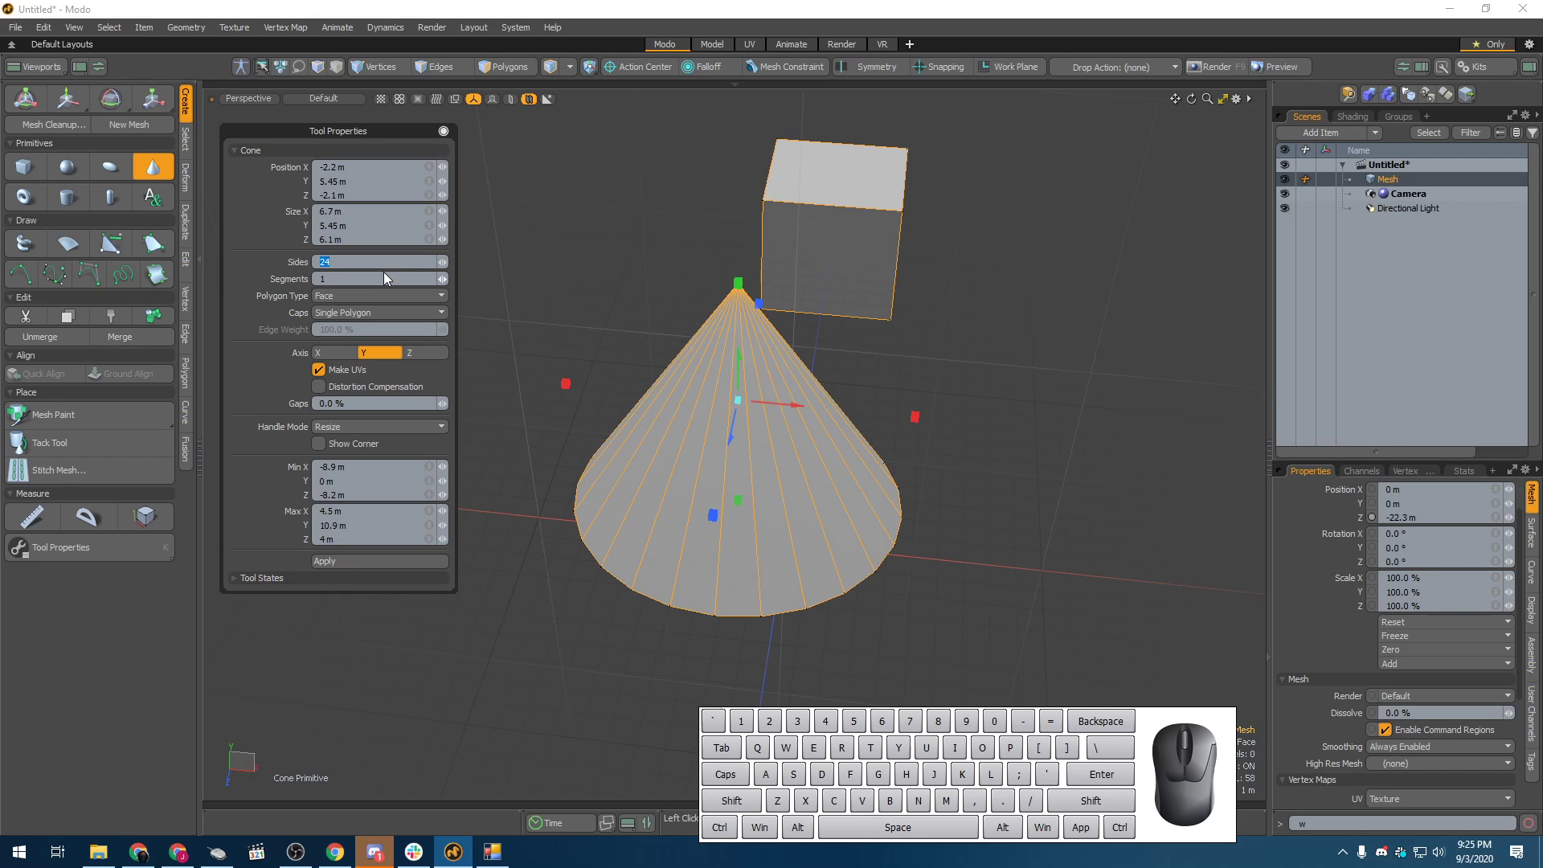
- Set the cone's Sides to 4 for a square pyramid, and reduce them to 3 for a triangular one
type("4")
key("Tab")
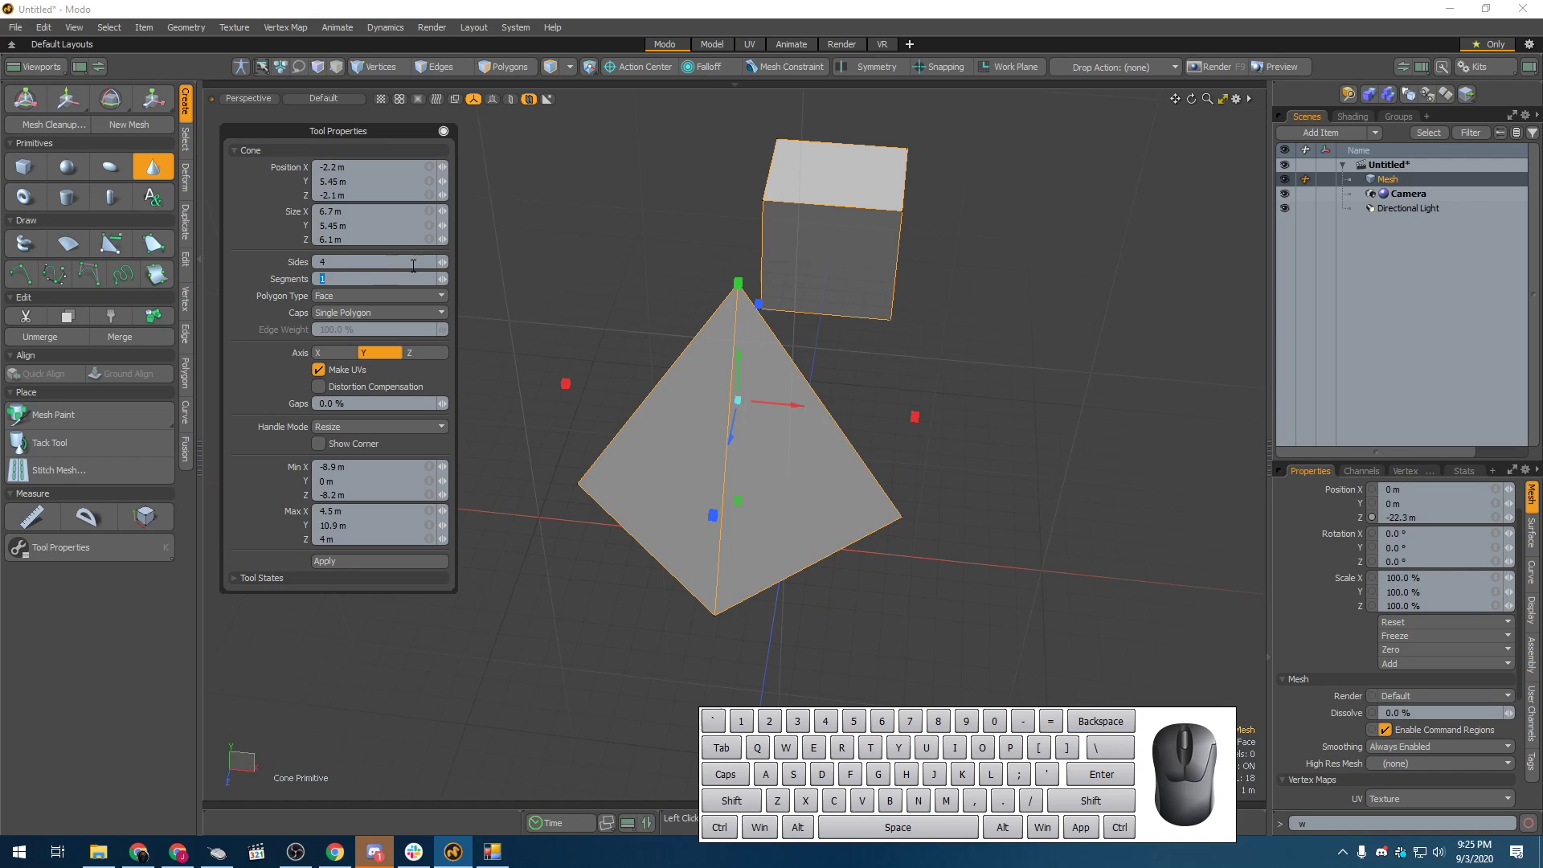
left_click_drag(547, 354, 611, 450, "alt")
left_click(357, 264)
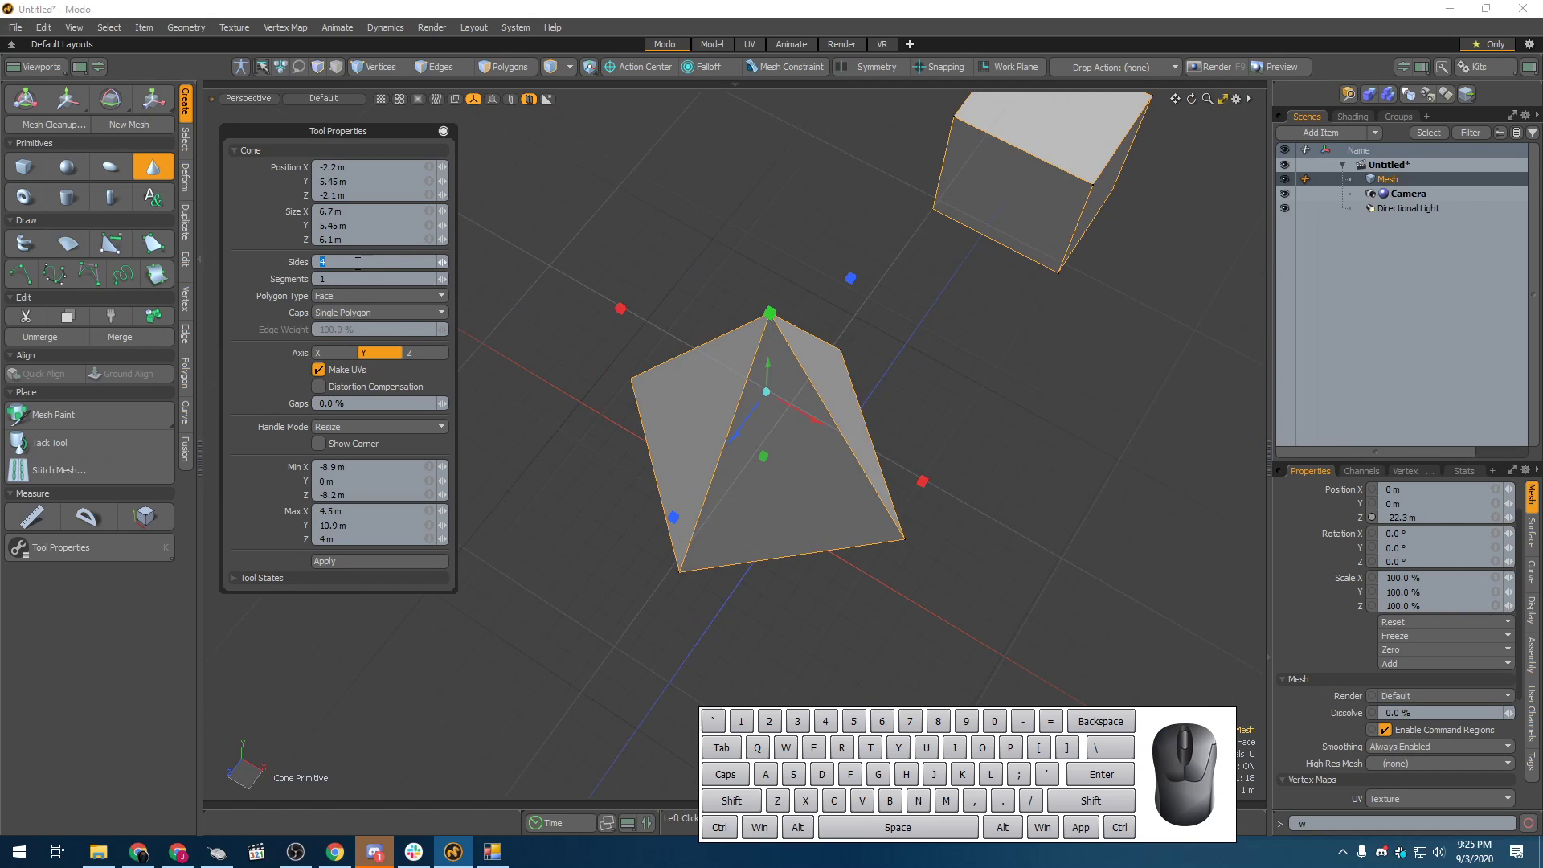
type("3")
left_click_drag(771, 515, 613, 310, "alt")
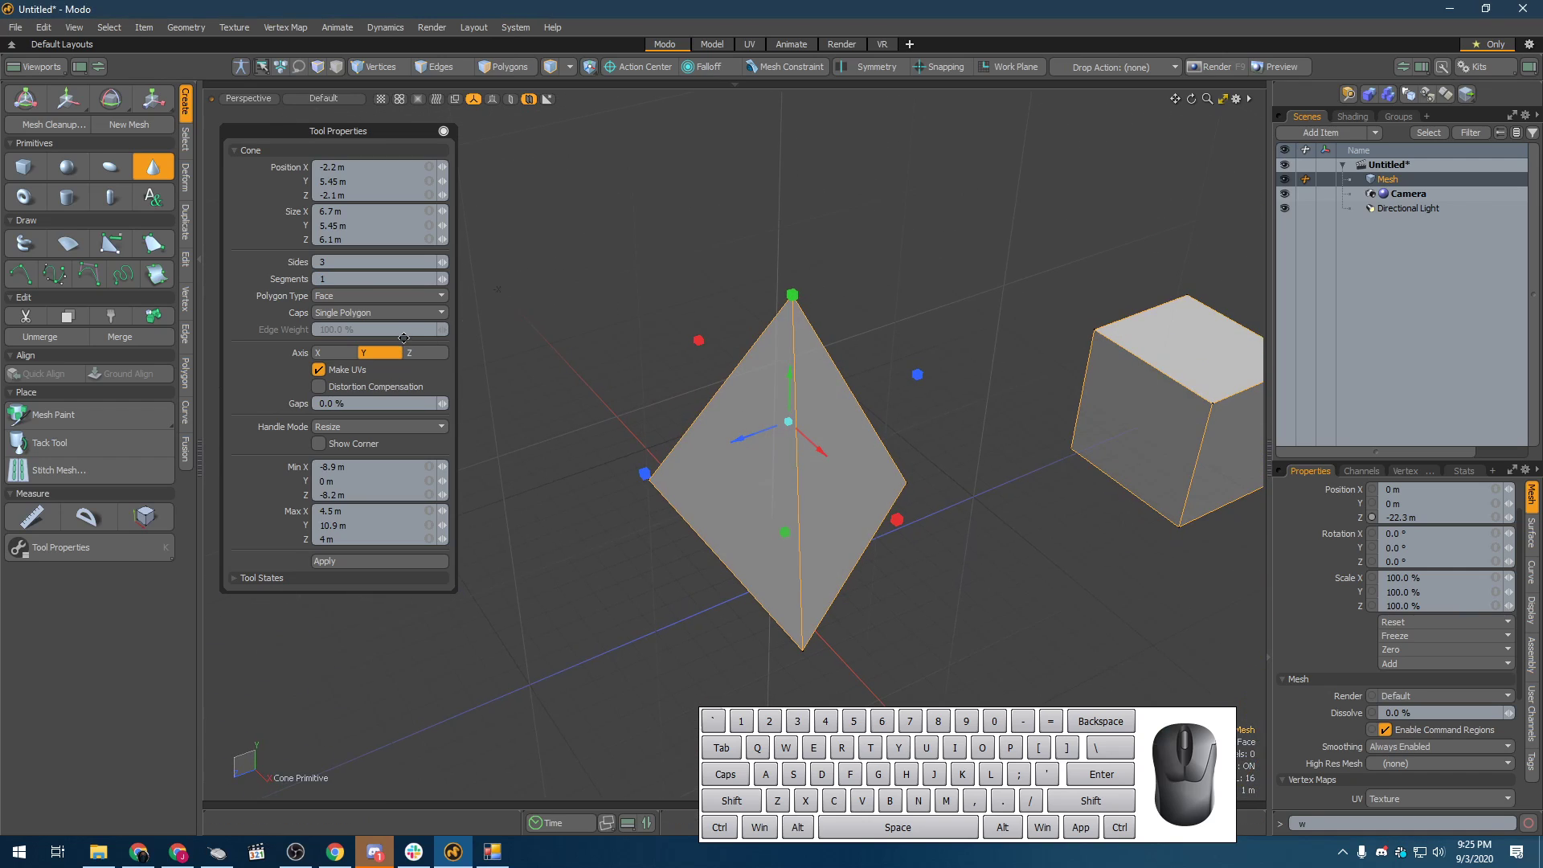
- Try changing the cone's segment count
left_click(446, 279)
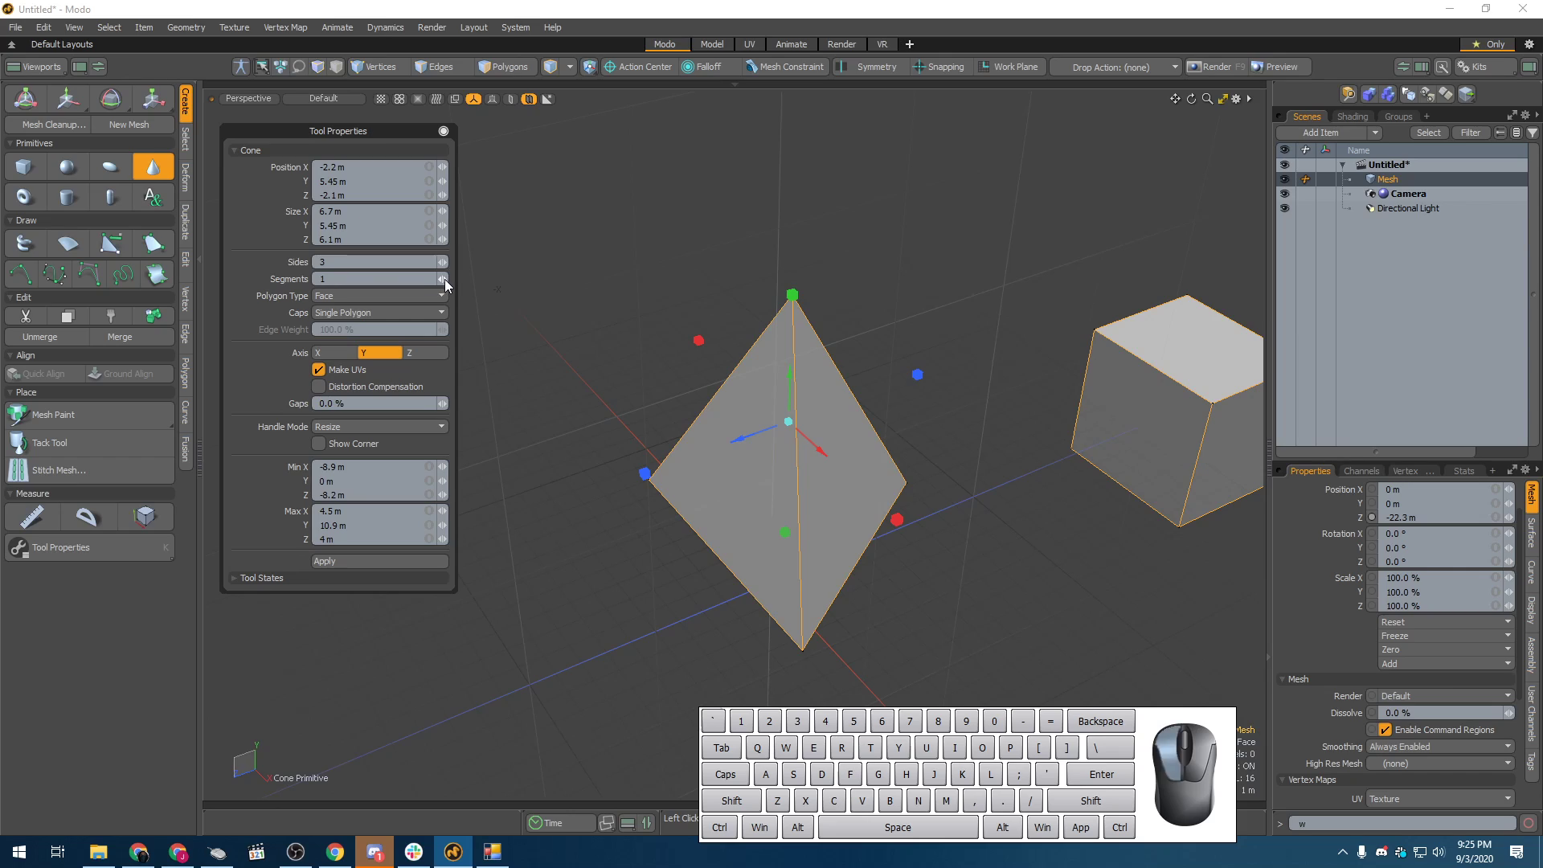
left_click(445, 278)
left_click_drag(445, 278, 442, 282)
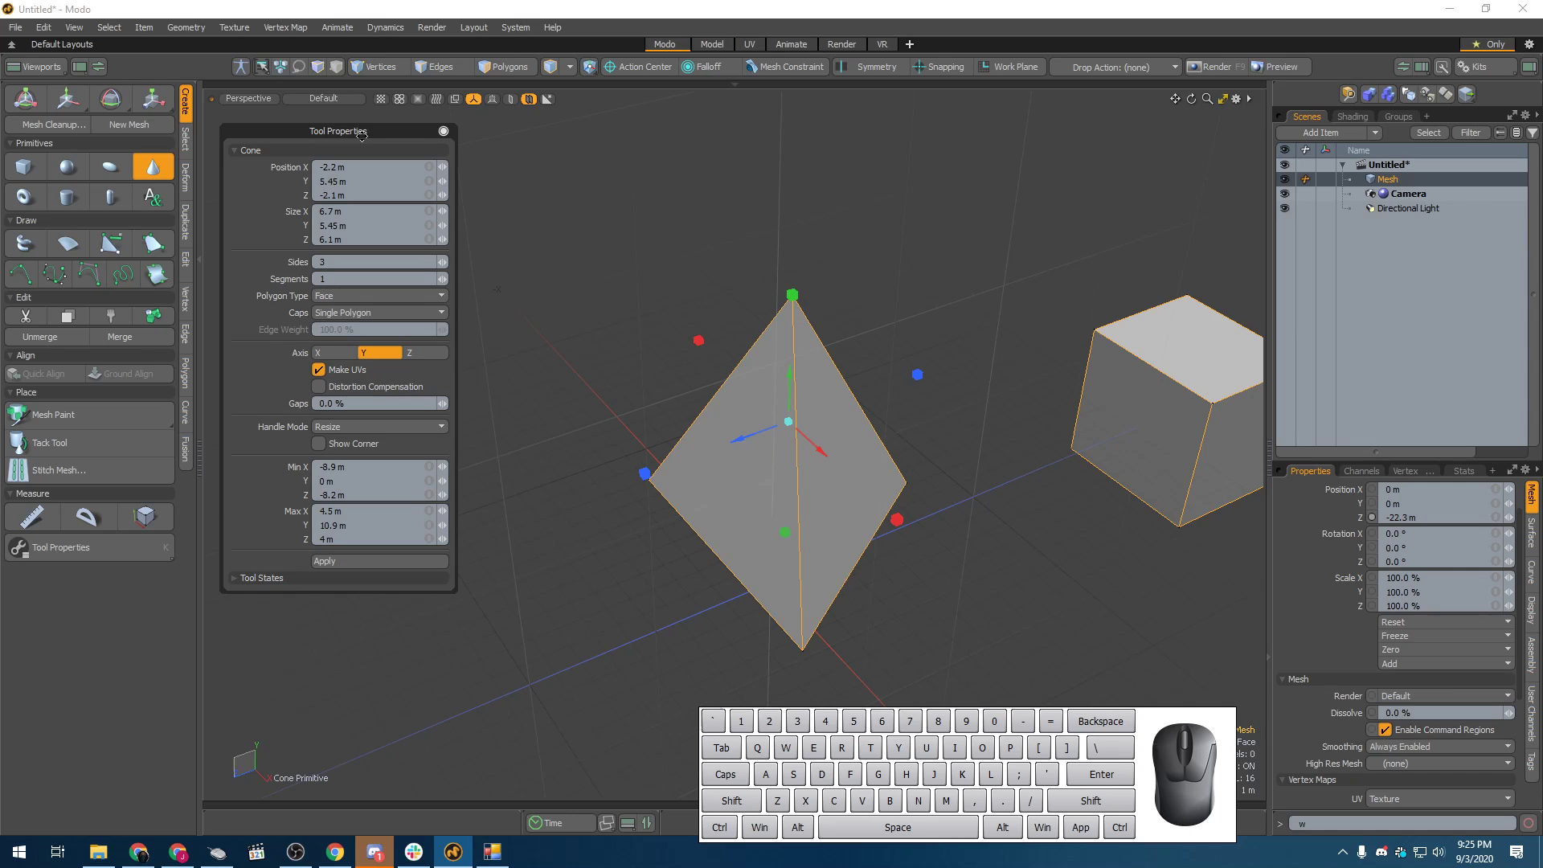
- Move the Tool Properties window nearer to the pyramid and set its Position X, Y and Z to 0 m
left_click_drag(361, 135, 589, 272)
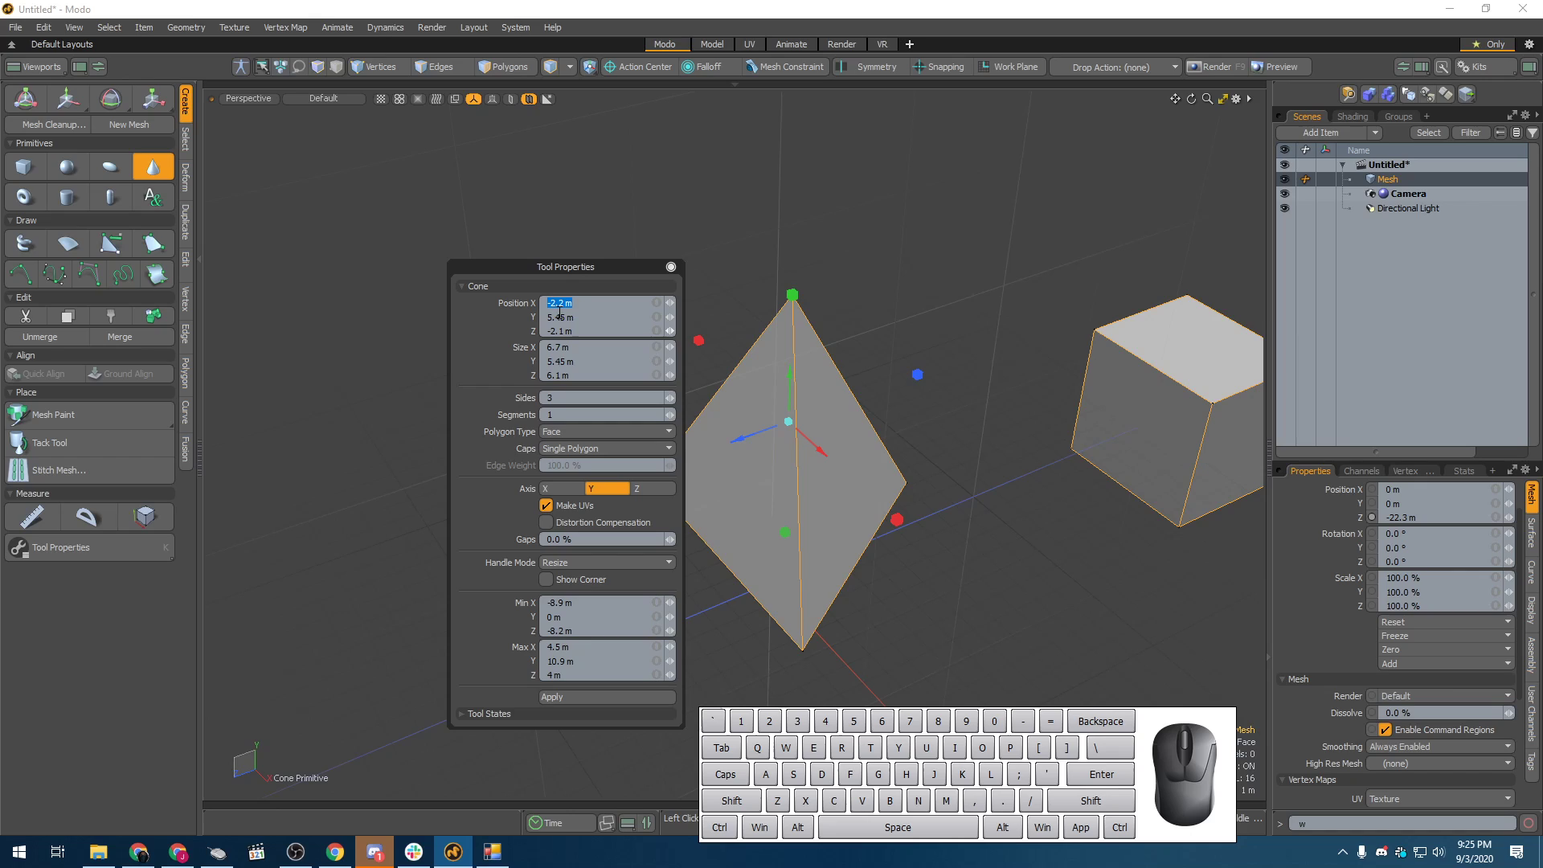
key("Tab")
type("0")
key("Tab")
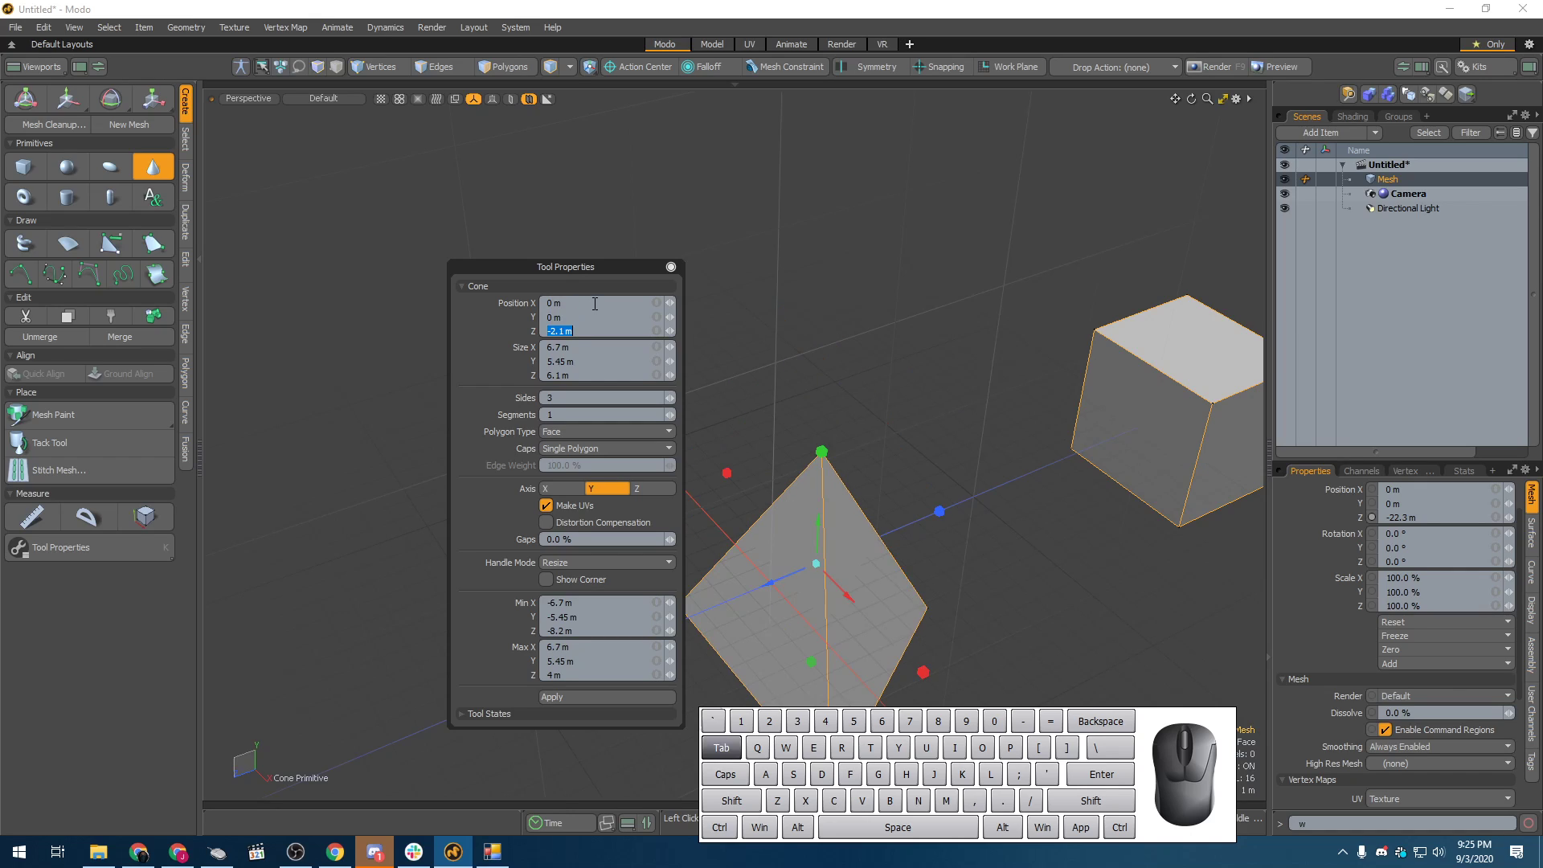
type("0")
key("Tab")
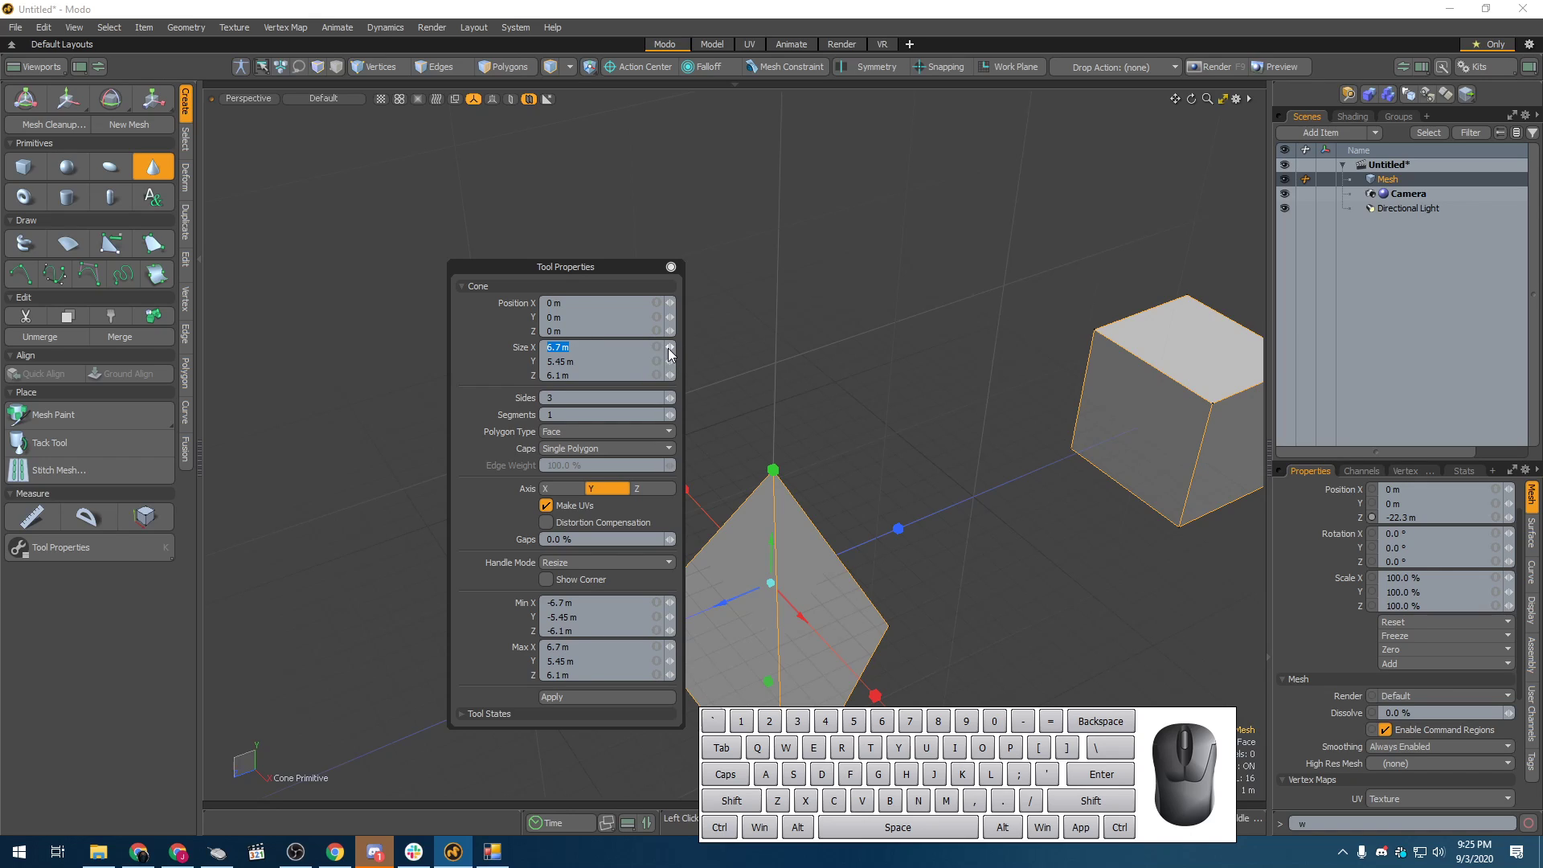
- Try changing the pyramid's Size X and undo the change
scroll(671, 347, "up", 3)
mouse_move(671, 347)
left_mouse_down()
mouse_move(747, 348)
mouse_move(682, 347)
left_mouse_up()
key("ctrl+z")
- Try math expressions on the pyramid's Sides, multiplying the count by 6 to 18 and dividing it by 6 again
left_click_drag(694, 432, 610, 398, "alt")
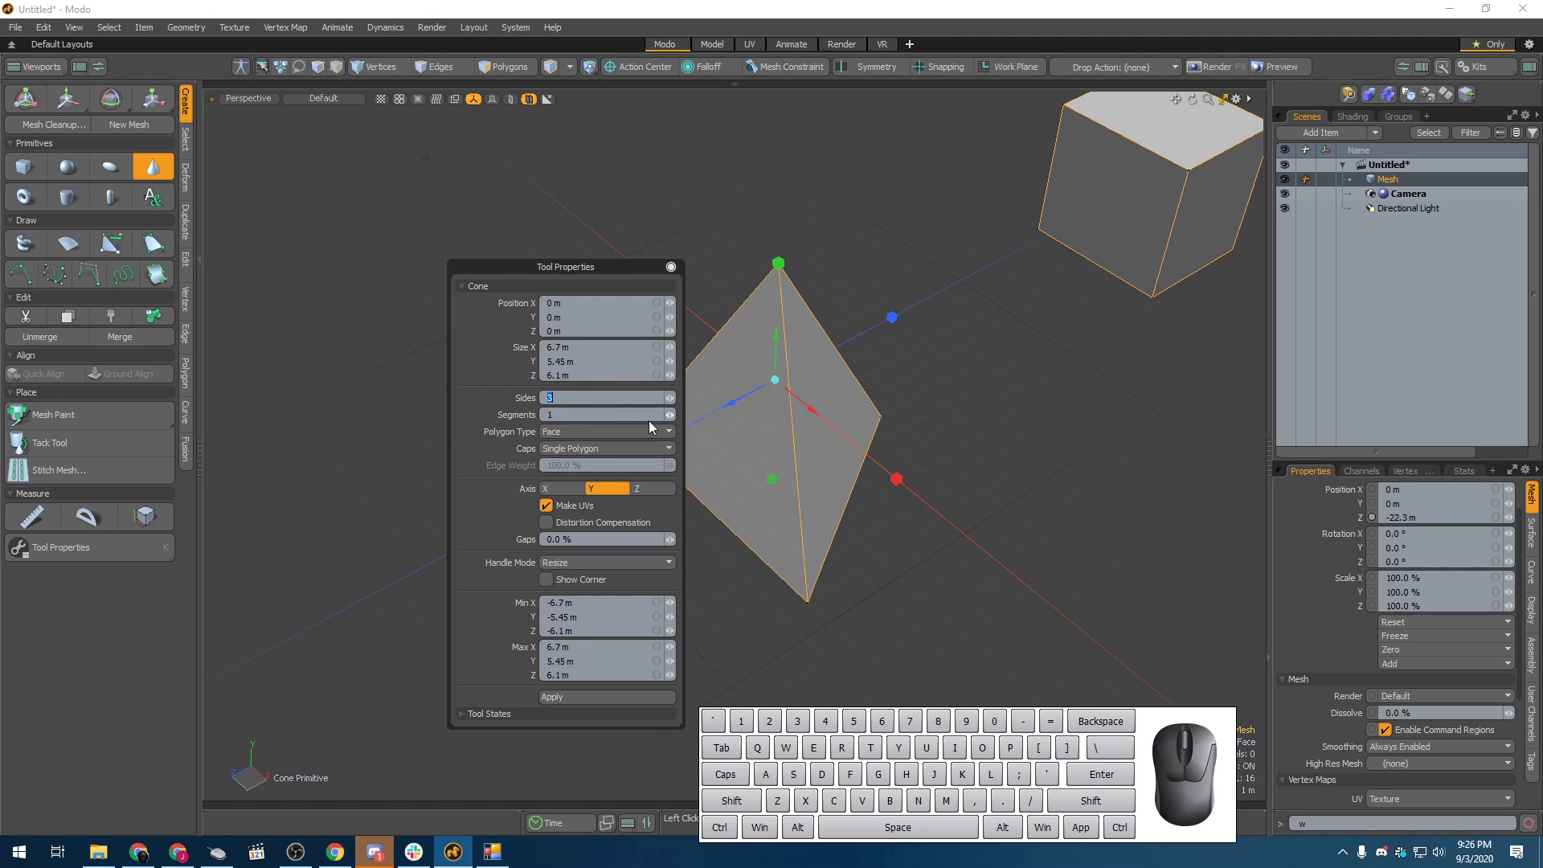
left_click(607, 398)
type("*")
key("Return")
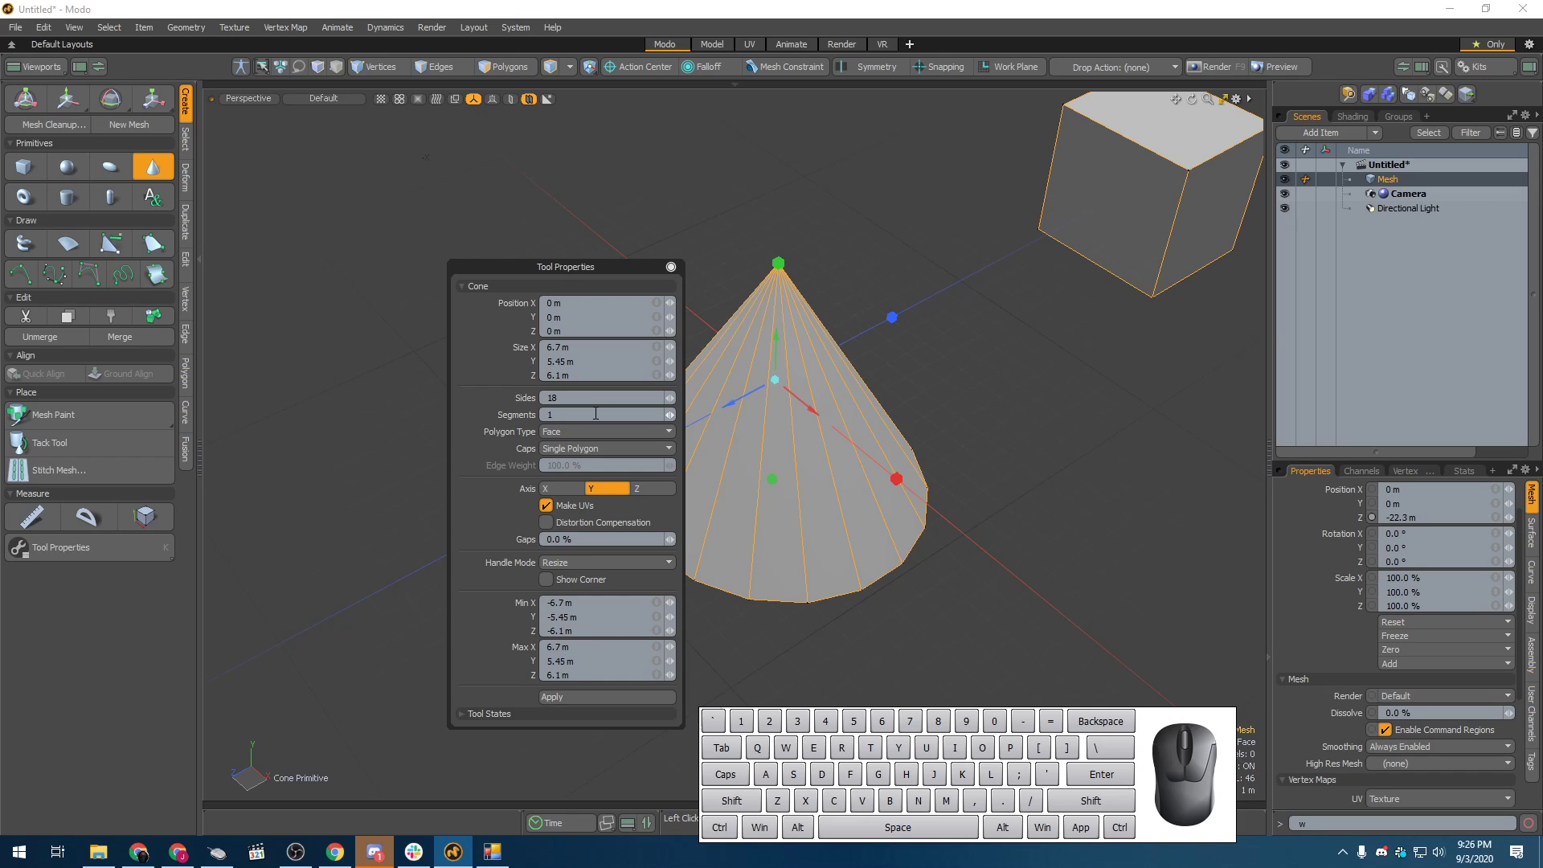
left_click(599, 399)
type("/6")
key("Return")
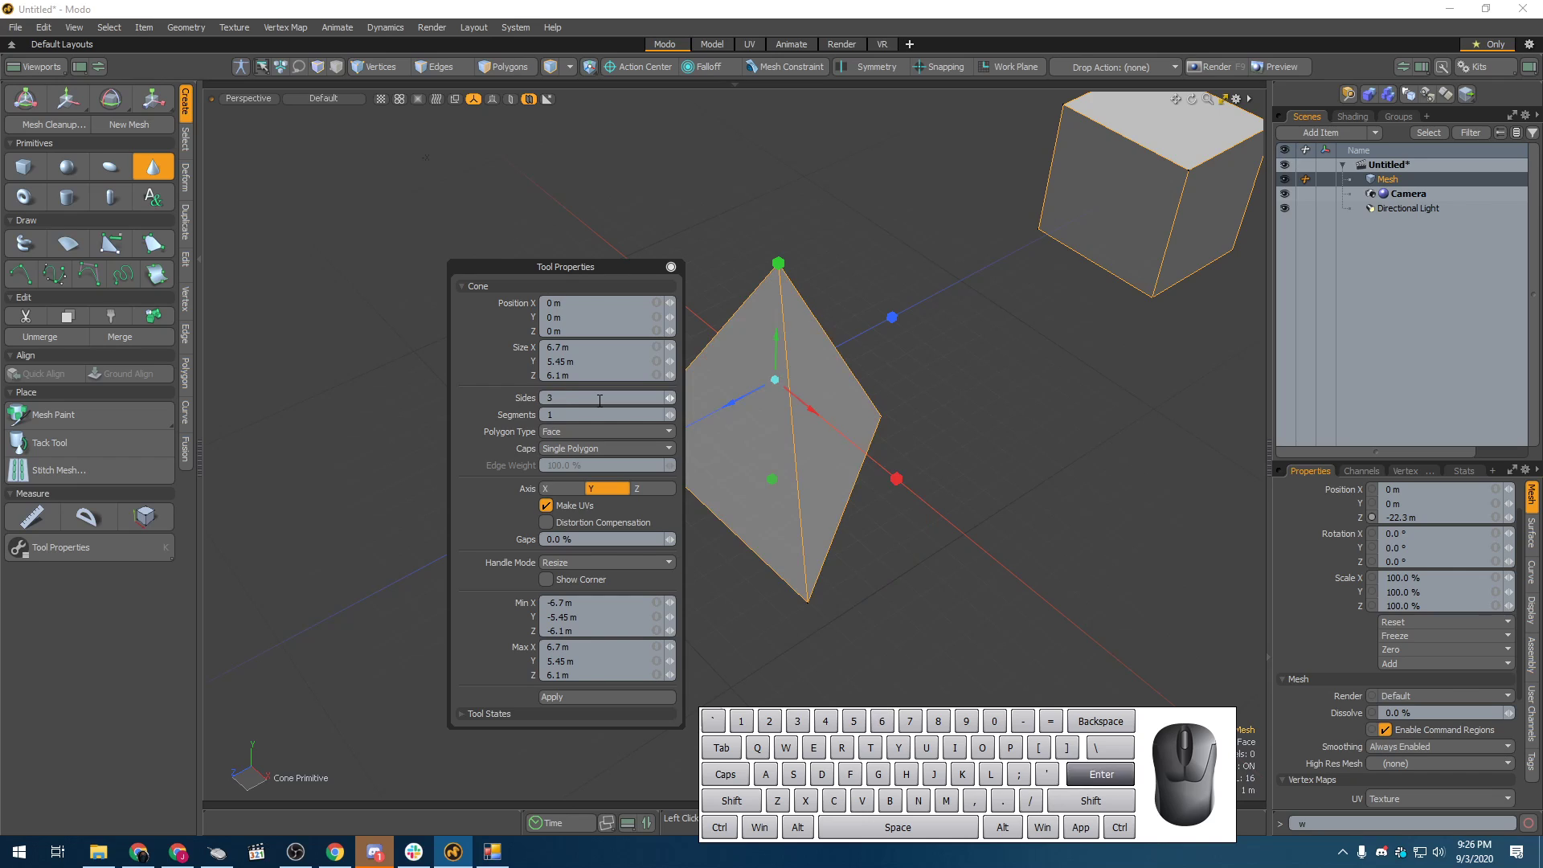
- Finish the Cone tool on the three-sided pyramid and deselect the mesh item
left_click_drag(1004, 450, 892, 450, "alt")
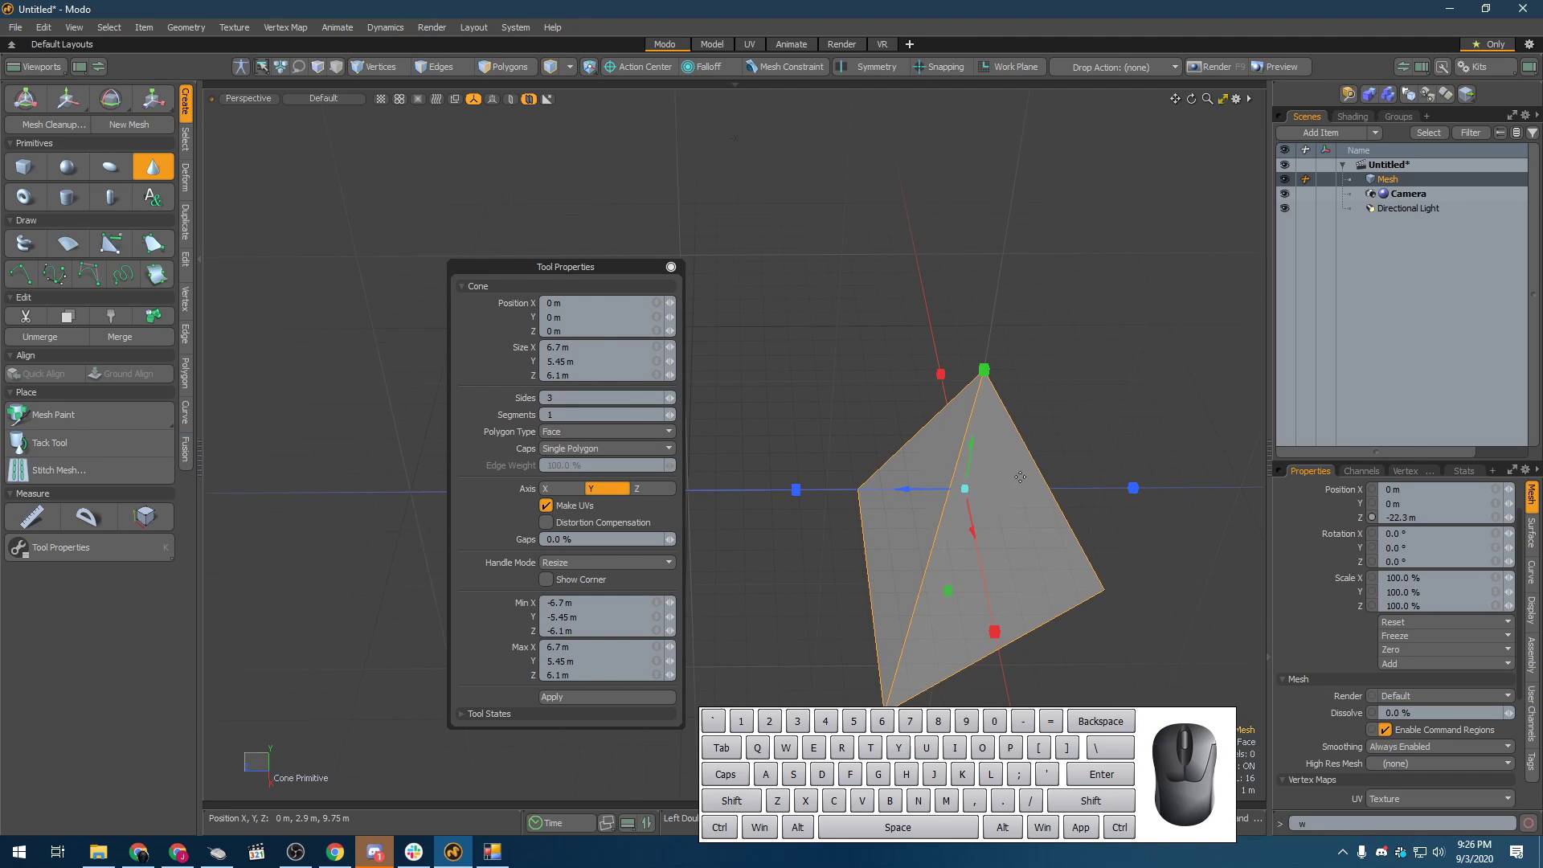
left_click_drag(1019, 477, 872, 434, "alt")
key("space")
left_click(1122, 476)
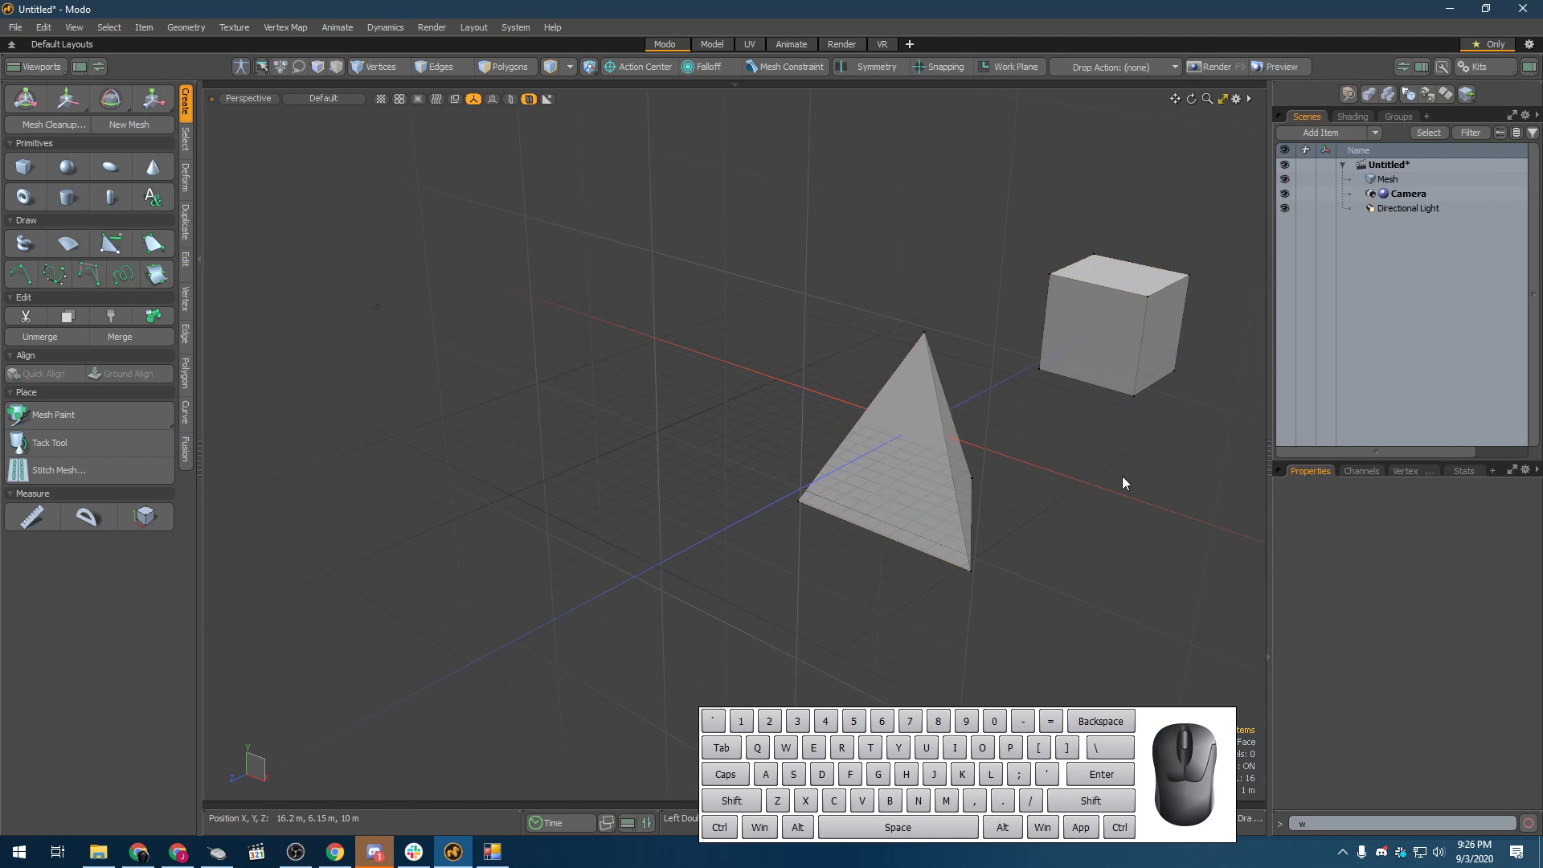
- Select and deselect the cube and the pyramid in turn to examine whether they belong to one mesh item
scroll(1030, 446, "down", 4)
left_click_drag(1029, 445, 892, 551, "alt+shift")
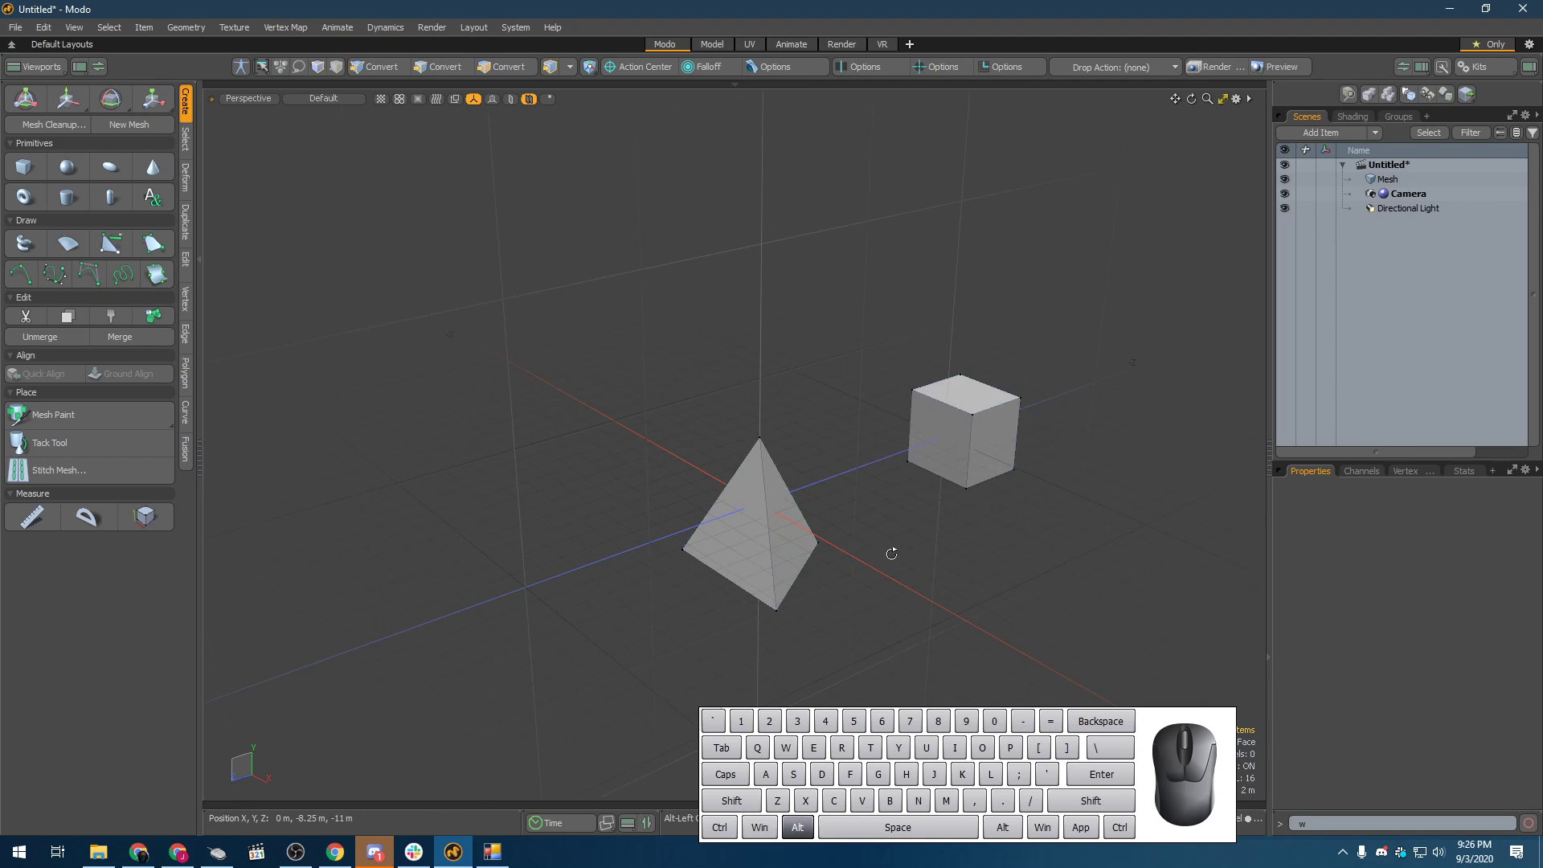
left_click(986, 430)
left_click(904, 442)
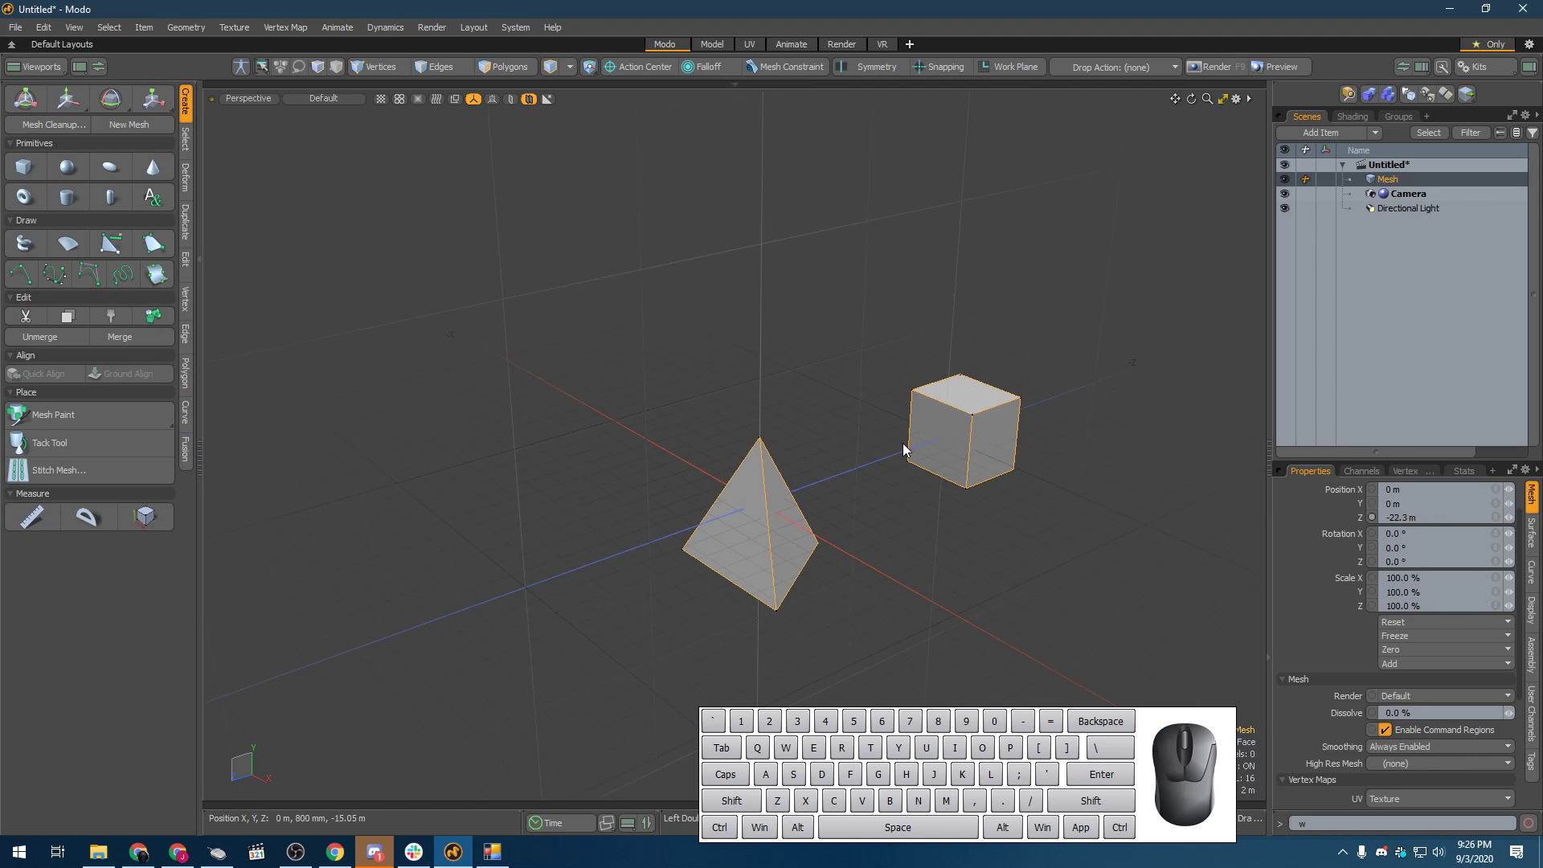
left_click(916, 438)
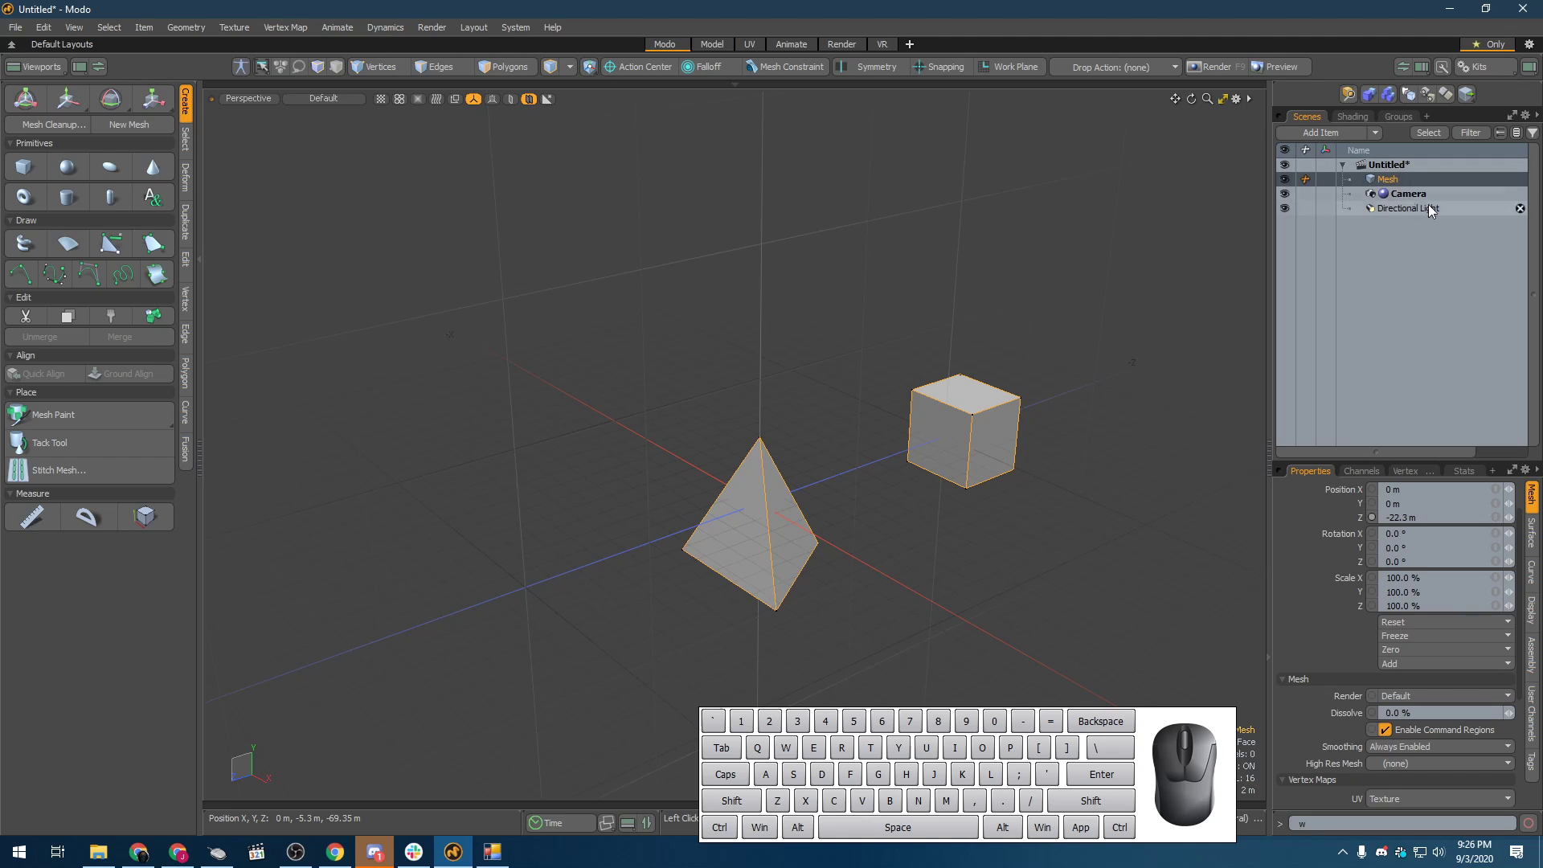
left_click(691, 586)
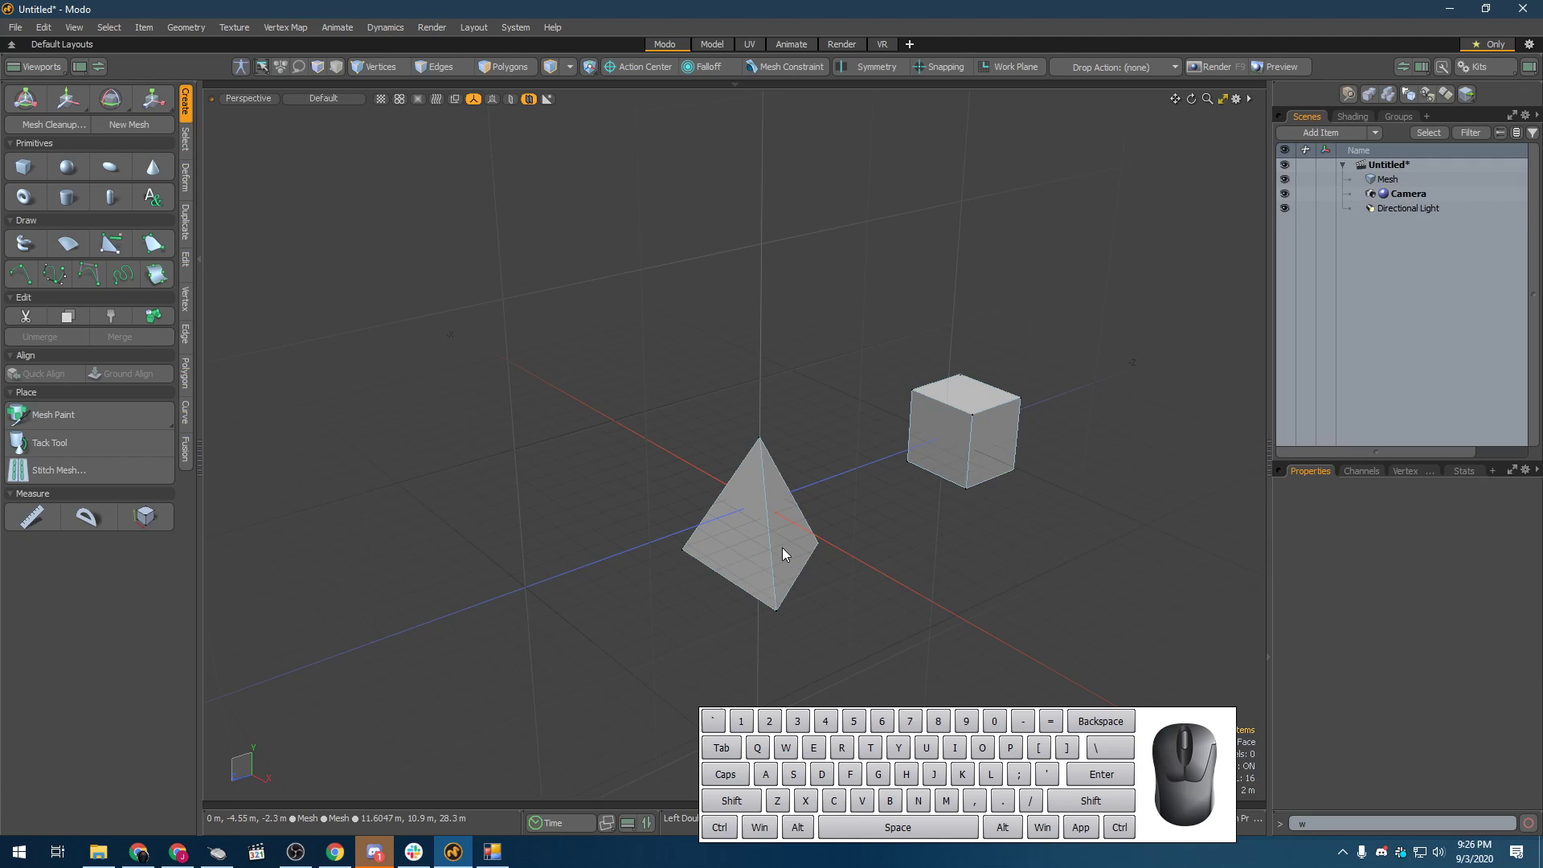
left_click(718, 543)
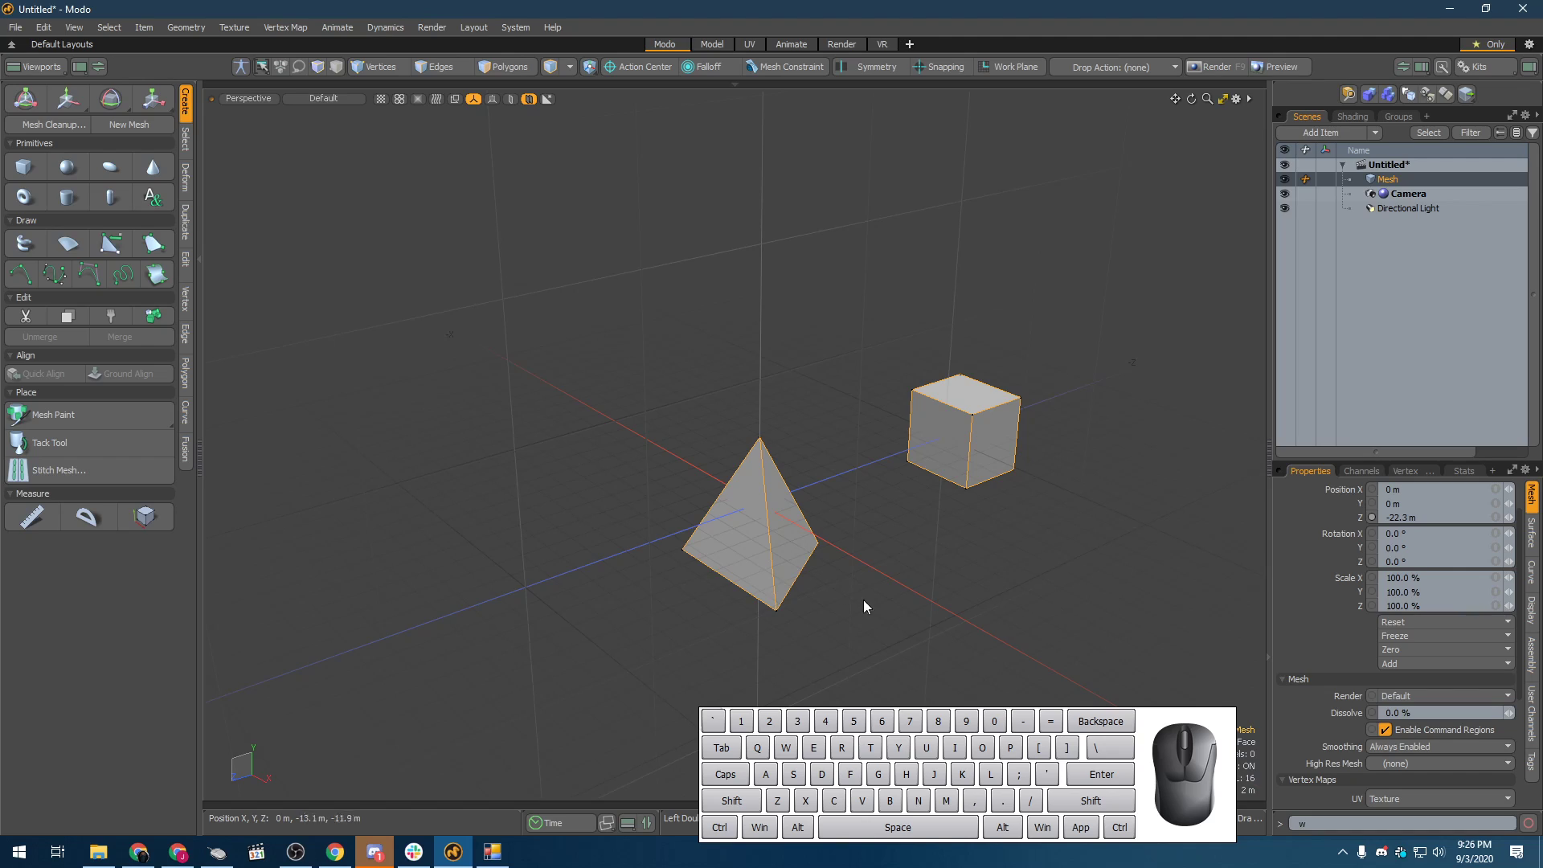
left_click(772, 540)
left_click(827, 626)
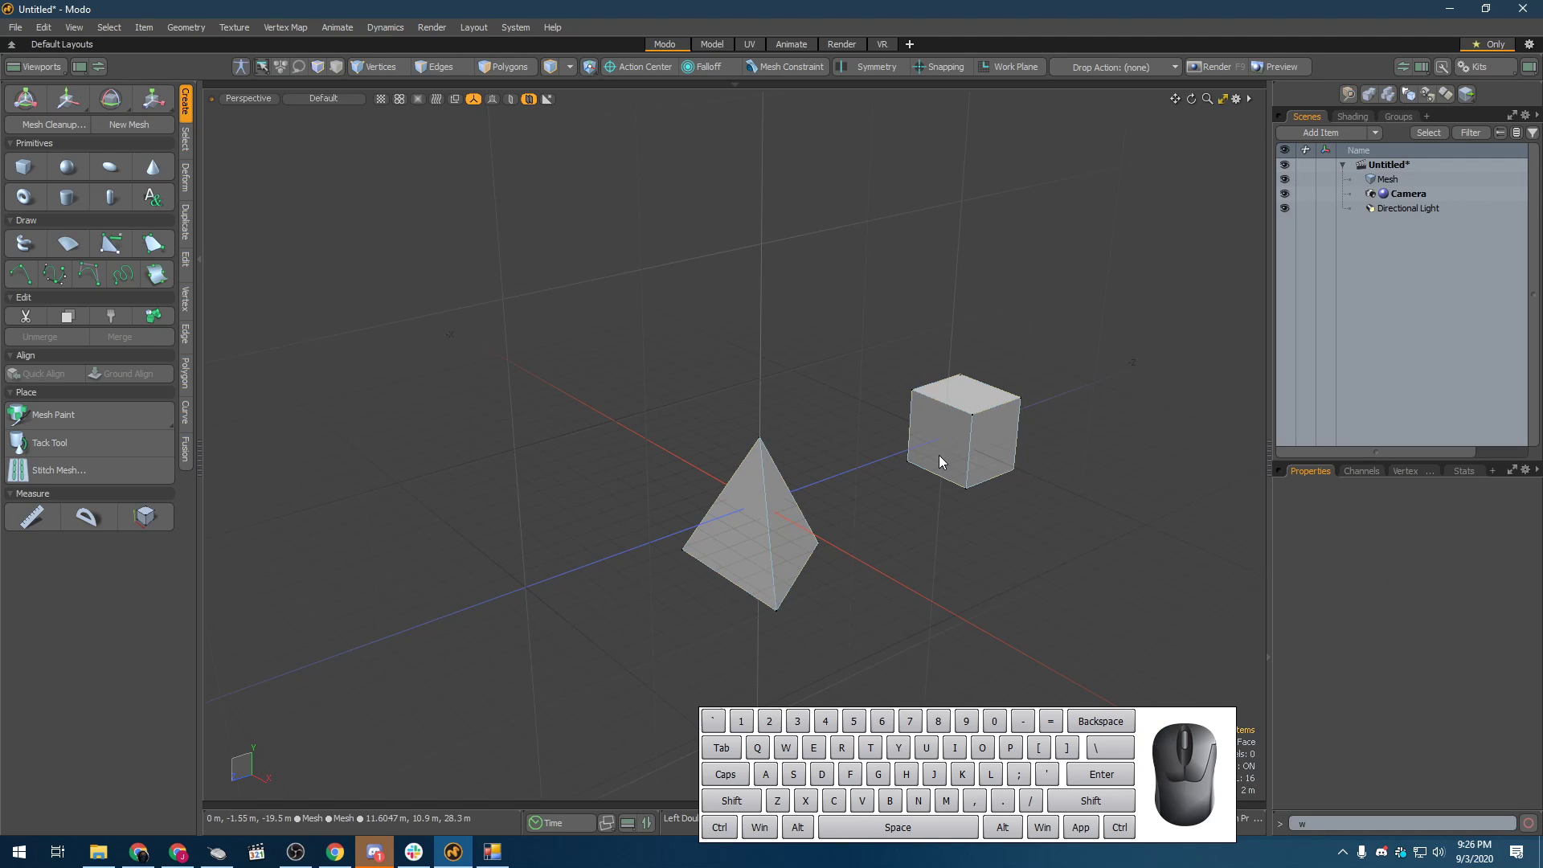
- Activate the Move tool on the mesh item, close its Tool Properties window and leave the tool without moving anything
left_click(938, 434)
key("w")
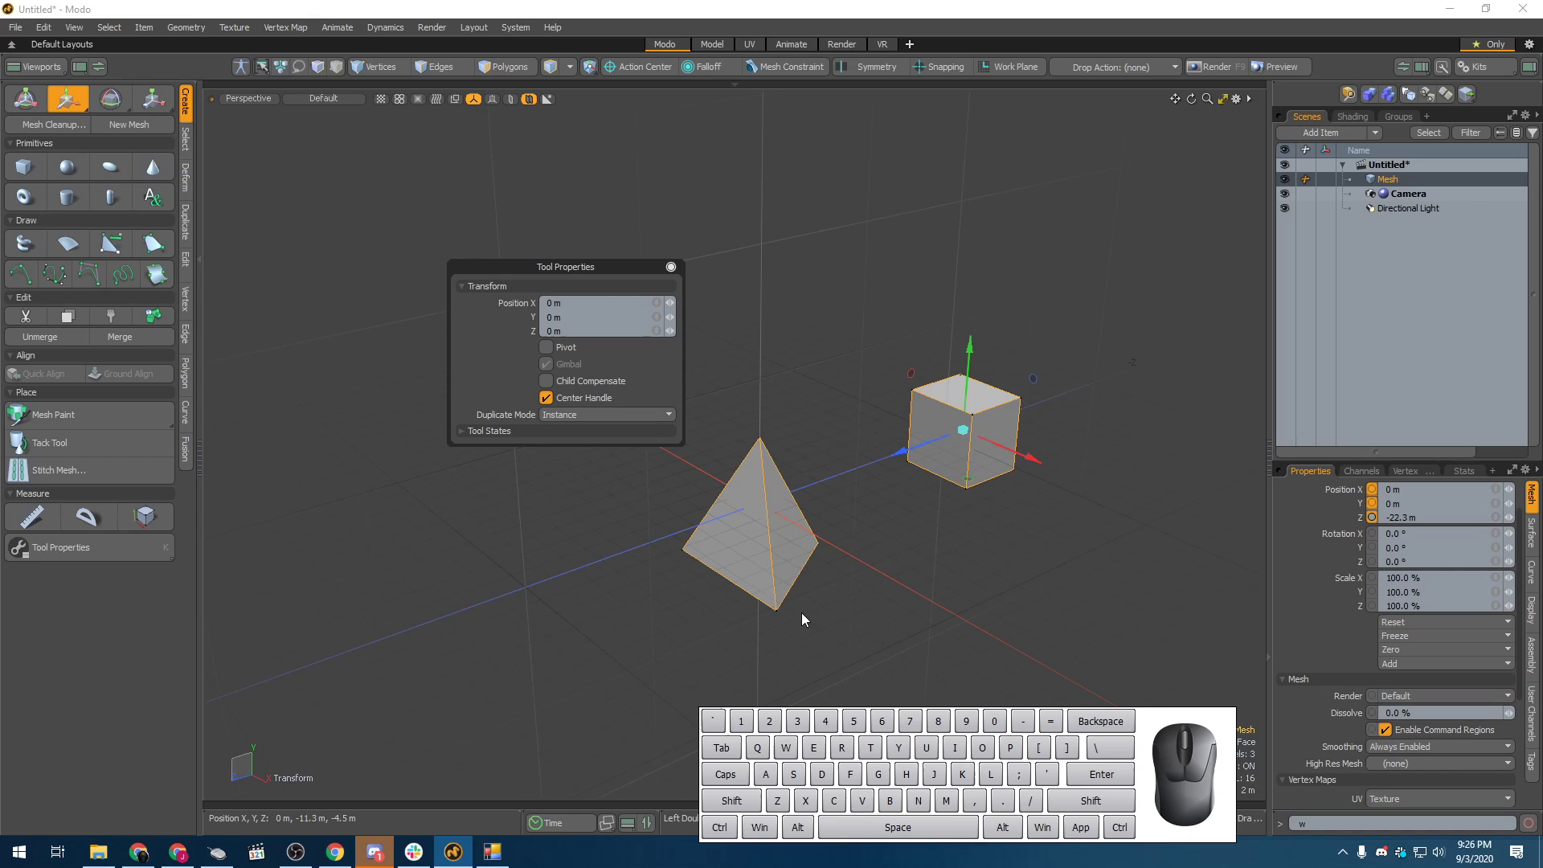
left_click(668, 266)
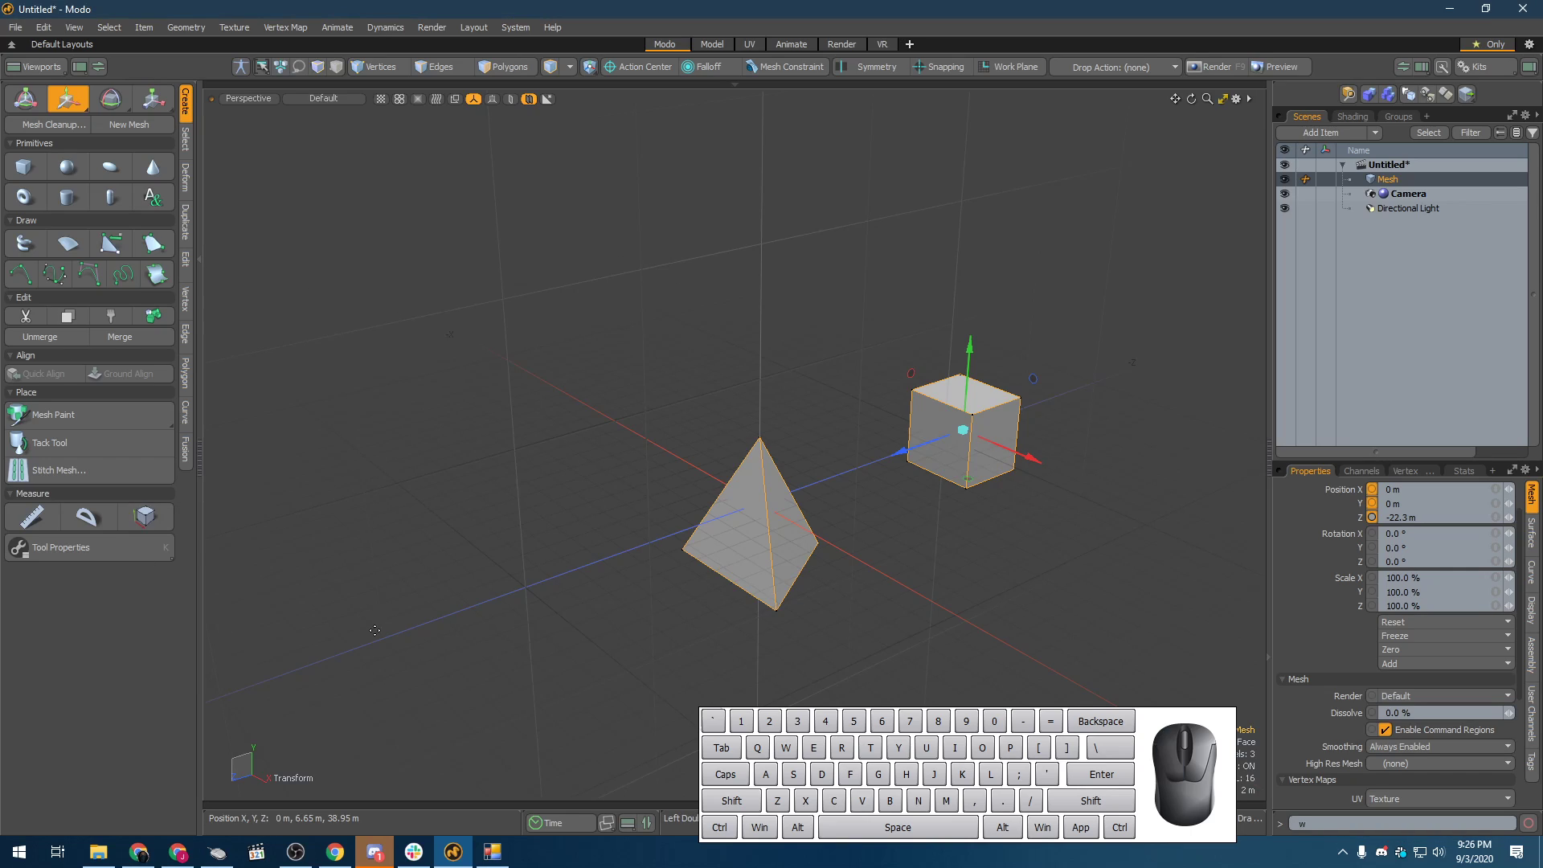
key("space")
left_click_drag(616, 396, 918, 472, "alt")
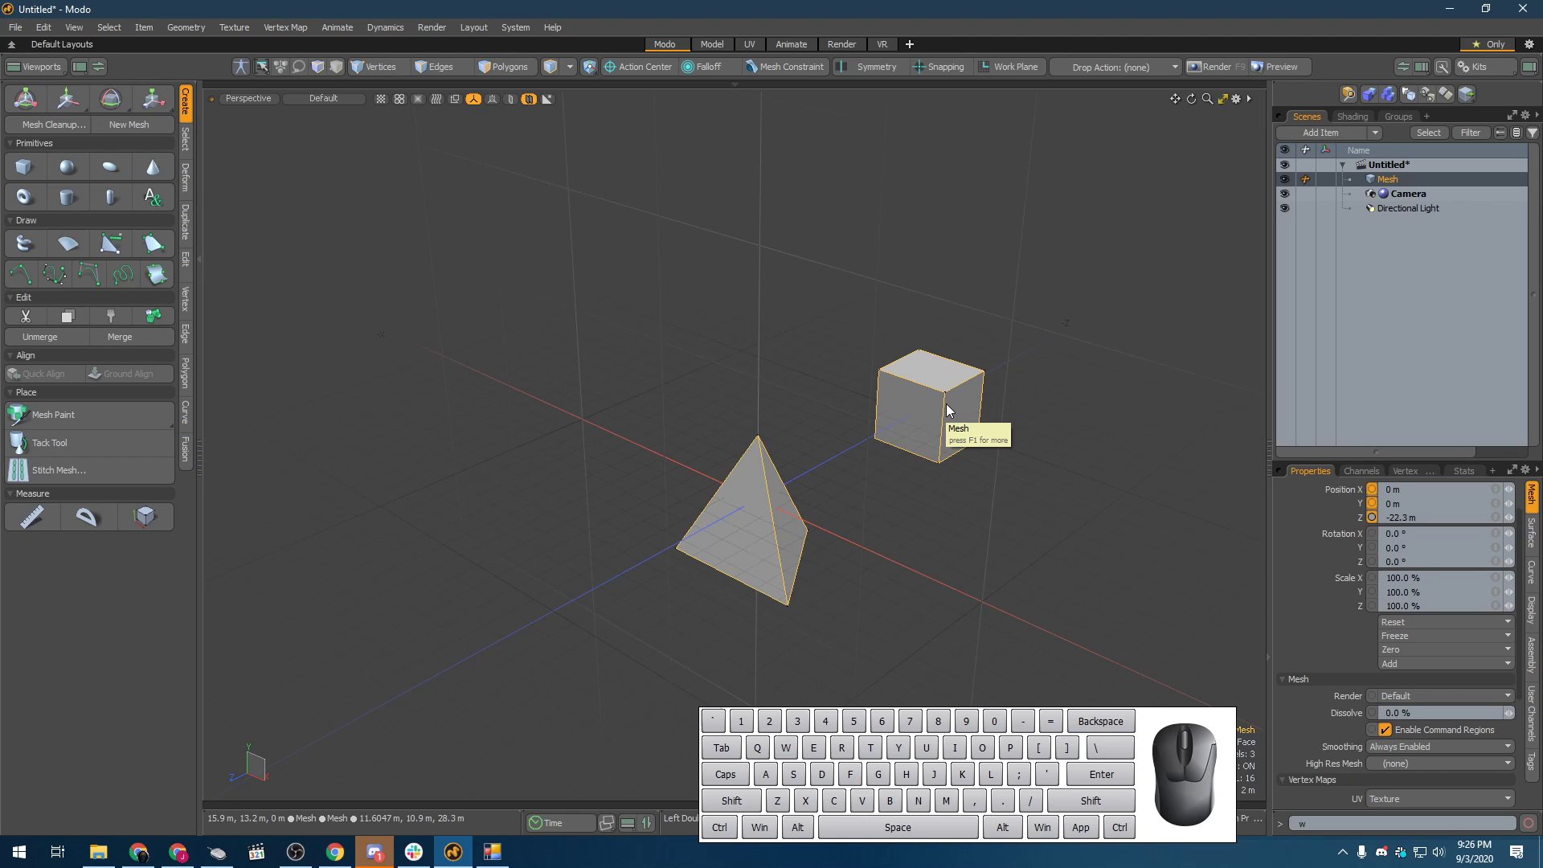
scroll(946, 404, "up", 3)
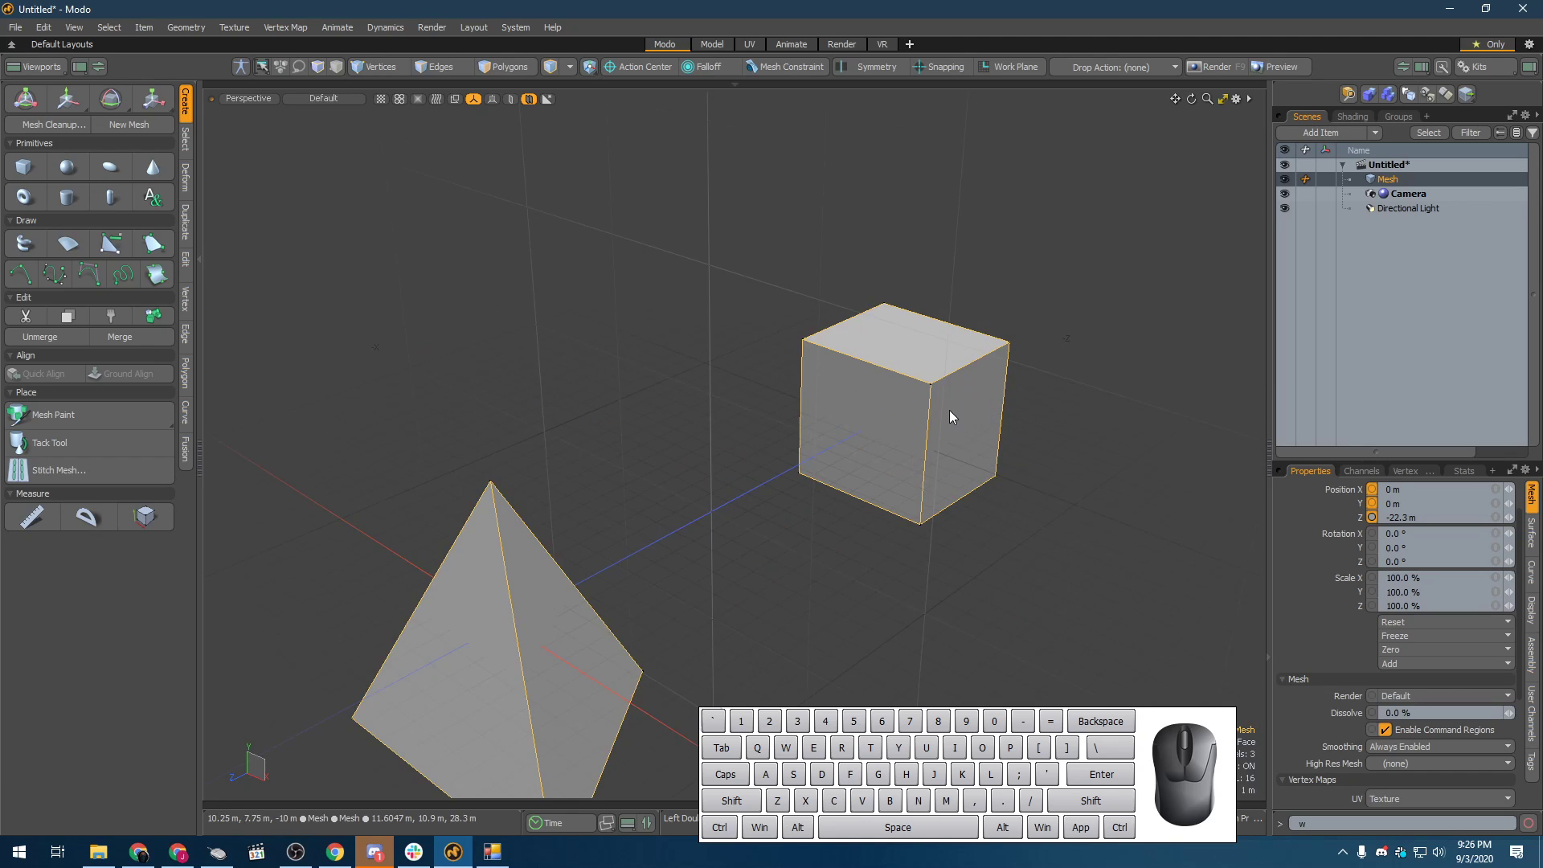
- Undo the recent changes one by one until the pyramid is removed and only the cube remains
scroll(949, 409, "down", 2)
key("ctrl+z")
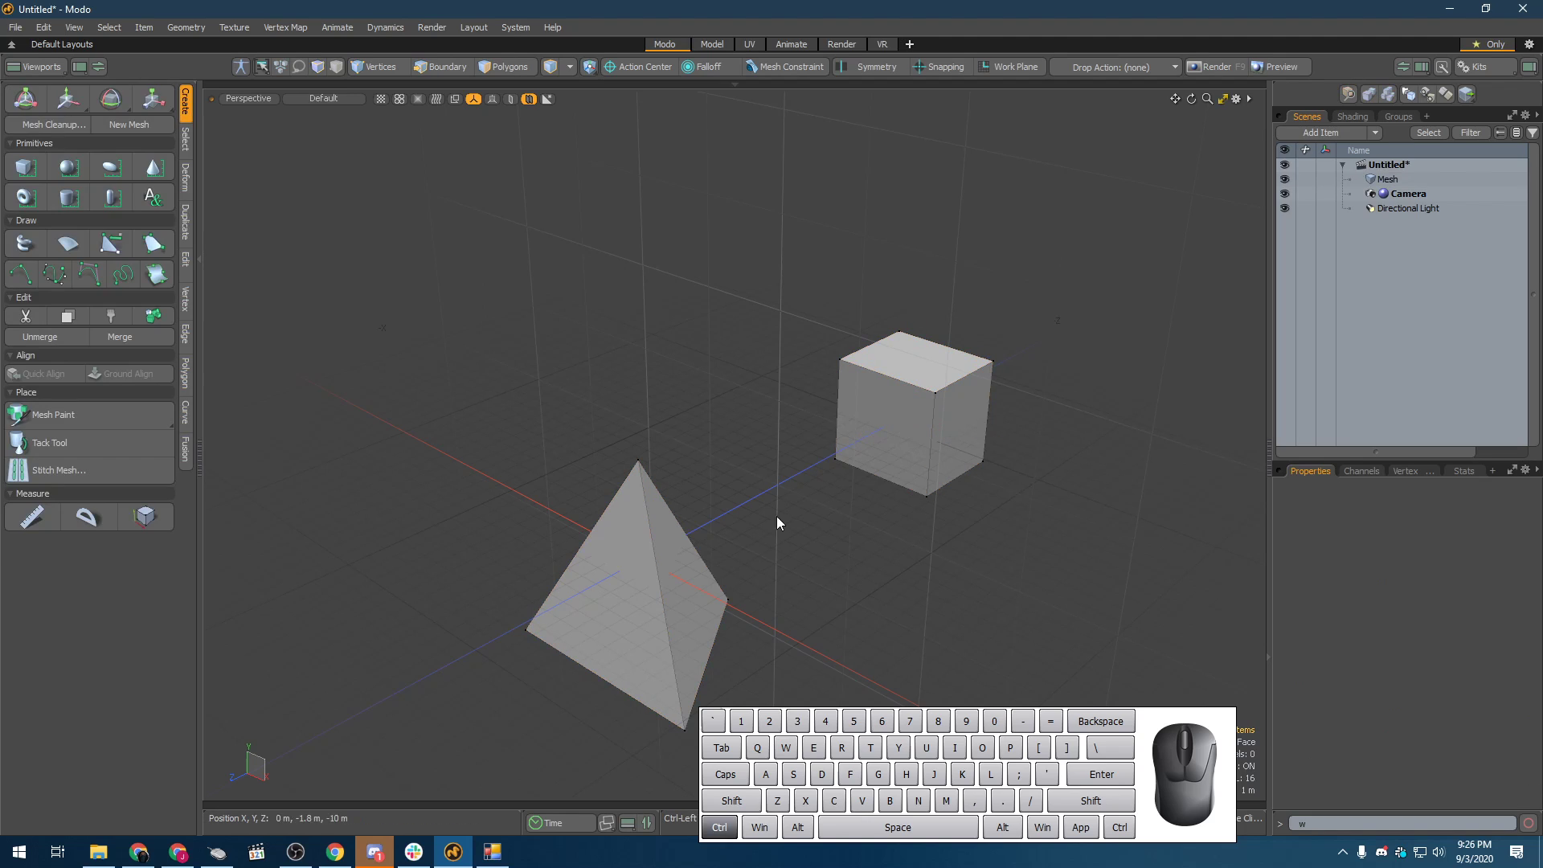
key("ctrl+z")
key("ctrl+z")
key("ctrl+z")
key("ctrl+z")
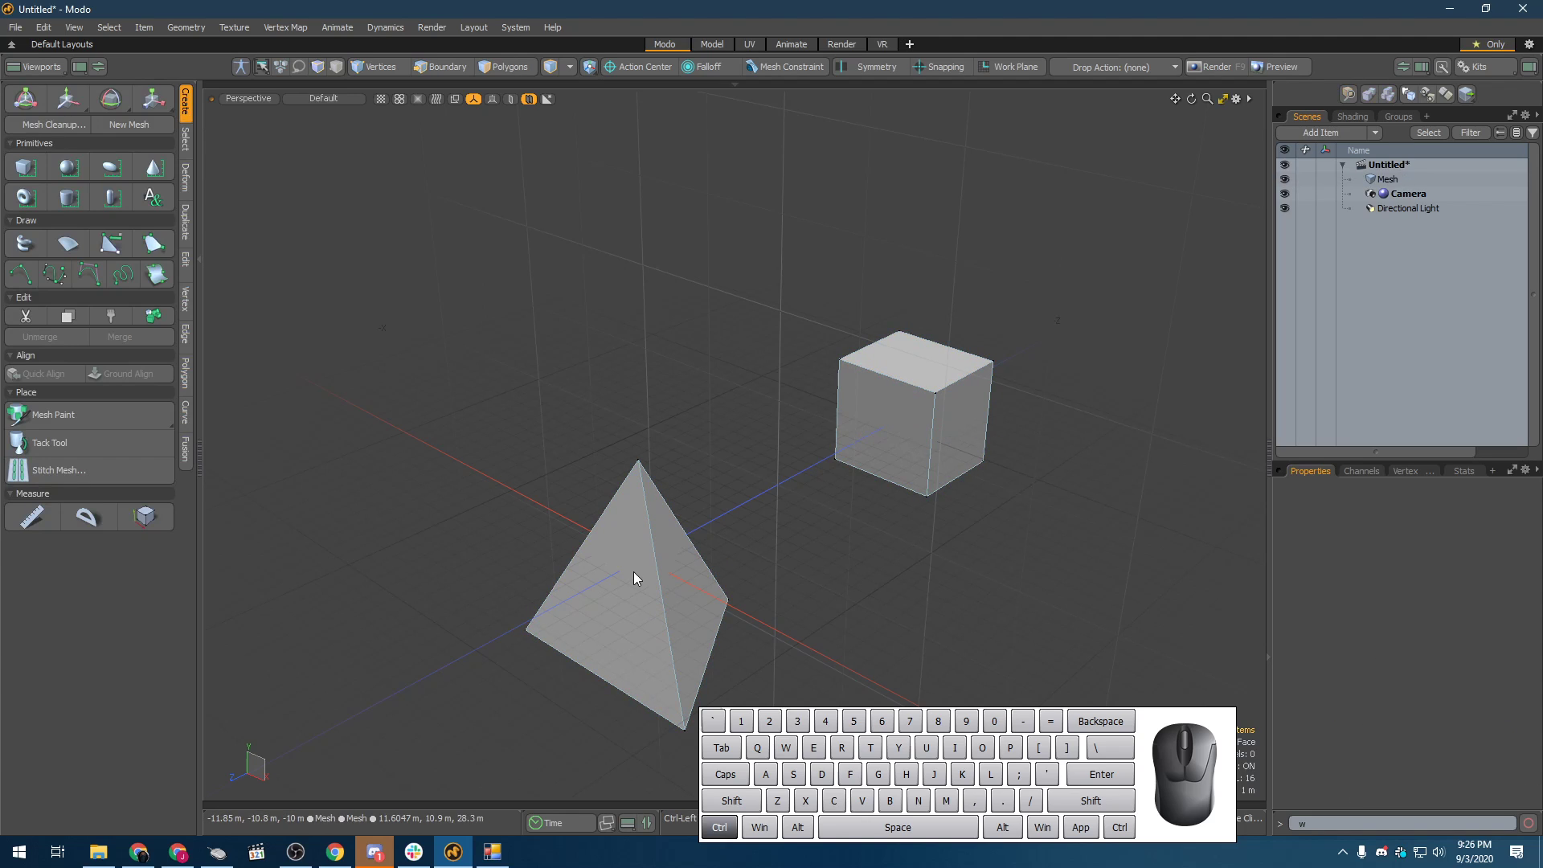
key("ctrl+z")
key("ctrl+z")
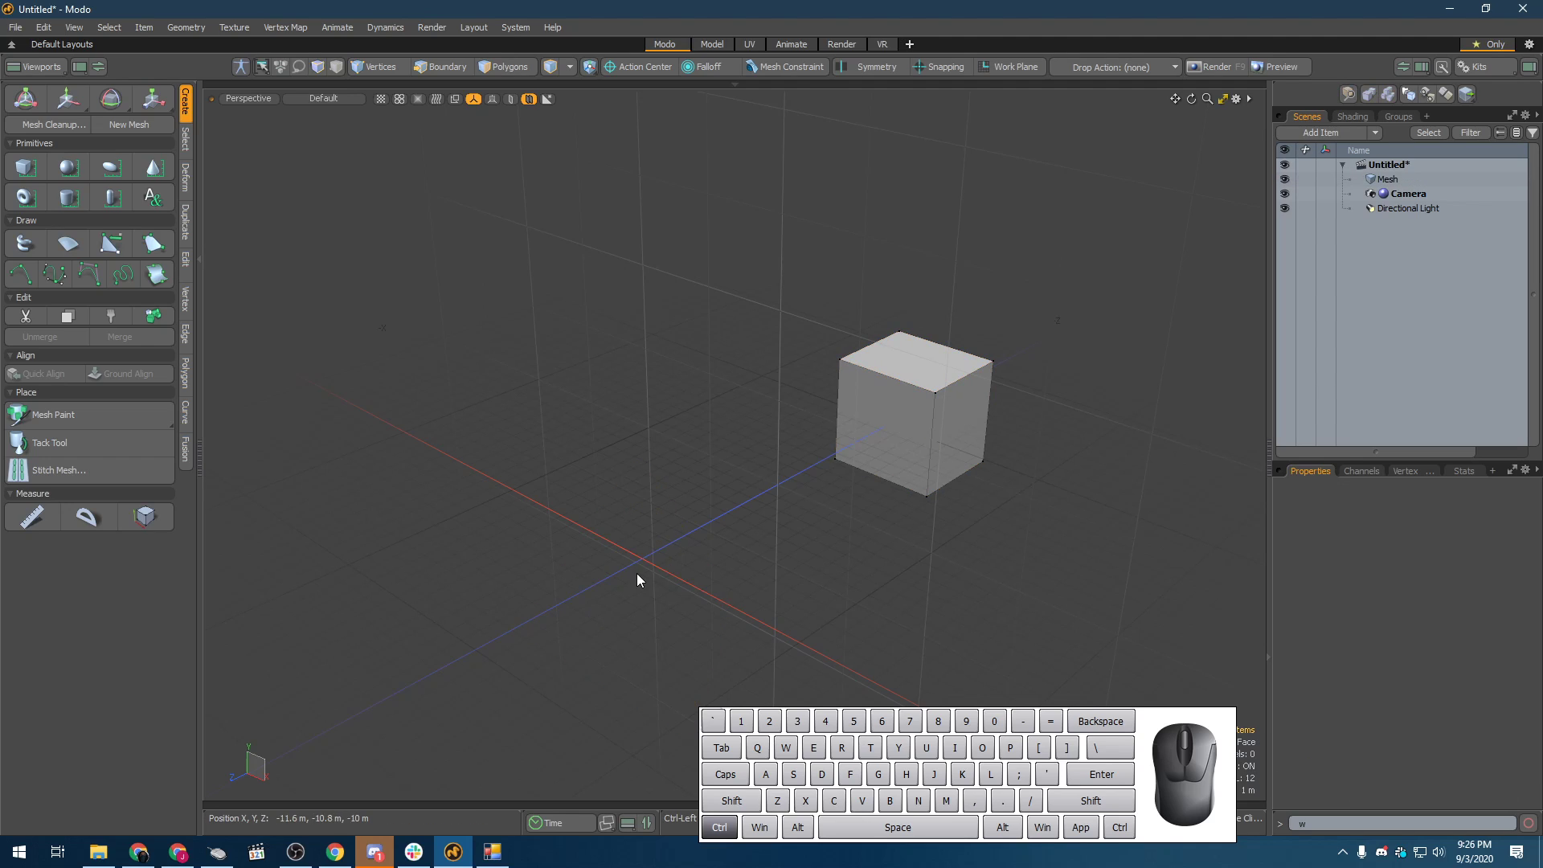
- Select the cube's mesh, add a new empty mesh item to the scene and make it the selected item
left_click(992, 367)
left_click(827, 445)
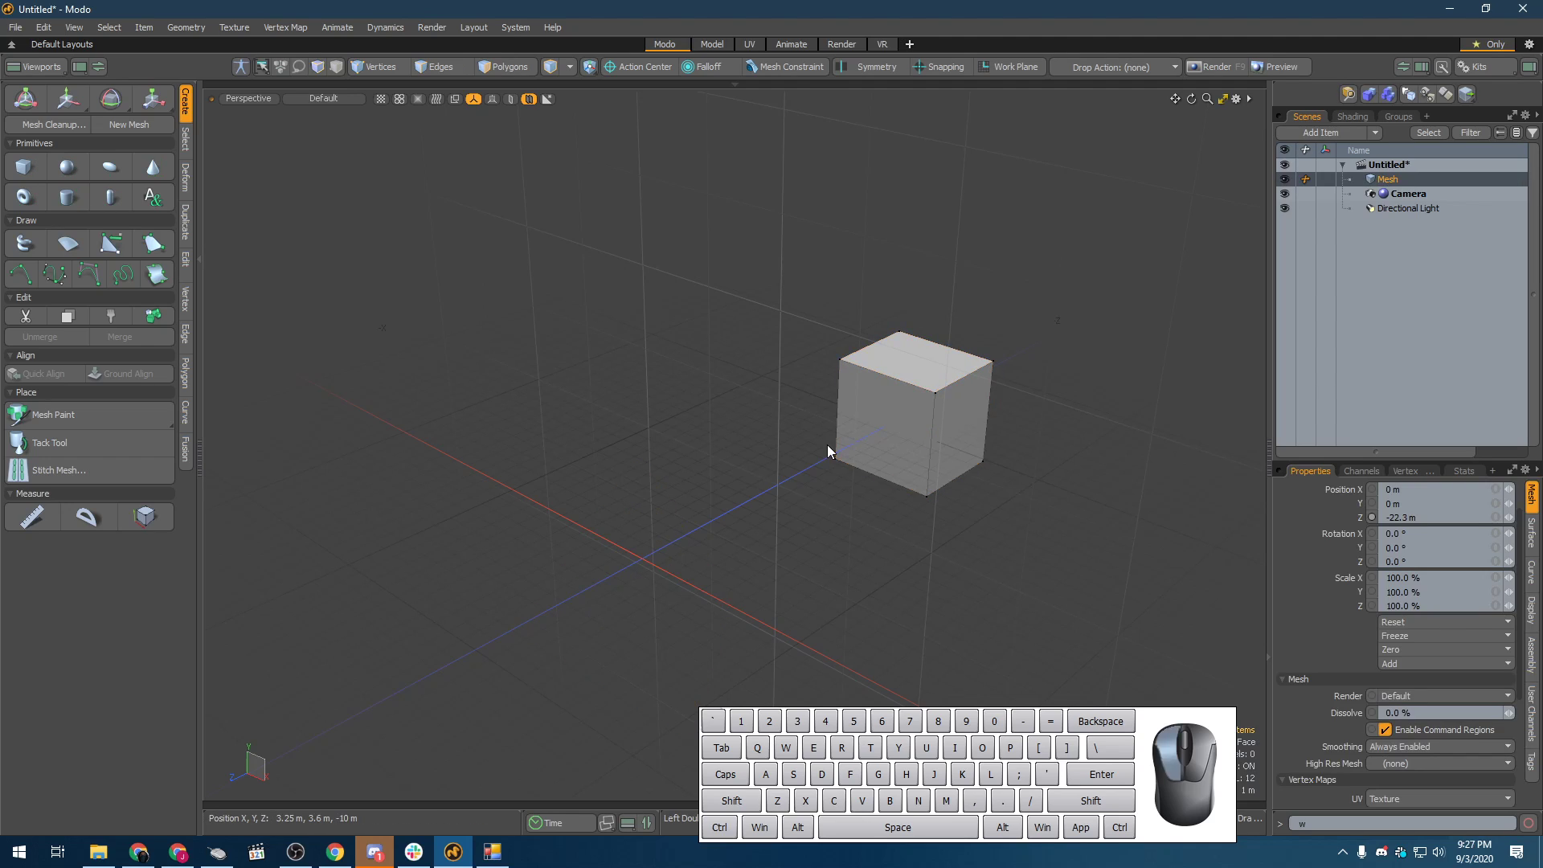
left_click(903, 410)
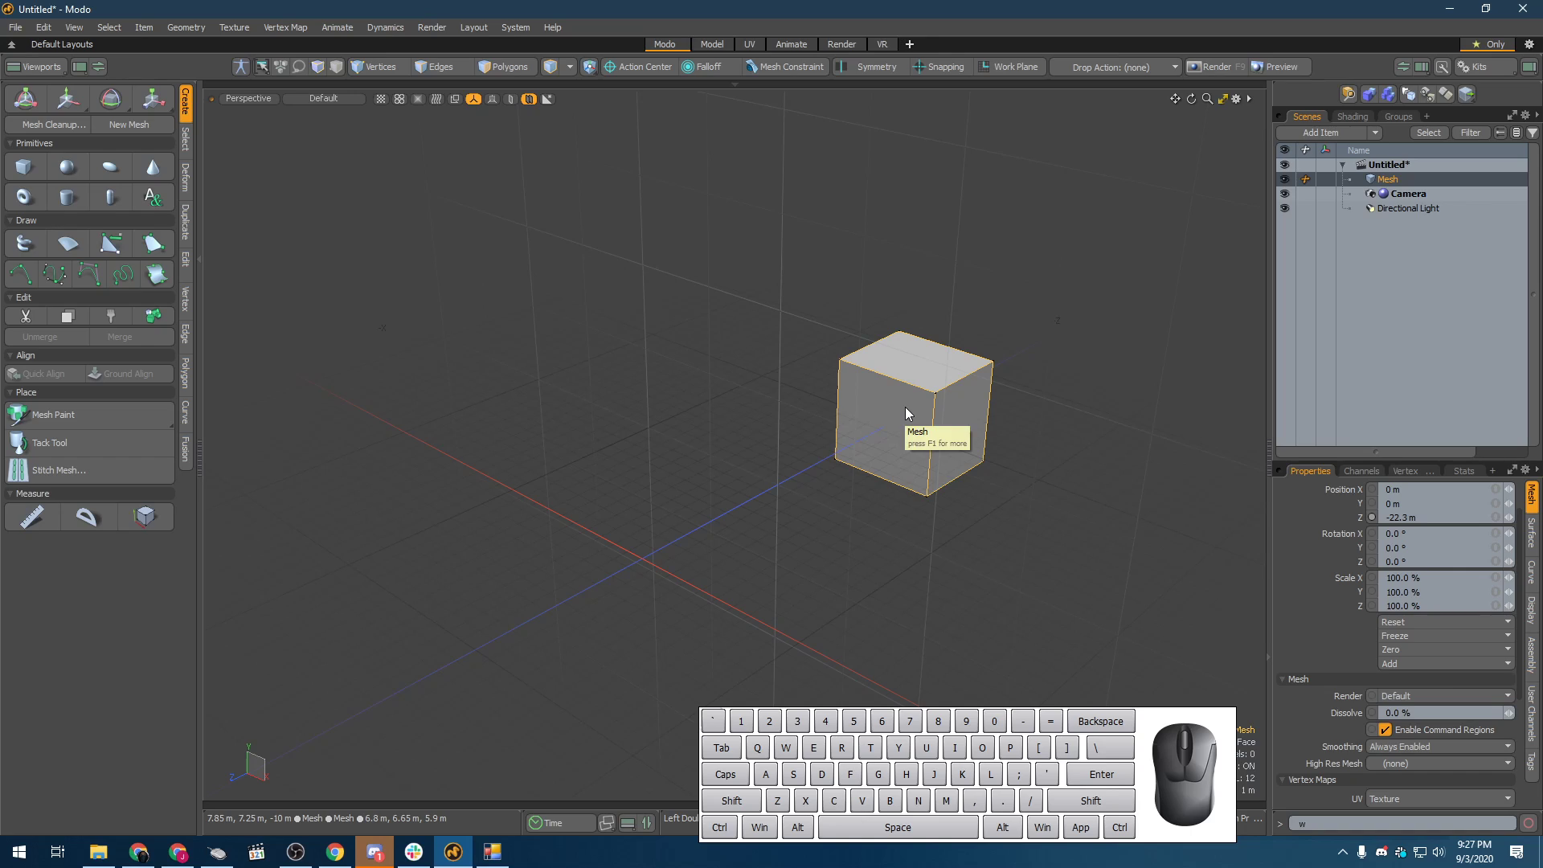
key("n")
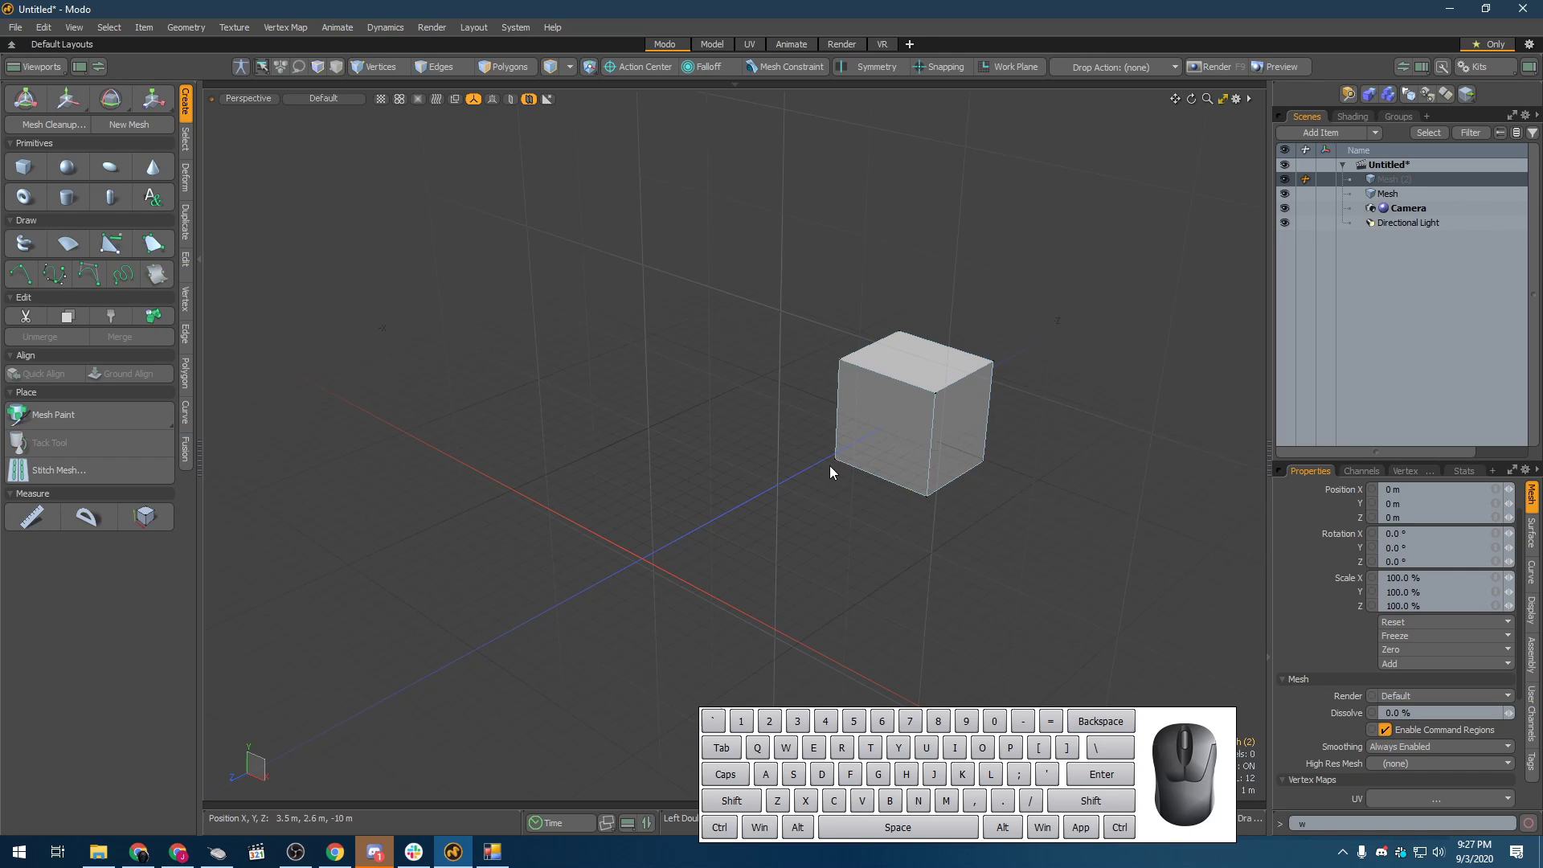
left_click(1409, 195)
left_click(1397, 179)
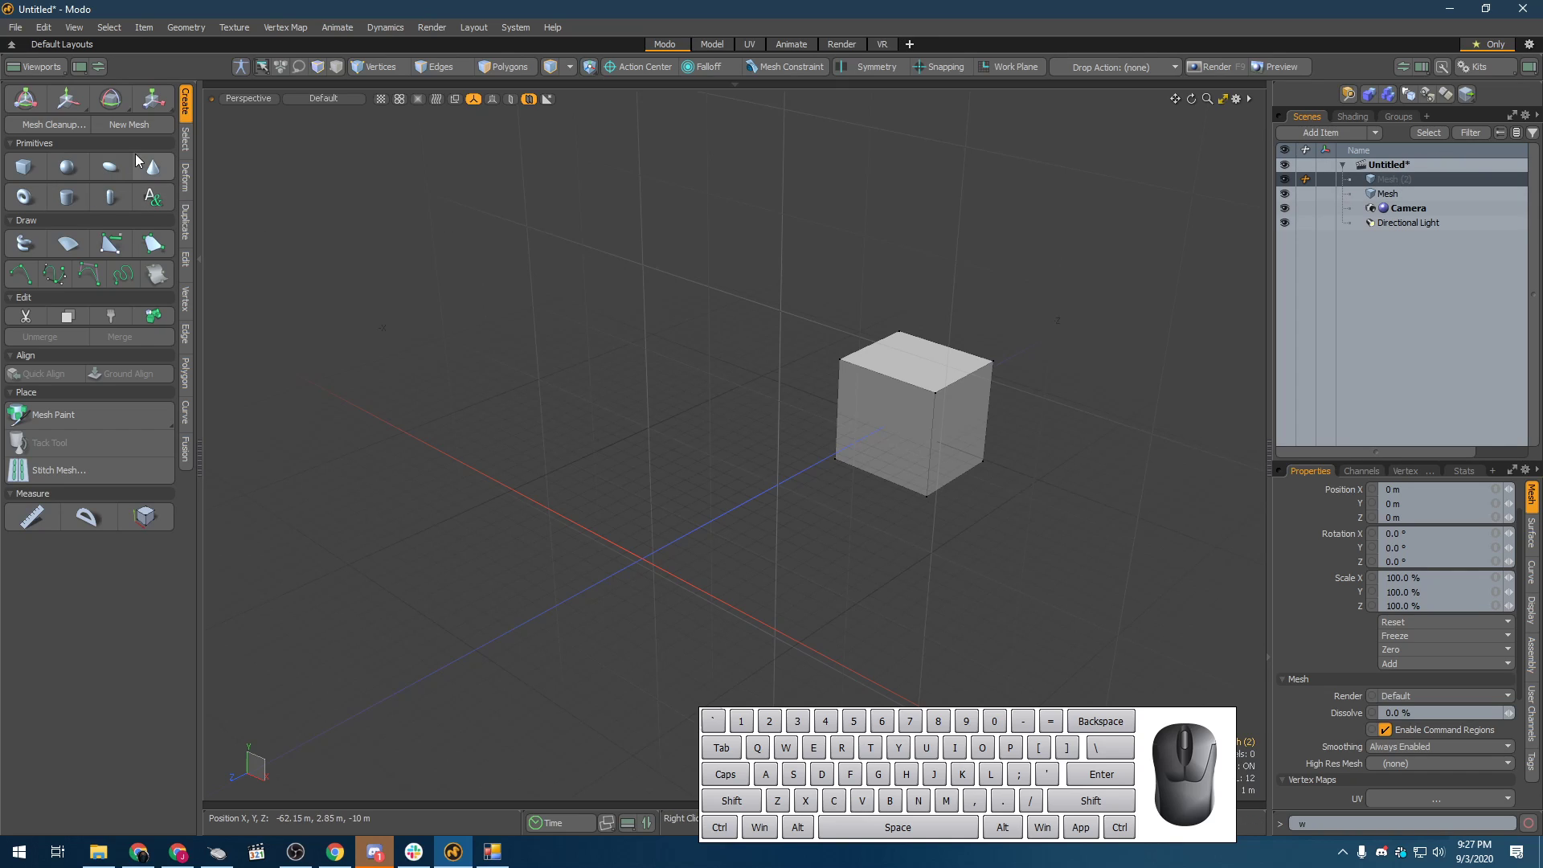
left_click(161, 167)
left_click_drag(599, 526, 665, 670)
key("ctrl+z")
key("ctrl+z")
key("ctrl+z")
key("ctrl+z")
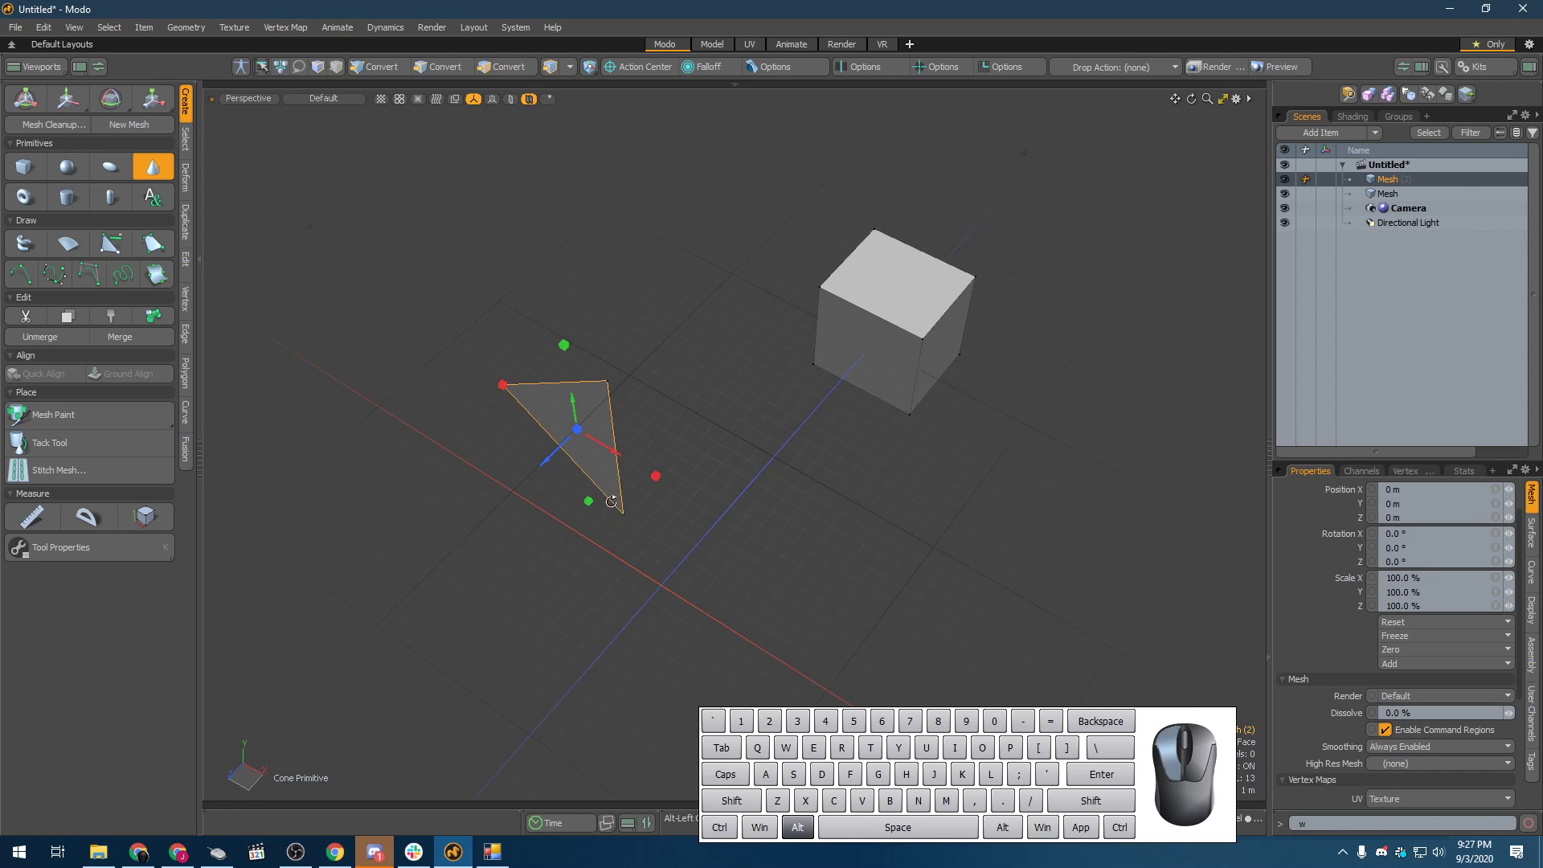
left_click_drag(651, 483, 679, 504, "alt")
- Draw a three-sided pyramid near the origin in the new mesh item with the Cone tool, sized about 5 × 4.5 × 4.6 m
left_click(150, 174)
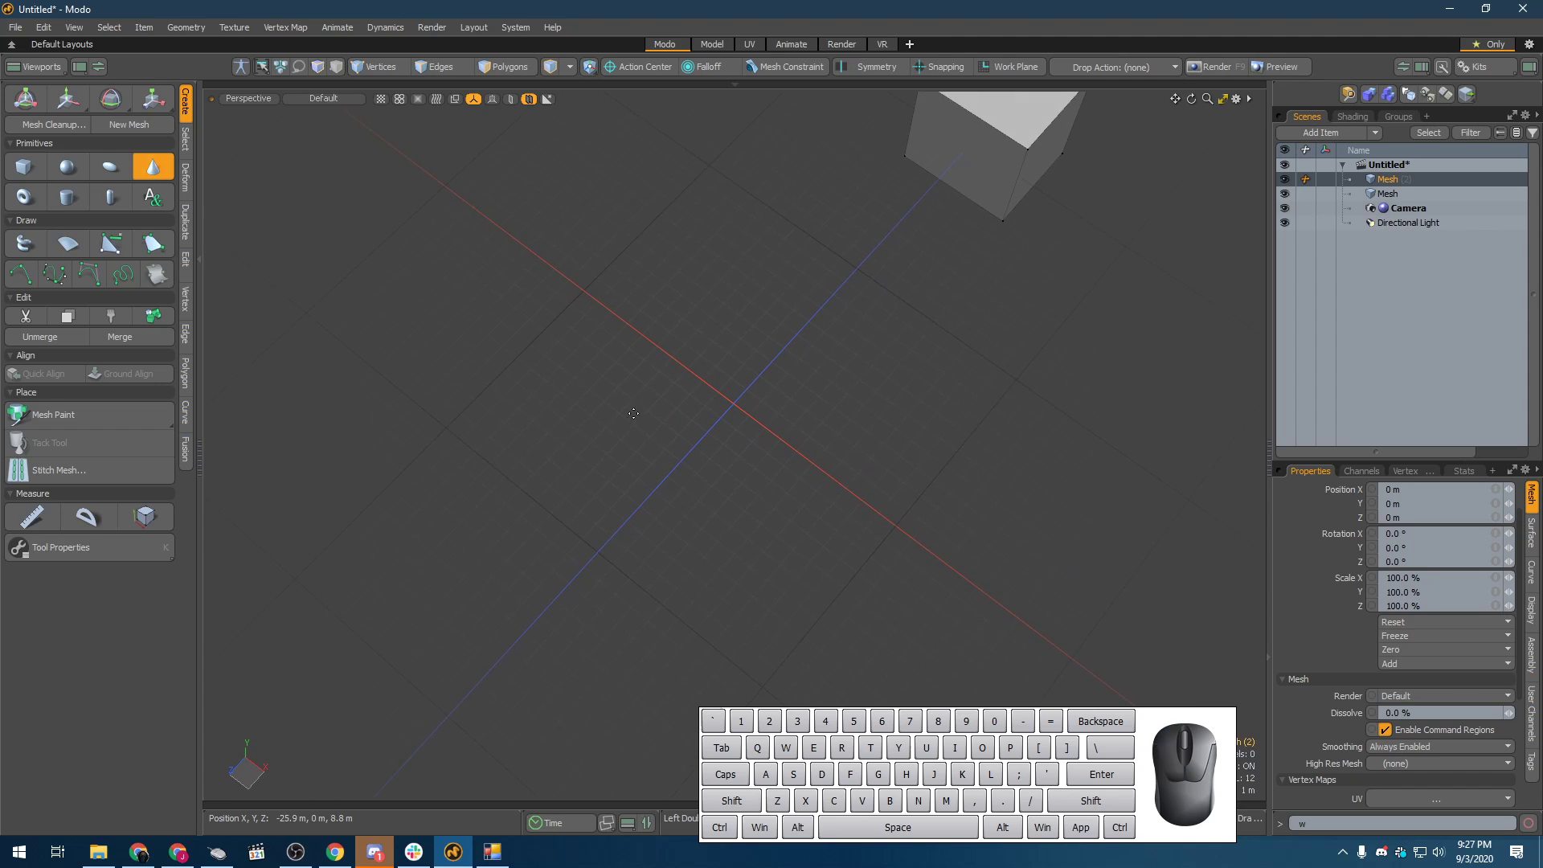
left_click_drag(722, 380, 733, 506)
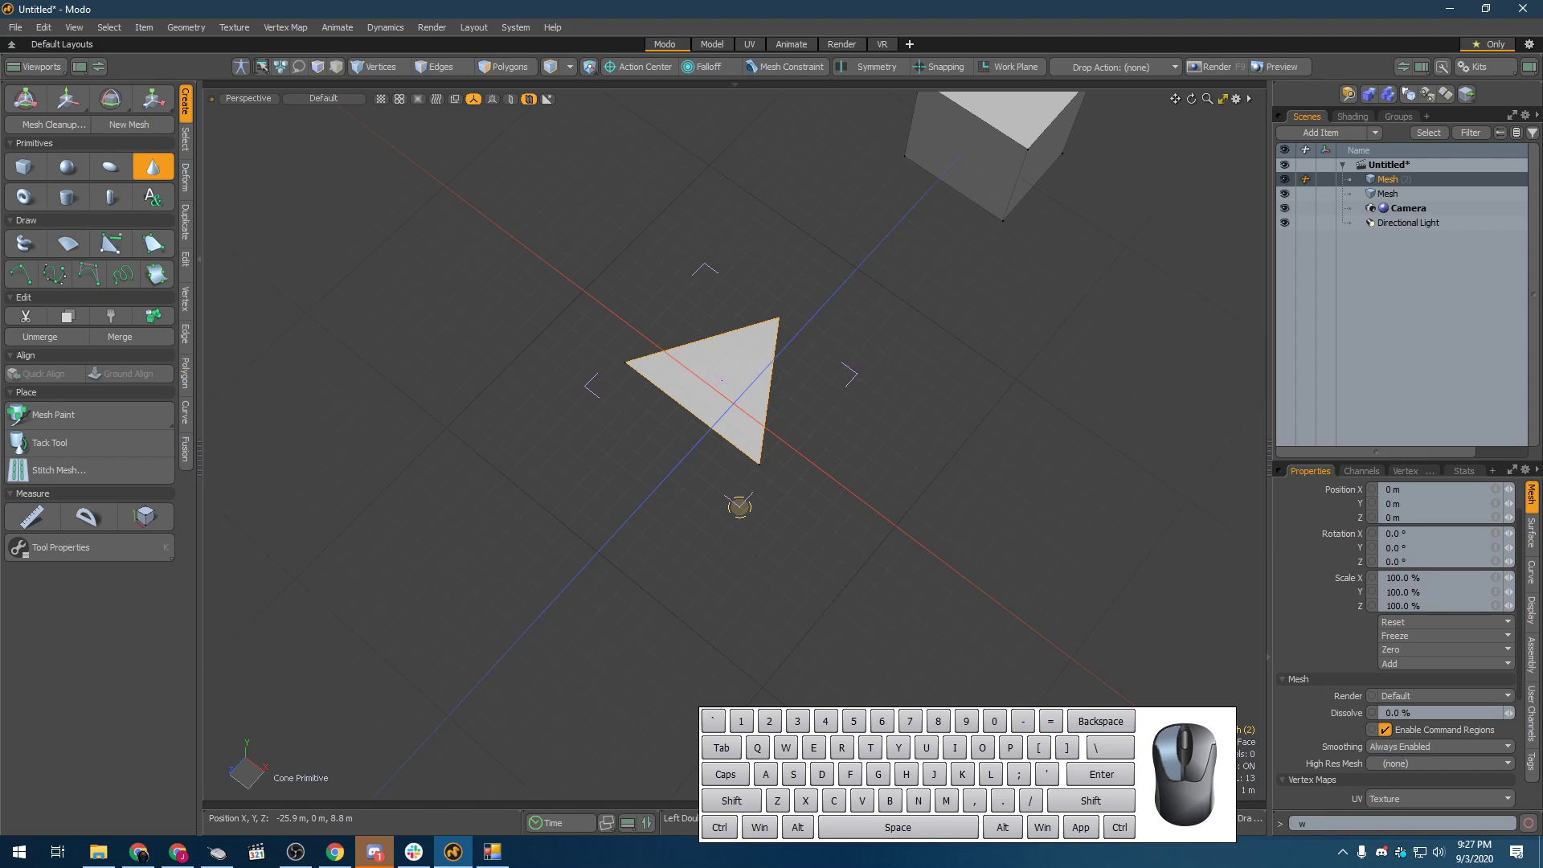
left_click_drag(724, 393, 720, 281)
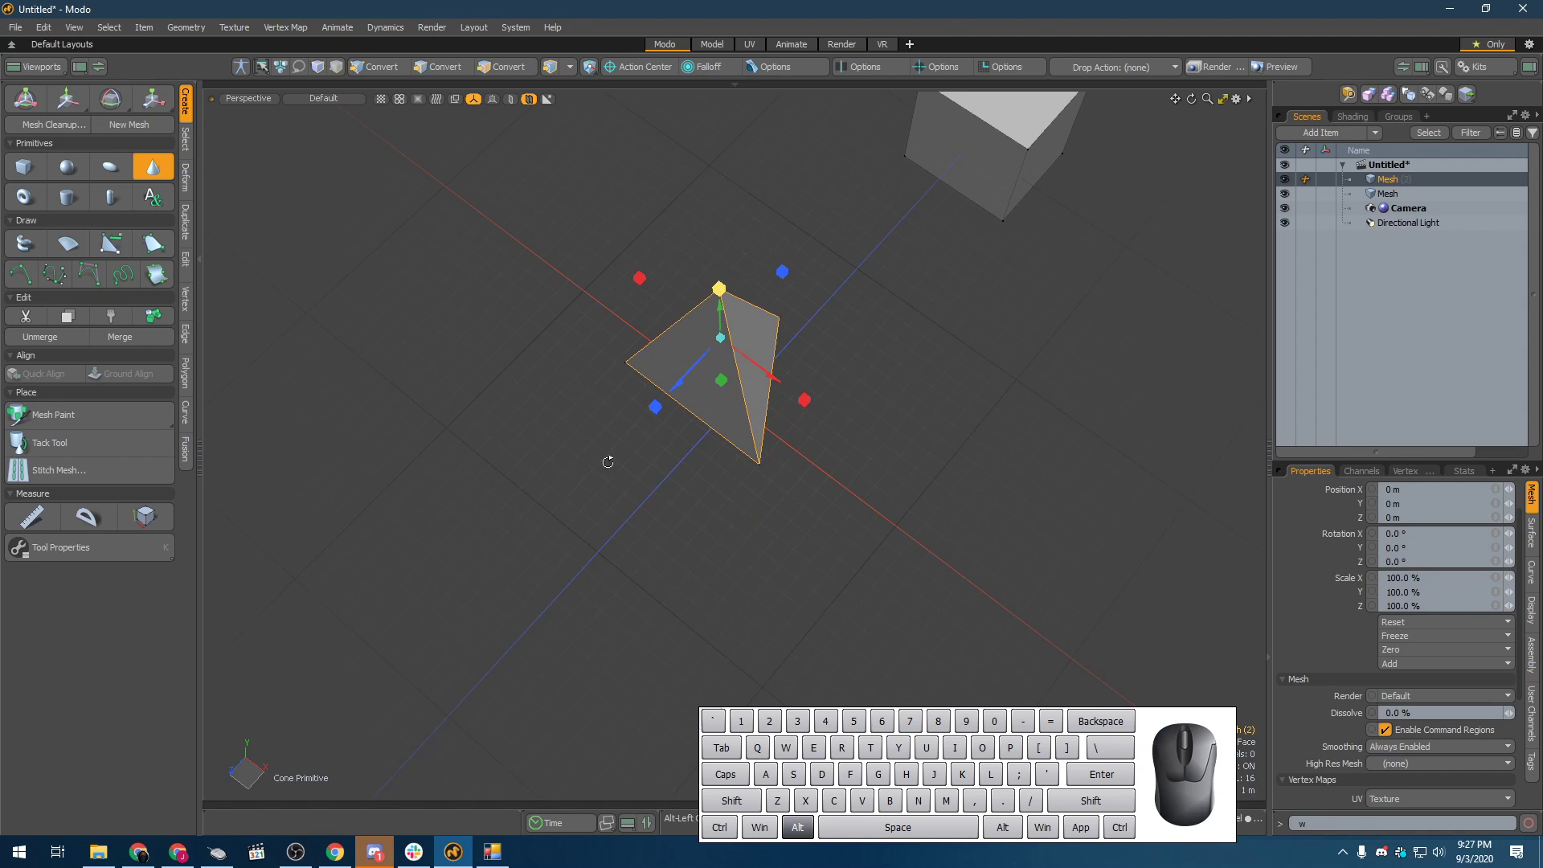
left_click_drag(606, 458, 635, 379, "alt")
- Set the pyramid's Size X to 5 m in the Cone tool properties
key("k")
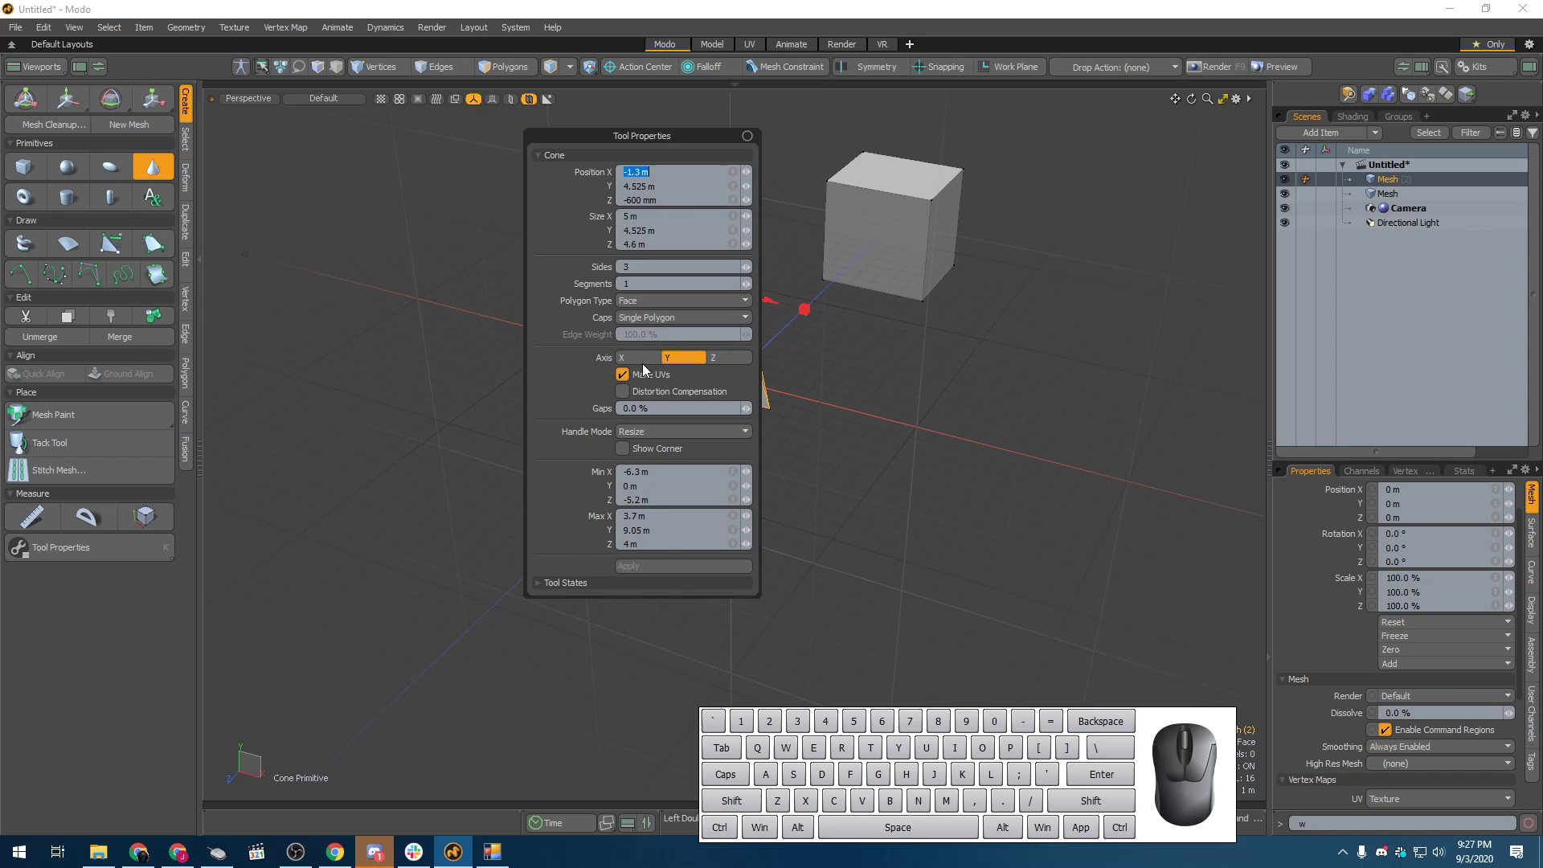
left_click_drag(601, 135, 312, 134)
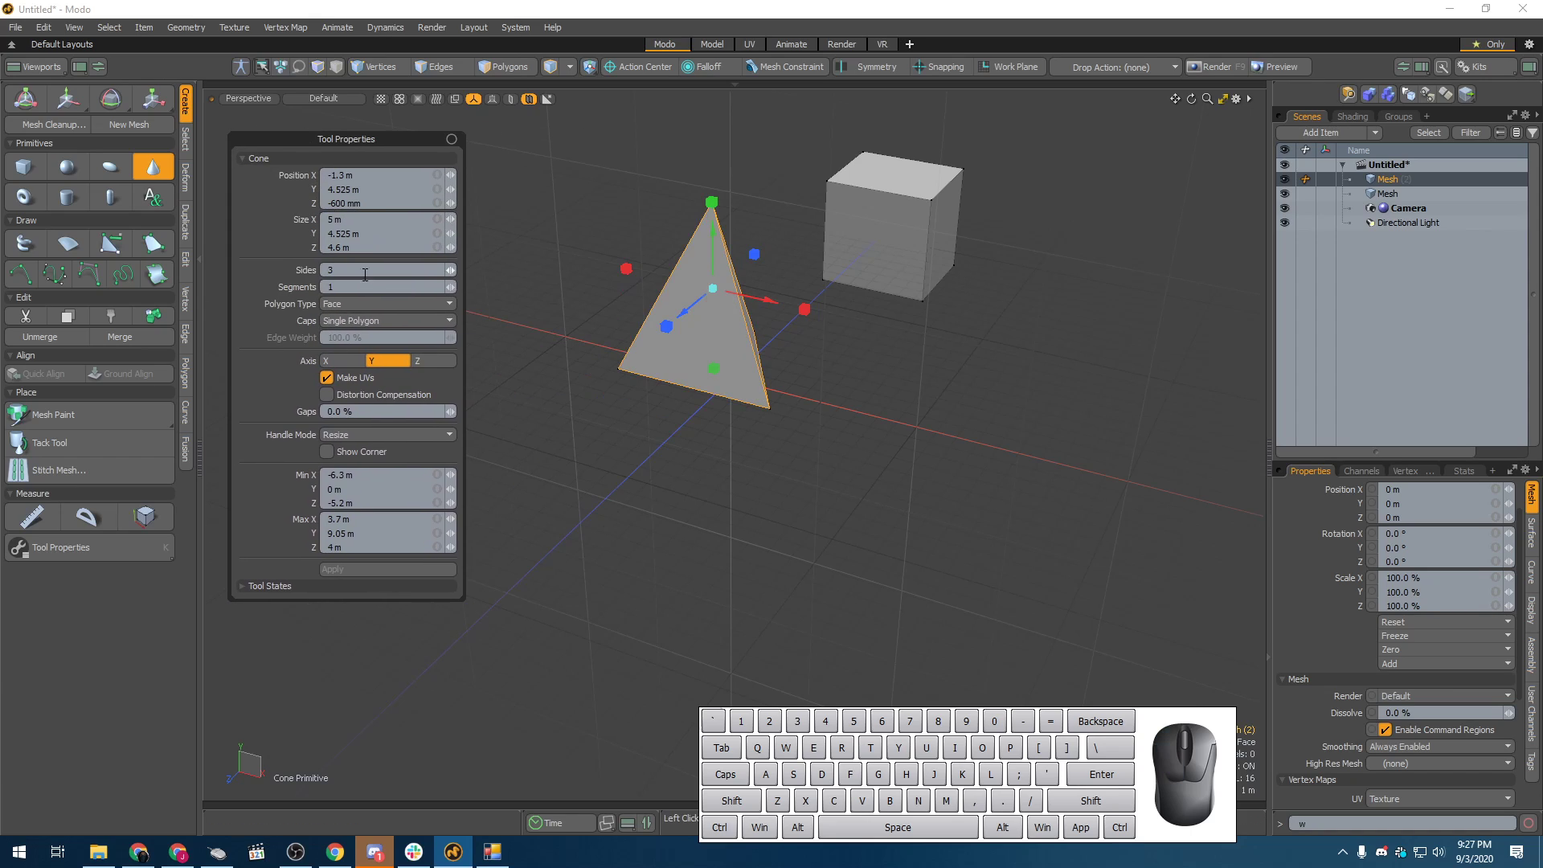
left_click(363, 219)
type("5")
key("Tab")
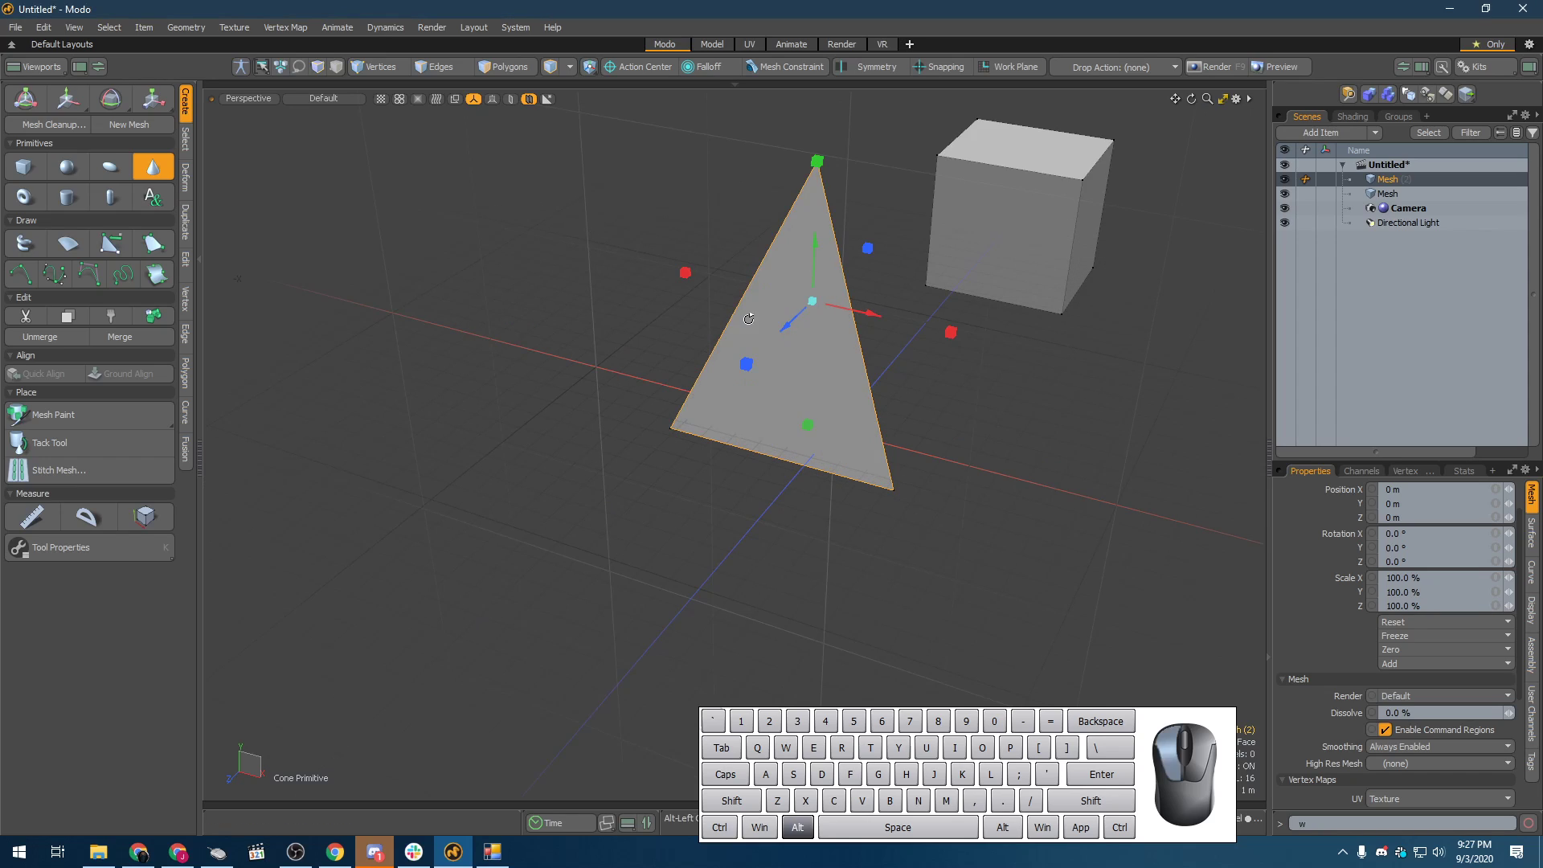
- Drop the Cone tool and try the Move, Rotate and Transform tools on the pyramid to compare their handles
left_click_drag(747, 317, 725, 351, "alt")
key("q")
key("w")
key("e")
key("y")
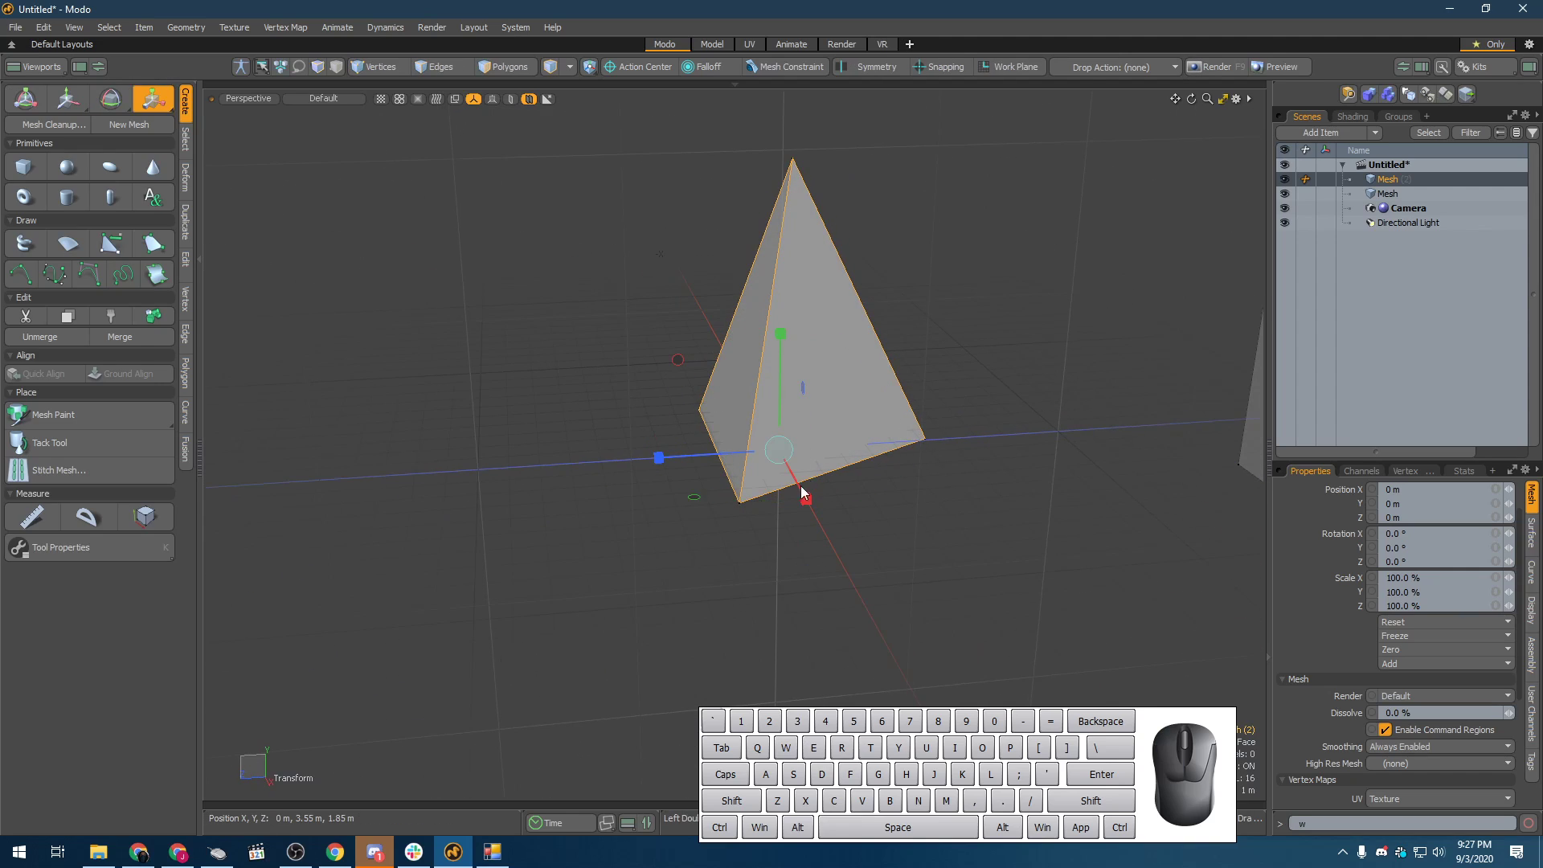
mouse_move(805, 491)
left_mouse_down("alt")
mouse_move(742, 439)
mouse_move(723, 451)
mouse_move(792, 474)
left_mouse_up("alt")
- Undo the tool changes and the pyramid's creation until the new mesh item is empty
key("ctrl+z")
key("ctrl+z")
key("ctrl+z")
key("ctrl+z")
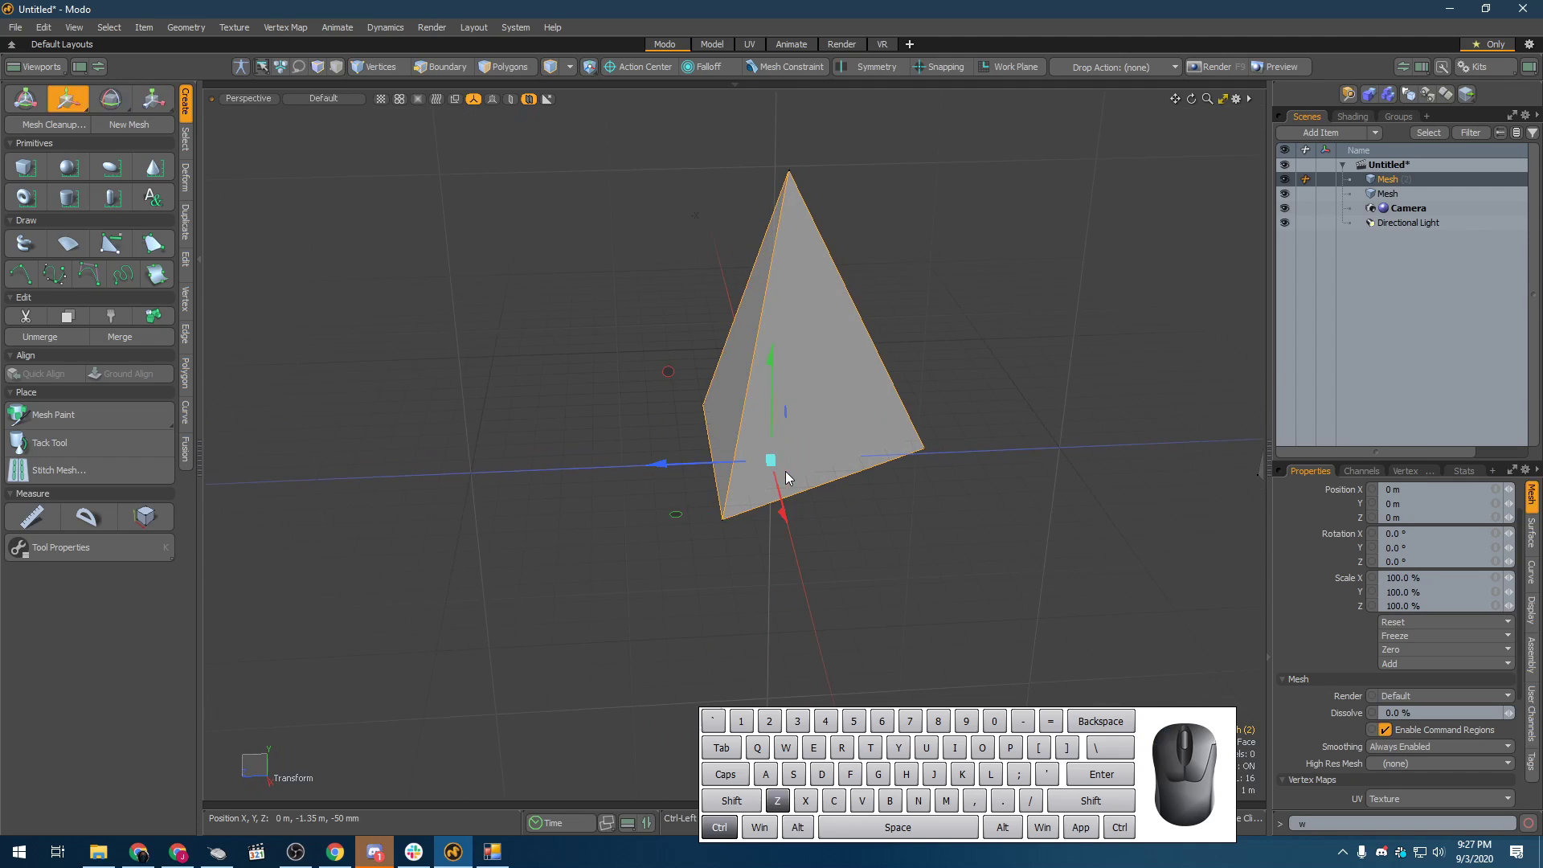
left_click_drag(655, 413, 727, 440, "alt")
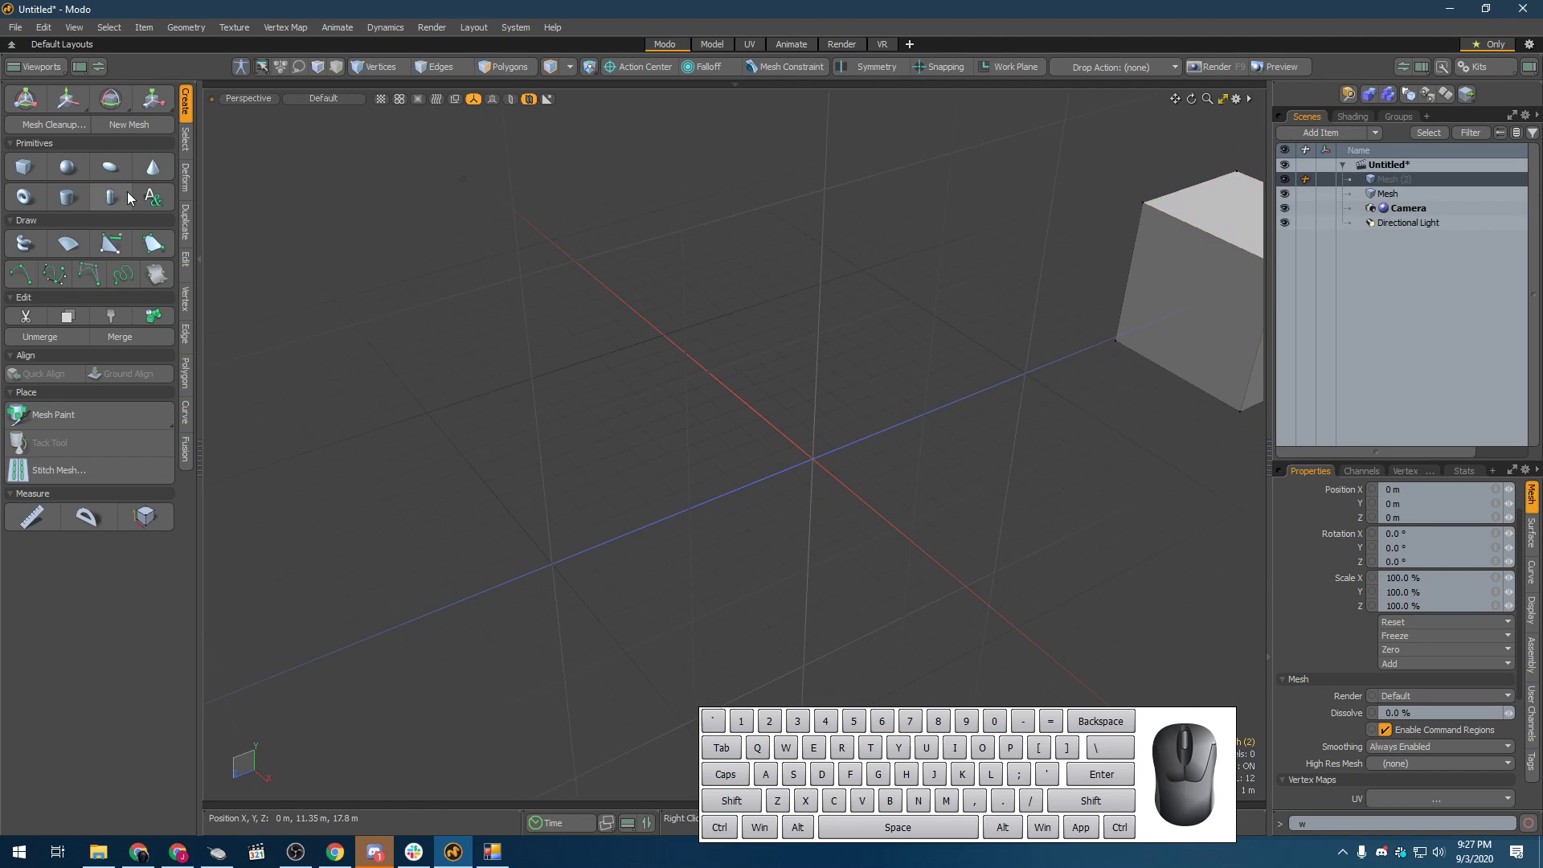
left_click(153, 166)
left_click_drag(665, 444, 761, 523)
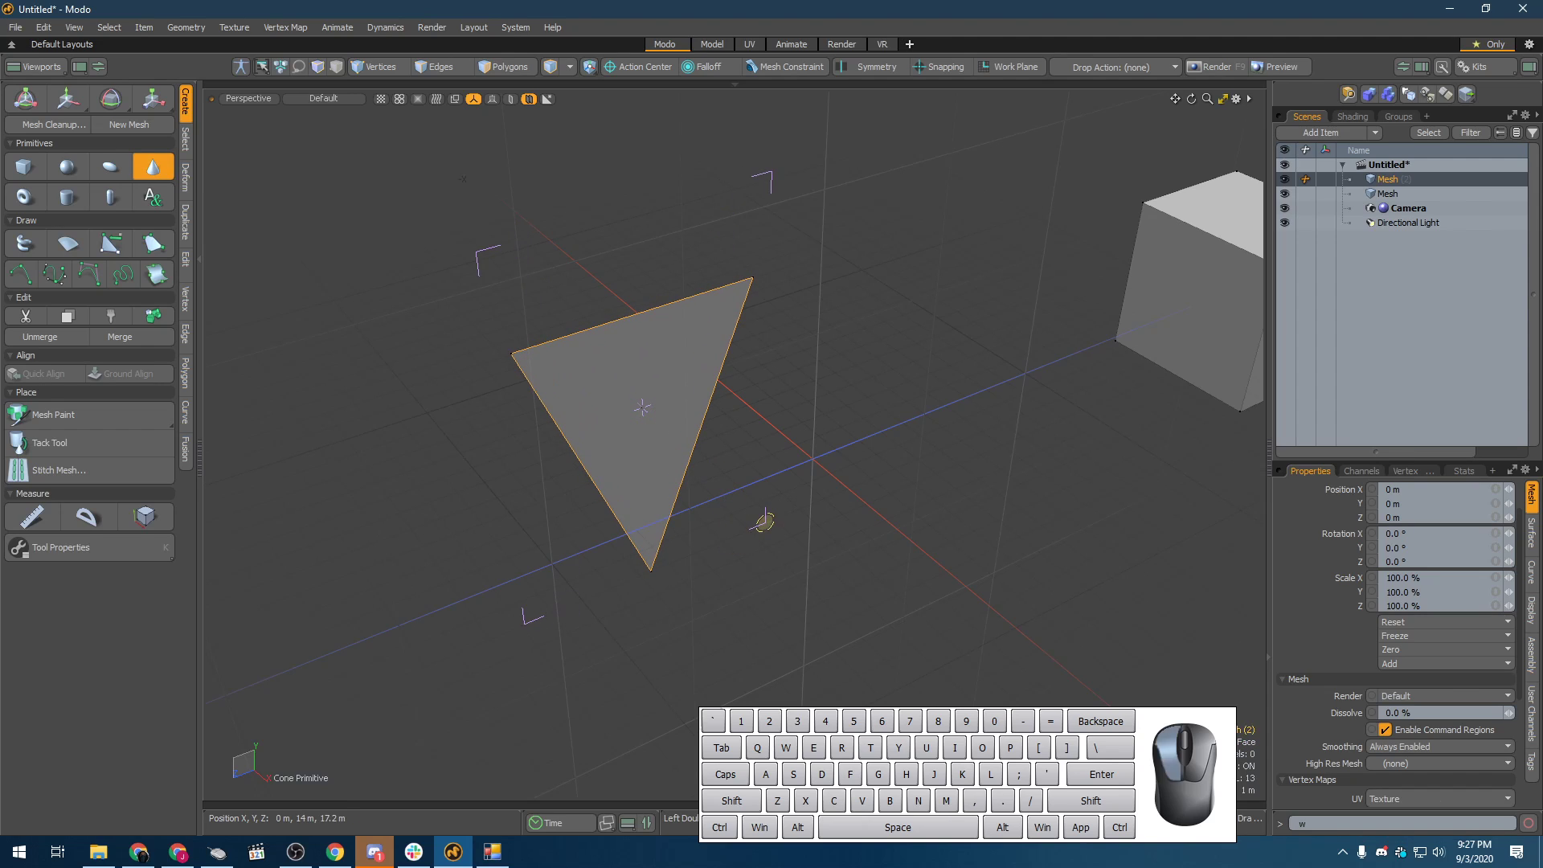
key("ctrl+z")
left_click_drag(802, 465, 715, 450, "alt")
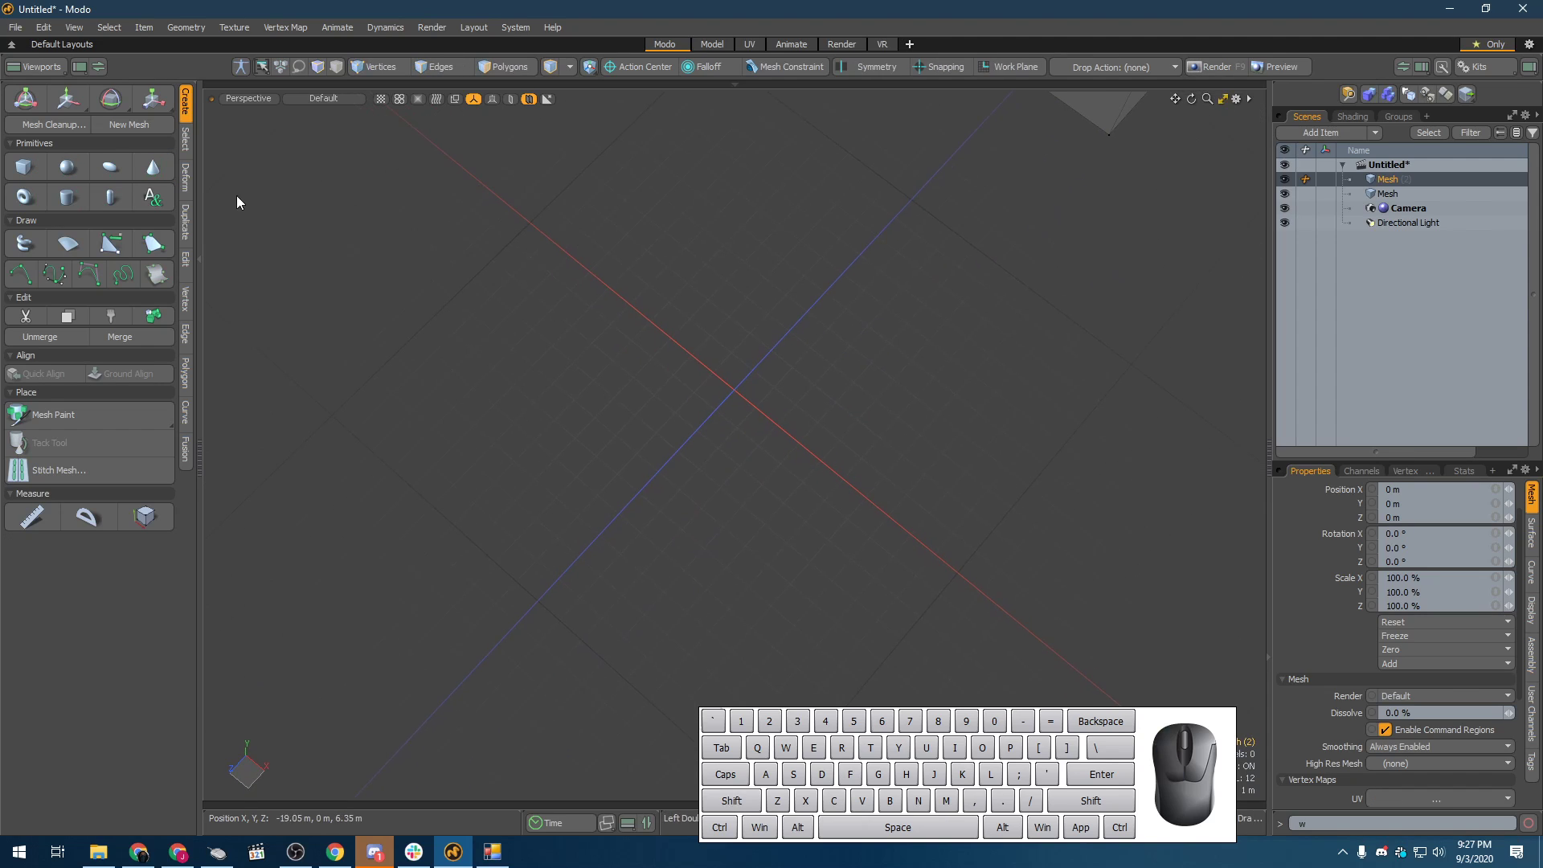
- Draw a three-sided pyramid on the ground plane near the origin with the Cone tool, sized about 2.9 × 3.2 × 3.8 m
left_click(153, 166)
left_click_drag(656, 367, 646, 492)
left_click_drag(656, 374, 623, 294)
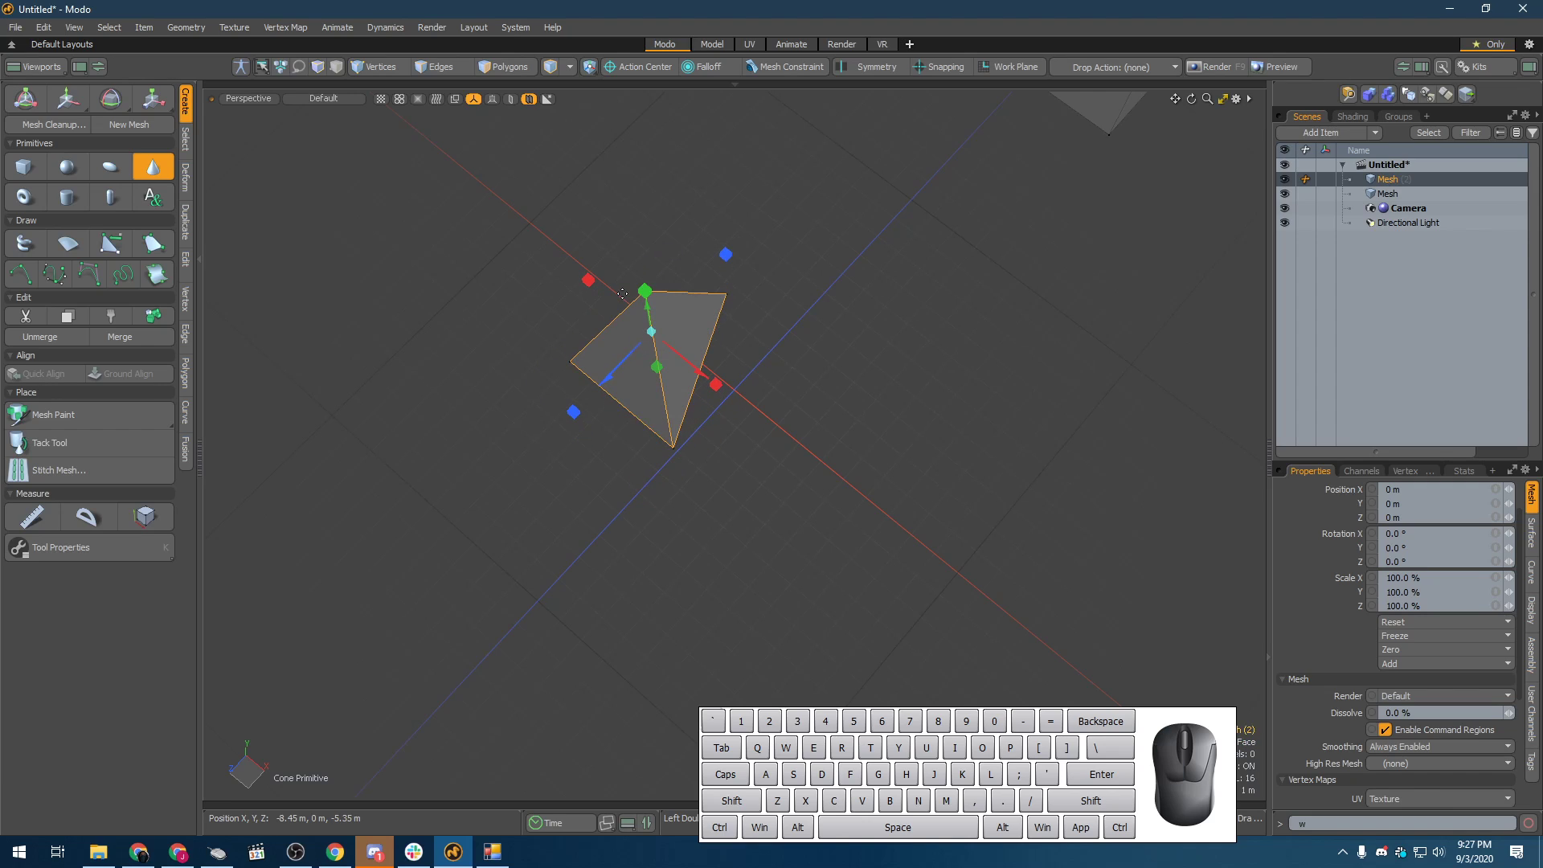
- Set the pyramid's X, Y and Z position to 0 m in the Cone tool properties
key("k")
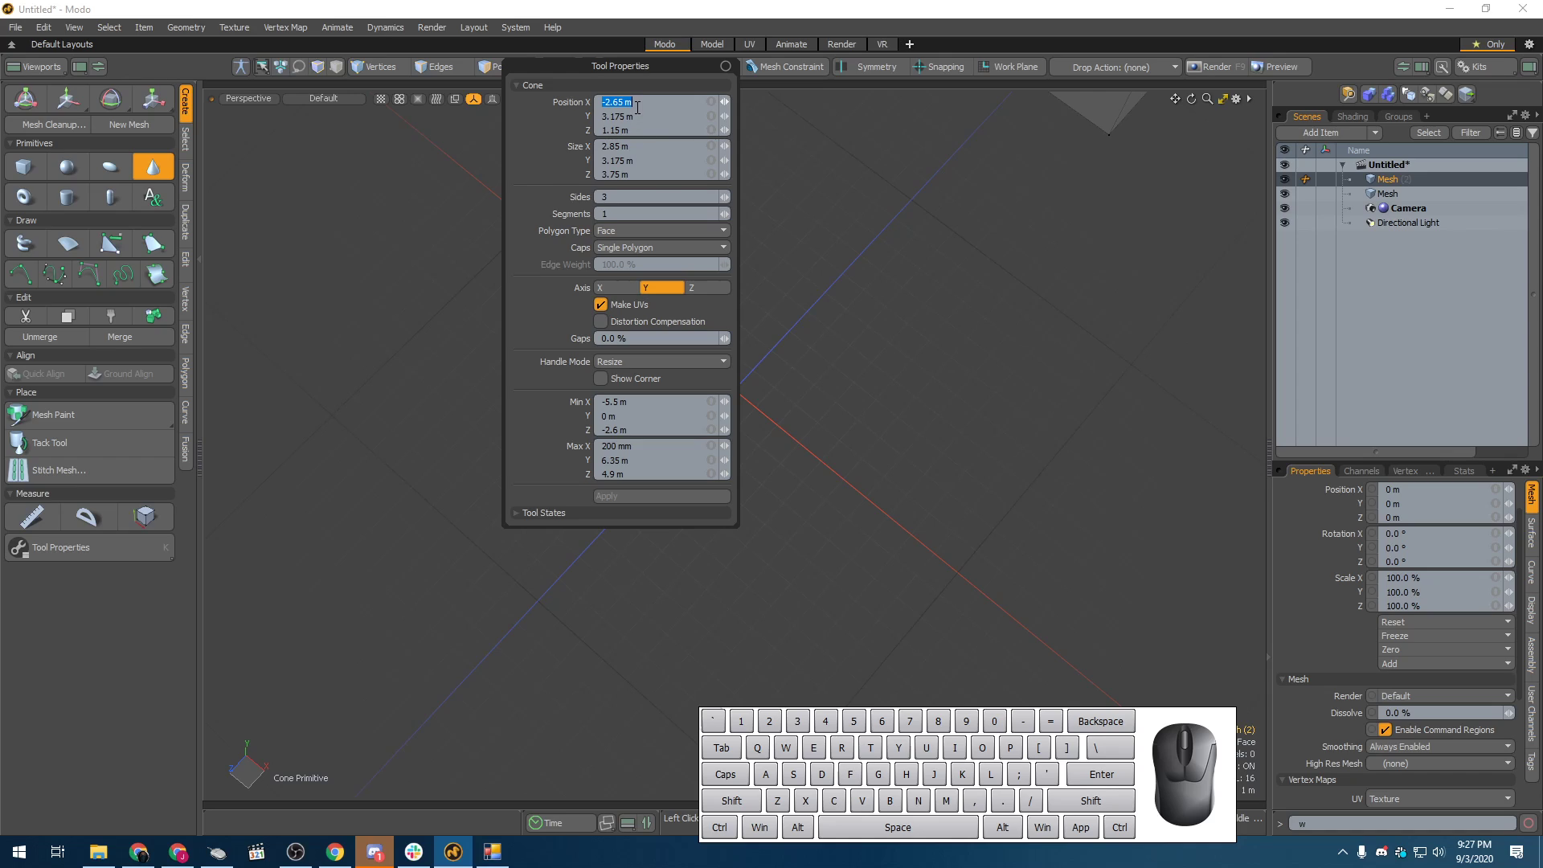
type("0")
key("Tab")
type("0")
key("Tab")
type("0")
key("Tab")
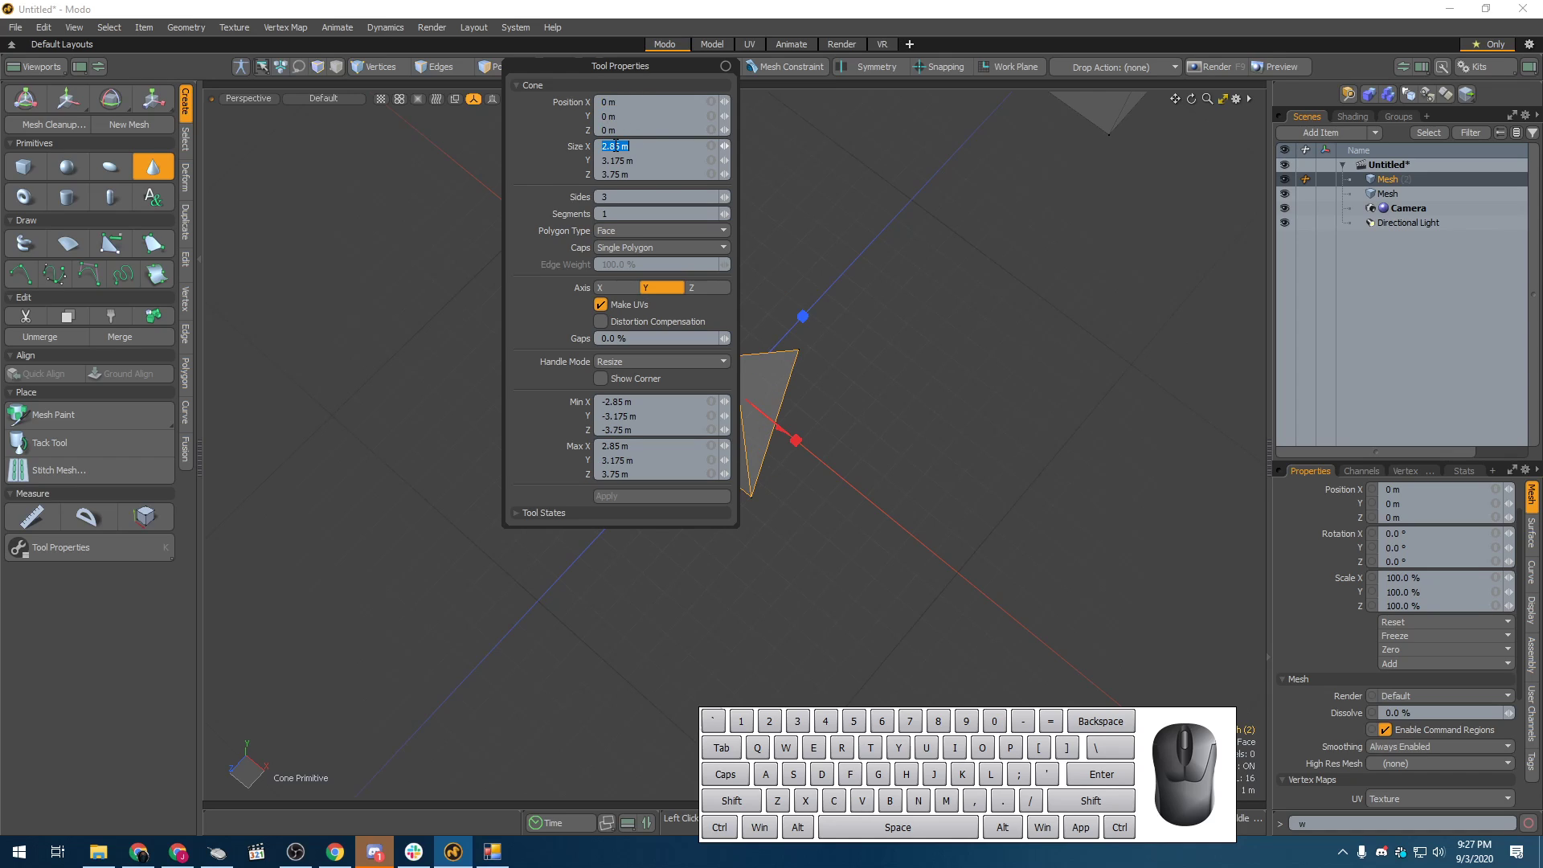
- Set the pyramid's size to 3 m in X, 2 m in Y and 2 m in Z, and finish the Cone tool
type("2")
key("Tab")
key("shift+Tab")
type("3")
key("Tab")
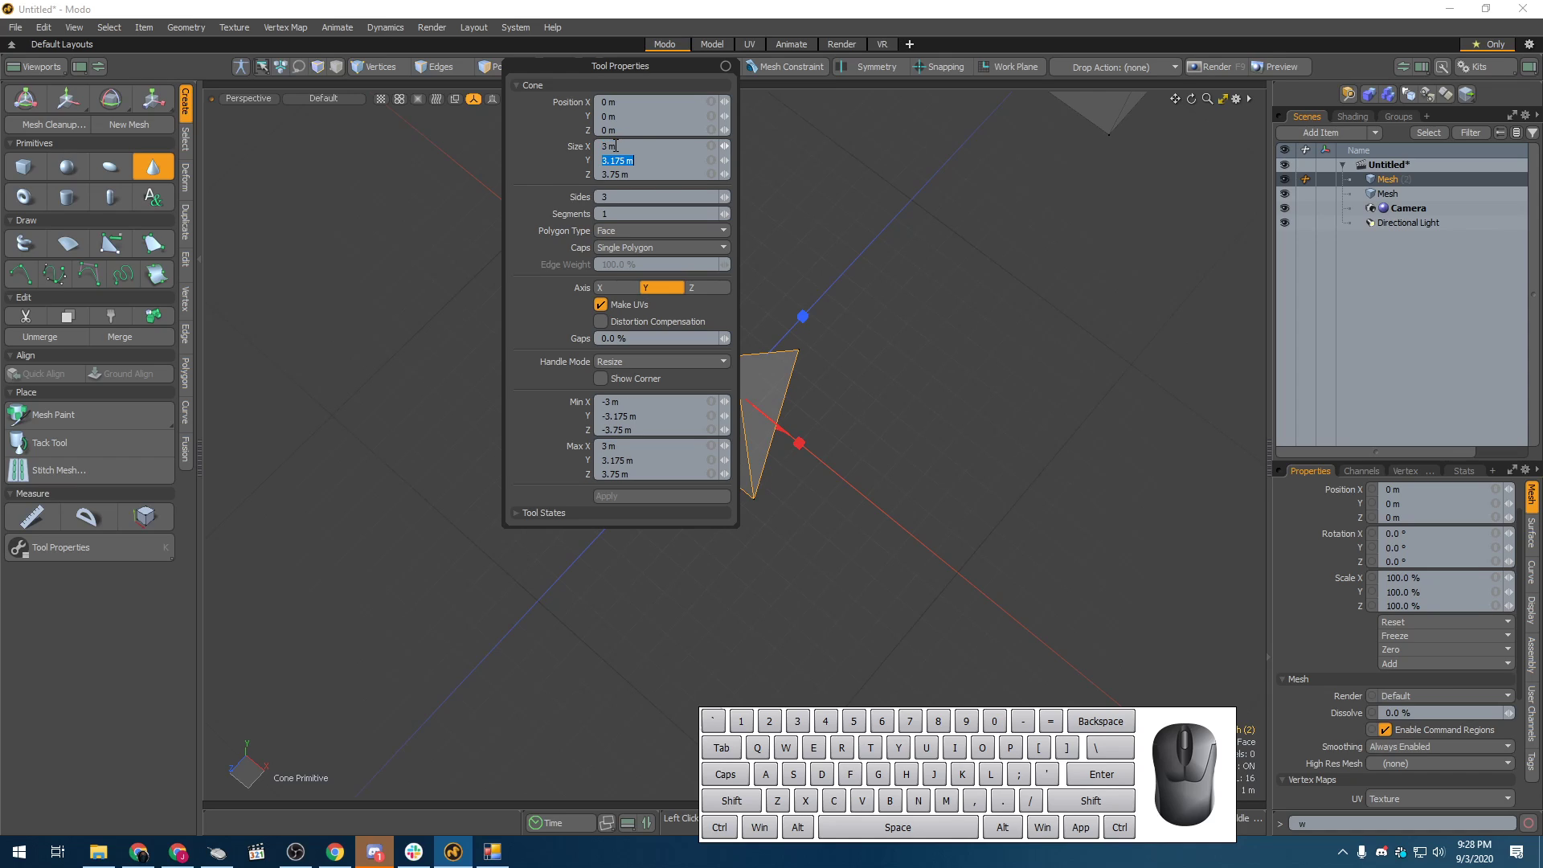
type("2")
key("Tab")
type("2")
key("Tab")
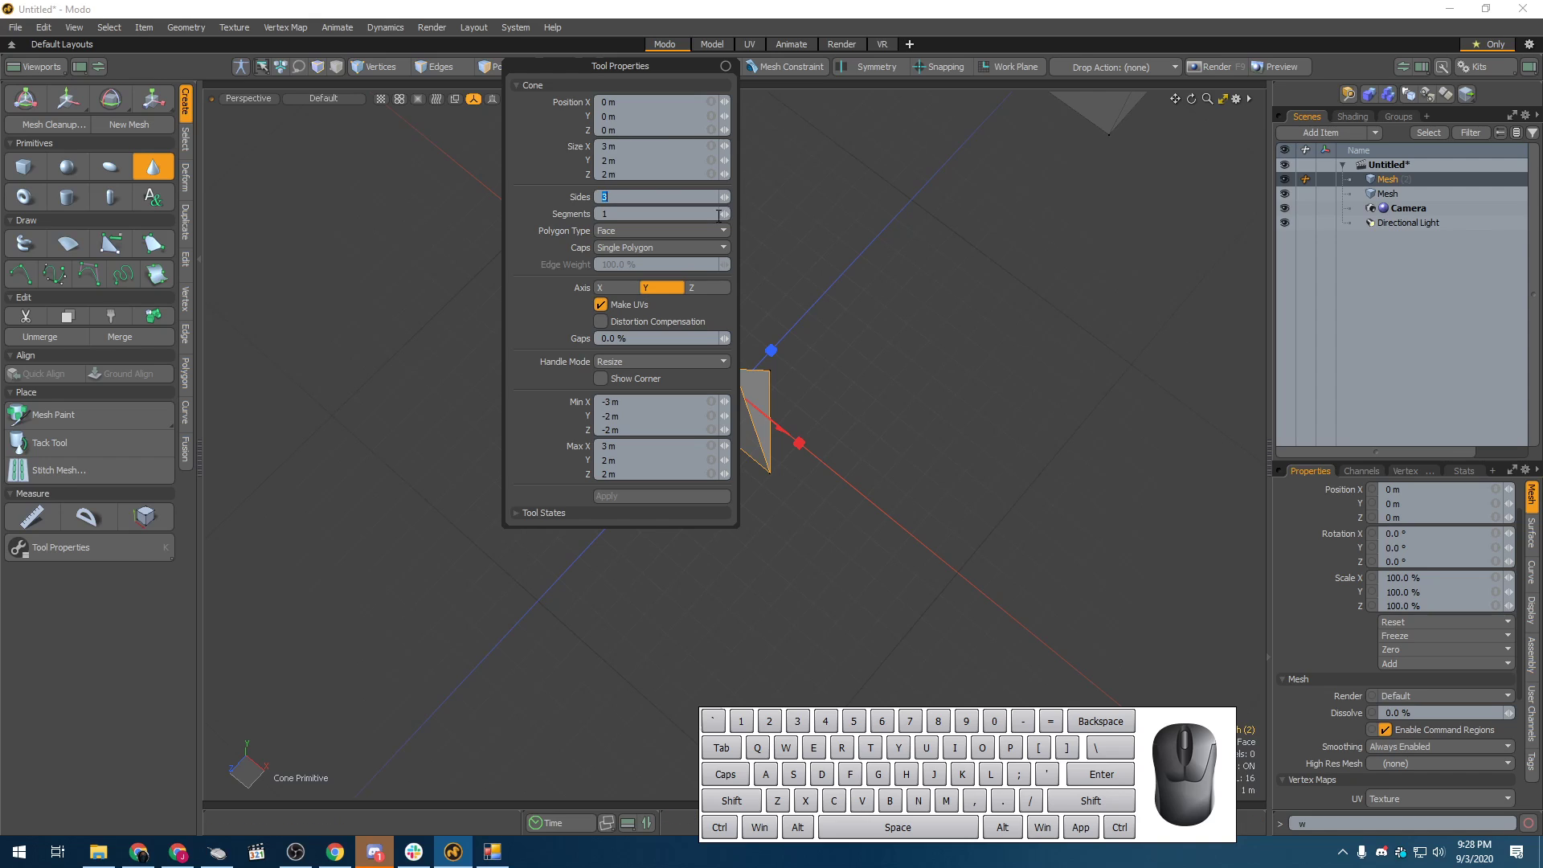
key("space")
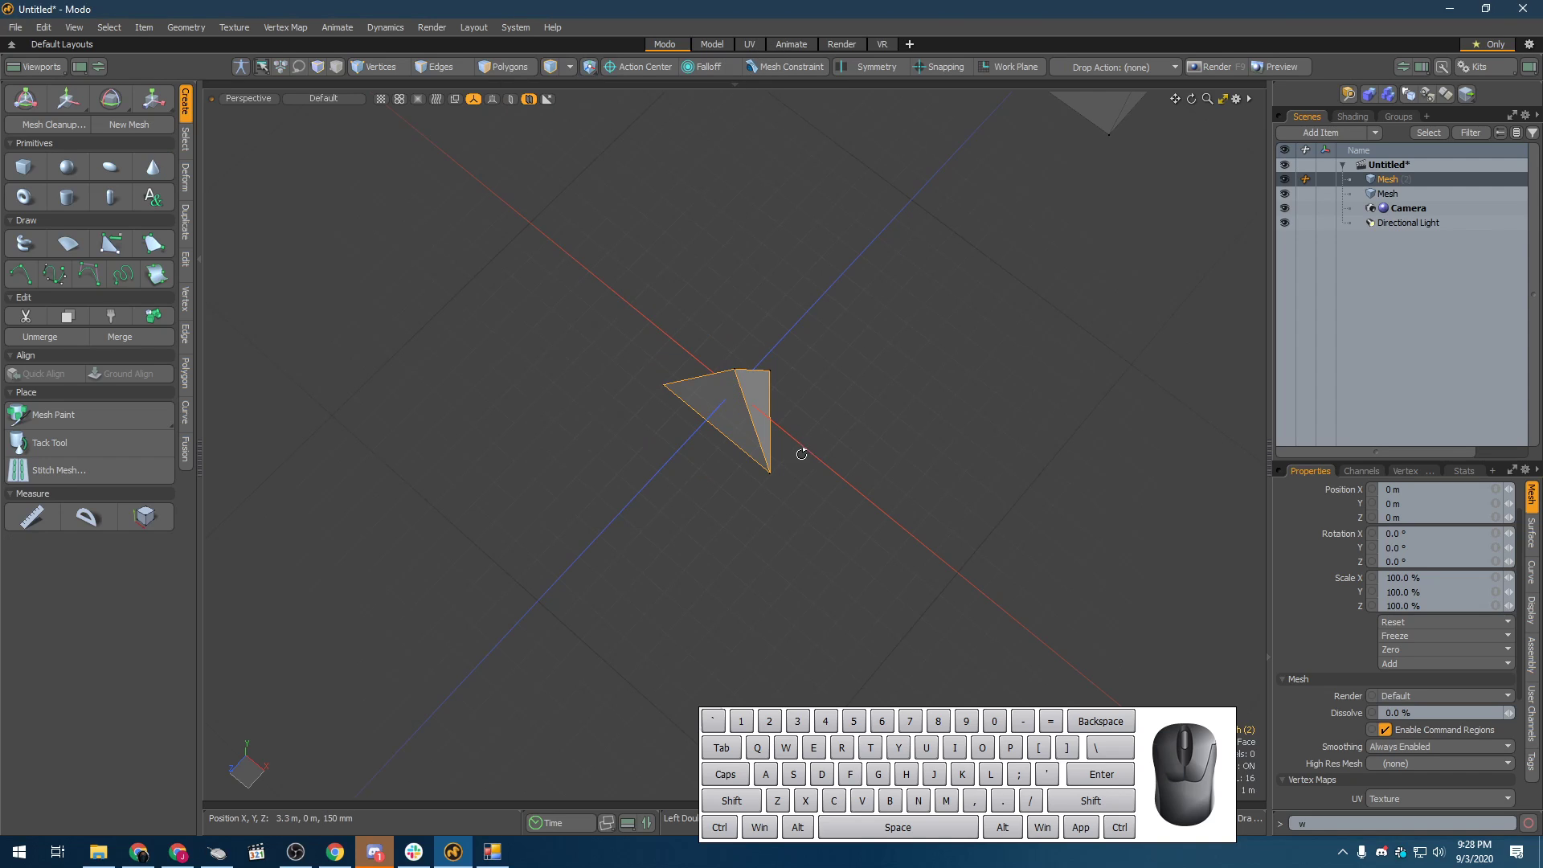
- Activate the Transform tool on the pyramid and set its mesh item's Z scale to 200%
left_click_drag(803, 448, 658, 378, "alt")
key("y")
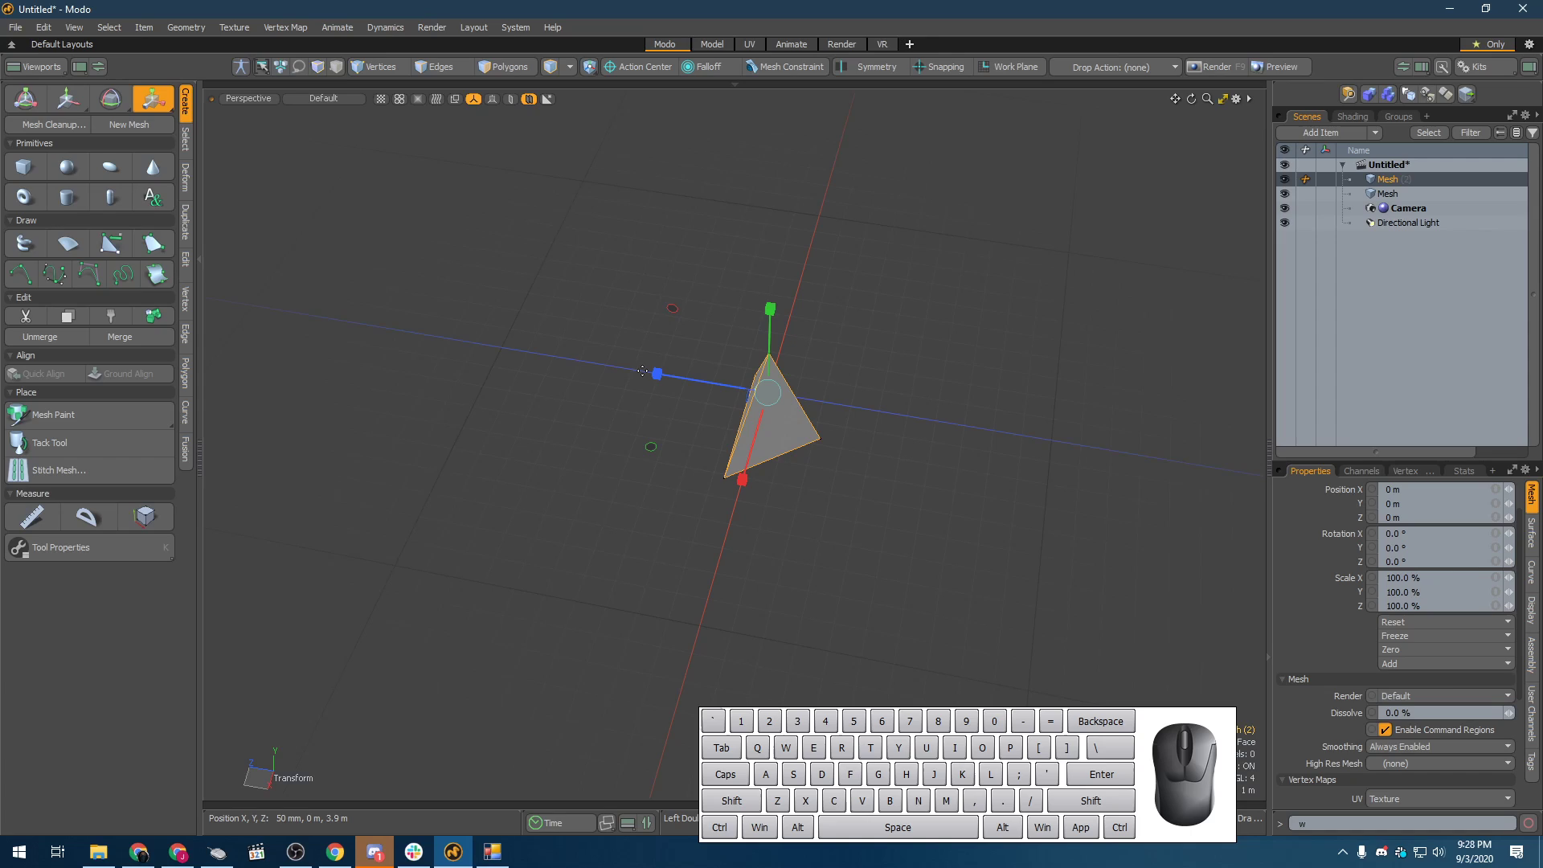
left_click(1433, 580)
left_click(1438, 592)
left_click(1420, 605)
type("200")
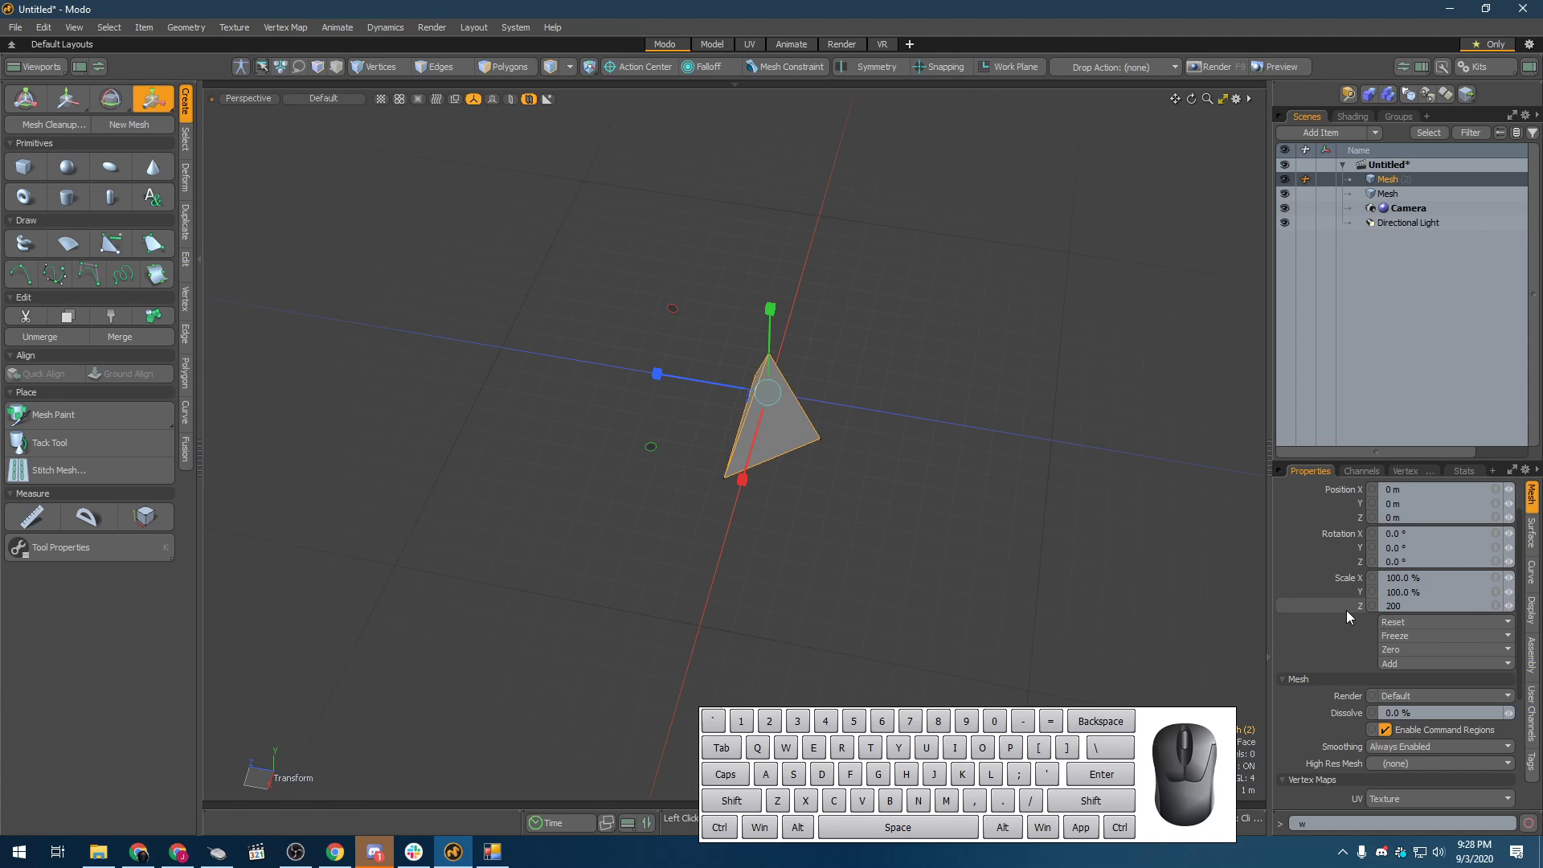
key("Return")
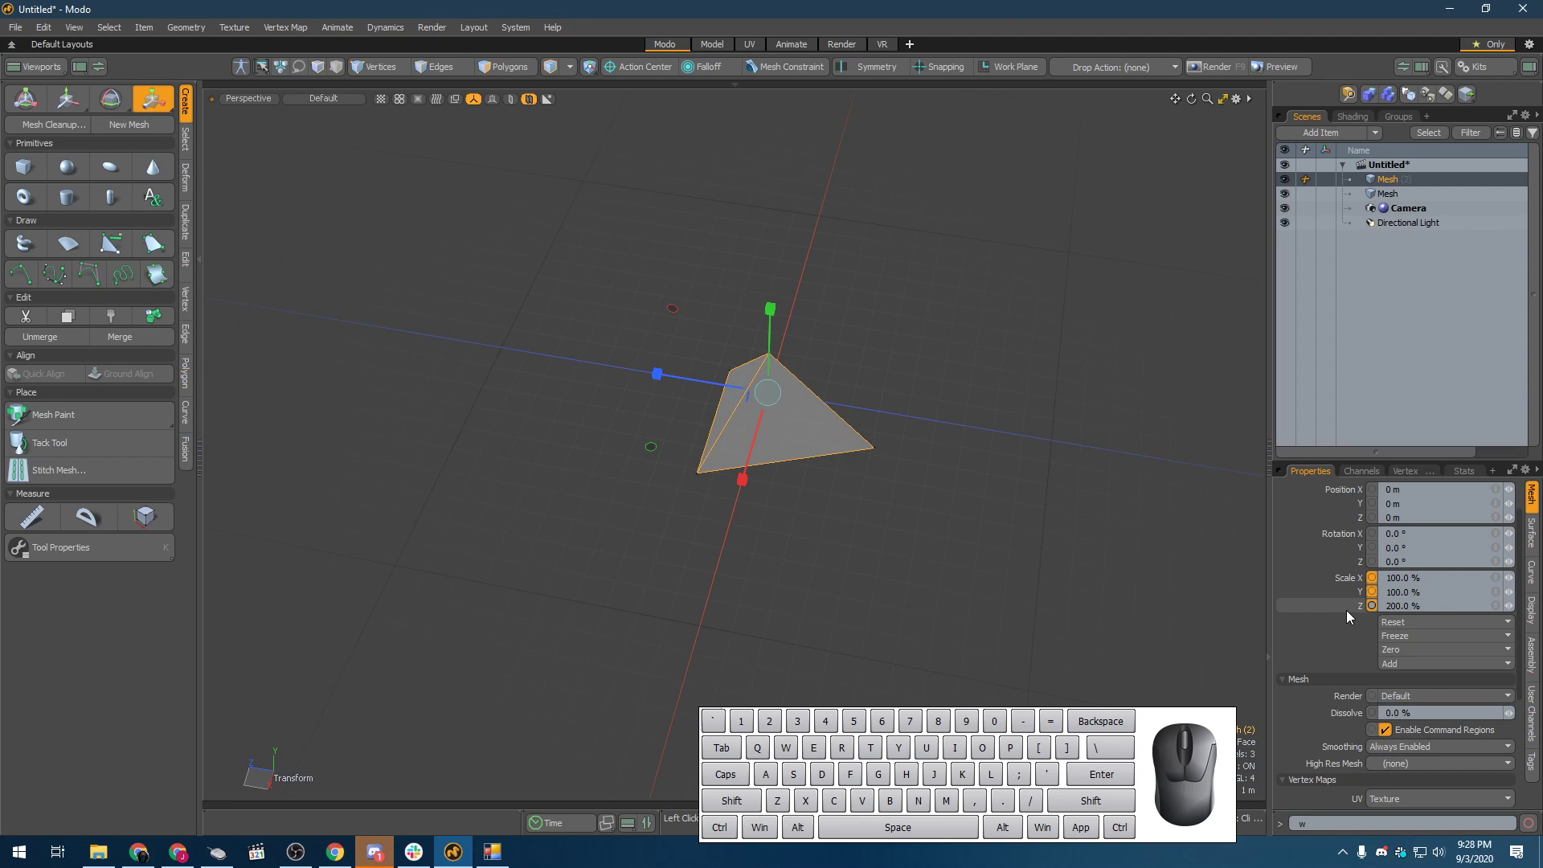
- Change the pyramid mesh item's Z scale to 88% and leave the Transform tool
left_click_drag(791, 474, 712, 395, "alt")
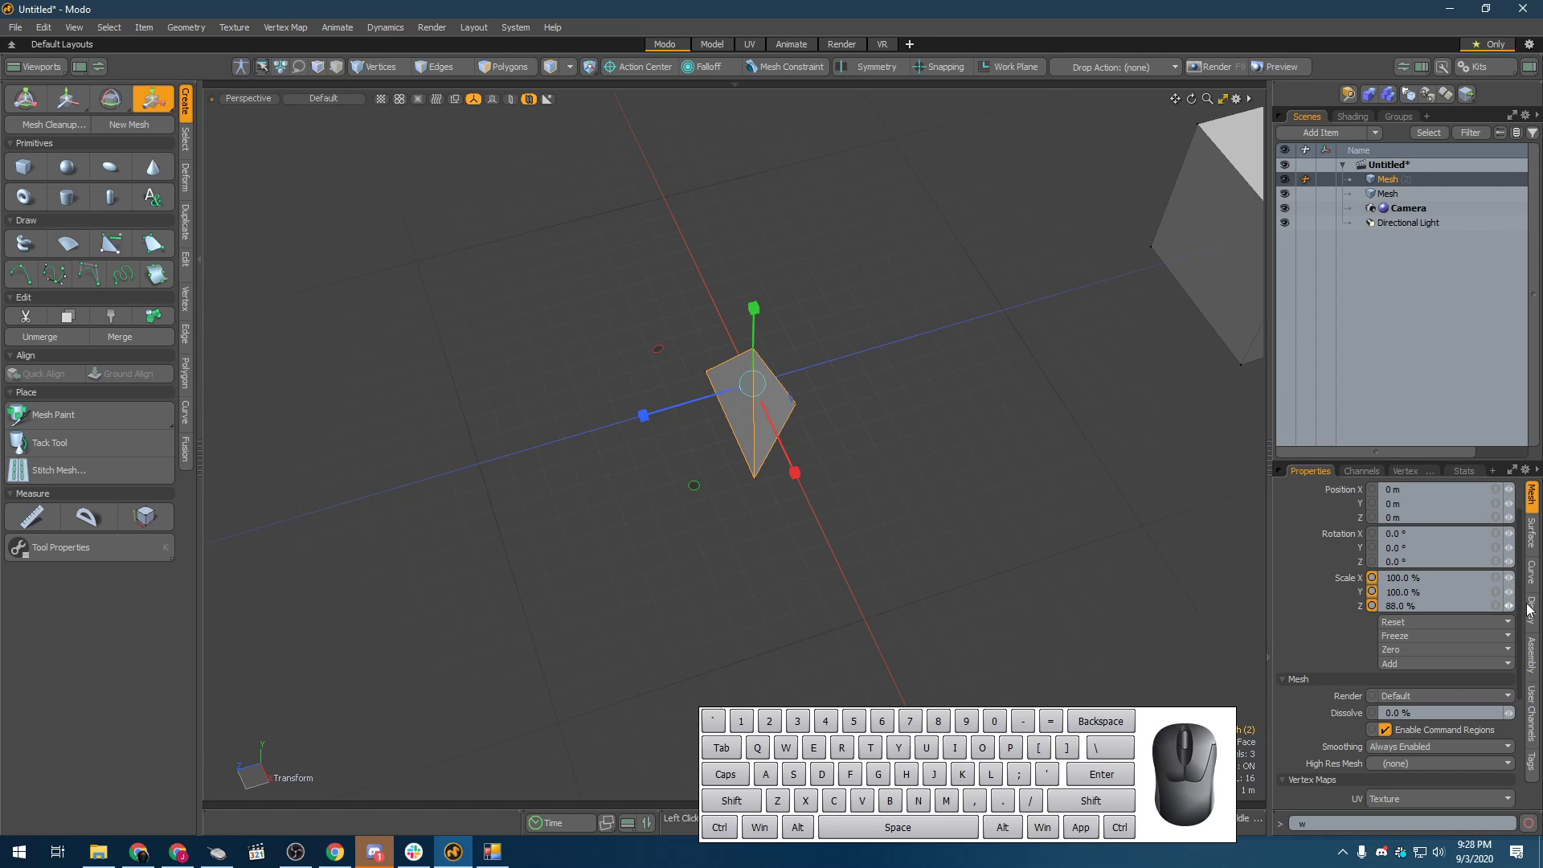
left_click(1424, 609)
left_click(688, 429)
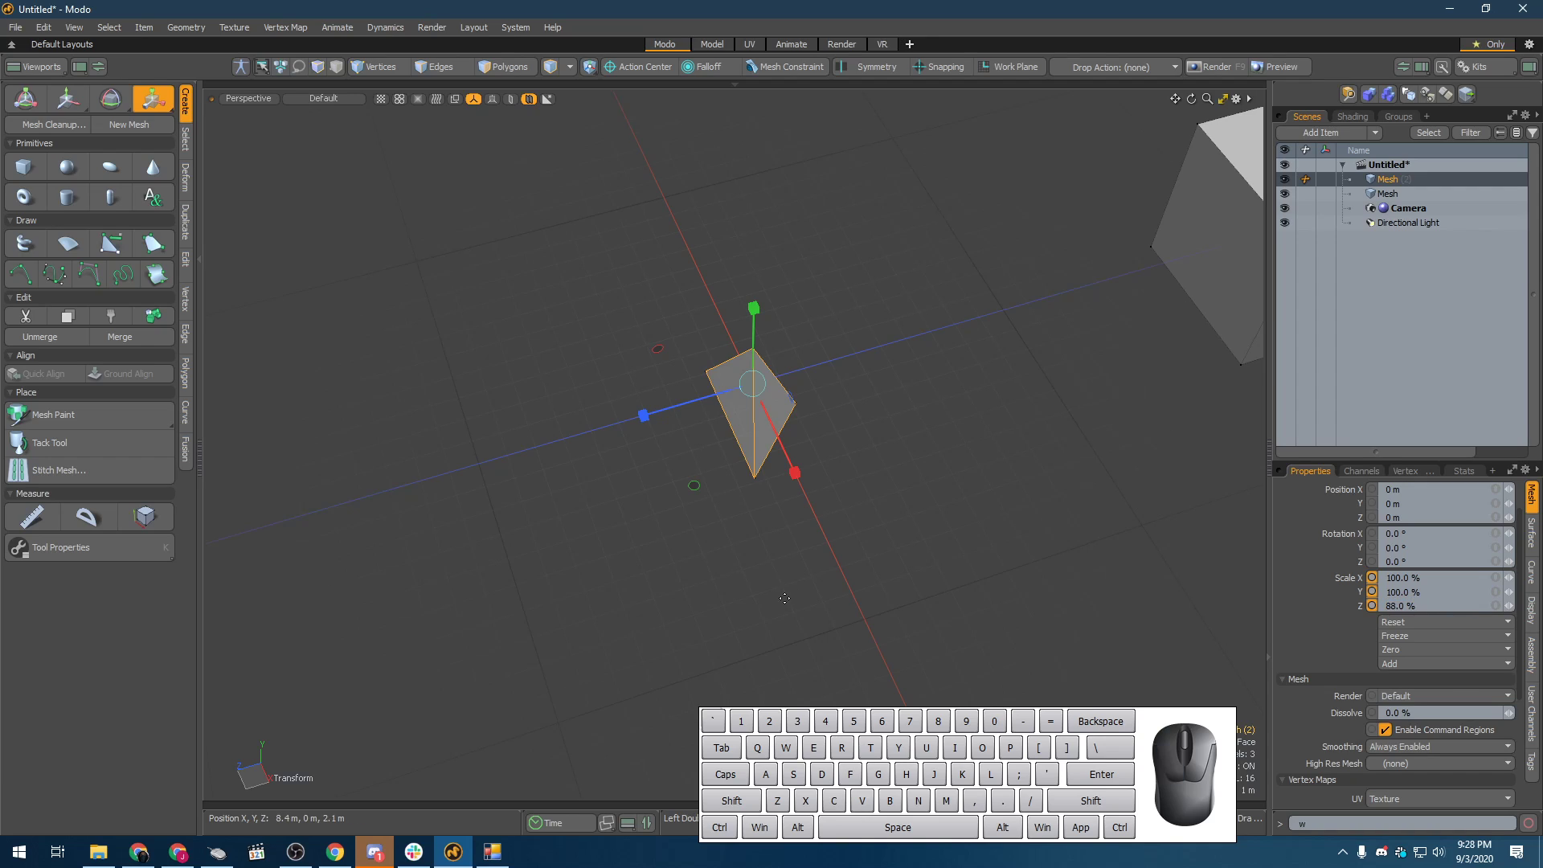
left_click(688, 429)
left_click(722, 411)
- Try the Move and Scale tools on the pyramid and leave them again
left_click_drag(725, 407, 773, 376, "alt")
key("w")
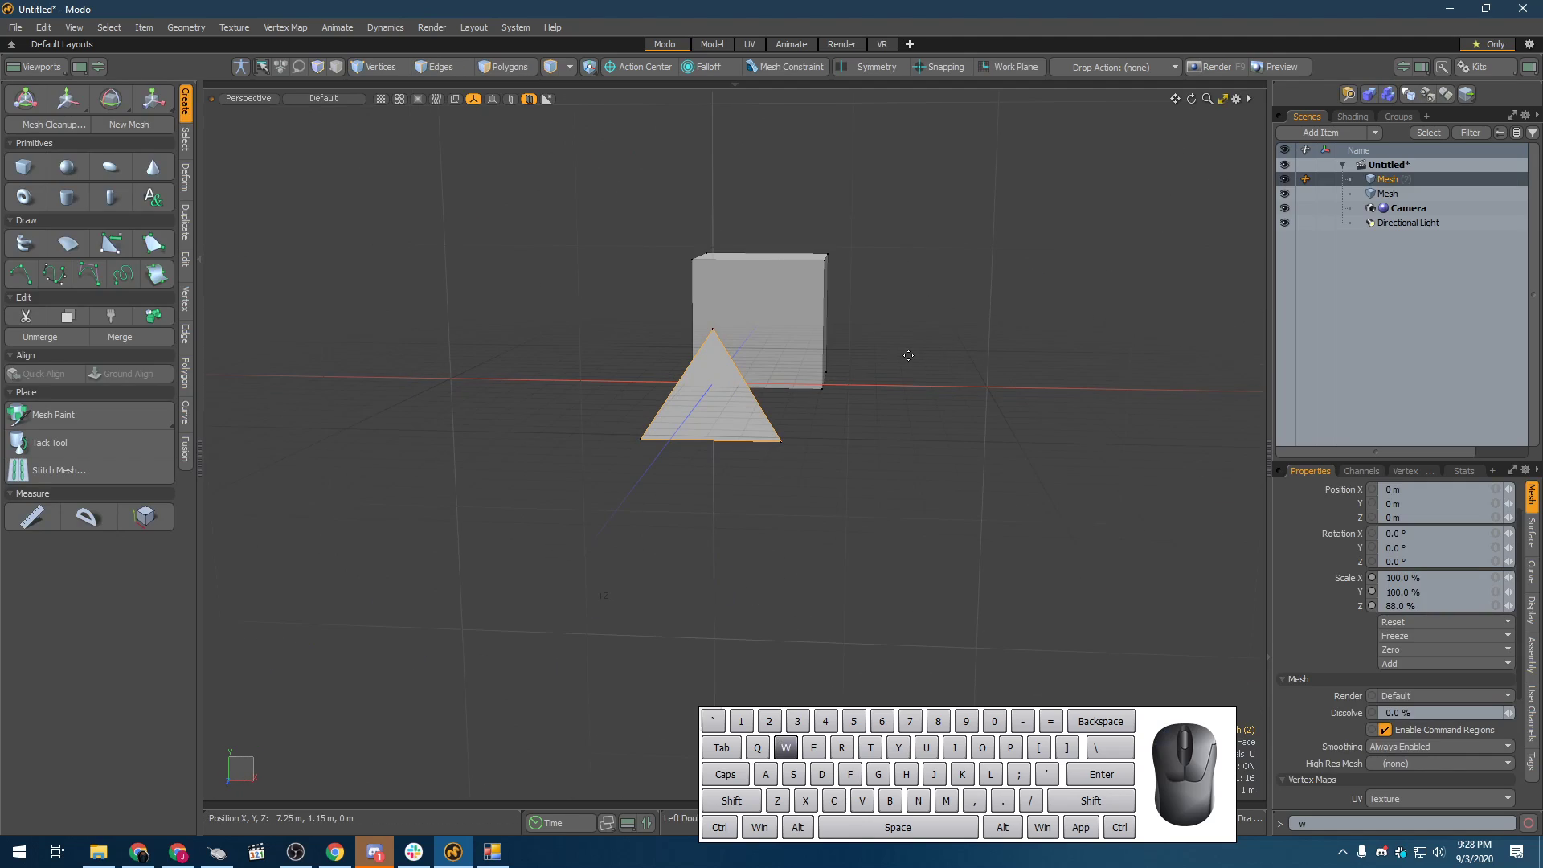
key("r")
key("space")
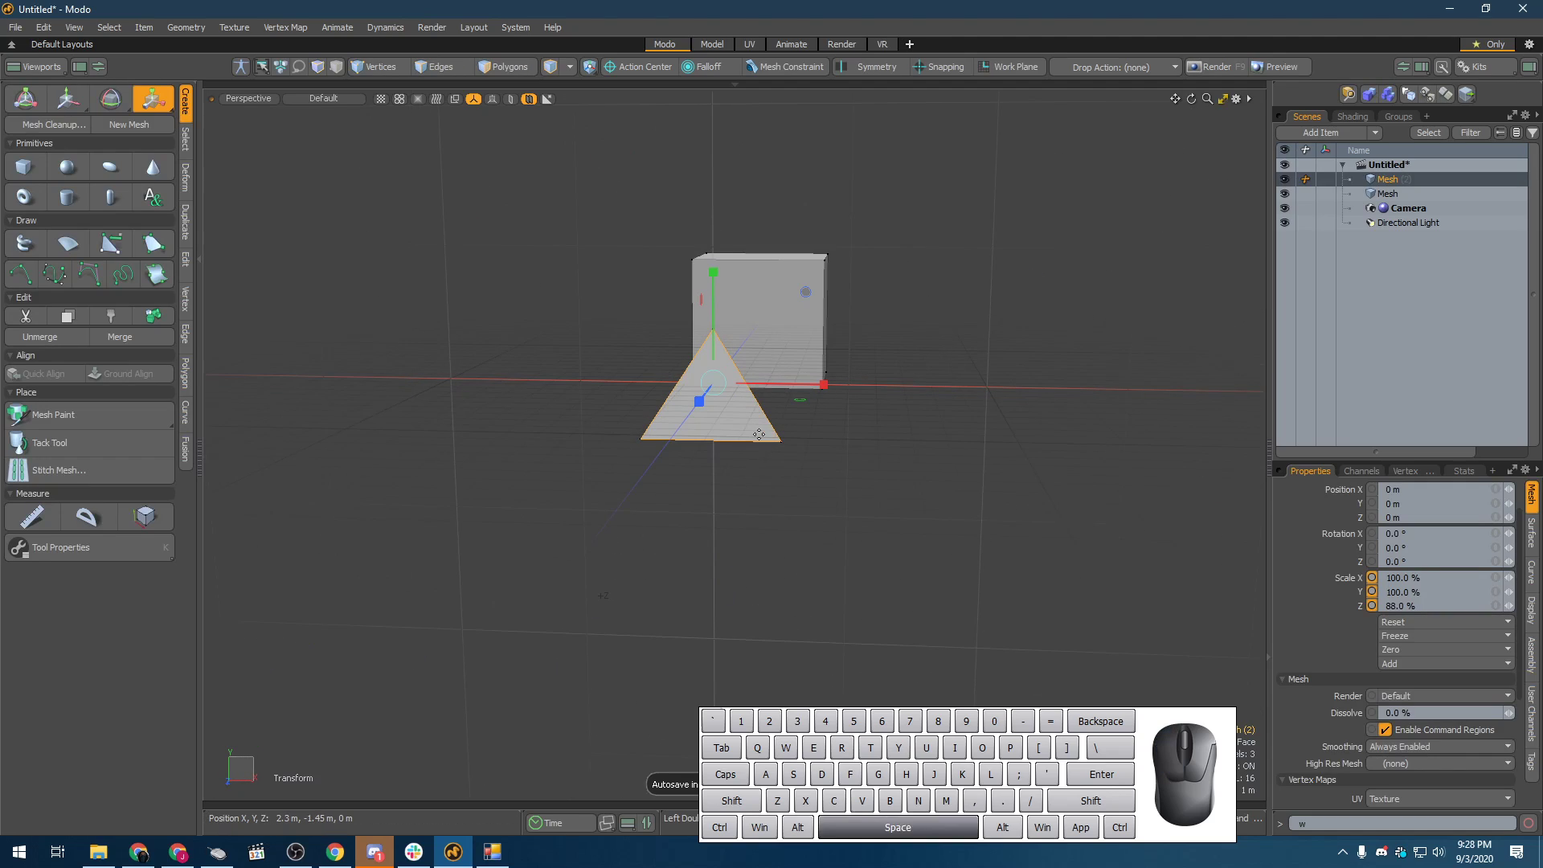
- Delete the pyramid's mesh item and undo the deletion
left_click(759, 438)
key("Delete")
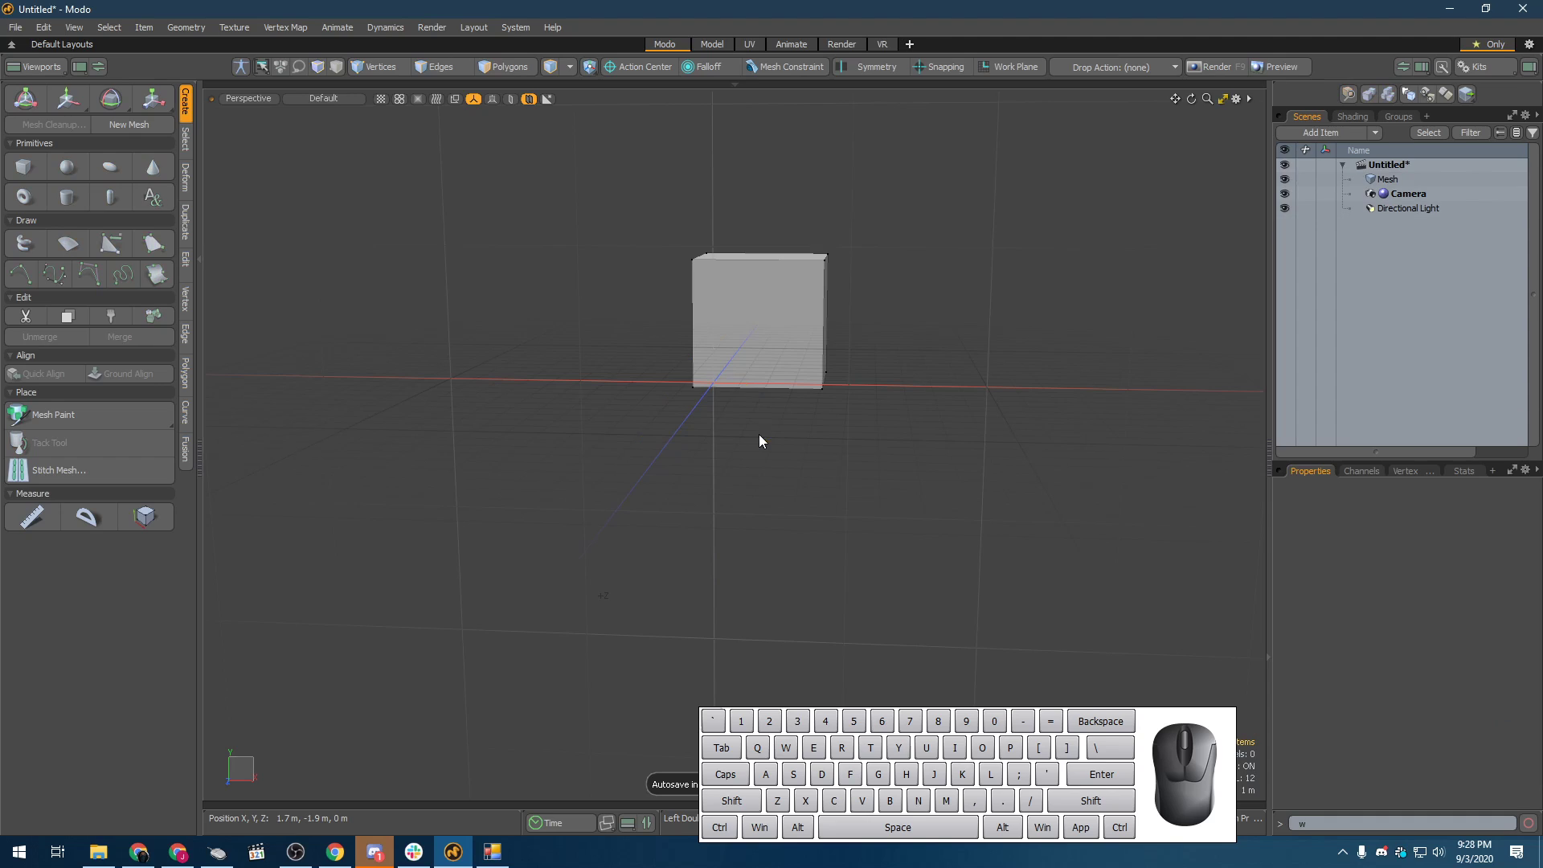
left_click_drag(937, 472, 3, 178, "alt")
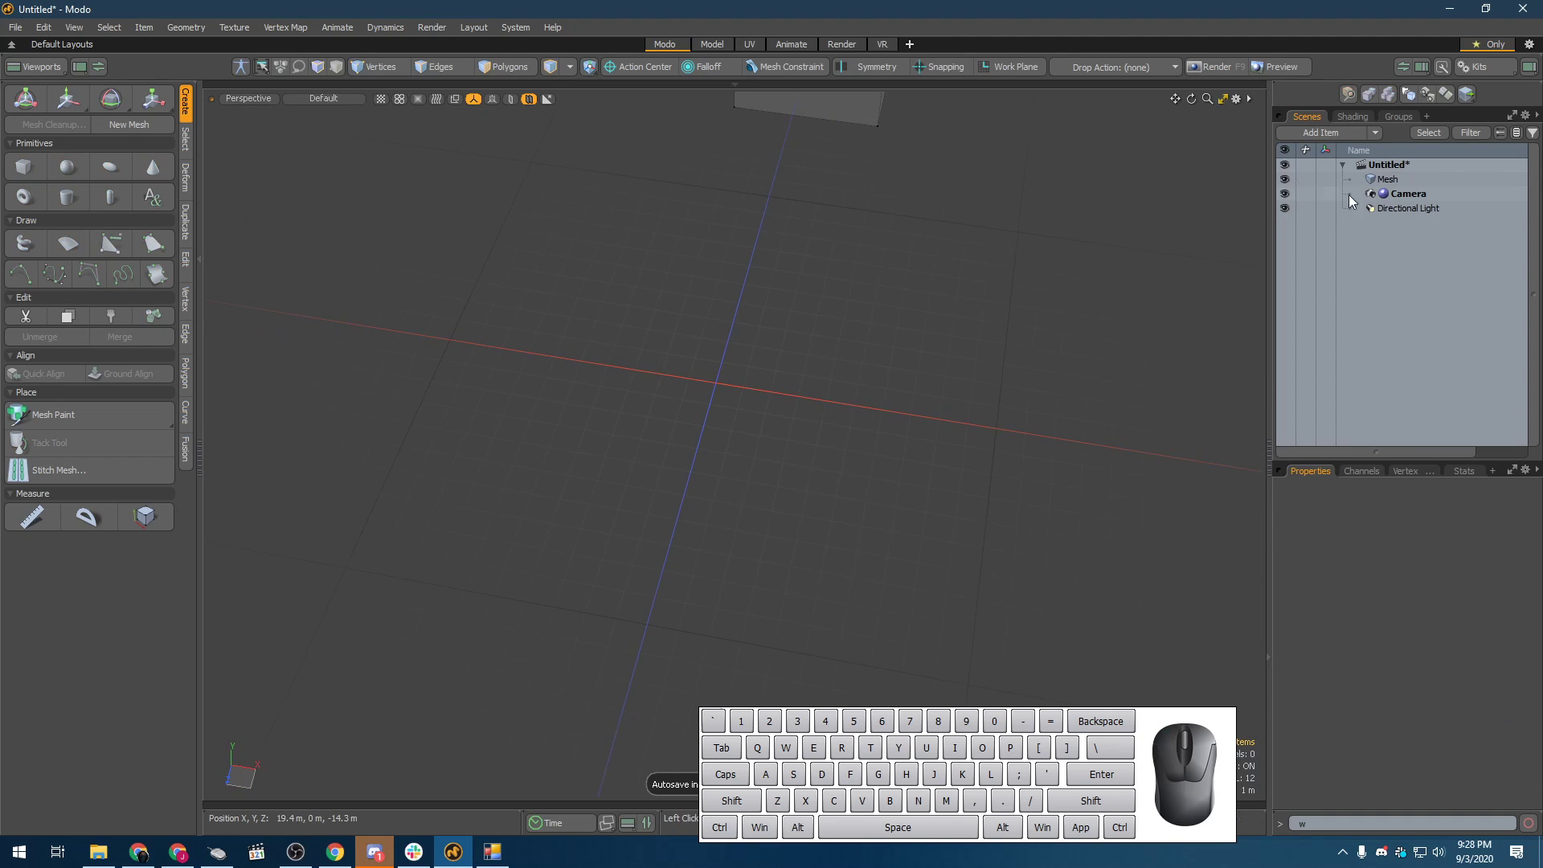
key("ctrl+z")
key("ctrl+z")
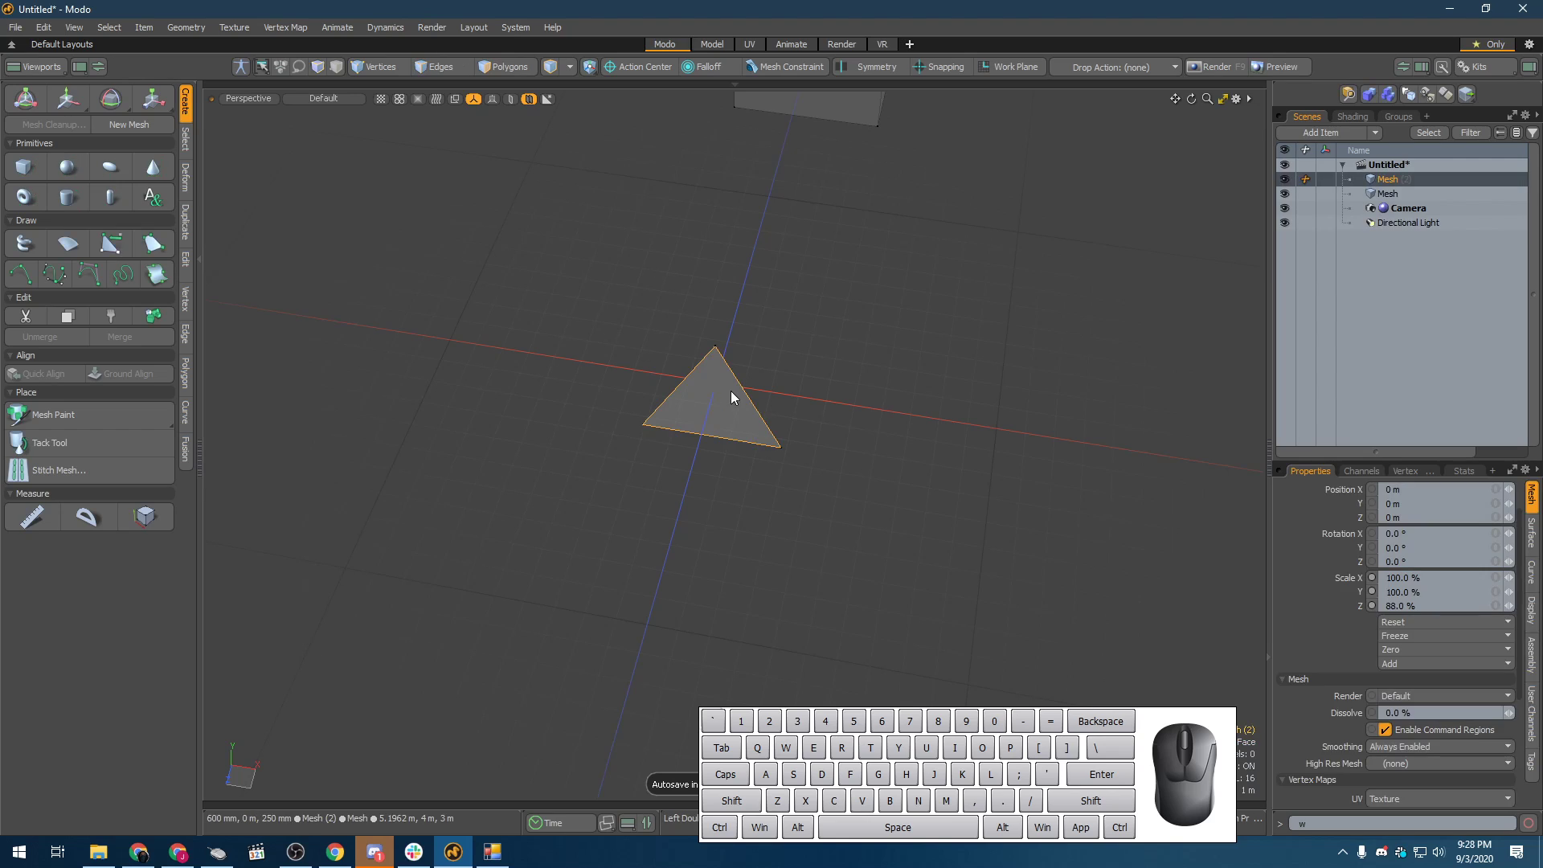
- Delete the pyramid's mesh item and add a new empty mesh item in its place
key("Delete")
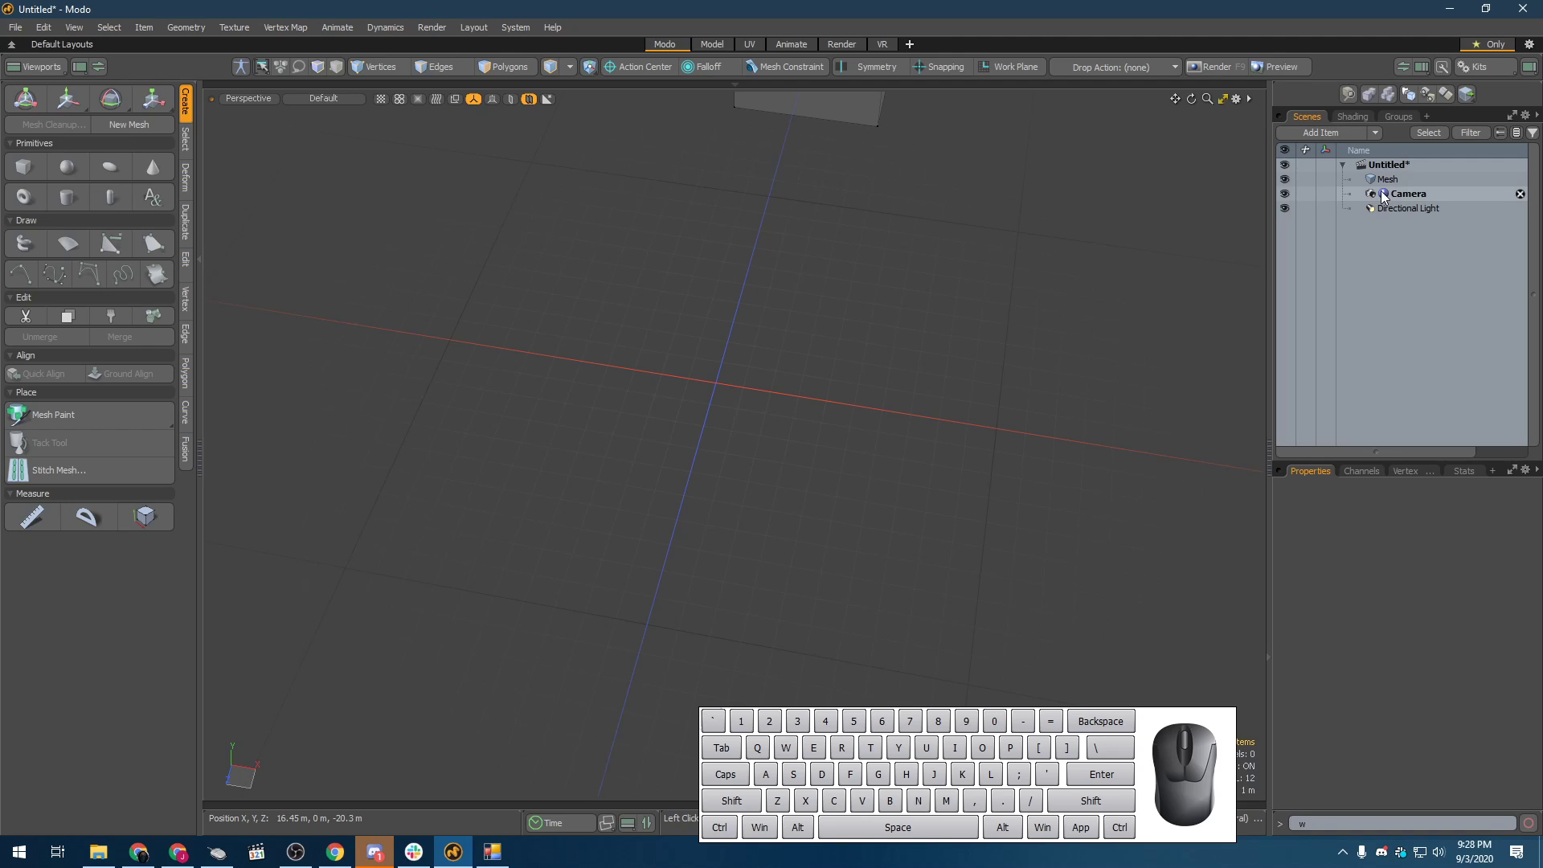
key("ctrl+z")
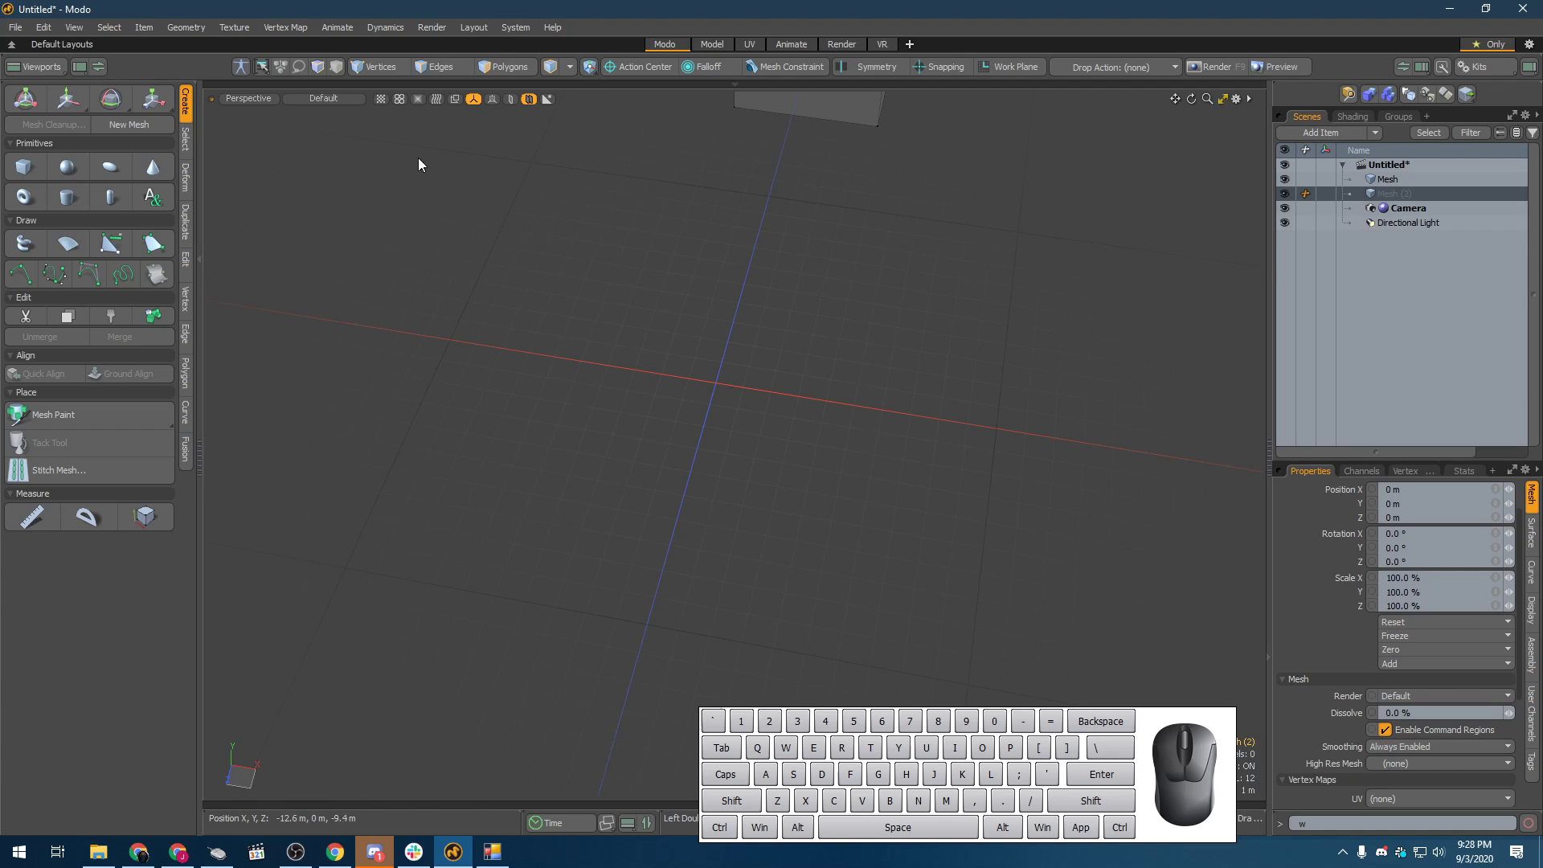
- Draw a cylinder at the origin with radii of about 5 m in X, 3.8 m in Y and 4.5 m in Z
left_click(68, 197)
mouse_move(704, 385)
left_mouse_down()
mouse_move(712, 376)
mouse_move(838, 485)
mouse_move(828, 495)
left_mouse_up()
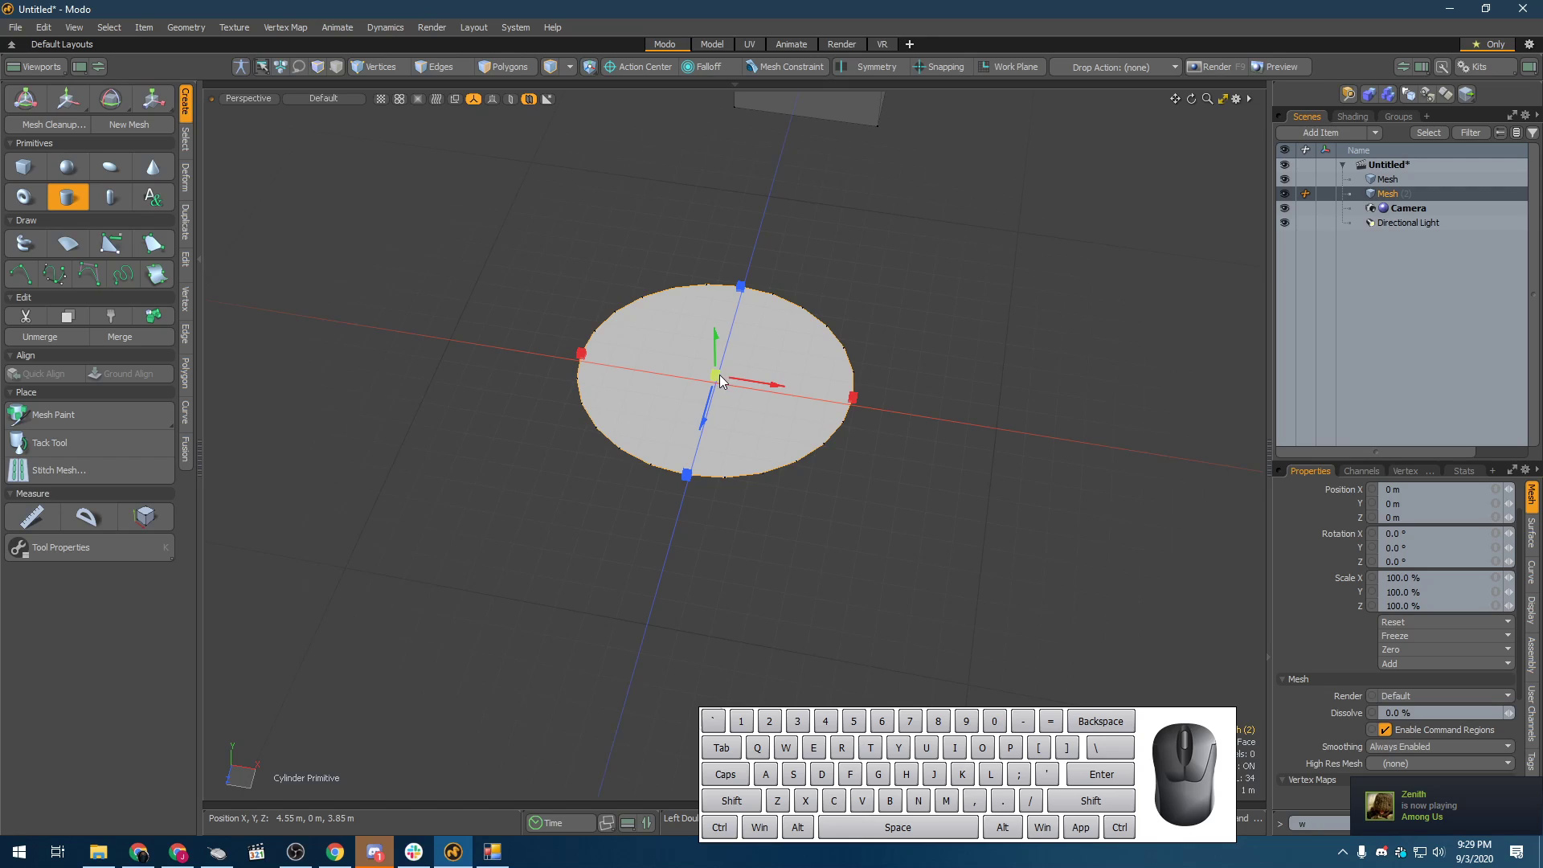
left_click_drag(720, 379, 720, 274)
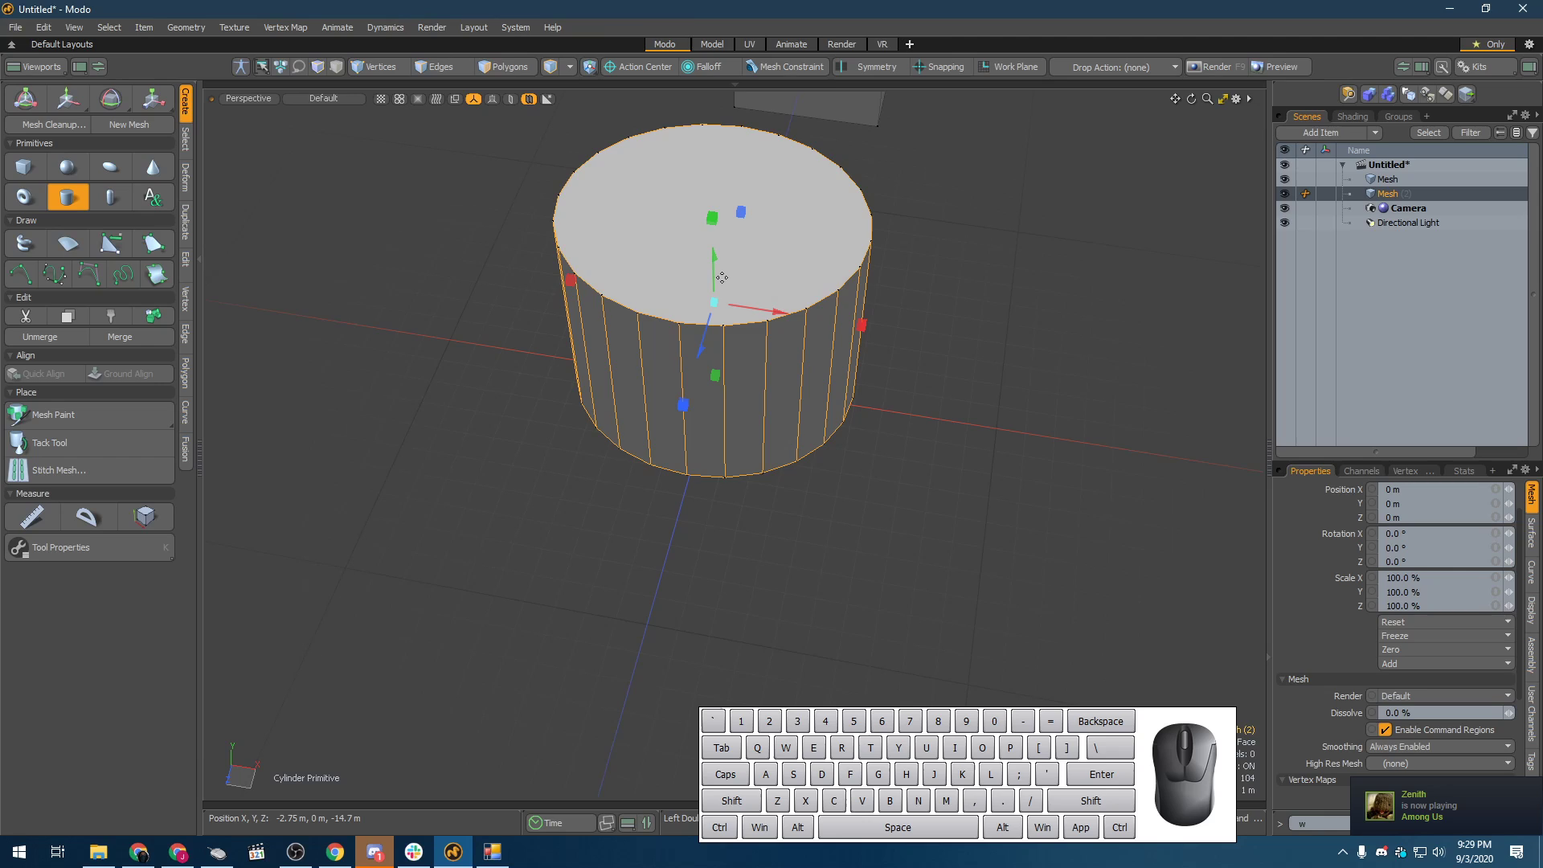
- Set the cylinder's X, Y and Z position to 0 m in its tool properties
key("k")
left_click_drag(678, 38, 272, 305)
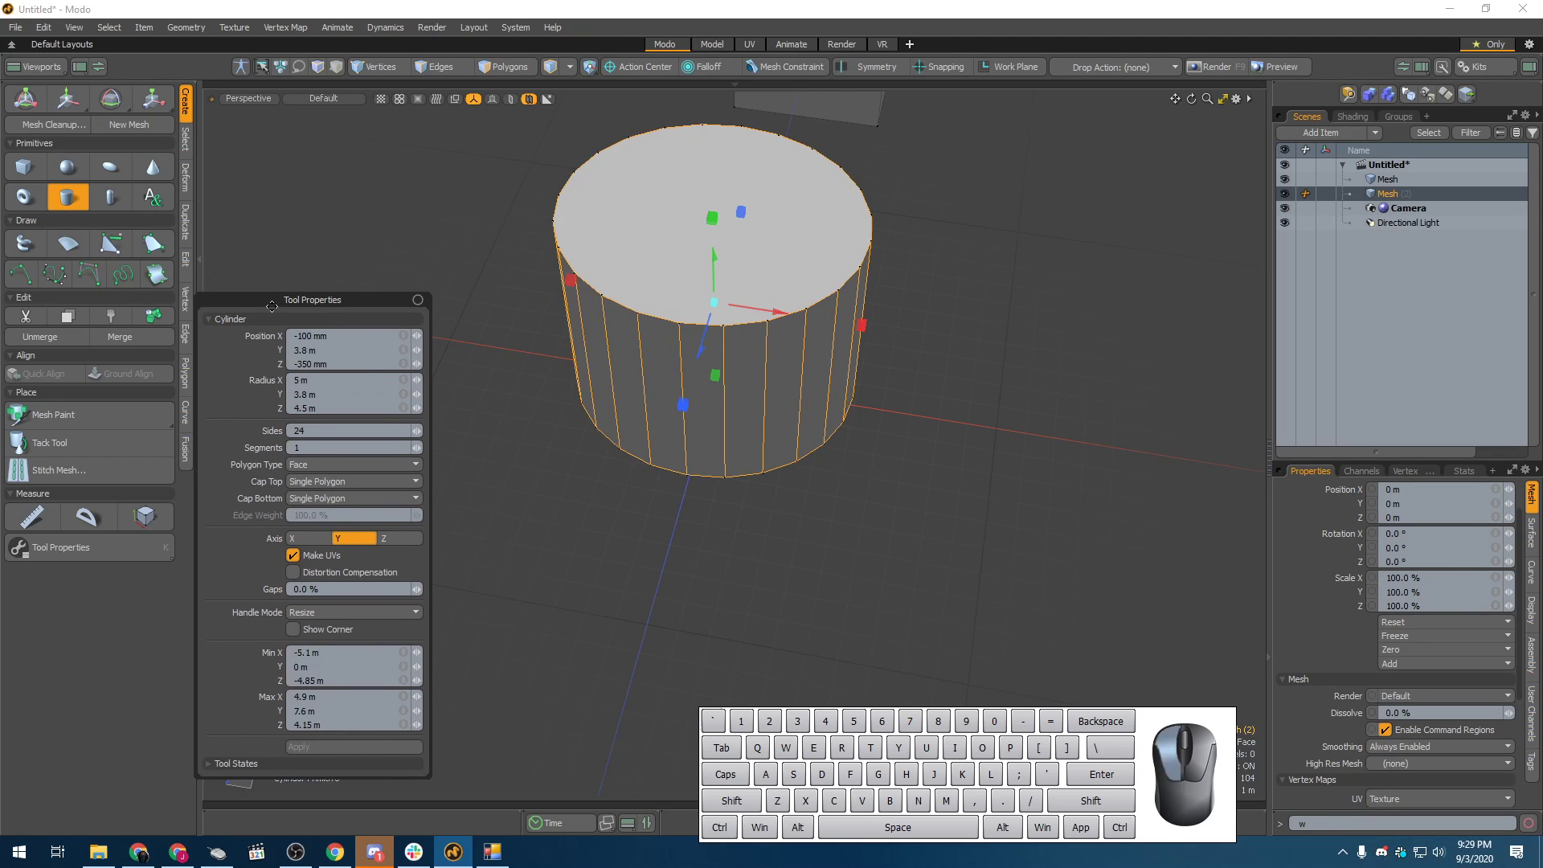
left_click(133, 544)
left_click(134, 544)
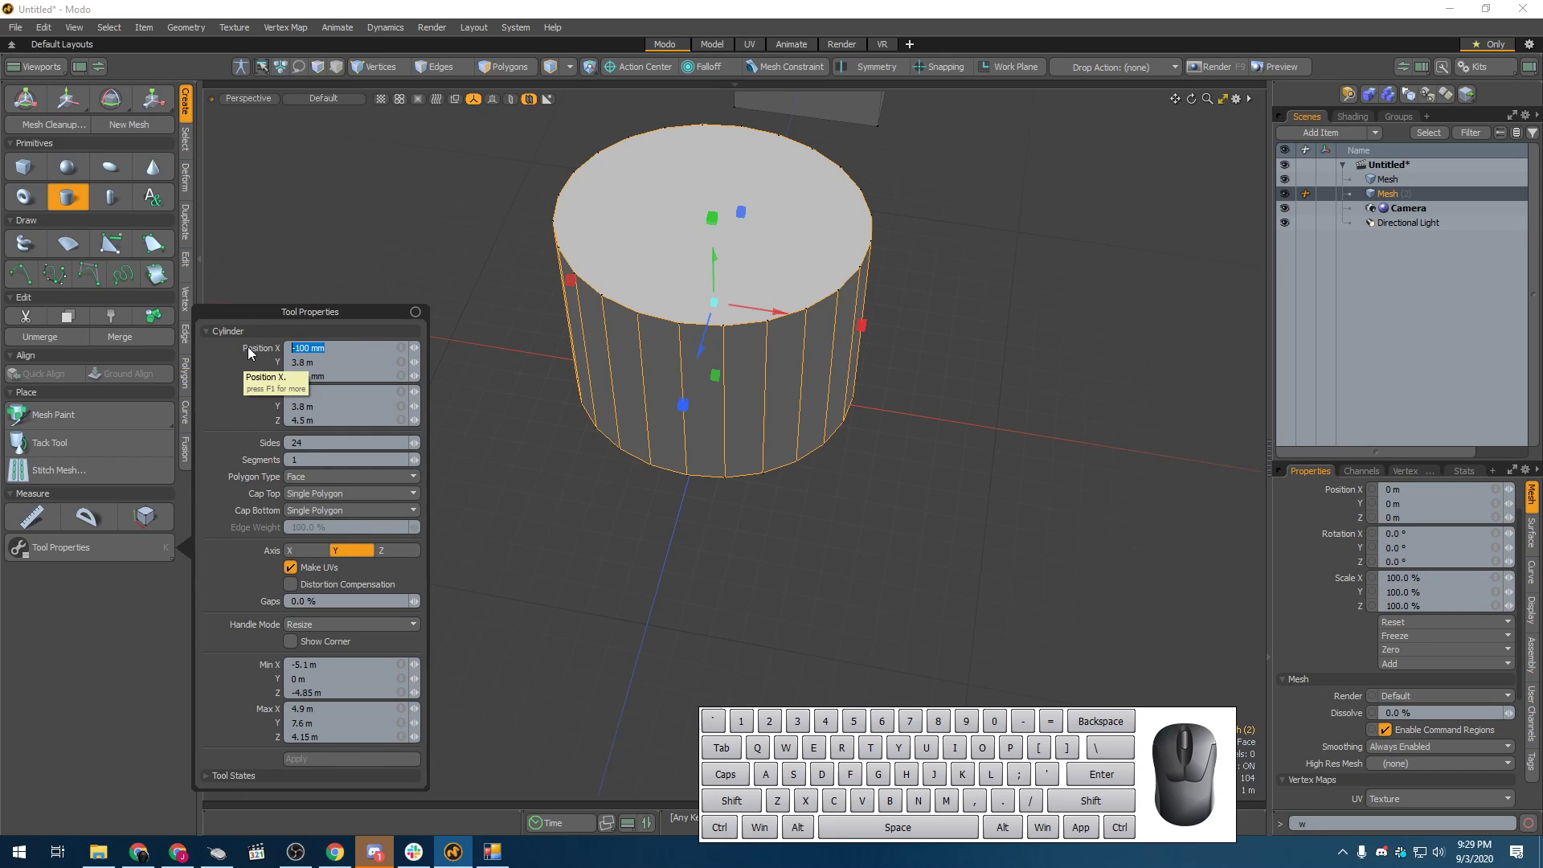
type("0")
key("Tab")
type("0")
key("Tab")
type("0")
key("Tab")
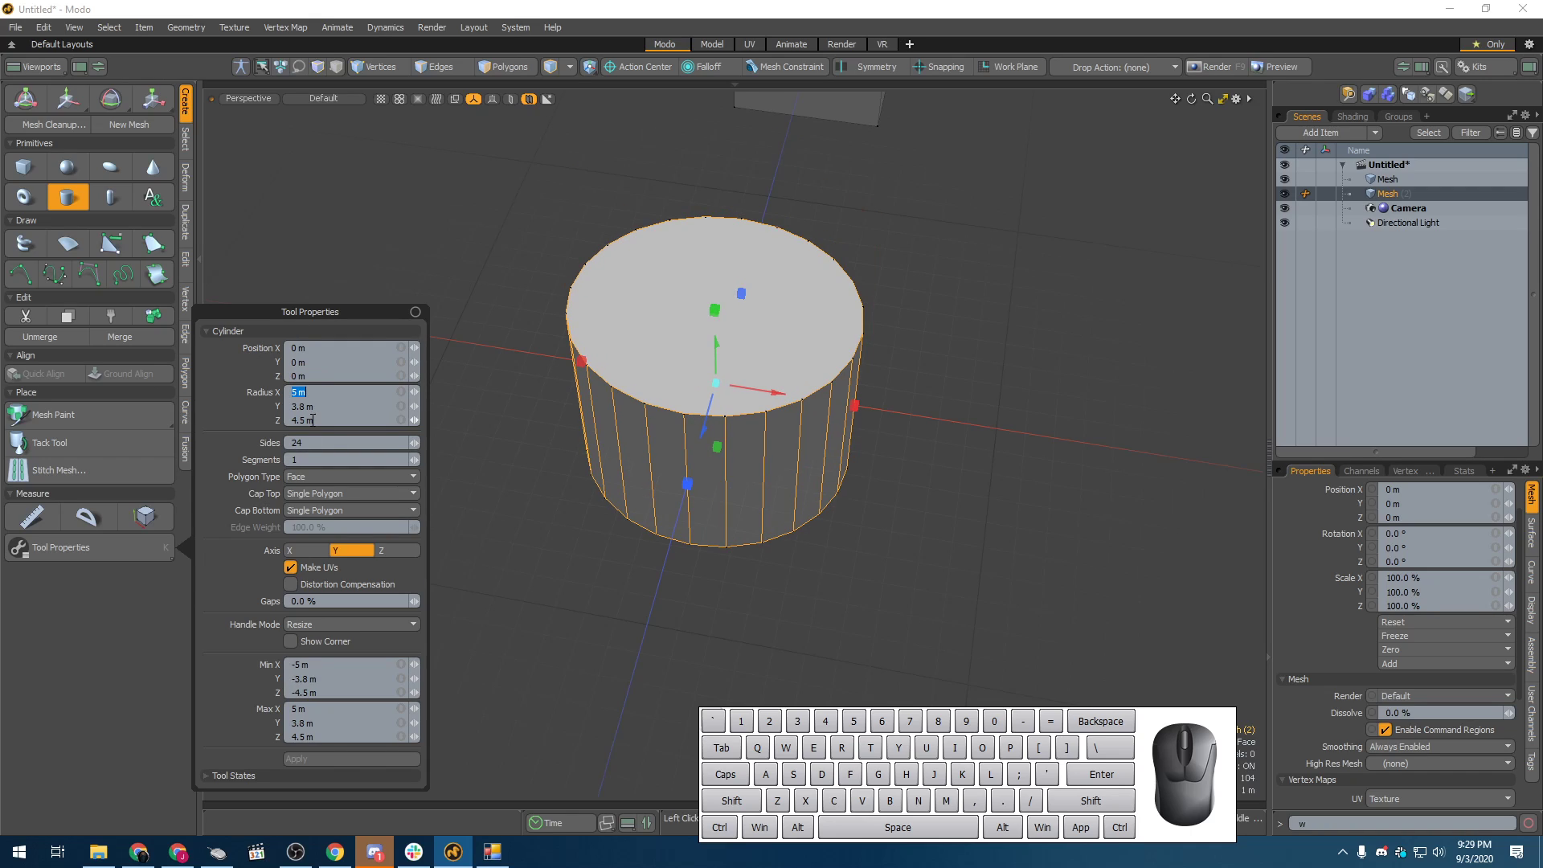
- Set the cylinder's number of sides to 3
left_click(309, 405)
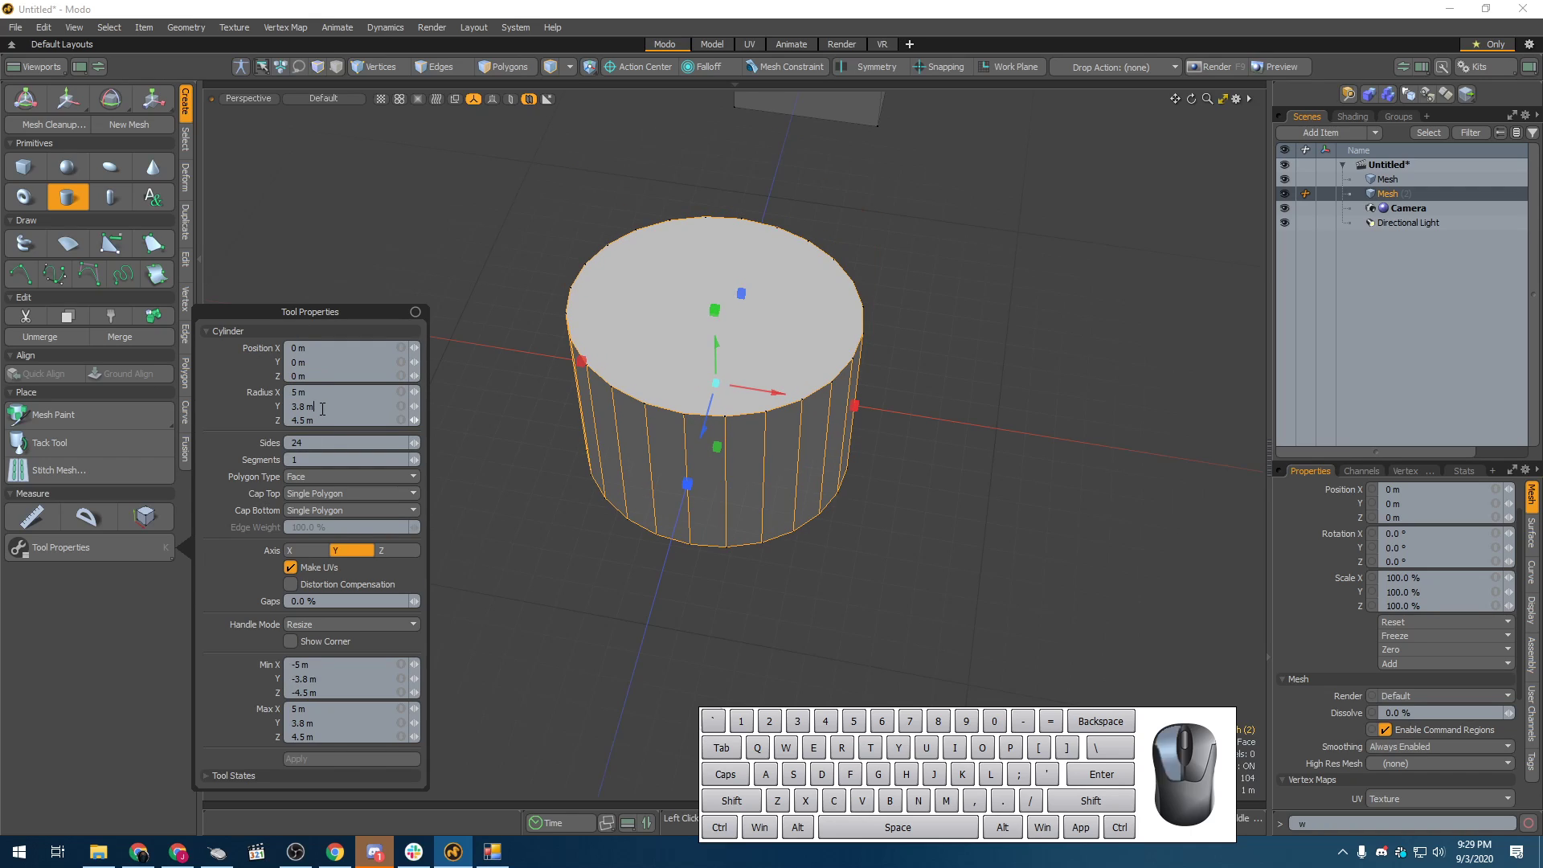
left_click(406, 442)
type("3")
key("Return")
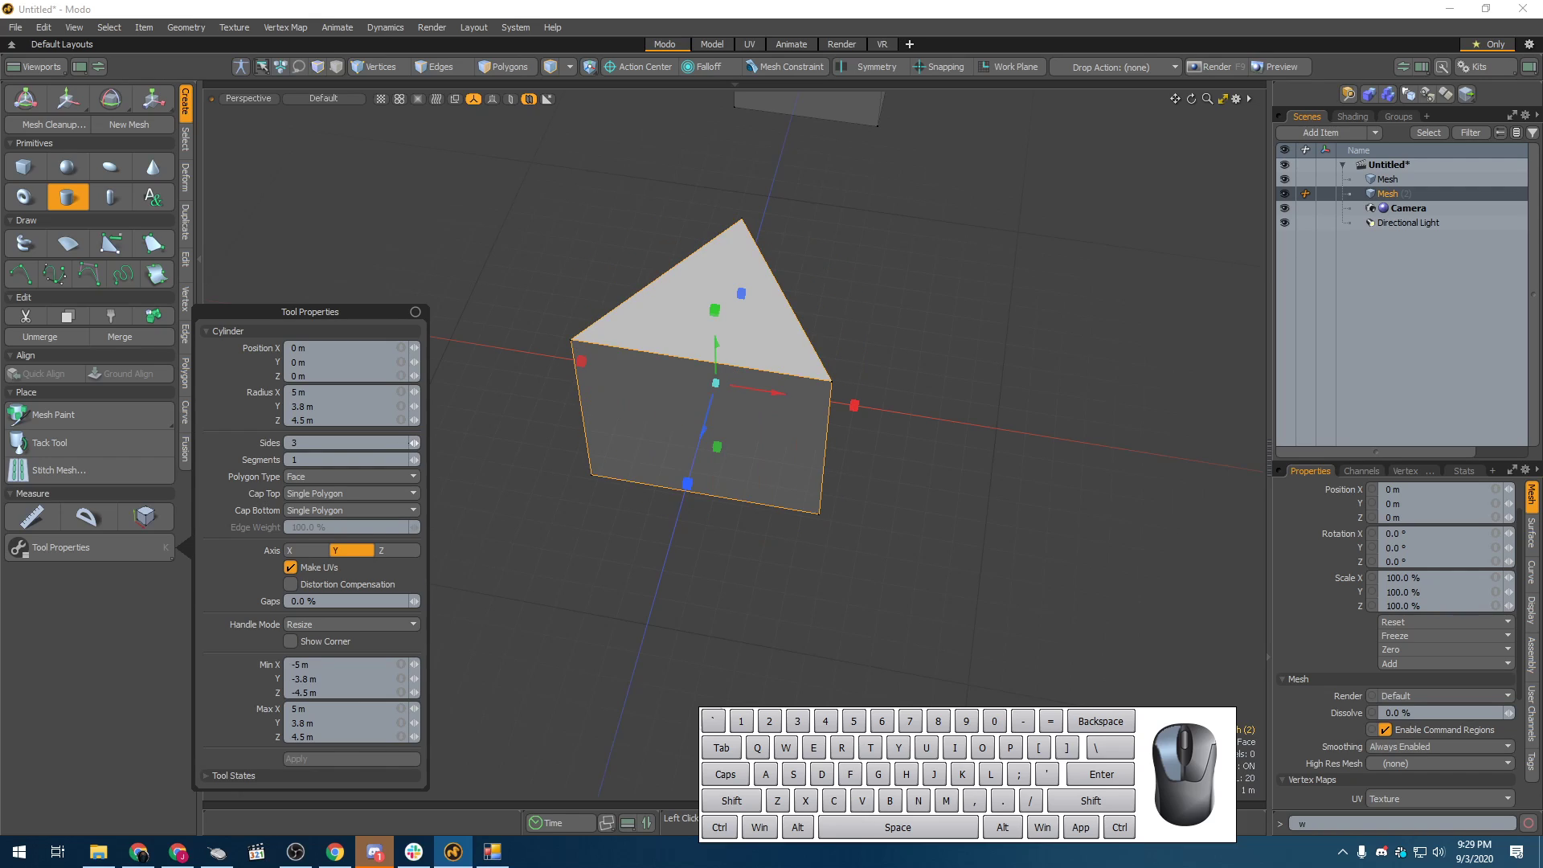
- Raise the cylinder's side count one at a time to 12 and leave the Cylinder tool
left_click(417, 441)
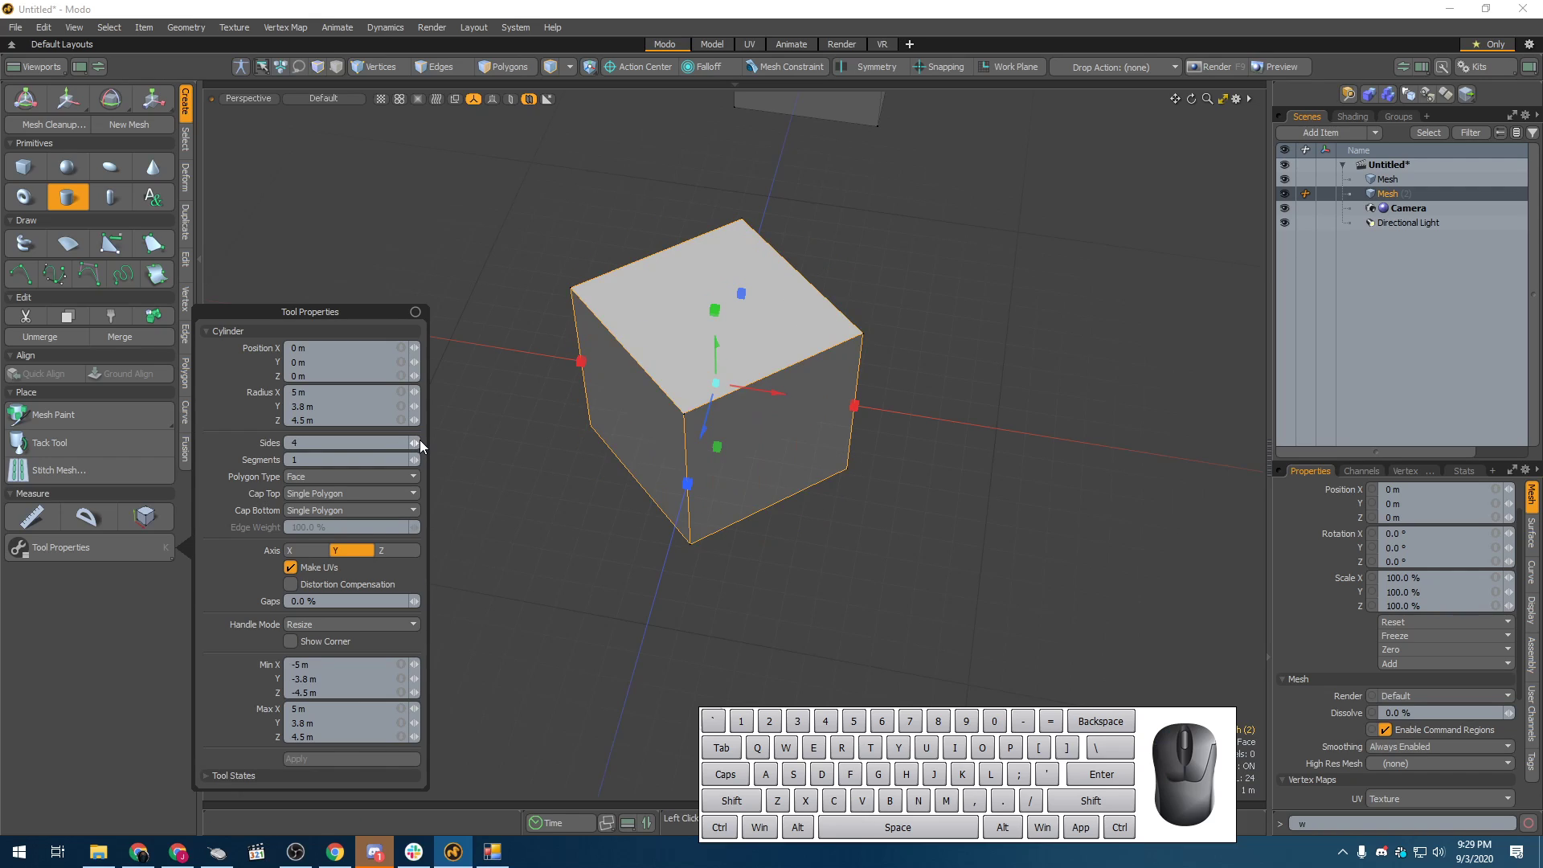
left_click(417, 442)
left_click(417, 442)
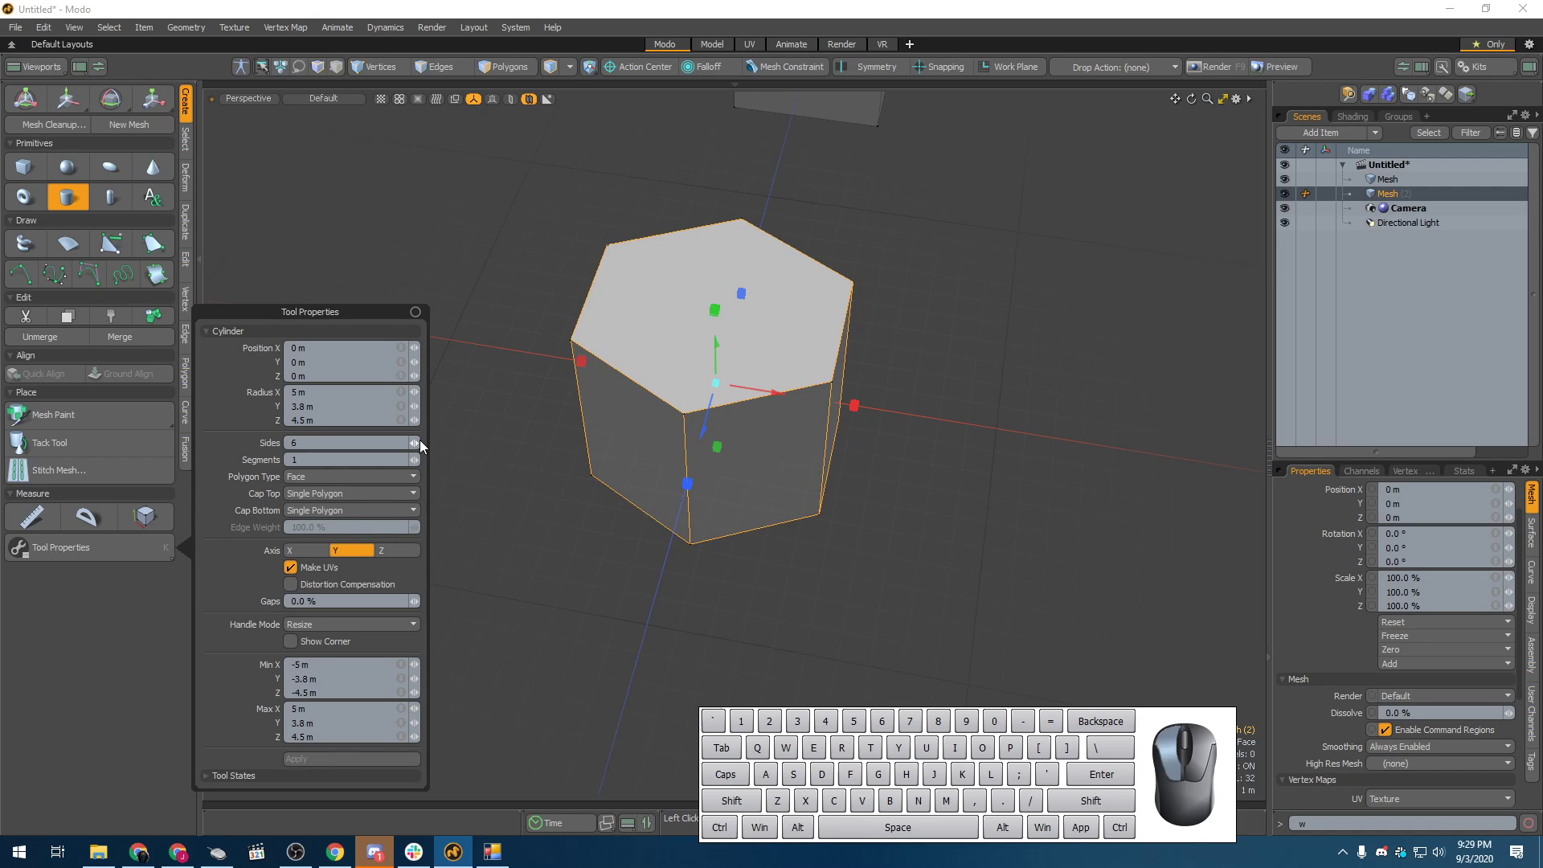
left_click(419, 440)
left_click(420, 440)
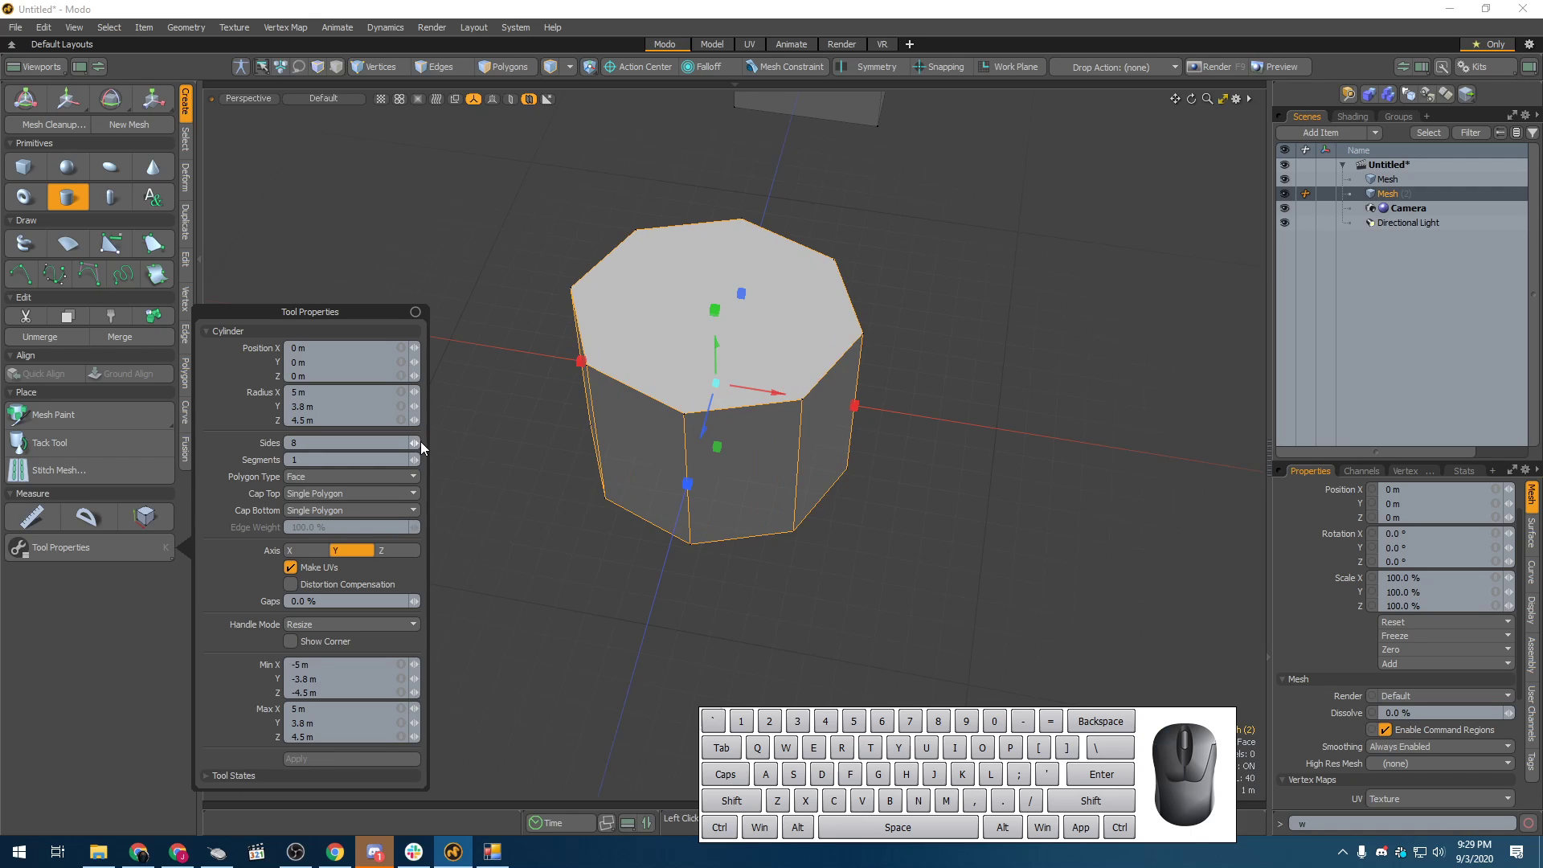
left_click(420, 442)
left_click(420, 442)
left_click(420, 442)
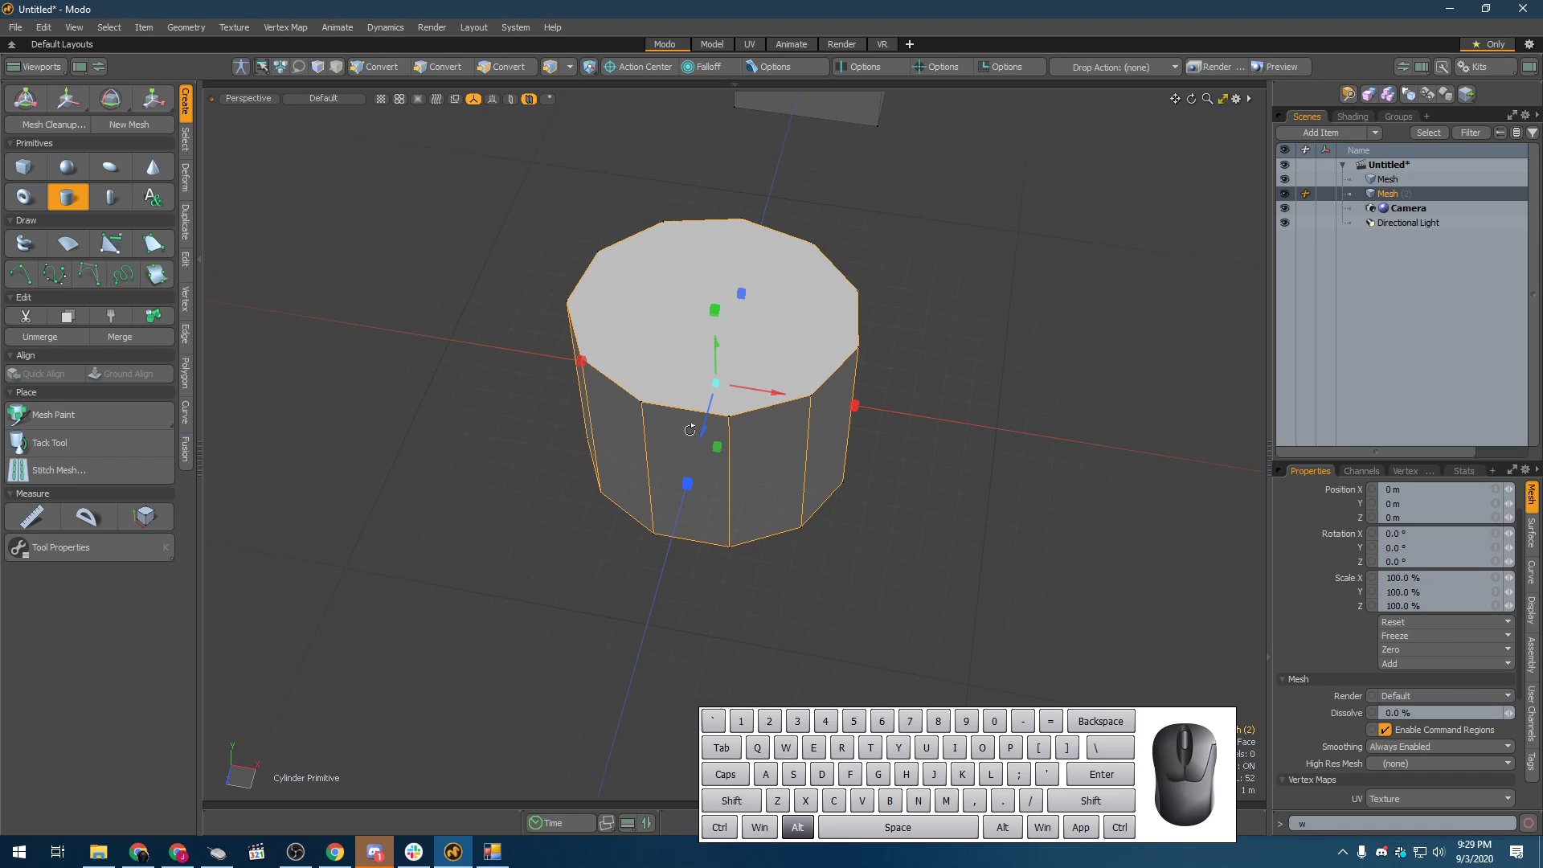
left_click_drag(661, 465, 589, 473, "alt")
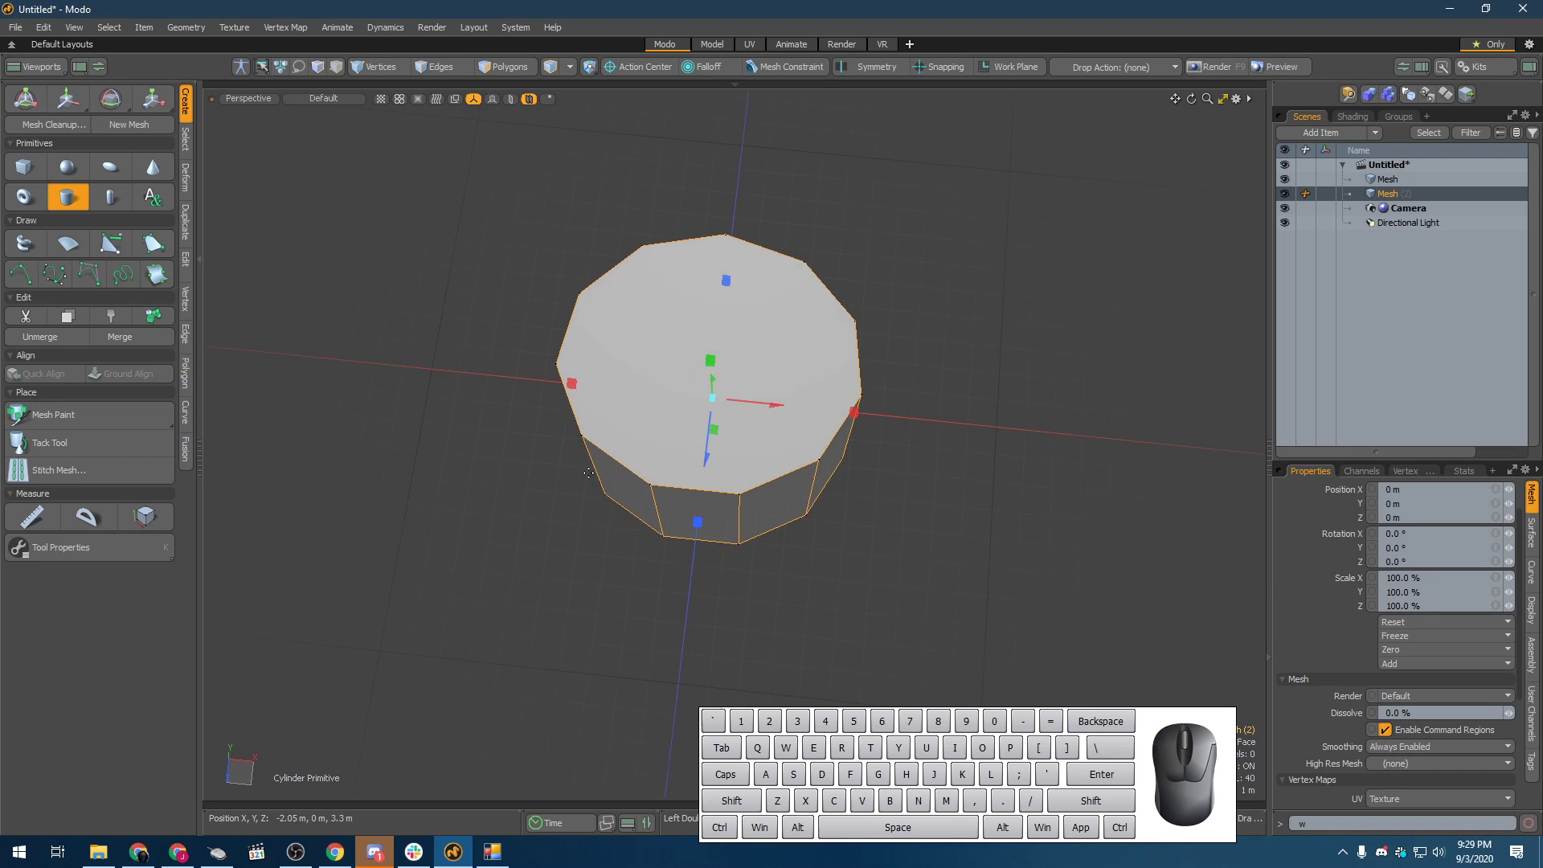
left_click(114, 540)
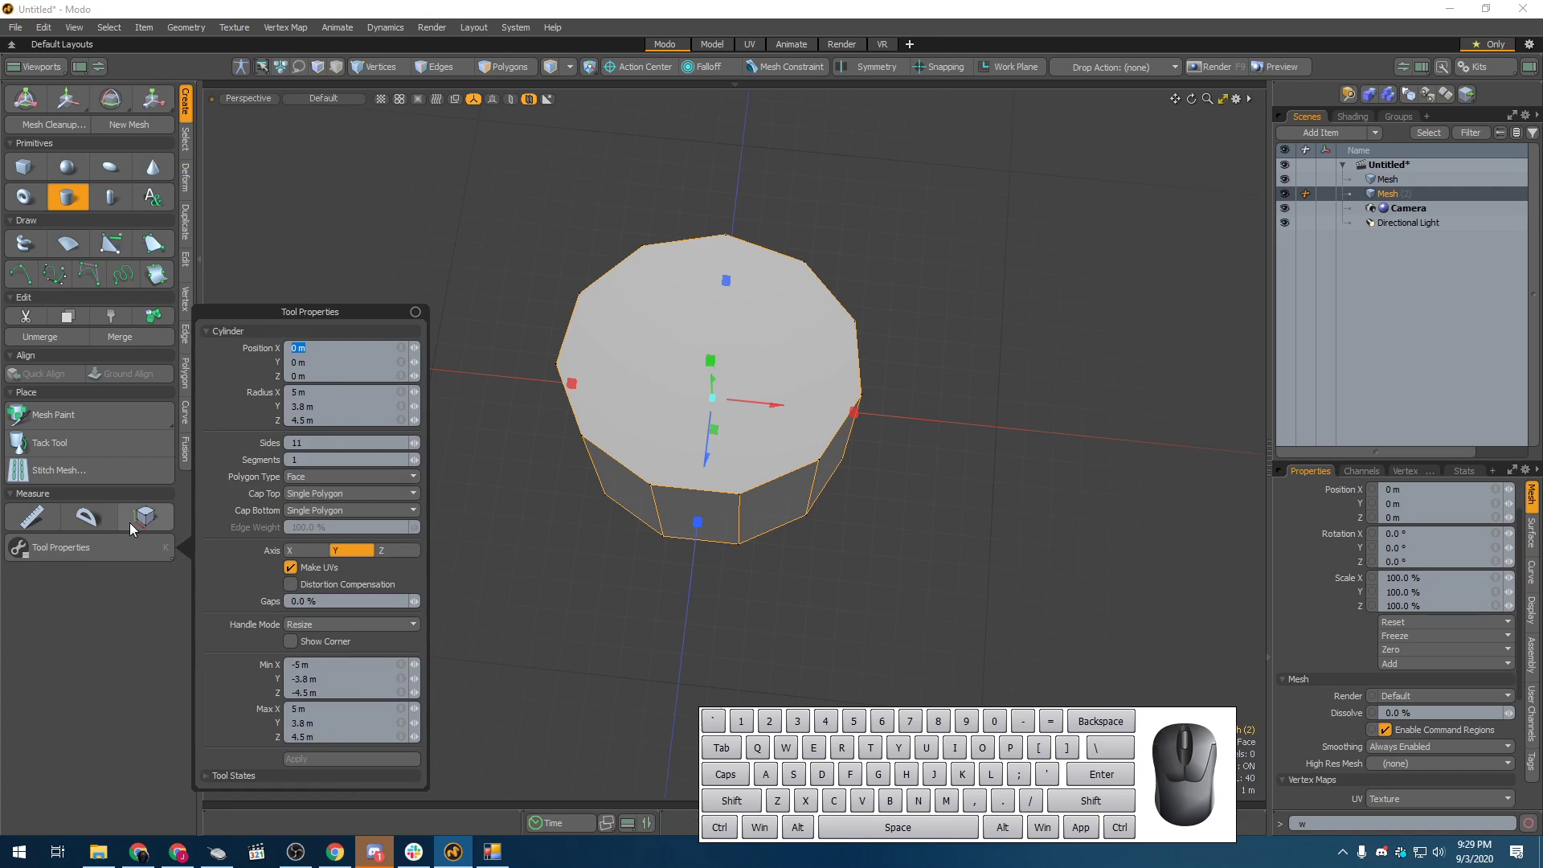
left_click(416, 442)
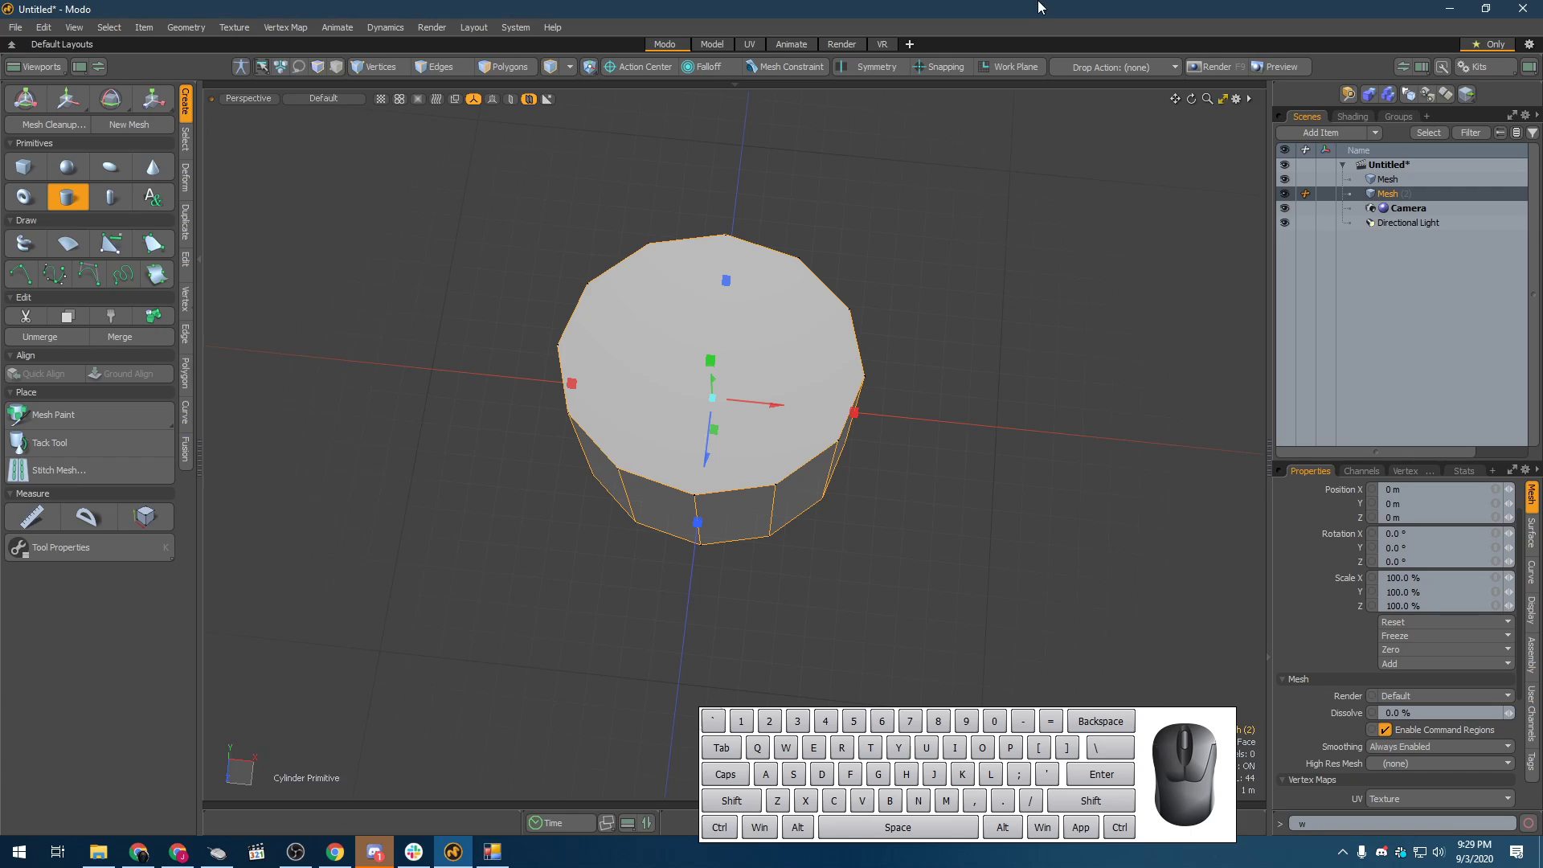
key("space")
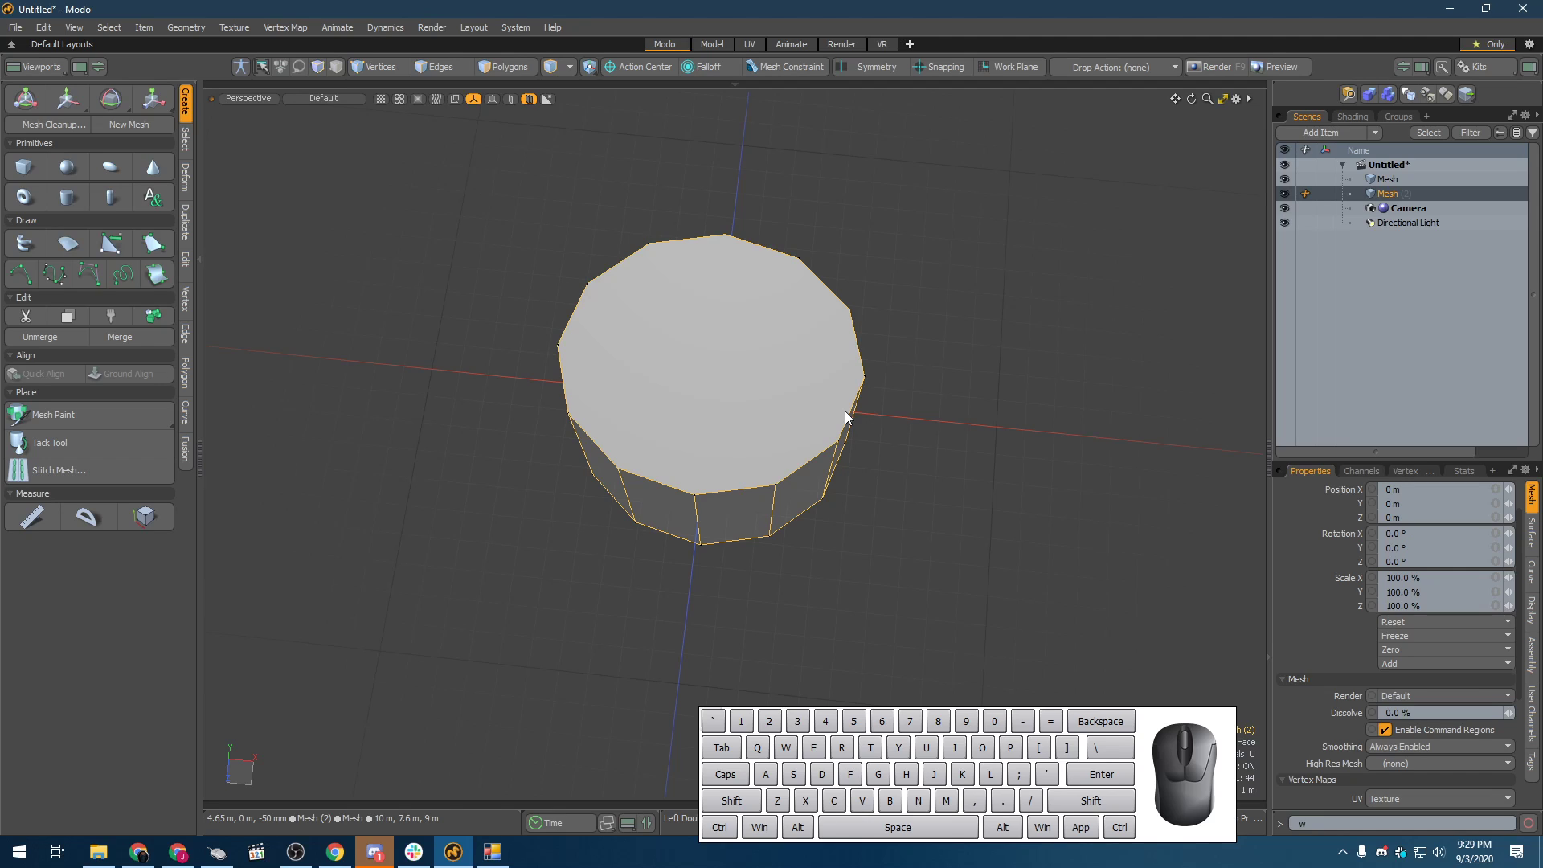
- Examine the cylinder and the cube from several angles and select the cube
left_click(1127, 349)
left_click(785, 509)
left_click_drag(785, 510, 891, 132, "alt")
left_click(844, 225)
left_click(727, 514)
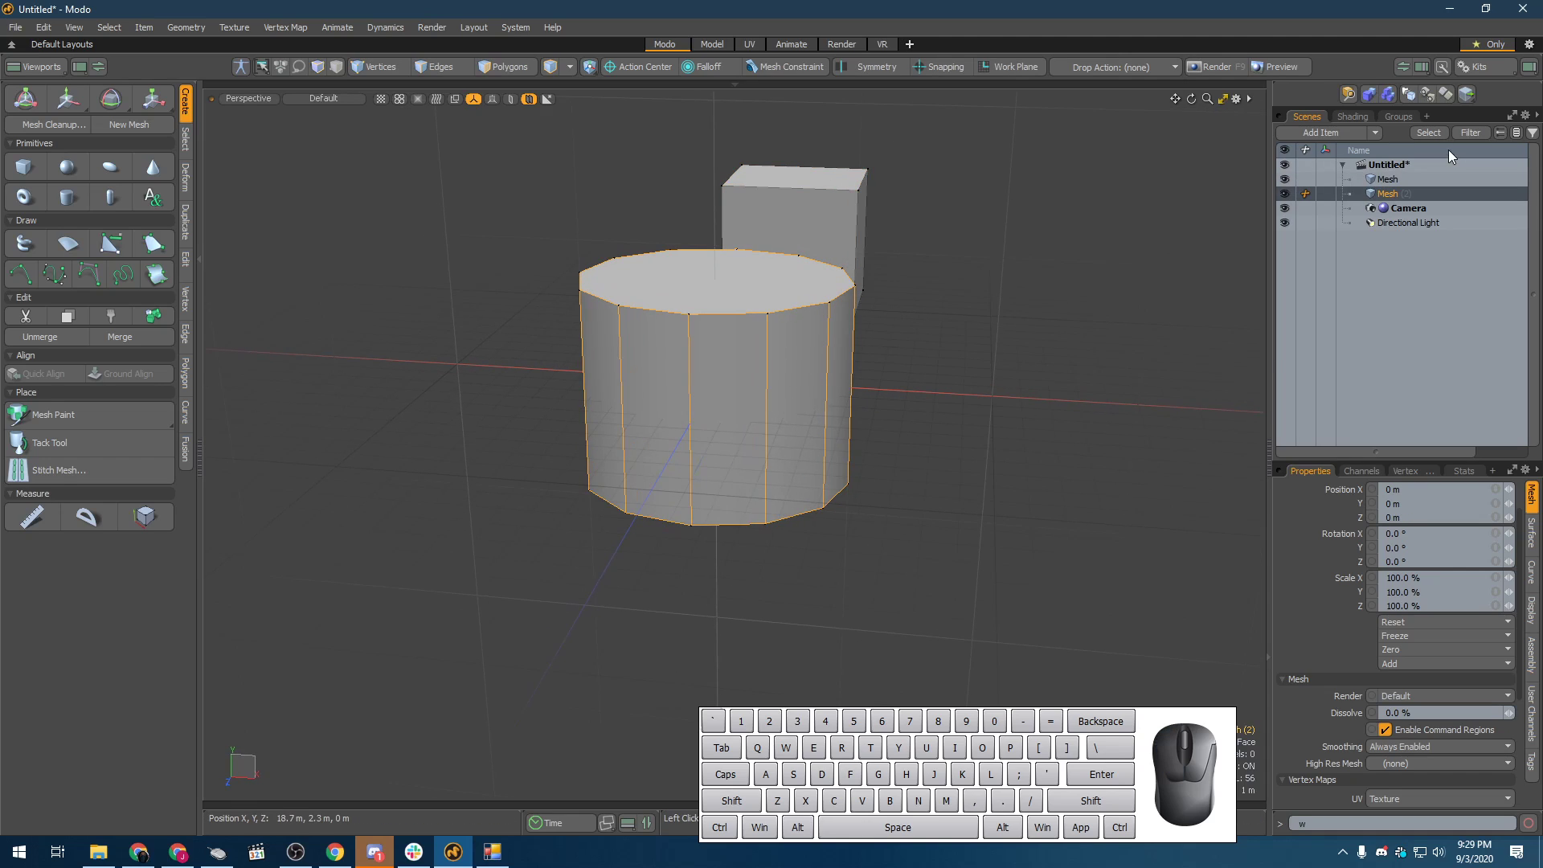
left_click_drag(269, 205, 584, 390, "alt")
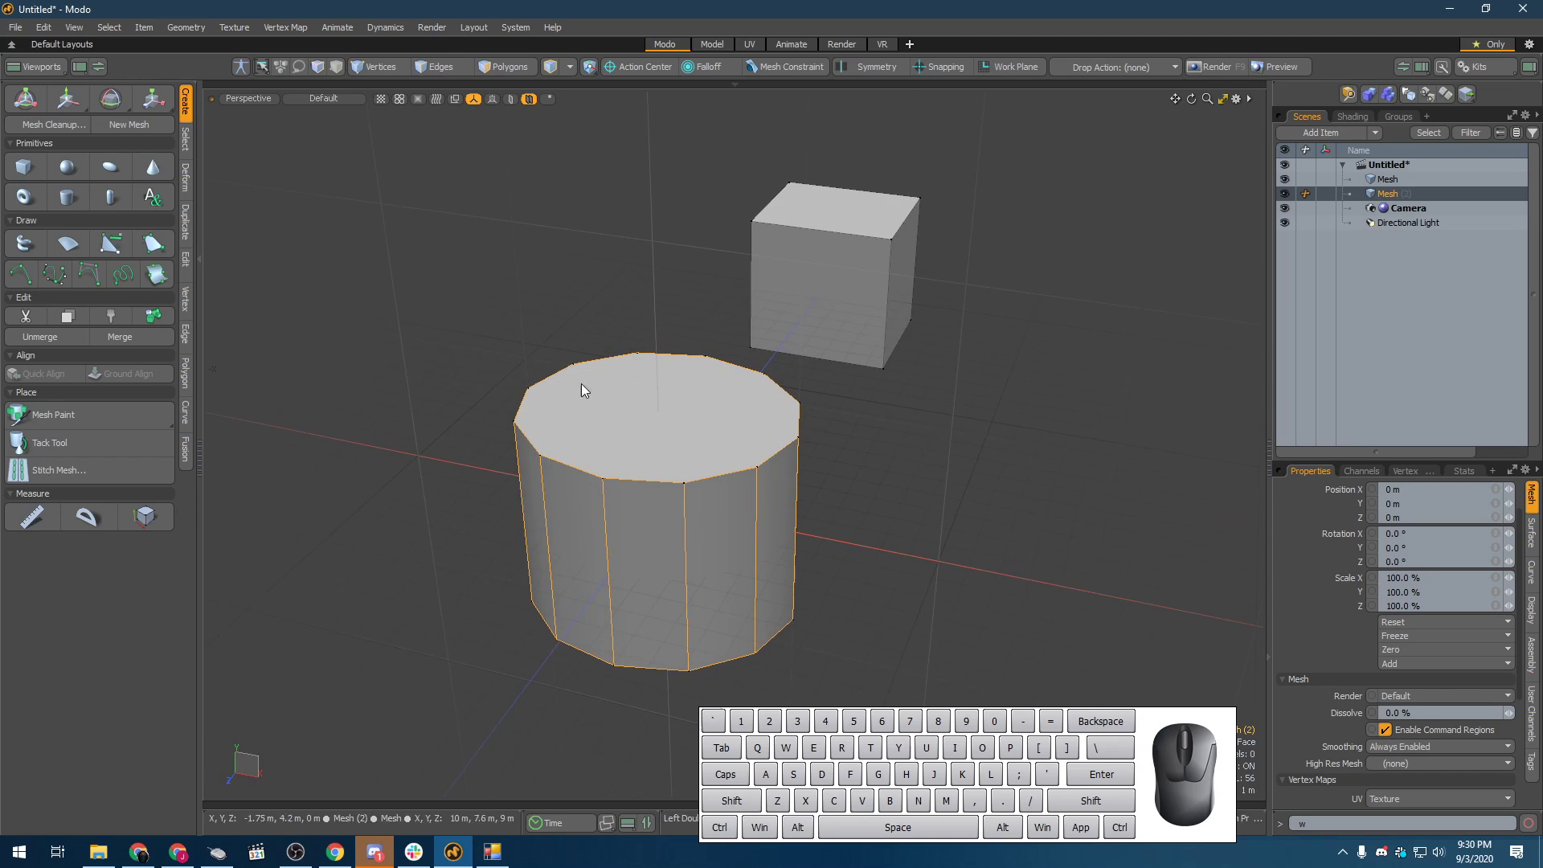
key("shift")
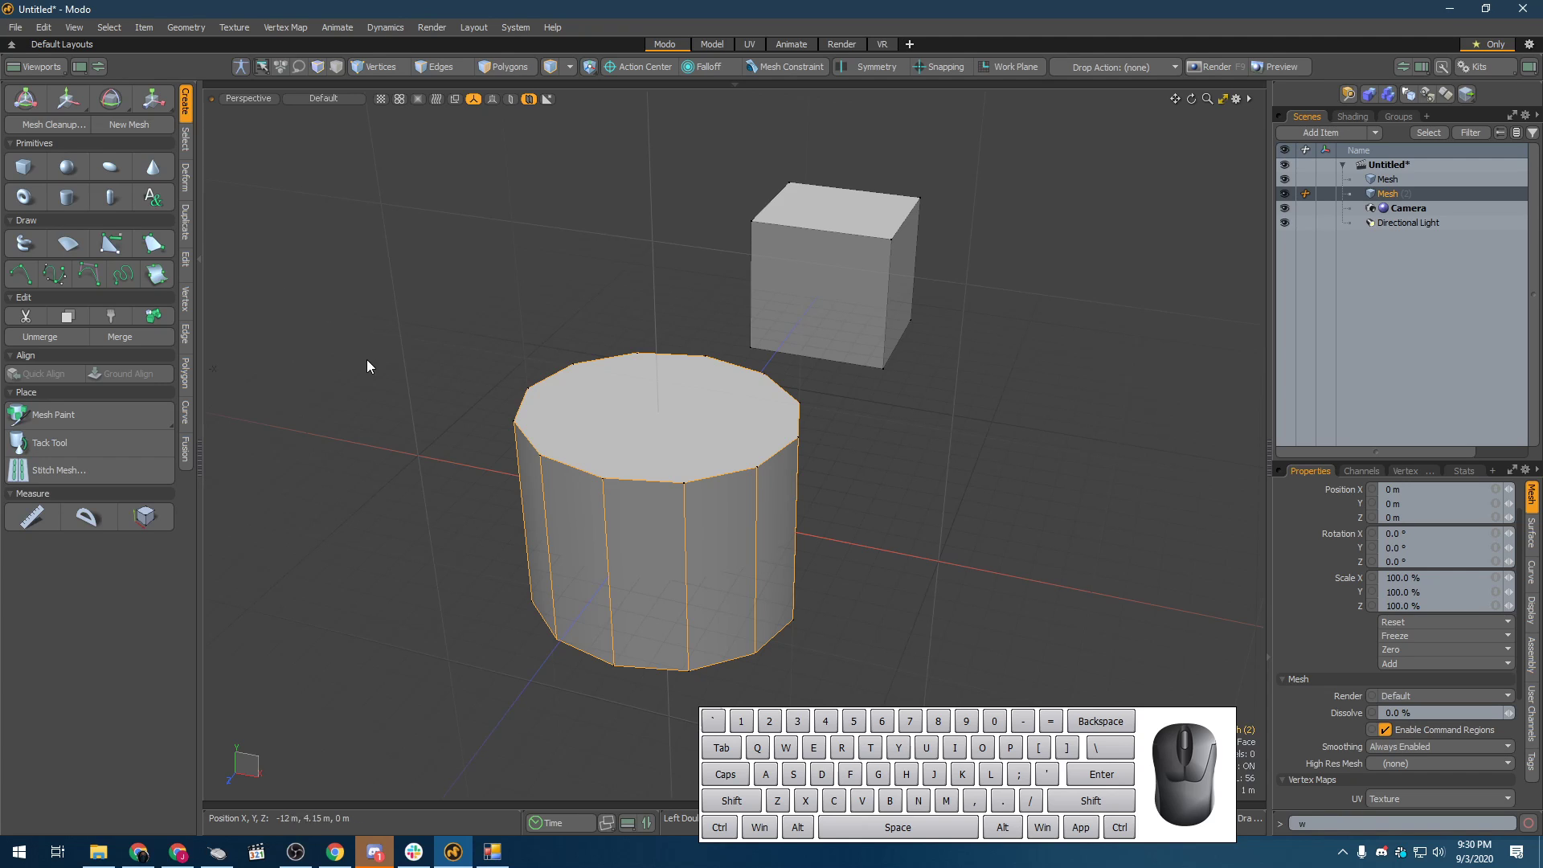
left_click_drag(368, 369, 962, 463, "alt")
scroll(1020, 455, "down", 4, "alt")
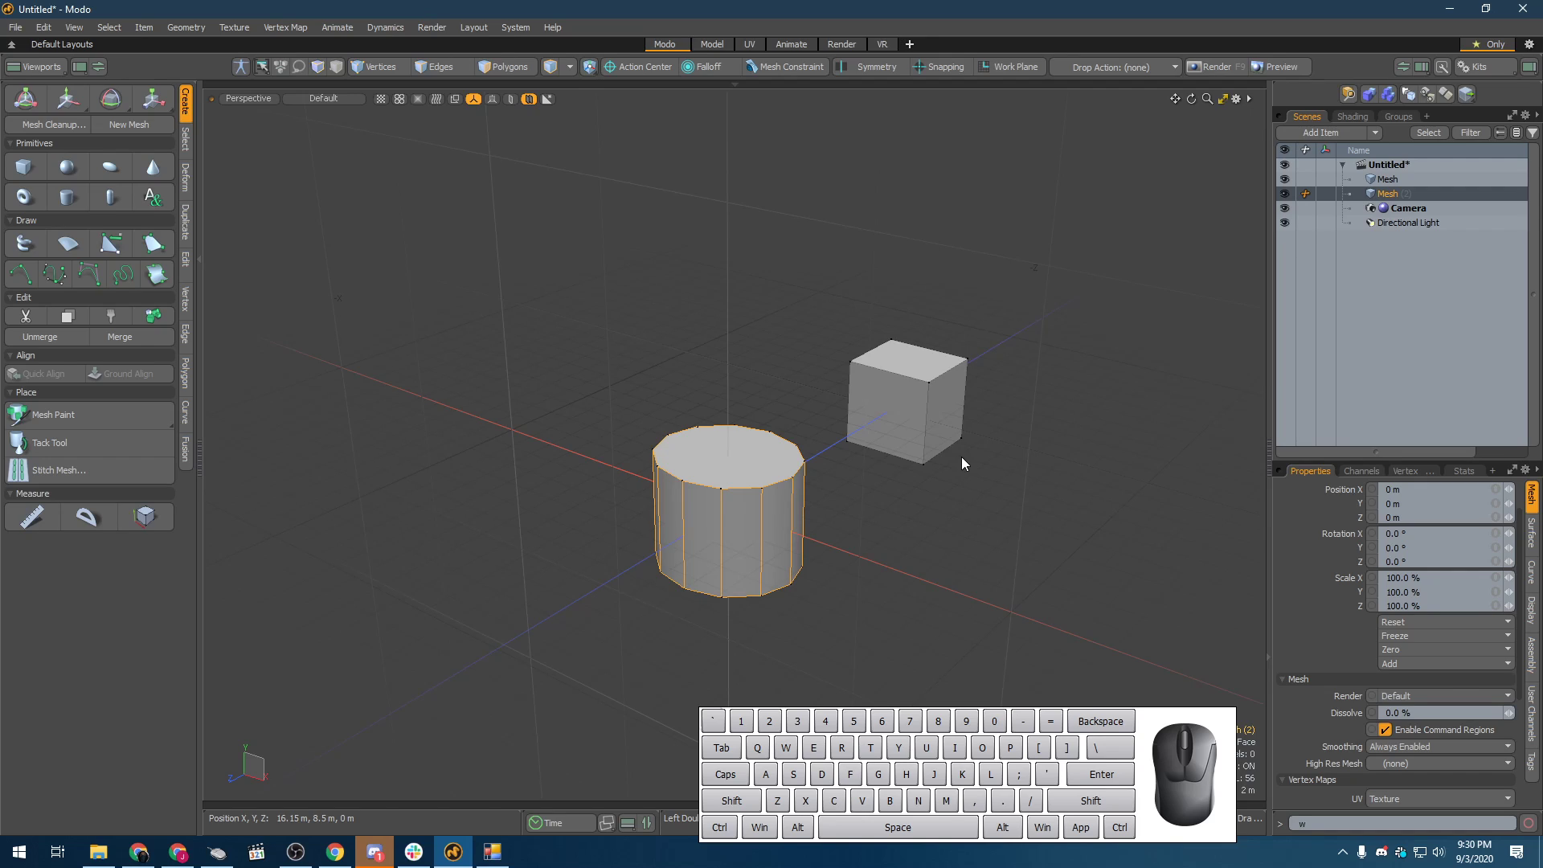
left_click(927, 417)
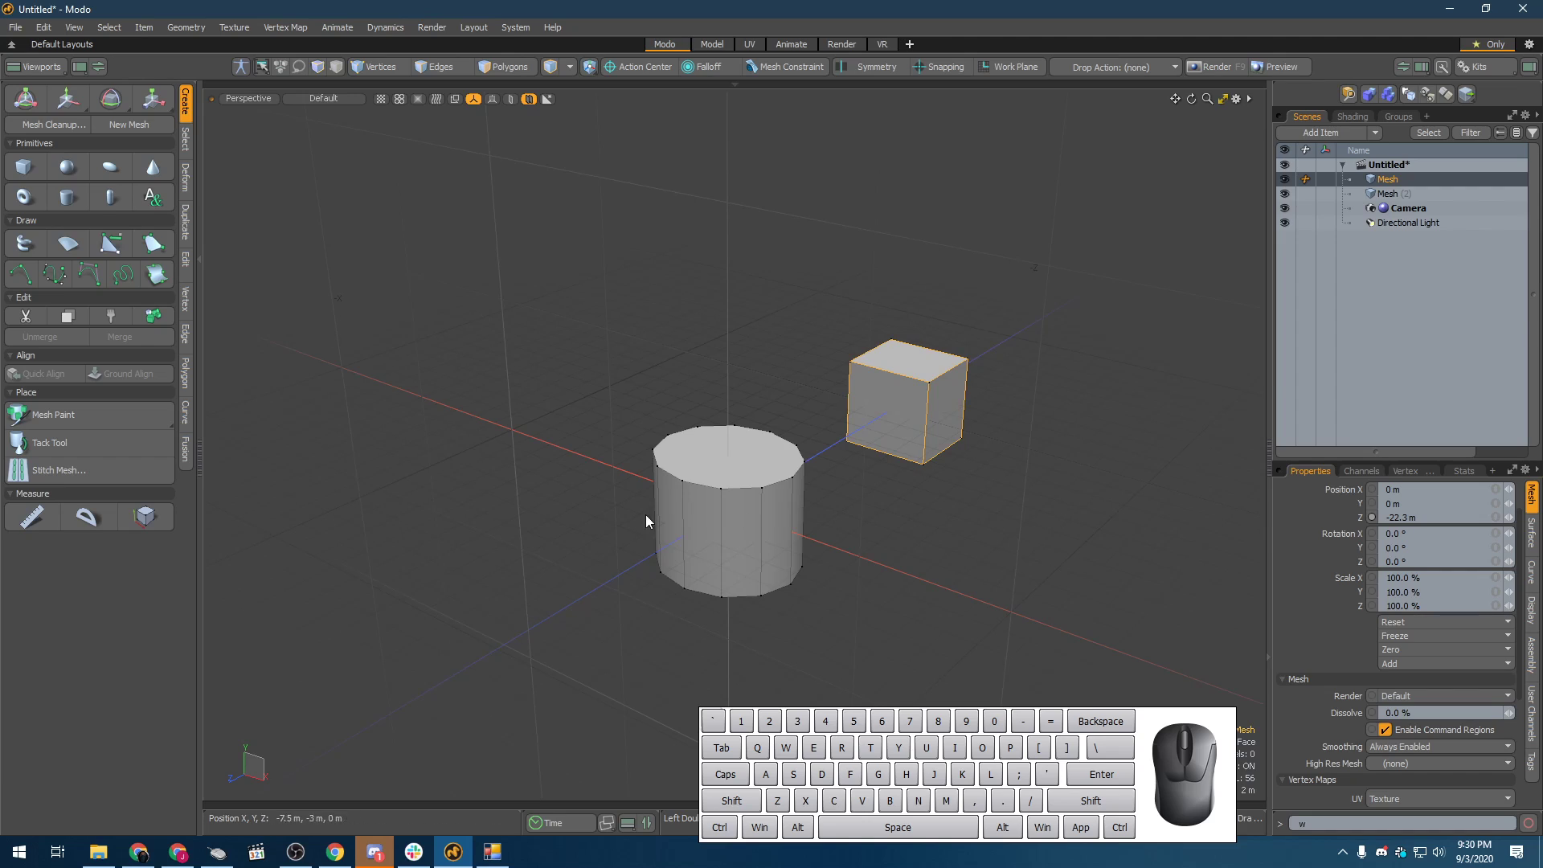
- Start a new polygon material named "cylinder" for the cylinder and choose pure green as its color
left_click(673, 500)
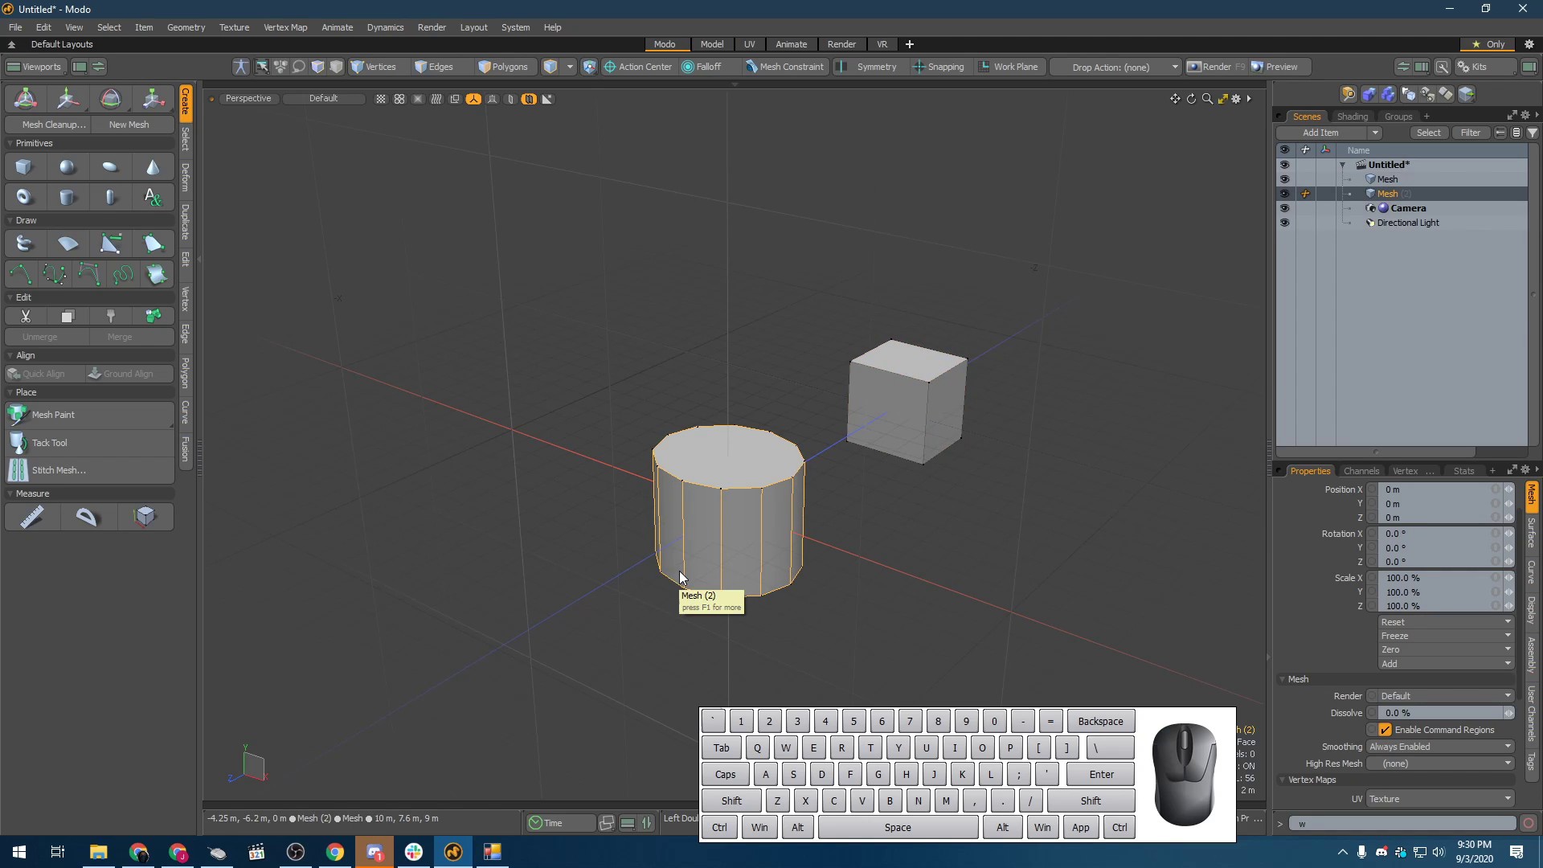
key("m")
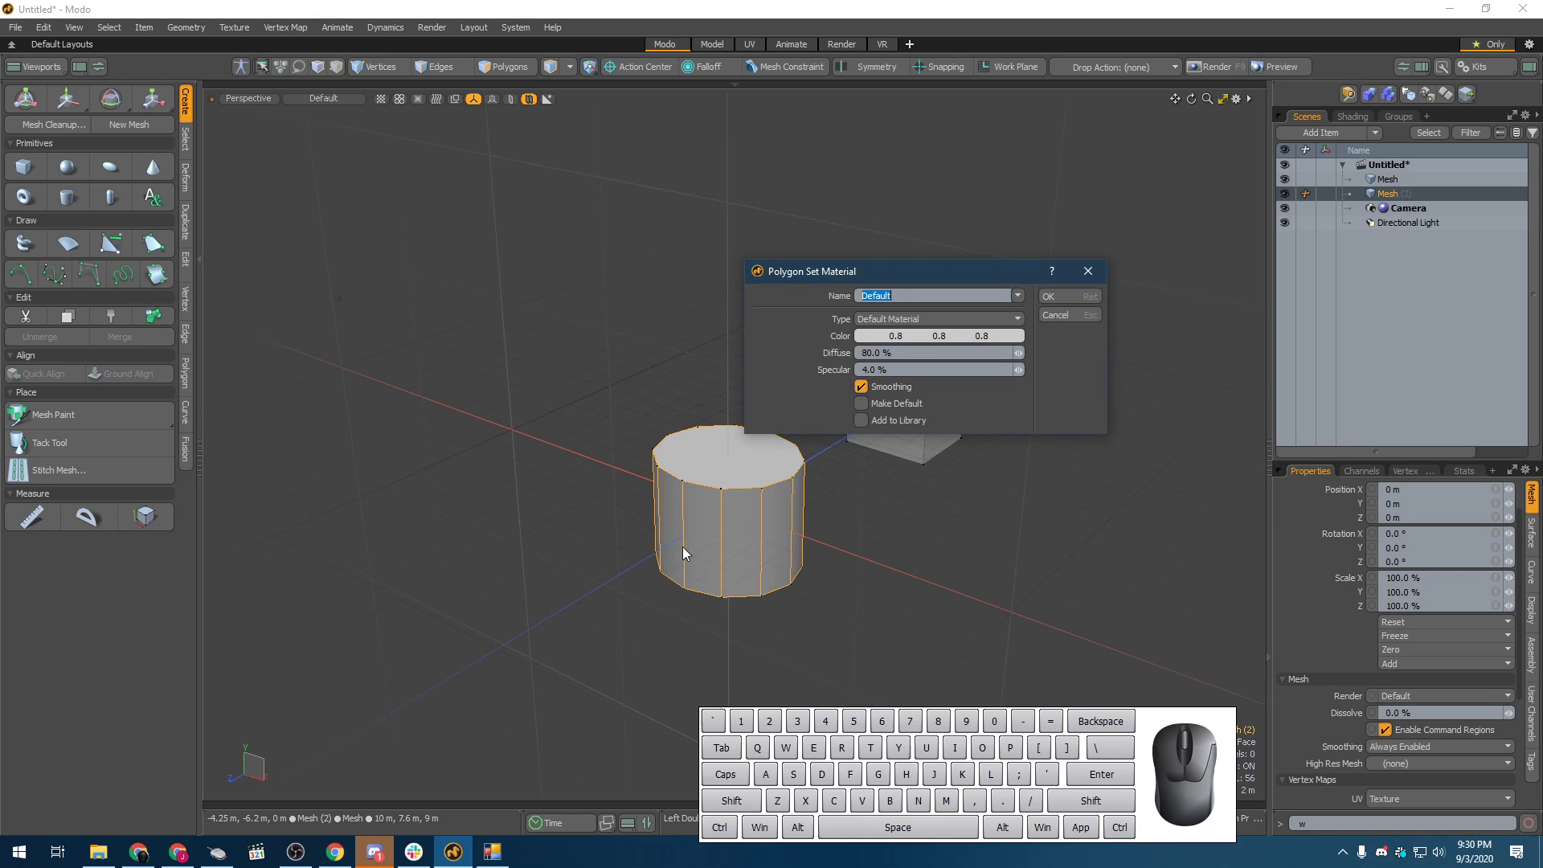
left_click_drag(959, 278, 1101, 453)
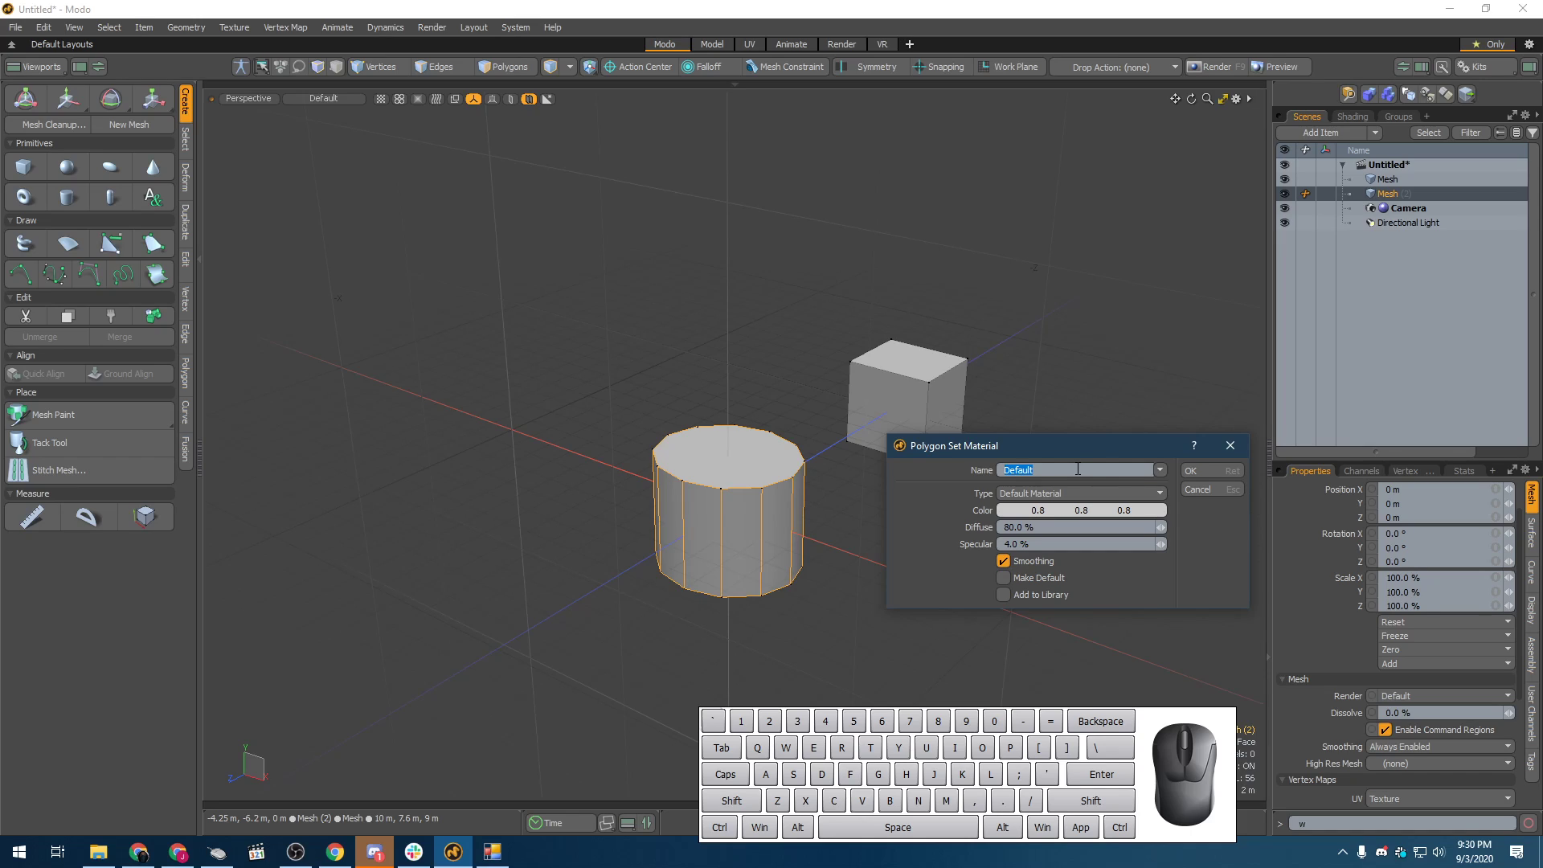
type("cylinder")
left_click(1016, 511)
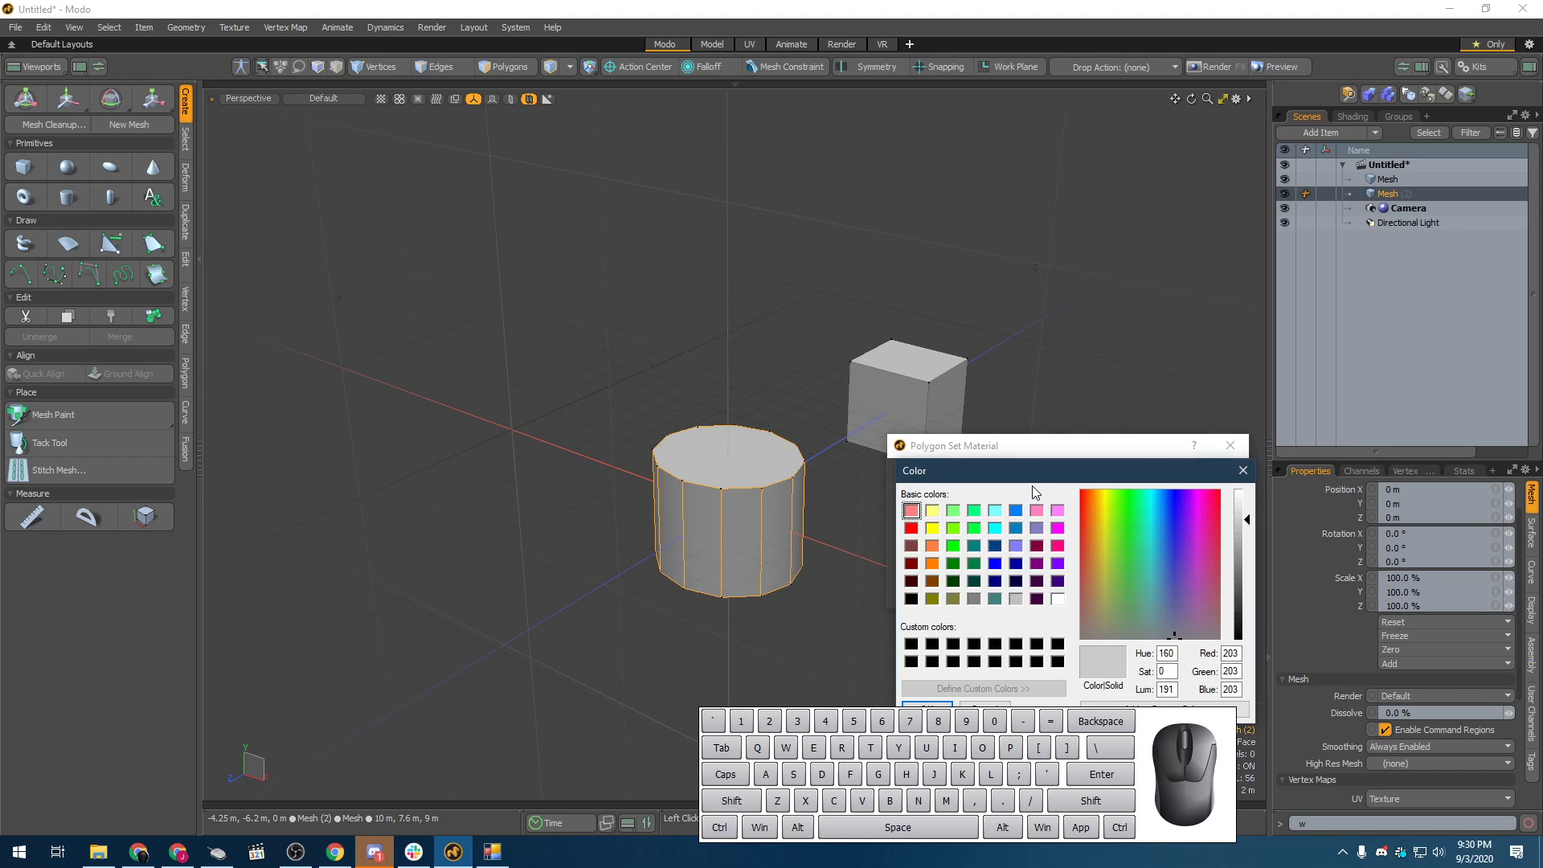
left_click_drag(1044, 474, 877, 154)
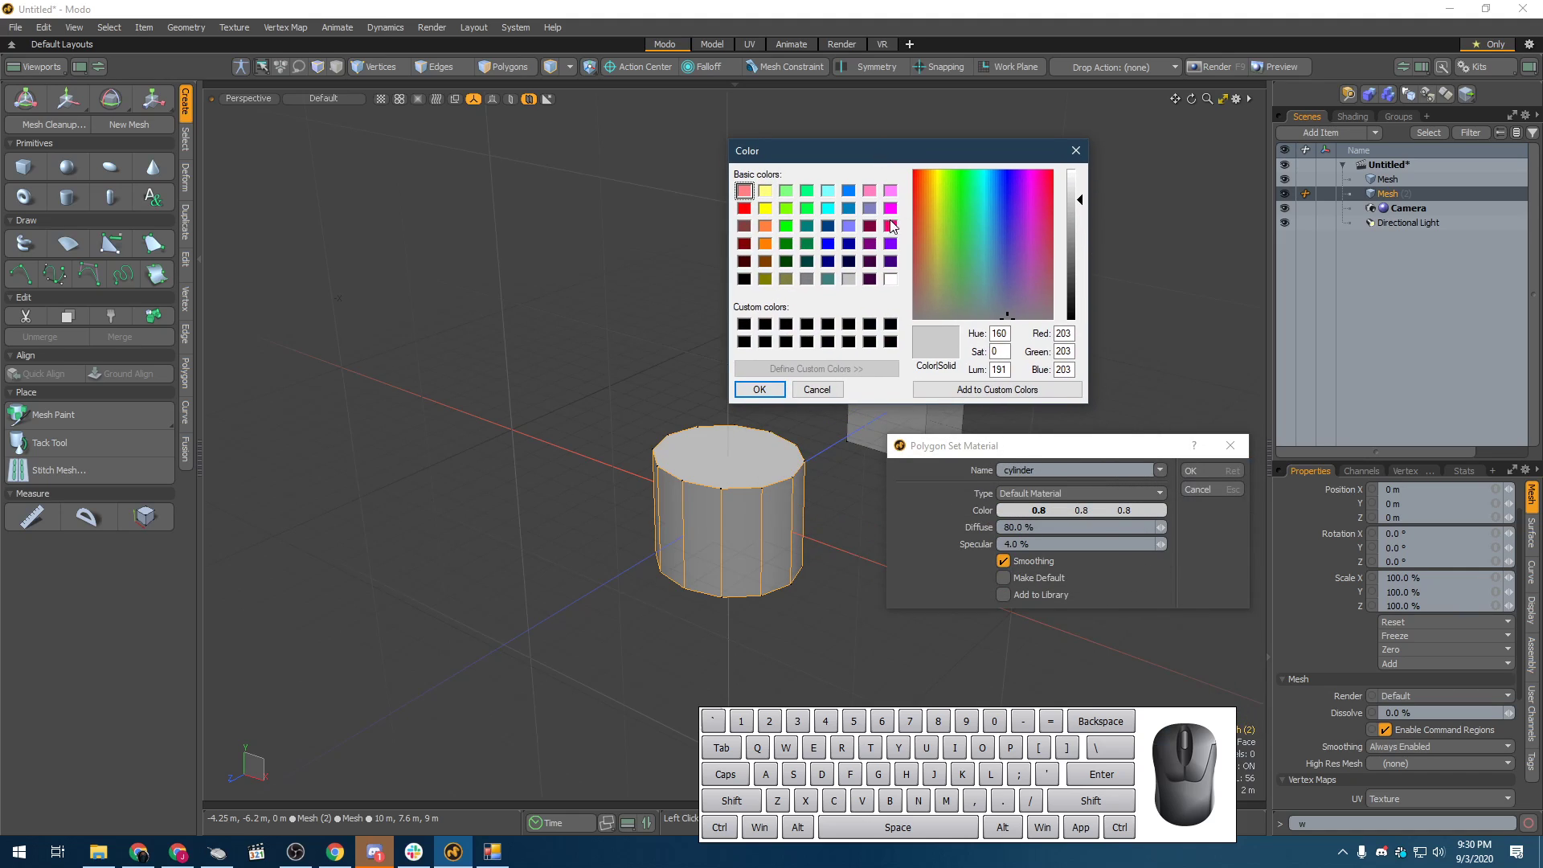
left_click(786, 226)
left_click(759, 389)
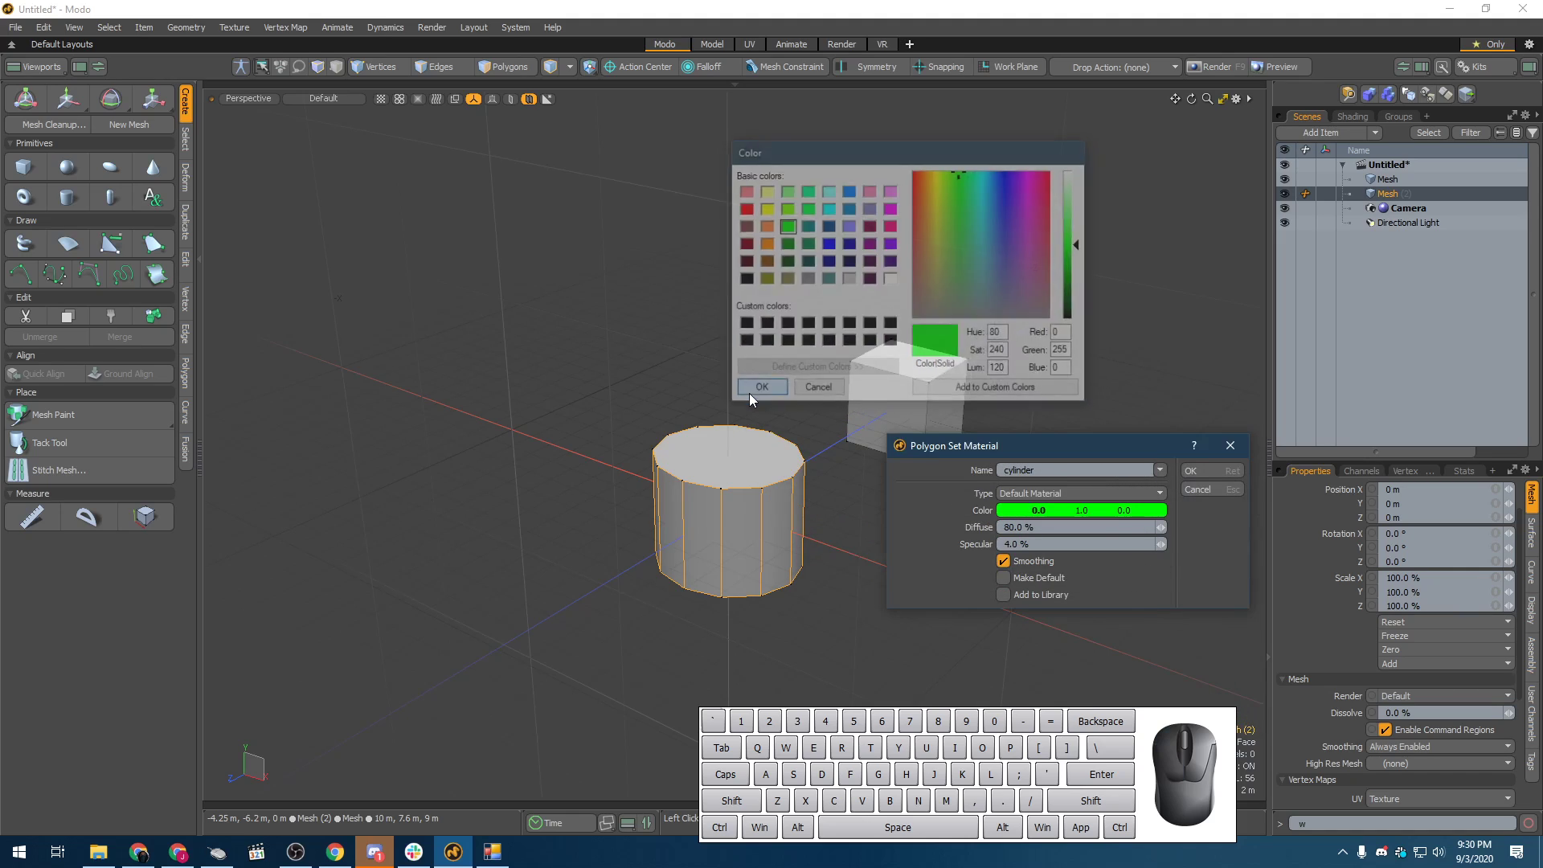
- Change the cylinder material's color to pink (0.88, 0.38, 0.84) and apply the material
left_click_drag(1035, 508, 996, 311)
double_click(1102, 512)
left_click_drag(1045, 365, 1157, 387)
left_click(845, 551)
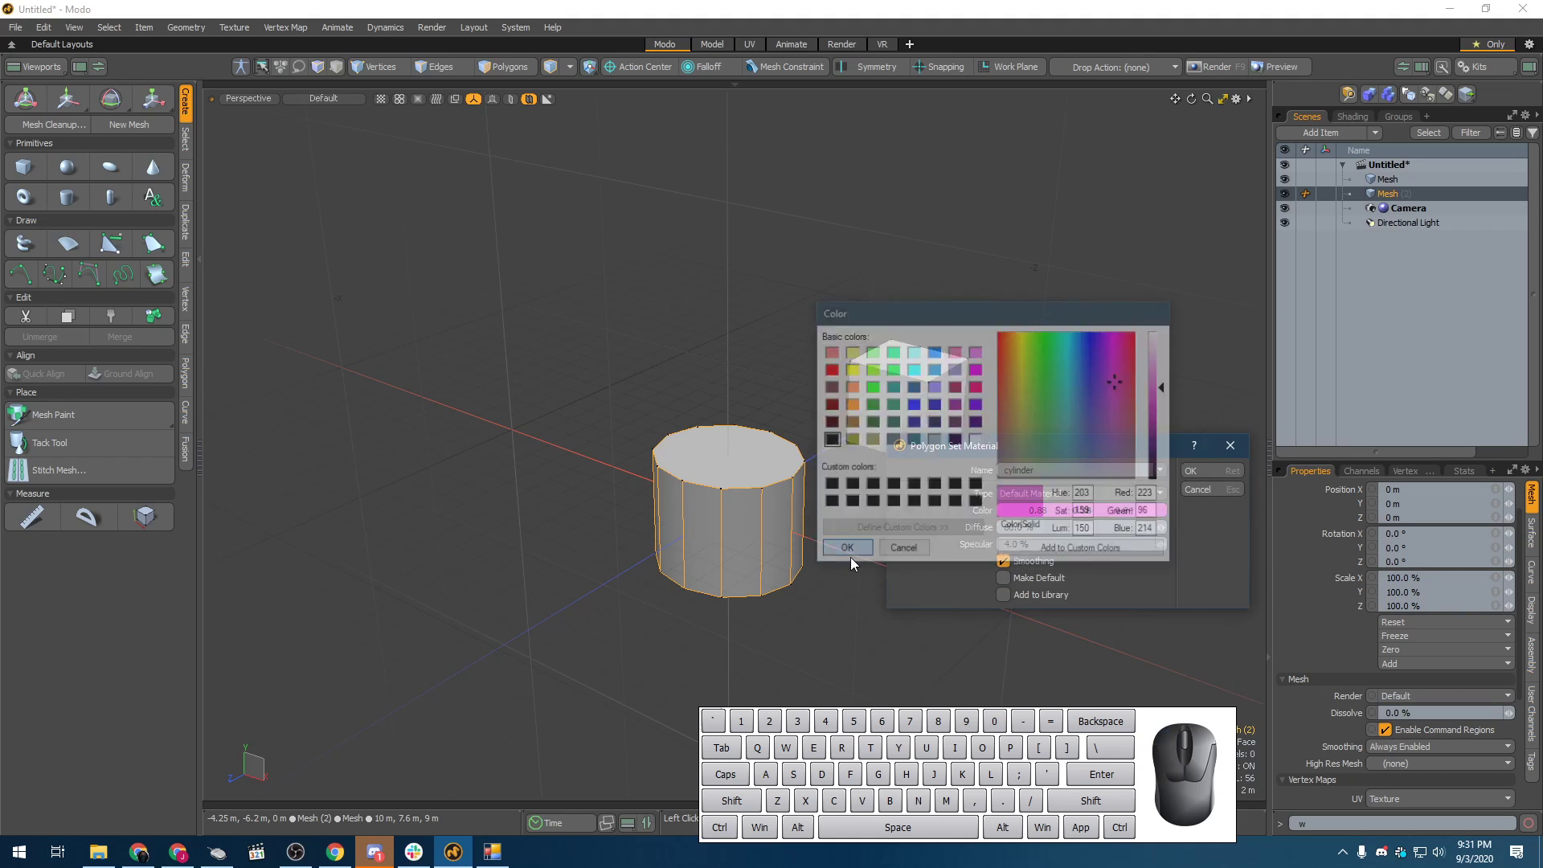
left_click(1197, 472)
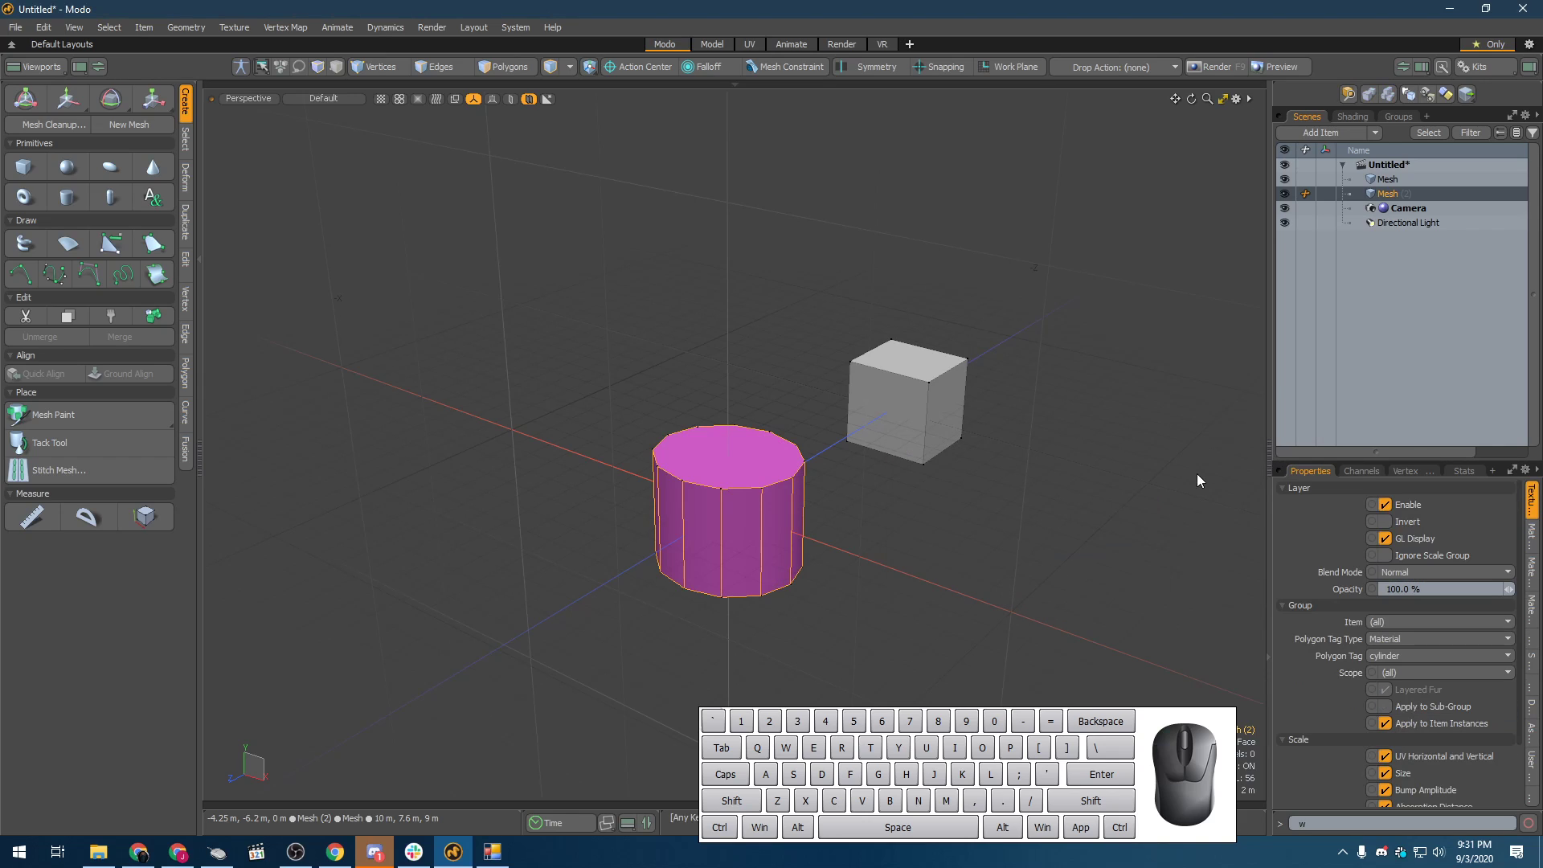
- Assign the existing "cylinder" material to the cube
left_click(688, 478)
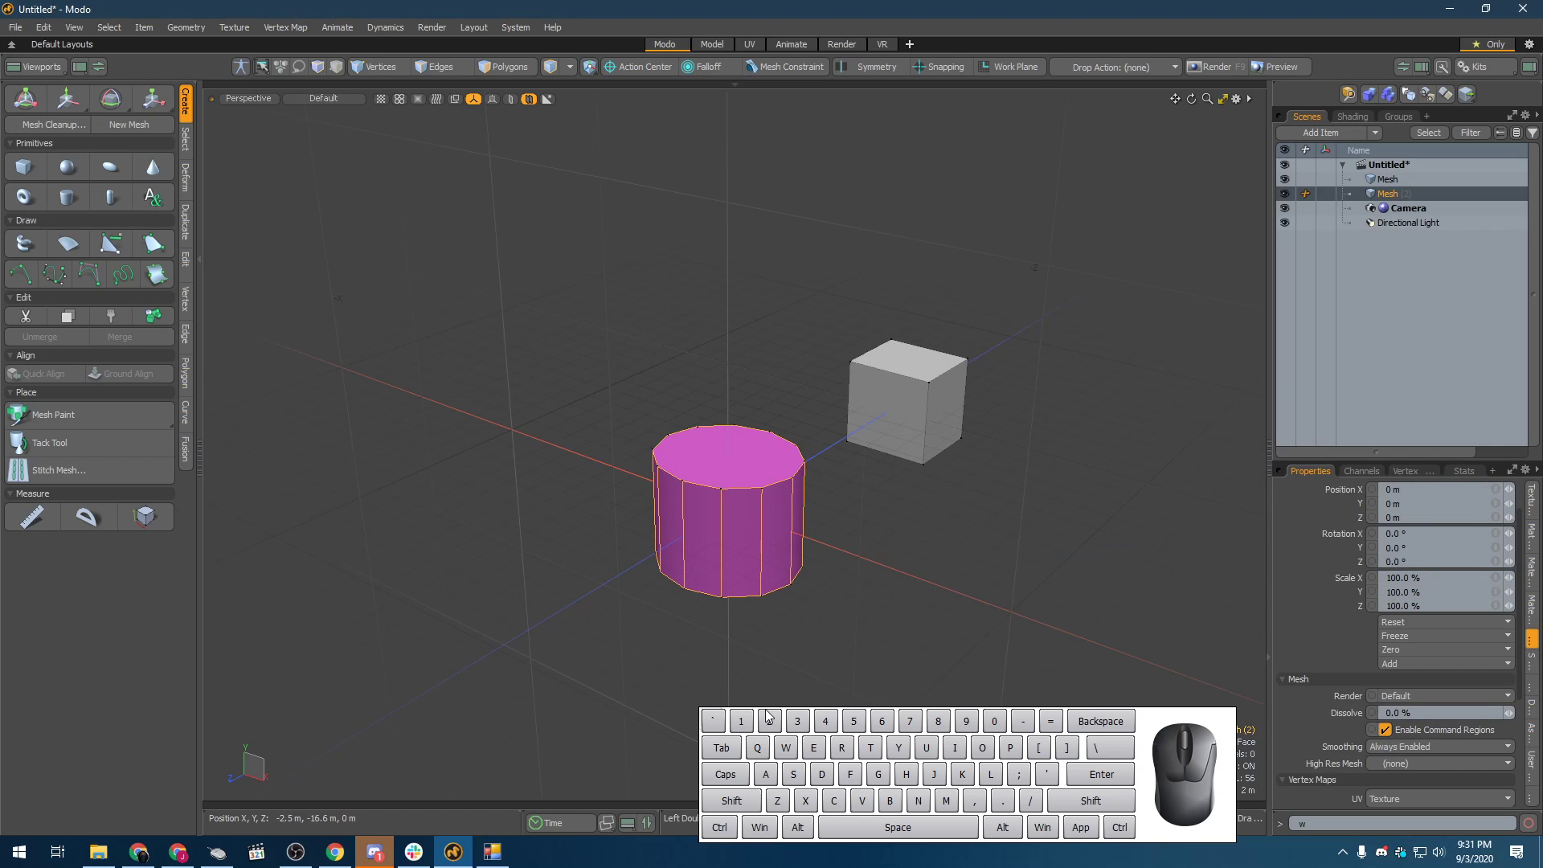
left_click(872, 417)
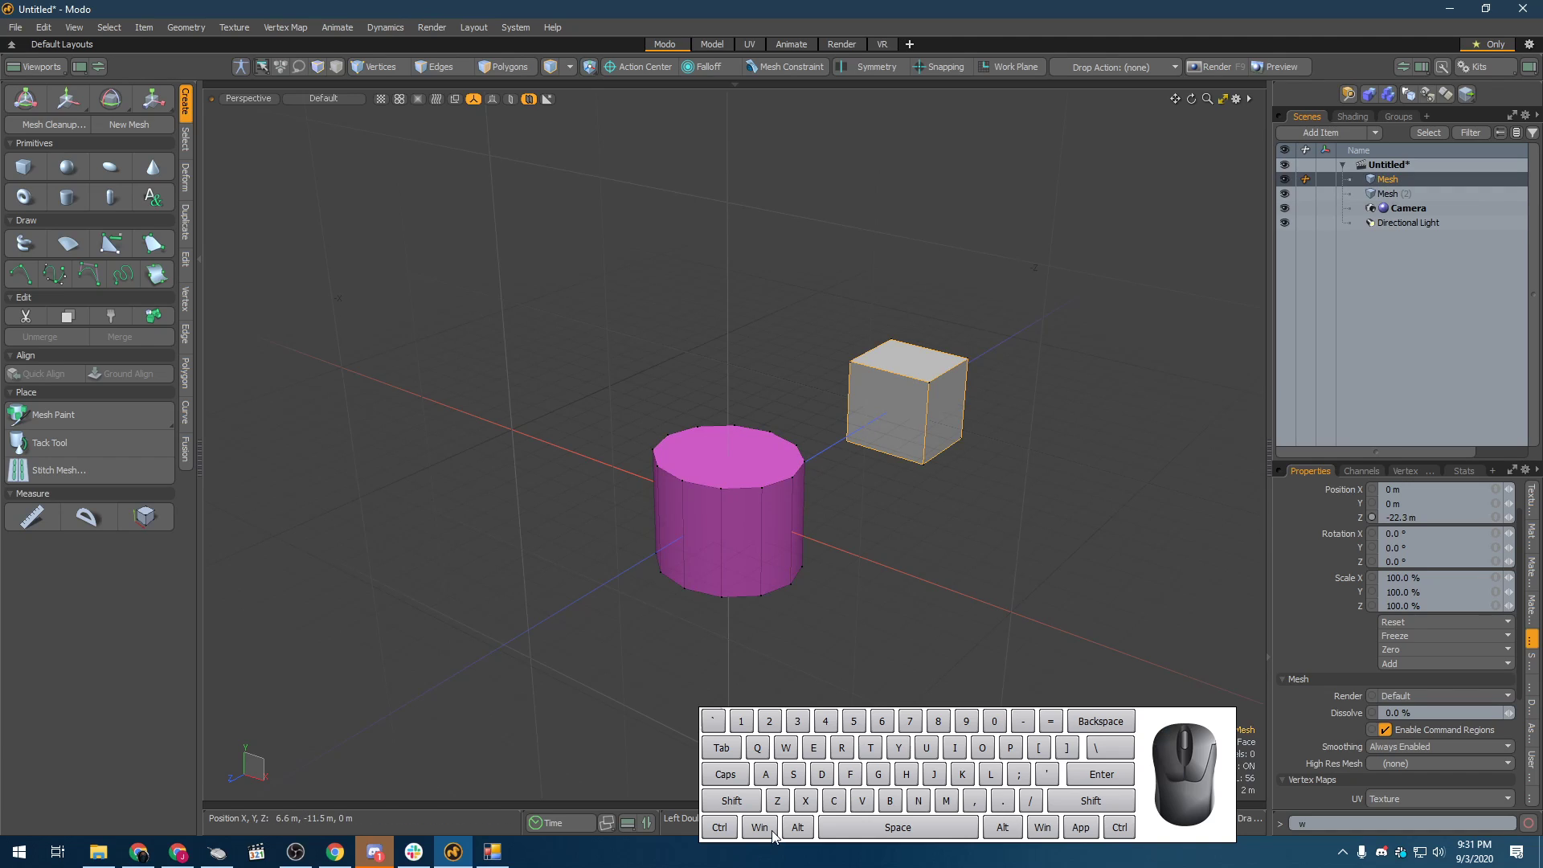
key("m")
left_click(1160, 471)
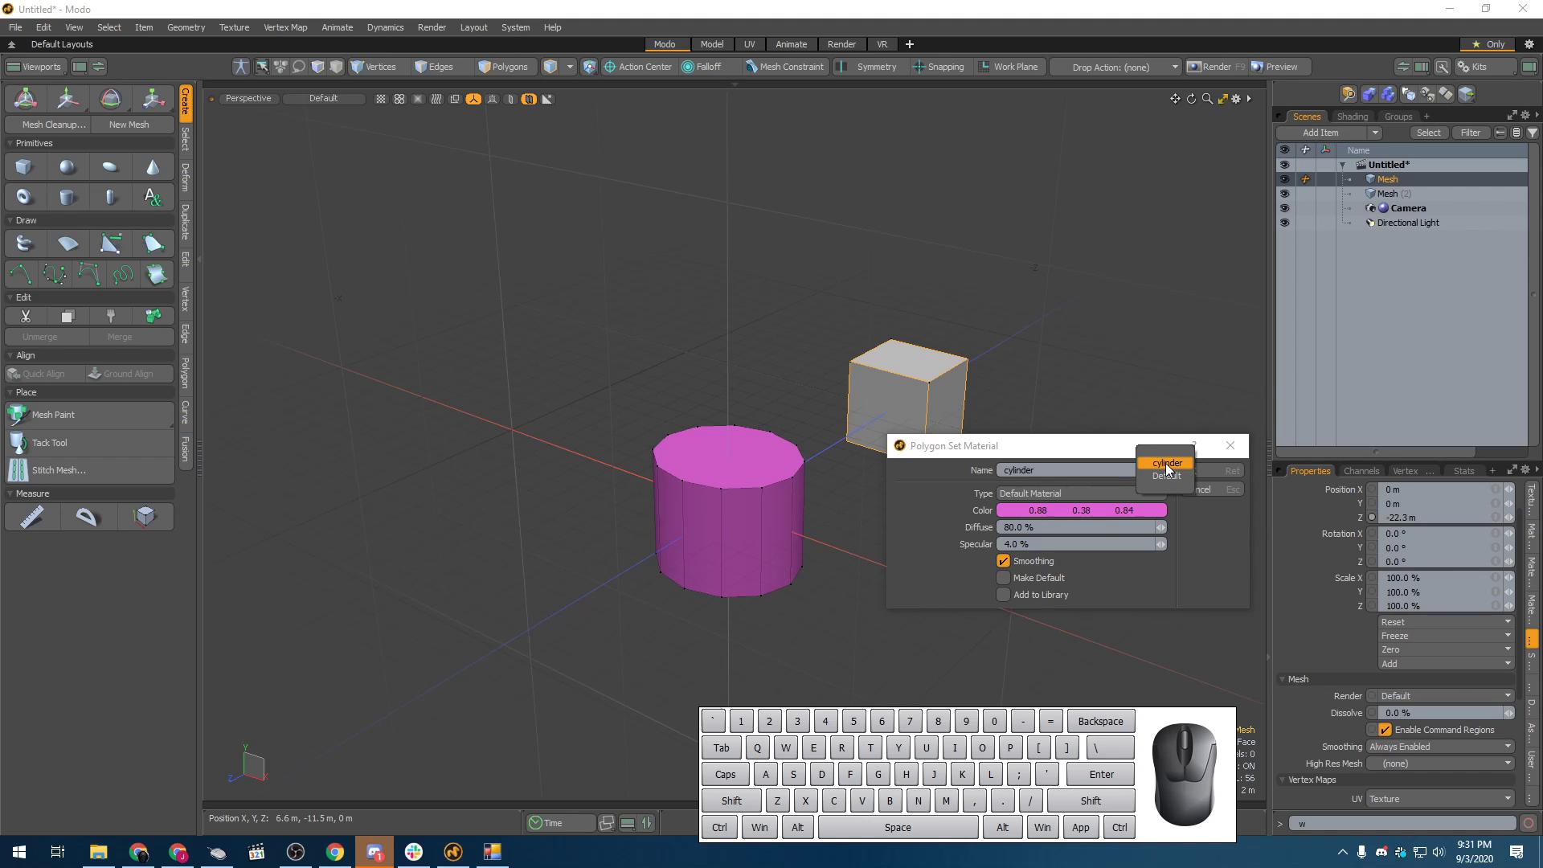
left_click(1167, 464)
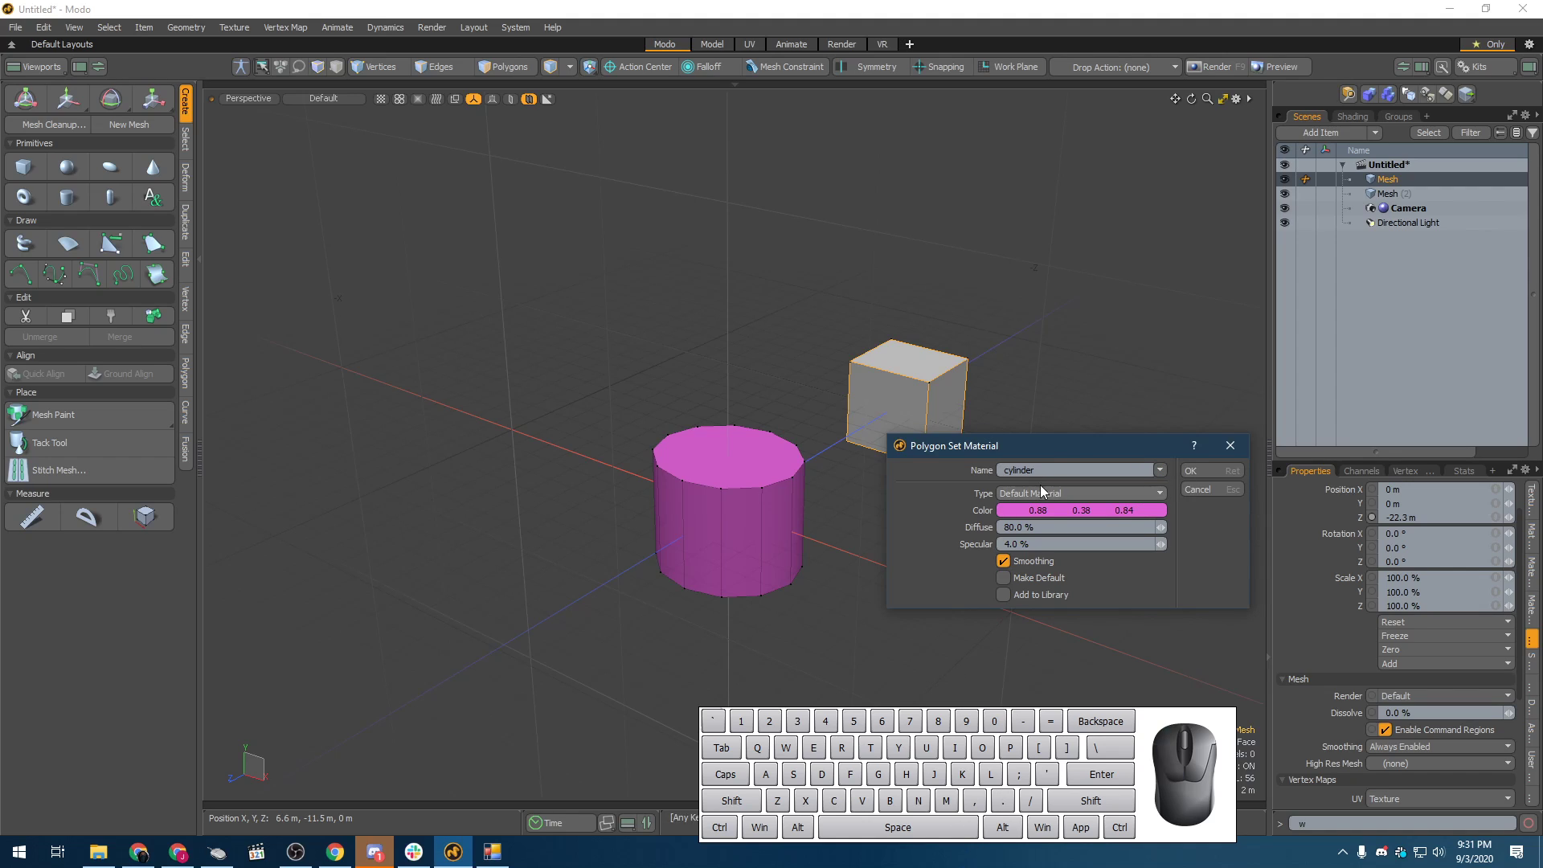
left_click(1190, 473)
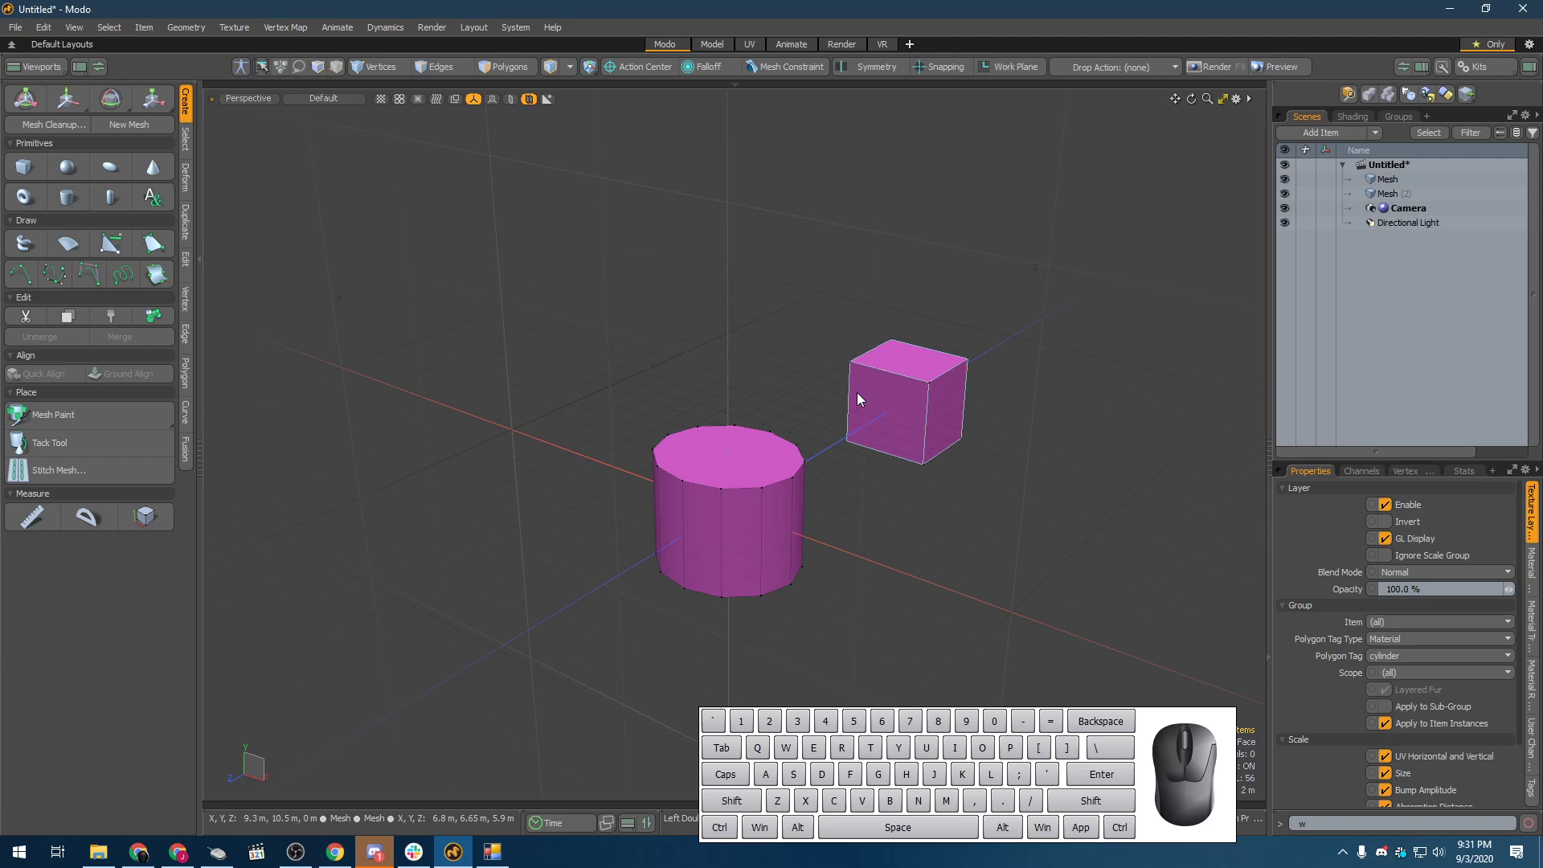
- Give the cube its own new material named "cube" in blue (0.0, 0.38, 0.84)
key("m")
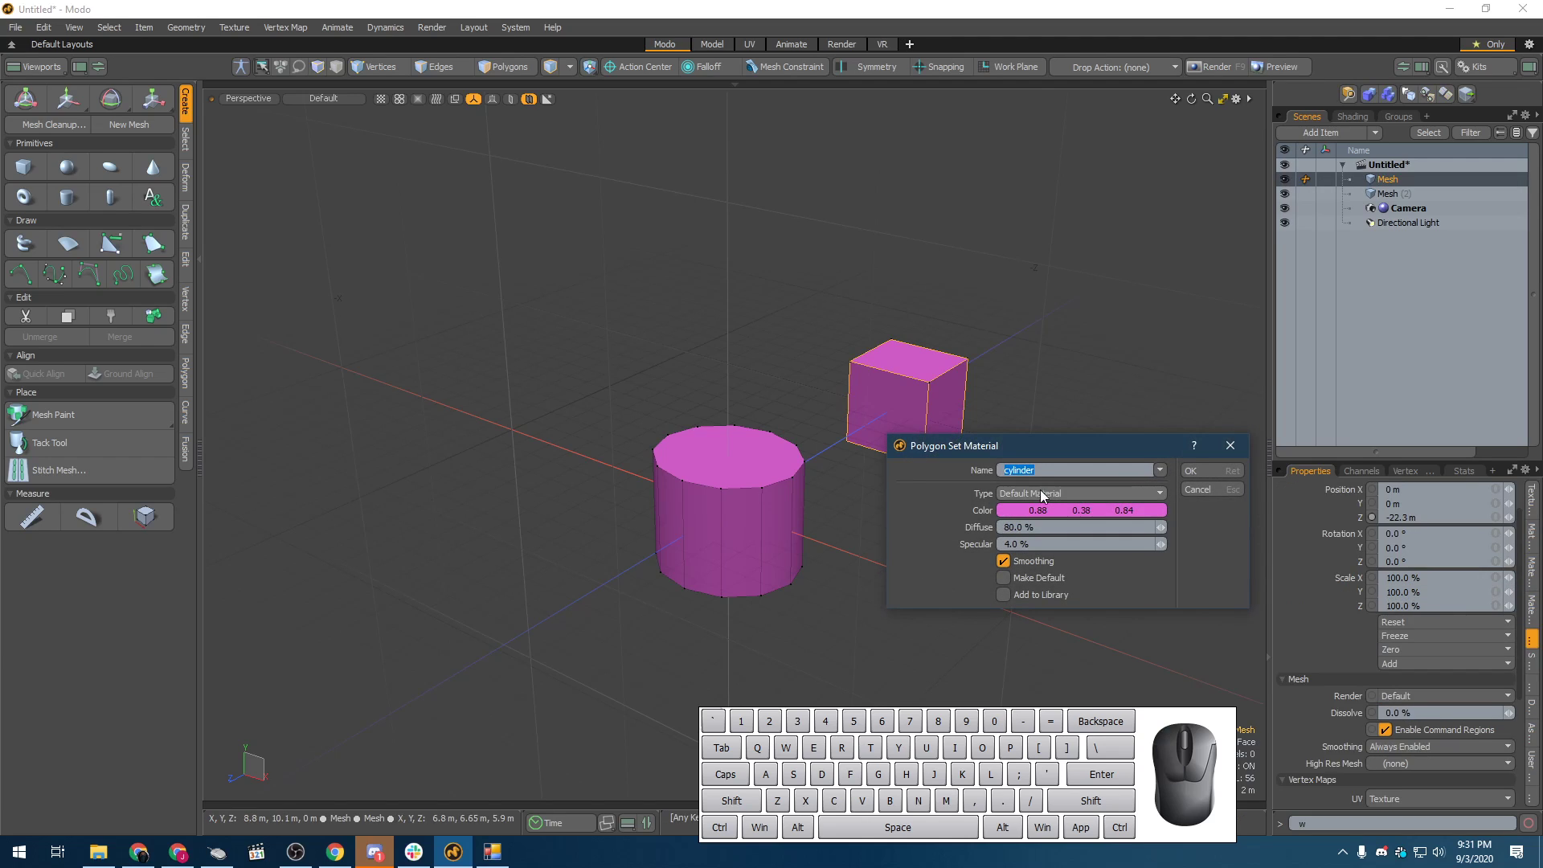
type("cube")
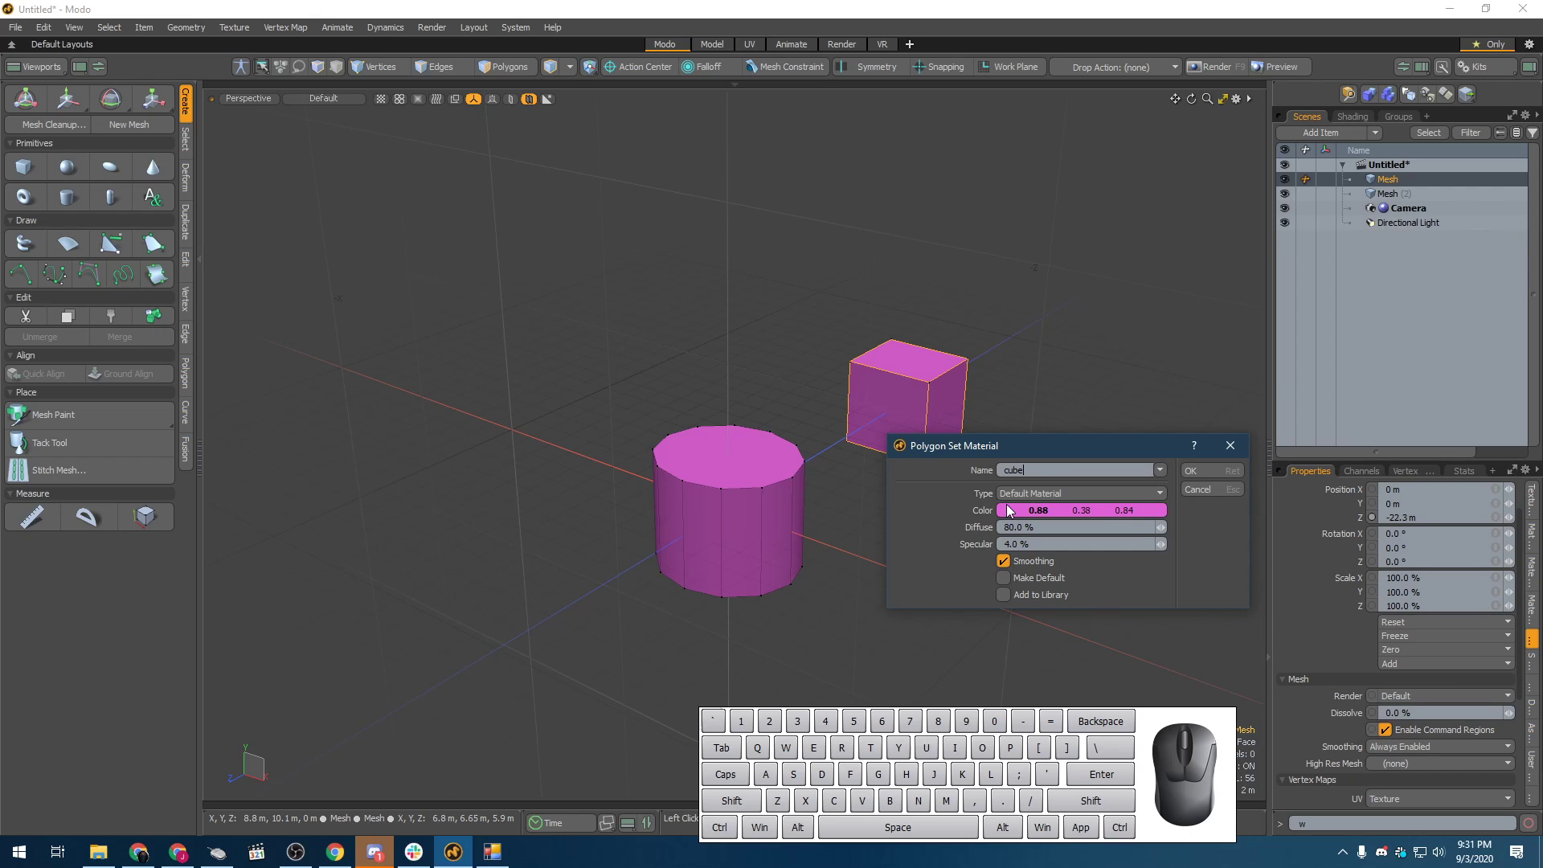
left_click_drag(1009, 511, 948, 514)
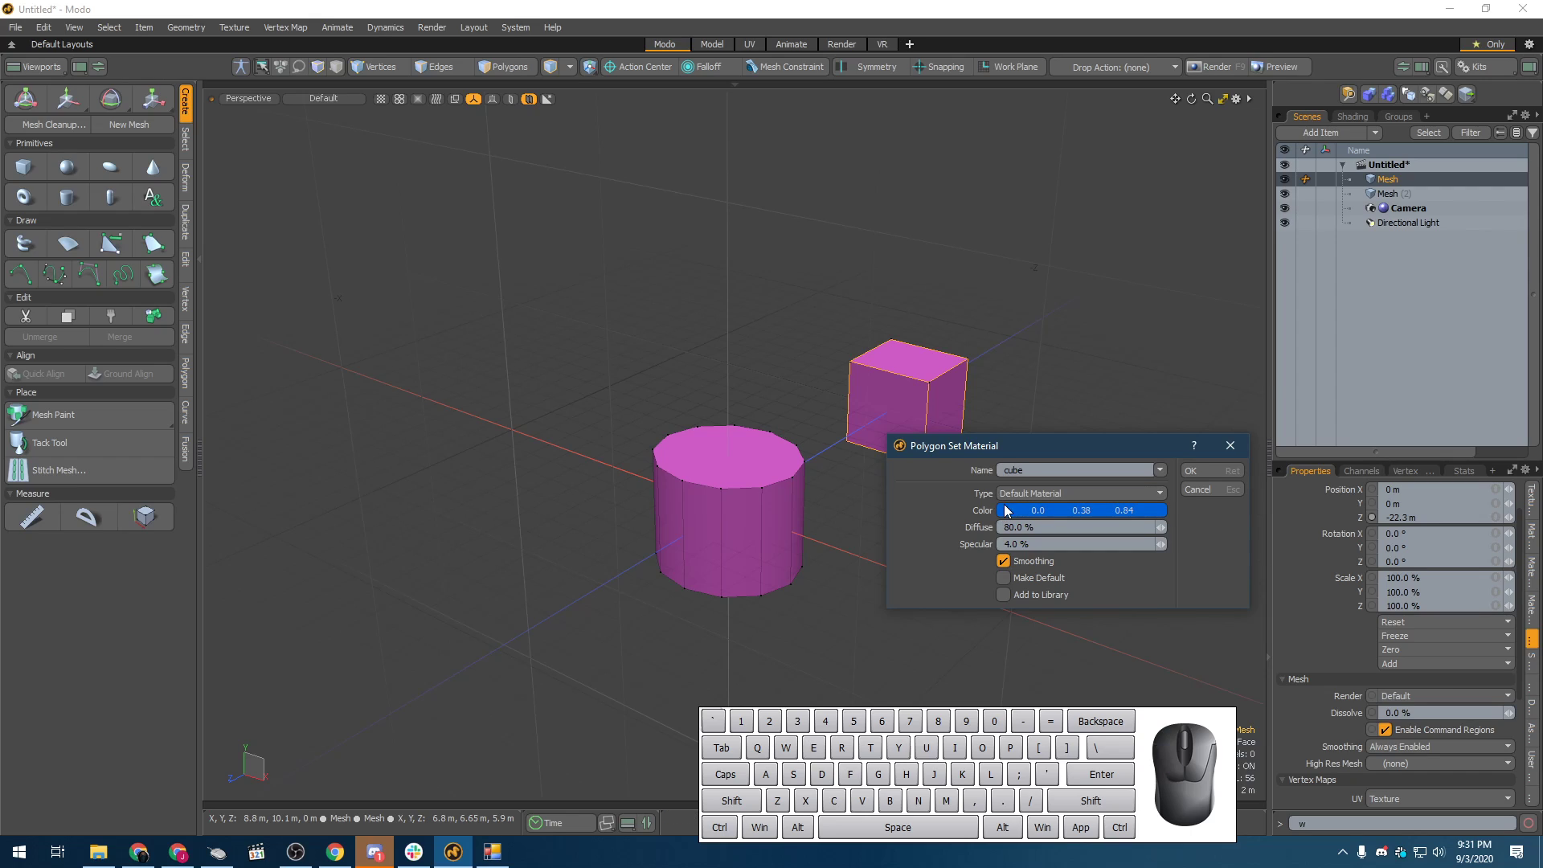
left_click(1222, 473)
- Add a teapot as a new item, raise it to Y 11.25 m above the cylinder and scale it uniformly to 1282.5 %
left_click_drag(1149, 600, 841, 585, "alt")
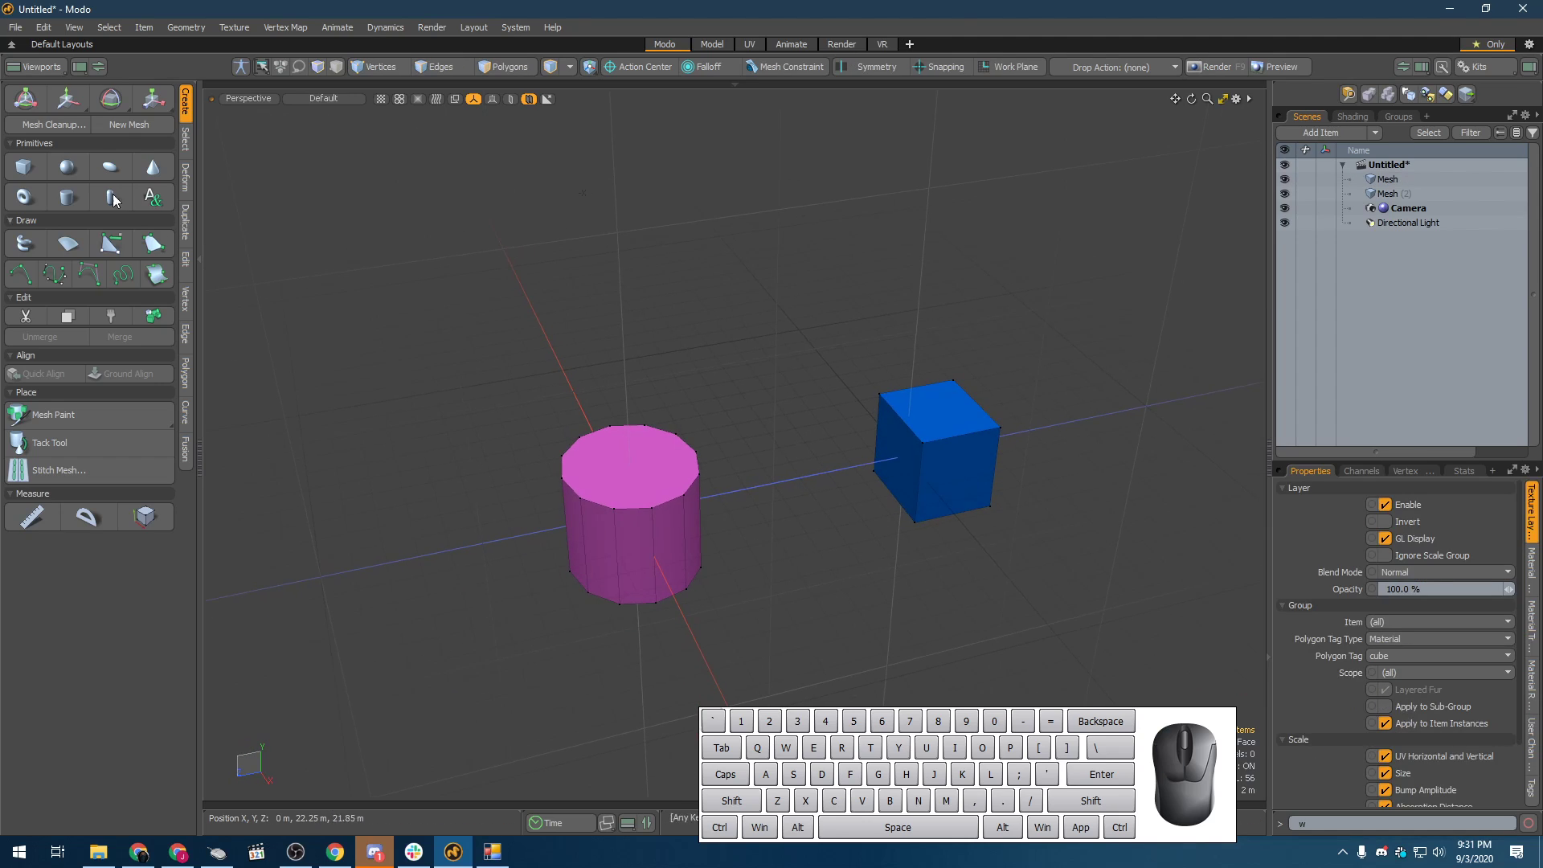
left_click(119, 171, "shift")
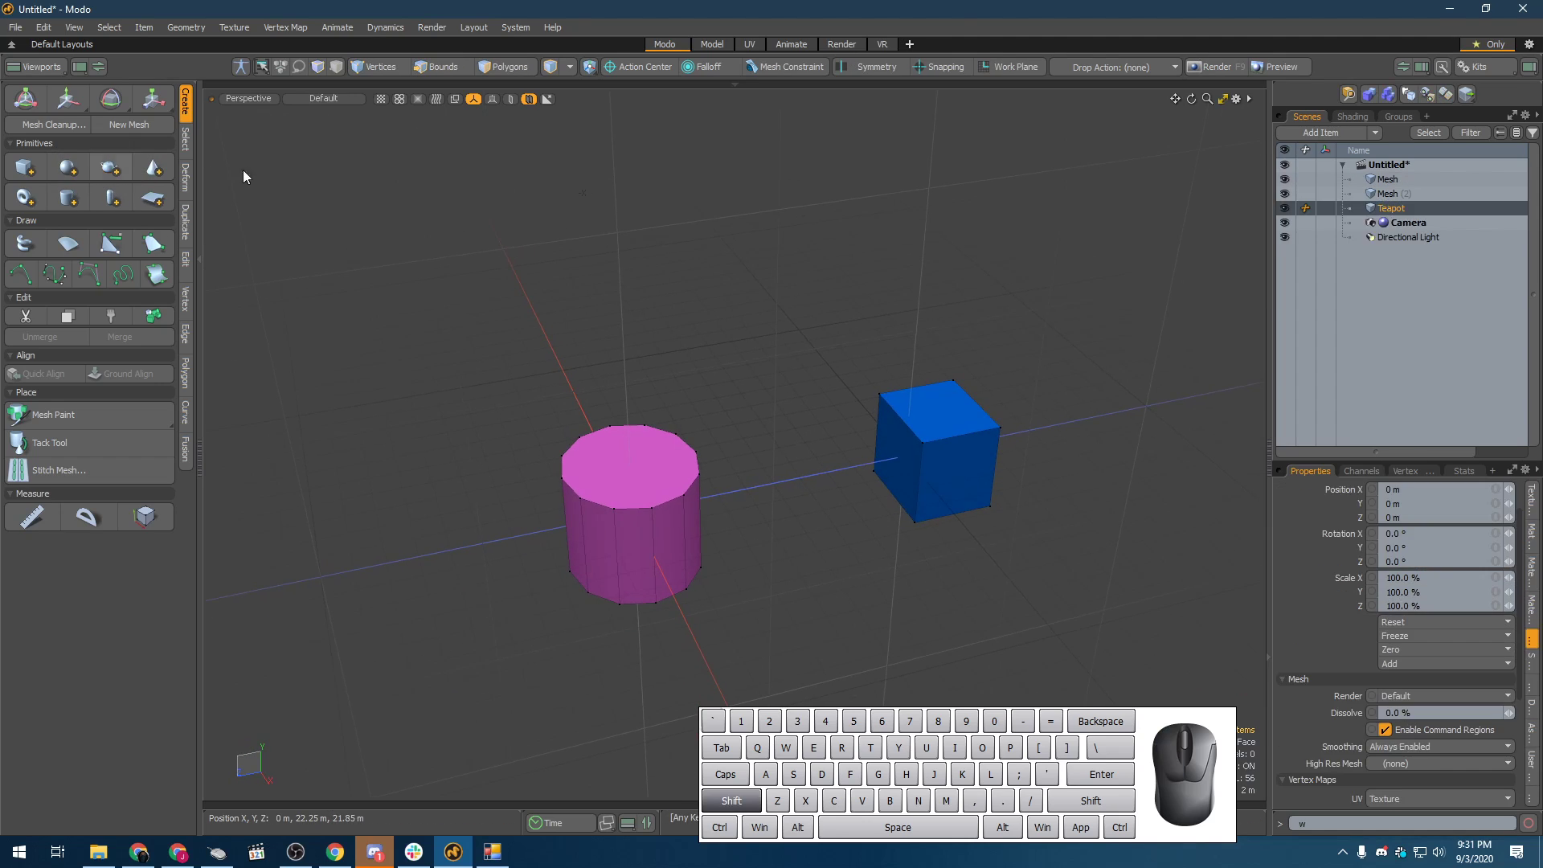
key("w")
left_click_drag(627, 414, 619, 252)
key("r")
left_click_drag(625, 370, 817, 370)
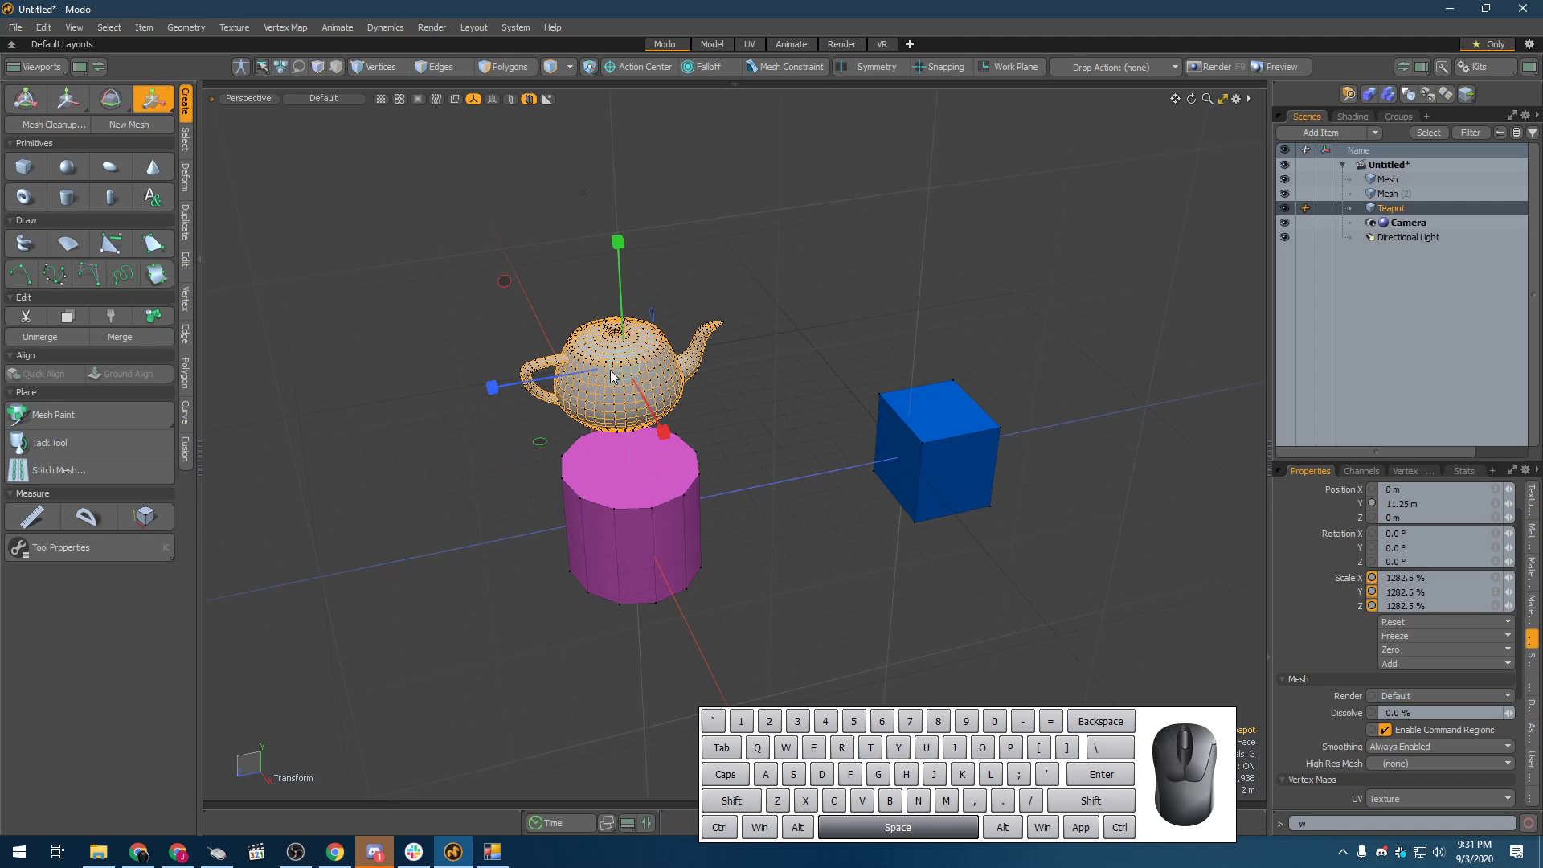
left_click(819, 370)
- Assign the existing pink "cylinder" material to the teapot
left_click(563, 350)
key("m")
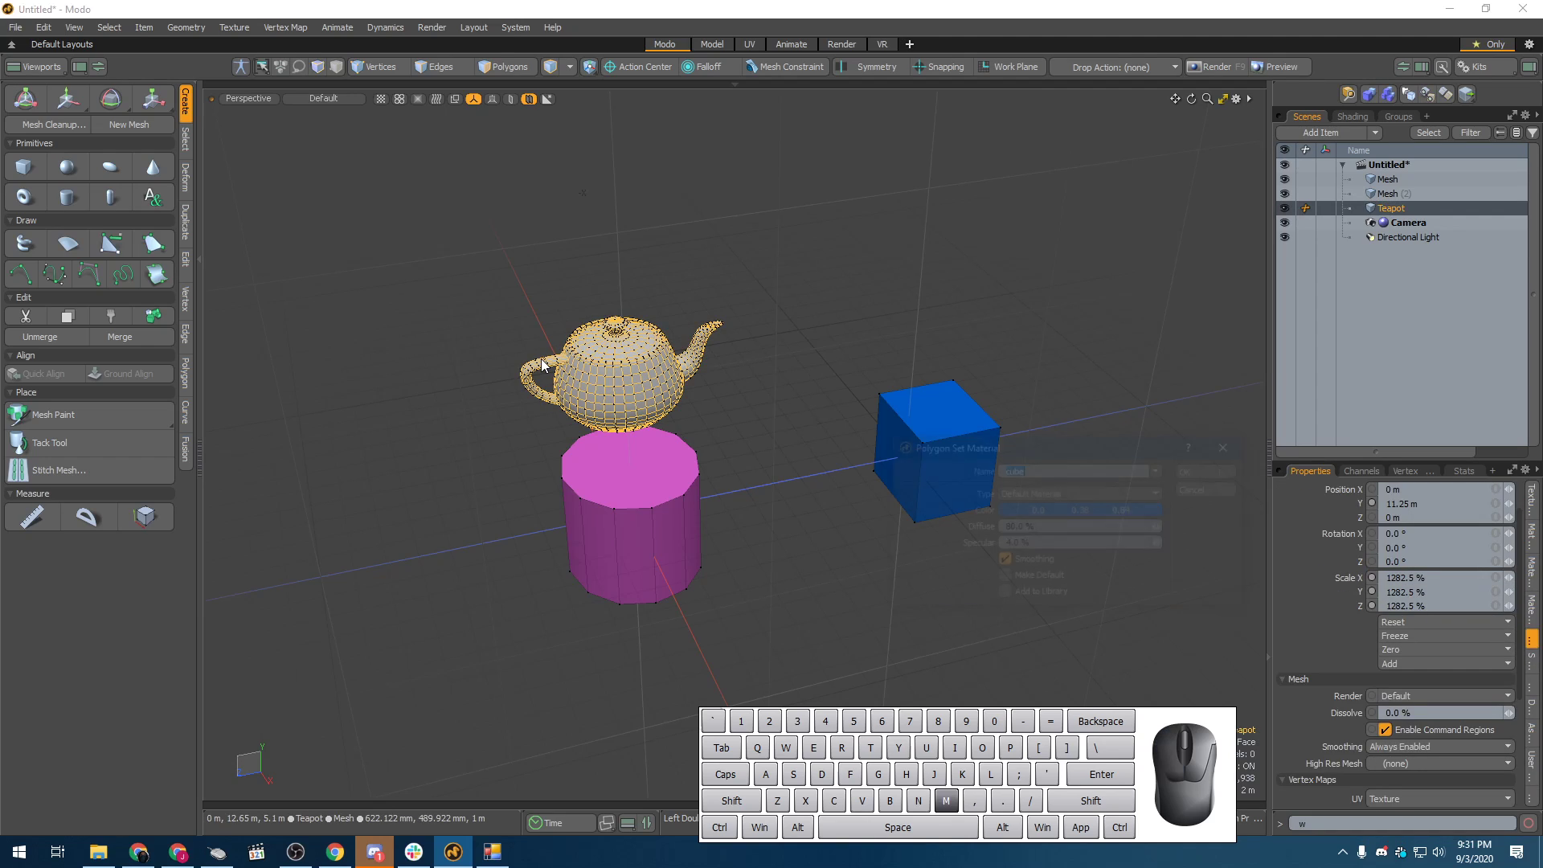
left_click(1160, 470)
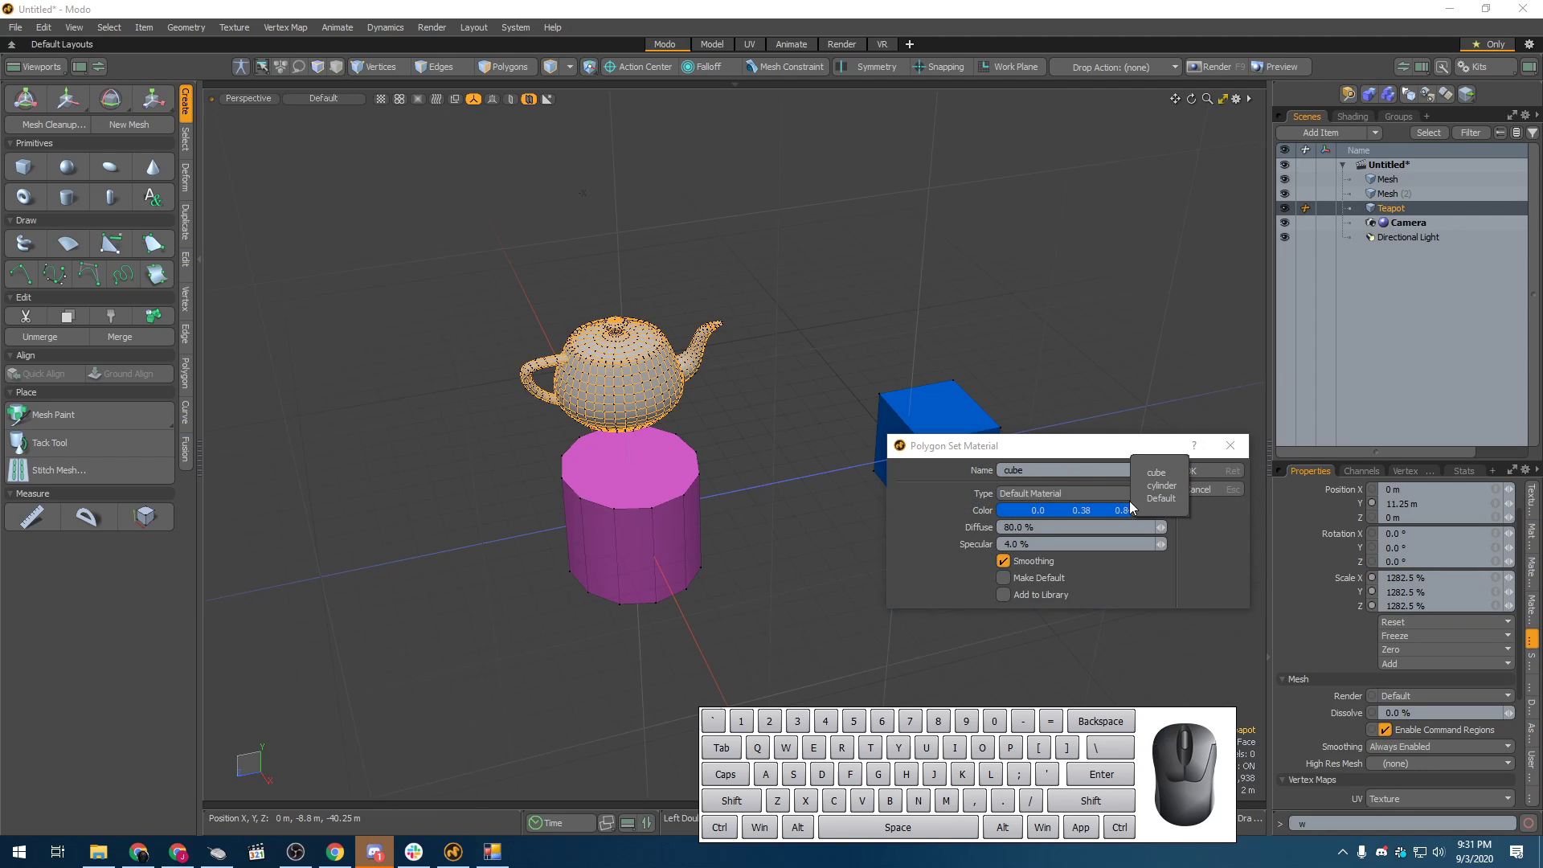
left_click(1144, 489)
left_click(1188, 472)
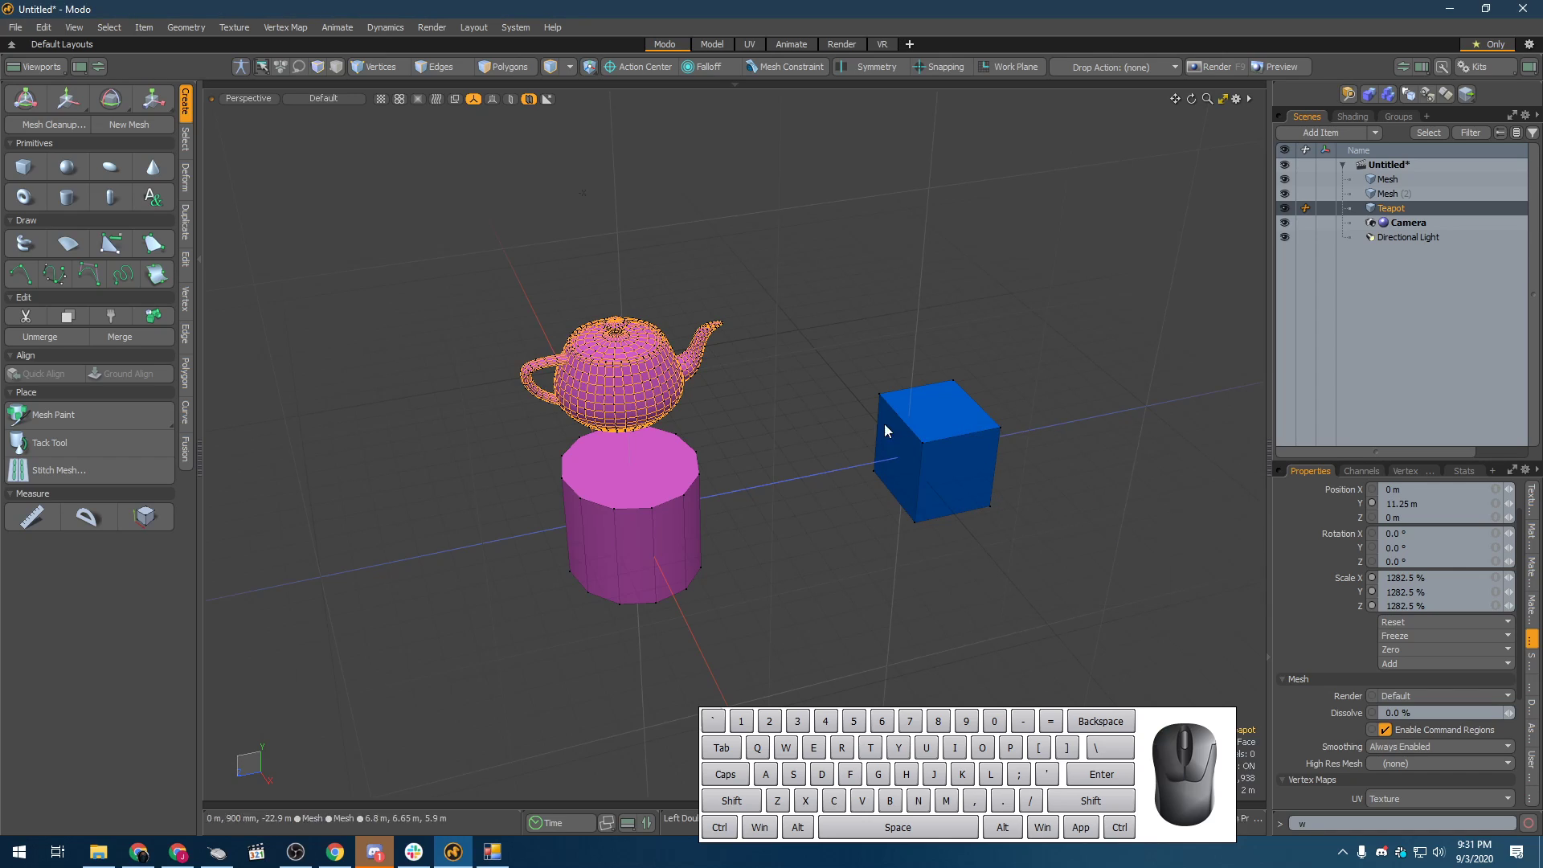
- Switch the teapot's material to the existing blue "cube" material
key("m")
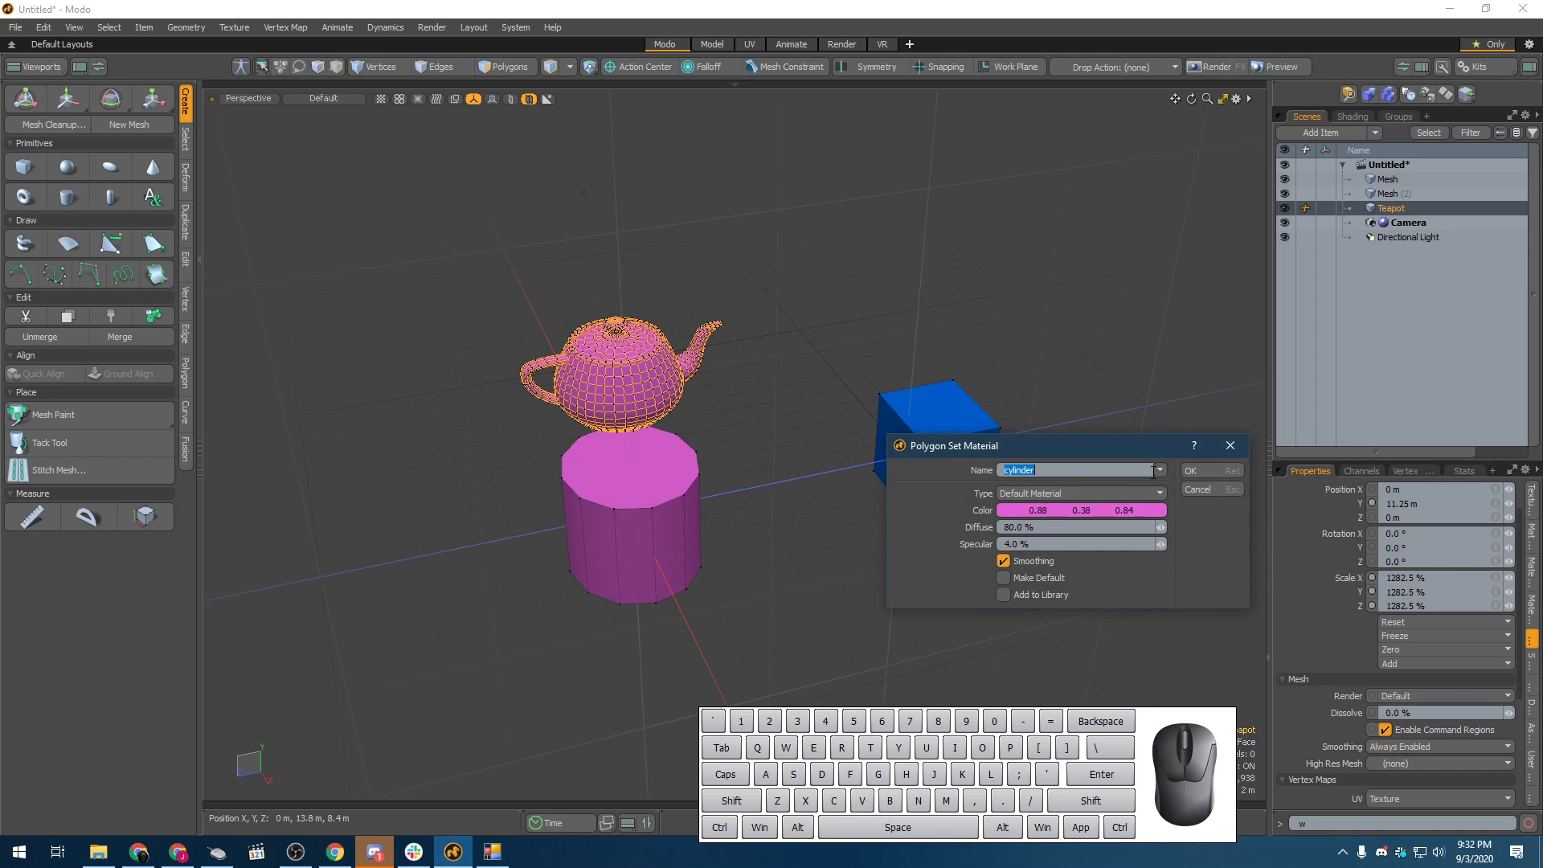
left_click(1160, 470)
left_click(1155, 474)
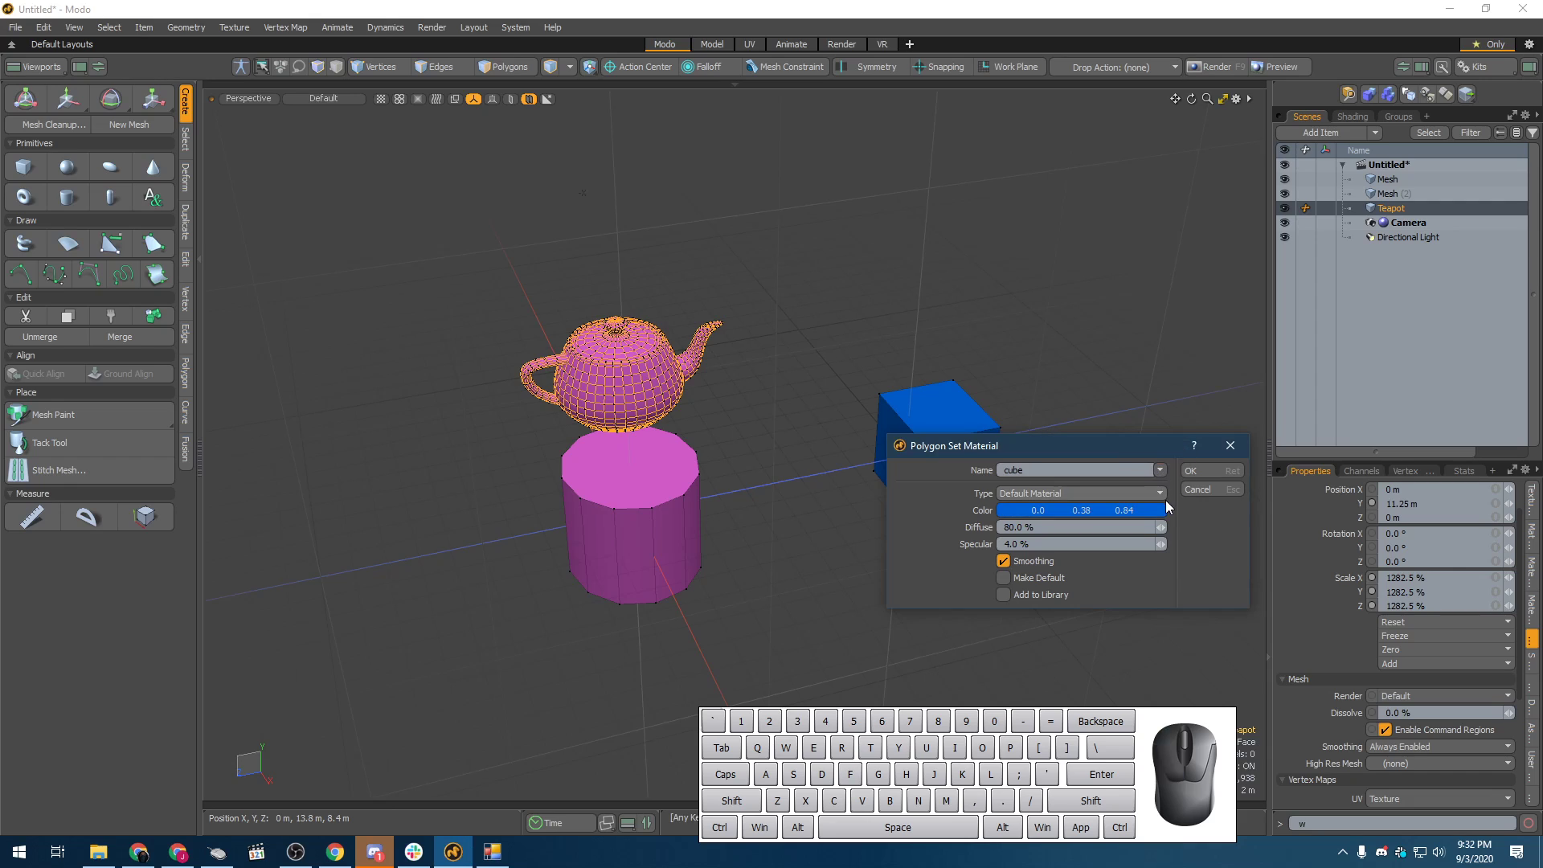
left_click(1191, 471)
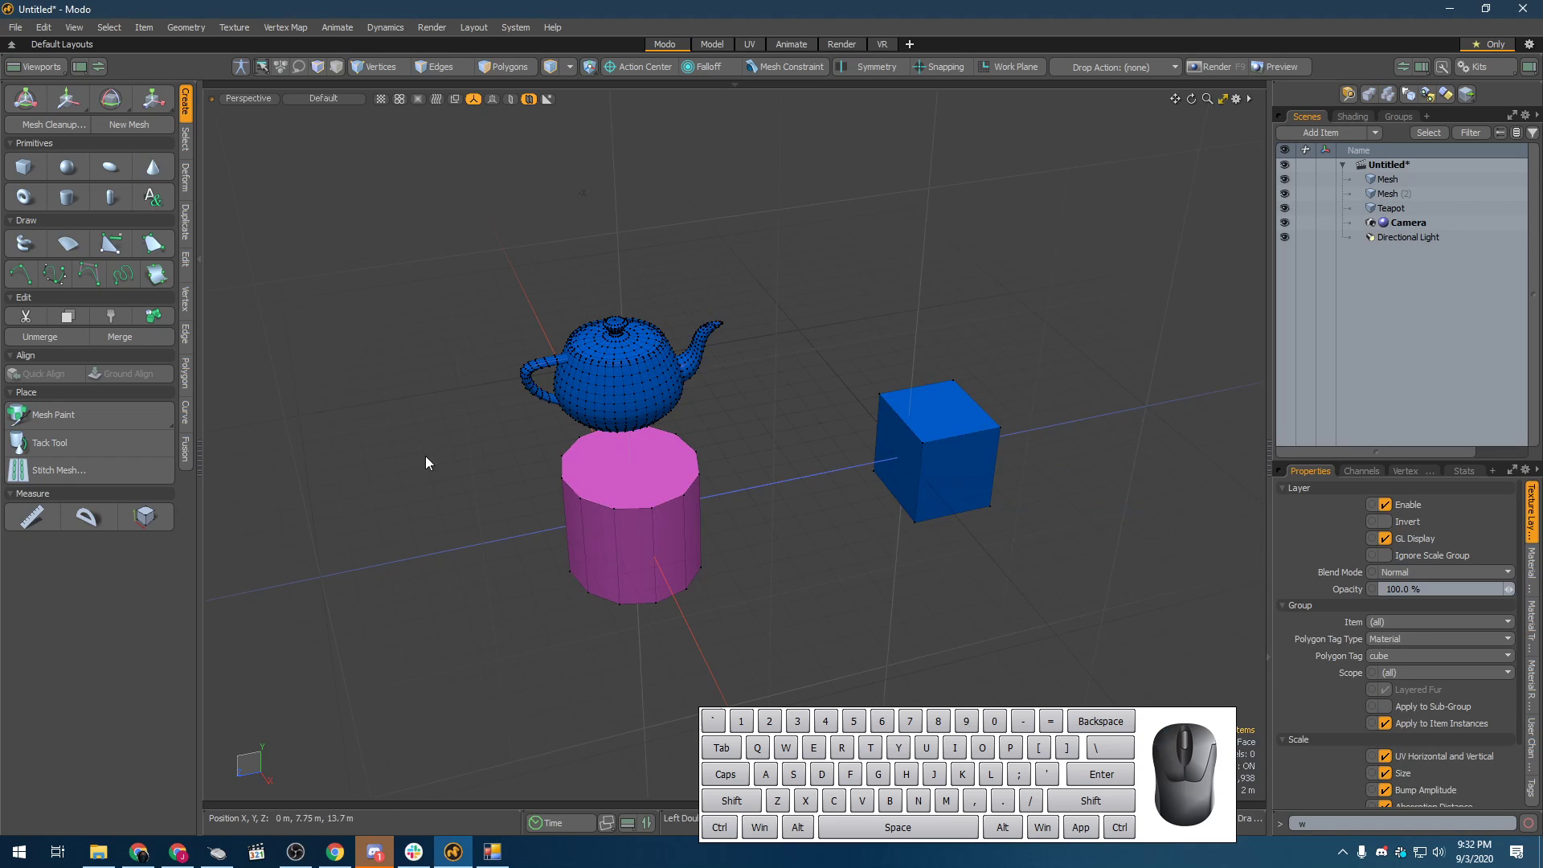
- Examine the cylinder's top rim and side facets up close
left_click_drag(427, 457, 694, 539, "alt")
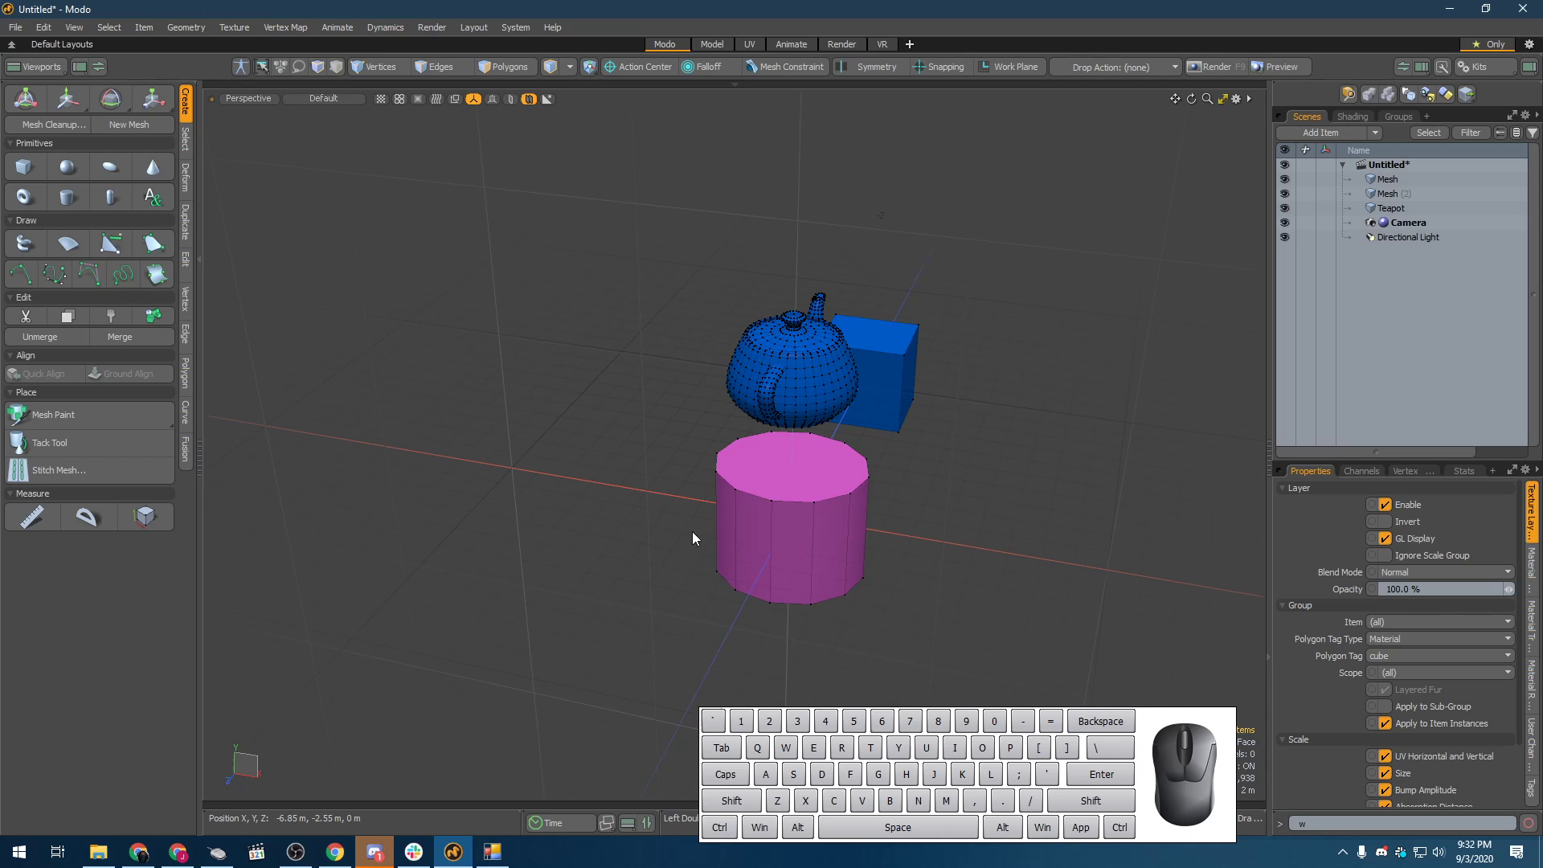
scroll(836, 521, "up", 3)
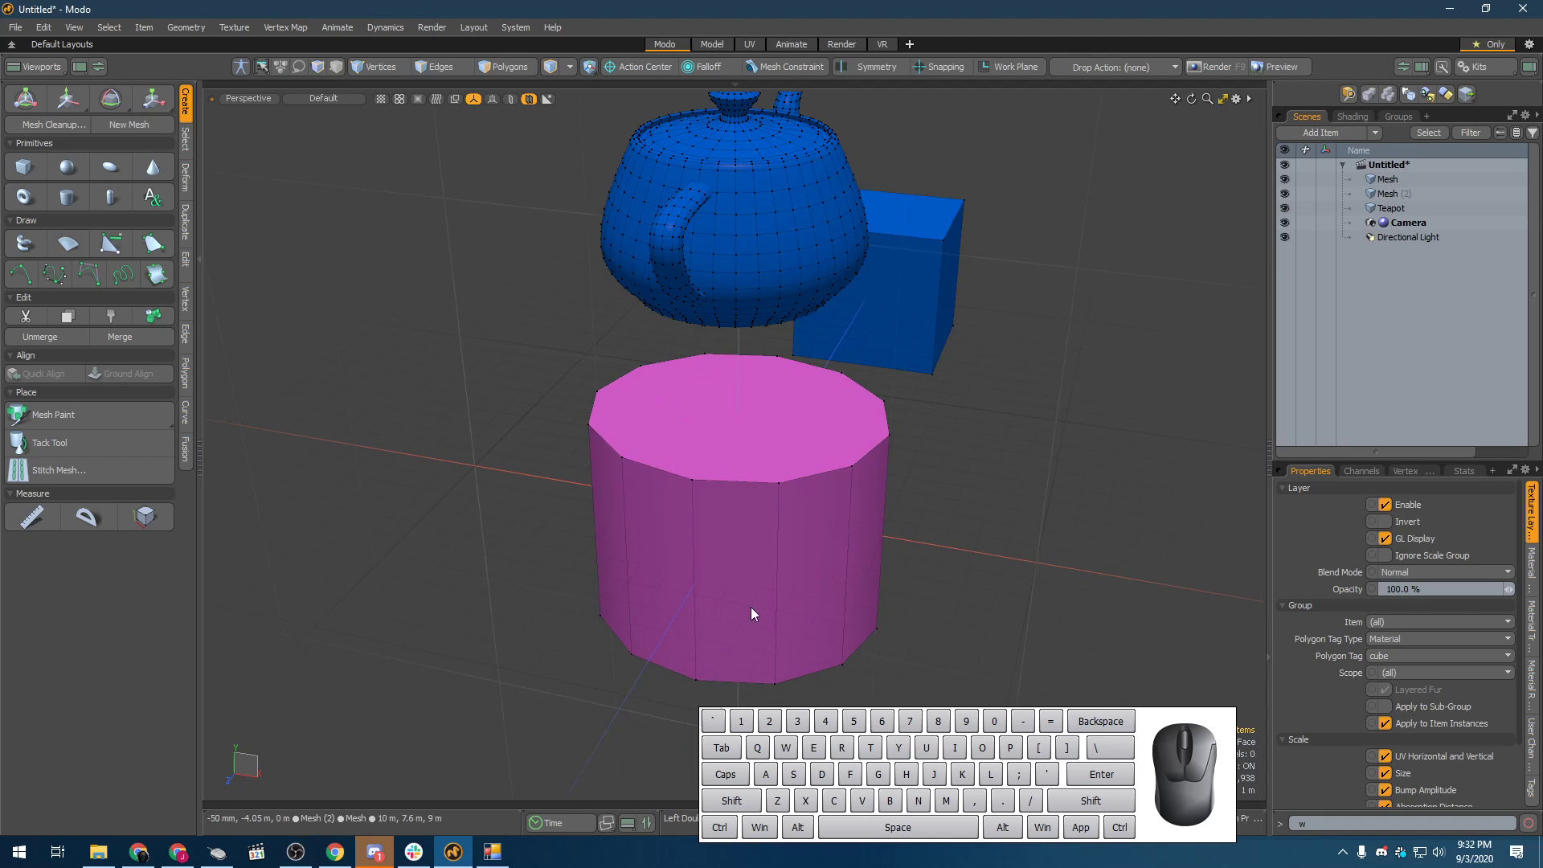
scroll(780, 522, "up", 3)
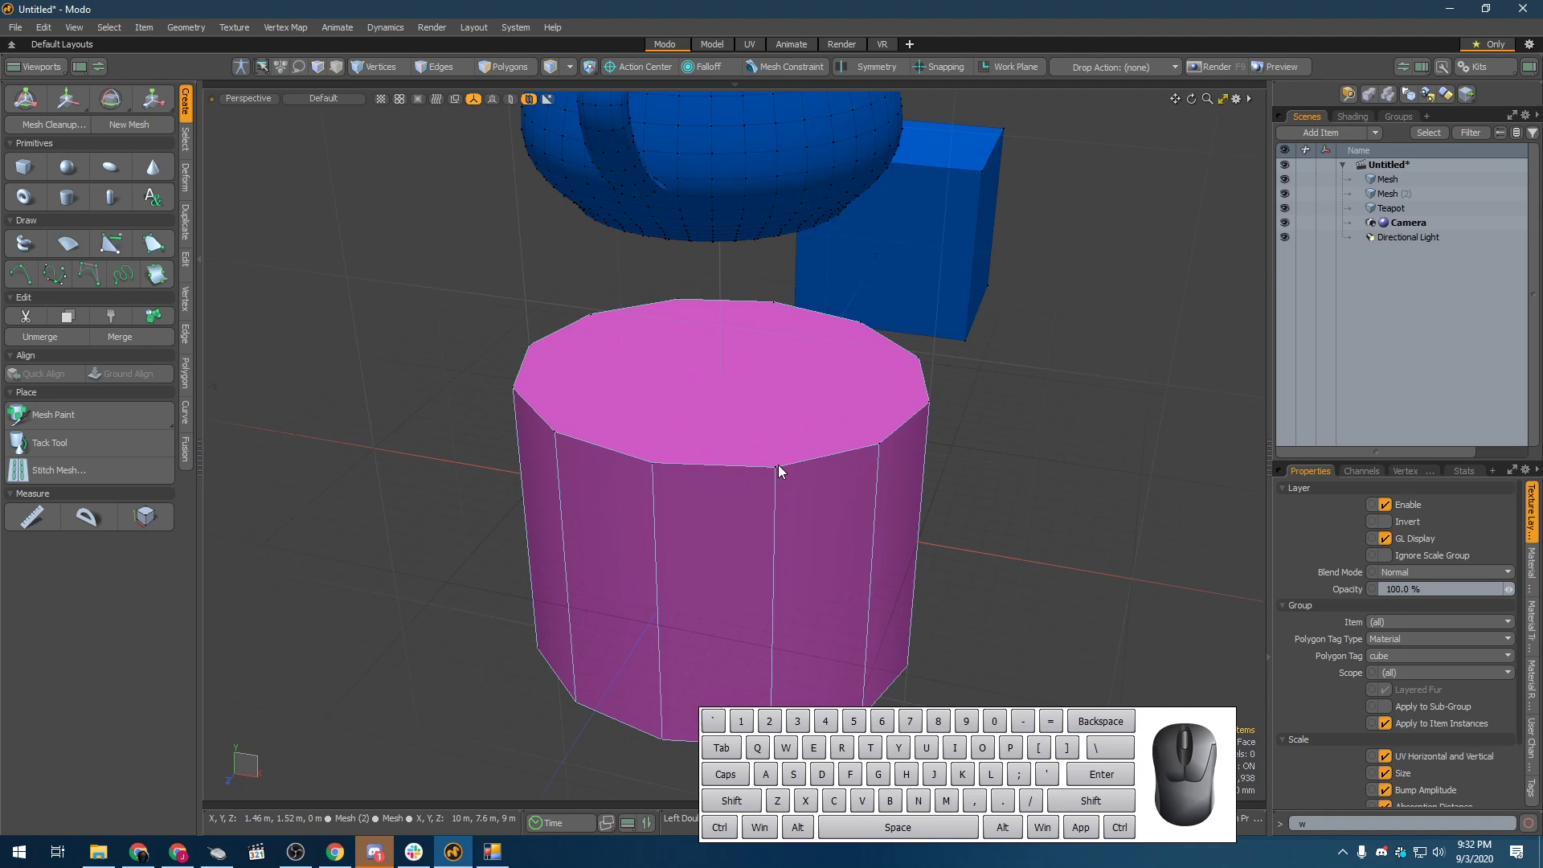